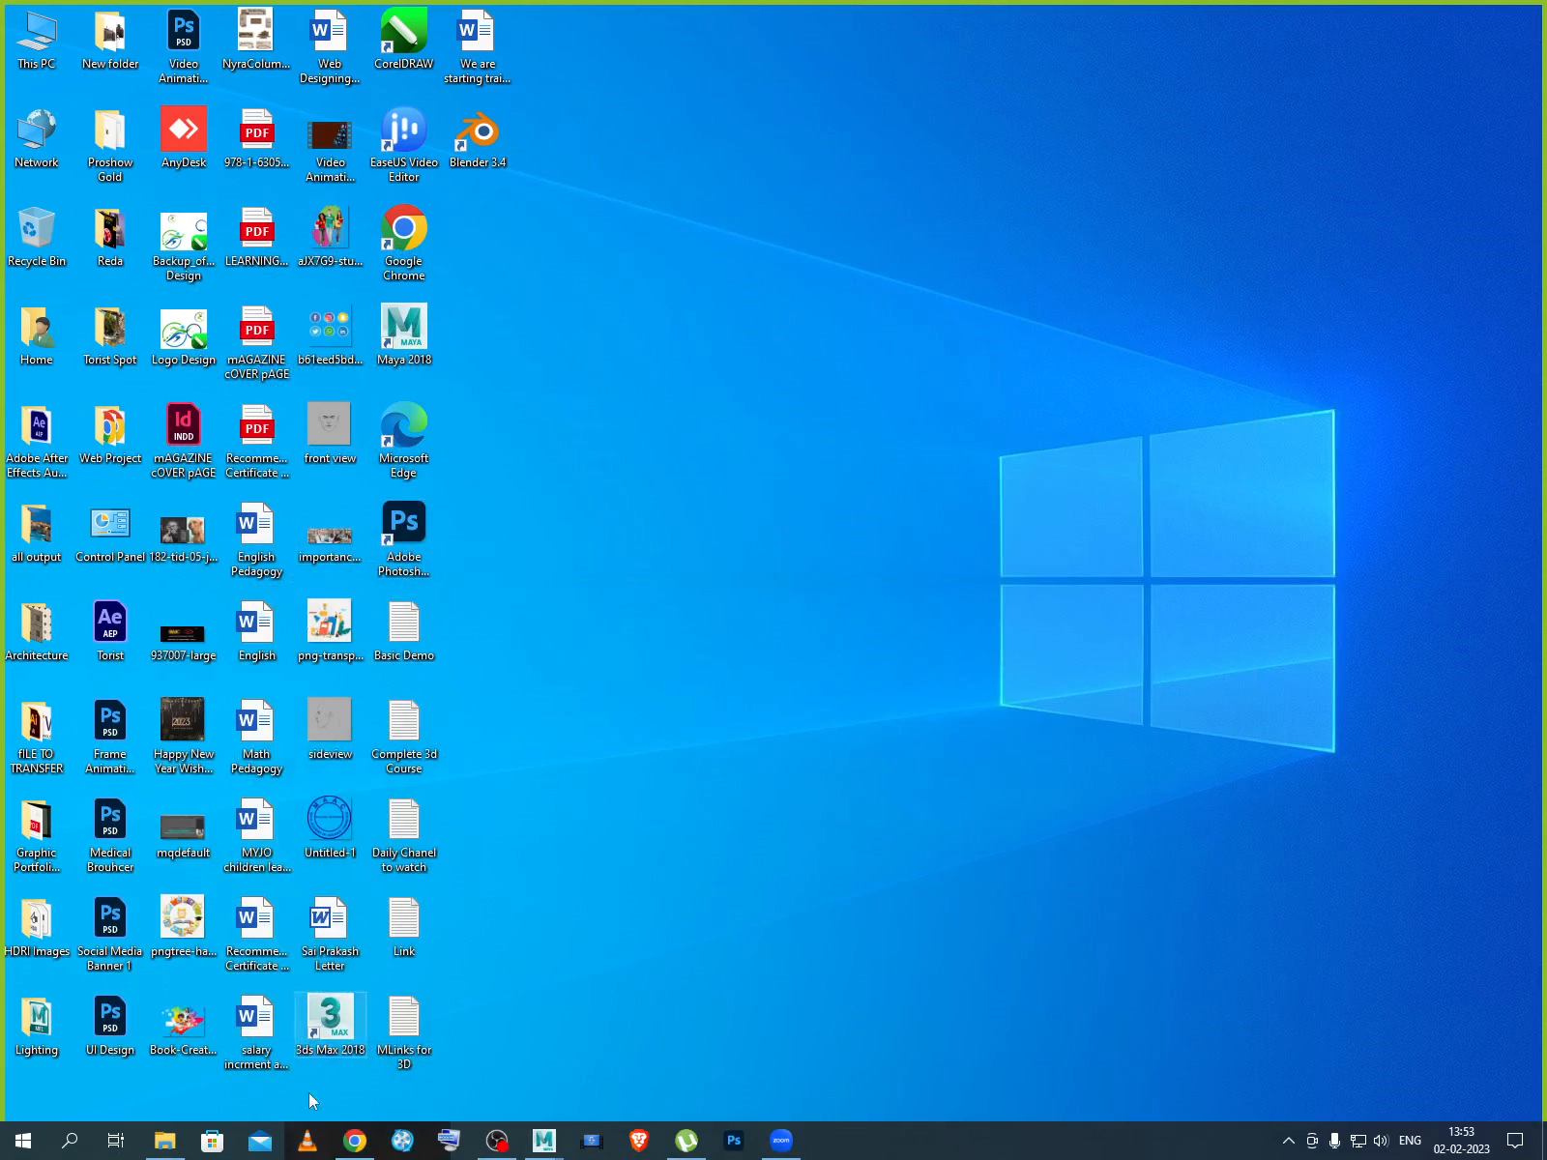
Copy the front view and sideview images from Face_model_new's sourceimages folder, inside the nested 3d Project Folder 2022 on drive D.
click(164, 1140)
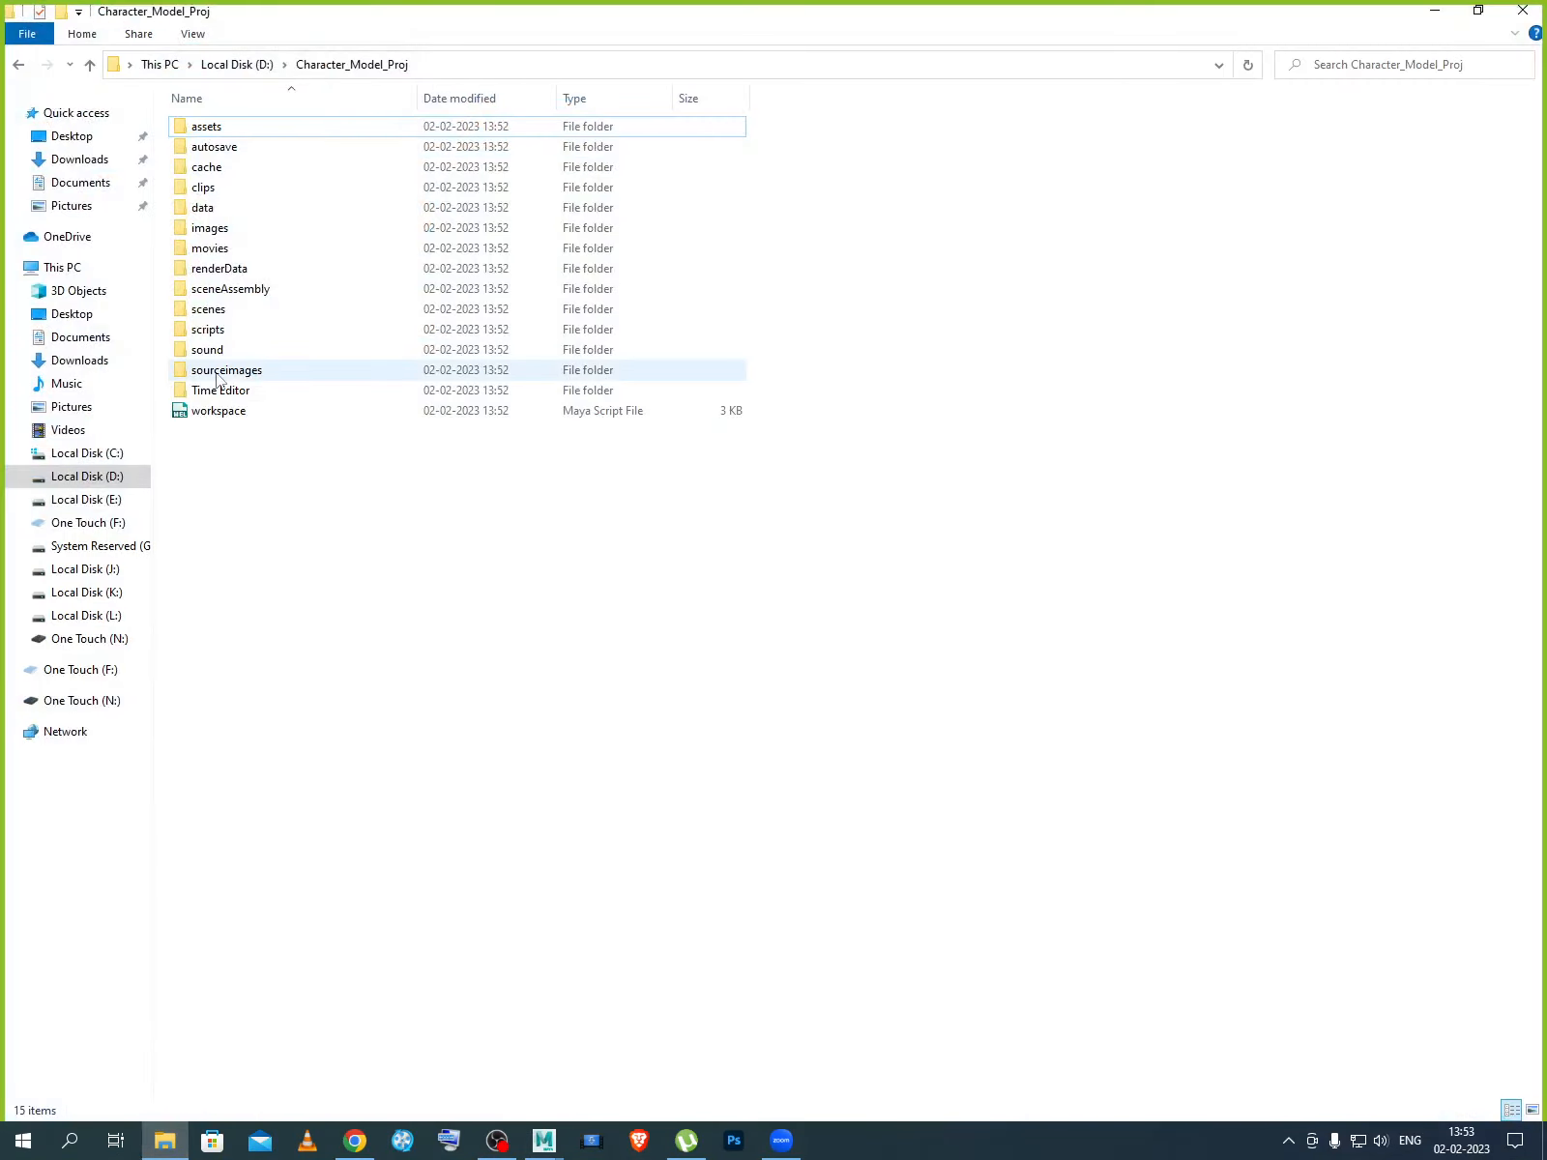
click(104, 505)
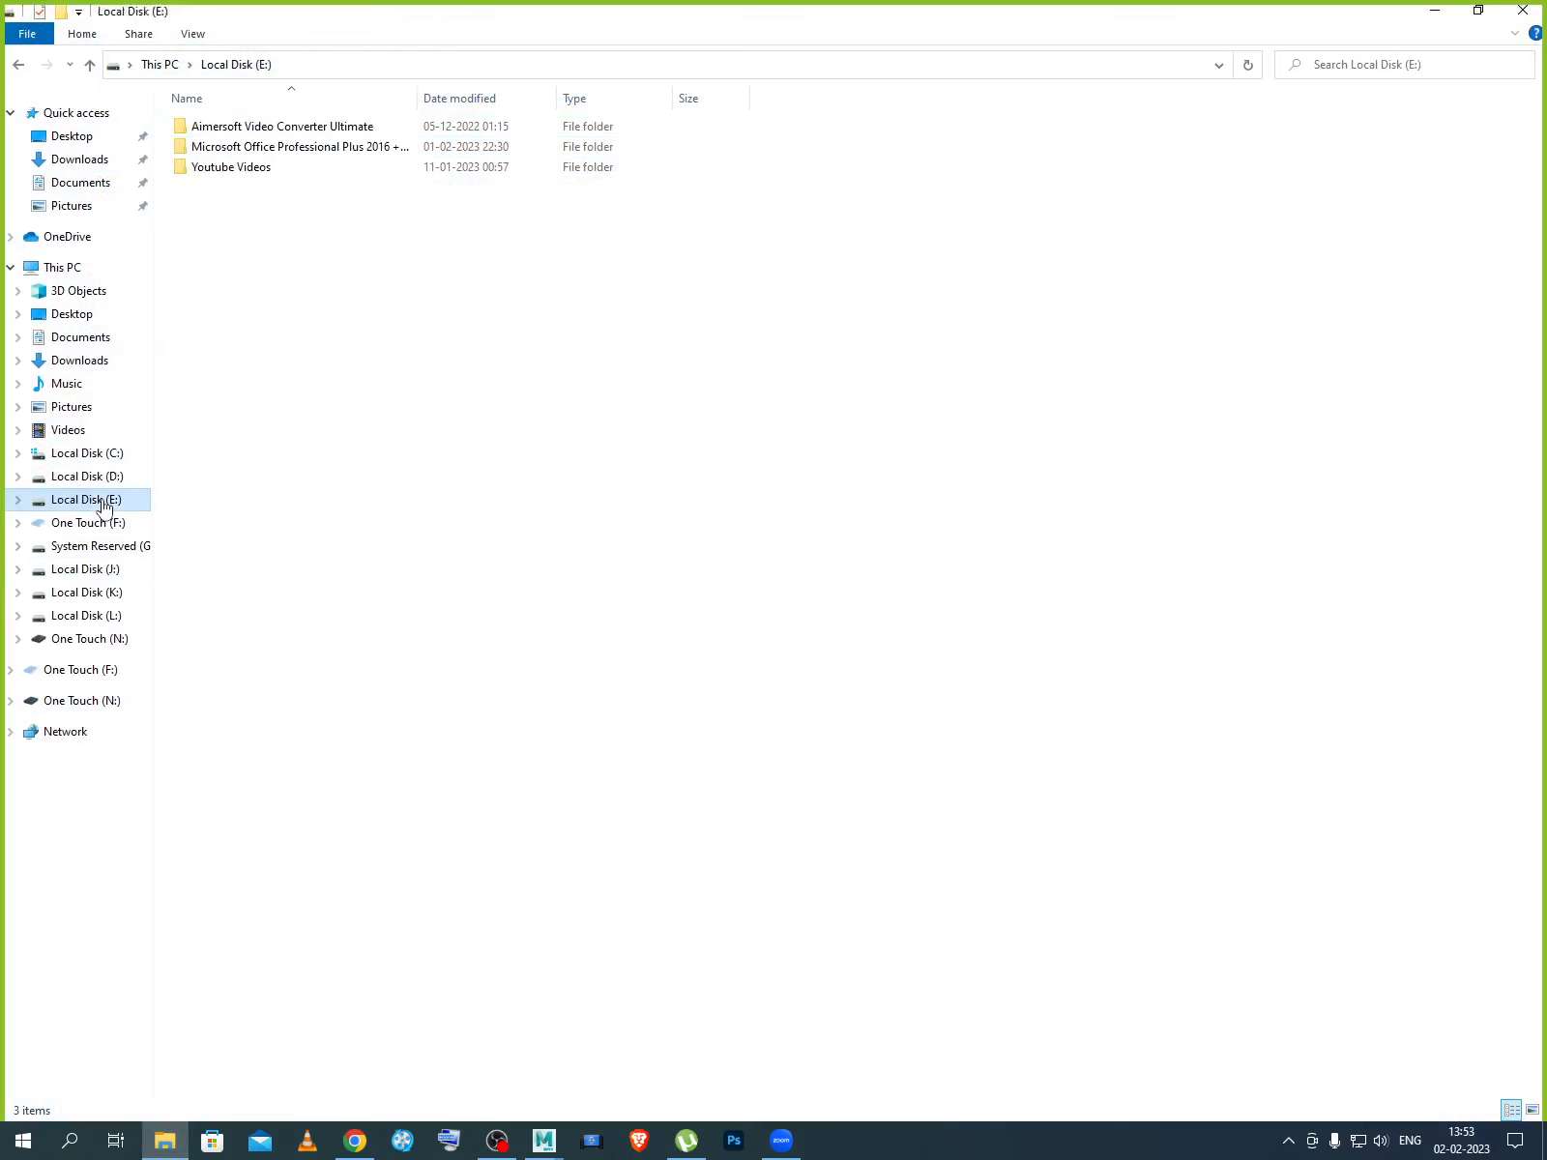
click(120, 478)
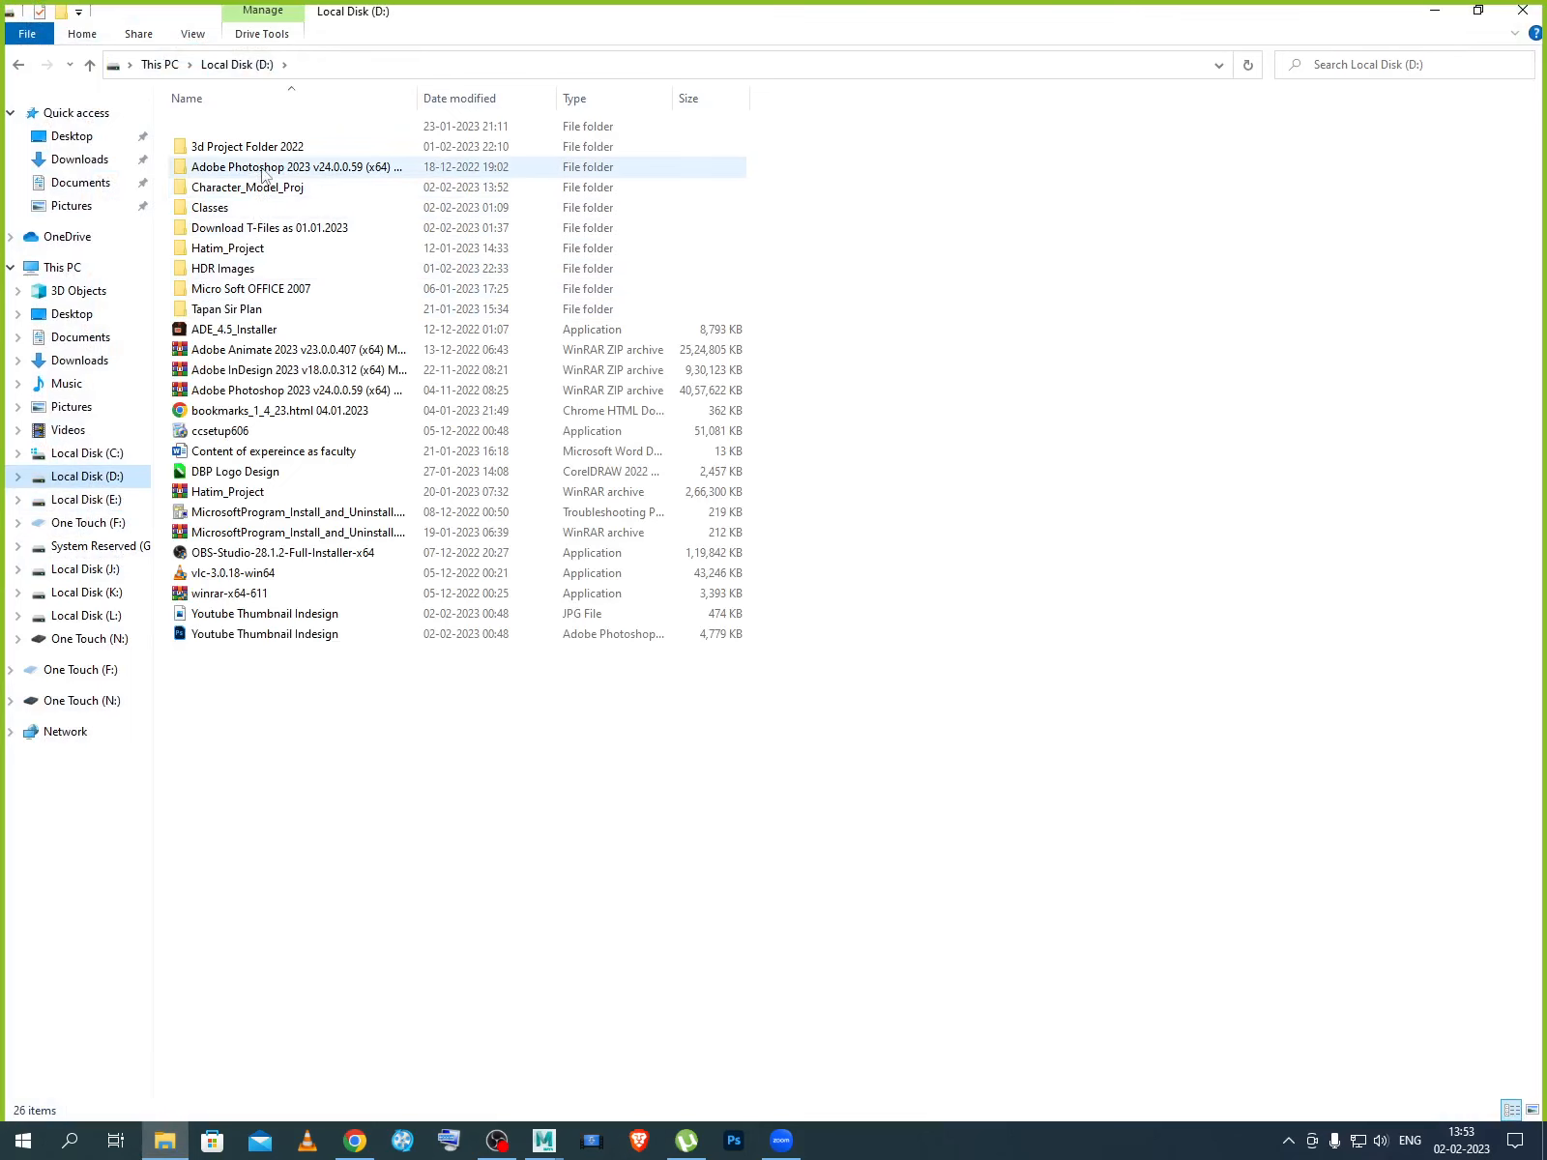
double_click(273, 150)
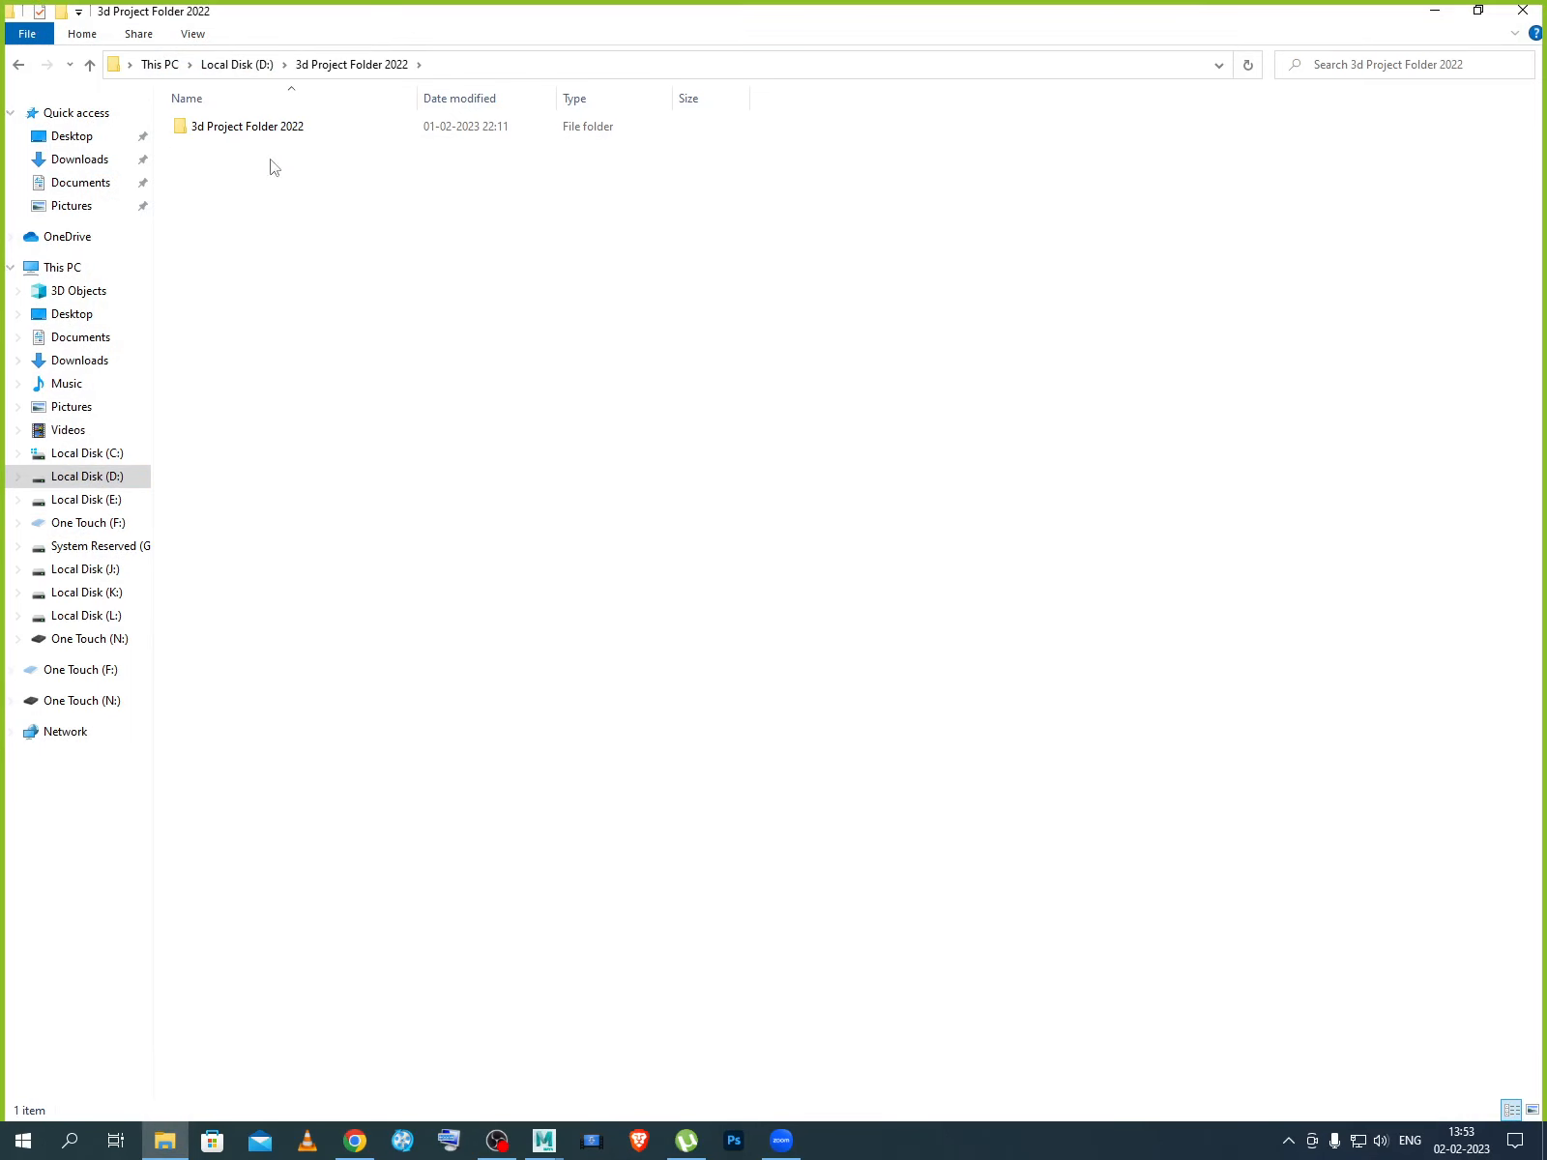
double_click(270, 129)
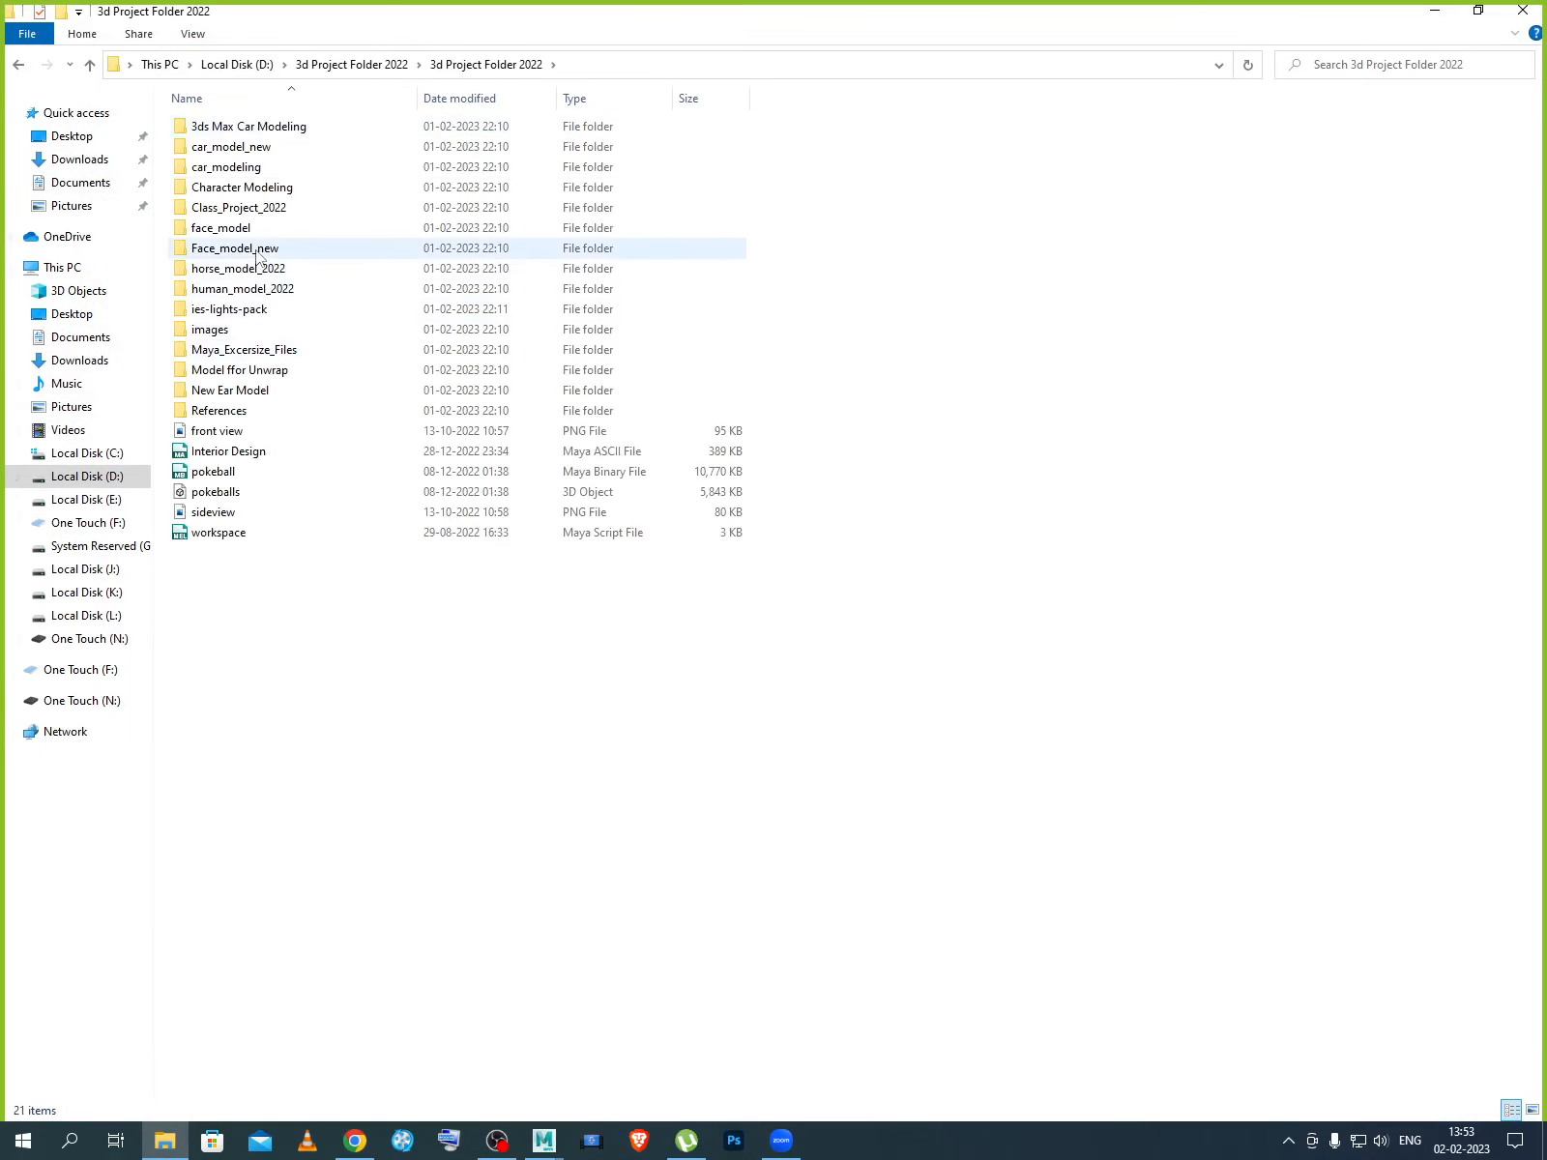
double_click(275, 252)
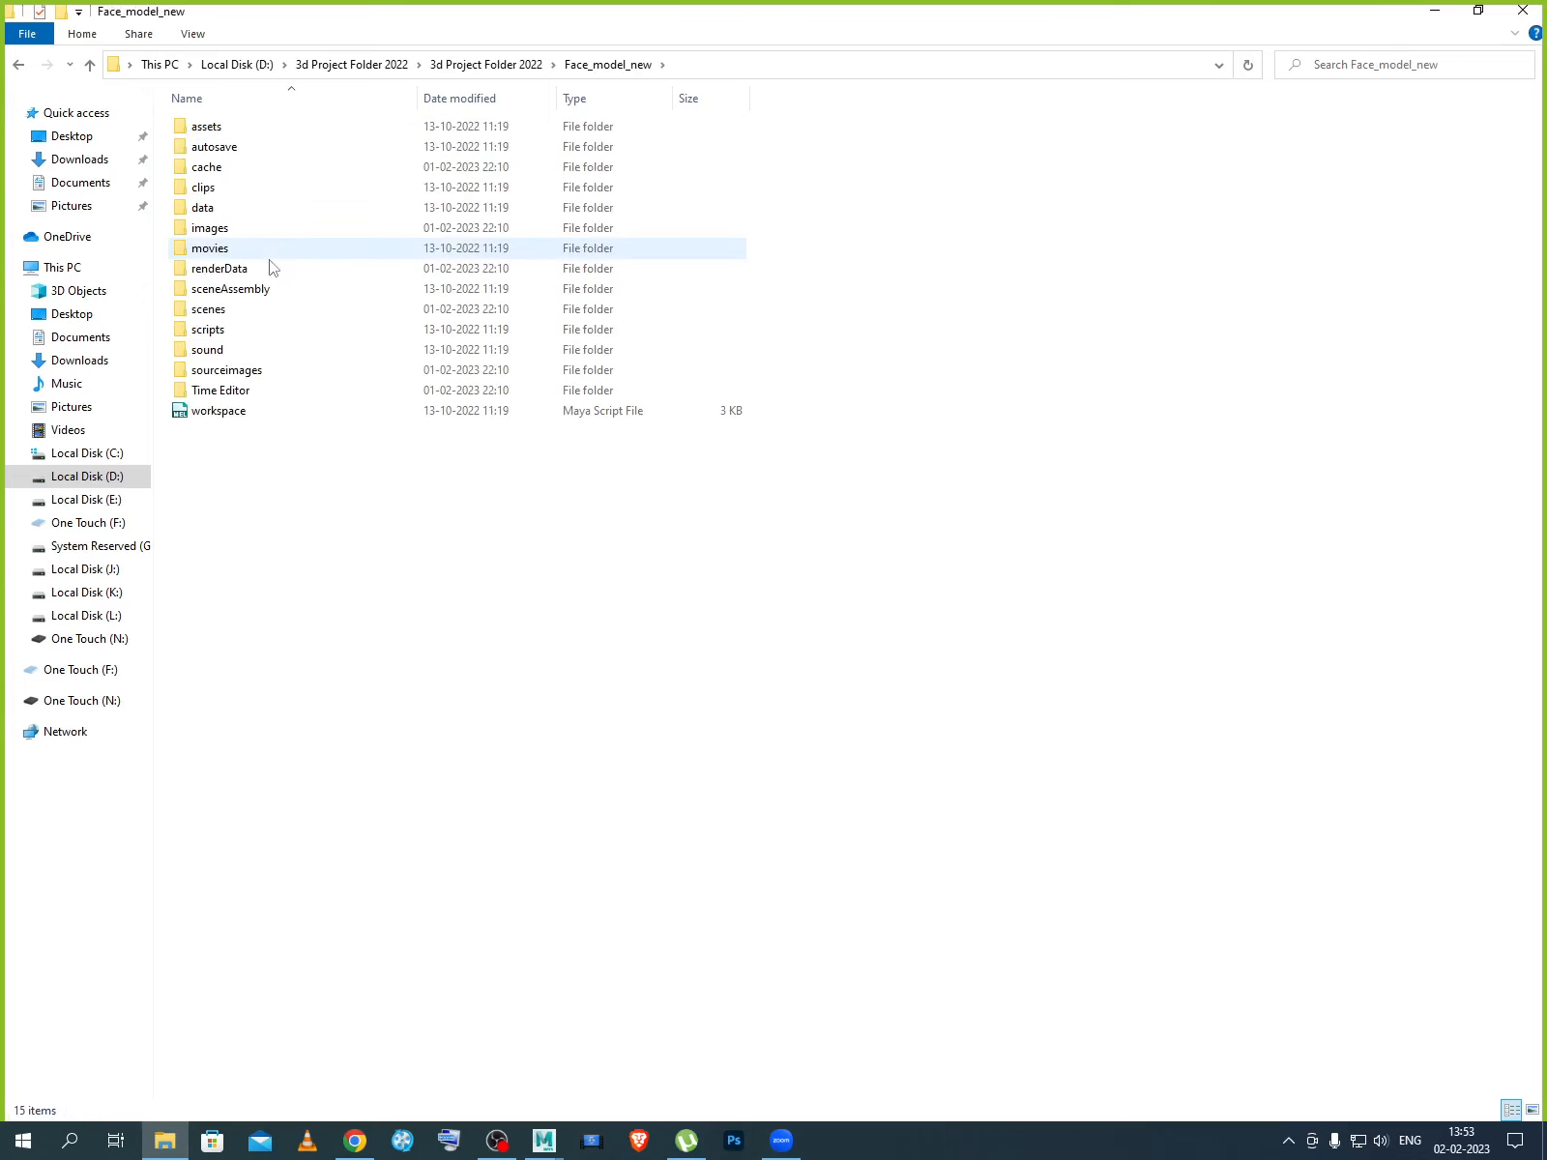
double_click(226, 371)
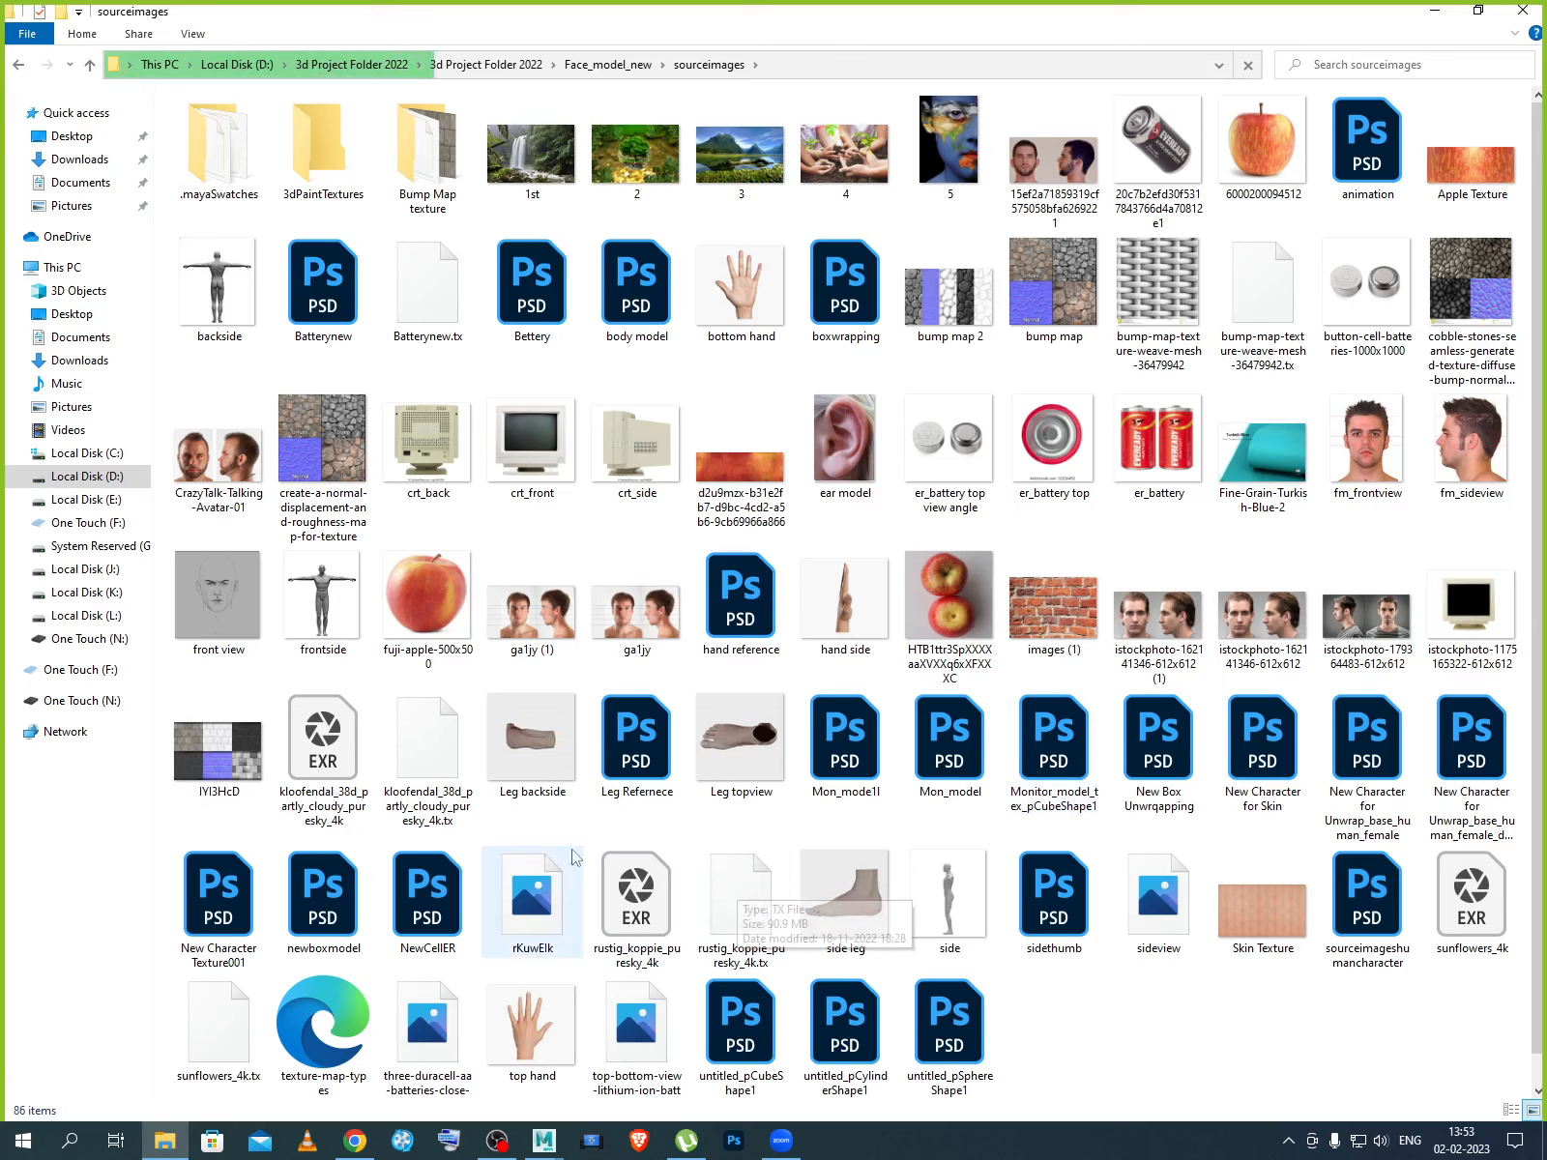
click(239, 621)
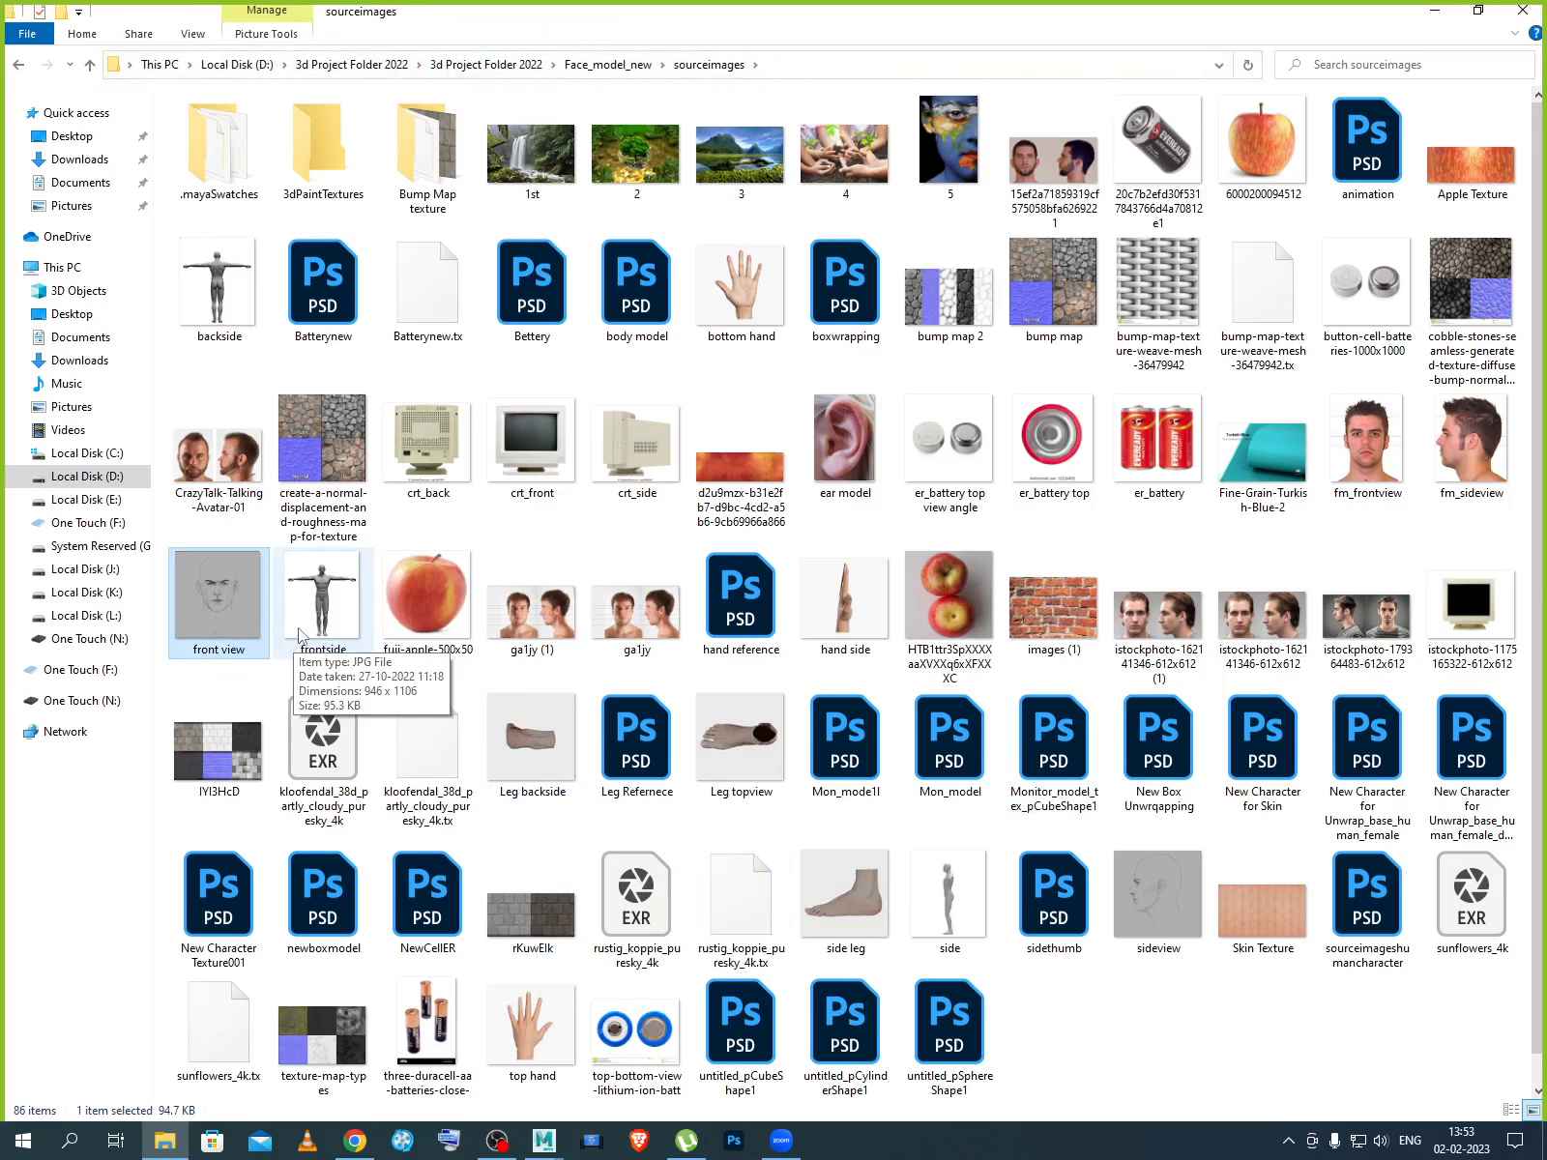
ctrl+click(1171, 916)
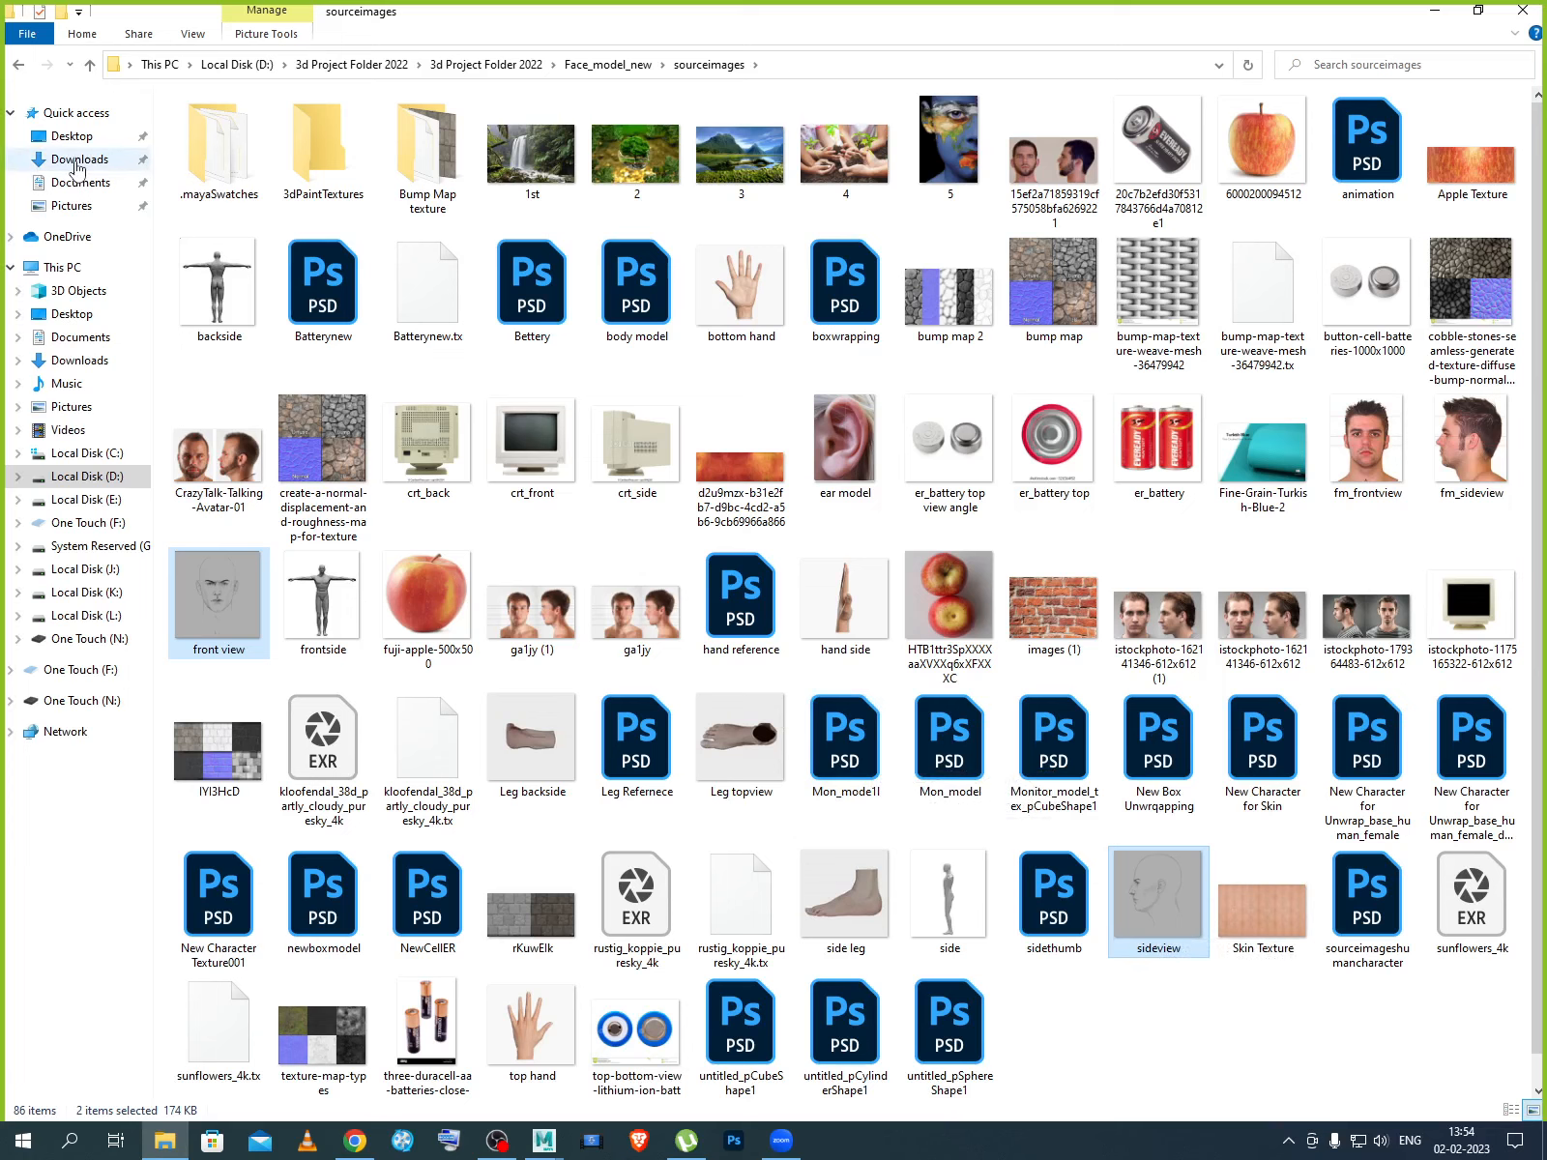
Paste the copied images into the sourceimages folder of Character_Model_Proj on drive D.
click(100, 484)
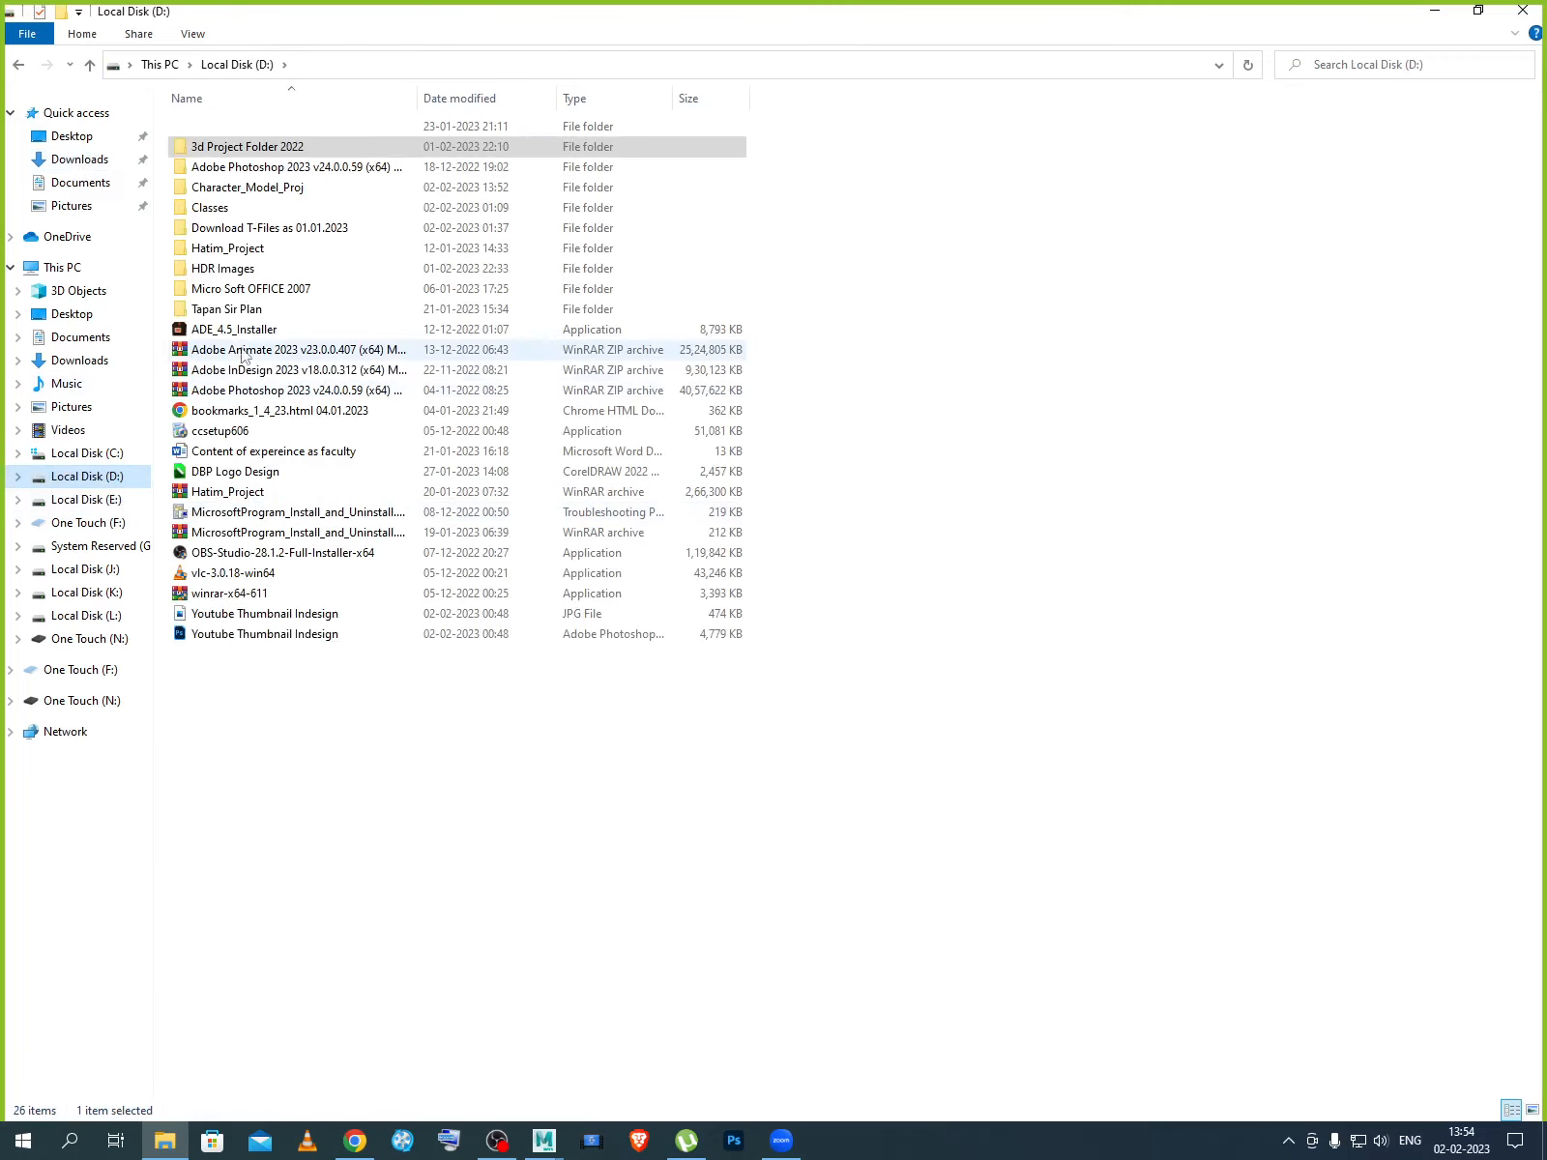
click(239, 190)
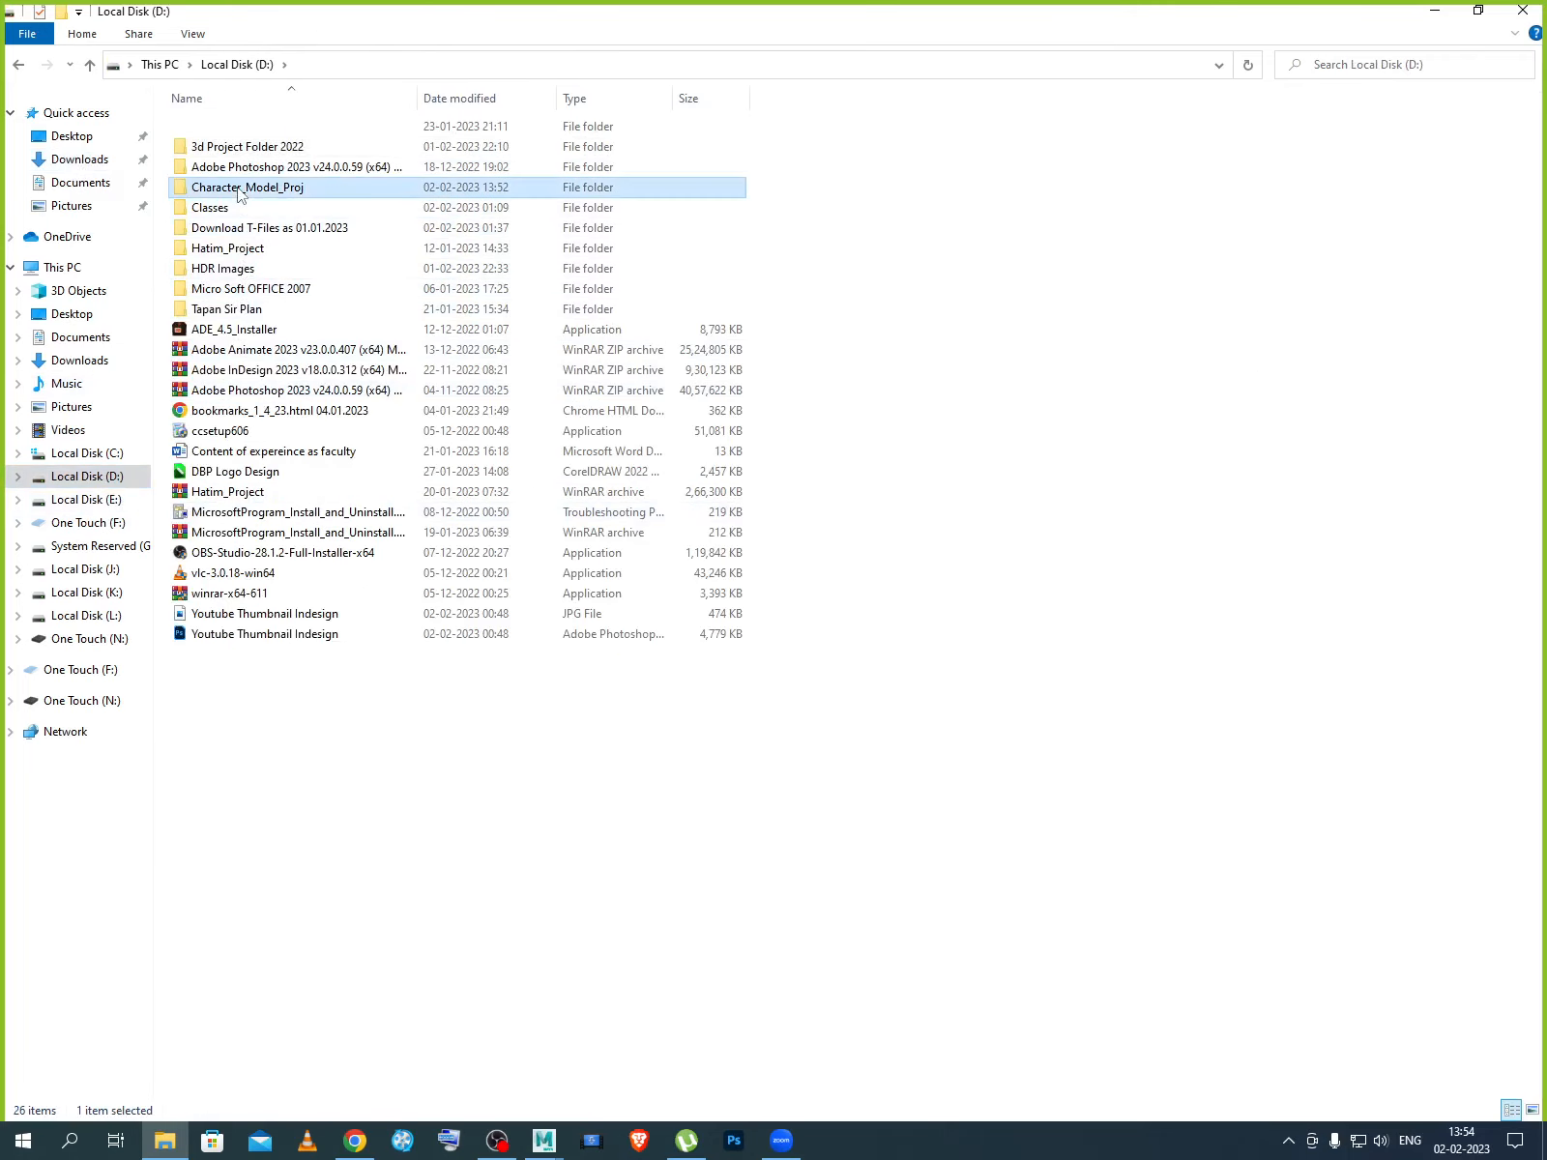
double_click(240, 189)
double_click(228, 374)
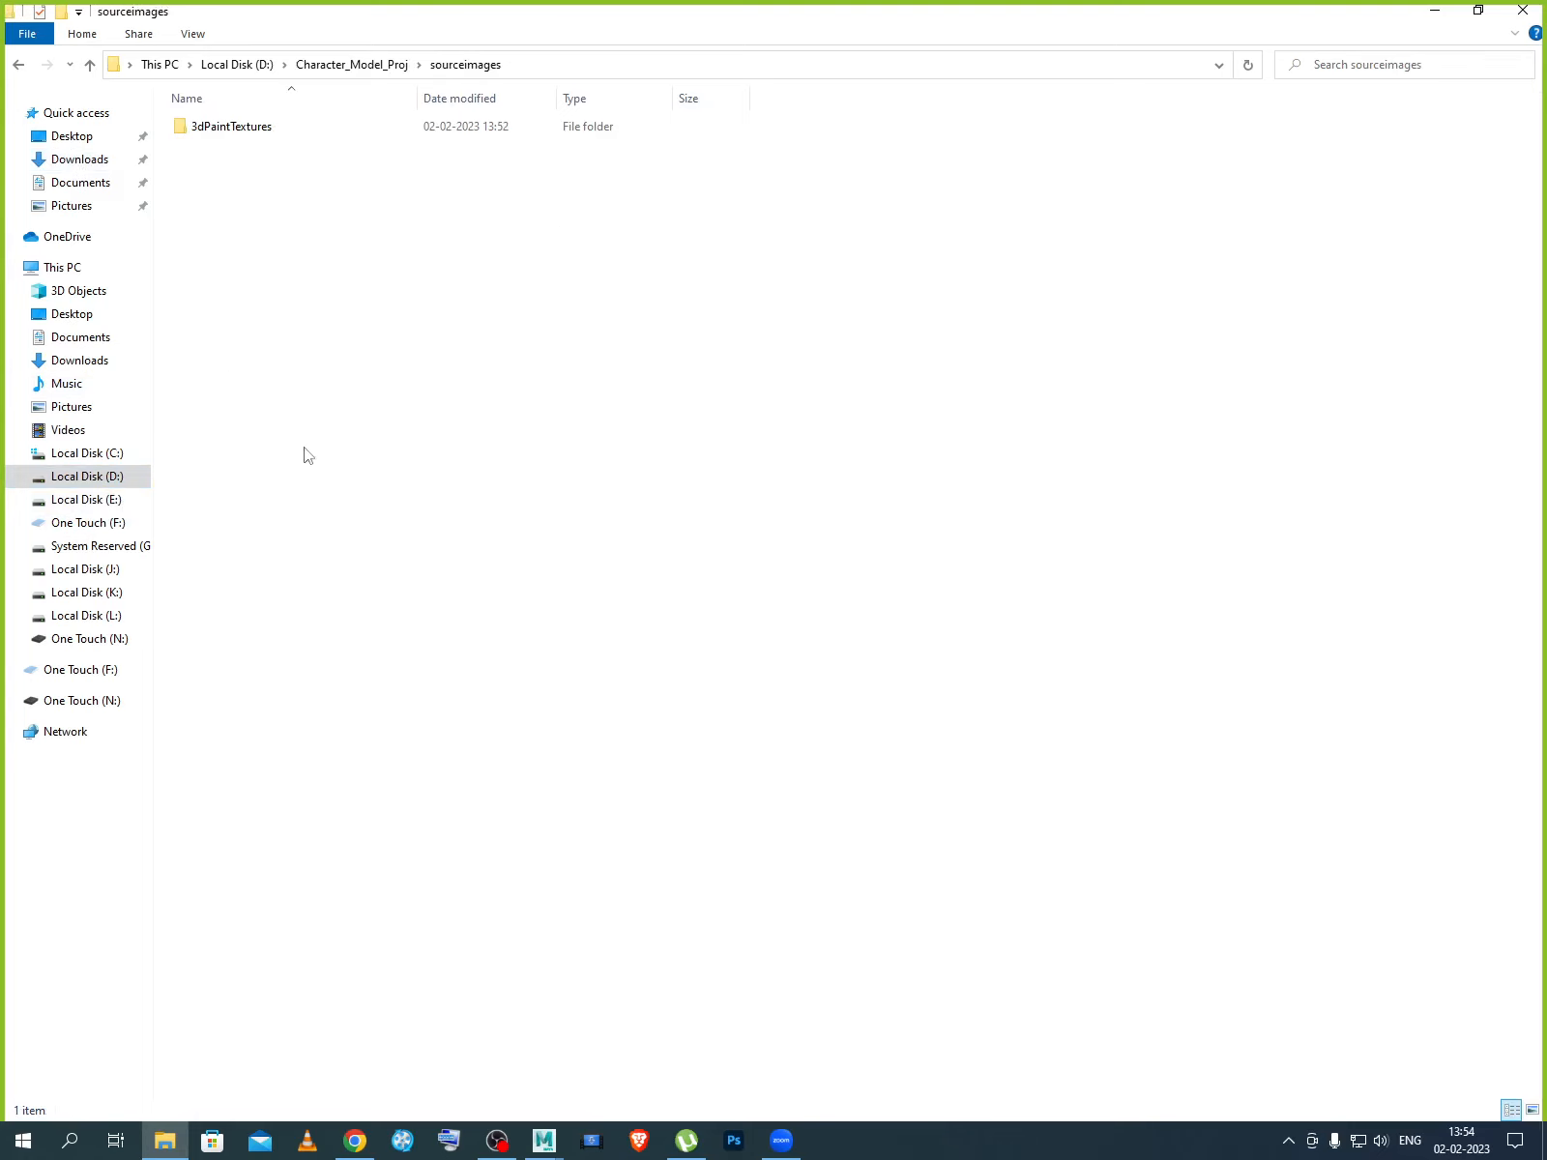
right_click(413, 491)
click(498, 626)
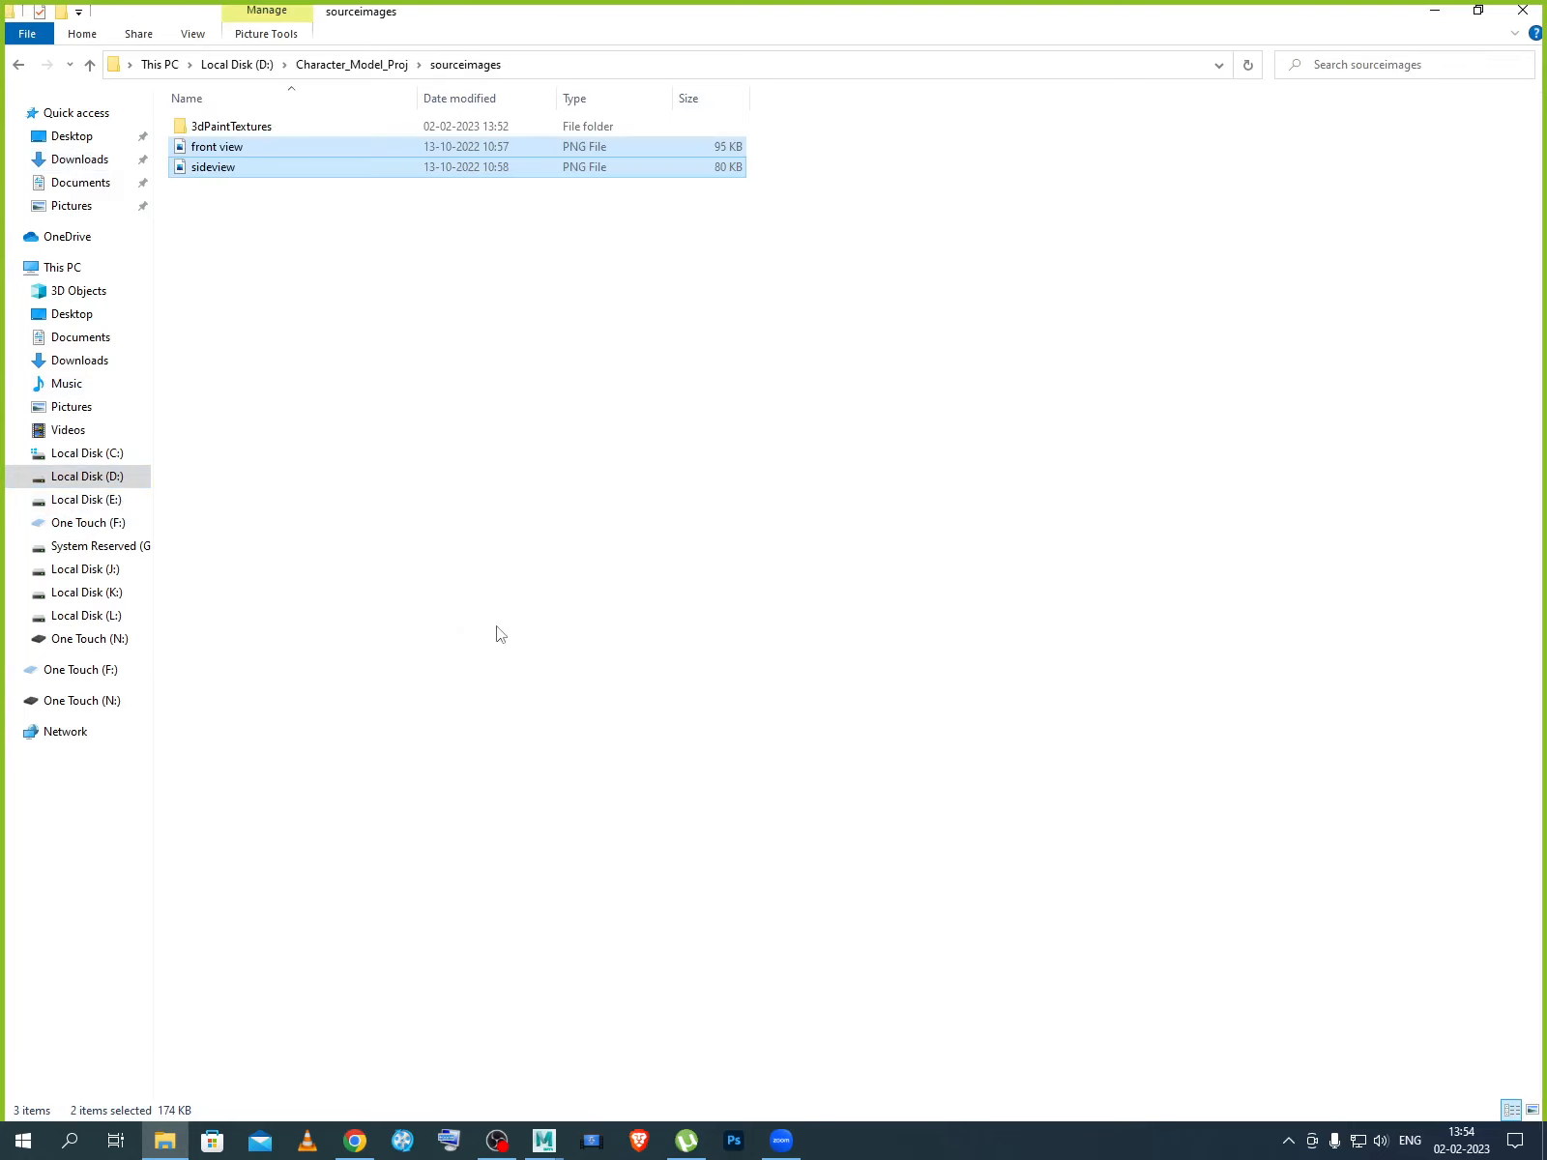
Refresh the sourceimages folder and display its contents as extra large icons.
right_click(472, 484)
click(522, 556)
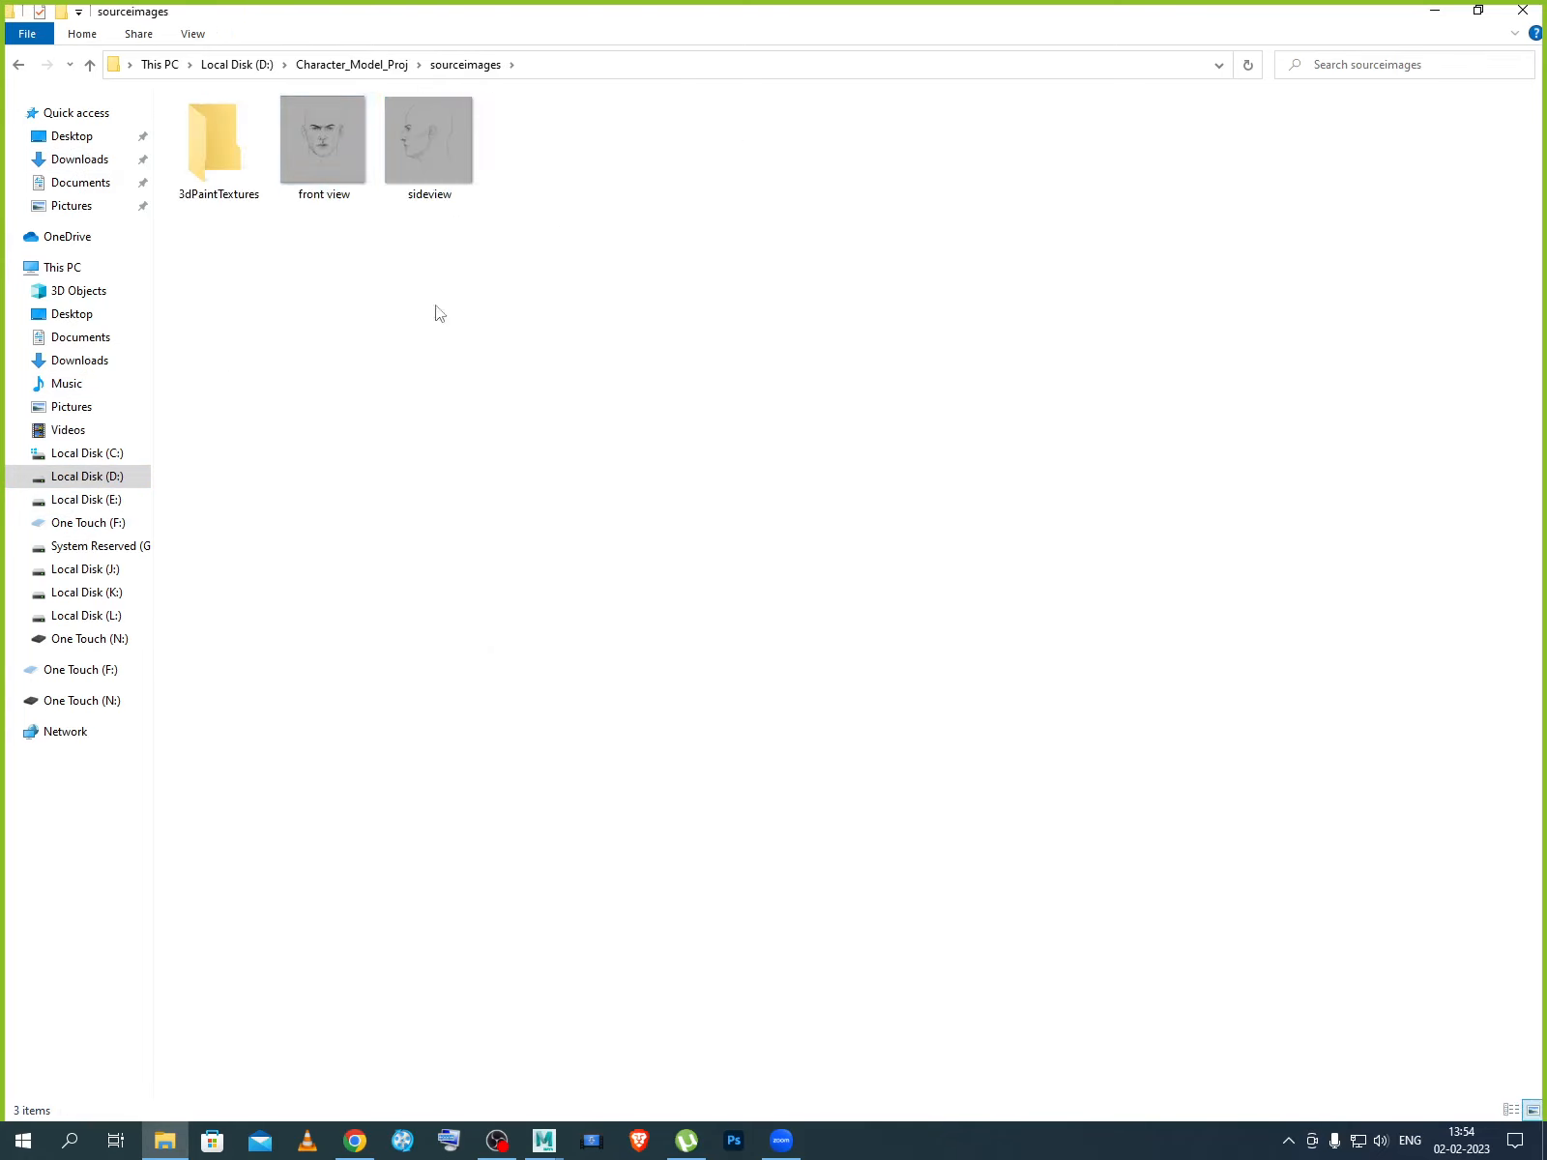
click(194, 34)
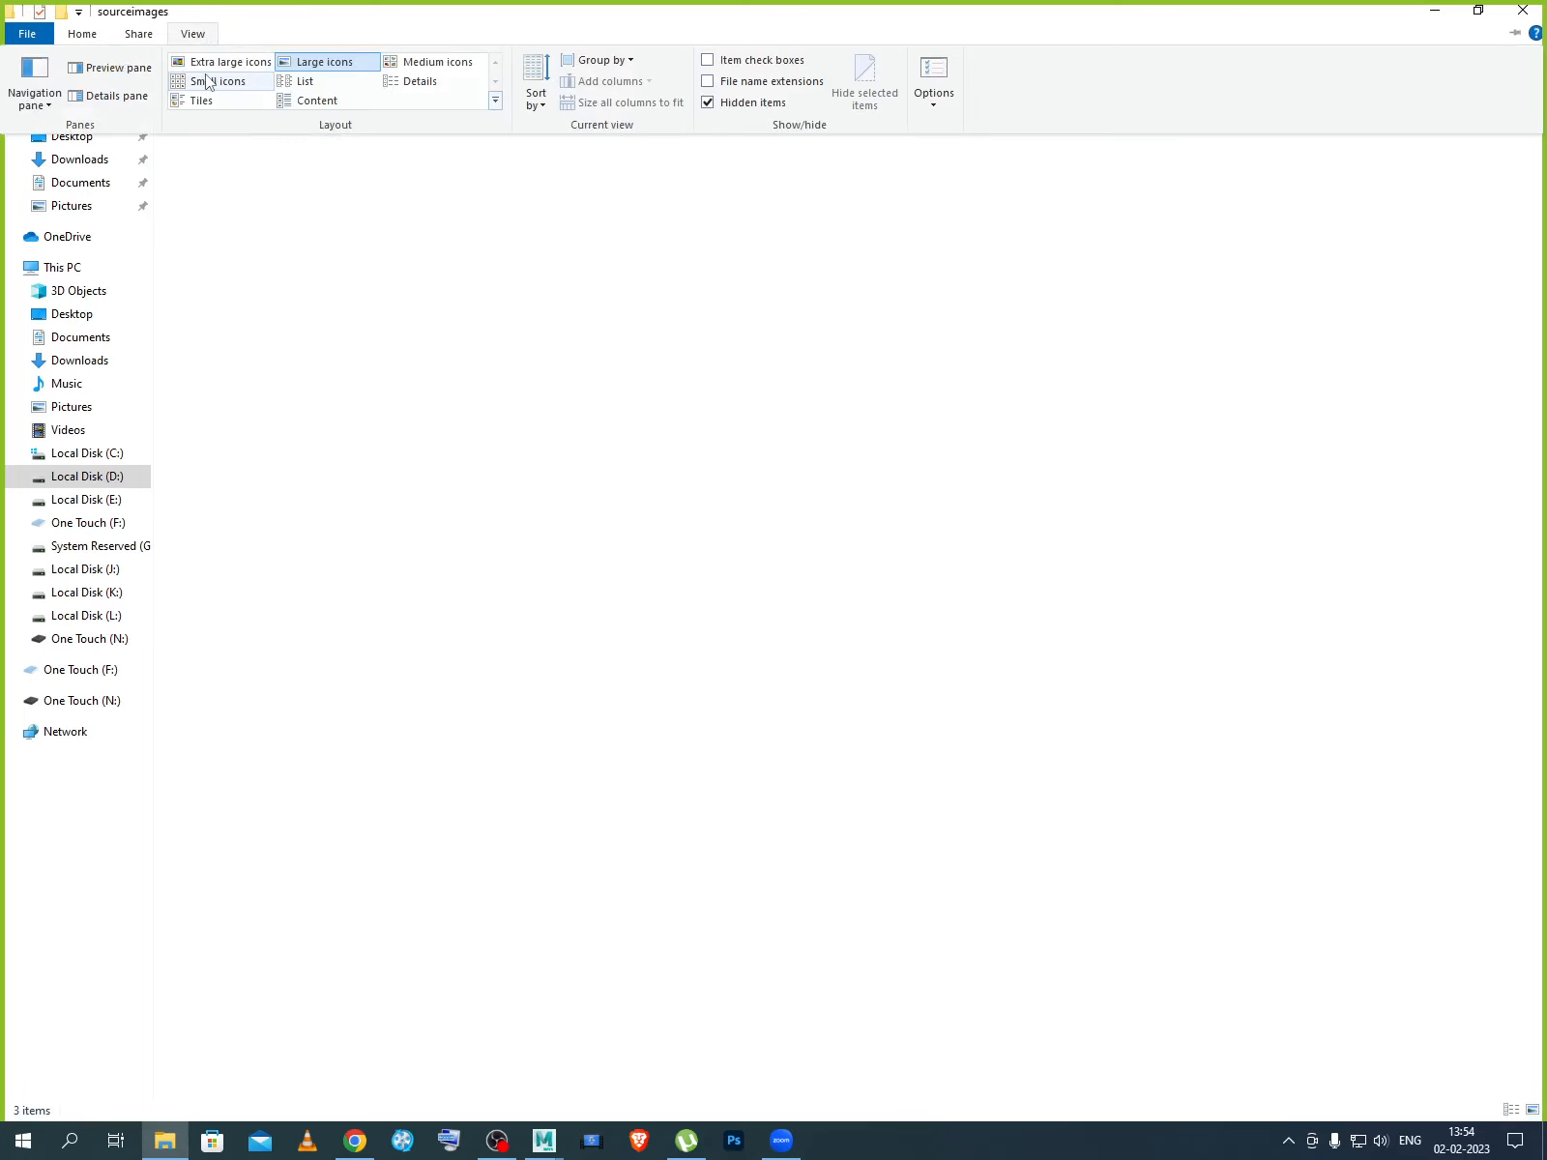
click(215, 64)
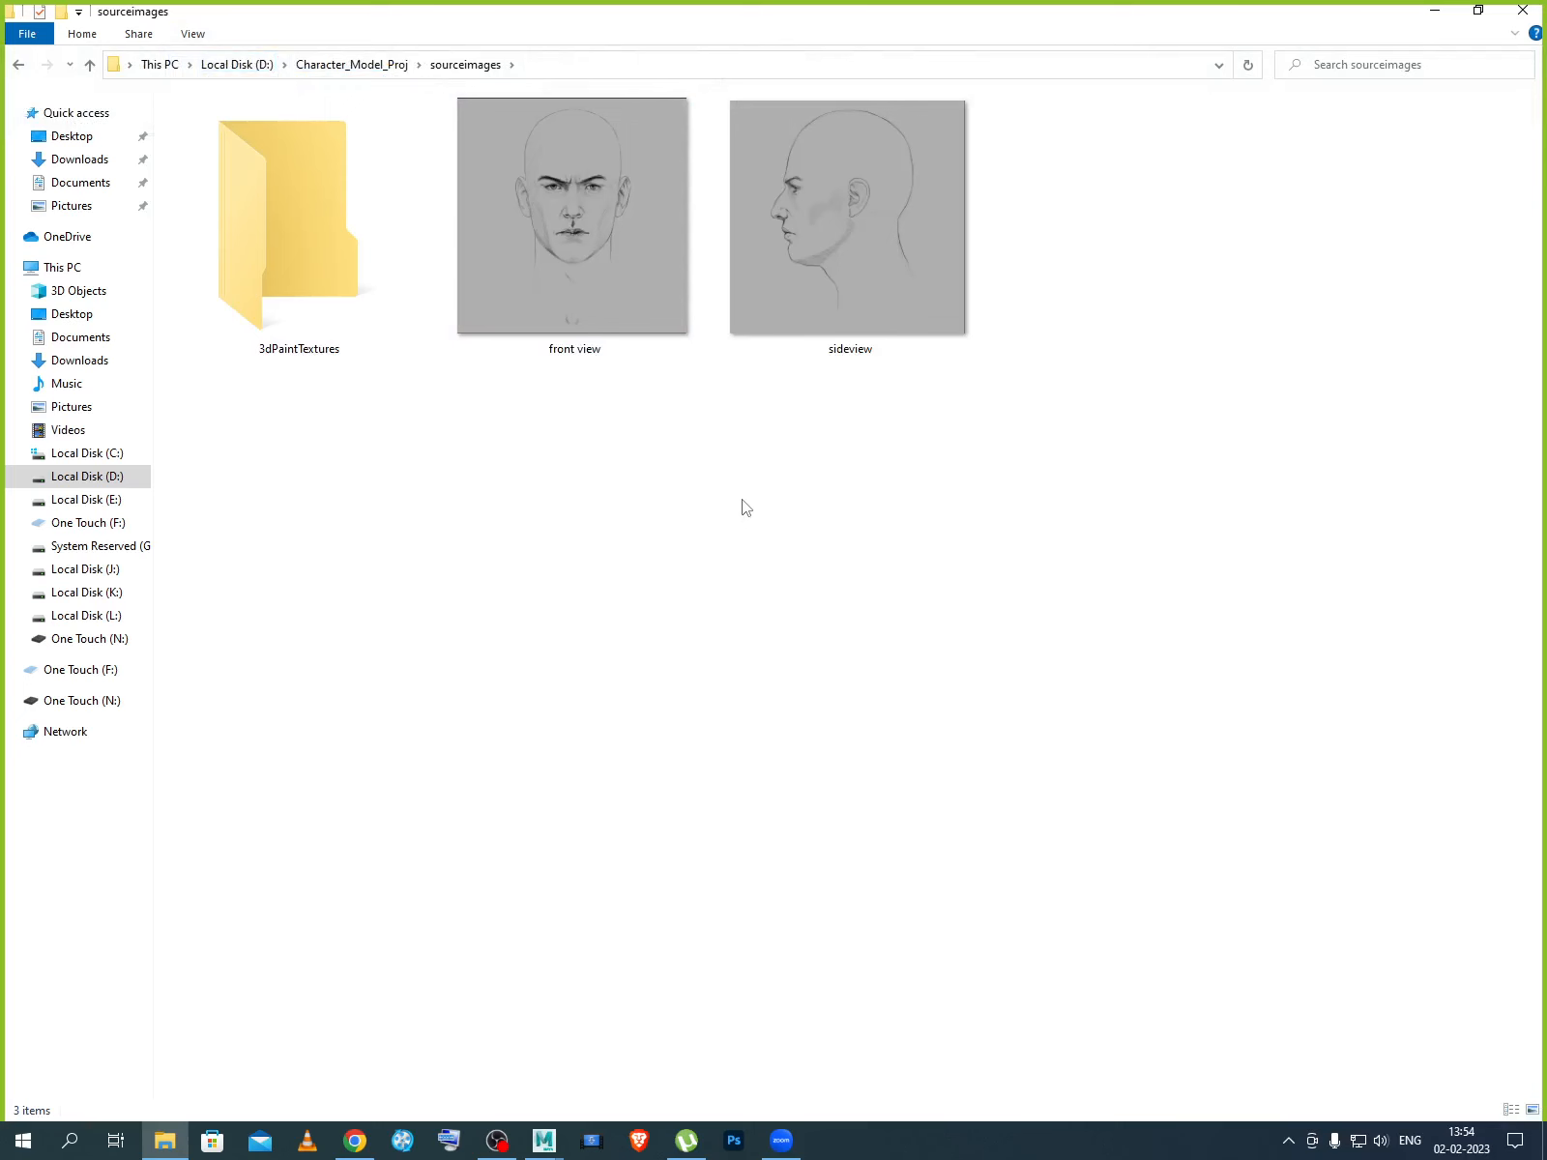
Switch to WhatsApp in Chrome and send the front view and sideview images from Character_Model_Proj's sourceimages folder to the UAE Maya student.
click(355, 1141)
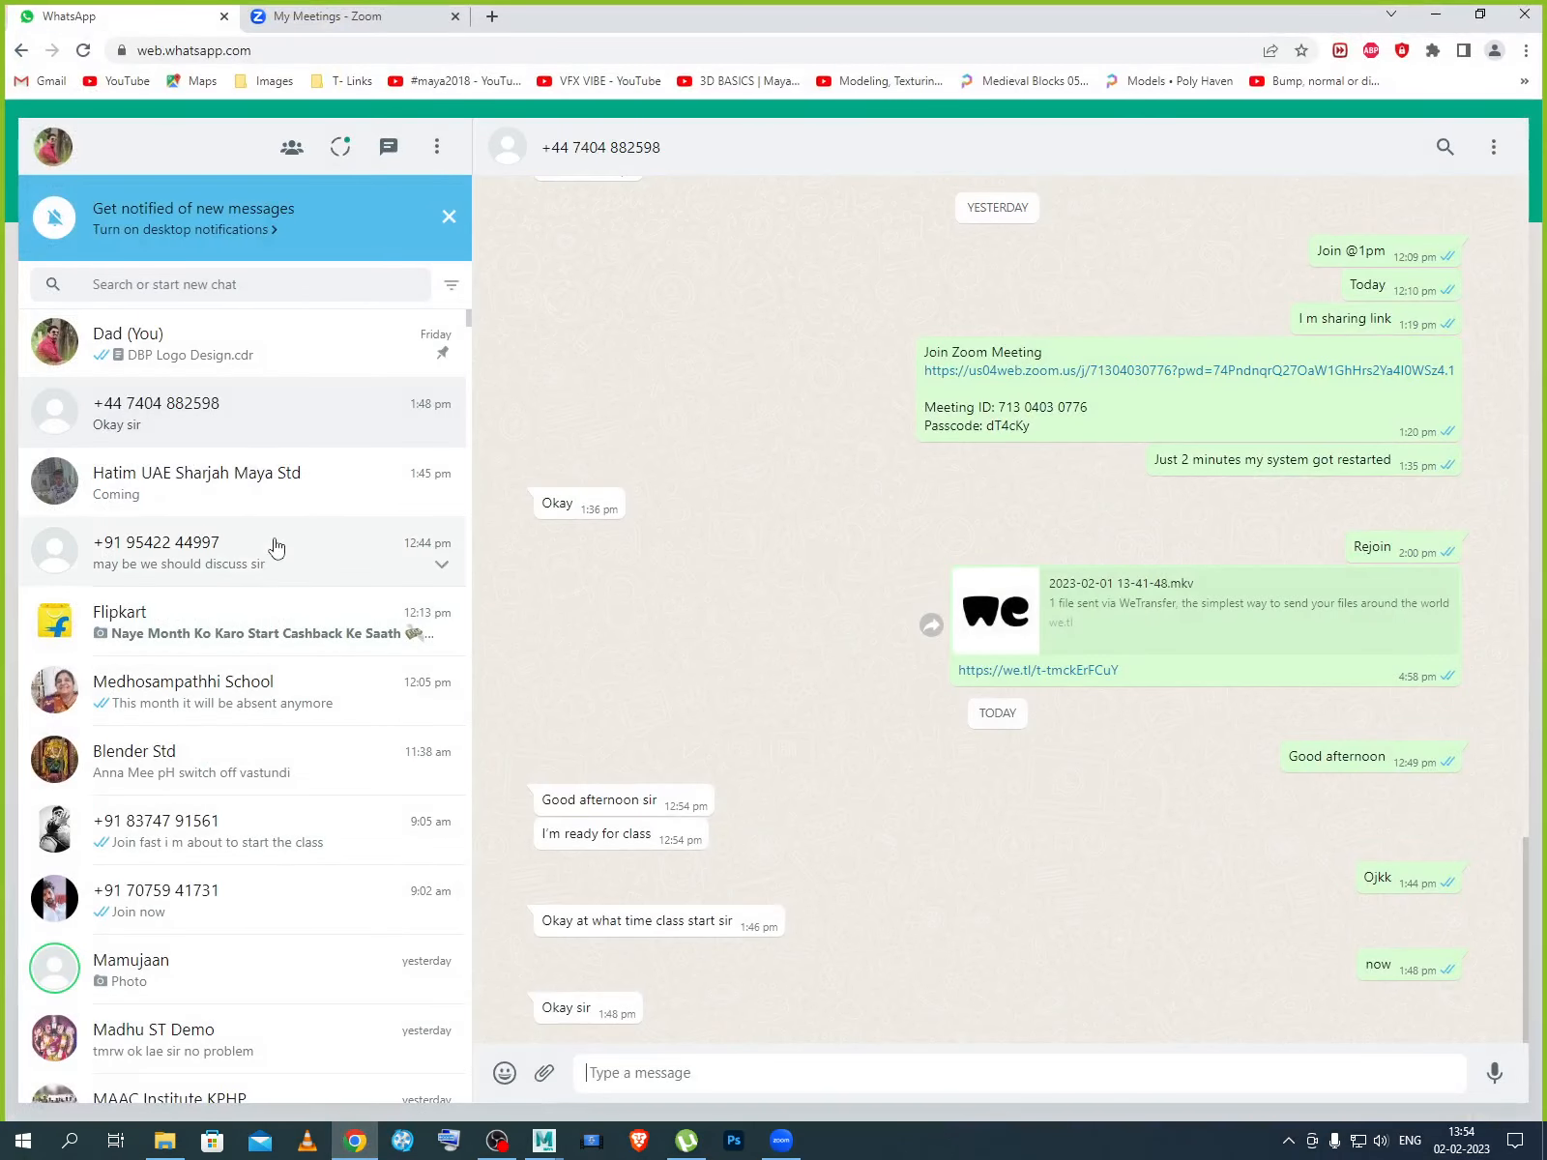
click(275, 480)
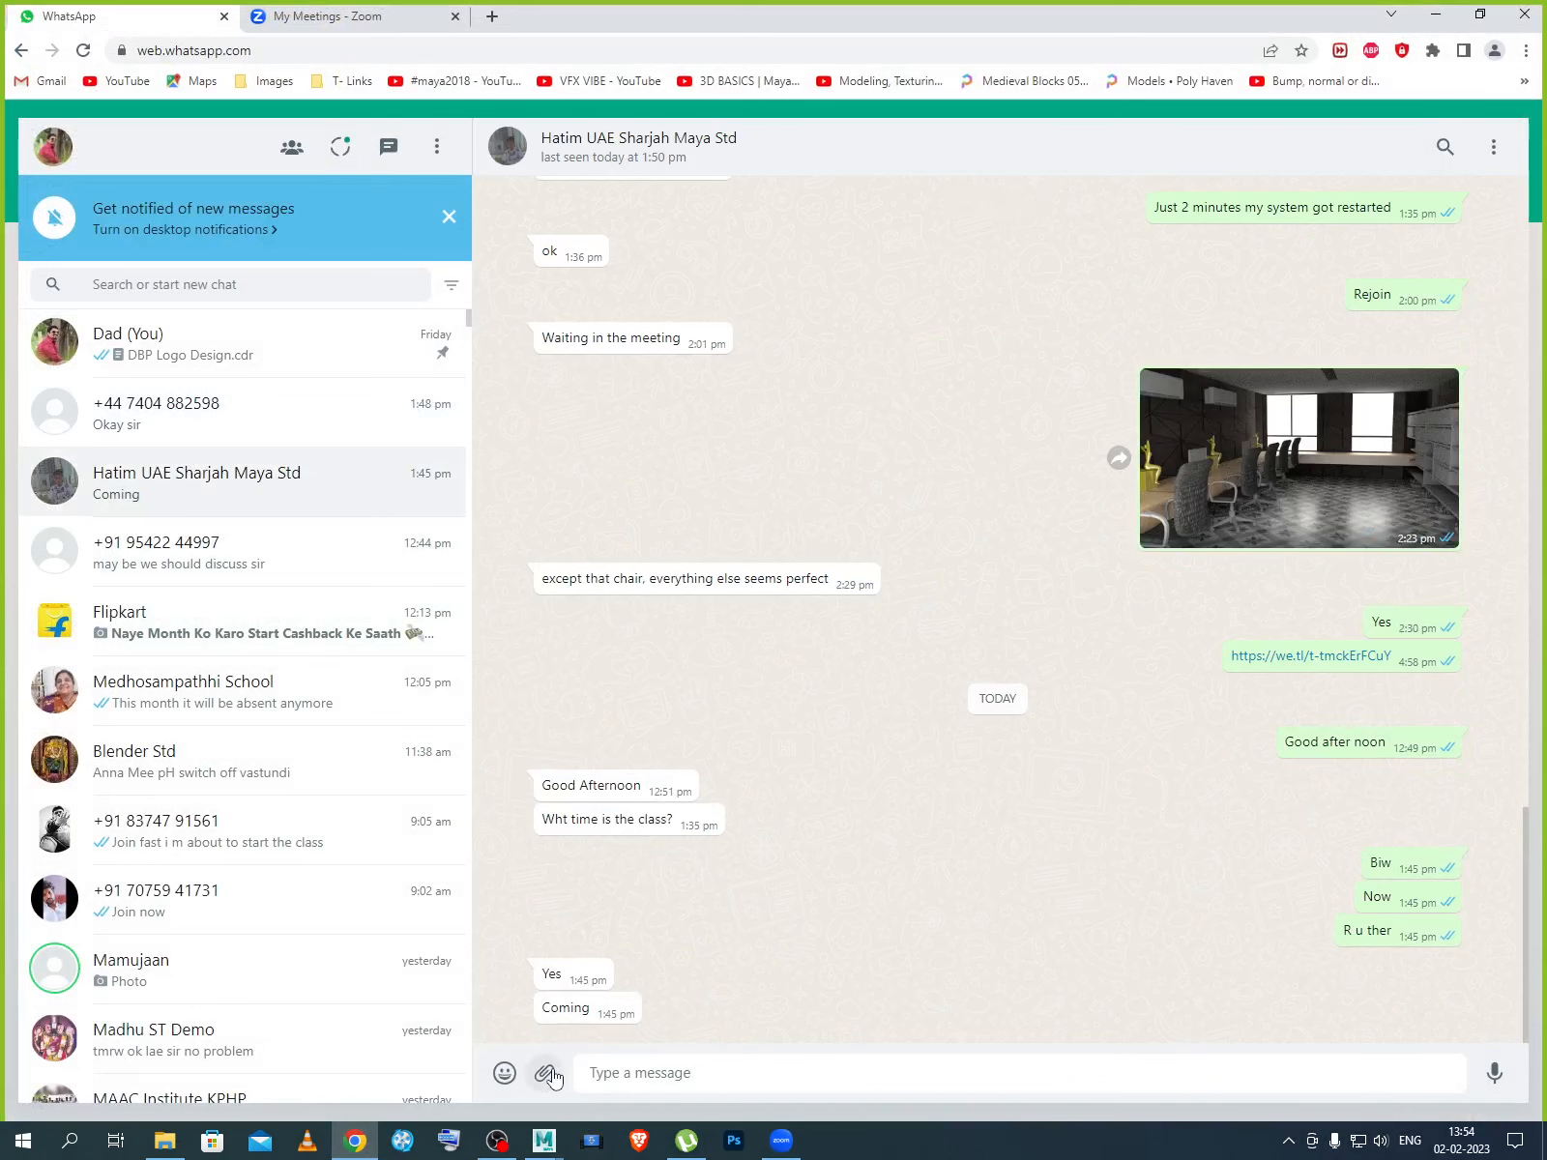
click(547, 1073)
click(544, 1011)
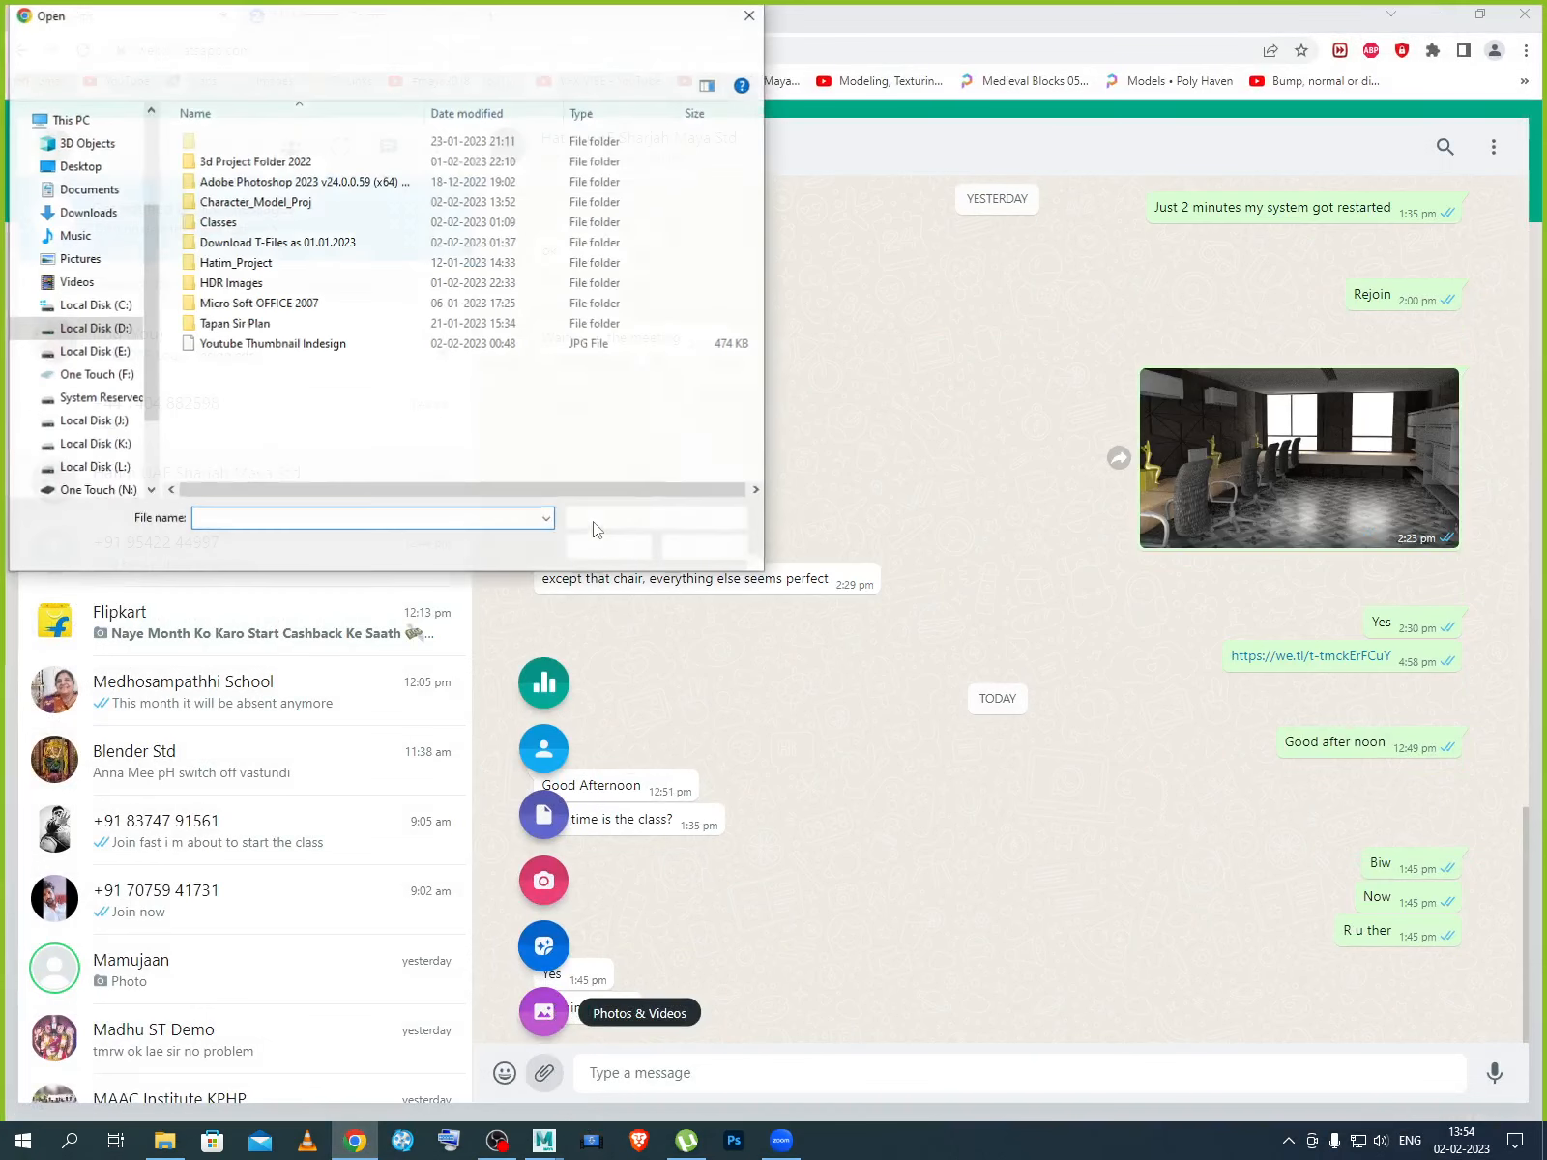
click(256, 205)
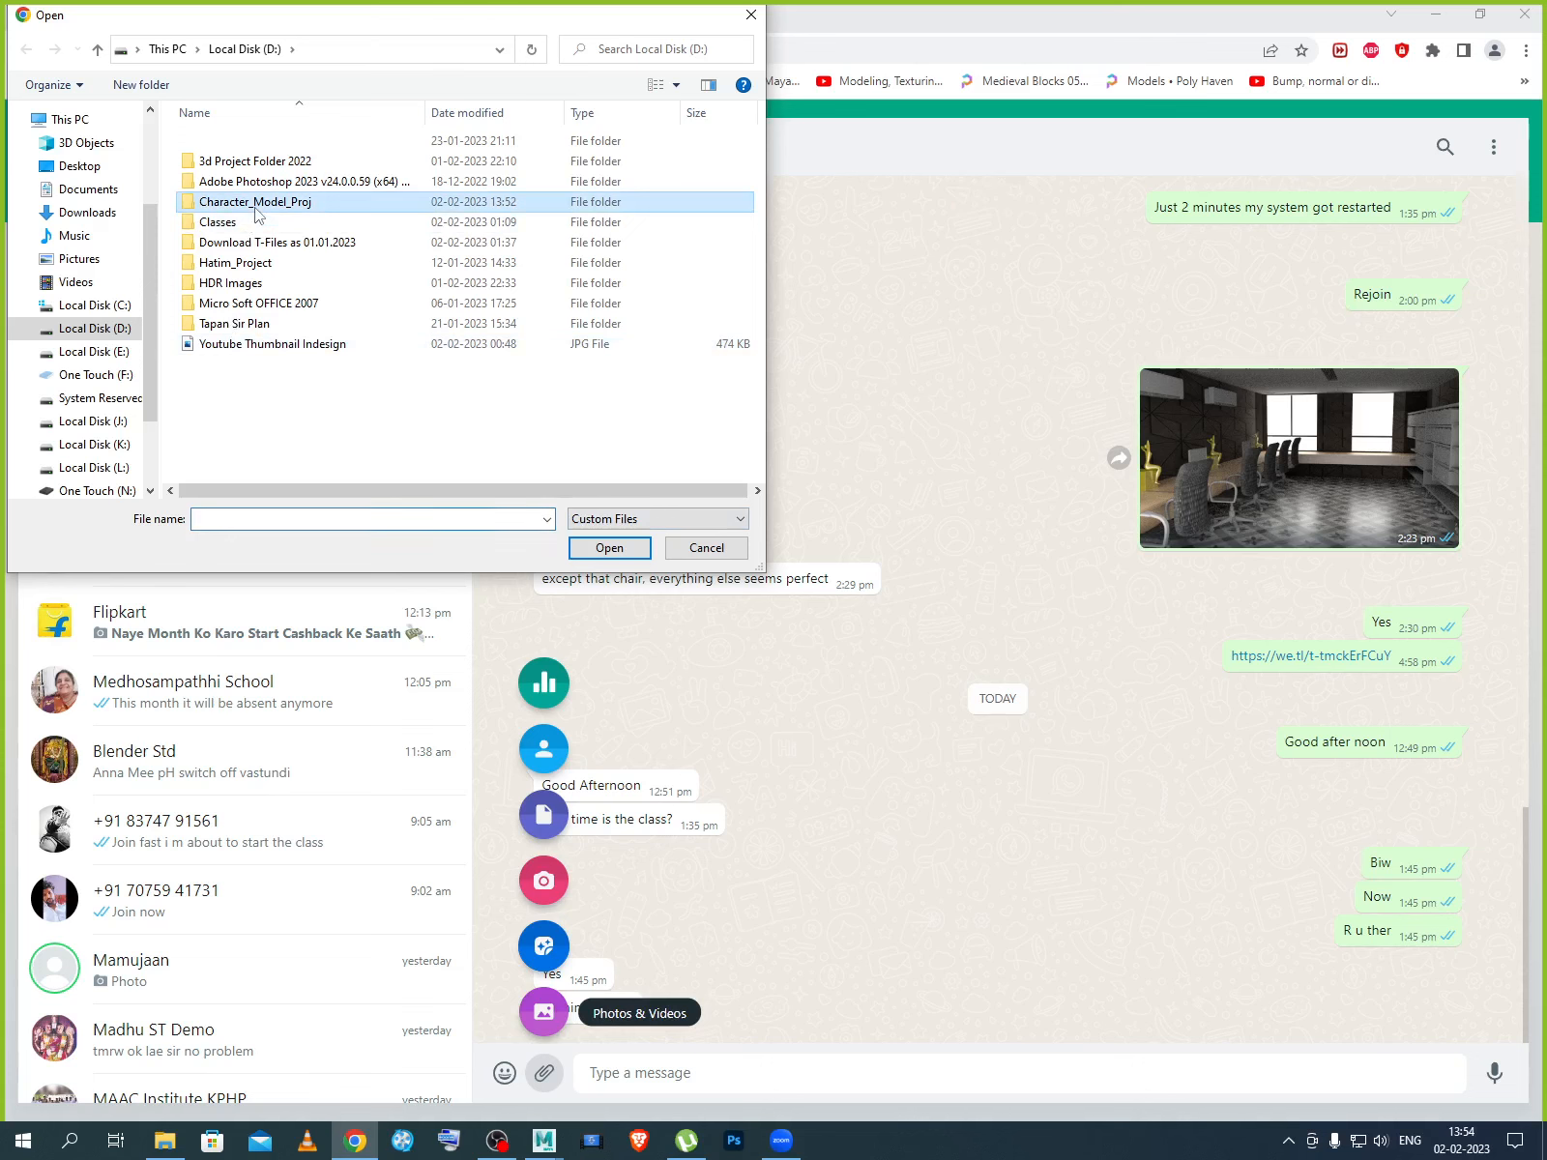
double_click(257, 205)
double_click(260, 386)
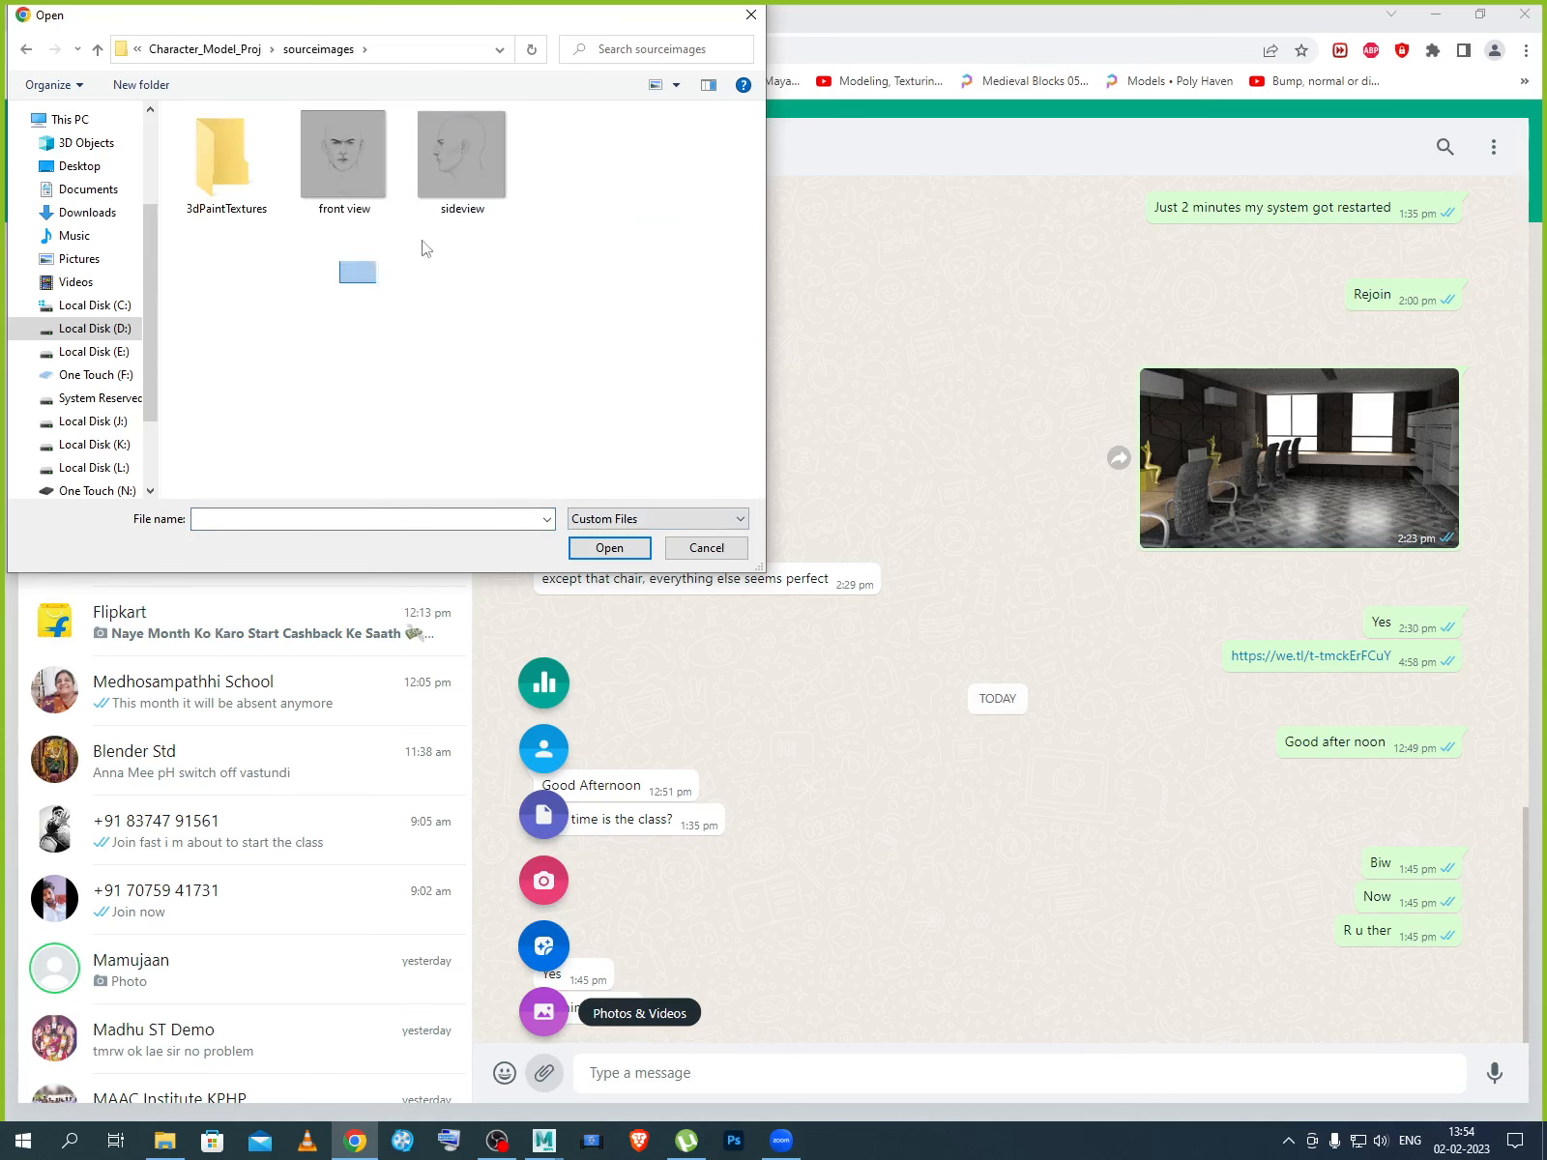
drag(421, 249, 537, 114)
click(610, 547)
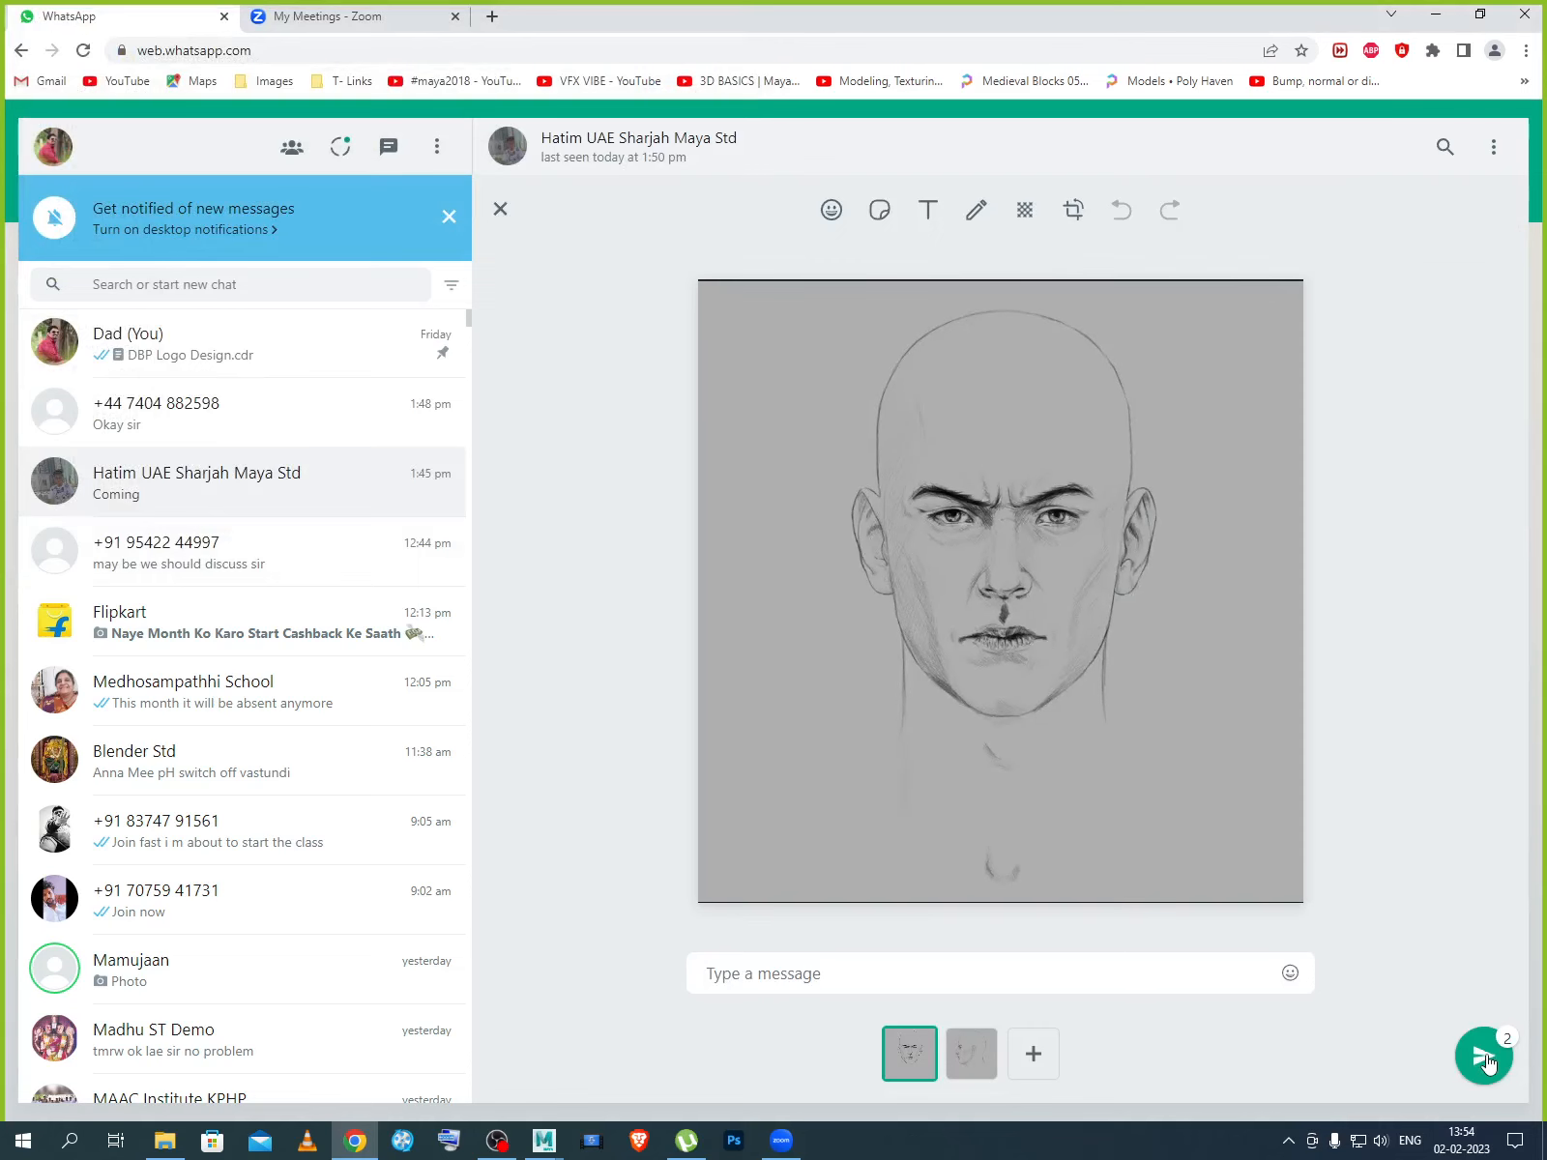
click(1487, 1056)
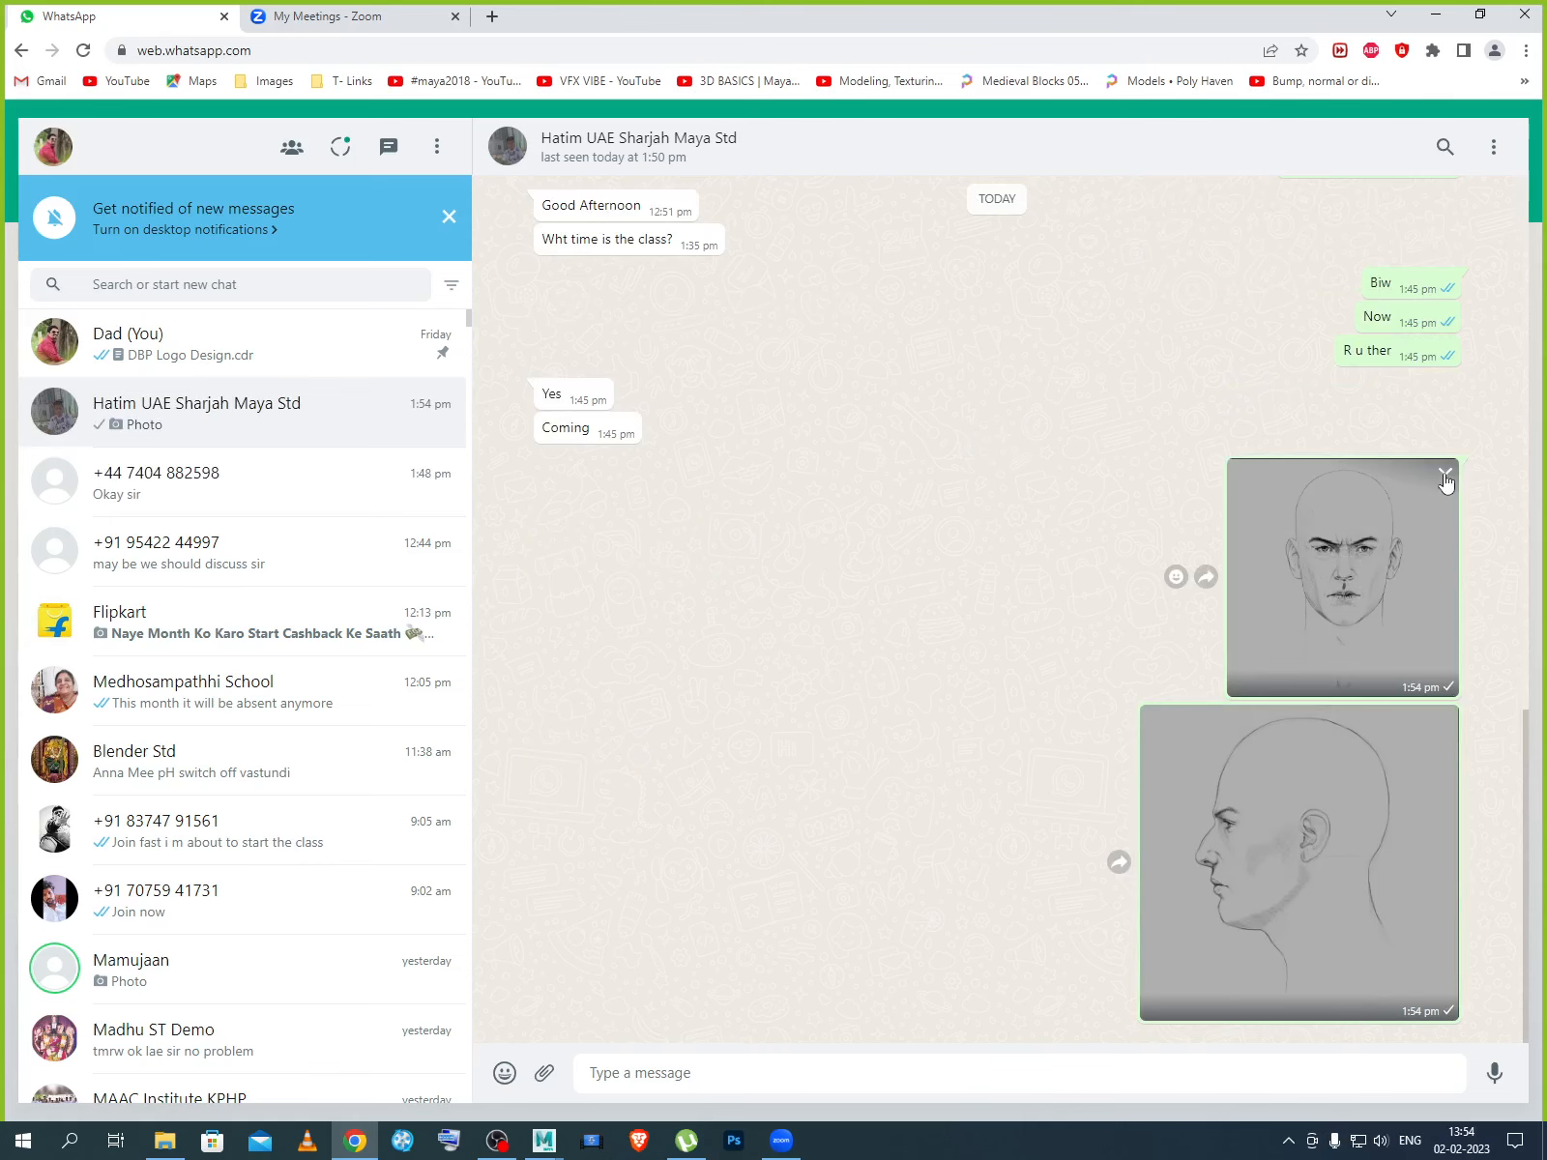
Forward both sent head reference images to the other student's chat, the first unnamed contact among the recent chats.
click(1445, 475)
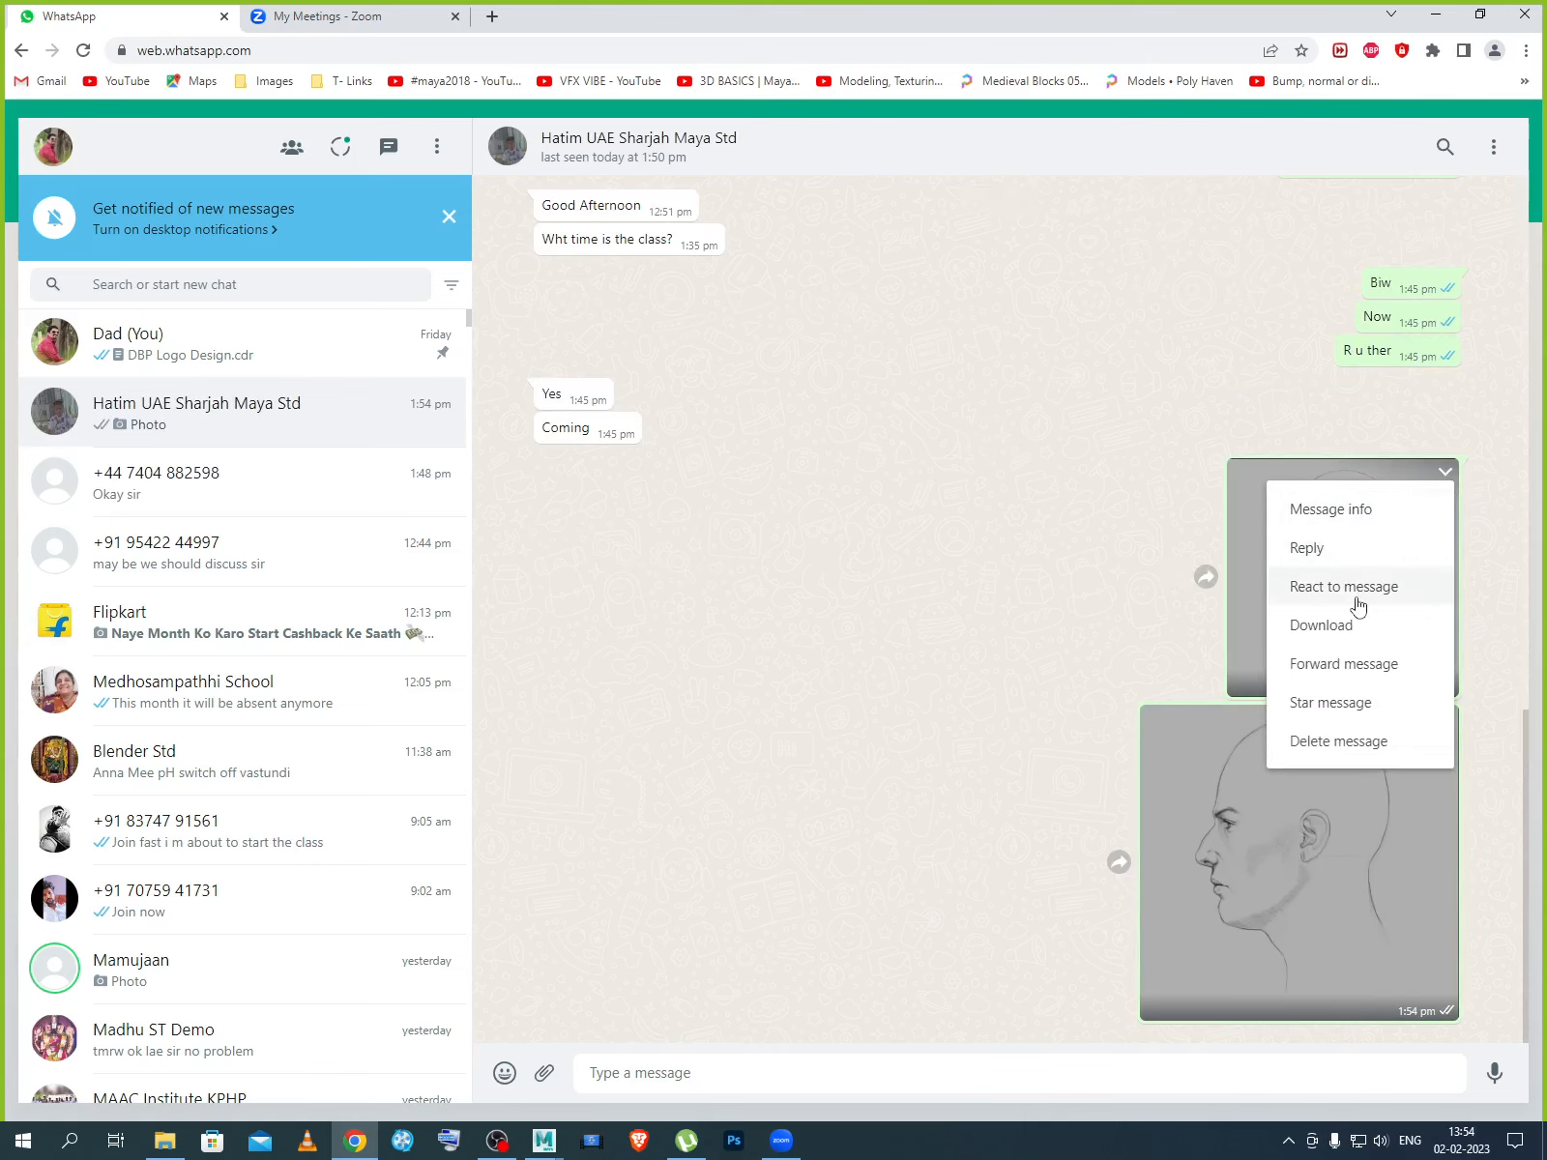
click(1351, 664)
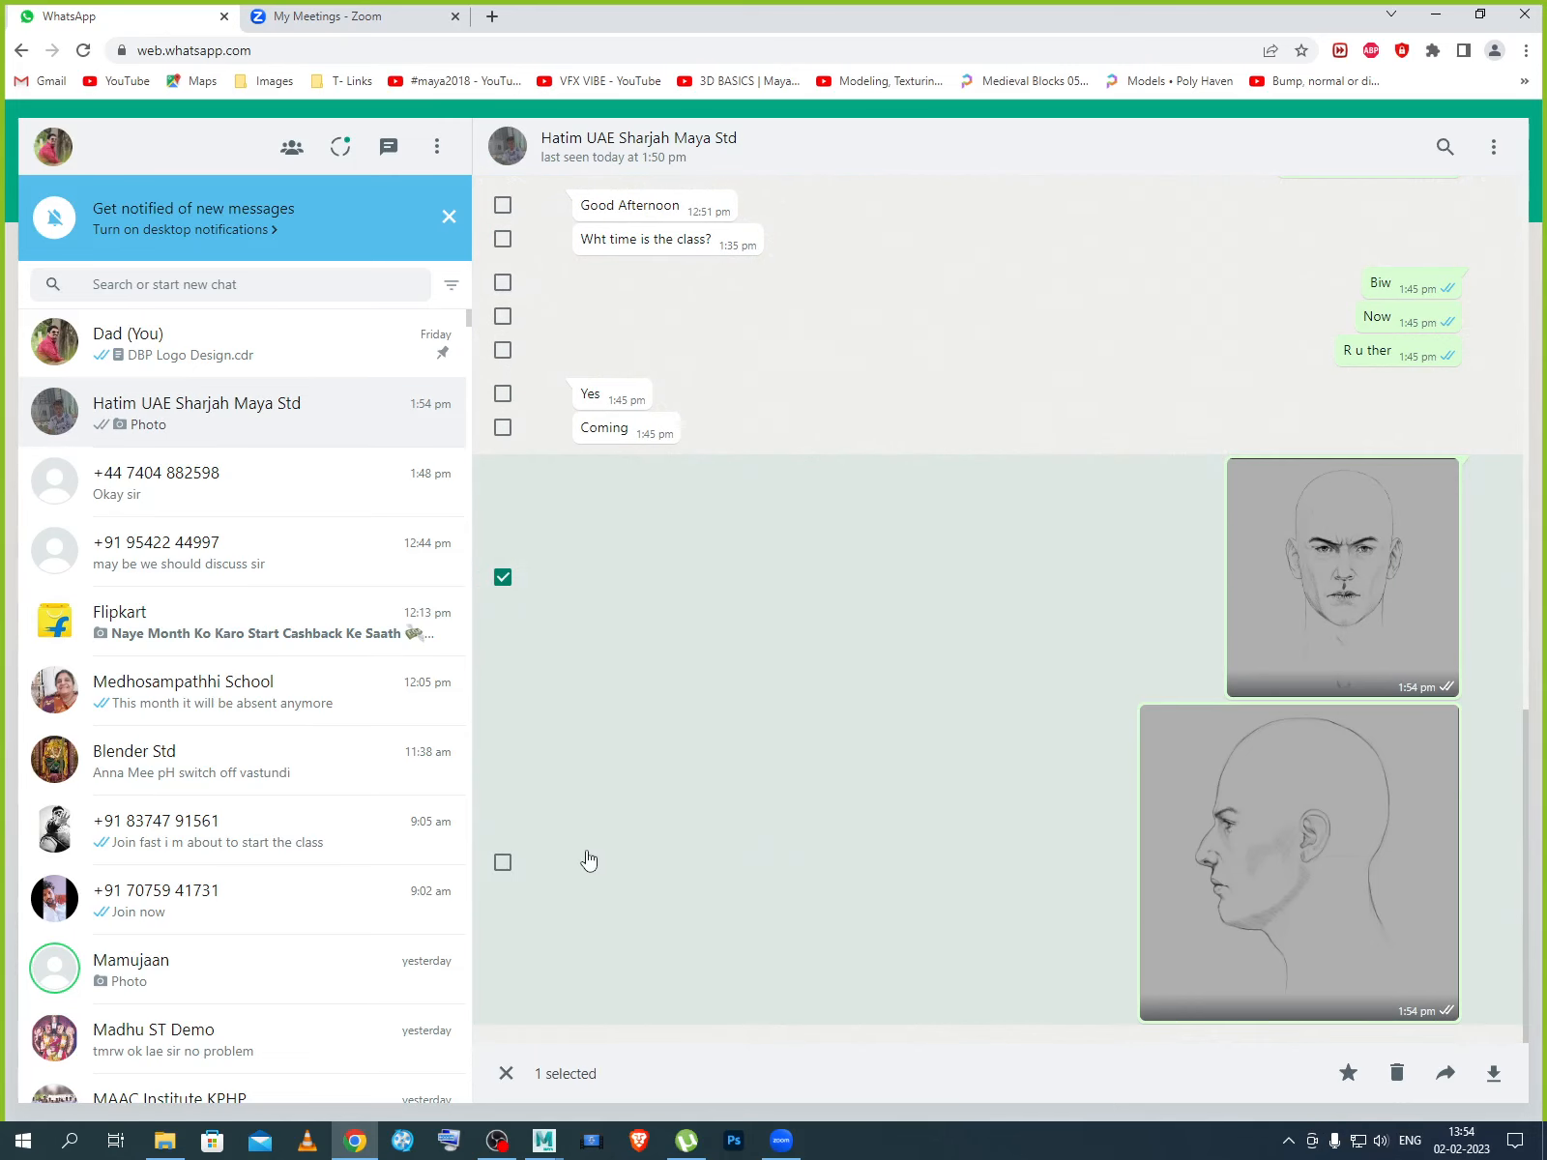
click(503, 862)
click(1446, 1074)
click(777, 545)
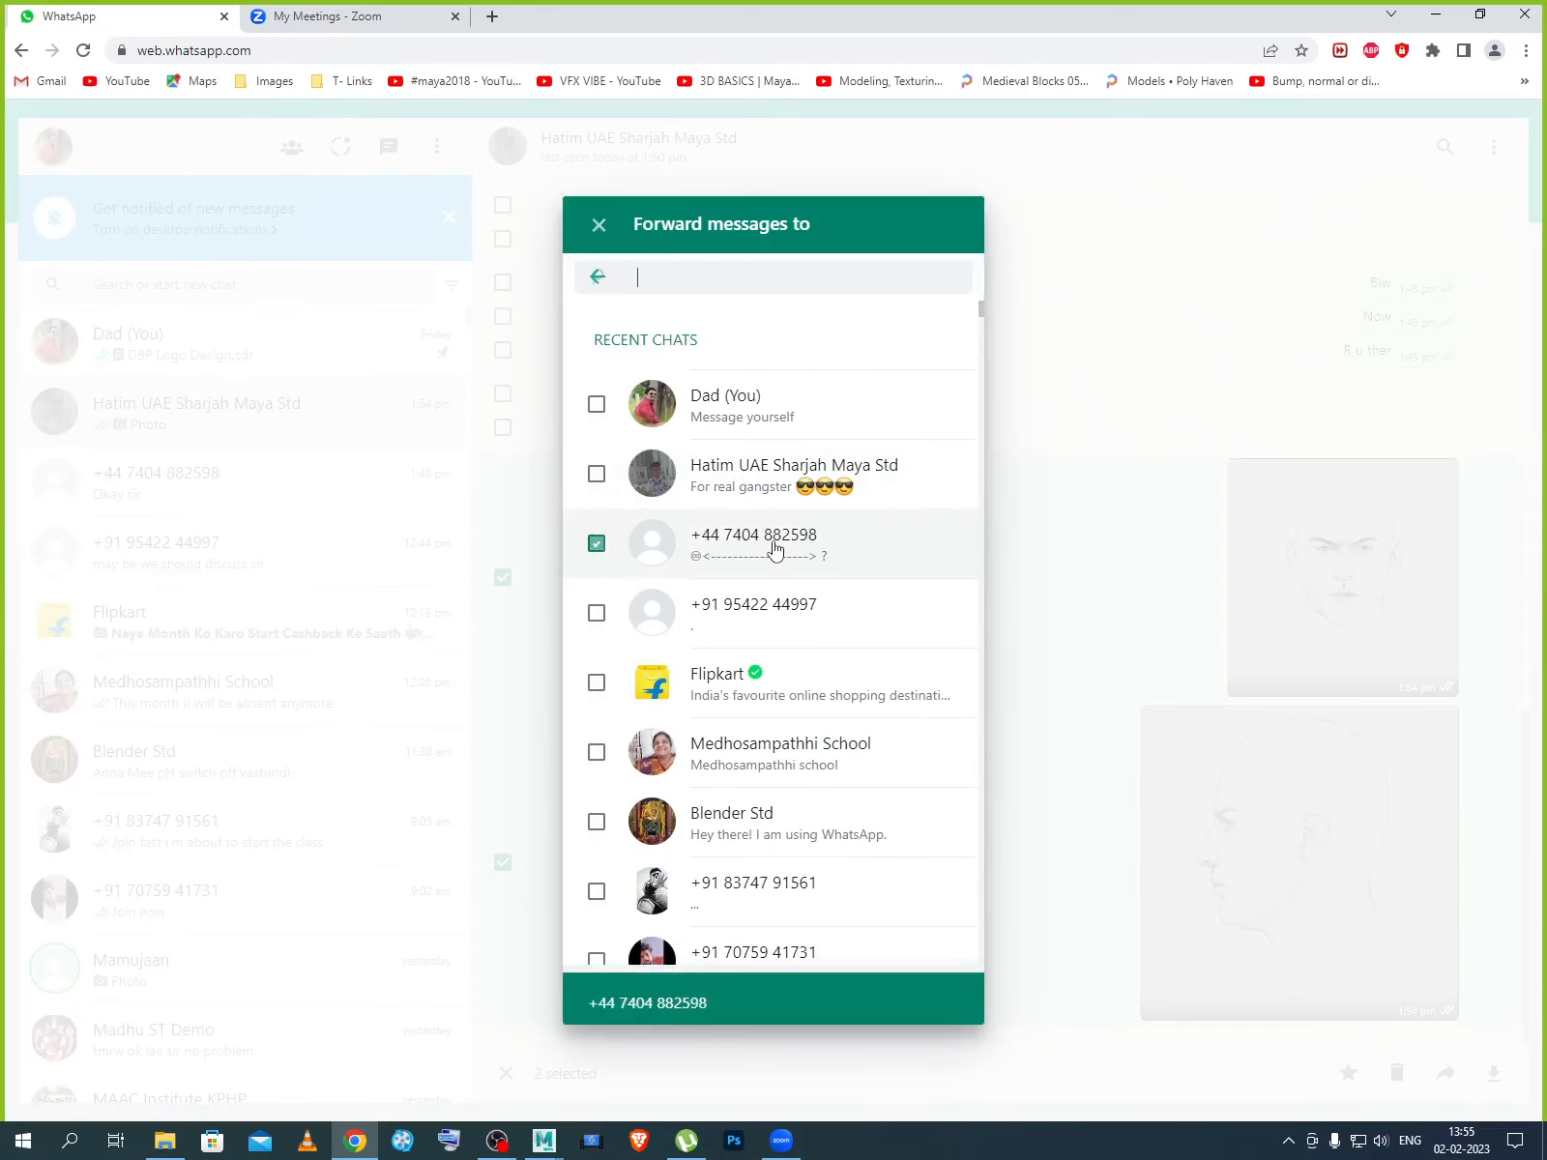
click(925, 957)
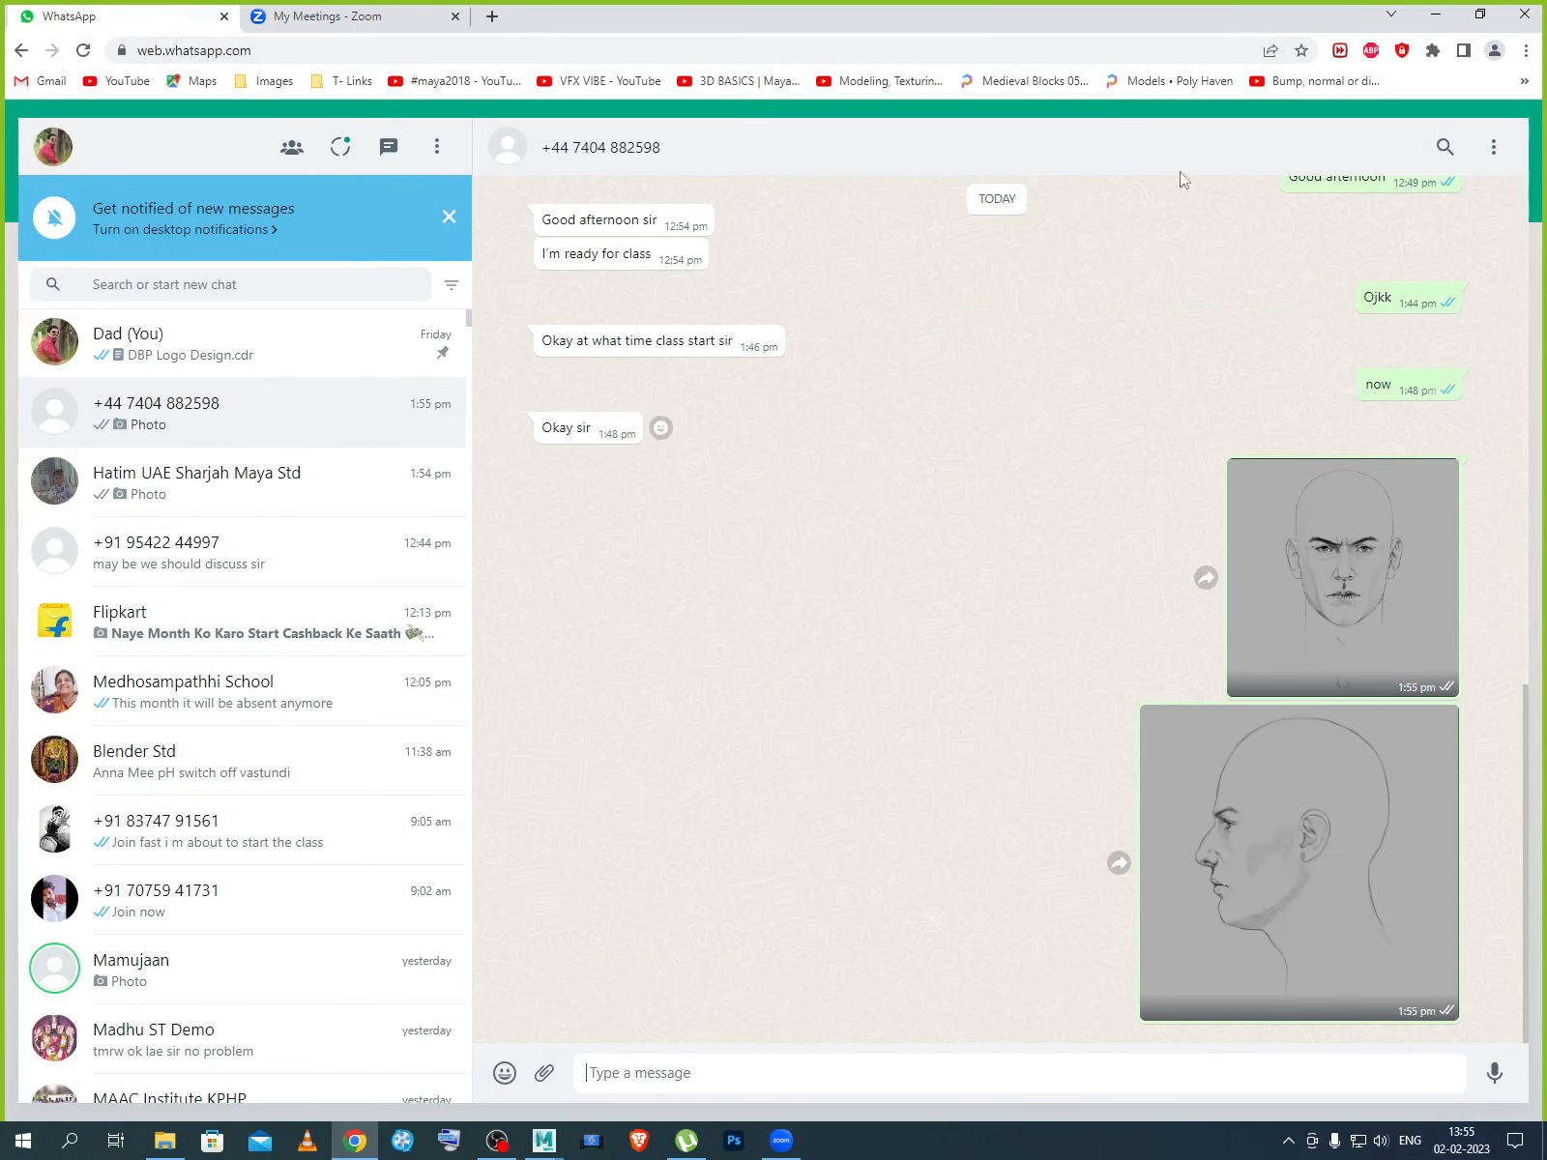
Clear the desktop by minimizing the browser and closing the sourceimages folder window, refreshing the desktop in between.
click(1434, 13)
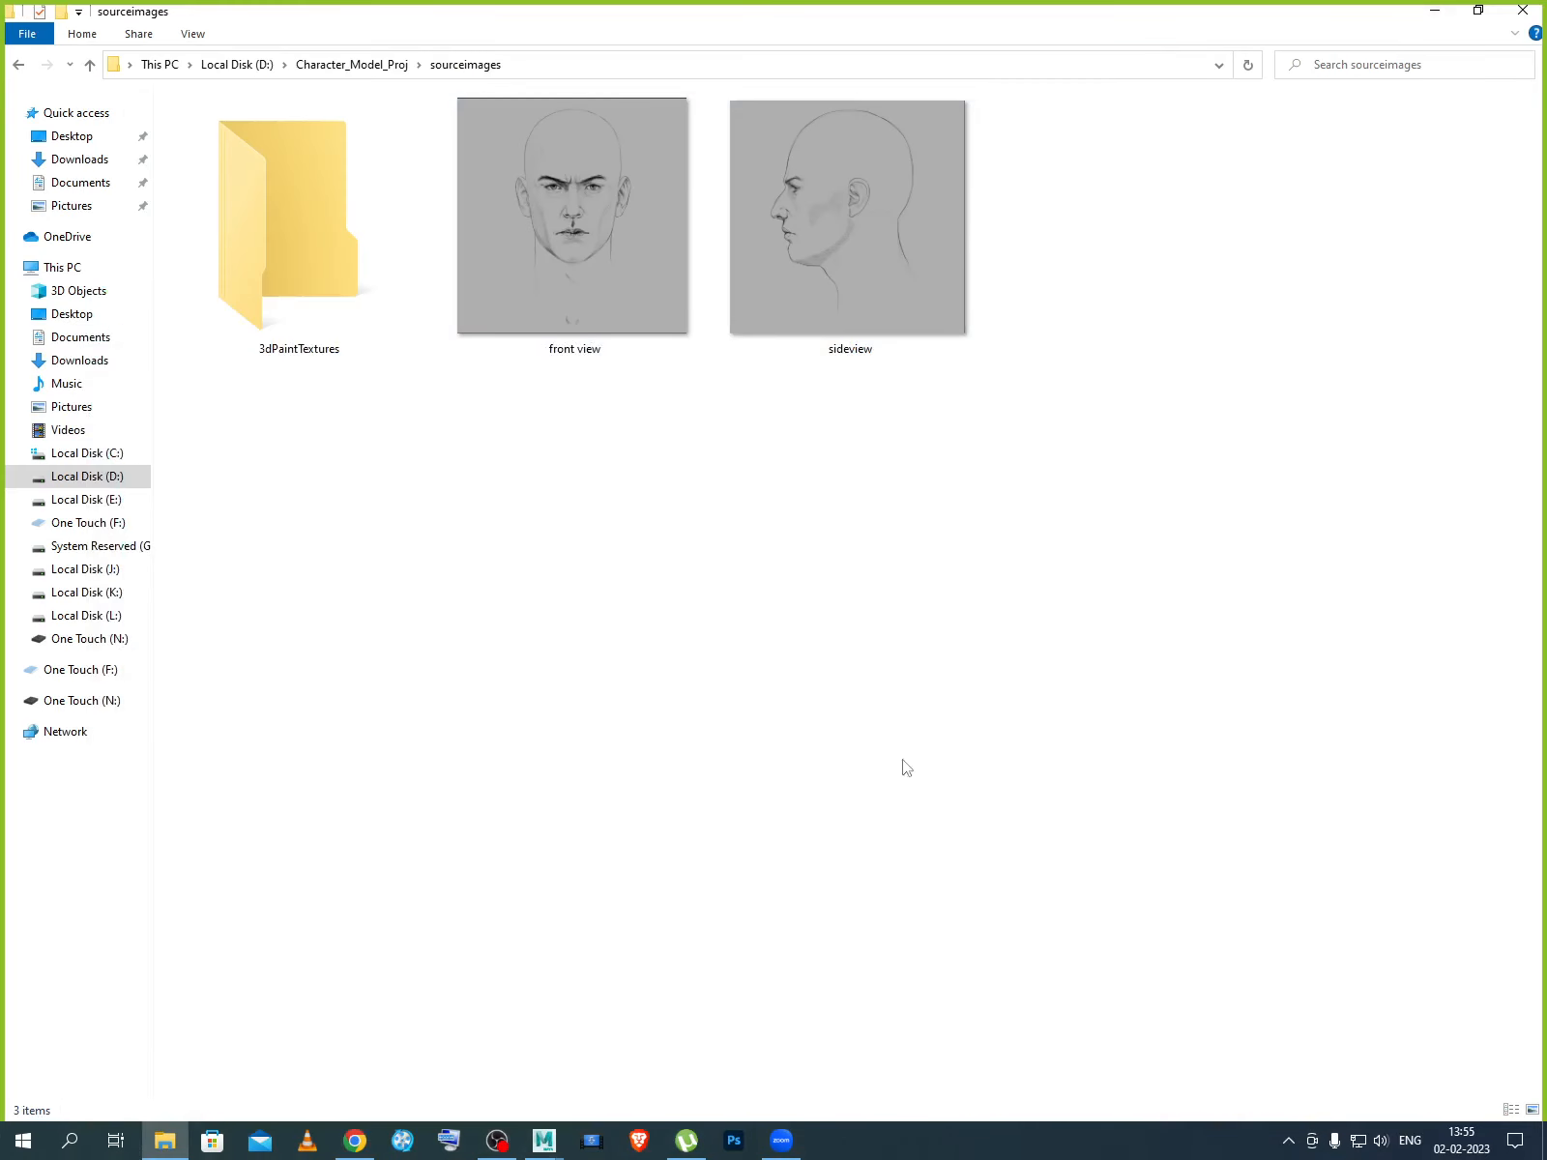
click(1435, 11)
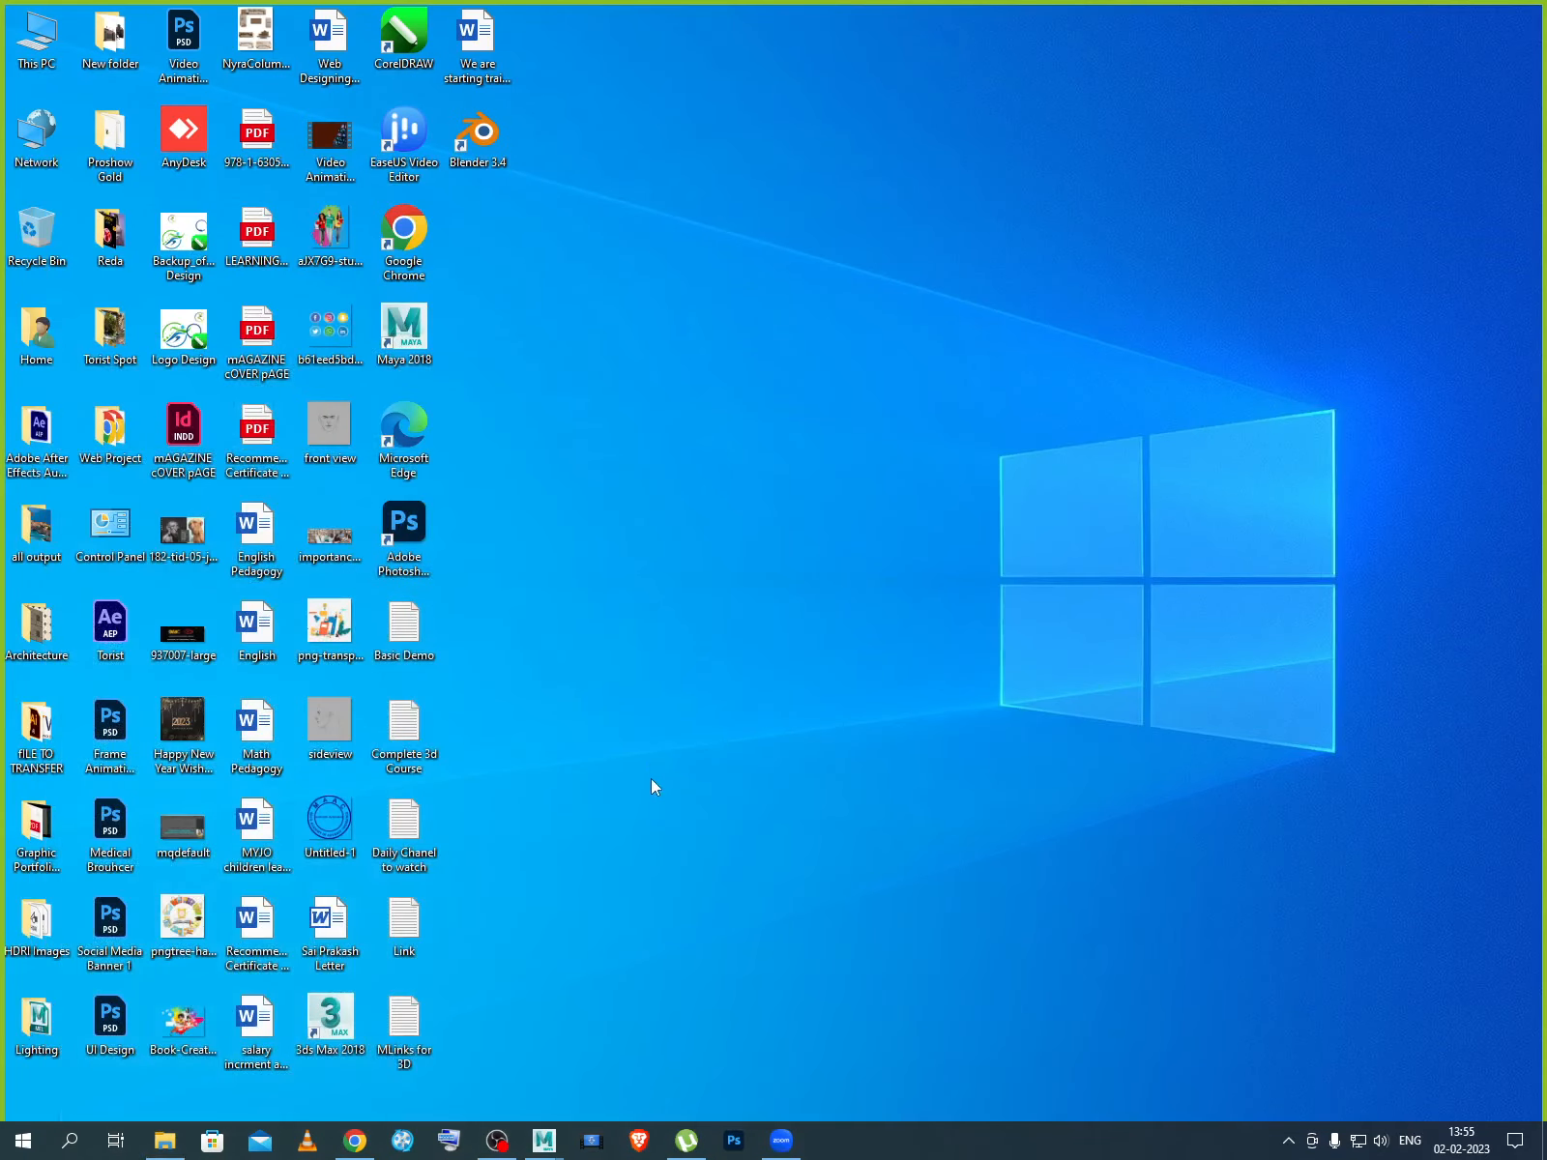
right_click(649, 769)
click(726, 830)
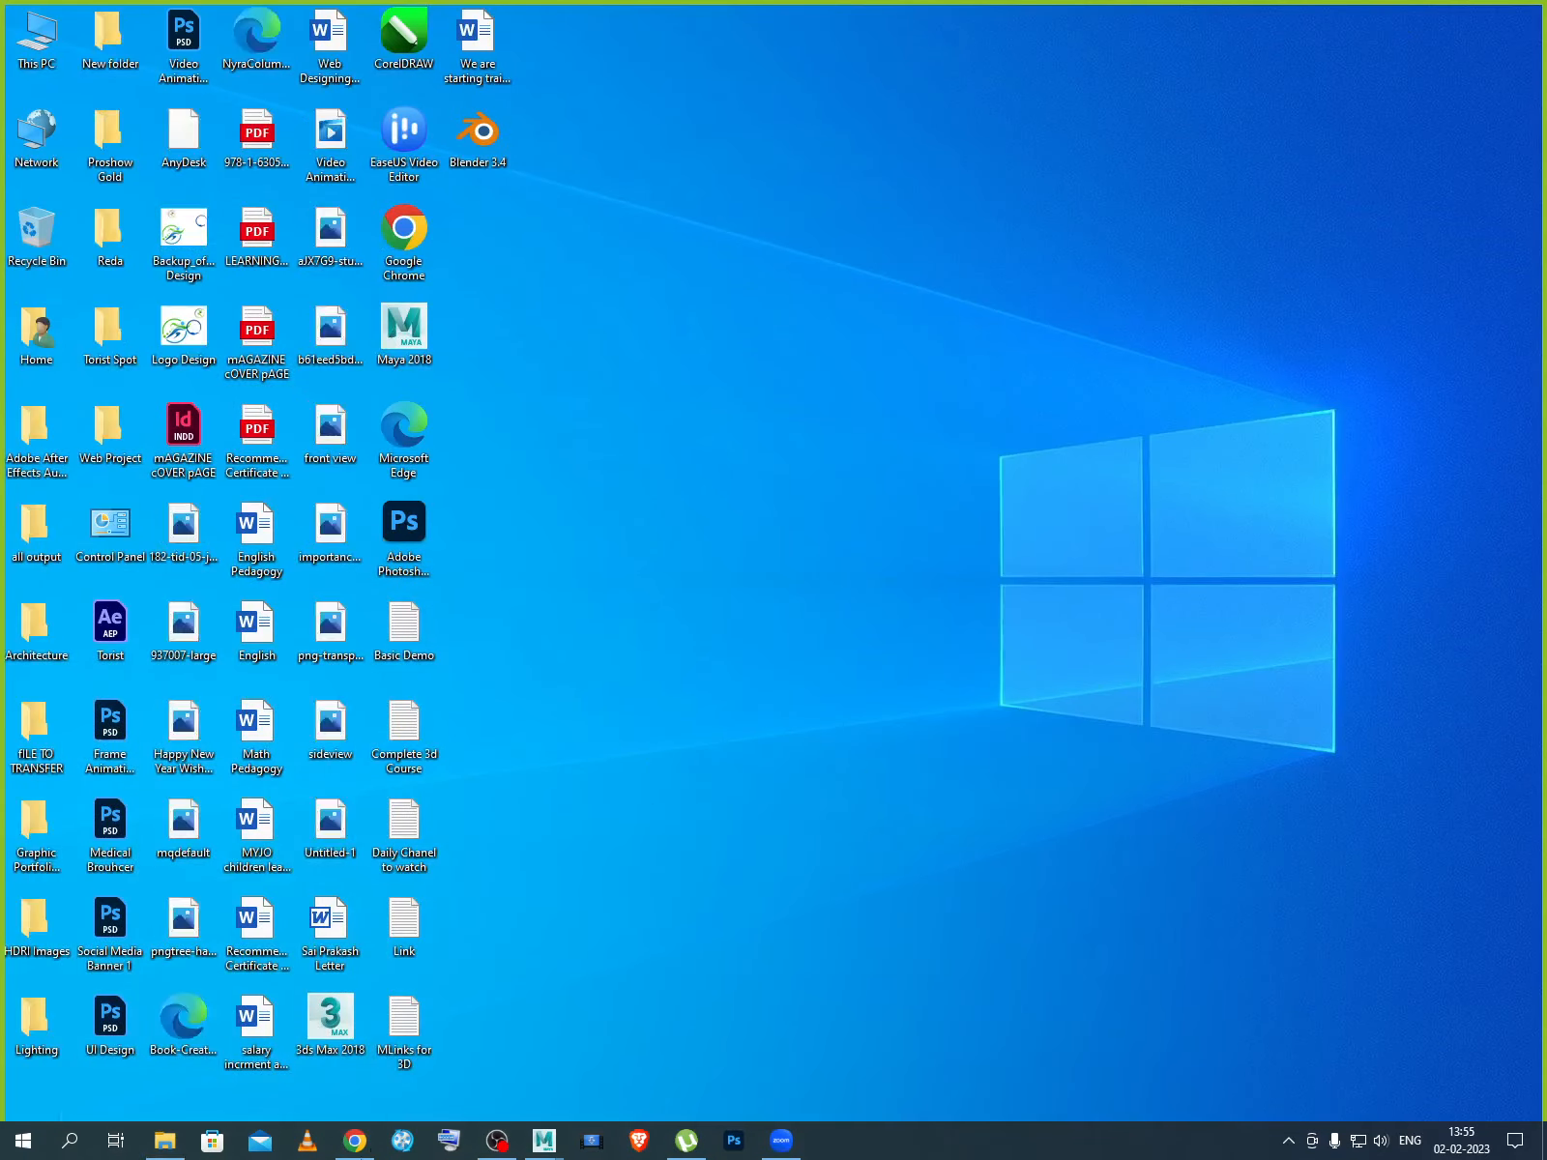
click(165, 1140)
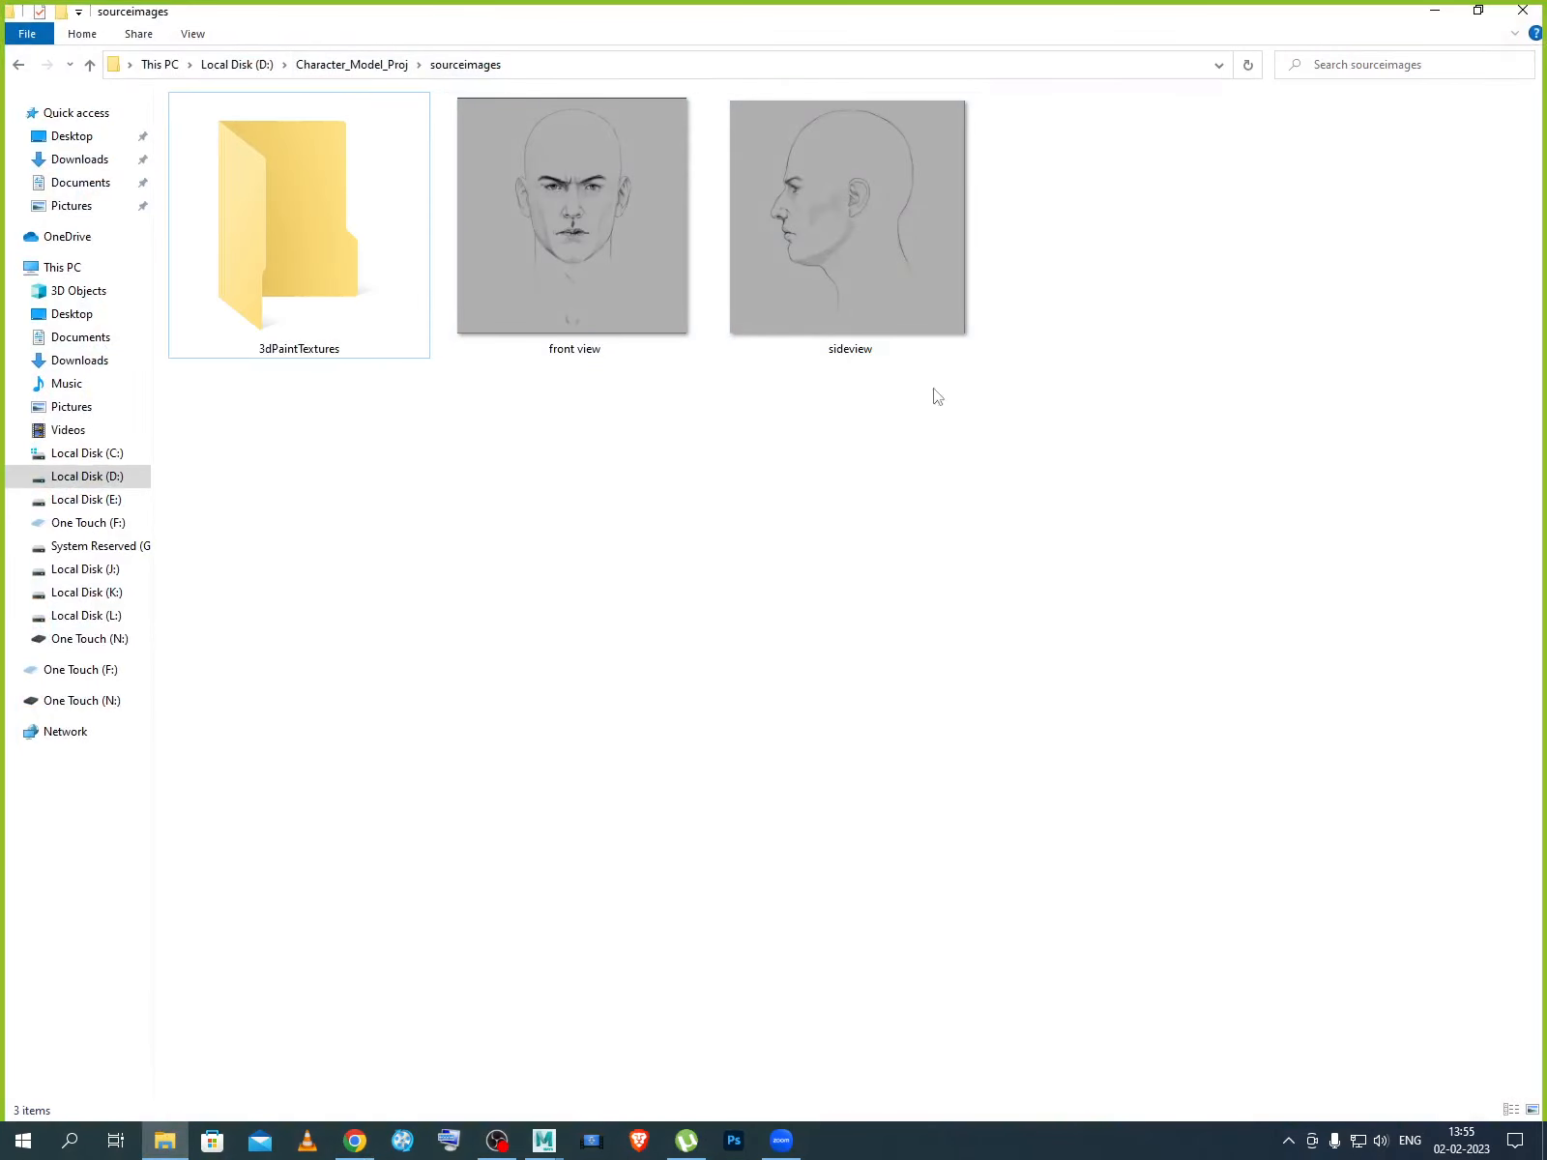
click(1515, 23)
Switch to Autodesk Maya 2018 and display the four-view layout of the empty scene.
mouse_move(543, 1138)
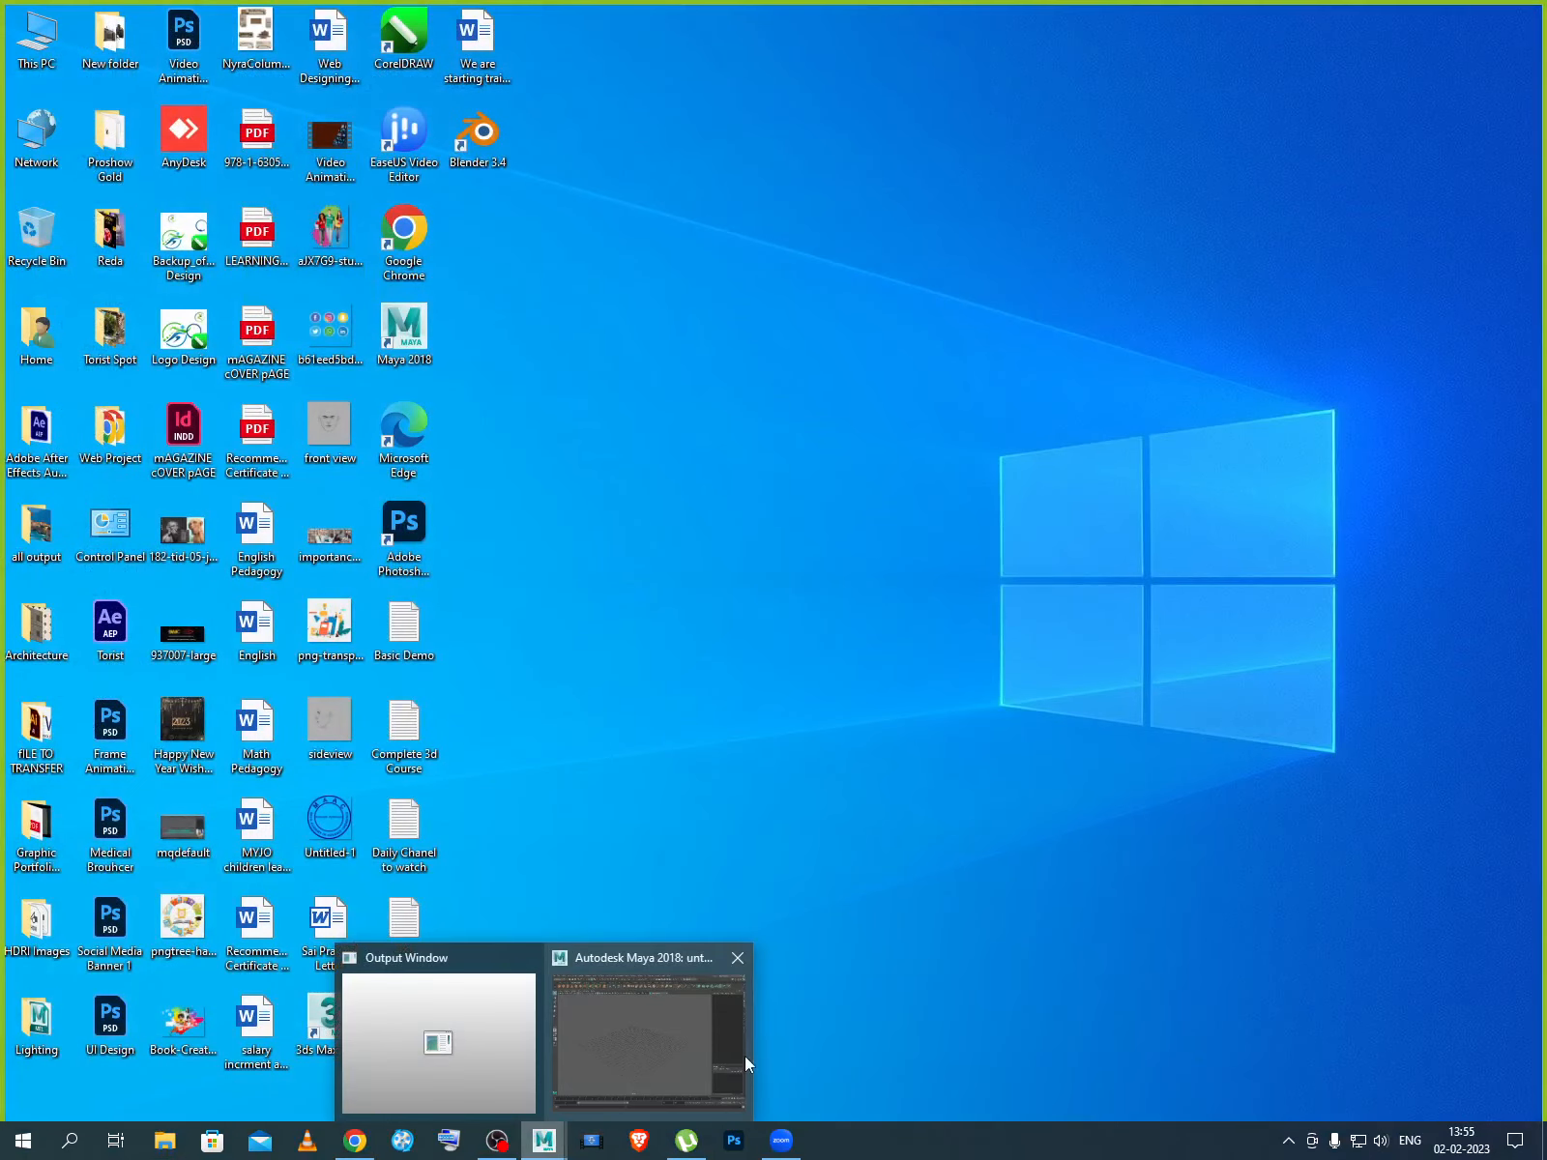
click(730, 1054)
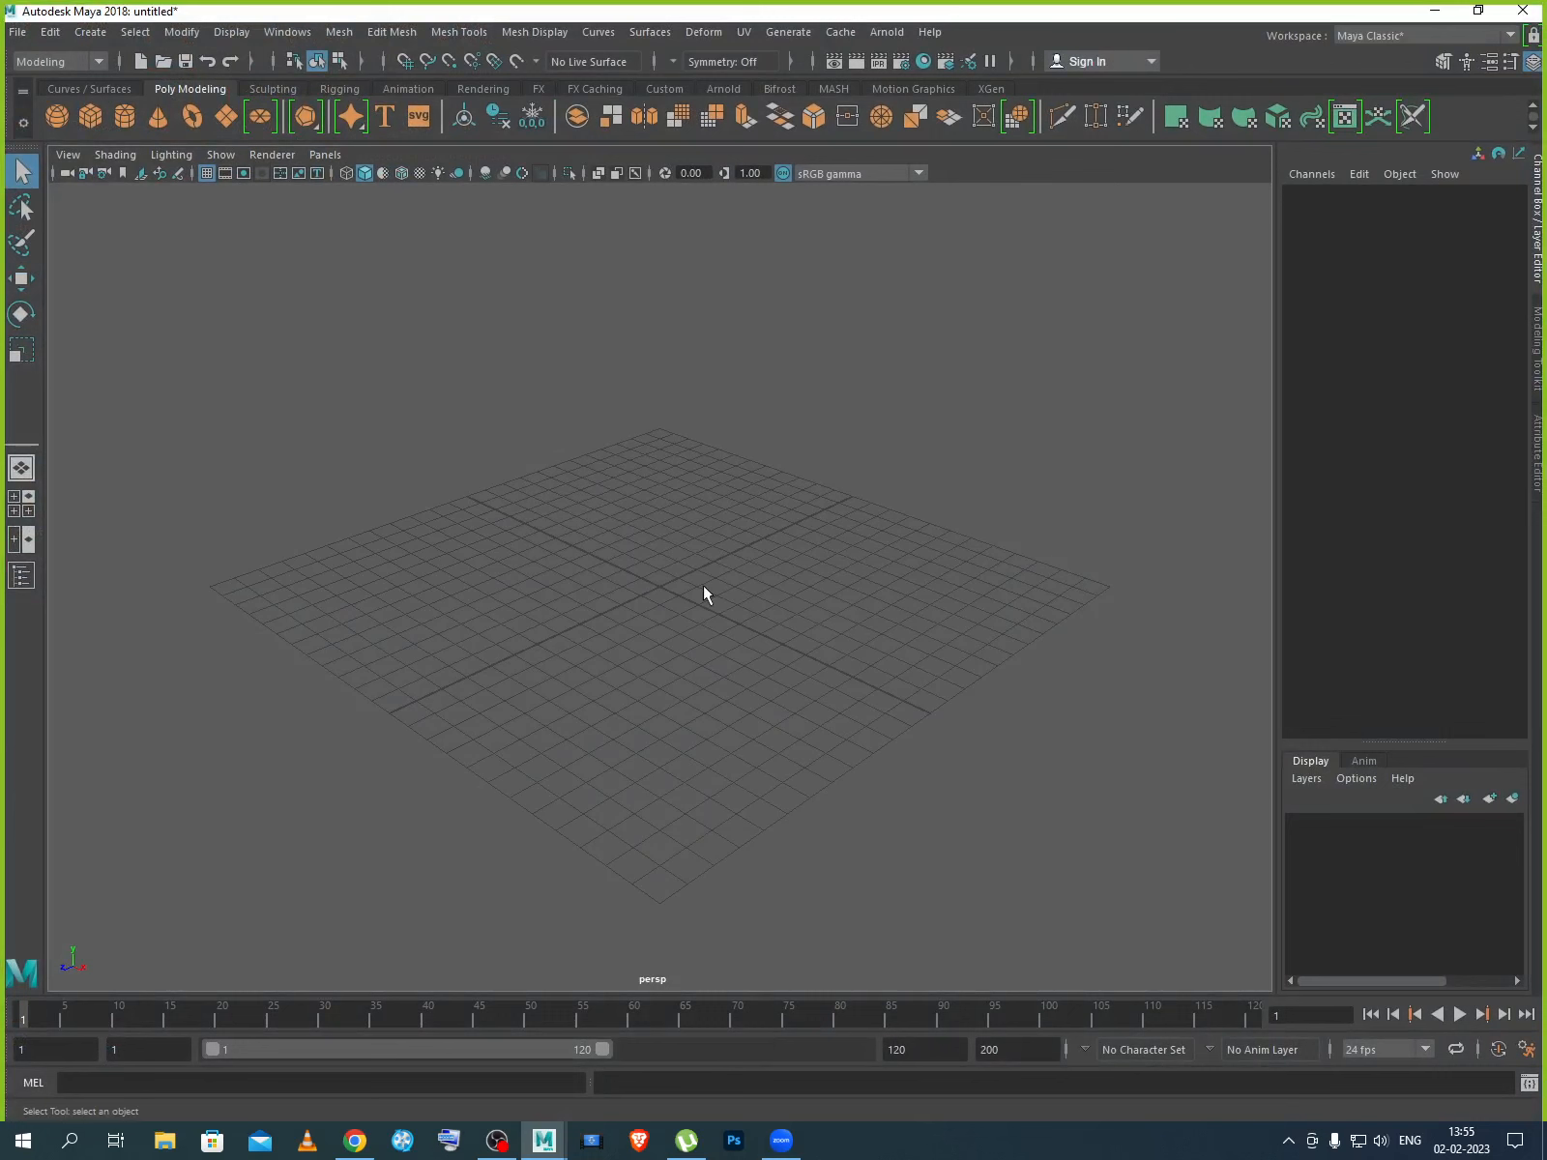
key(space)
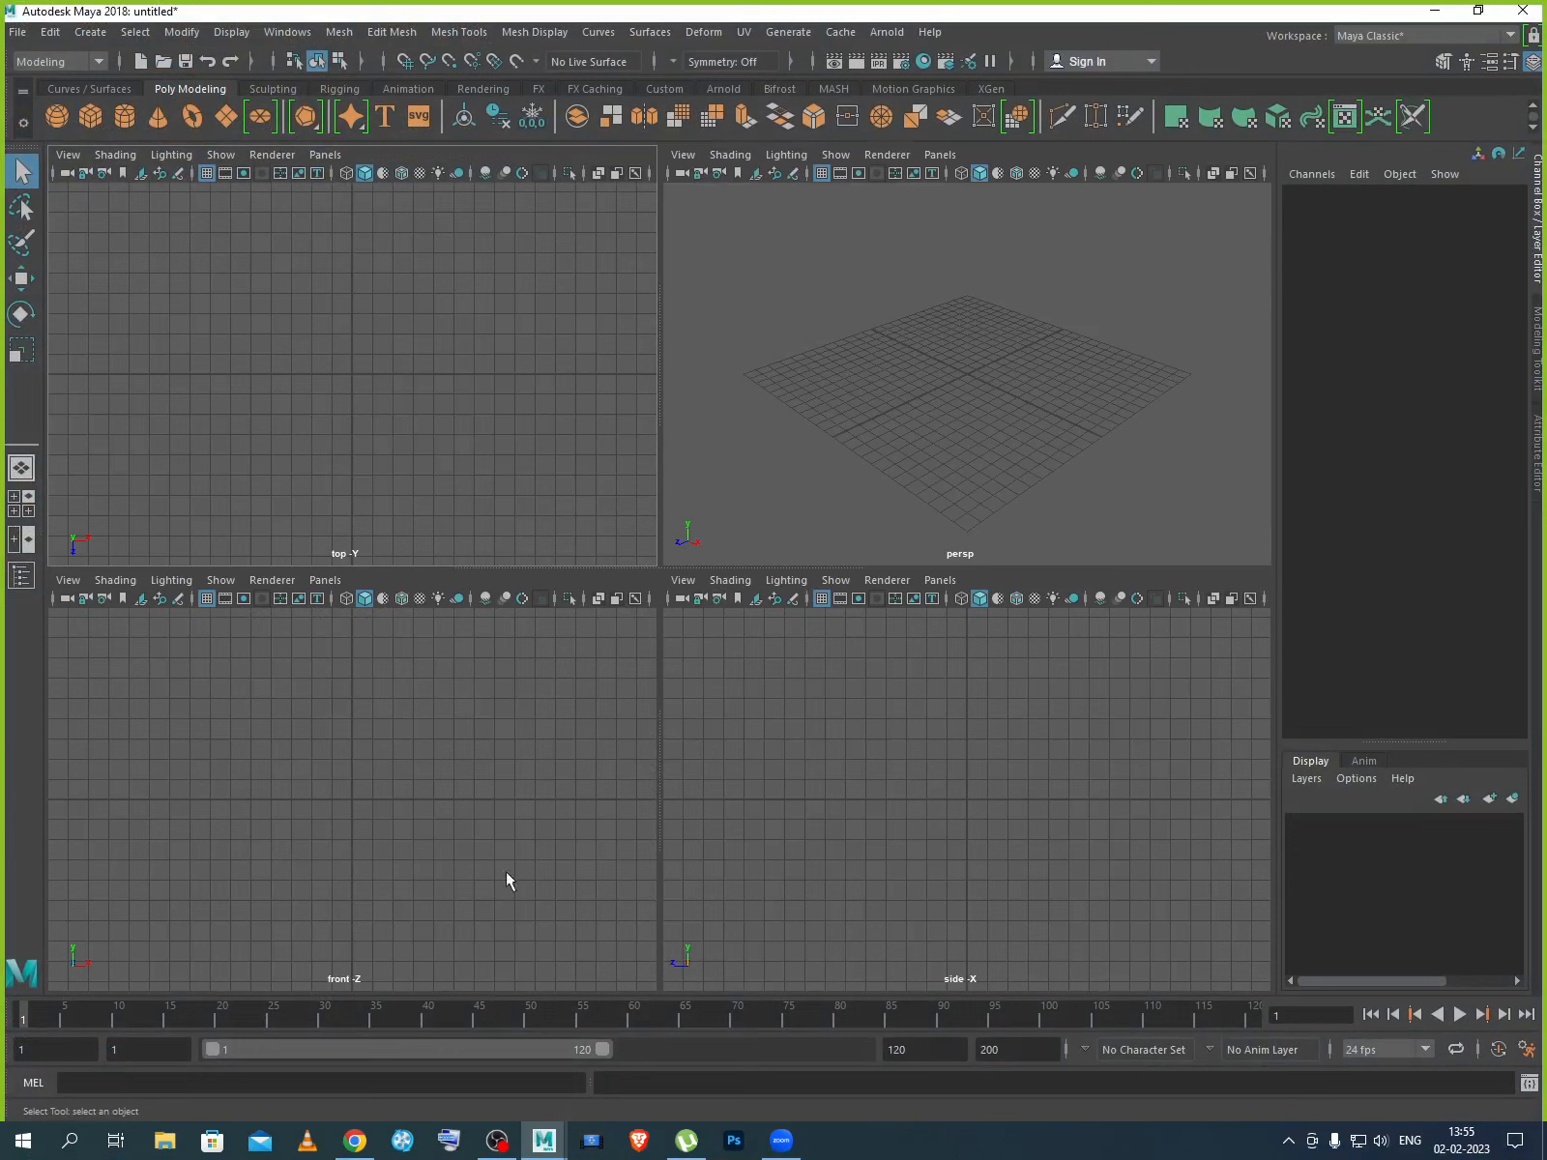
Import front view.png from the project's sourceimages folder as an image plane in the front view.
click(69, 581)
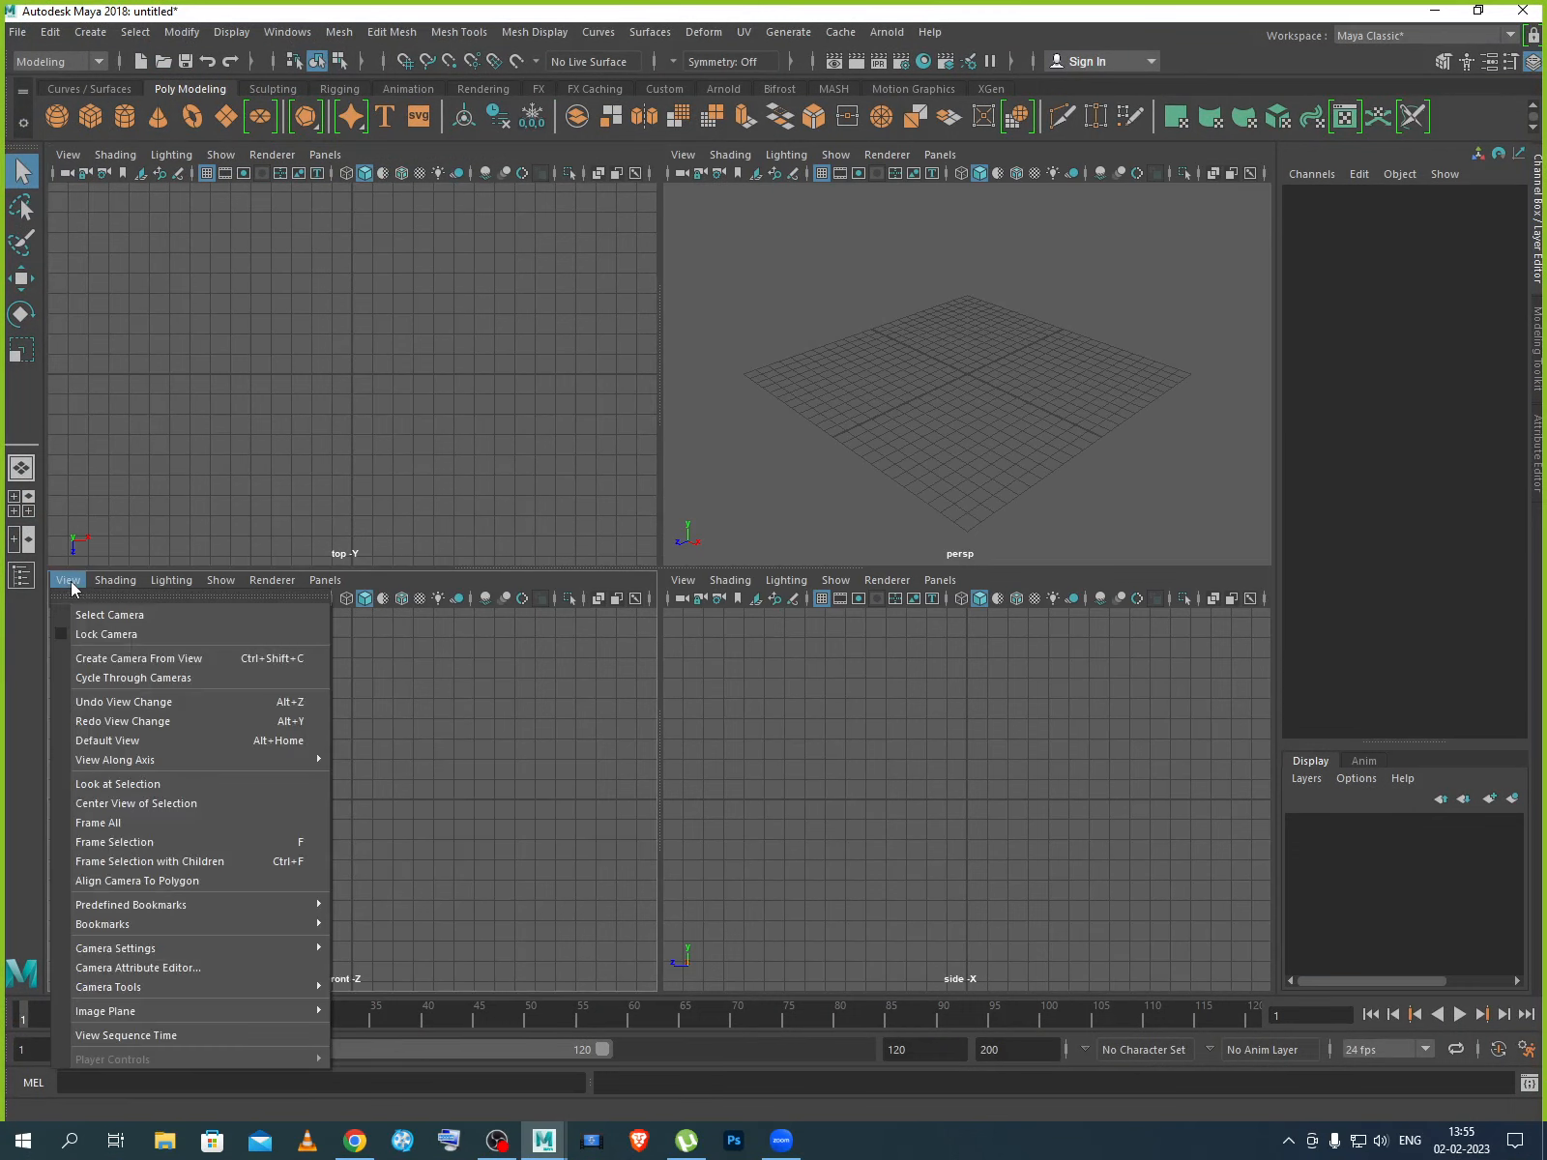
mouse_move(143, 1014)
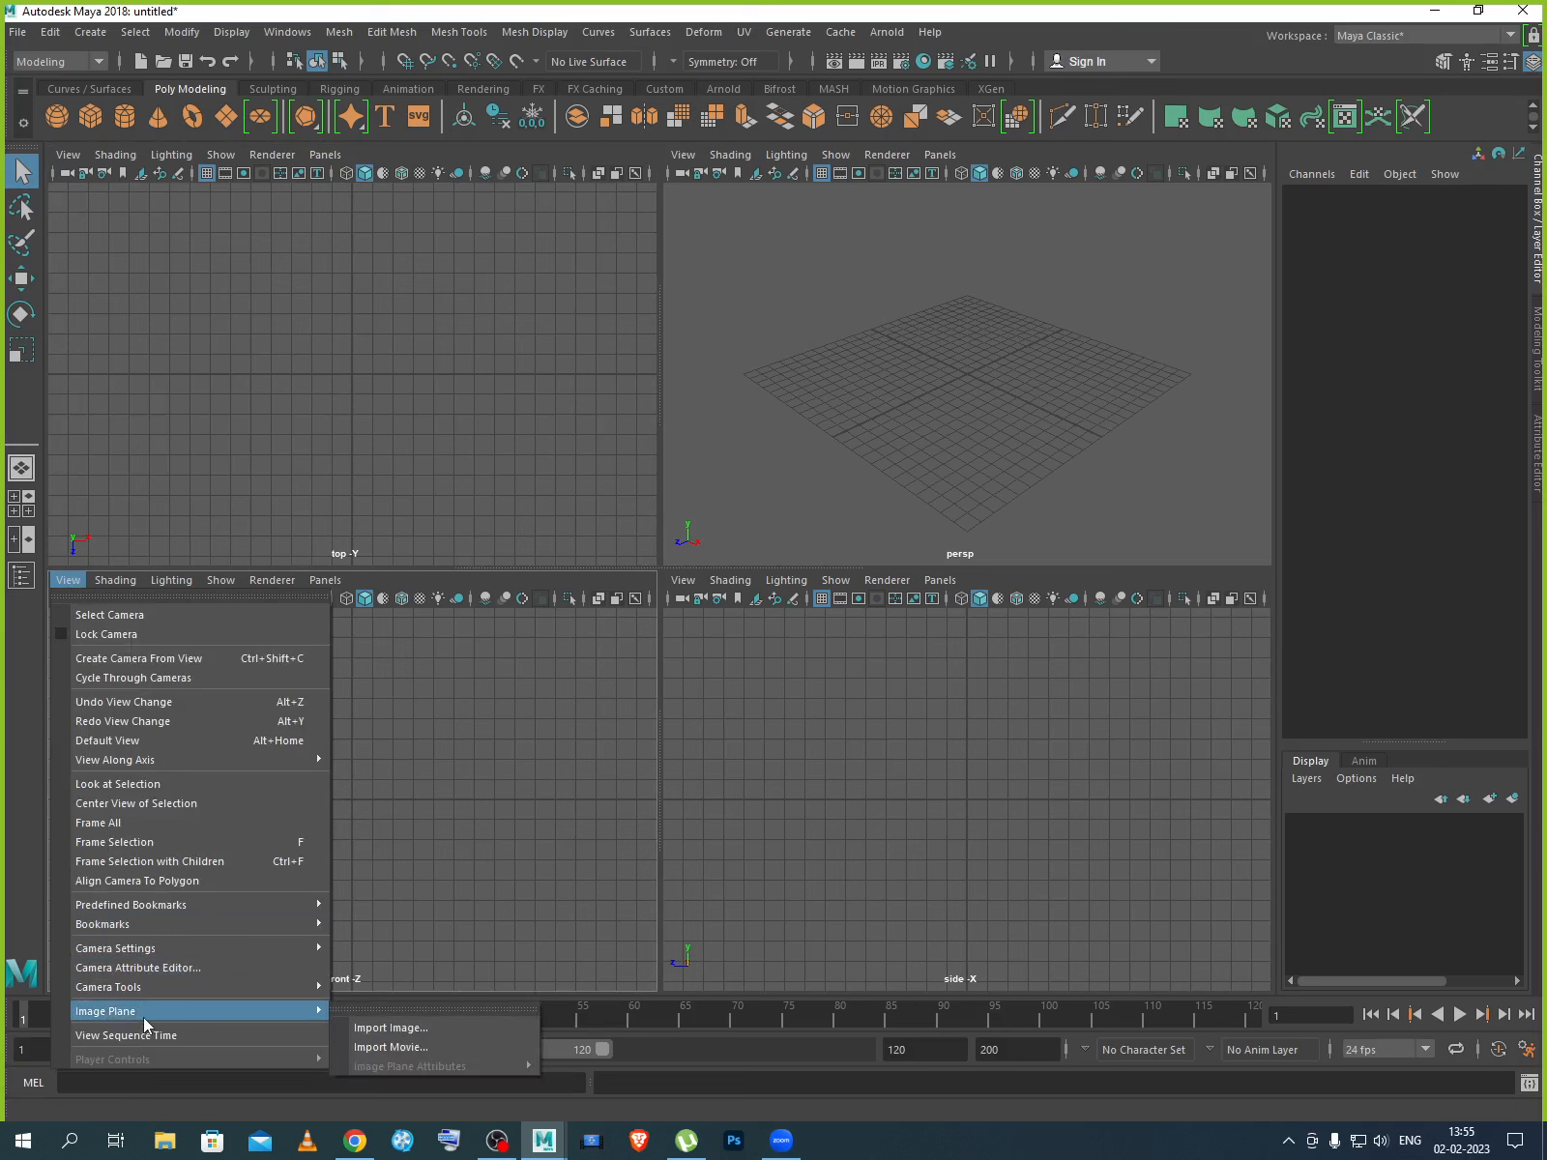
click(382, 1027)
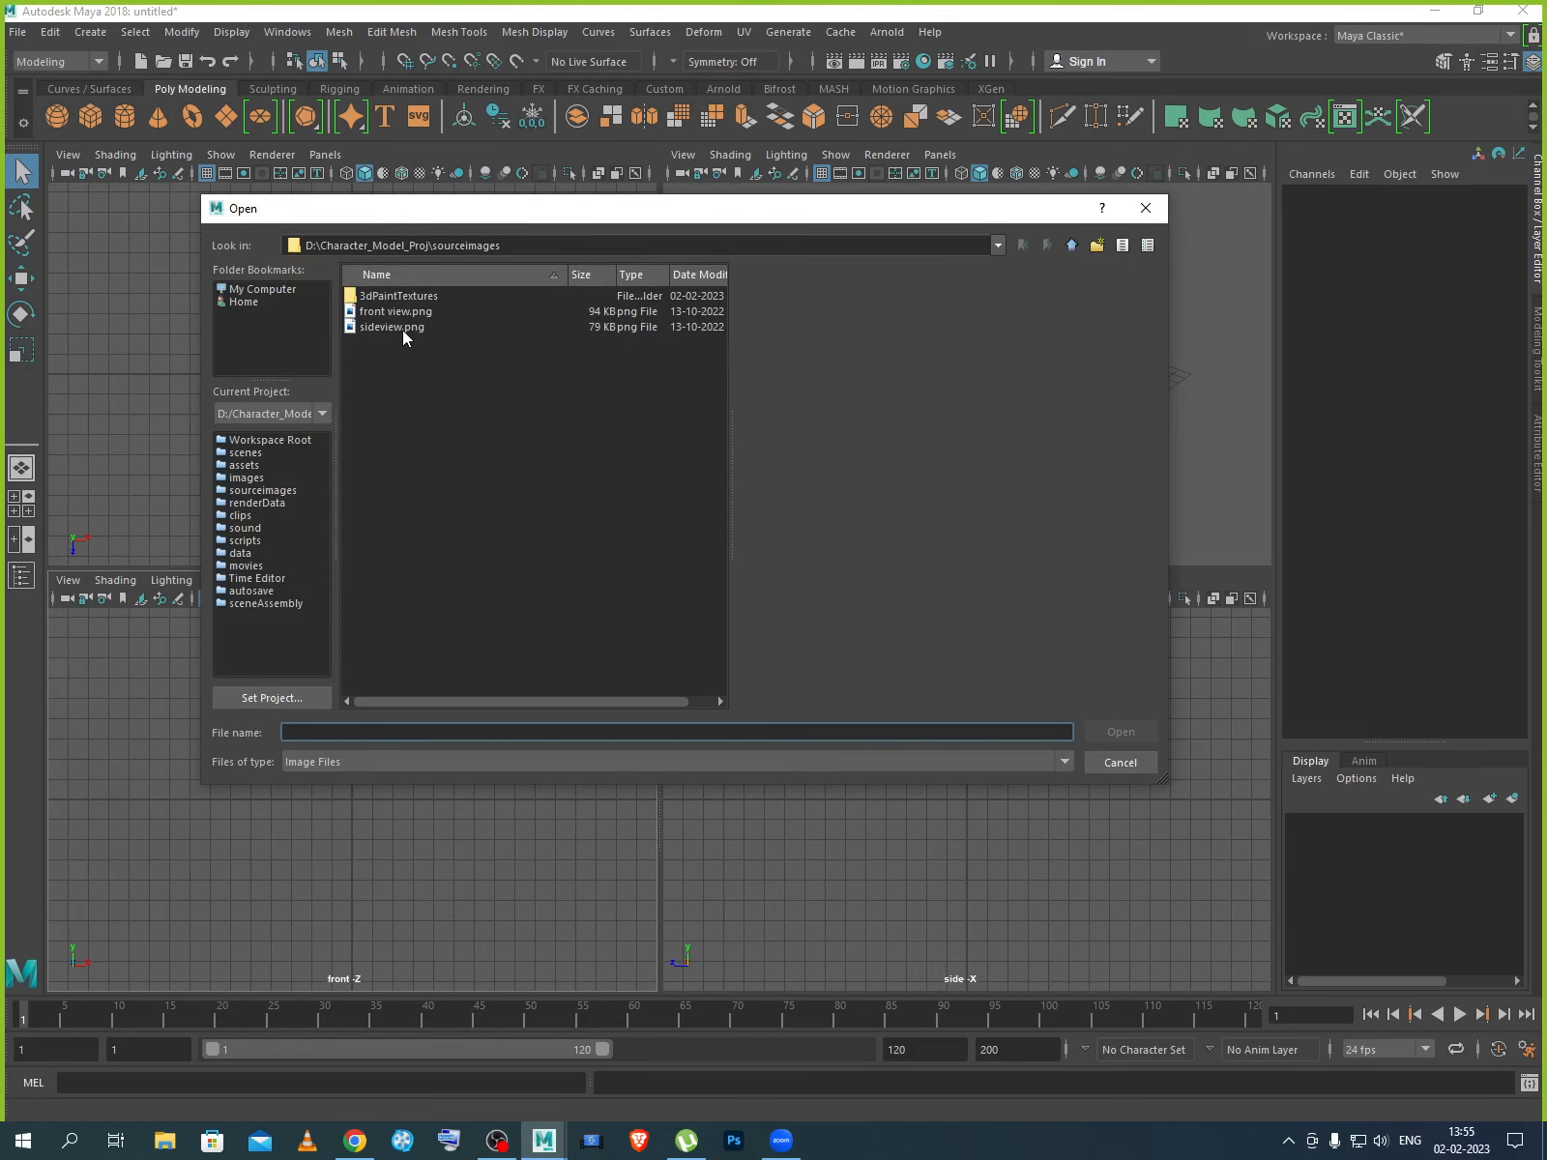
click(402, 313)
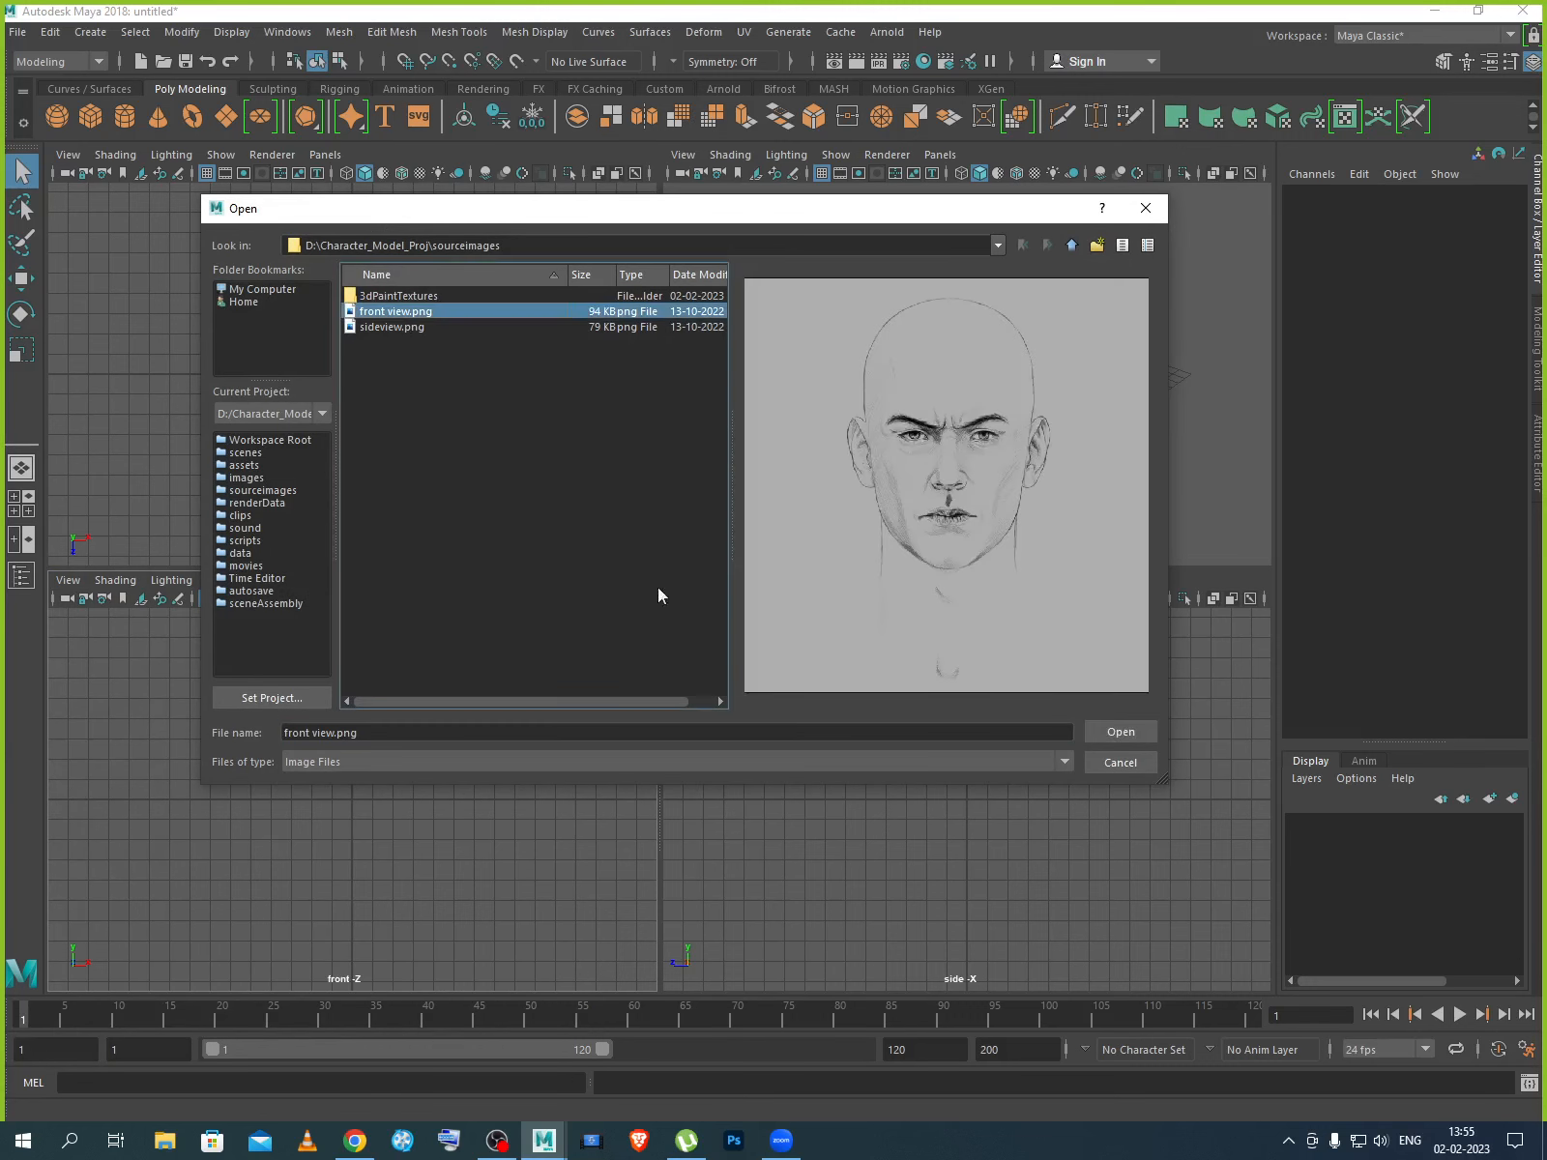
click(1120, 732)
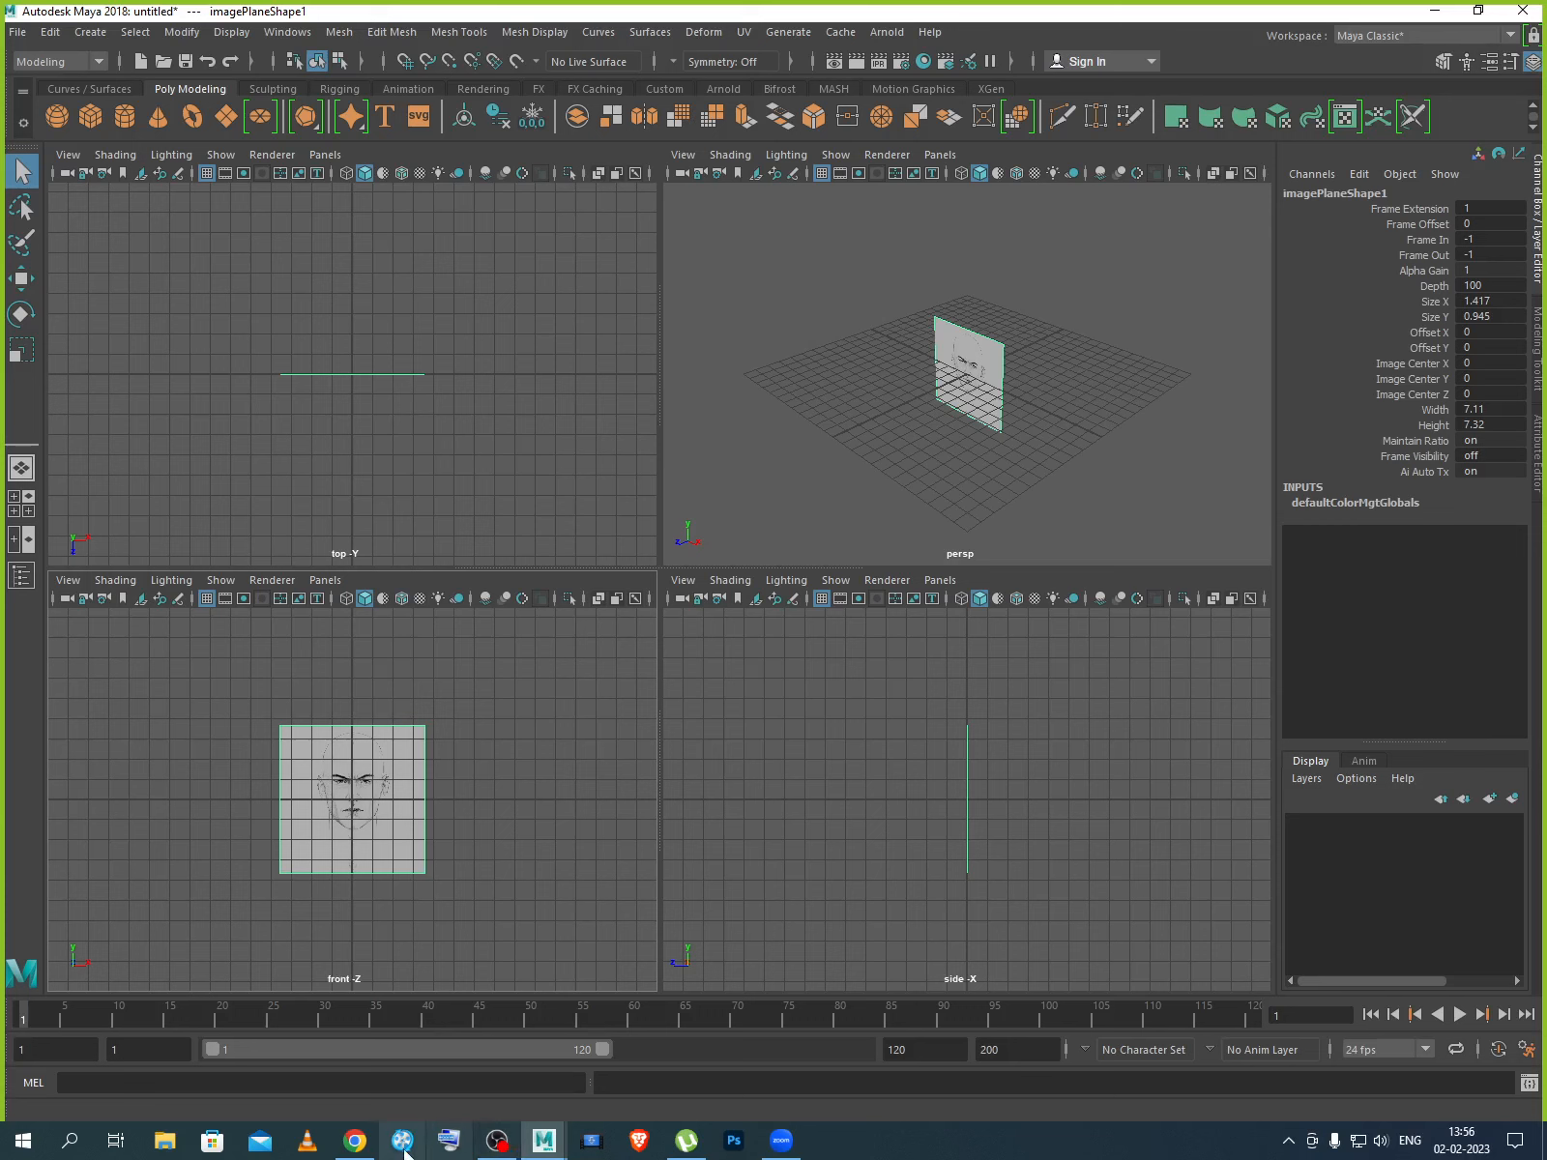
Check the open student chat in WhatsApp in Chrome and the participants list of the Zoom meeting.
click(358, 1143)
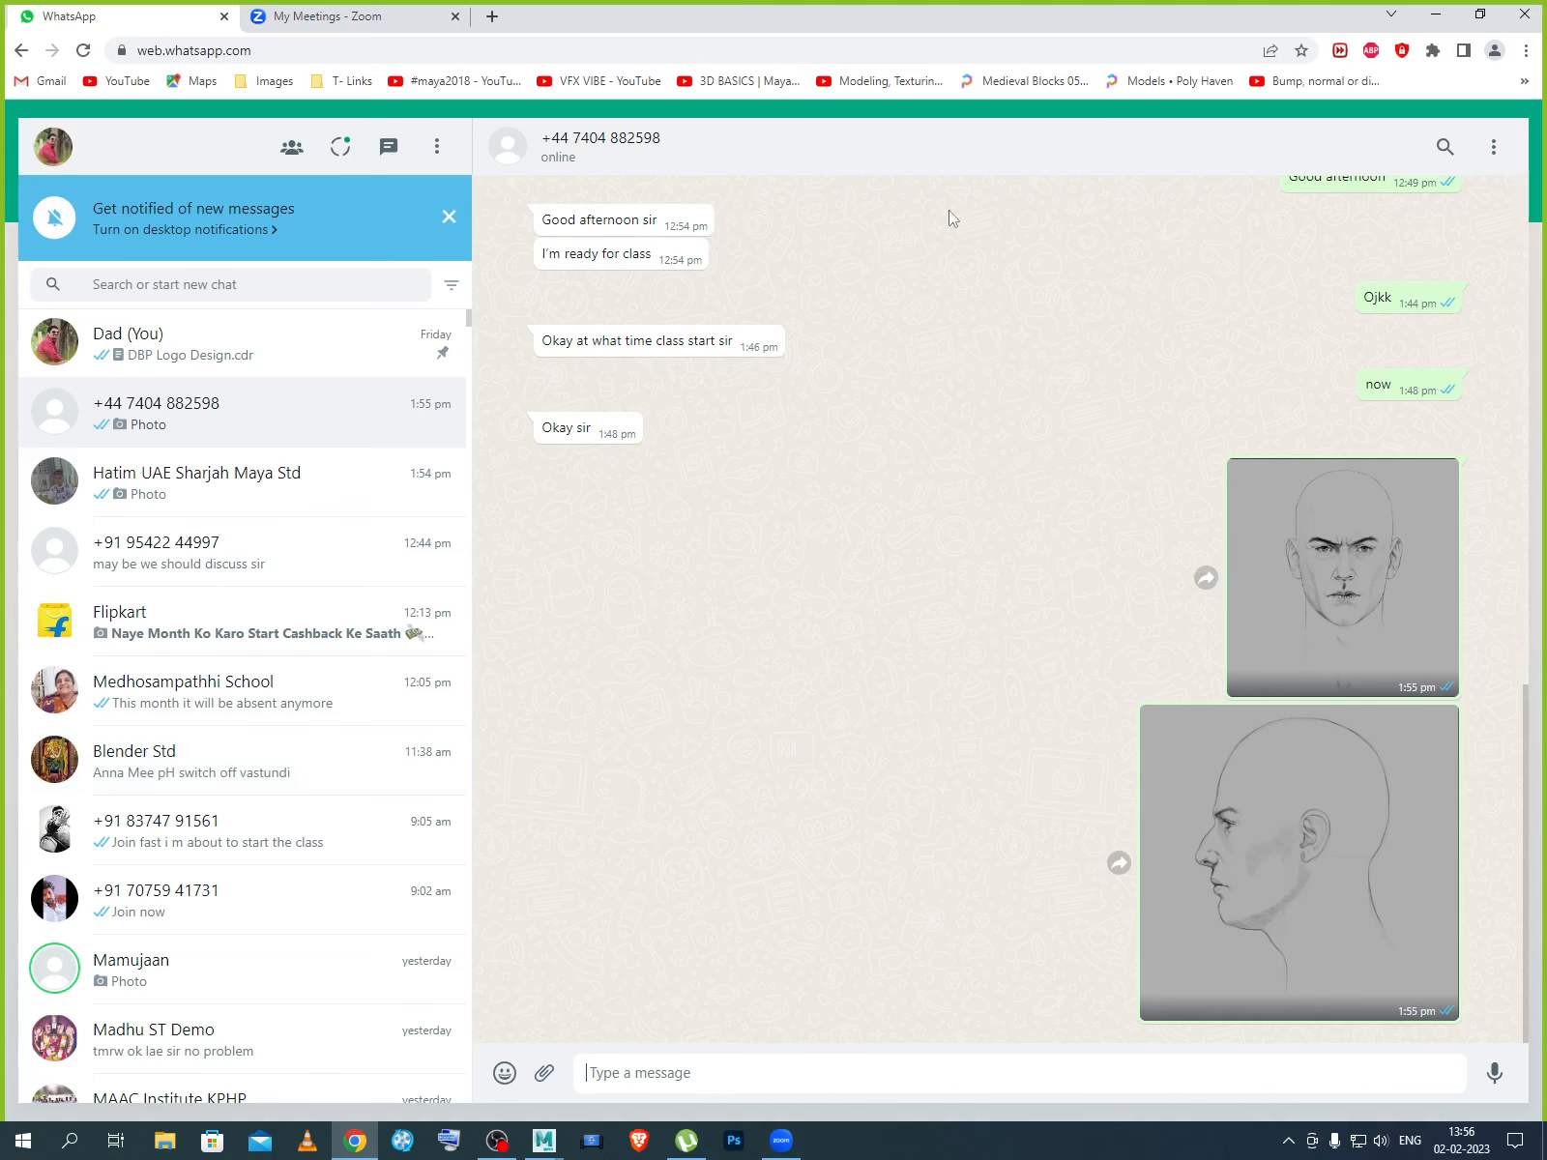
click(1435, 14)
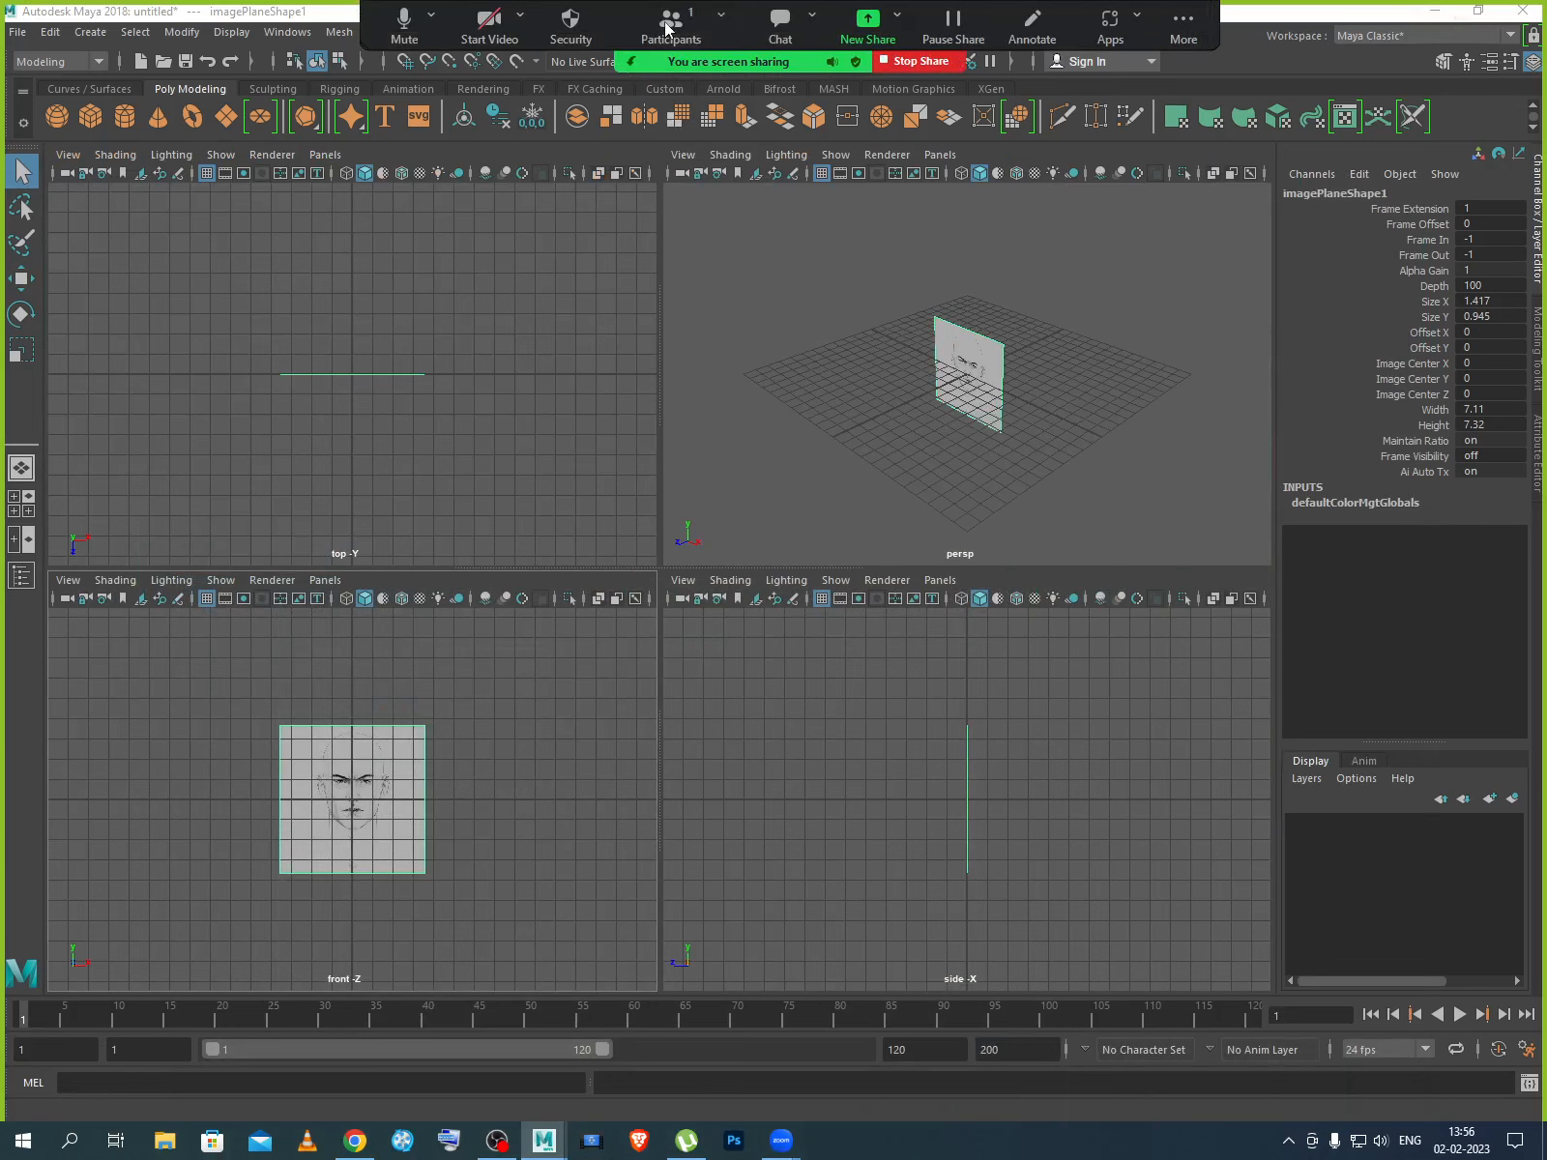
click(670, 21)
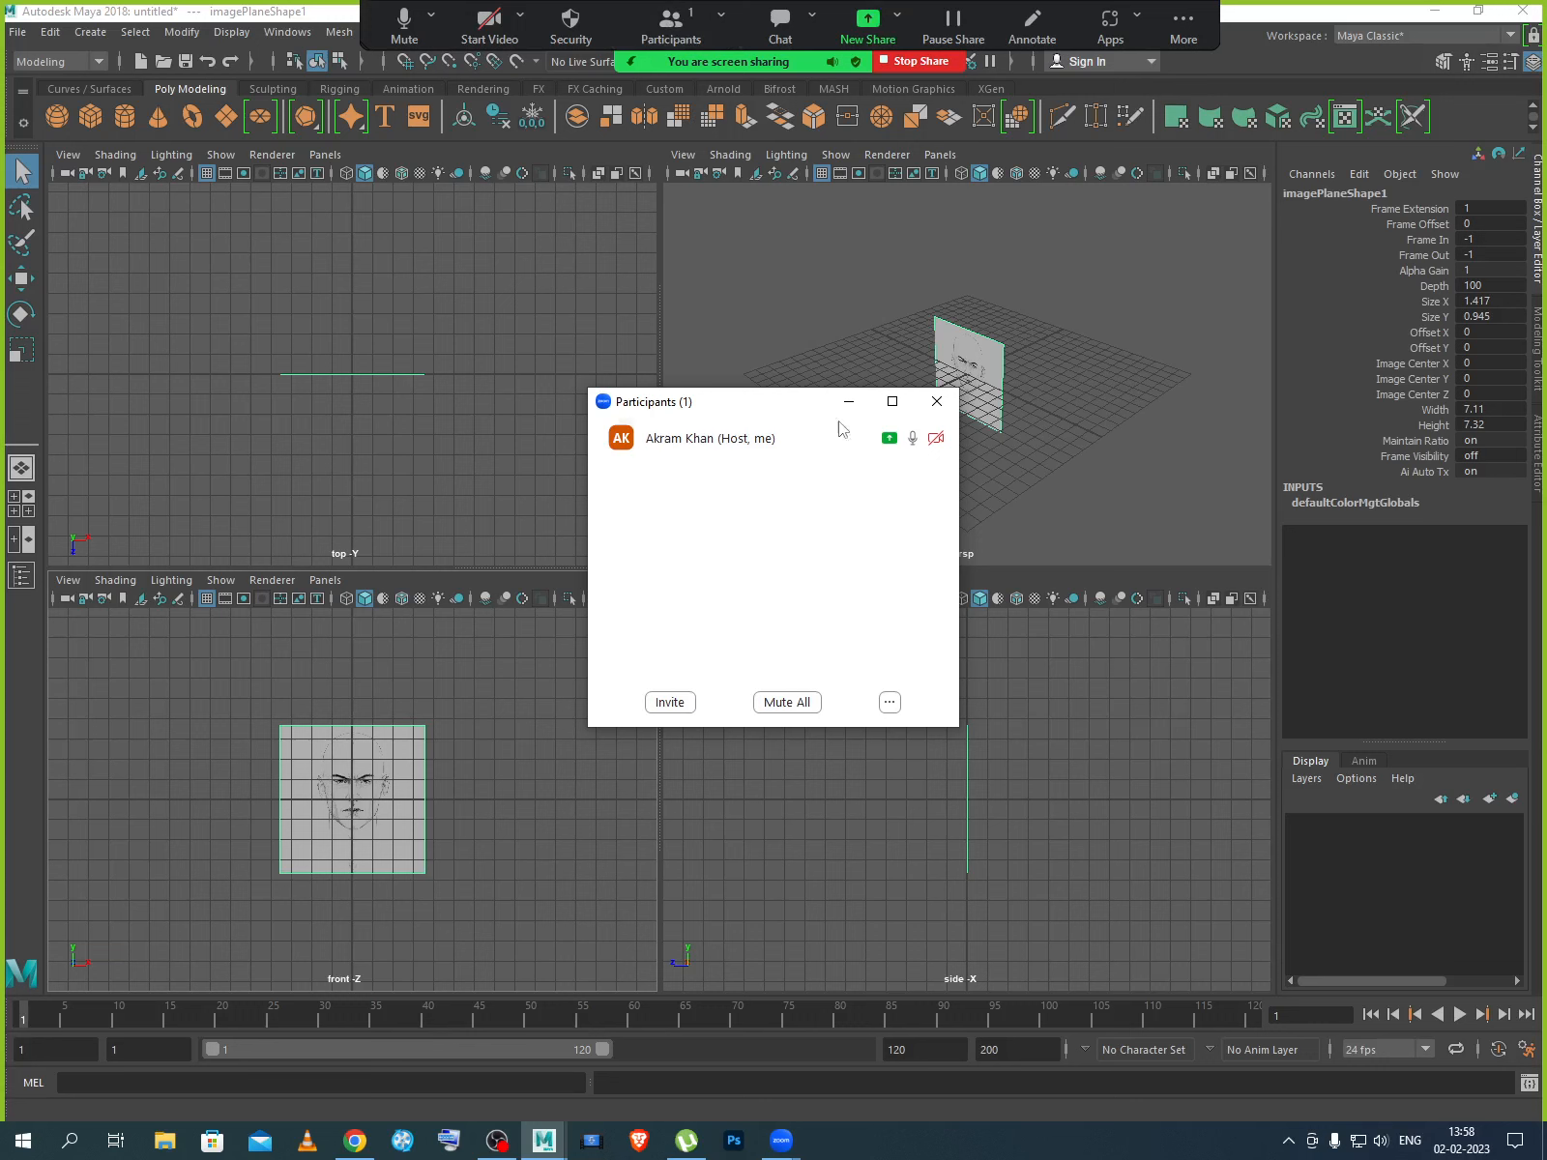
click(843, 478)
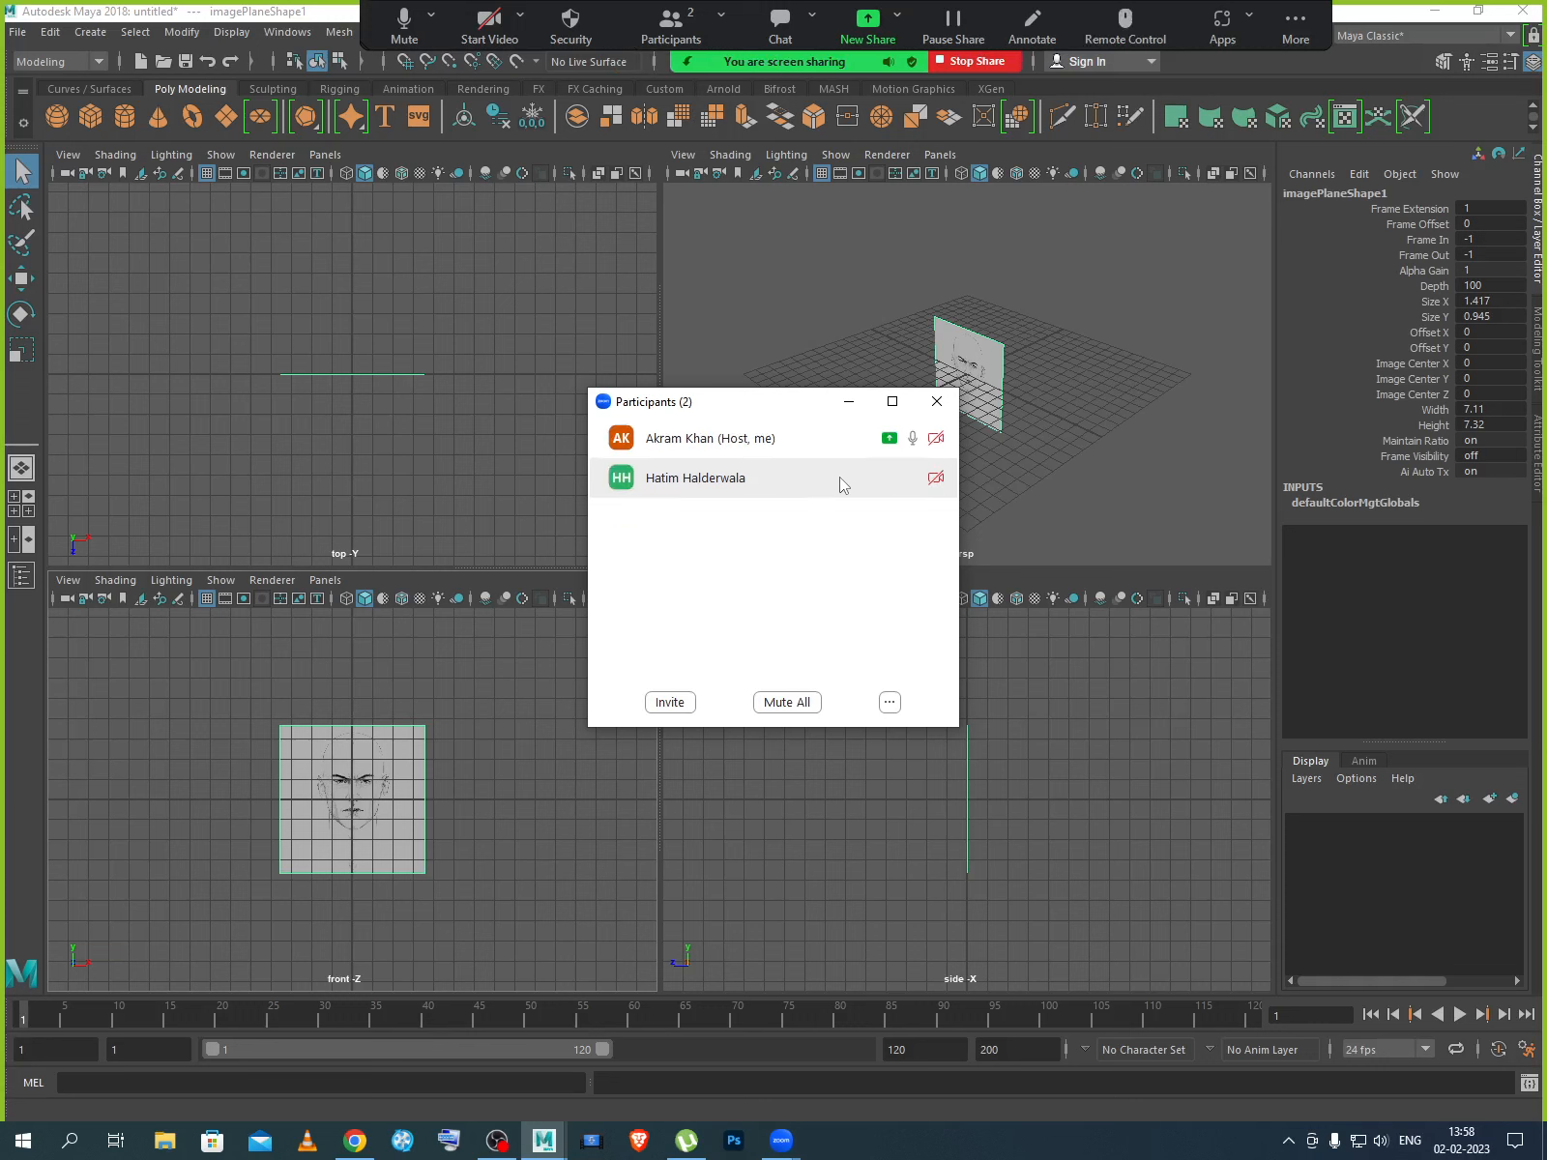
mouse_move(839, 477)
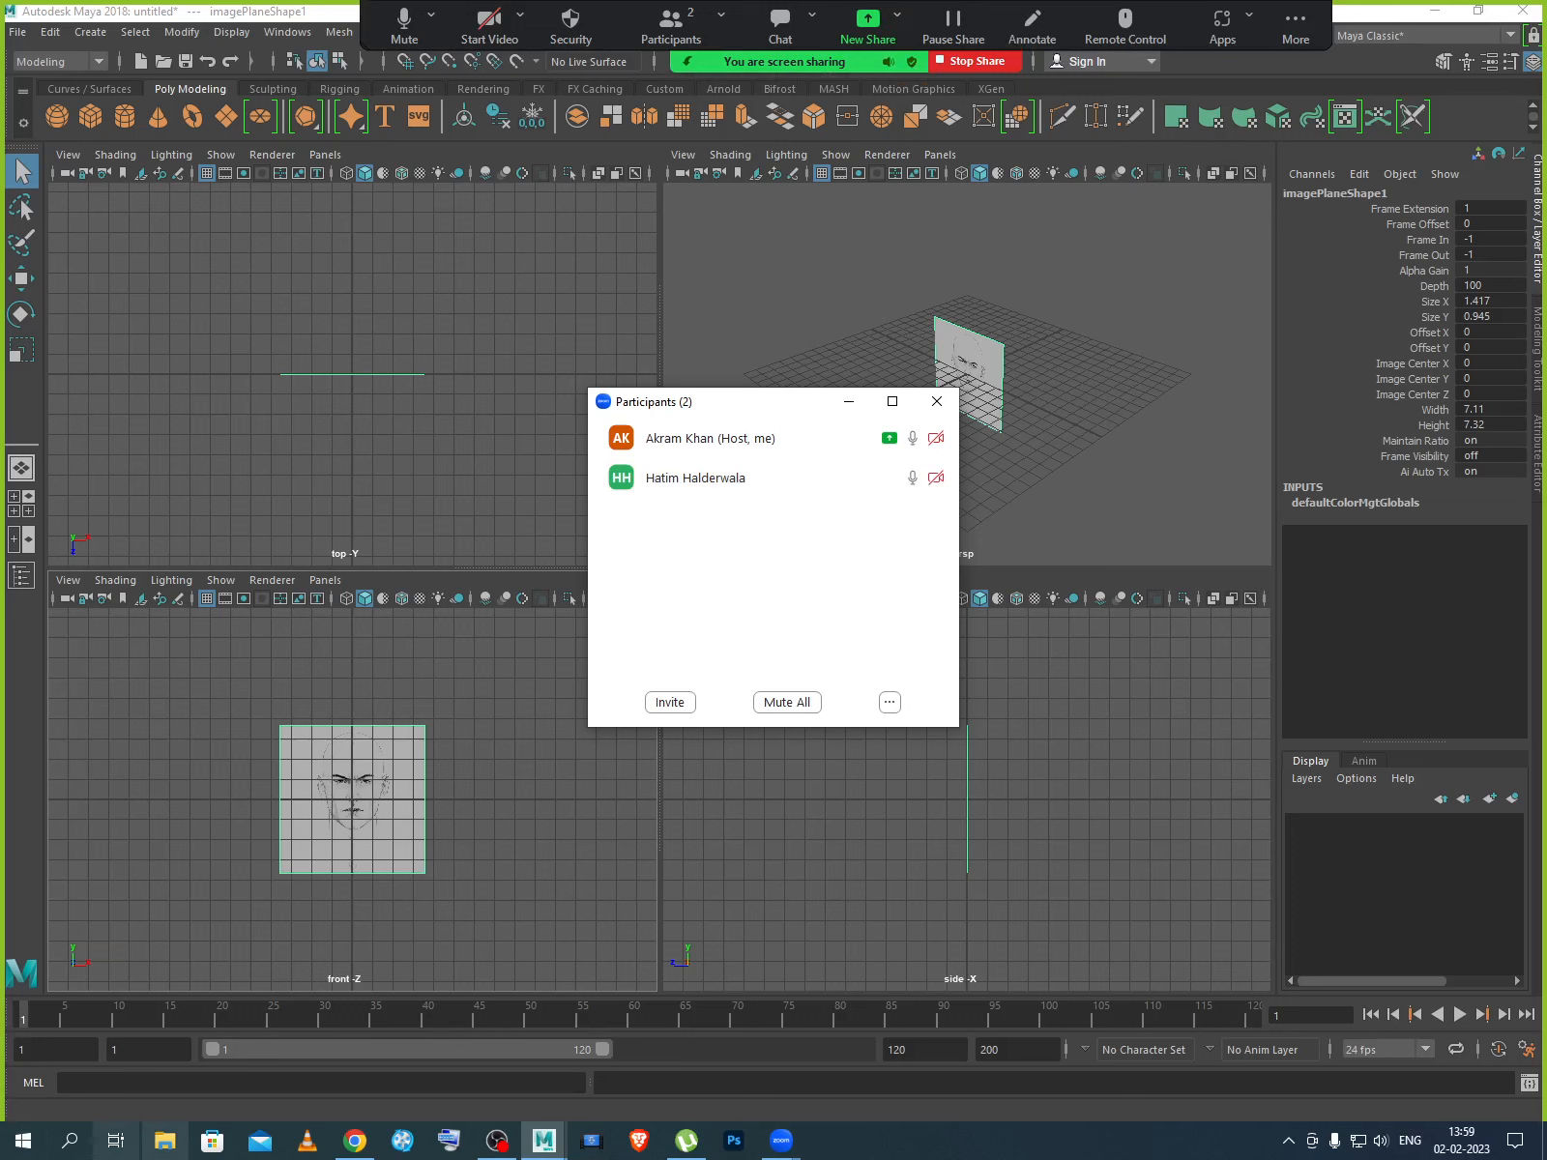
Mute and unmute the host's microphone in Zoom, closing the participants list and hiding the floating meeting controls.
click(899, 438)
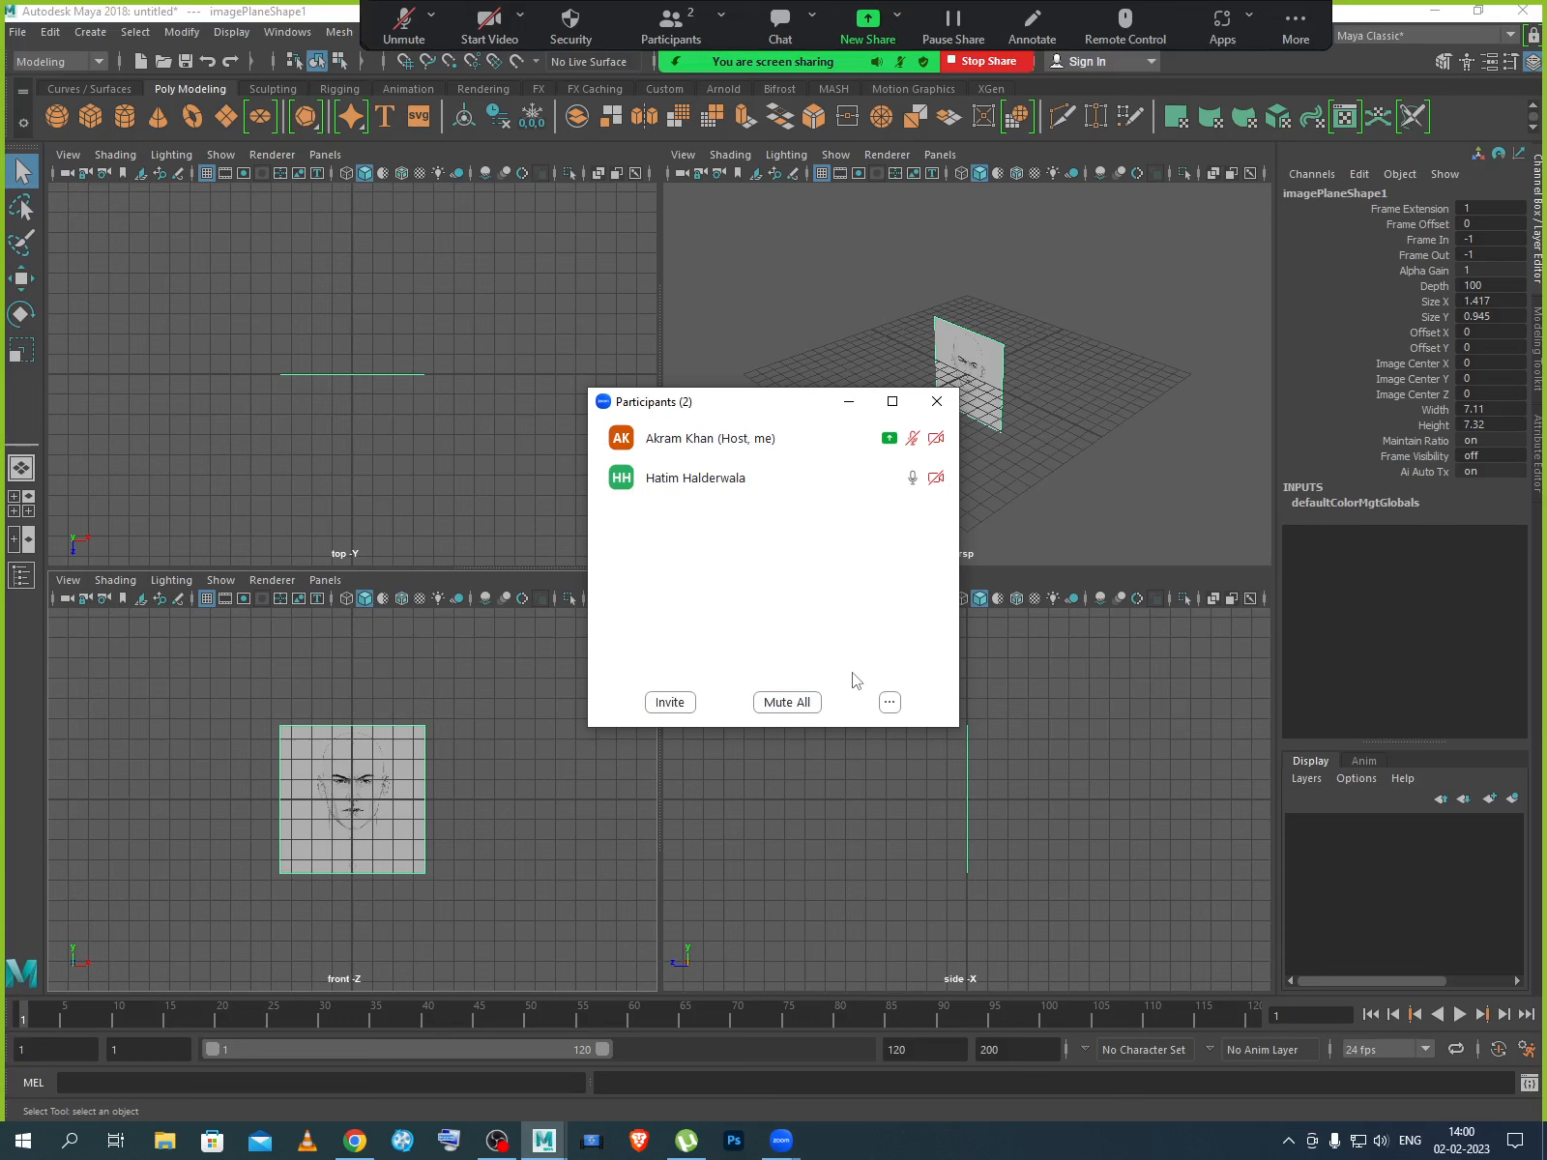
click(934, 402)
click(404, 23)
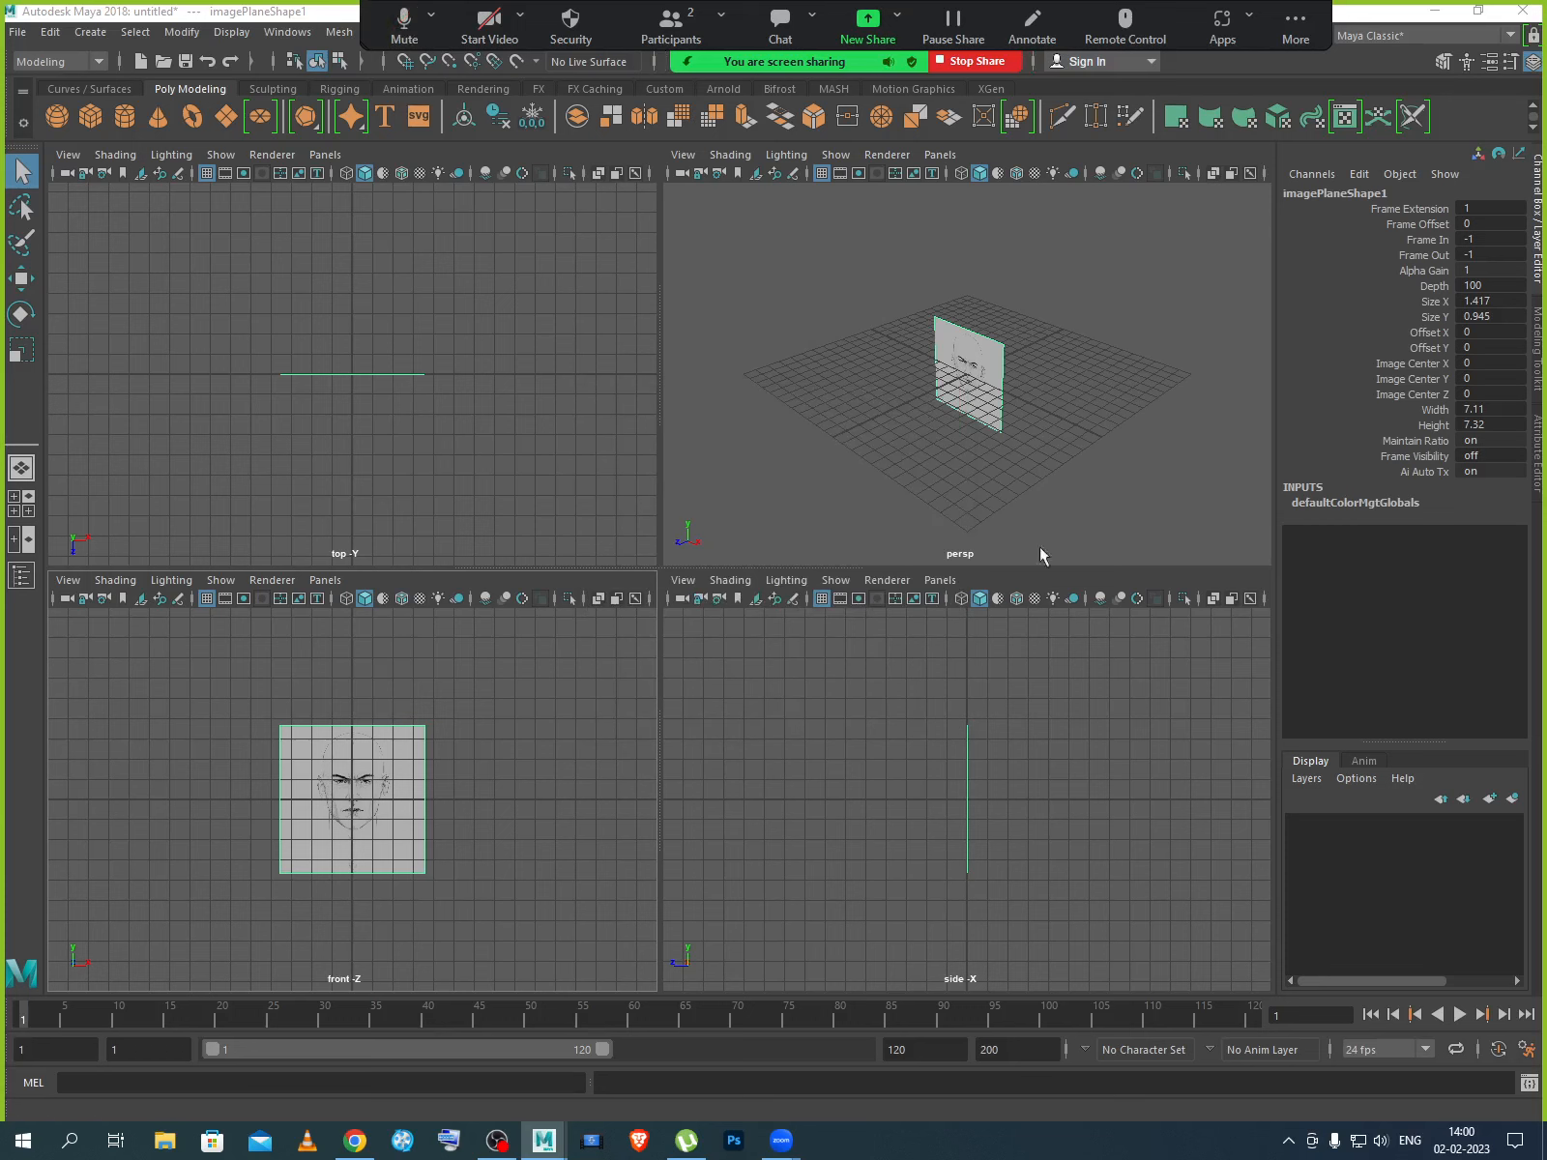
click(1295, 24)
click(1287, 182)
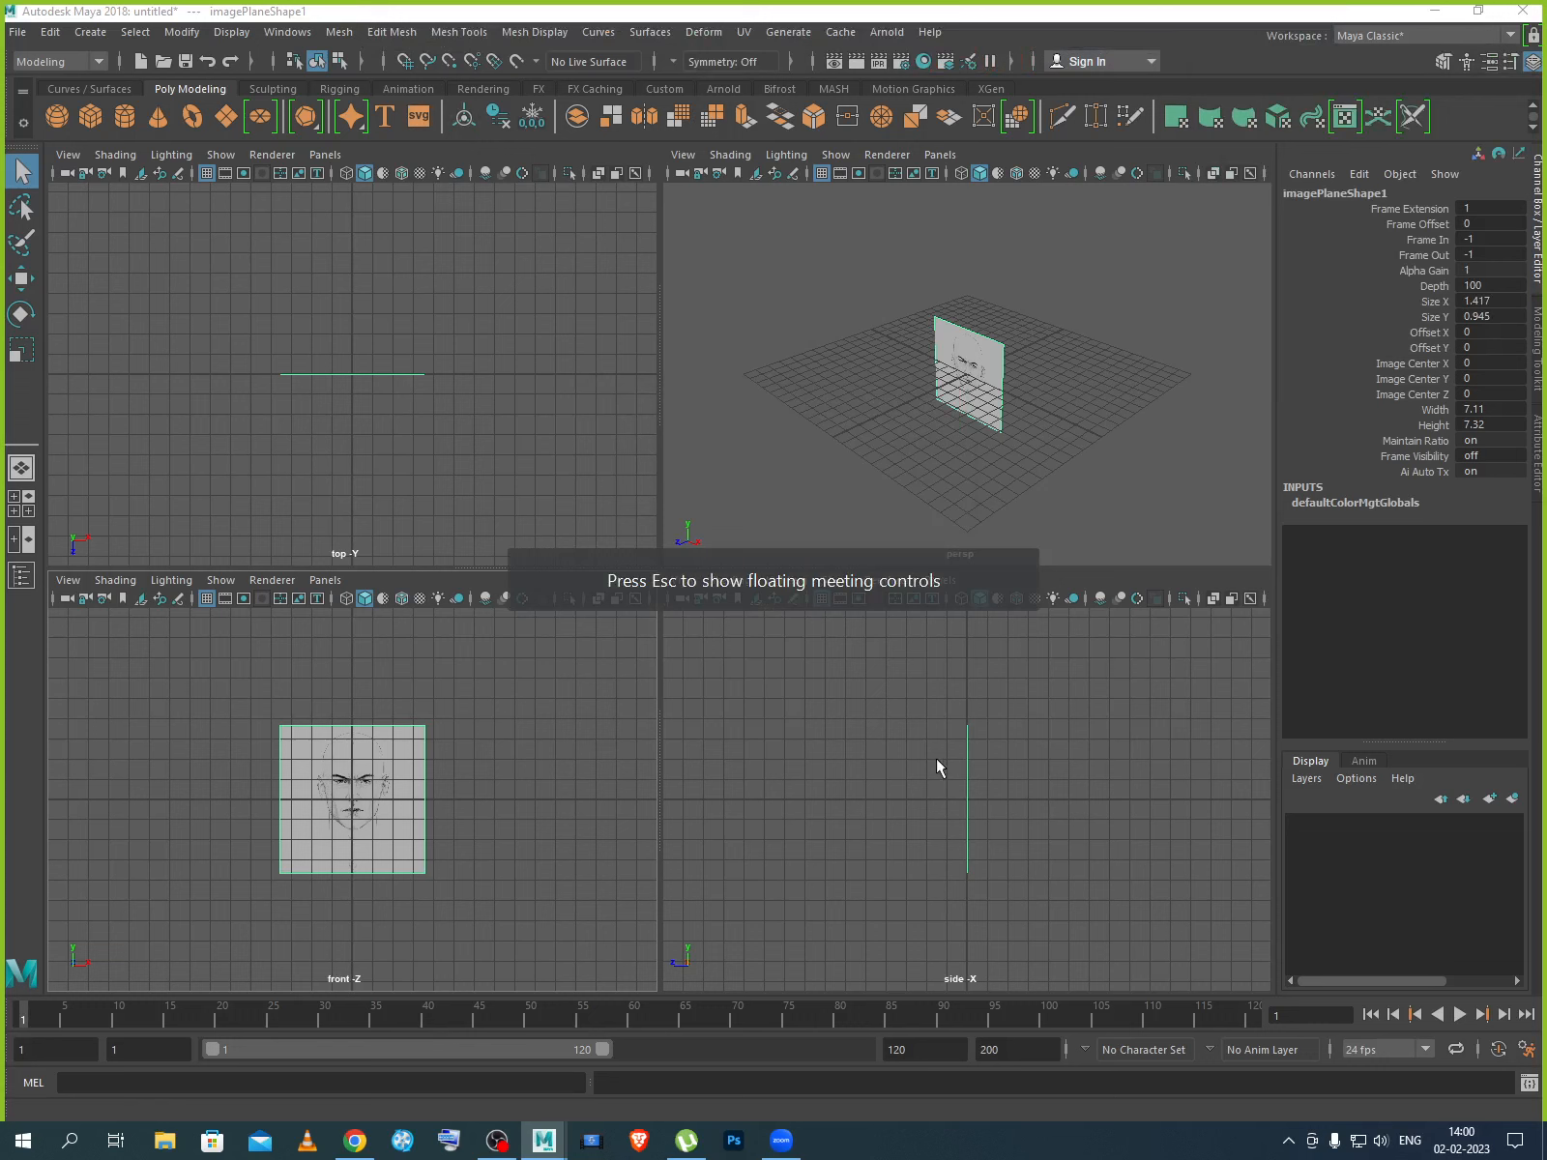
Select the head image plane in Maya's front view and select it again in the side view.
click(953, 486)
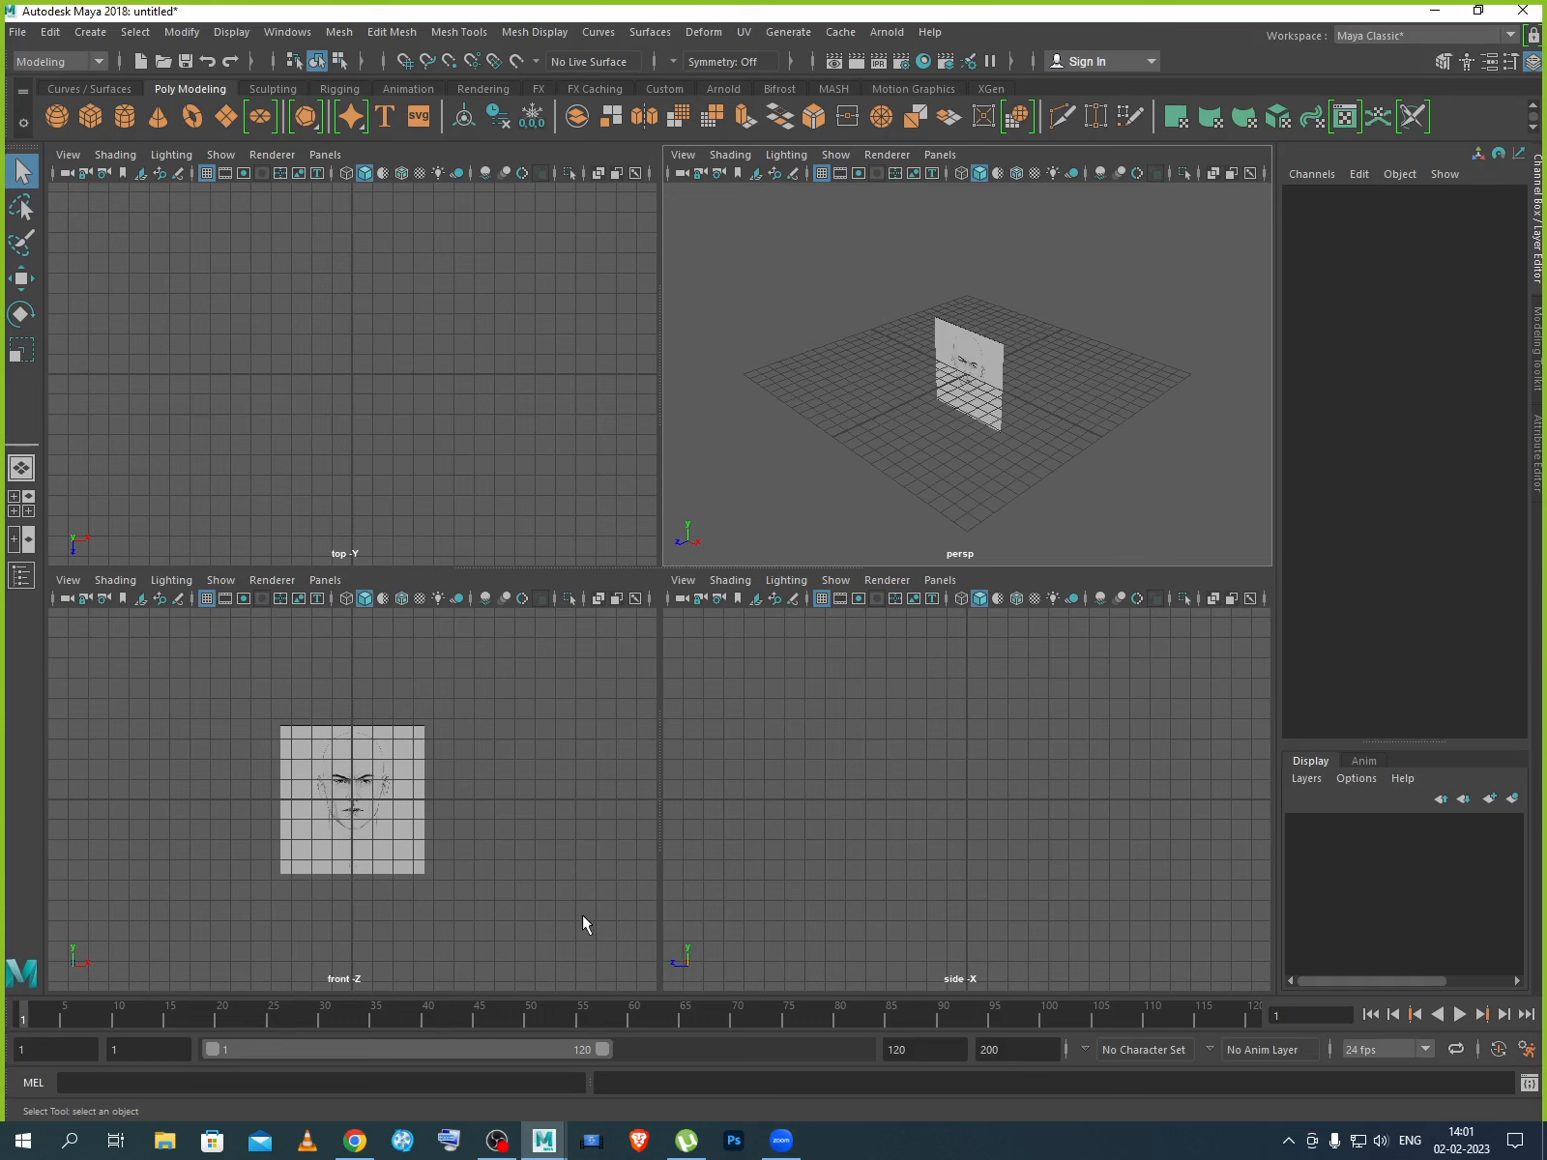
drag(524, 690, 307, 918)
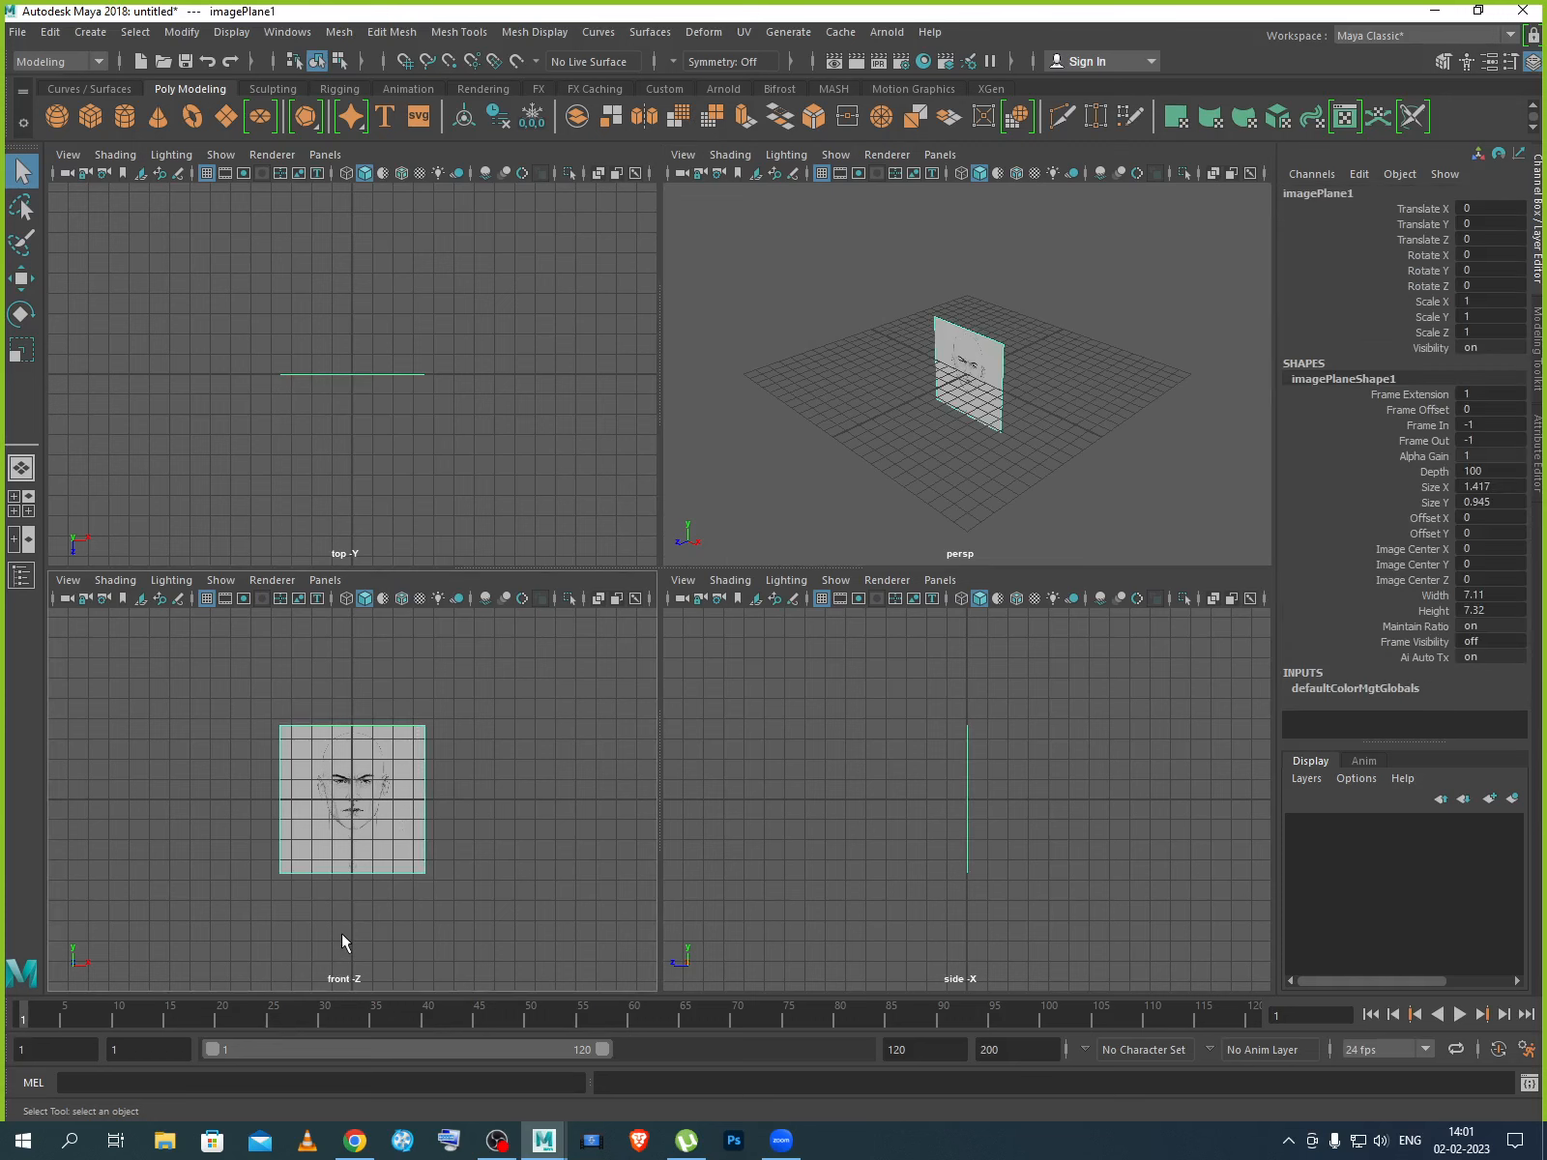
click(787, 884)
drag(856, 725, 1004, 865)
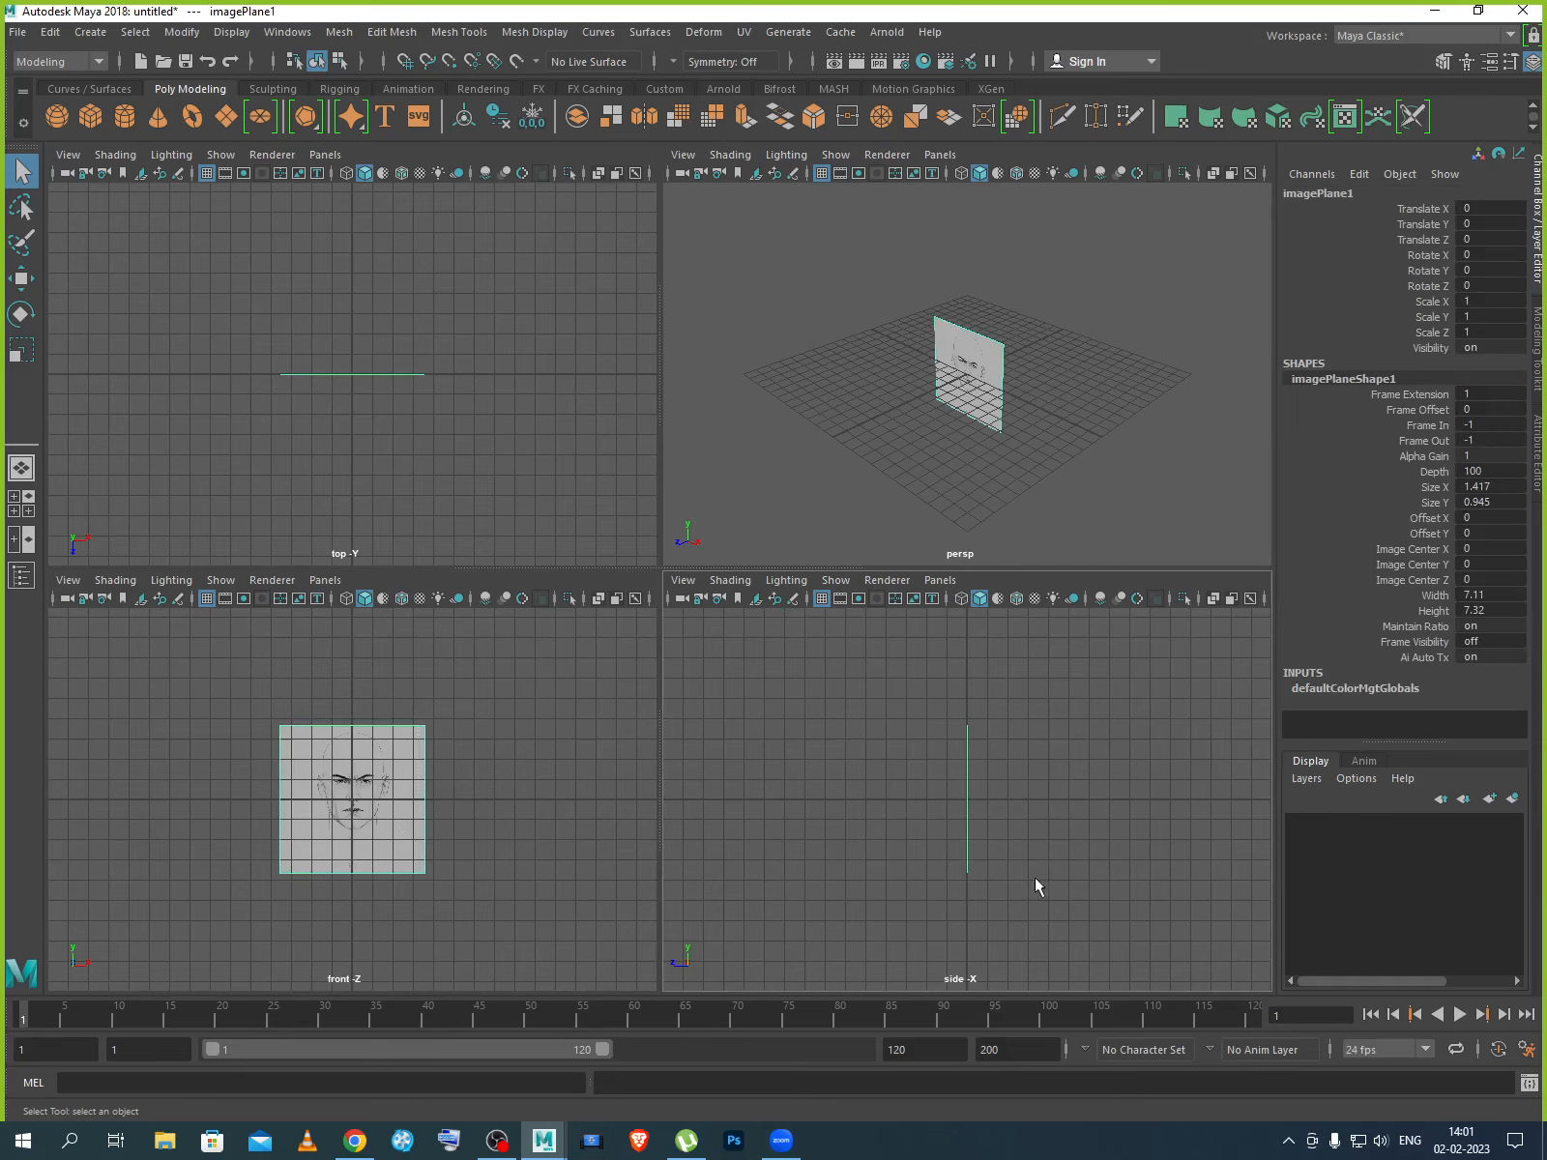
drag(817, 696, 1050, 901)
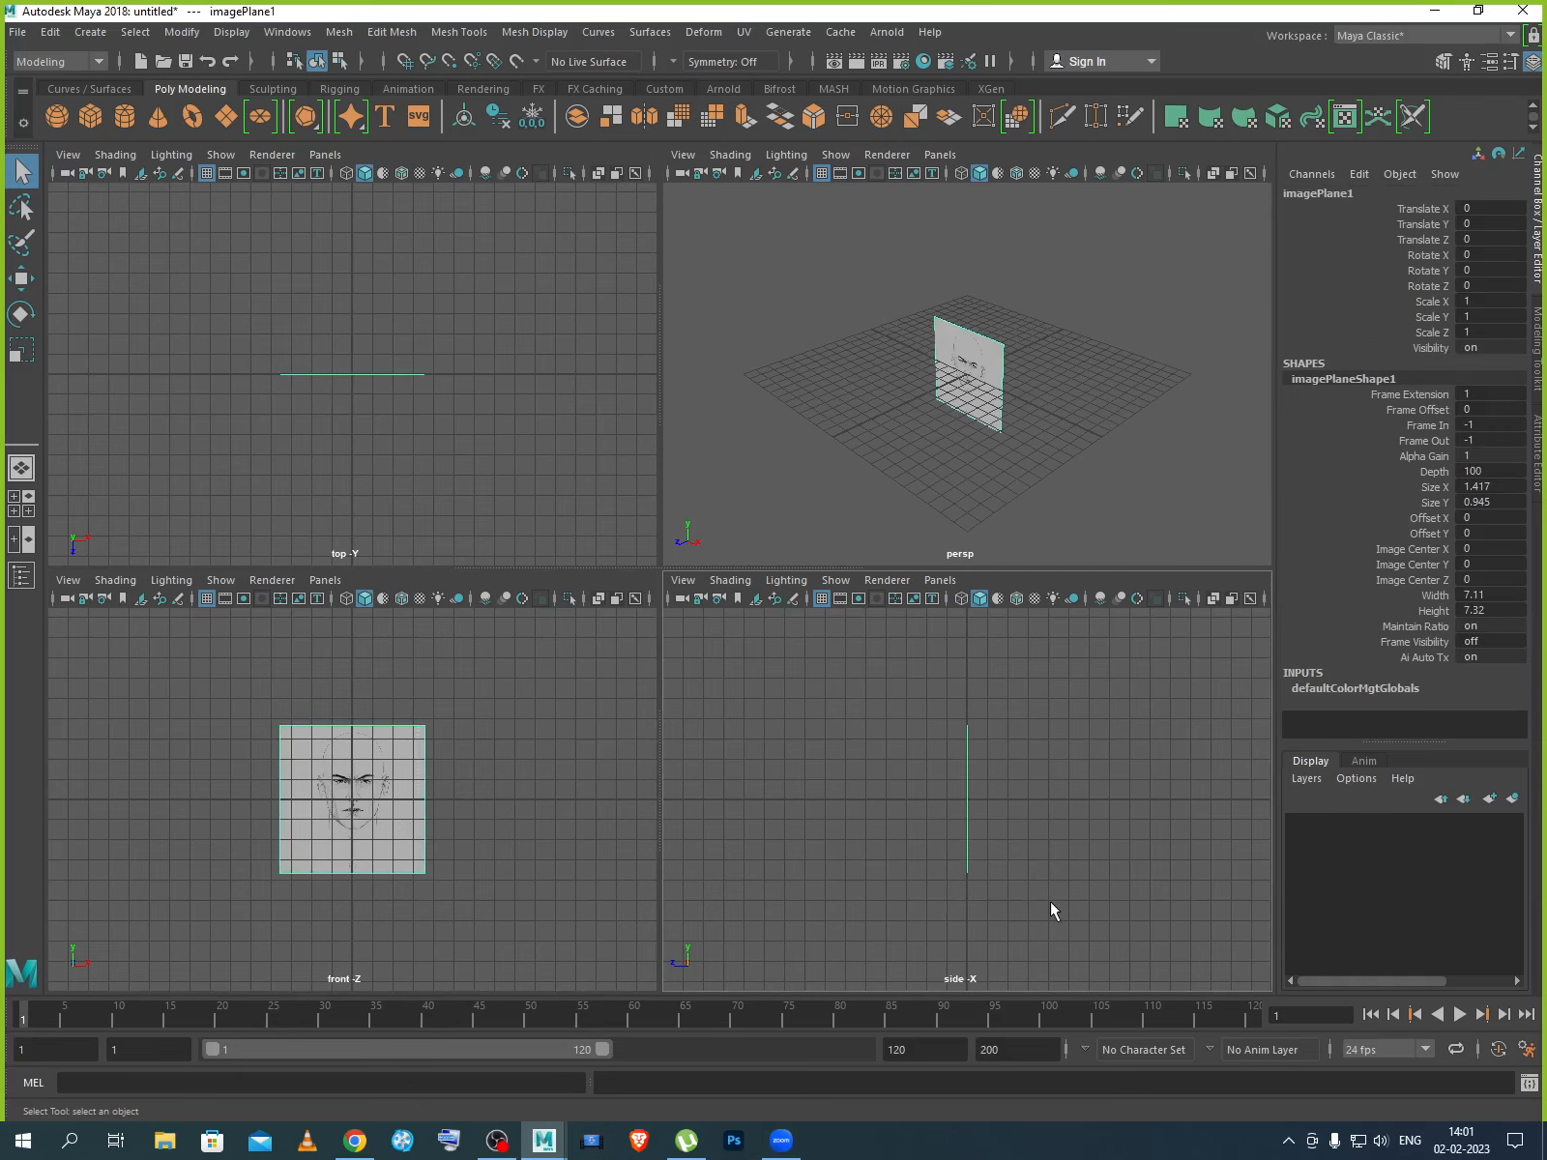
Switch to WhatsApp in Chrome, read the recent messages in the students' chats, and return to Maya.
click(354, 1141)
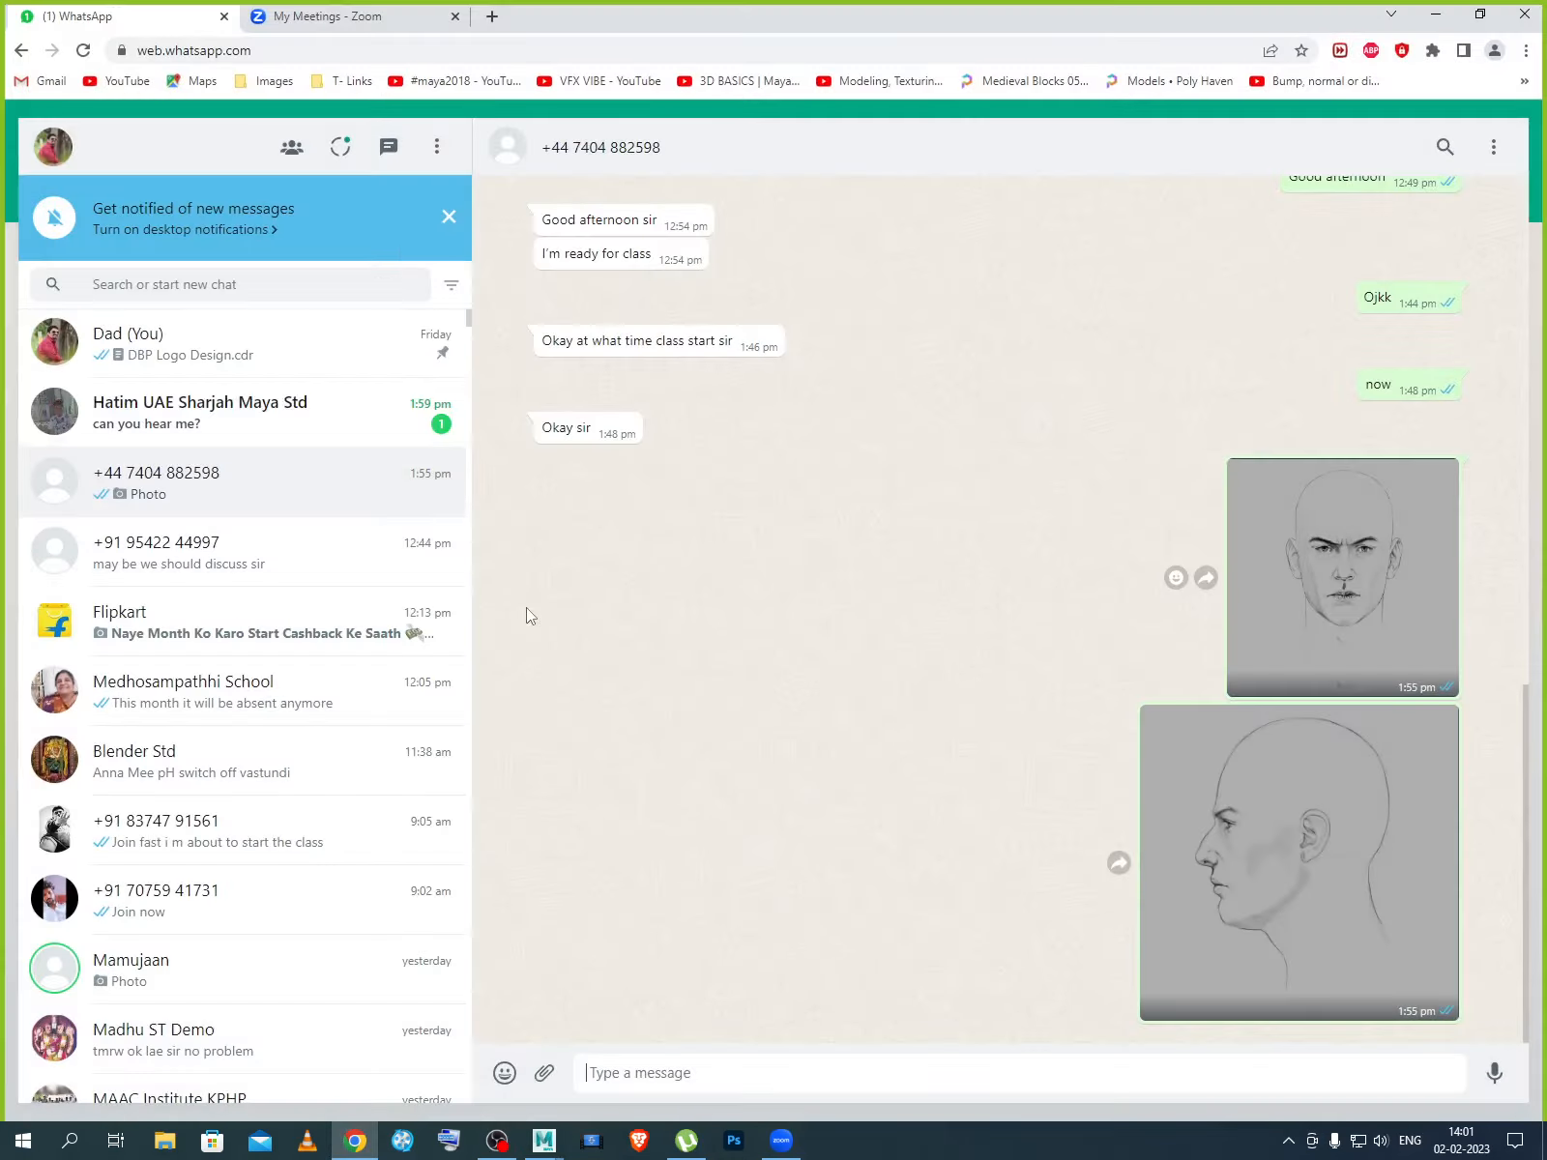
click(276, 433)
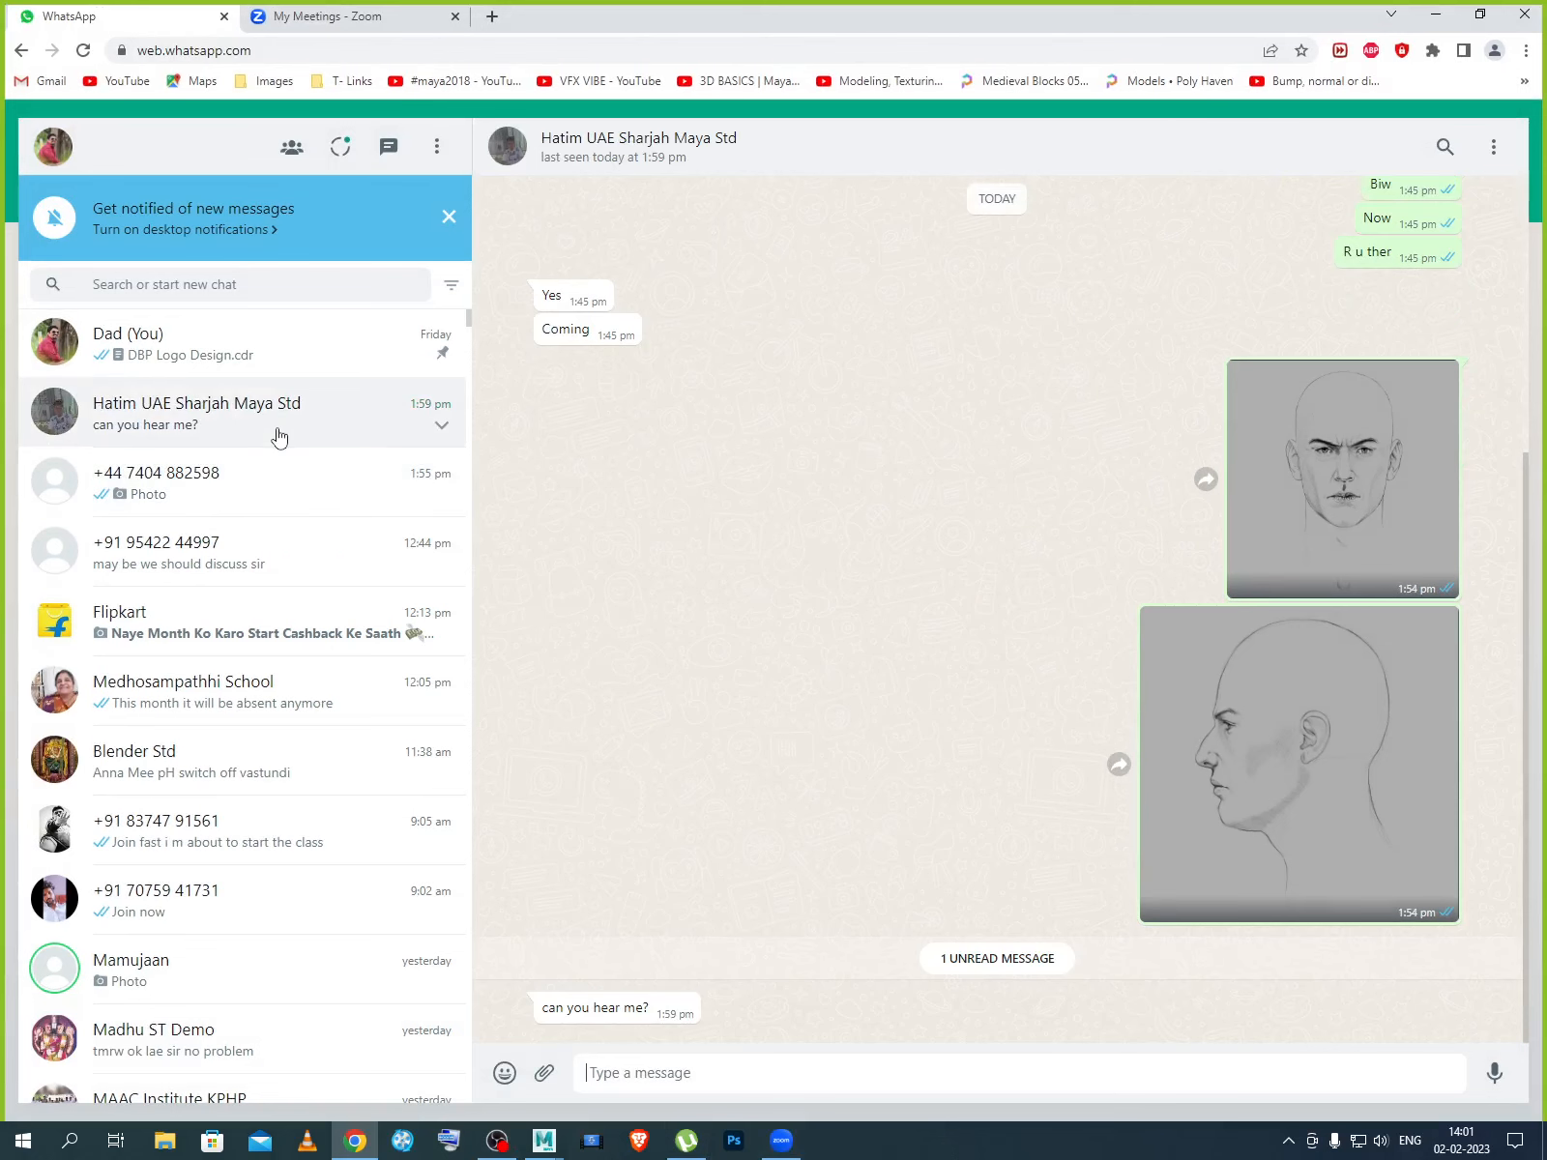
click(218, 478)
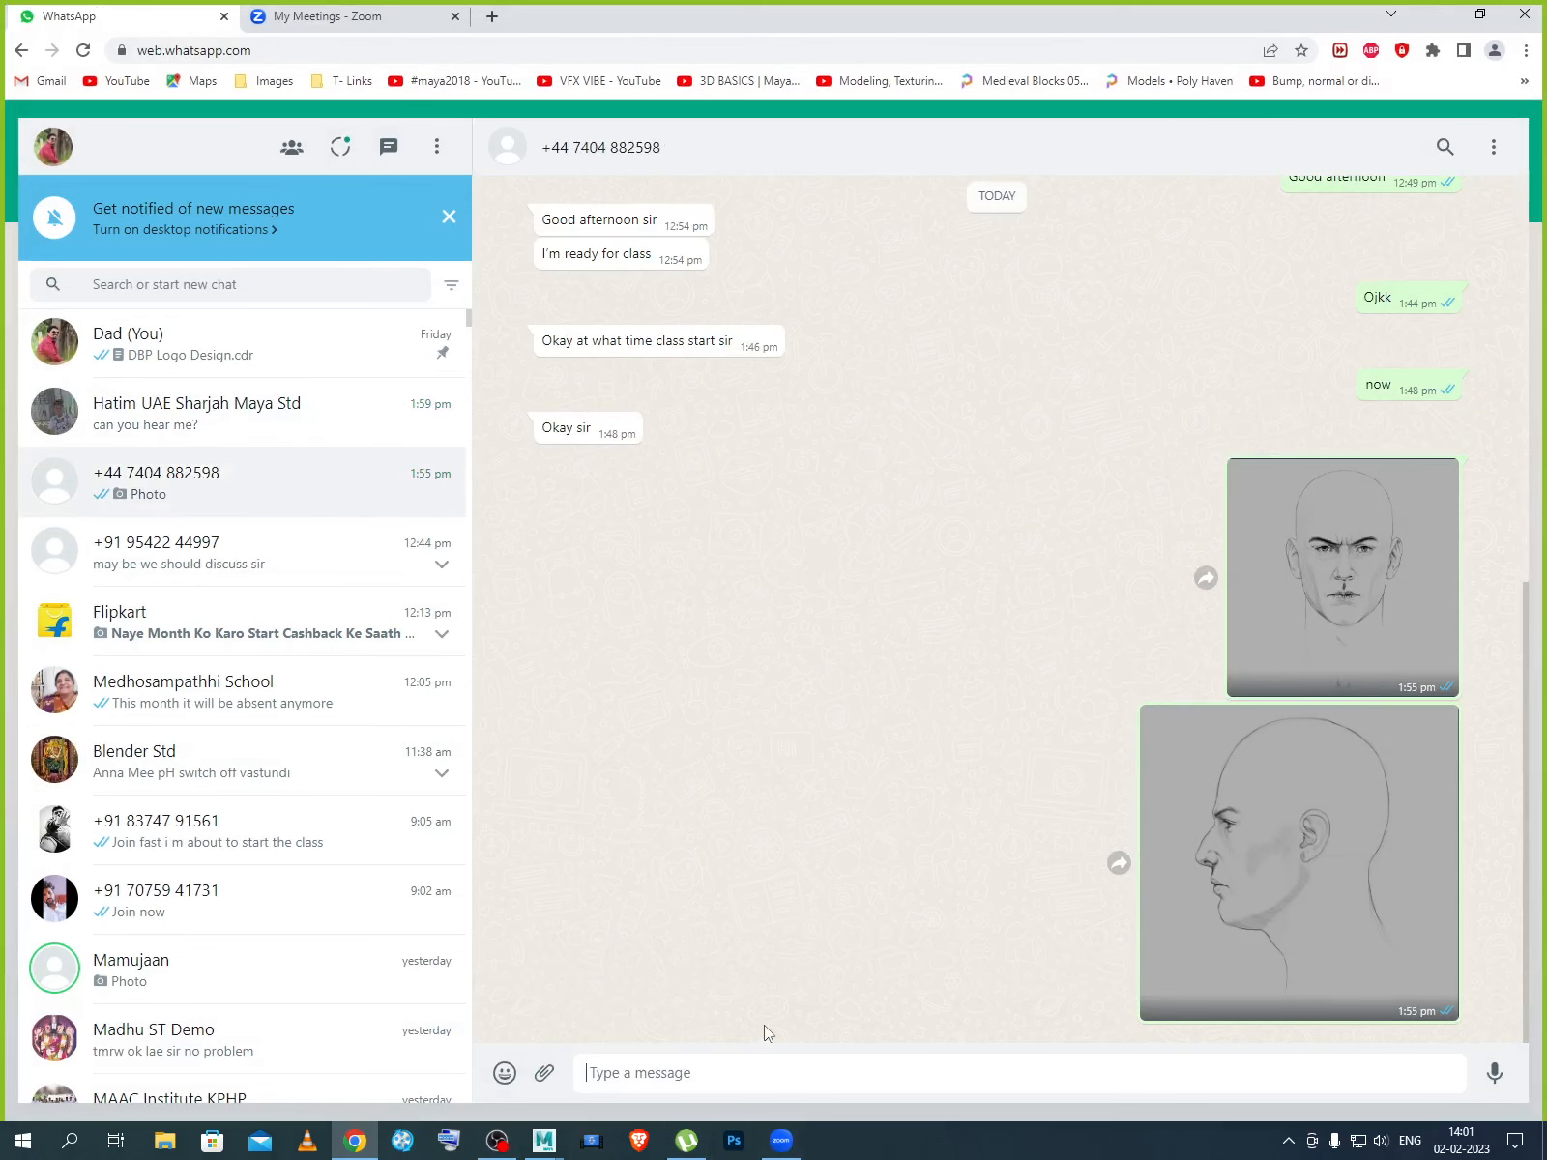
click(229, 408)
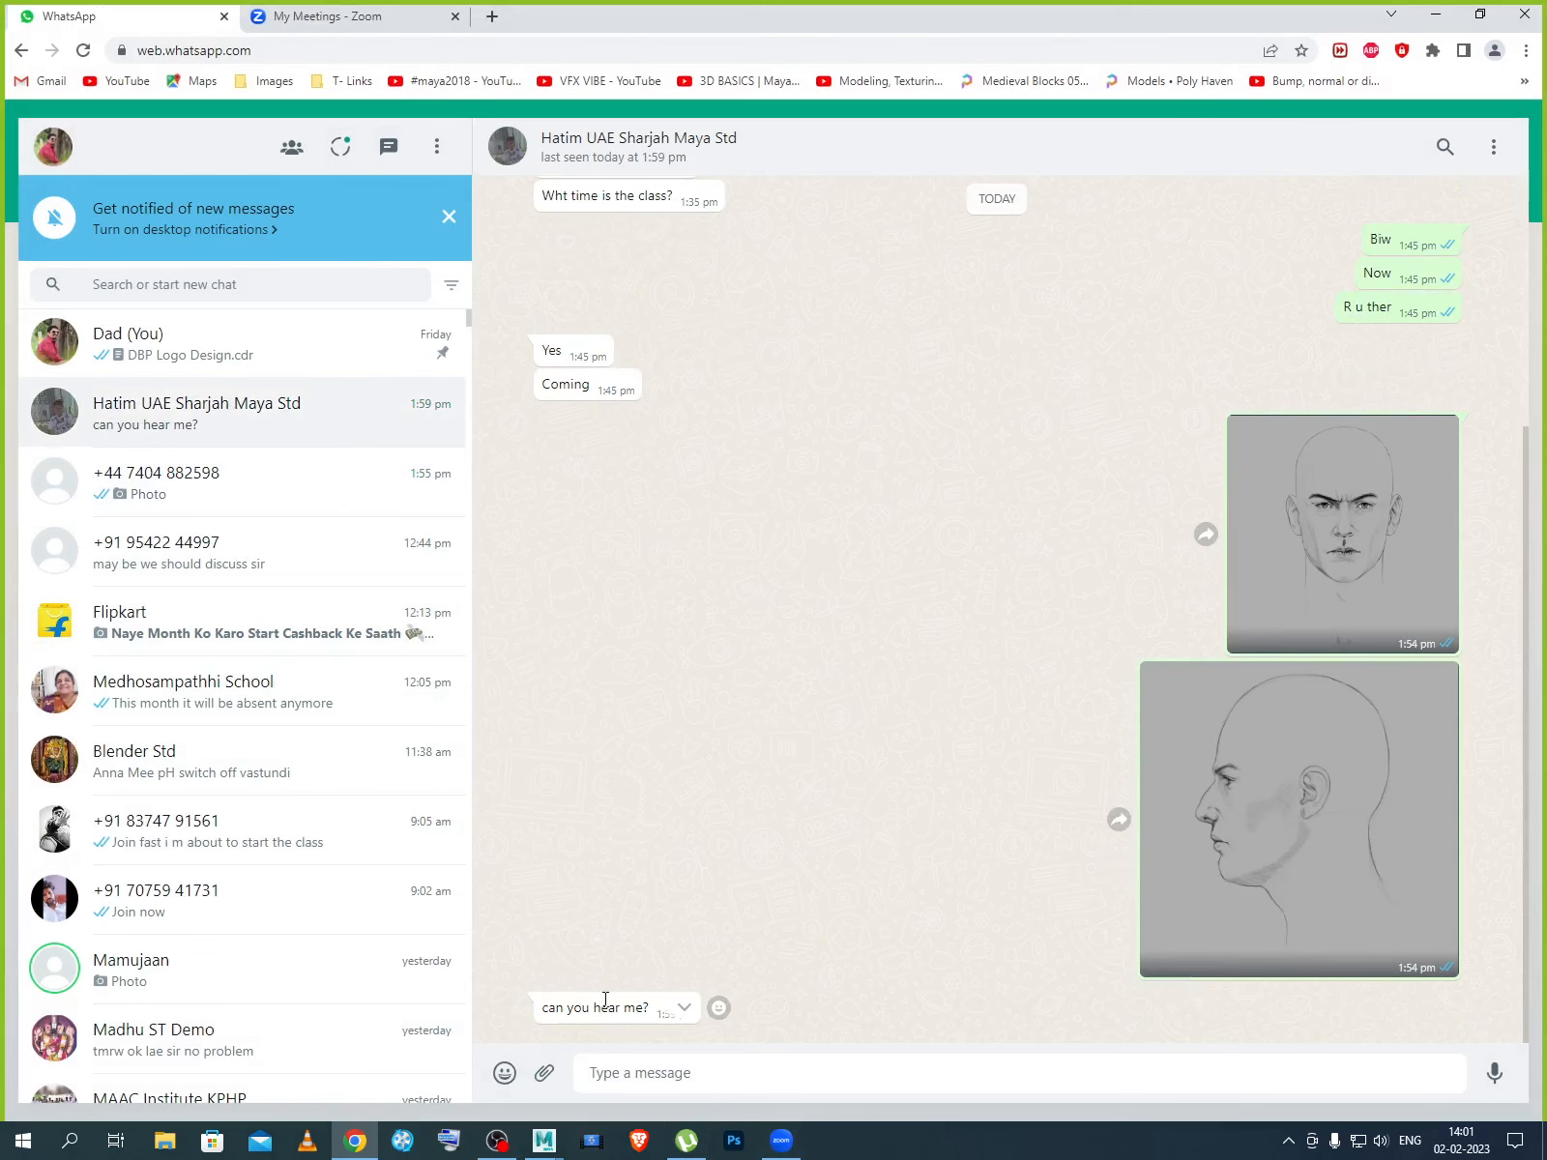
click(187, 528)
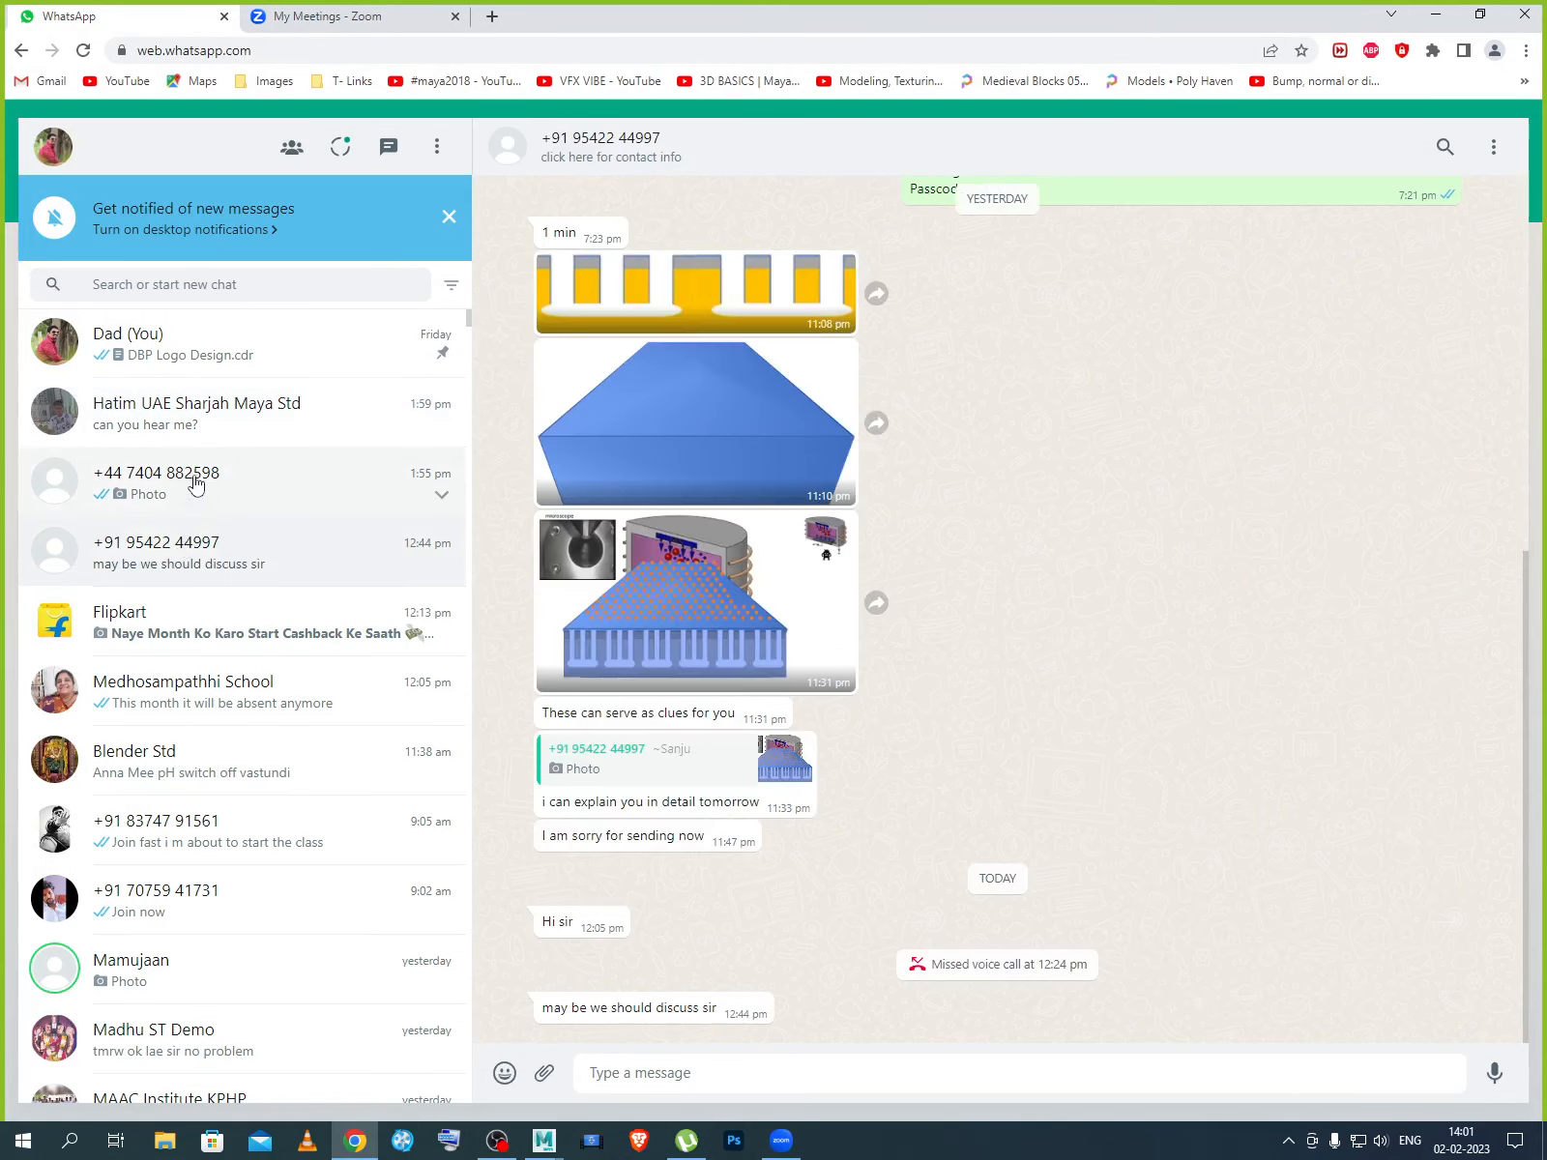
click(193, 480)
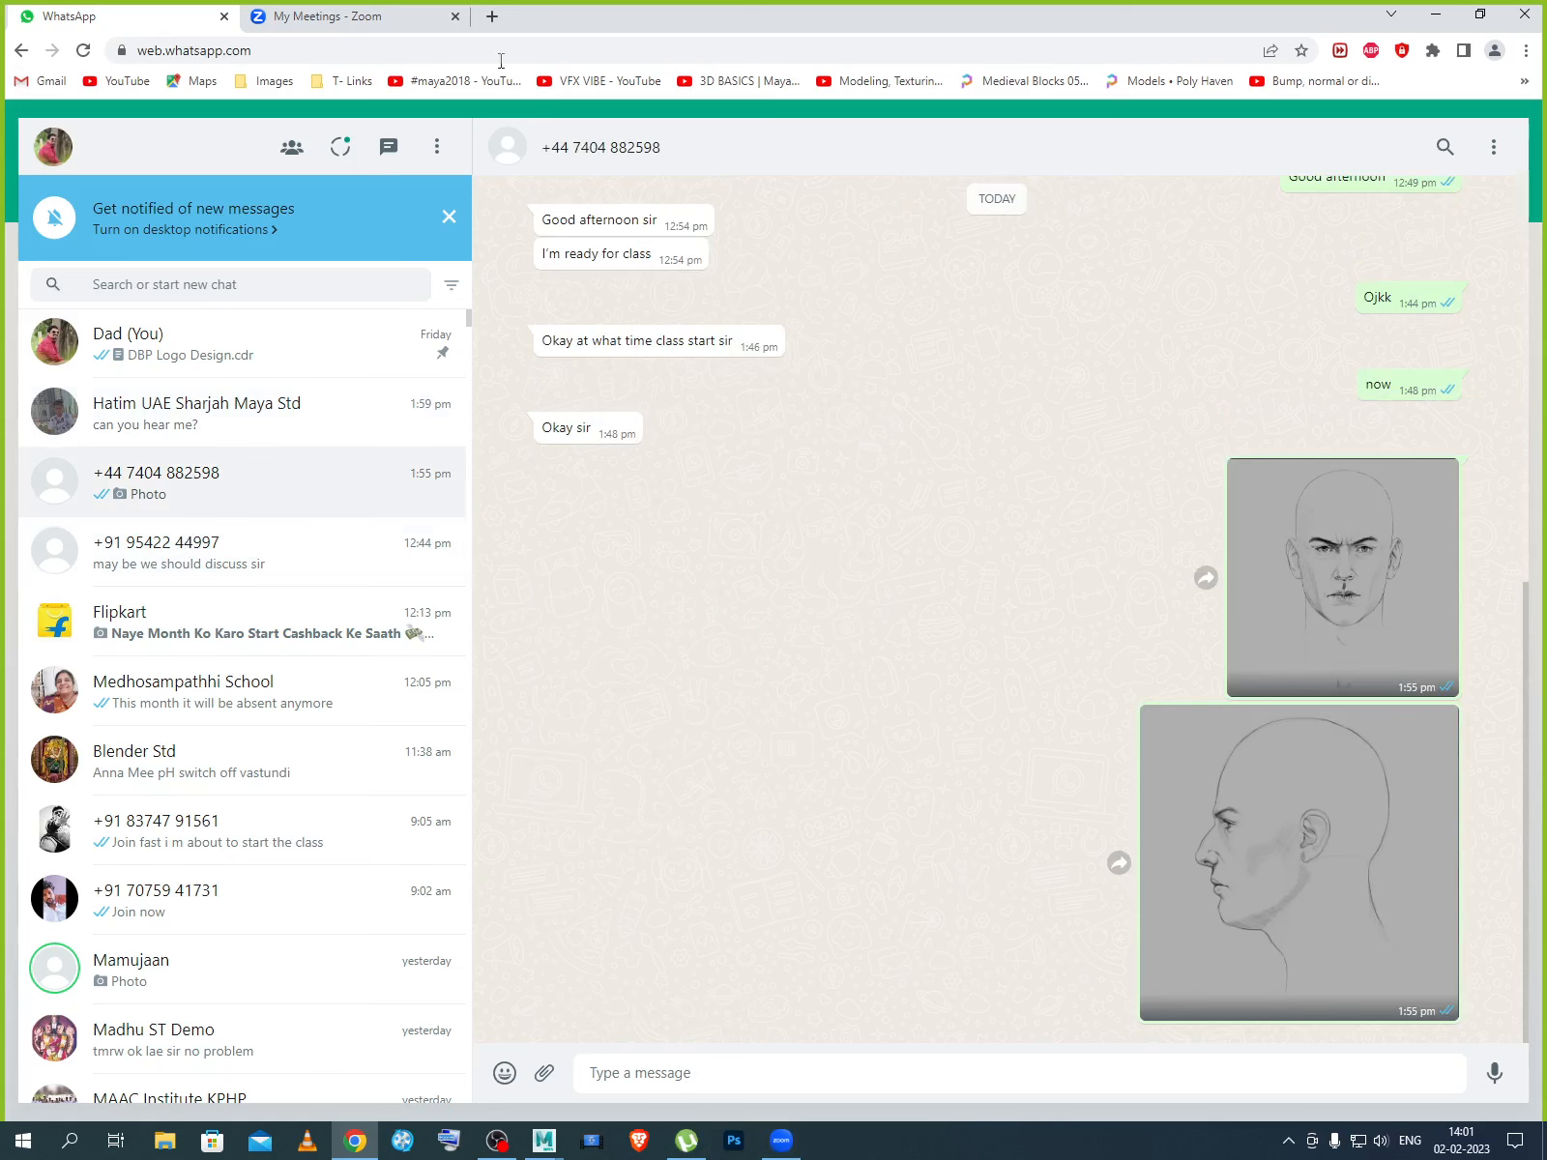
click(1436, 13)
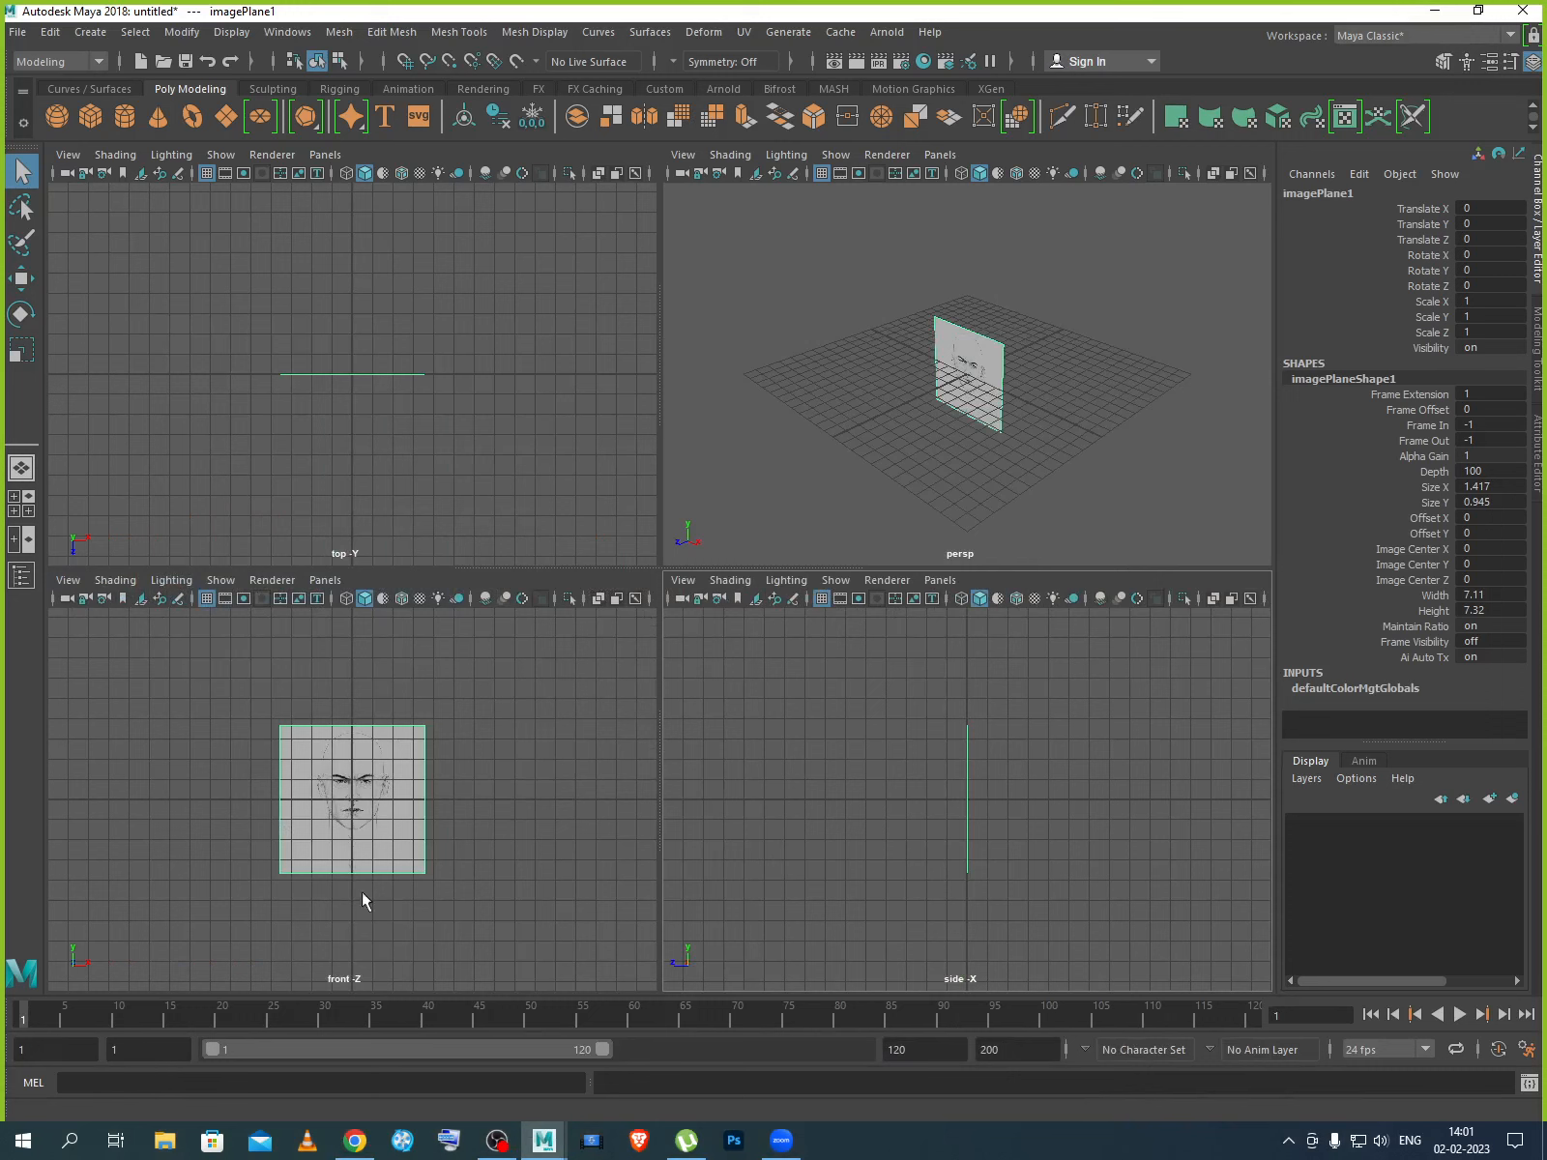
click(67, 581)
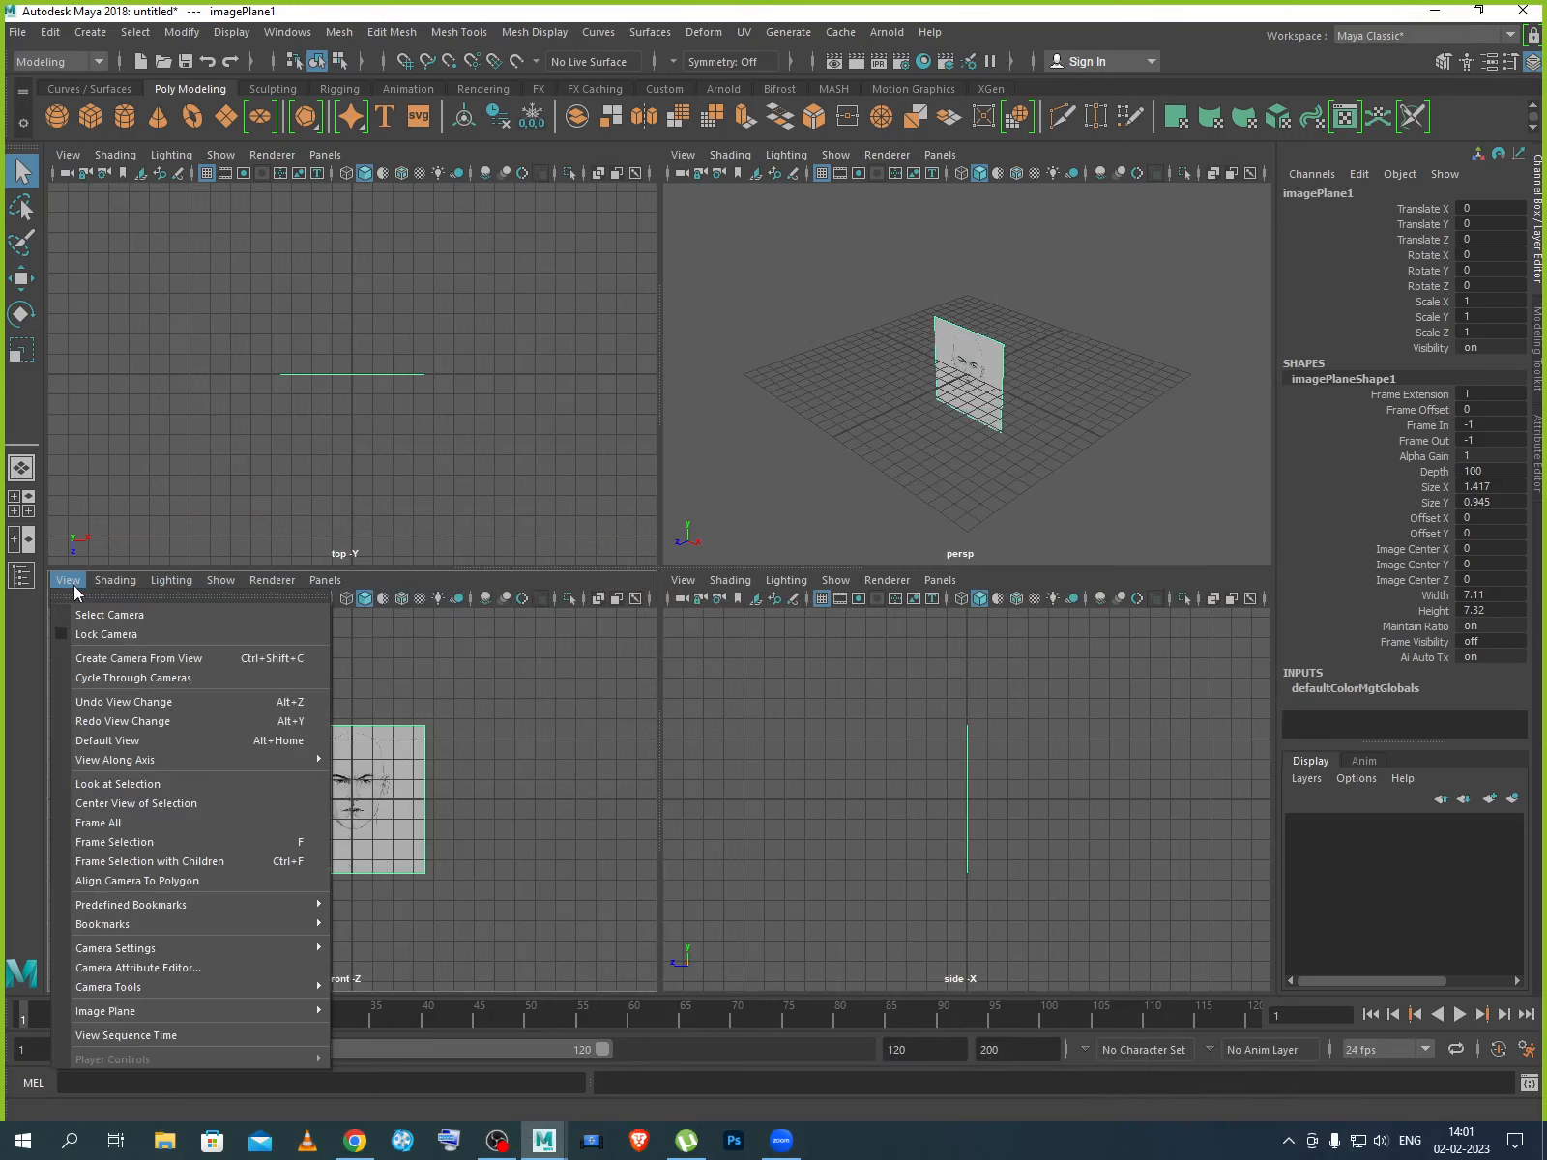
mouse_move(158, 1013)
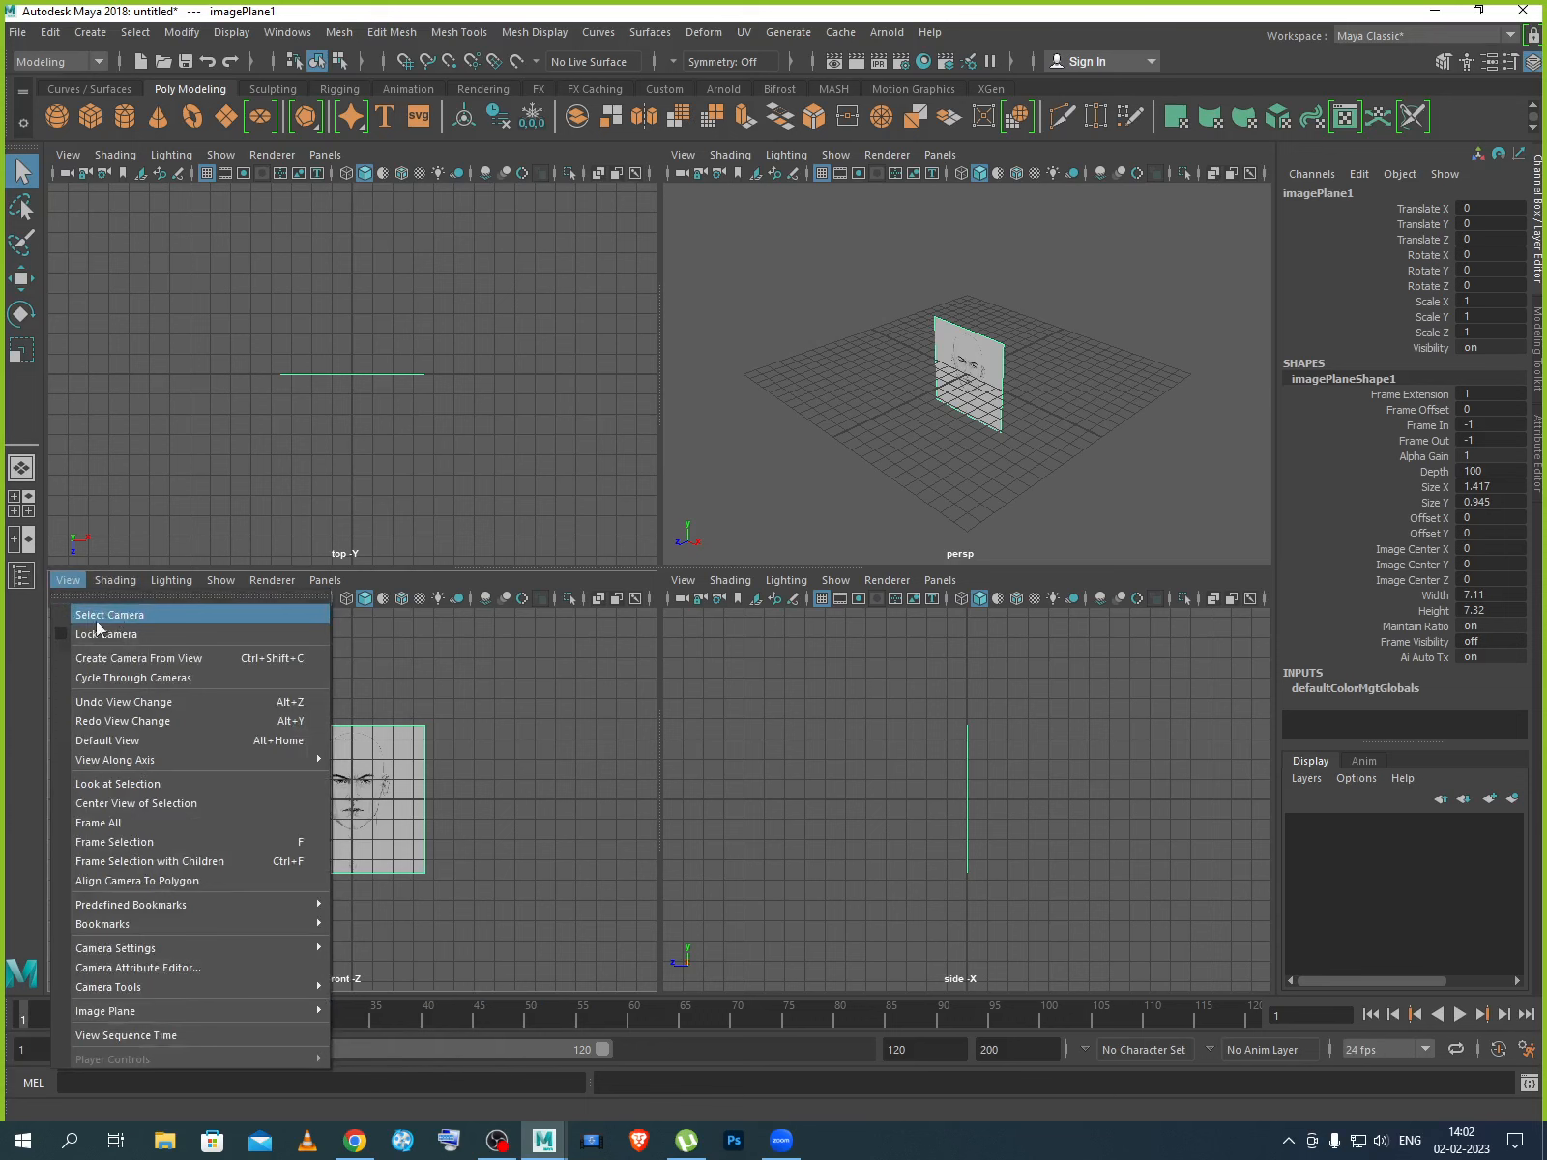
click(59, 580)
click(60, 580)
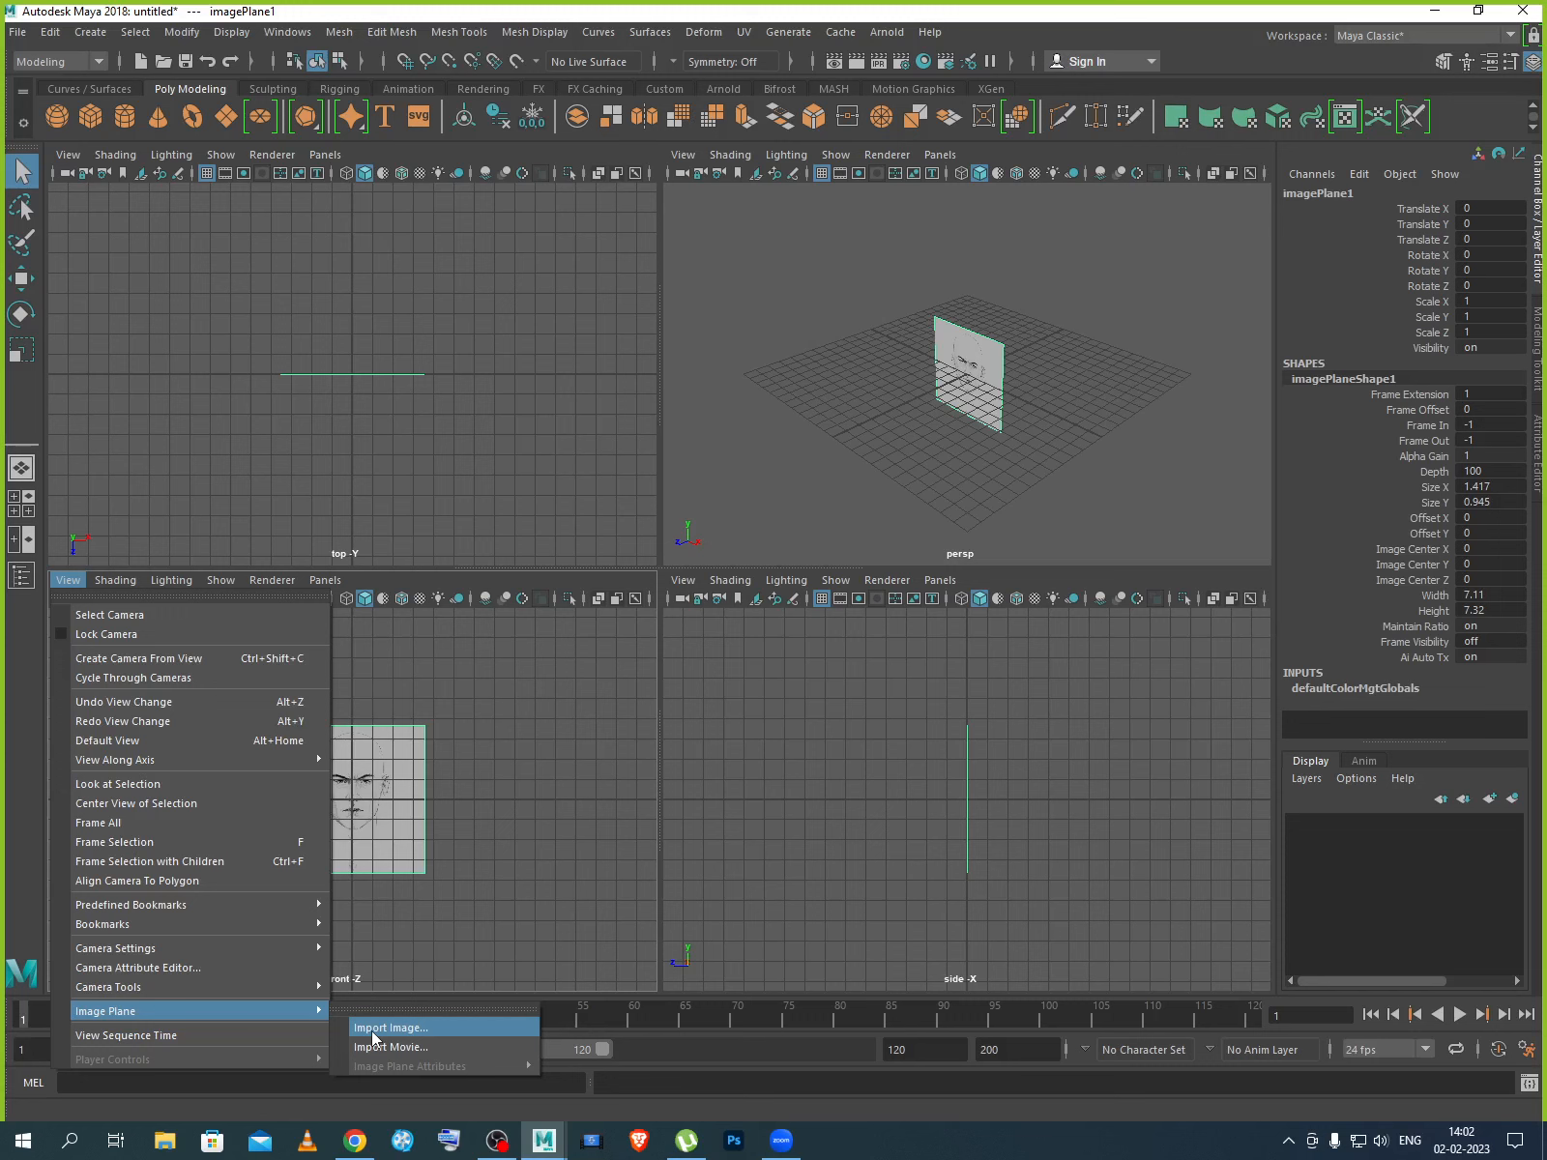
click(1015, 778)
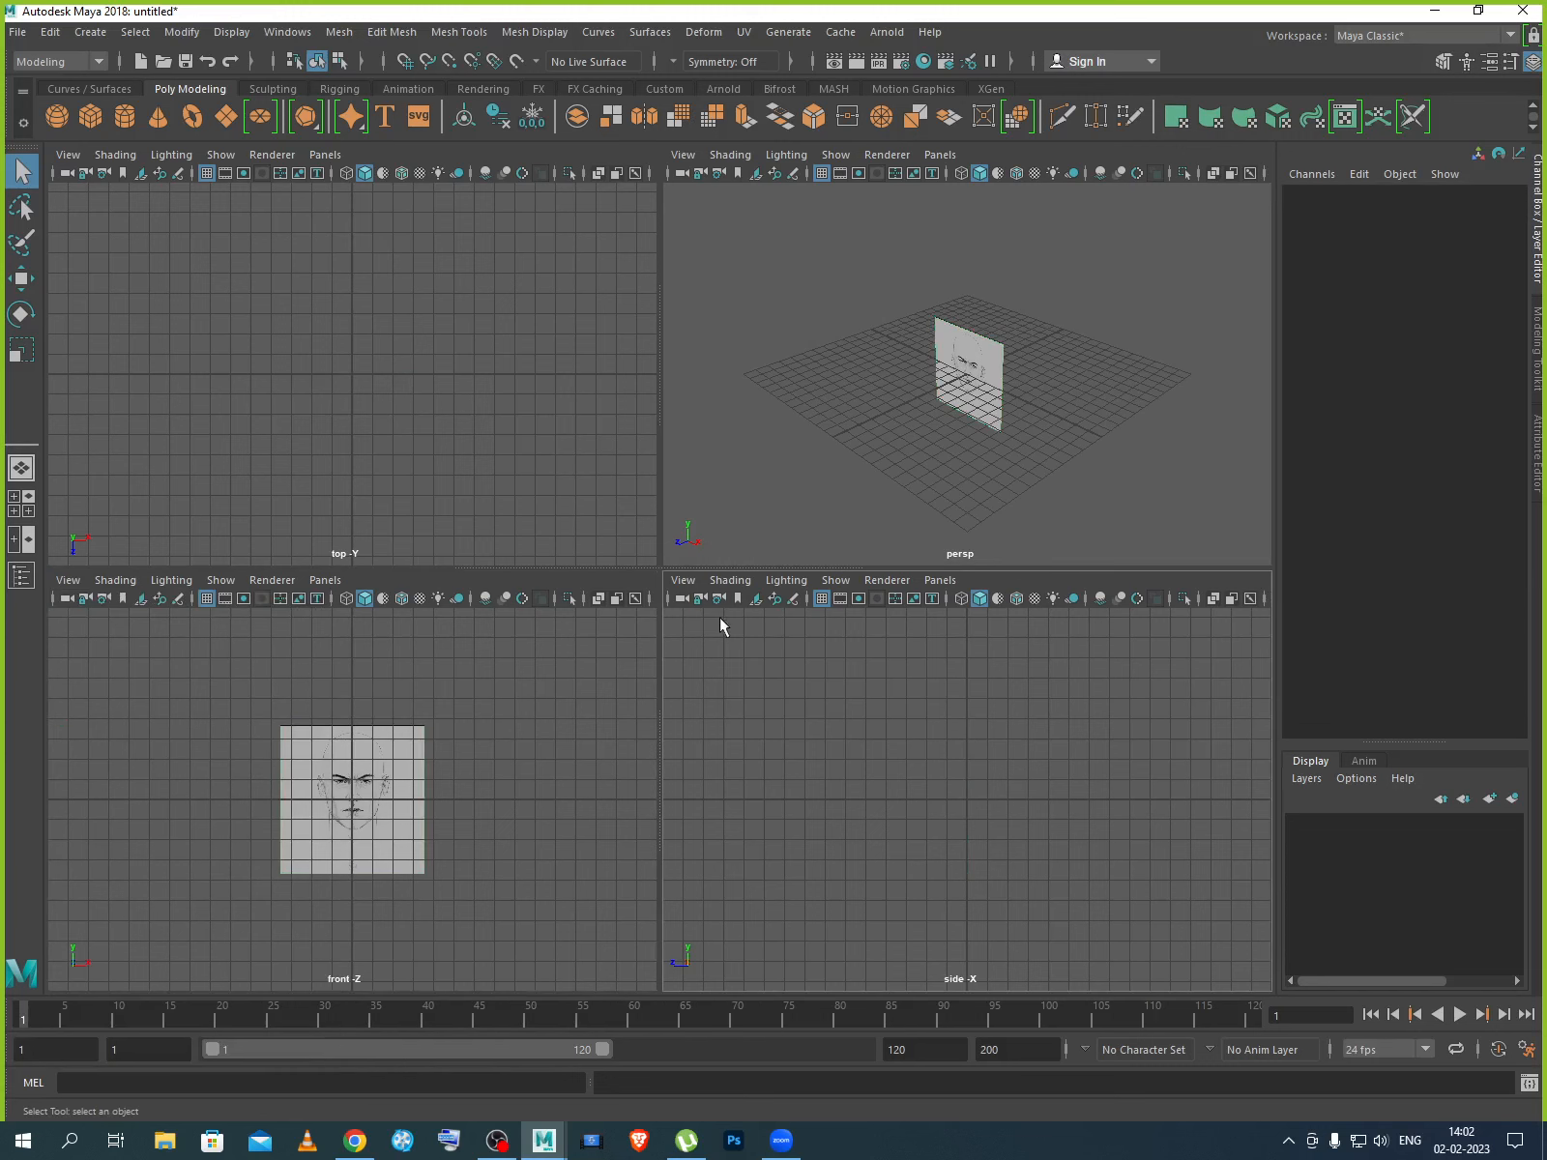
click(684, 584)
mouse_move(739, 1015)
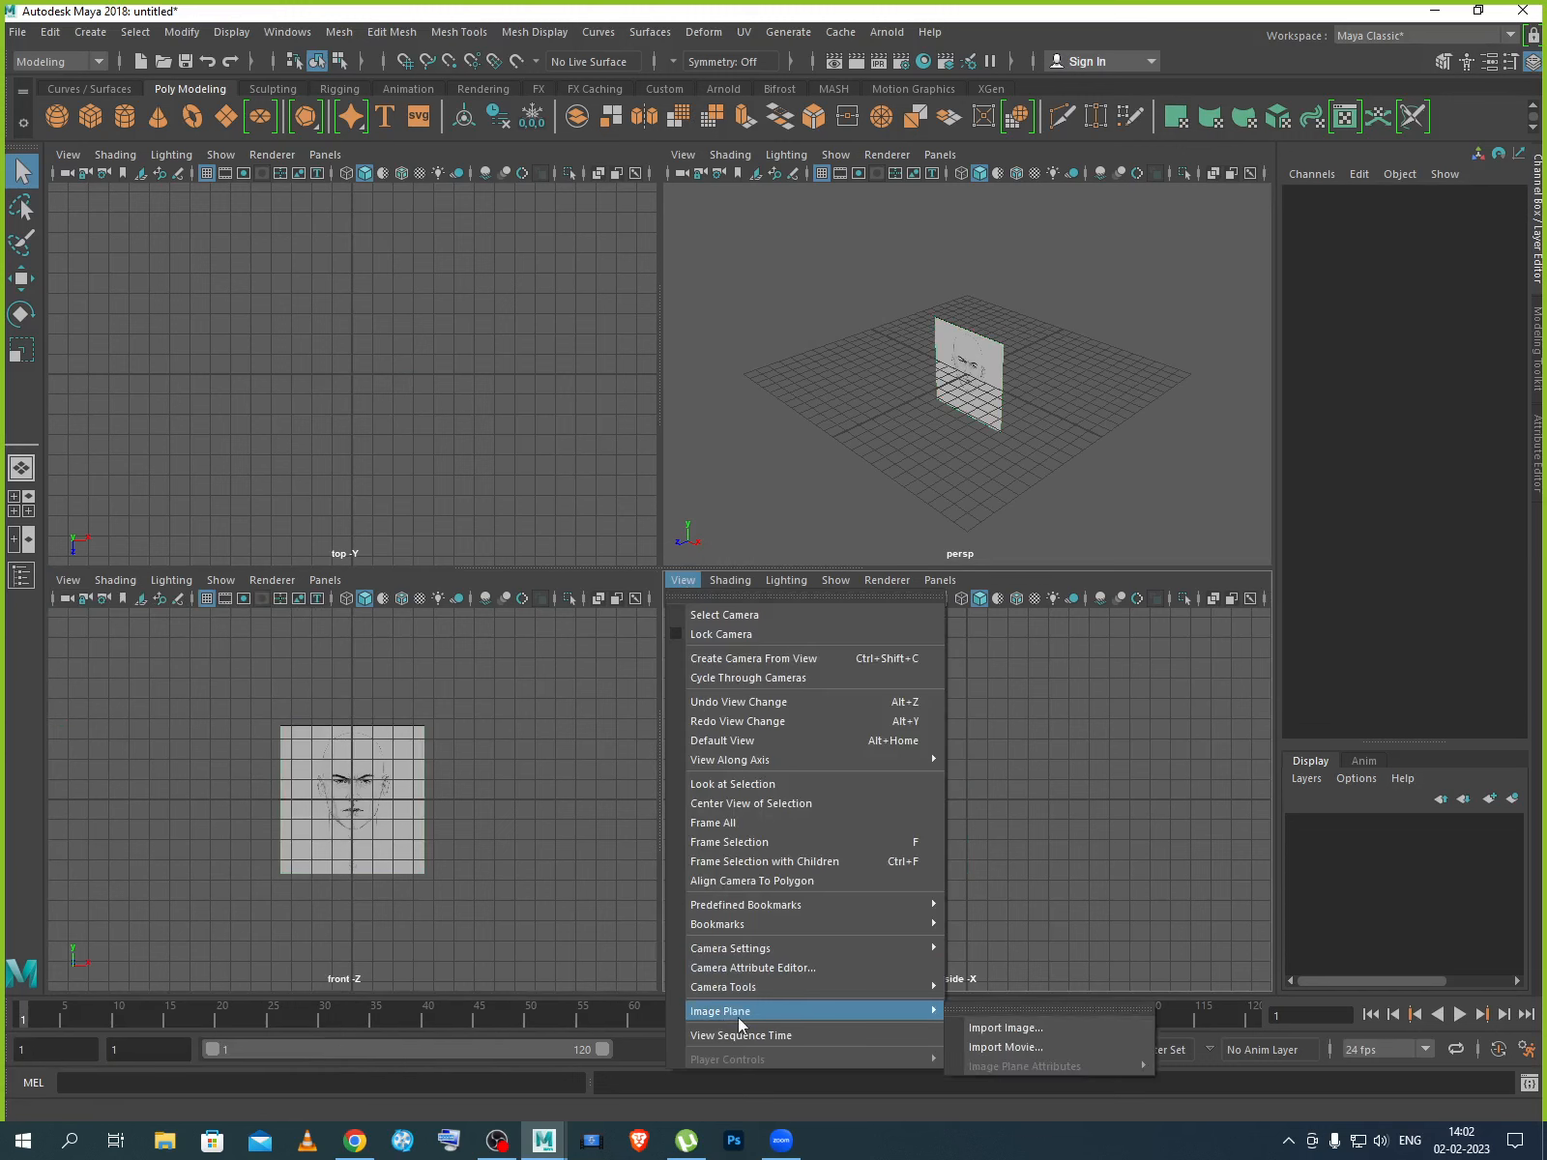
click(1169, 844)
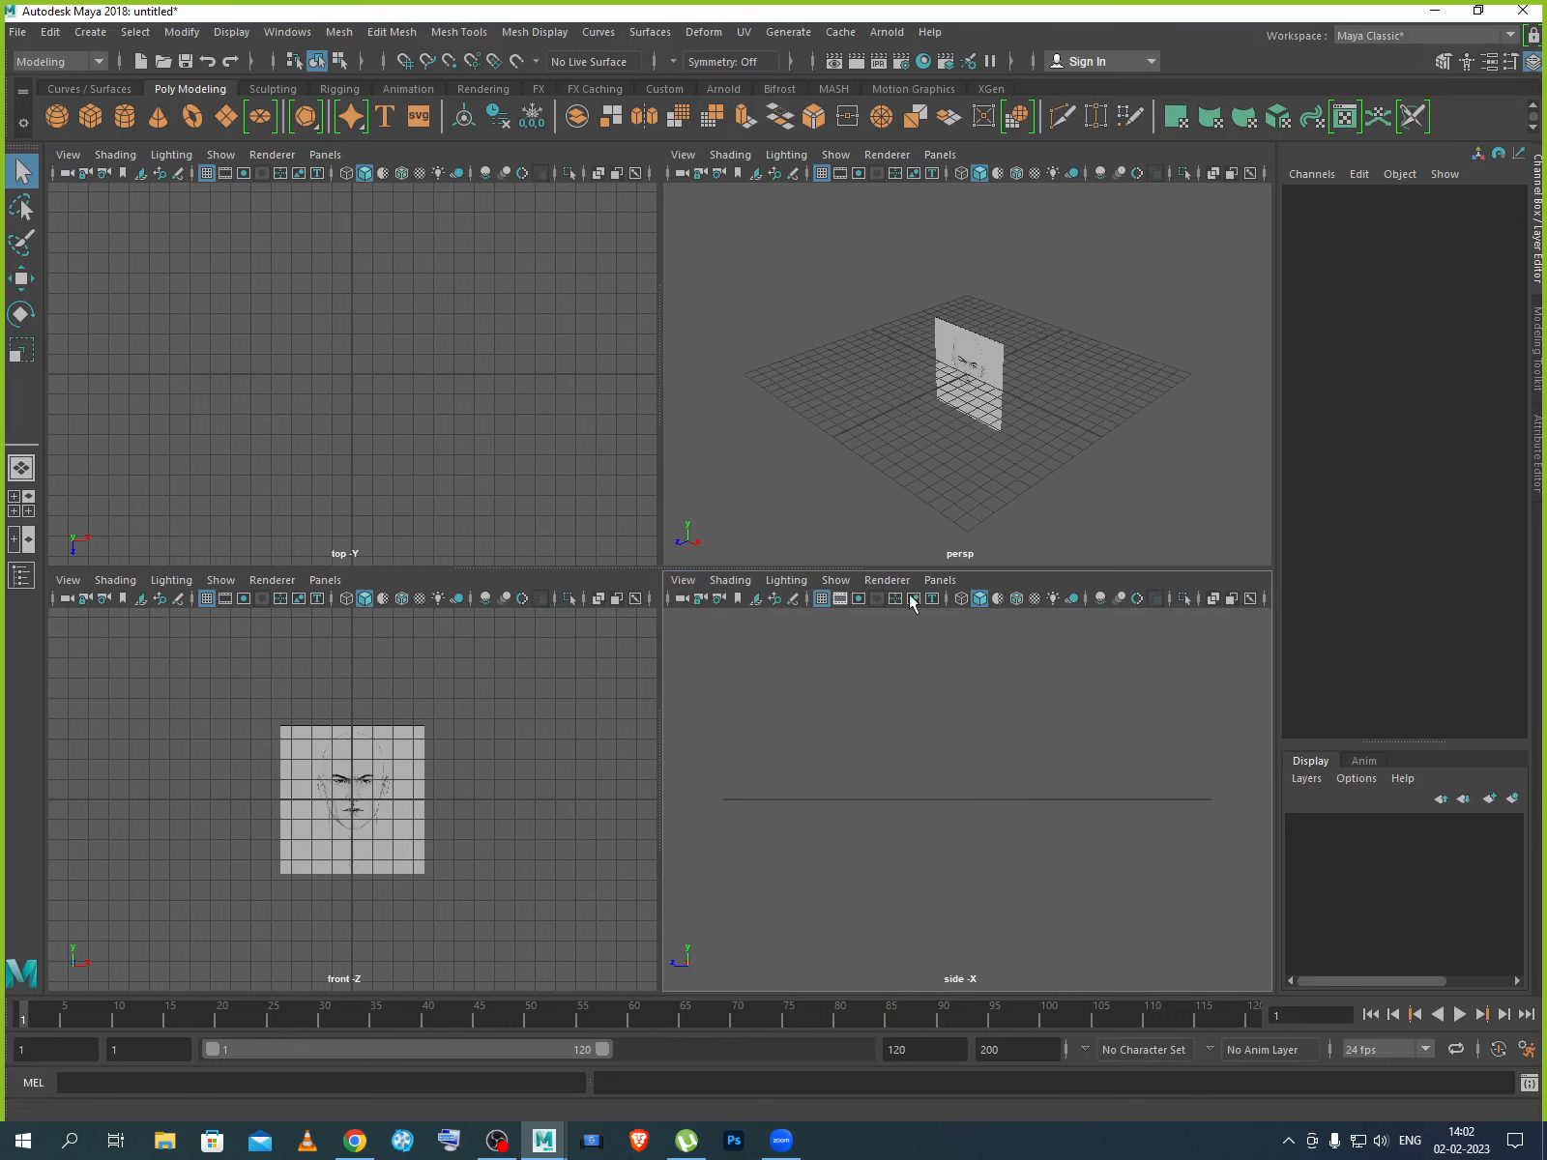
click(939, 580)
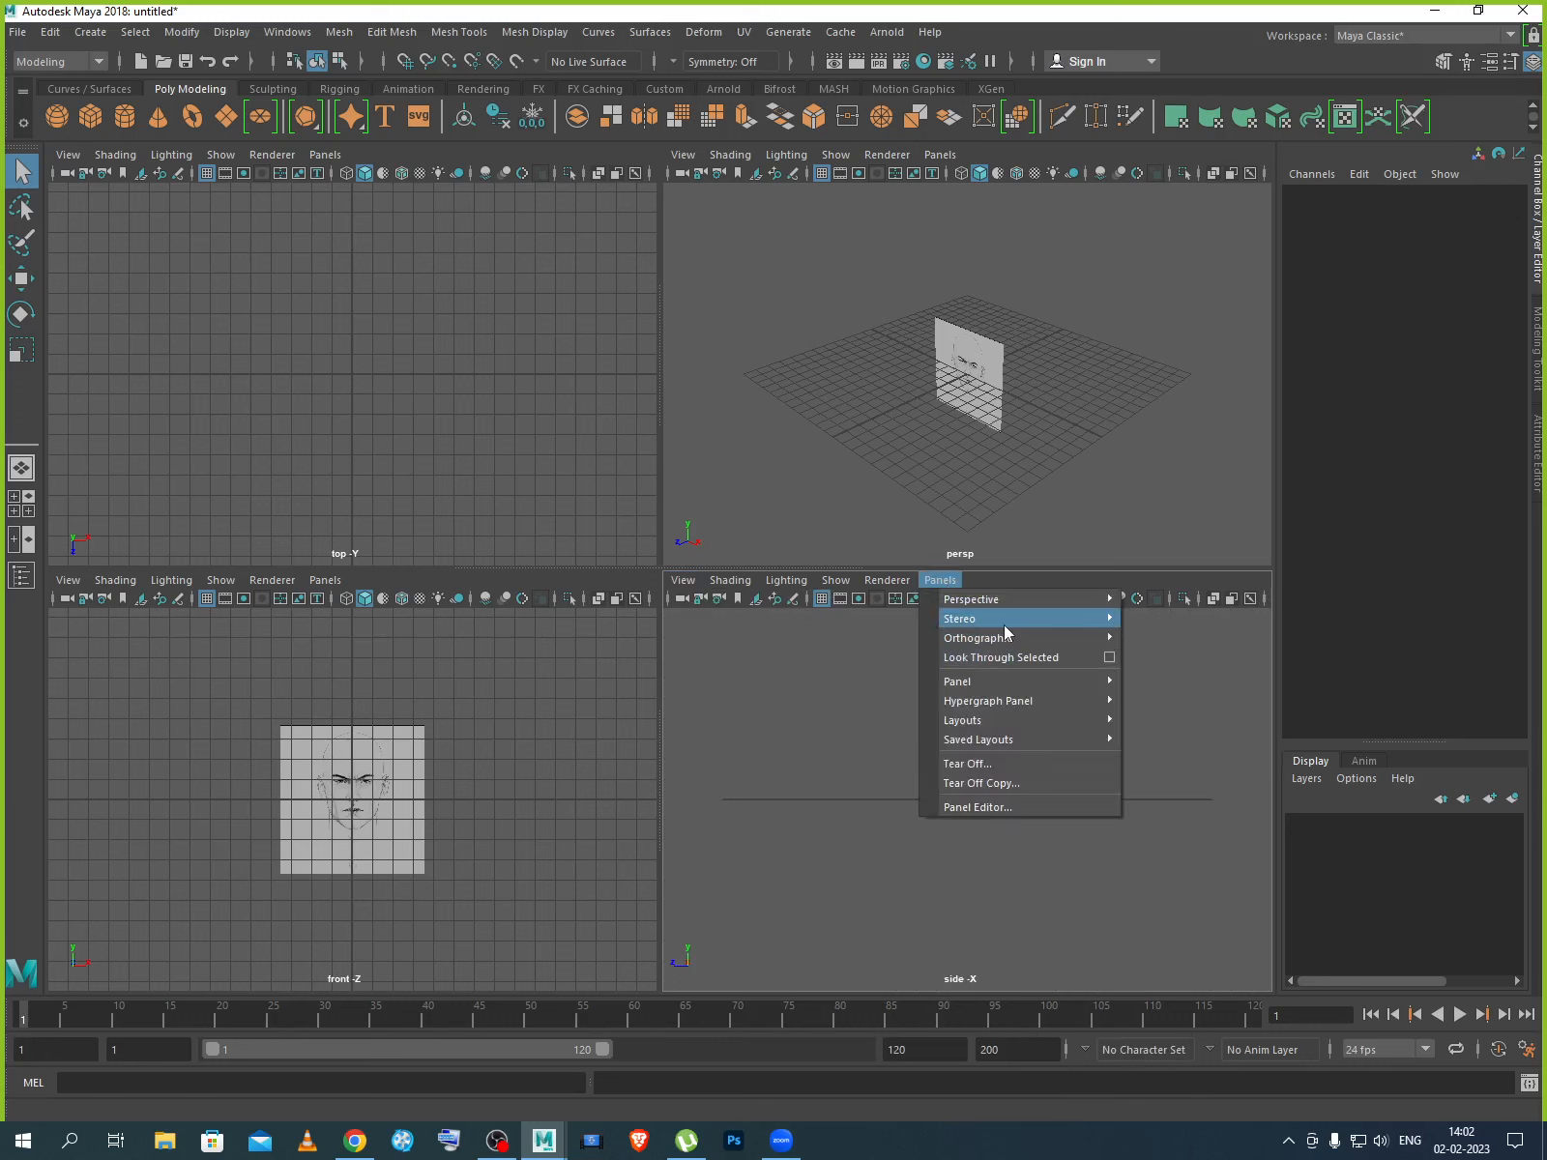
mouse_move(995, 643)
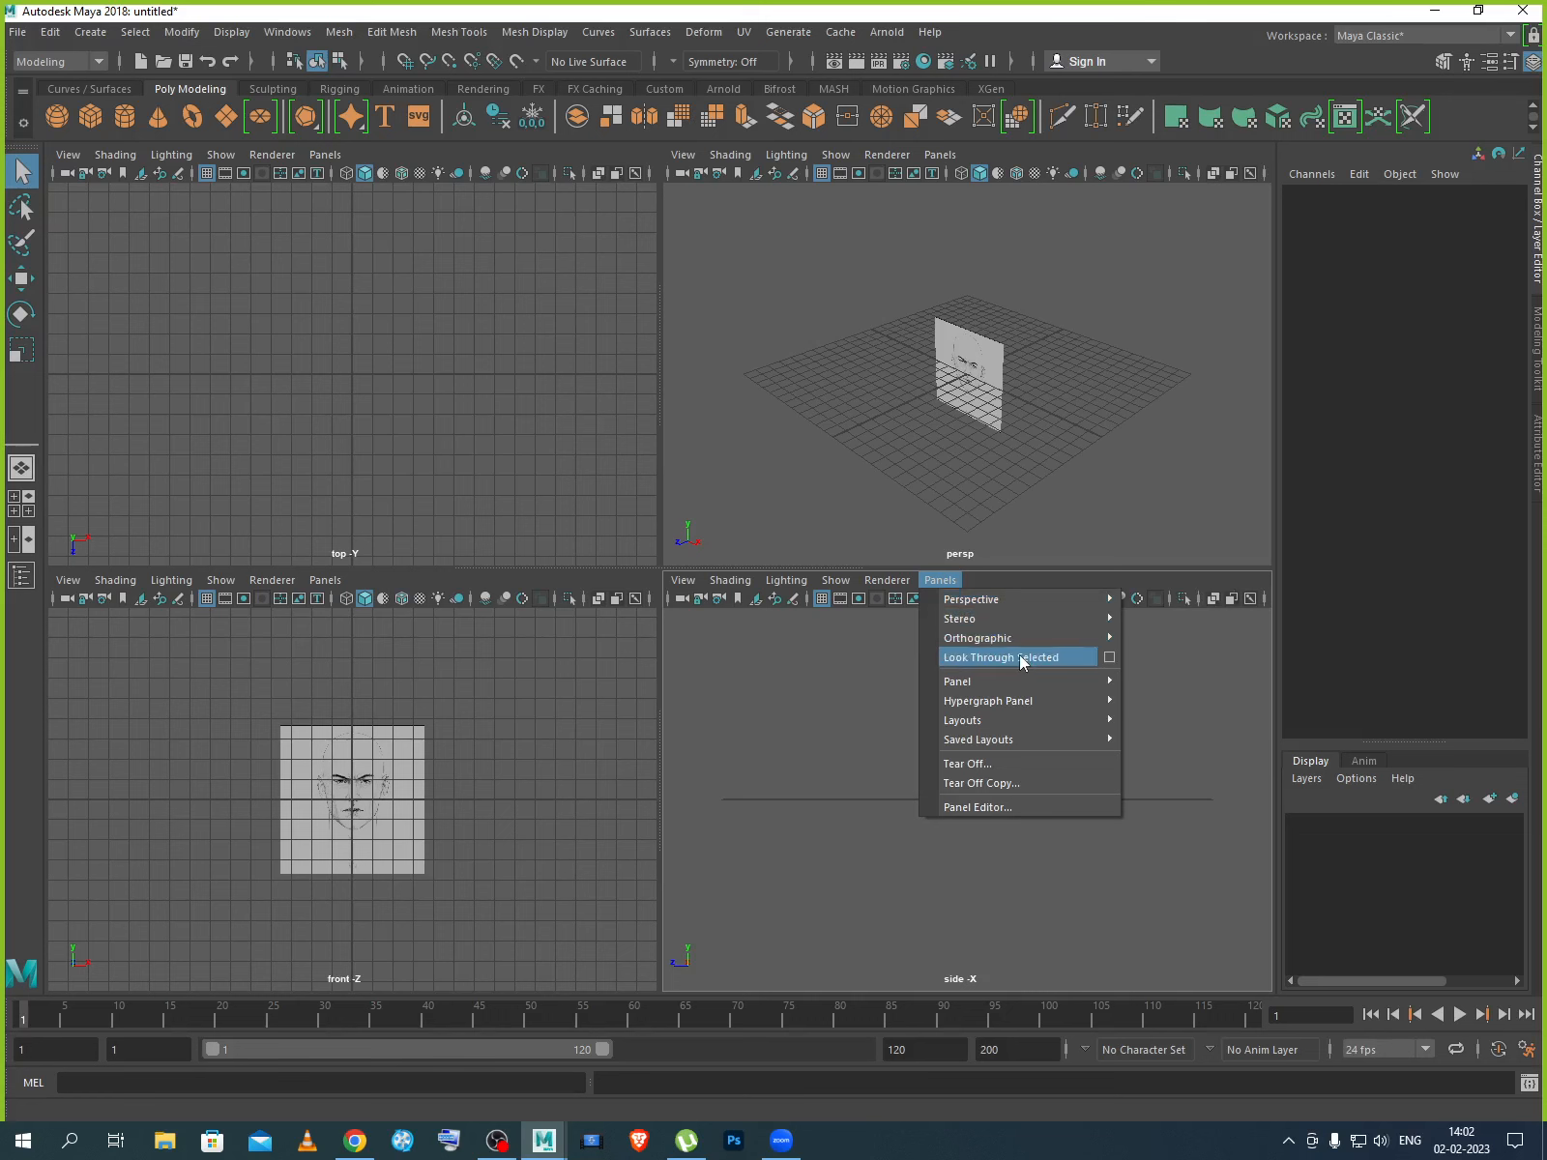
click(865, 796)
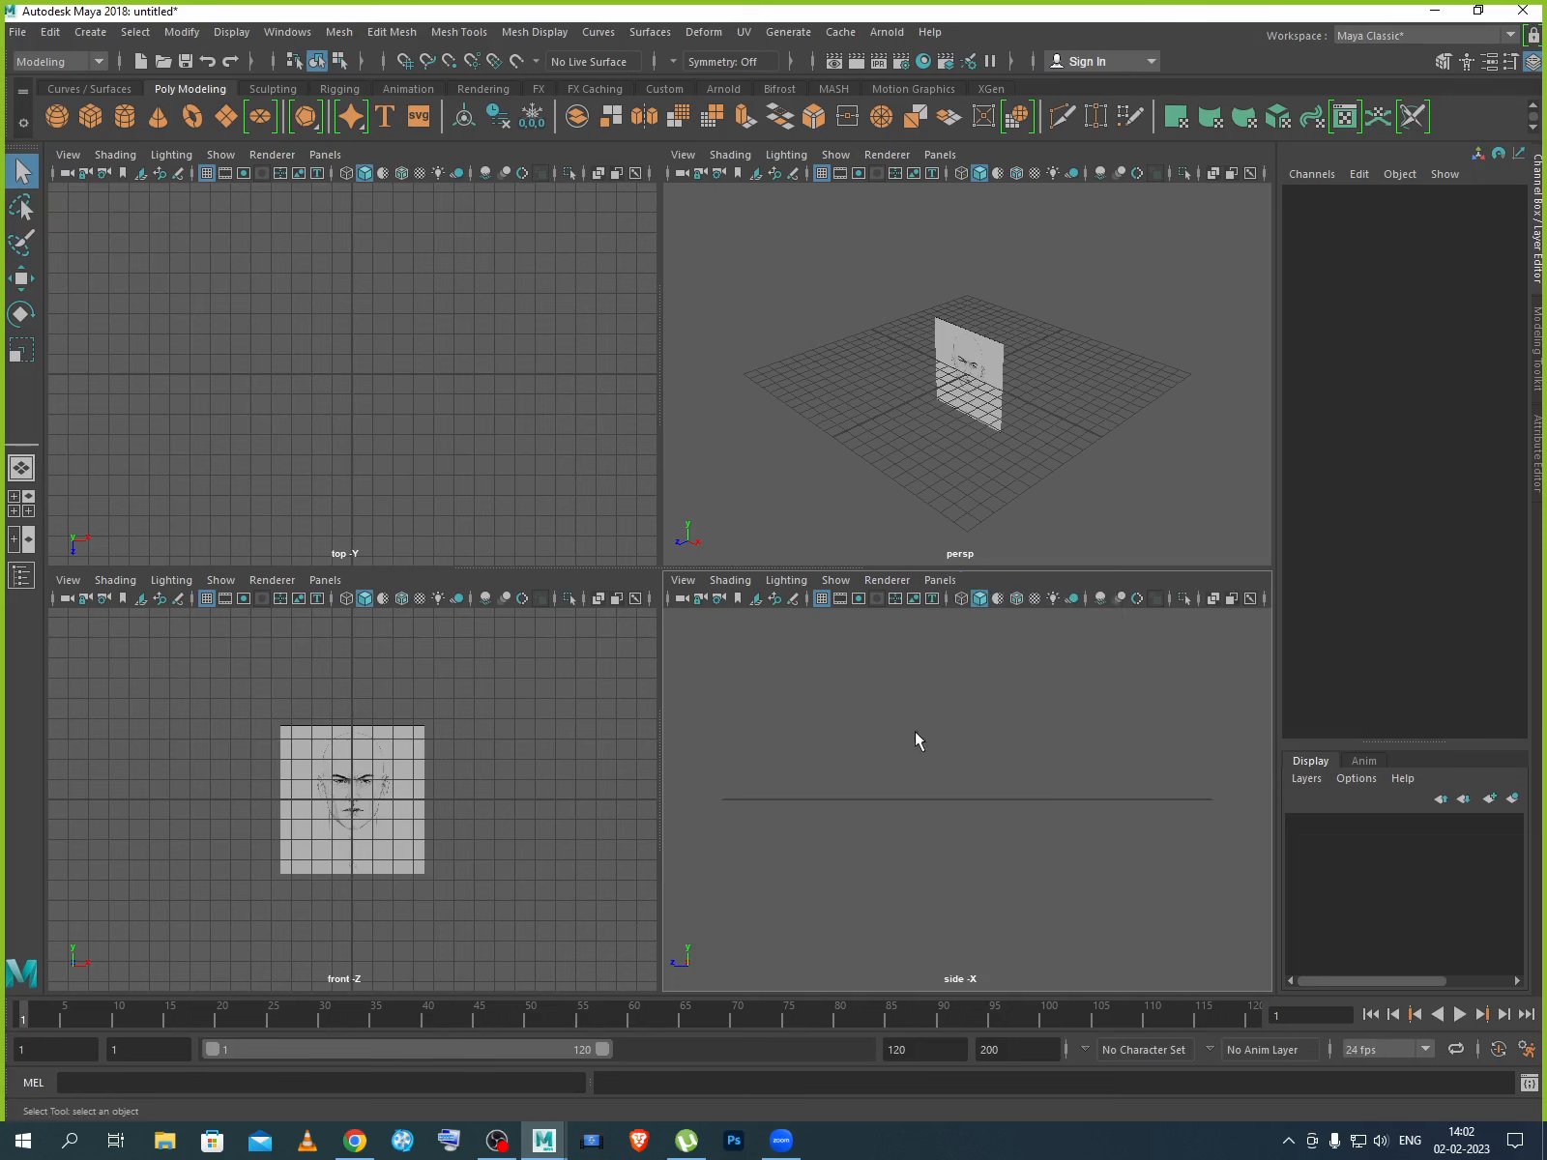
Maximize the side view and hide its grid.
key(space)
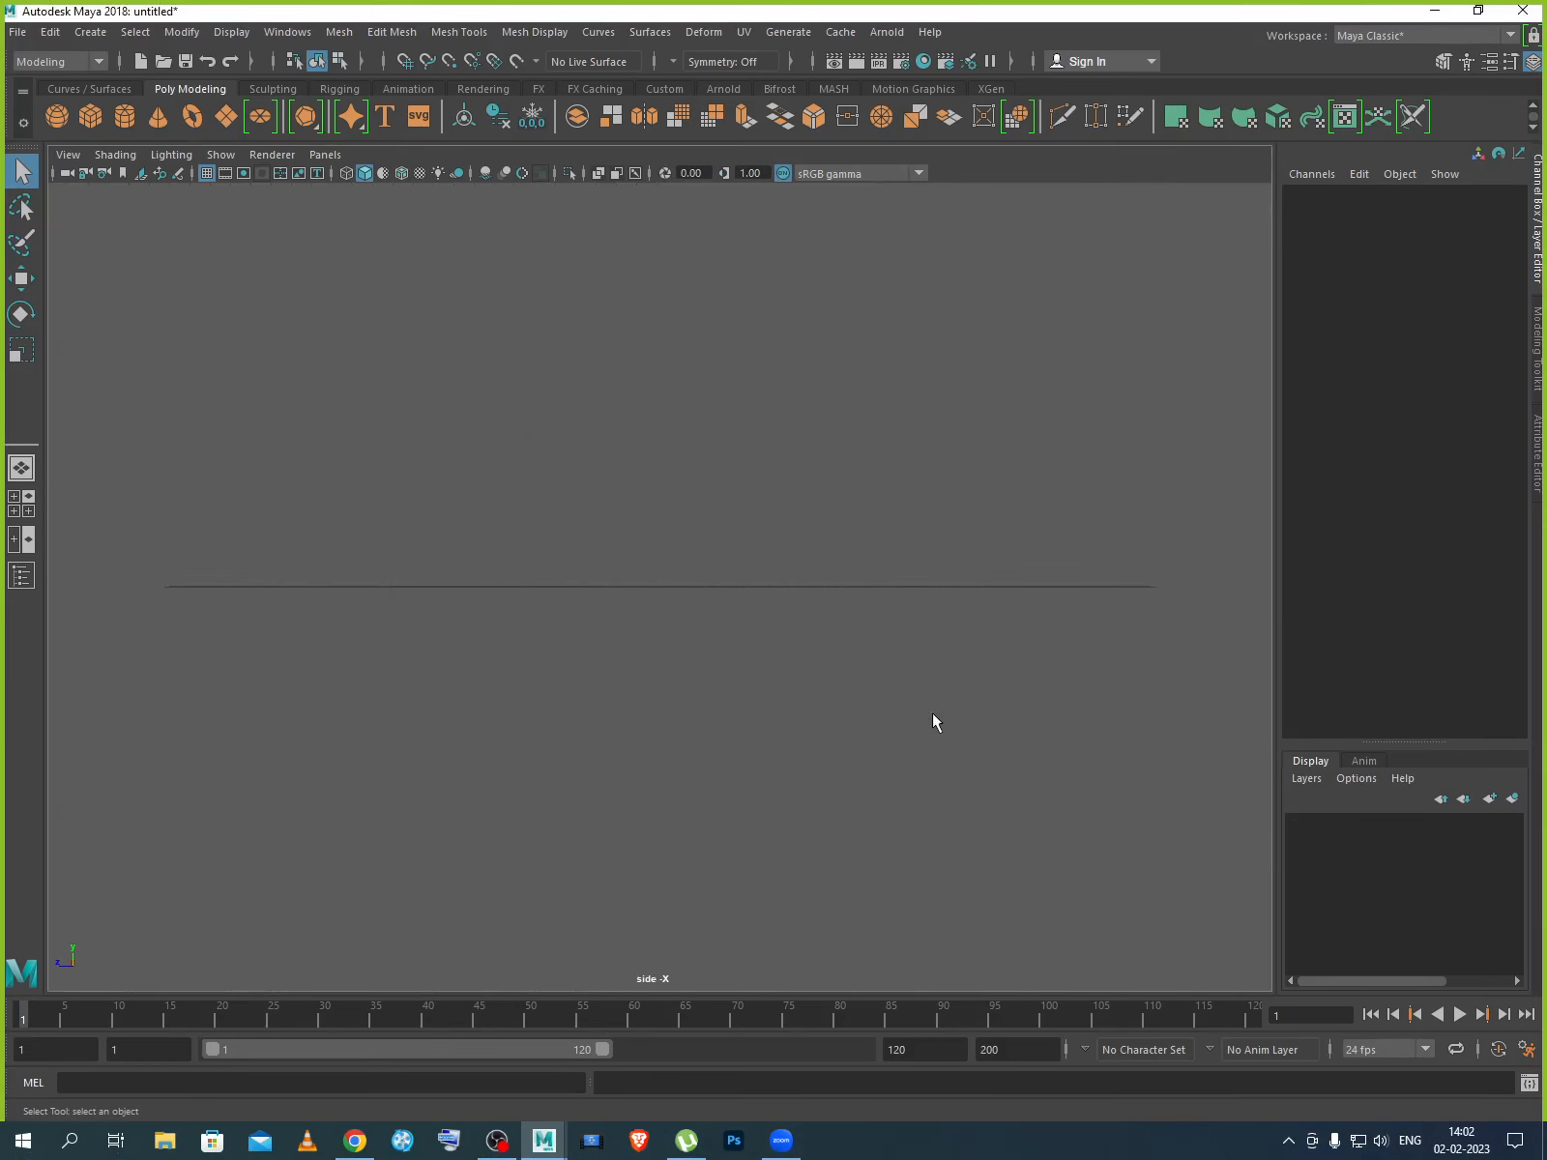
scroll(932, 714, down, 6)
scroll(932, 713, up, 8)
scroll(932, 714, down, 3)
click(207, 174)
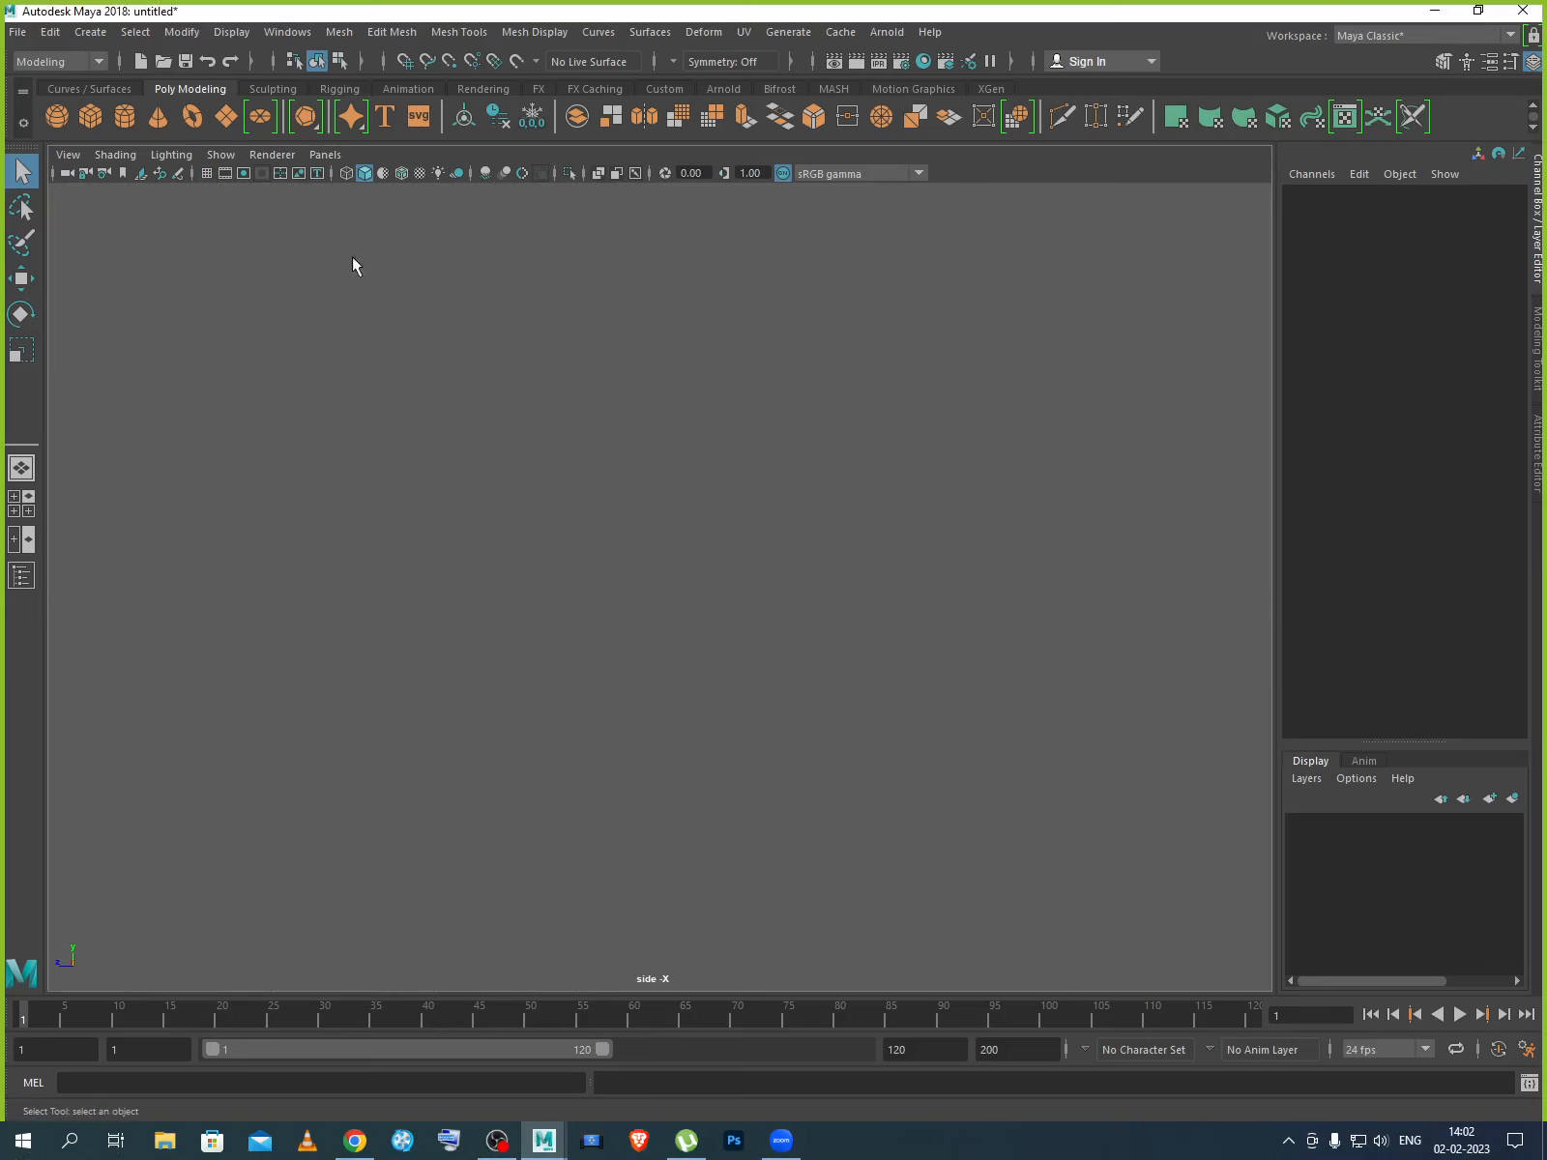
Show the side view's grid again and set the panel to look through the side camera.
click(209, 174)
click(317, 155)
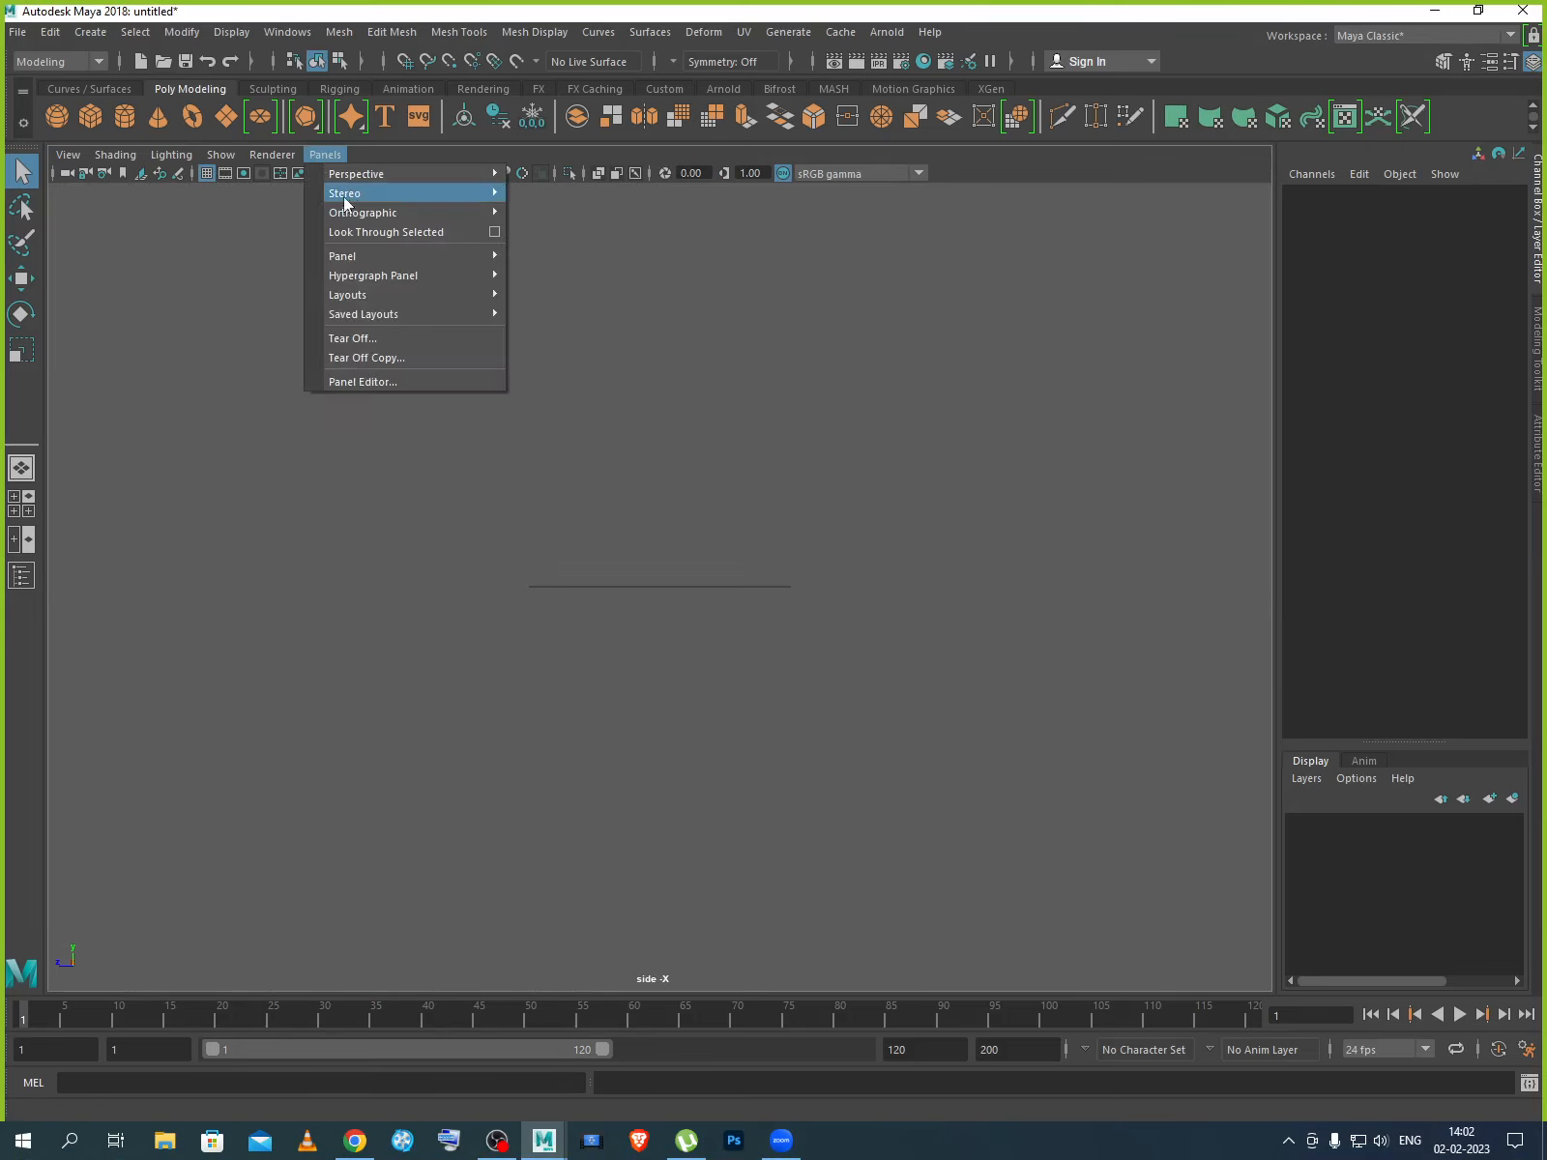
mouse_move(356, 201)
mouse_move(395, 176)
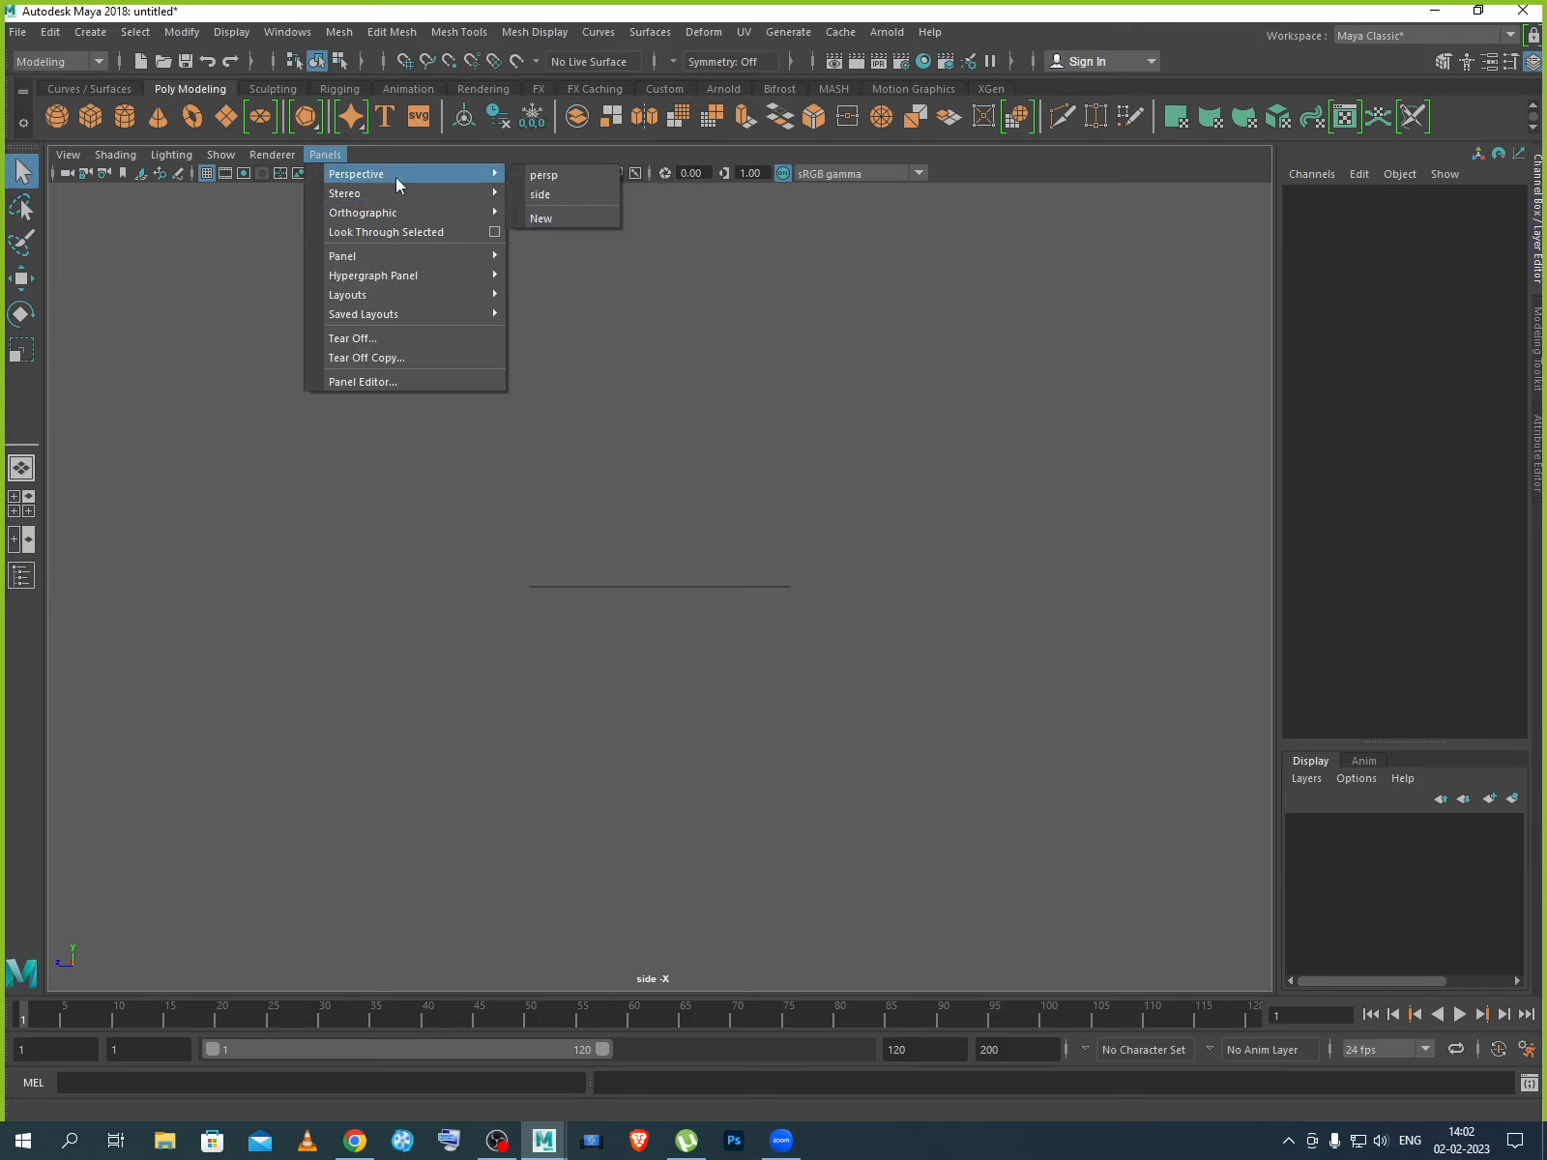
click(567, 201)
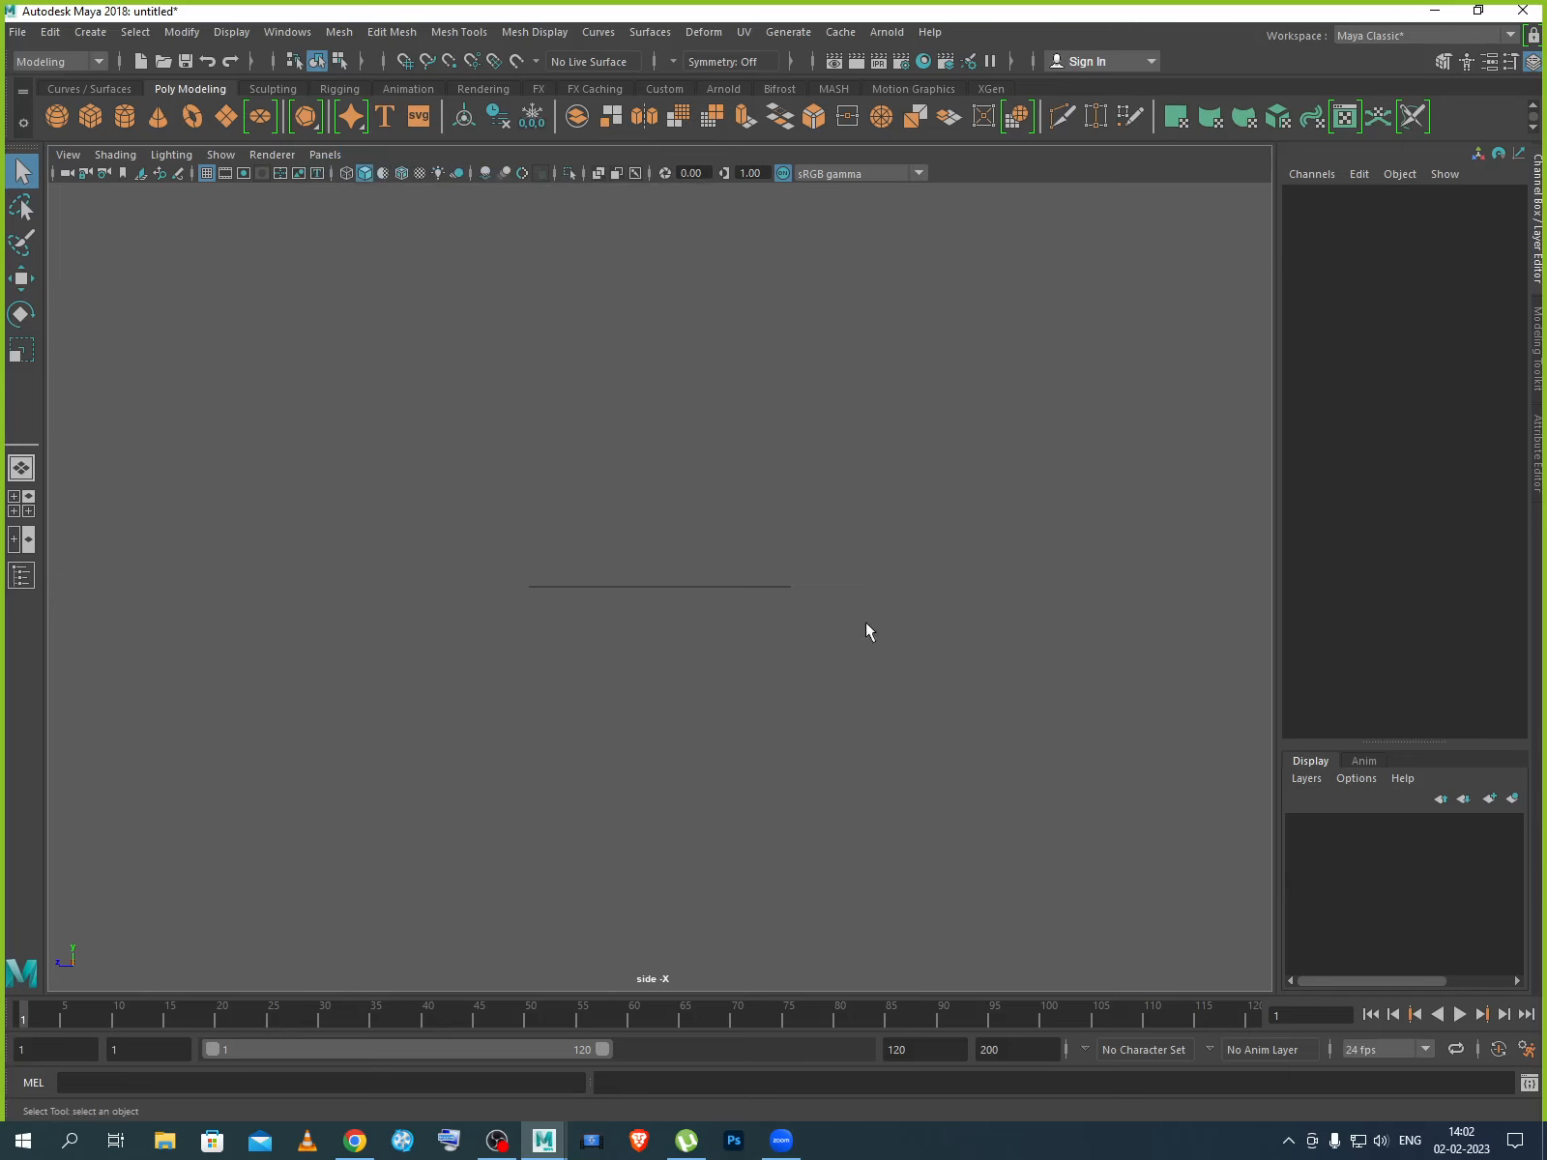
Toggle the maximized side view and return to the four-view layout.
key(space)
key(space)
key(space)
key(space)
key(space)
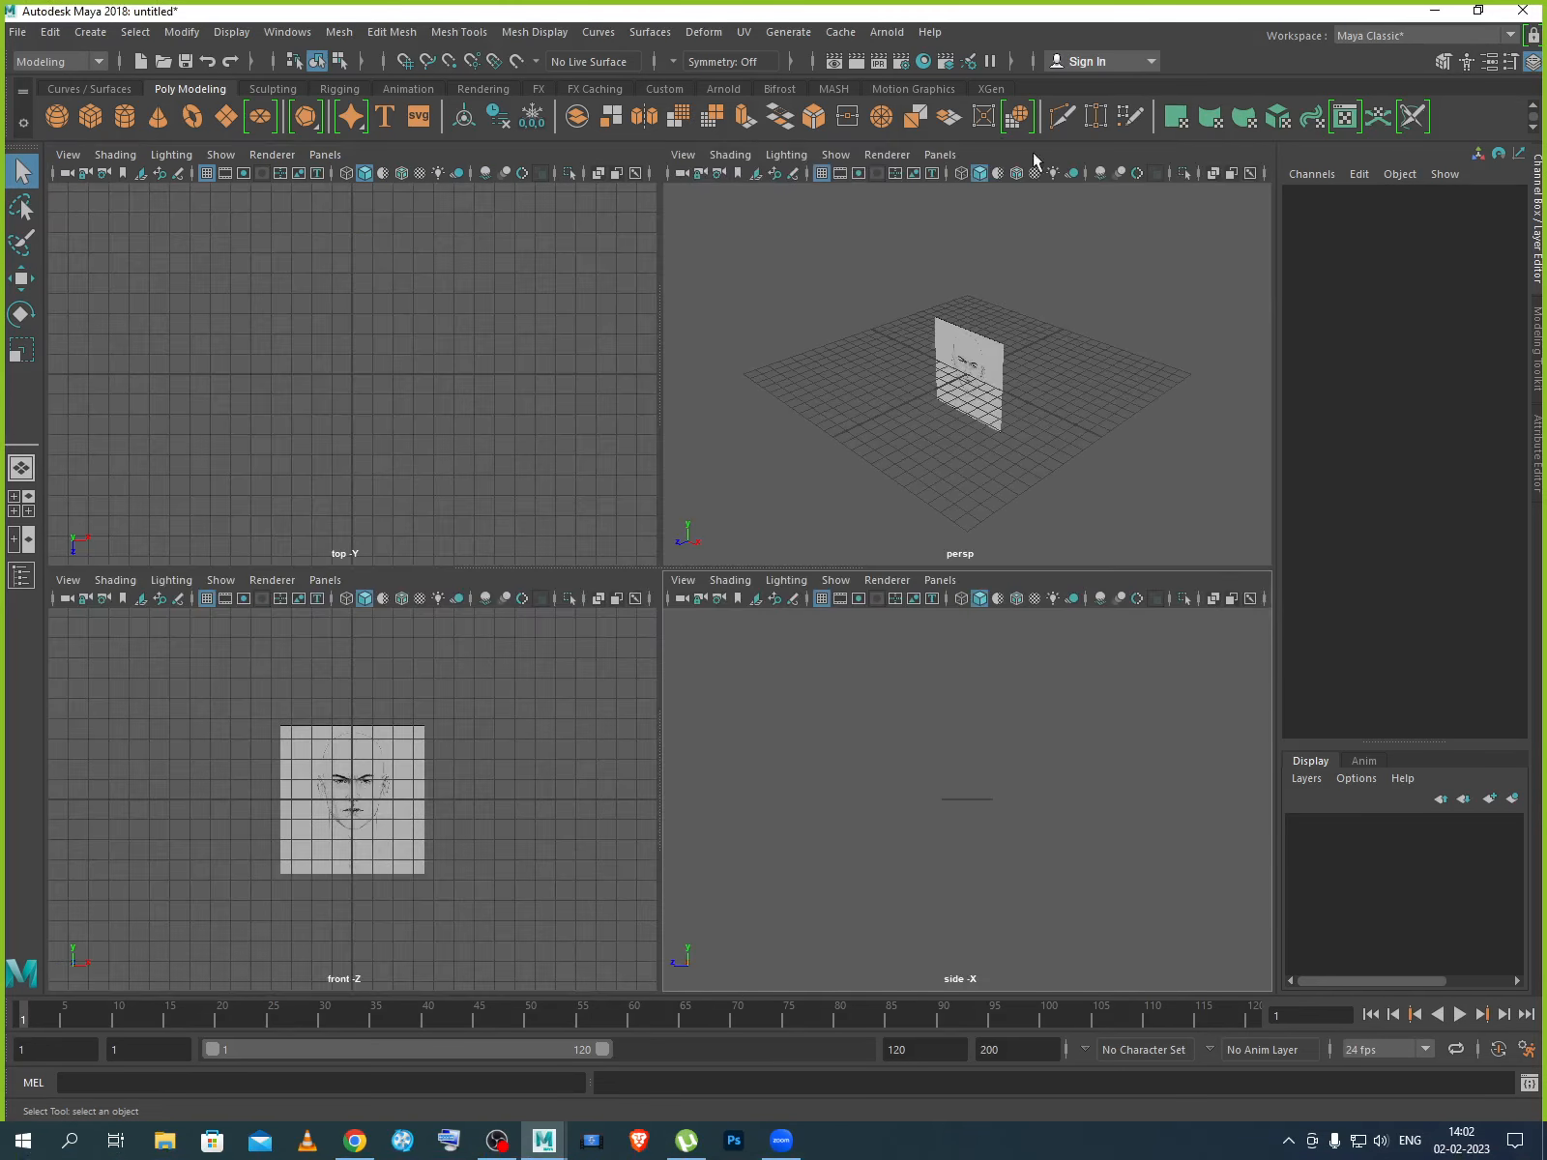
Close Maya without saving the untitled scene and launch Maya 2018 again.
click(1522, 11)
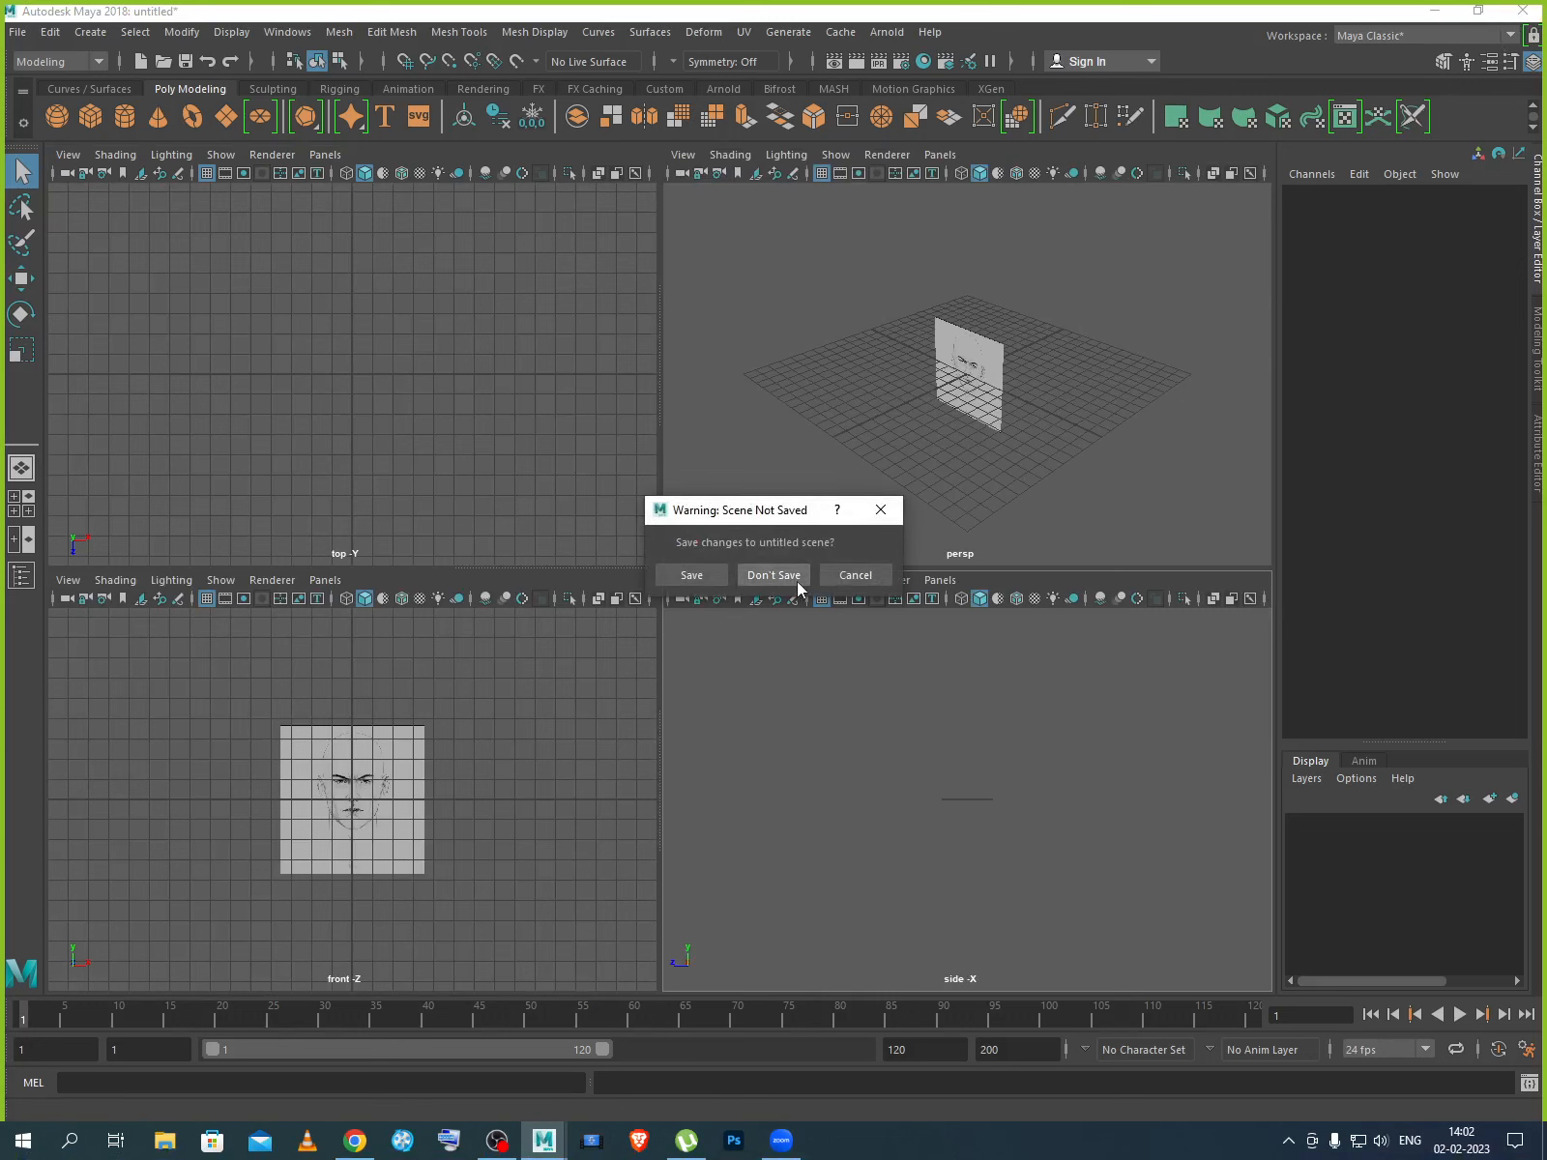
click(853, 574)
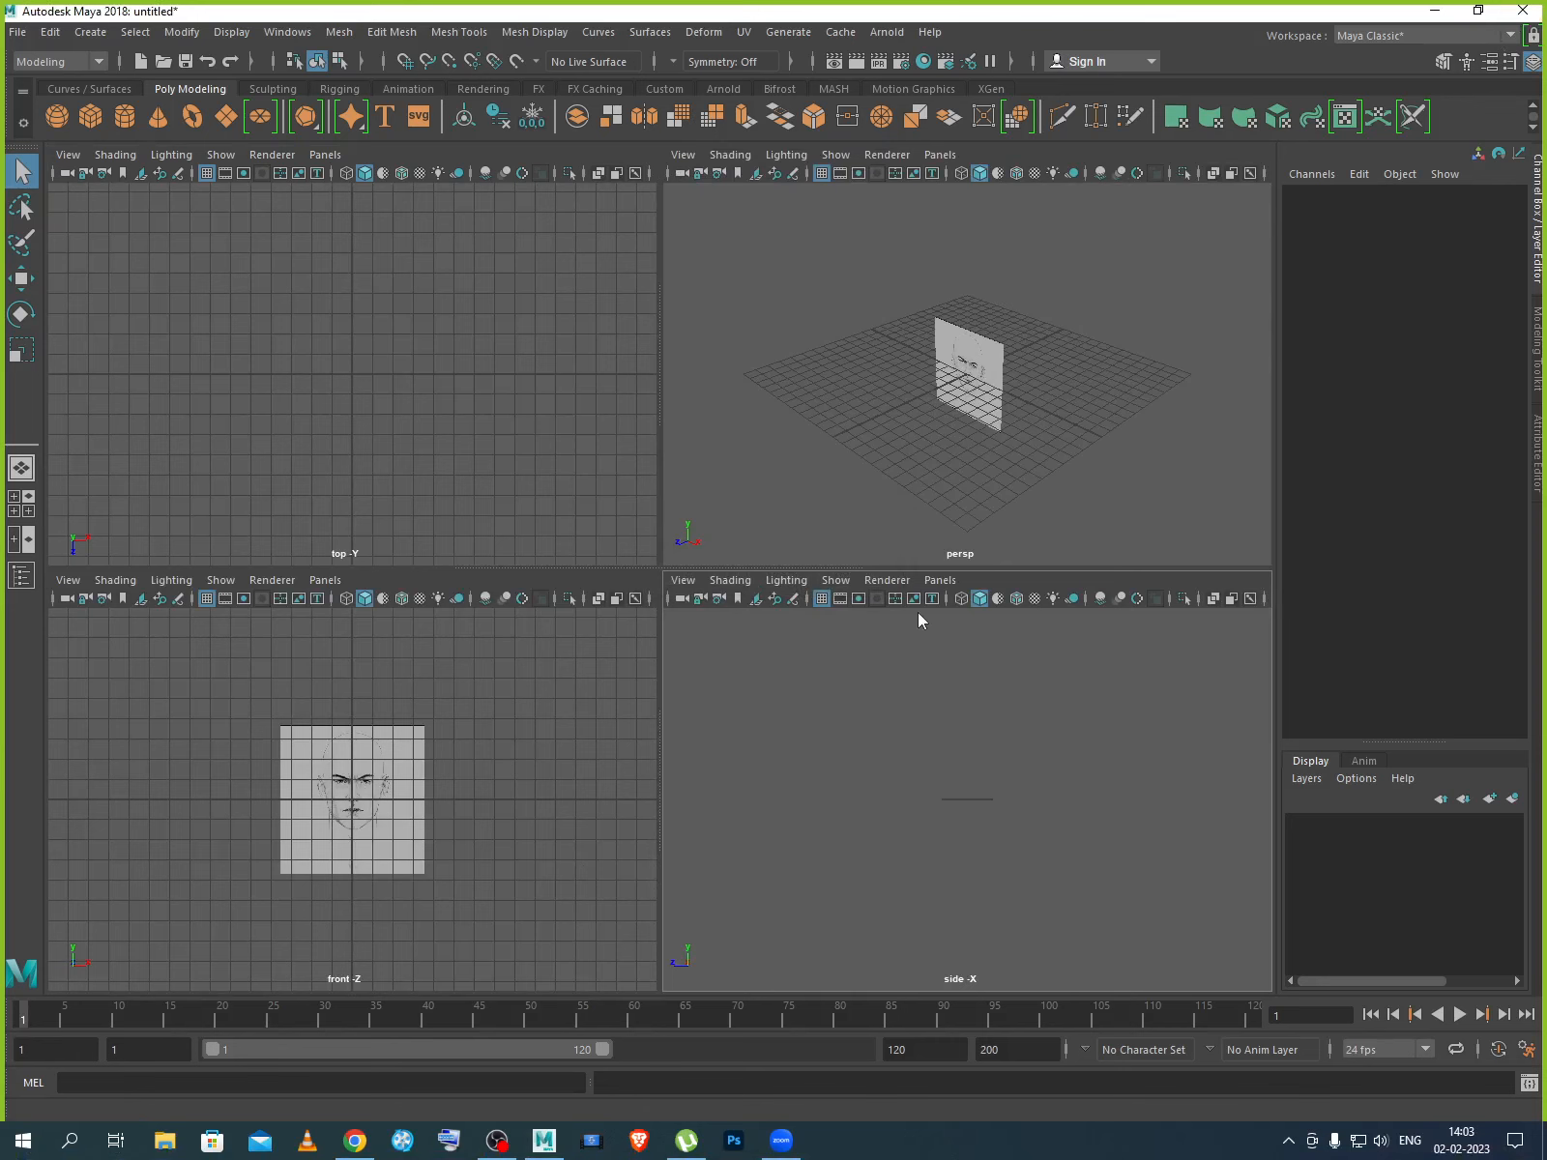
click(544, 1142)
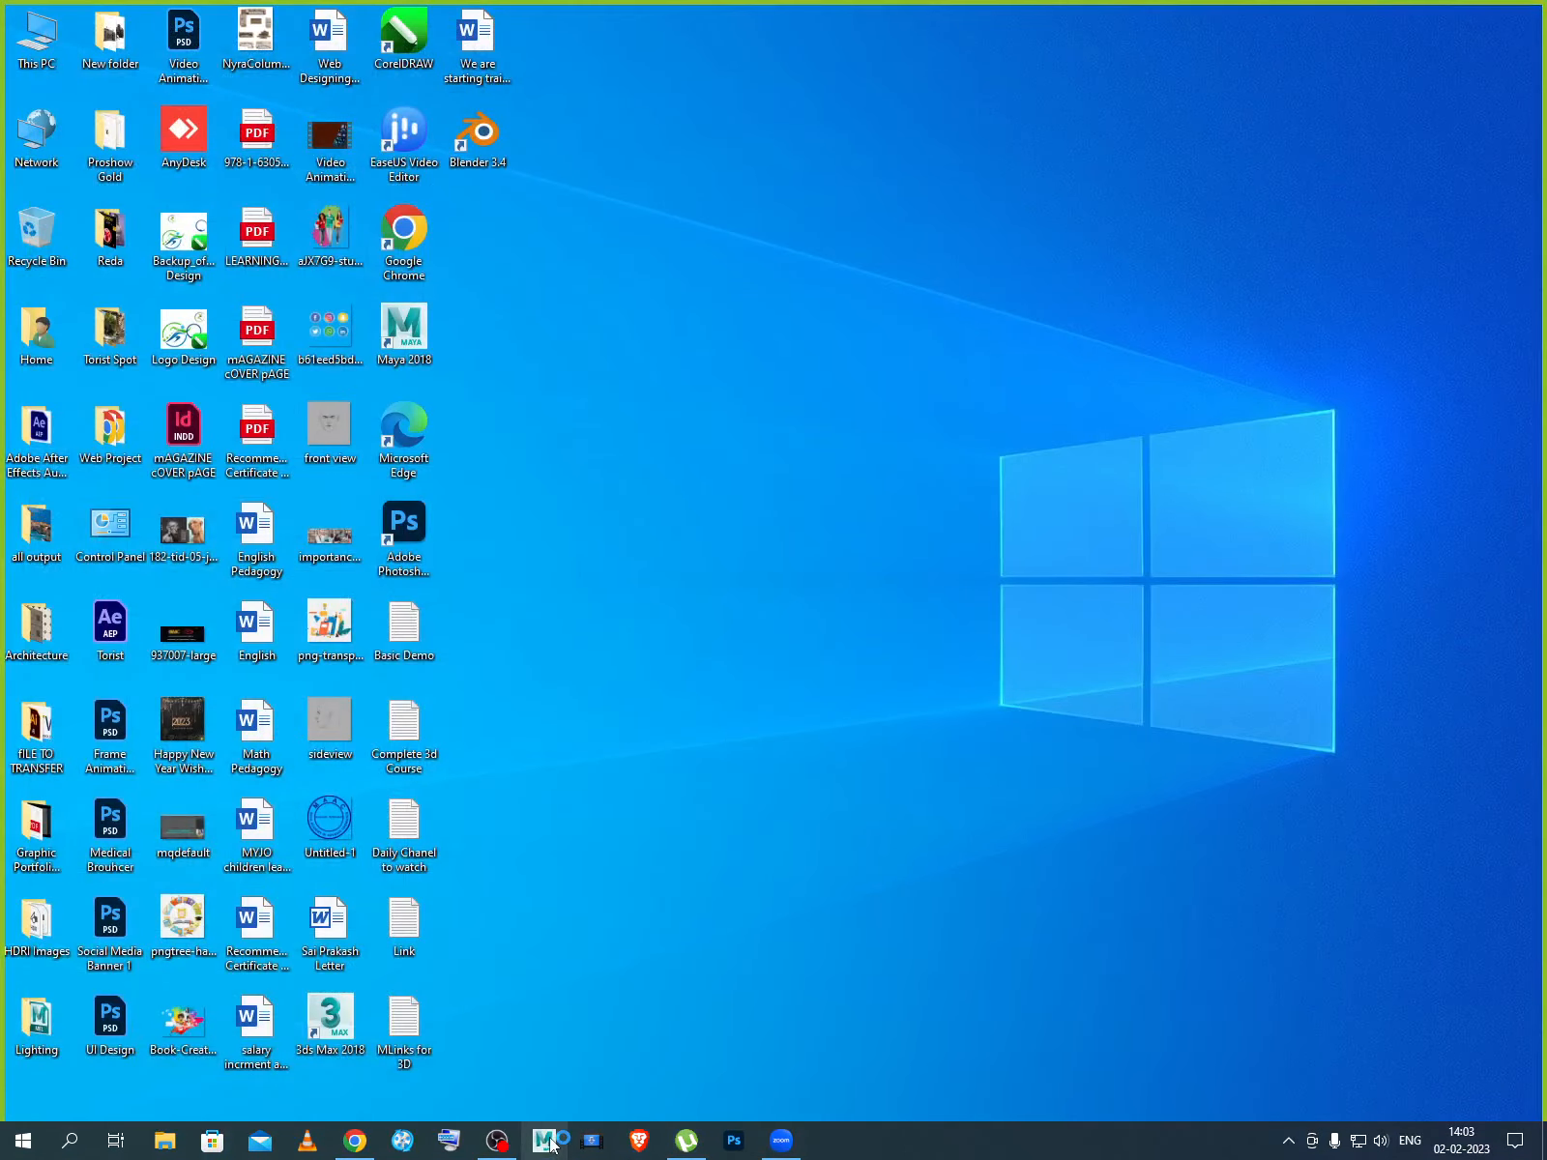
right_click(823, 684)
click(852, 737)
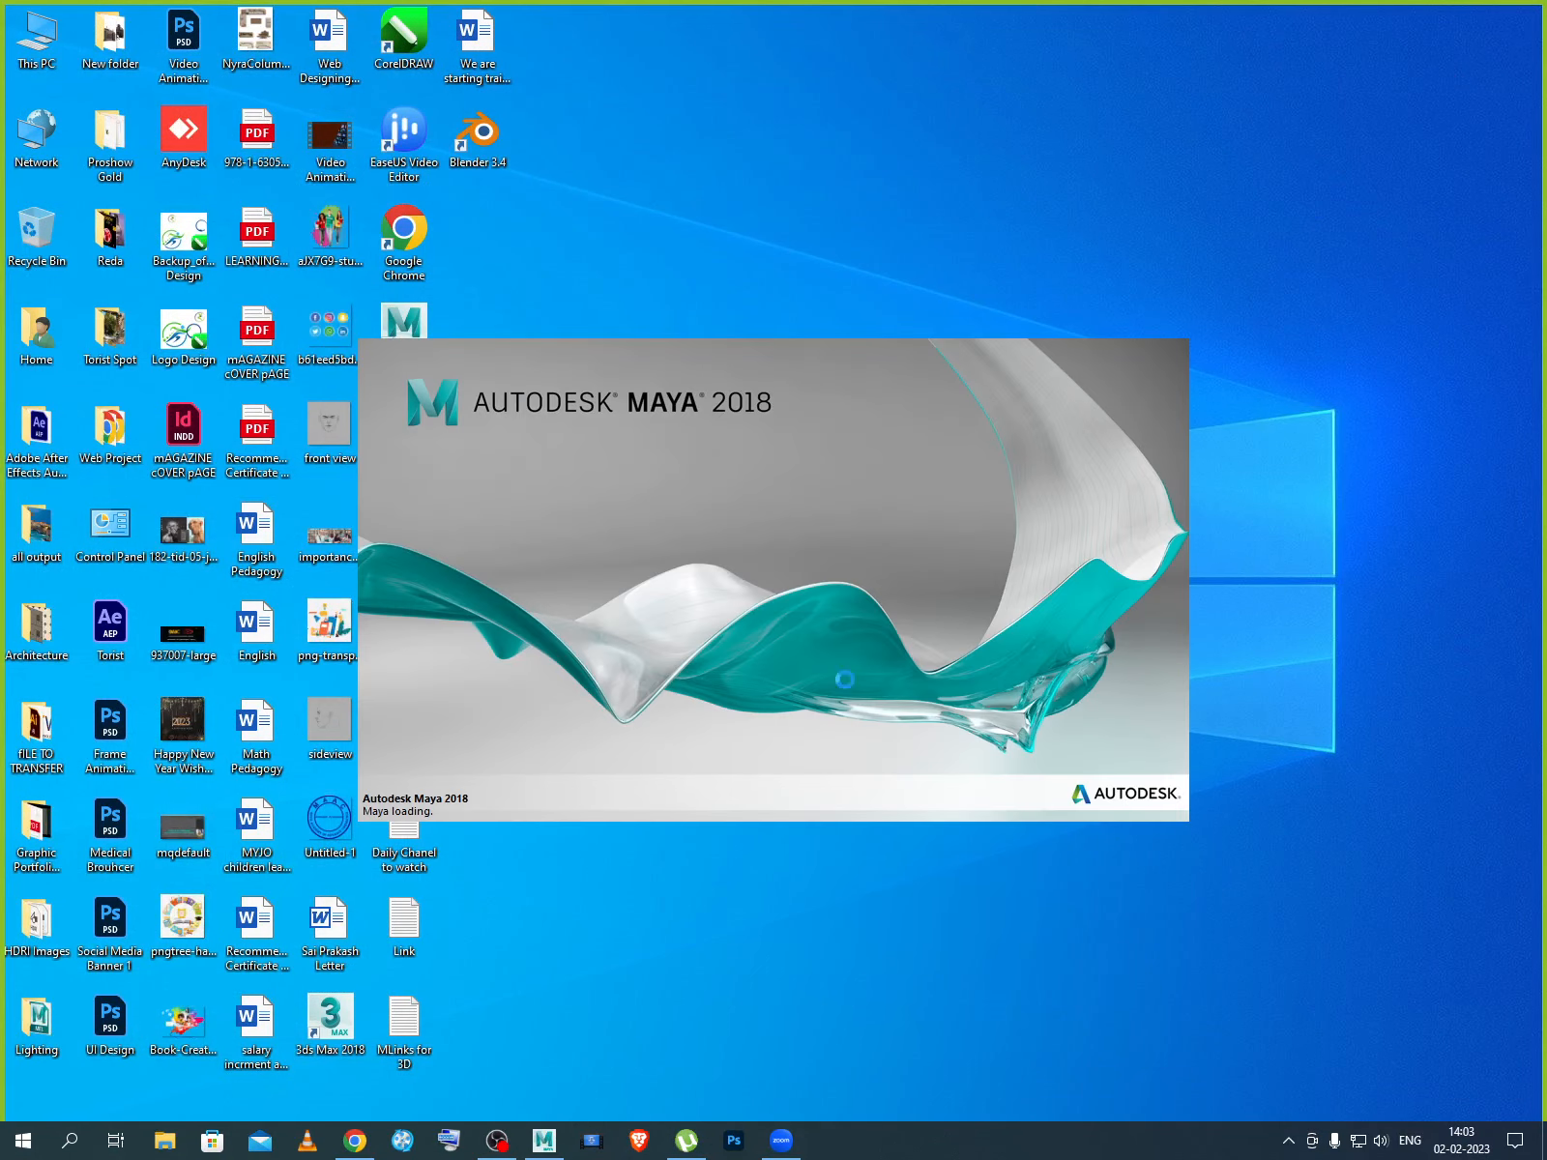
right_click(1332, 646)
click(1361, 704)
right_click(1312, 604)
click(1338, 661)
right_click(1315, 615)
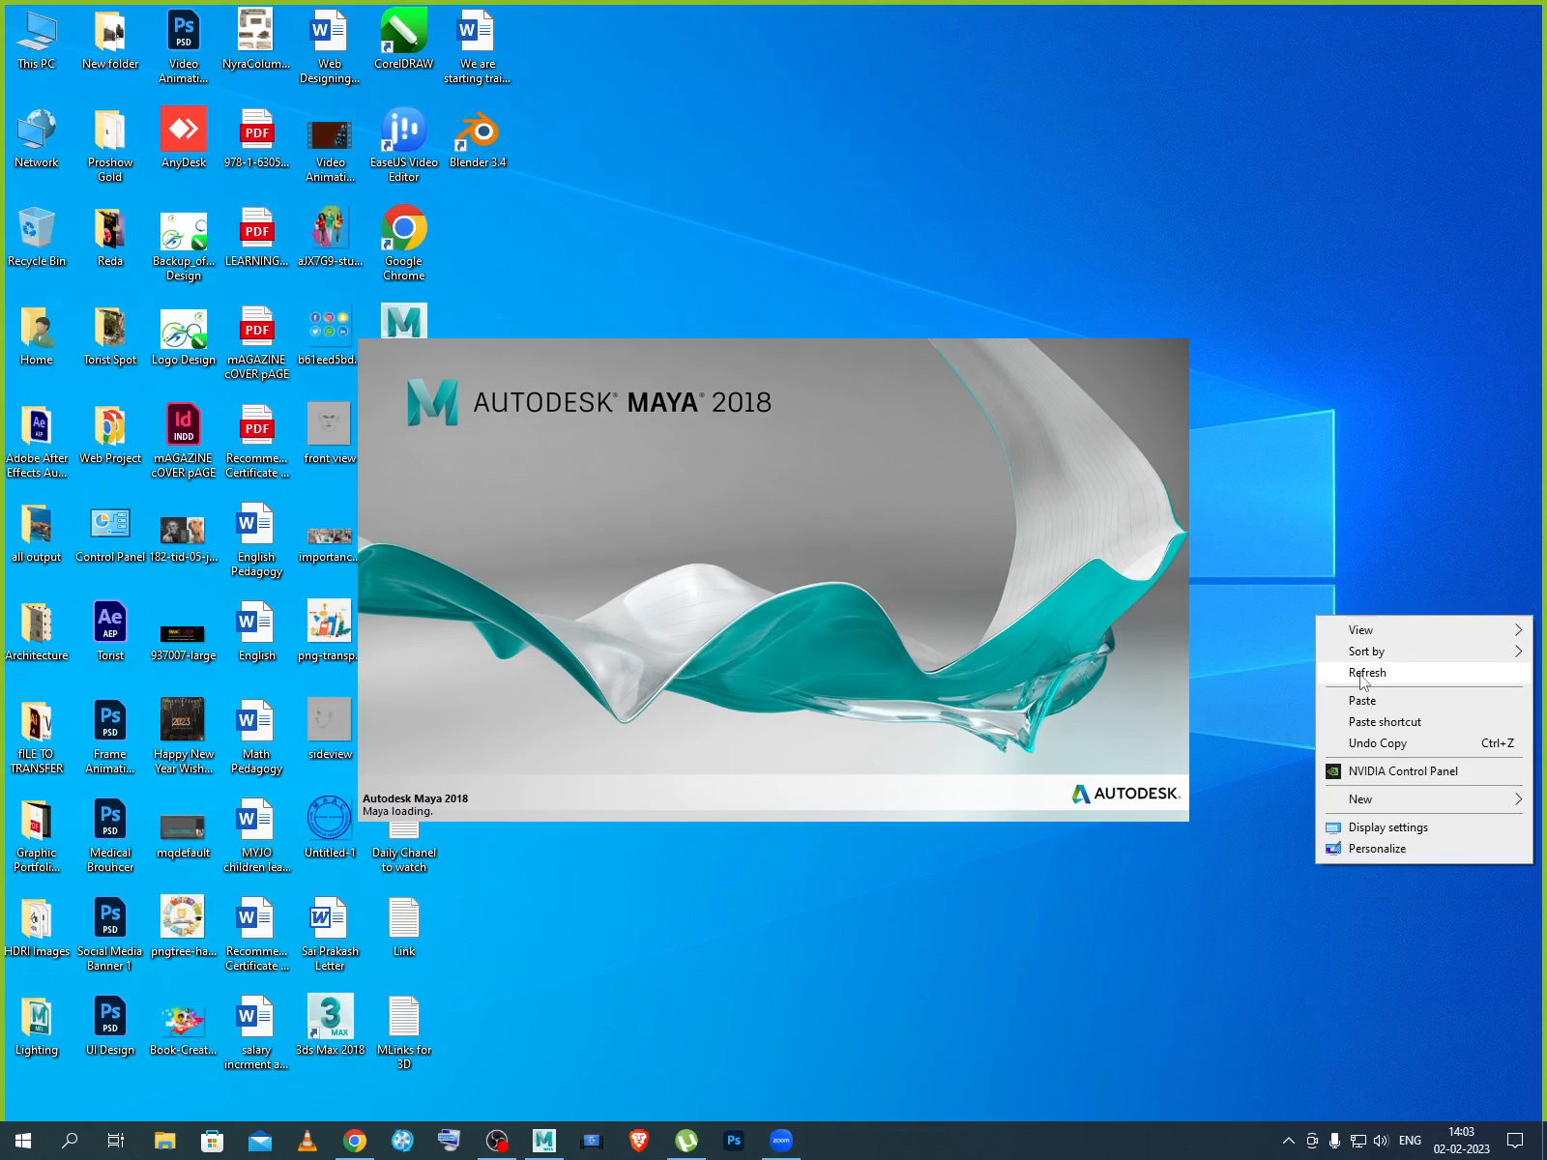
click(1359, 672)
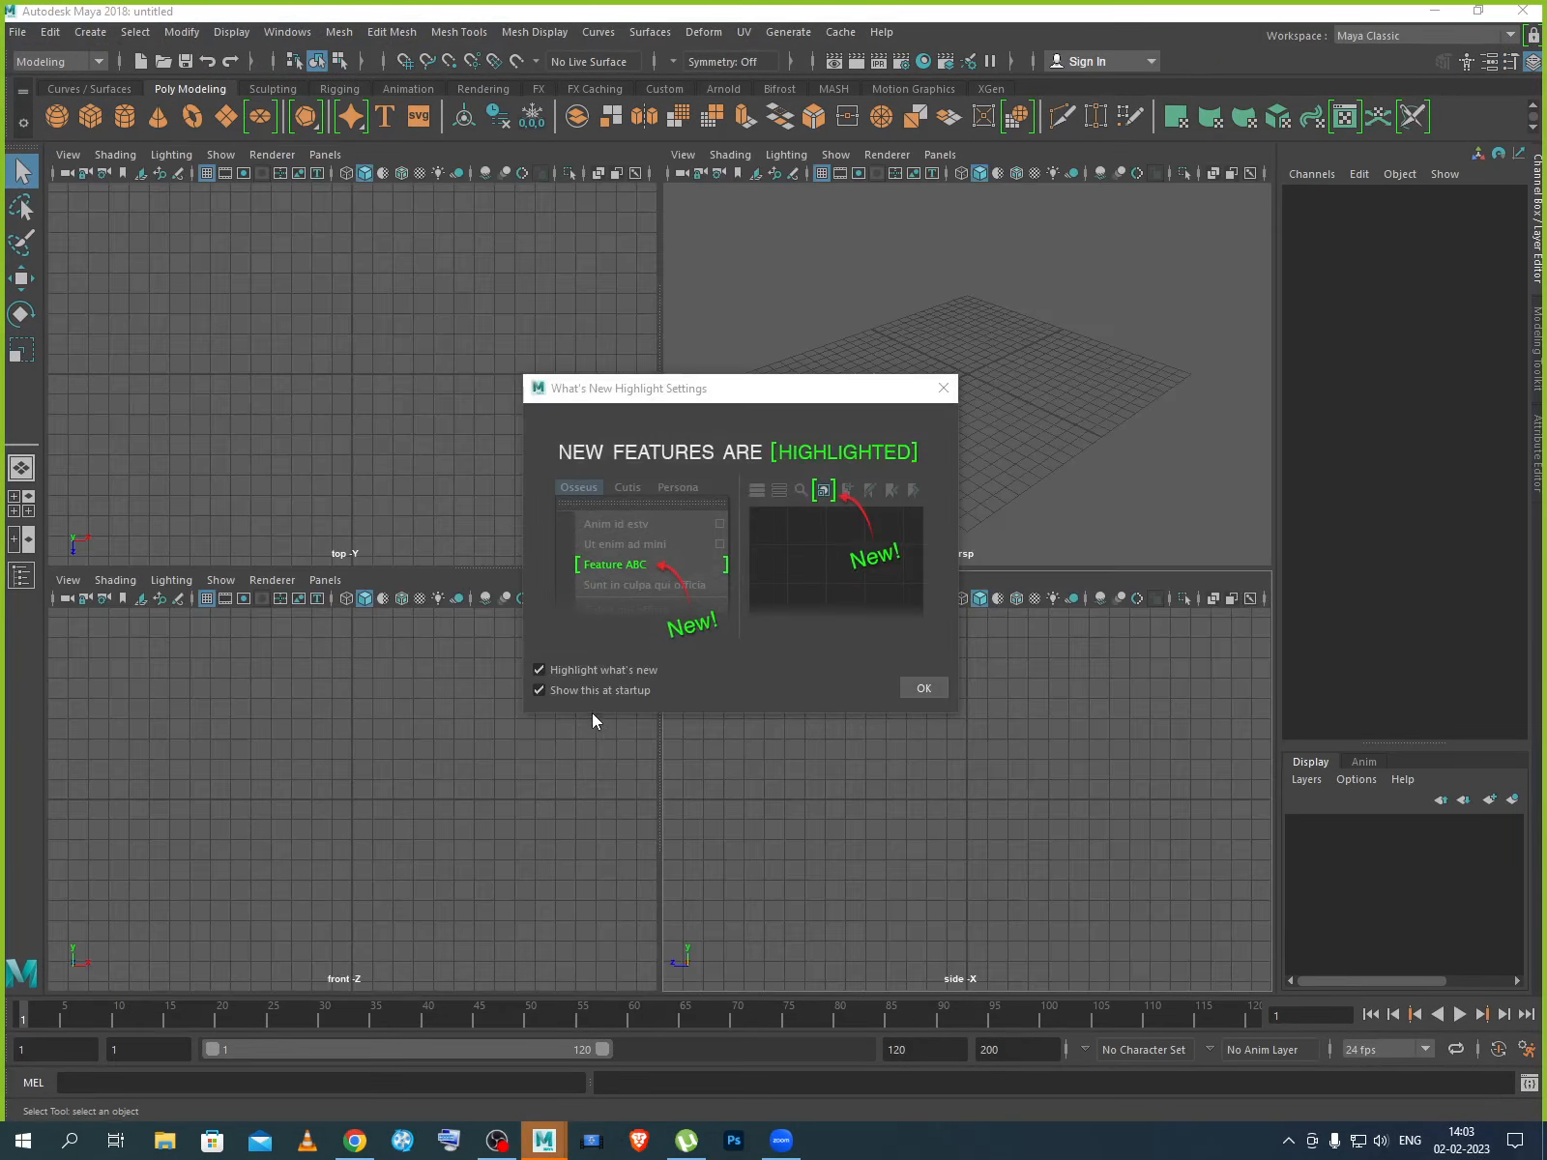
Dismiss the What's New Highlight Settings dialog and maximize the front view.
click(943, 391)
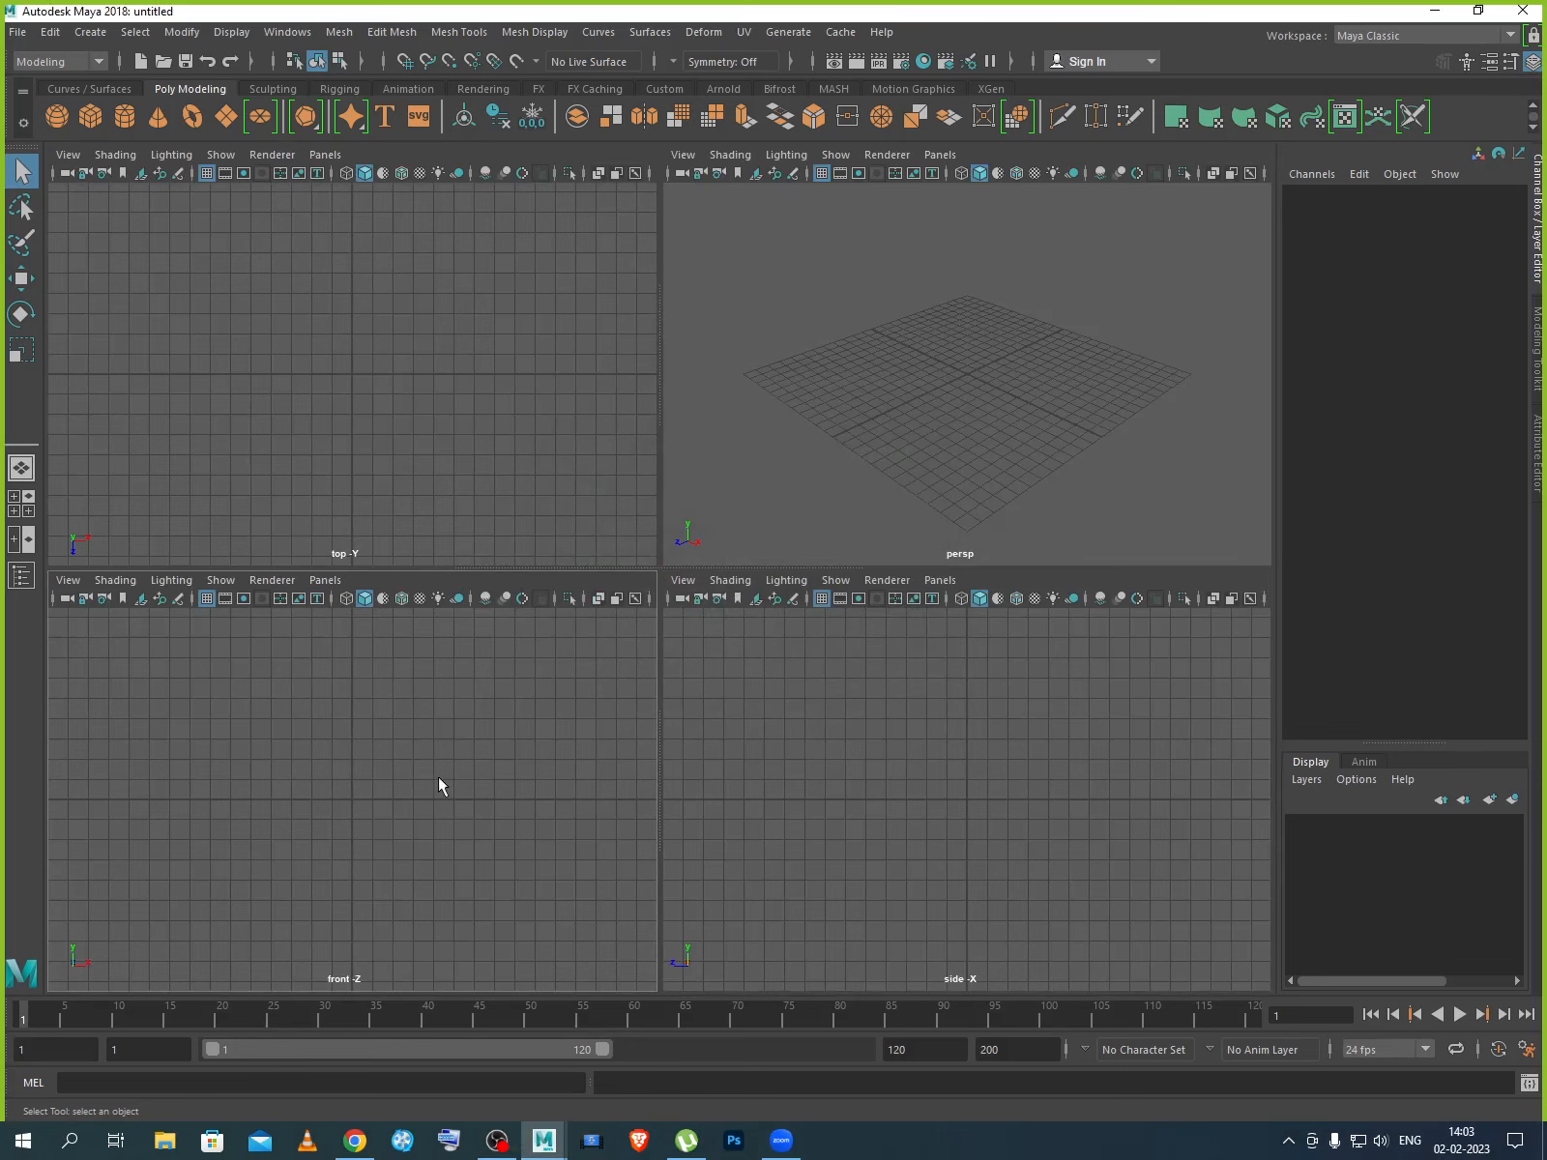
key(space)
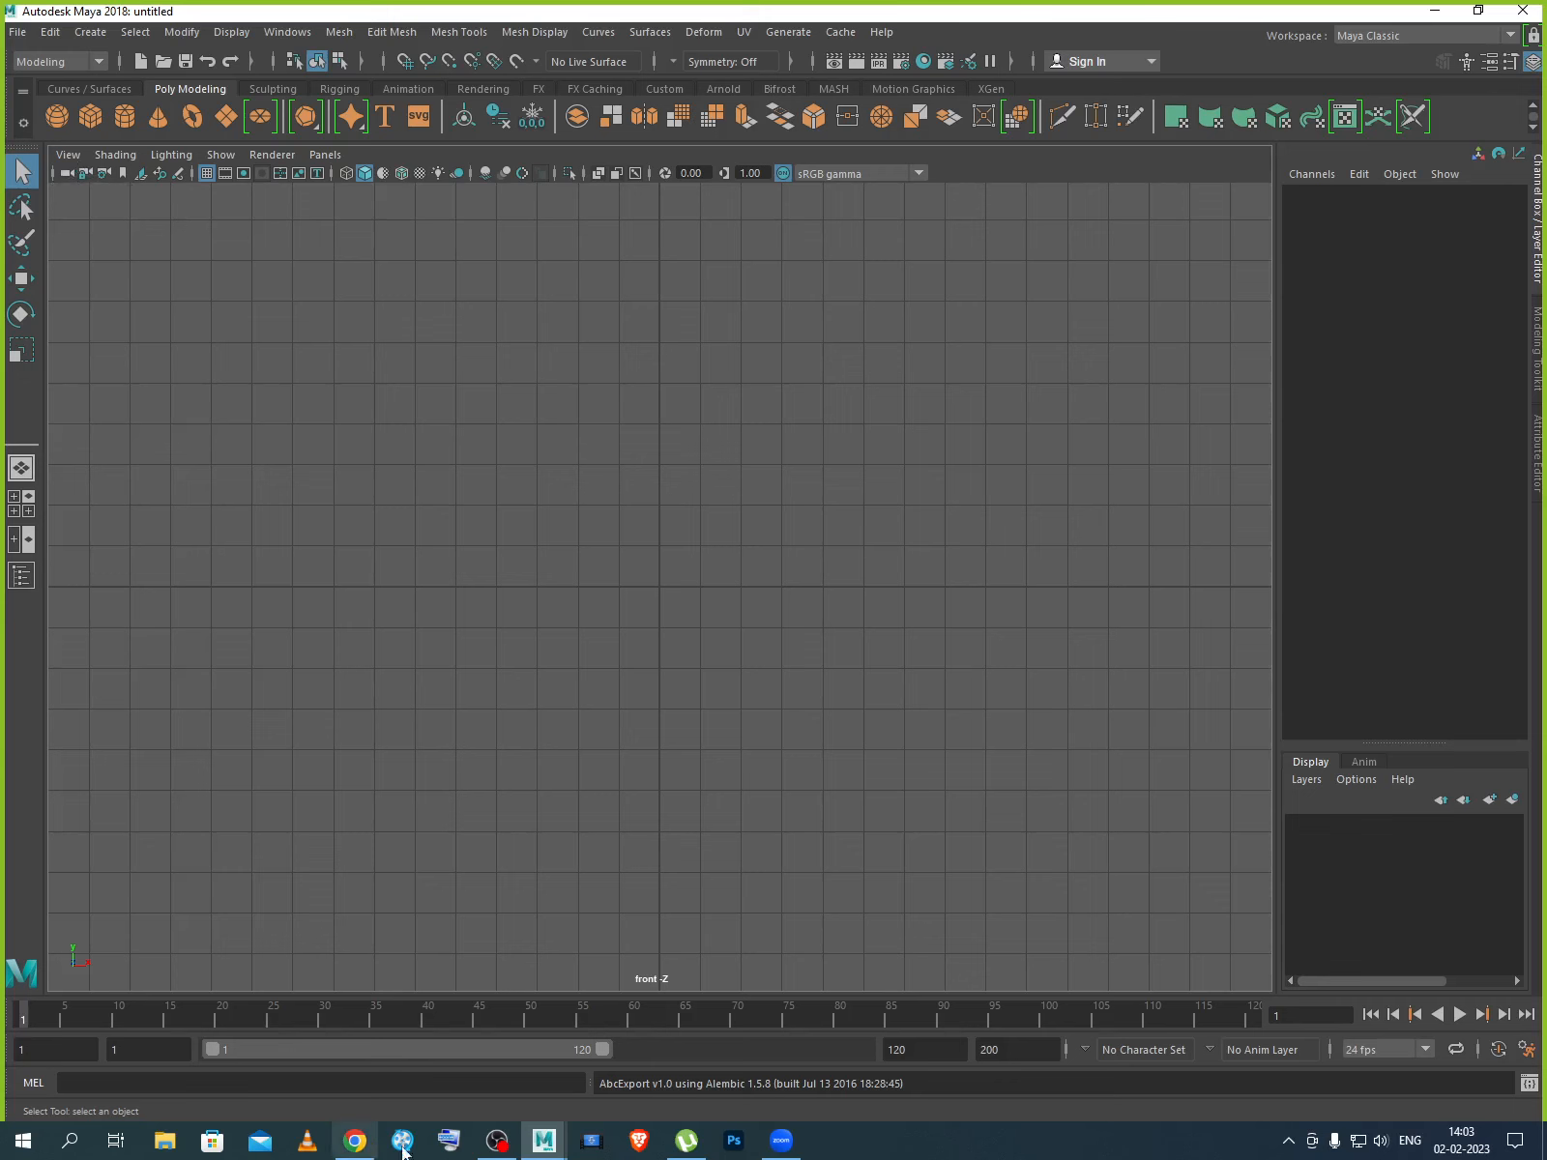
Switch to WhatsApp in Chrome, check the chat list for new messages, and return to Maya.
click(368, 1146)
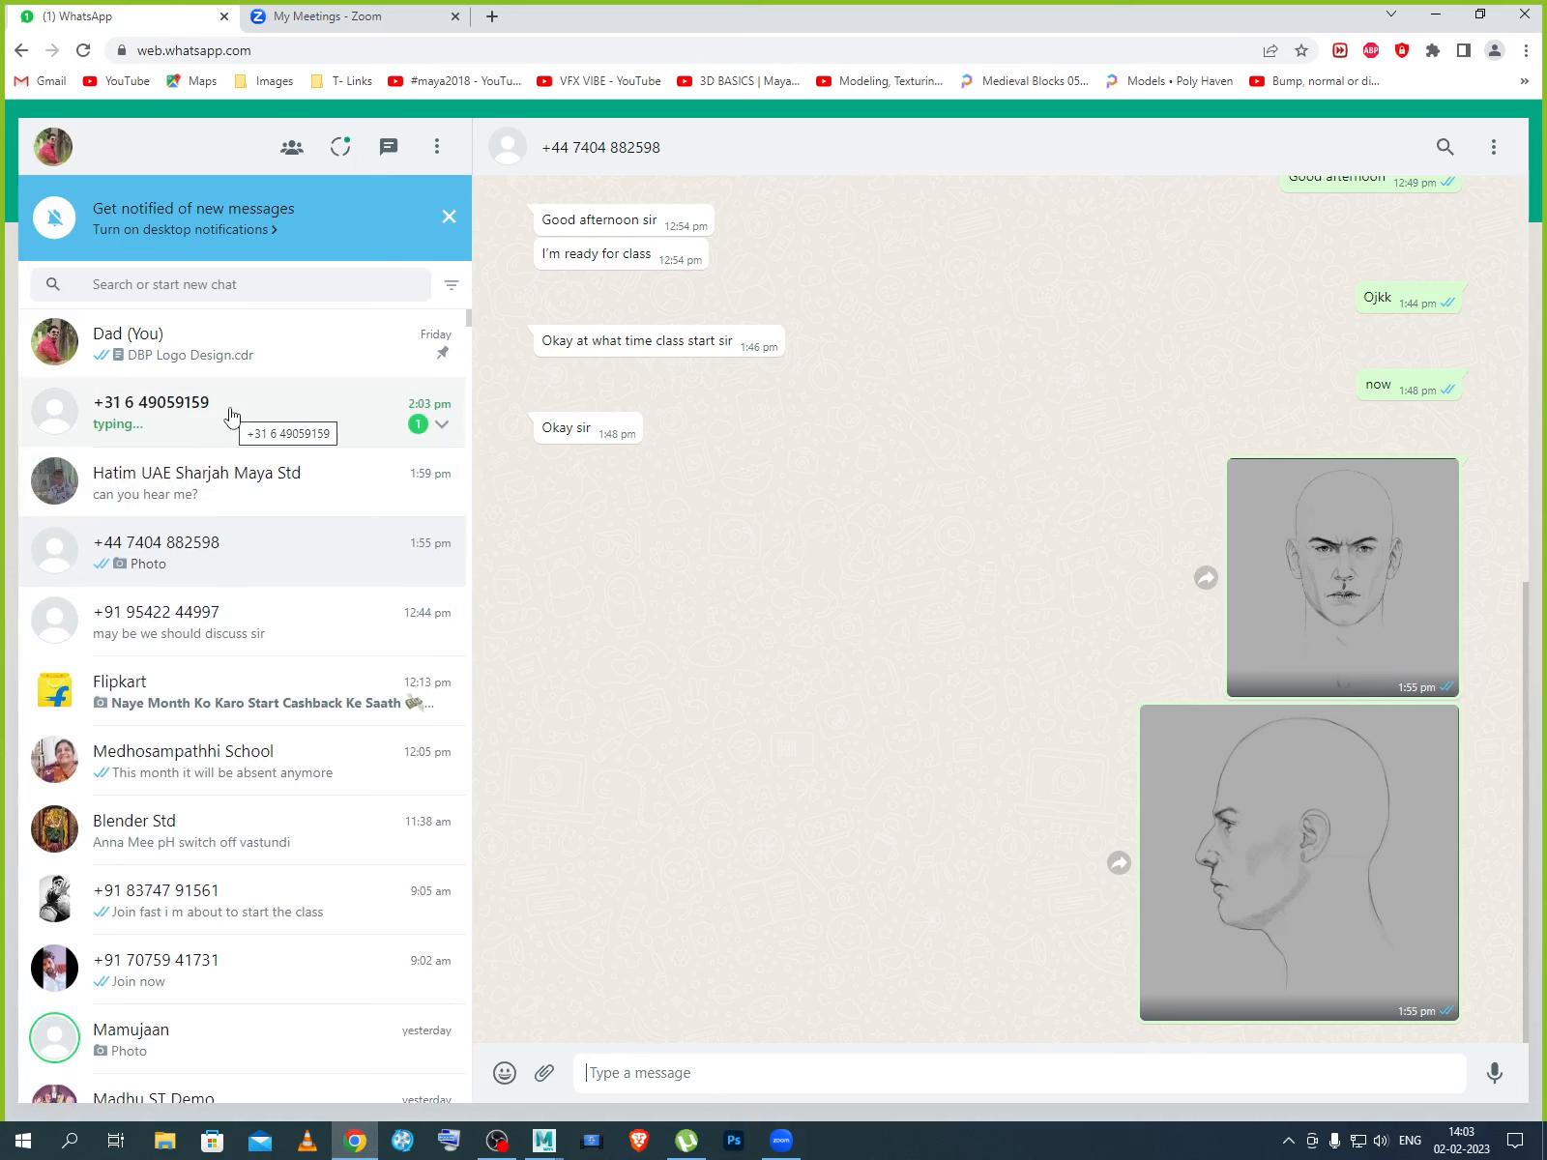
click(1435, 14)
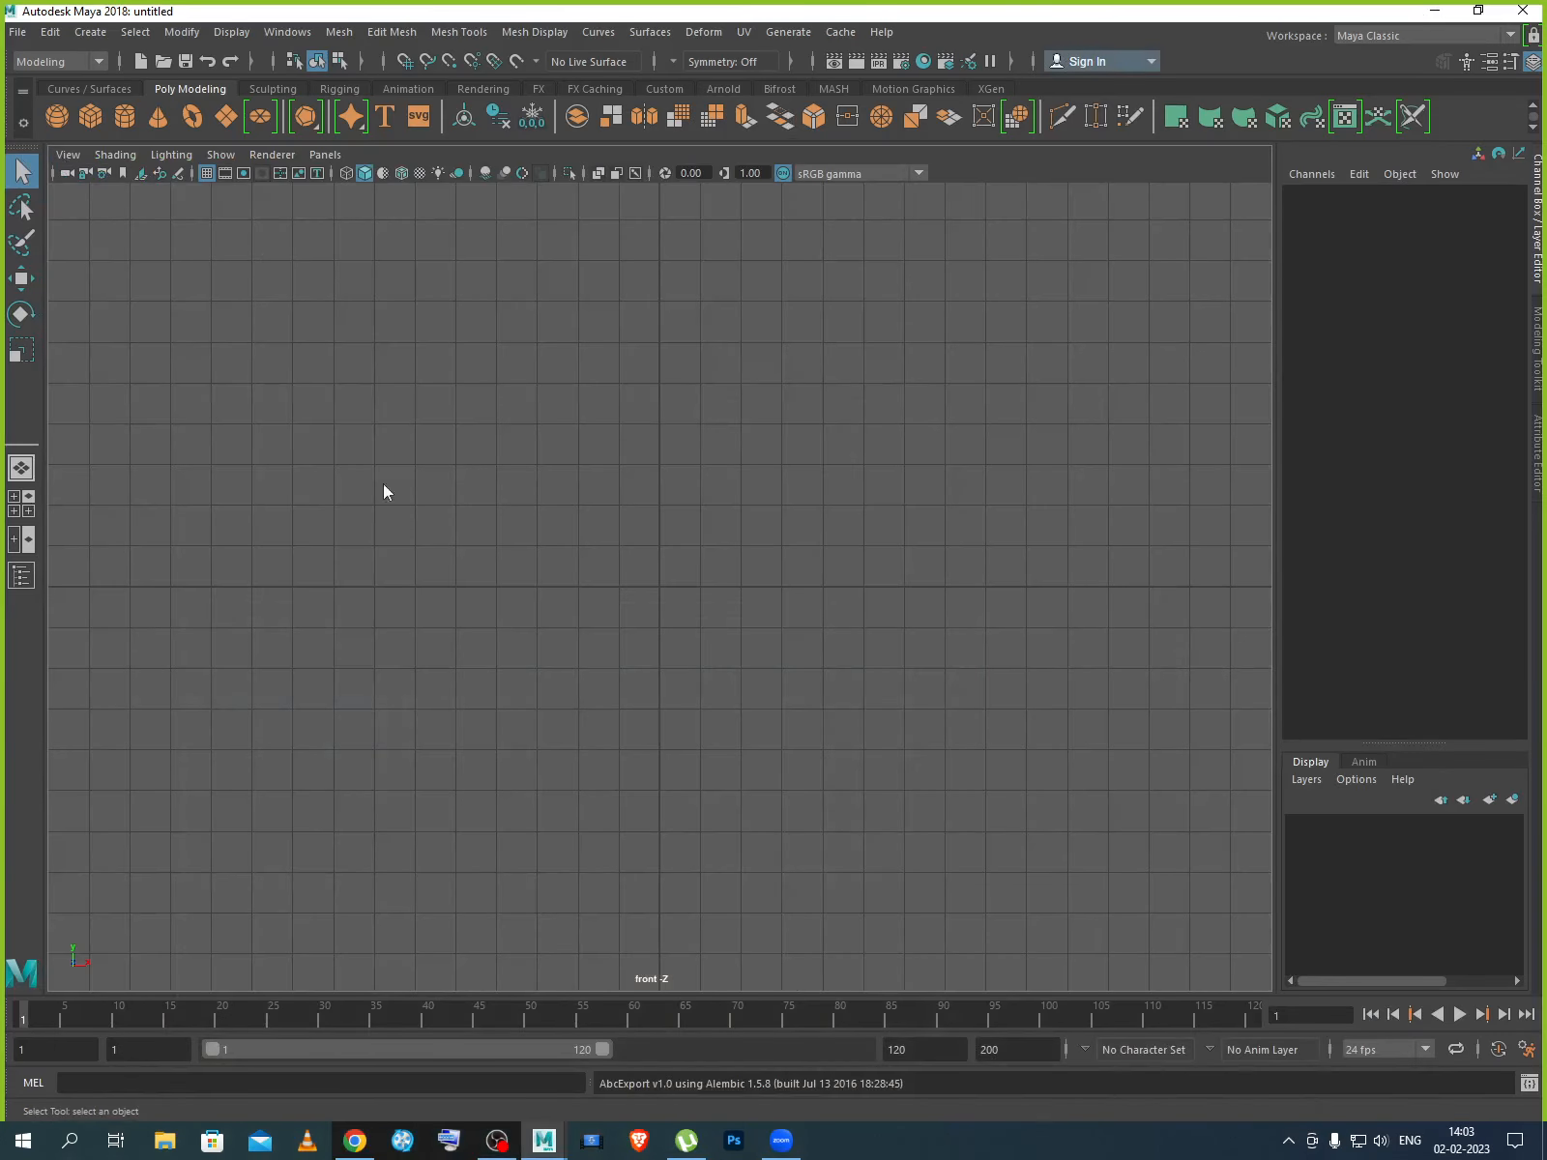
Import front view.png from the project's sourceimages folder as an image plane in the front view.
click(67, 156)
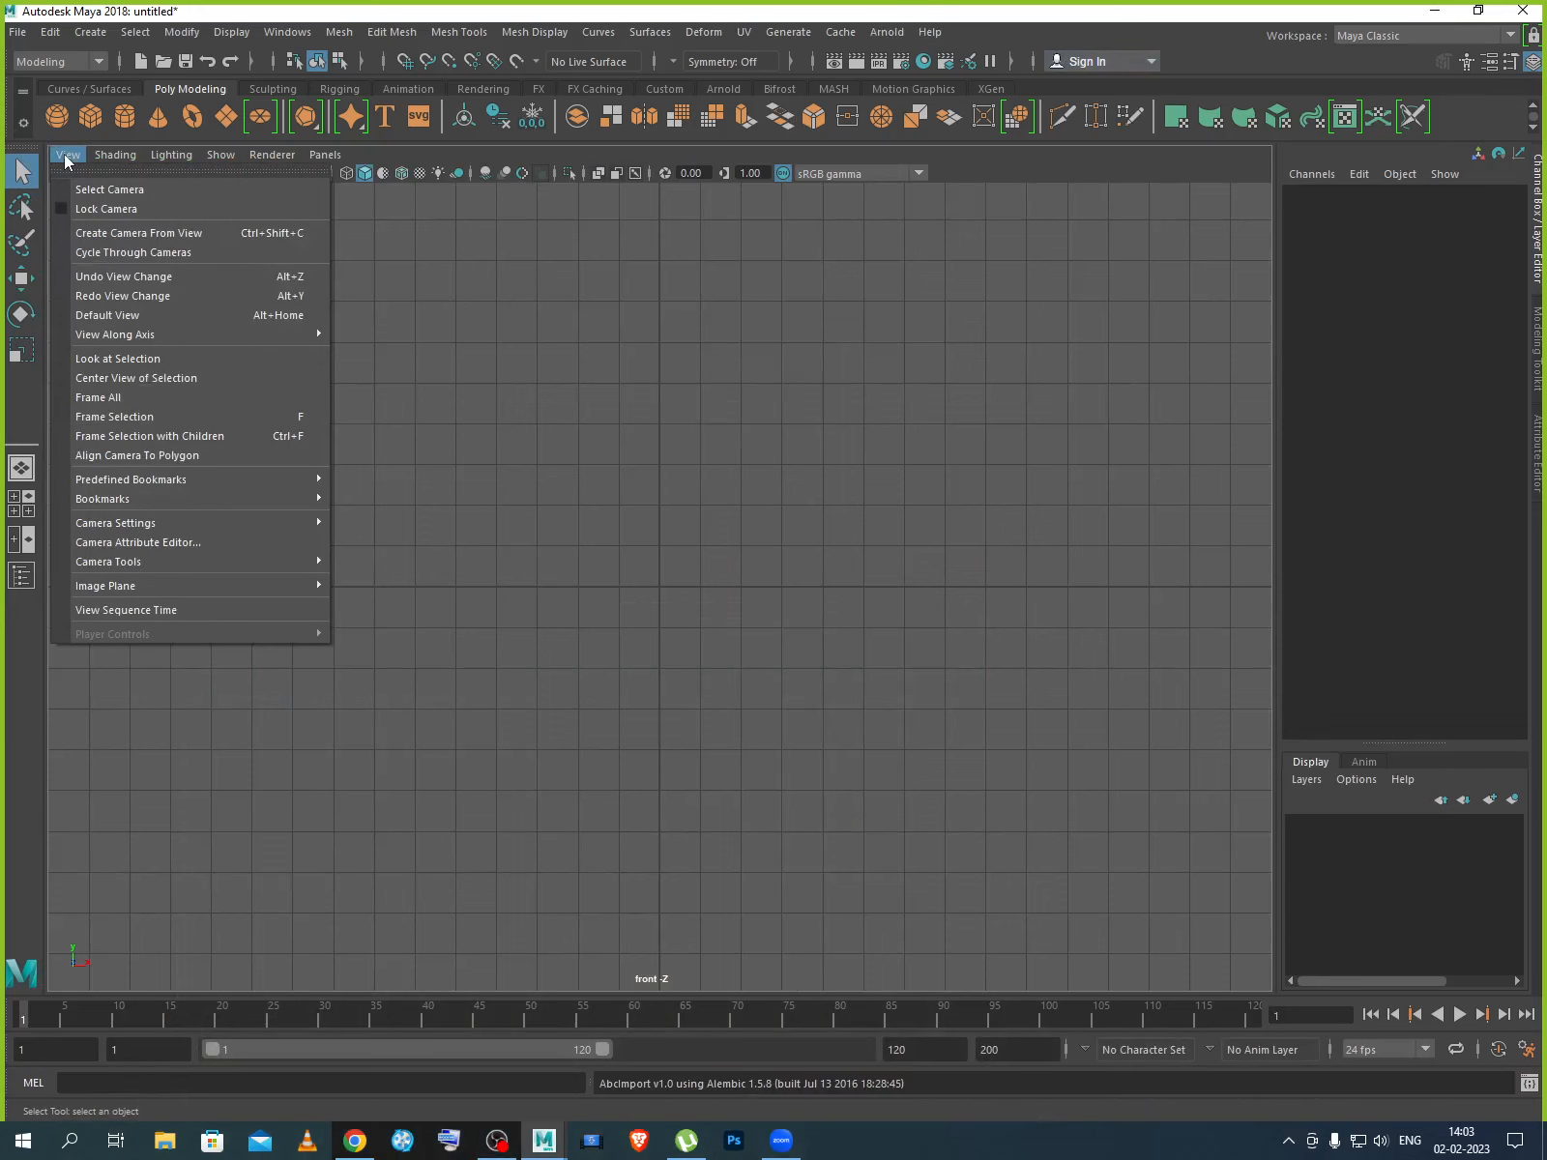
mouse_move(161, 590)
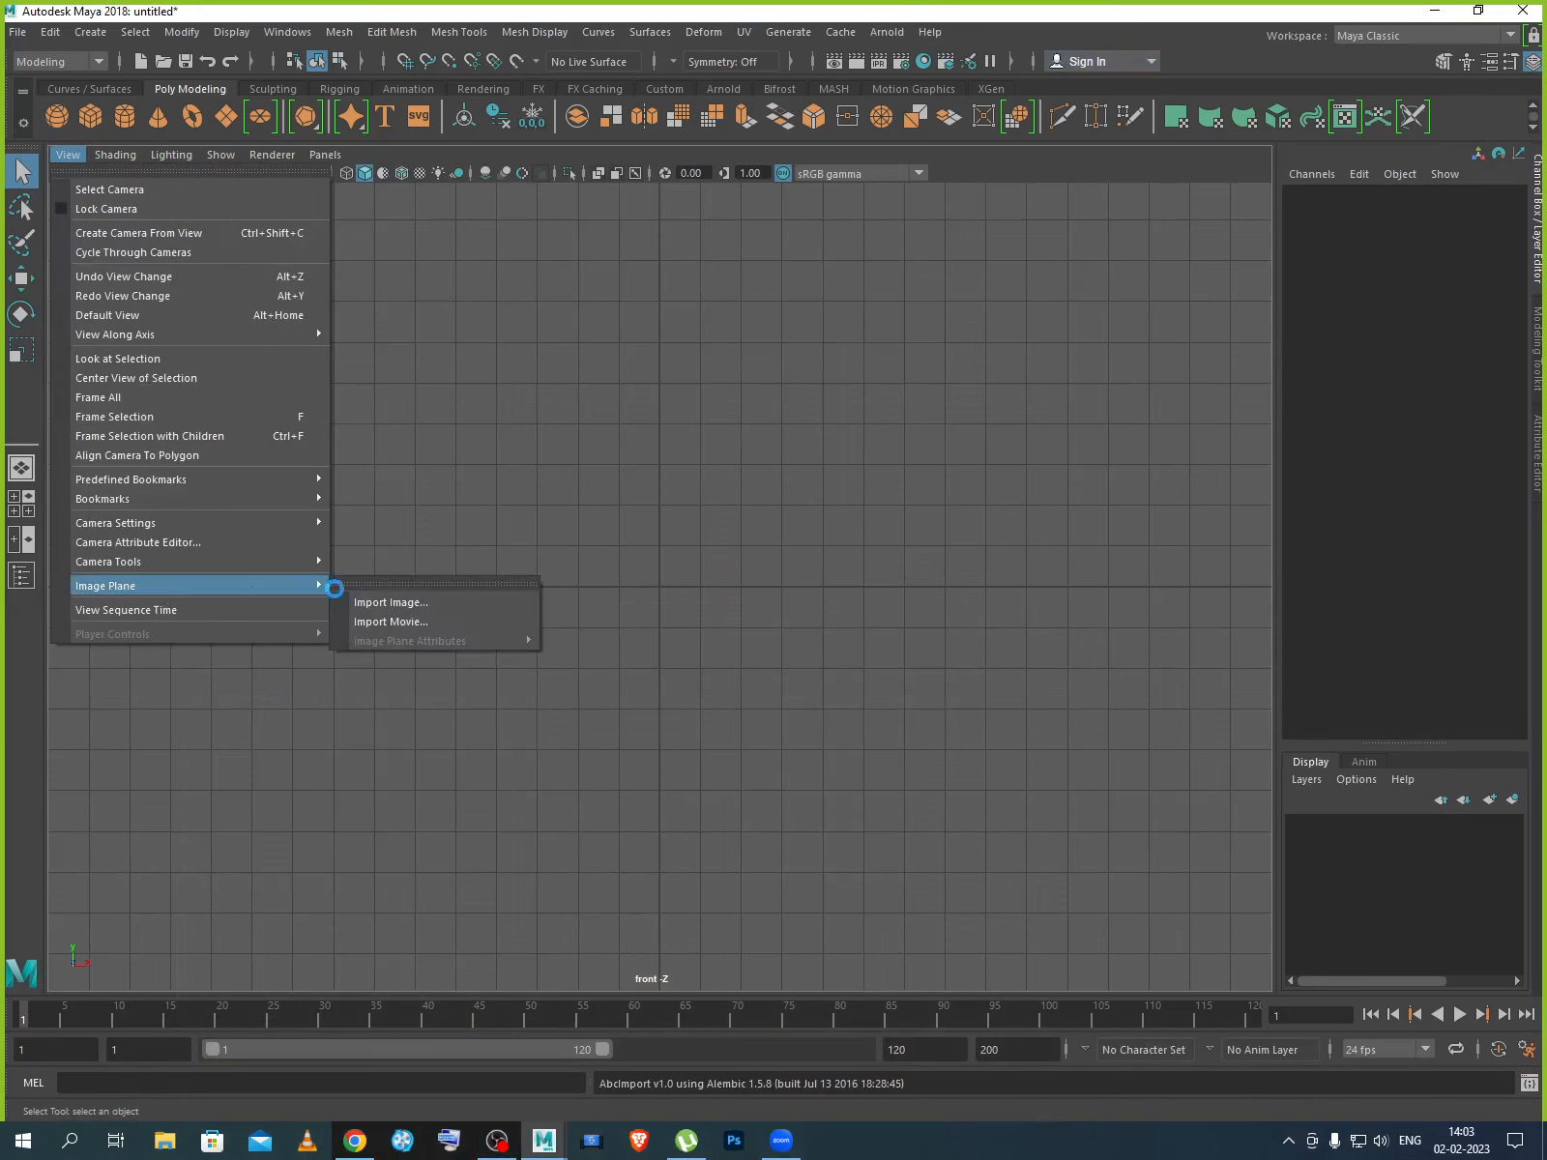
click(401, 599)
click(409, 313)
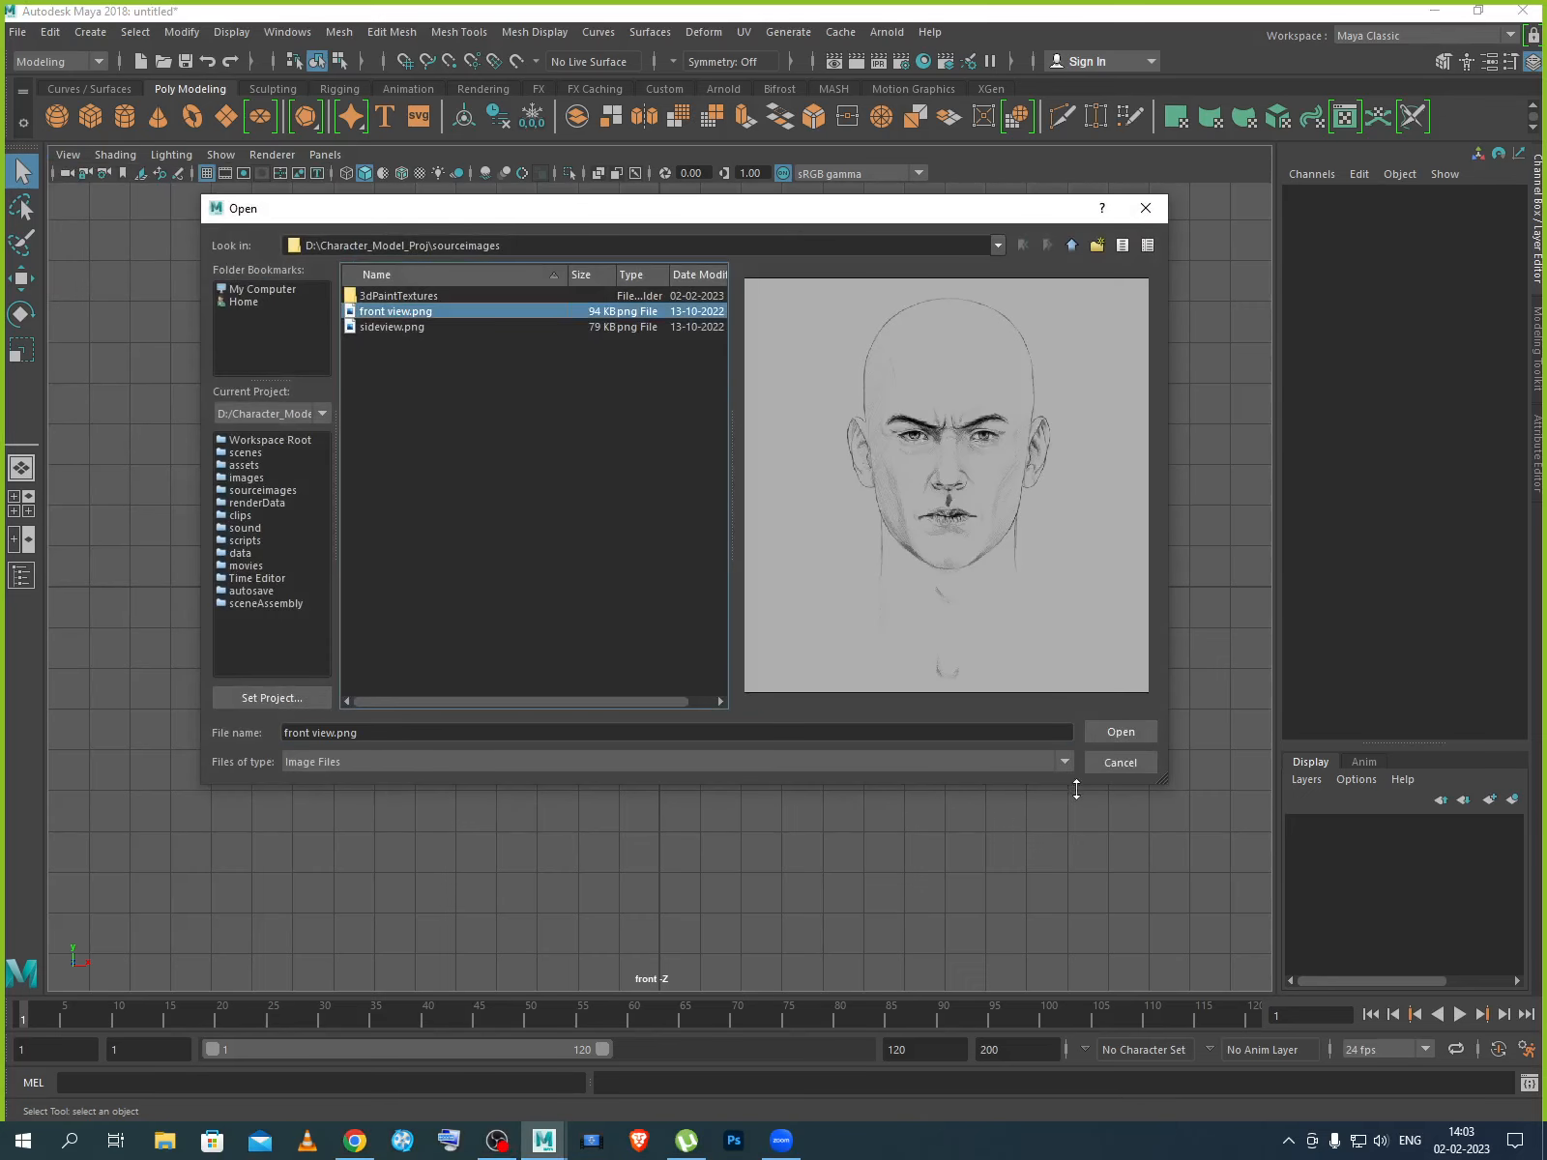
click(1117, 728)
Maximize the side view and import sideview.png from the sourceimages folder as its image plane.
key(space)
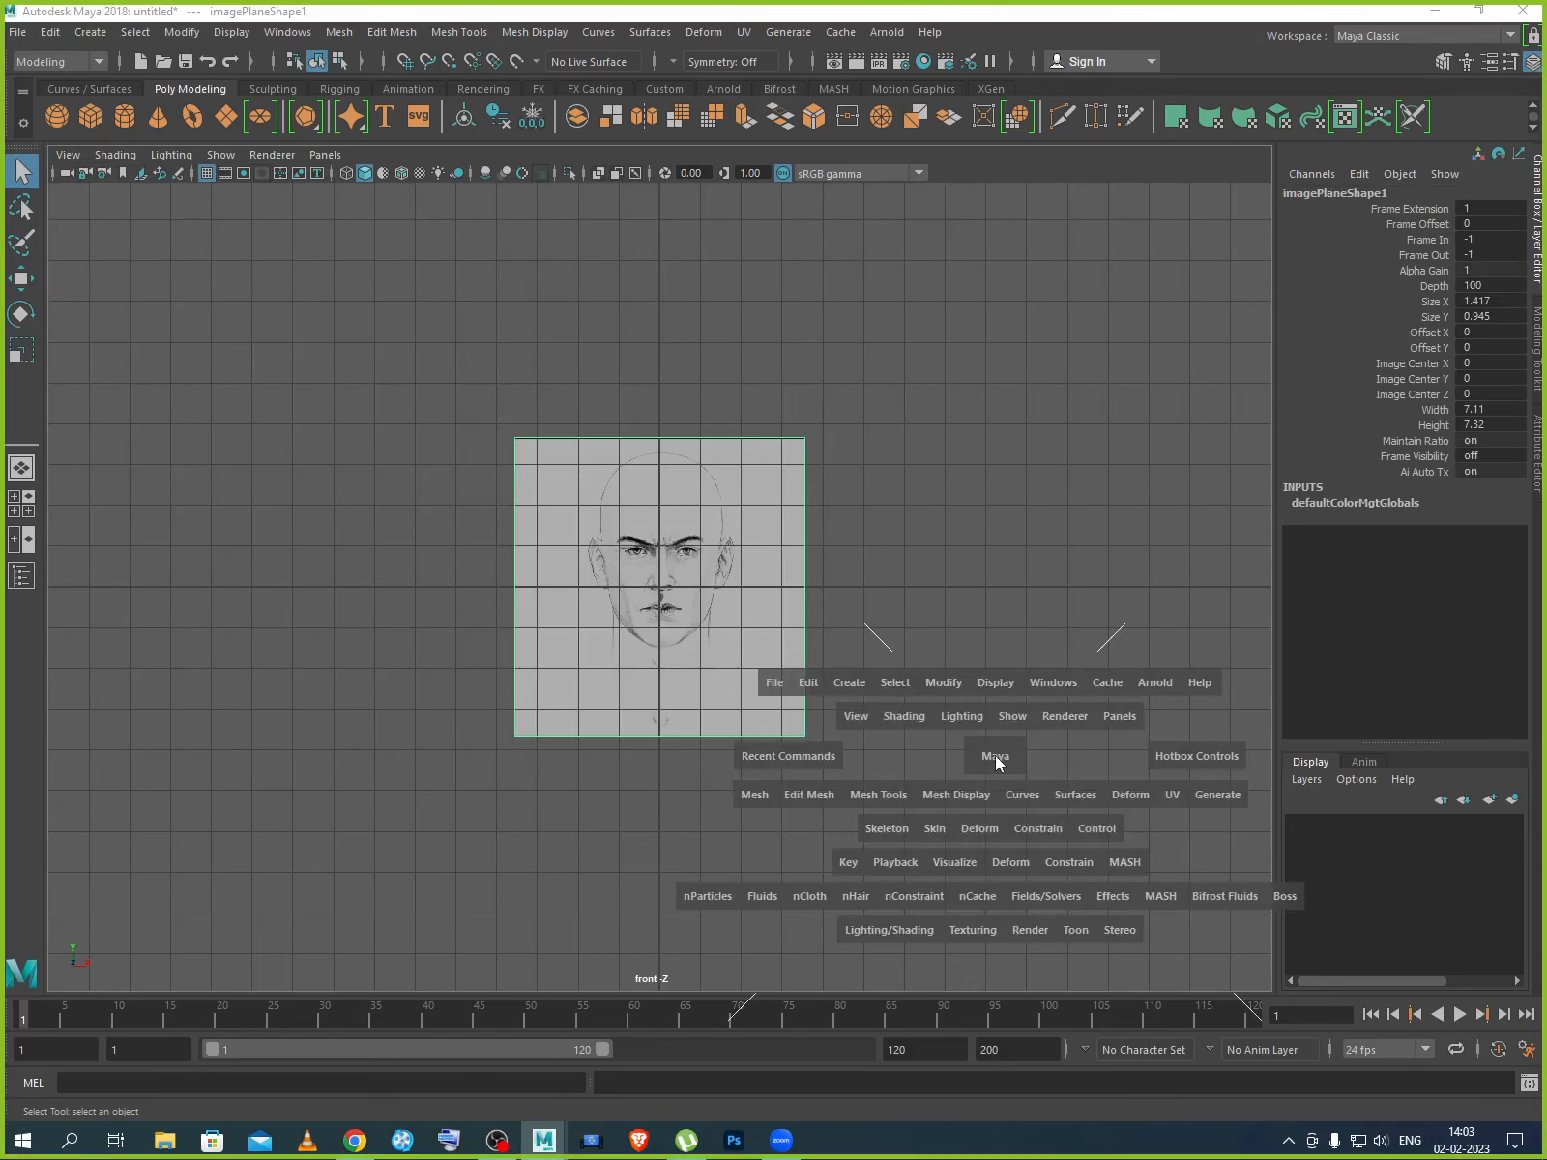
key(space)
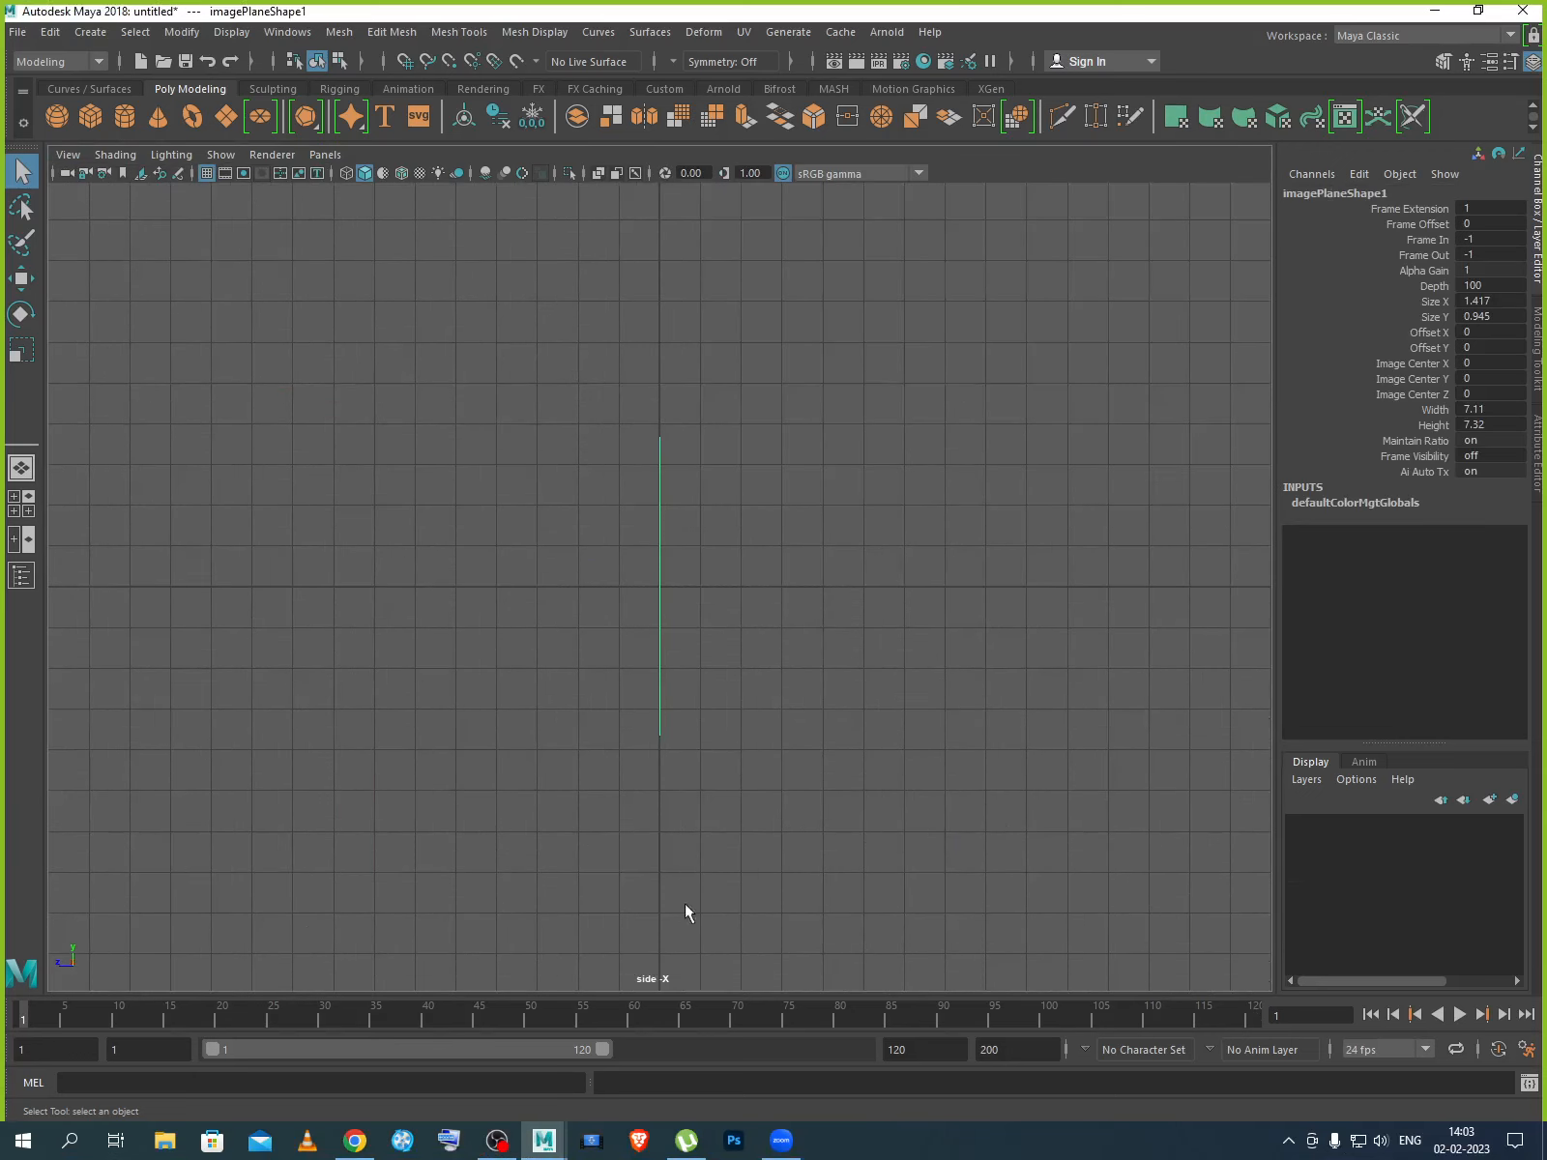
click(68, 154)
mouse_move(144, 588)
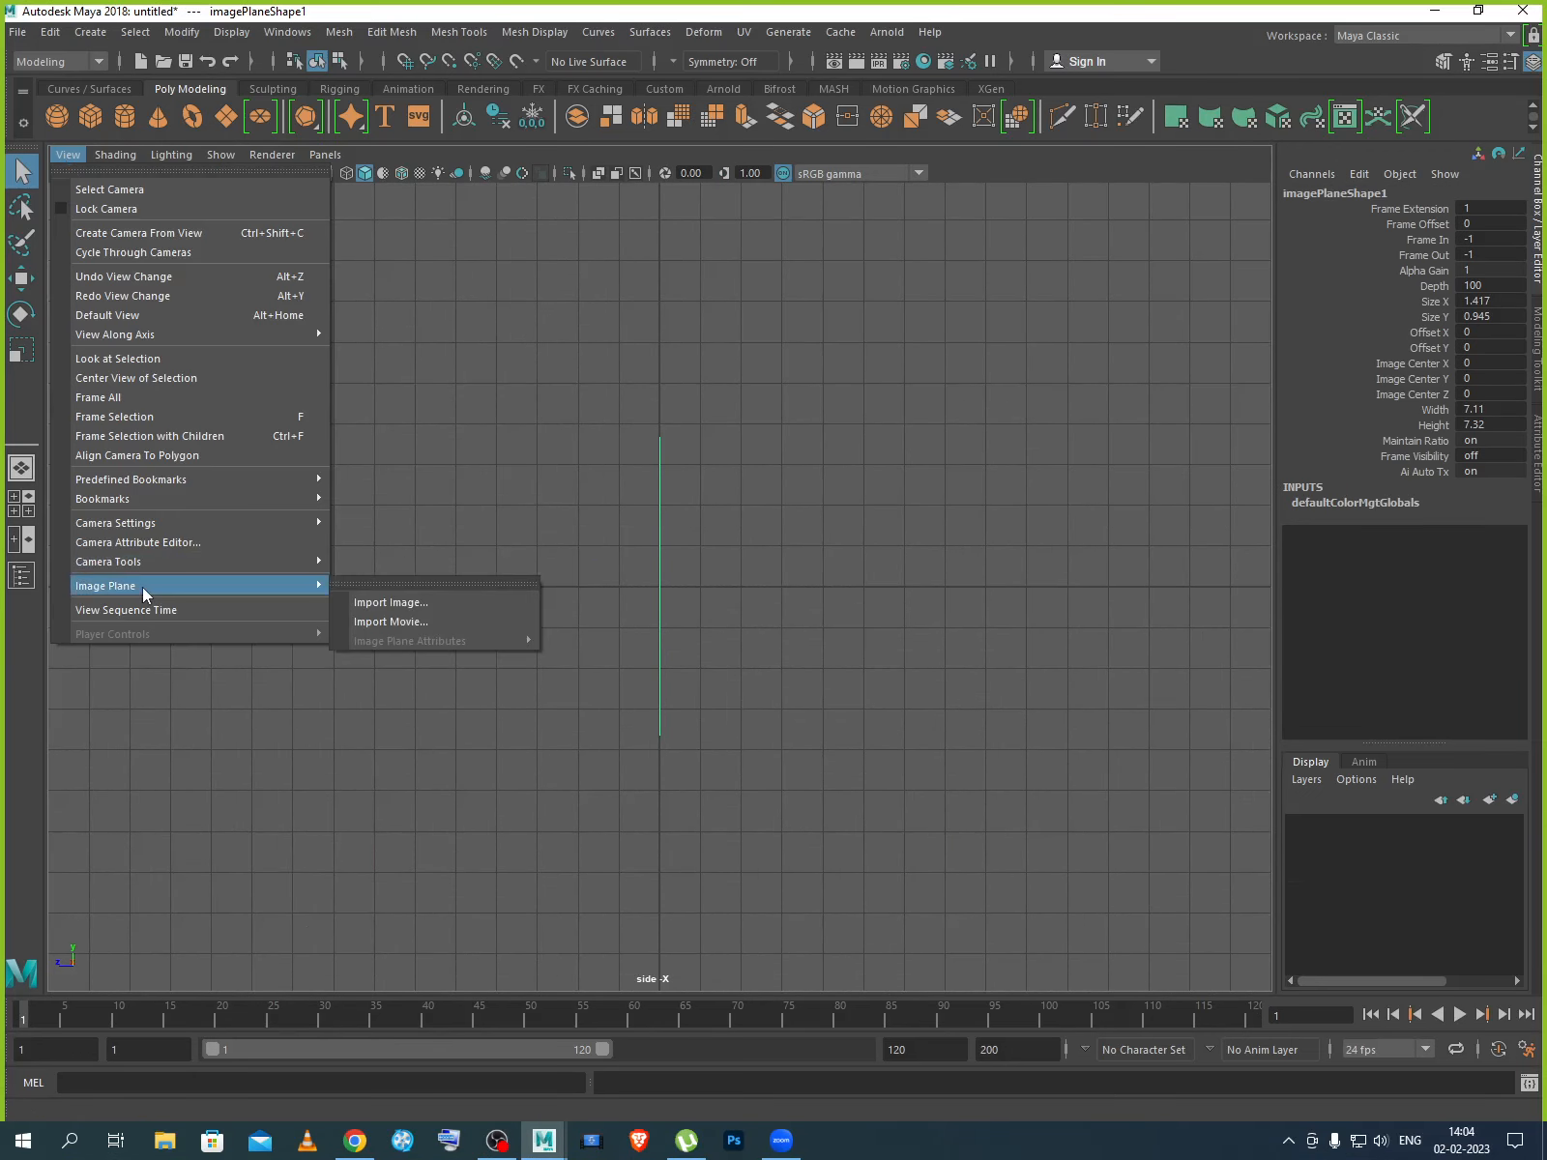
click(366, 602)
click(410, 328)
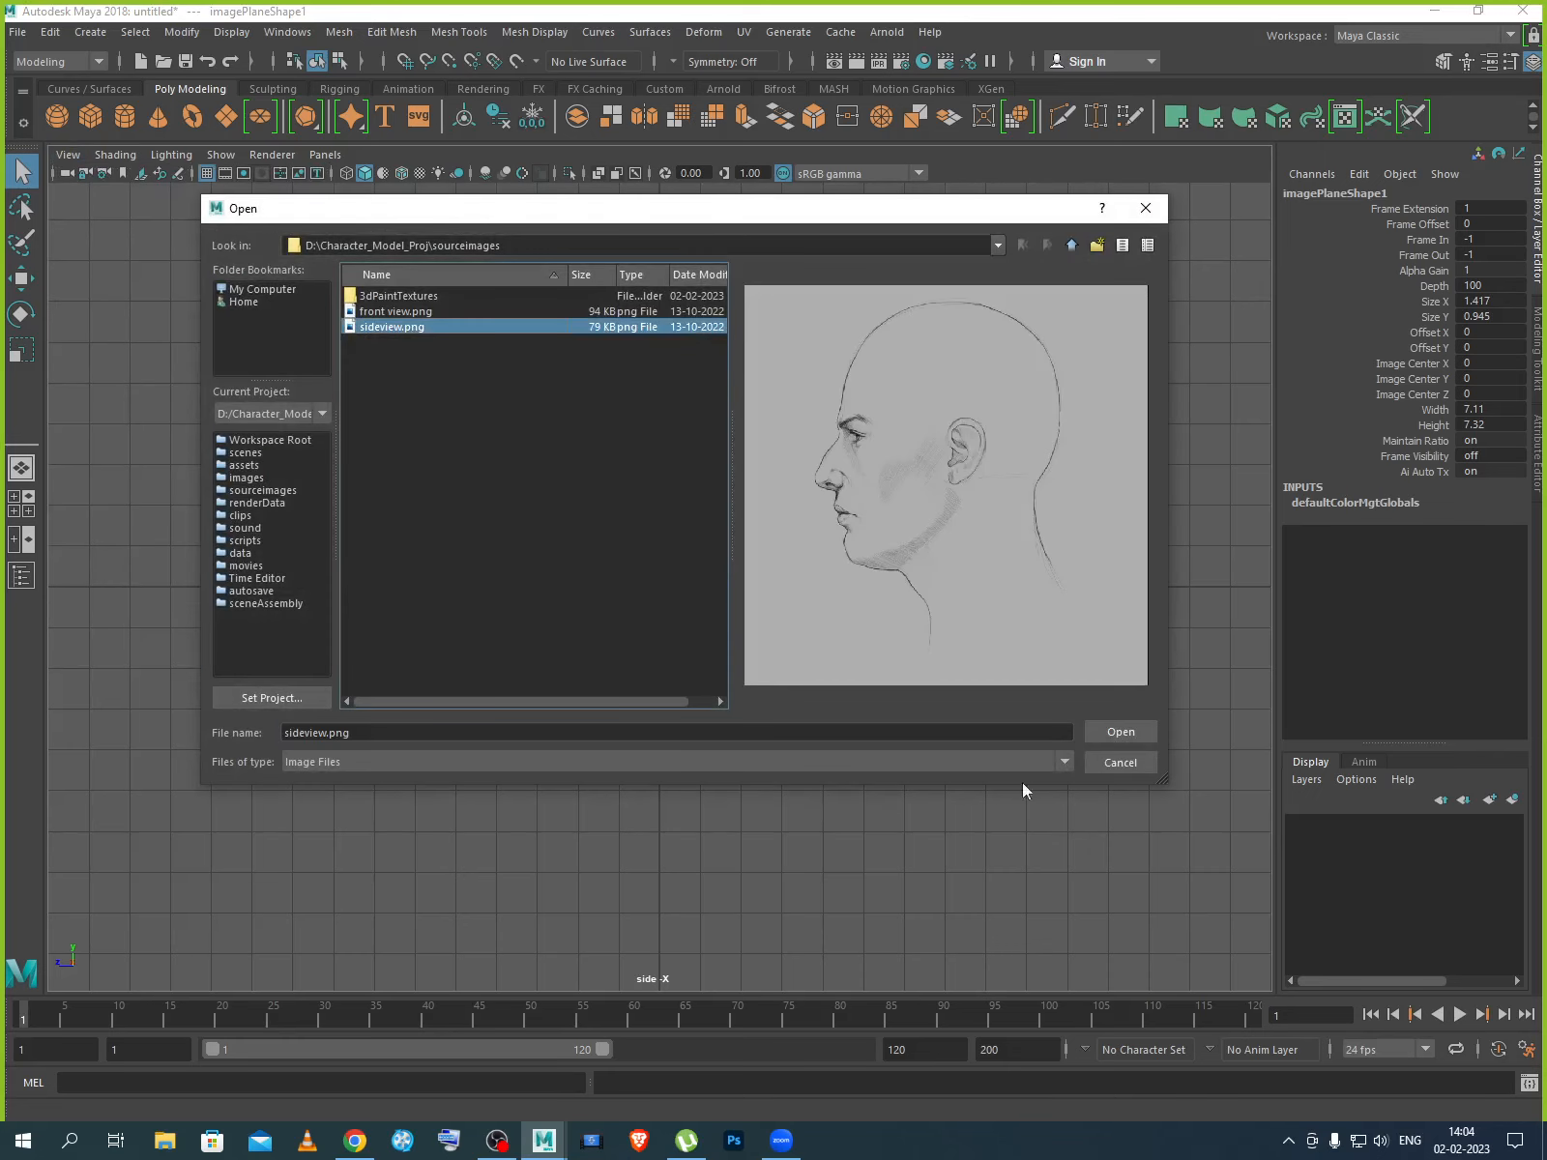
click(1109, 732)
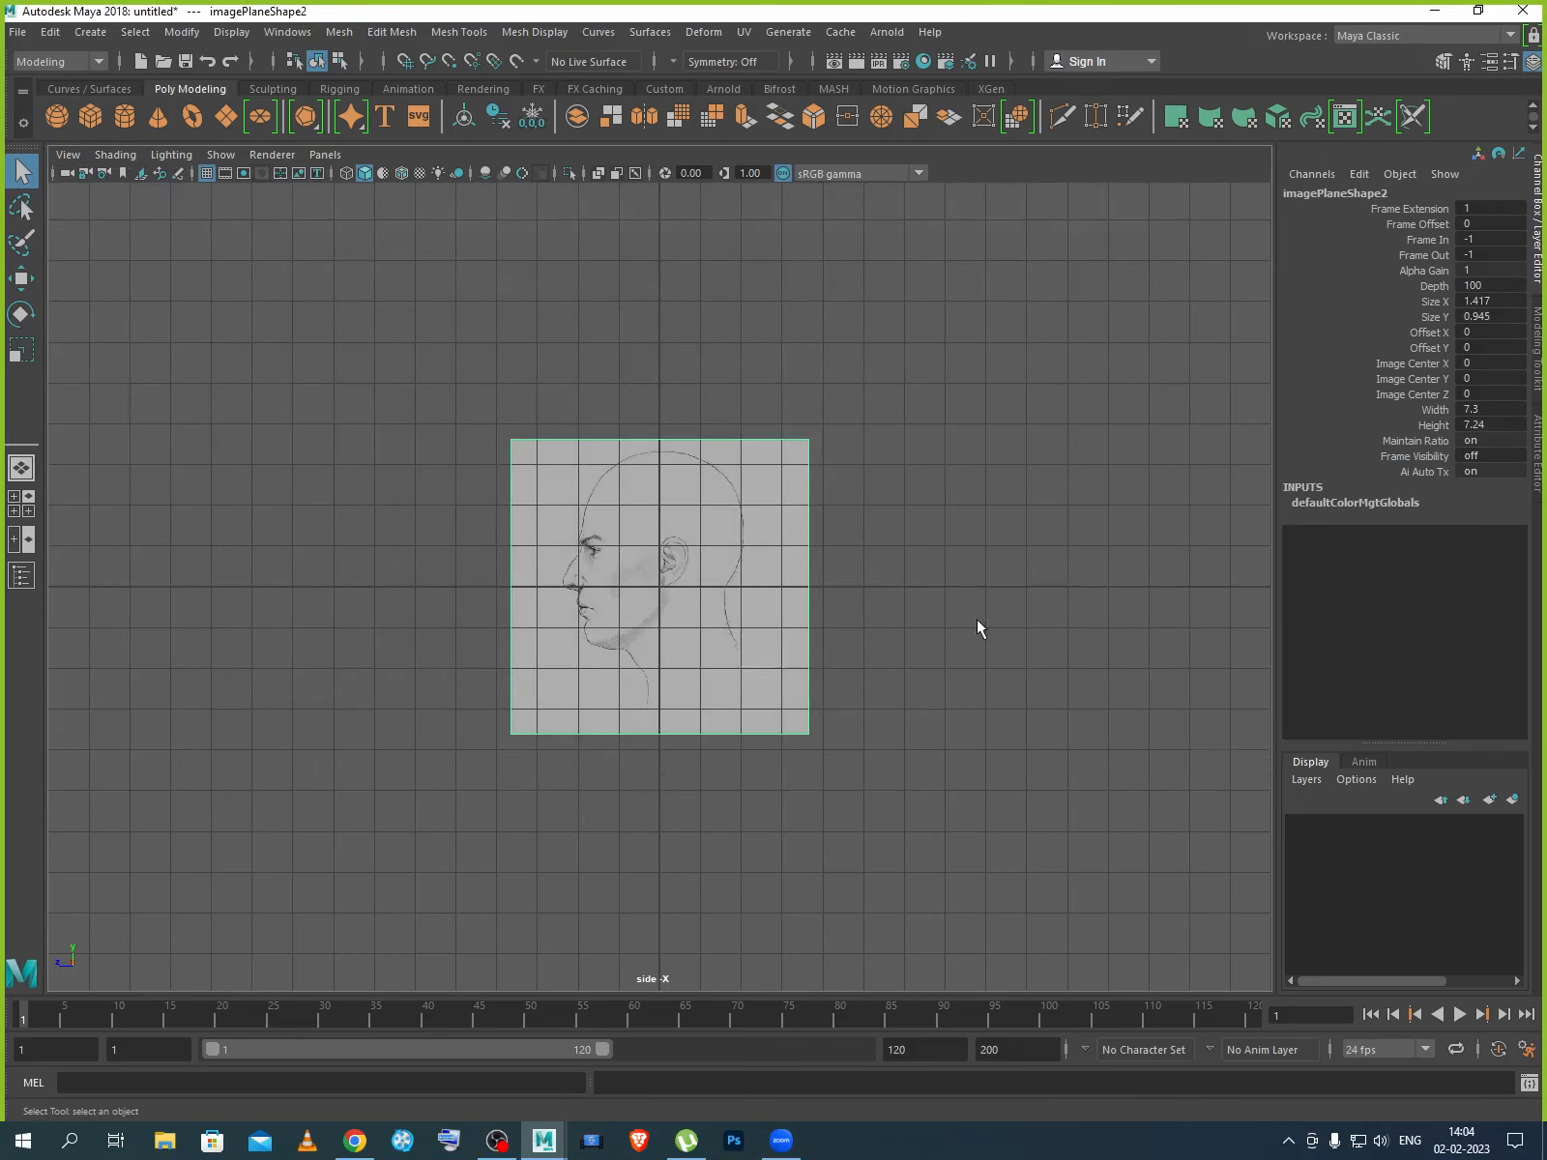
Maximize the perspective view and examine closely how the front and side image planes cross.
key(space)
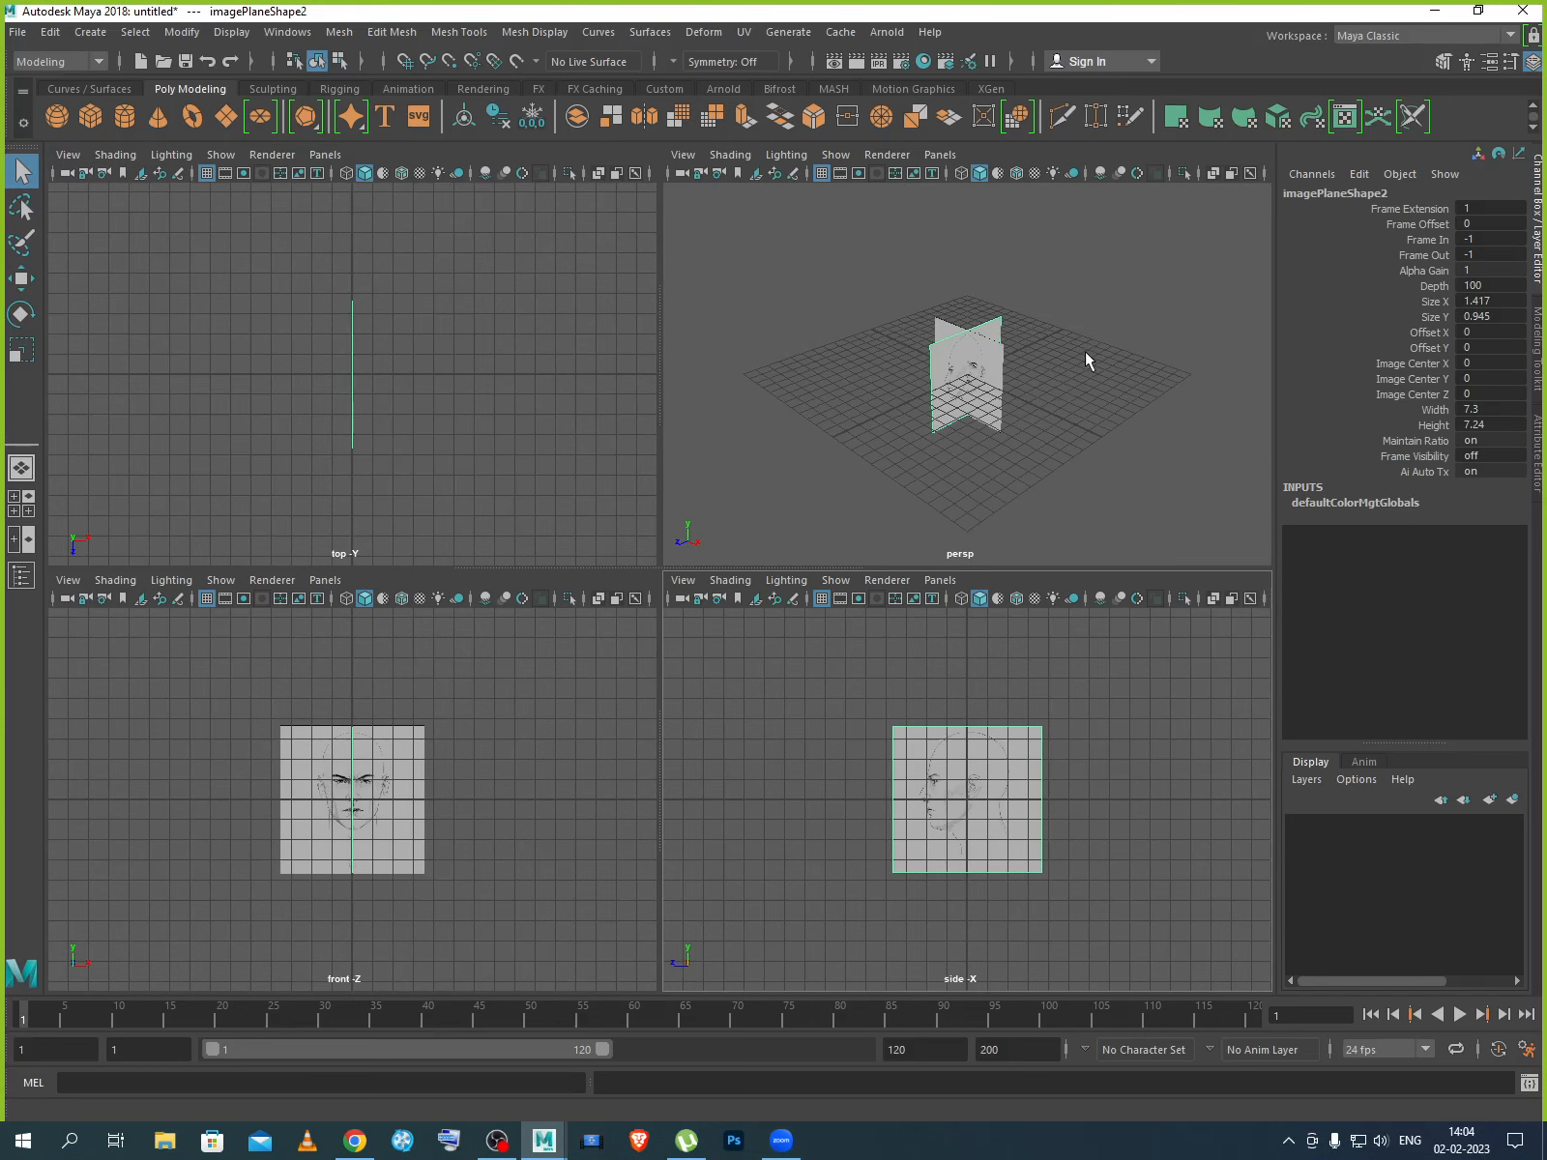
key(space)
scroll(643, 633, up, 3)
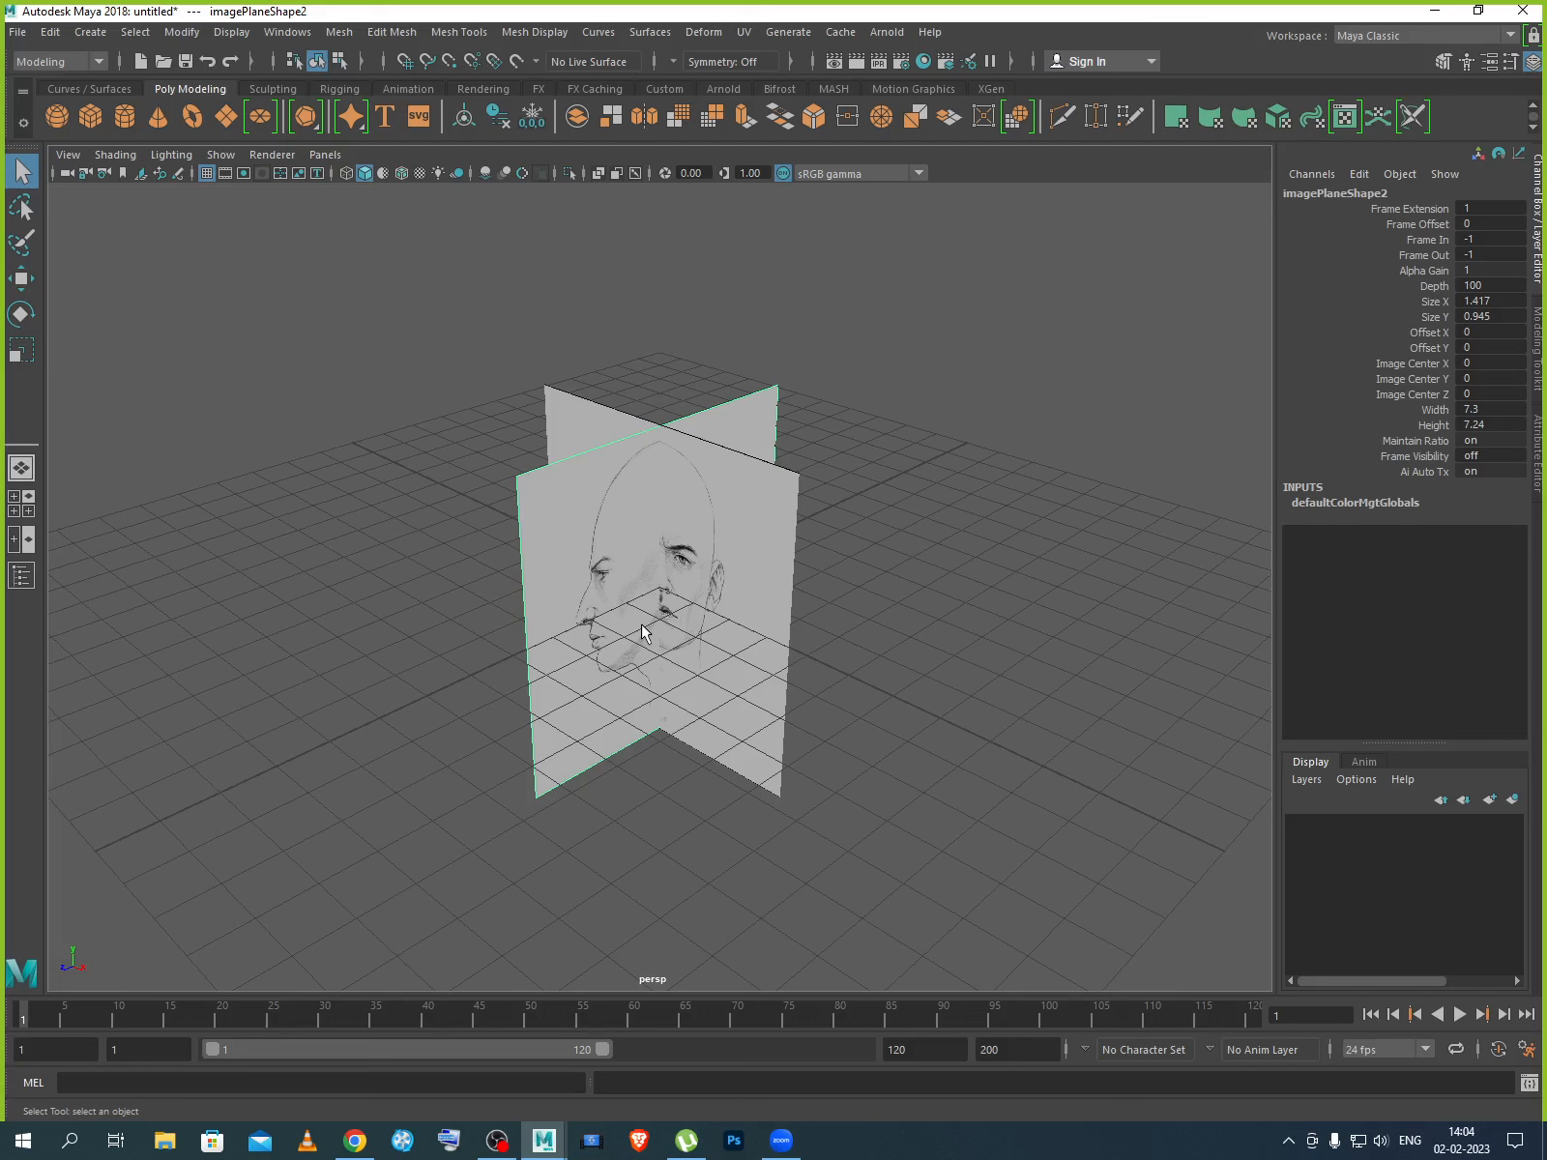
mouse_move(821, 588)
alt+mouse_down()
mouse_move(818, 539)
mouse_move(818, 564)
alt+mouse_up()
scroll(753, 614, up, 10)
alt+middle_drag(706, 669, 717, 583)
Move the front image plane forward to about 1.642 in Z and slightly up to about 0.057 in Y.
click(784, 653)
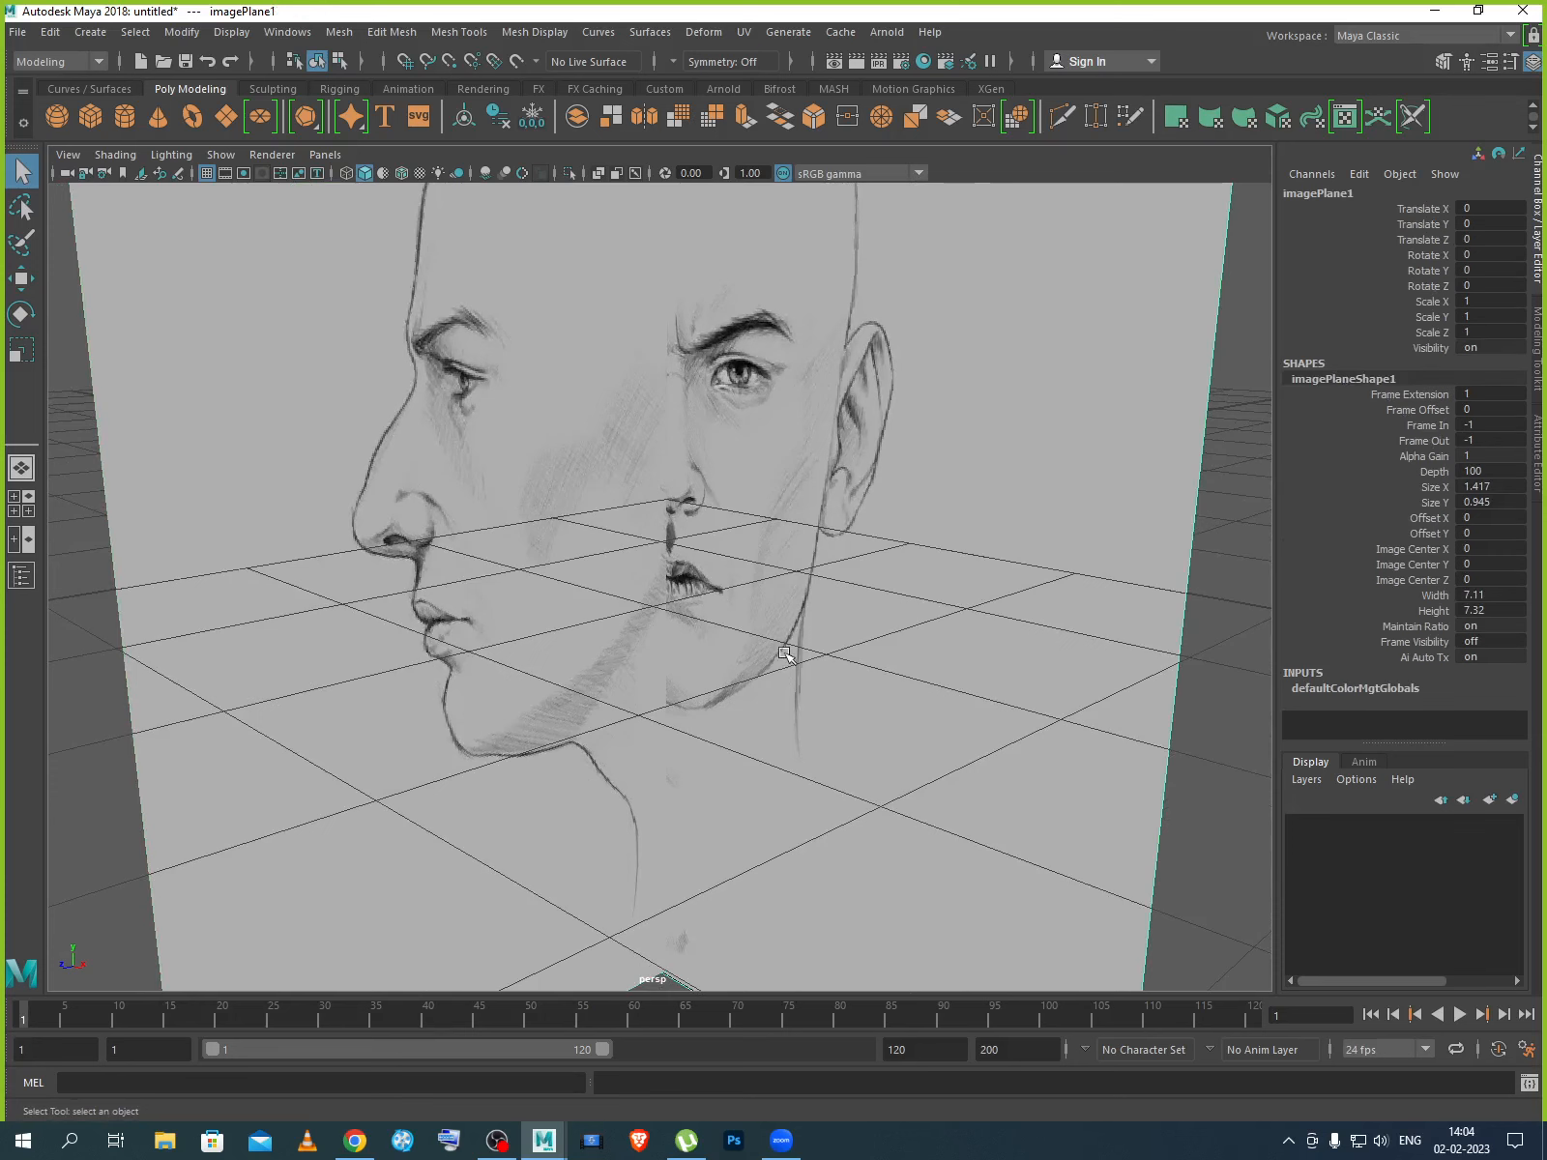
key(w)
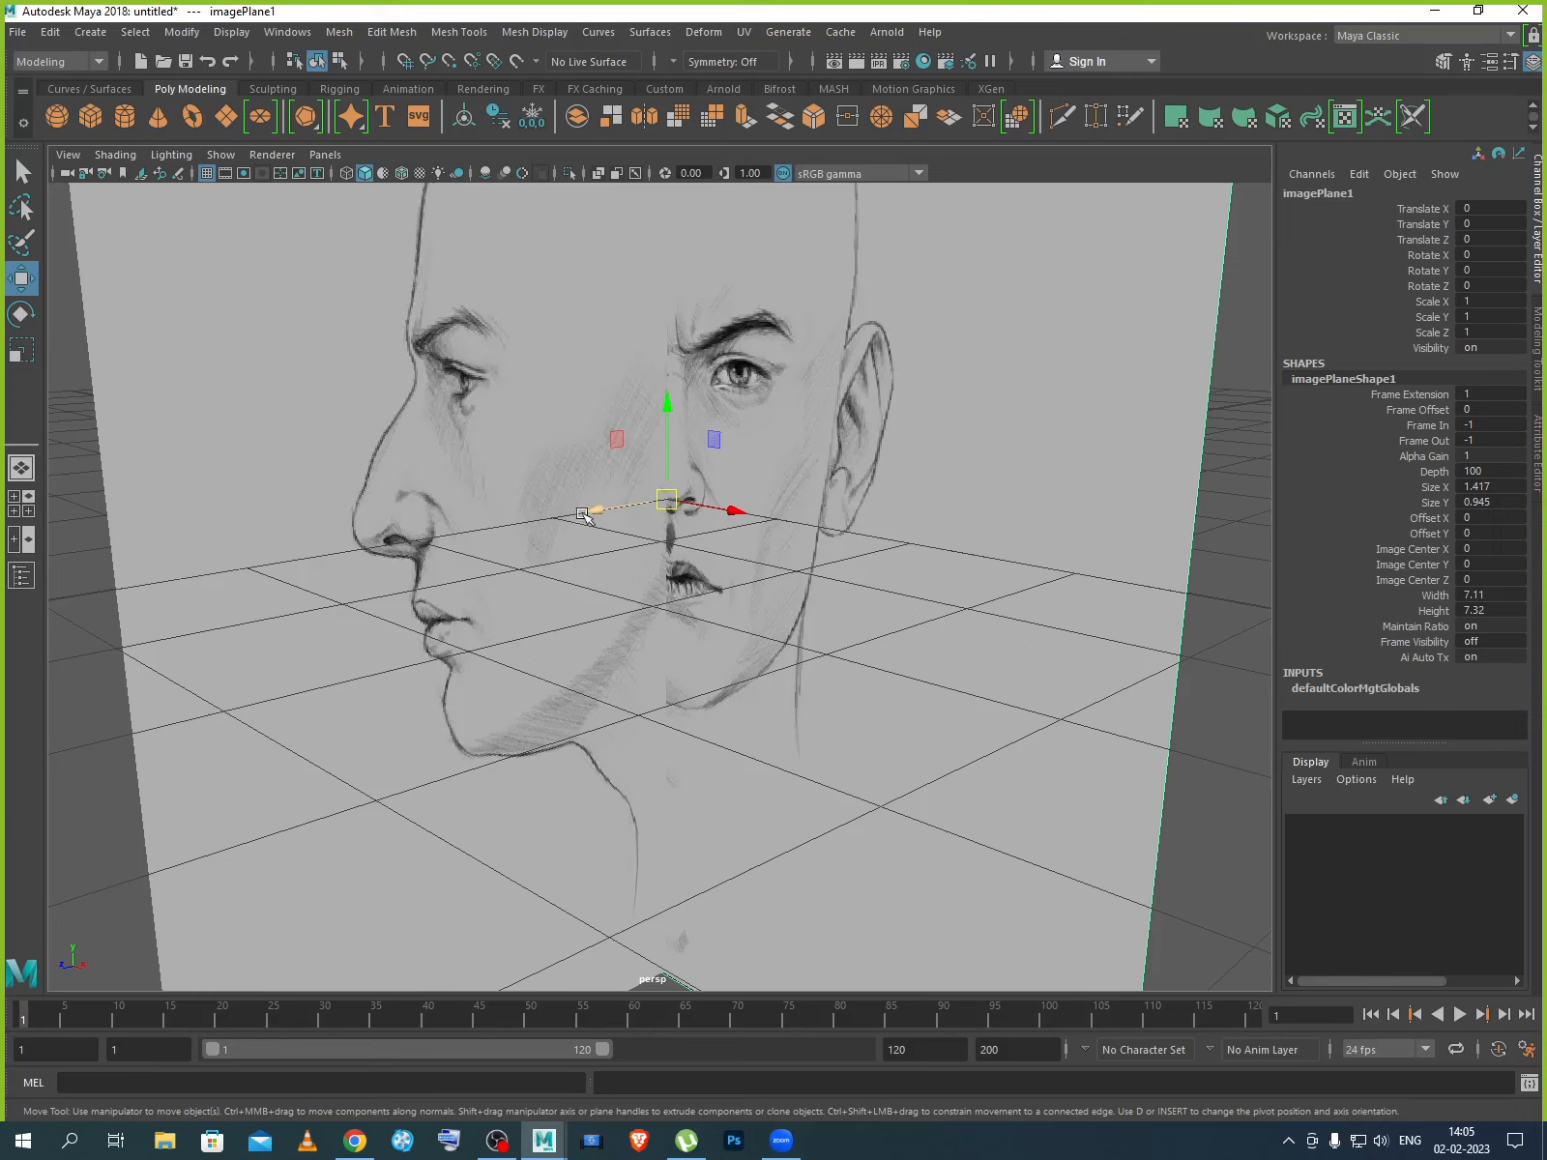
drag(593, 509, 366, 517)
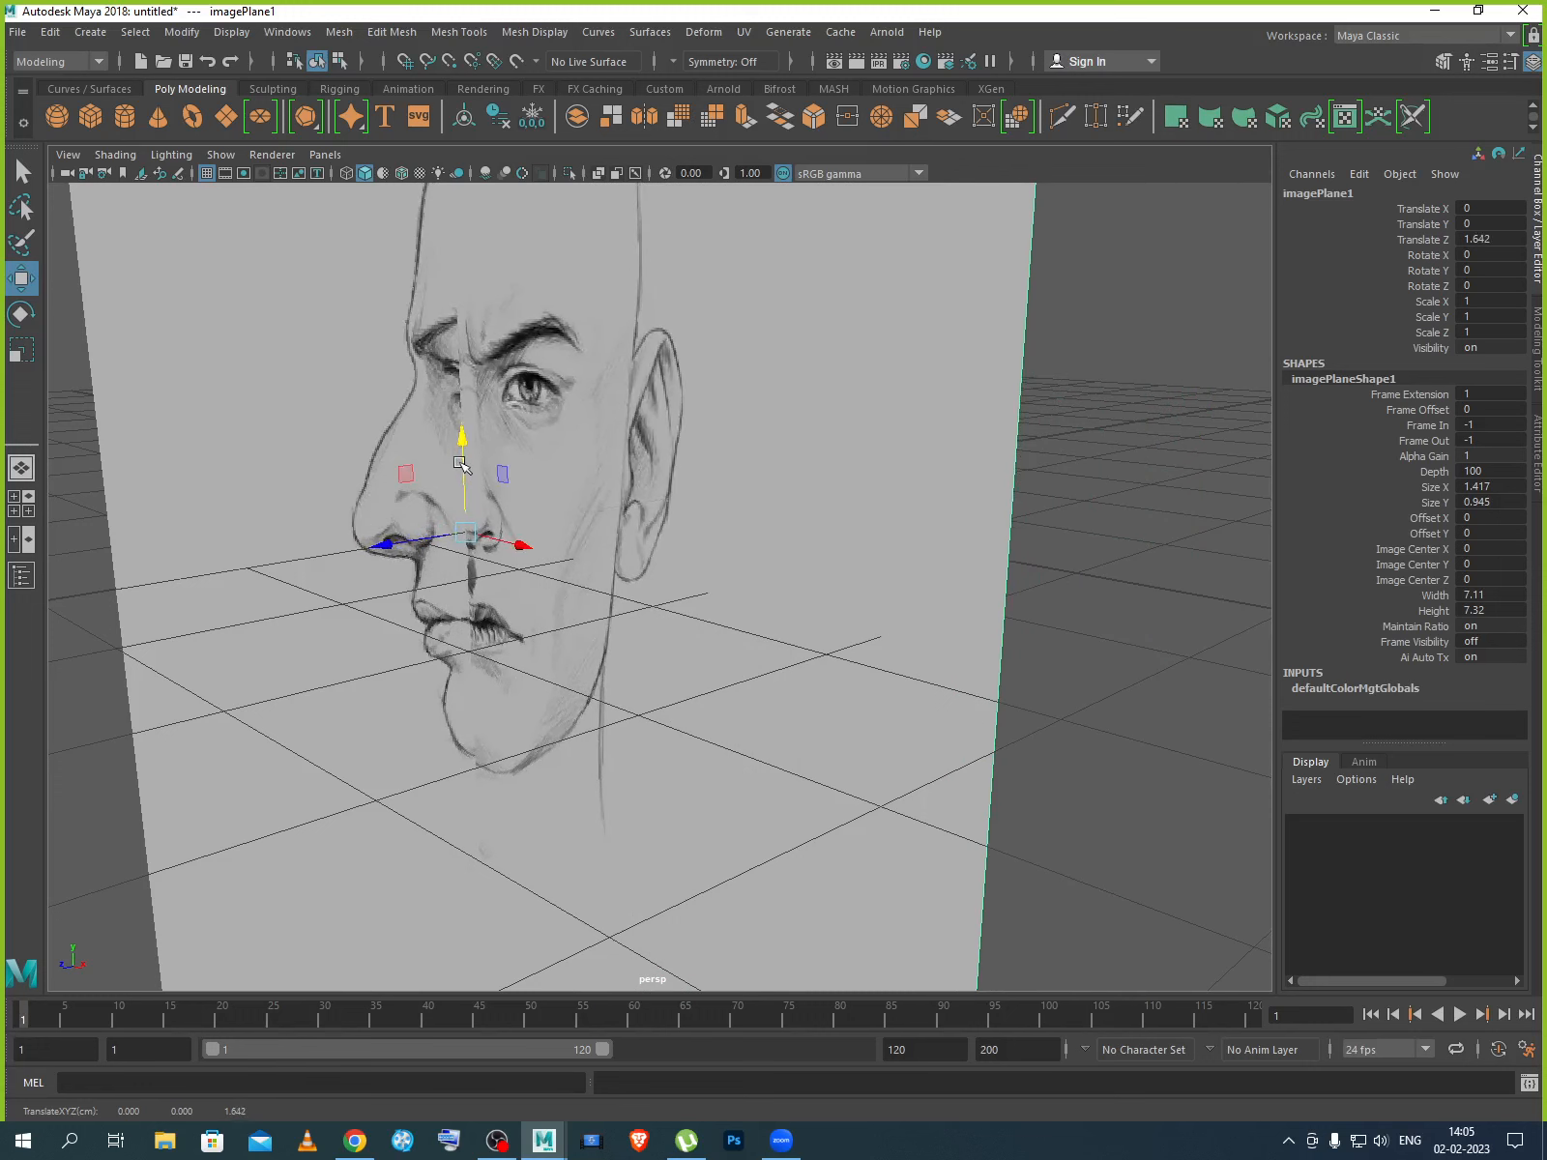
drag(465, 492, 463, 480)
Try moving the front image plane backward to about -4.07 and -13.874 in Z, and undo both moves.
drag(392, 534, 970, 377)
scroll(970, 377, down, 5)
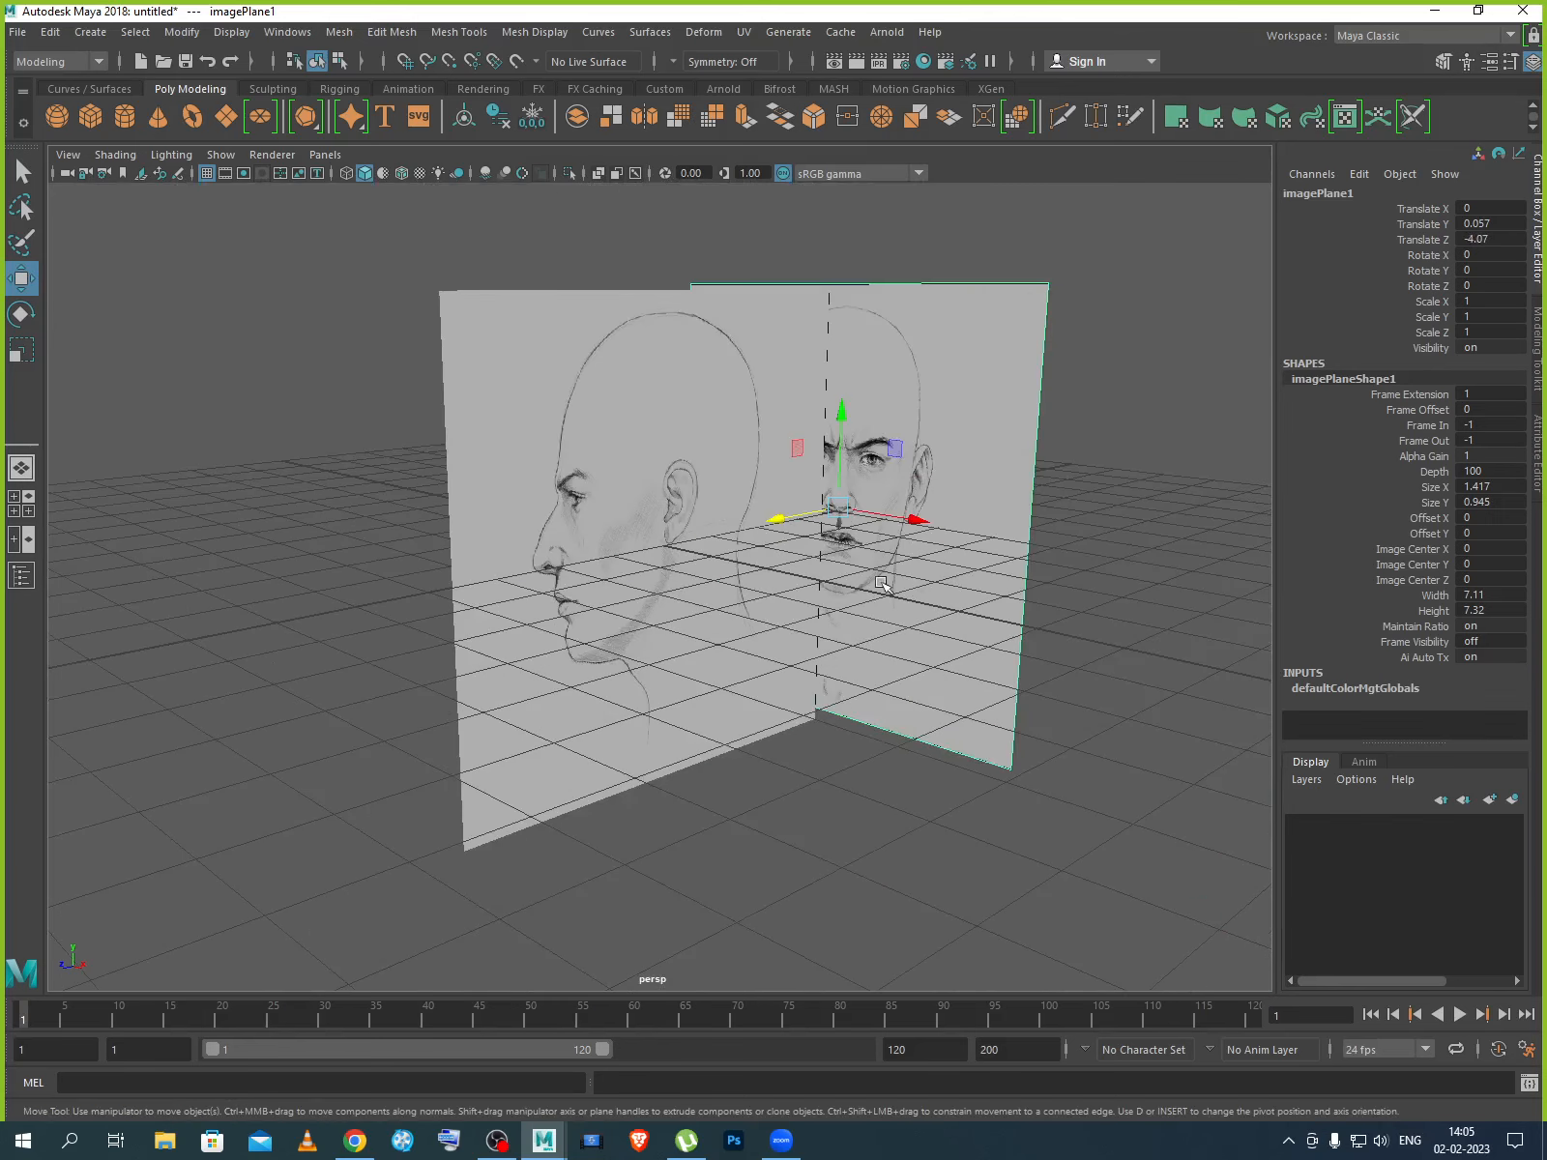
drag(788, 515, 978, 428)
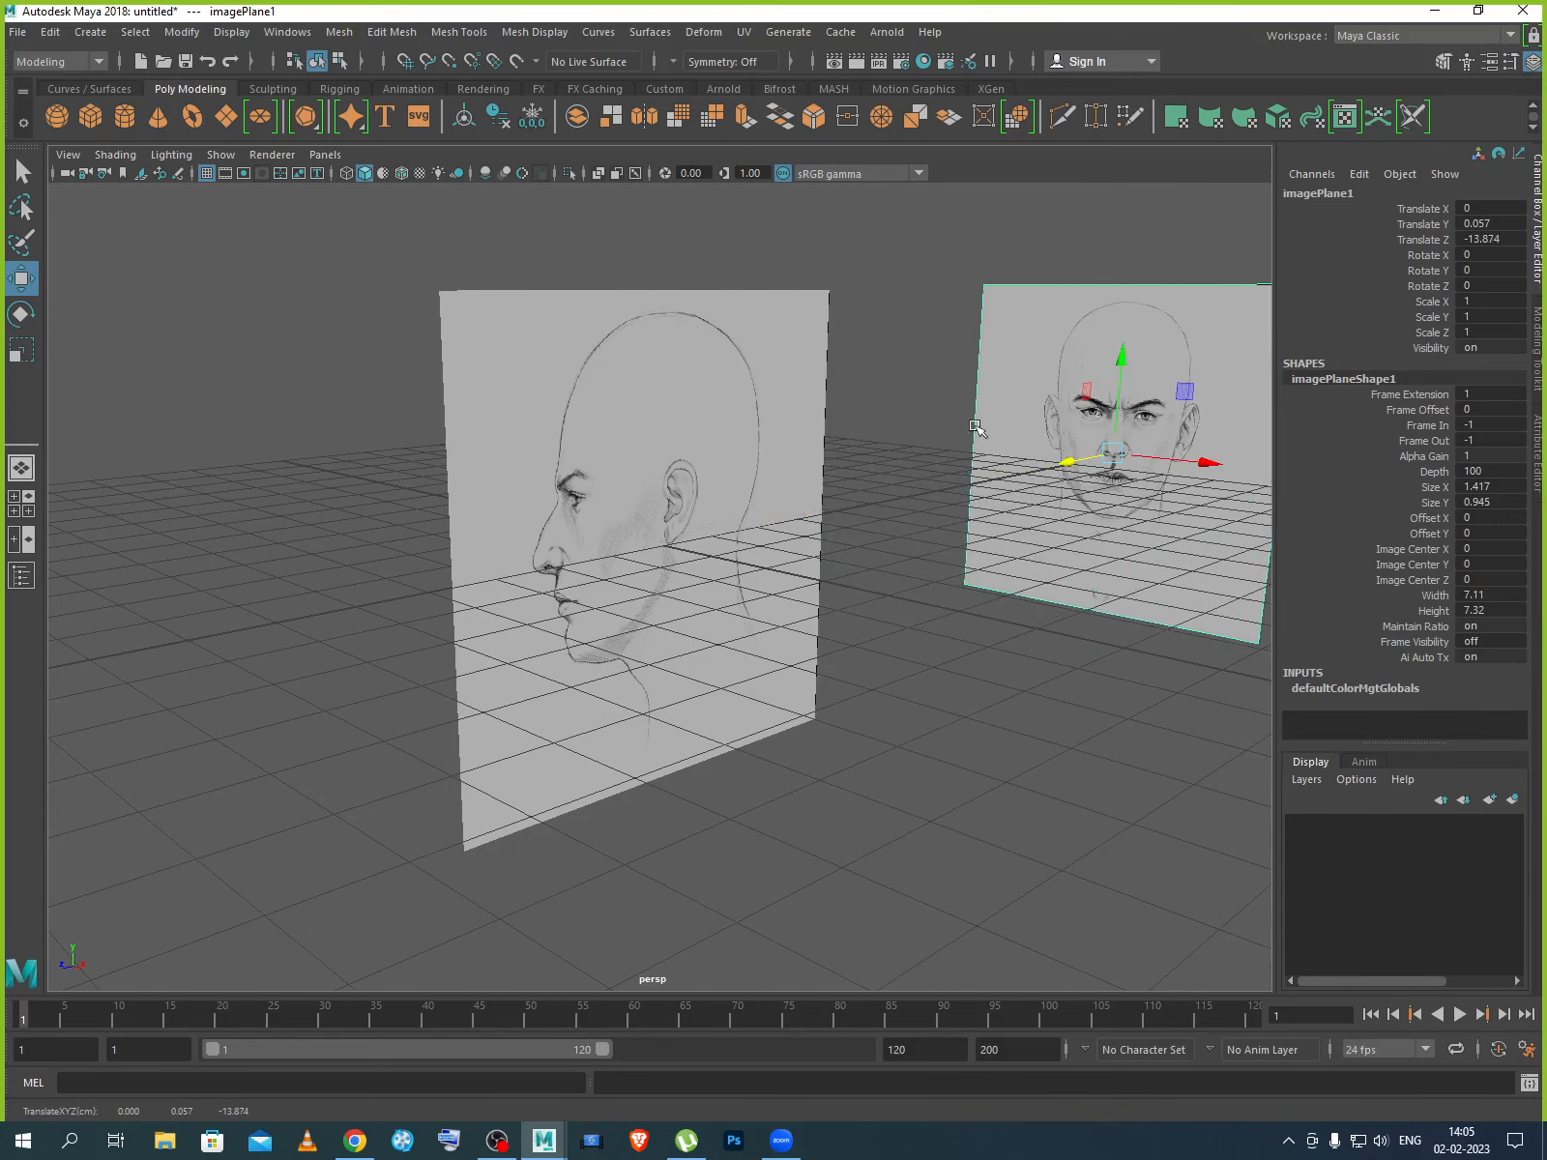
scroll(616, 538, down, 2)
key(ctrl+z)
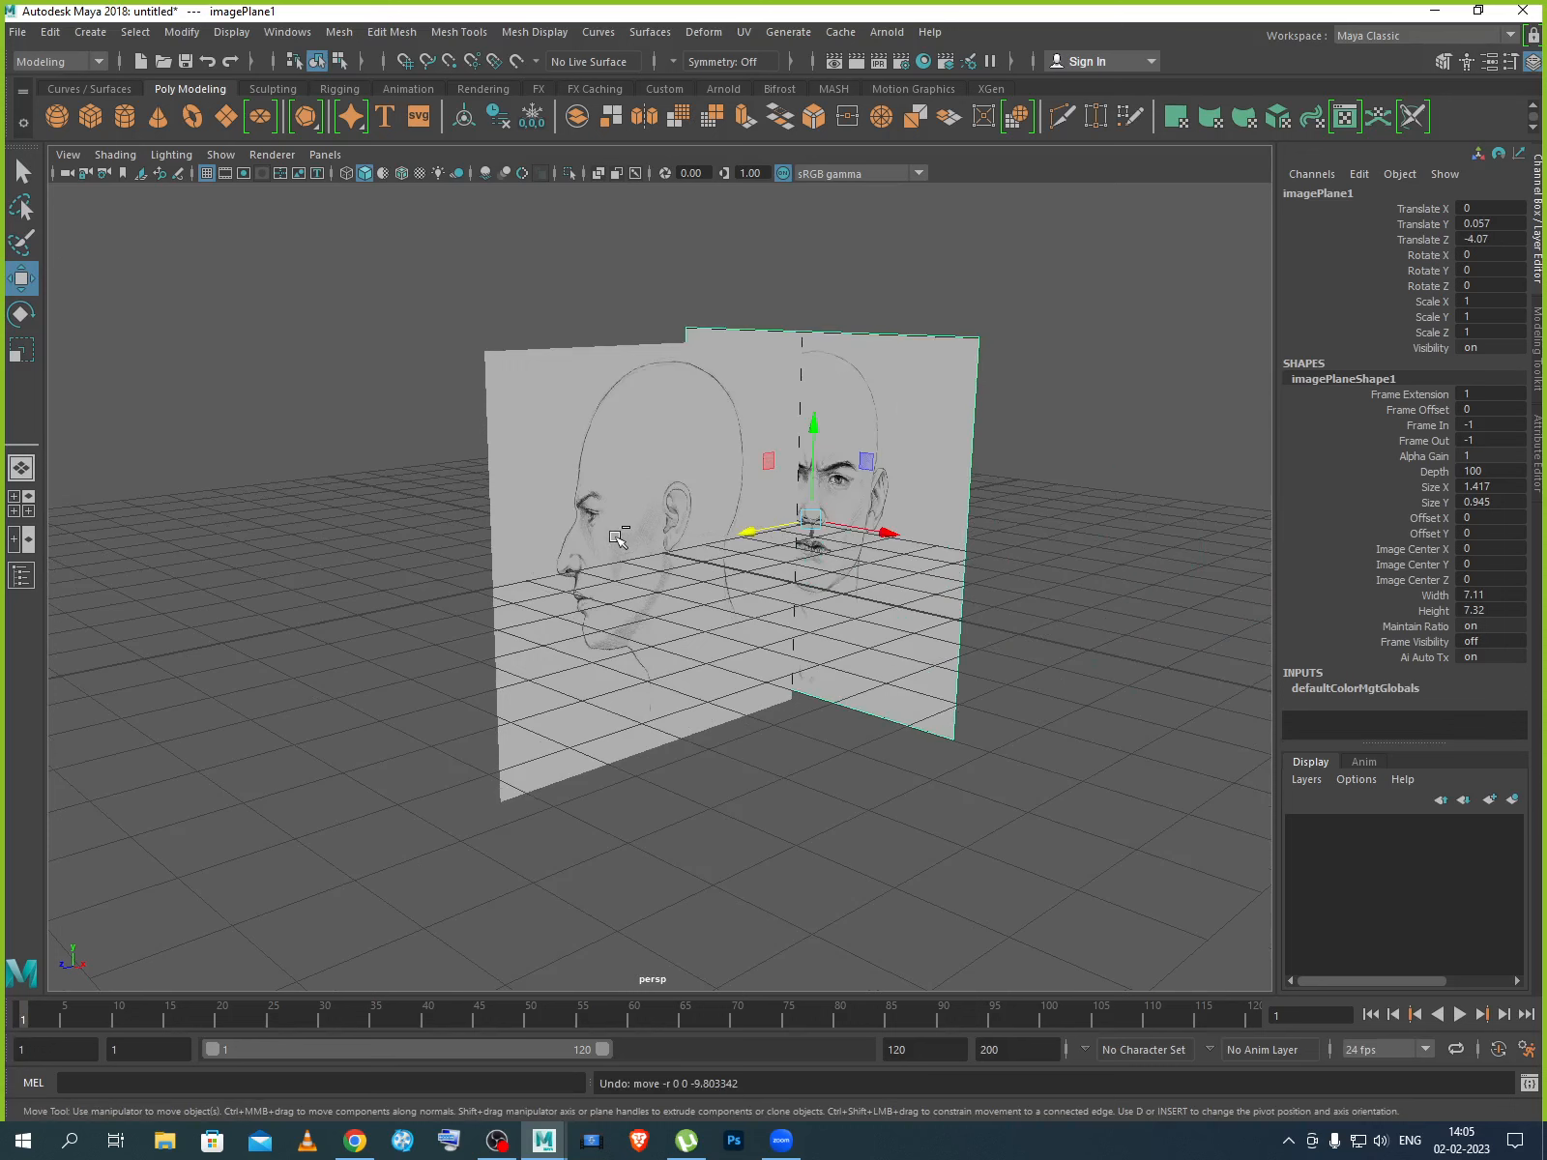
key(ctrl+z)
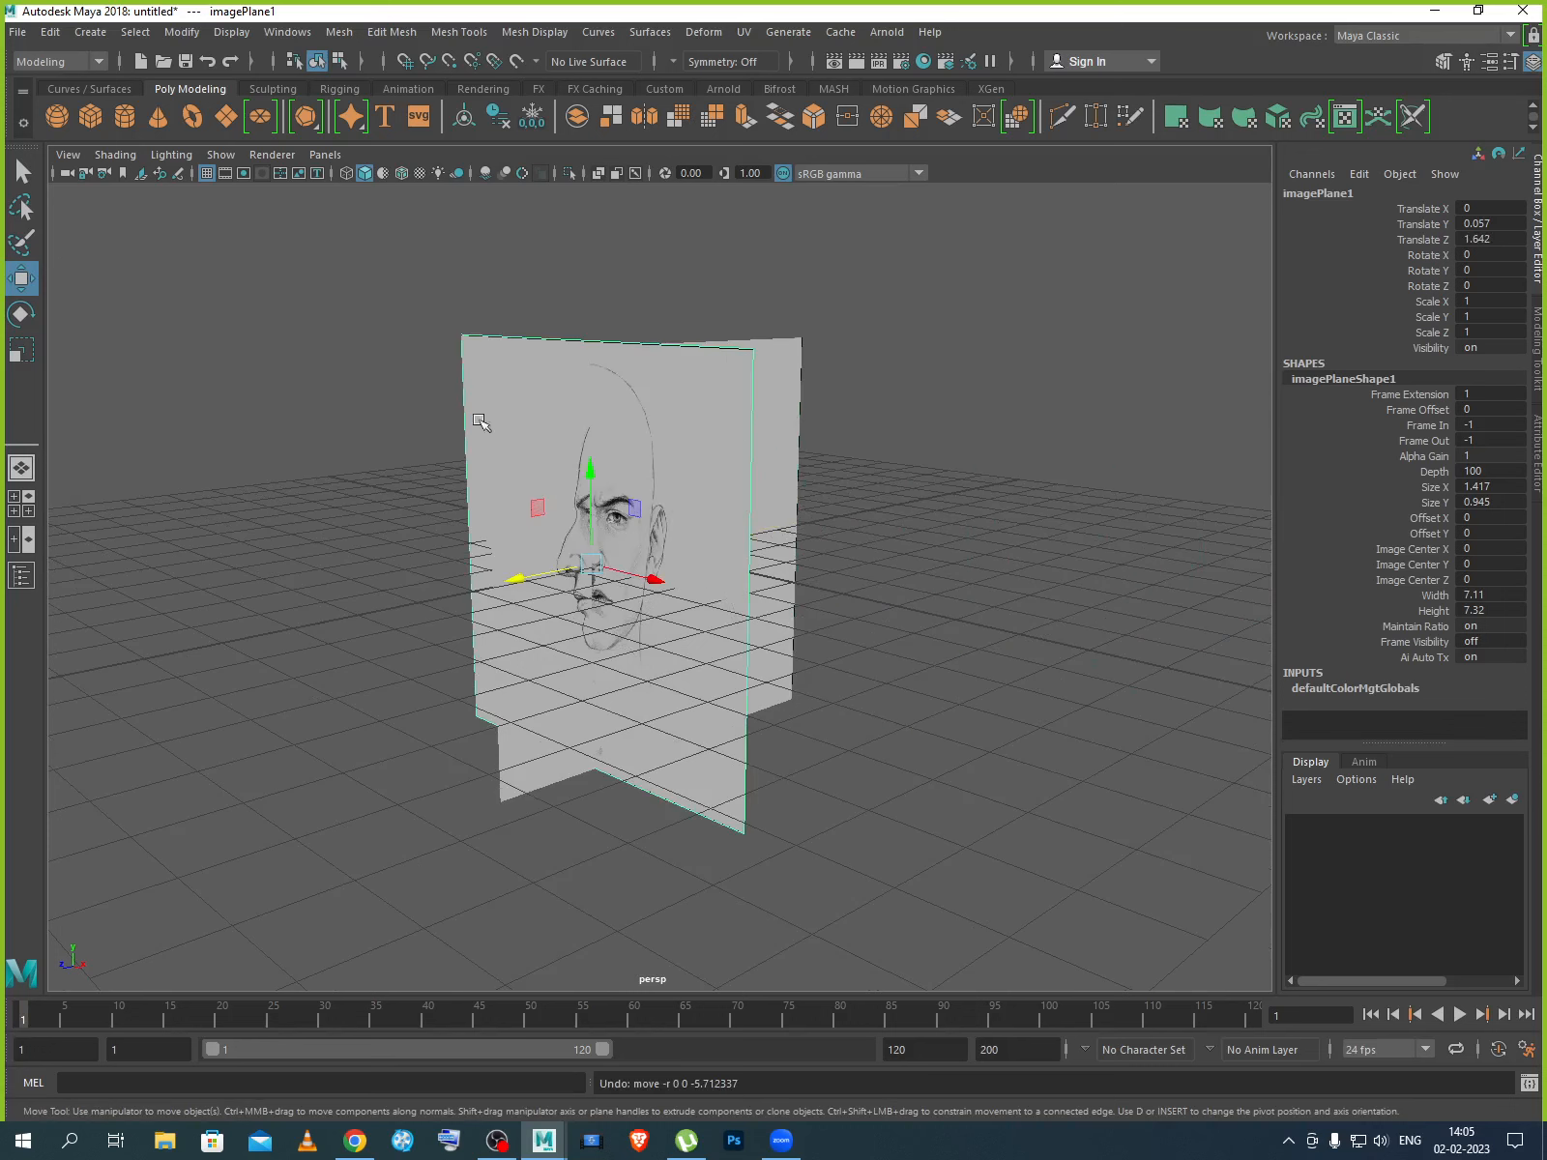
Scale both image planes uniformly to about 1.64 and reselect only the front image plane.
drag(437, 310, 901, 733)
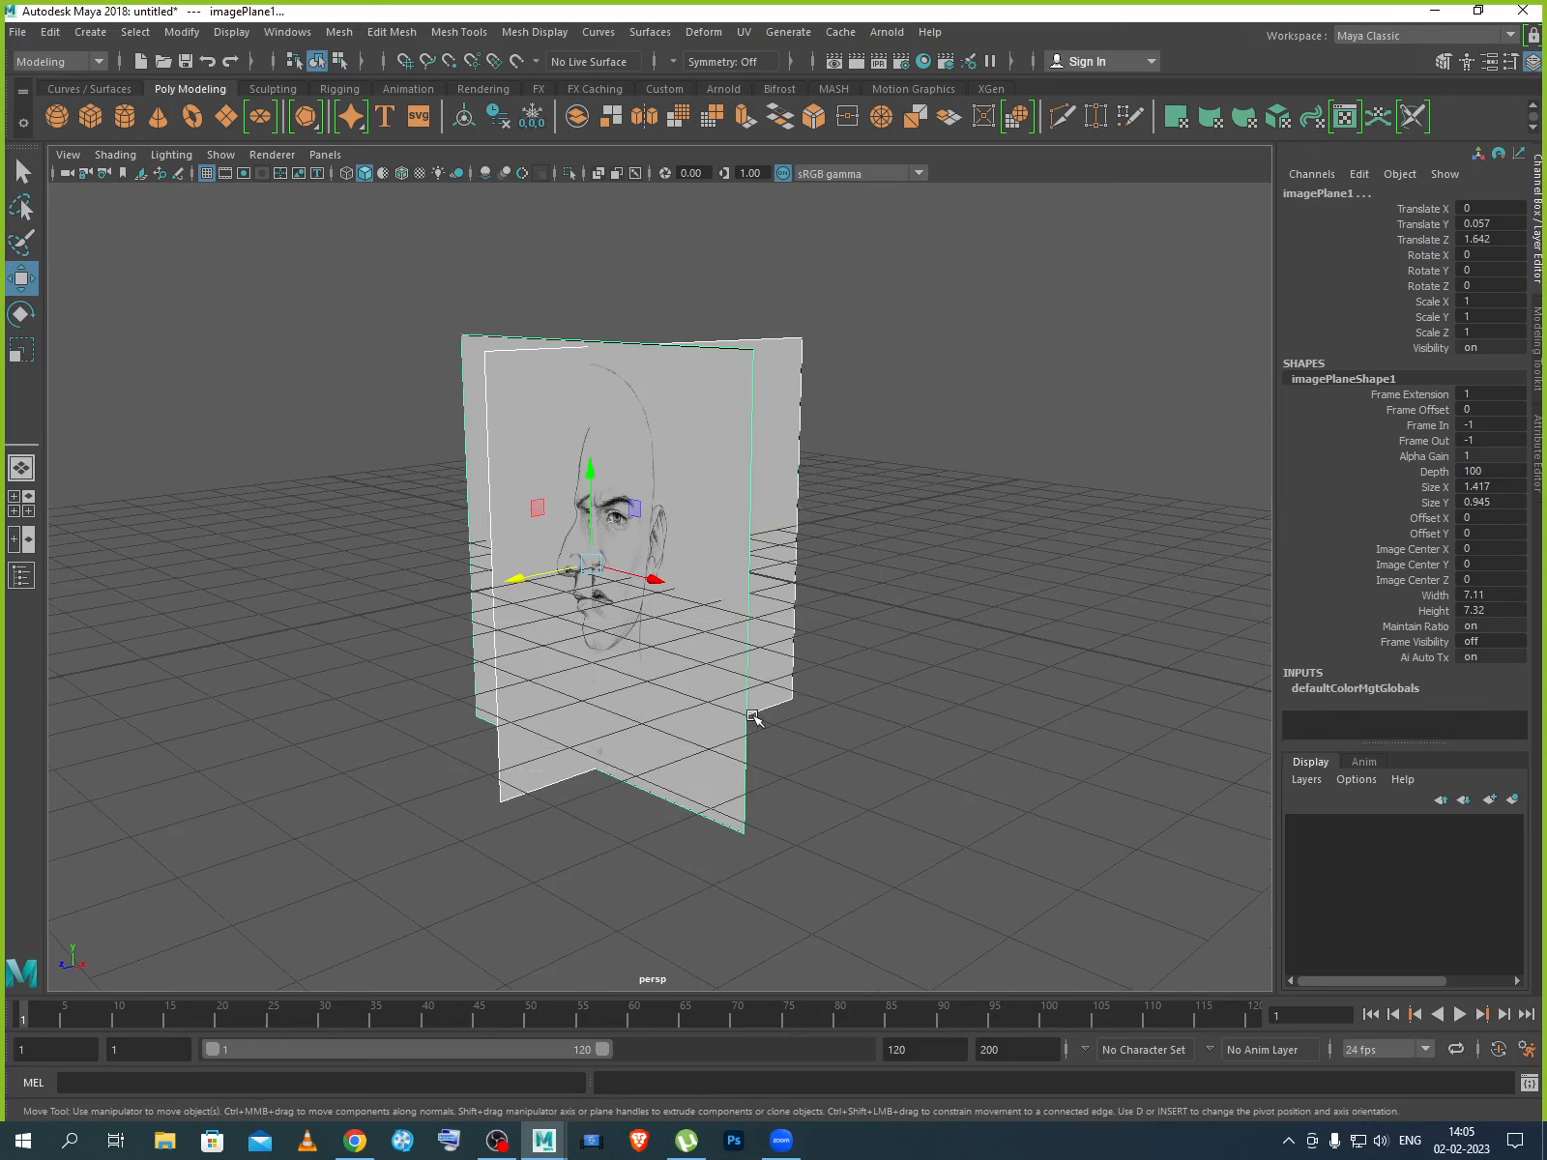
key(r)
drag(594, 569, 778, 540)
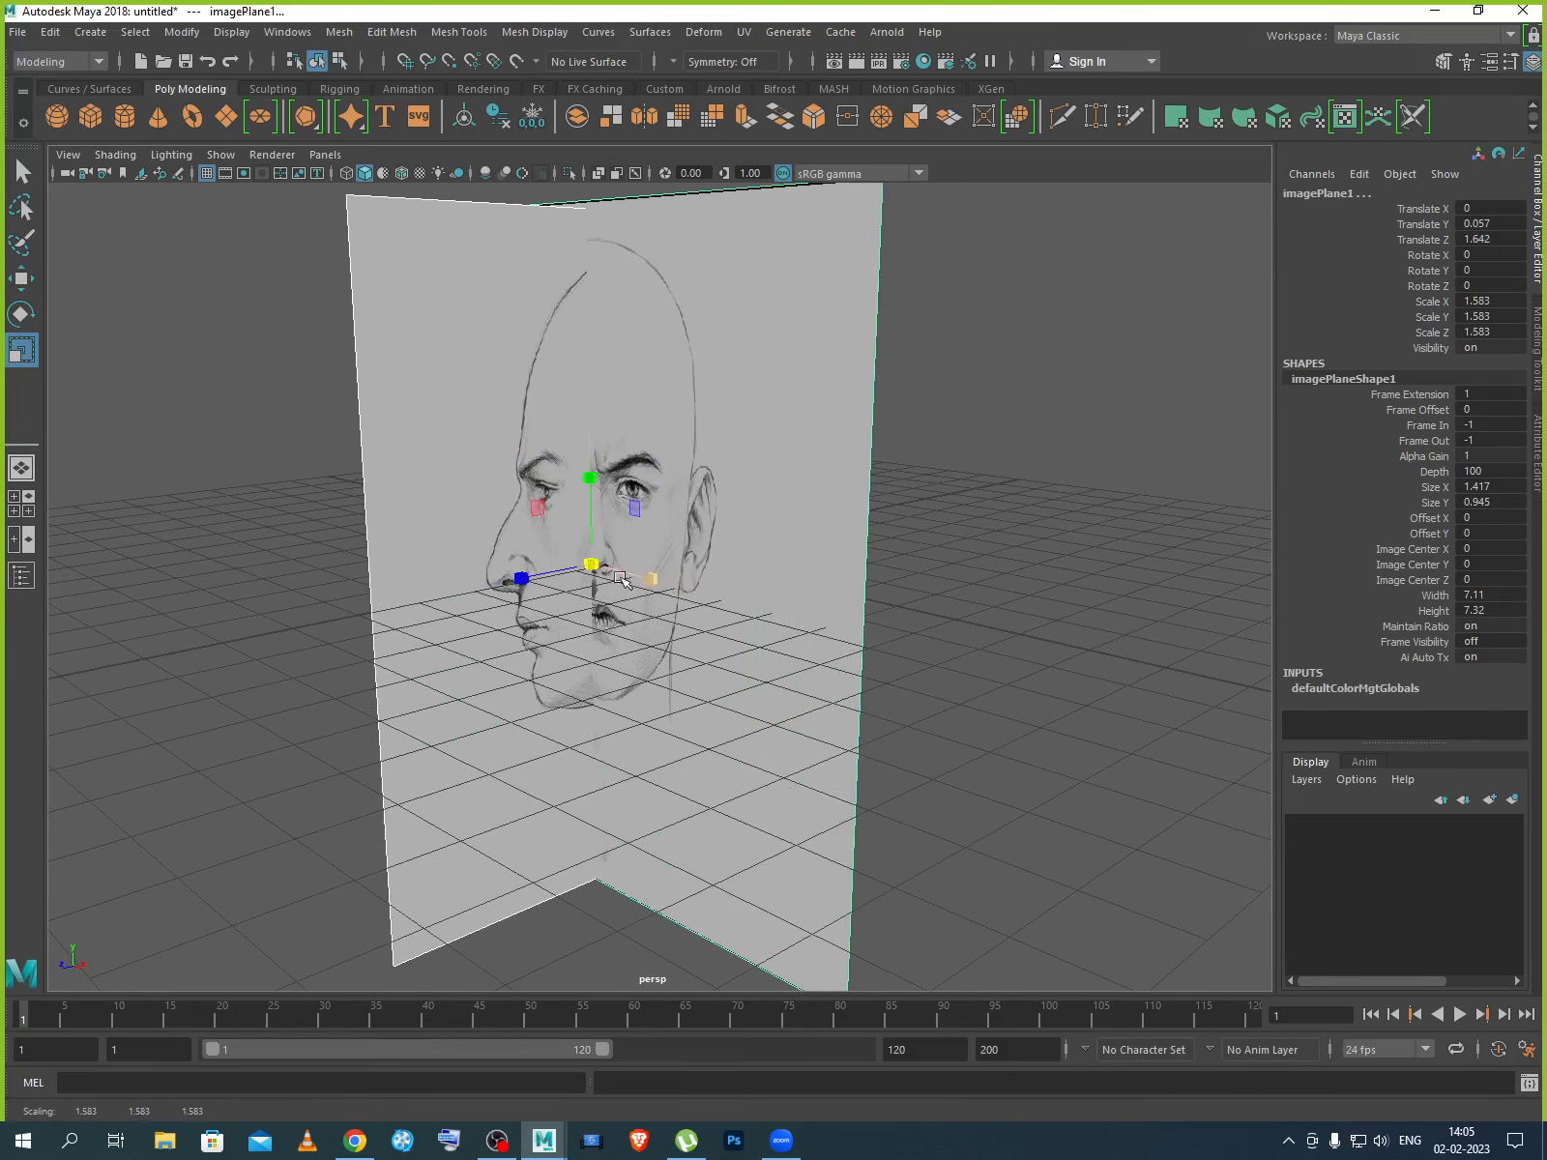
drag(593, 565, 612, 581)
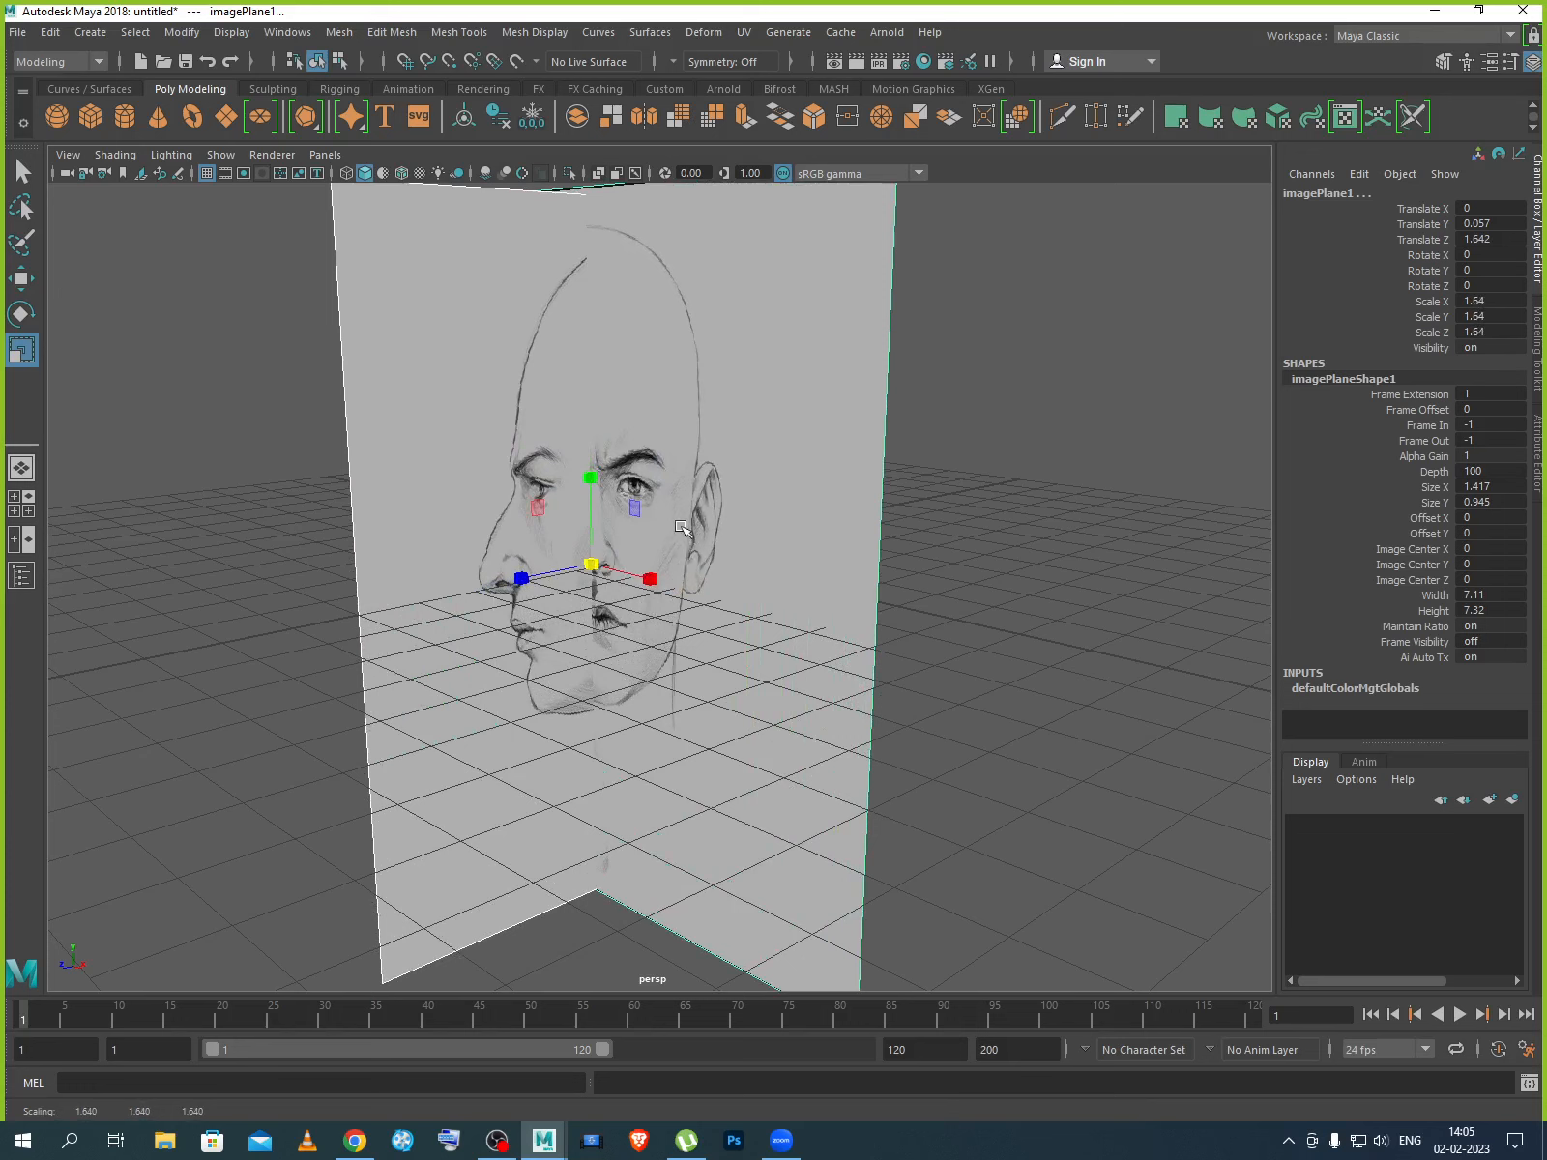
click(926, 526)
click(819, 548)
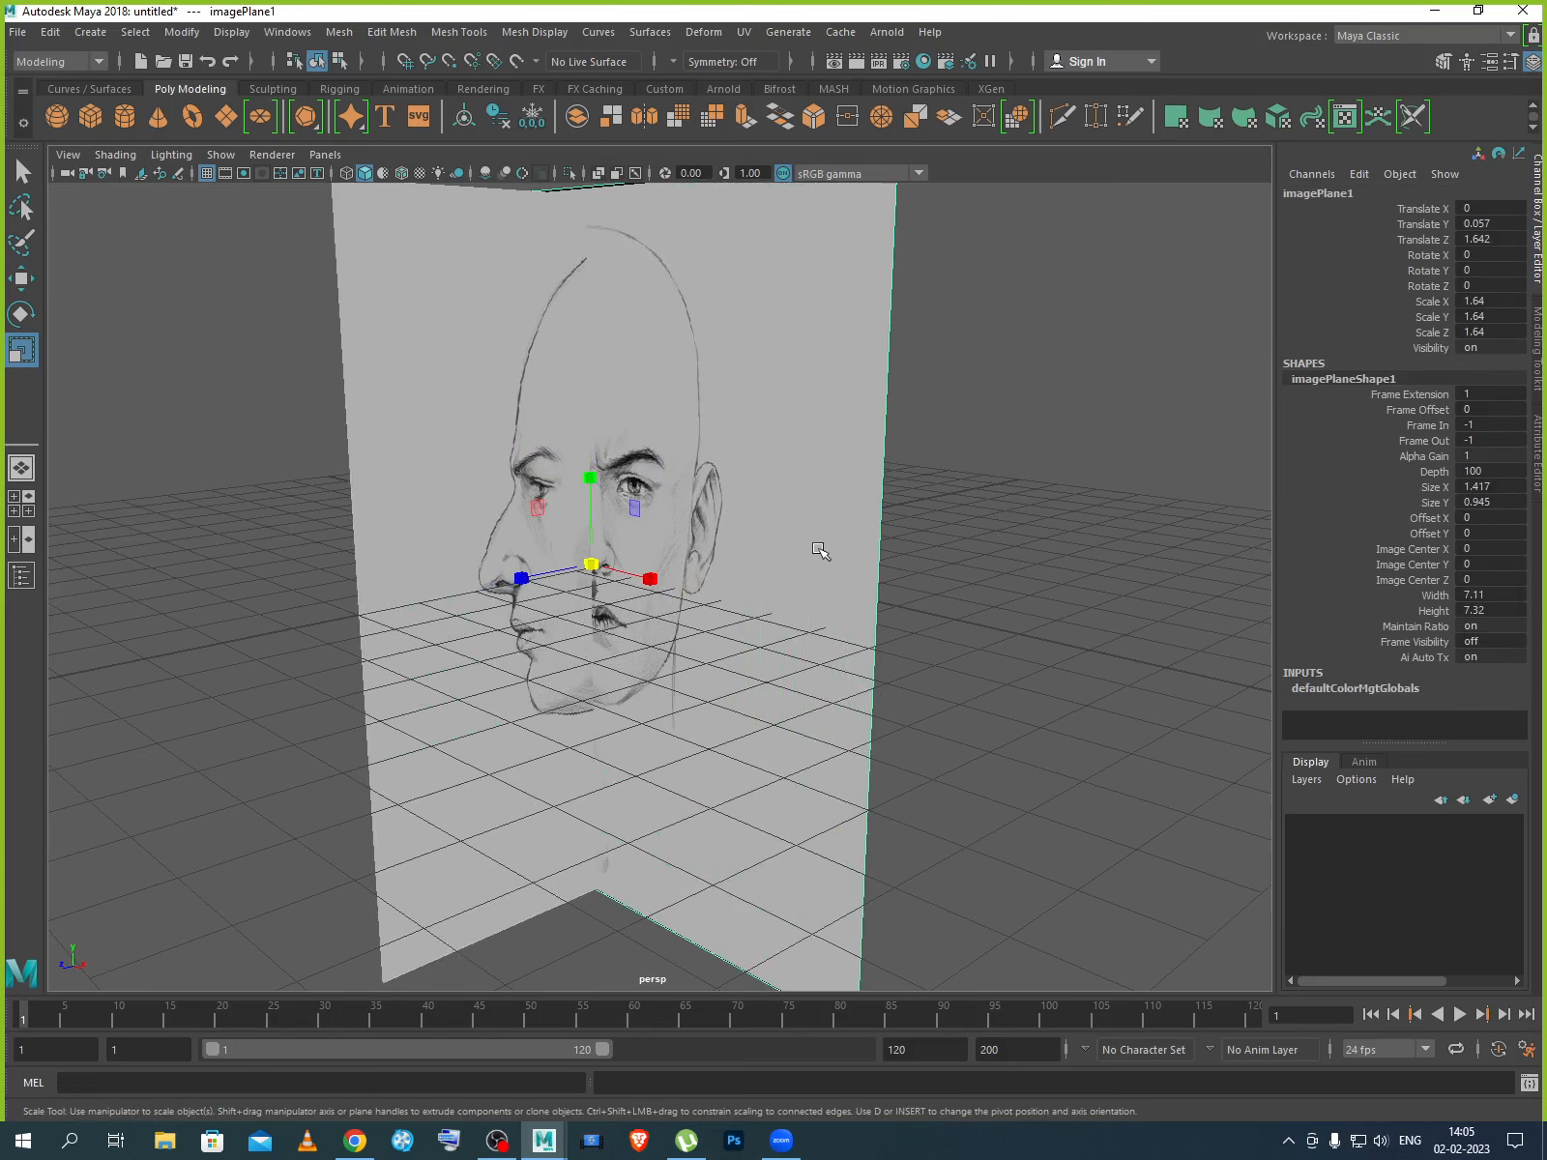
Move the front image plane far back along Z and the side image plane to about -26.7 in X.
key(w)
drag(543, 580, 609, 585)
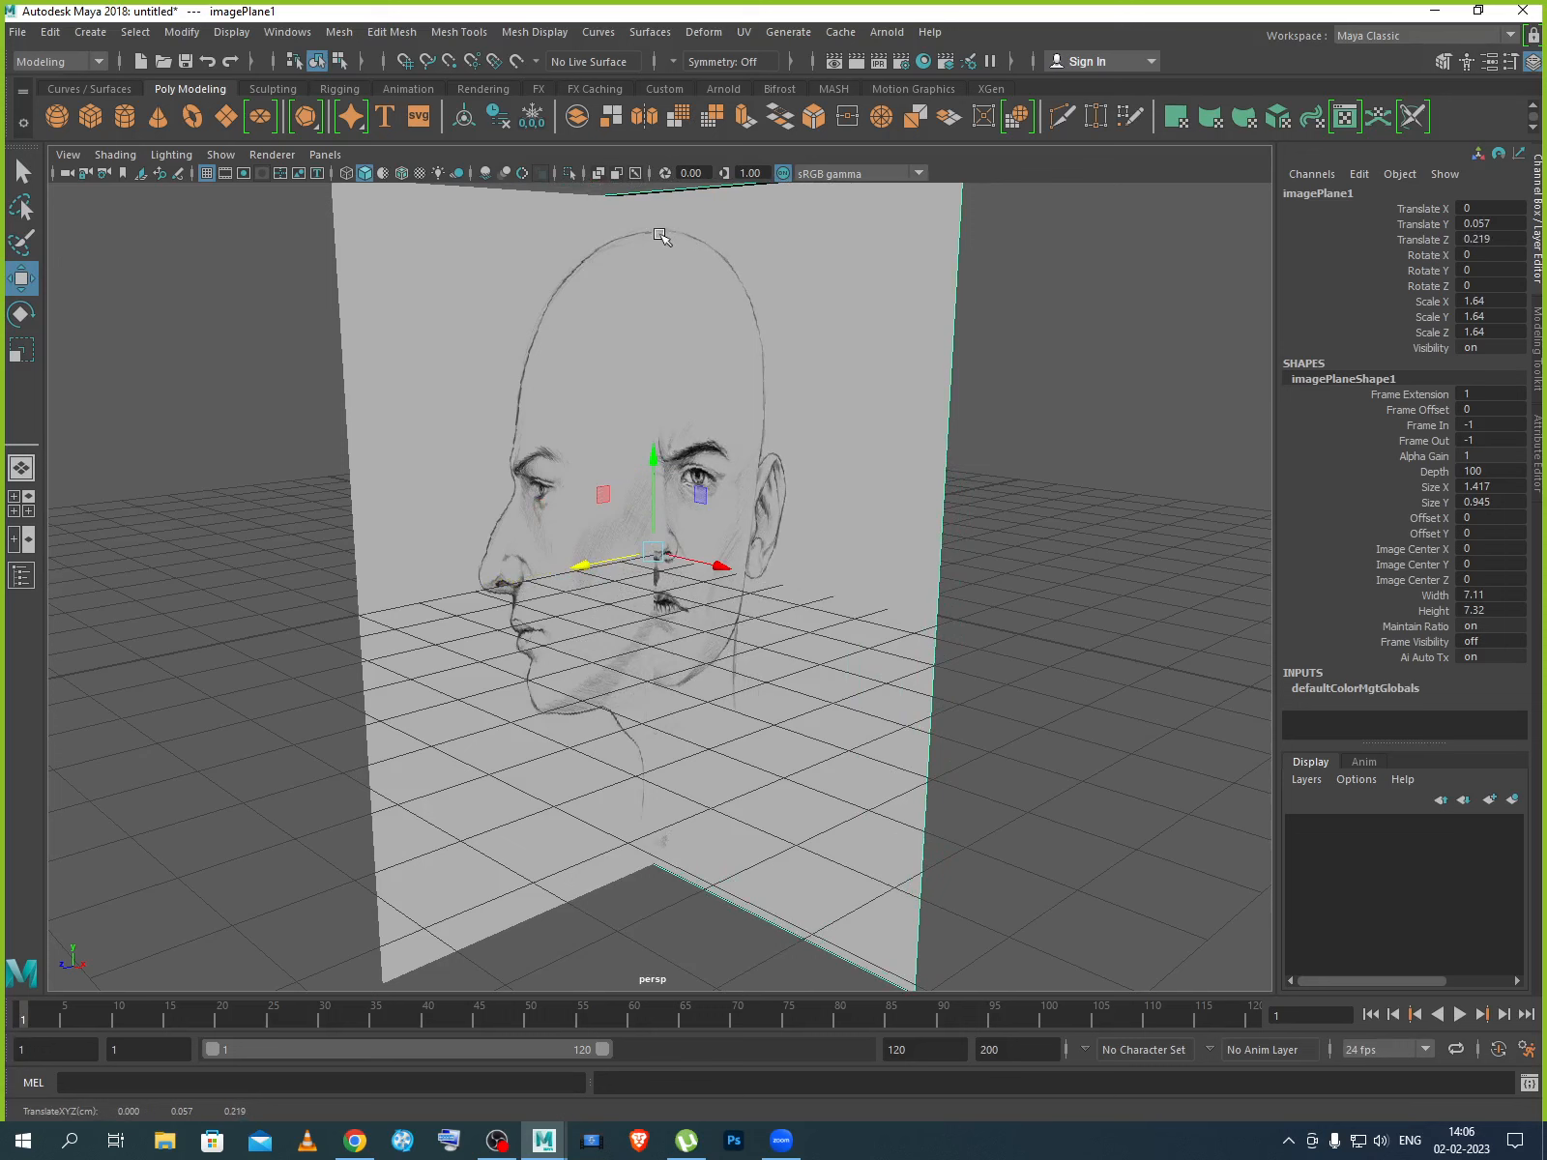
drag(586, 567, 1061, 455)
scroll(994, 510, down, 3)
click(729, 635)
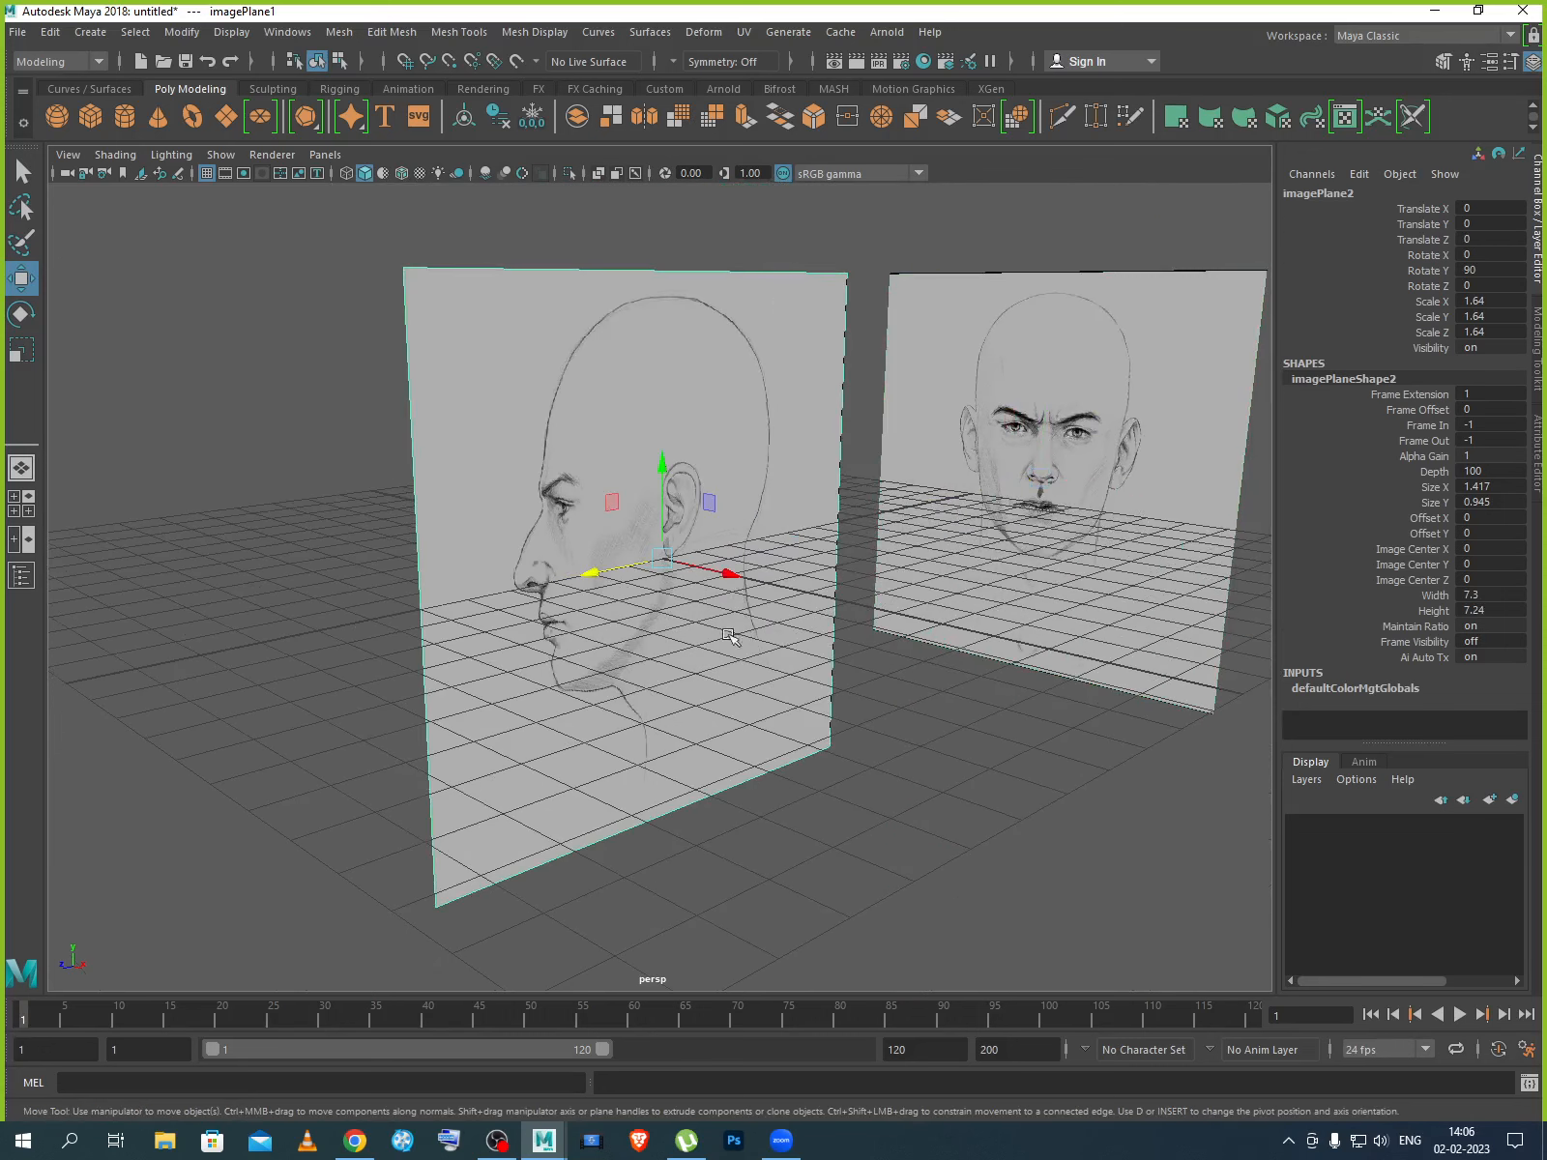
drag(729, 573, 193, 400)
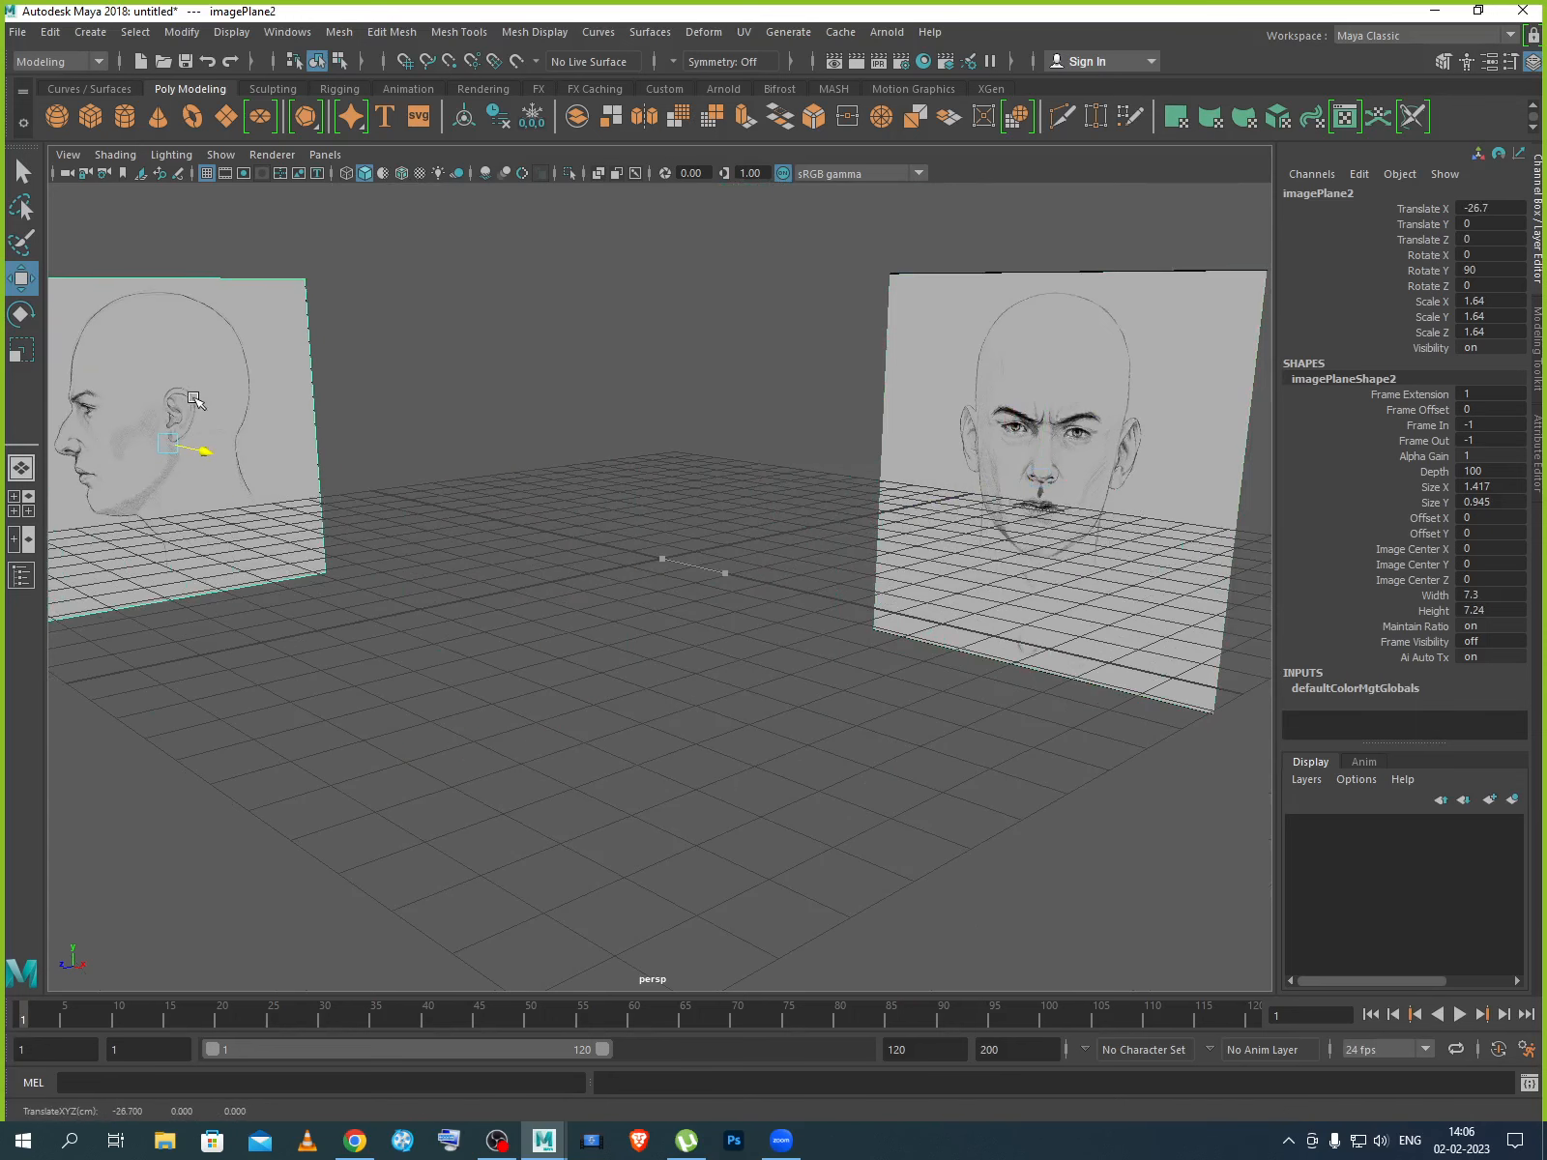
scroll(870, 607, down, 2)
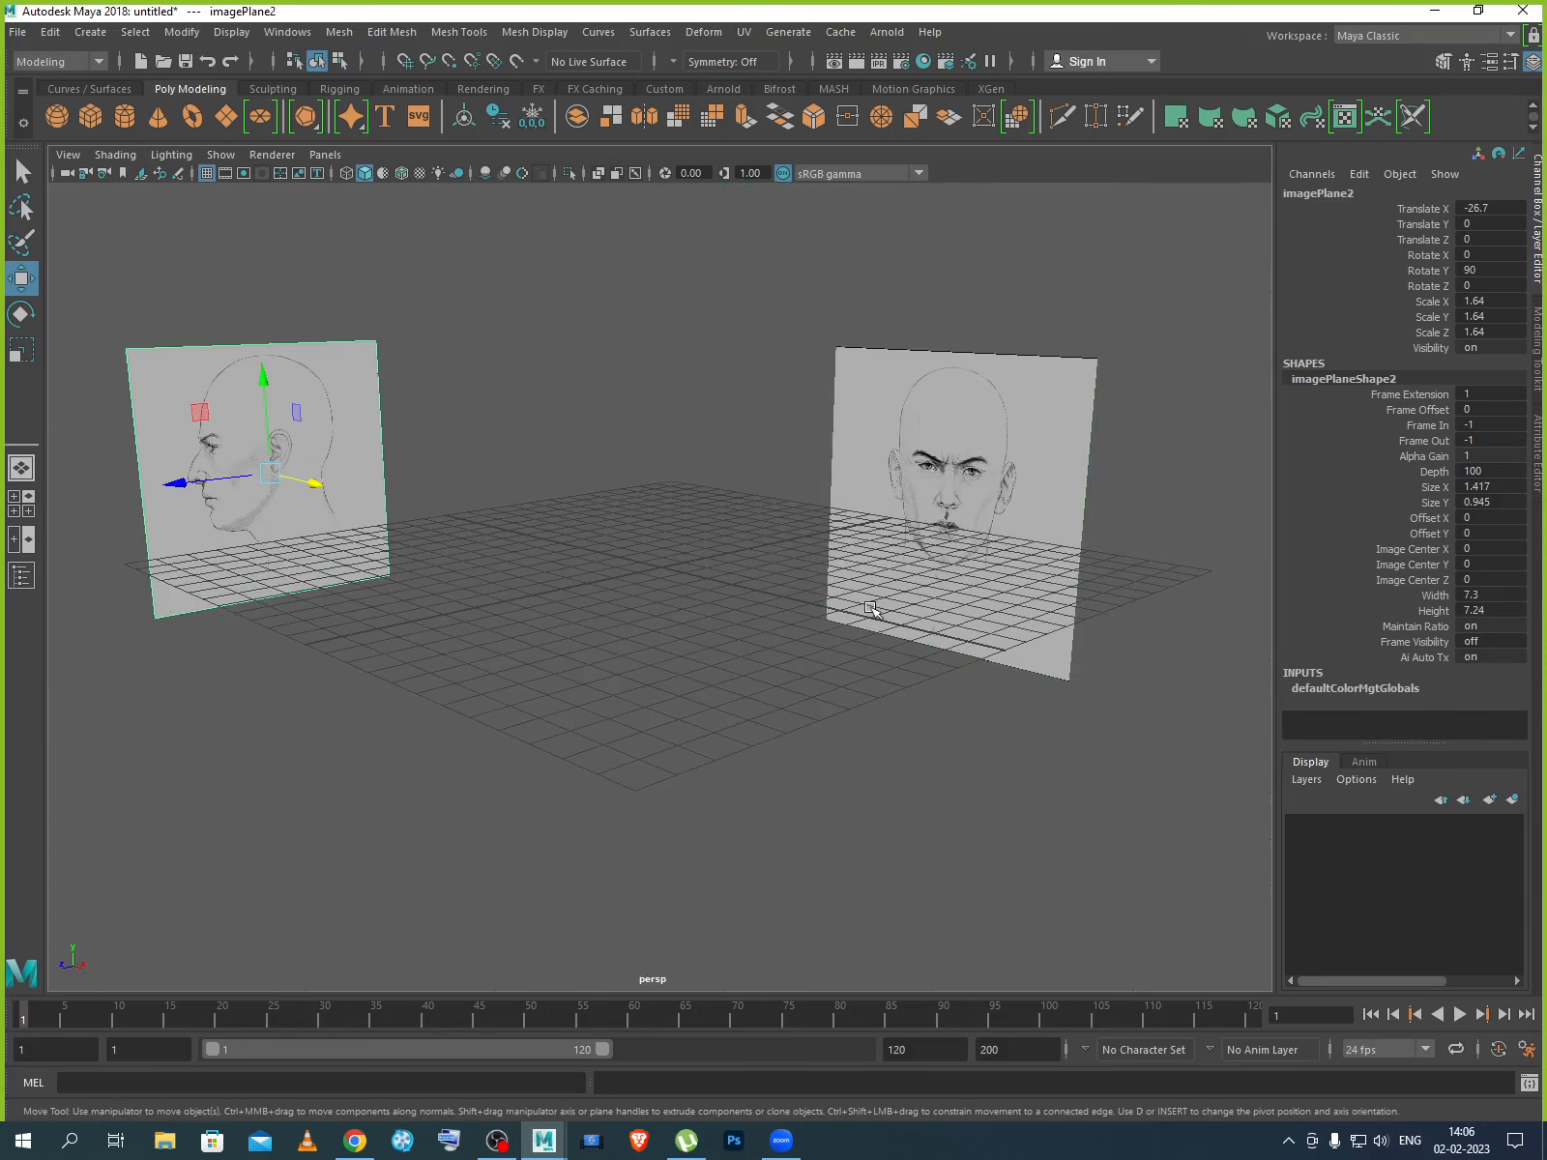
Shift the front image plane to about -18.474 in Z and the side image plane to about -27.506 in X.
click(941, 435)
drag(912, 530, 934, 505)
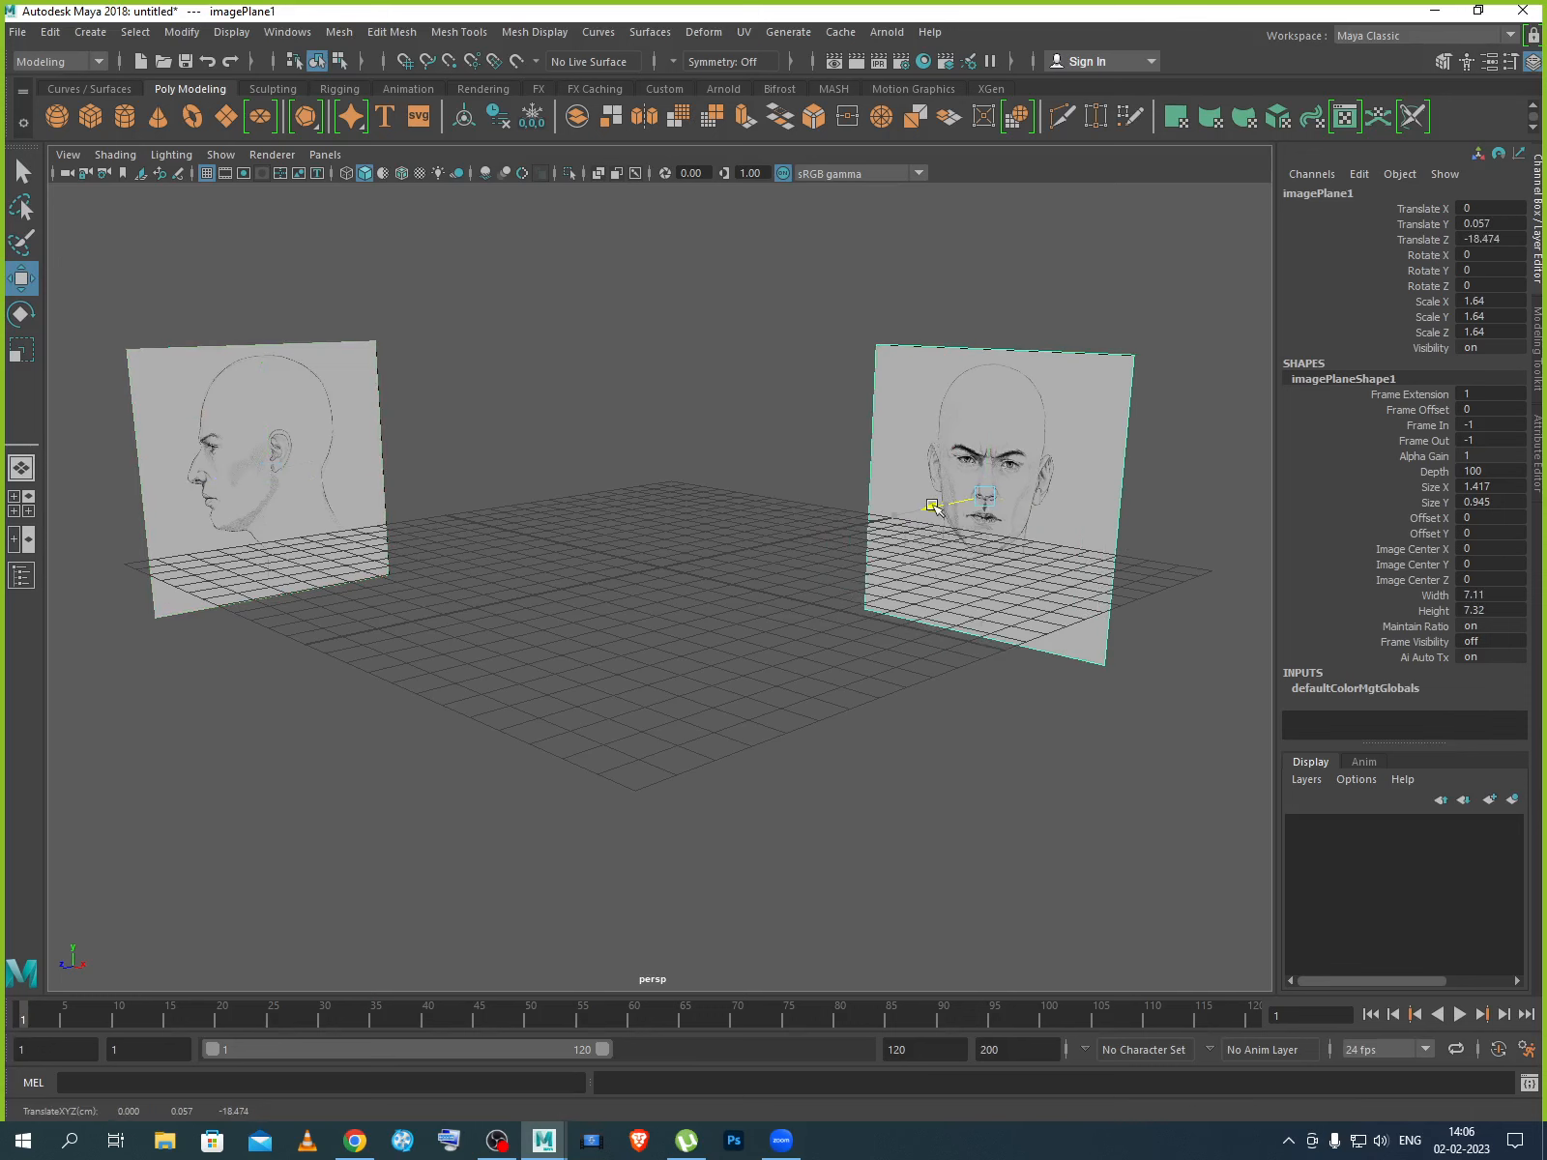
click(288, 513)
drag(311, 488, 302, 482)
scroll(483, 581, down, 2)
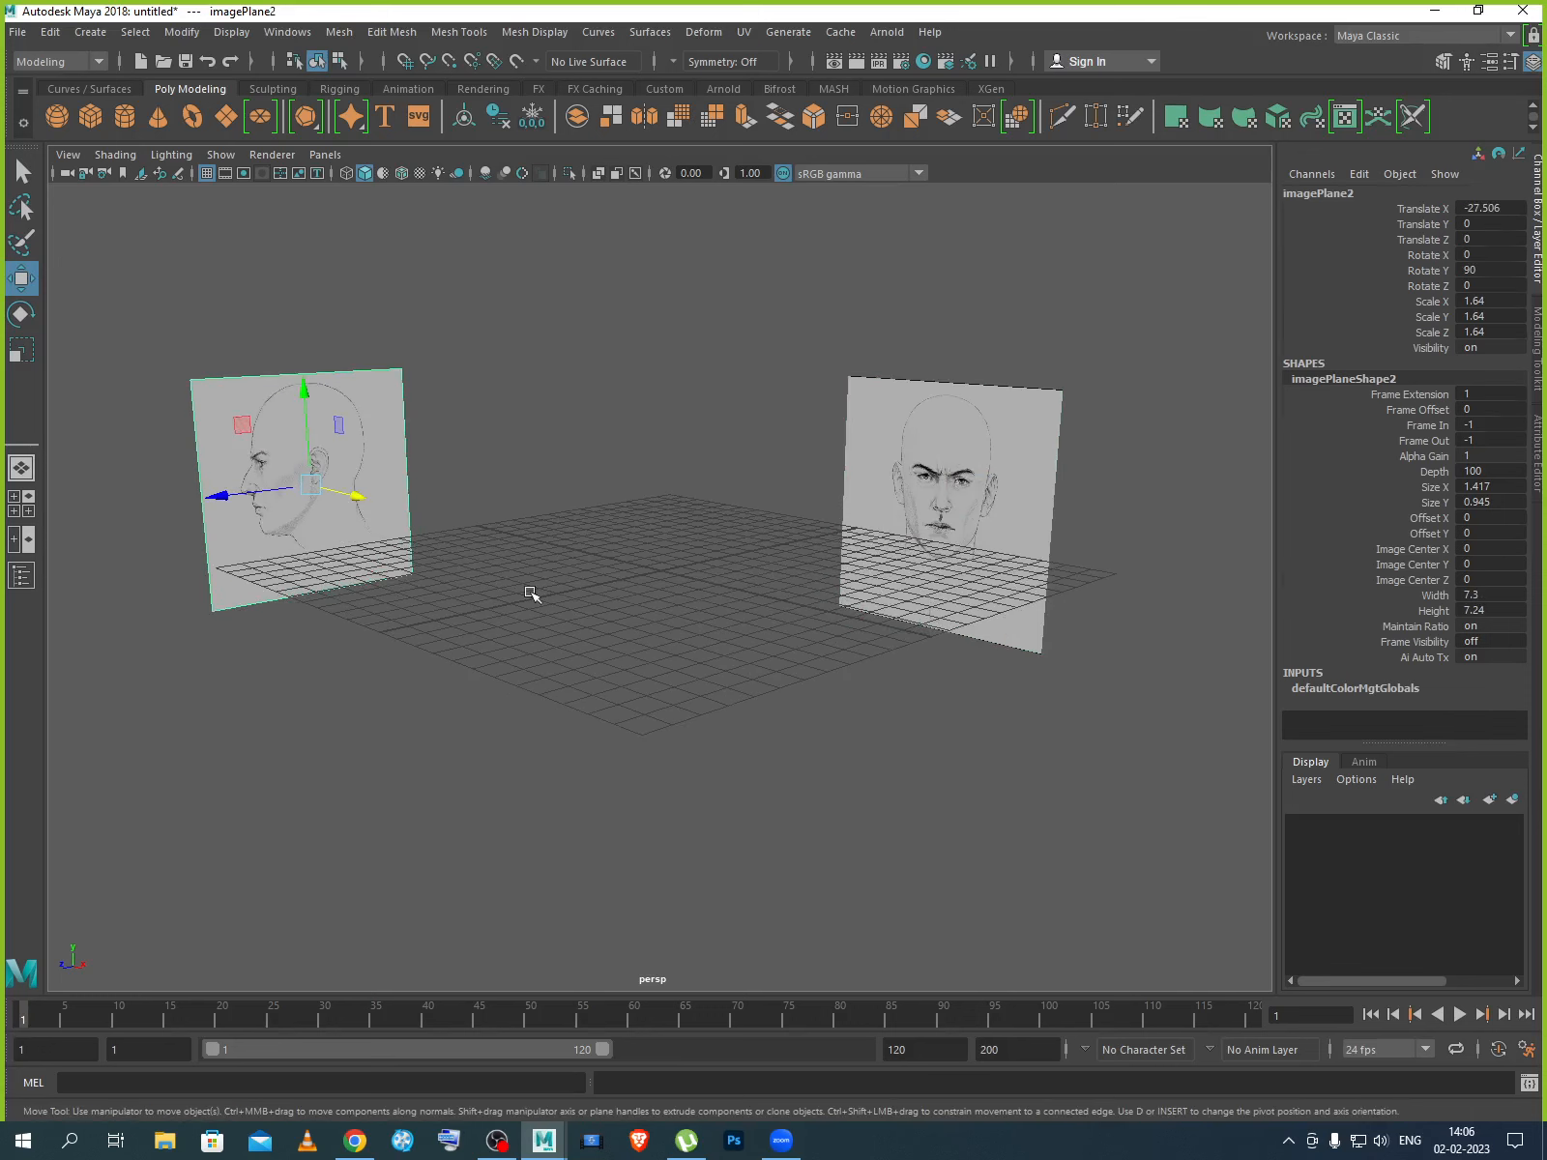
Select both image planes and assign them to a new display layer.
click(569, 588)
drag(156, 307, 1079, 781)
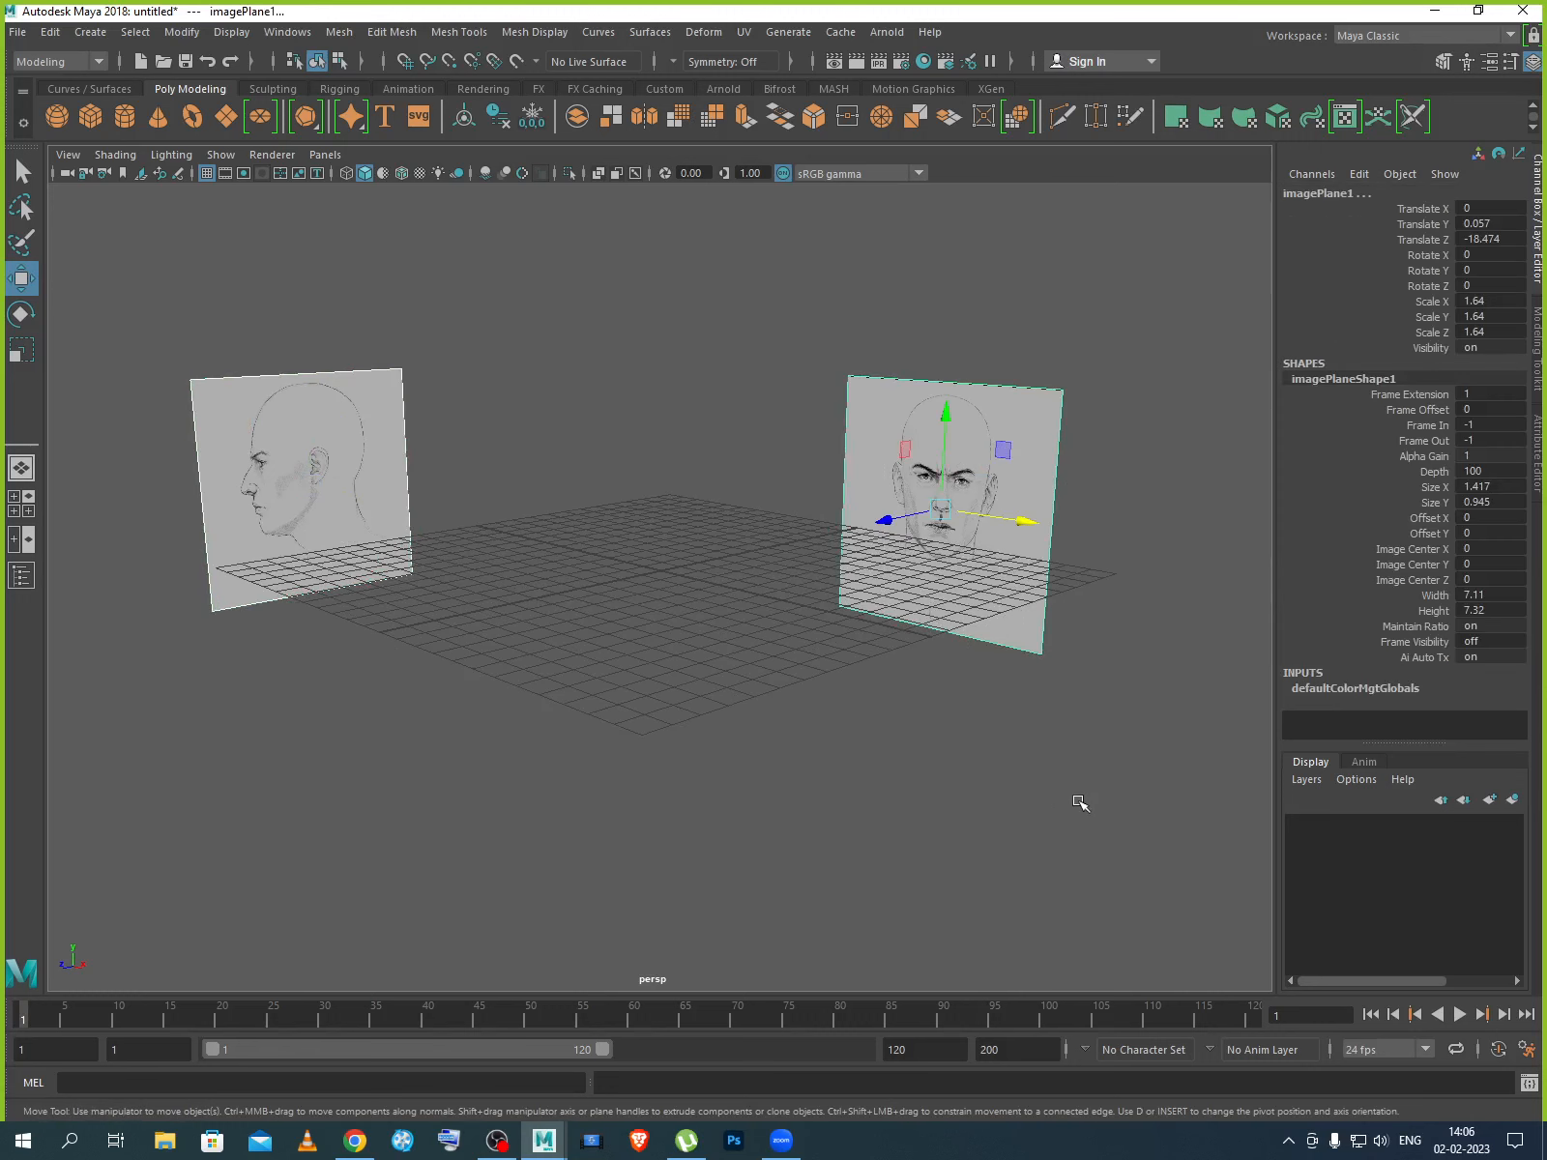
drag(147, 294, 1111, 754)
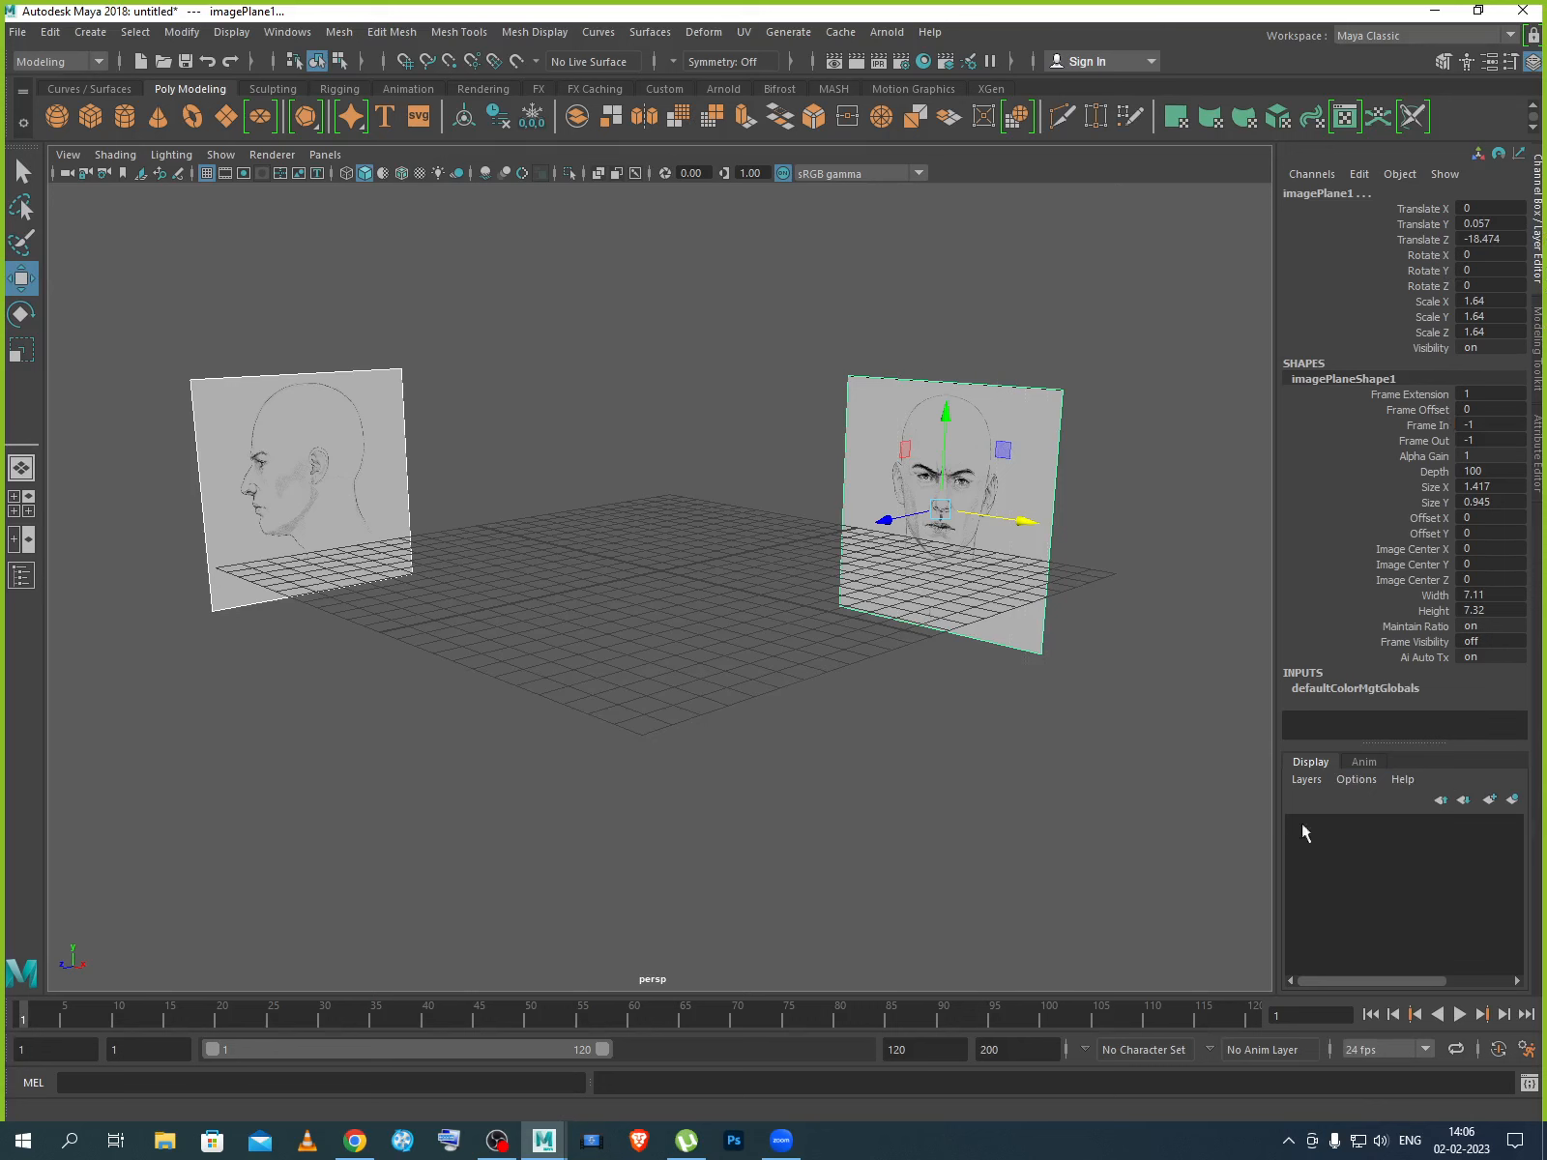
click(1511, 799)
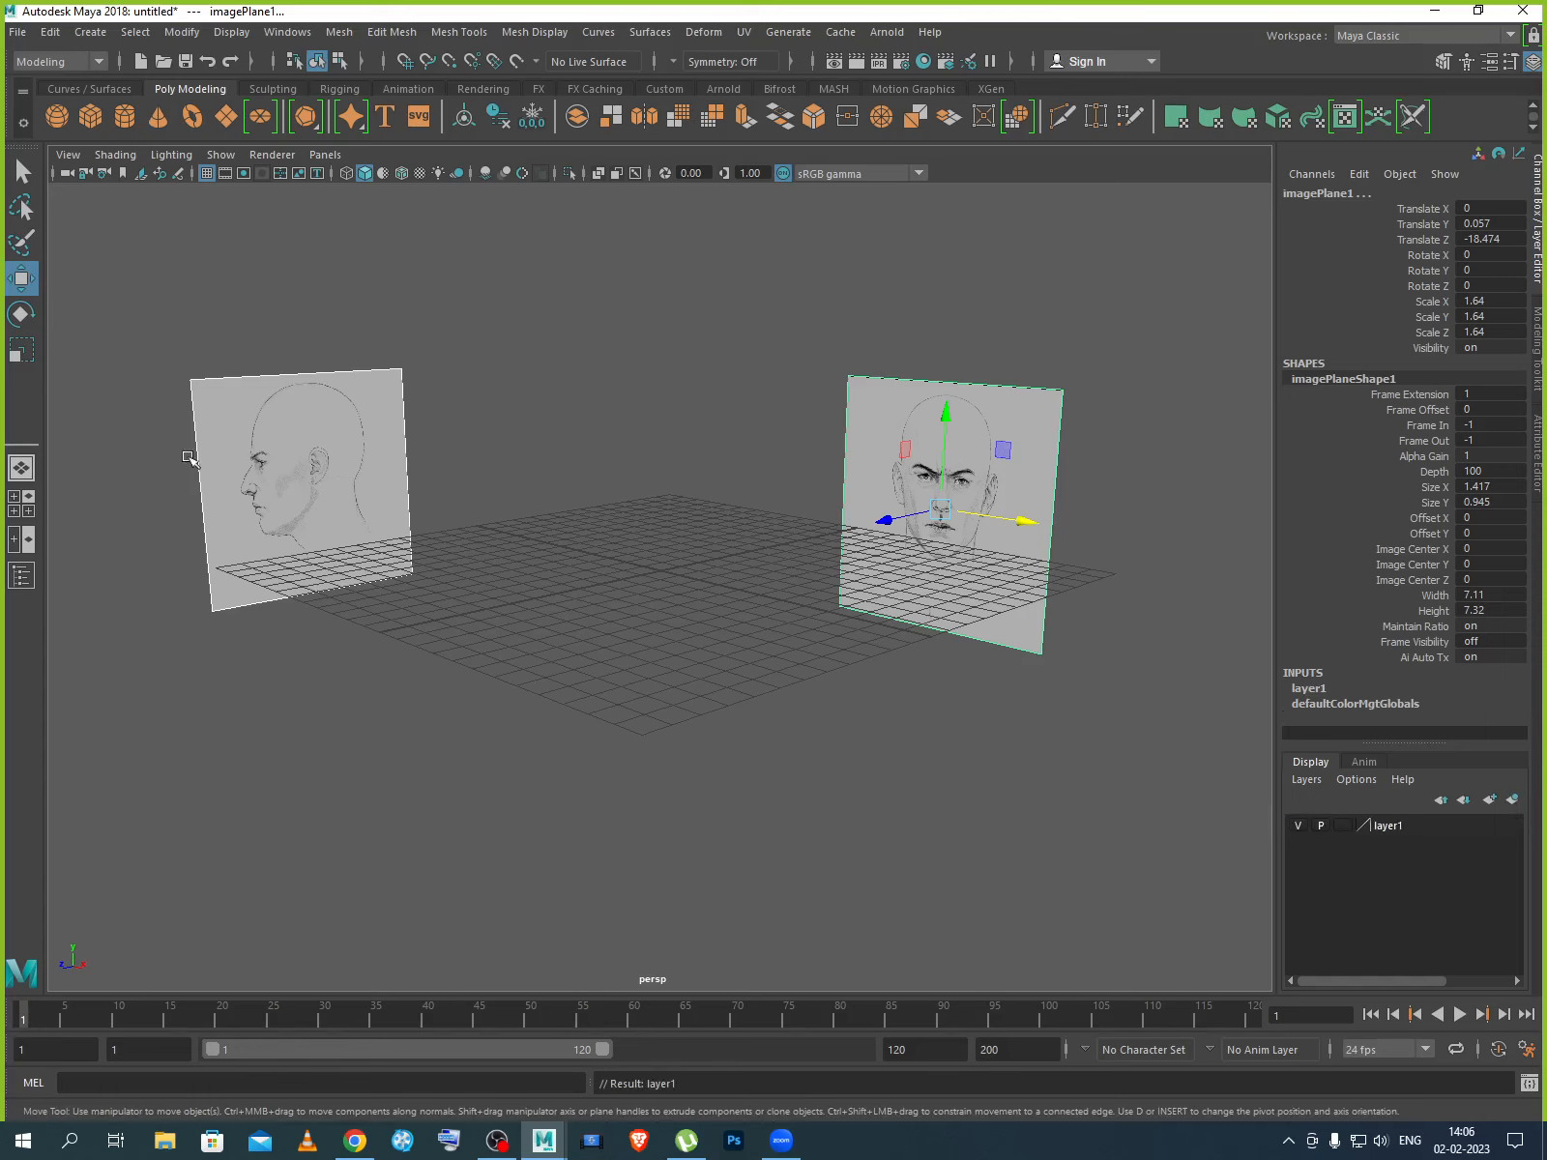
Try to rename the new display layer as "reference images".
double_click(1393, 826)
drag(651, 423, 587, 431)
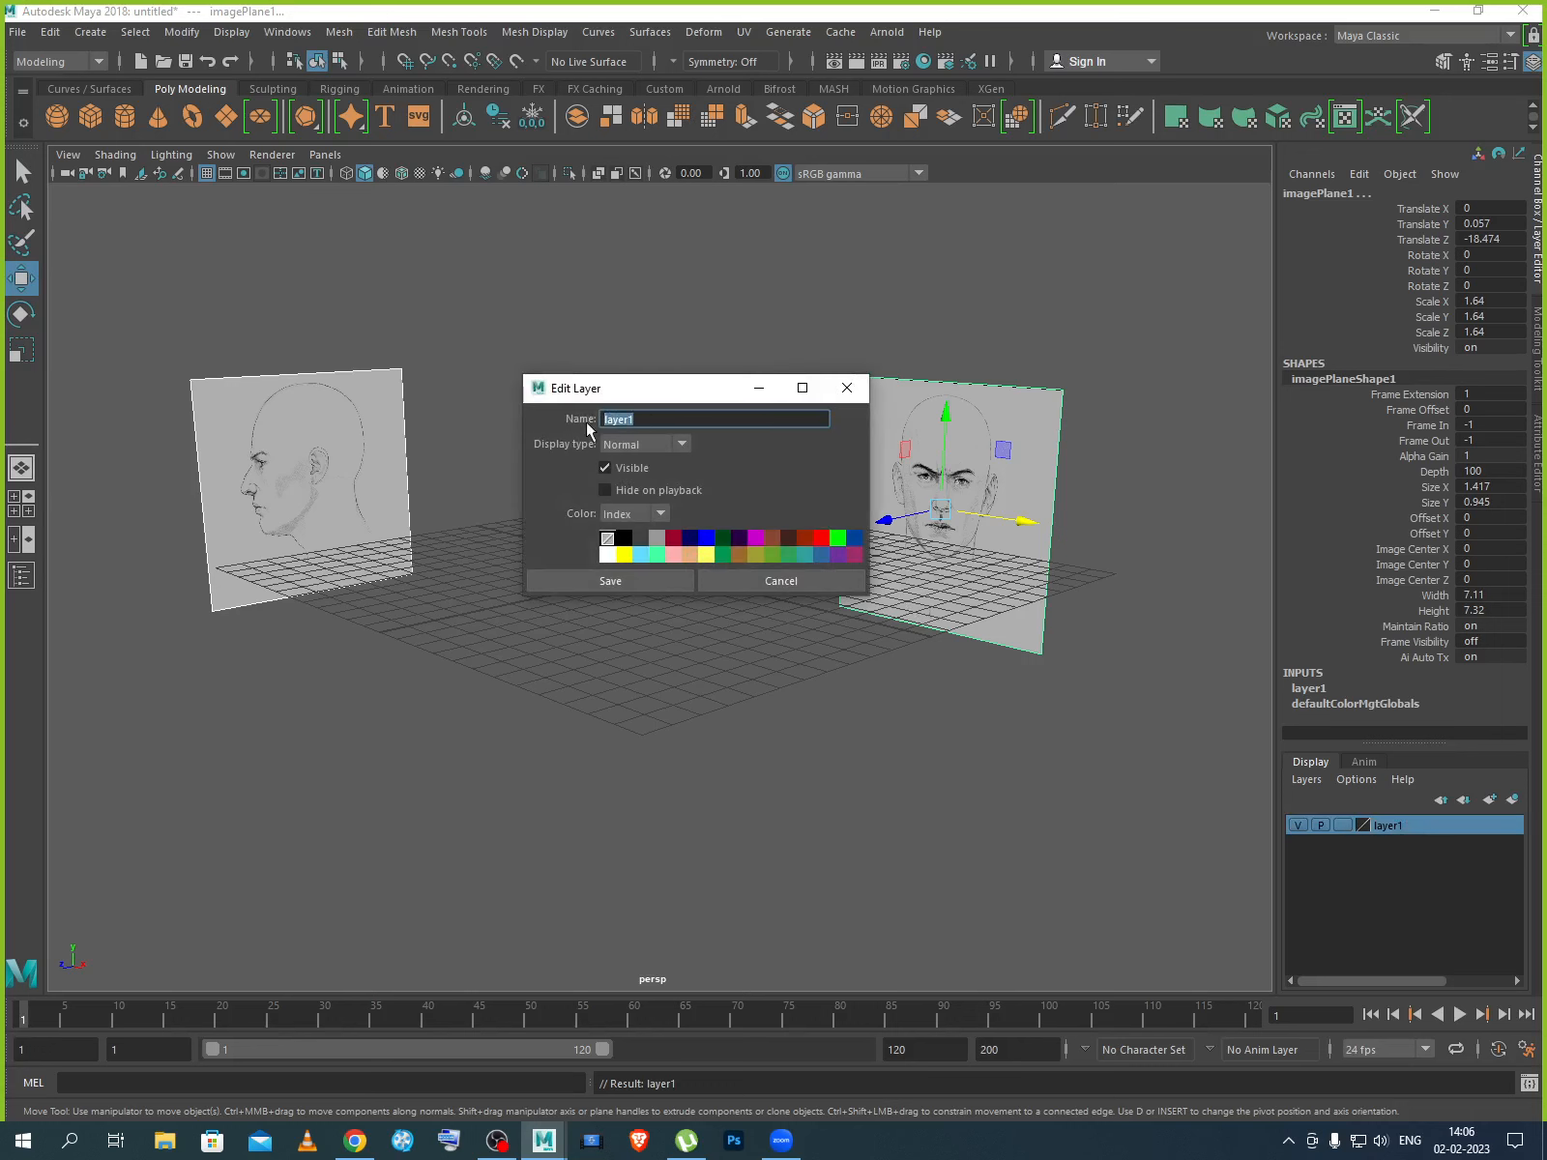
text(reference images)
key(Return)
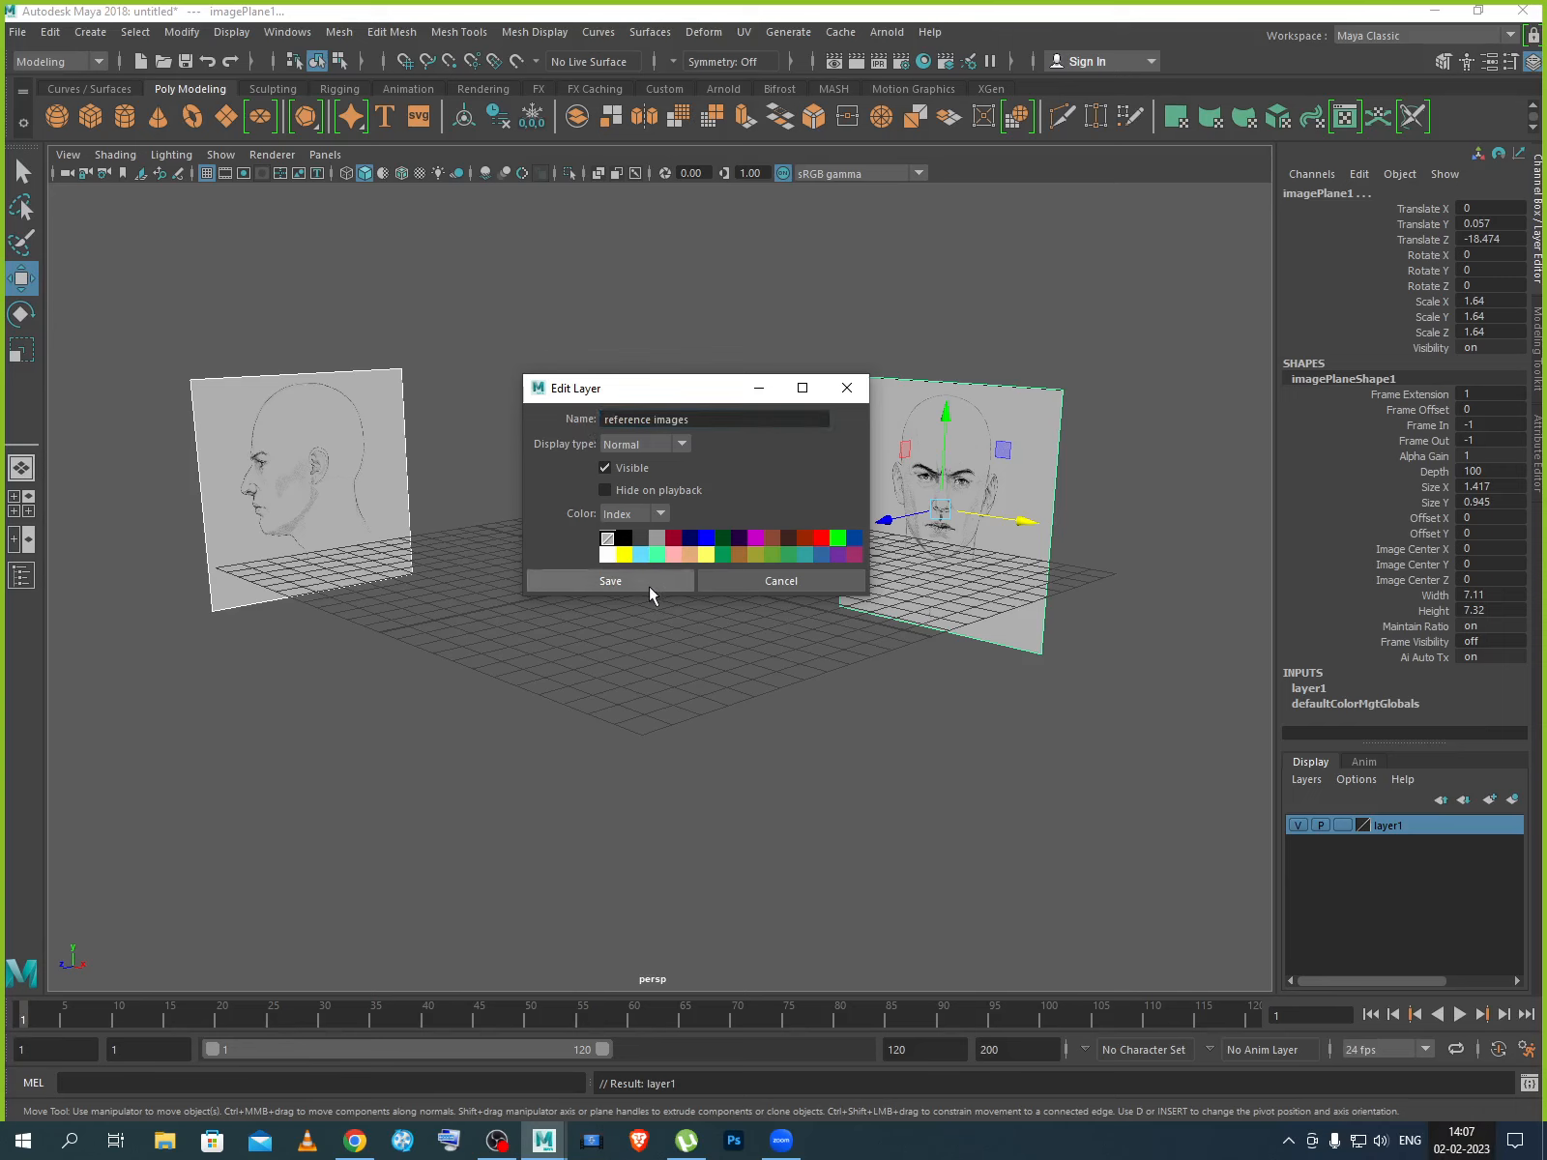
click(649, 584)
click(696, 527)
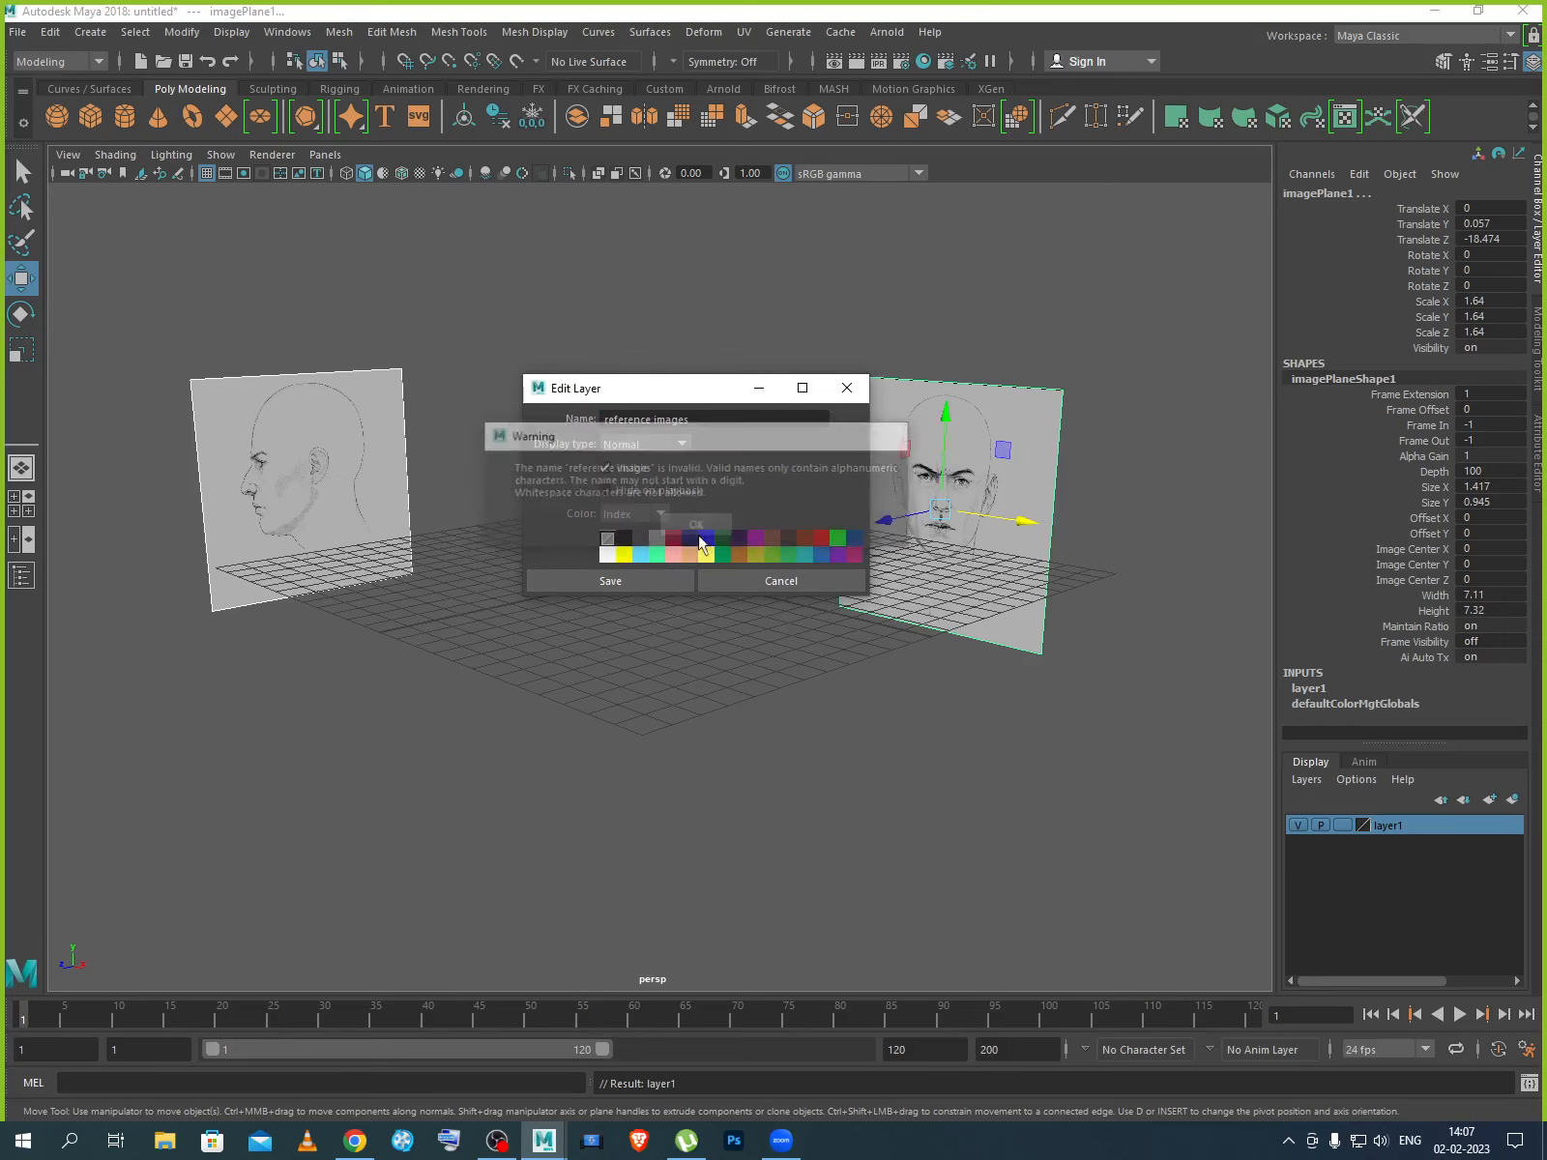
click(637, 576)
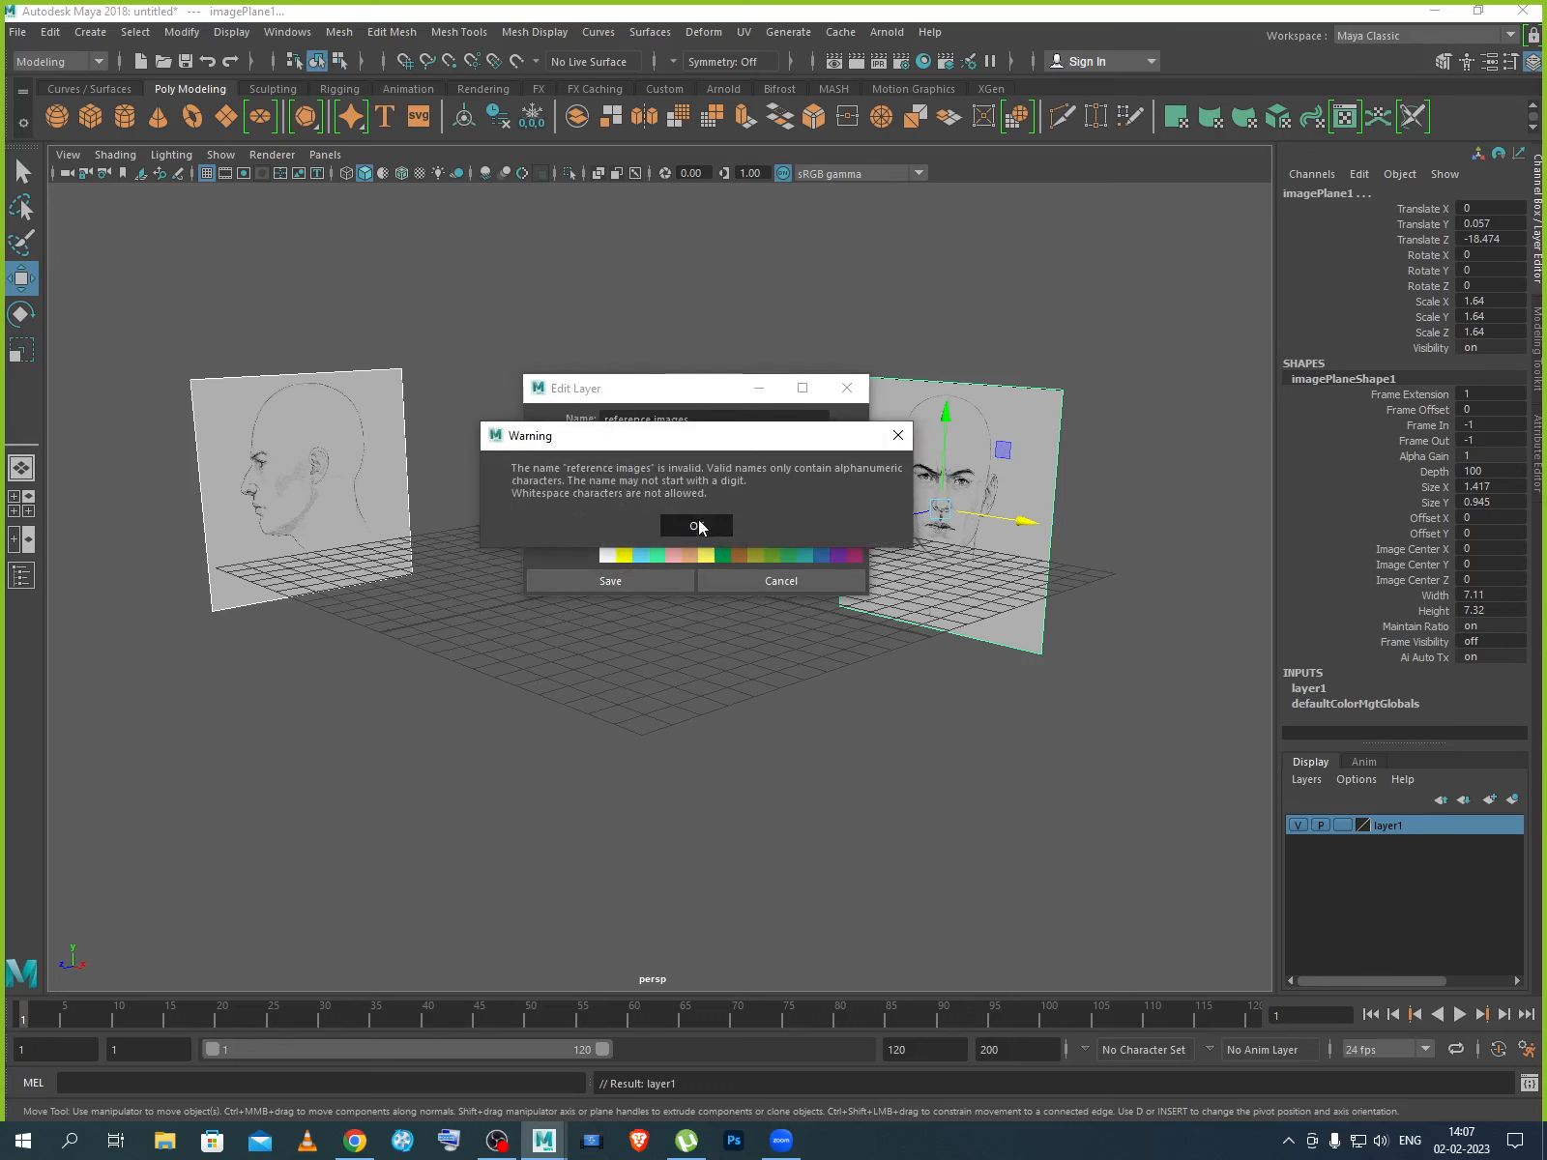
click(697, 527)
Replace the space in the layer name with an underscore and save it as reference_images.
click(654, 422)
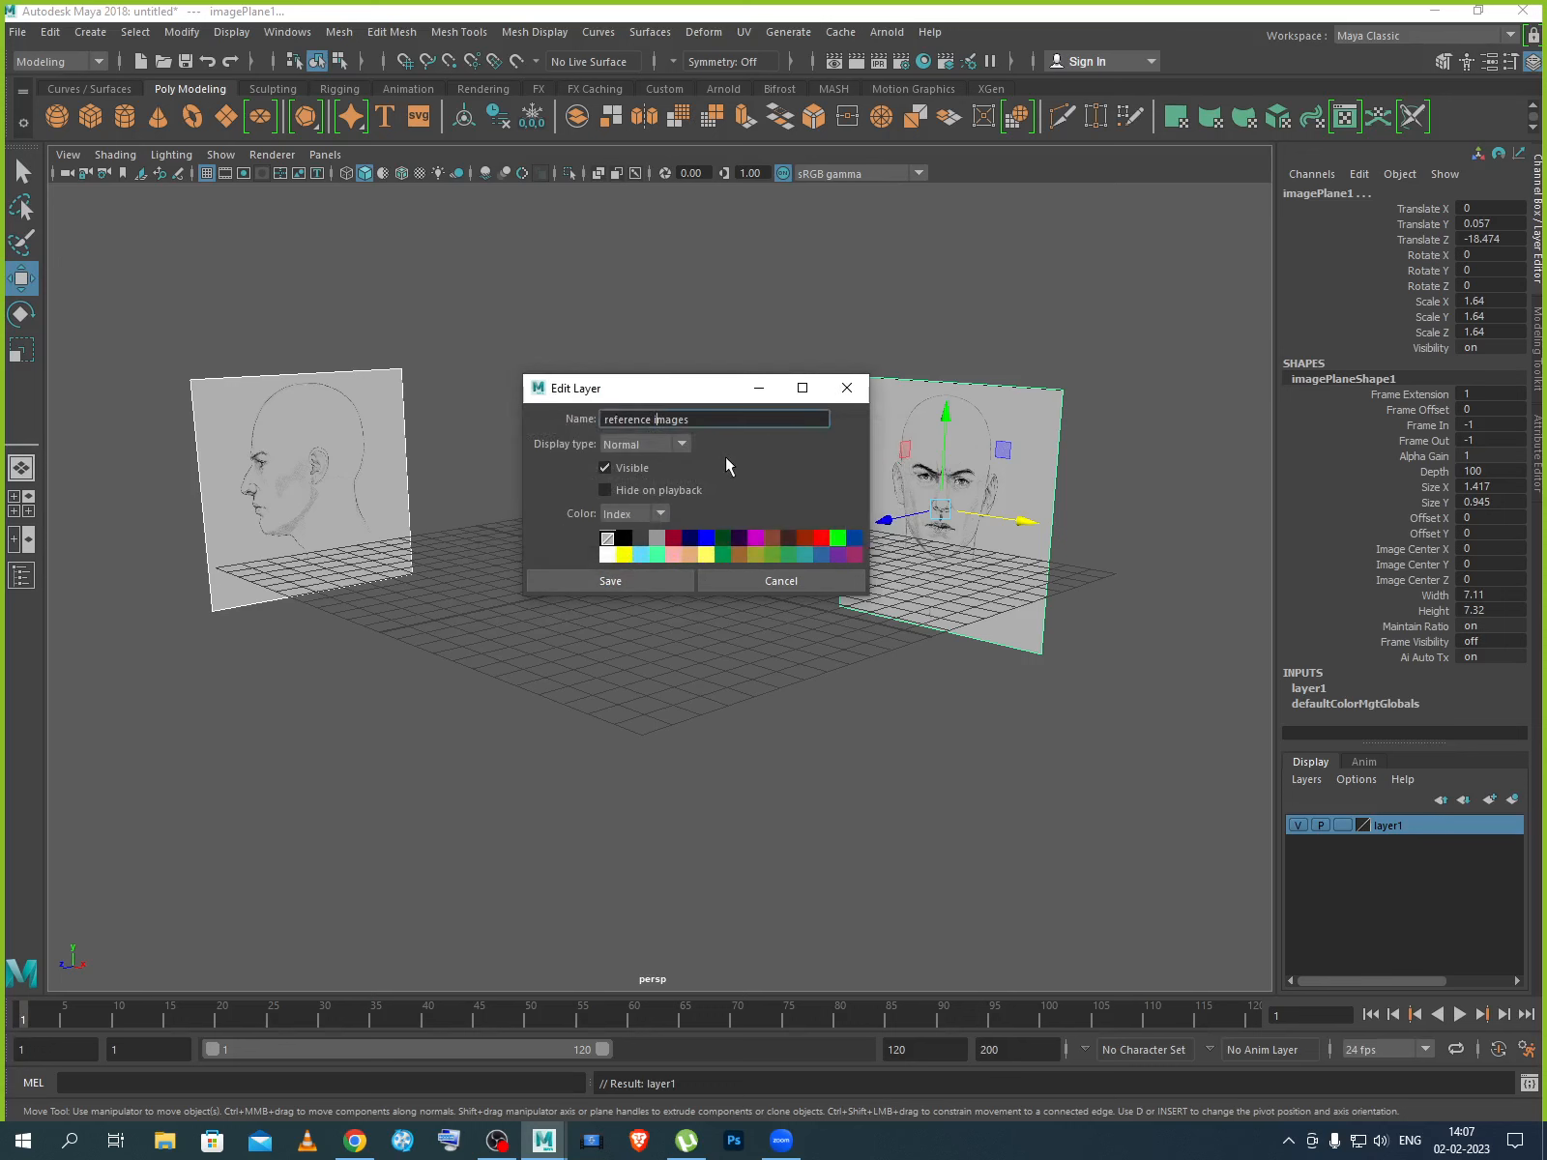
key(BackSpace)
text())
key(BackSpace)
text(_)
click(638, 582)
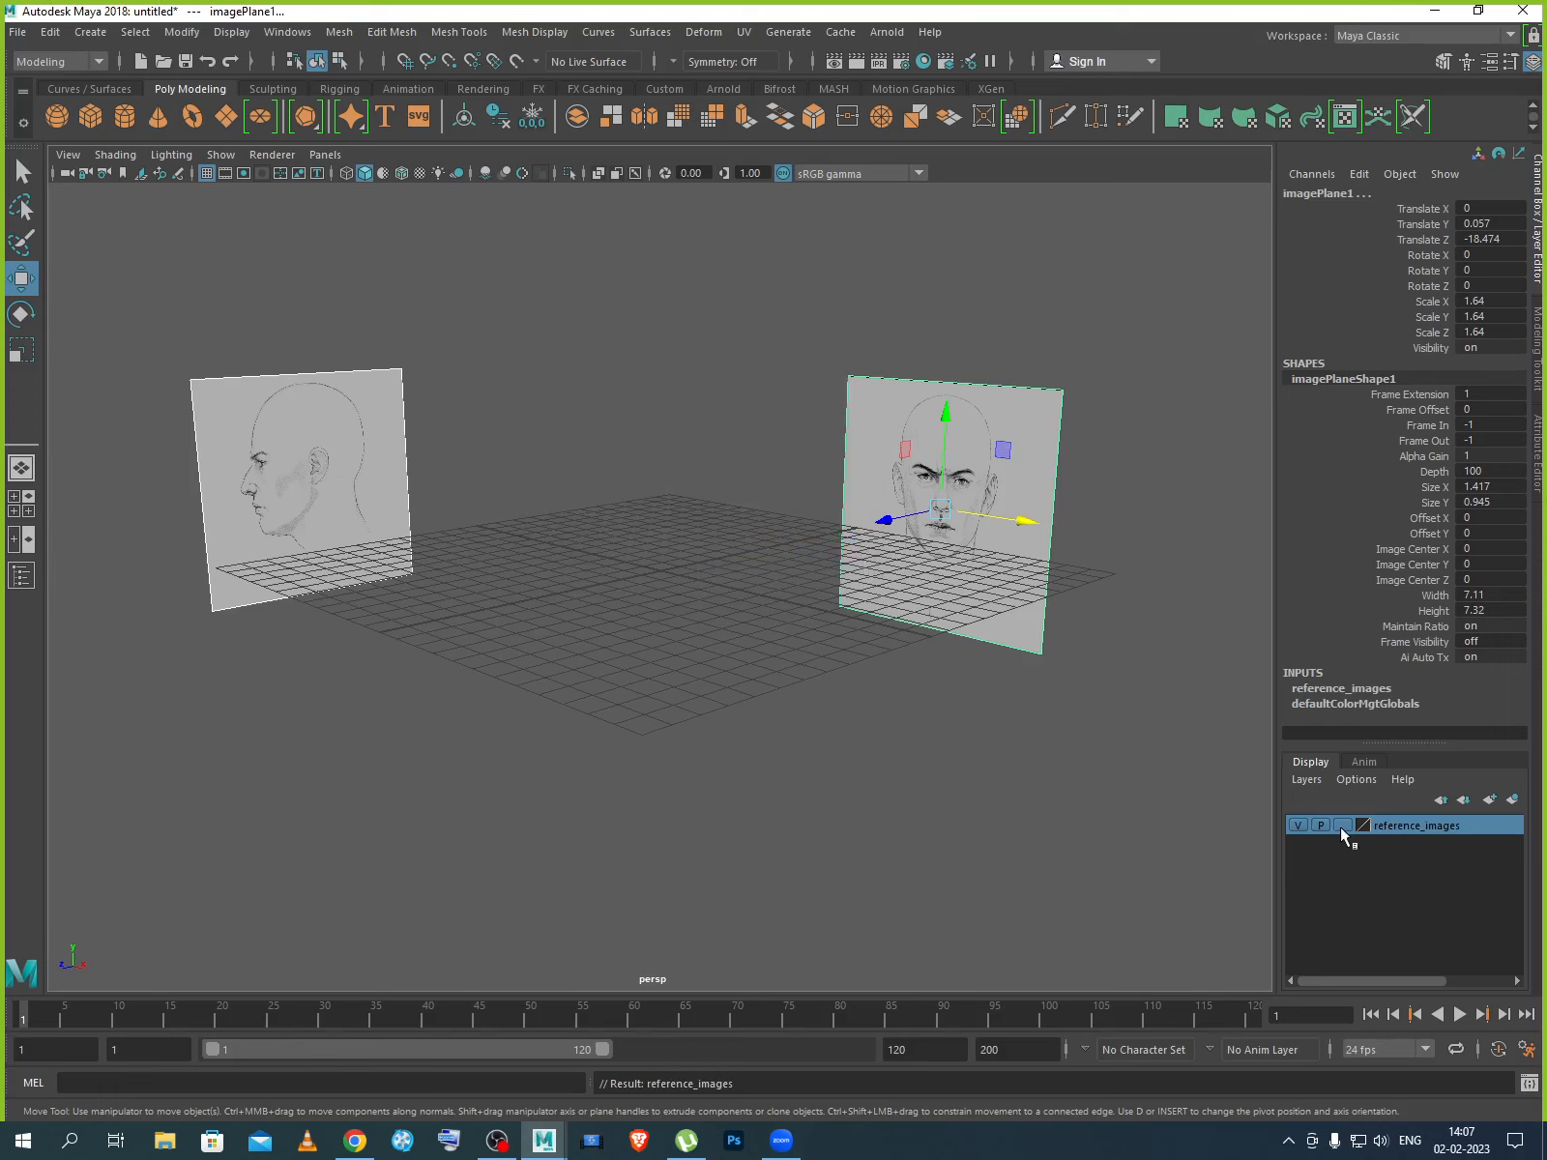
Set the reference_images layer to the Reference display type, and test whether the image planes can still be selected.
click(694, 607)
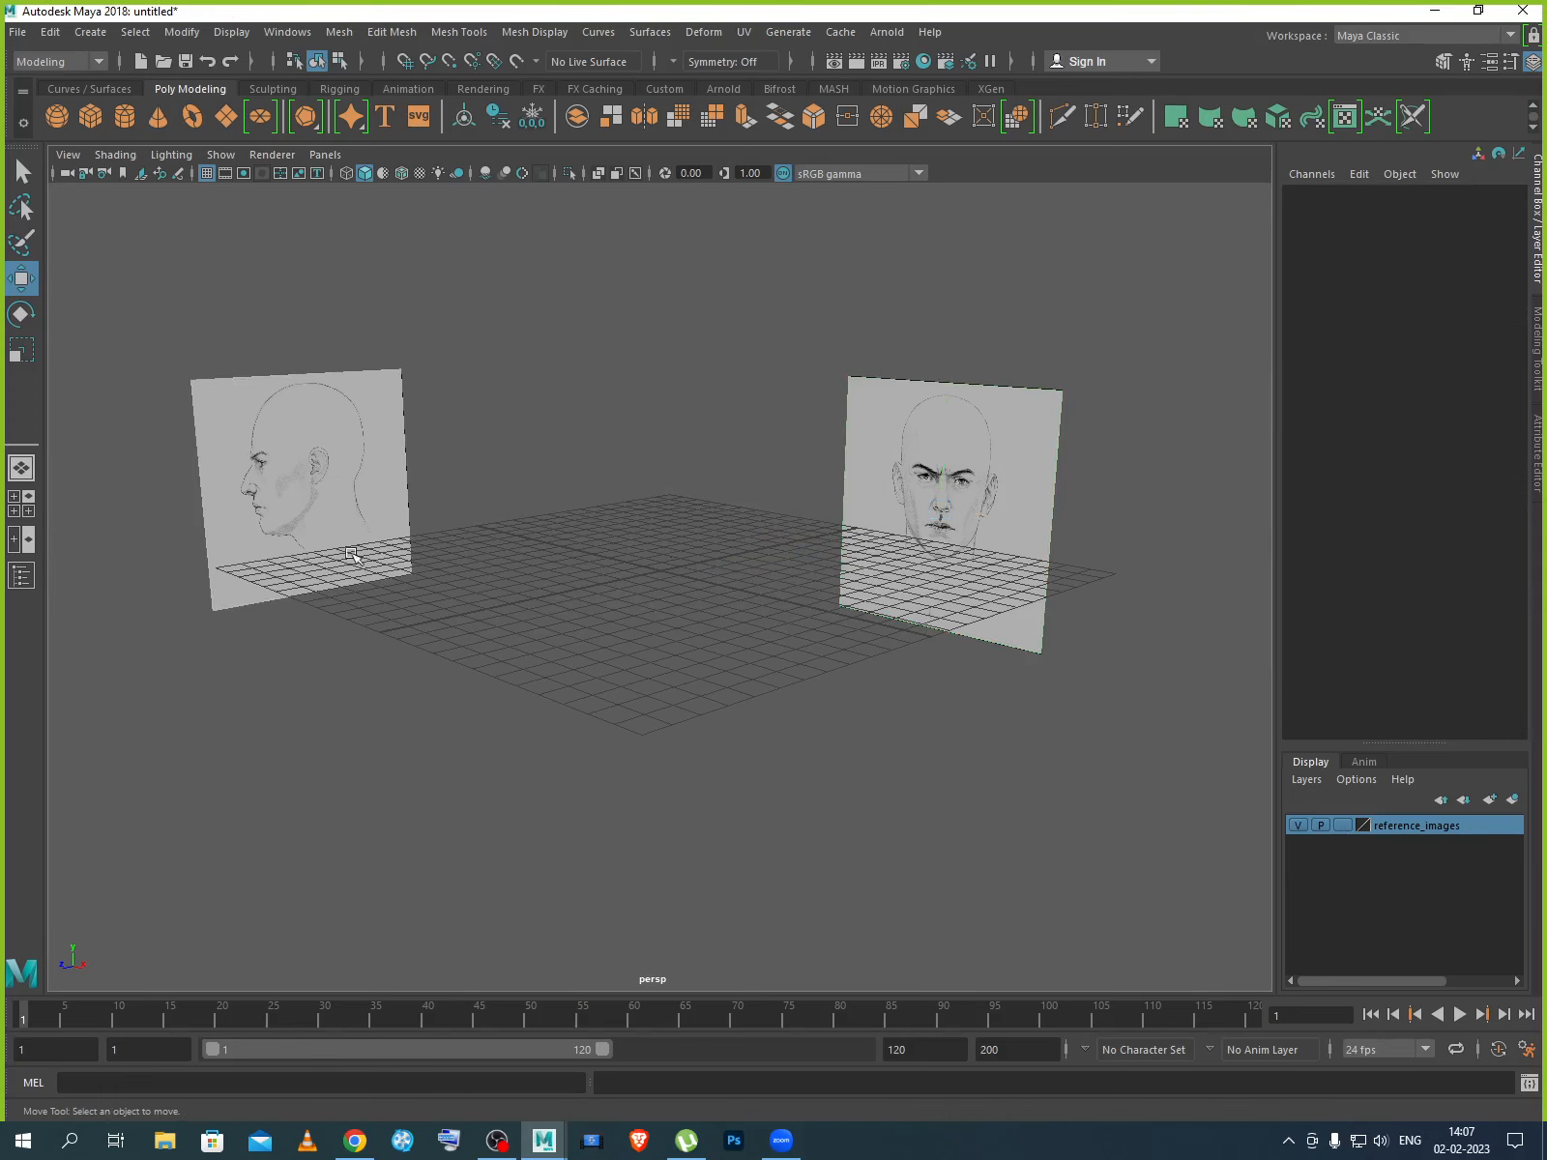
drag(518, 518, 1064, 661)
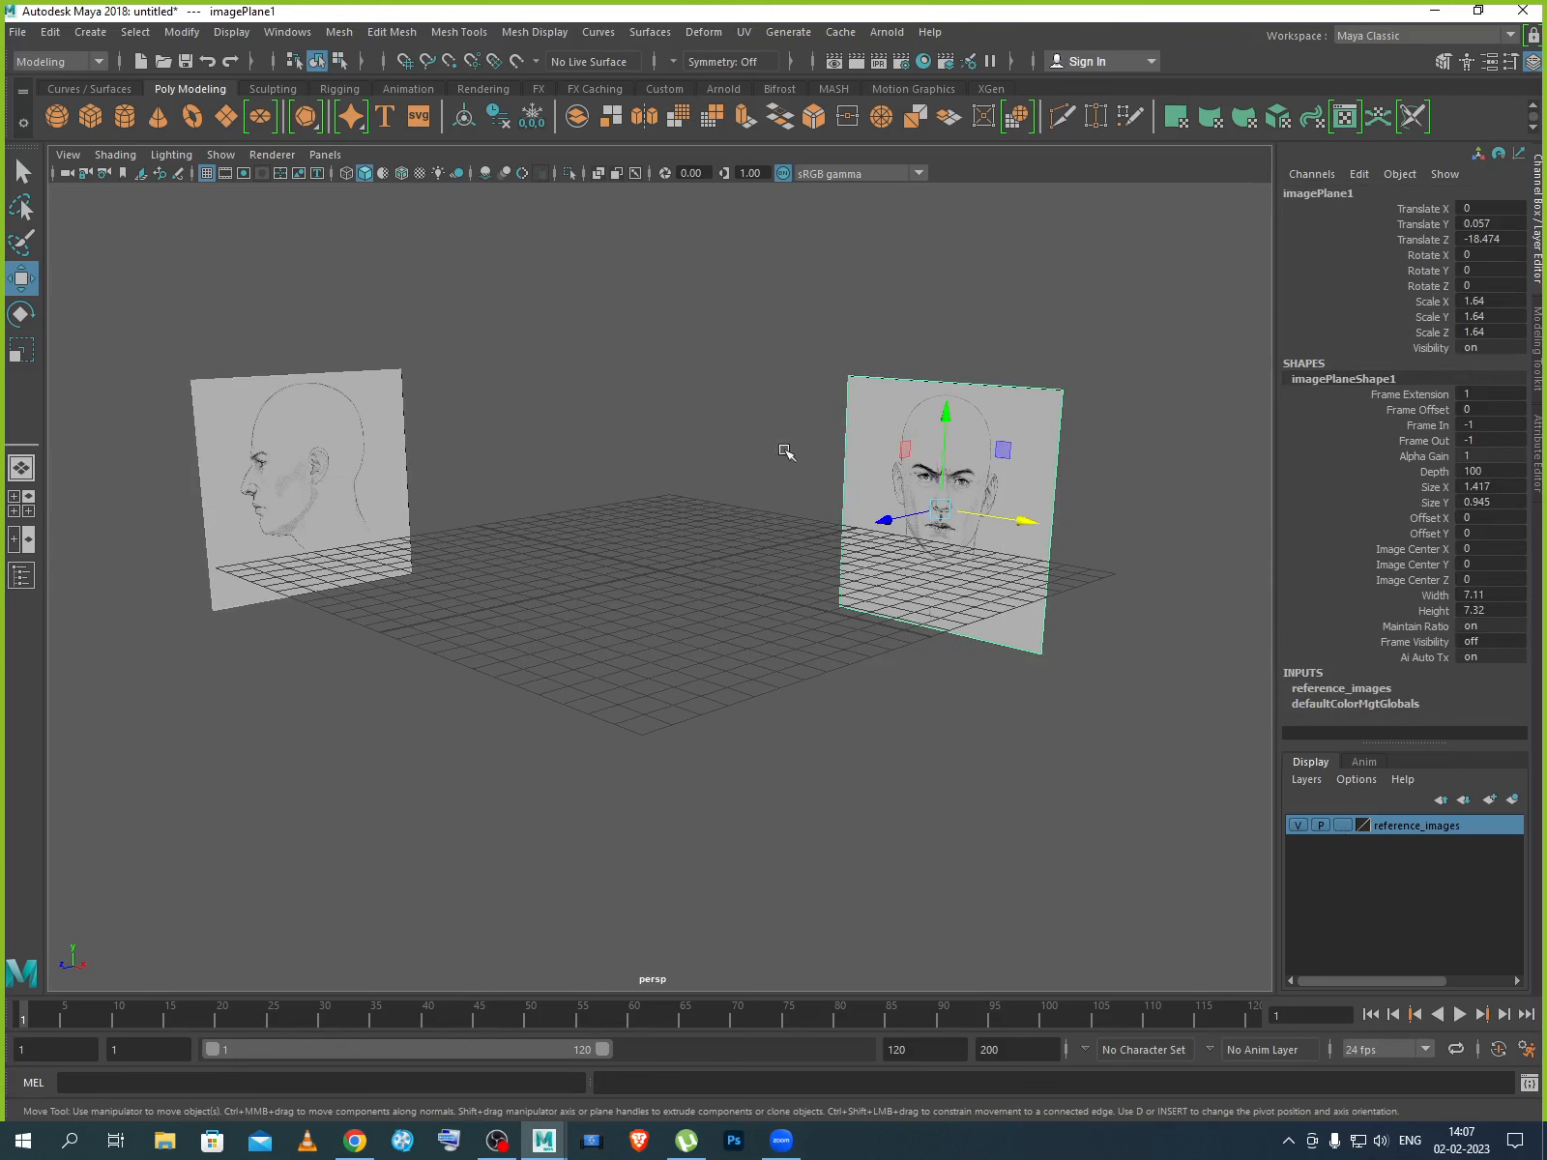
click(1343, 825)
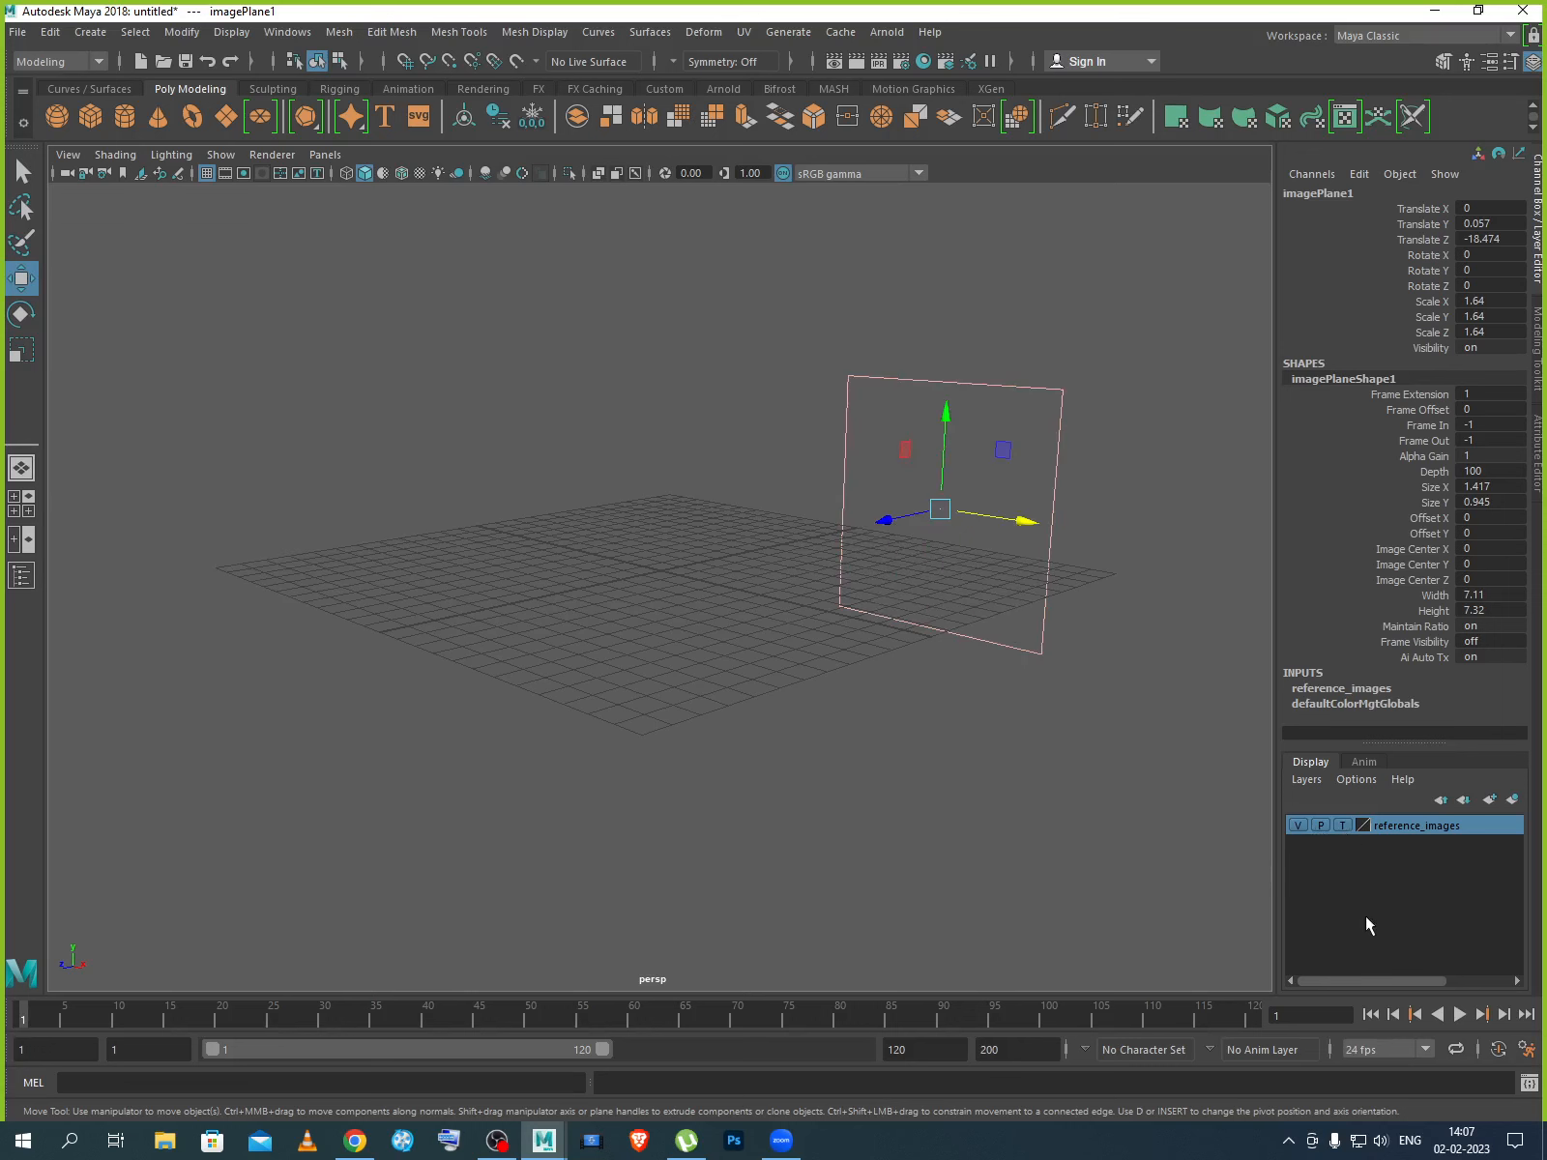
click(1343, 825)
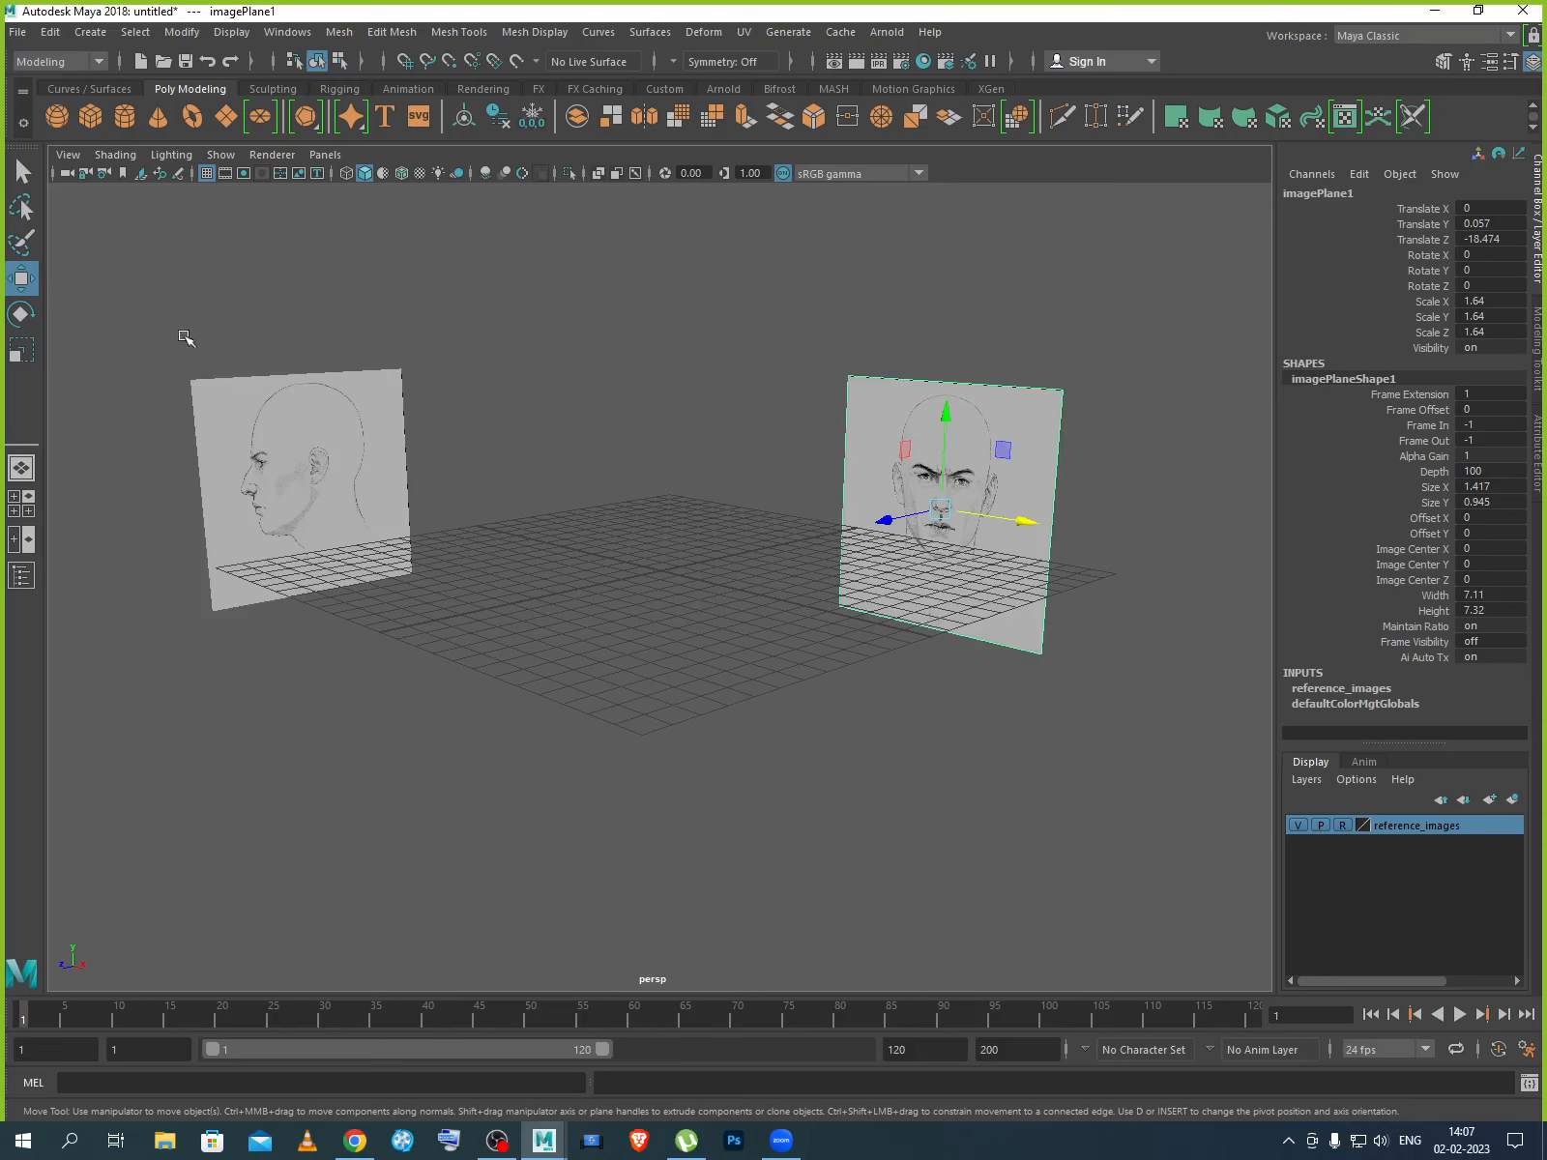
drag(155, 301, 1048, 753)
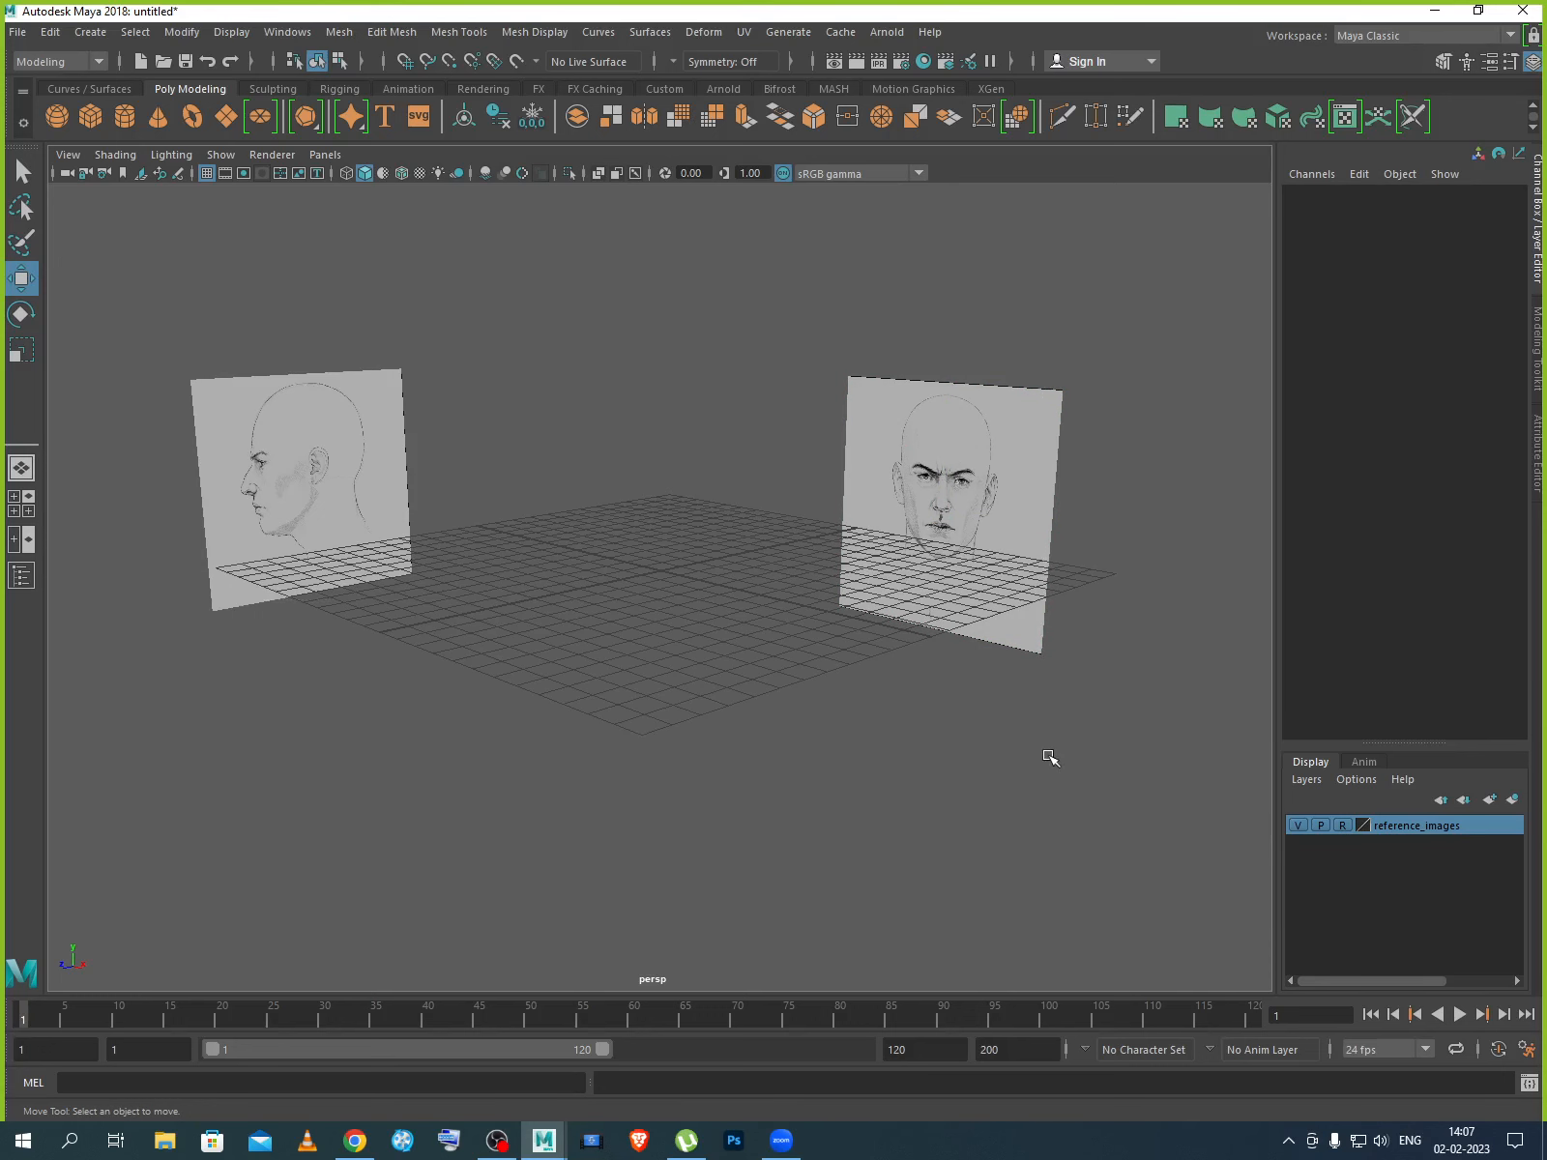
Return to the four-view layout and hide image planes in the perspective view only.
key(space)
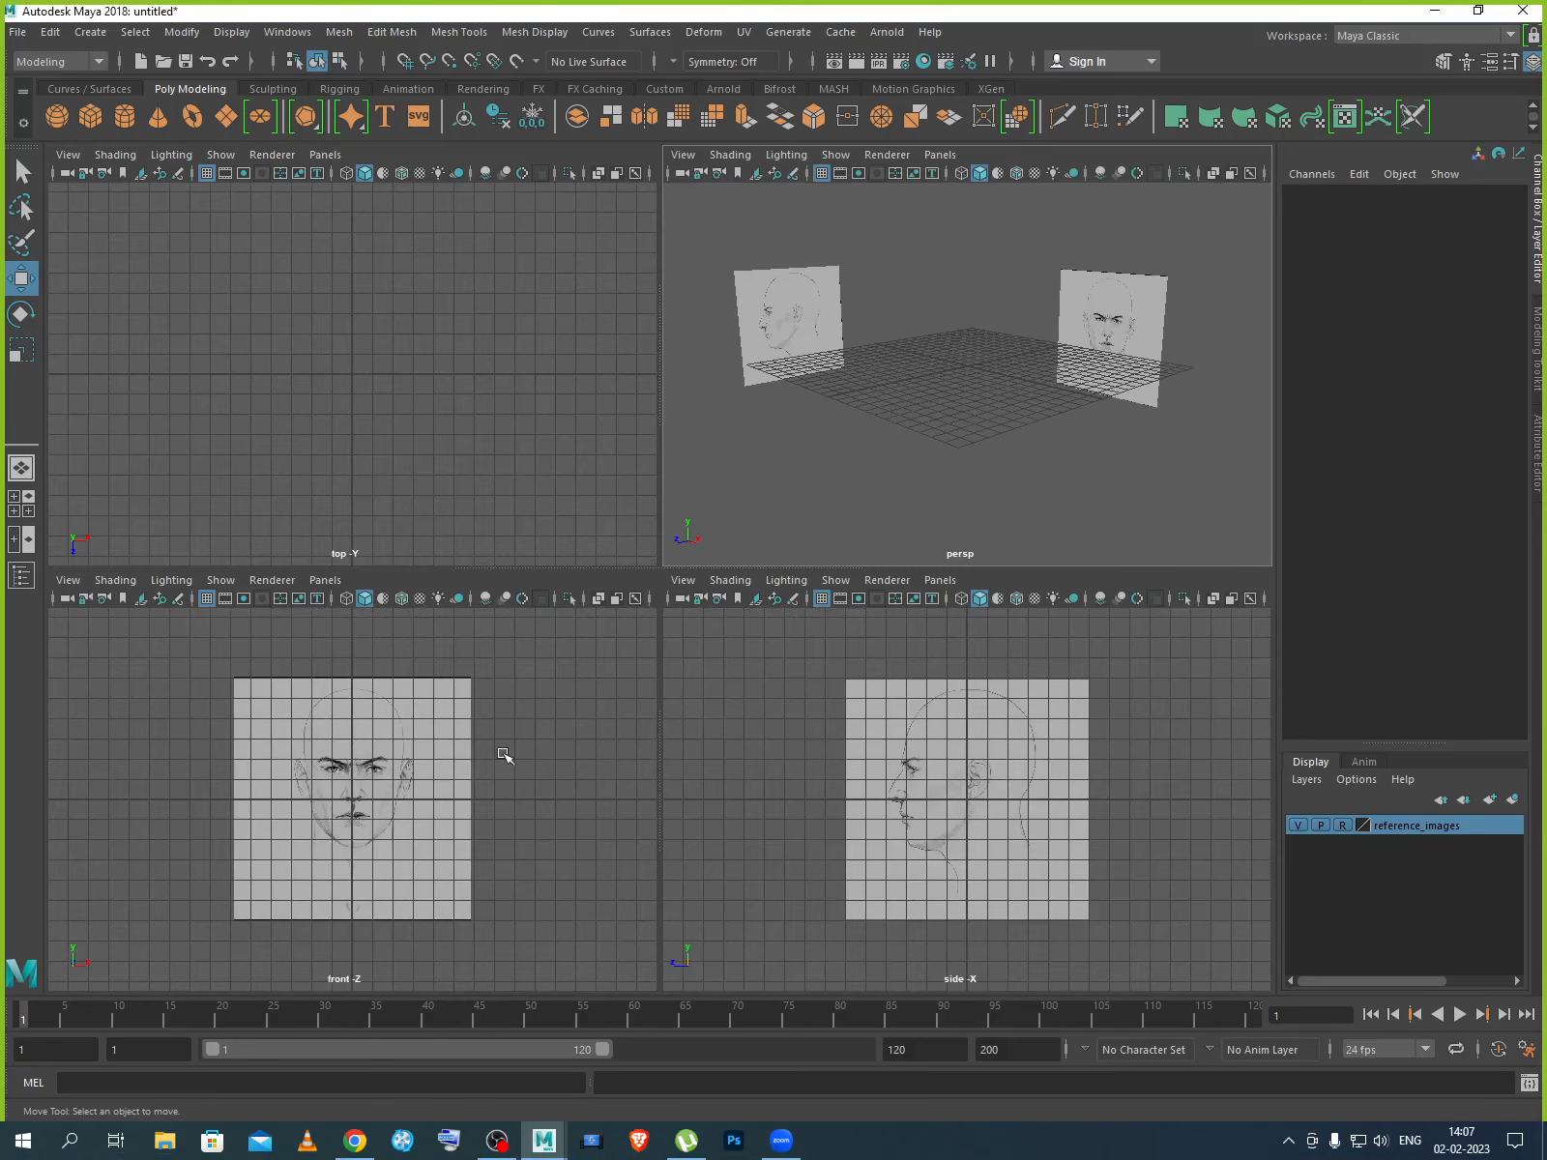
click(781, 706)
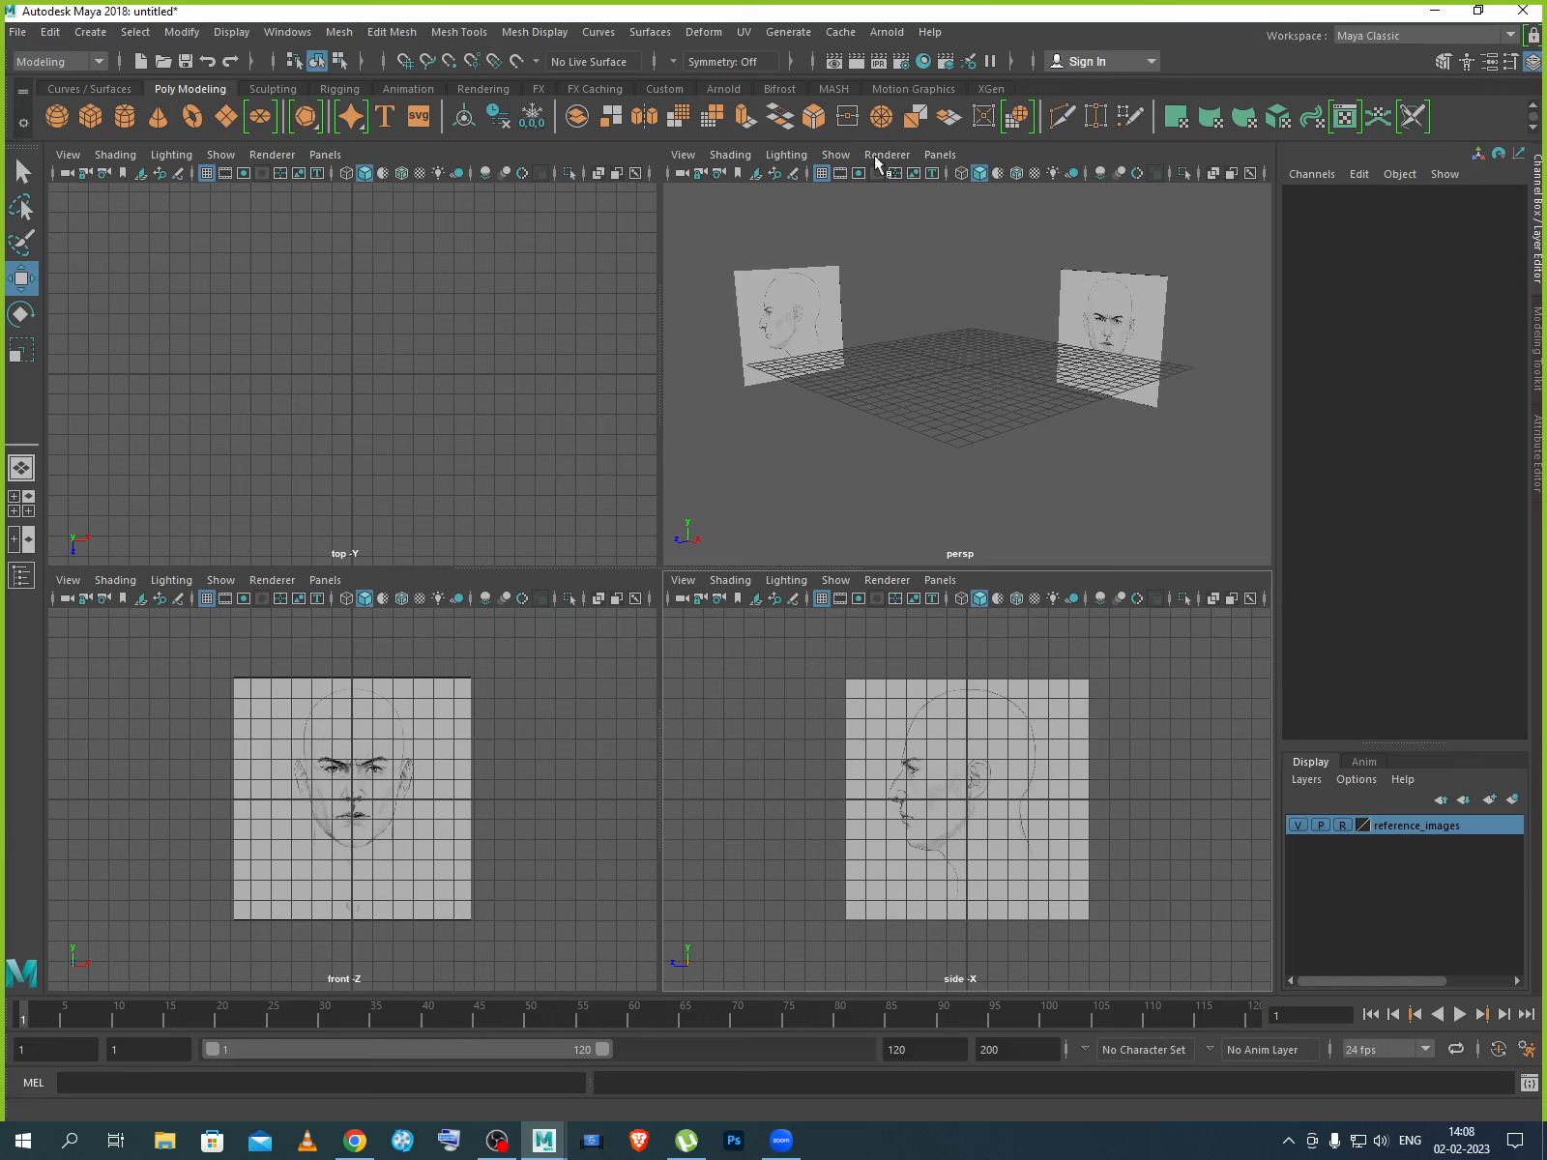
click(940, 155)
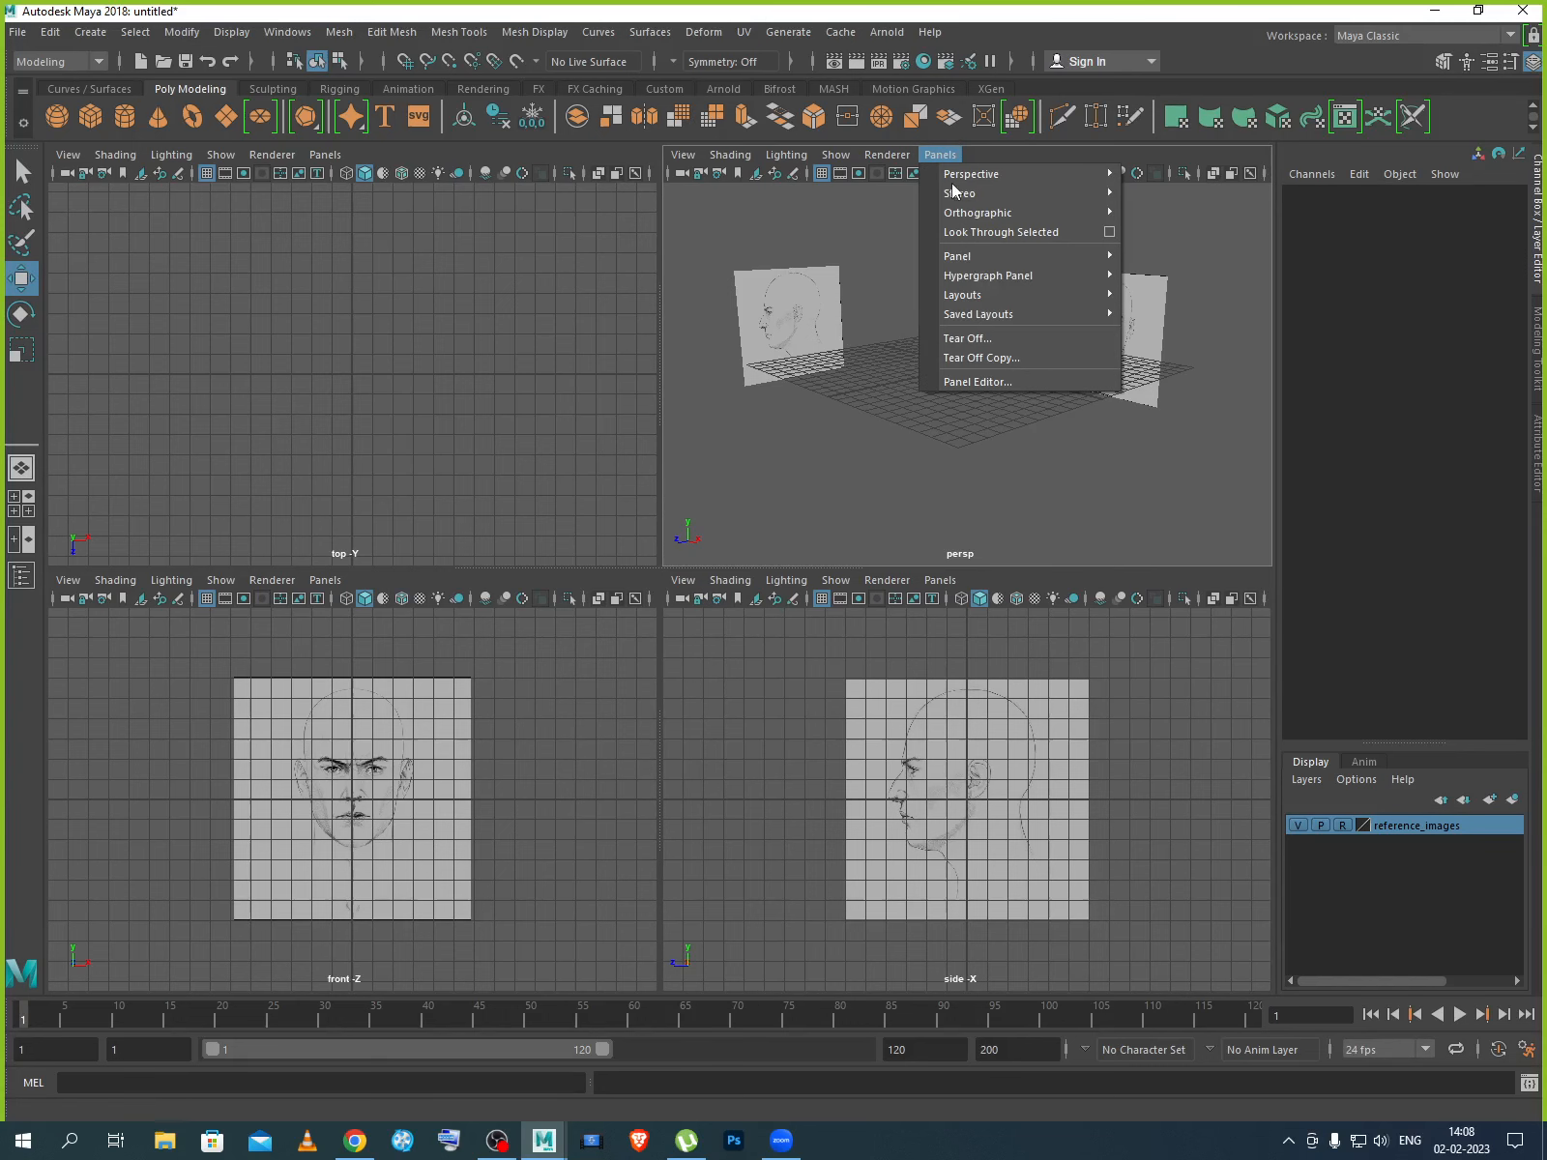
mouse_move(988, 296)
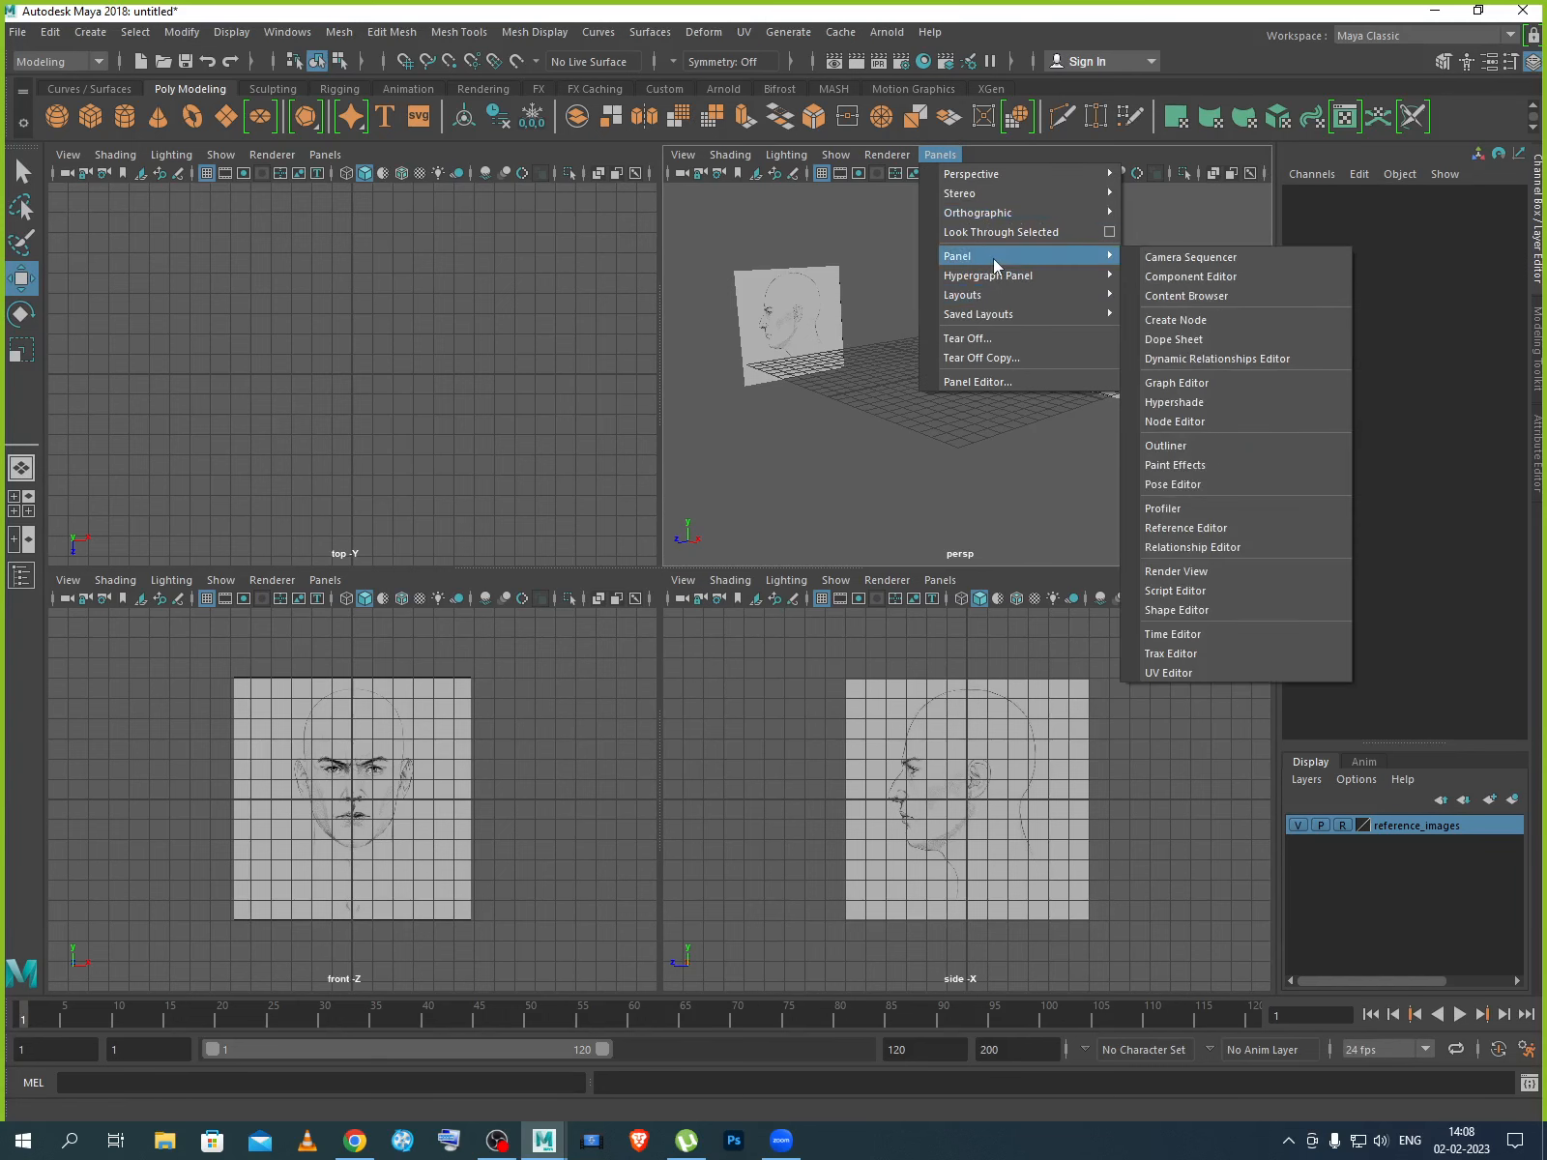
mouse_move(928, 172)
mouse_move(837, 155)
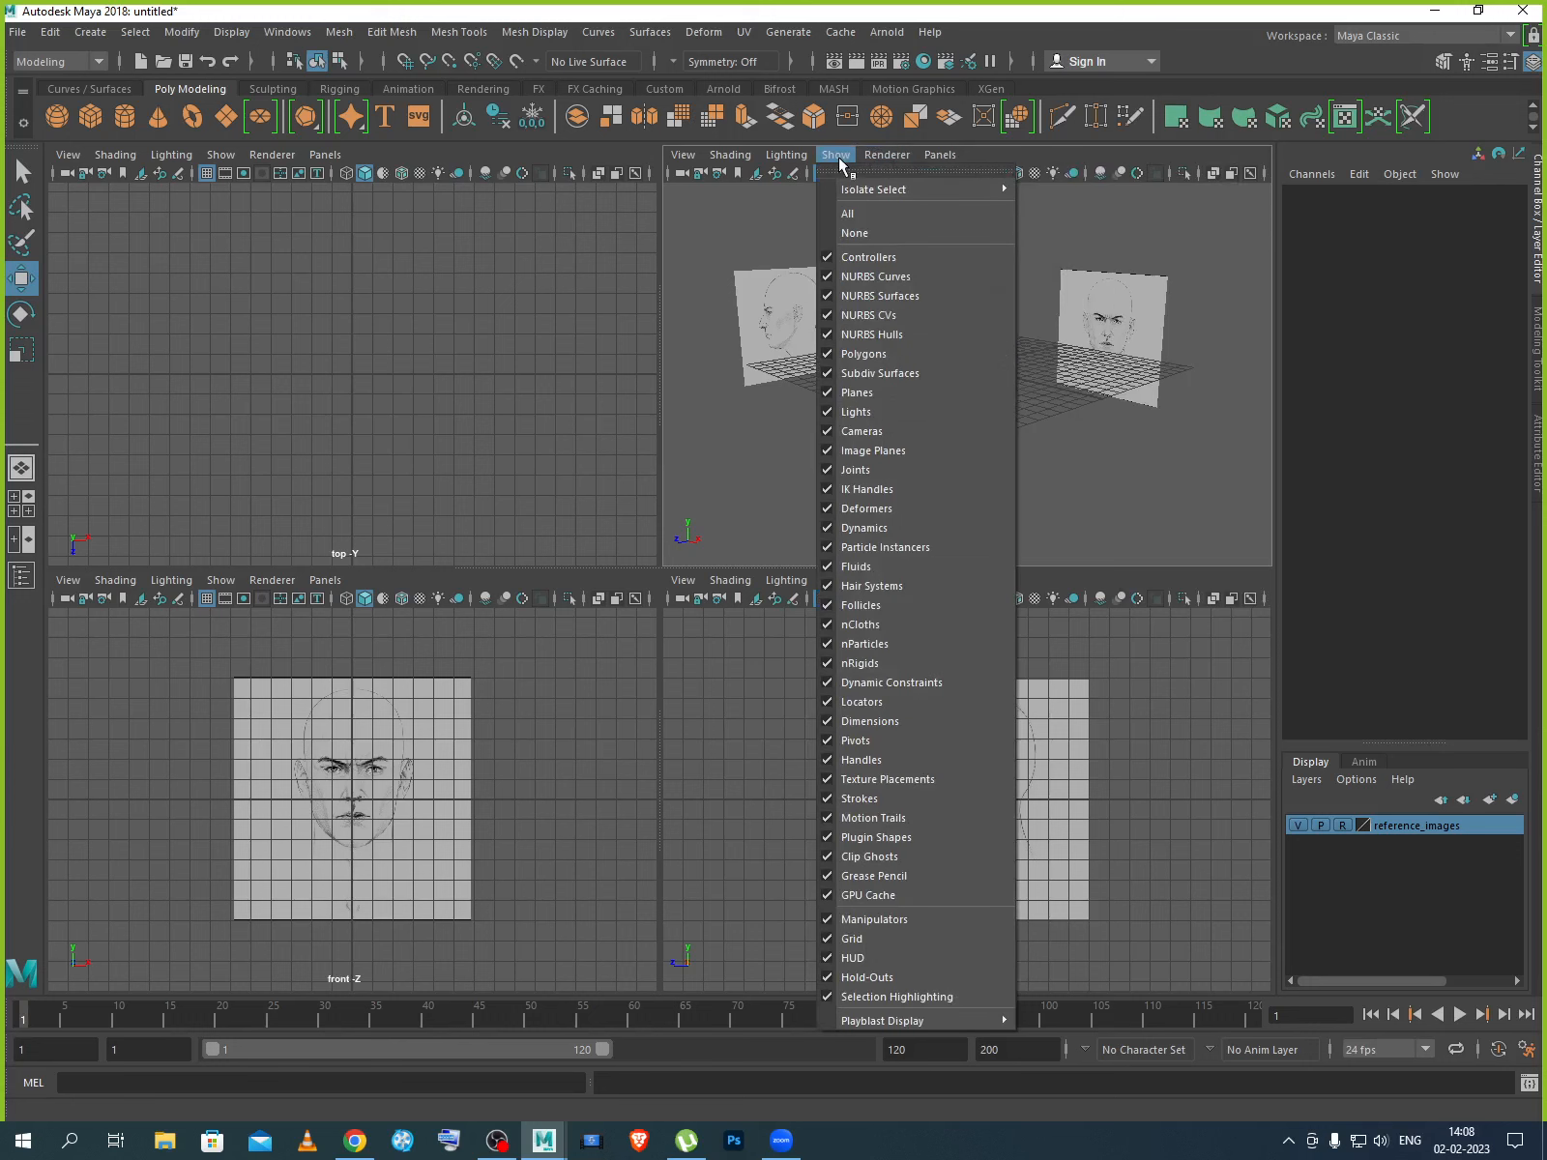
click(864, 453)
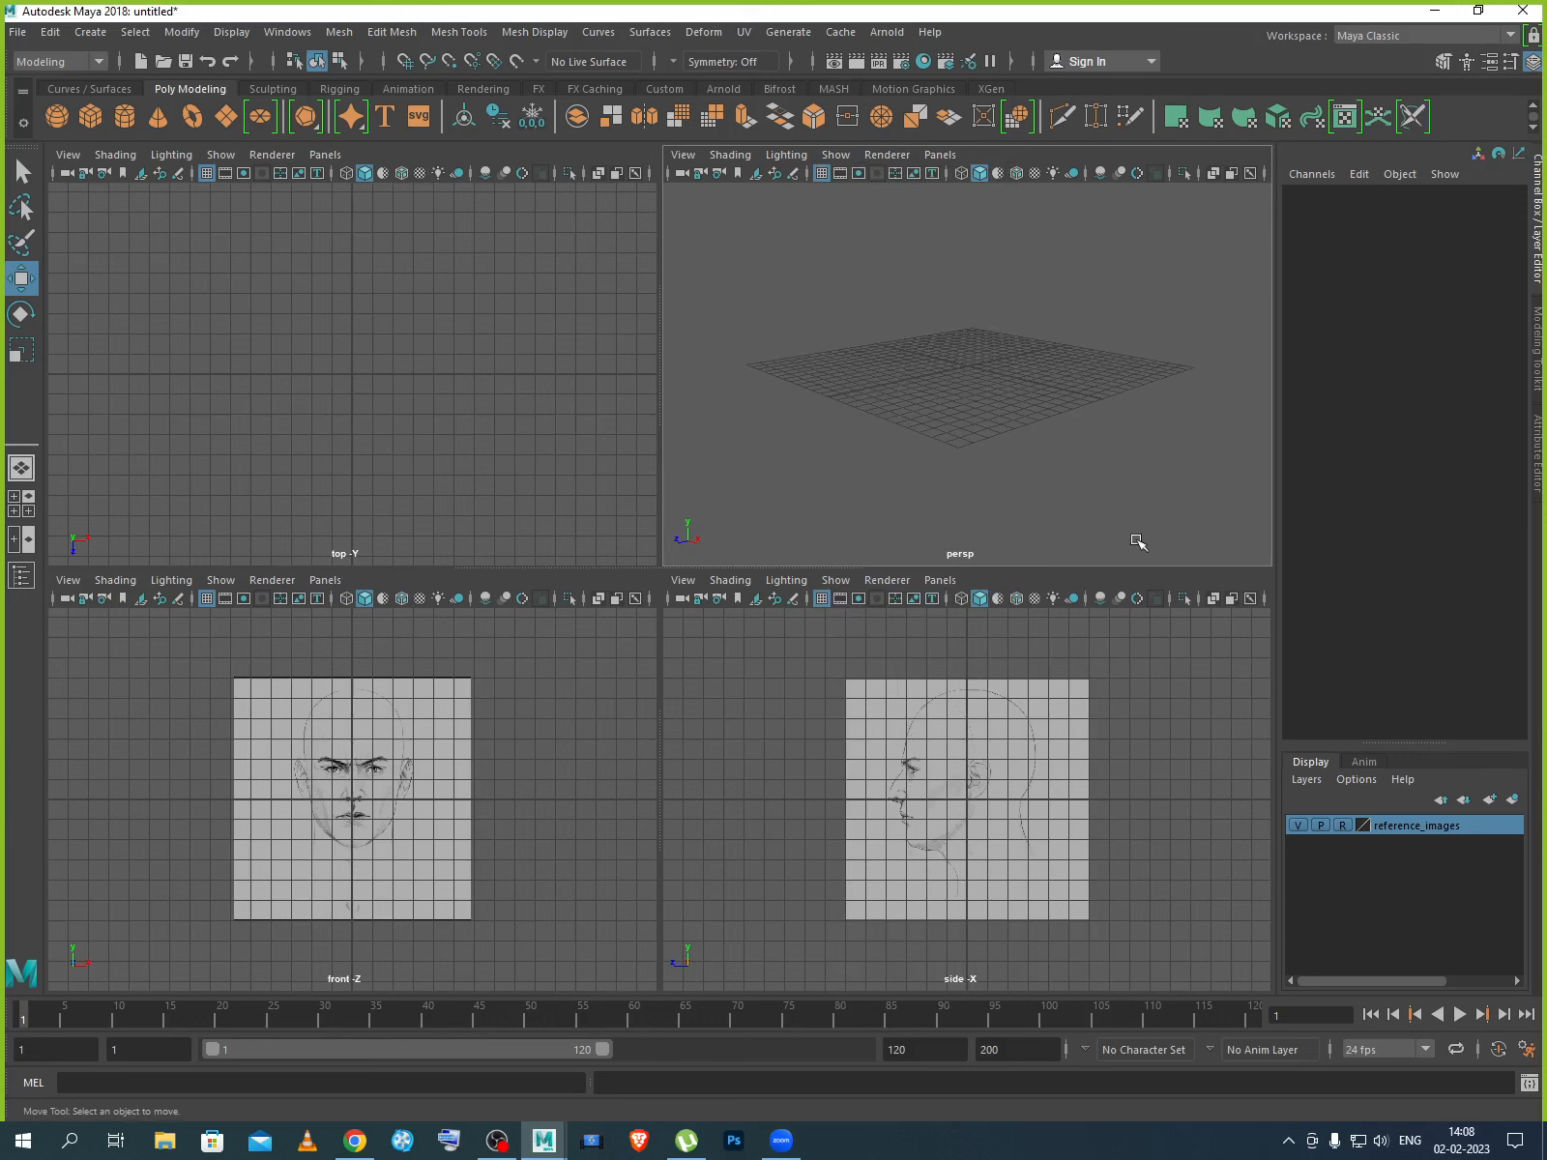
drag(732, 262, 1195, 479)
Examine the side and front reference drawings, and inspect the eye closely in the maximized front view.
scroll(957, 818, up, 5)
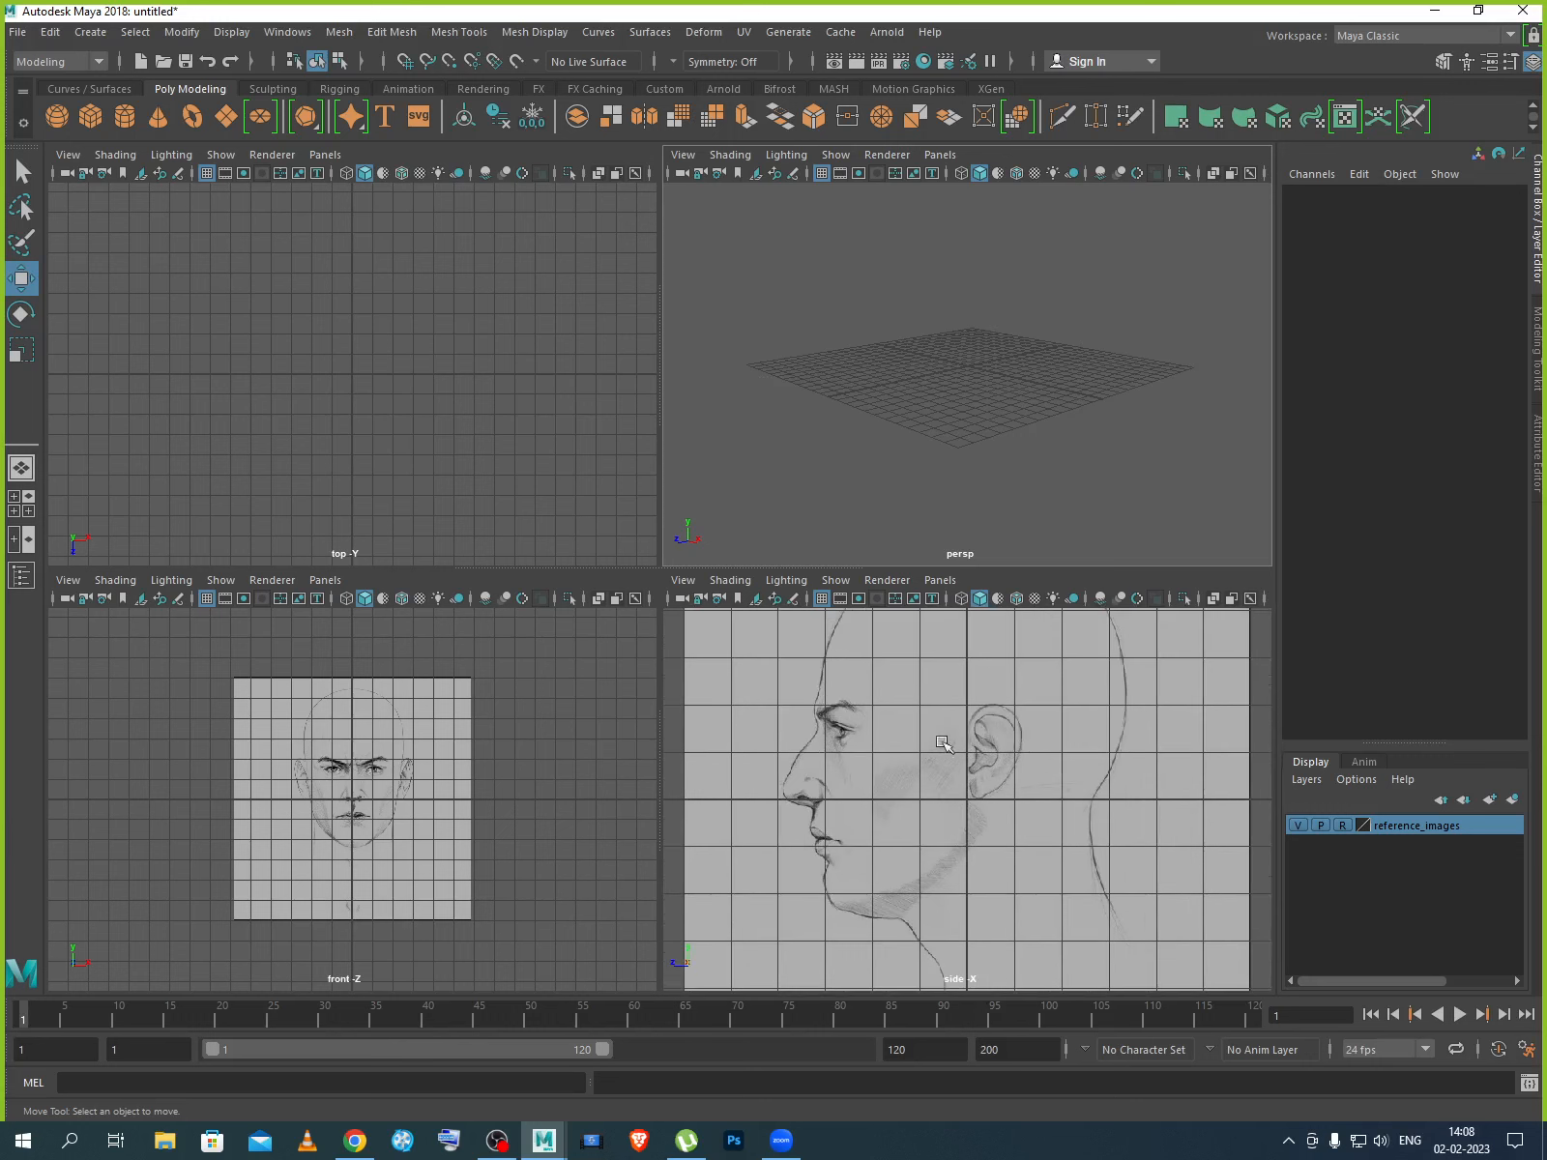
scroll(346, 769, up, 6)
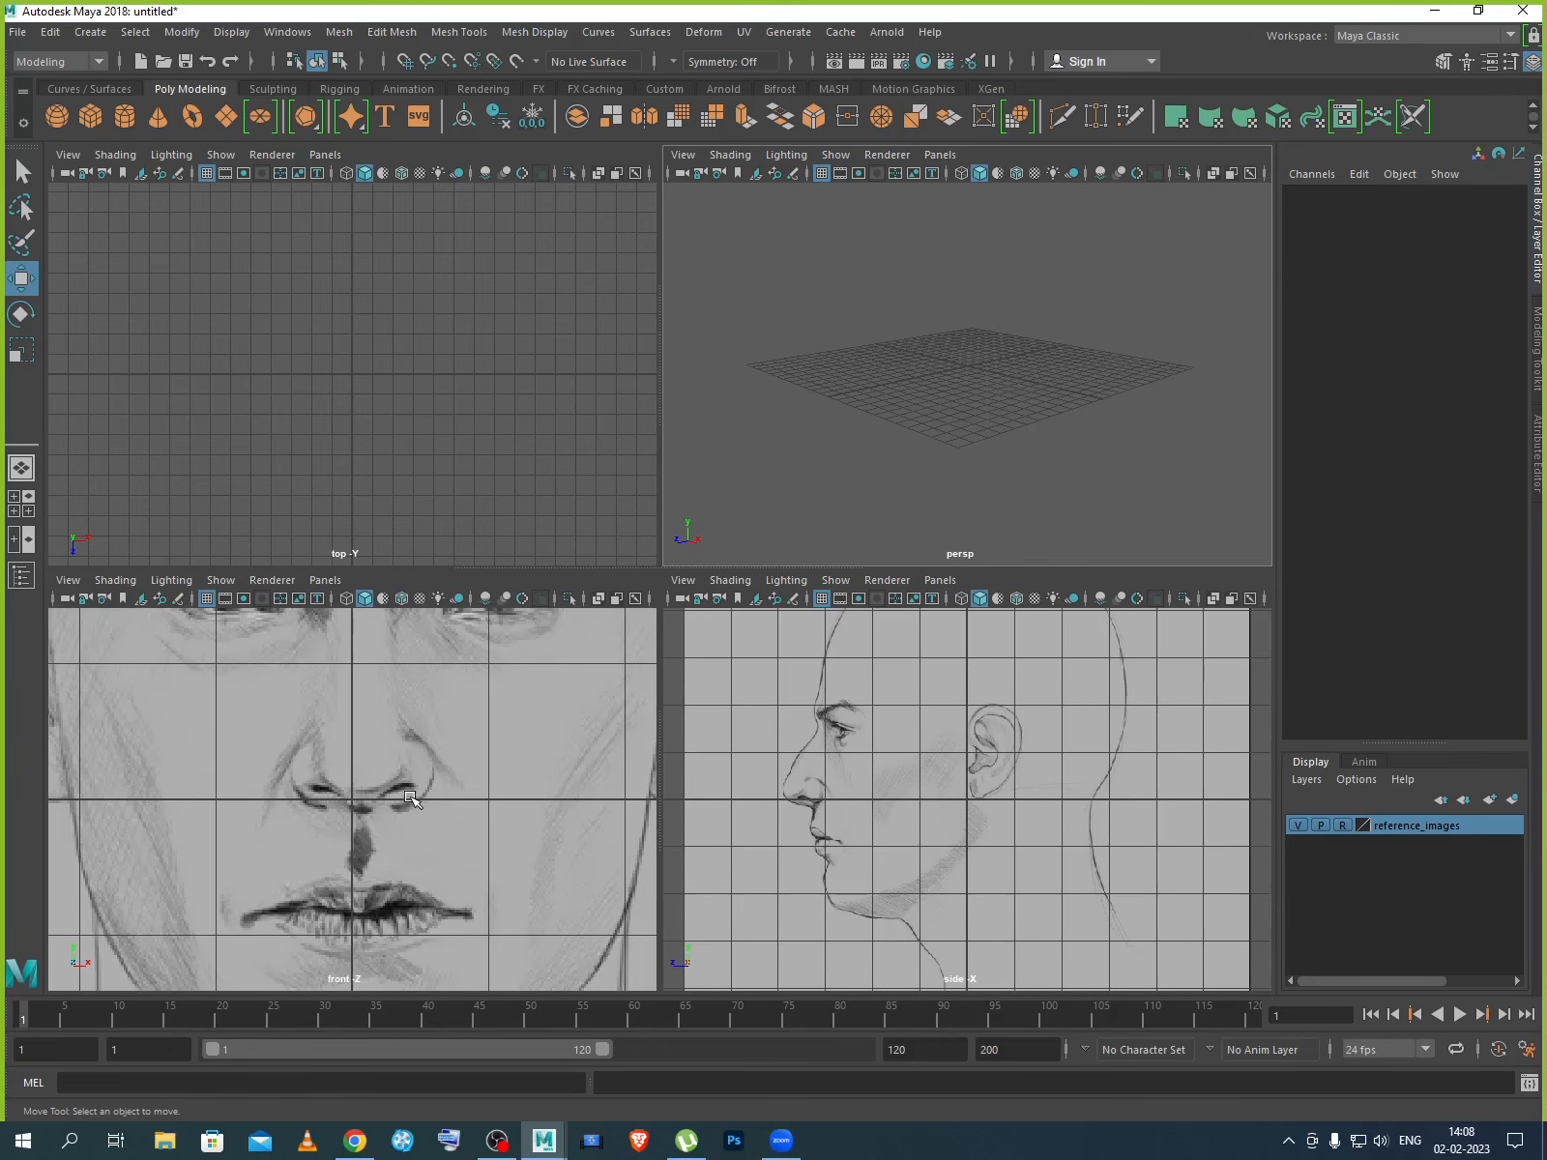
key(f)
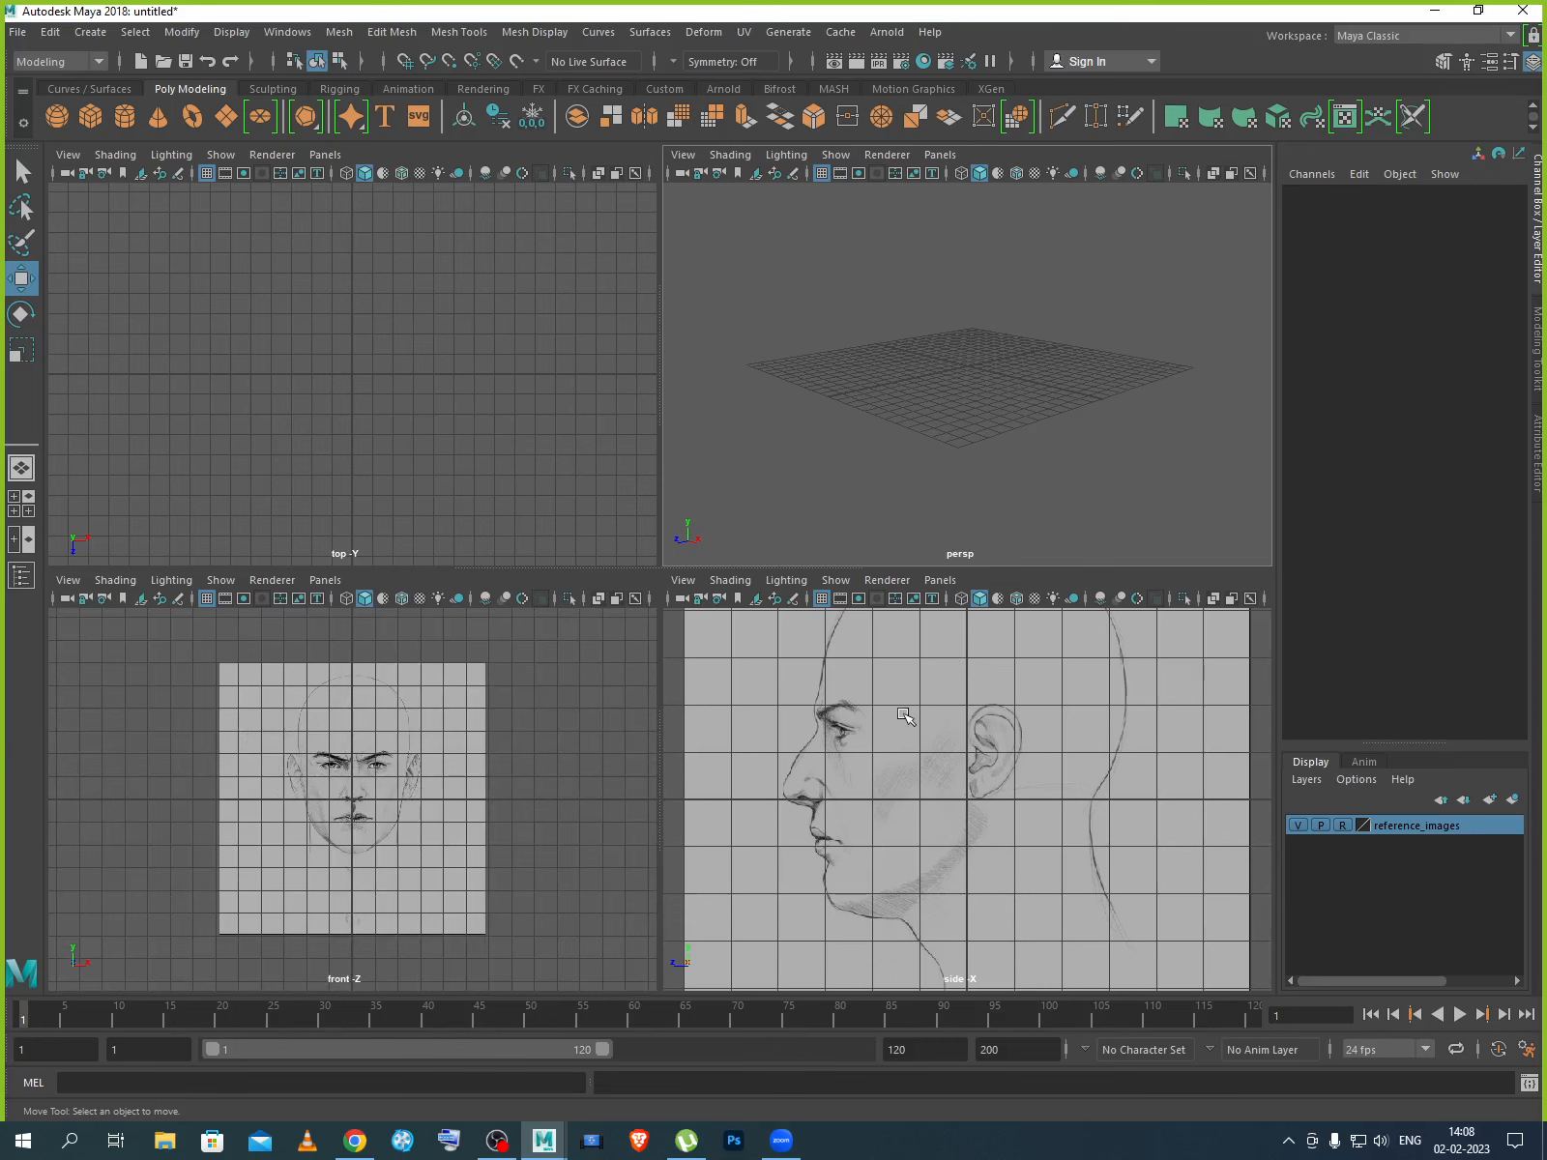
key(space)
scroll(705, 440, up, 6)
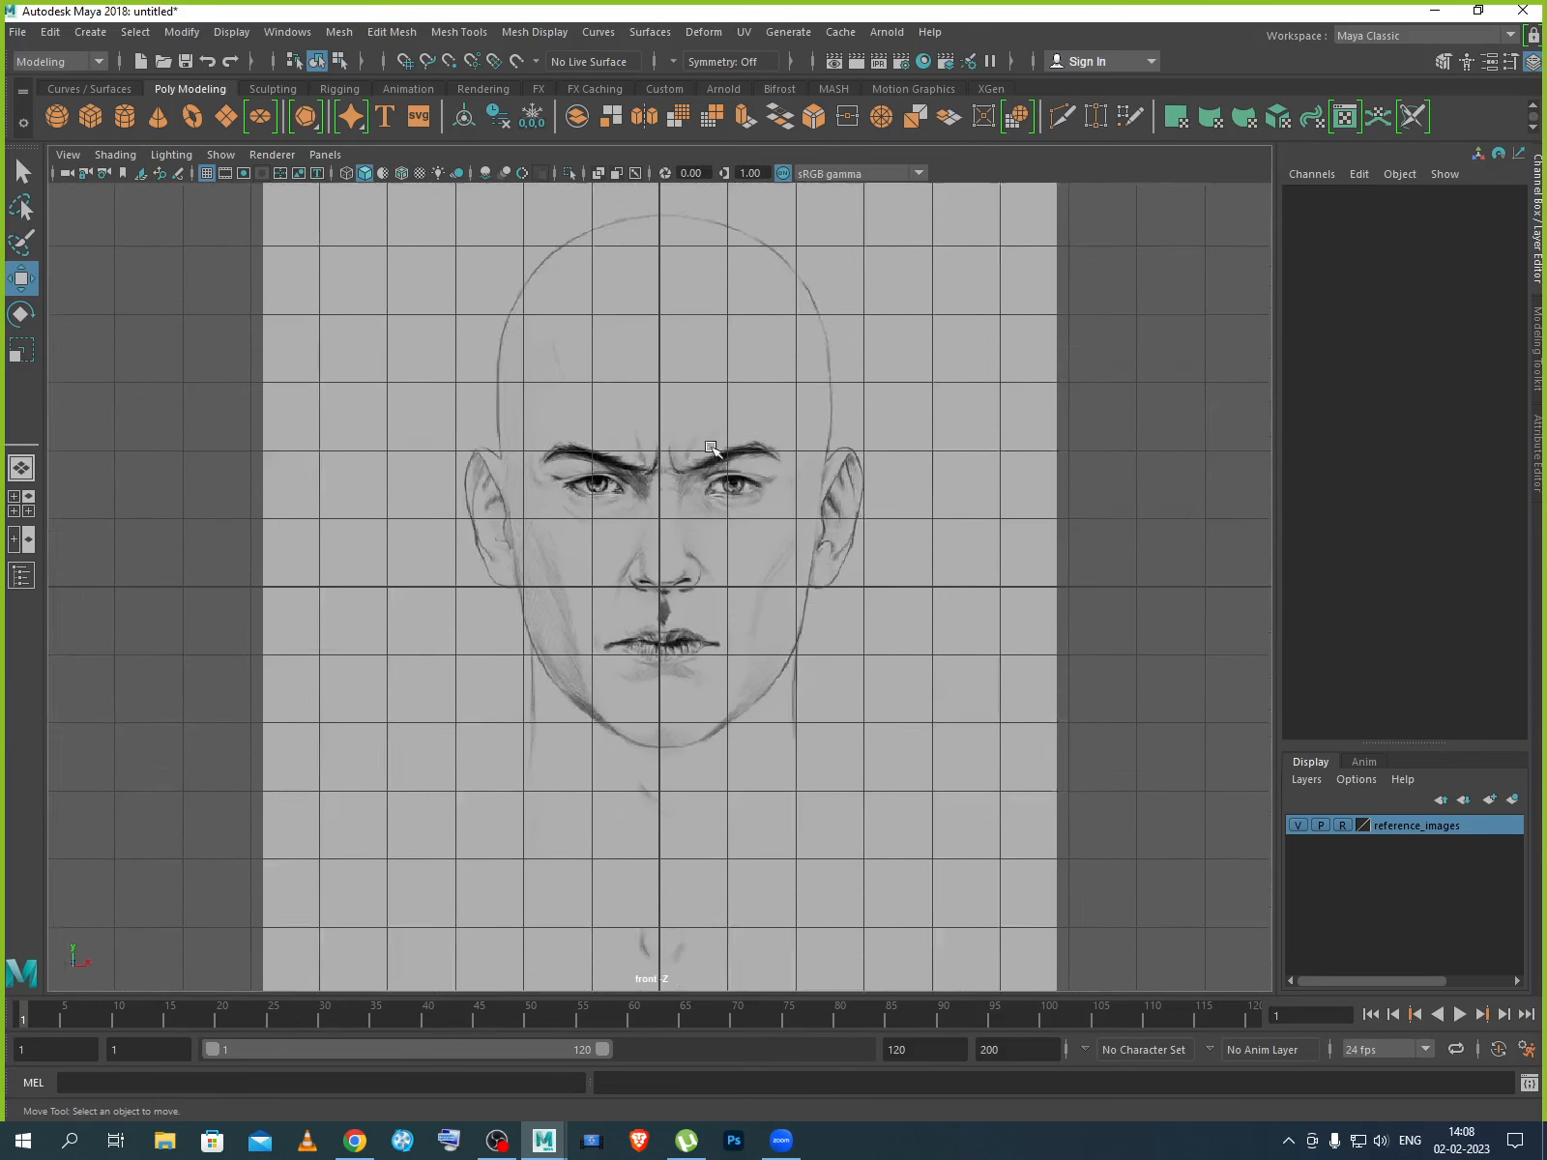
scroll(781, 512, up, 3)
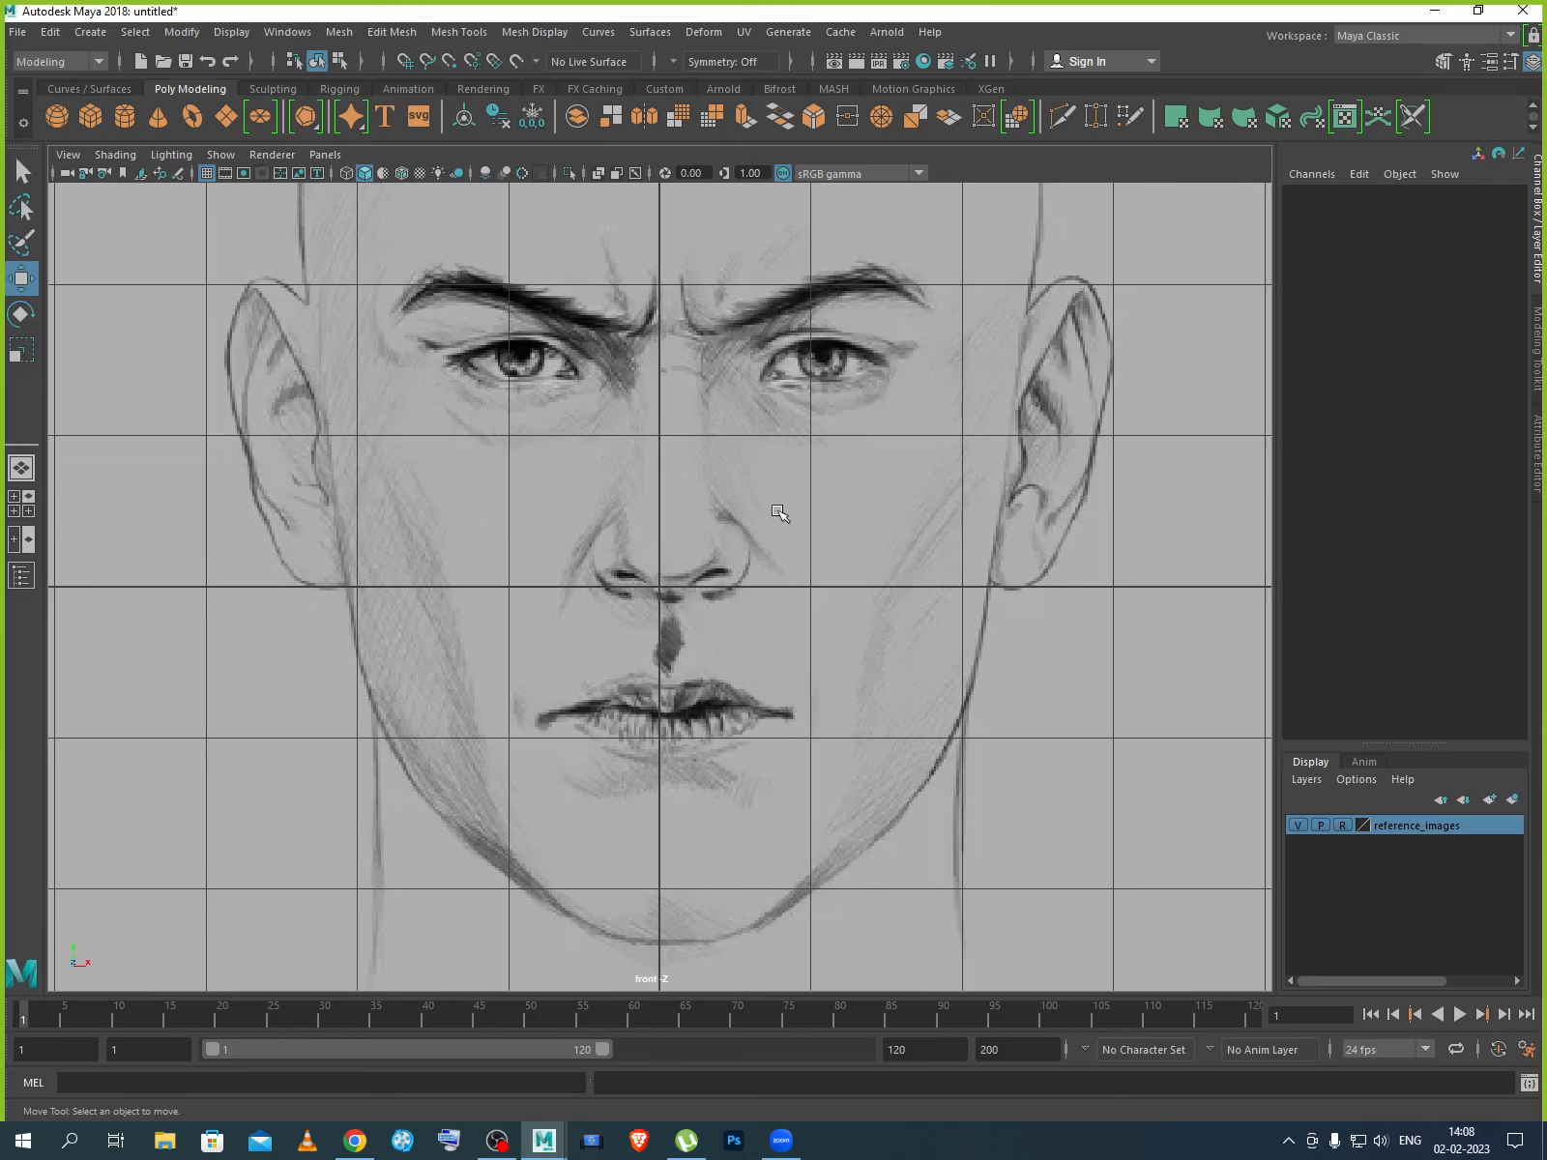
alt+middle_drag(787, 528, 672, 701)
scroll(672, 701, up, 5)
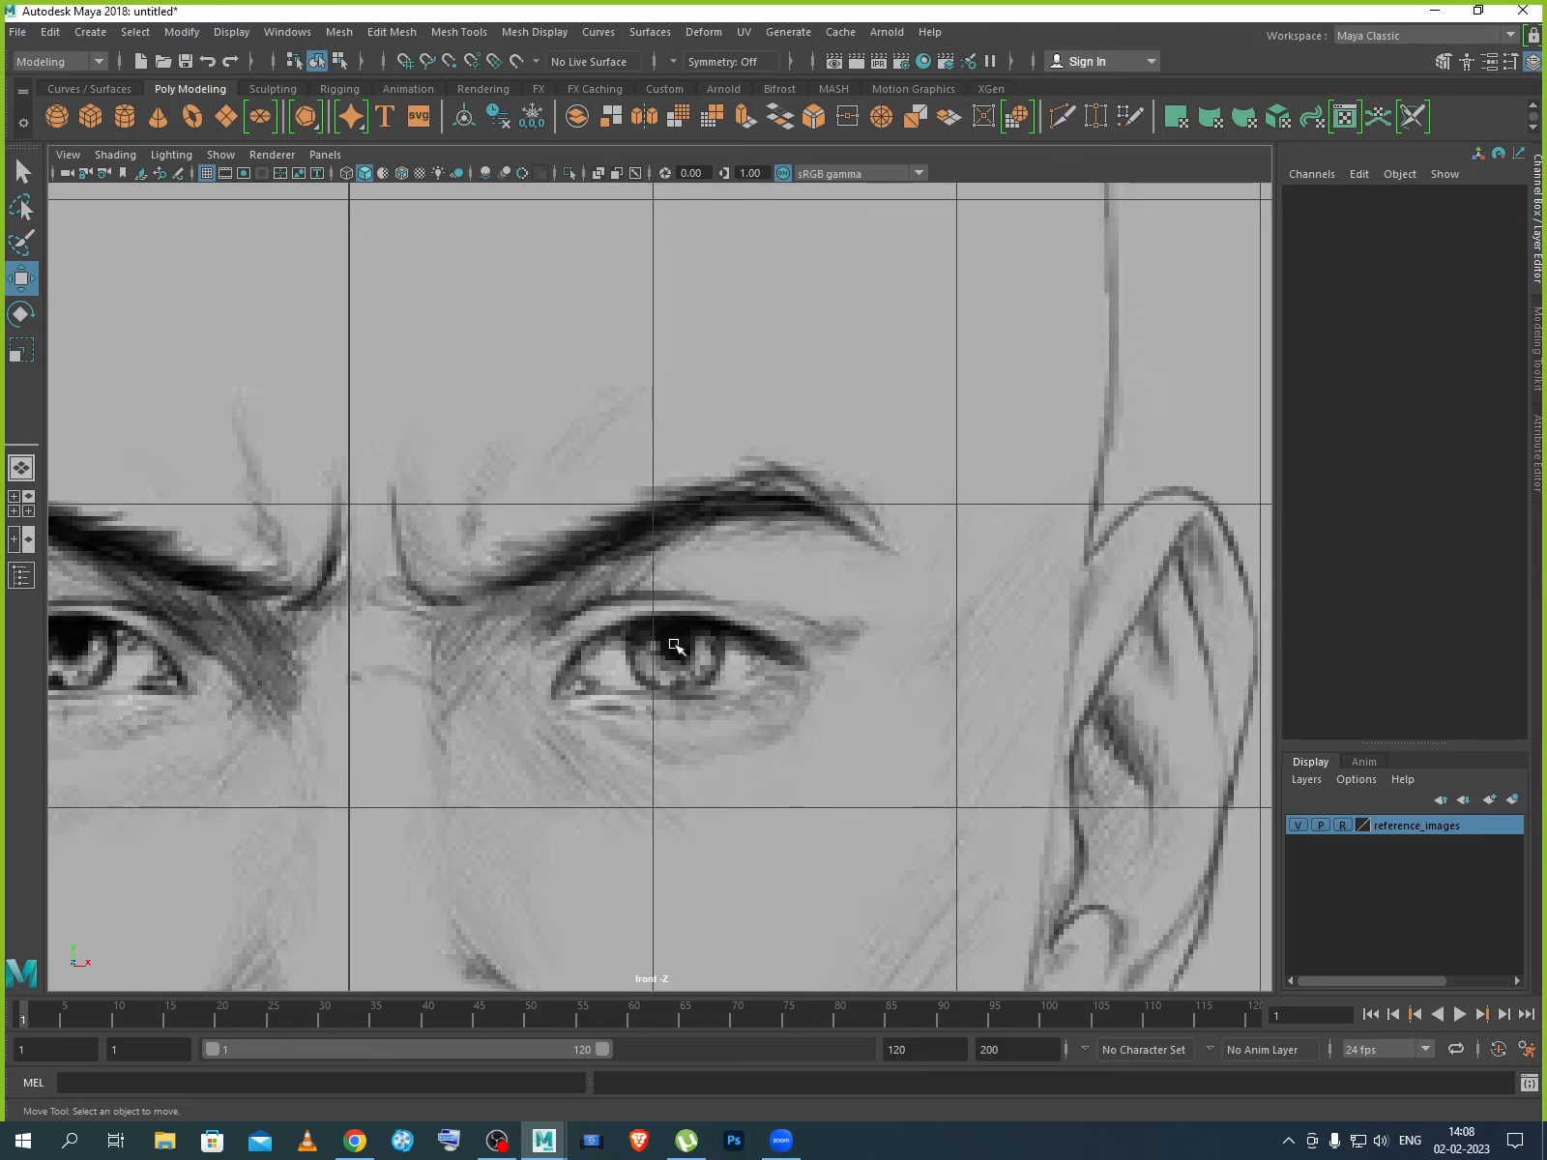
scroll(675, 646, up, 2)
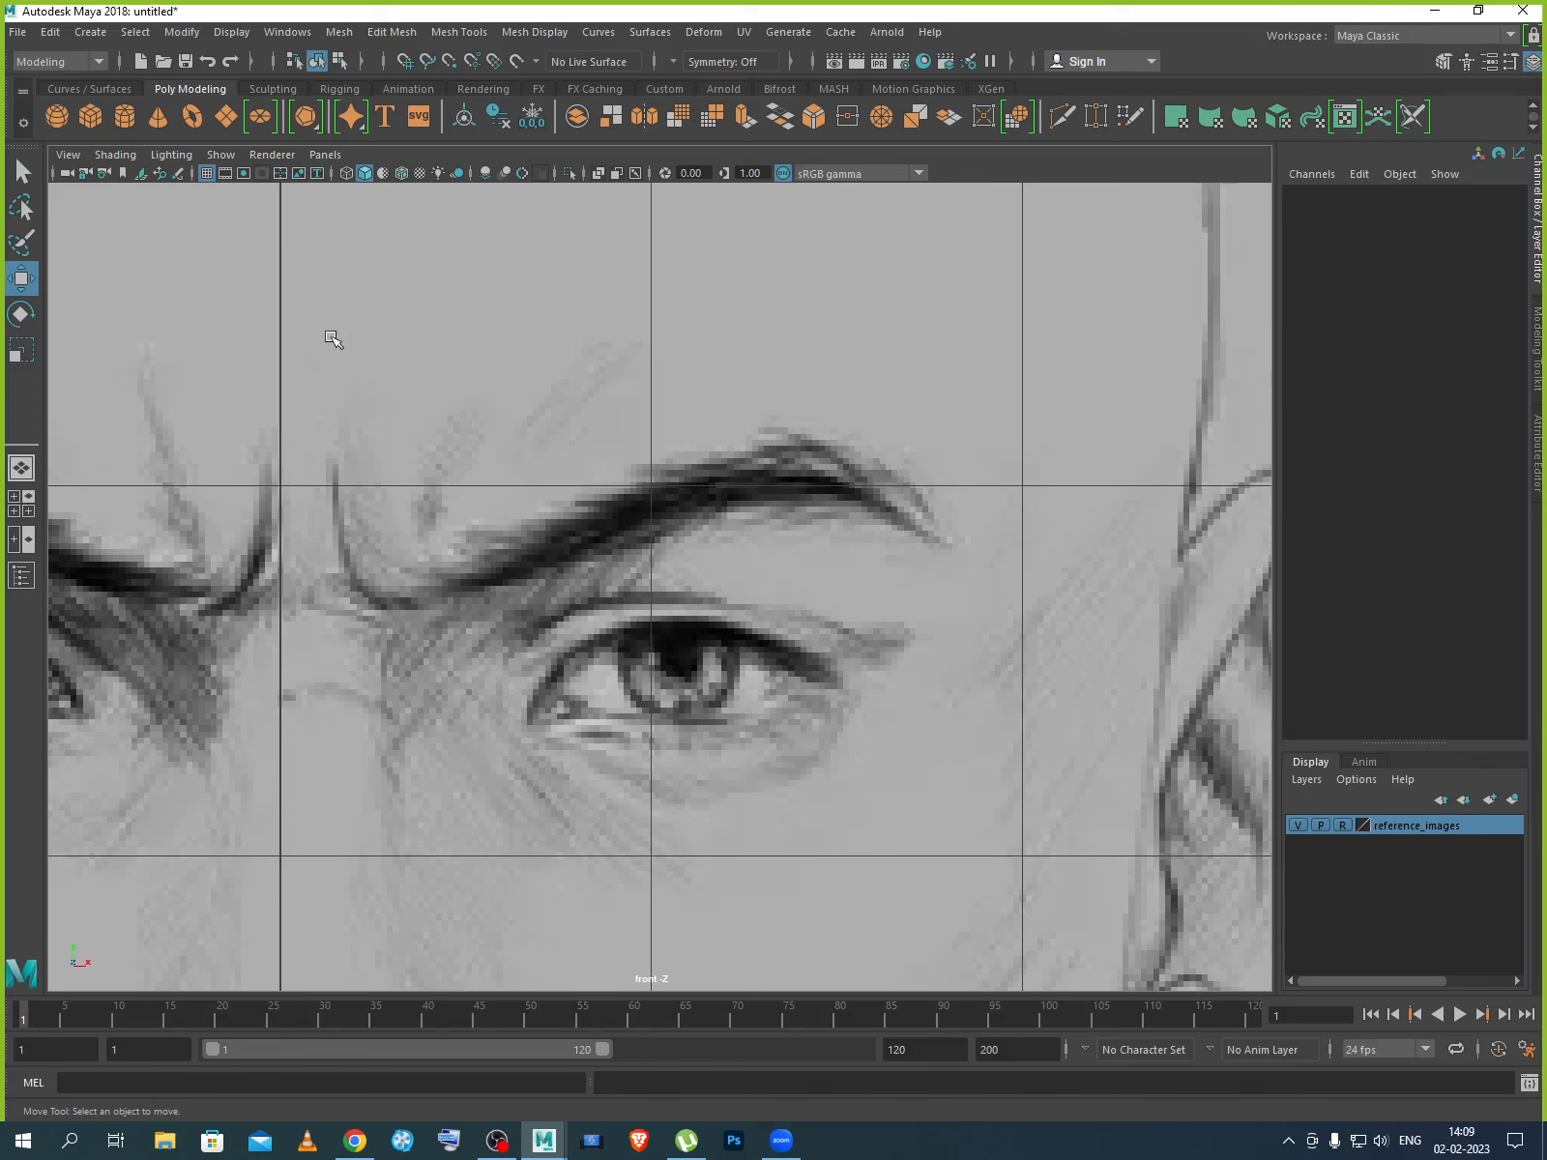
Create a polygon plane and move it over the eye in the front view, to about 1.032 in X and 1.309 in Y.
click(227, 119)
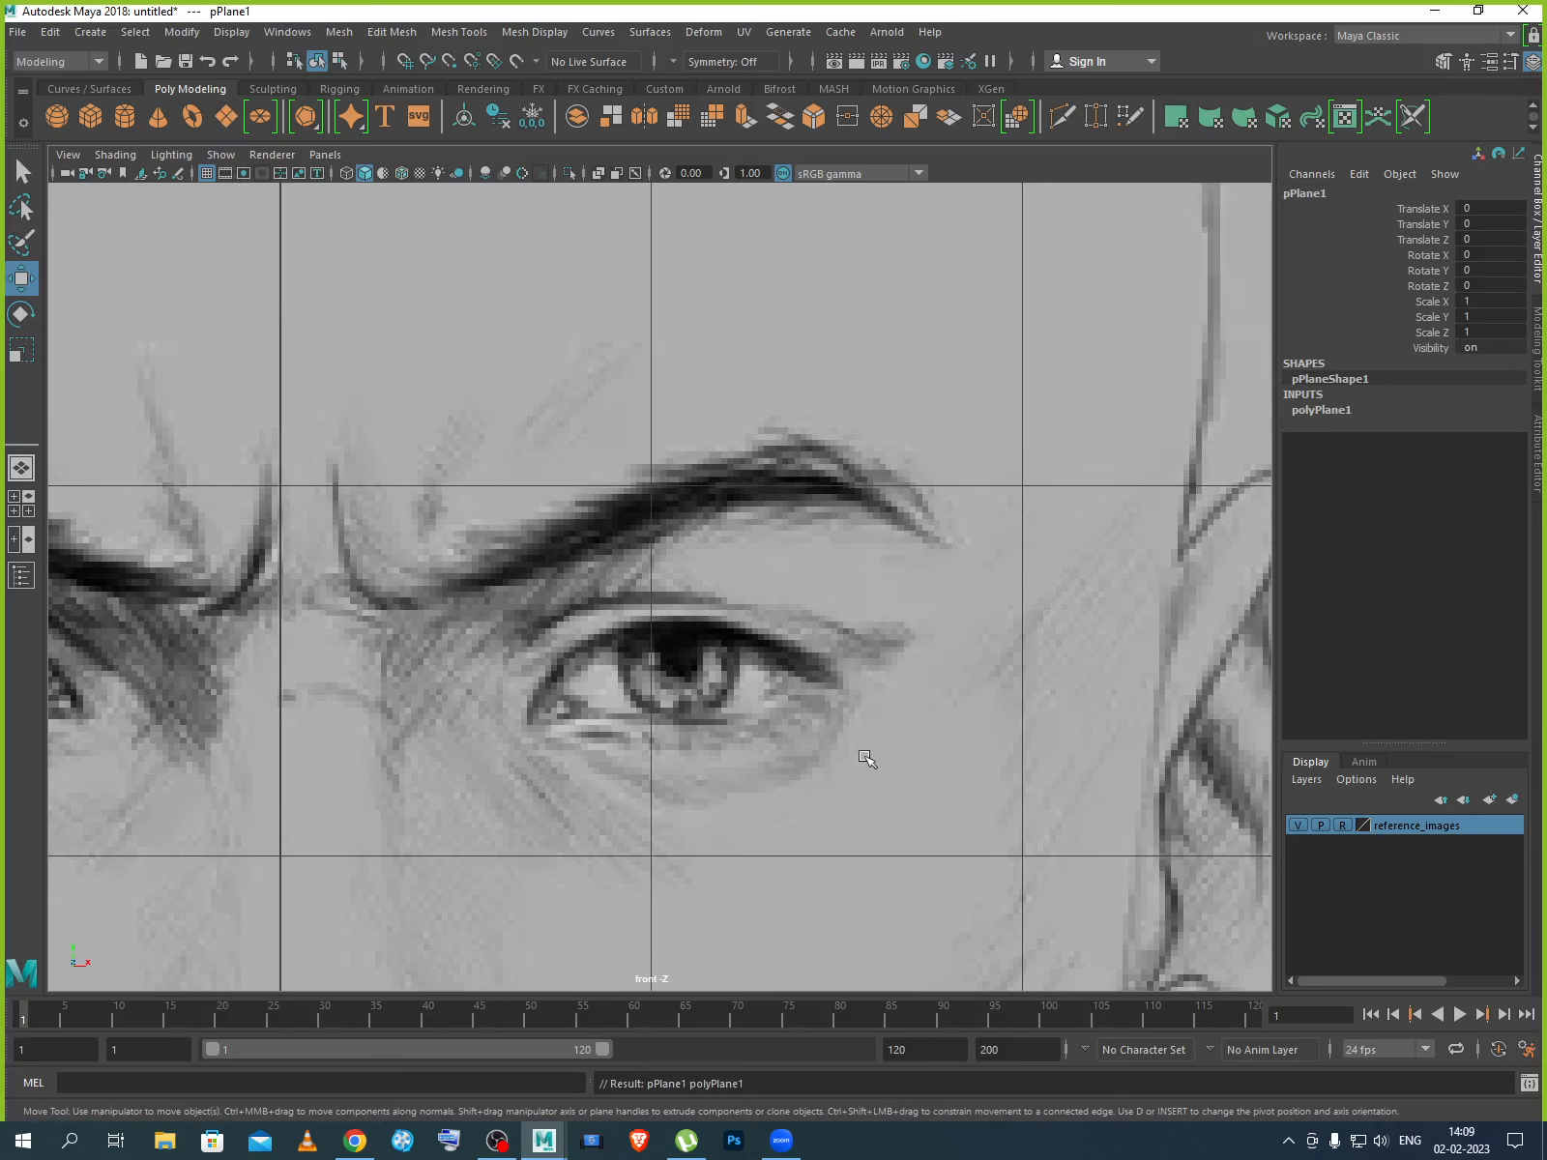
scroll(866, 760, down, 2)
scroll(633, 759, down, 5)
drag(609, 667, 608, 551)
drag(698, 610, 756, 612)
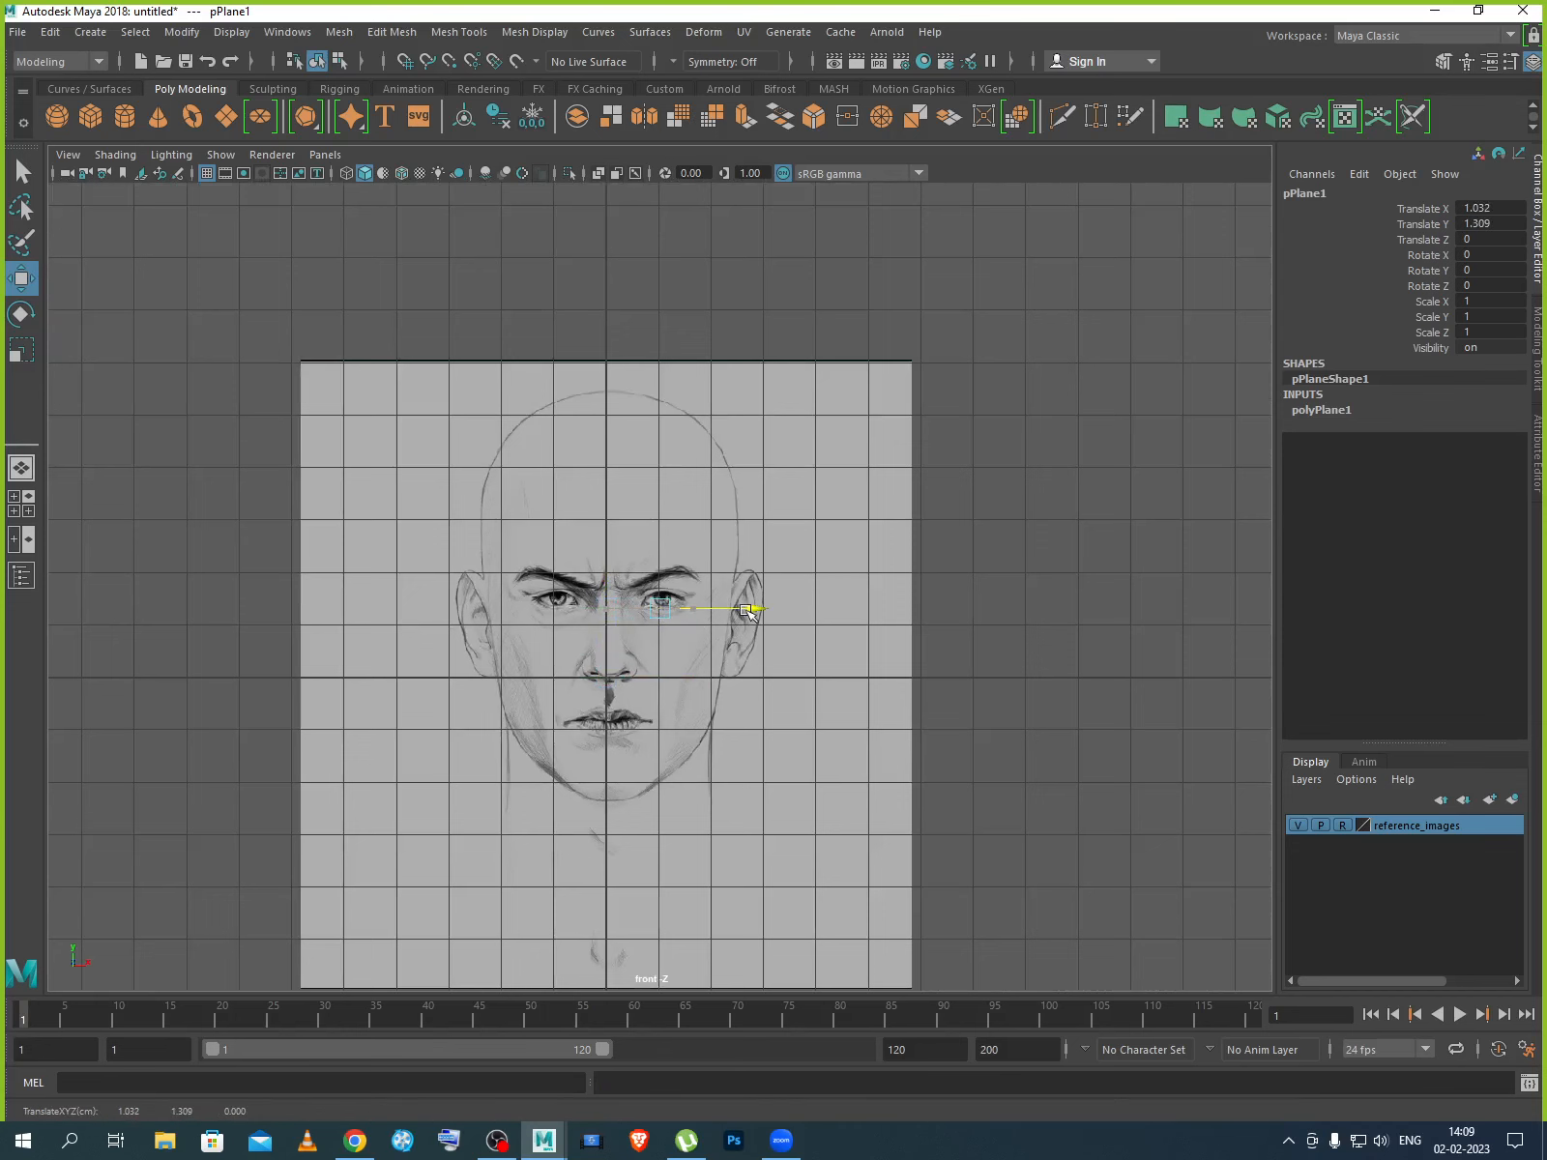
Reposition the plane over the eye's pupil in the front view, to about 1.101 in X and 1.487 in Y.
scroll(682, 634, up, 7)
scroll(677, 636, up, 1)
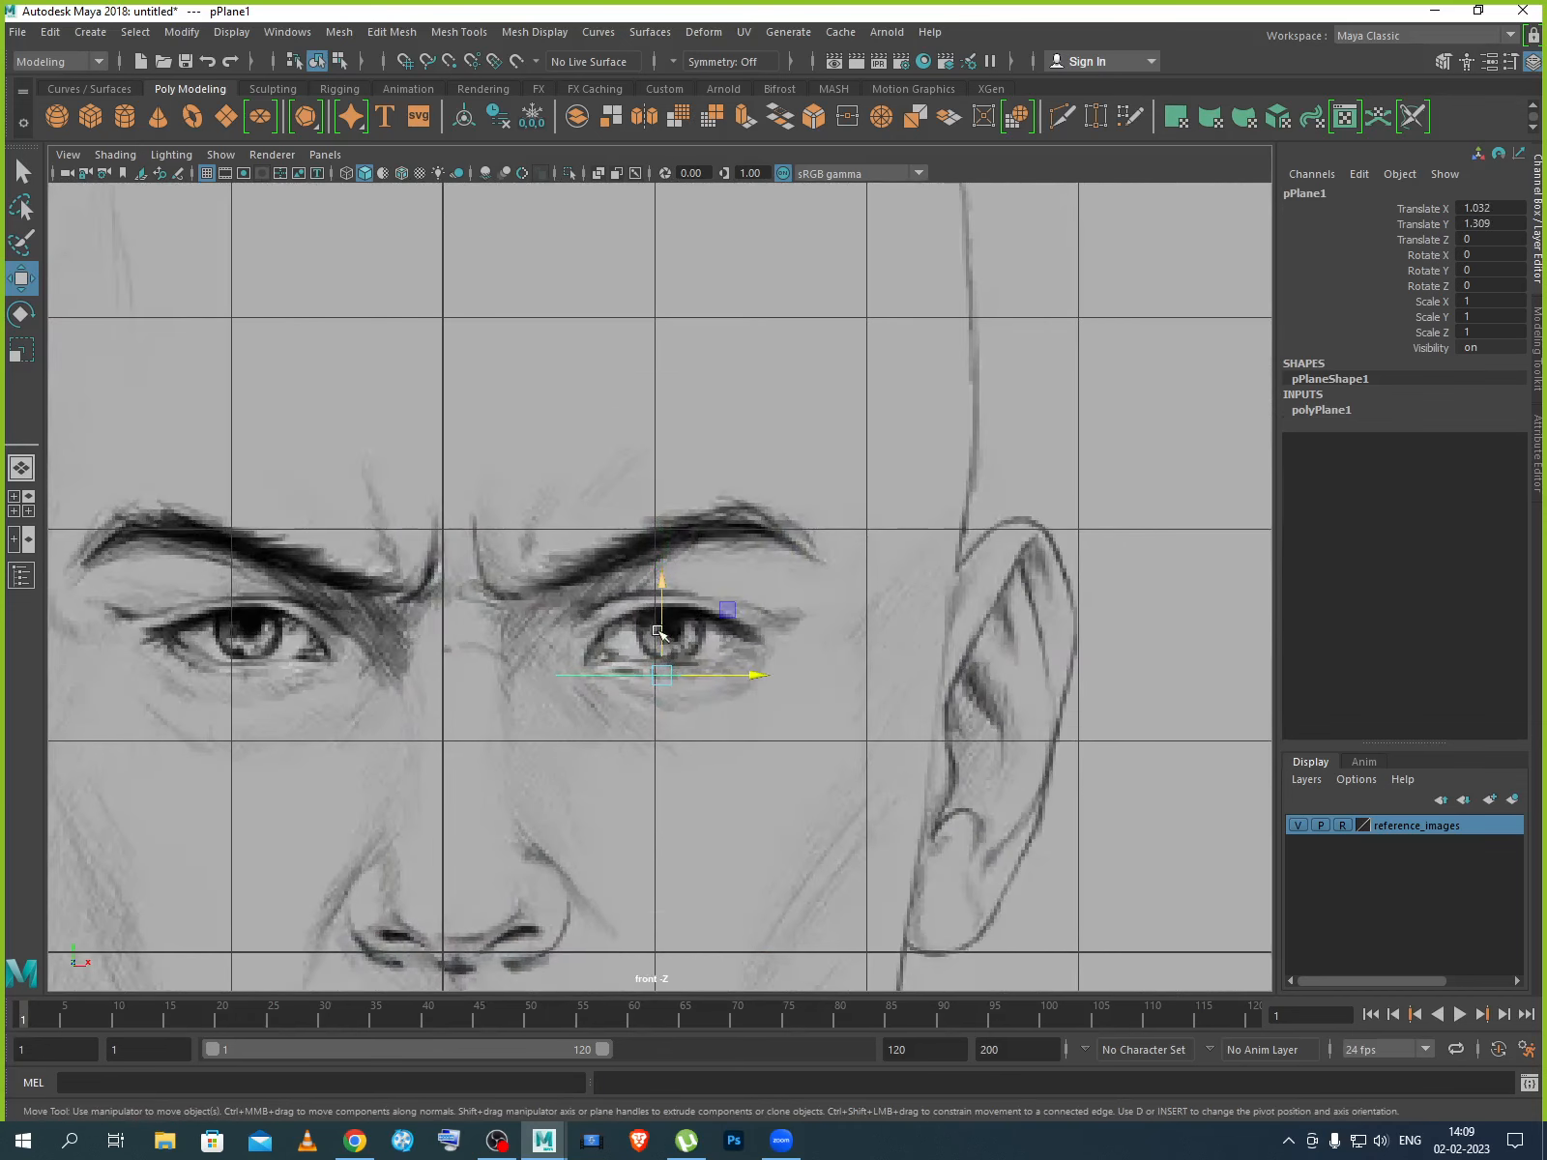
drag(661, 618, 661, 581)
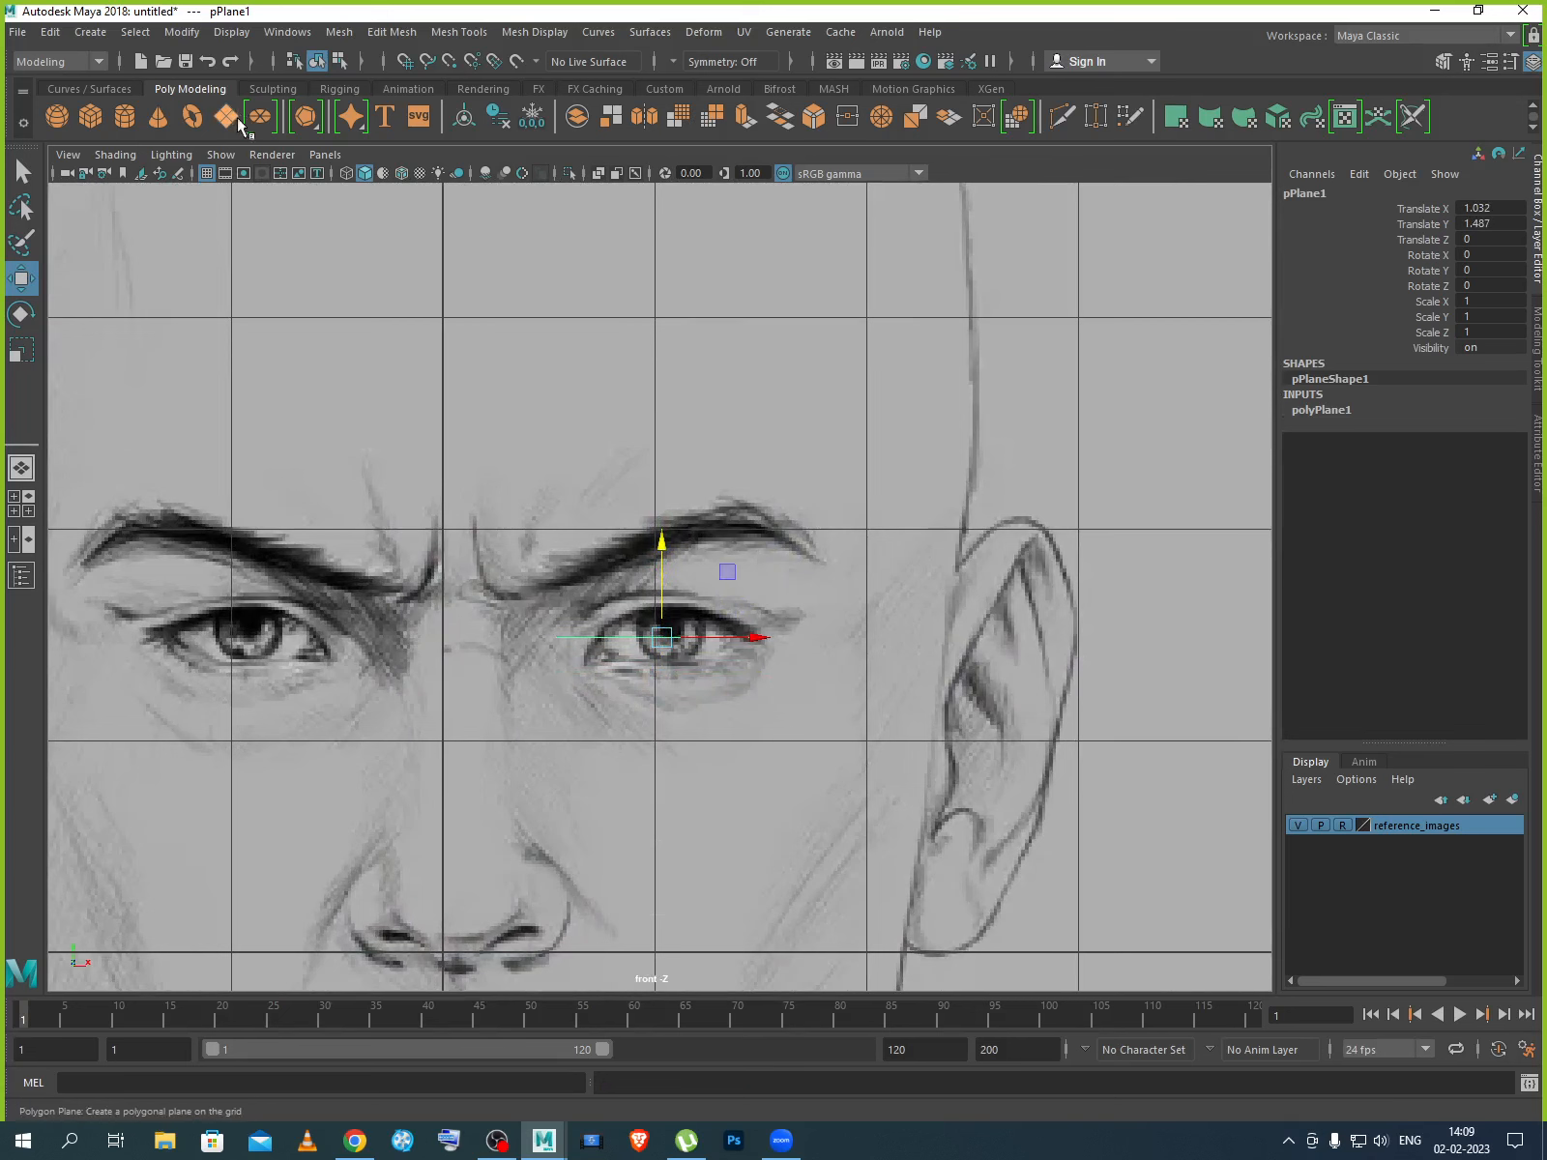
drag(752, 645, 767, 638)
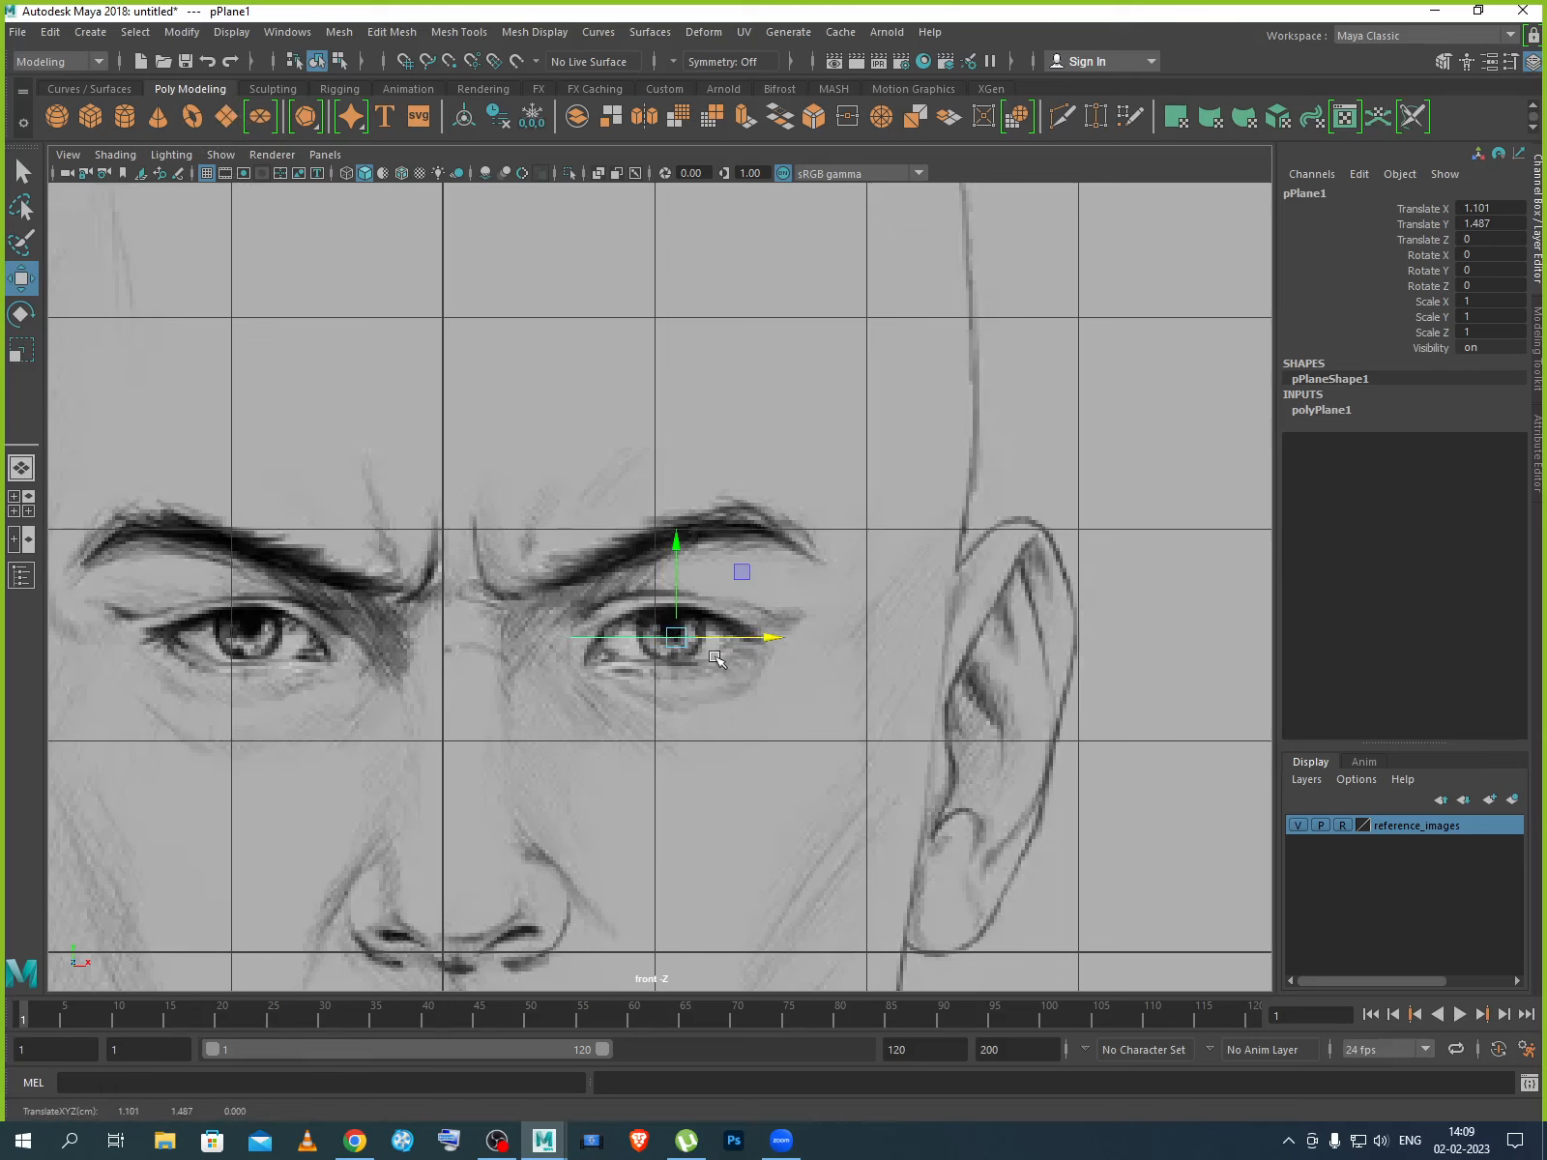
Rotate the plane to 90 degrees in X so it faces the front view, and return to the Move tool.
key(e)
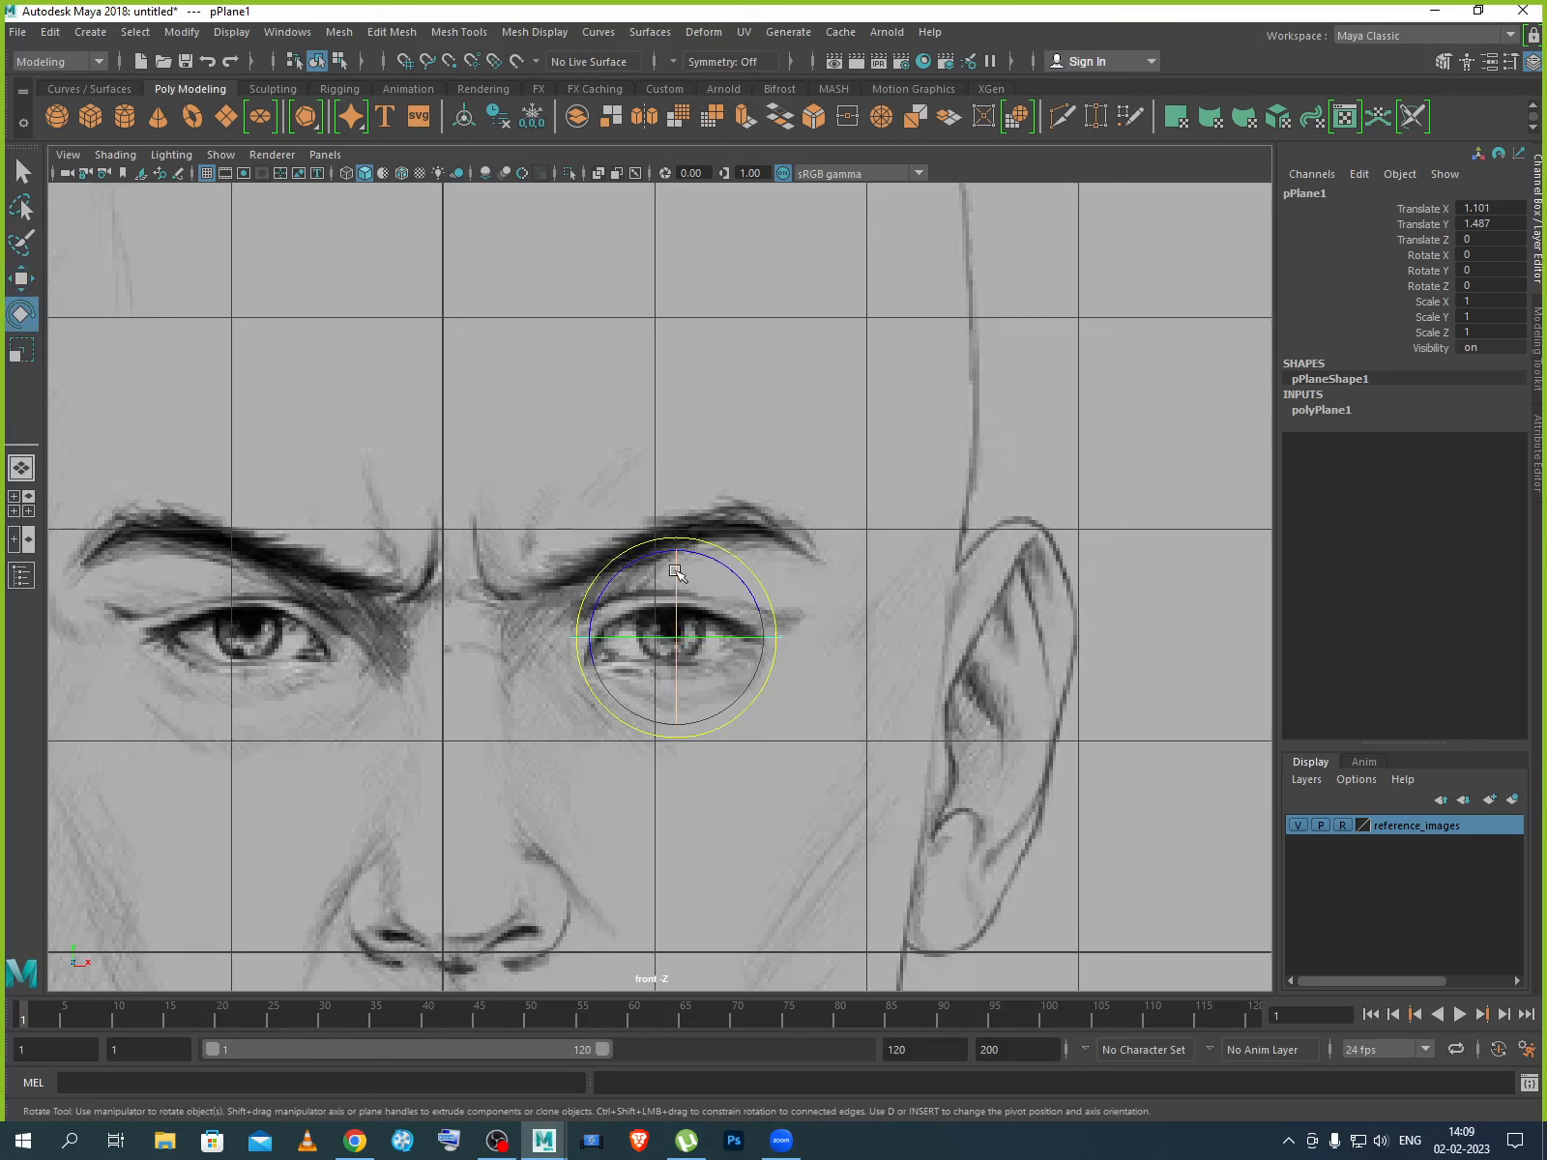
drag(676, 571, 688, 624)
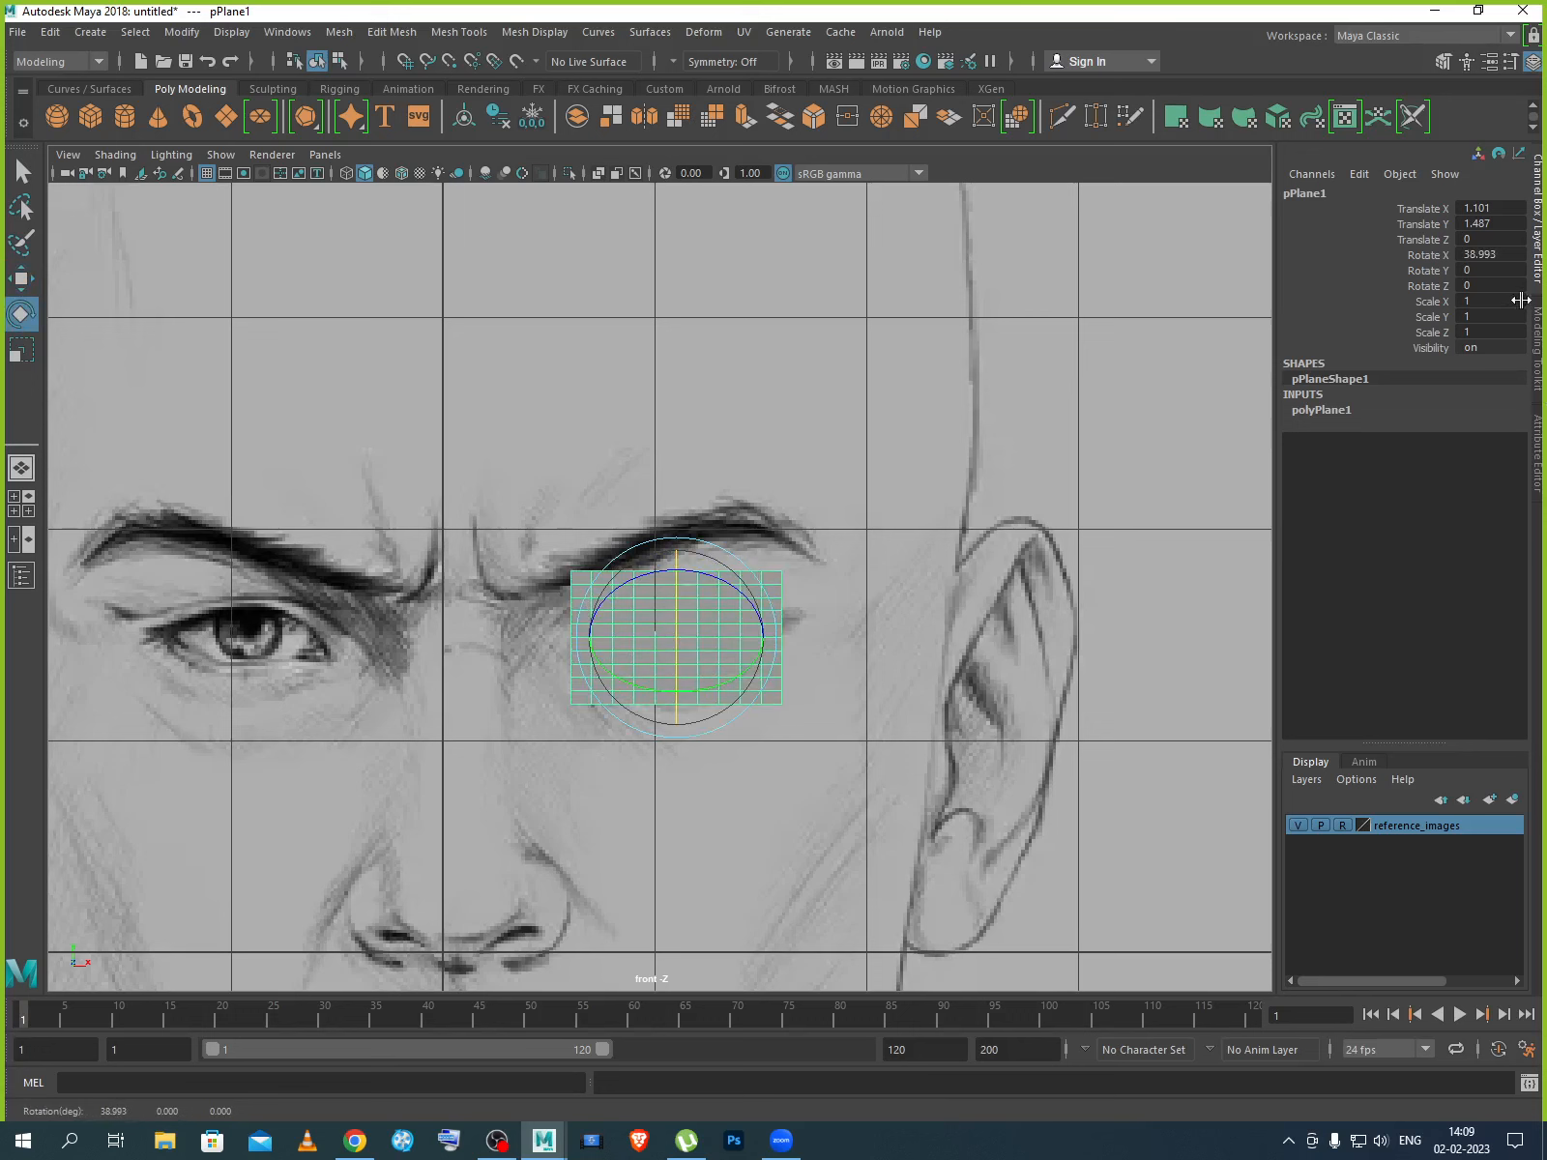
click(1496, 257)
text(90)
key(Return)
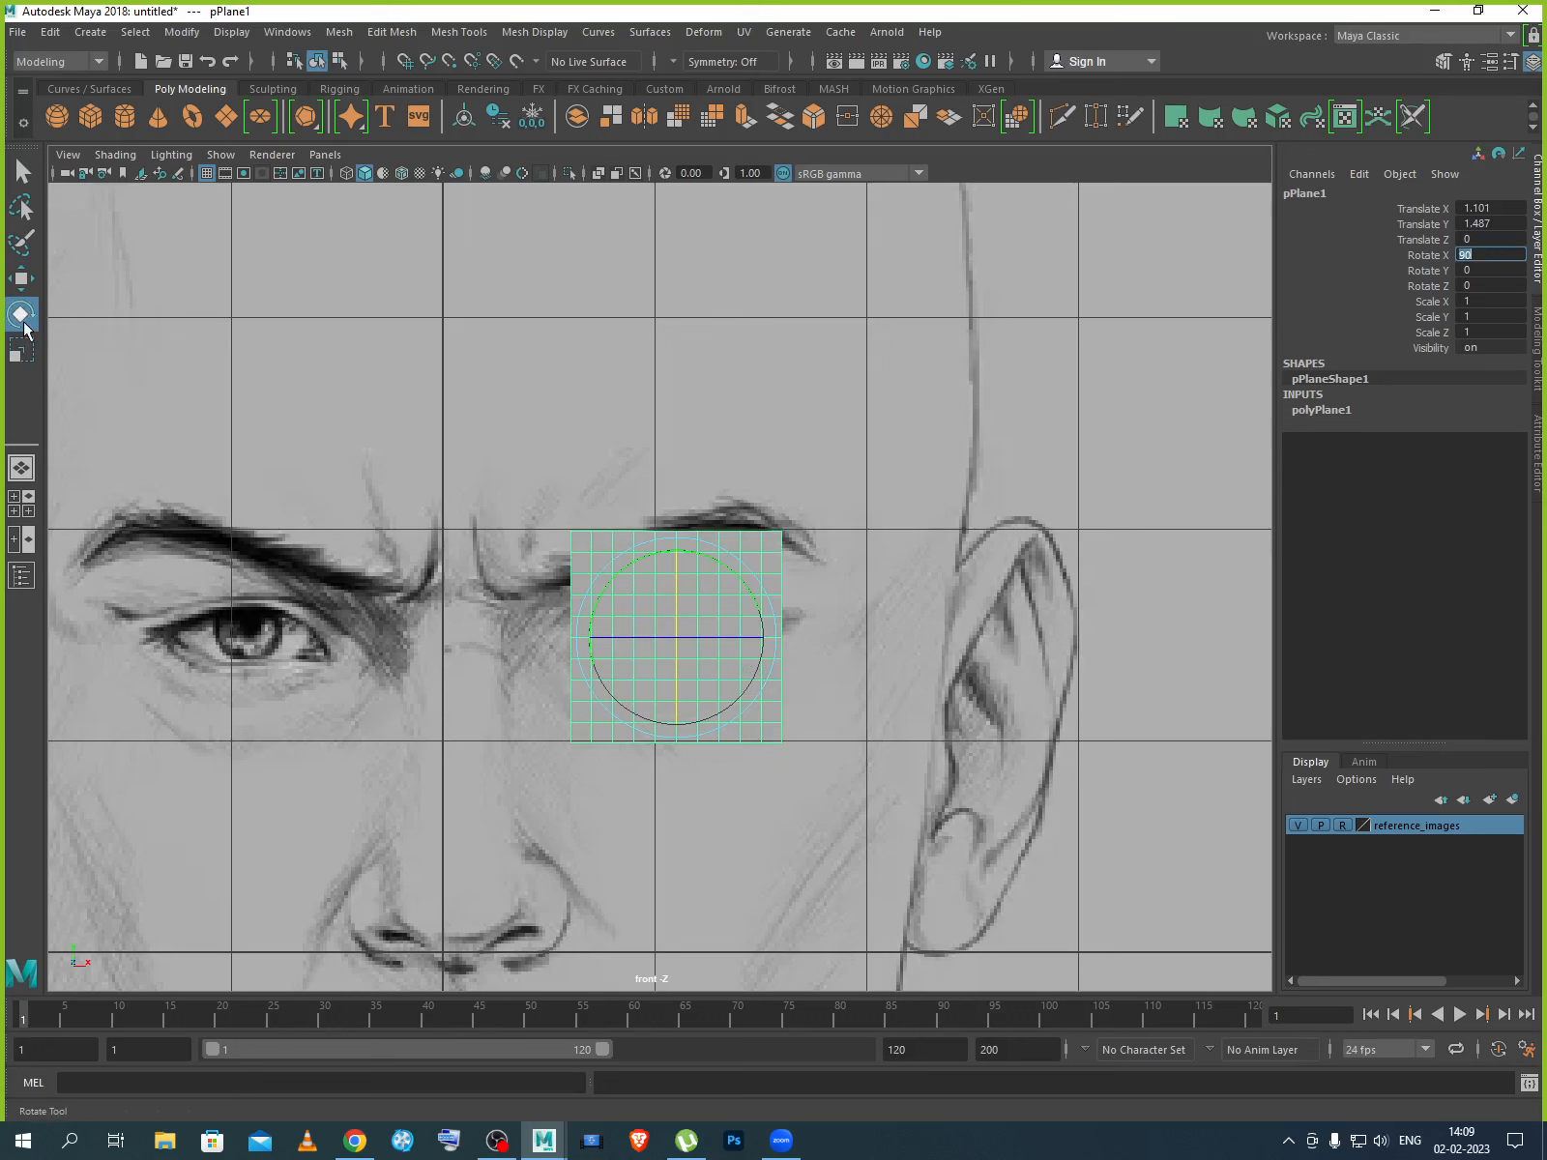
click(23, 280)
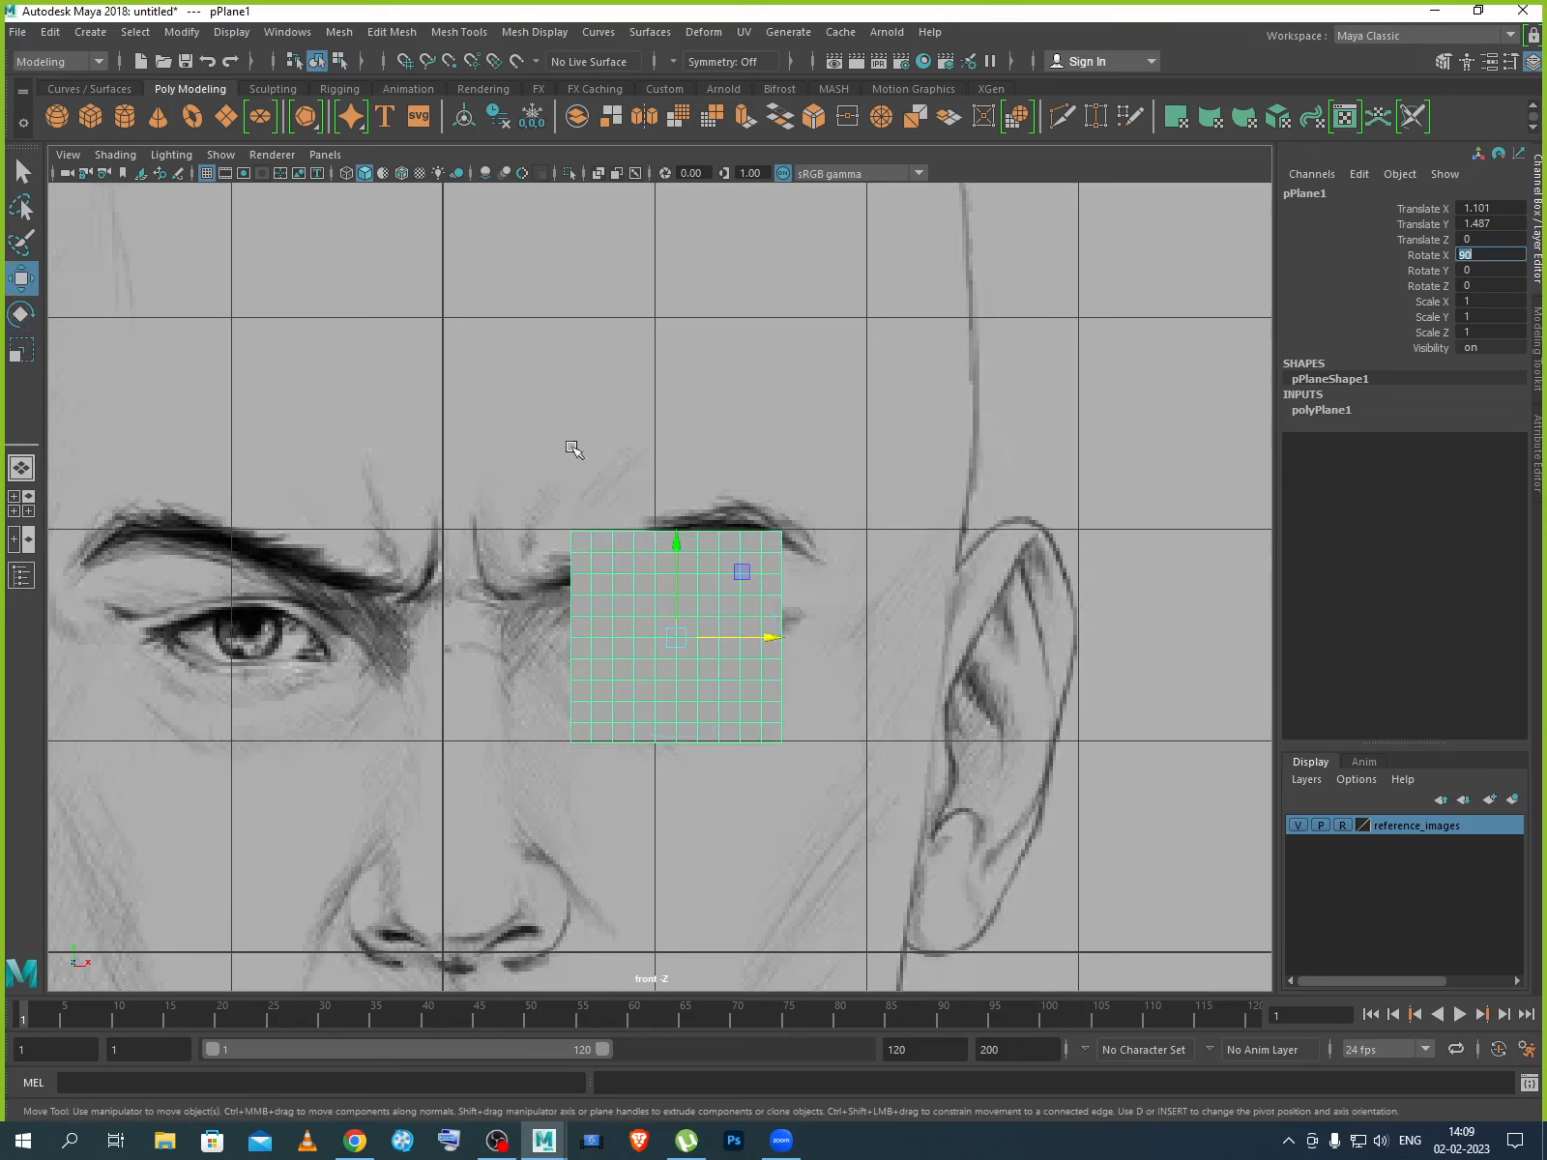
Set the plane's width and height subdivisions to 1.
click(1340, 414)
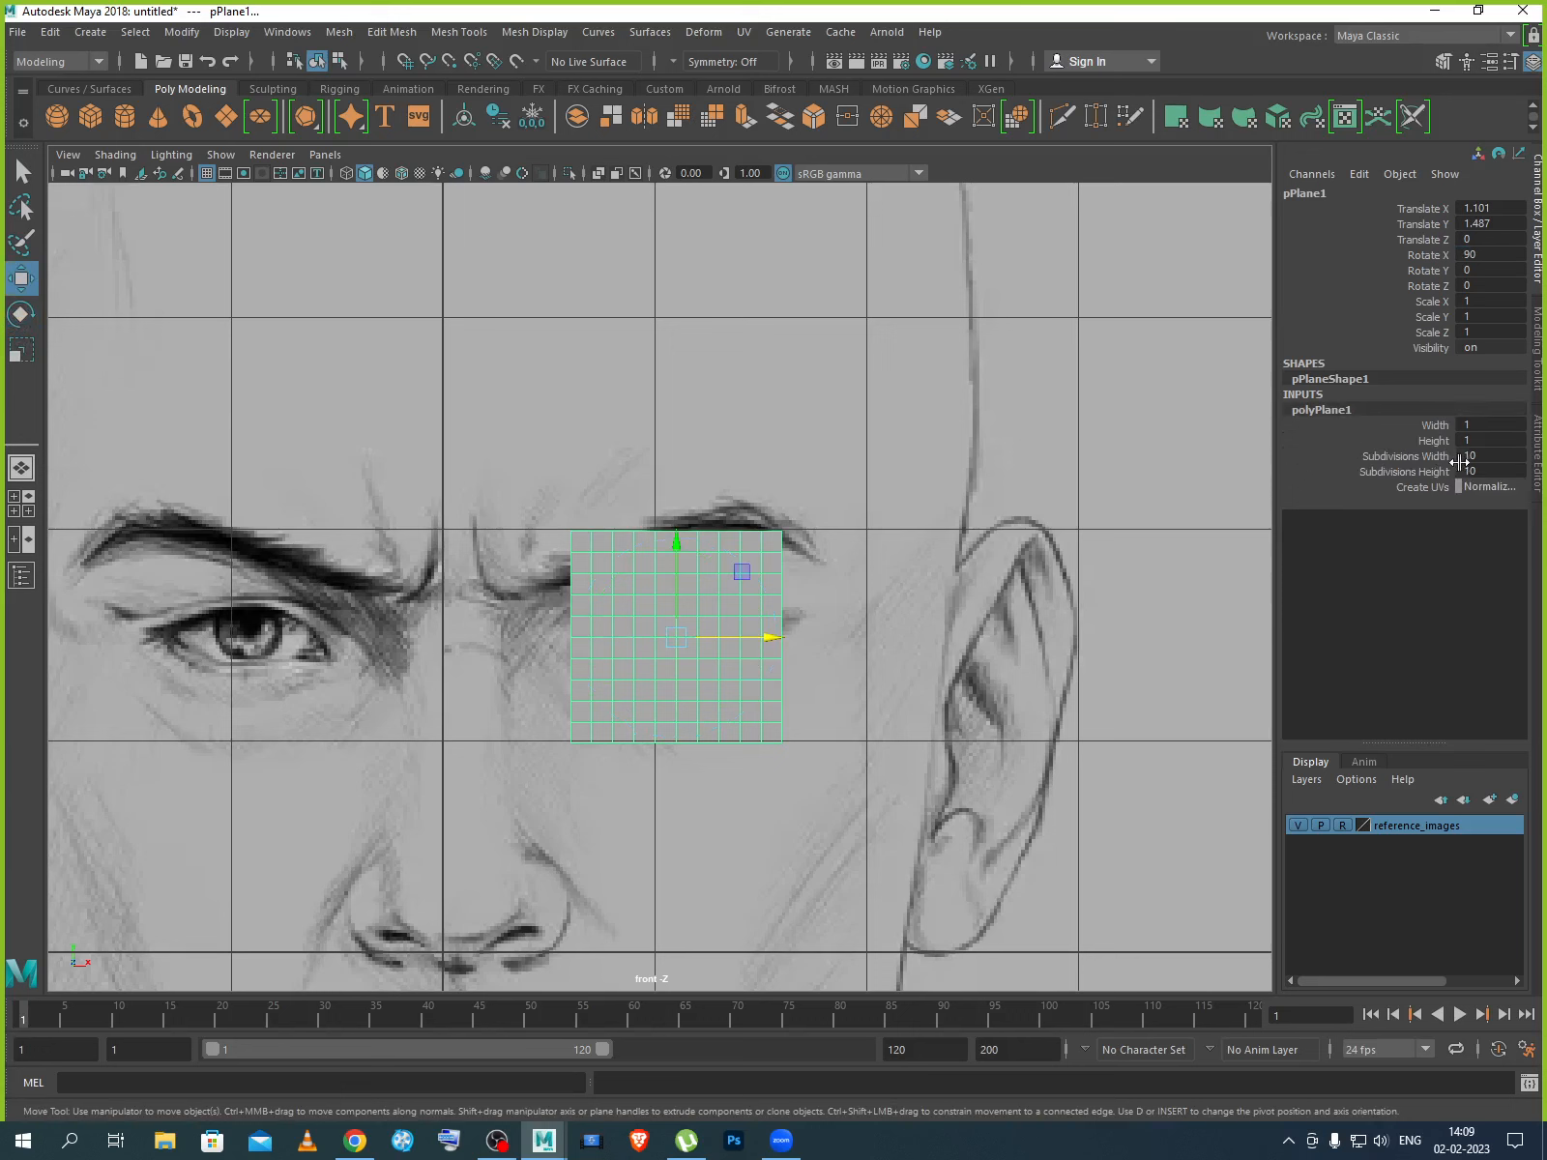
click(1489, 456)
drag(1490, 462, 1492, 471)
text(1)
key(Return)
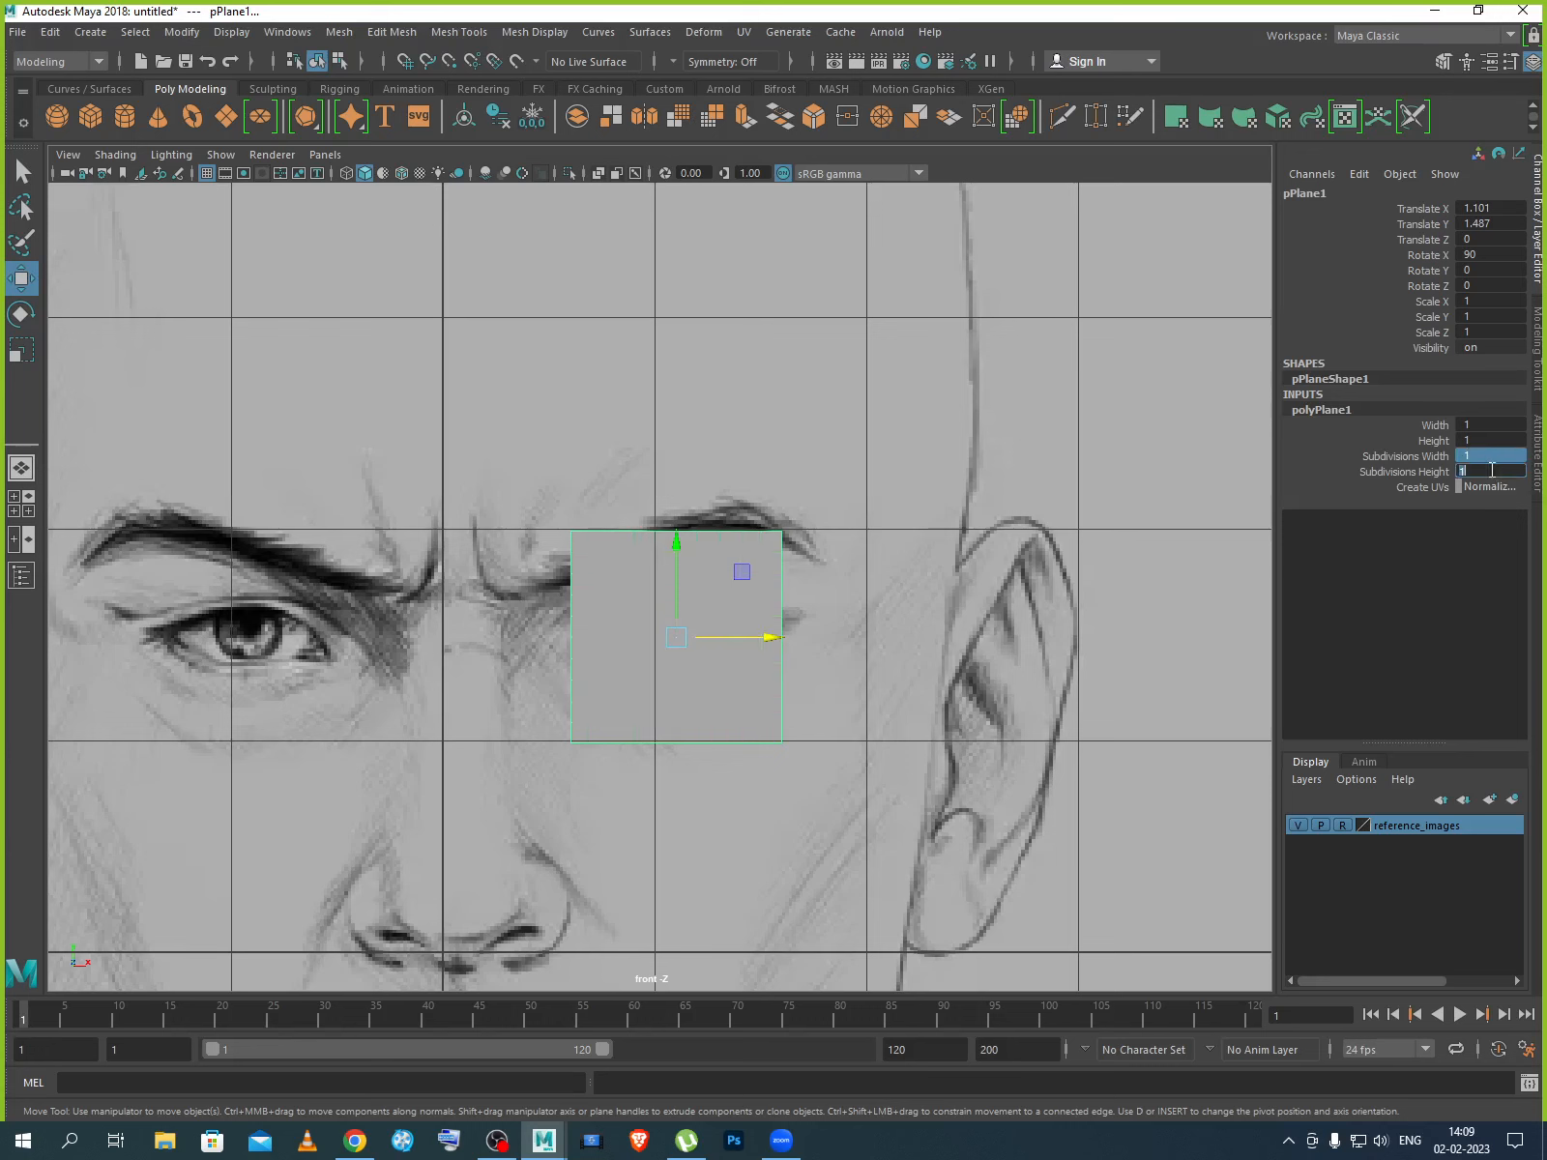
click(920, 655)
click(774, 666)
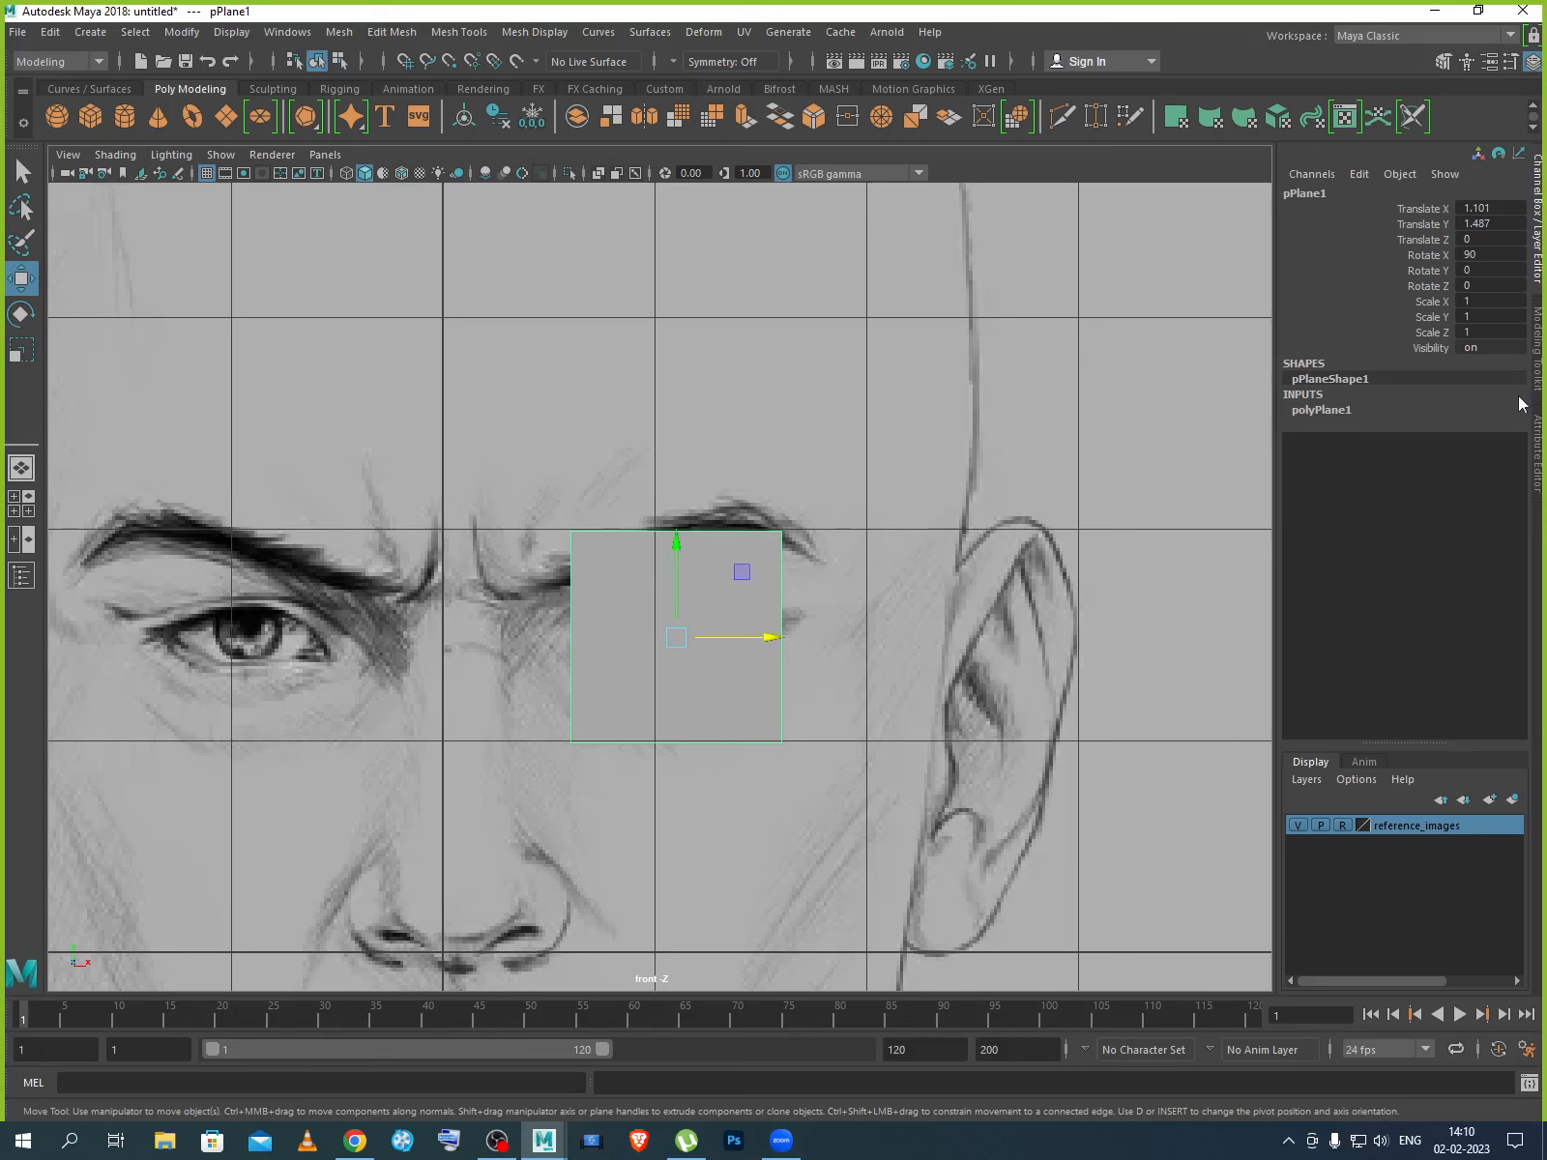
Set the plane's height to 0.5 and shift it over the eye to about 1.174 in X.
click(1343, 408)
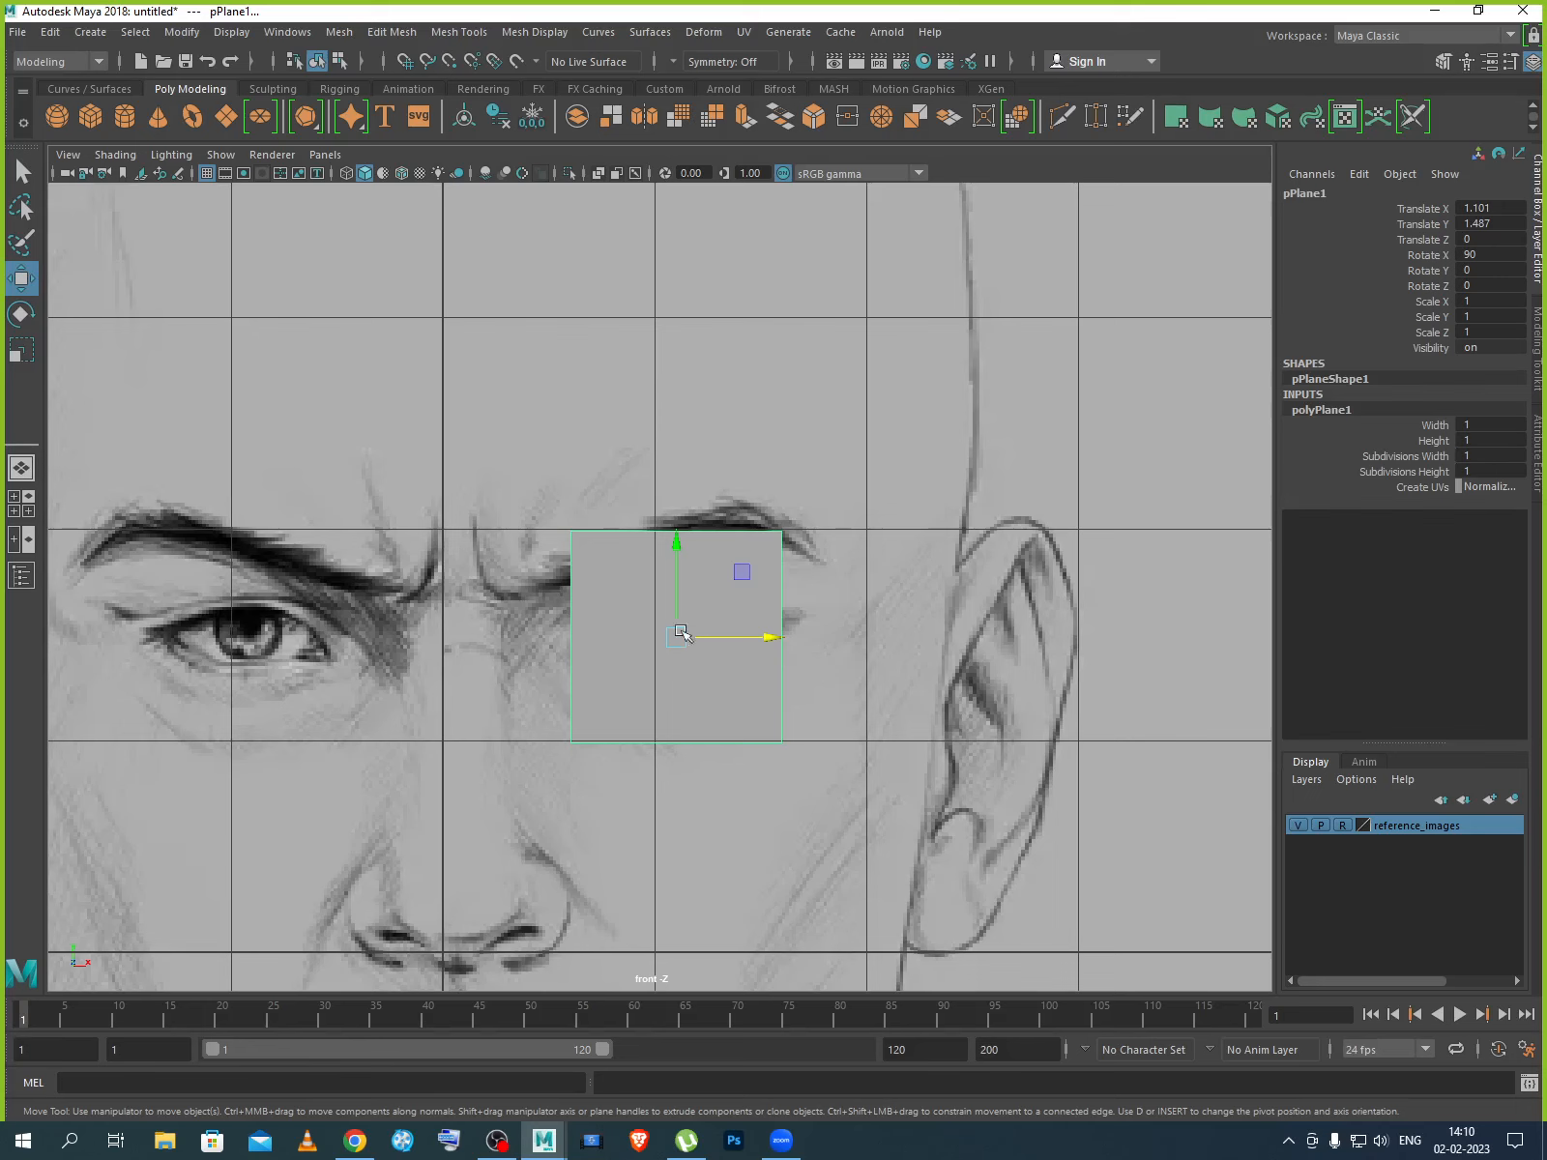
double_click(1479, 440)
text(0.5)
key(Return)
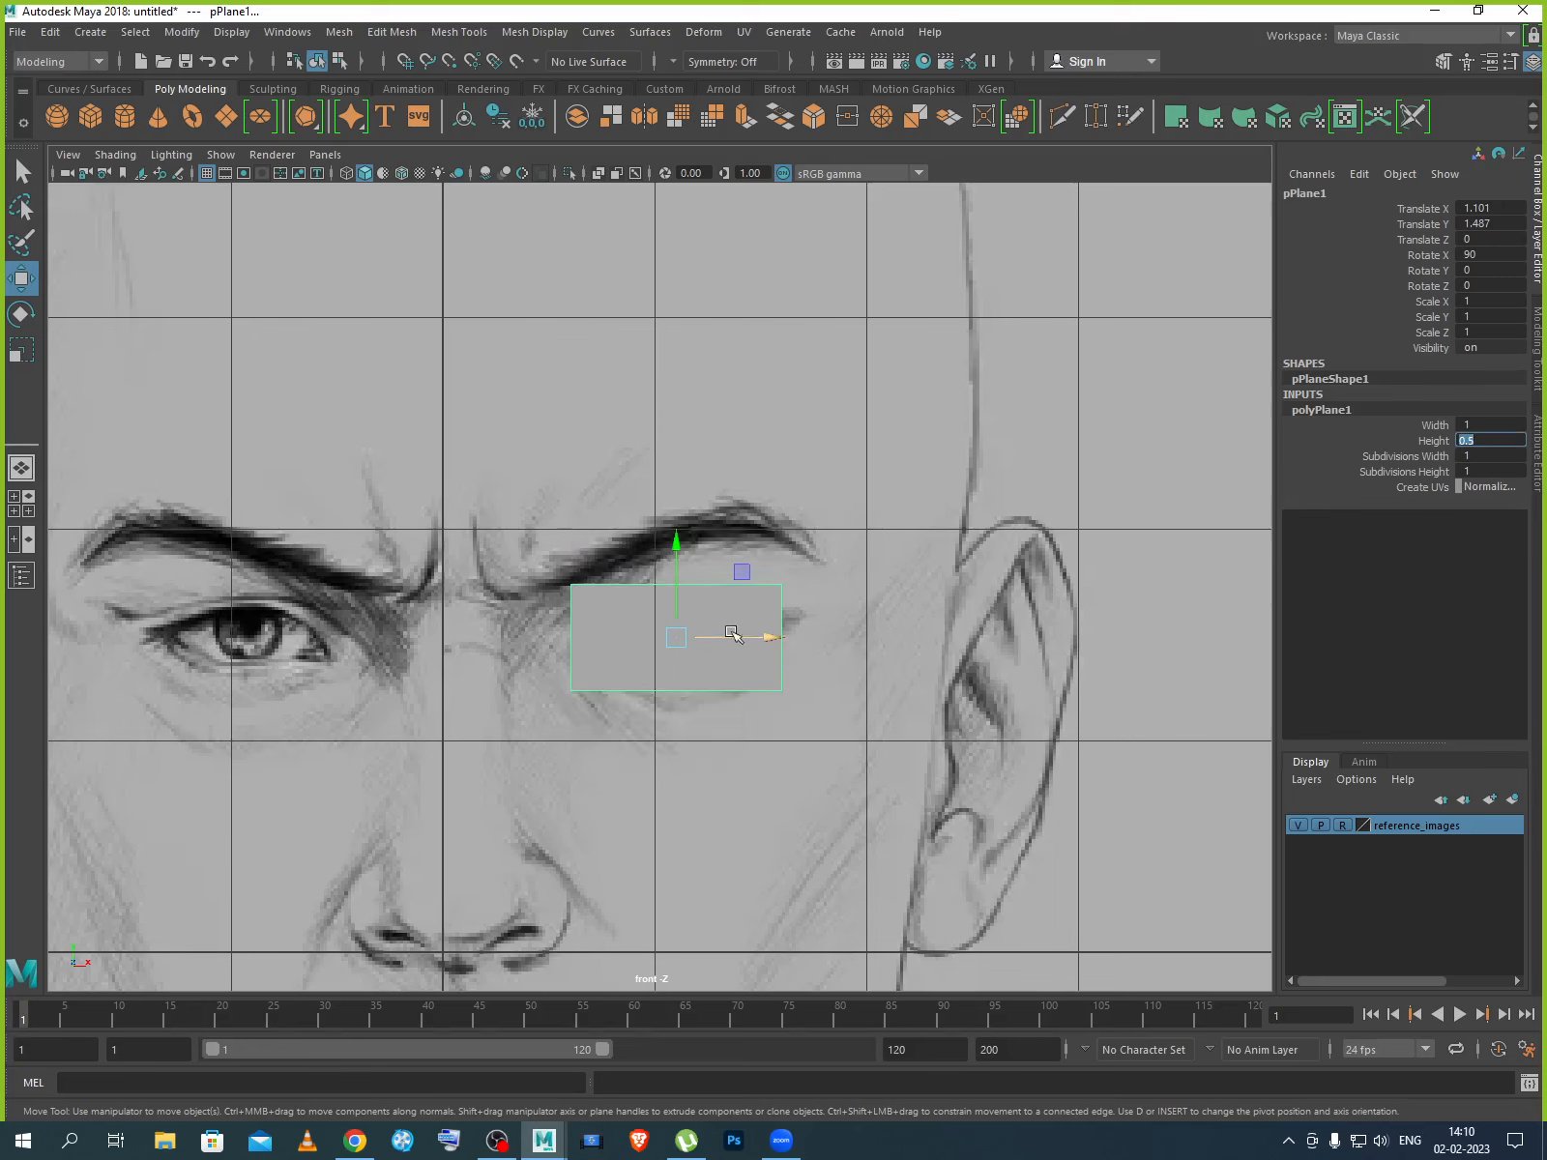
drag(729, 637, 745, 638)
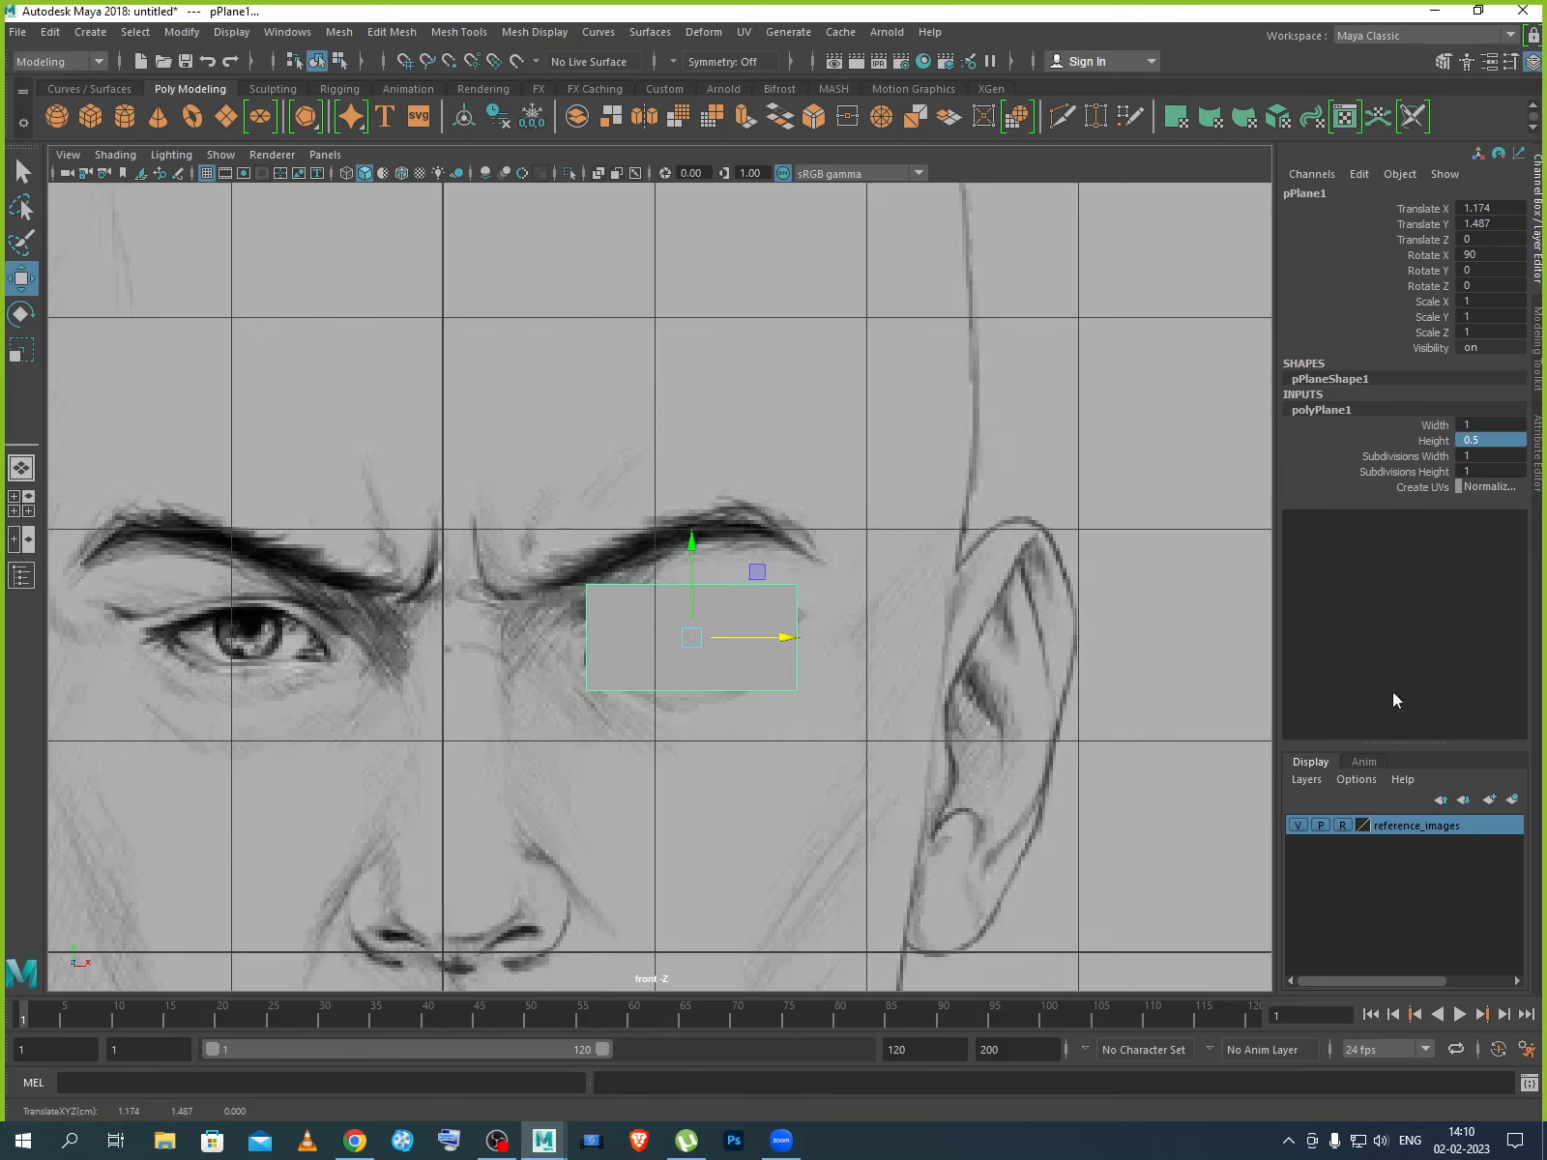
Set the plane's width subdivisions to 4.
double_click(1493, 461)
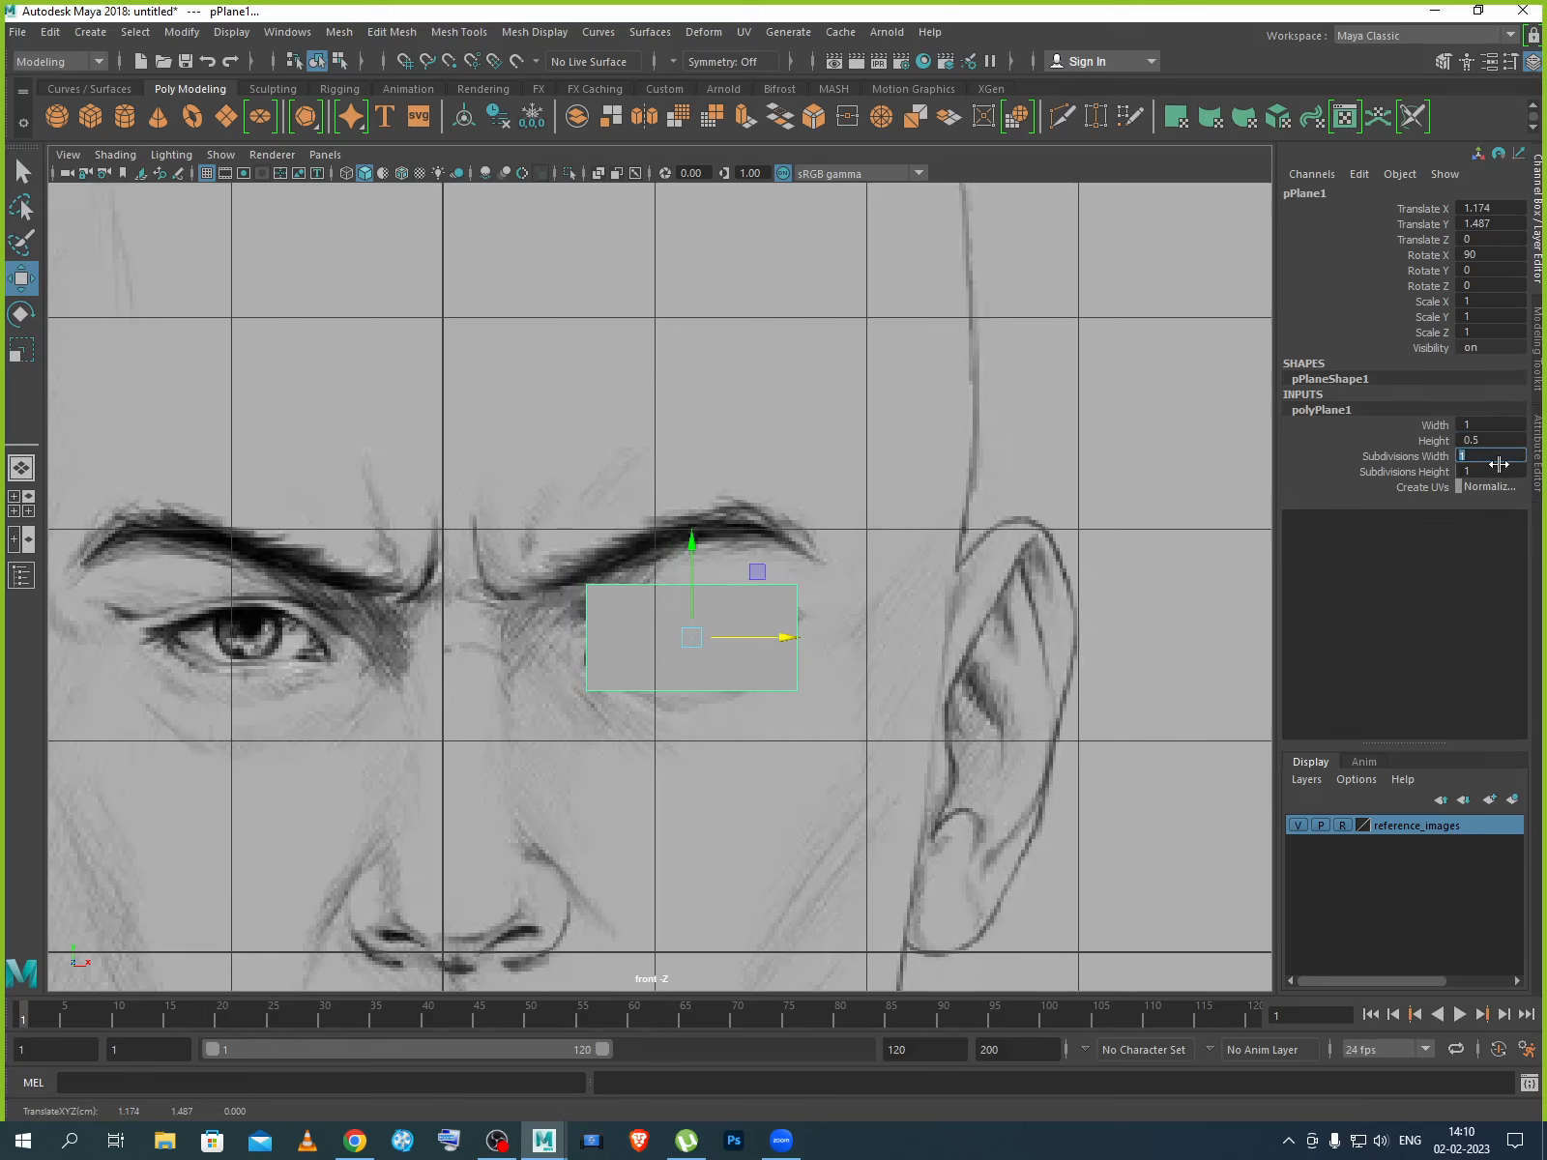
text(4)
key(Return)
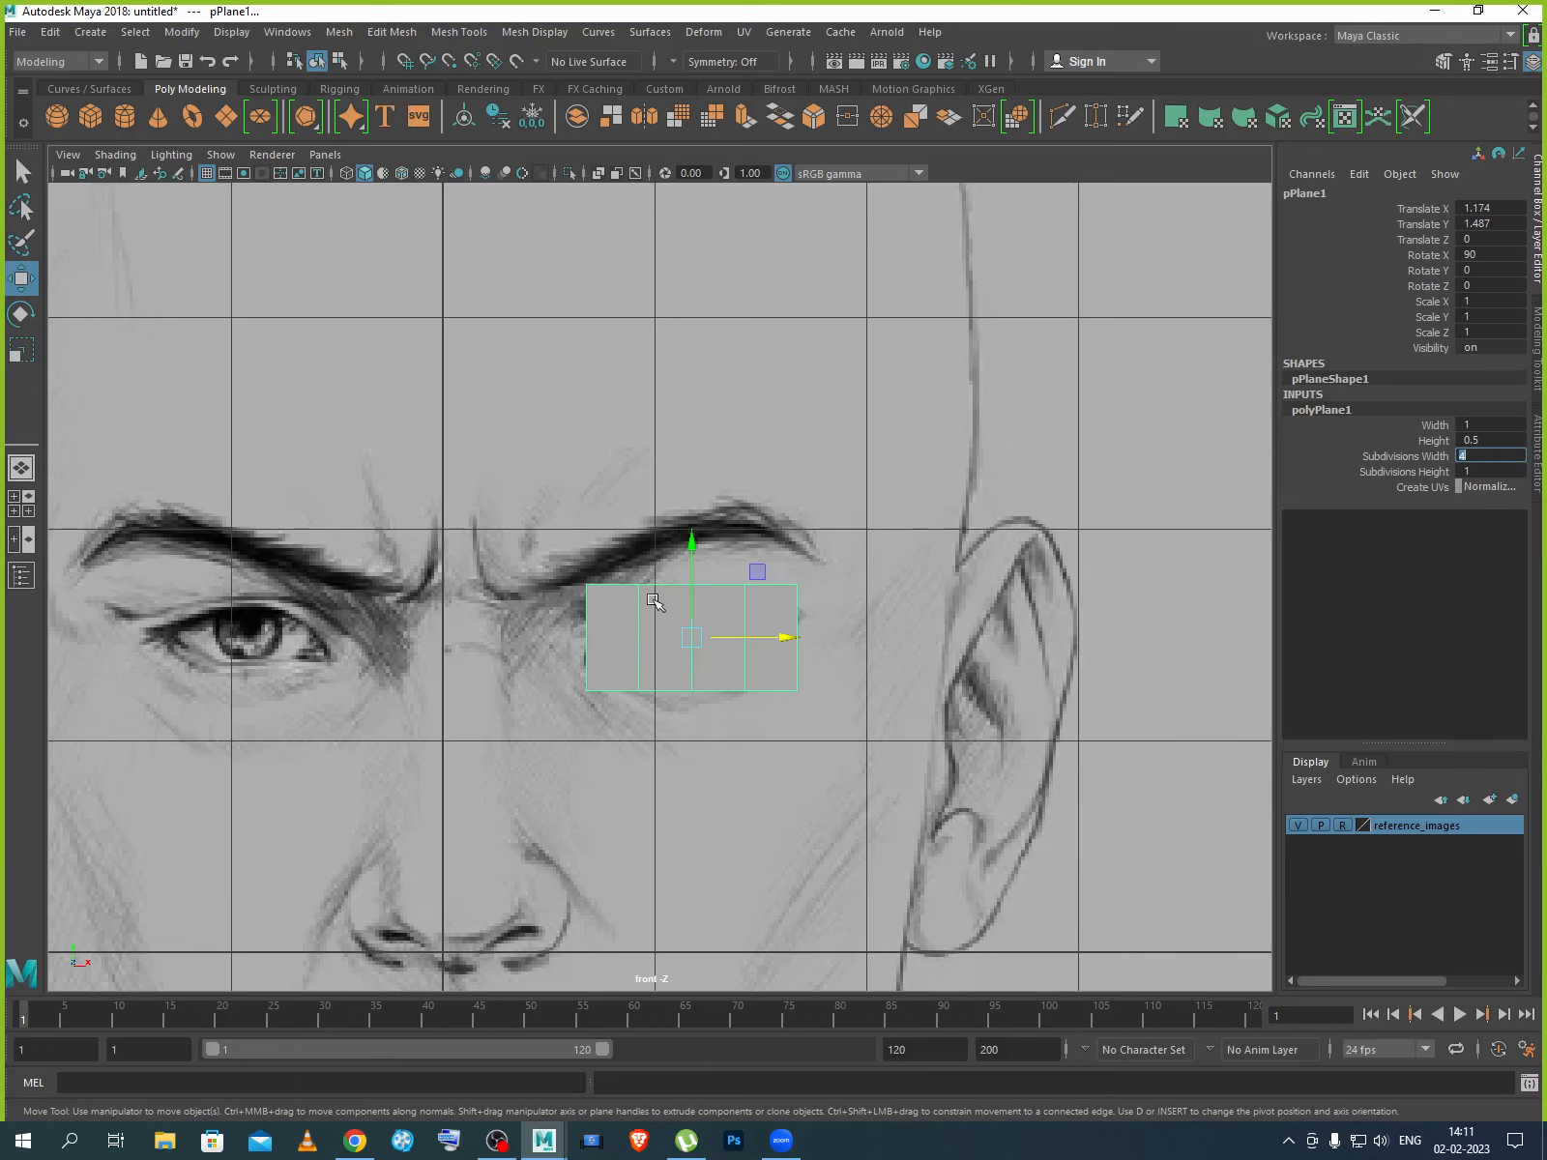
Switch the plane to vertex editing and scale the vertex pair at the inner eye corner vertically until they nearly meet.
scroll(653, 599, up, 1)
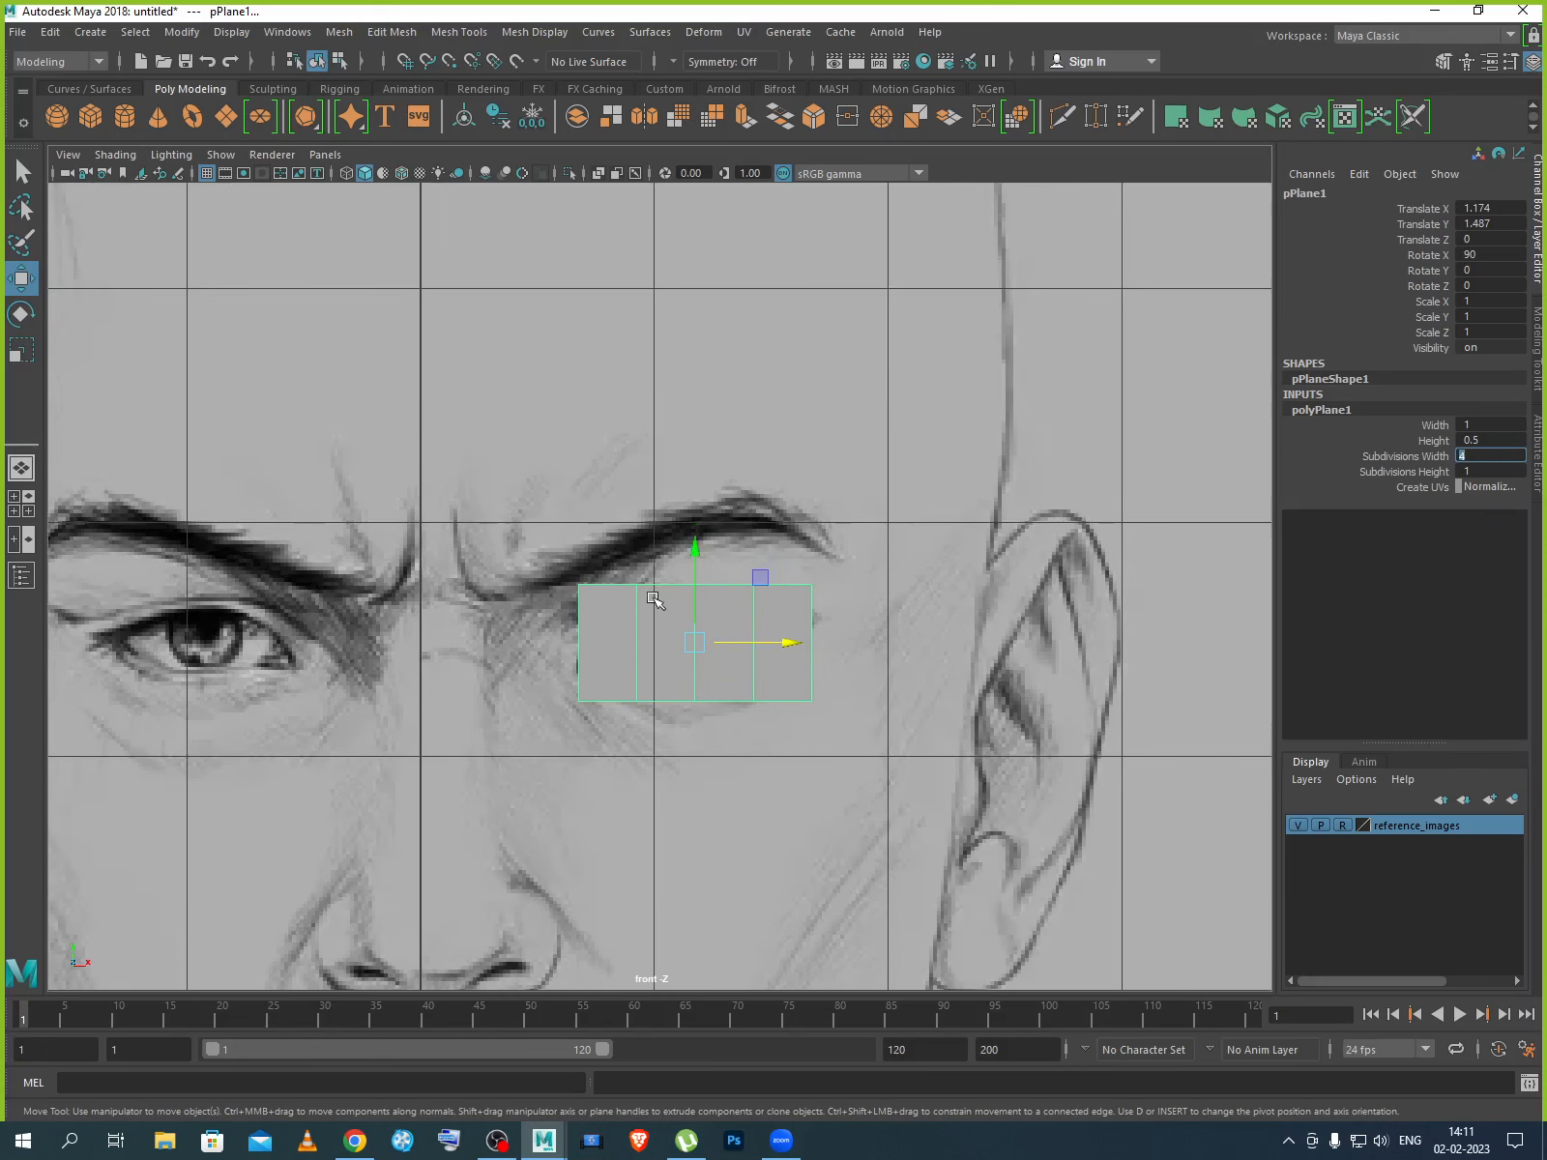
right_click(652, 586)
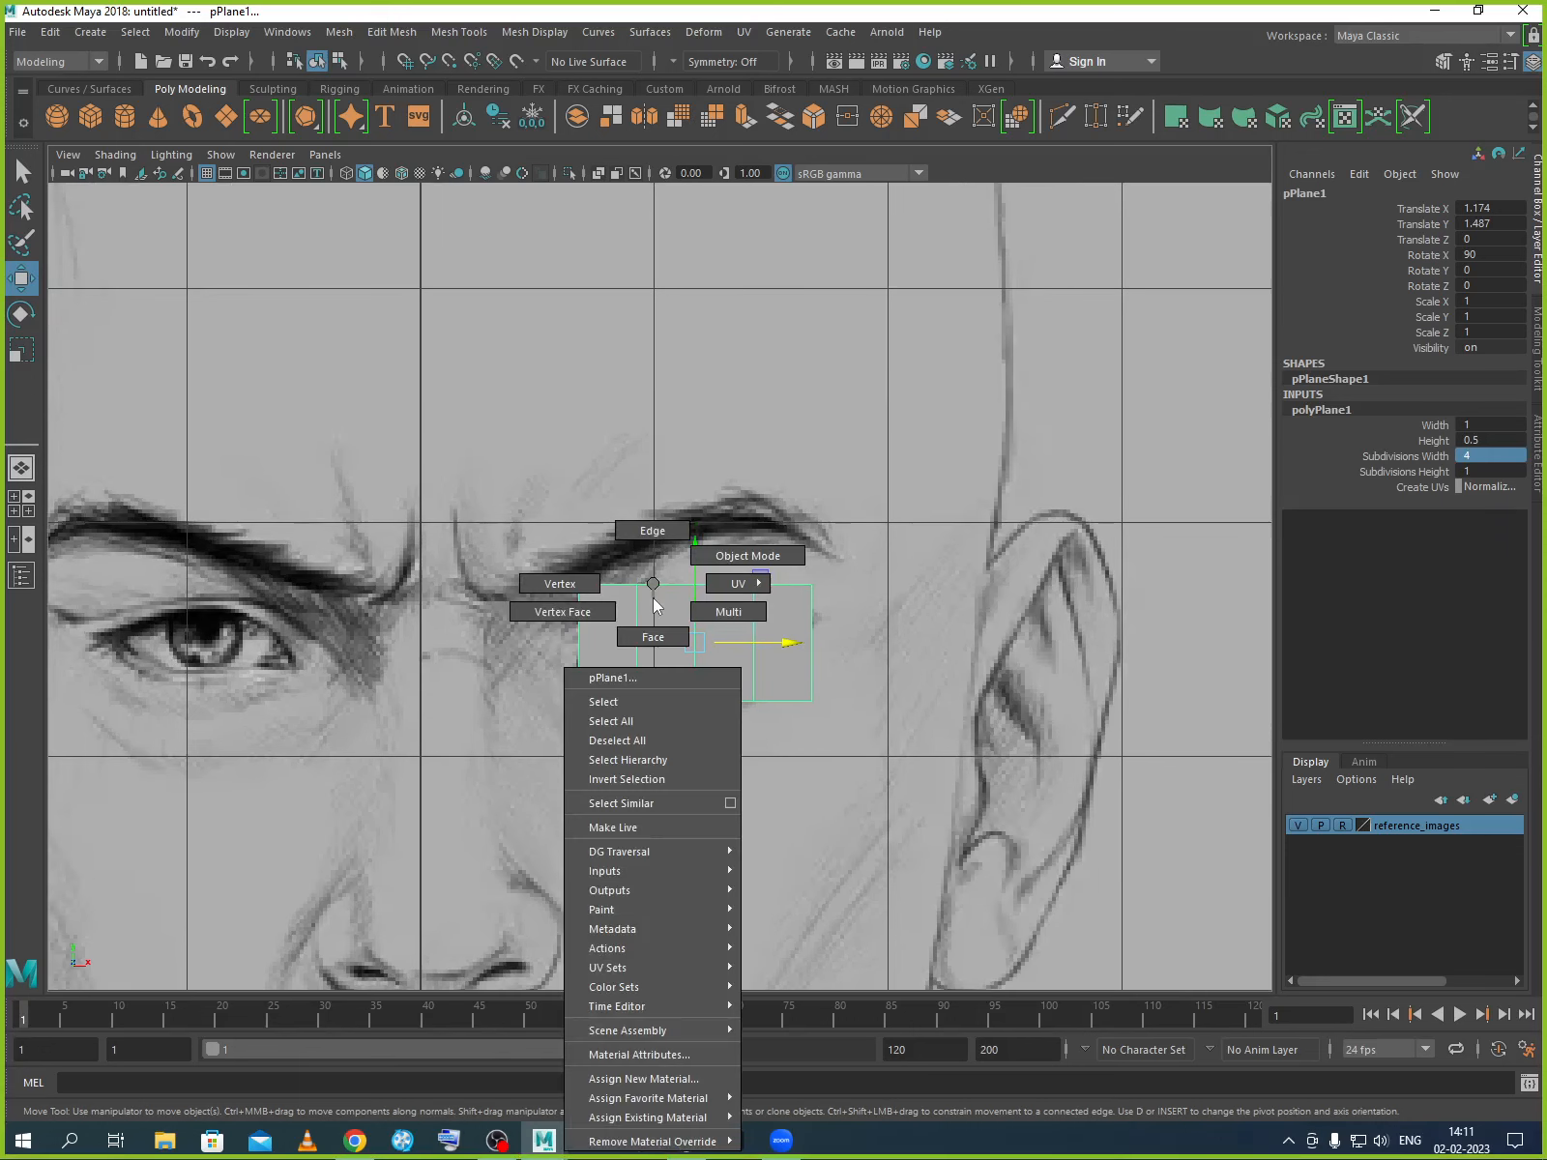
click(564, 584)
scroll(607, 581, up, 3)
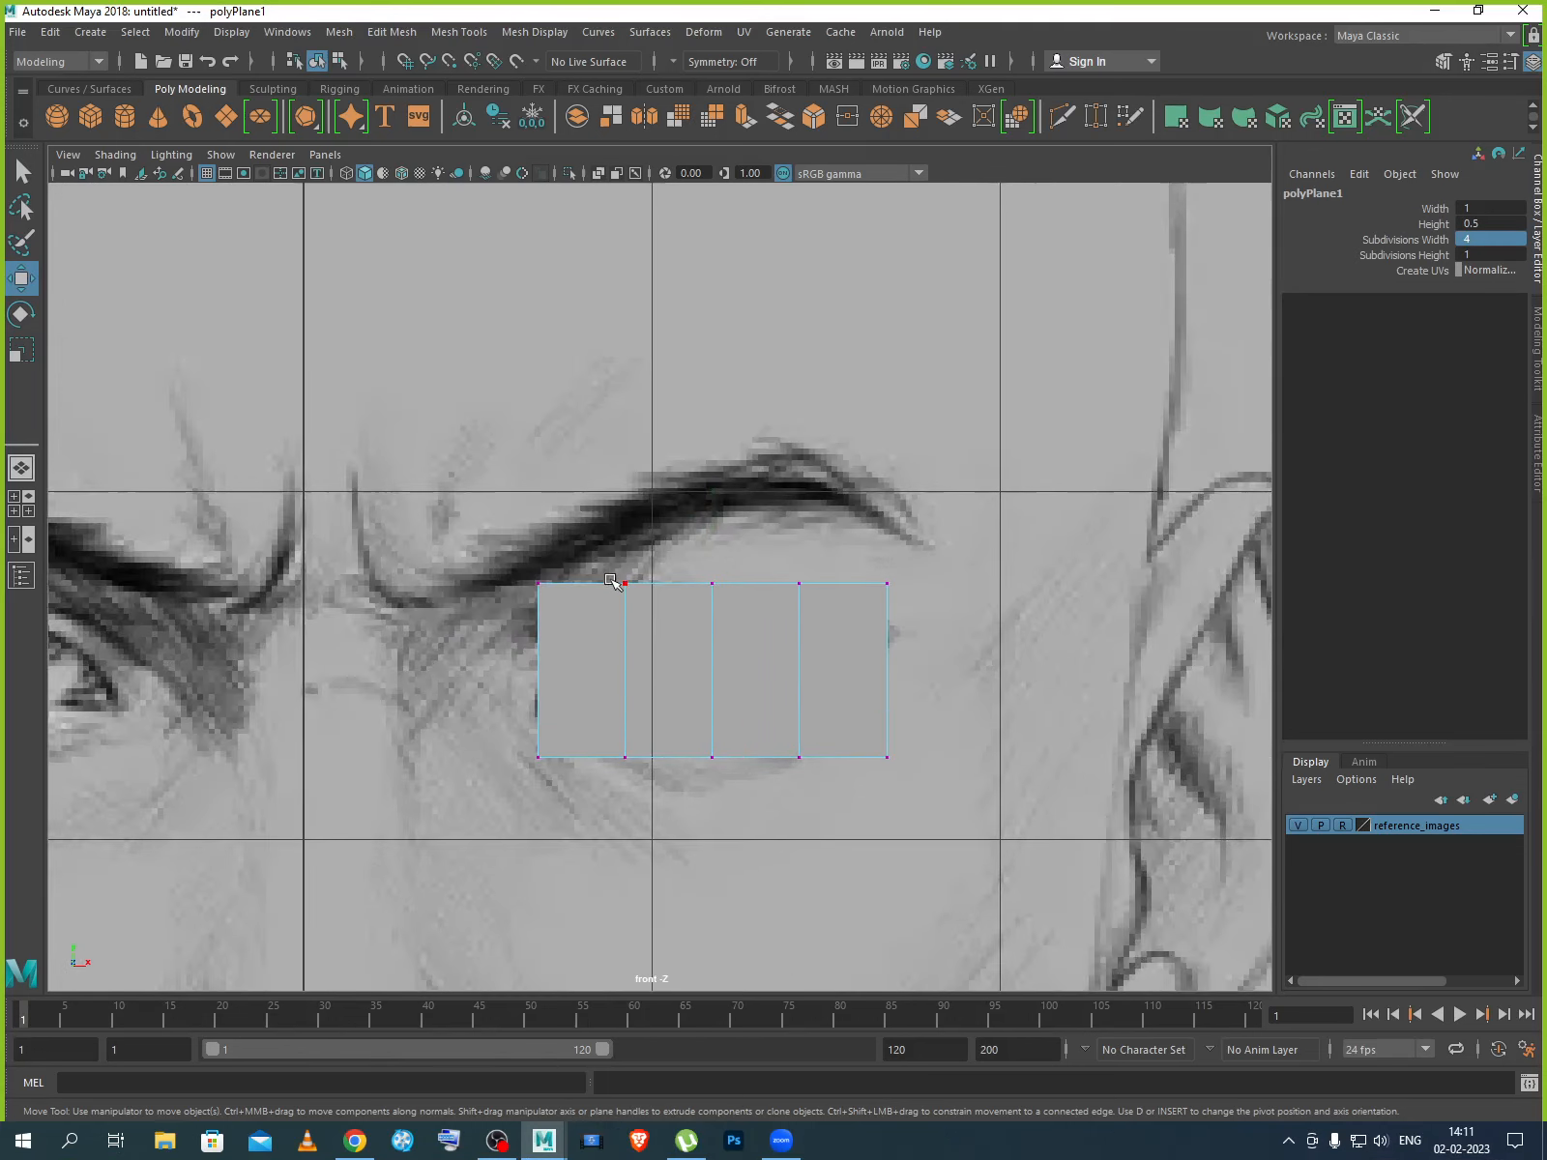
scroll(611, 581, up, 1)
scroll(611, 613, up, 2)
drag(408, 552, 539, 899)
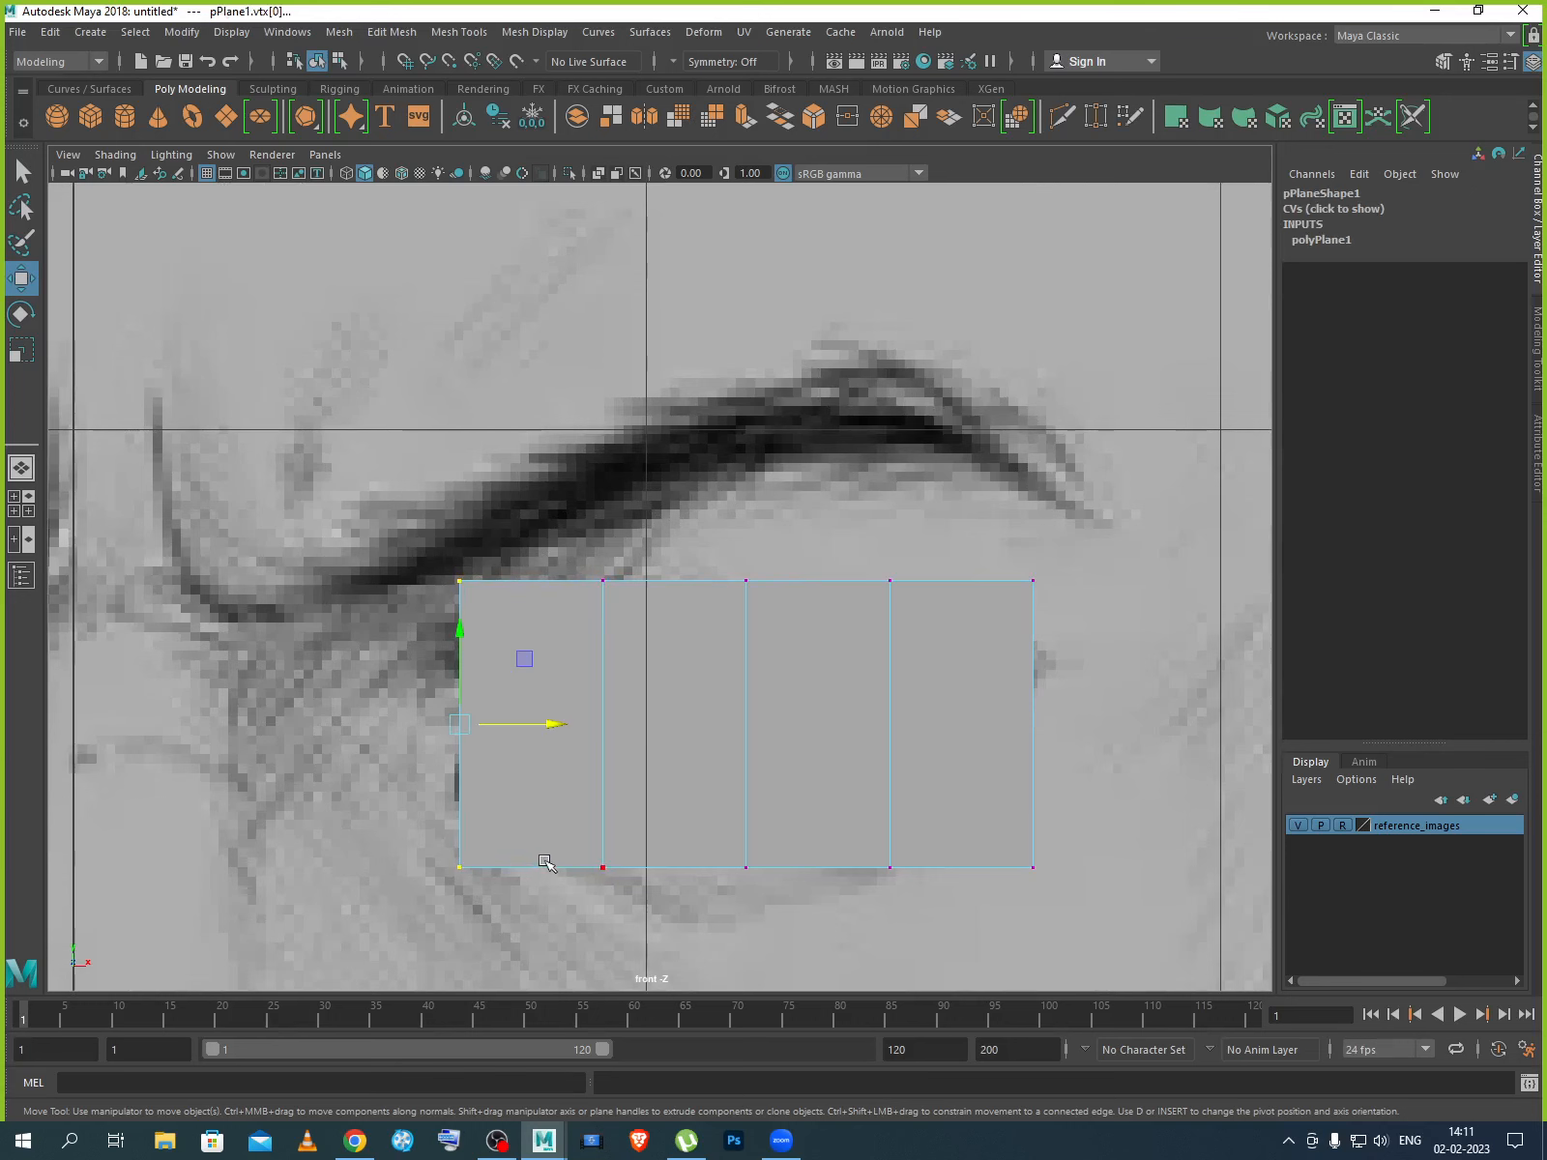
key(r)
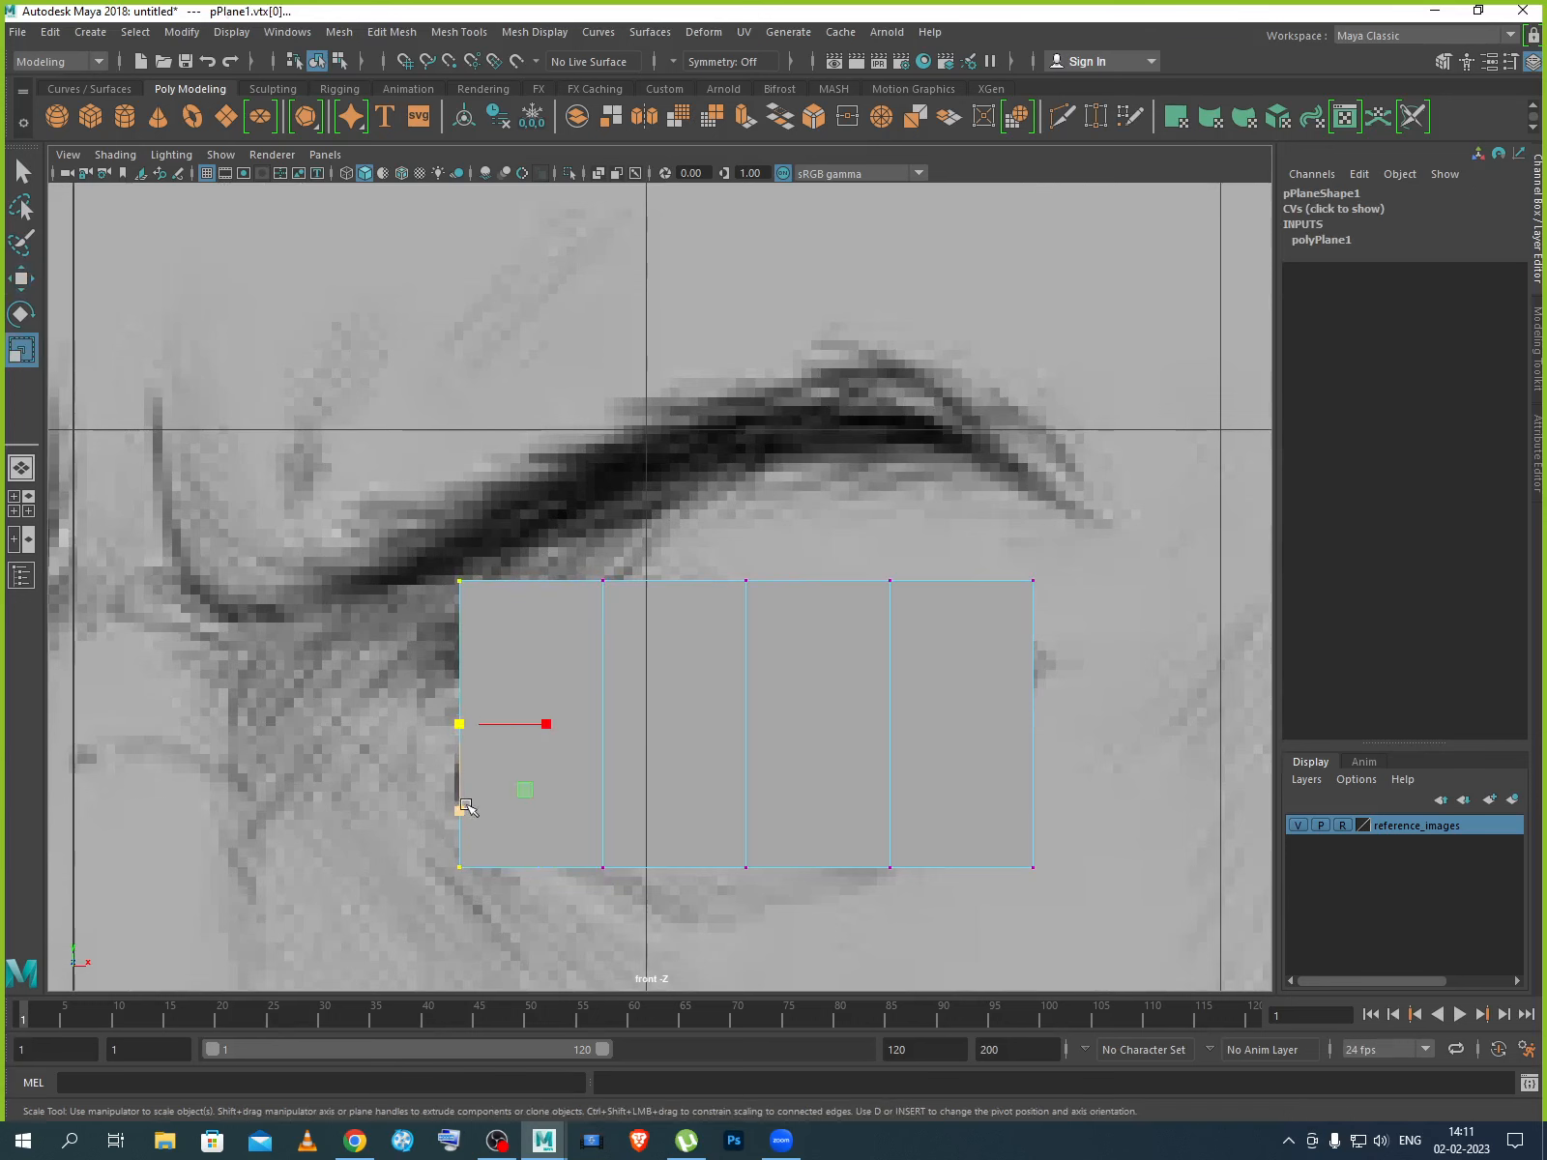
drag(466, 807, 483, 737)
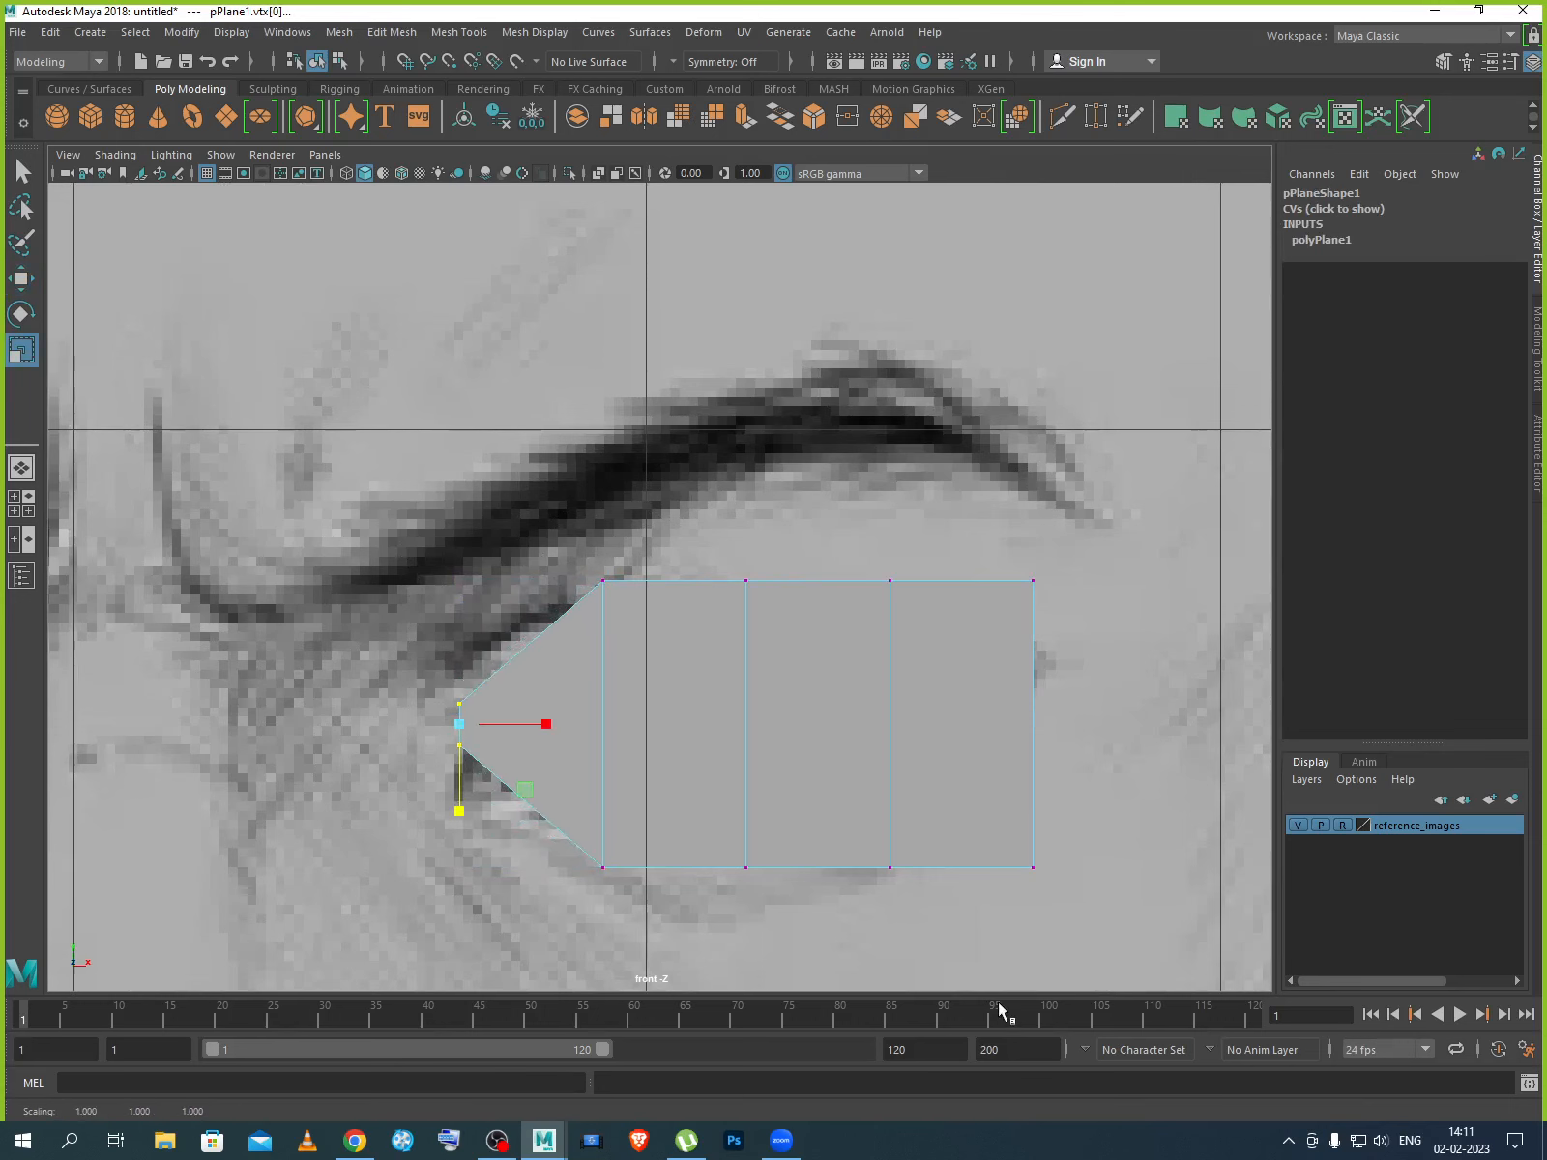
Scale the outer corner vertex pair closer together vertically and spread the middle vertex pair slightly apart.
drag(1066, 530, 996, 923)
drag(1034, 817, 1051, 747)
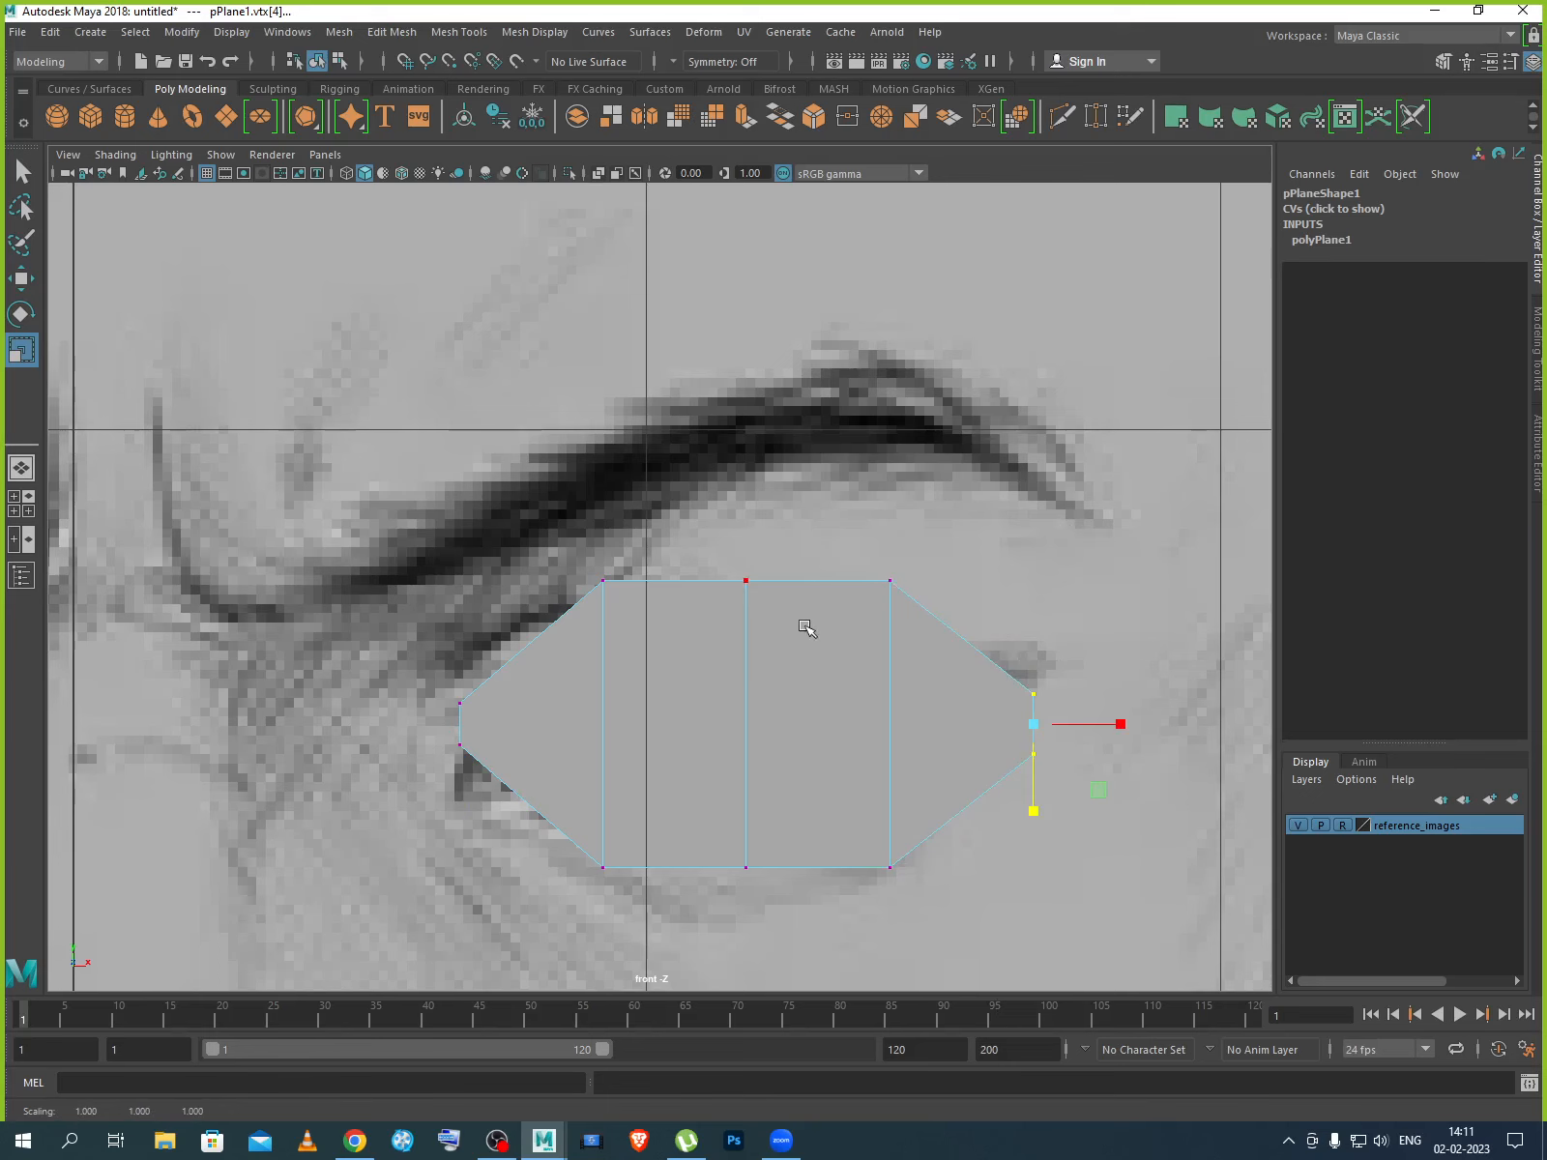
drag(708, 546, 785, 911)
drag(745, 810, 743, 828)
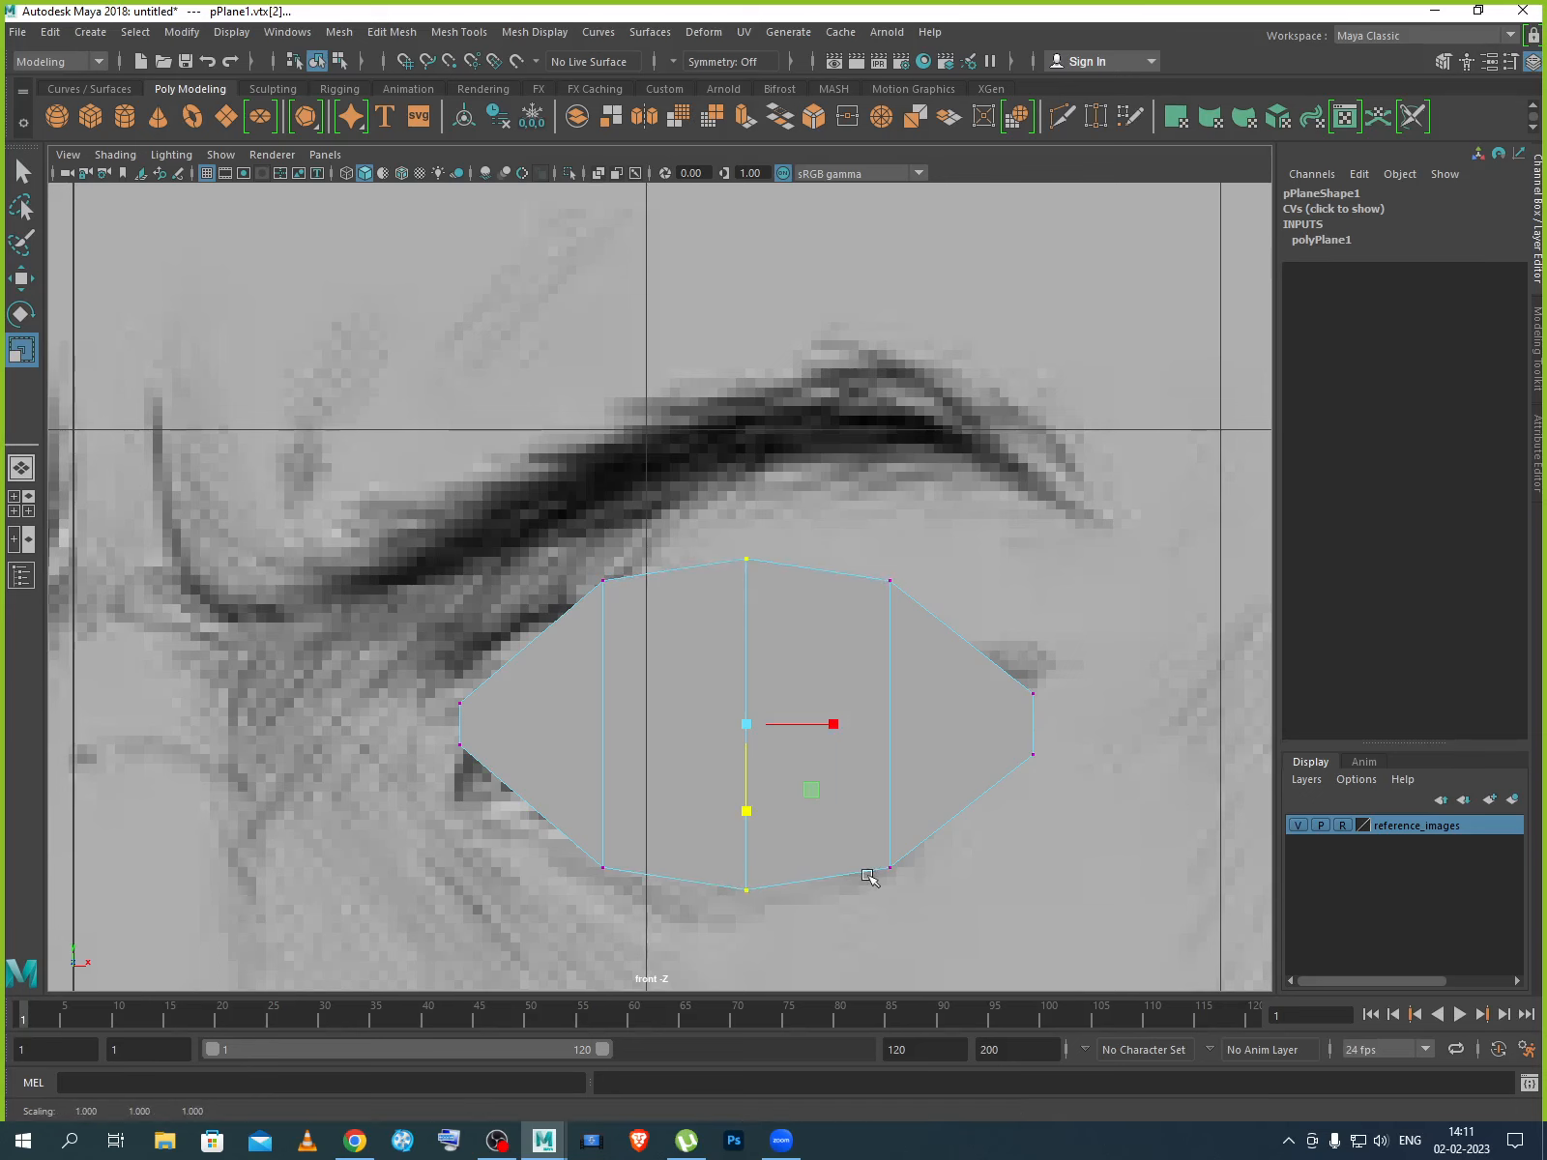
Move the inner corner vertex pair down onto the drawn eye corner, to about 1.404 in Y.
click(21, 278)
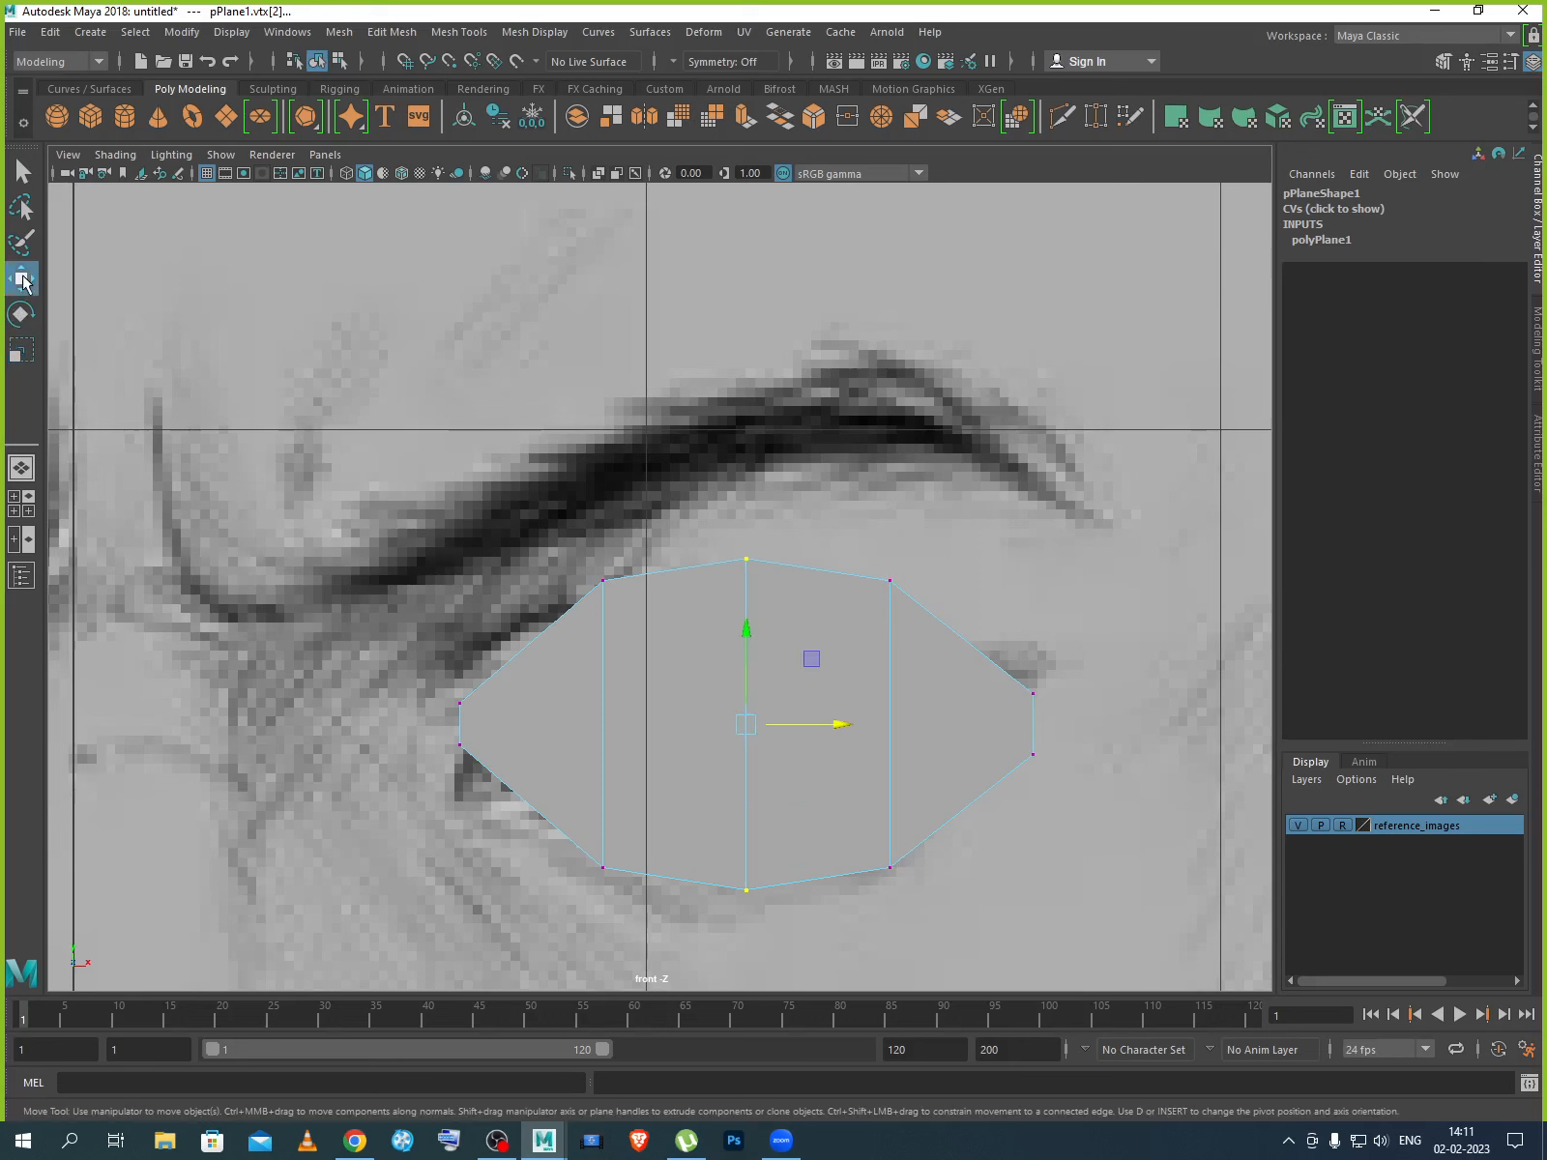
click(922, 670)
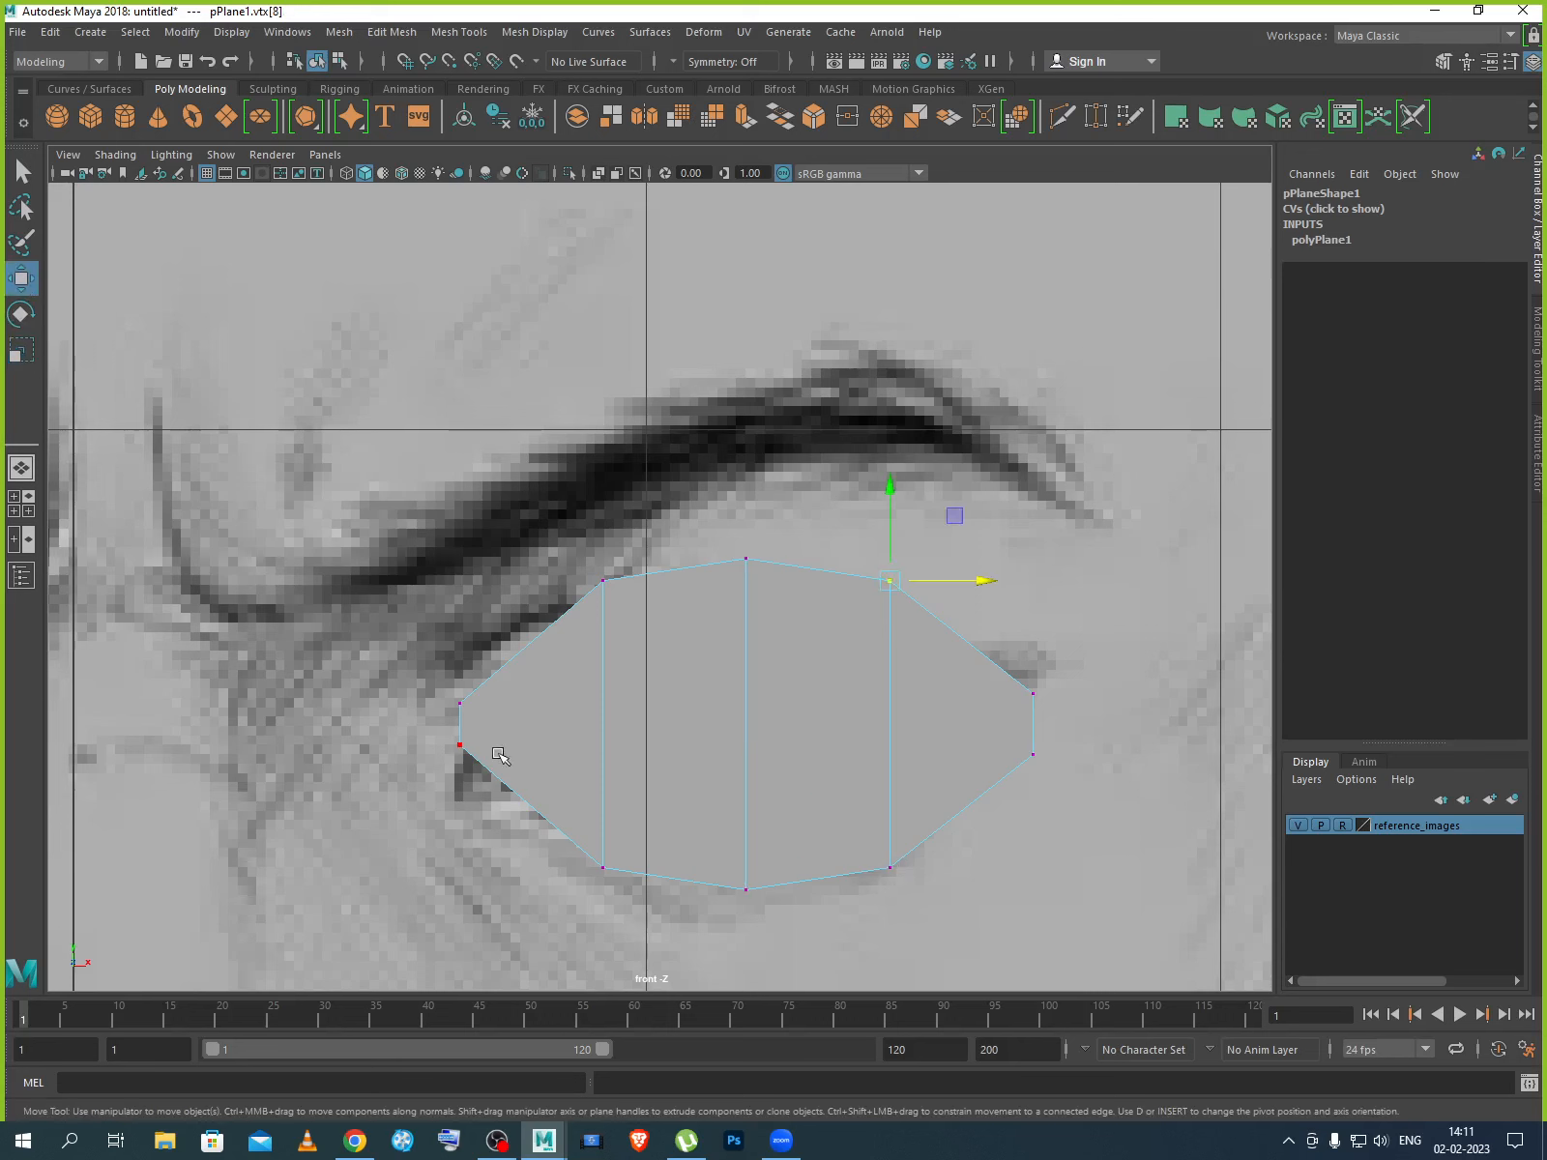
drag(429, 673, 488, 800)
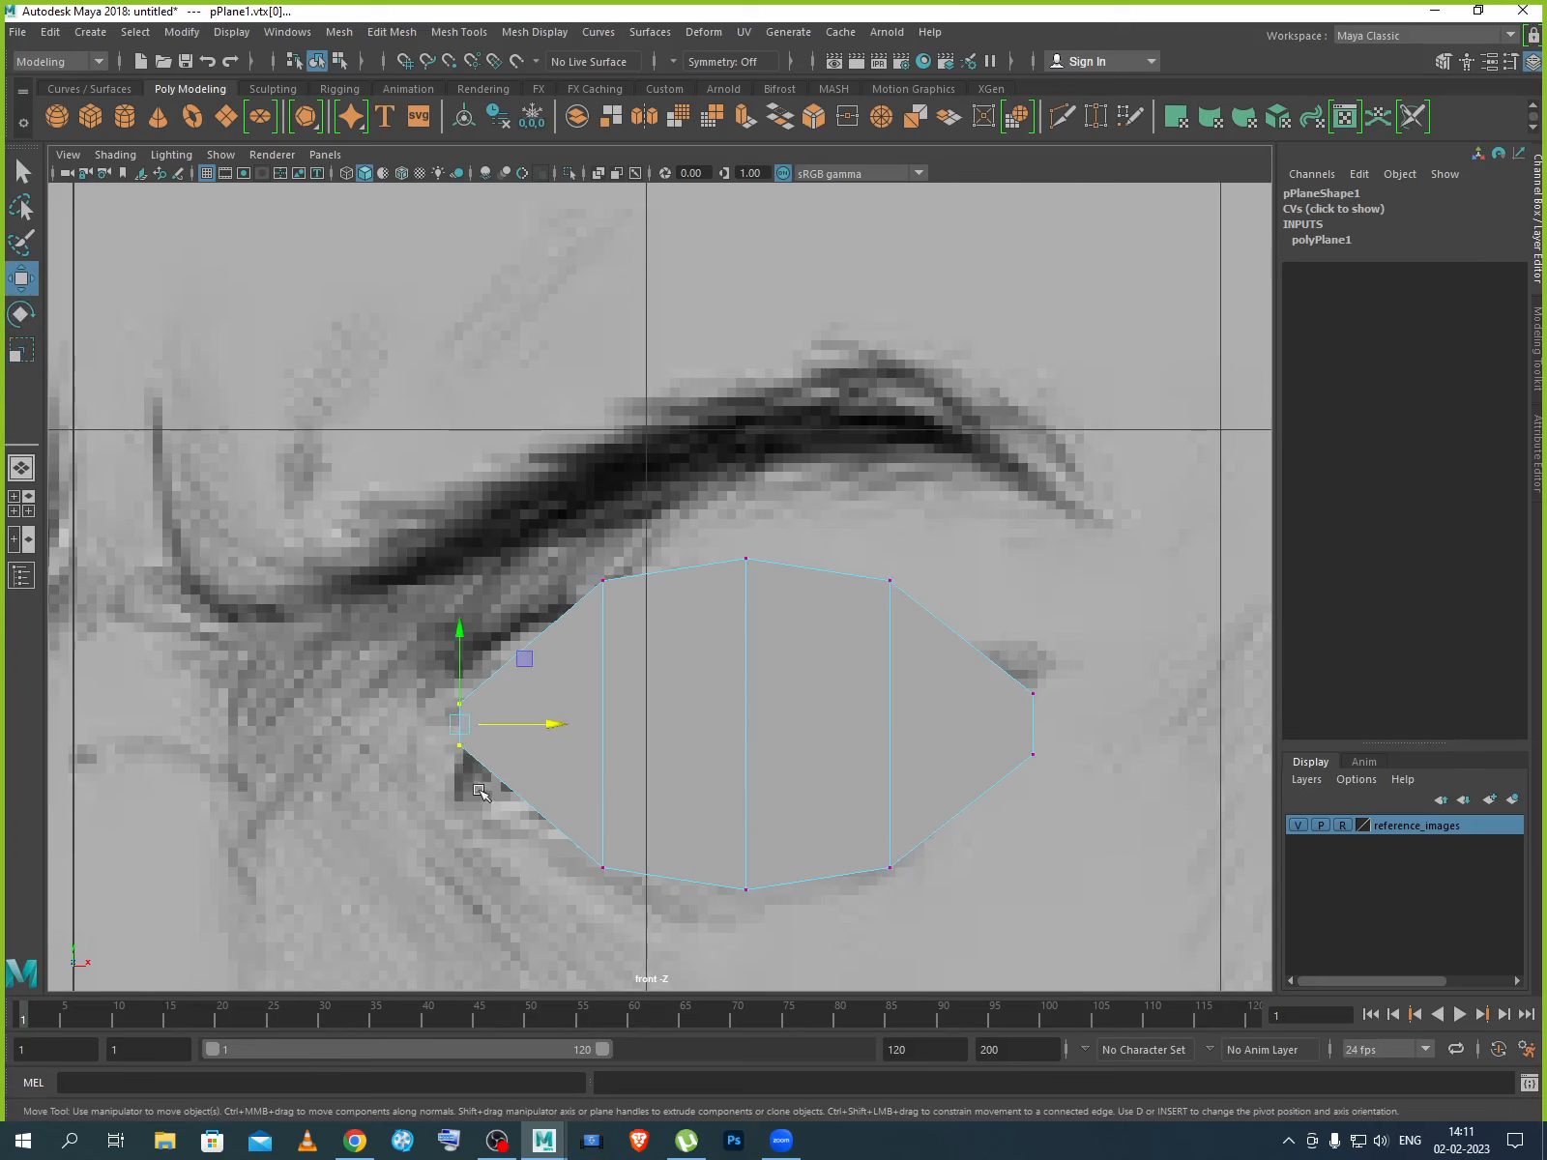
drag(460, 686, 459, 724)
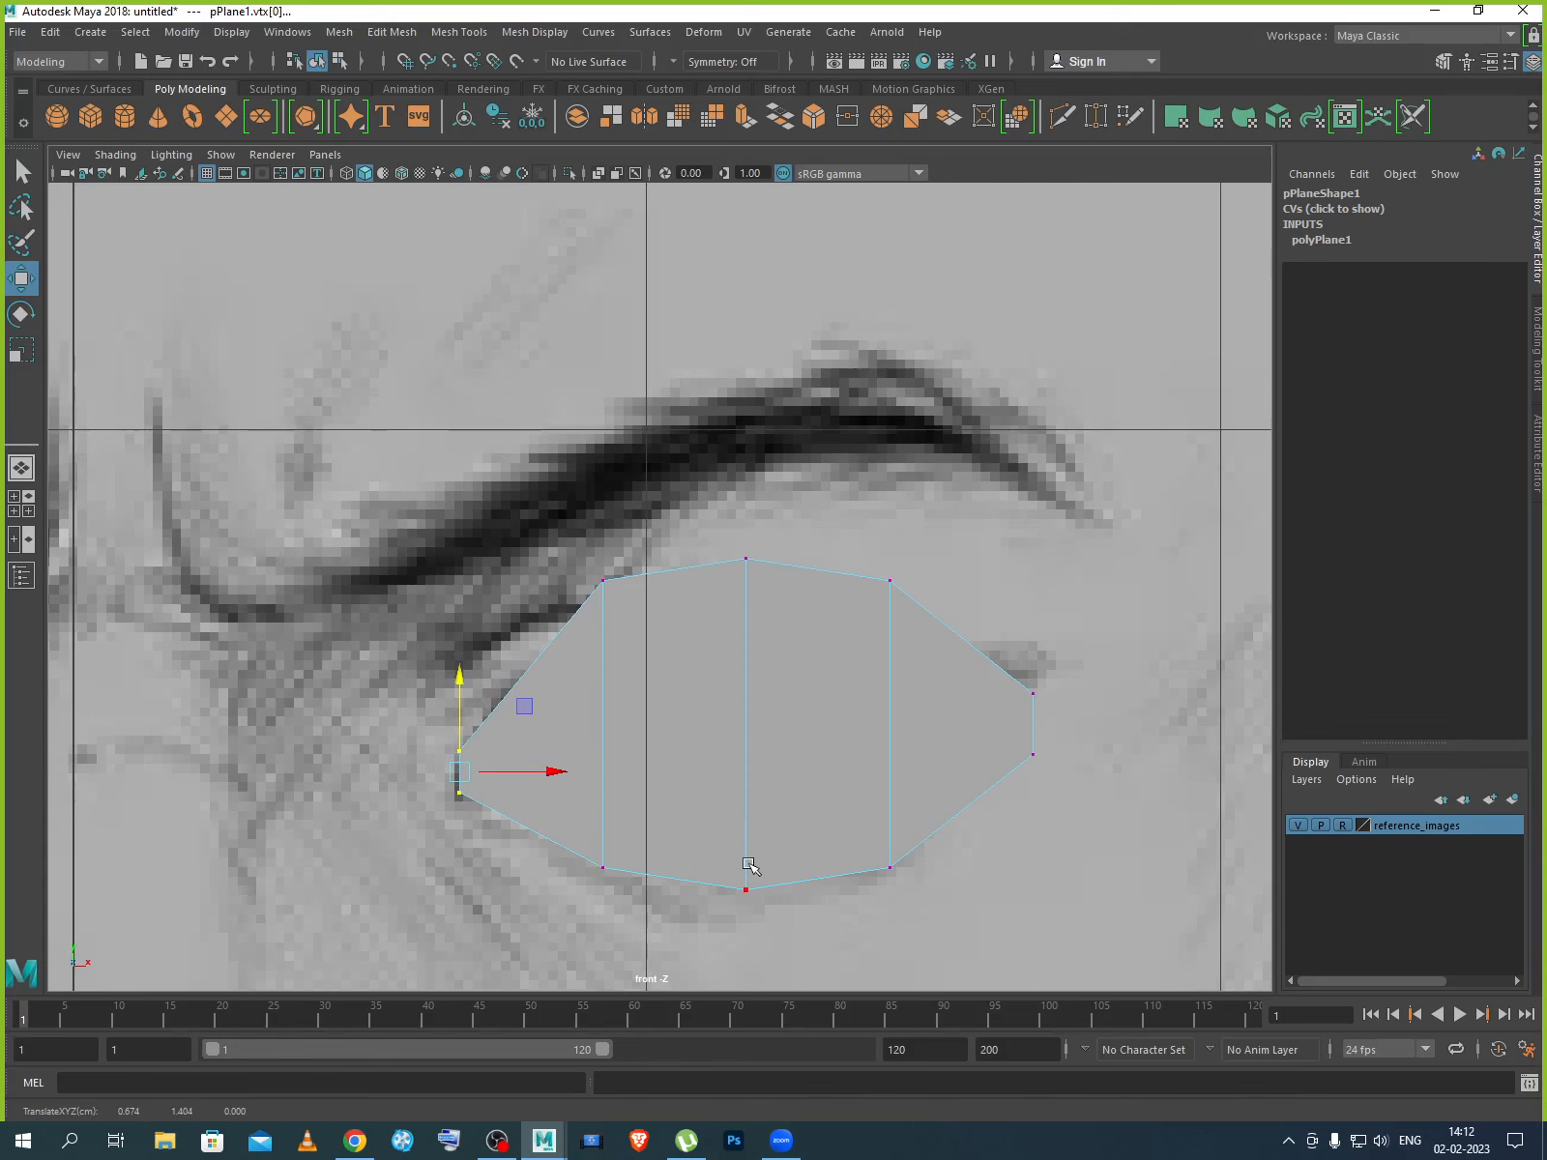
Shift the vertex pair beside the inner corner slightly toward the nose and scale it vertically to the eyelid lines.
drag(580, 559, 648, 909)
drag(700, 725, 672, 732)
key(r)
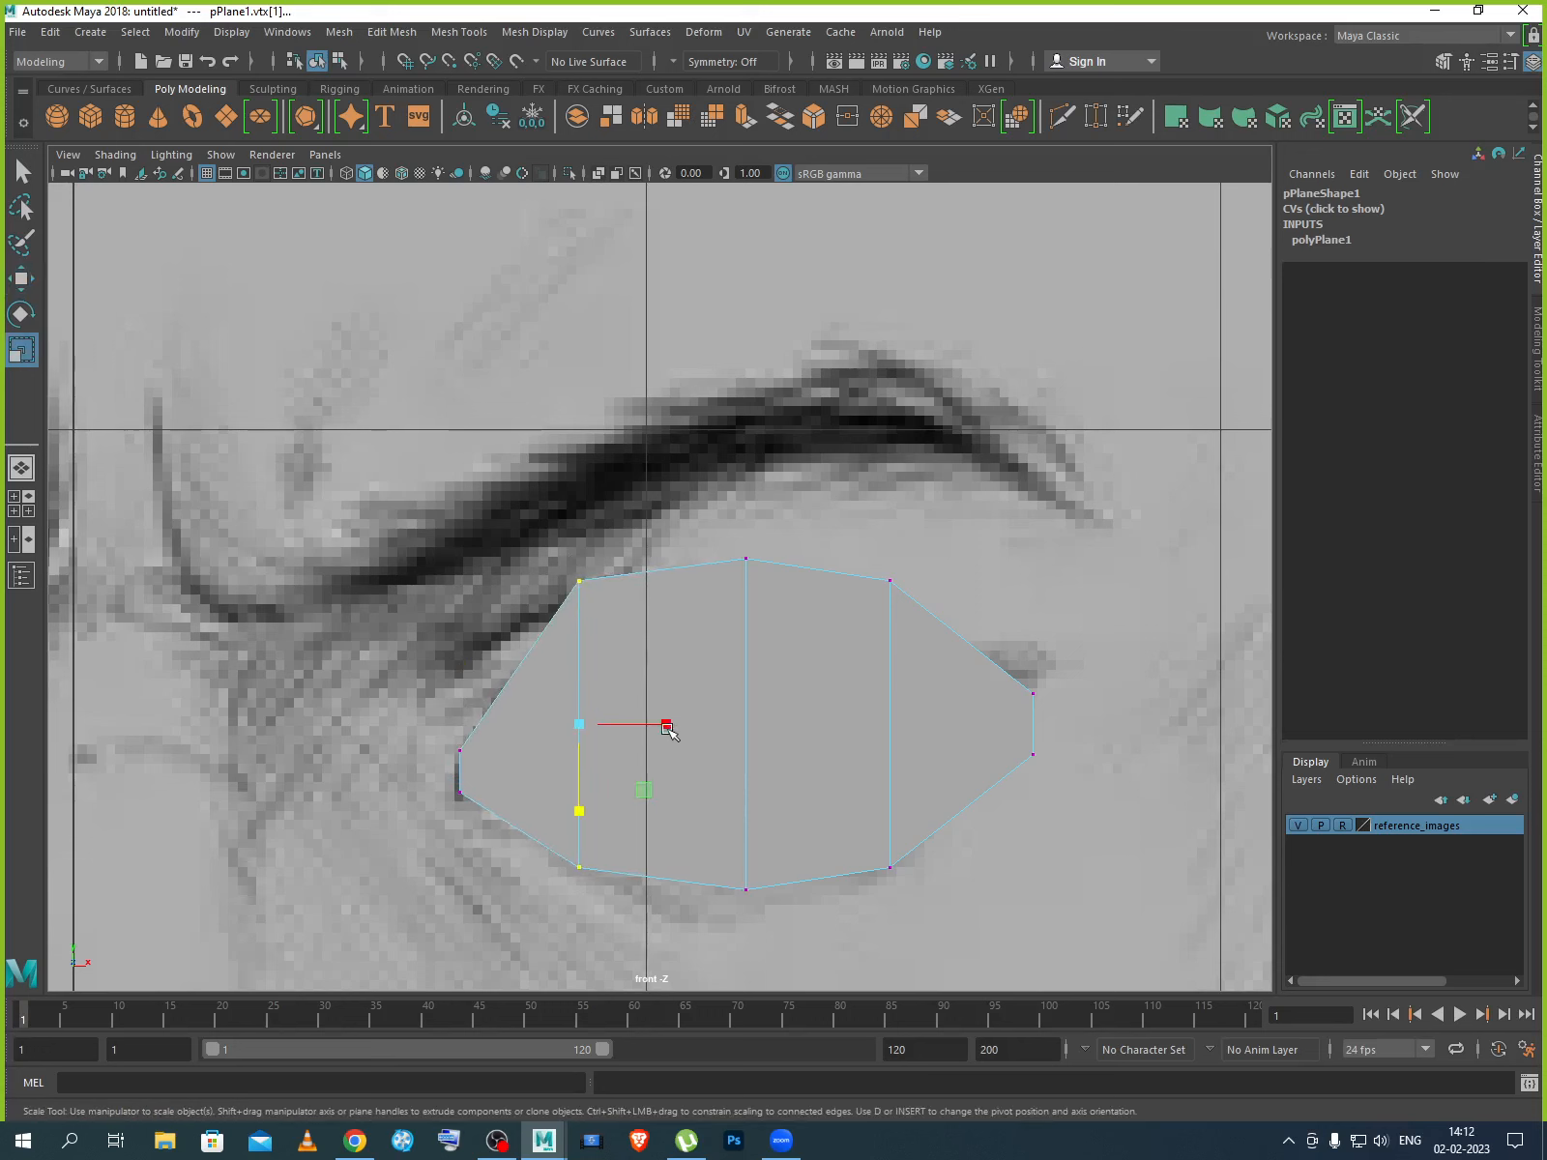
drag(578, 810, 588, 776)
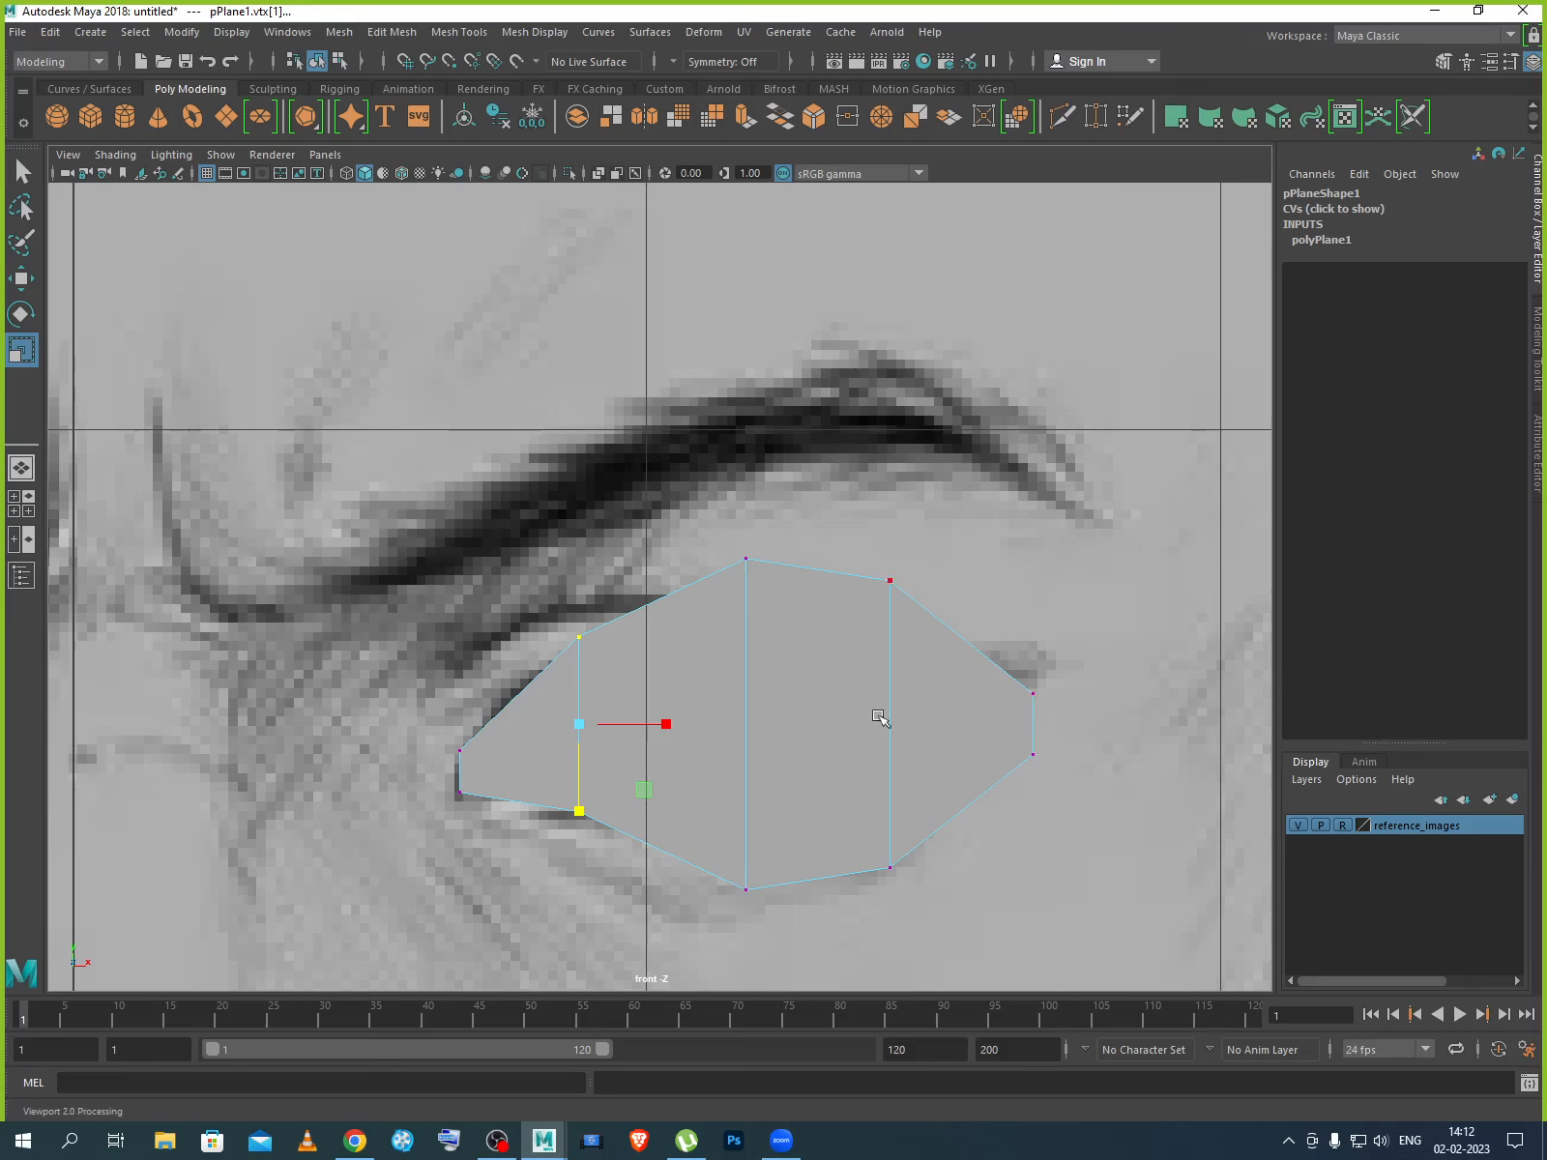
Return the plane to object mode and turn on X-Ray shading in the front view.
right_click(801, 724)
right_drag(801, 721, 885, 559)
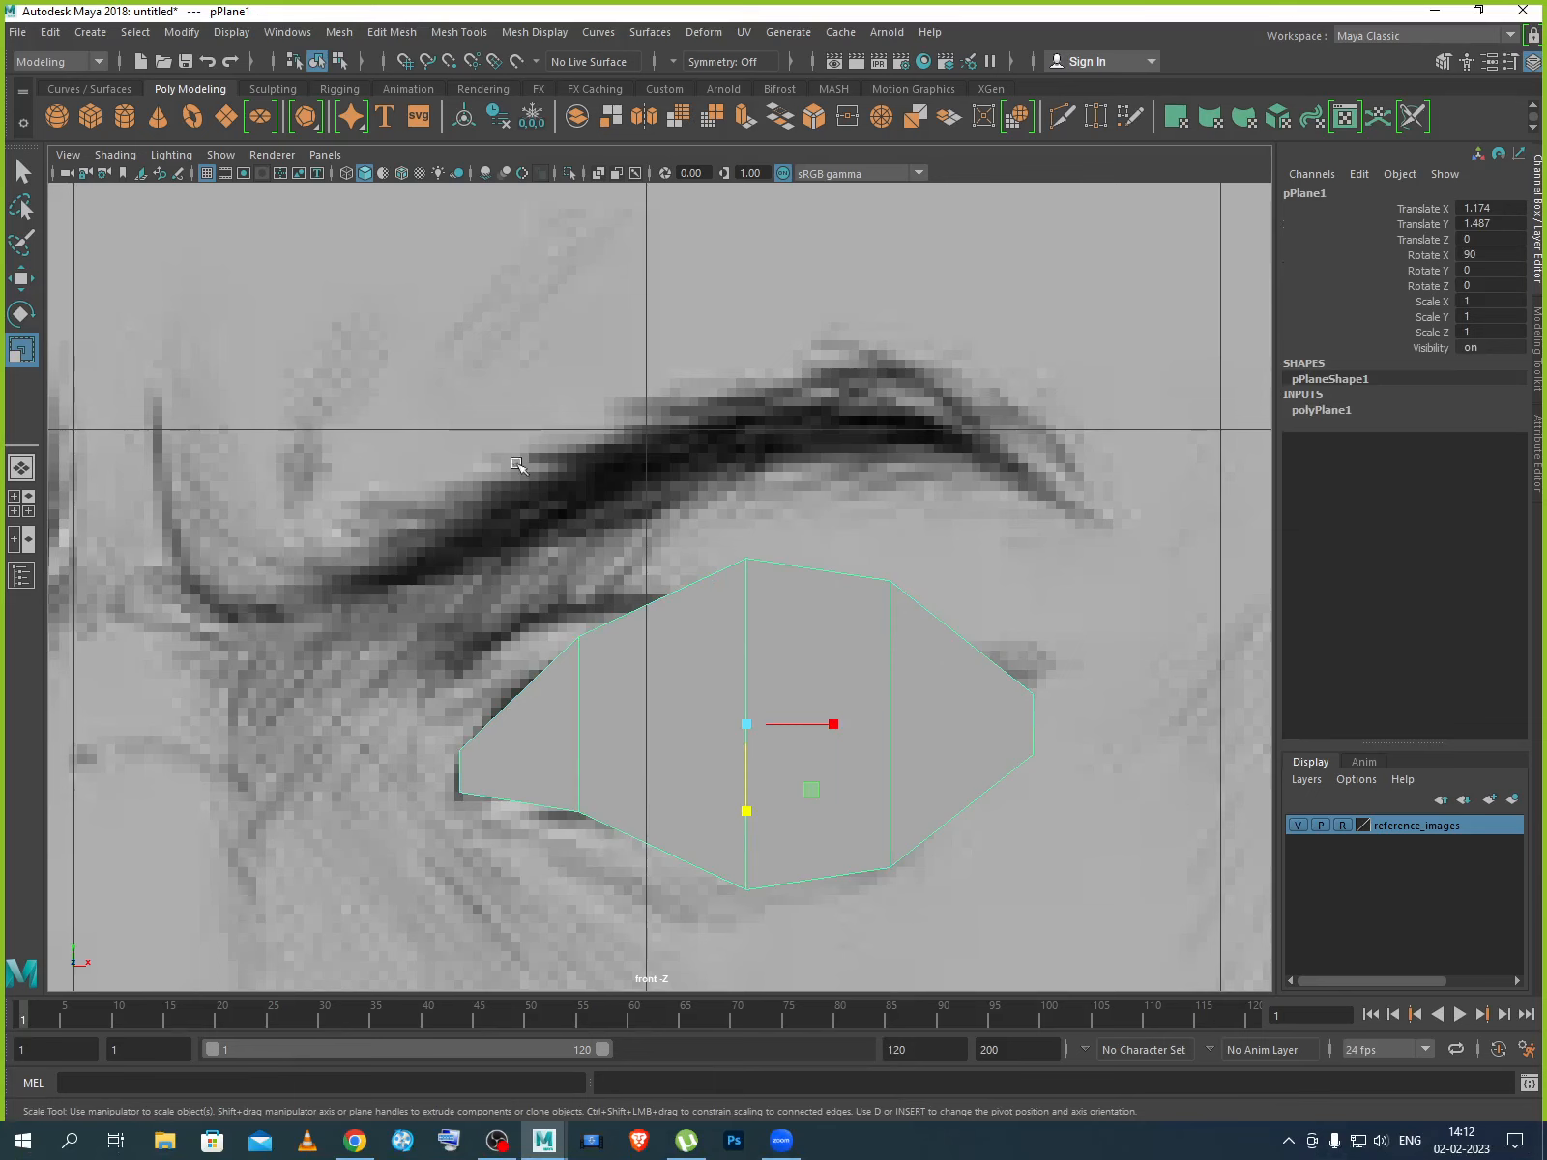
click(117, 156)
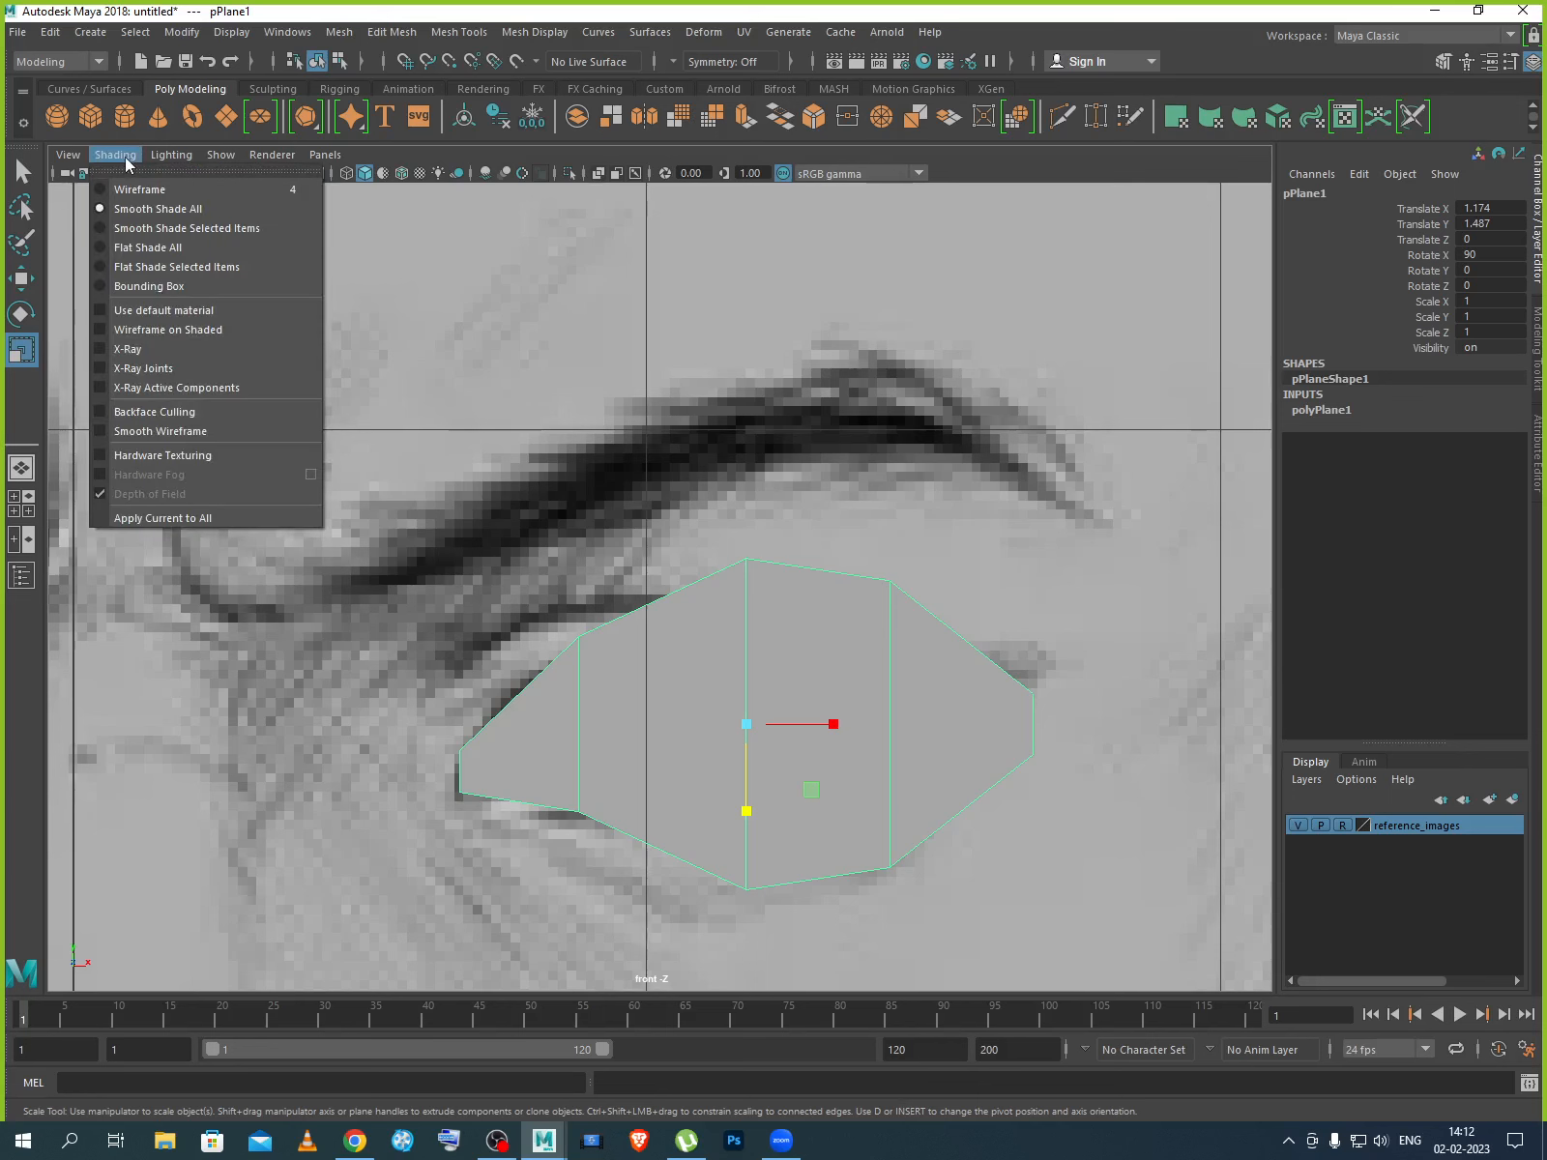
click(143, 350)
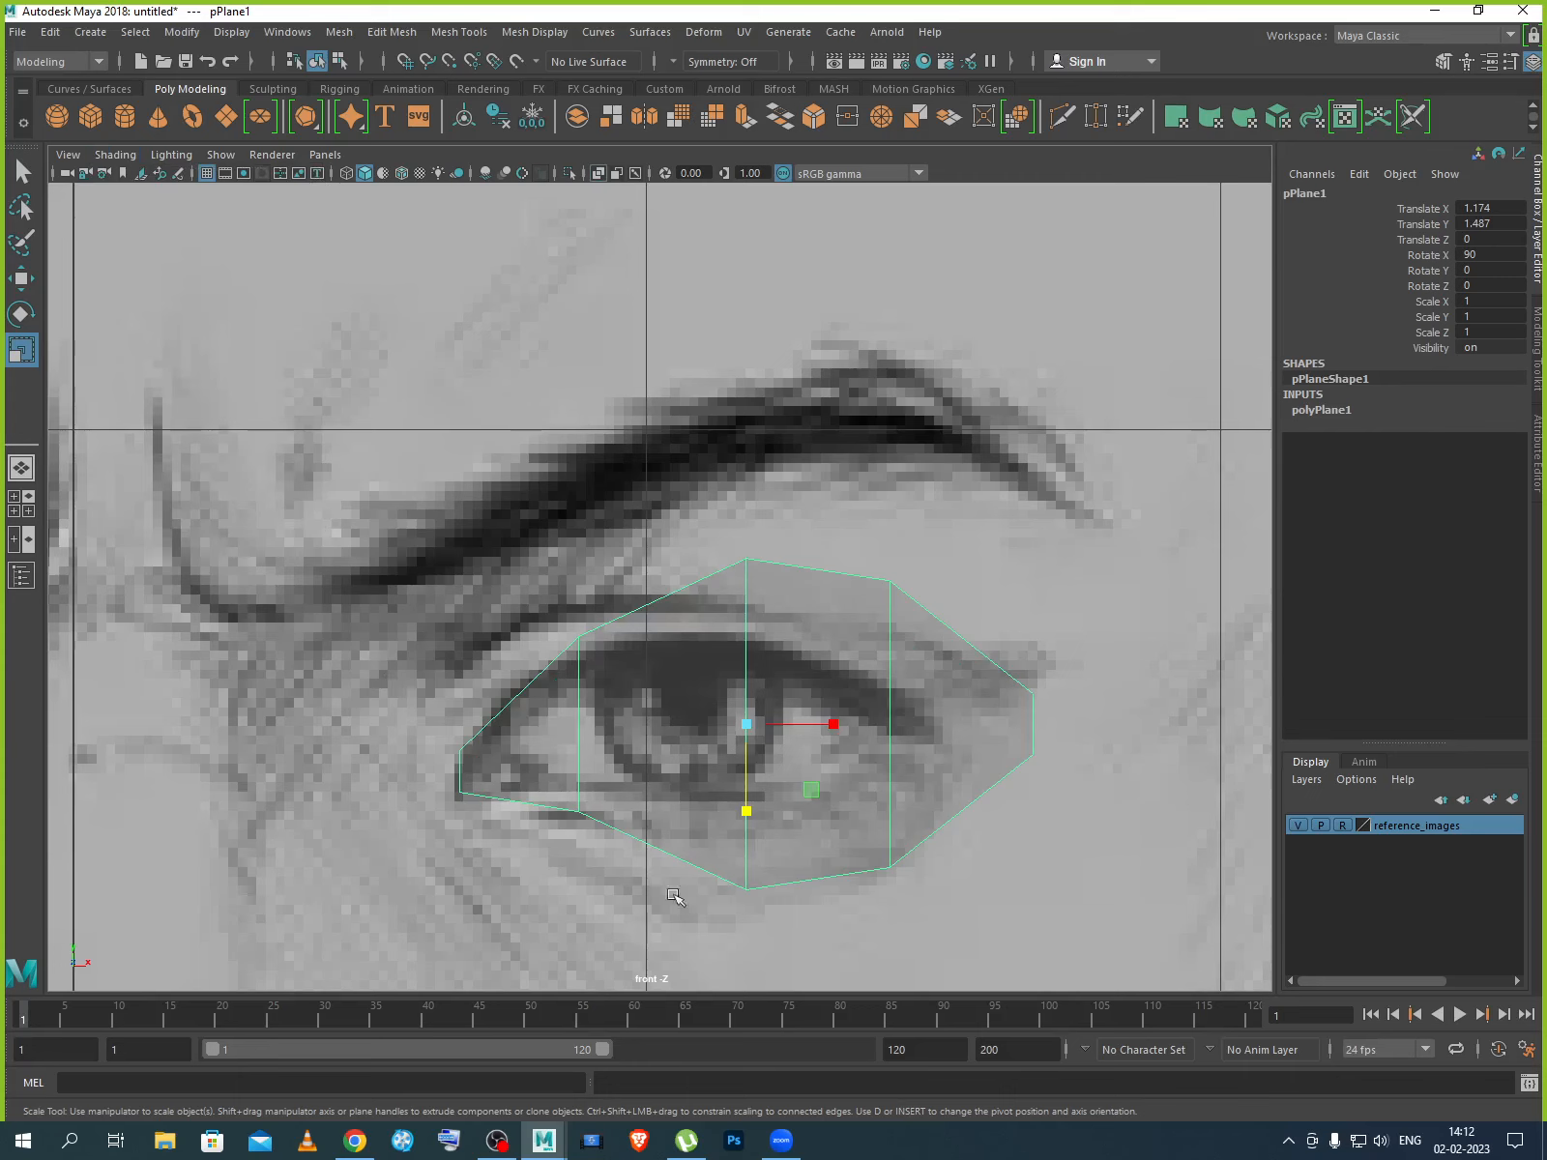
Scale the middle vertex pair and the pair beside the outer corner vertically inward toward the drawn eyelid lines.
right_drag(758, 667, 657, 586)
drag(696, 530, 796, 918)
drag(745, 810, 746, 771)
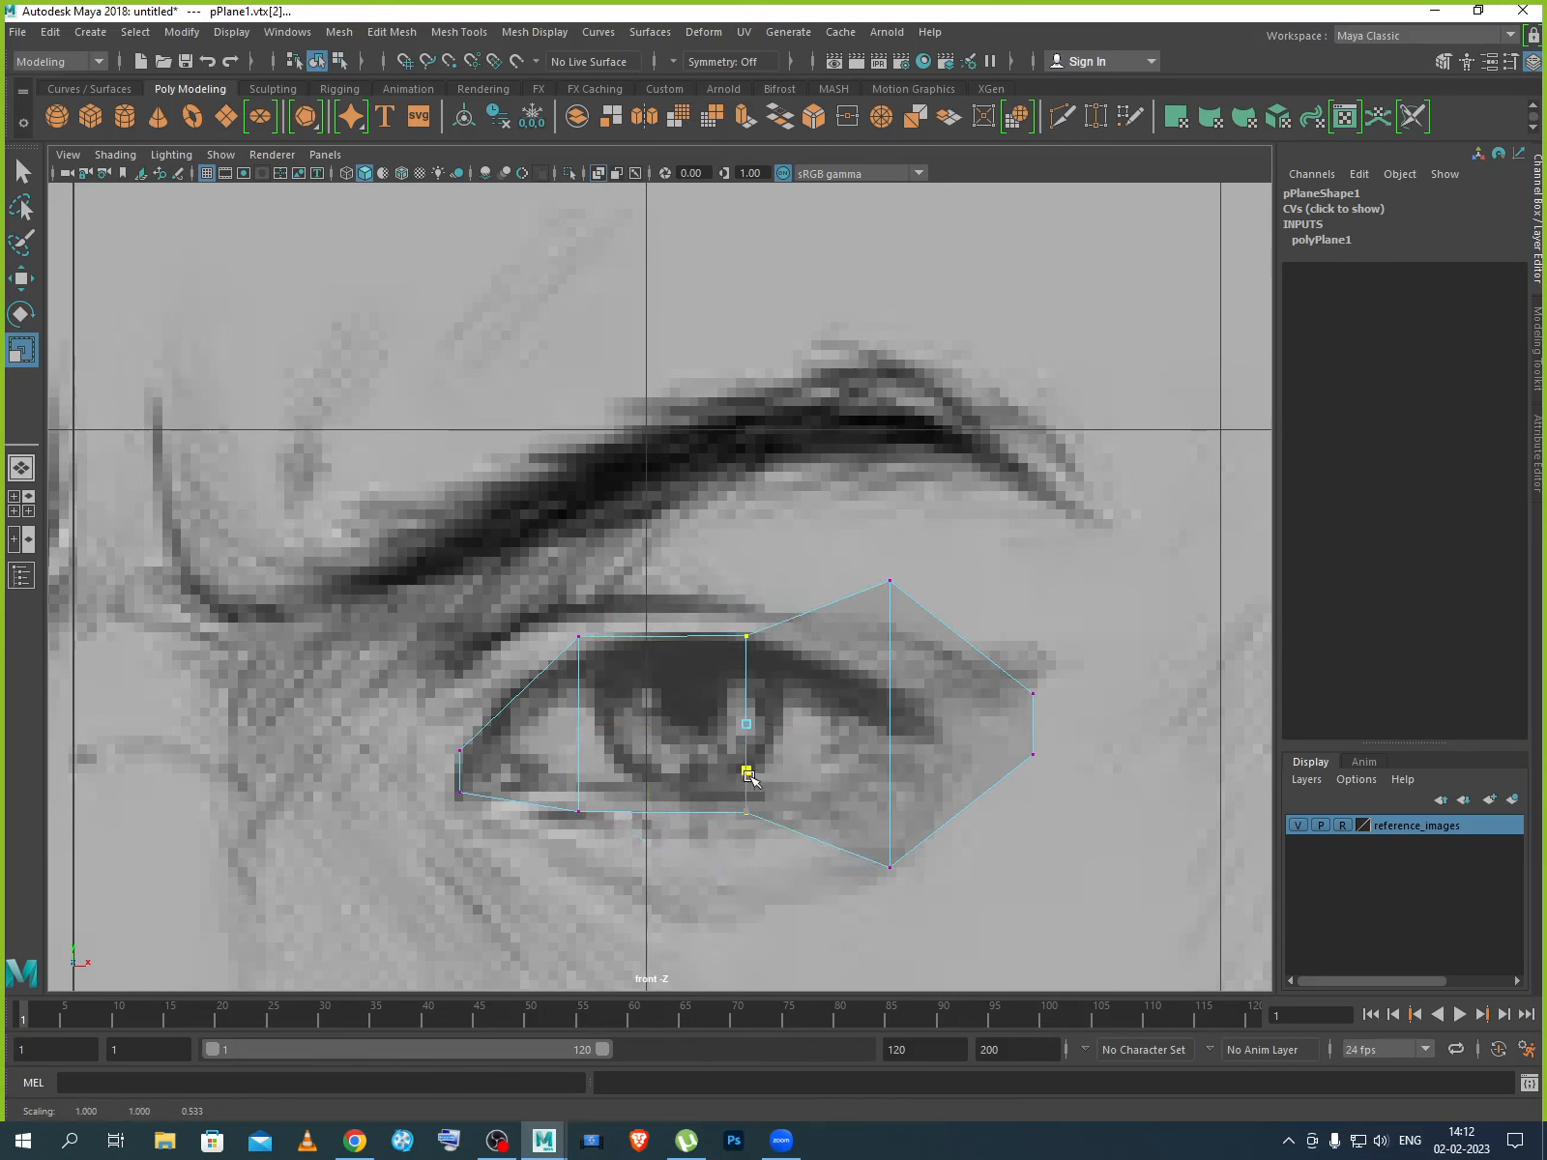
drag(858, 558, 928, 924)
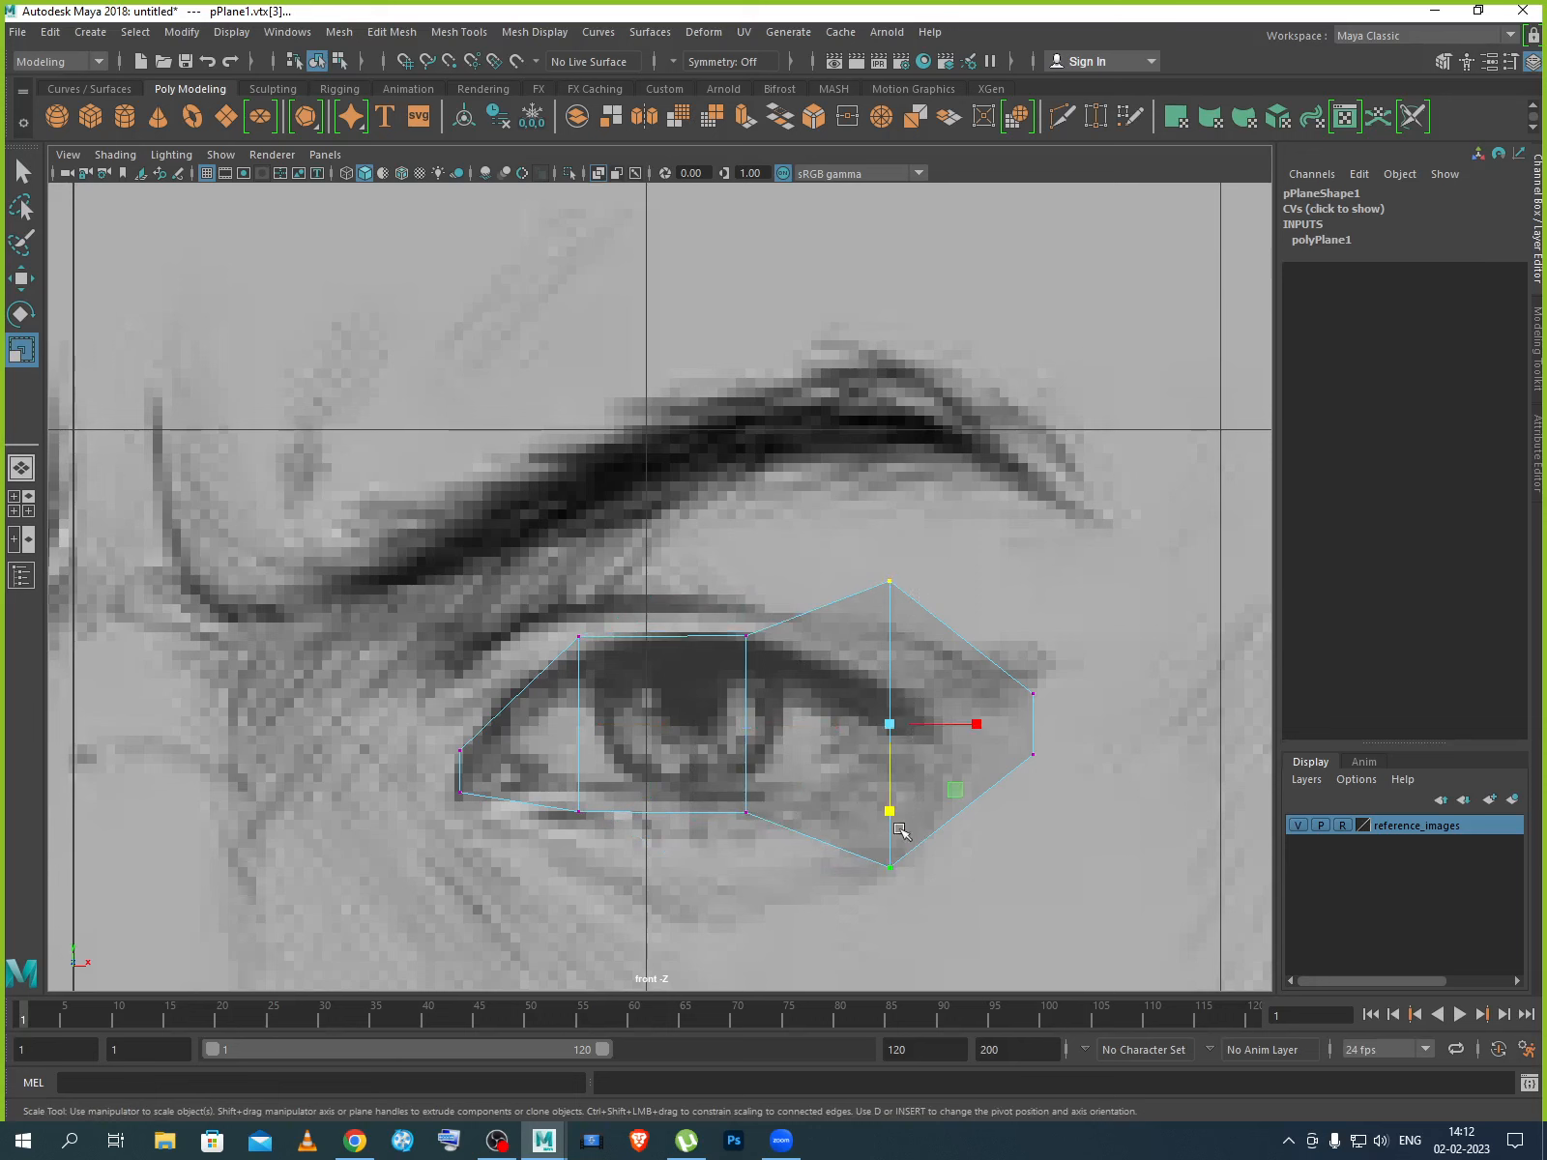
drag(890, 812, 899, 754)
Move the middle vertex pair toward the nose to about 1.022 in X, and shift the two outer pairs inward to the drawn outer eye corner.
drag(687, 597, 803, 878)
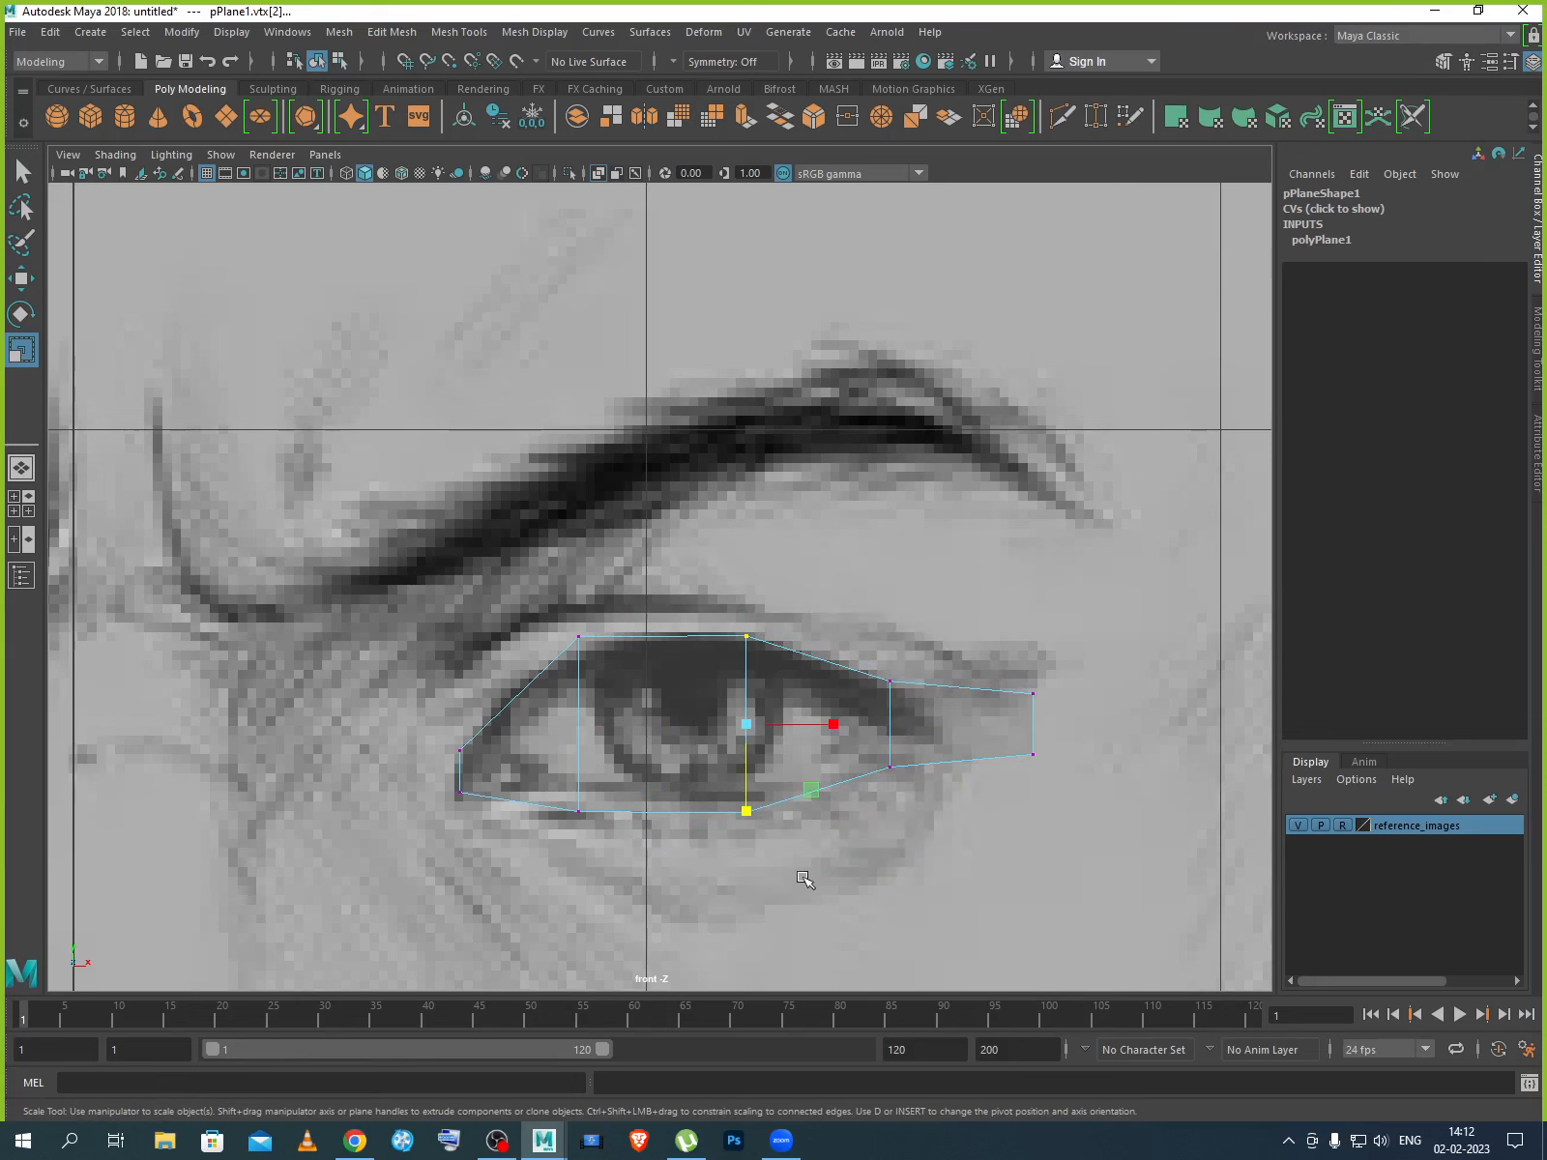
key(w)
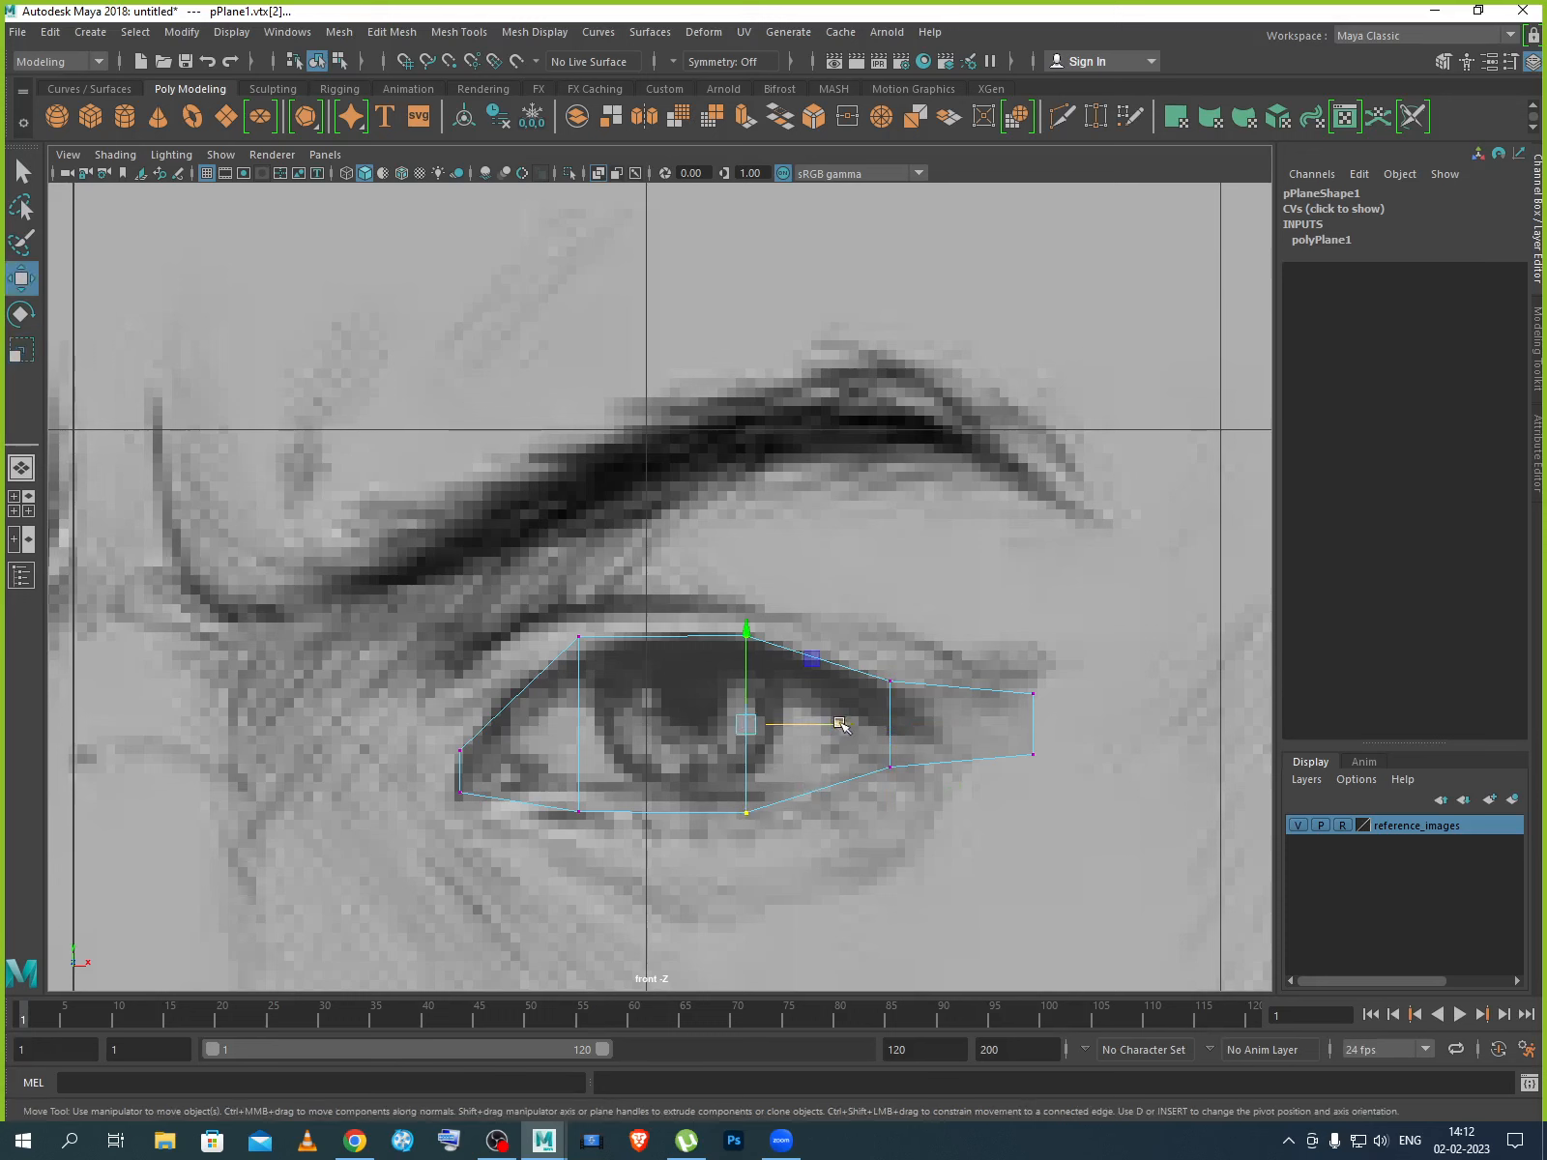
drag(837, 724, 753, 724)
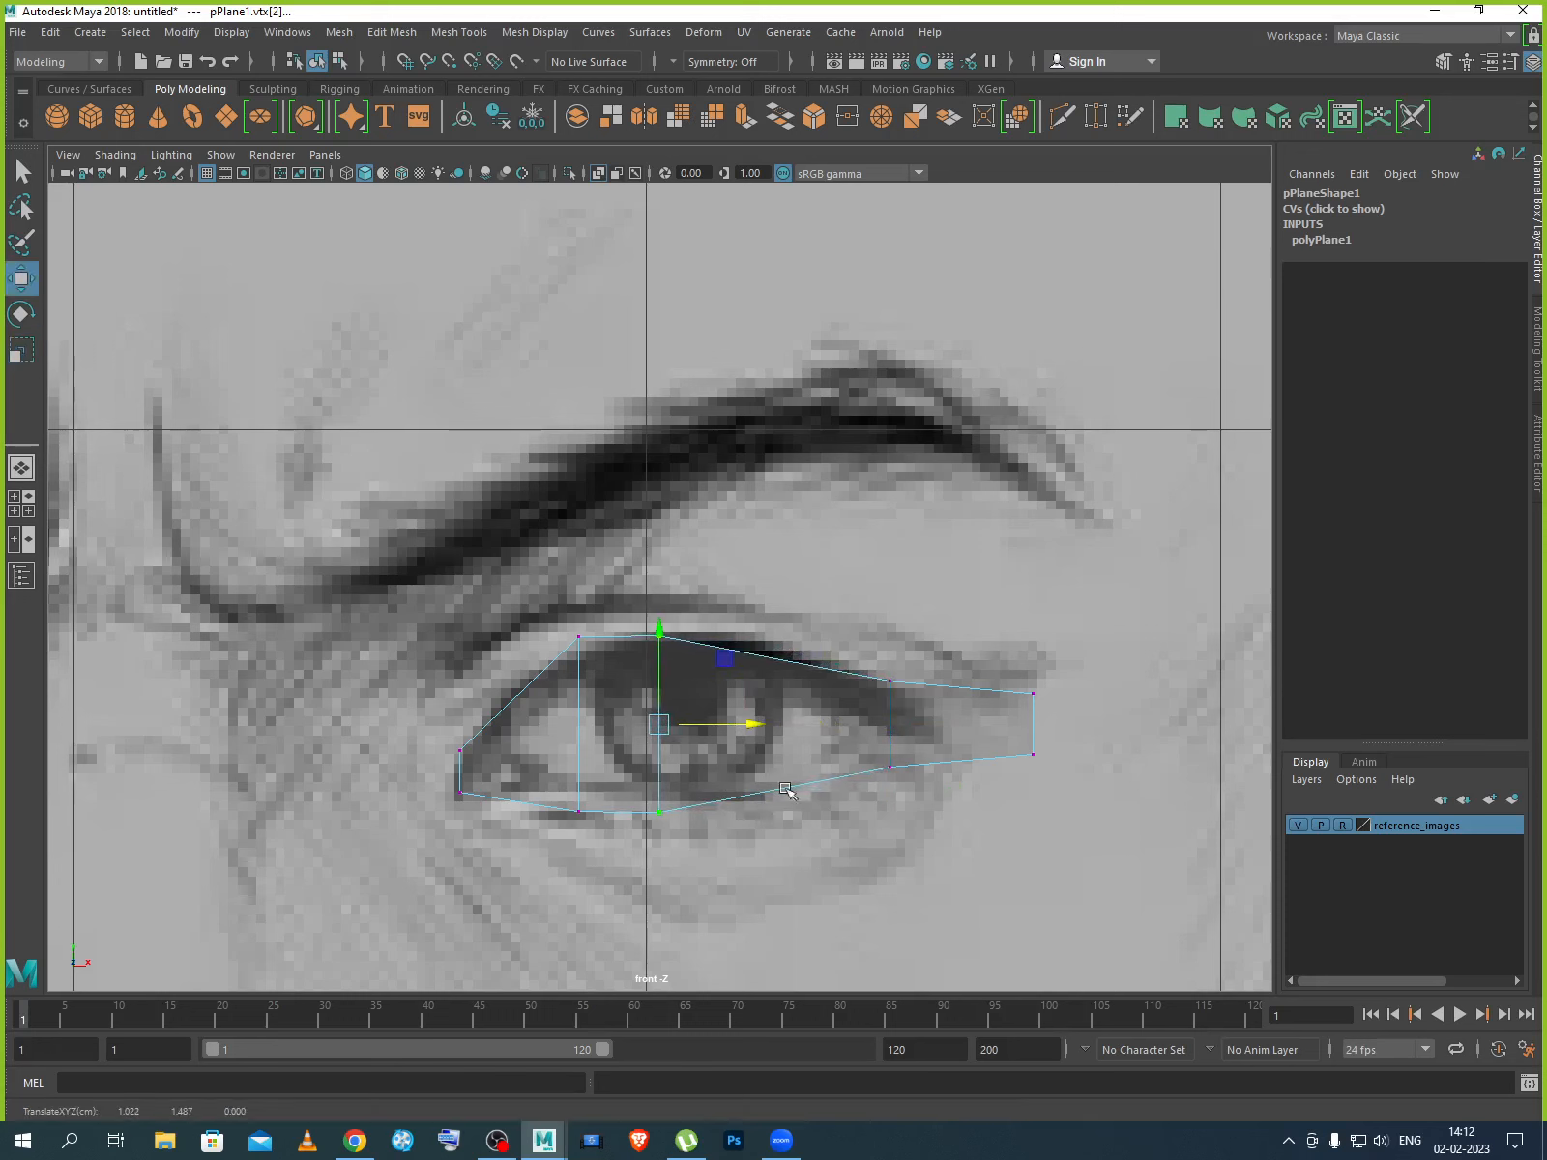
drag(843, 643, 912, 788)
drag(787, 604, 1117, 847)
drag(1060, 732, 942, 736)
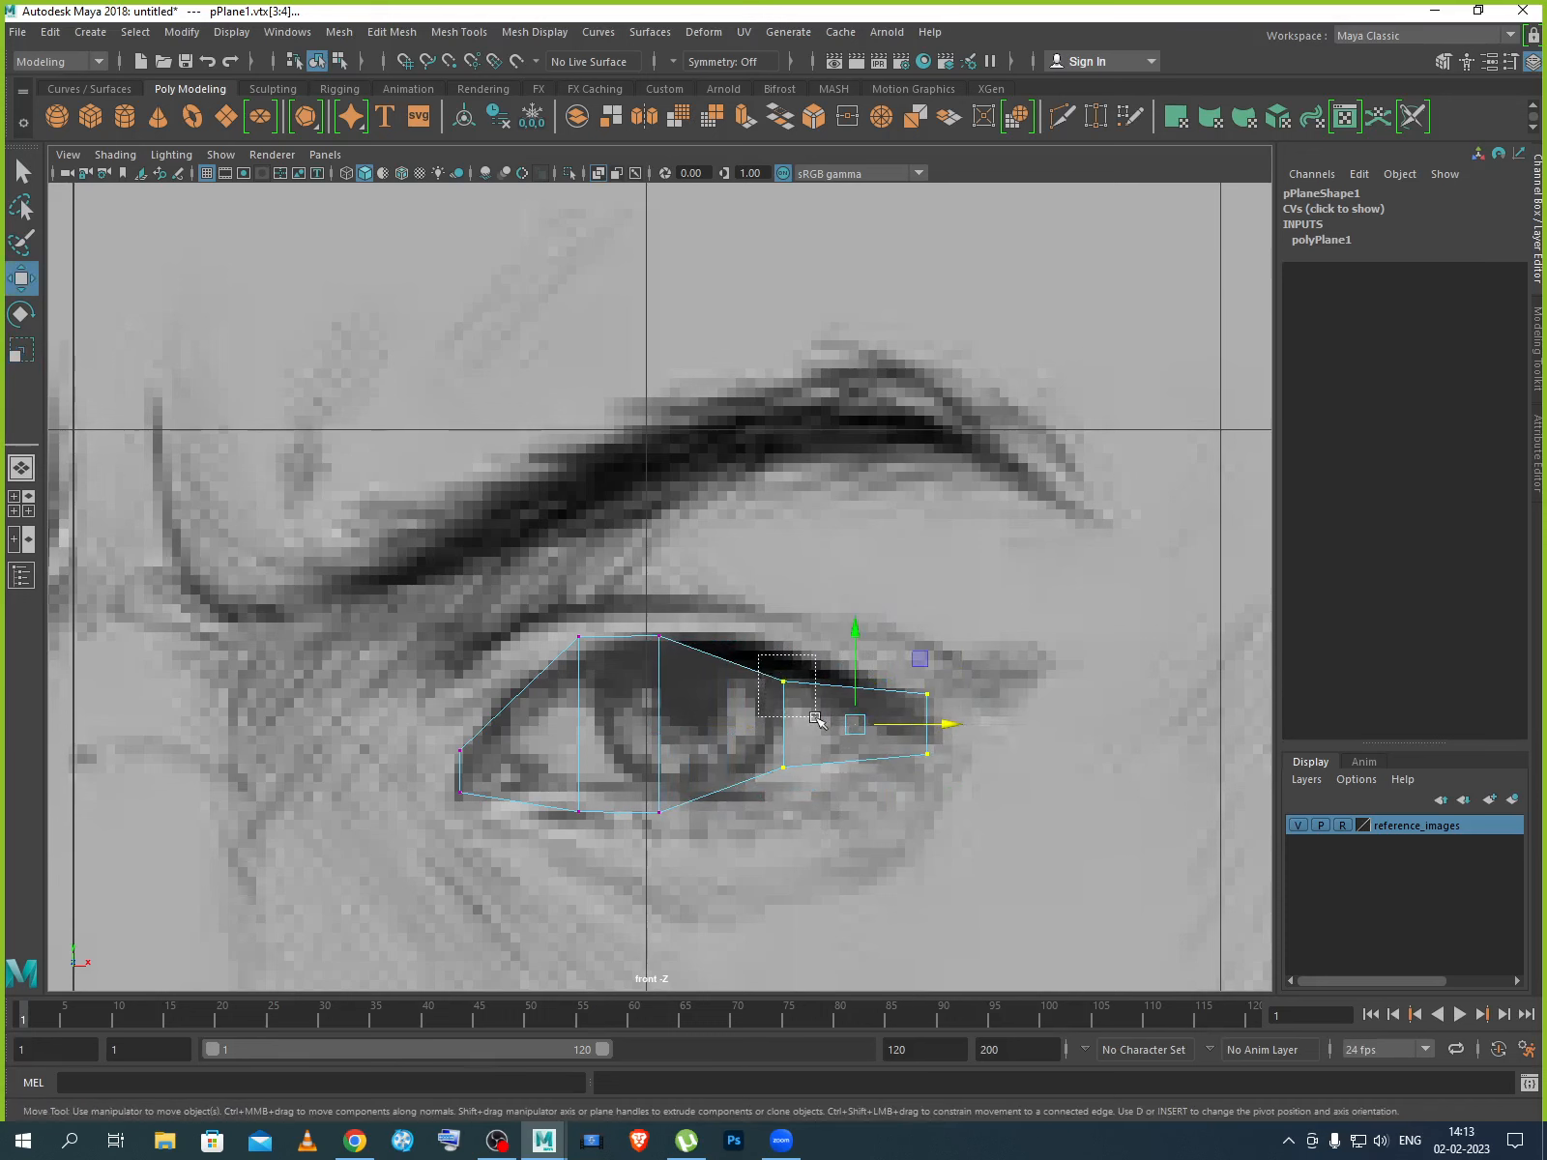
Fit the upper and lower vertices beside the outer corner to the eyelid lines and shift the middle vertex pair slightly outward.
click(783, 681)
drag(785, 653, 791, 619)
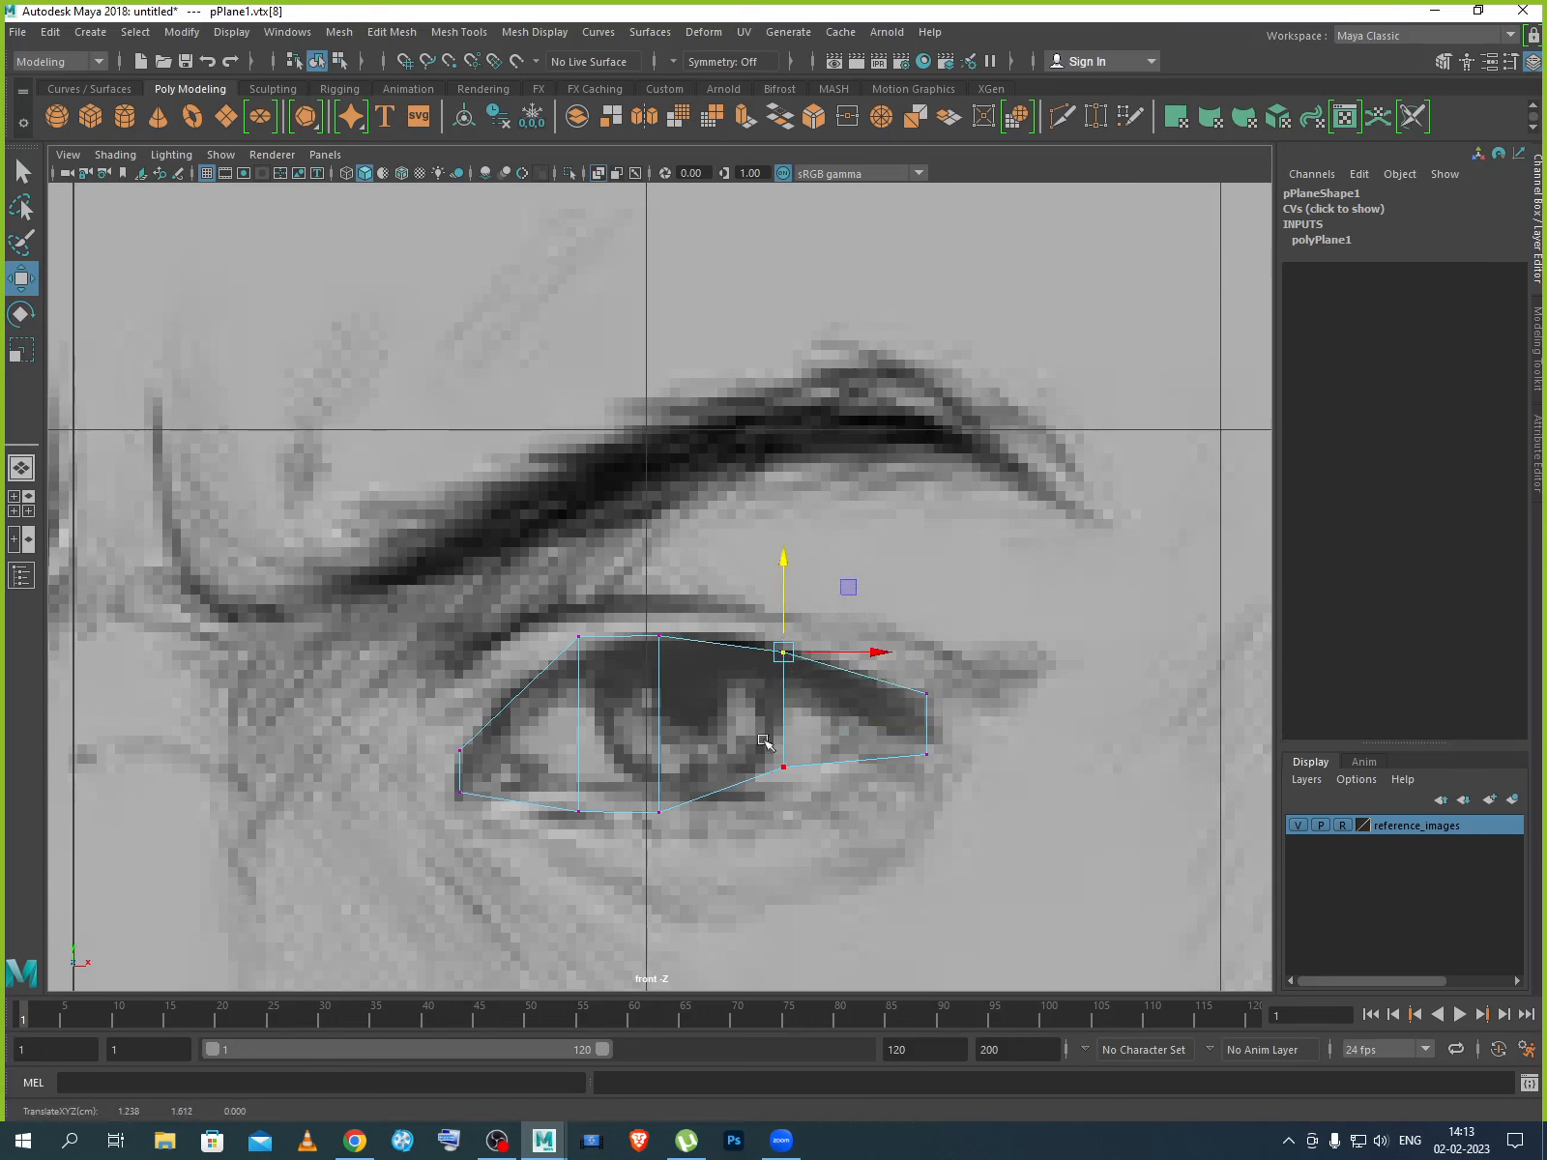
drag(759, 739, 877, 793)
click(778, 655)
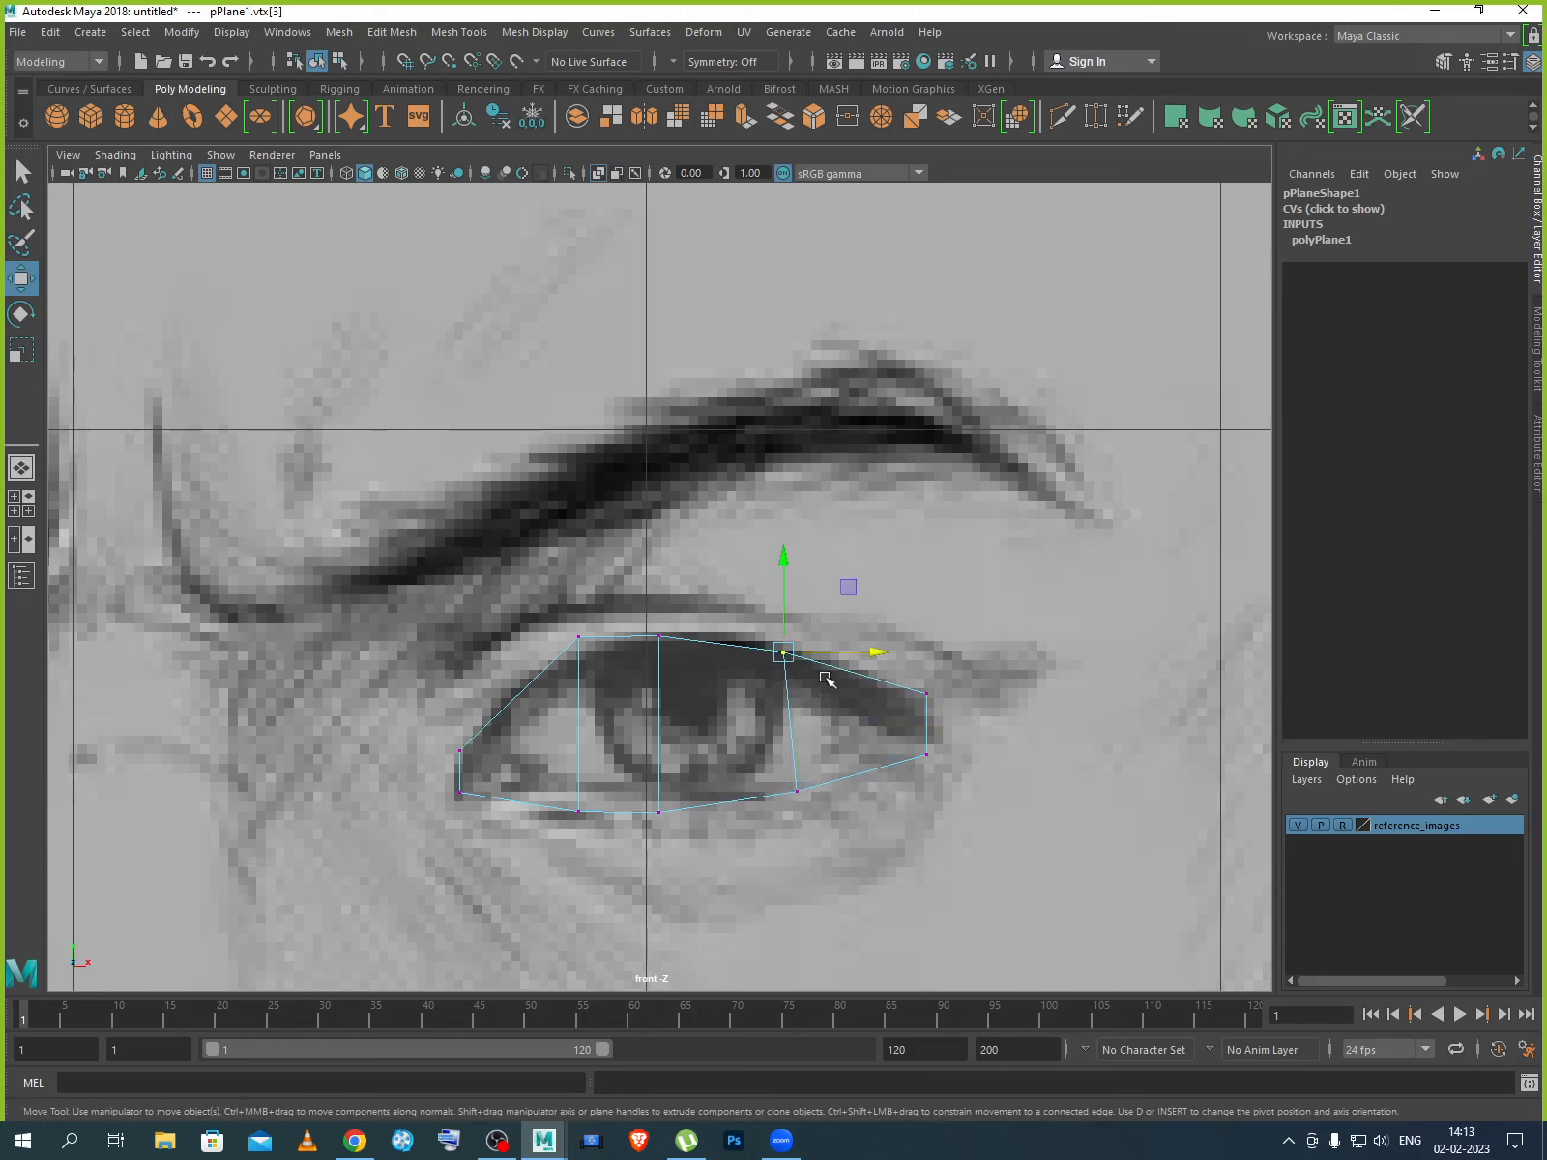
drag(833, 656, 847, 655)
drag(625, 624, 715, 839)
drag(722, 728, 749, 729)
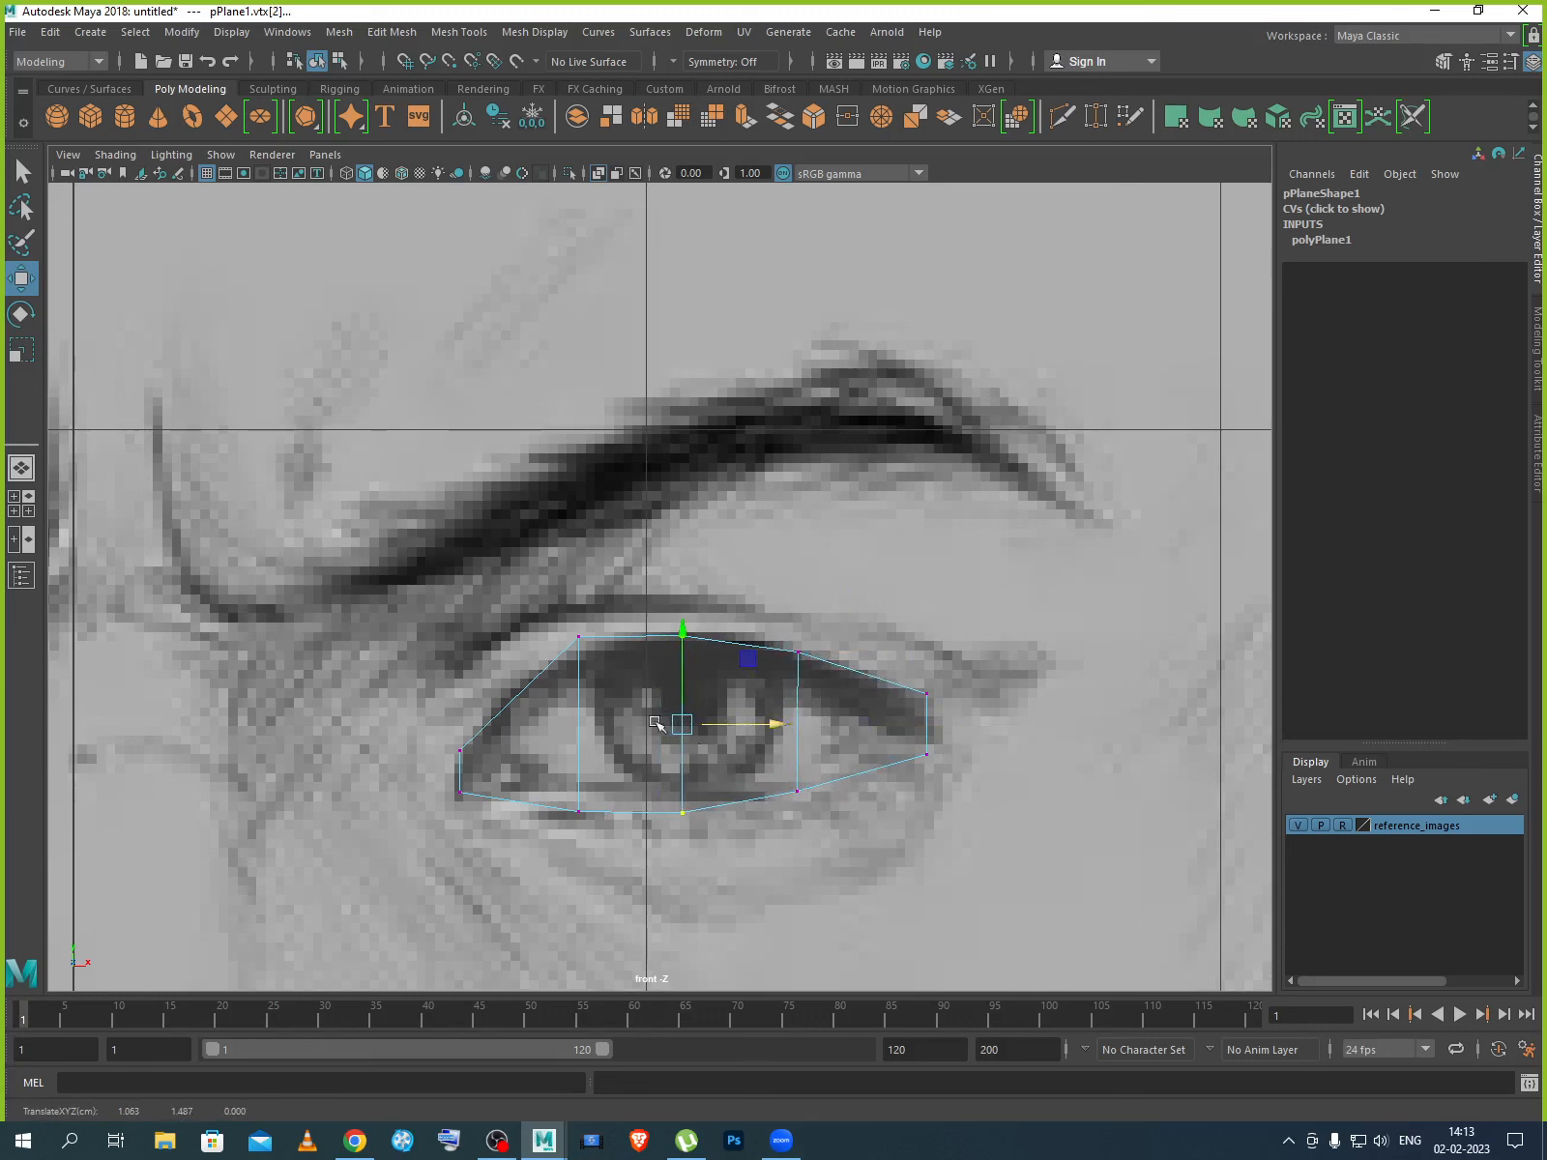
Lower the upper vertex beside the inner corner to about 1.599 in Y and its lower counterpart to about 1.326.
click(578, 635)
drag(572, 583, 579, 599)
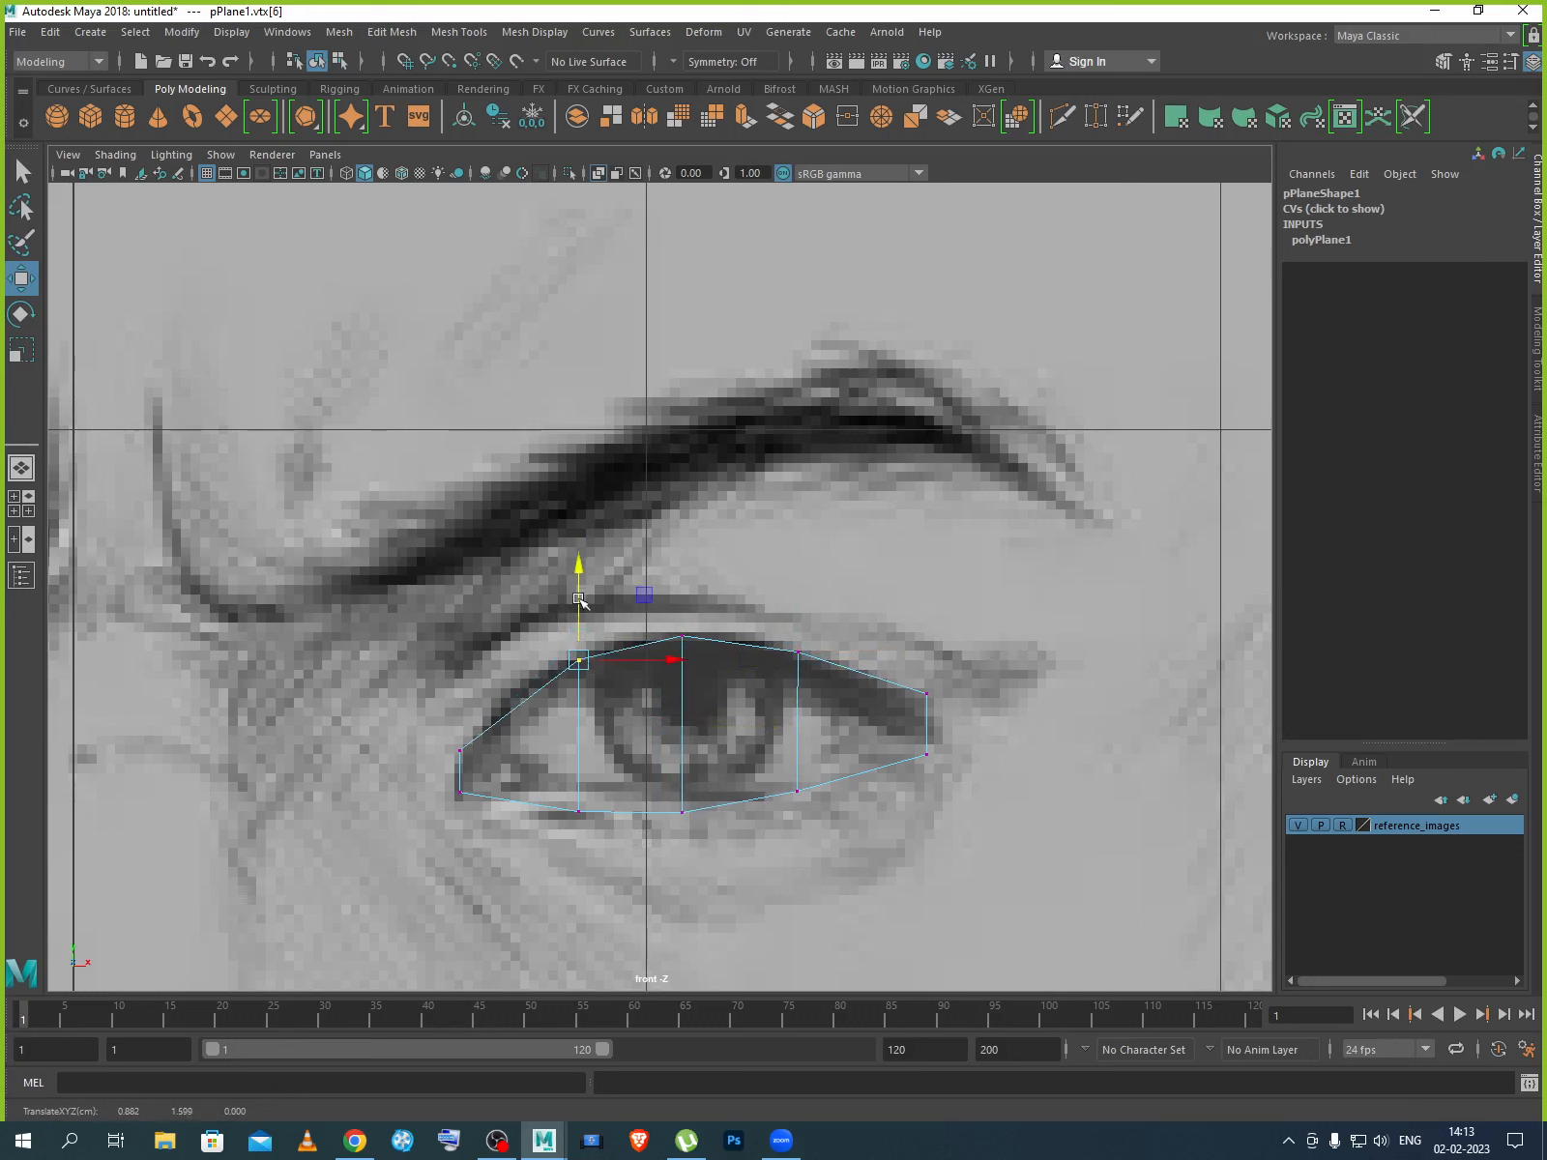
click(571, 804)
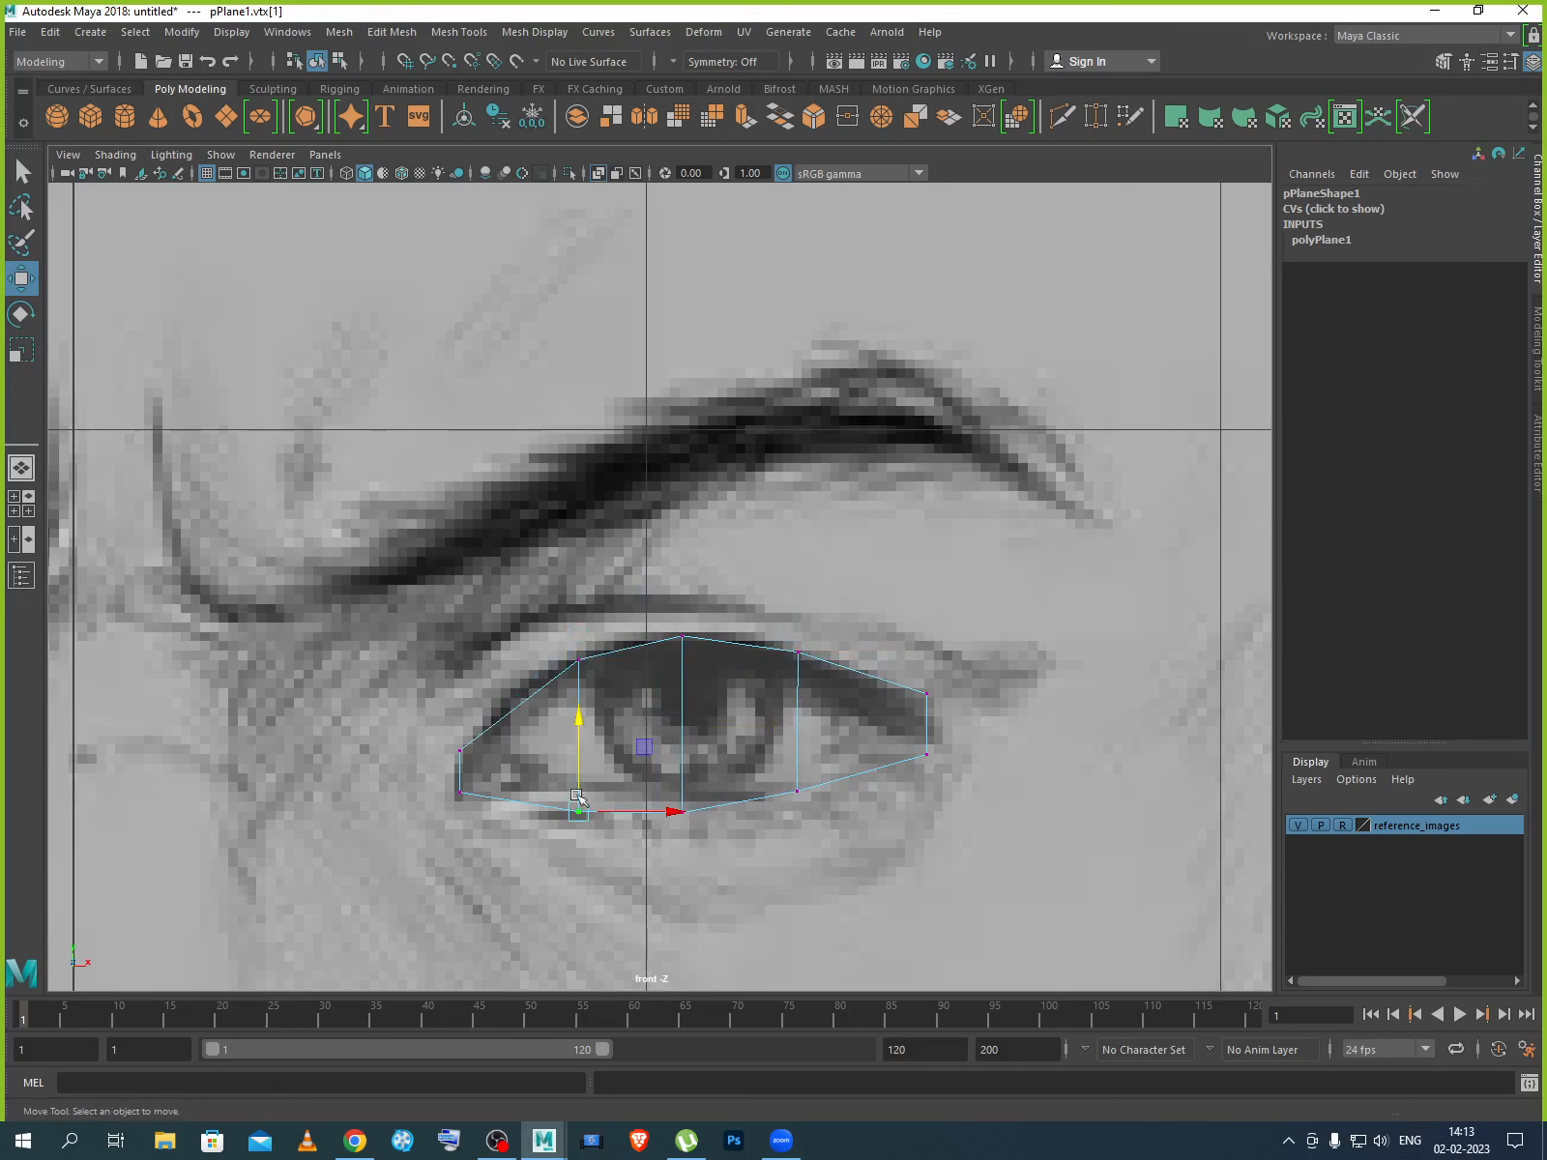
middle_drag(613, 808, 613, 814)
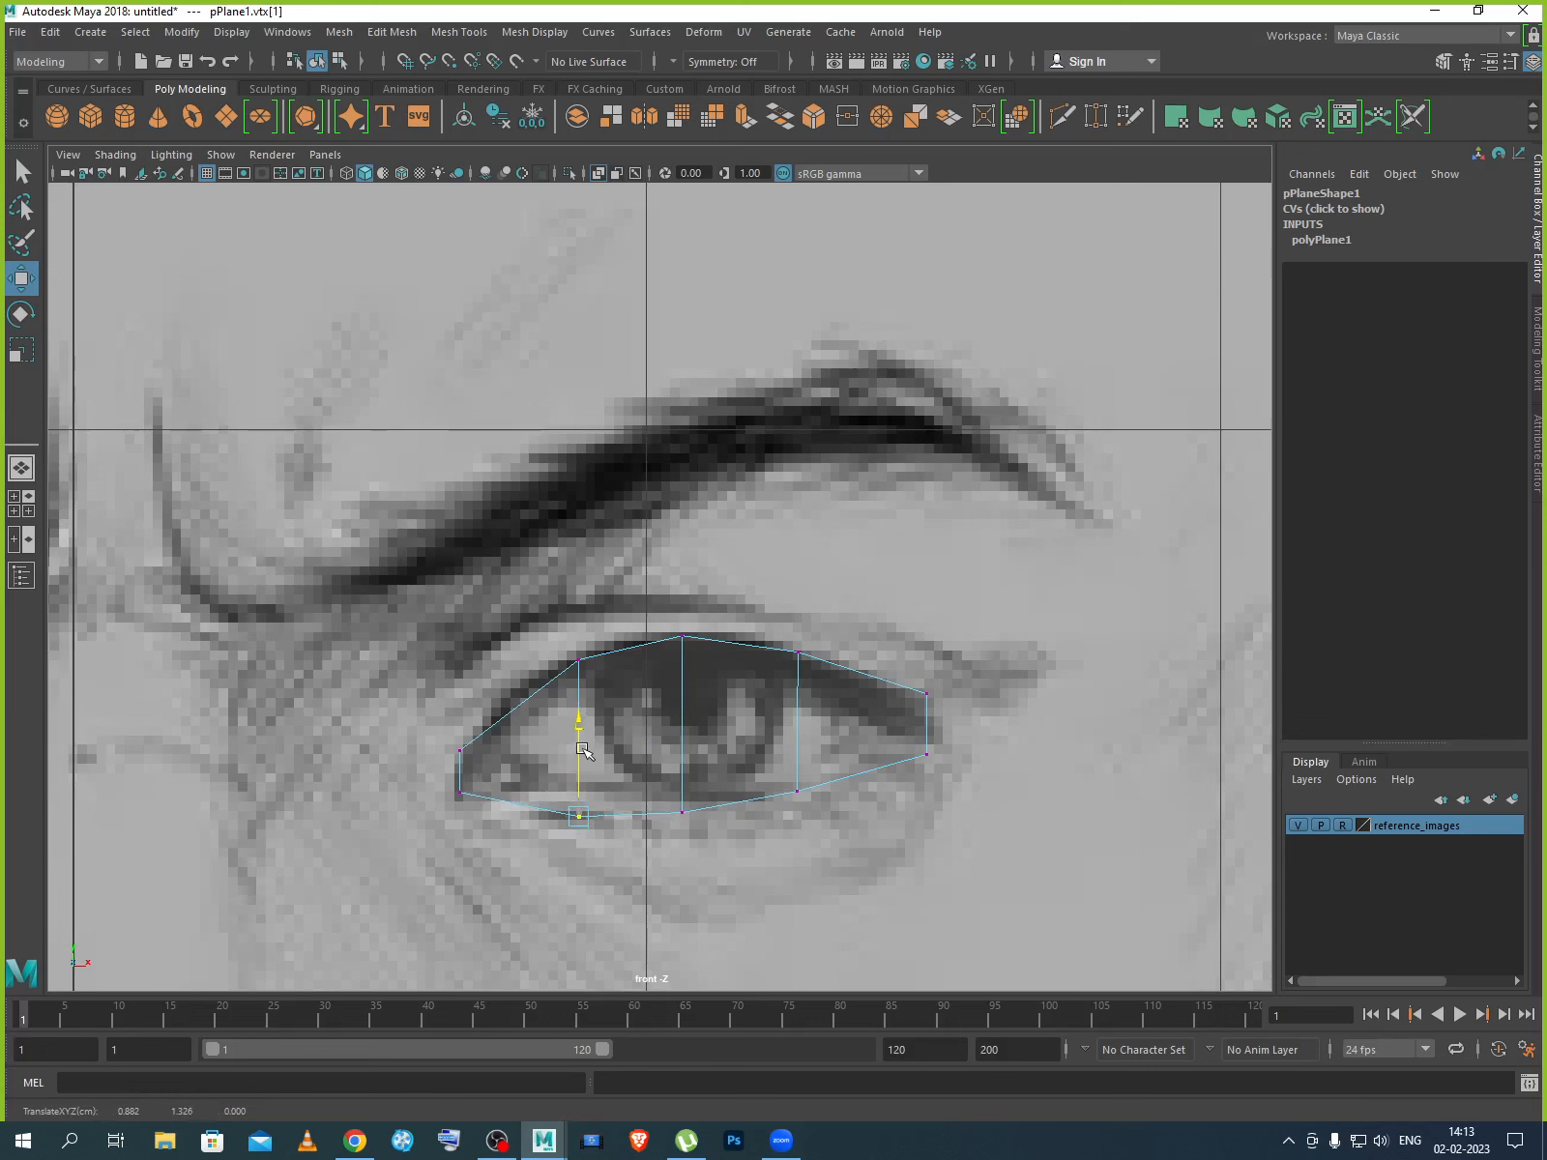
Lower the middle lower-lid vertex to about 1.319 in Y and the lower vertex beside the outer corner to about 1.333.
click(688, 820)
middle_drag(773, 760, 779, 767)
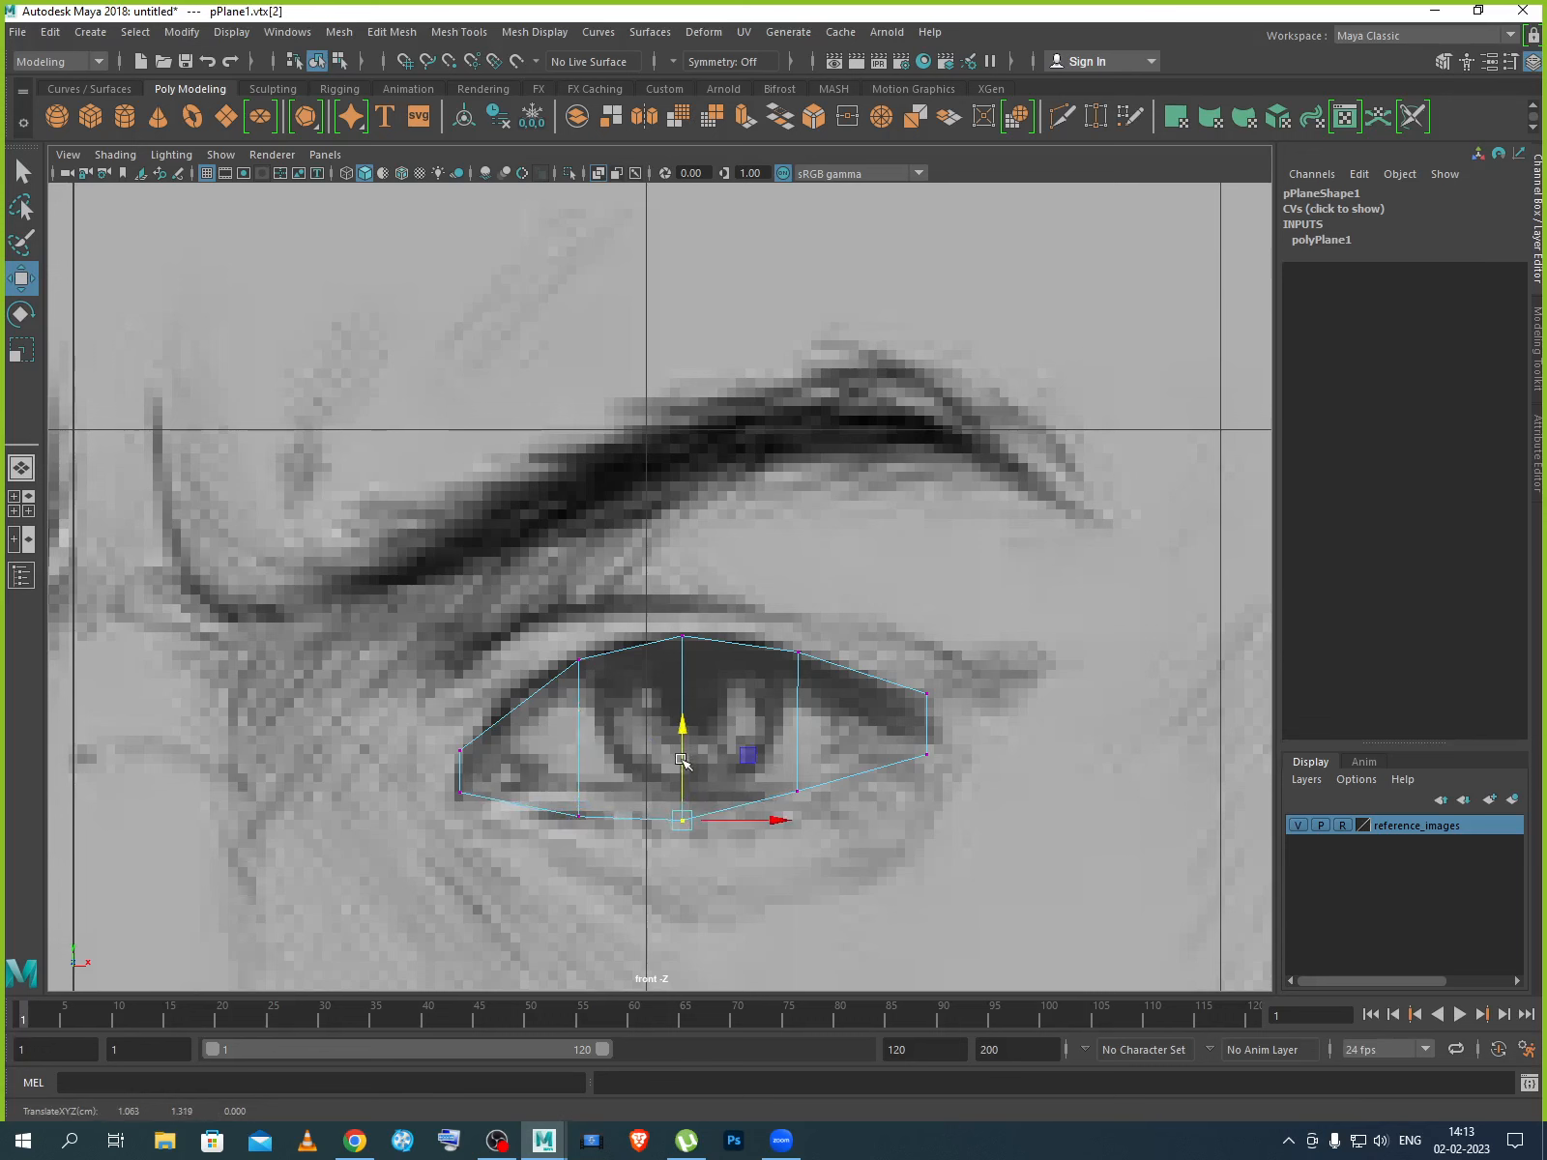
click(810, 801)
drag(798, 739, 799, 761)
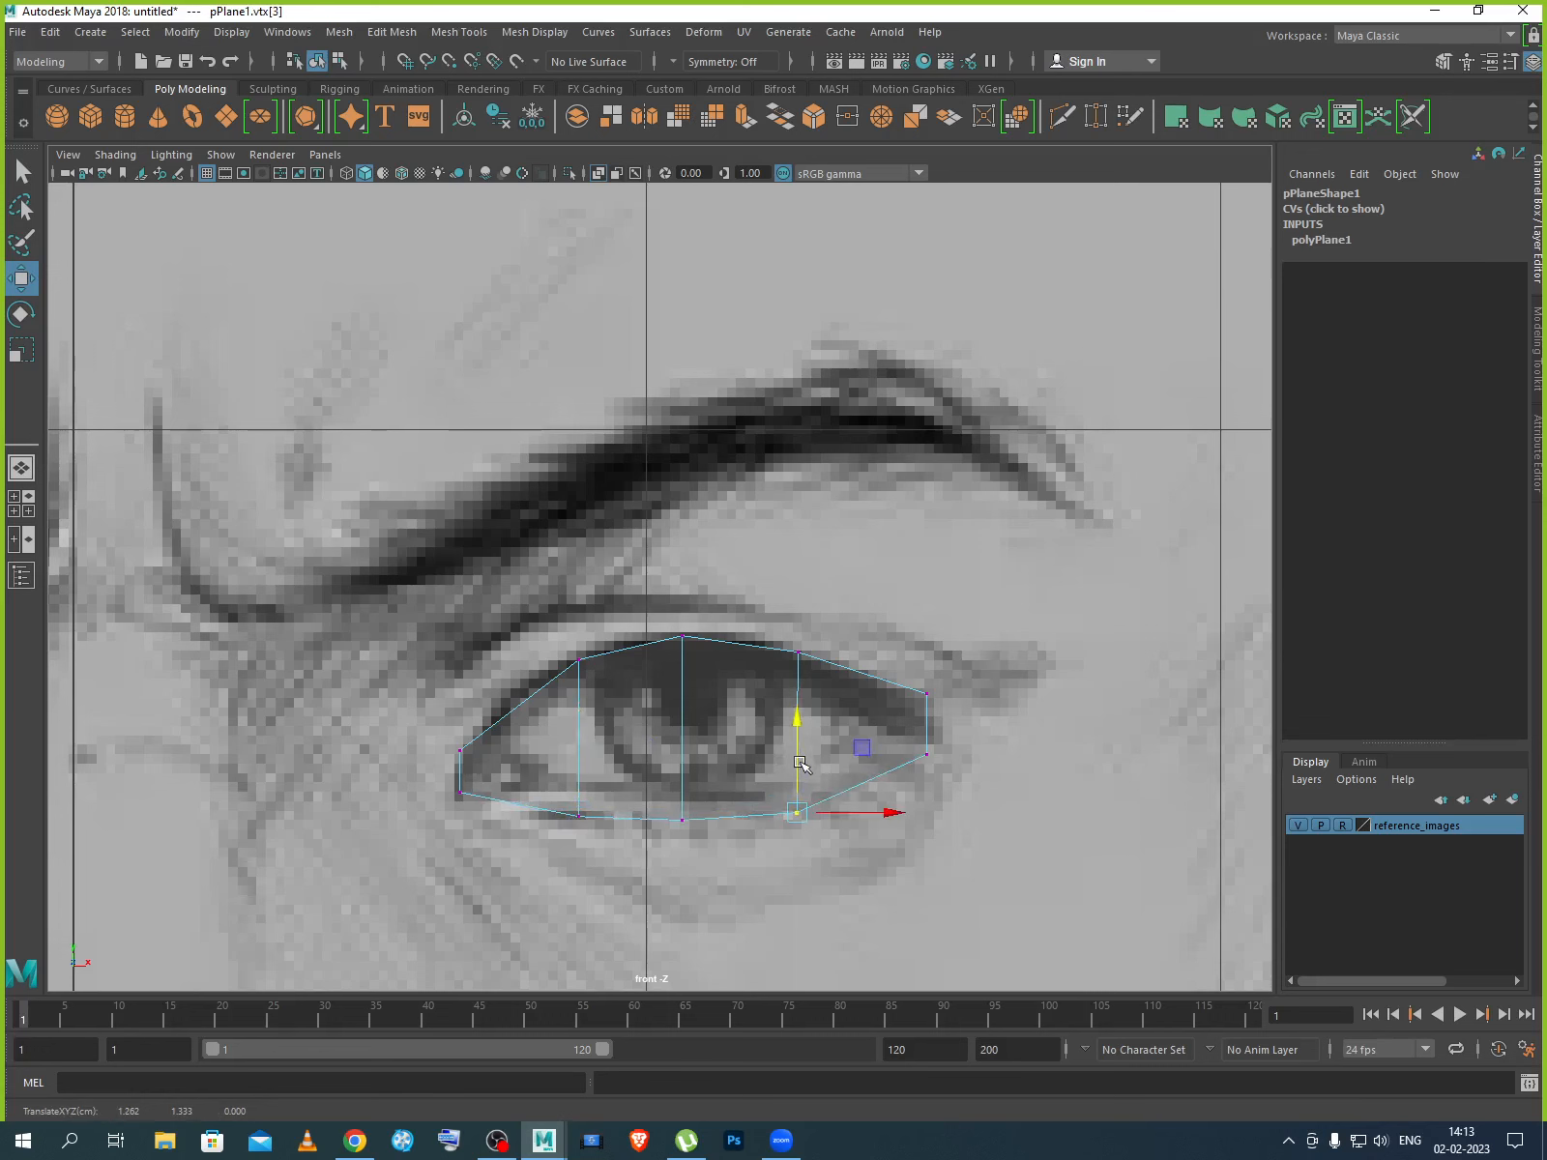
Bring the two outer corner vertices closer together and move the upper inner corner vertex slightly down and toward the nose.
click(926, 693)
drag(926, 660, 926, 687)
drag(978, 814, 926, 700)
click(461, 750)
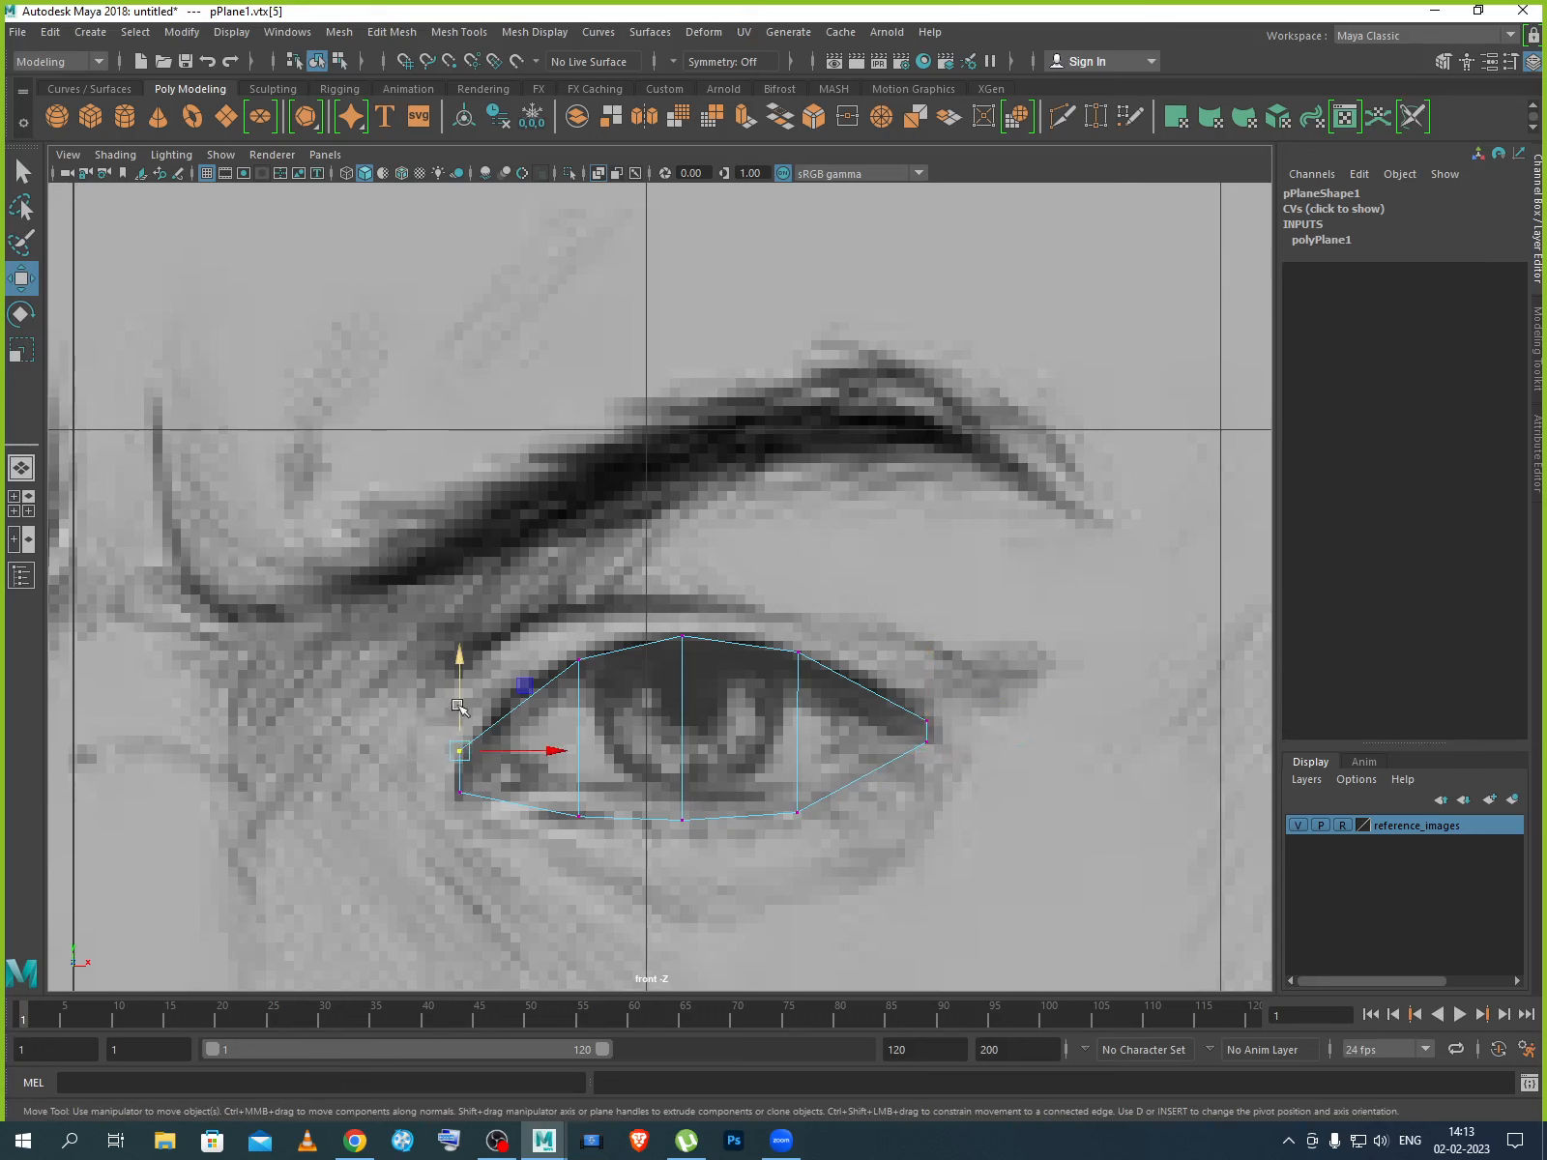
drag(459, 704, 458, 721)
drag(523, 771, 457, 723)
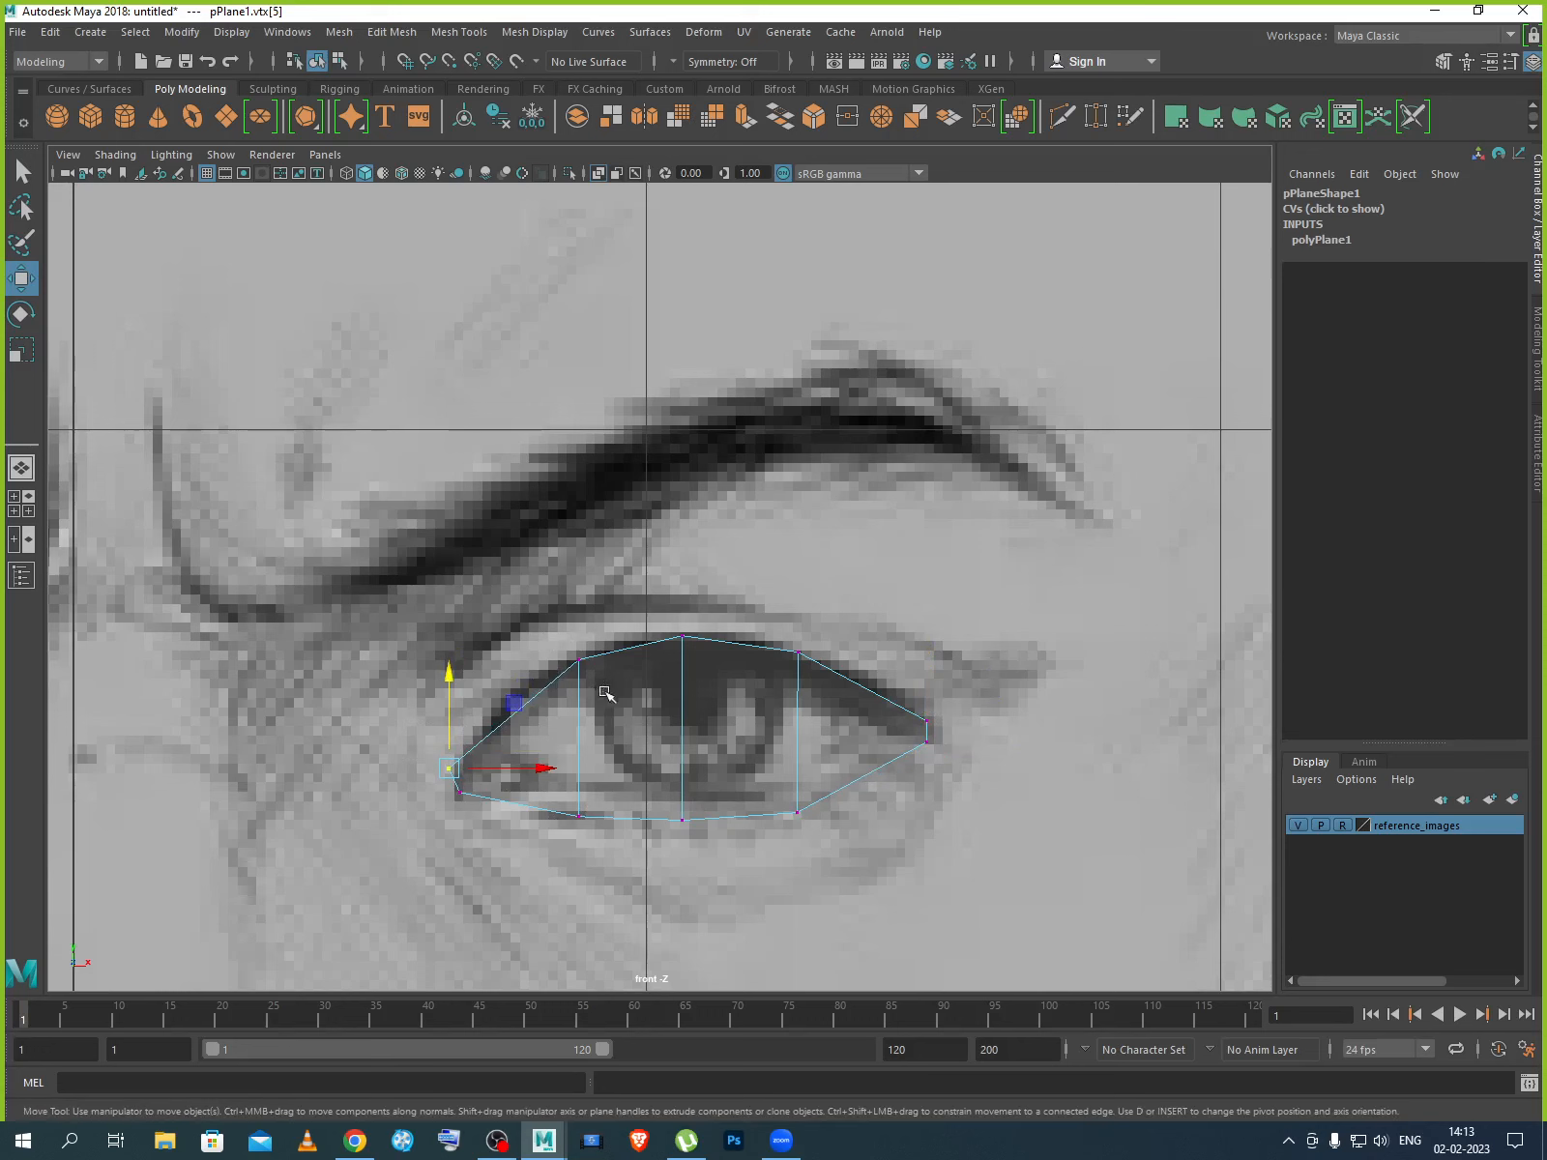
Shift the upper and lower vertices beside the inner corner slightly toward the nose along the eyelid lines.
click(578, 661)
drag(624, 660, 560, 619)
drag(562, 787, 627, 818)
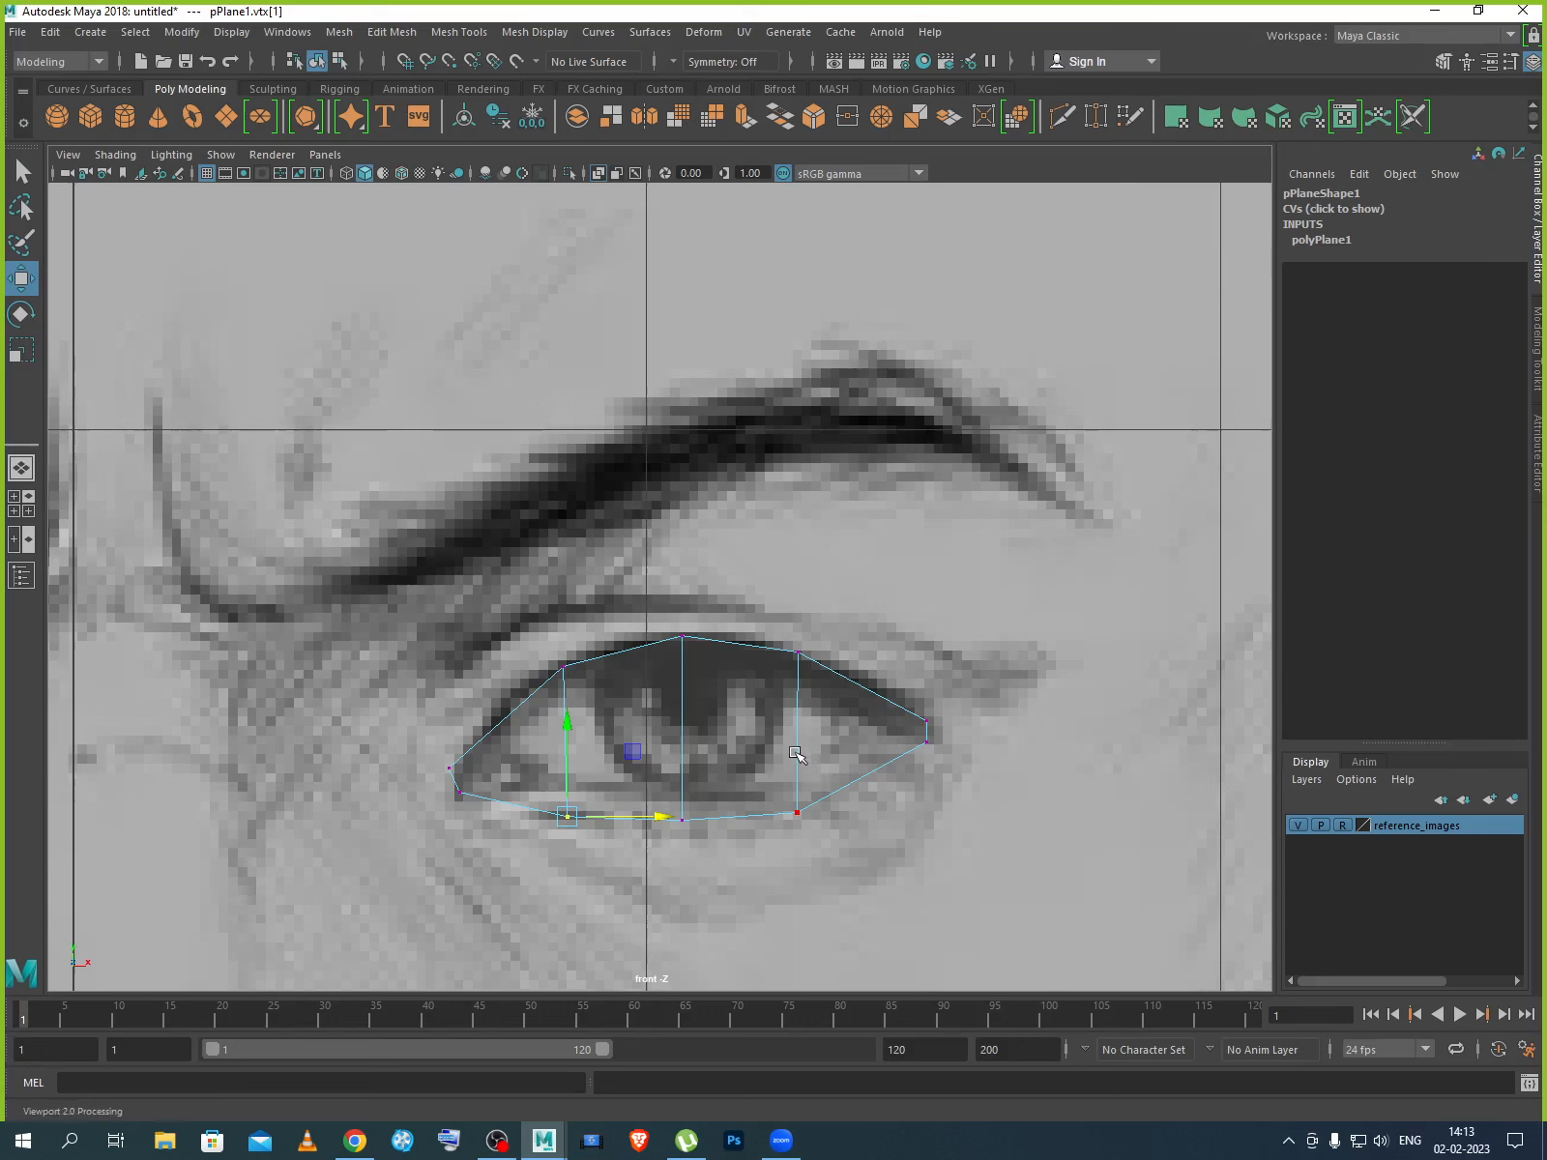
Select the six vertices between the eye corners and pull them slightly forward in Z in the side view to curve the plane.
drag(517, 604, 829, 870)
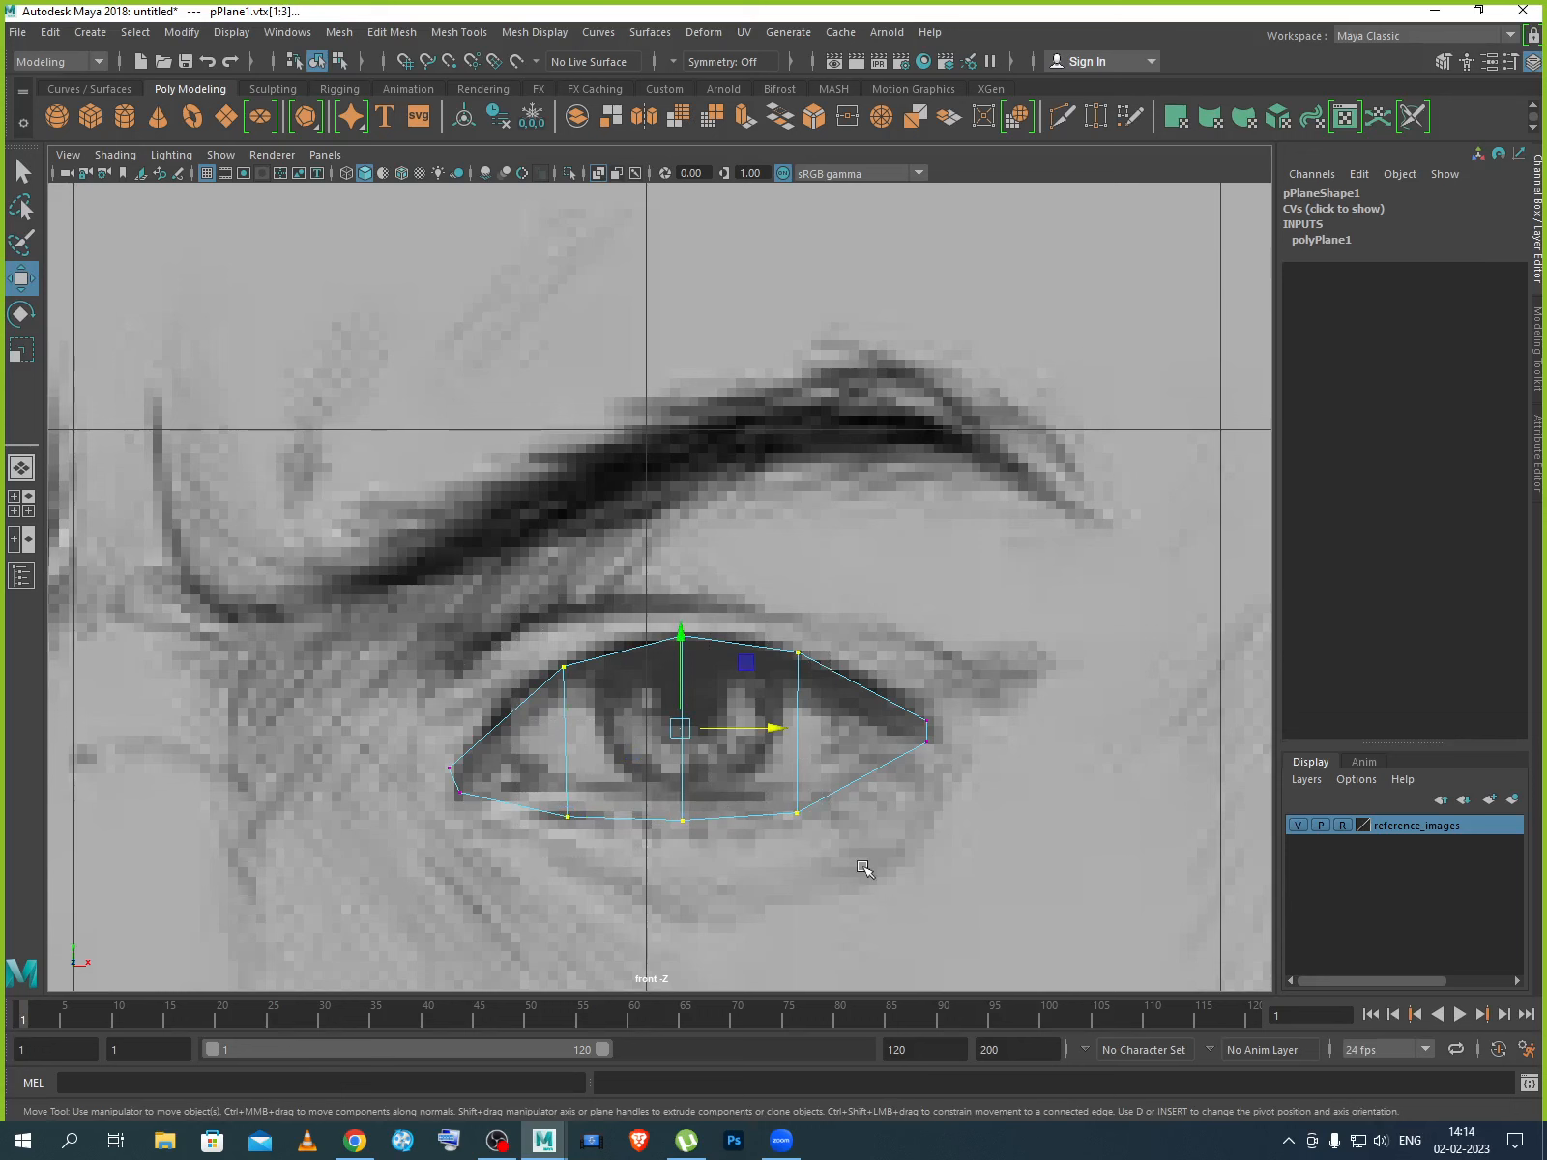
key(space)
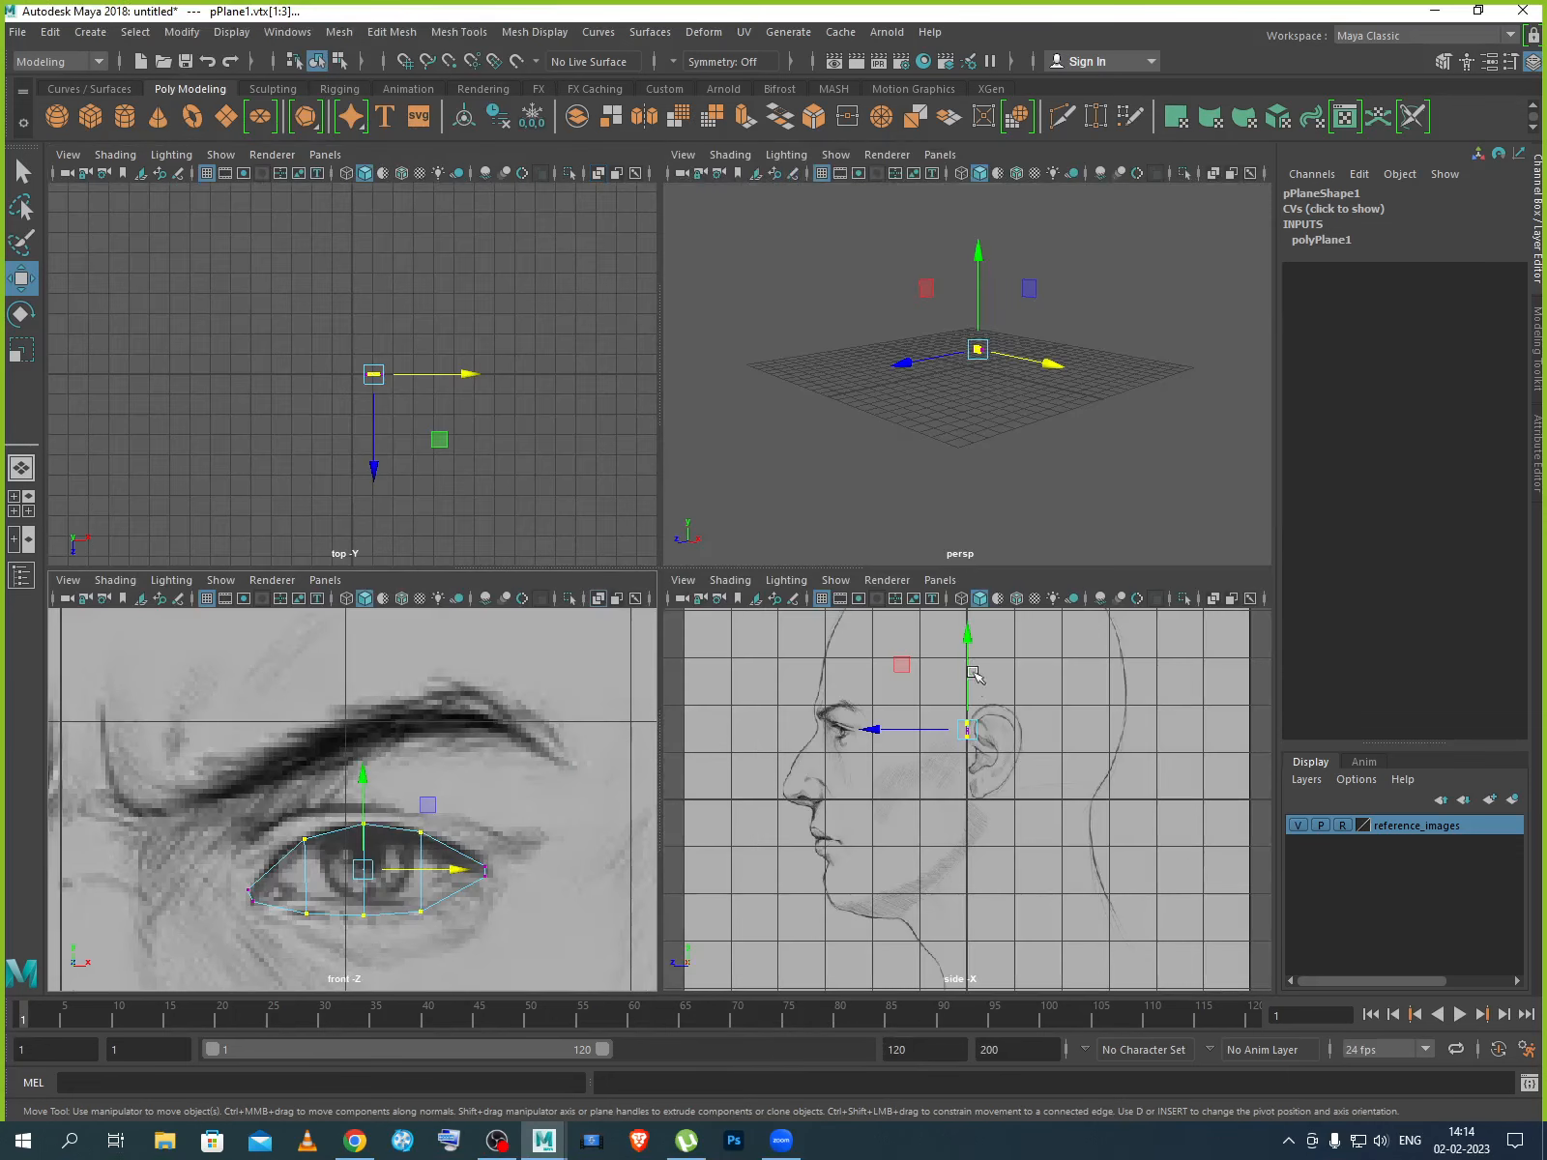
key(space)
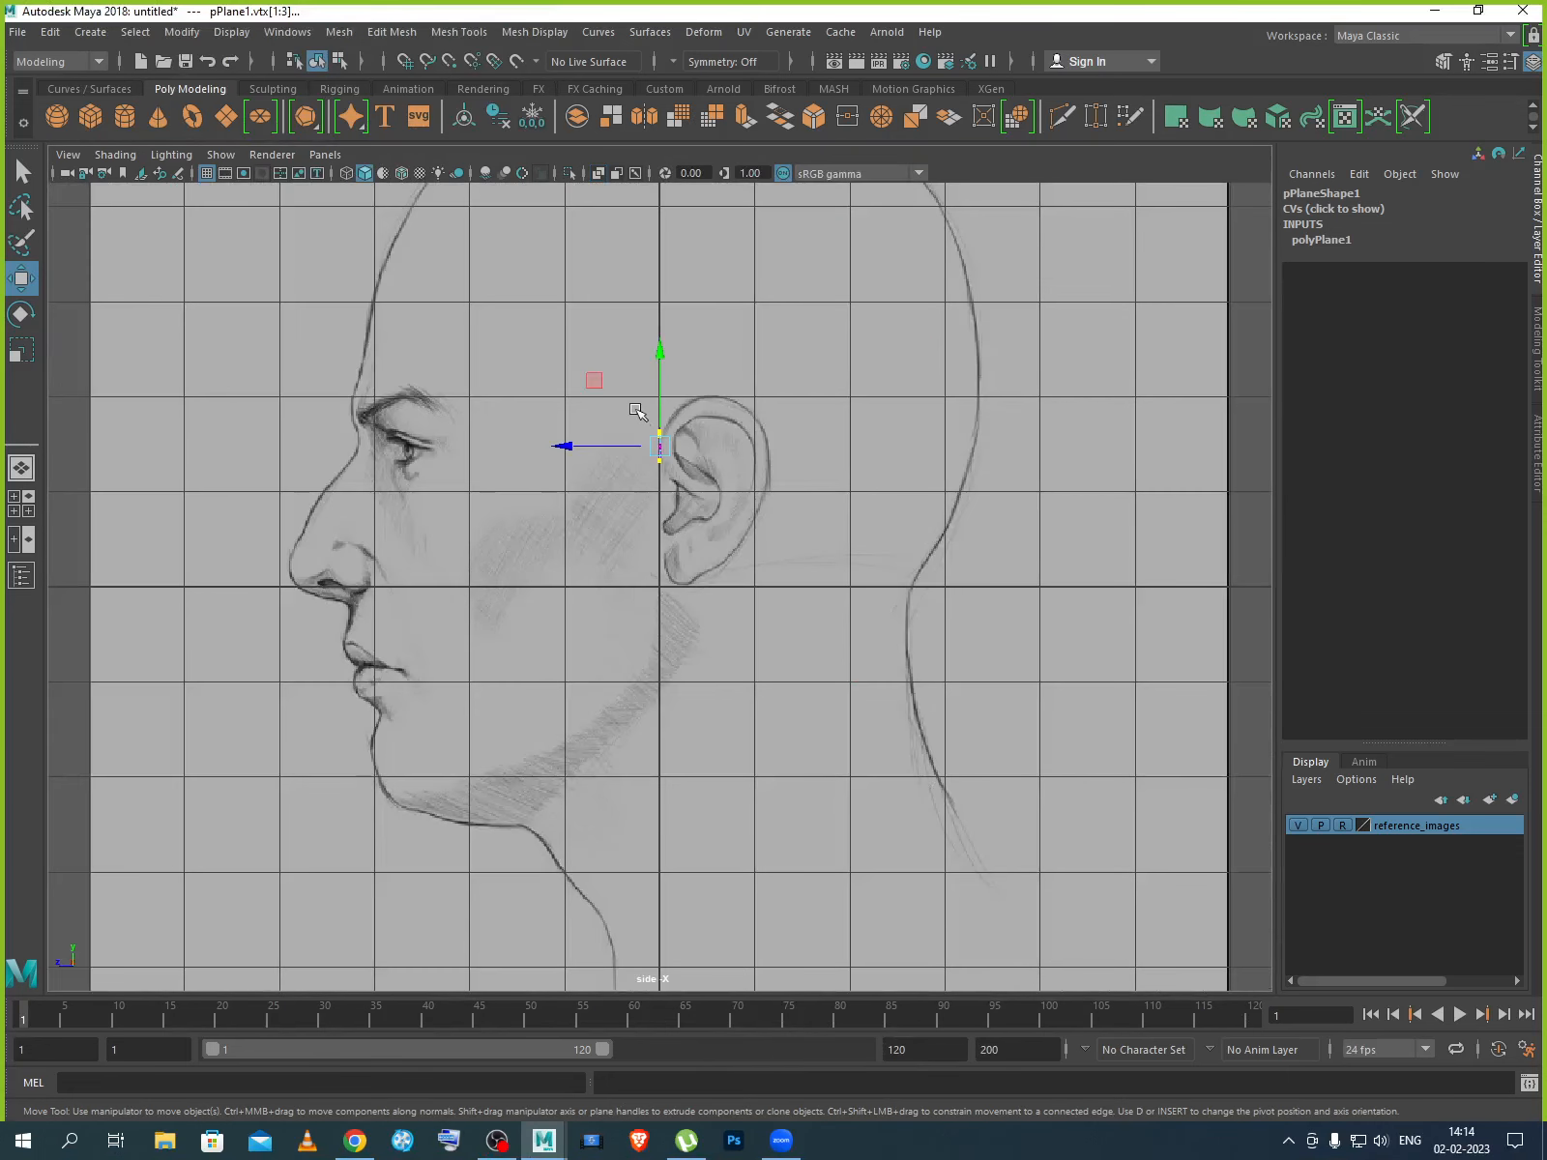
scroll(635, 406, up, 5)
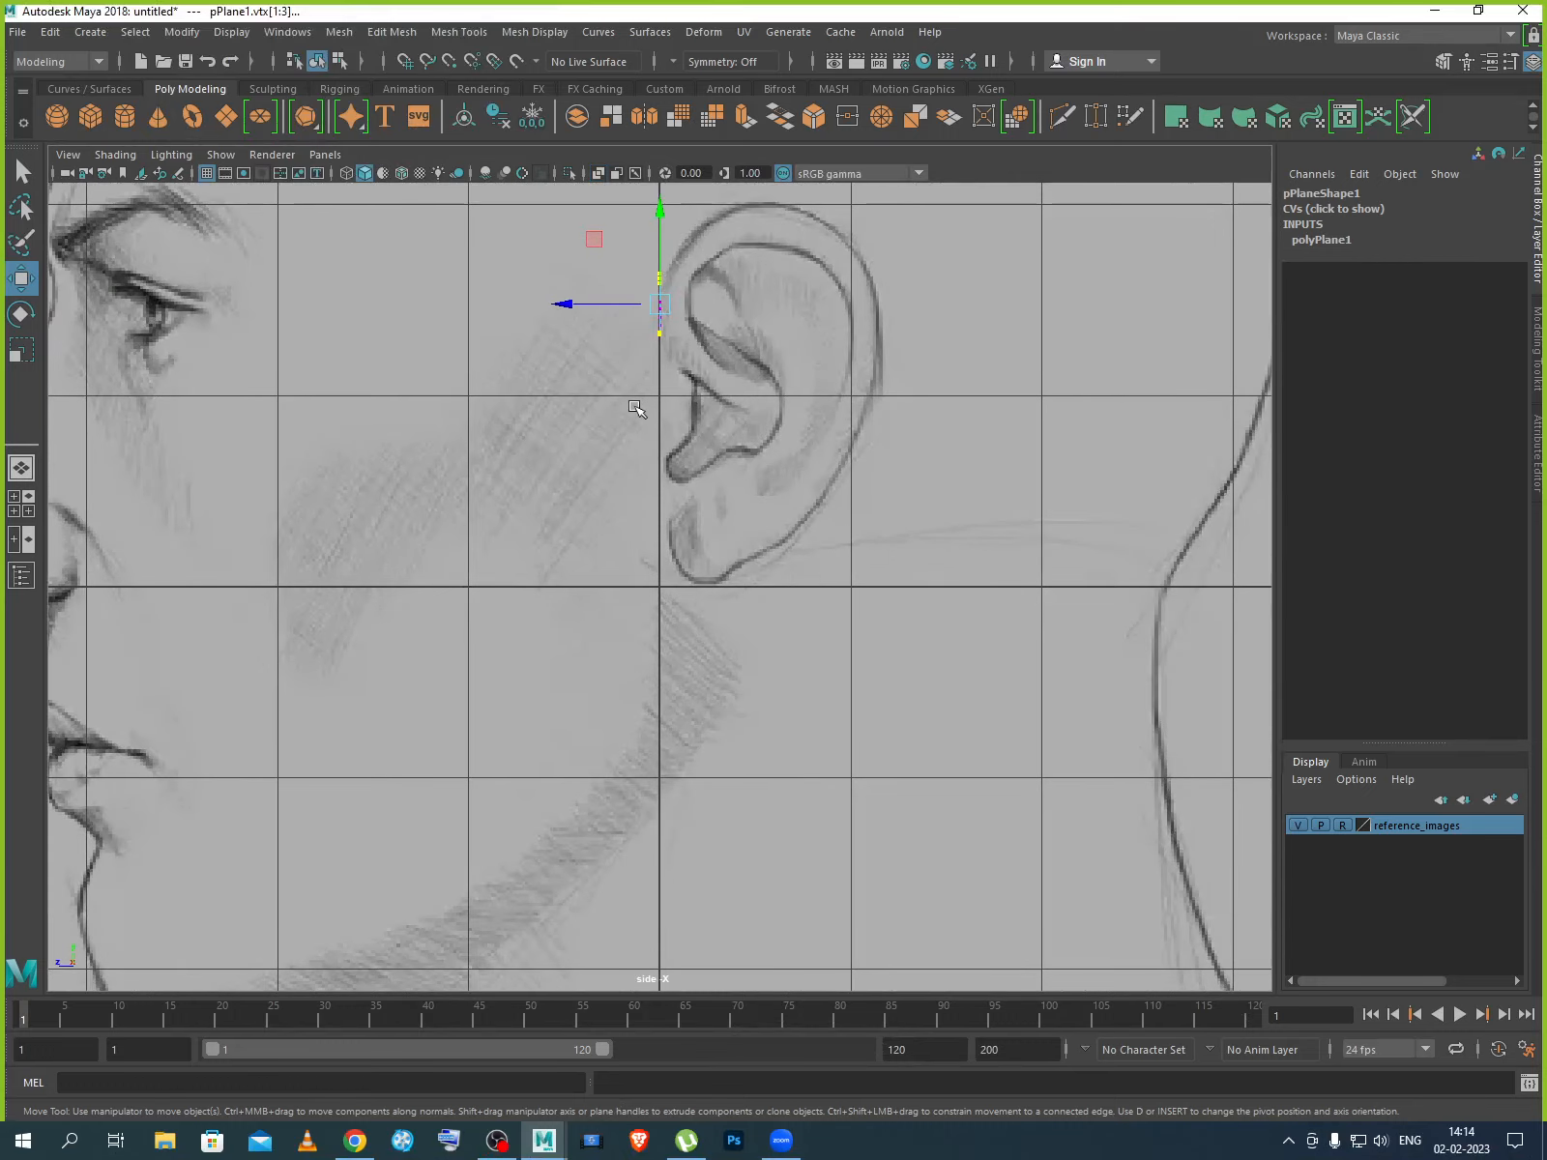
drag(619, 306, 607, 304)
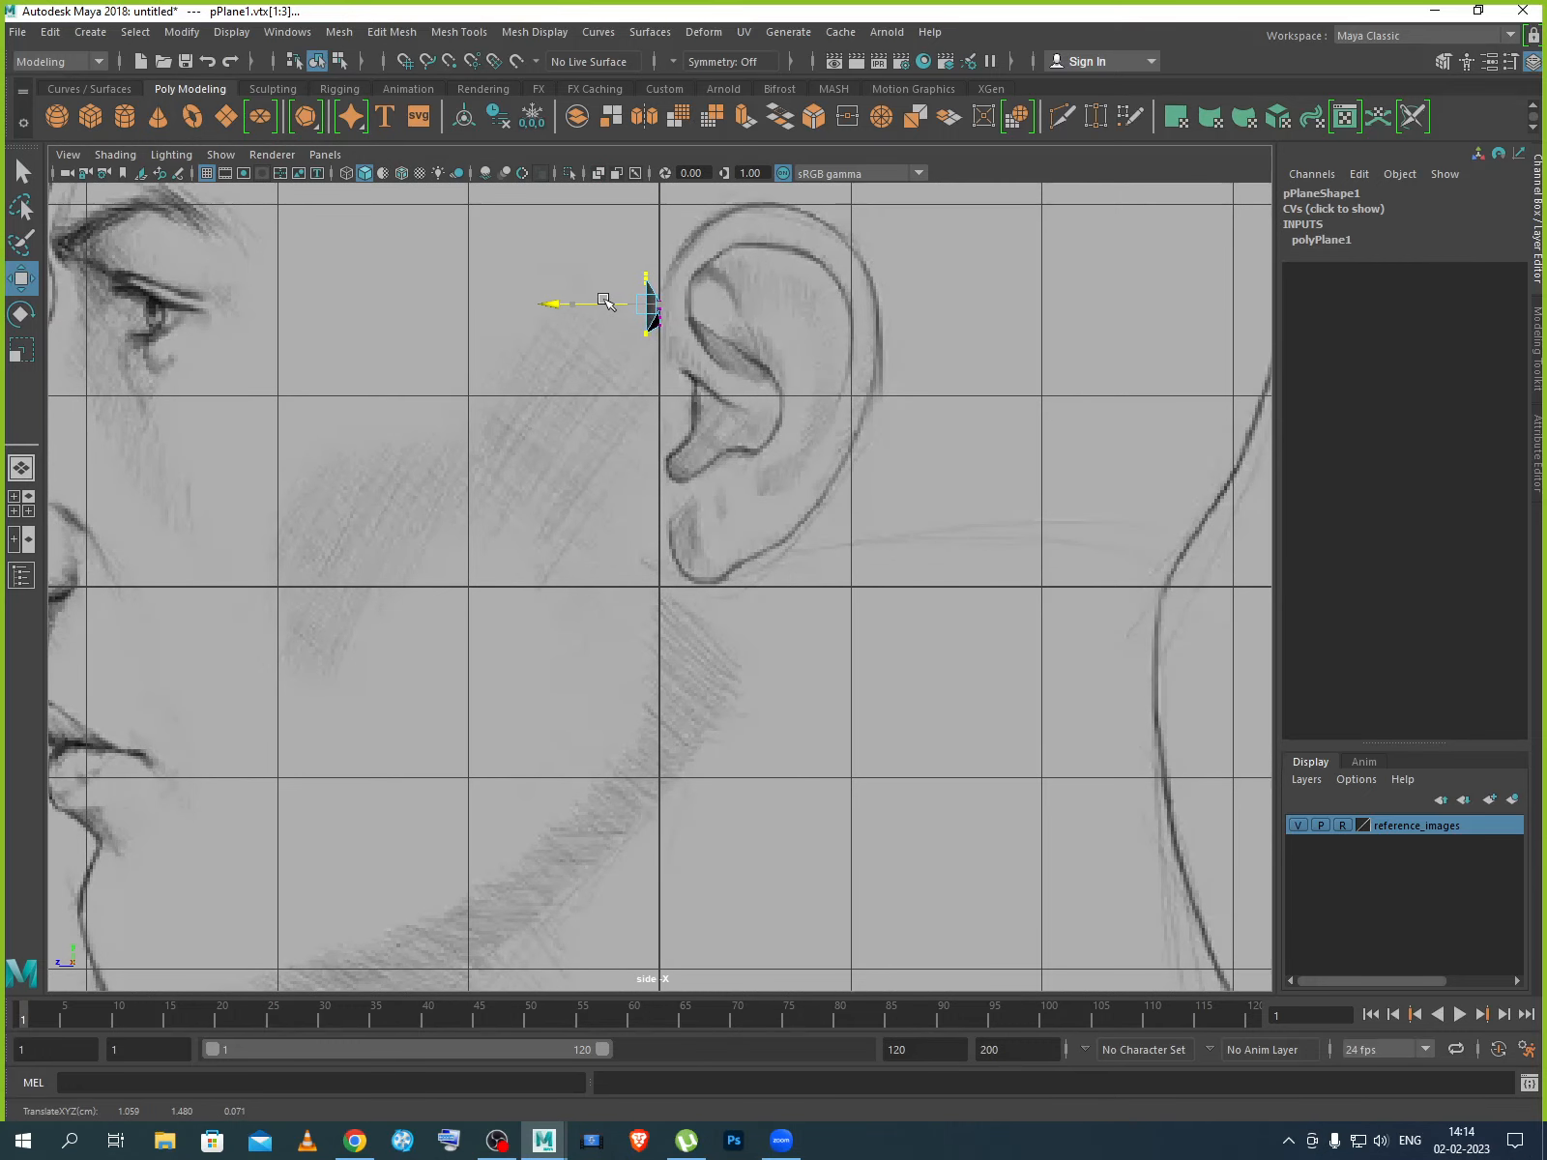
scroll(631, 259, up, 2)
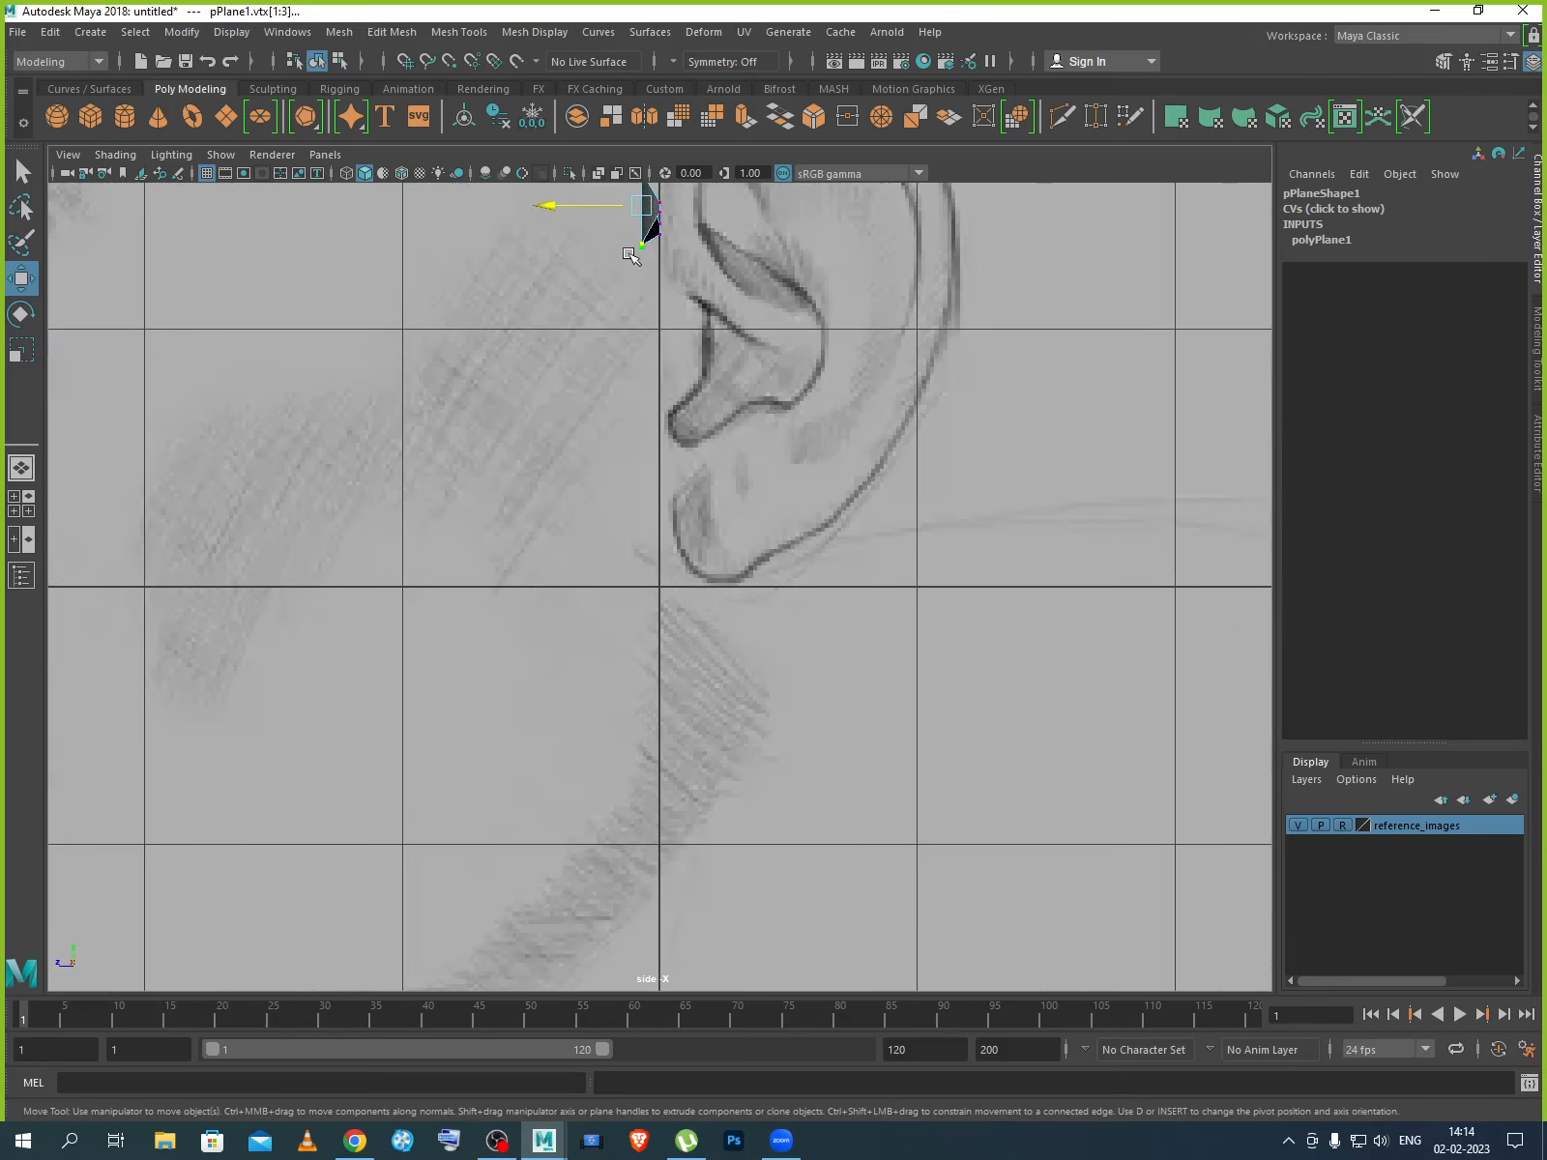
key(f)
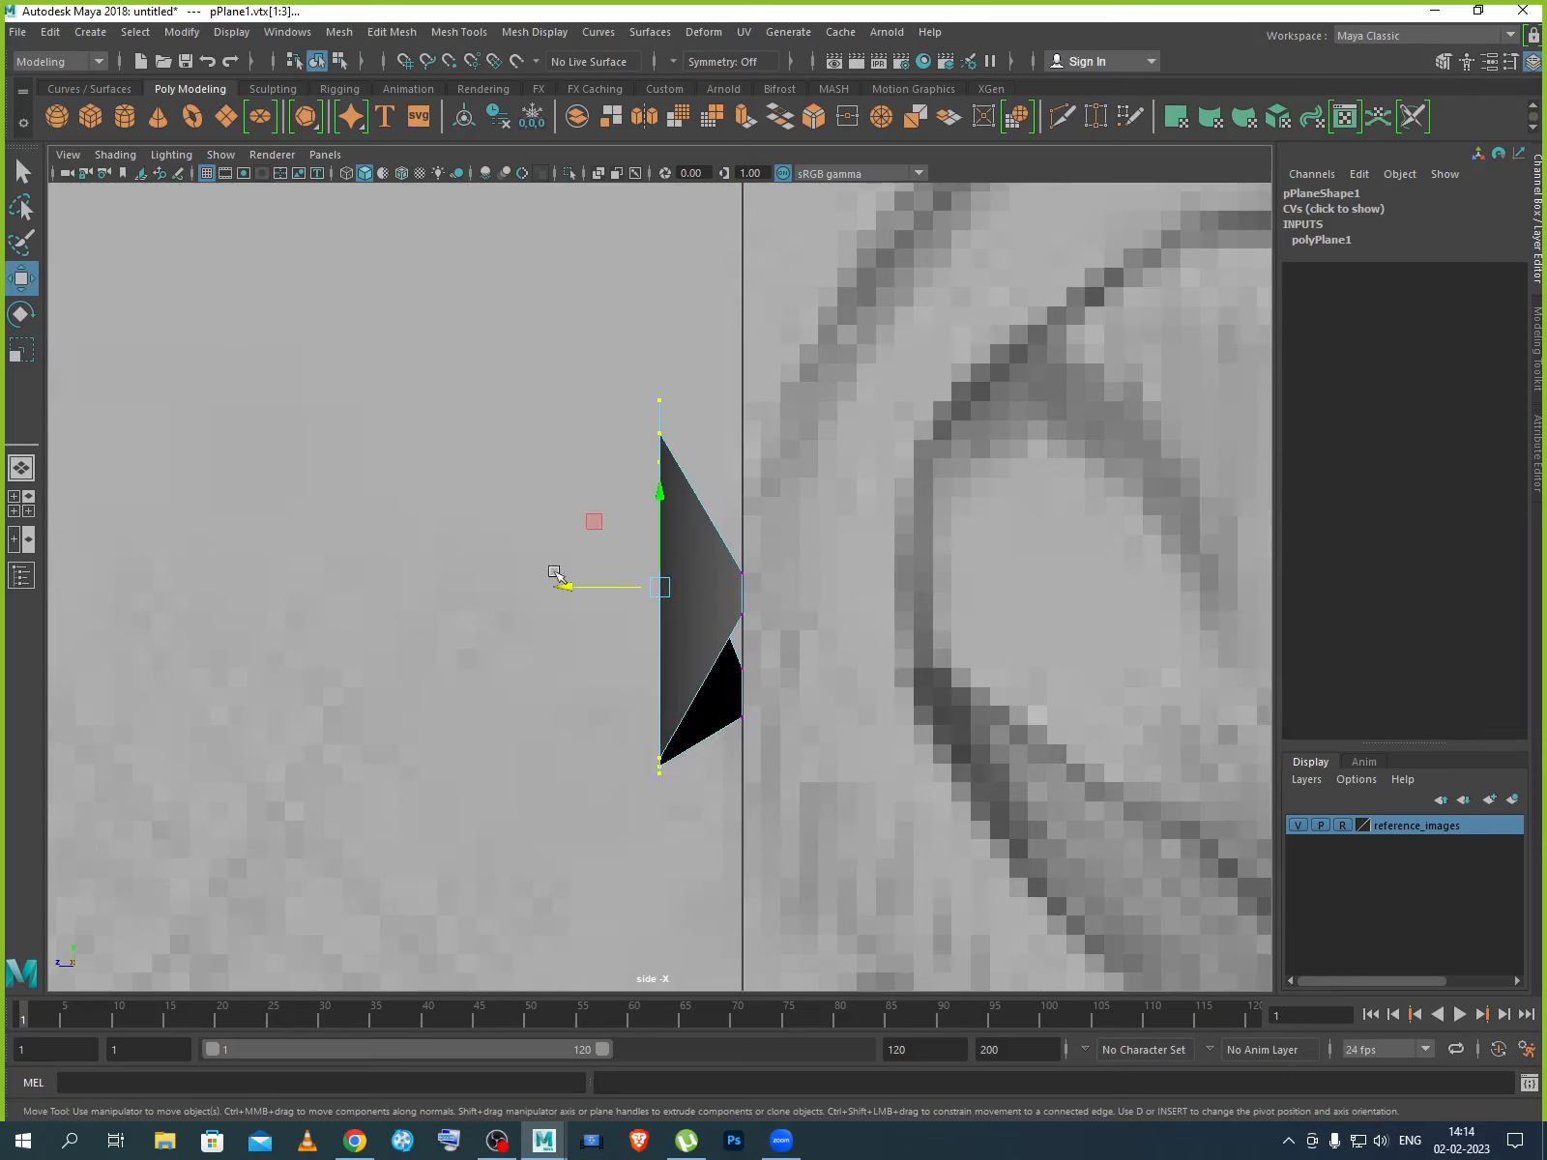
drag(593, 589, 580, 590)
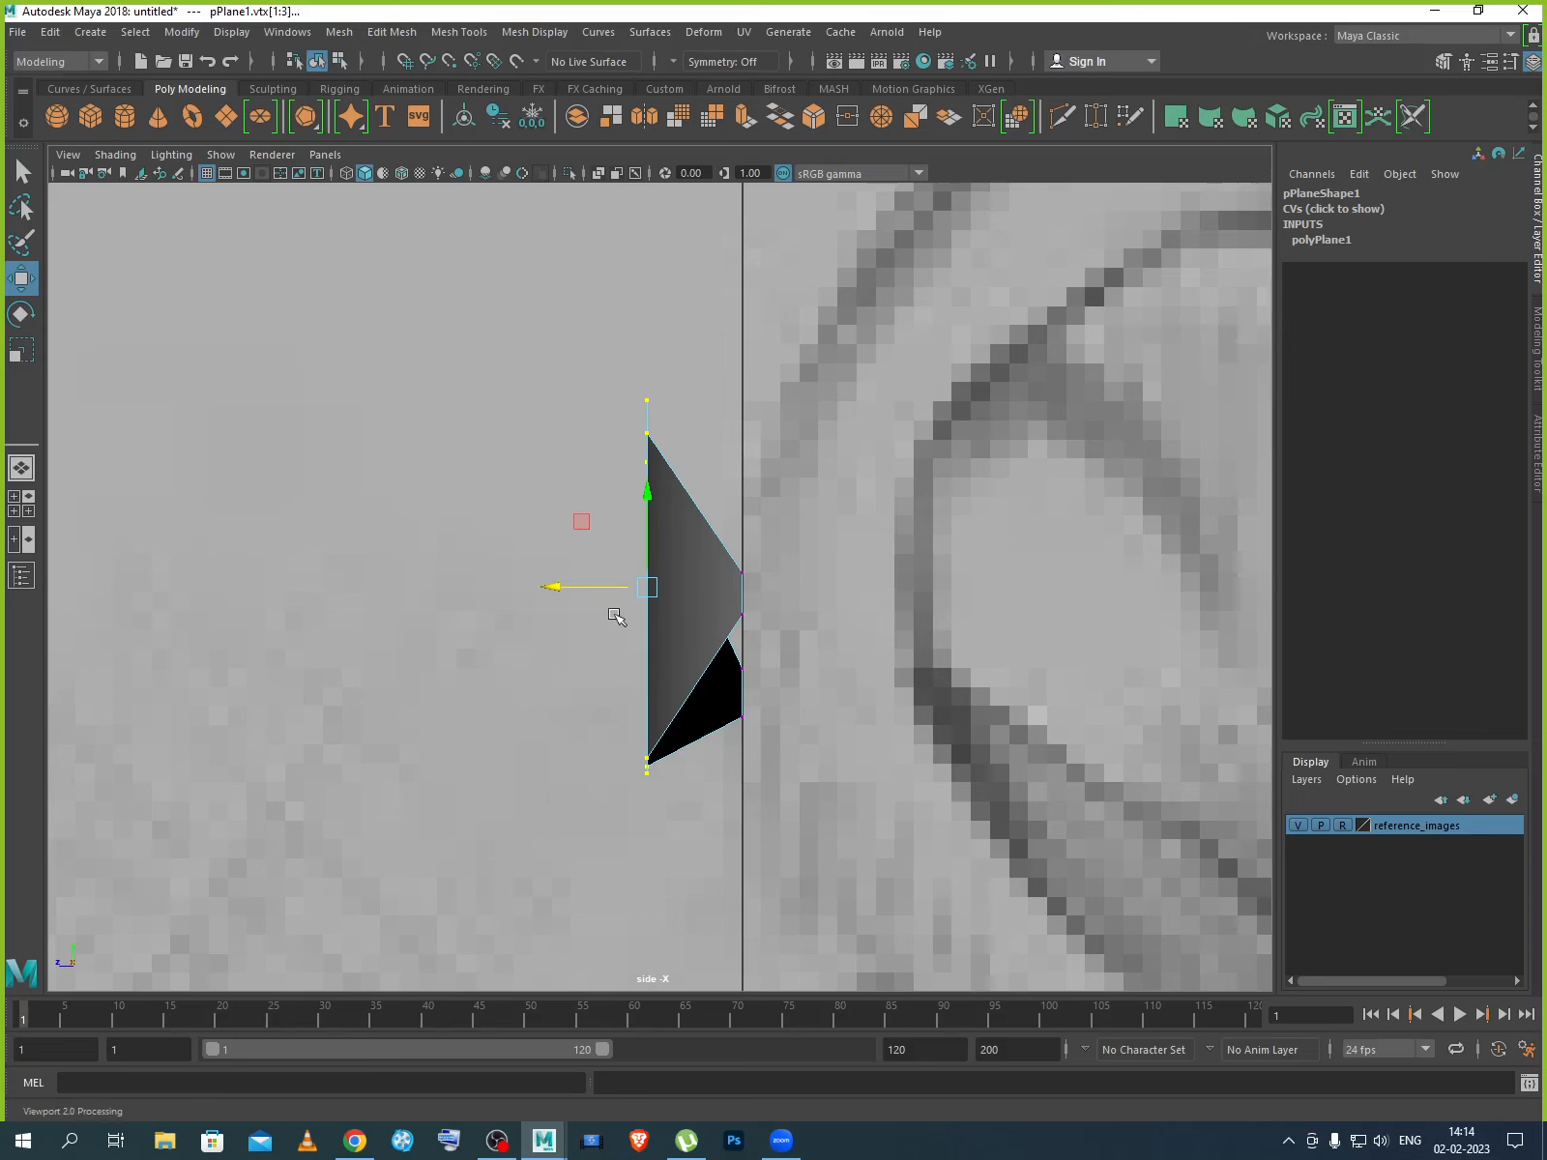
Pull only the middle vertex pair slightly further forward in the side view.
key(space)
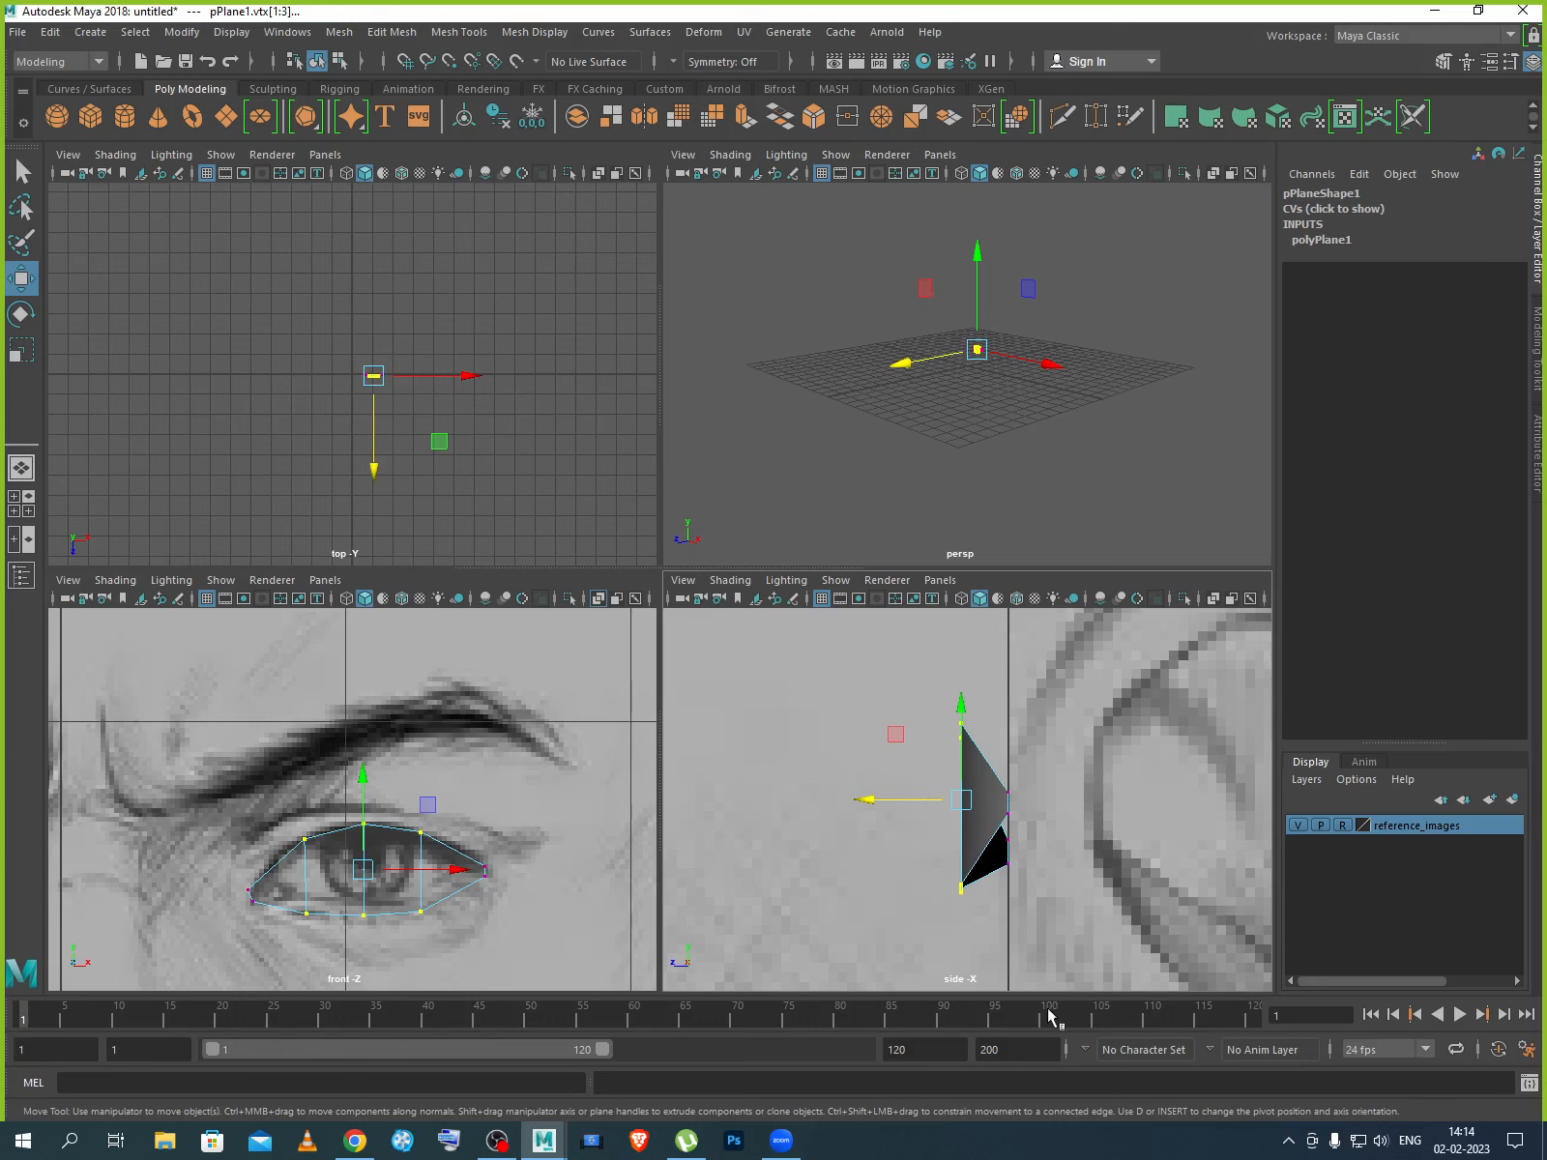
drag(385, 797, 358, 952)
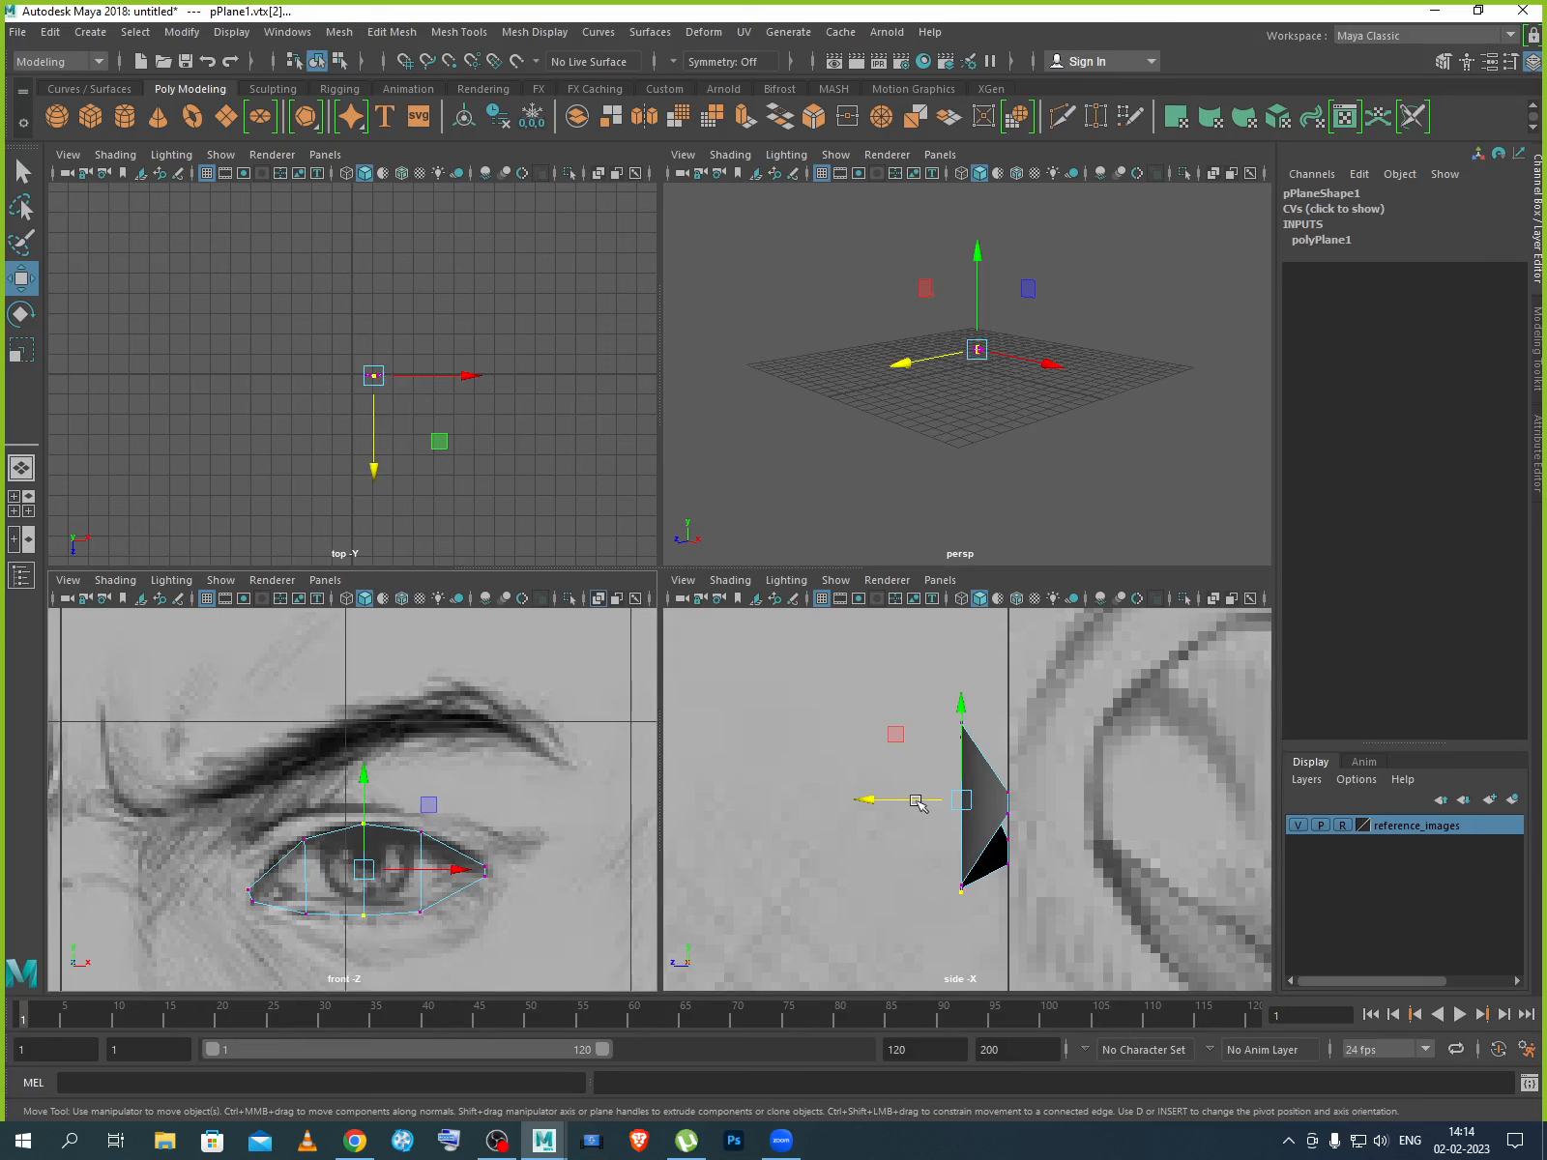
drag(917, 799, 902, 801)
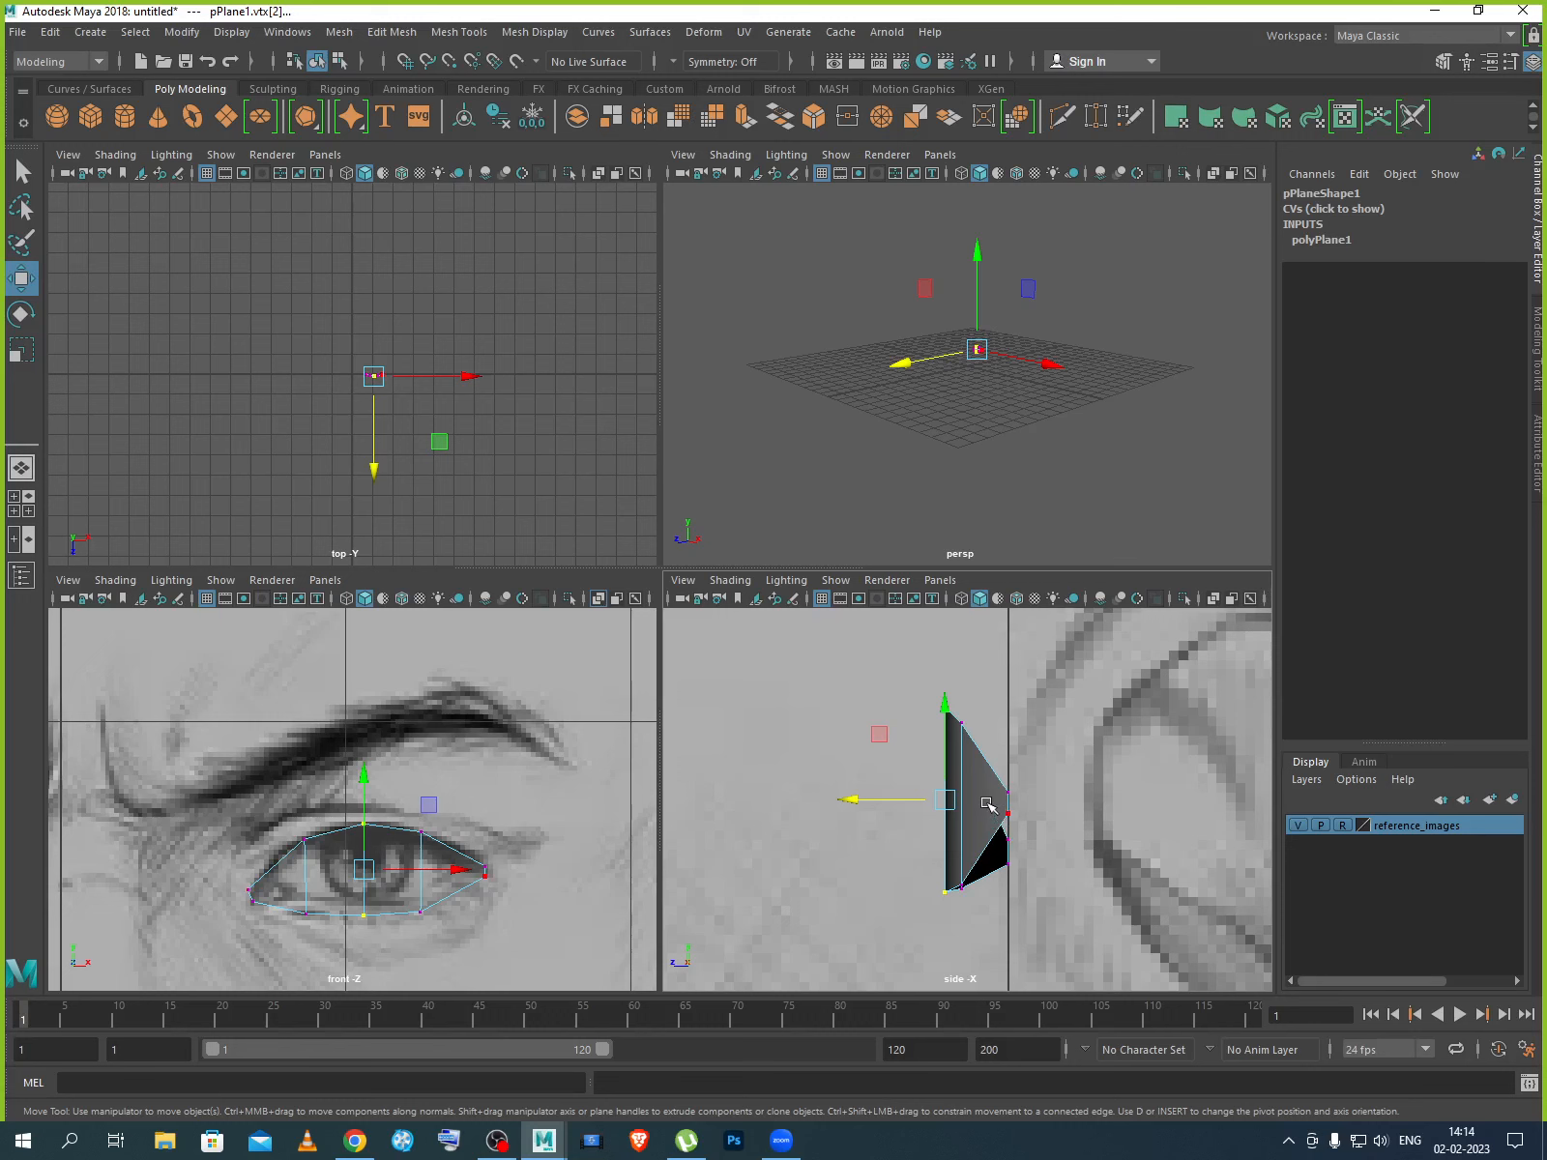
Return the plane to object mode and move it forward to the drawn eye in the side view, at 2.65 in Translate Z.
right_drag(988, 812, 1081, 555)
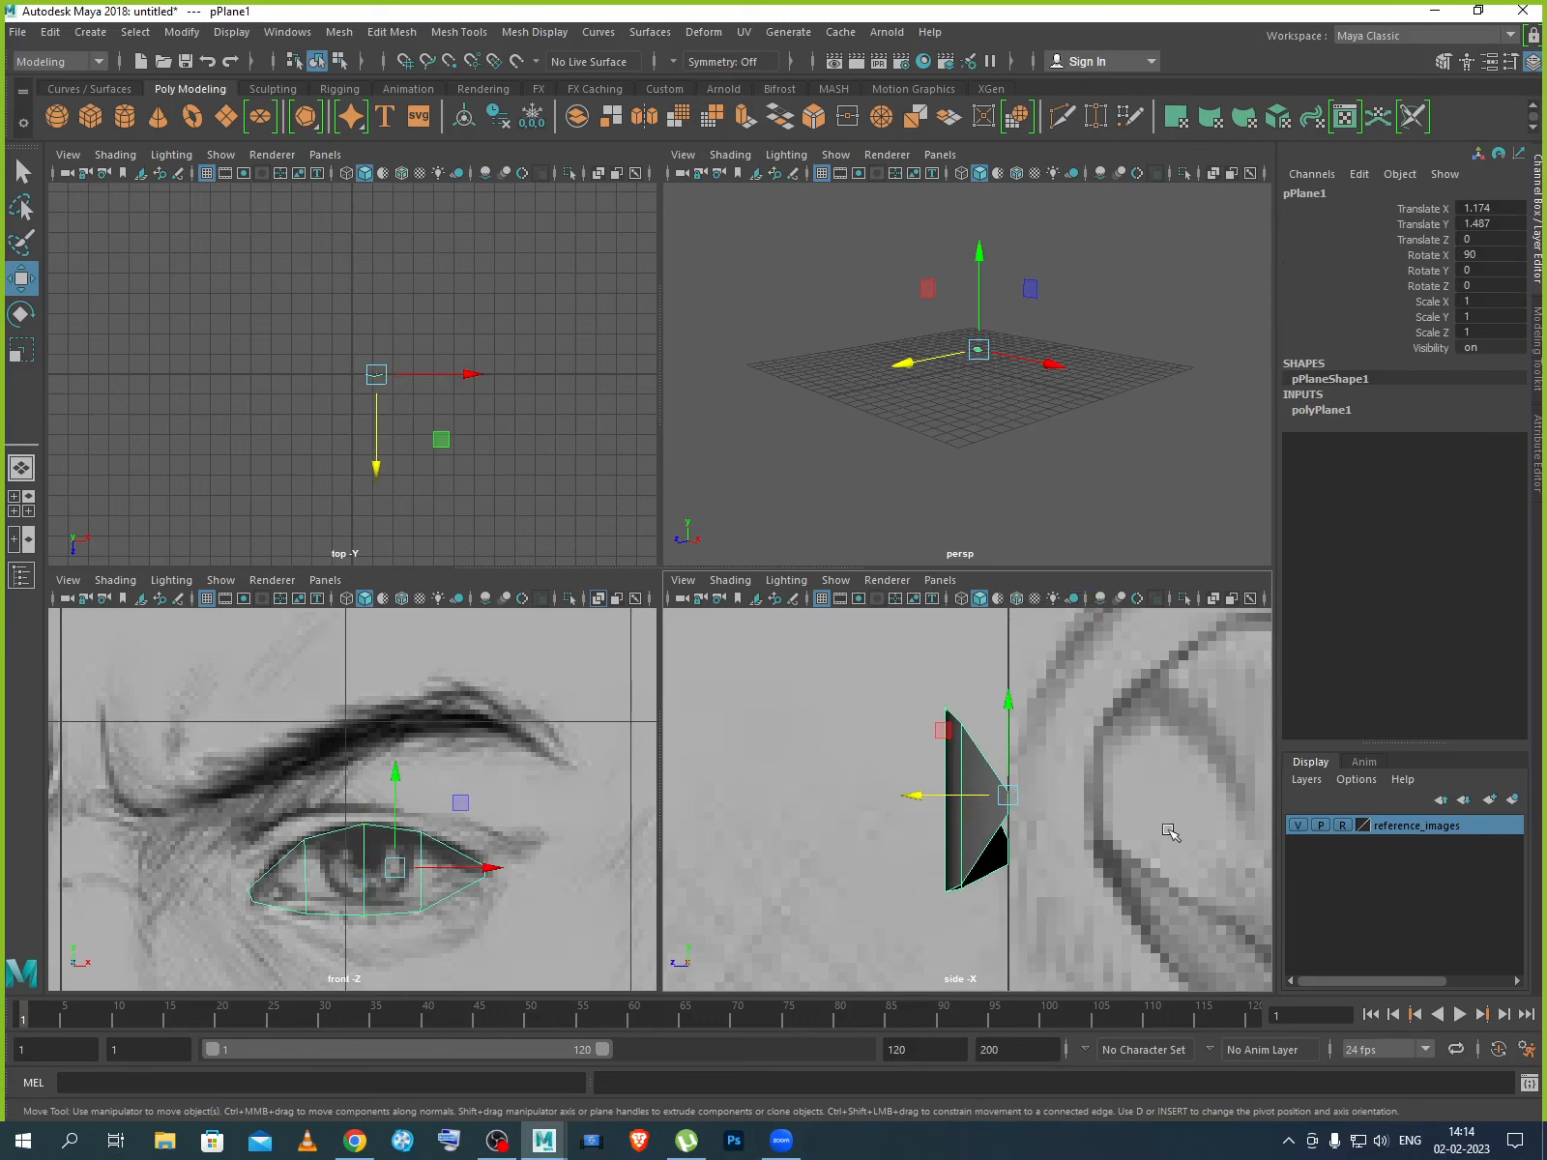
scroll(1170, 831, down, 5)
scroll(889, 788, up, 3)
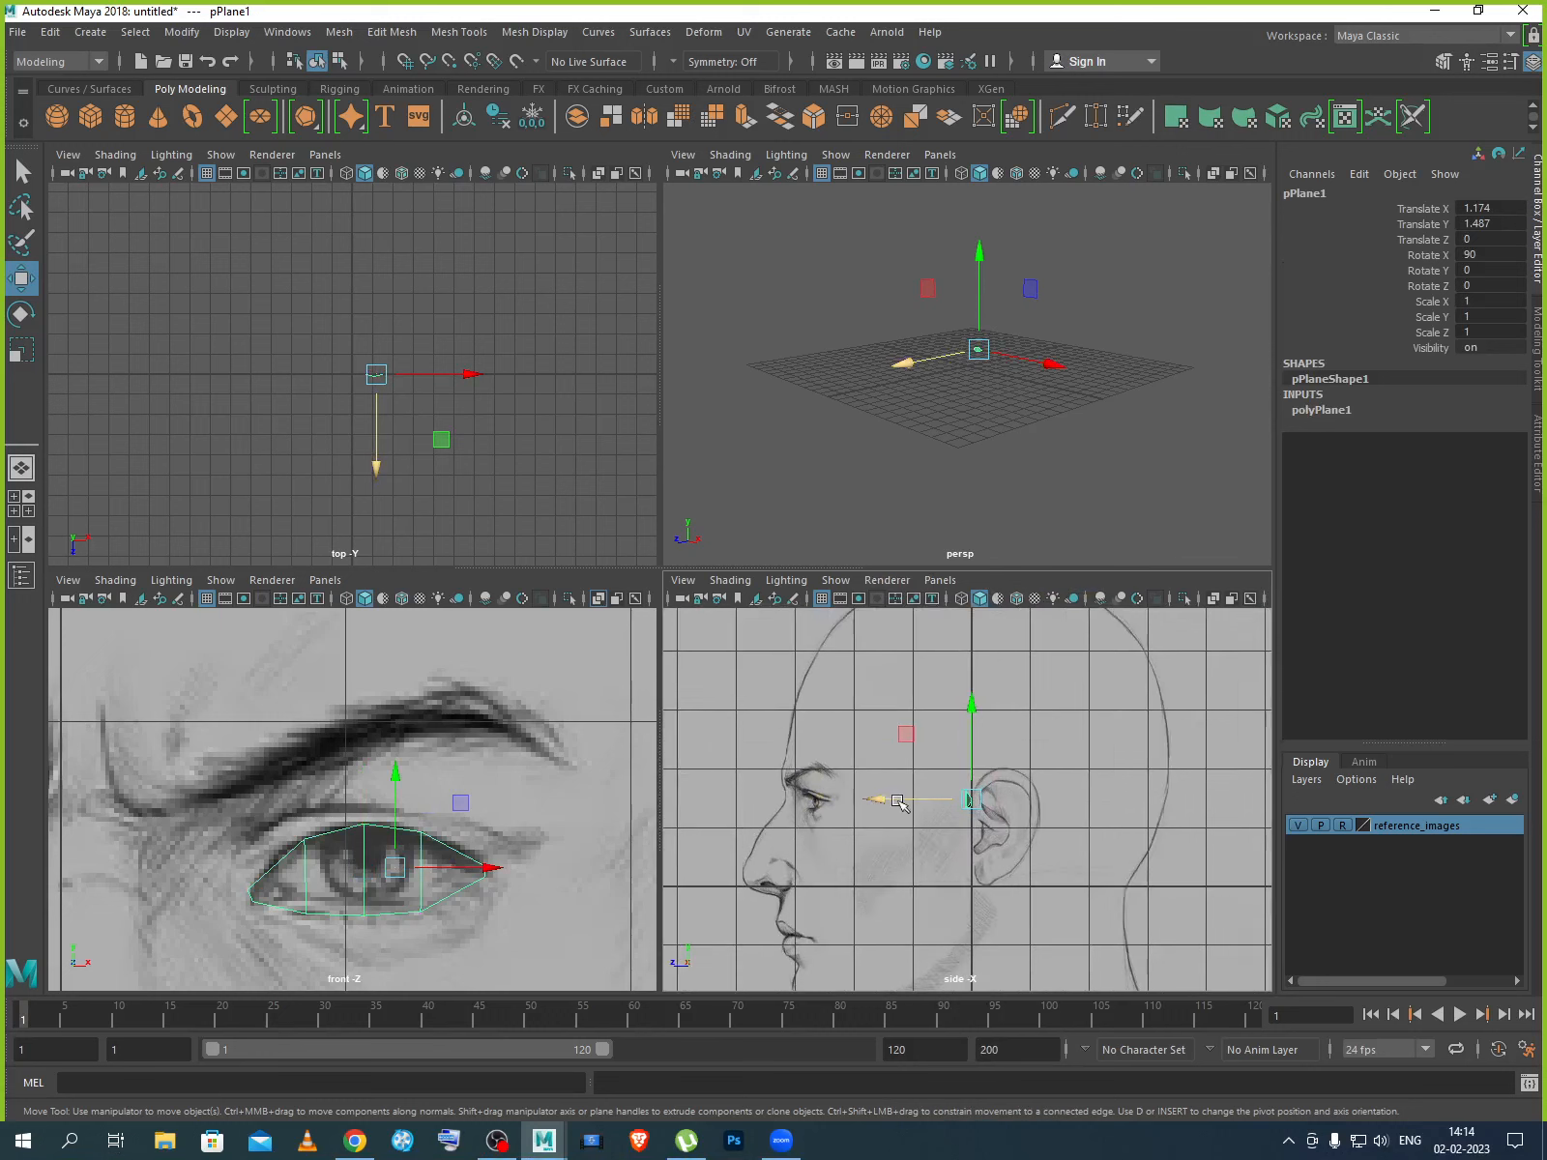
drag(898, 801, 752, 801)
scroll(707, 839, up, 3)
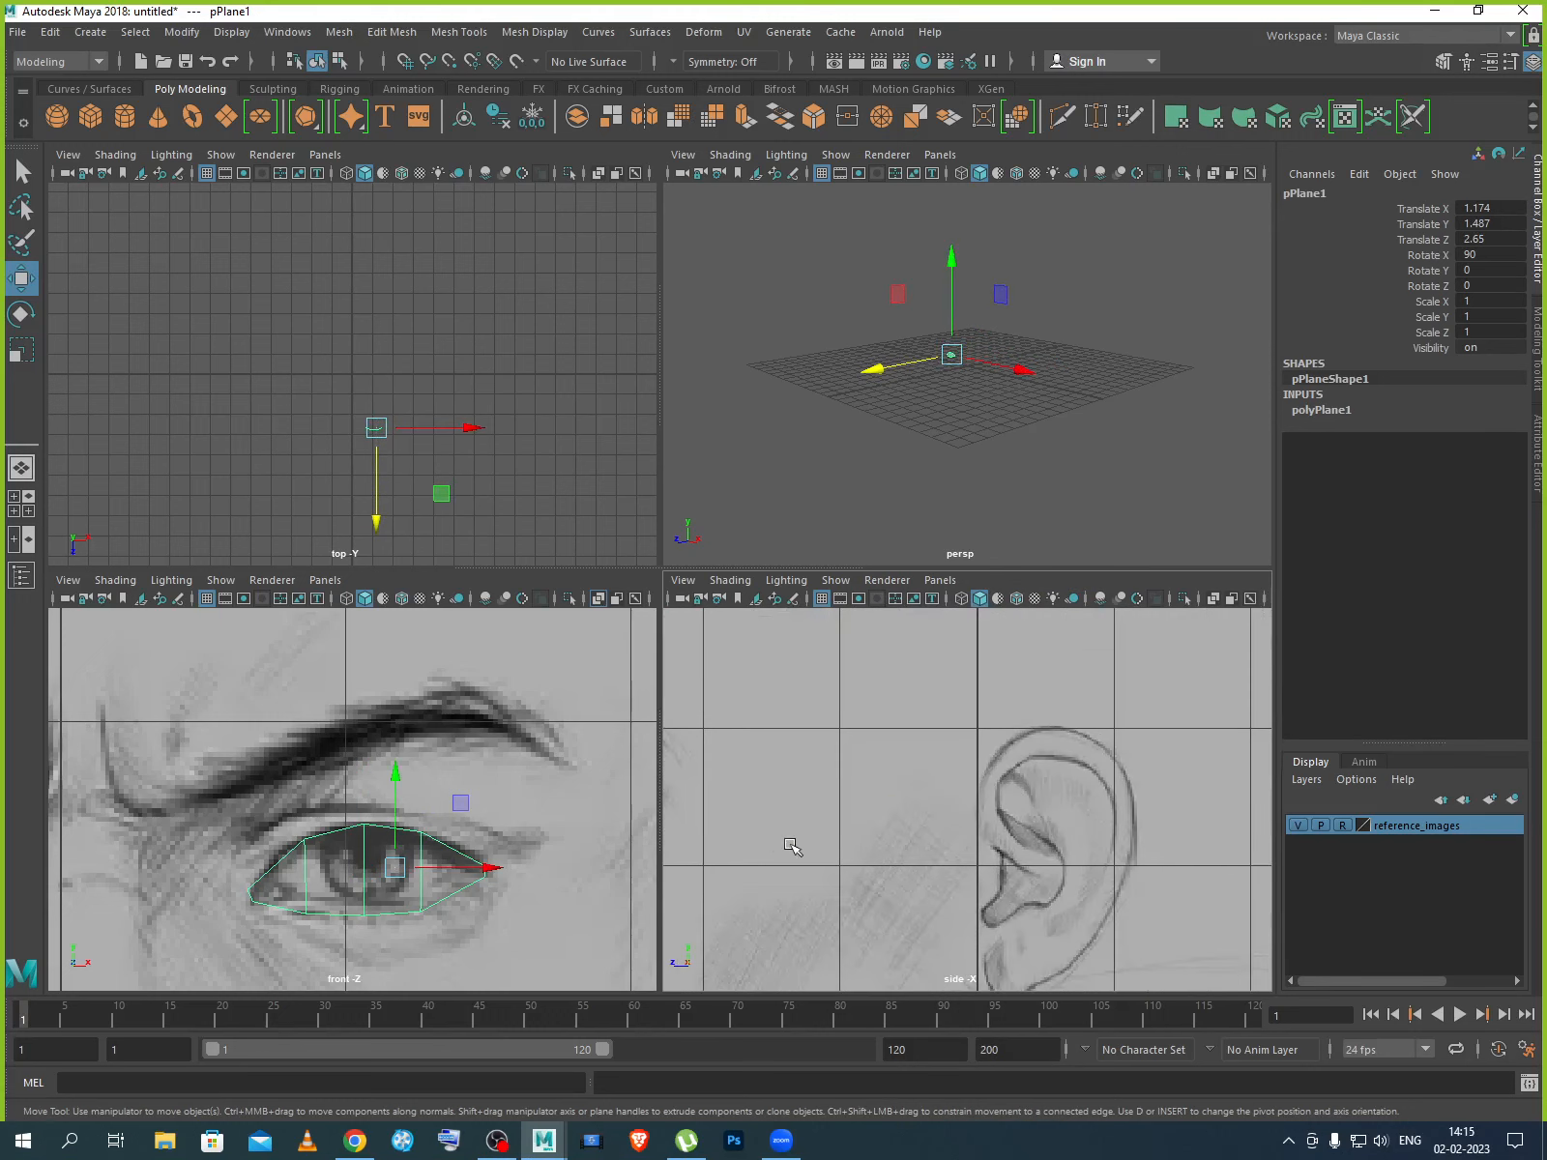
Fine-tune the plane's position over the eye in the maximized side view to 1.459 in Y and 2.646 in Z.
key(space)
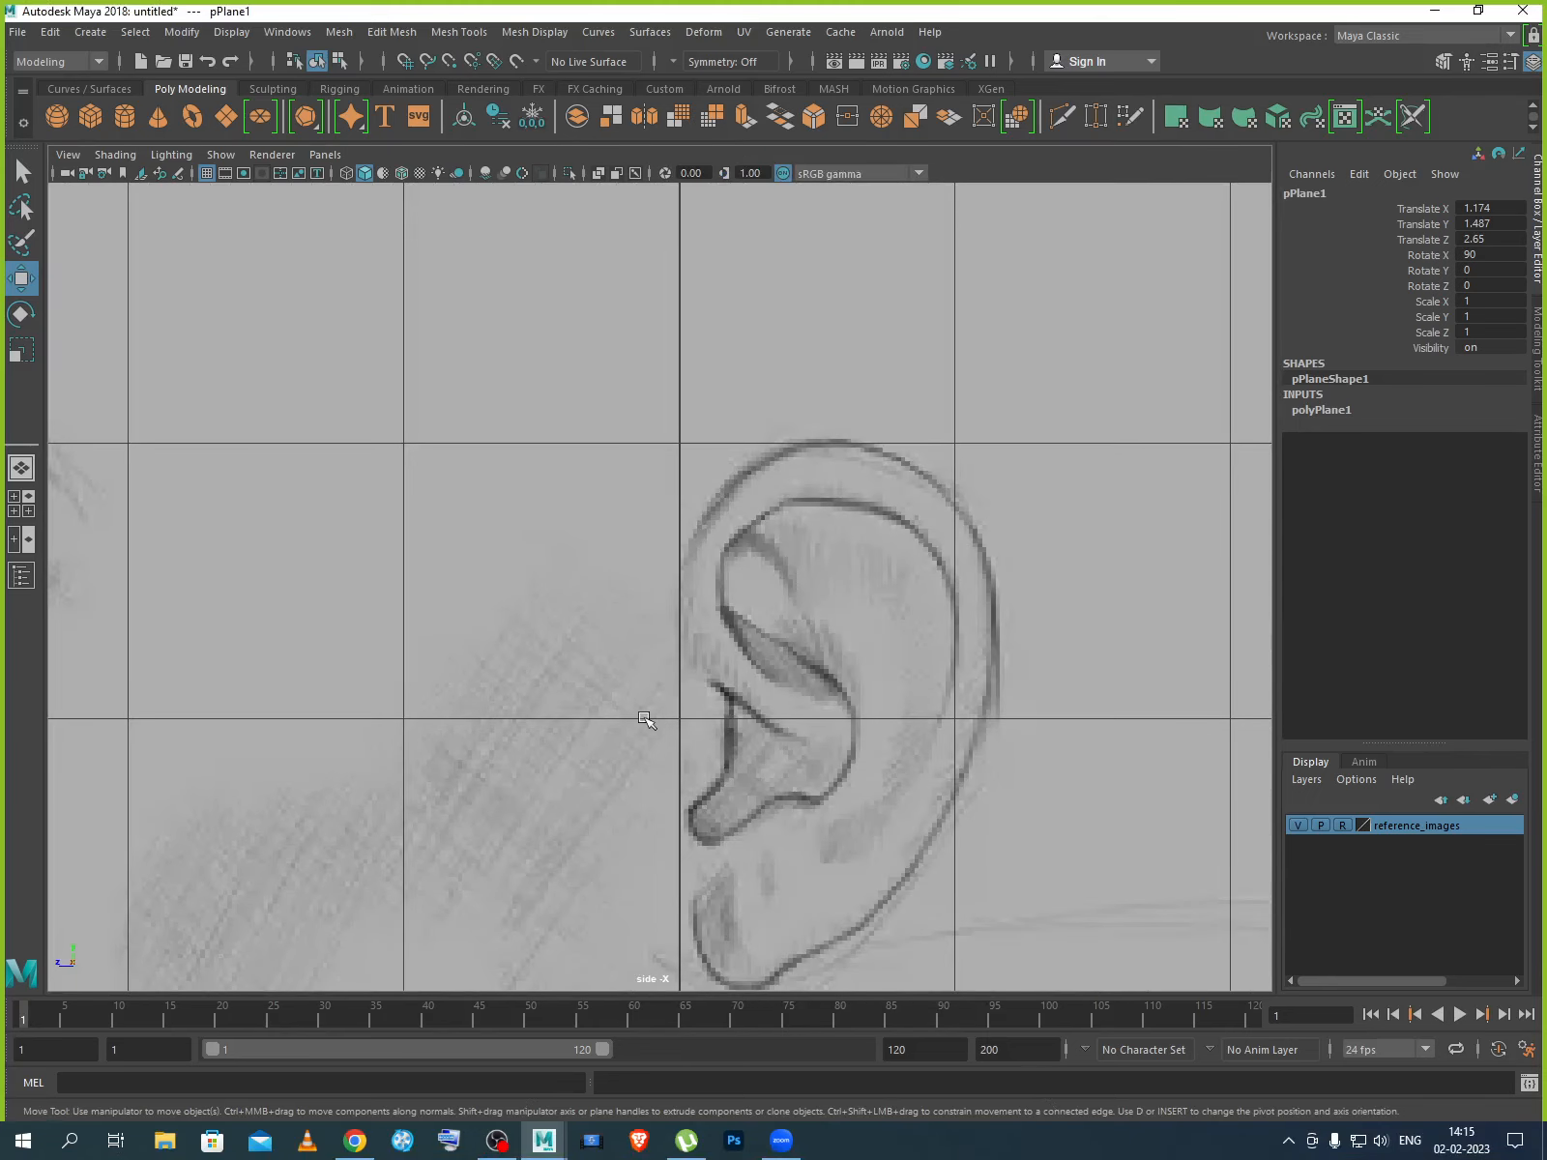
key(f)
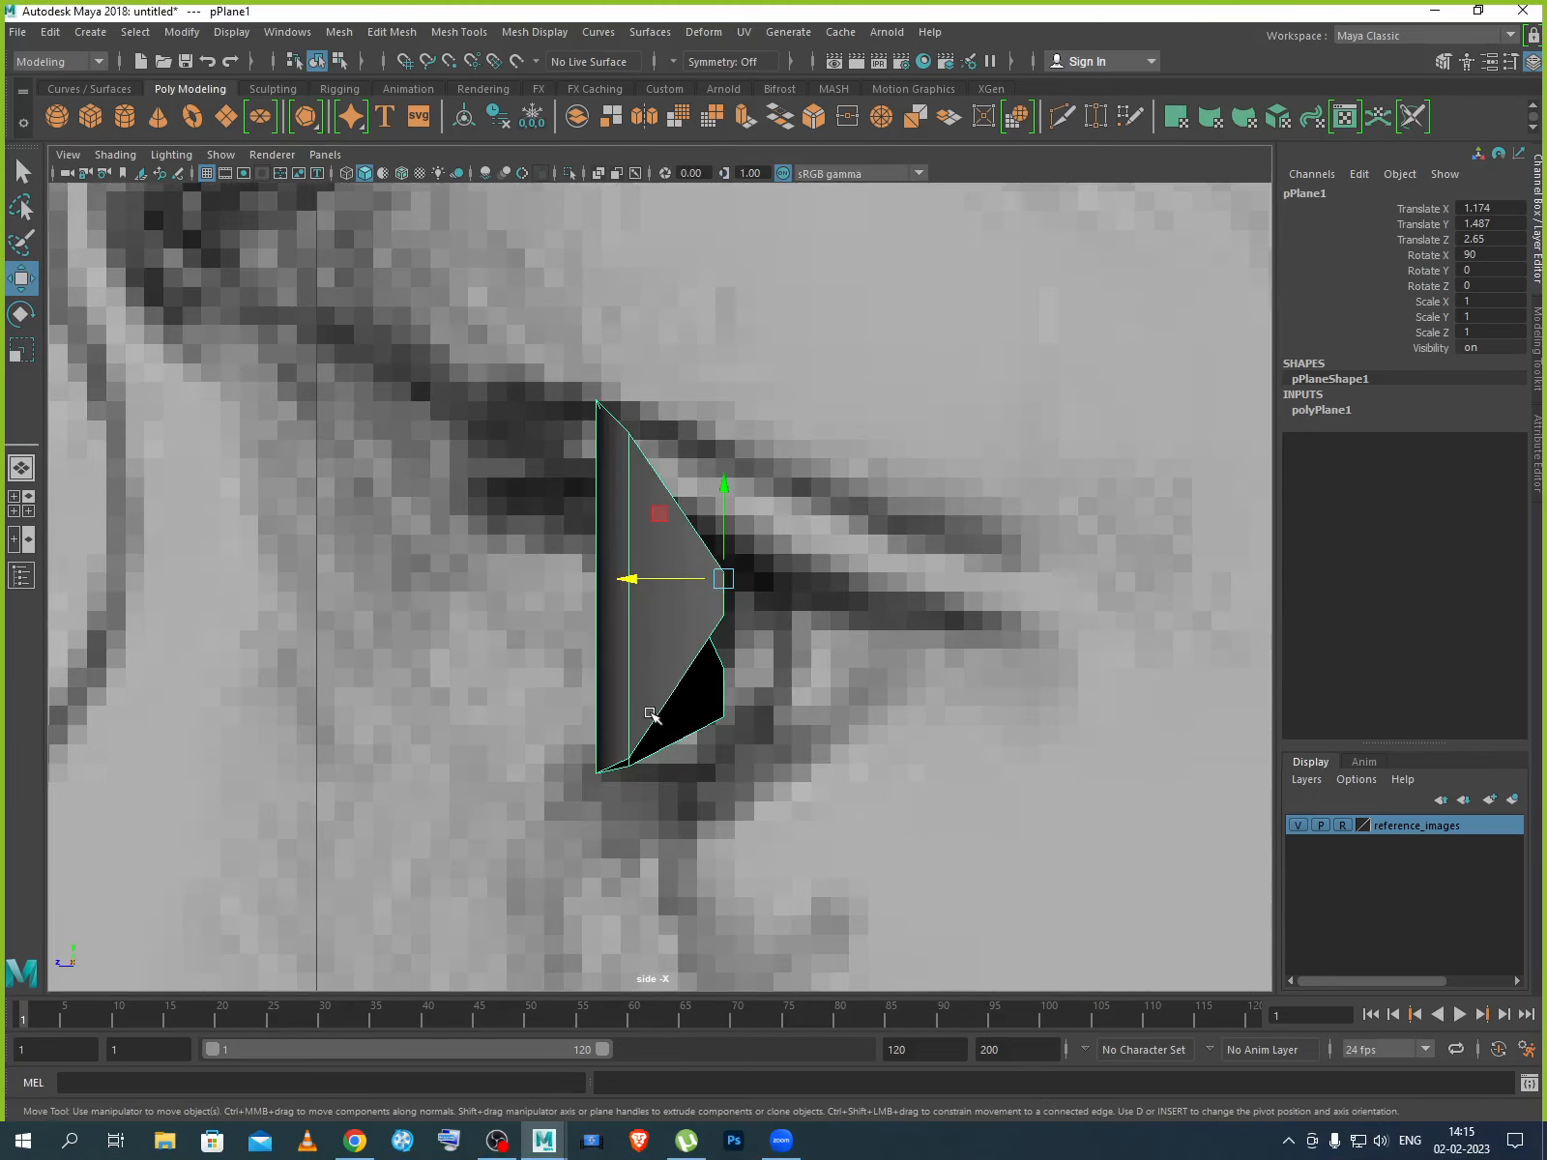
drag(633, 580, 603, 581)
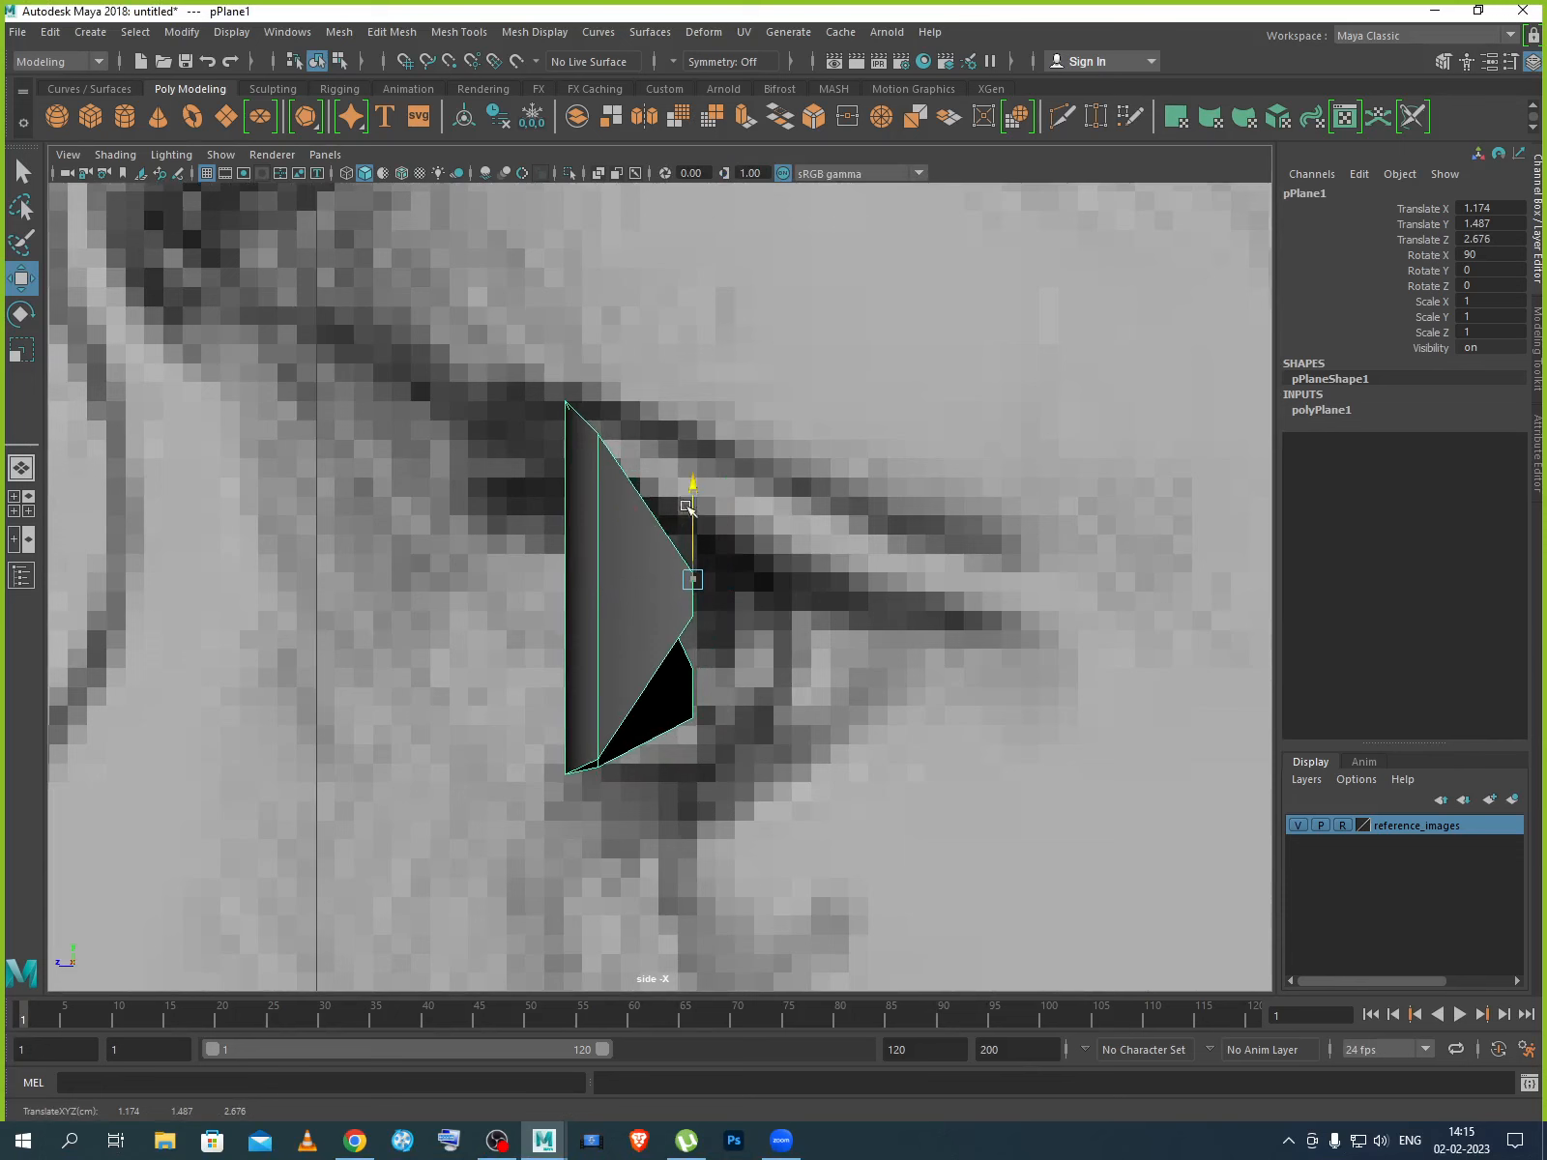
drag(686, 506, 687, 532)
drag(604, 615, 640, 616)
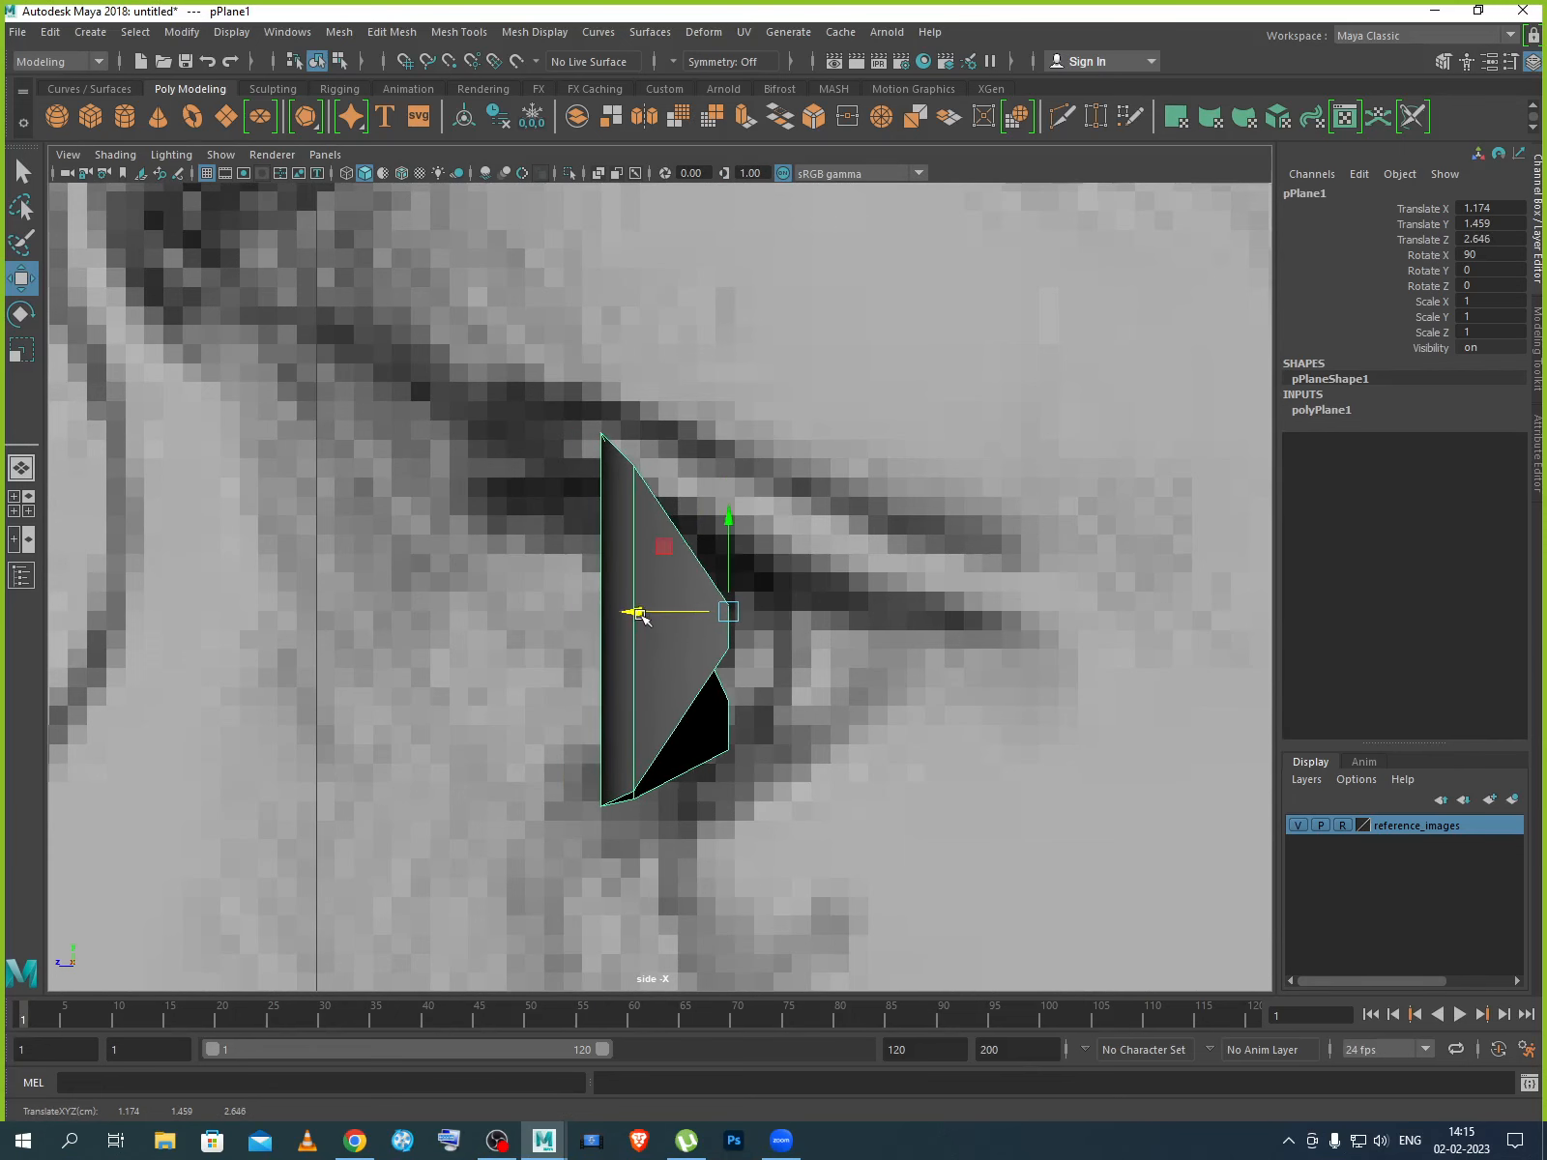
Select the vertex pair at the eye's outer corner and push it back in the side view to about 2.48 in Z.
scroll(640, 616, down, 8)
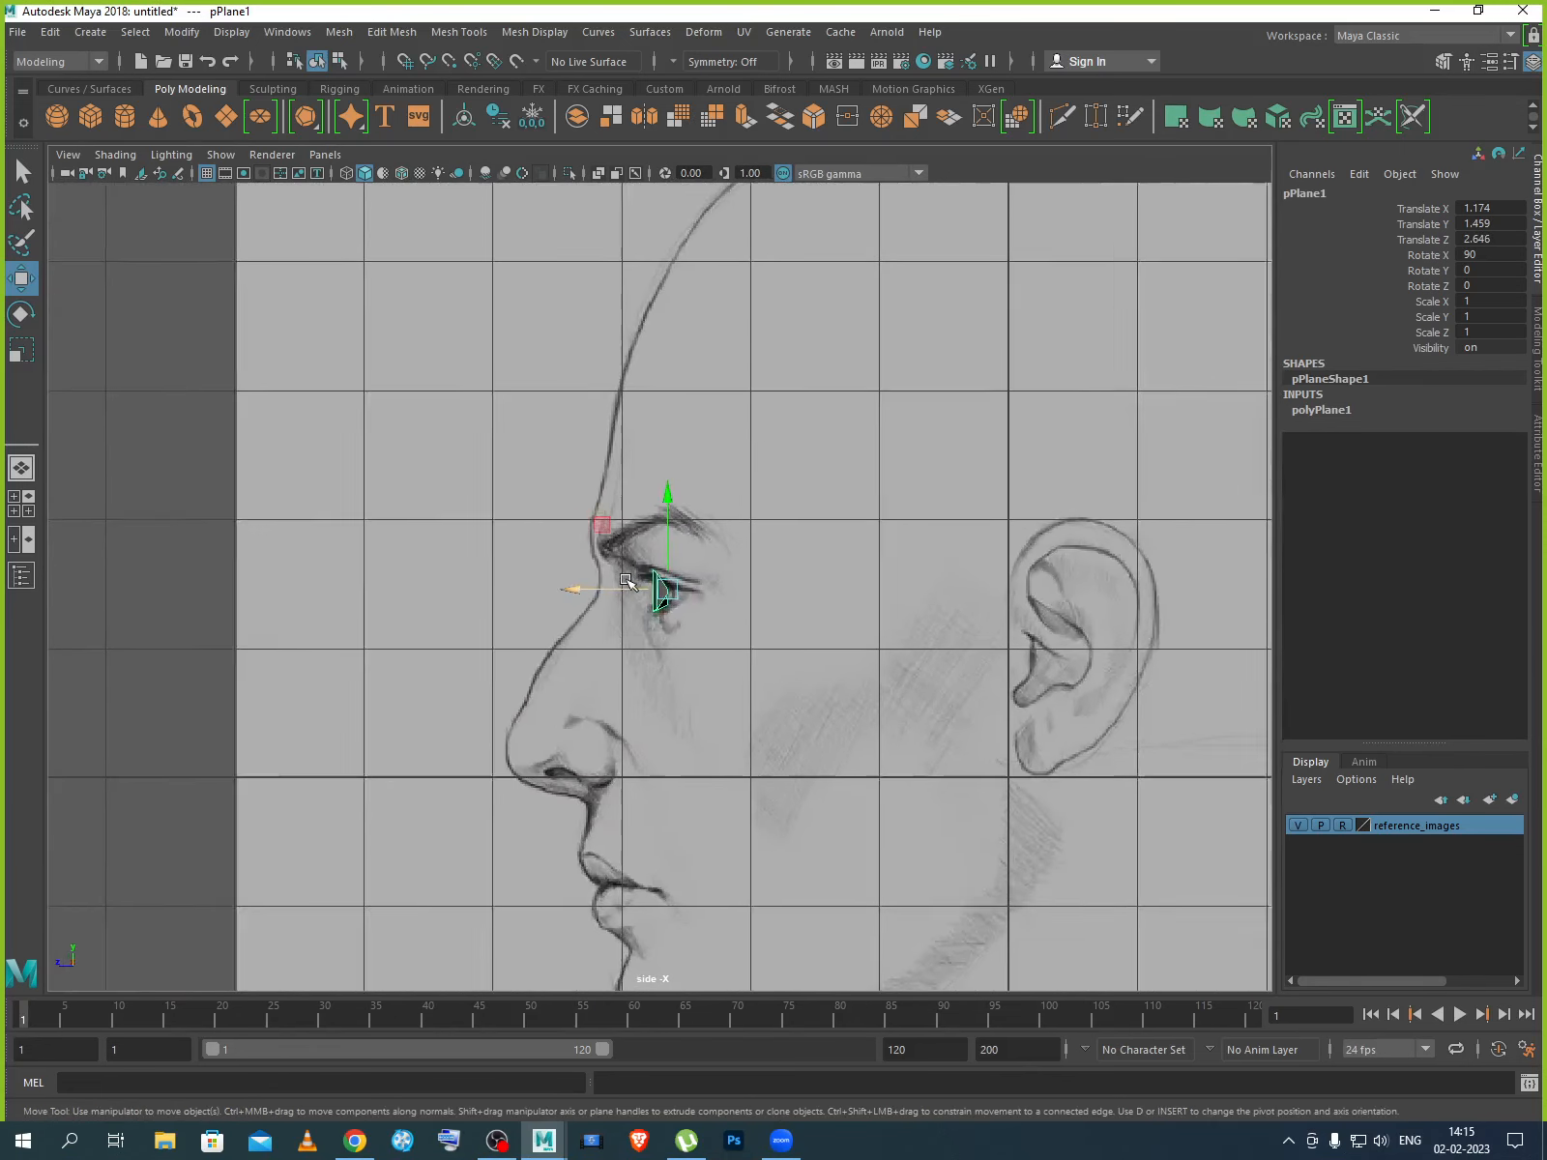
scroll(626, 580, up, 3)
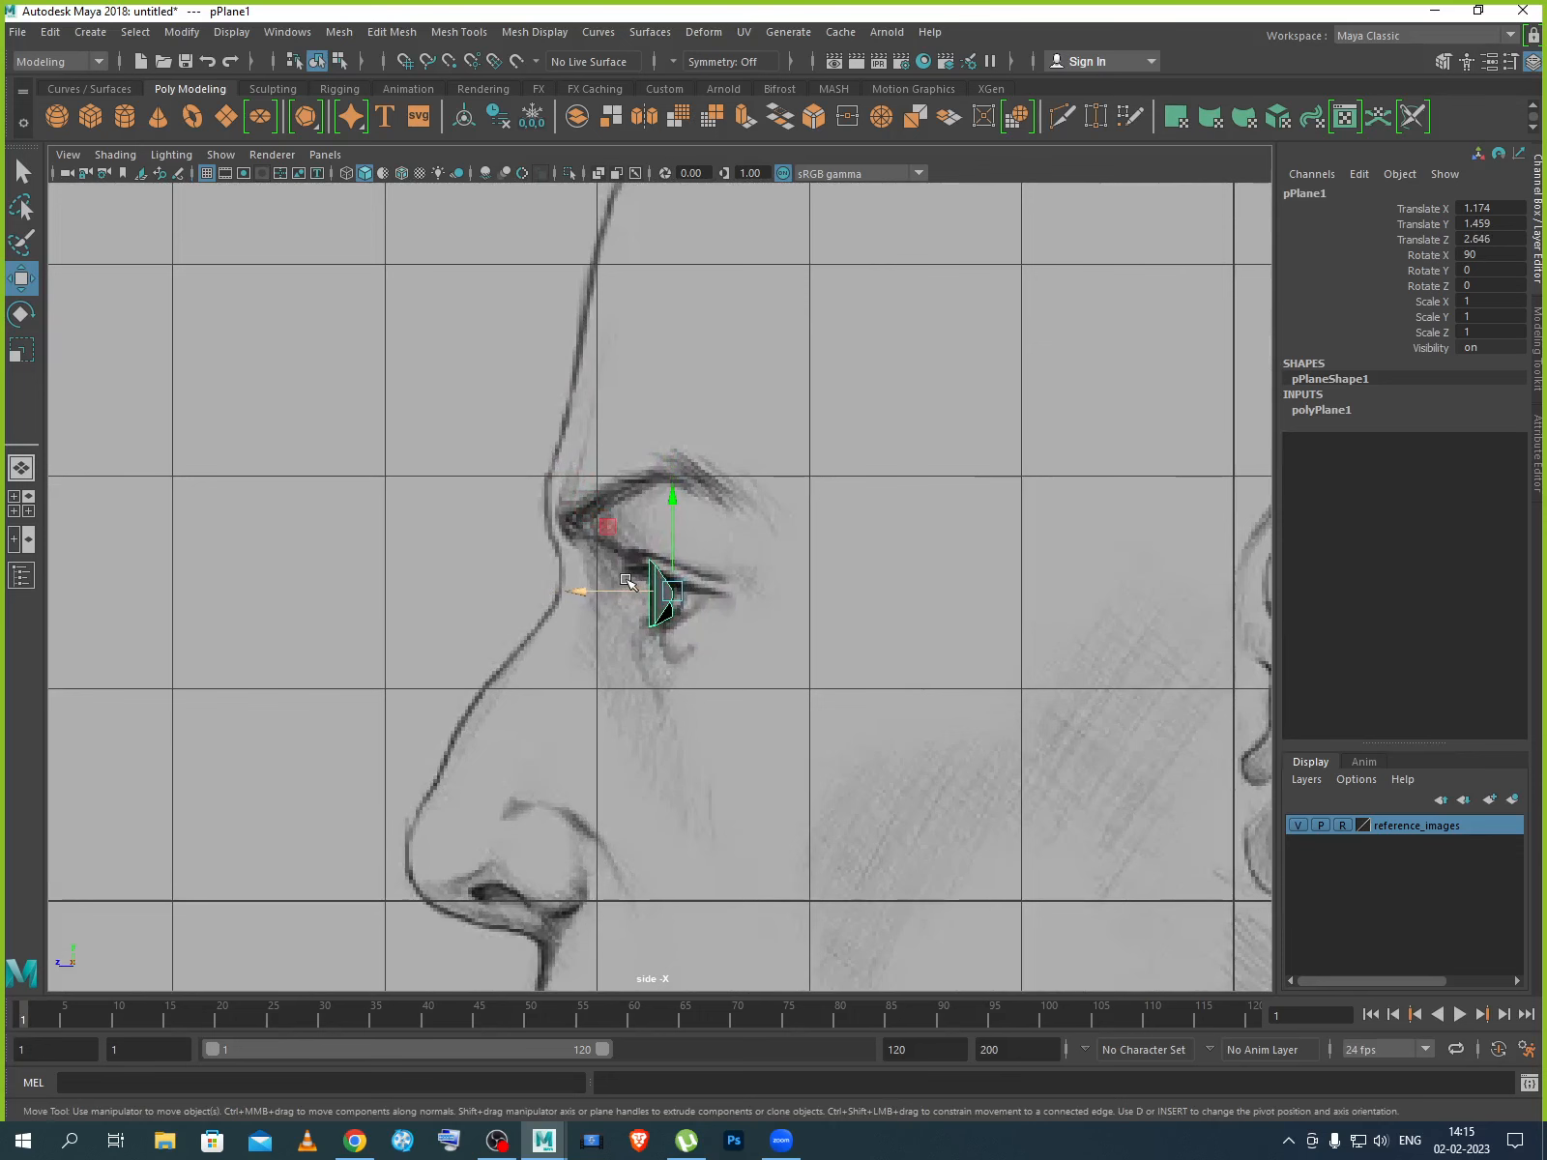
scroll(625, 580, up, 4)
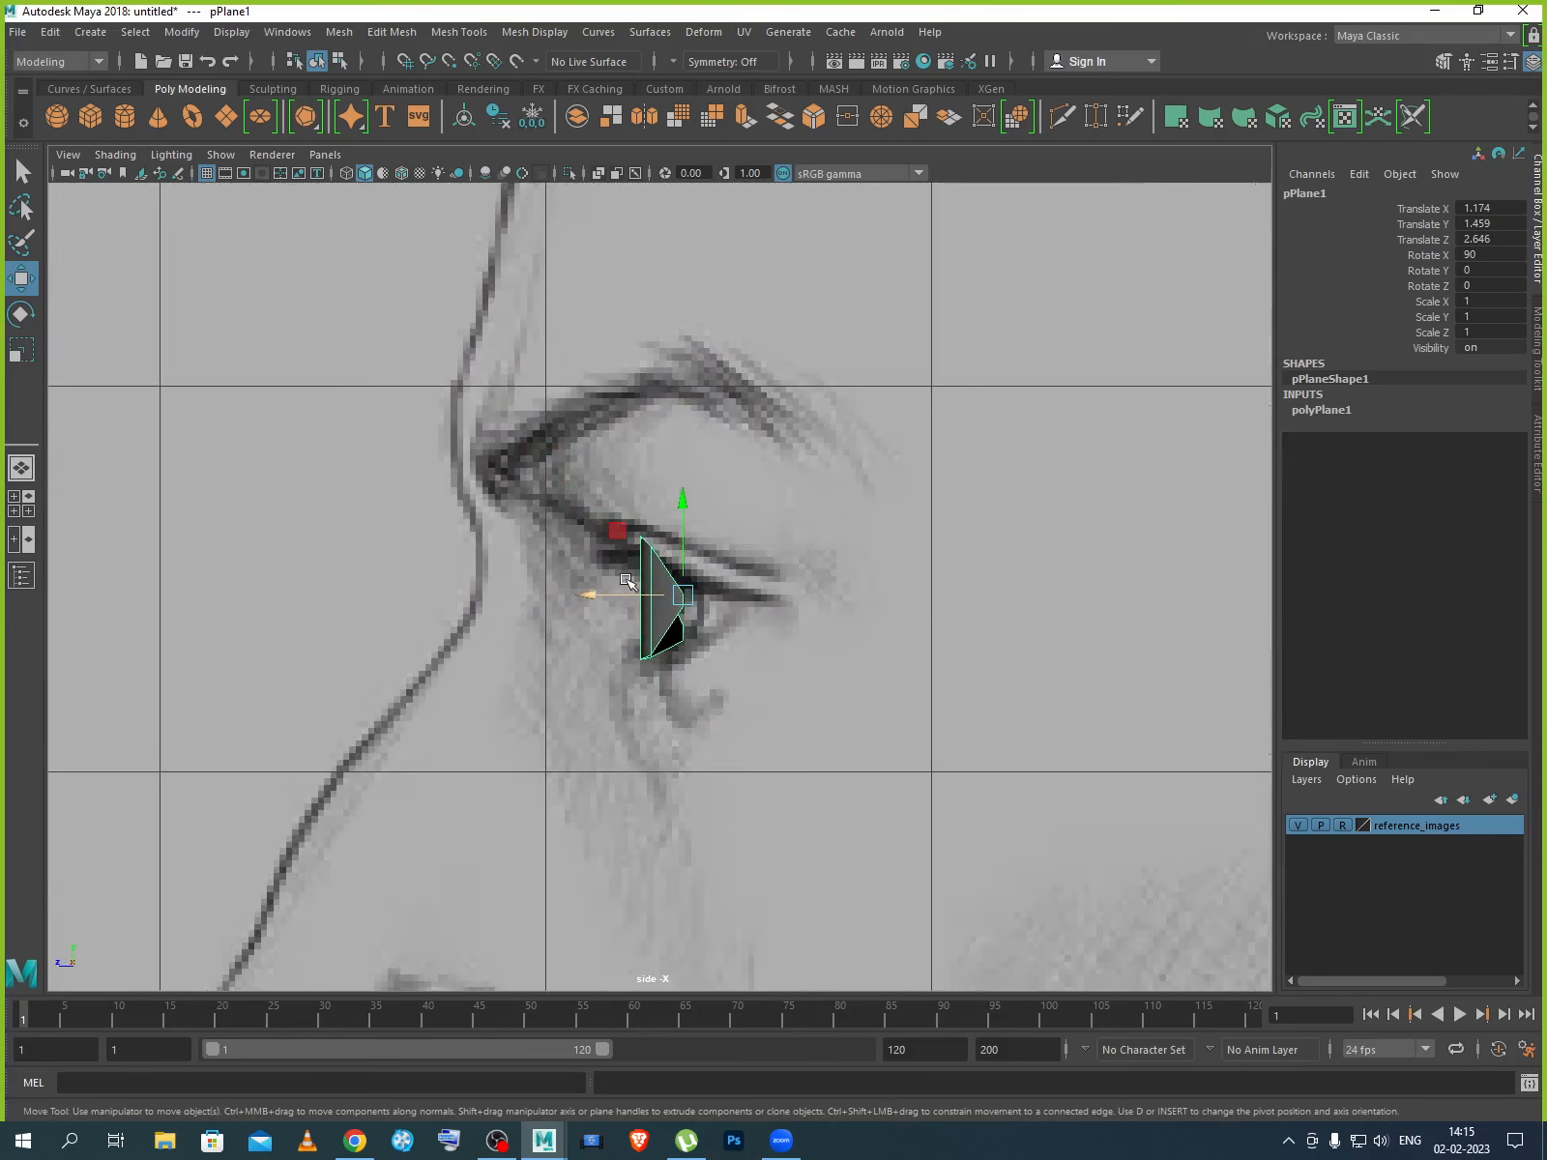
scroll(626, 580, up, 1)
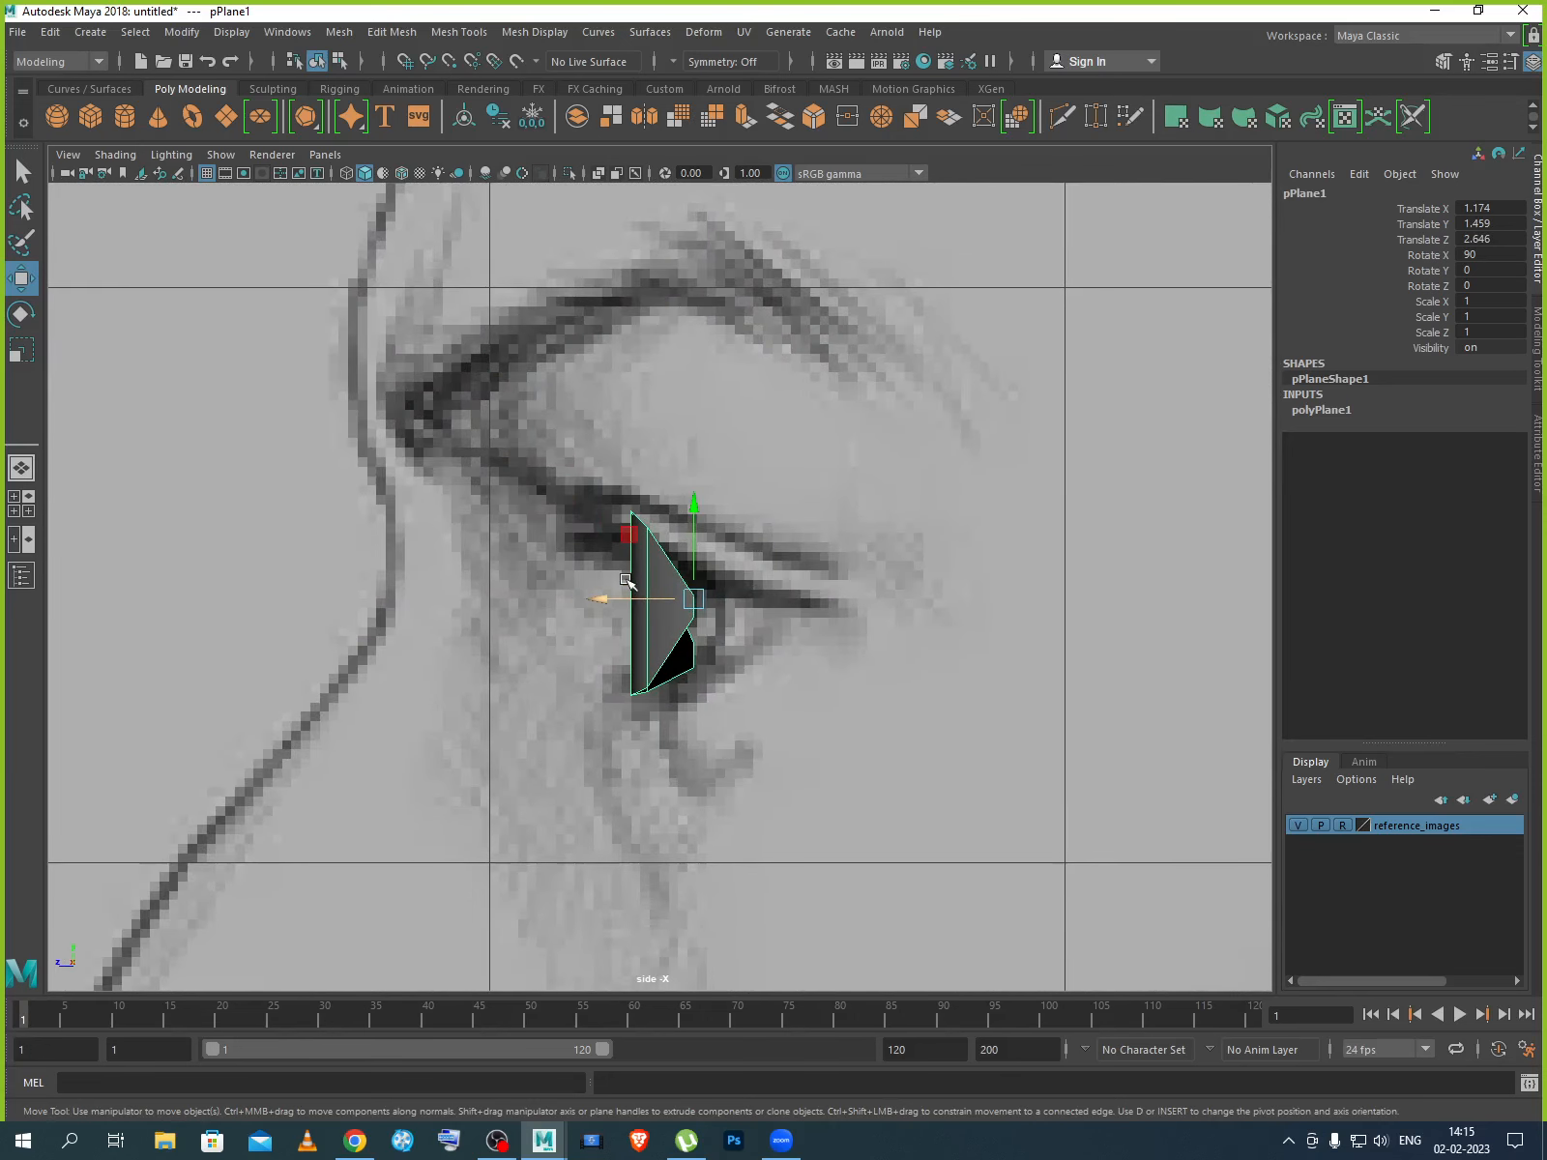
right_drag(694, 603, 599, 611)
click(700, 593)
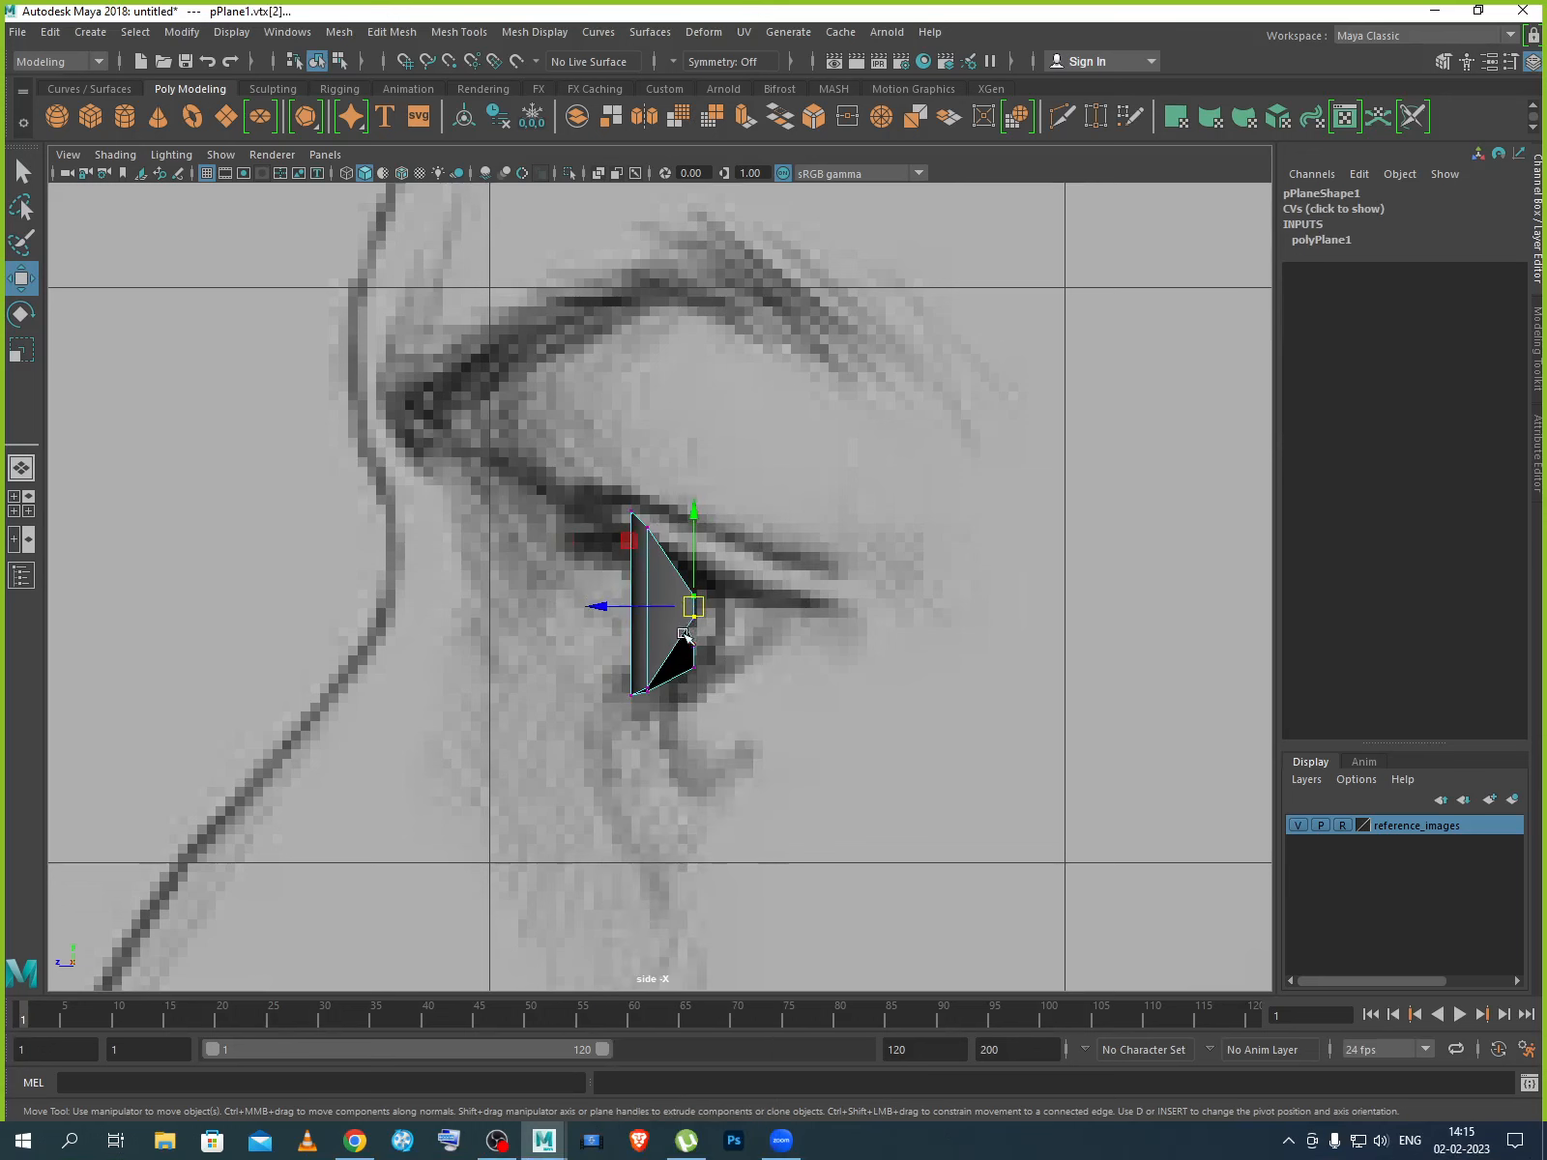
scroll(715, 634, up, 3)
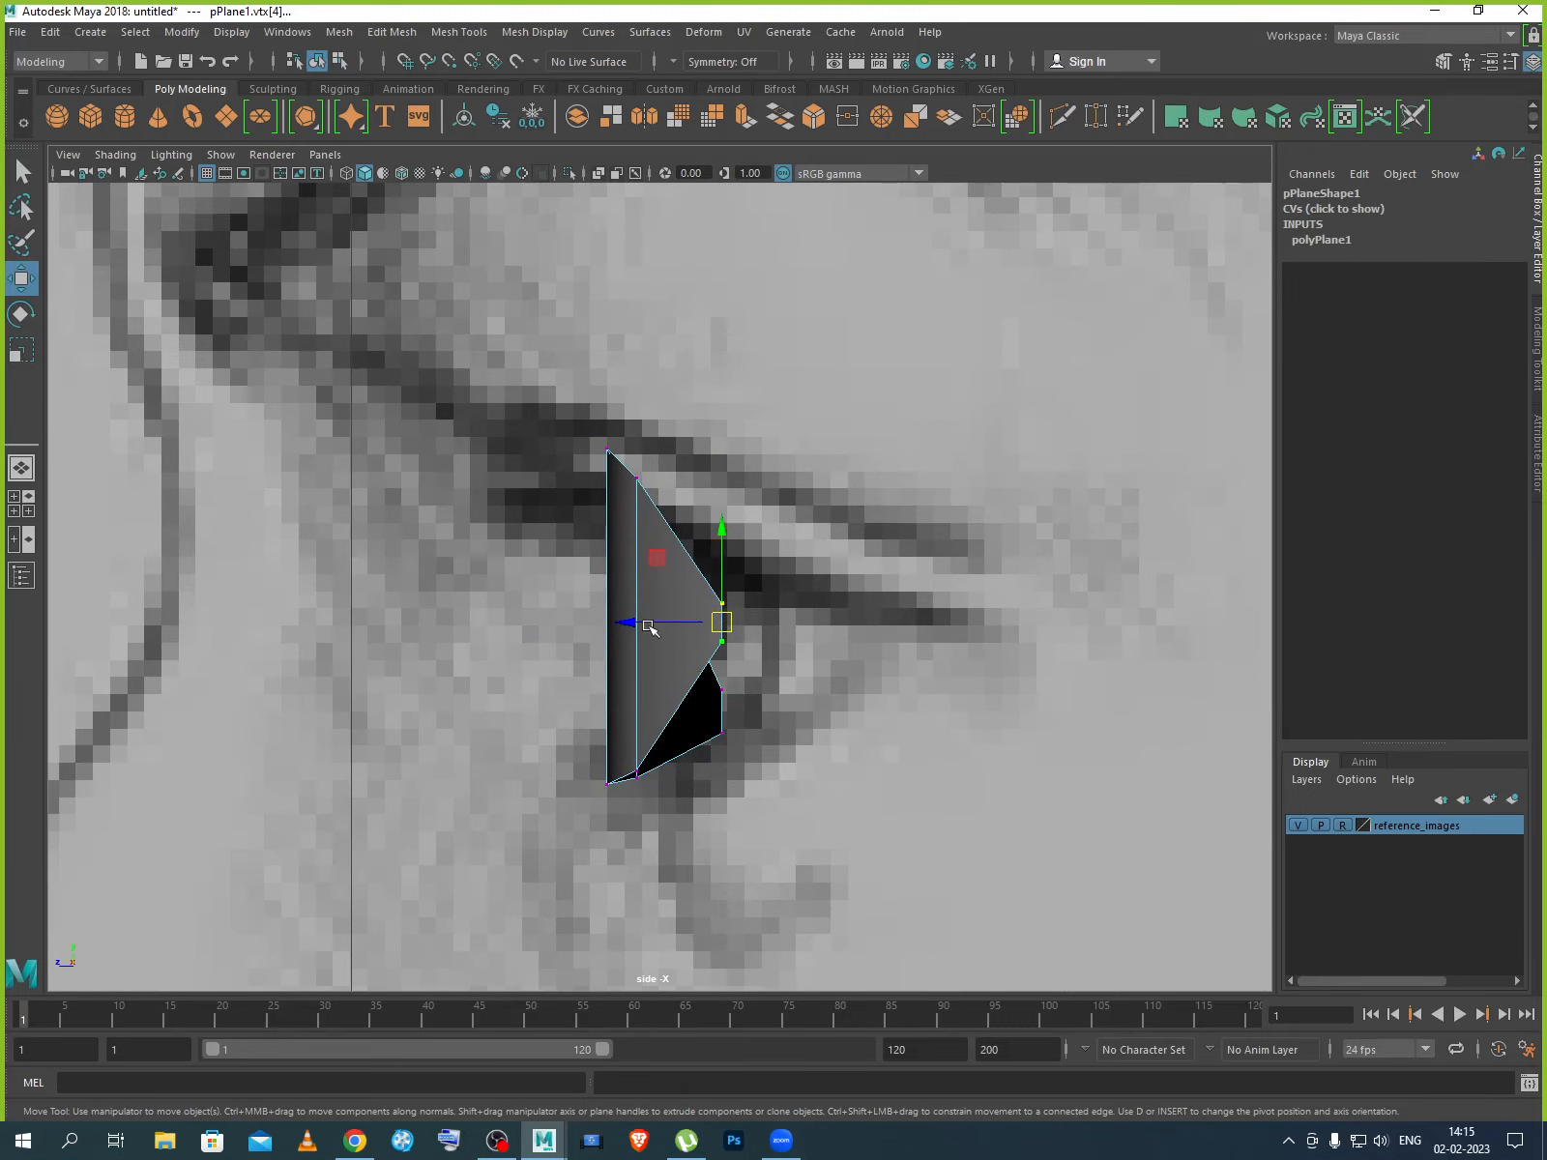
drag(633, 623, 817, 633)
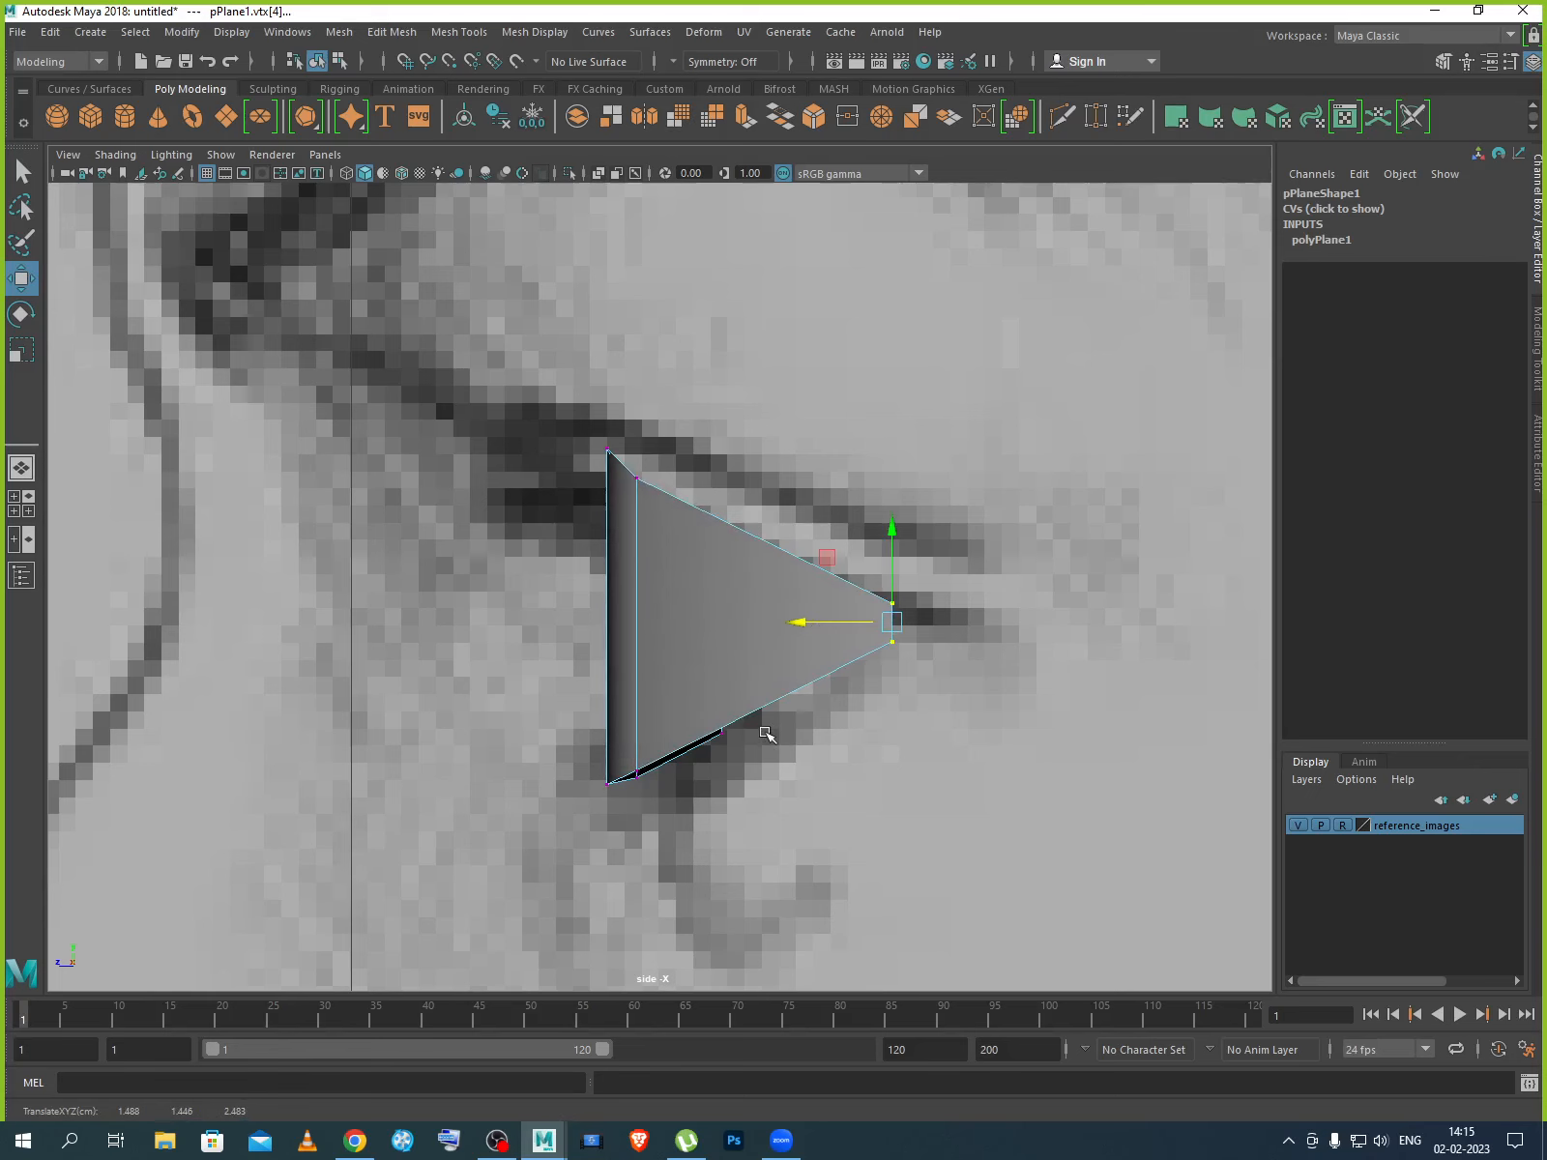
Select the upper and lower vertices next to the outer corner and push them back to about 2.70 in Z.
click(638, 479)
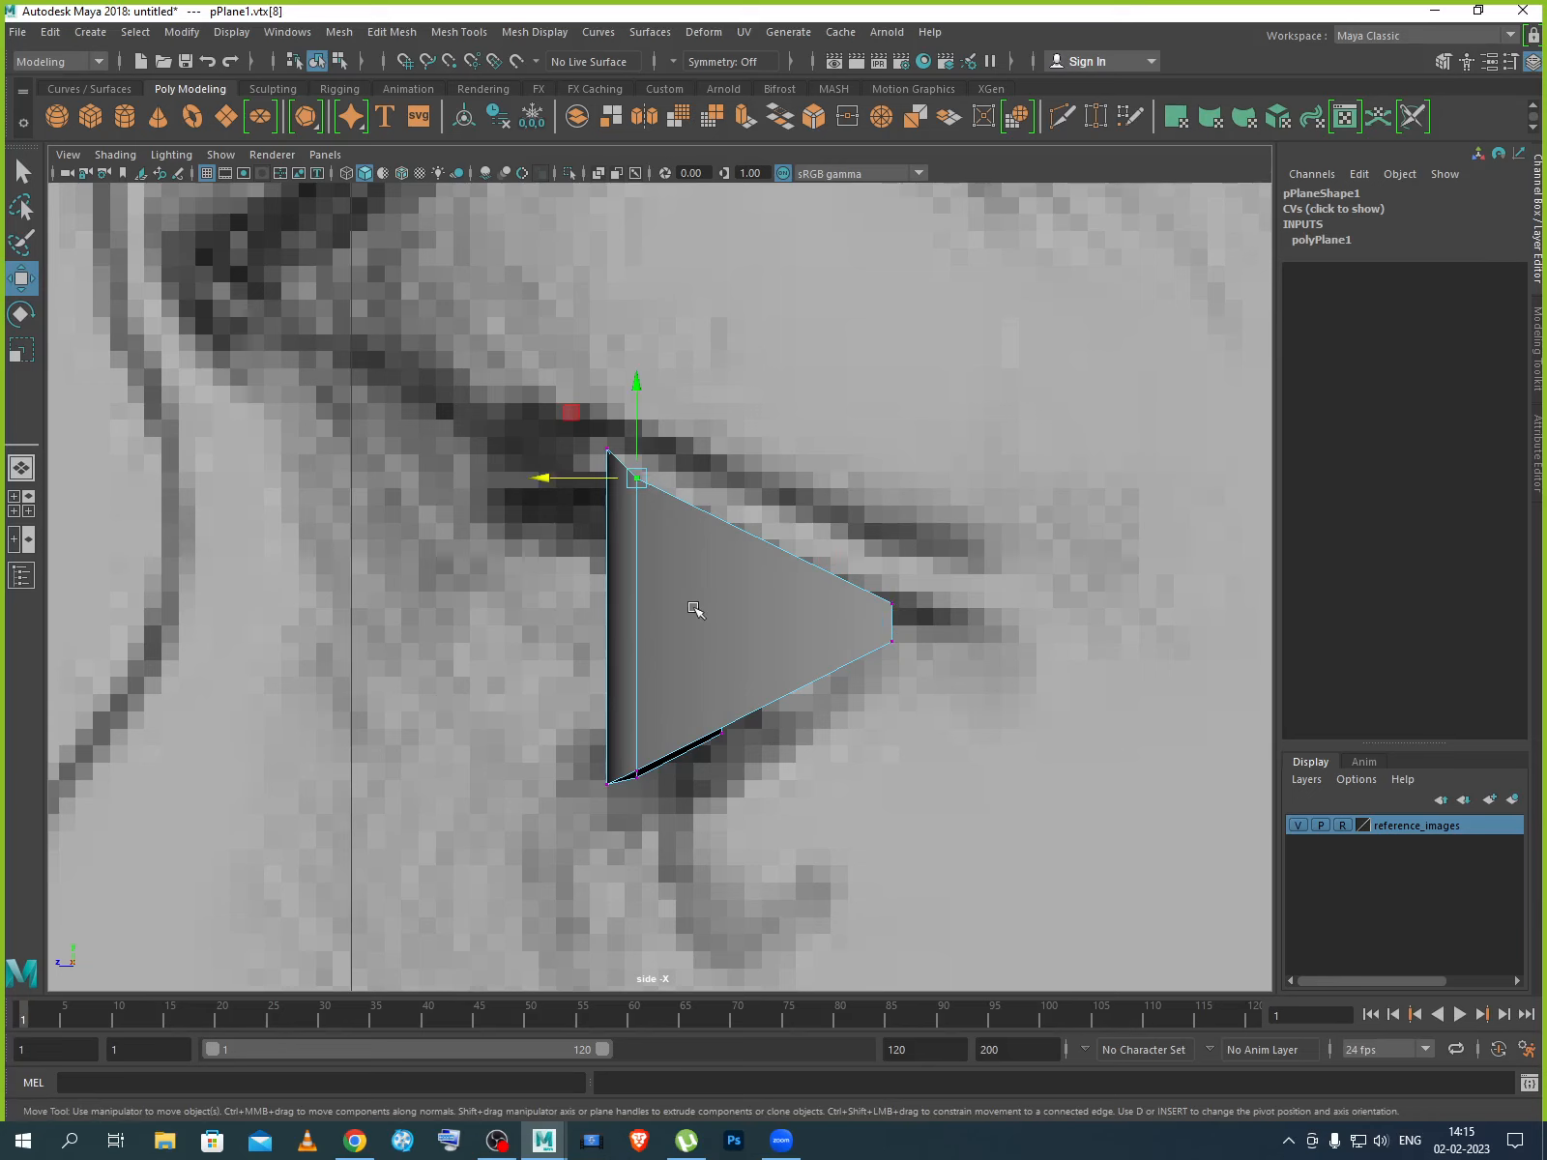
shift+click(639, 770)
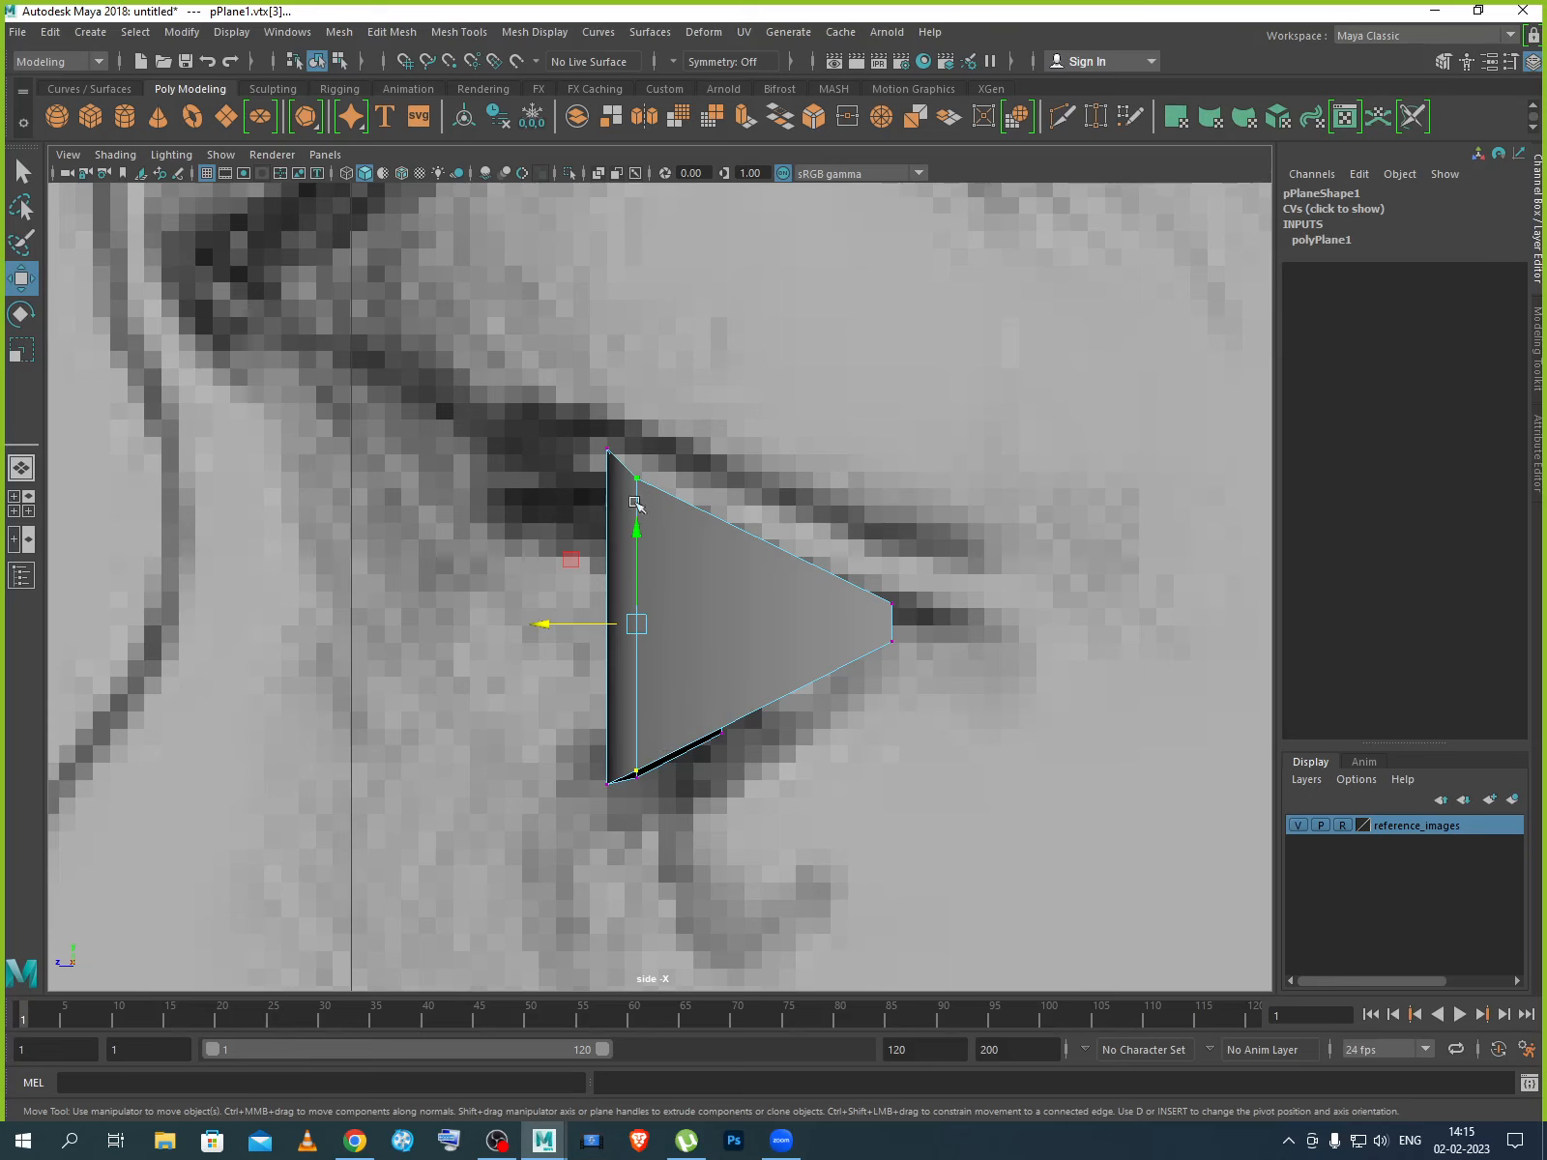
drag(555, 625, 589, 626)
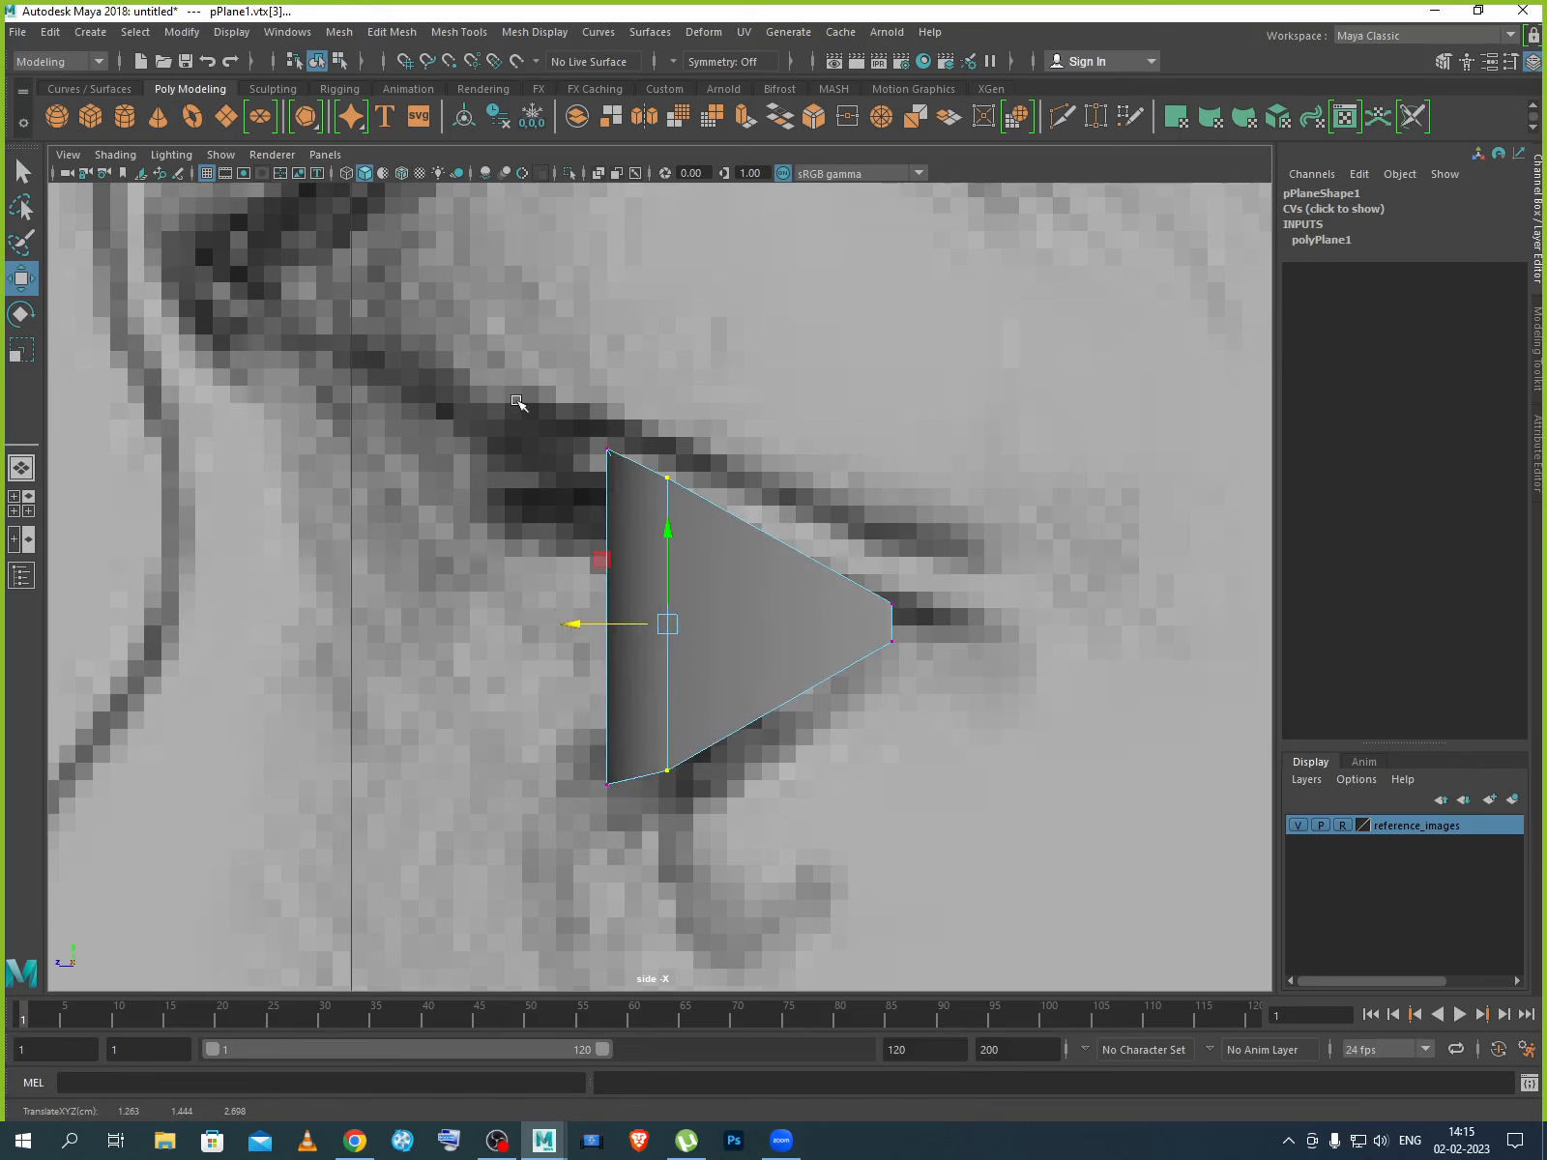
Pull the three upper vertices between the eye corners forward to about 2.75 in Z, then return the plane to object mode.
drag(515, 404, 716, 575)
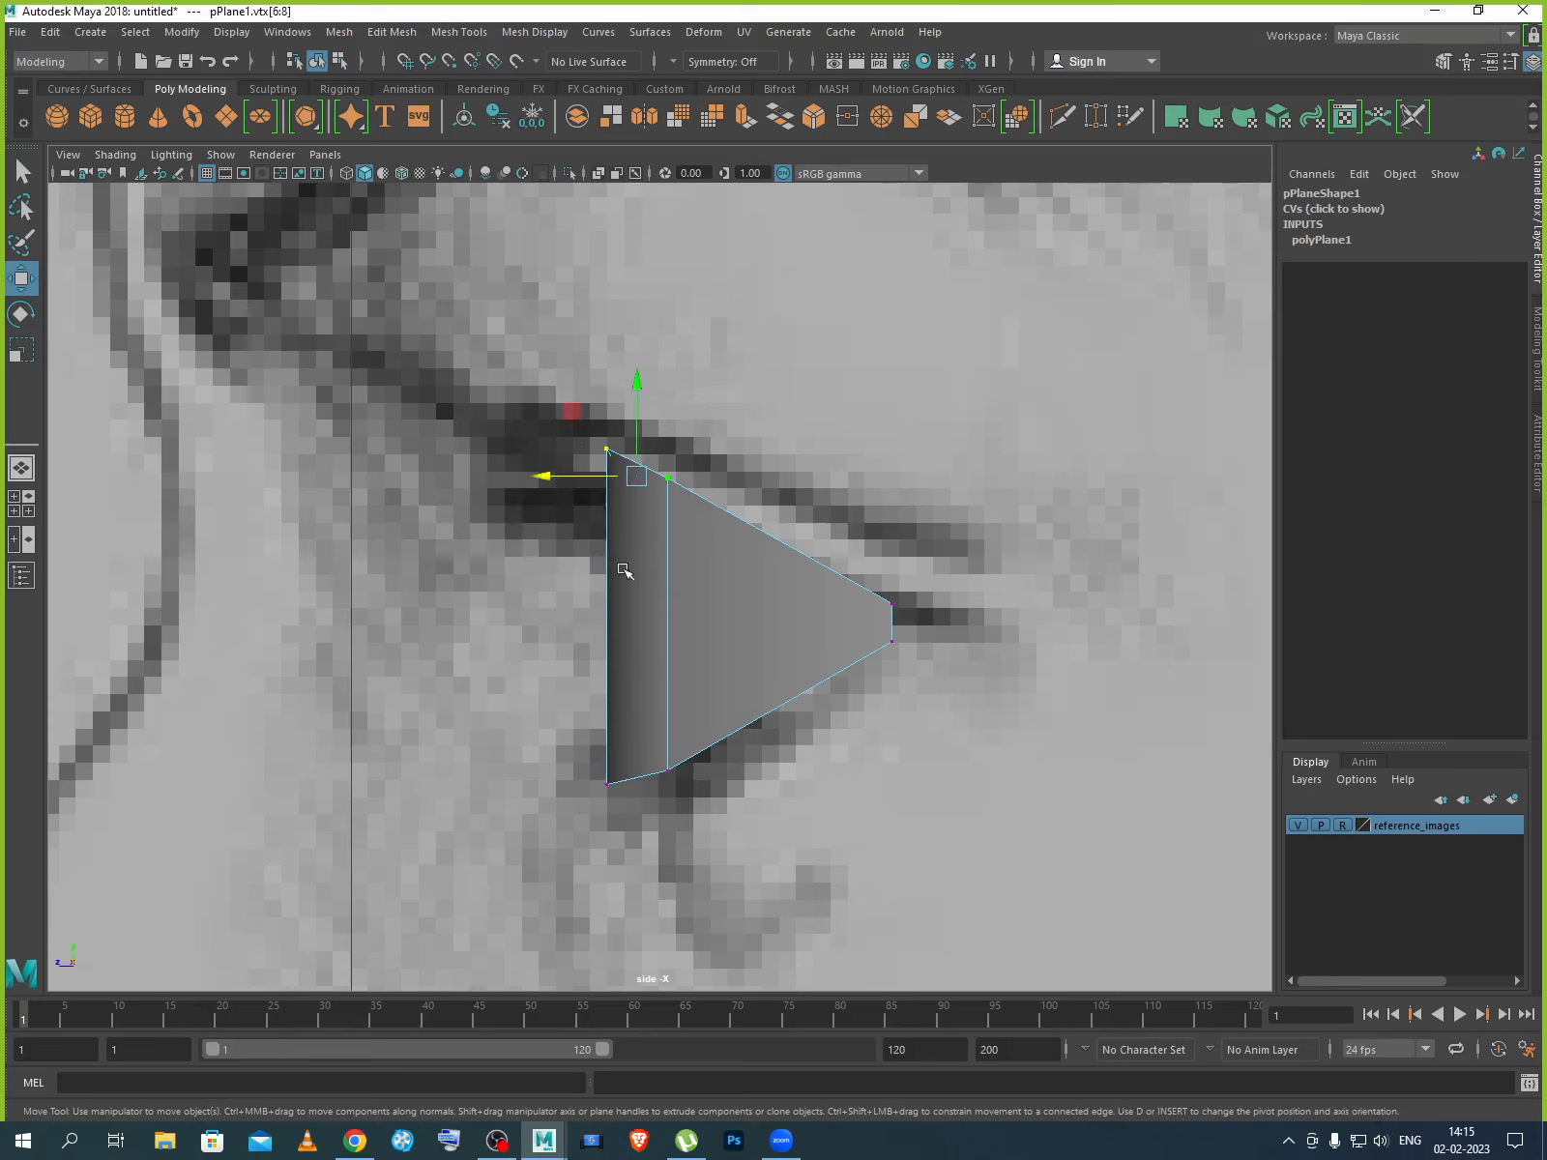
drag(582, 478, 554, 483)
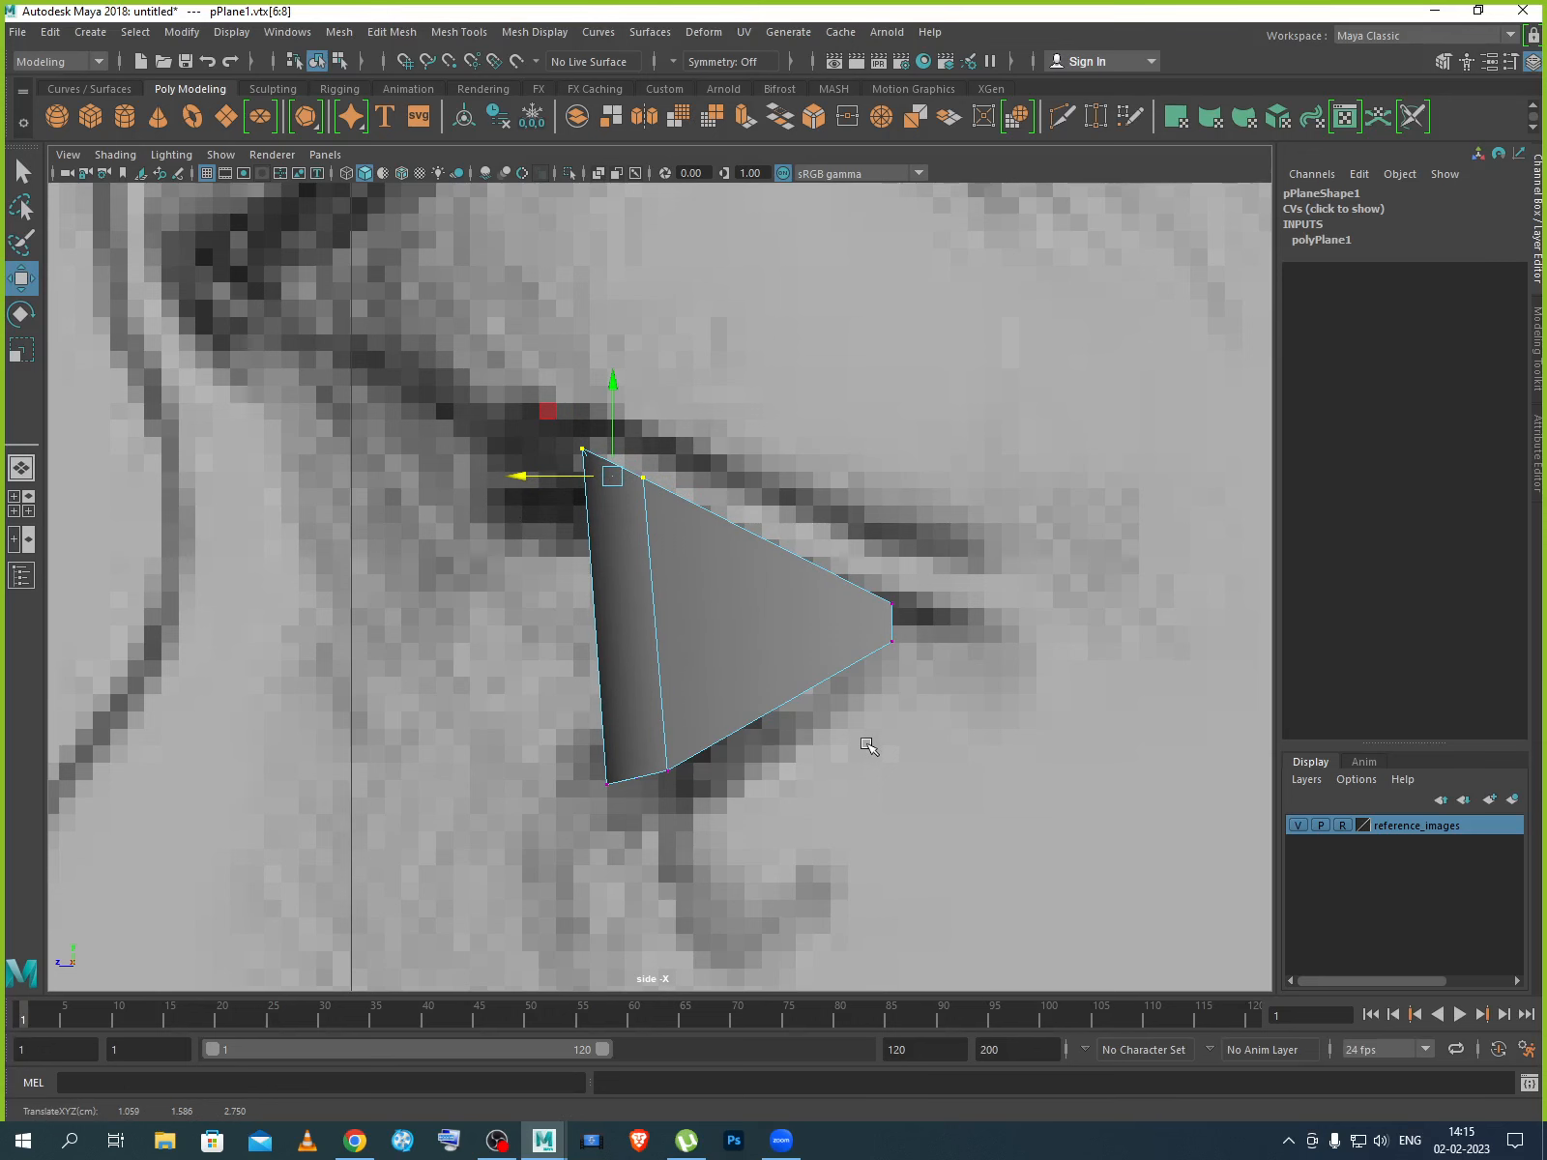
right_drag(752, 626, 834, 555)
Select all four faces of the eye plane in the perspective view and extrude them, with Local Translate Y -0.006 and Local Scale Y 1.007.
key(space)
key(space)
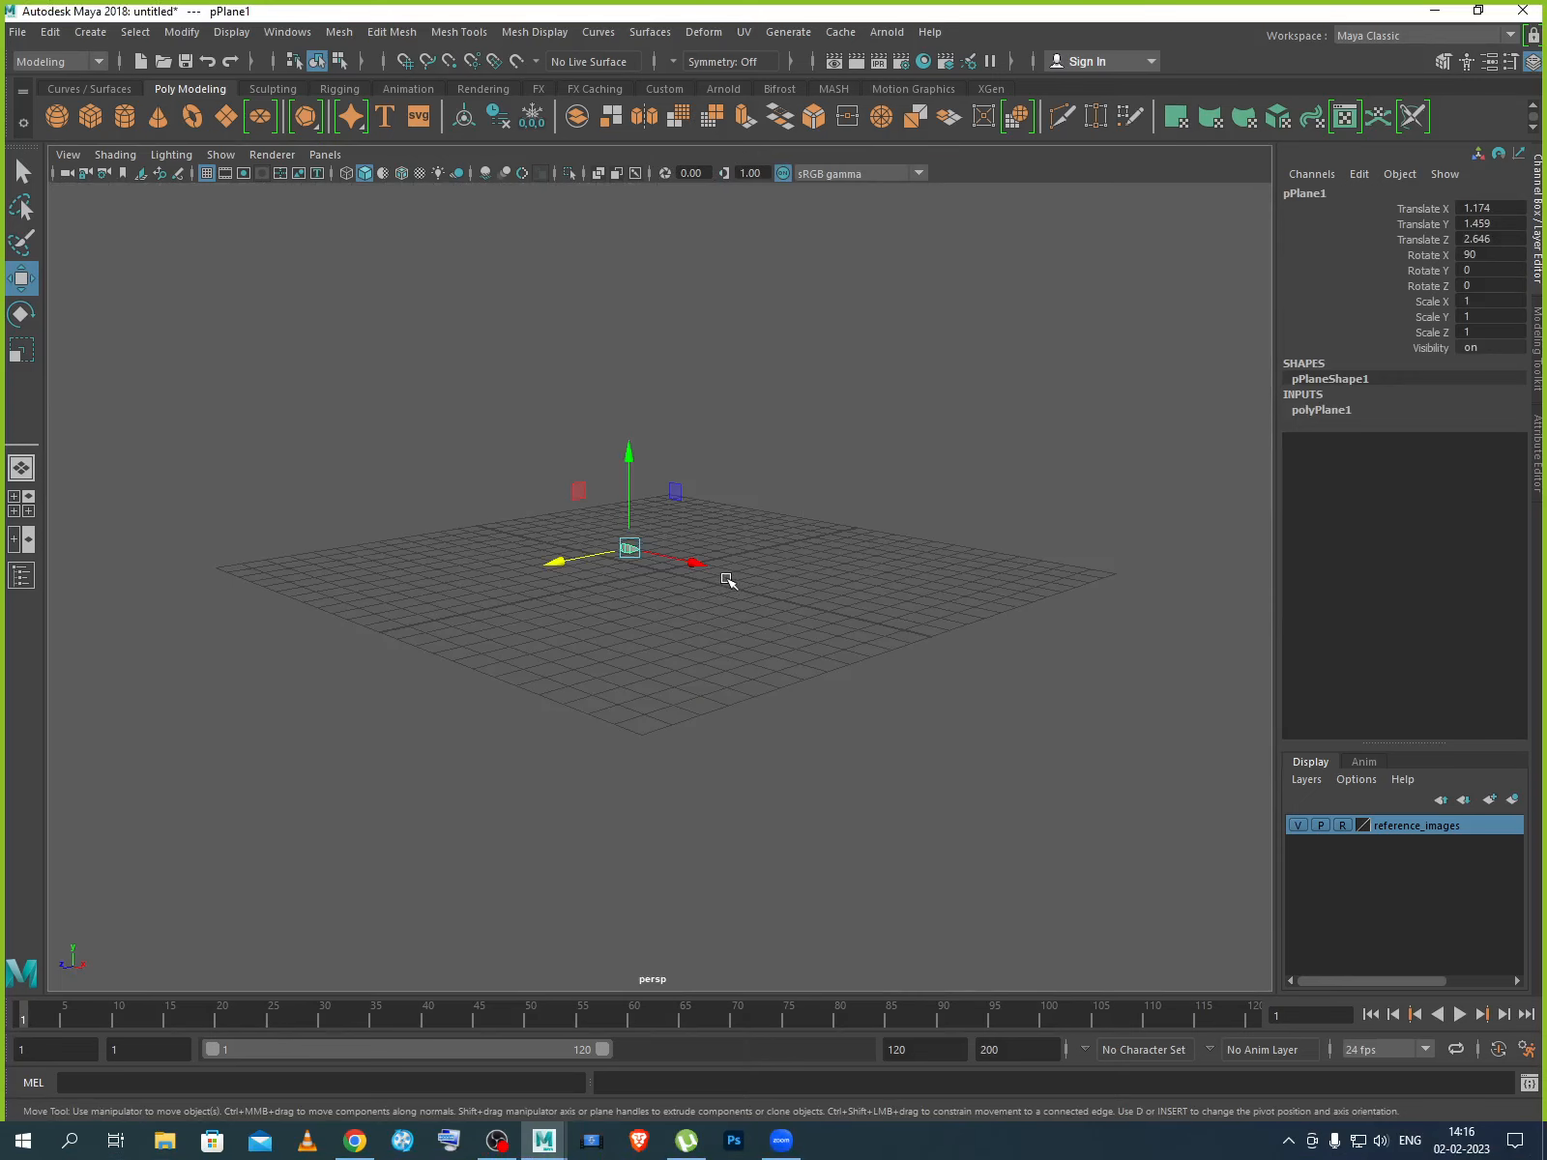
key(f)
alt+drag(654, 615, 912, 721)
right_drag(784, 632, 580, 635)
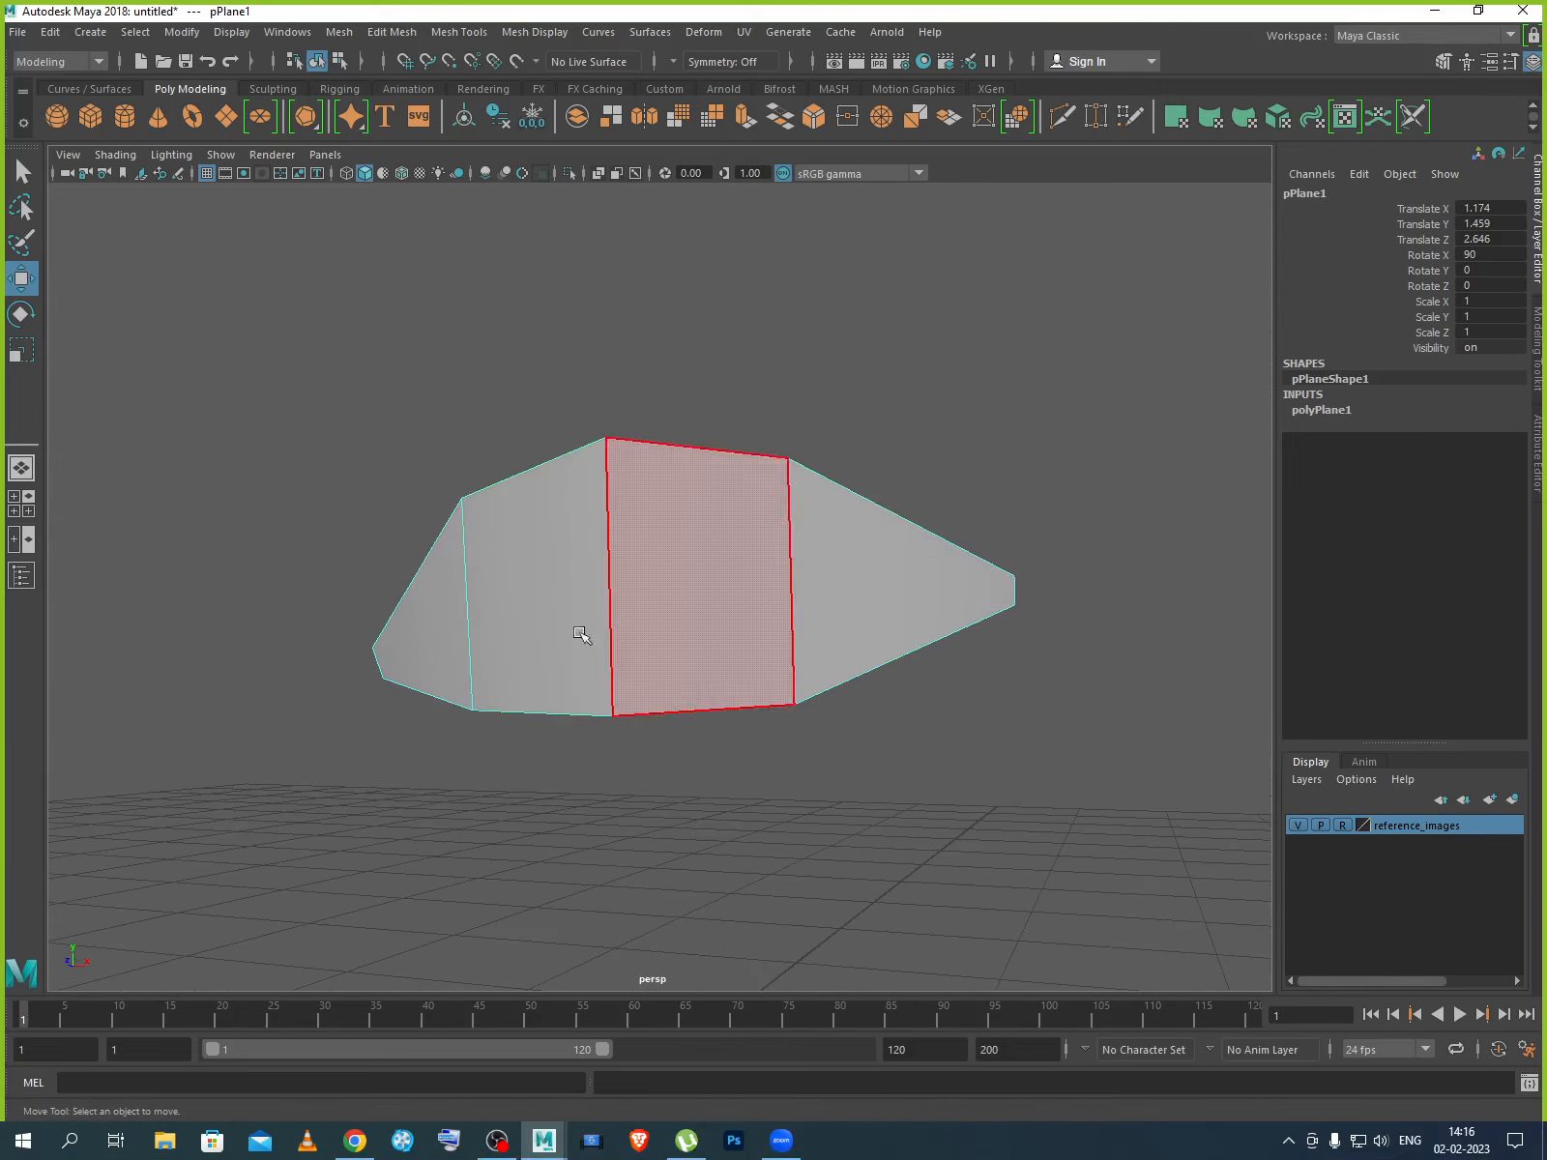
click(466, 624)
shift+click(522, 639)
shift+click(676, 642)
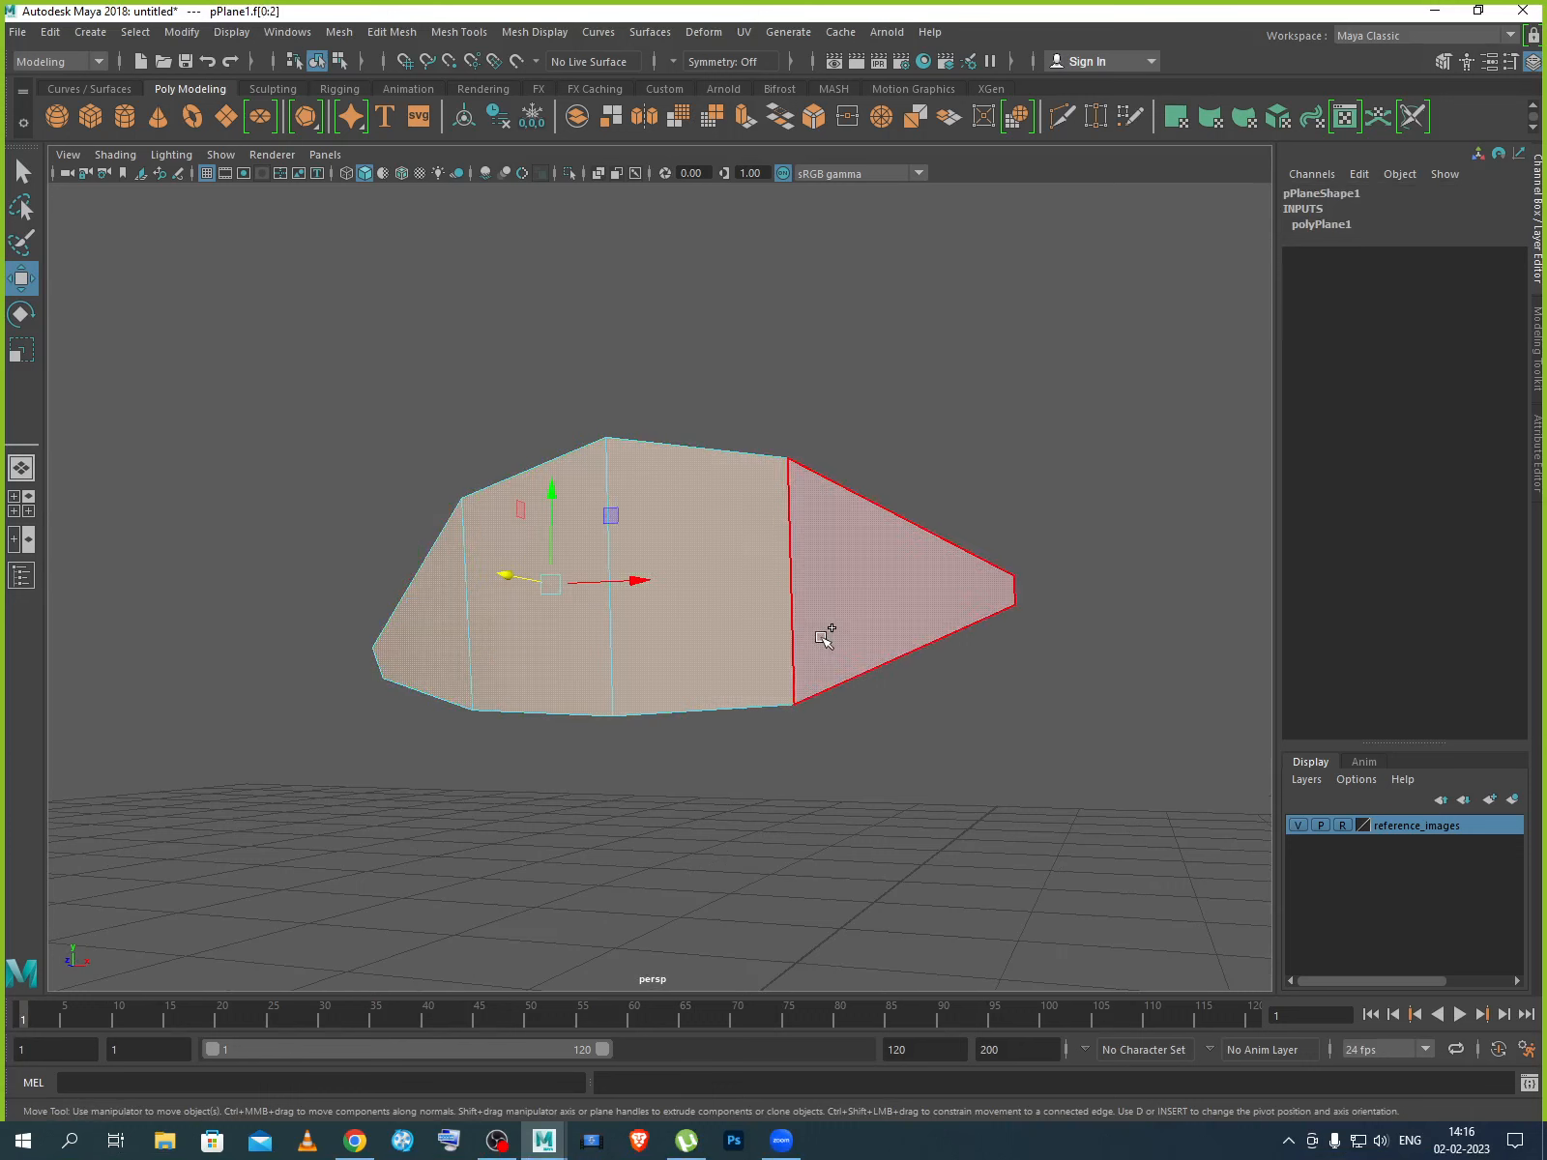
shift+click(823, 637)
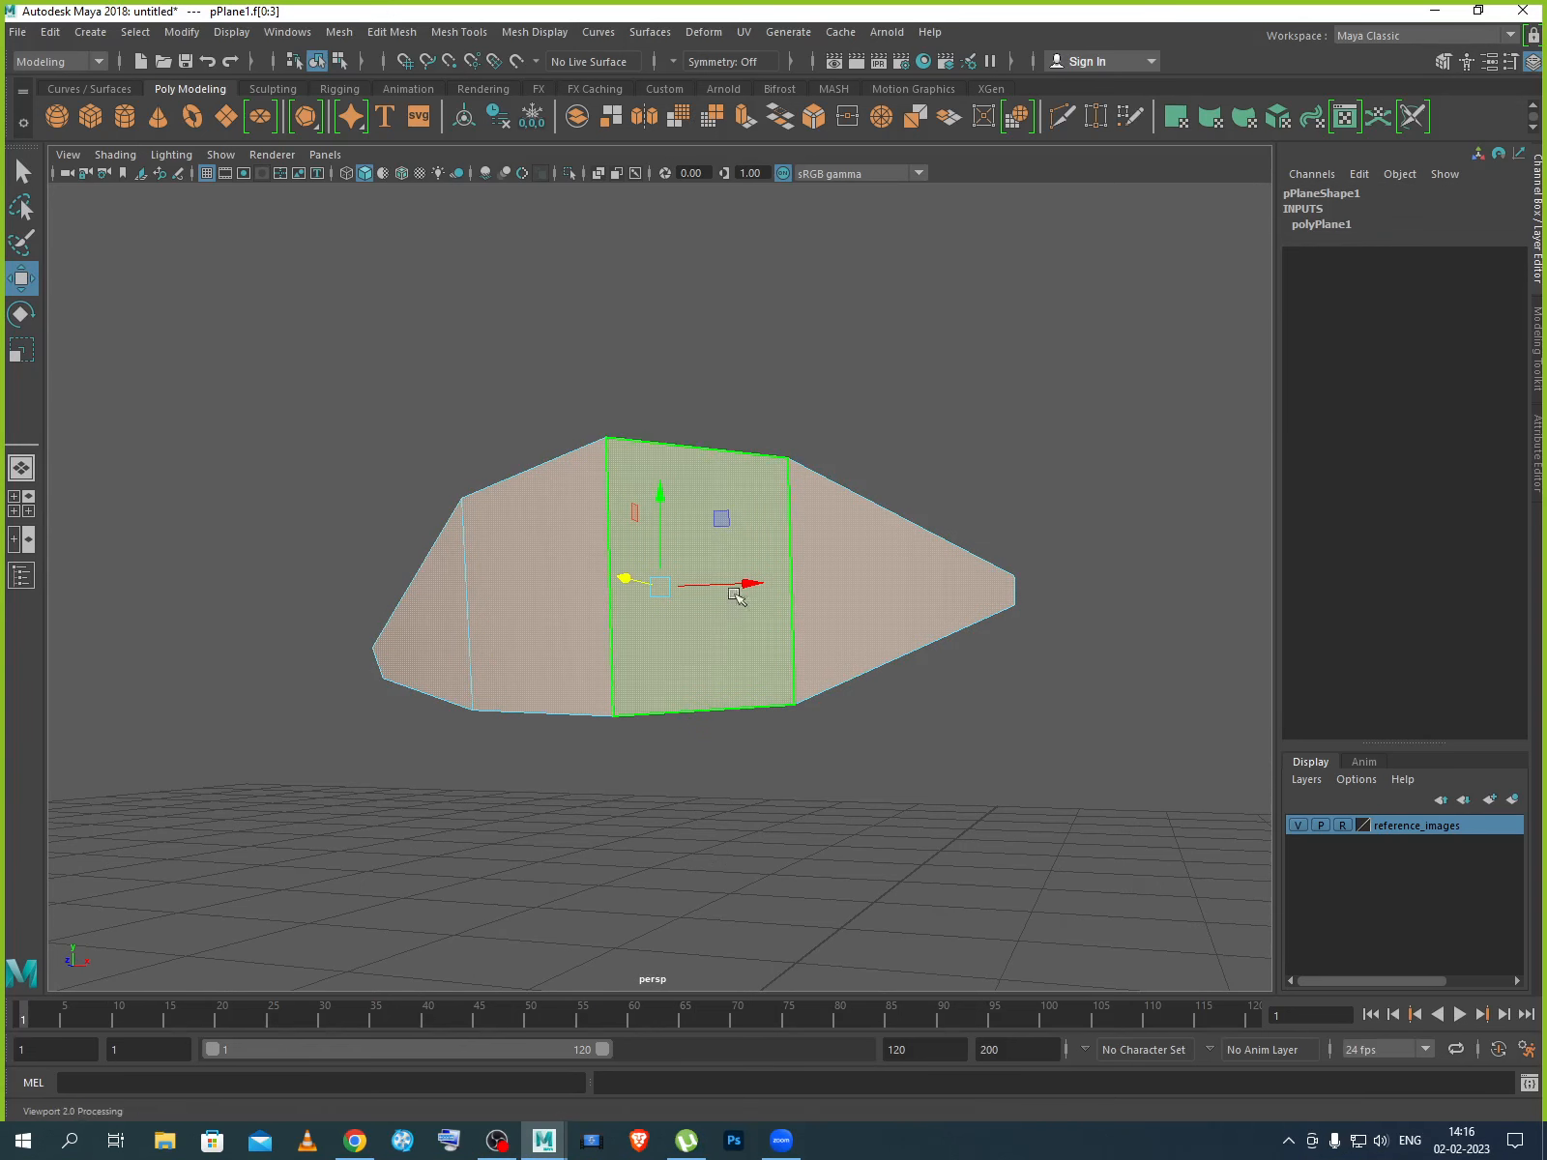
click(745, 117)
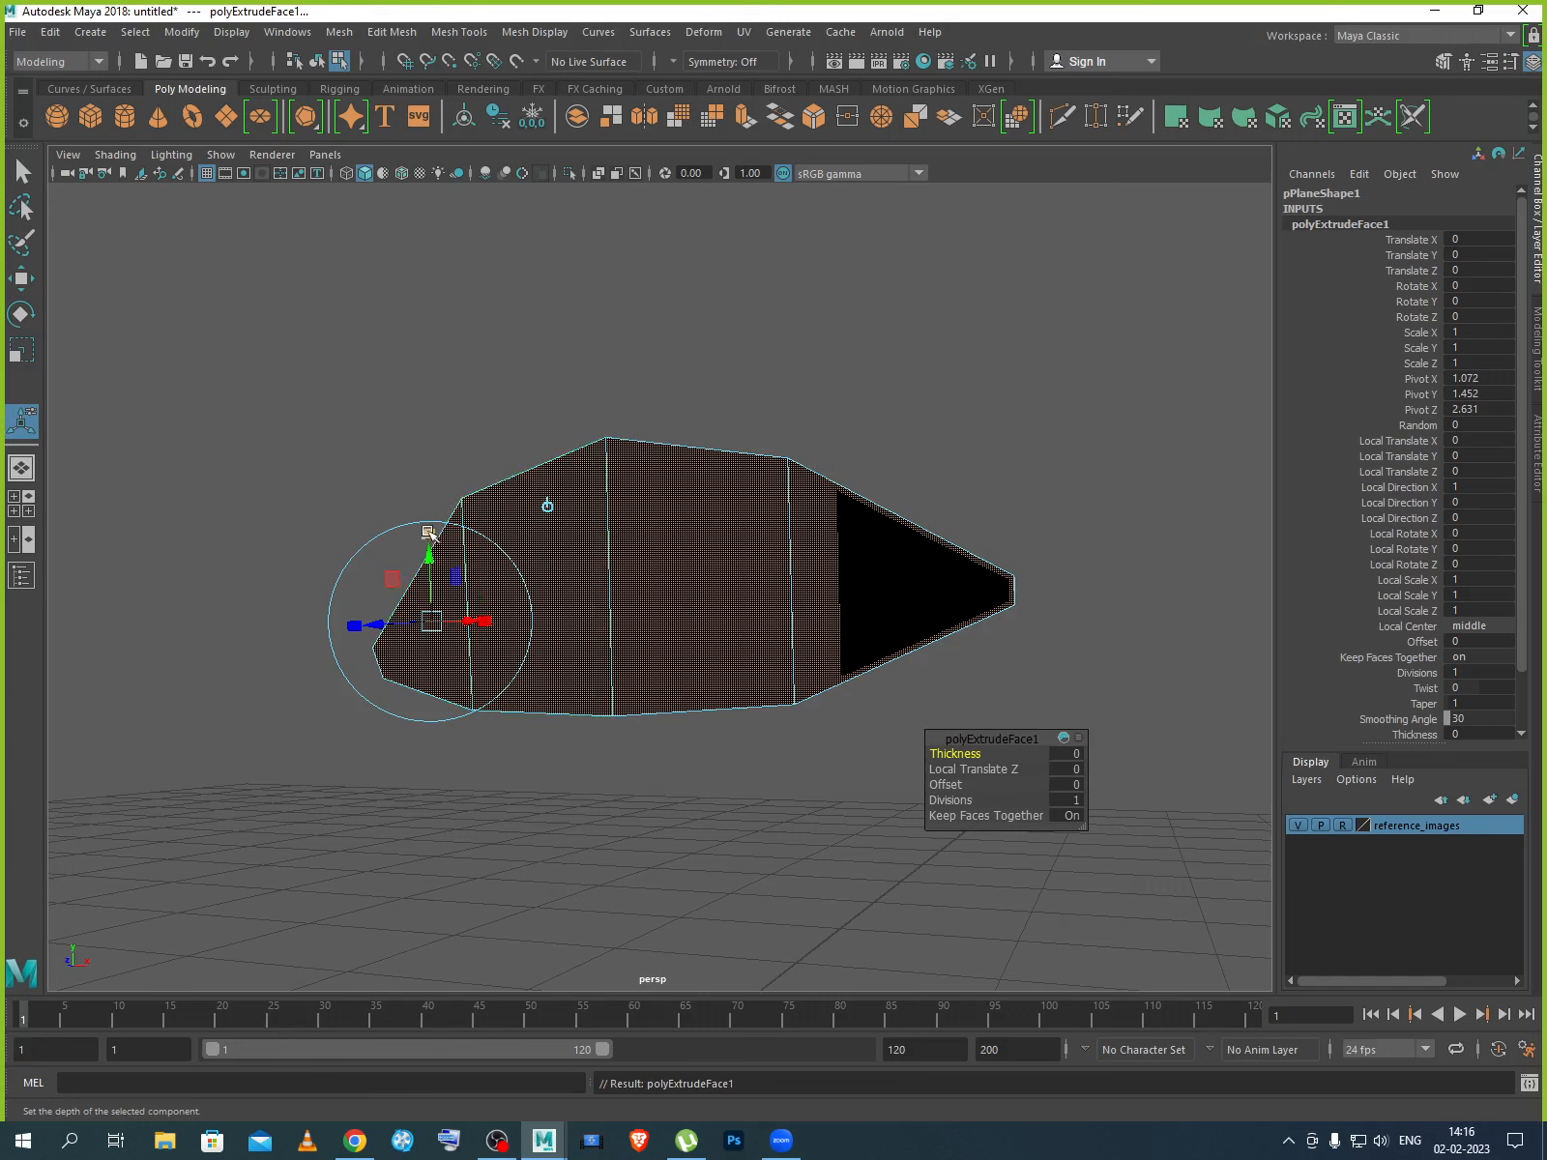
drag(428, 530, 428, 563)
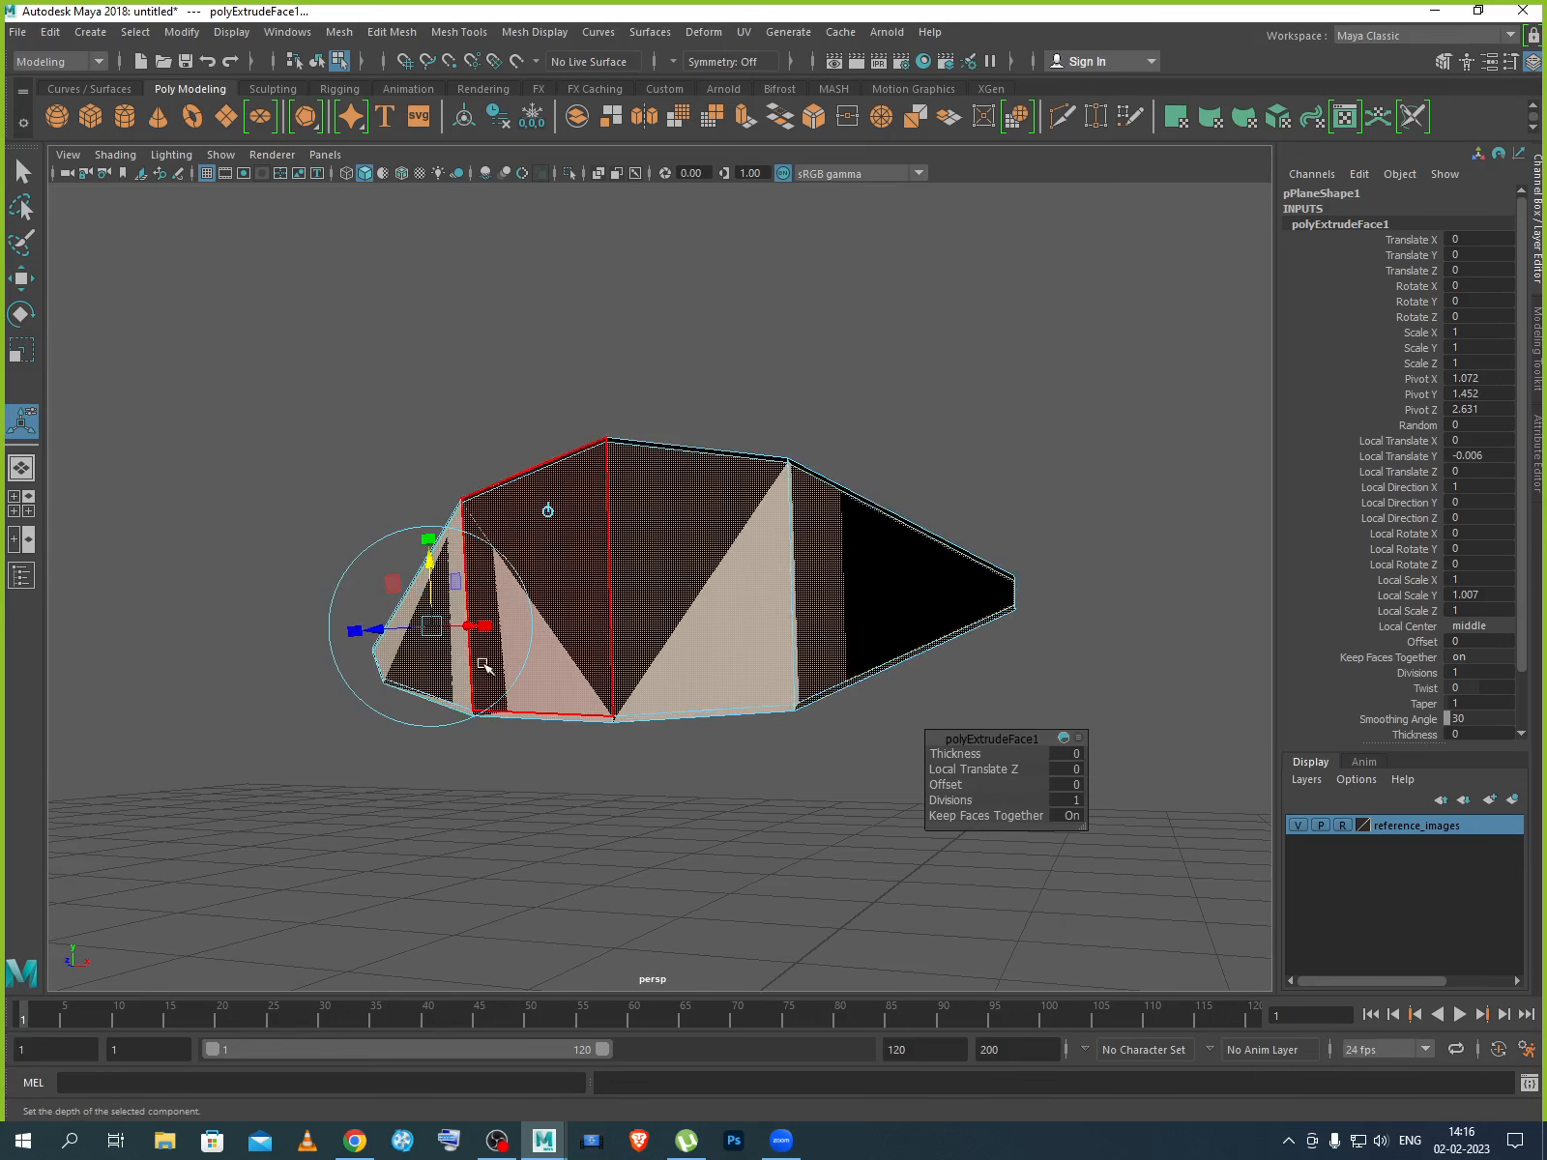
key(ctrl+z)
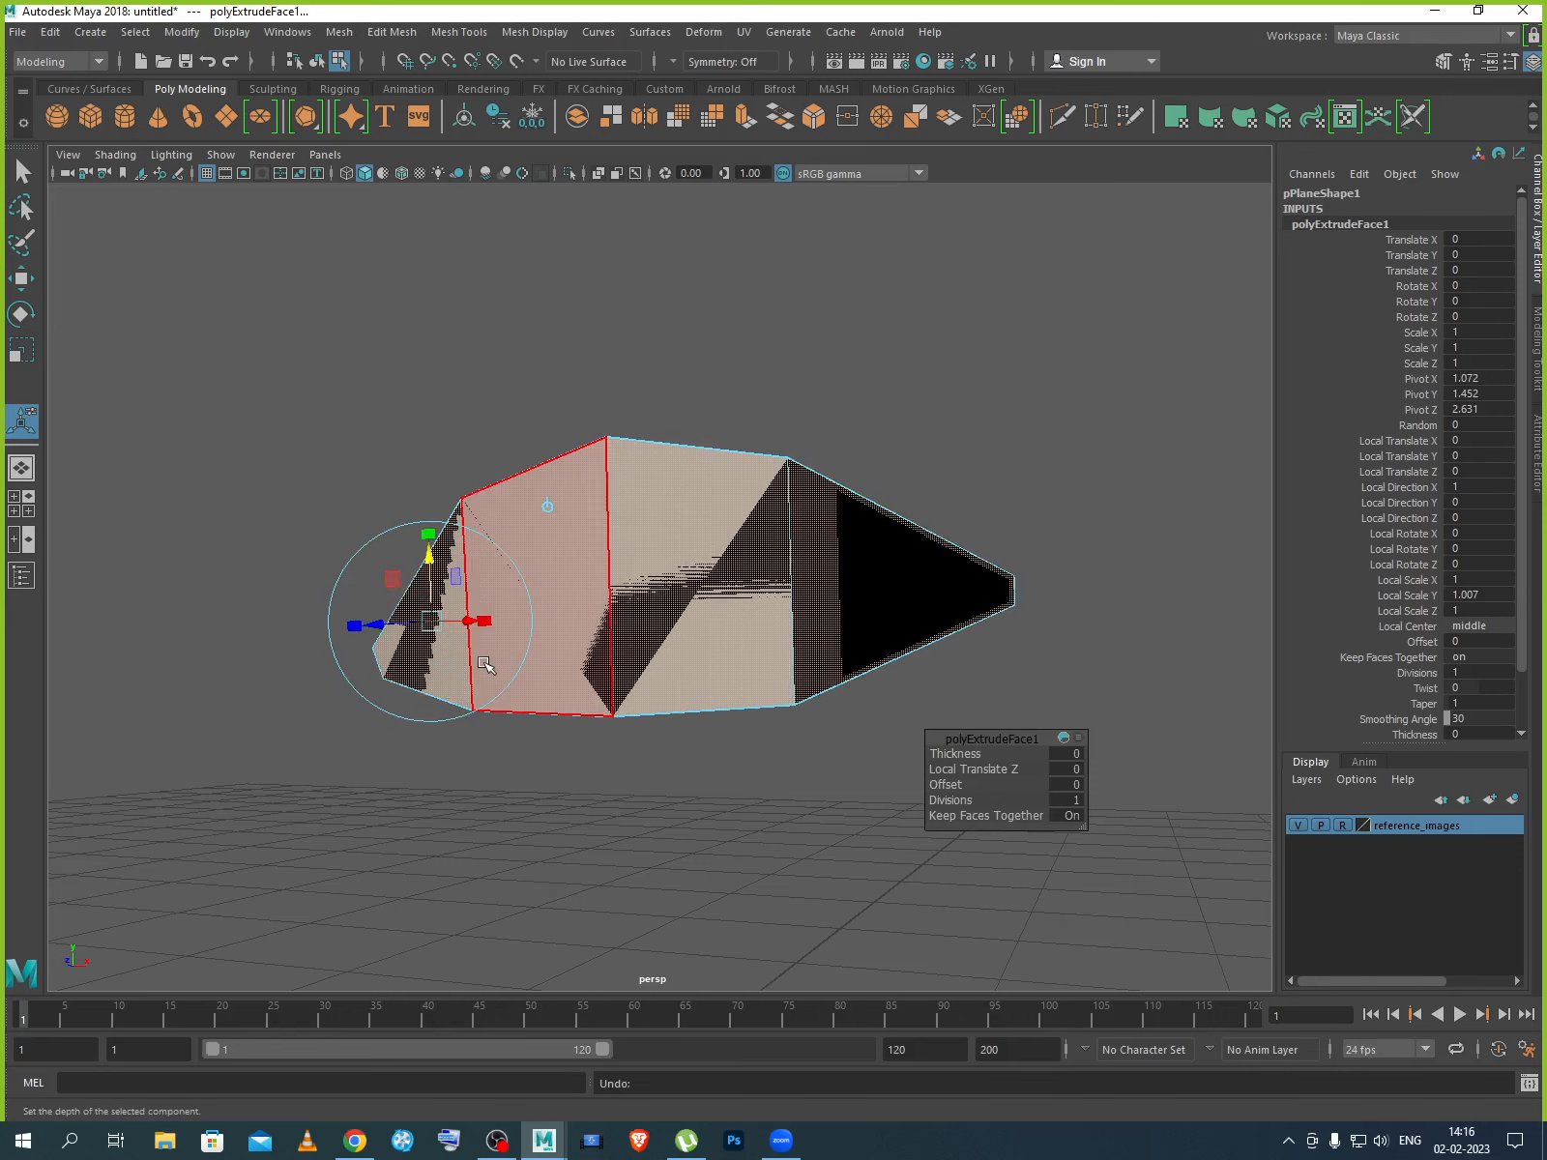
key(r)
drag(661, 669, 667, 649)
click(688, 708)
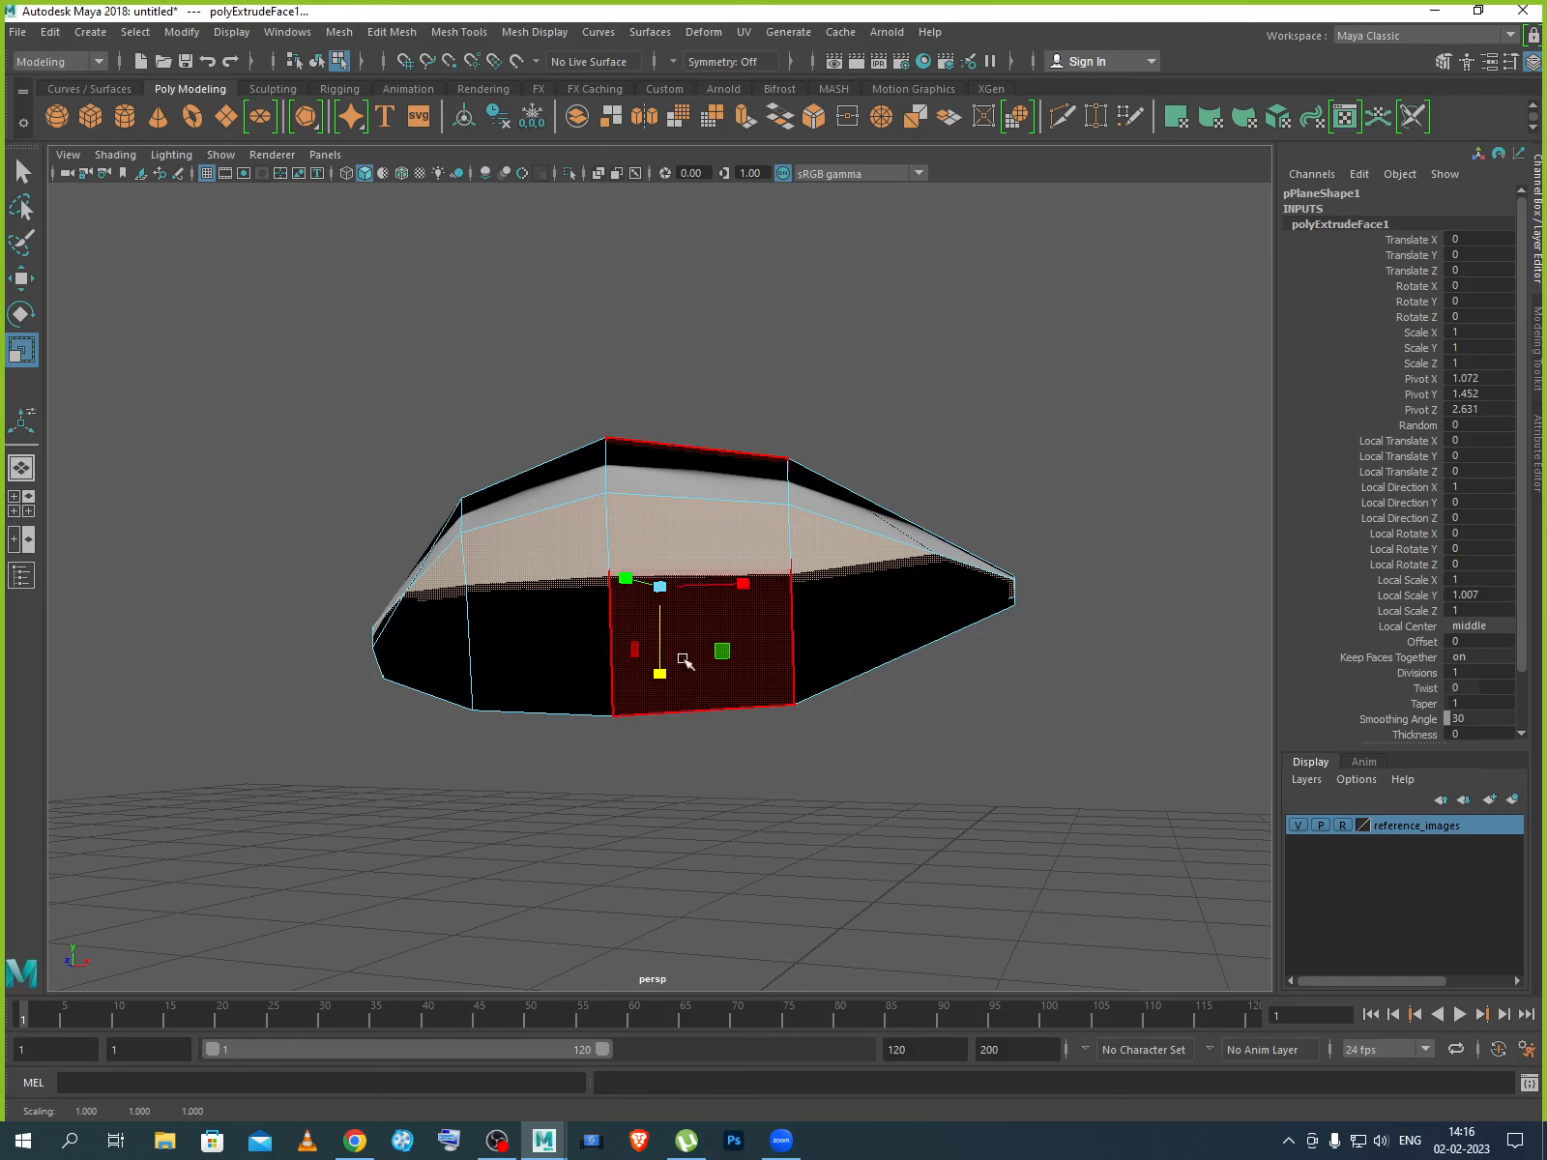
drag(742, 584, 742, 594)
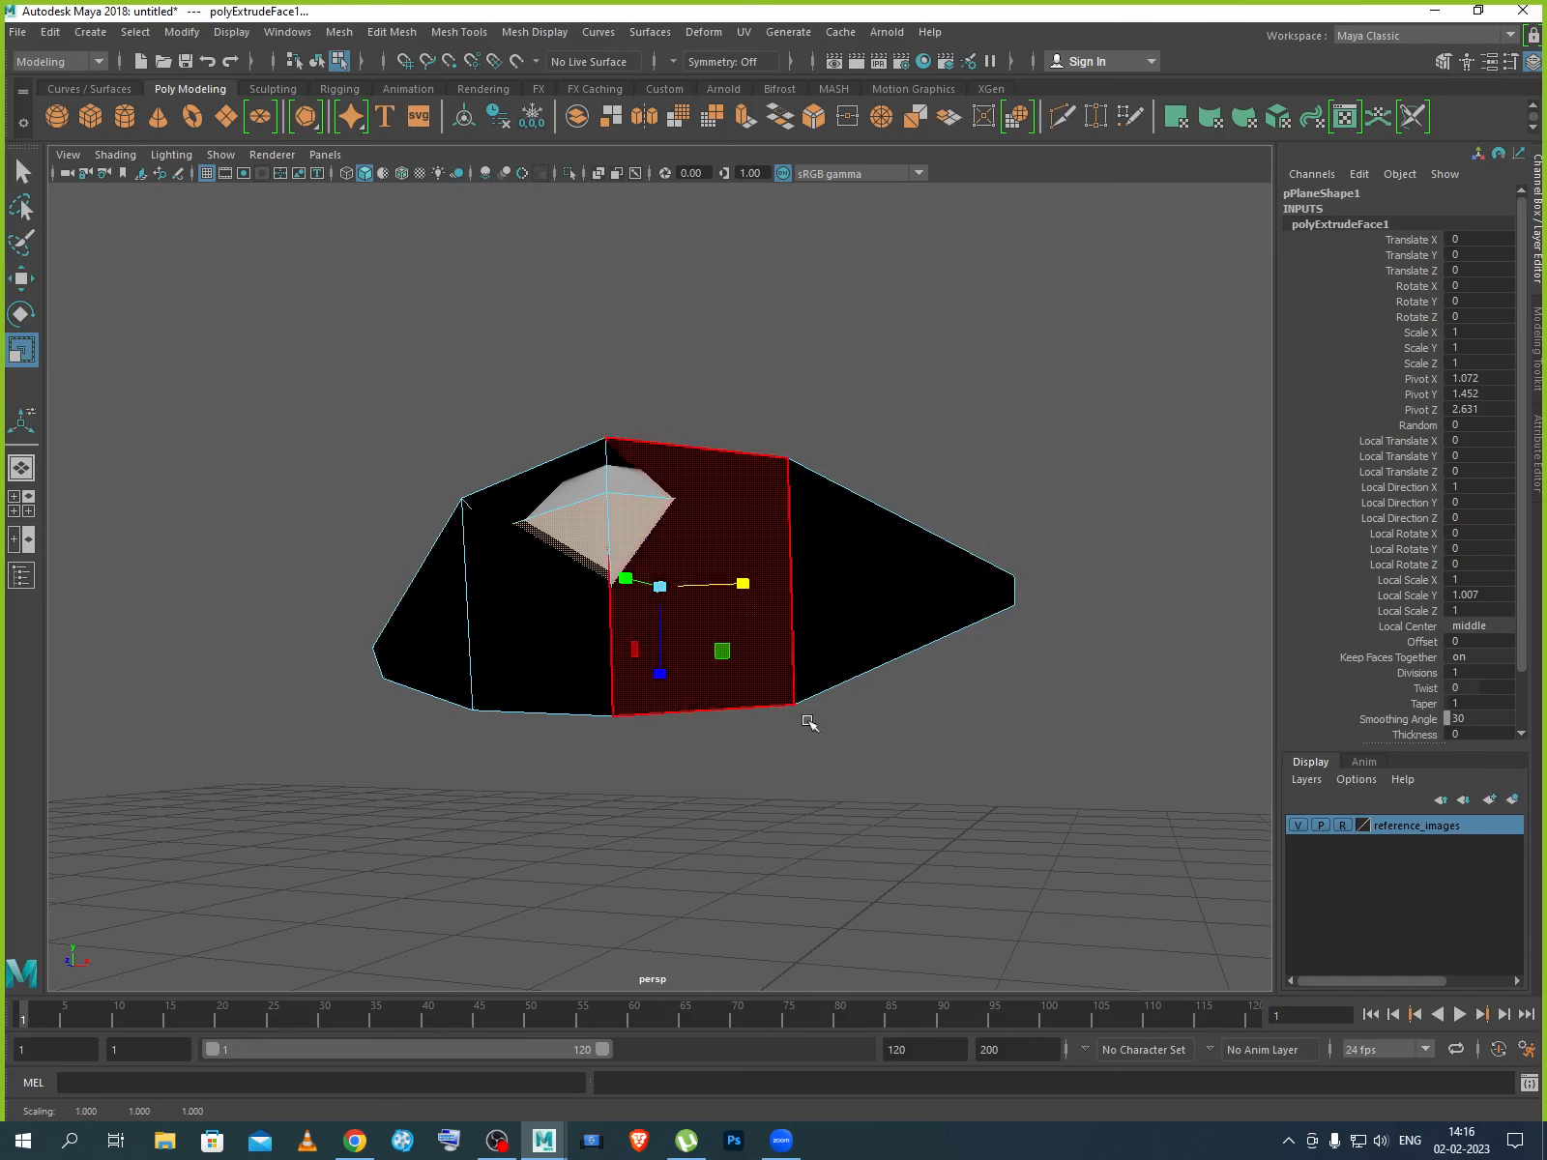
alt+drag(809, 723, 618, 741)
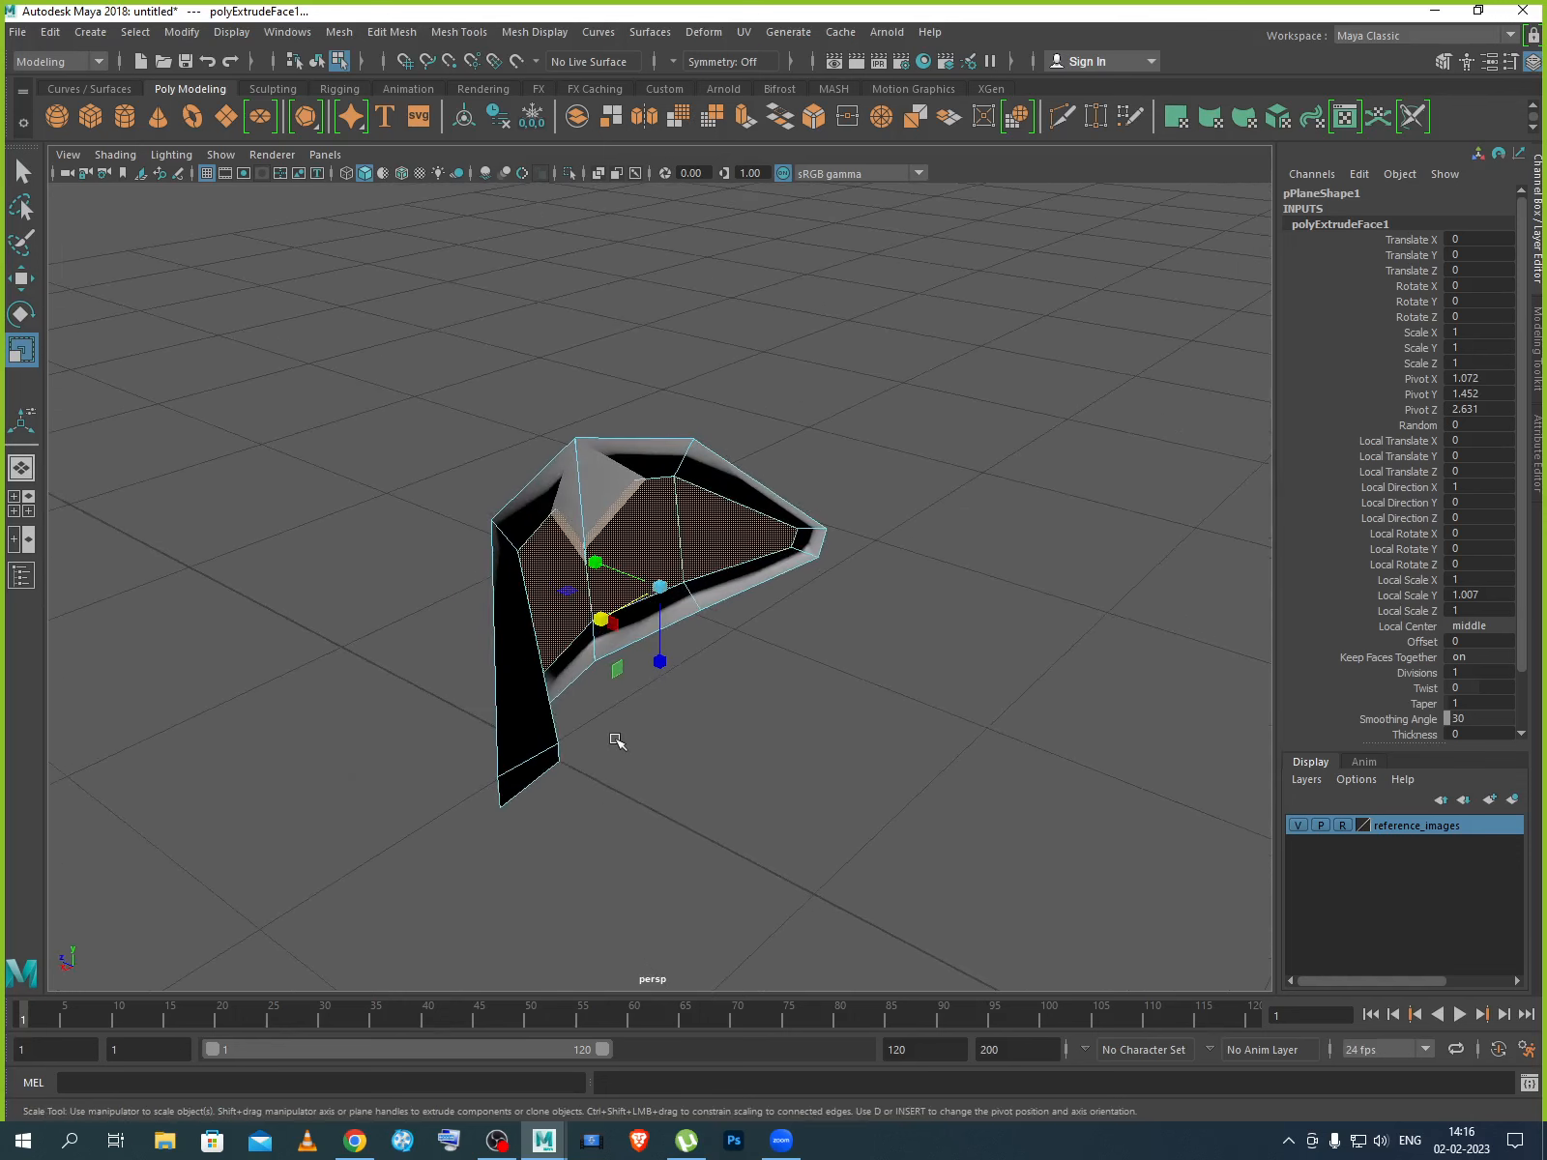
key(w)
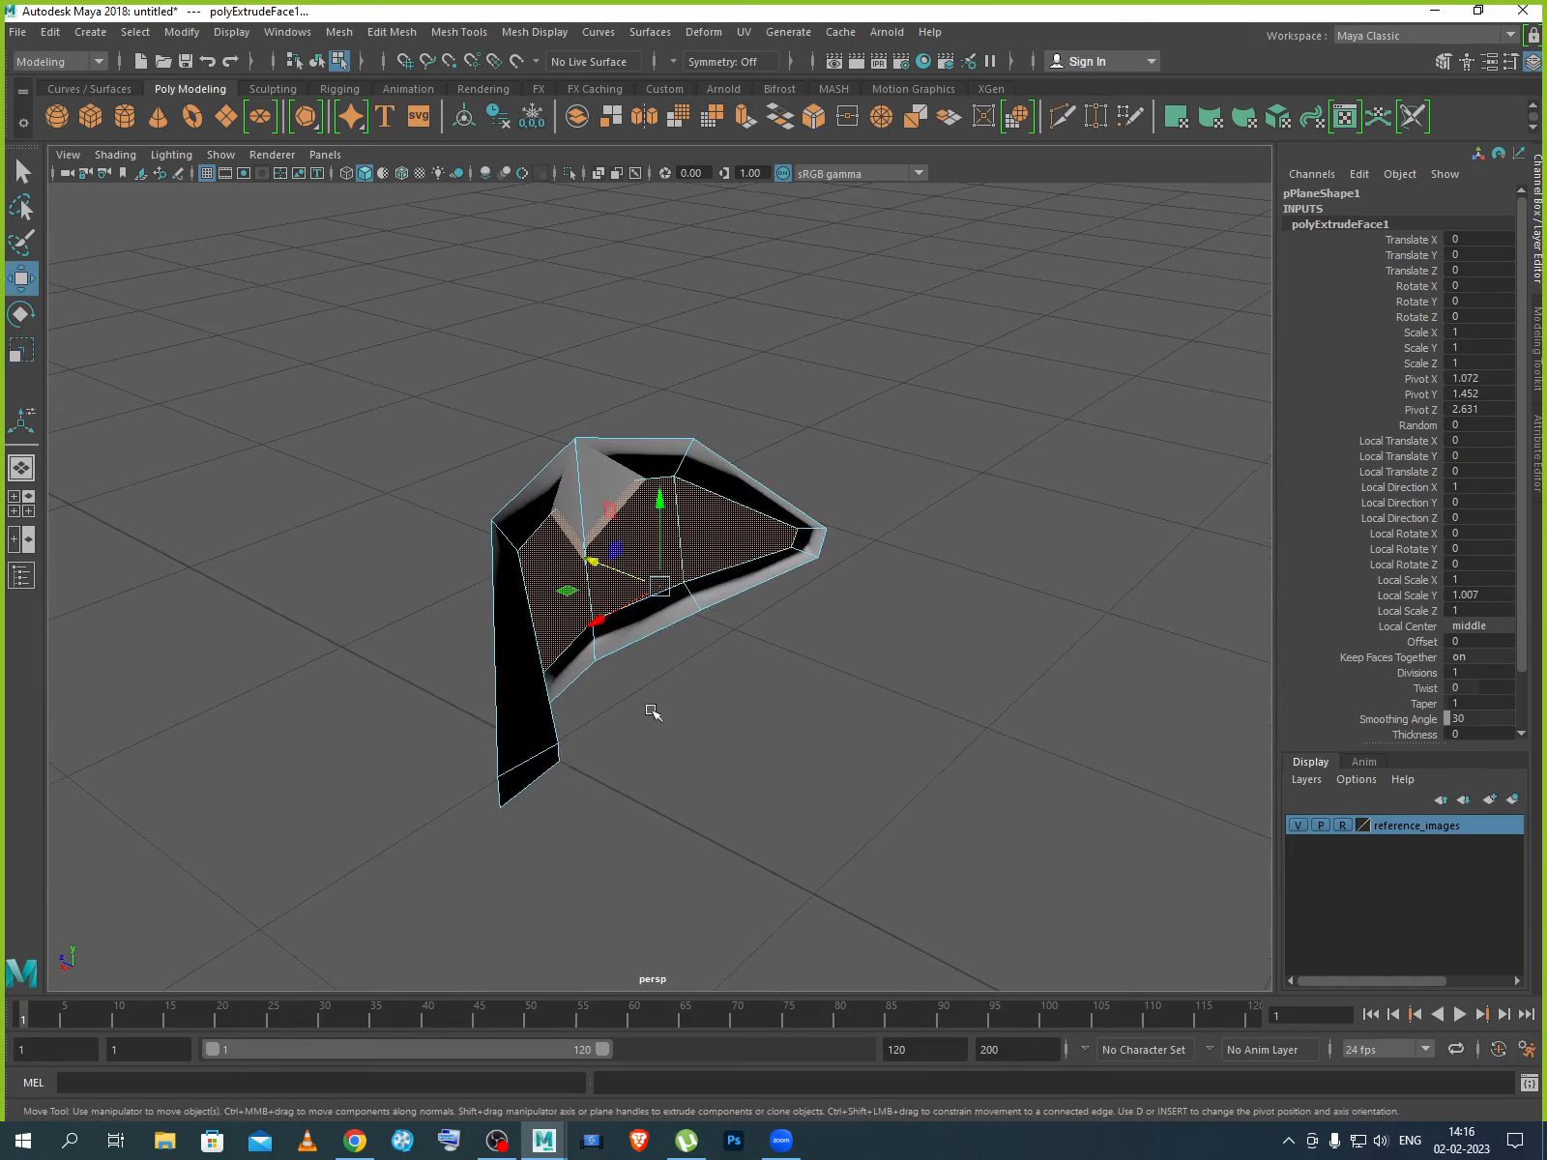
alt+drag(607, 568, 728, 707)
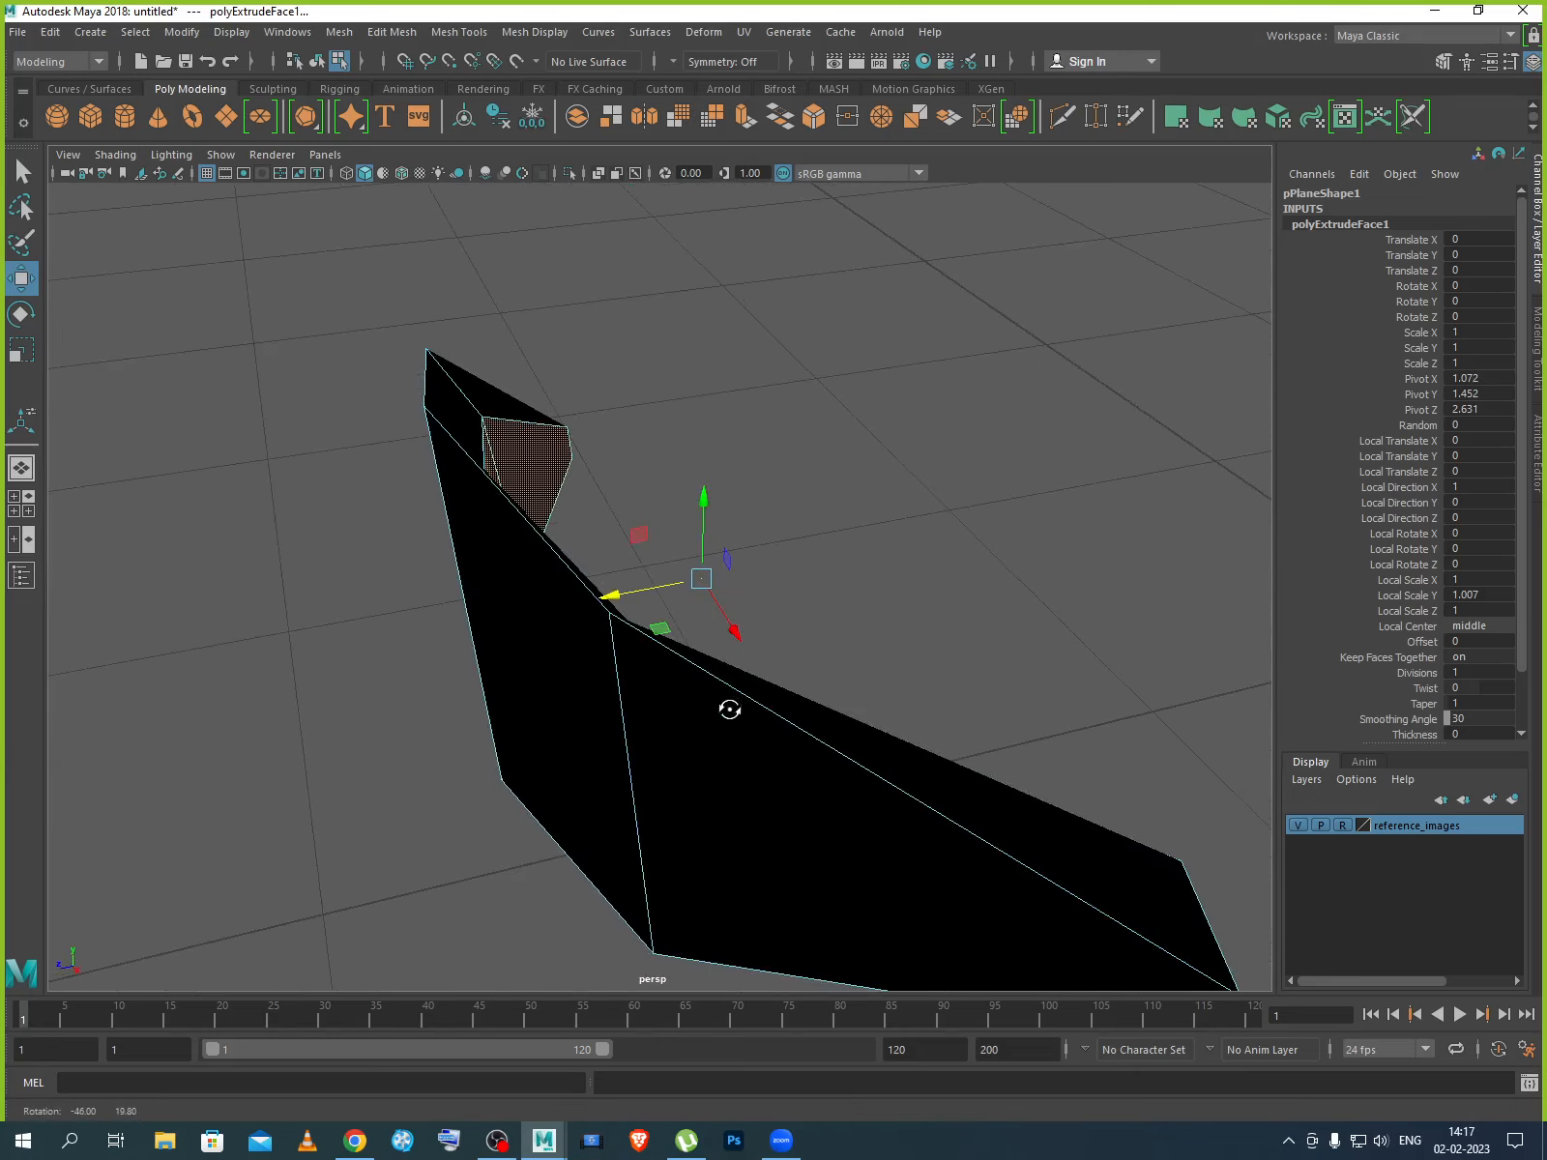
key(ctrl+z)
key(ctrl+z)
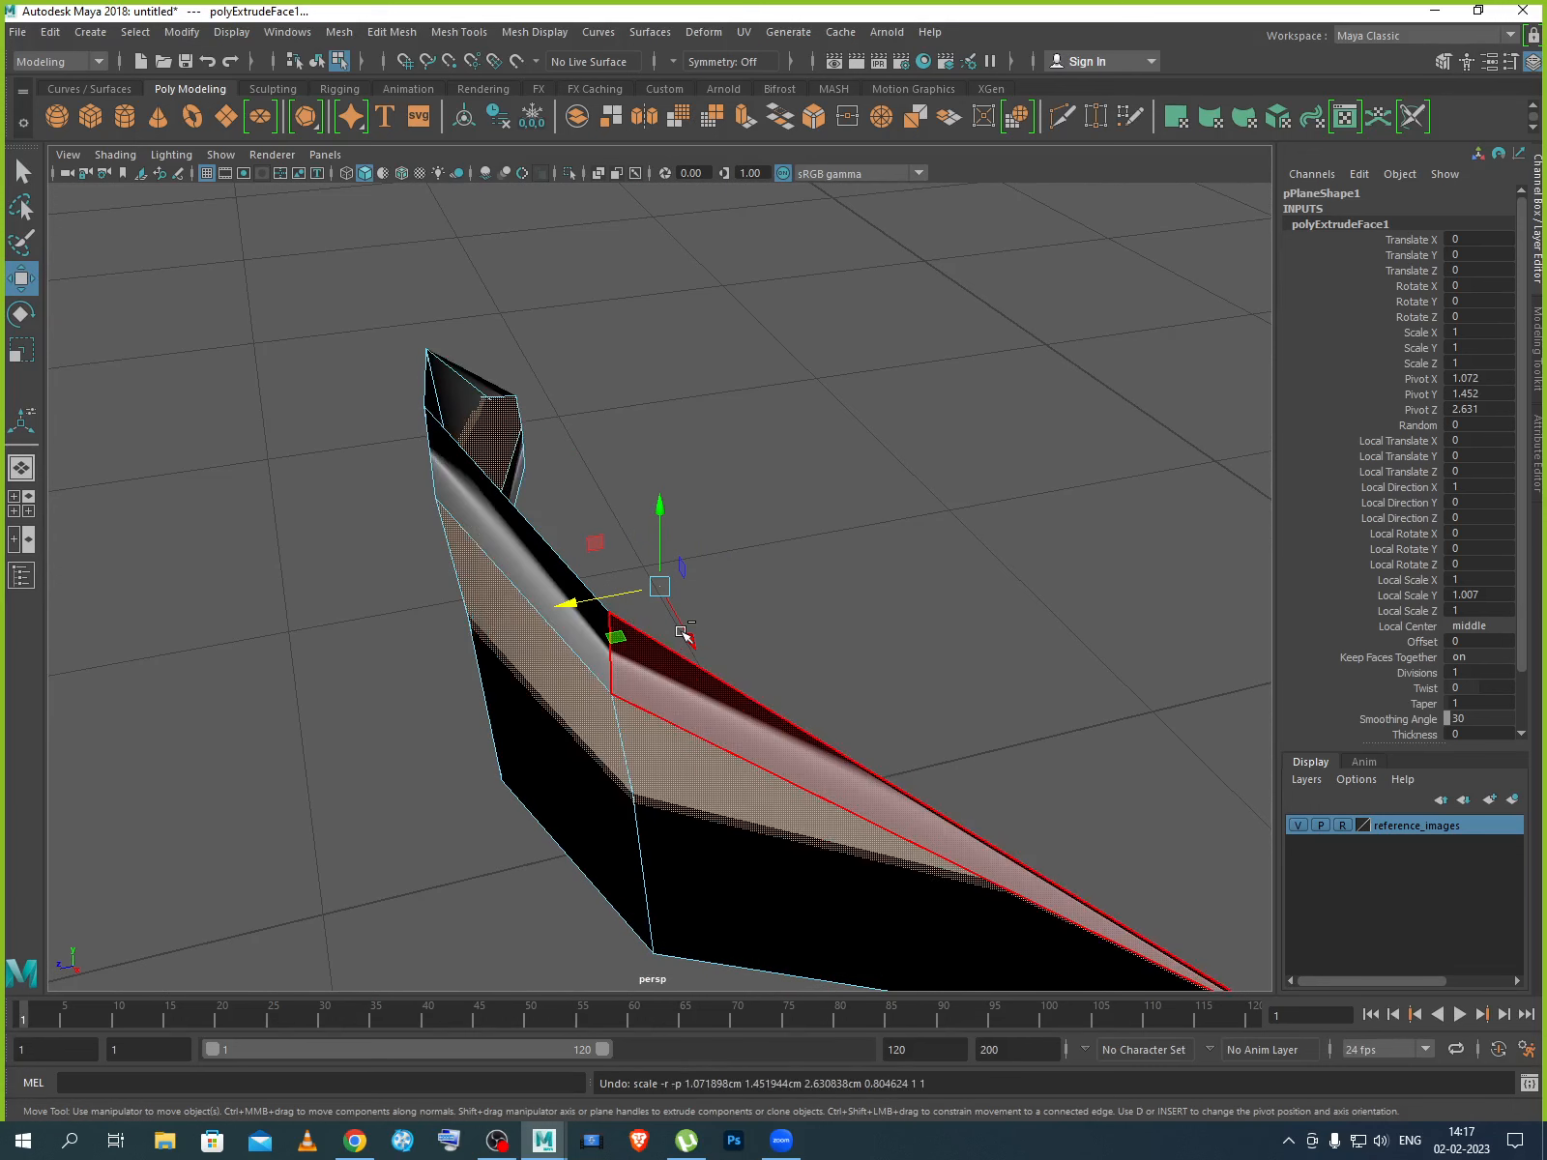
Undo the face extrusion to restore the flat plane with its four faces selected.
alt+drag(653, 826, 711, 782)
key(ctrl+z)
key(ctrl+z)
scroll(727, 652, down, 4)
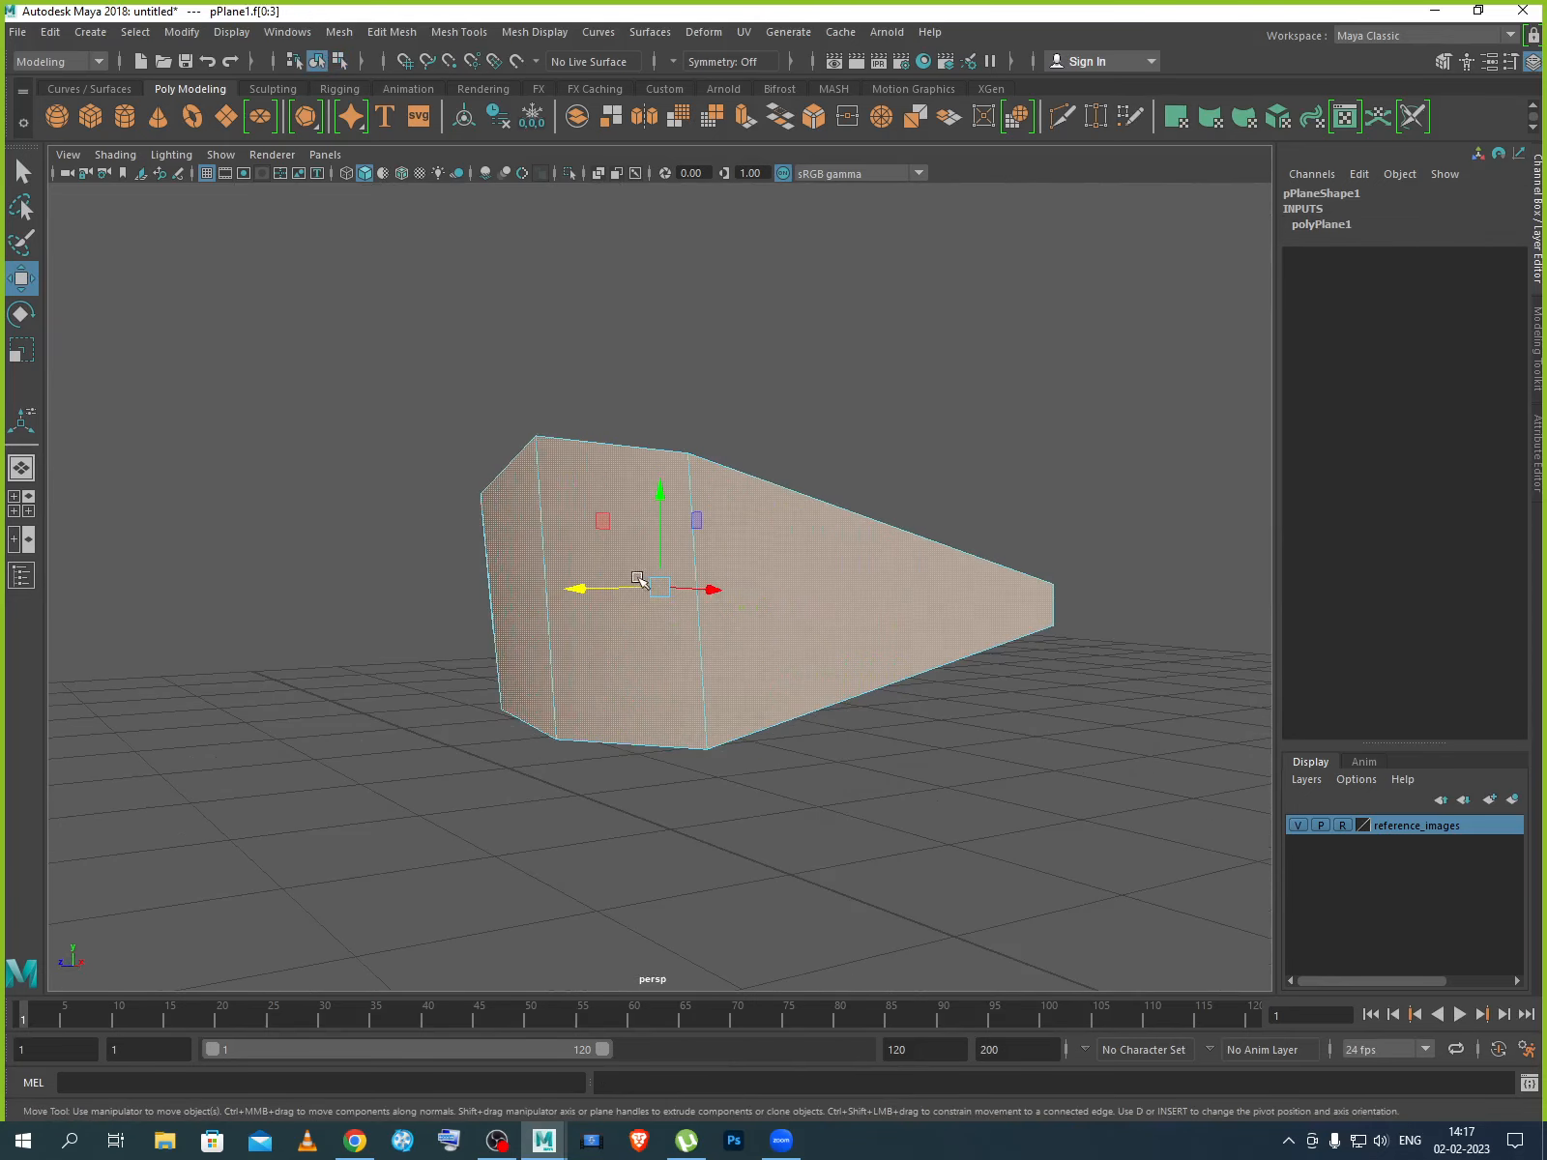
drag(616, 585, 570, 613)
key(ctrl+z)
key(ctrl+z)
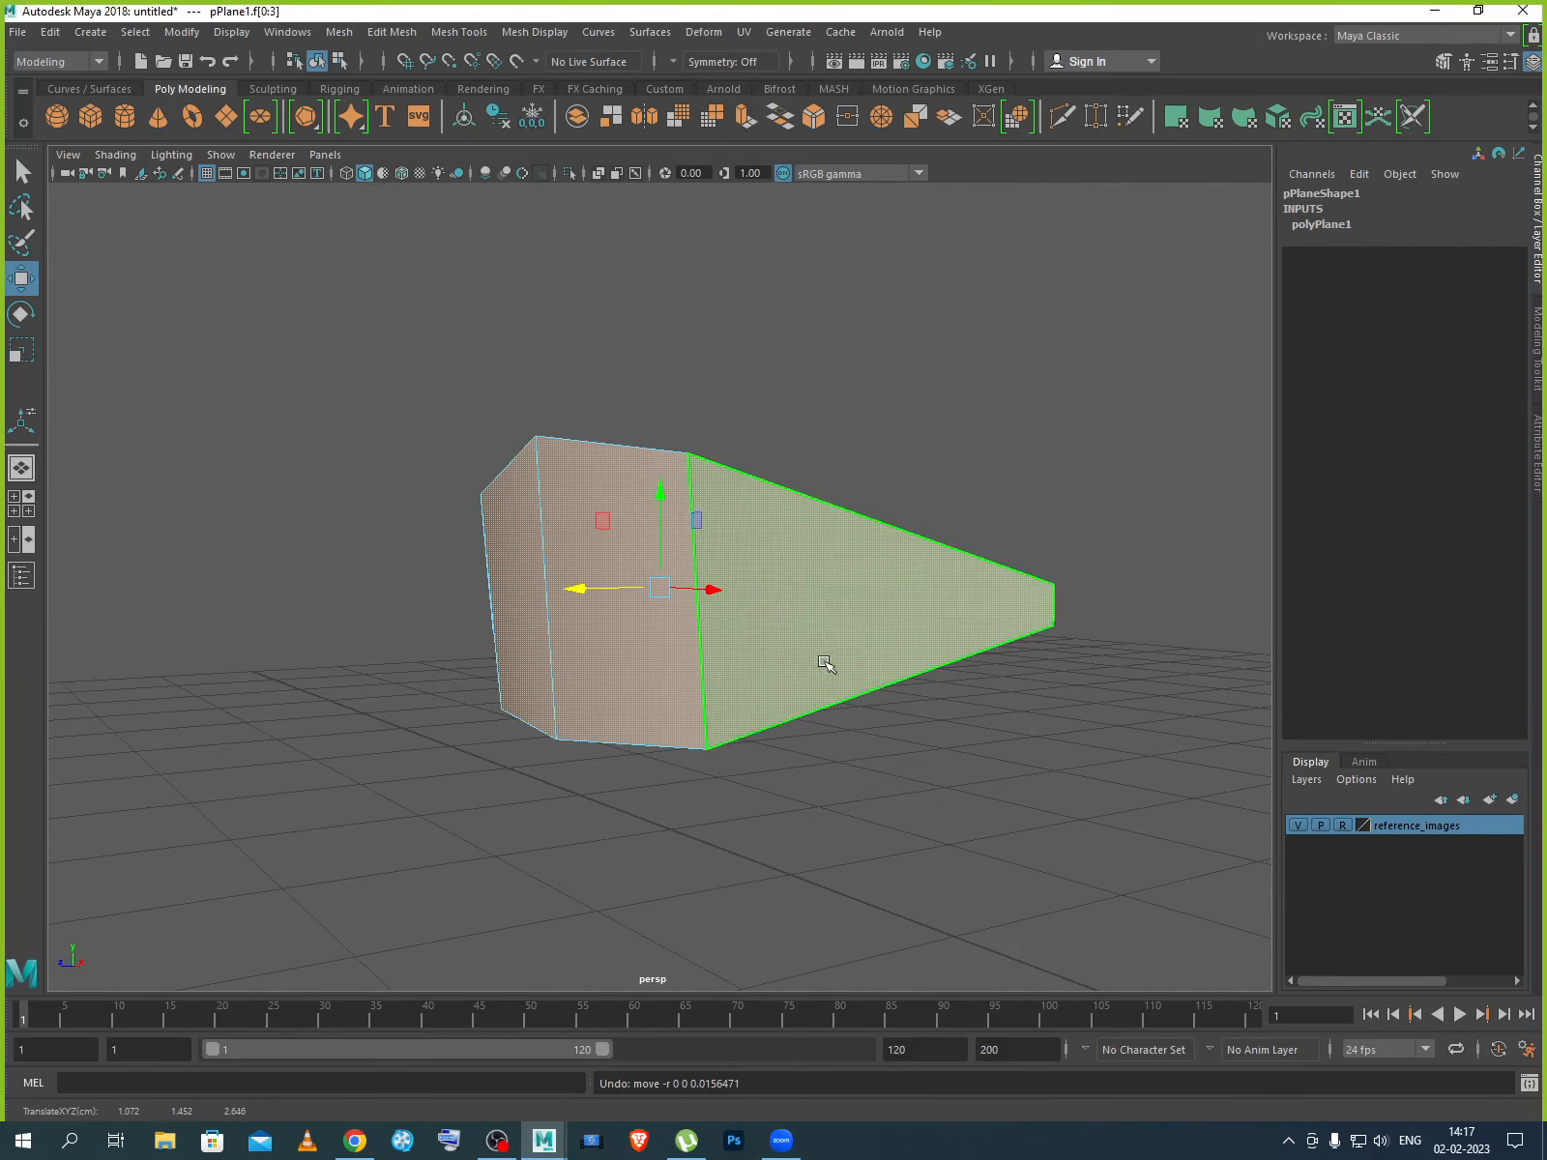
Extrude the four plane faces with local Z translation about 0.017 and local scale about 0.794 in X and 0.851 in Y.
click(741, 119)
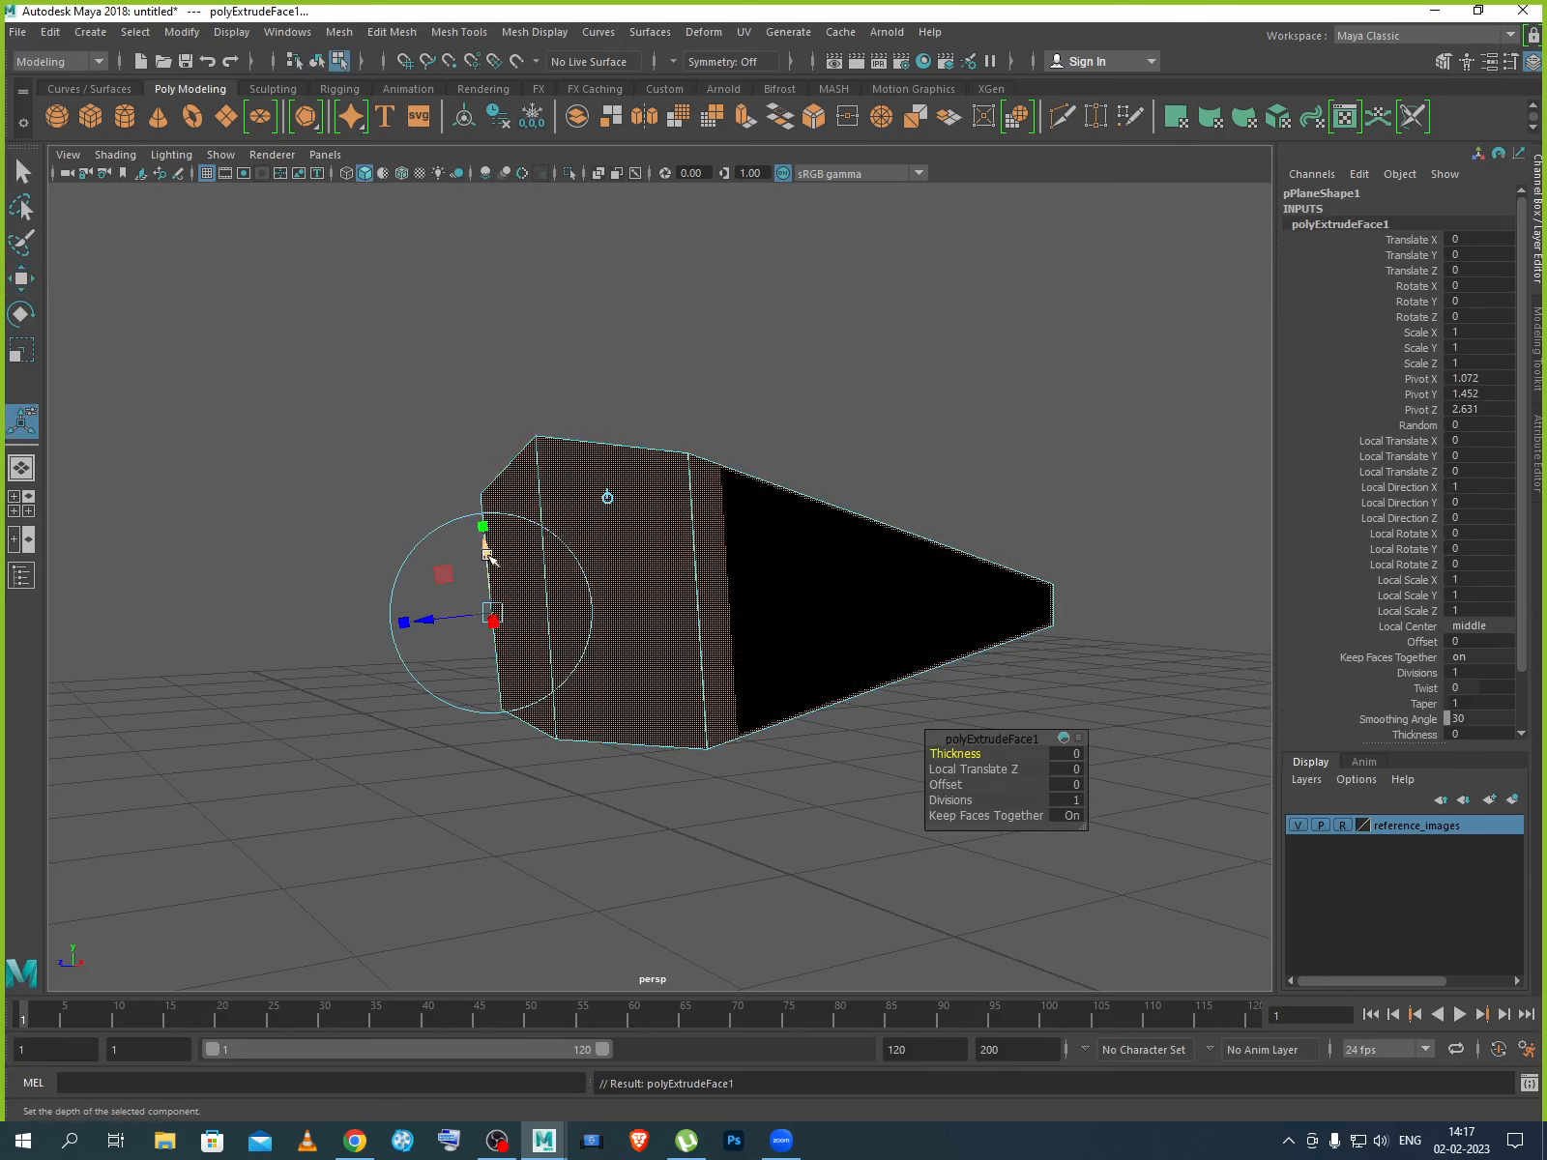
drag(437, 626, 418, 624)
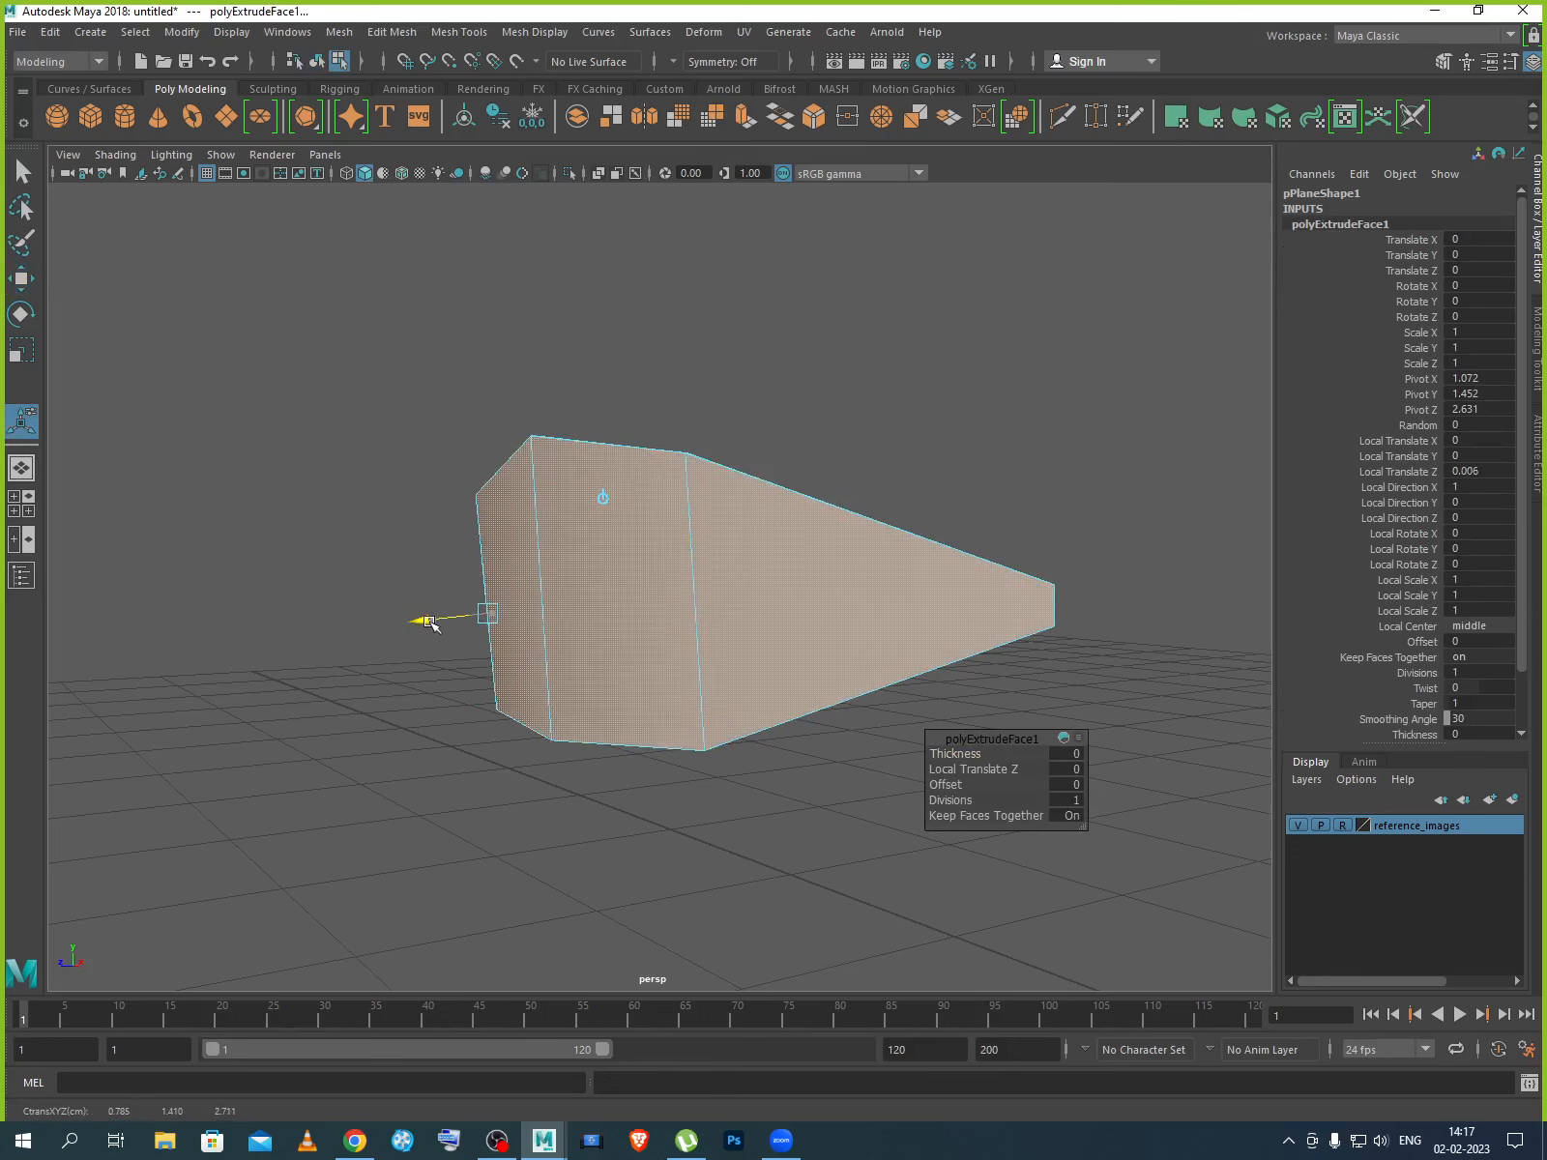
alt+drag(580, 673, 624, 670)
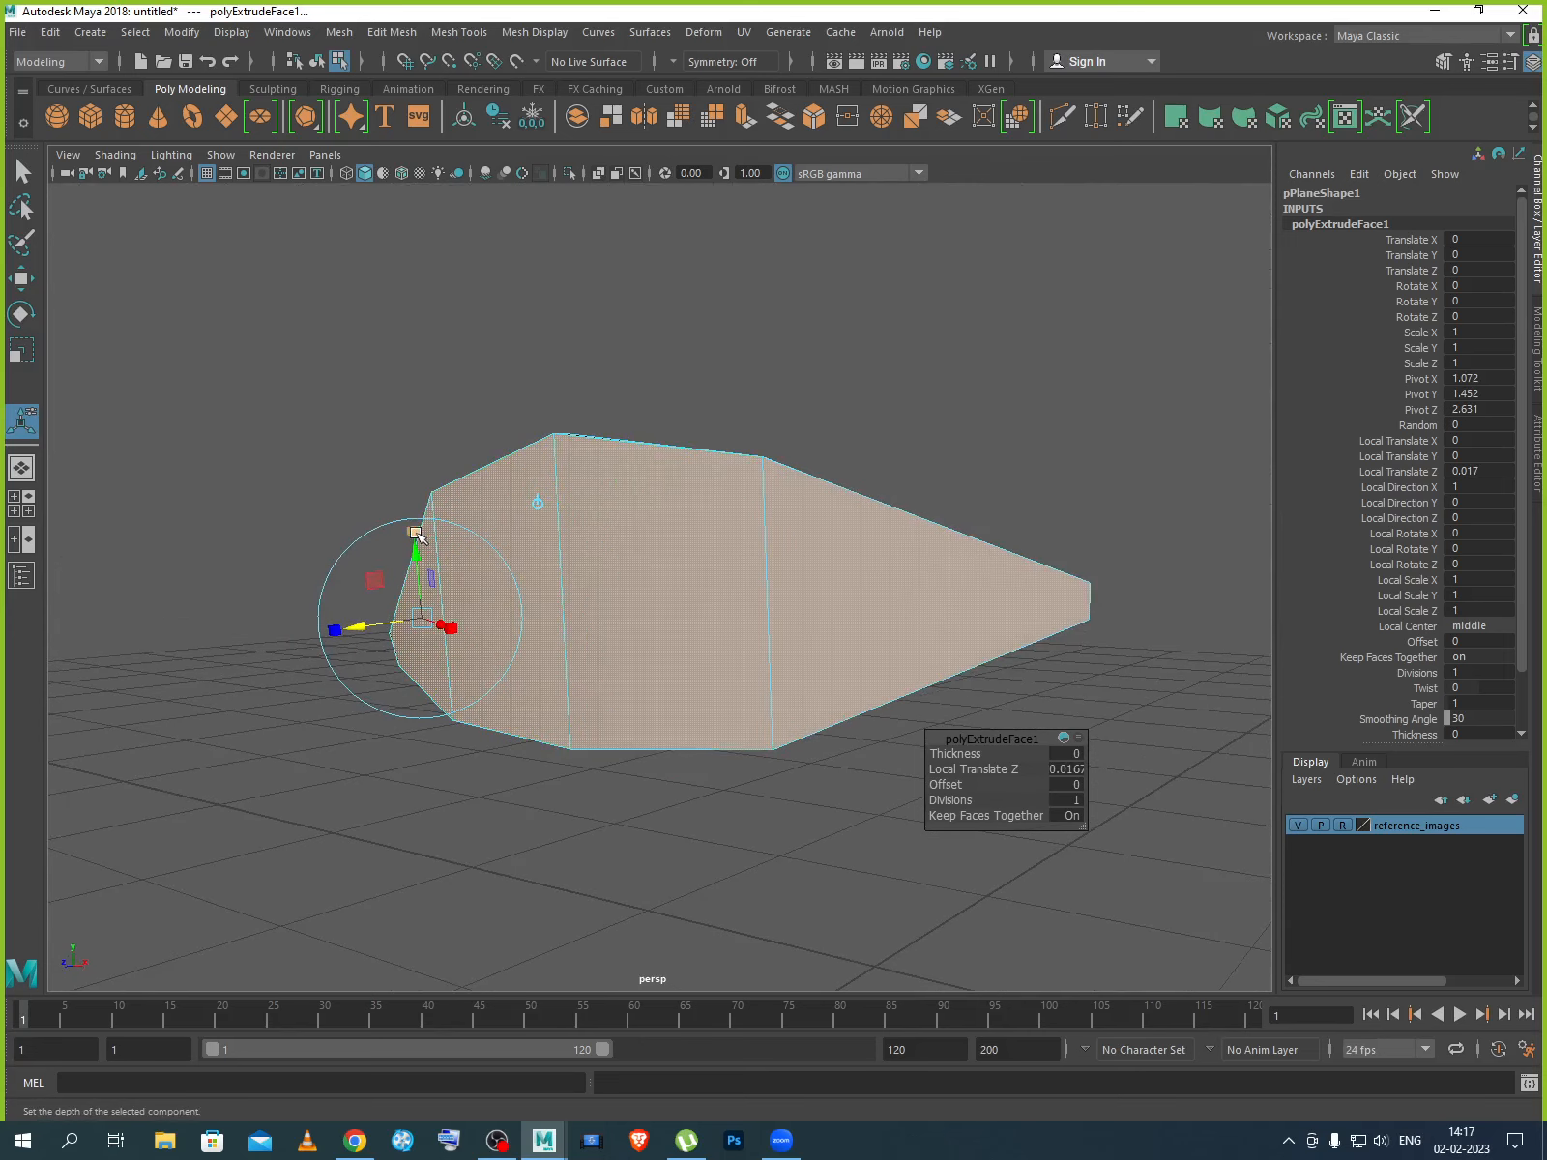
drag(414, 532, 418, 545)
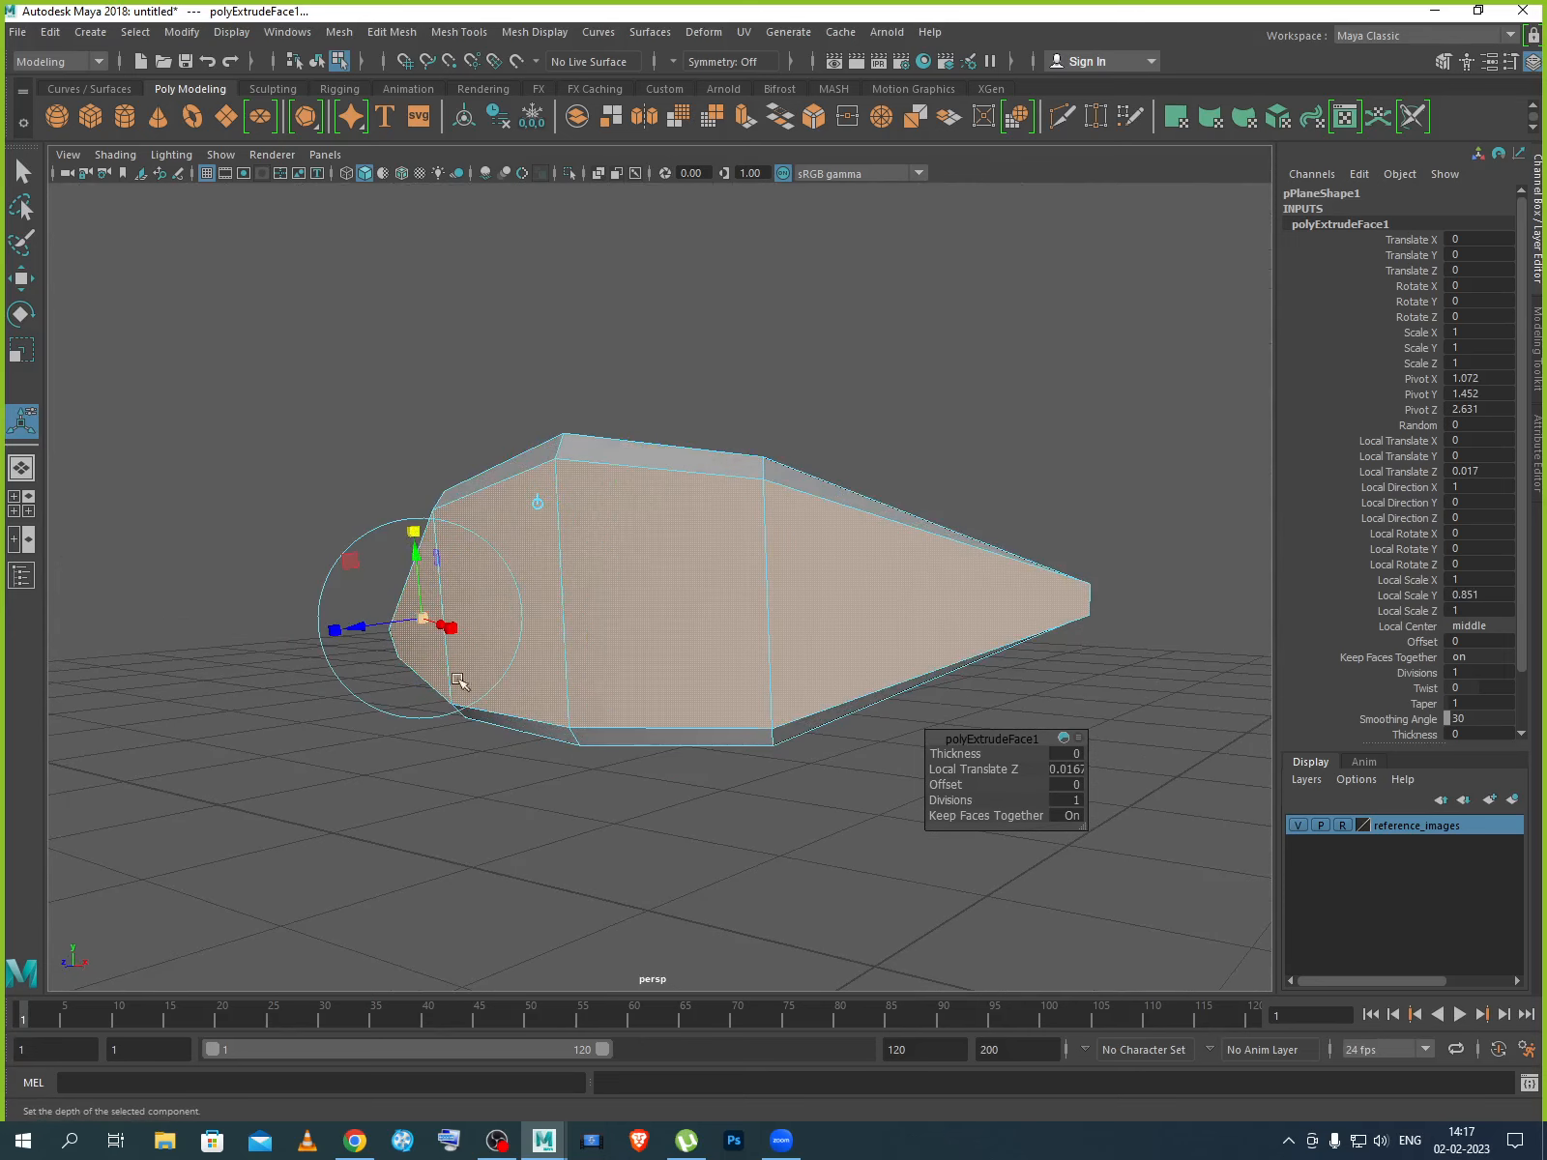
alt+drag(457, 666, 558, 663)
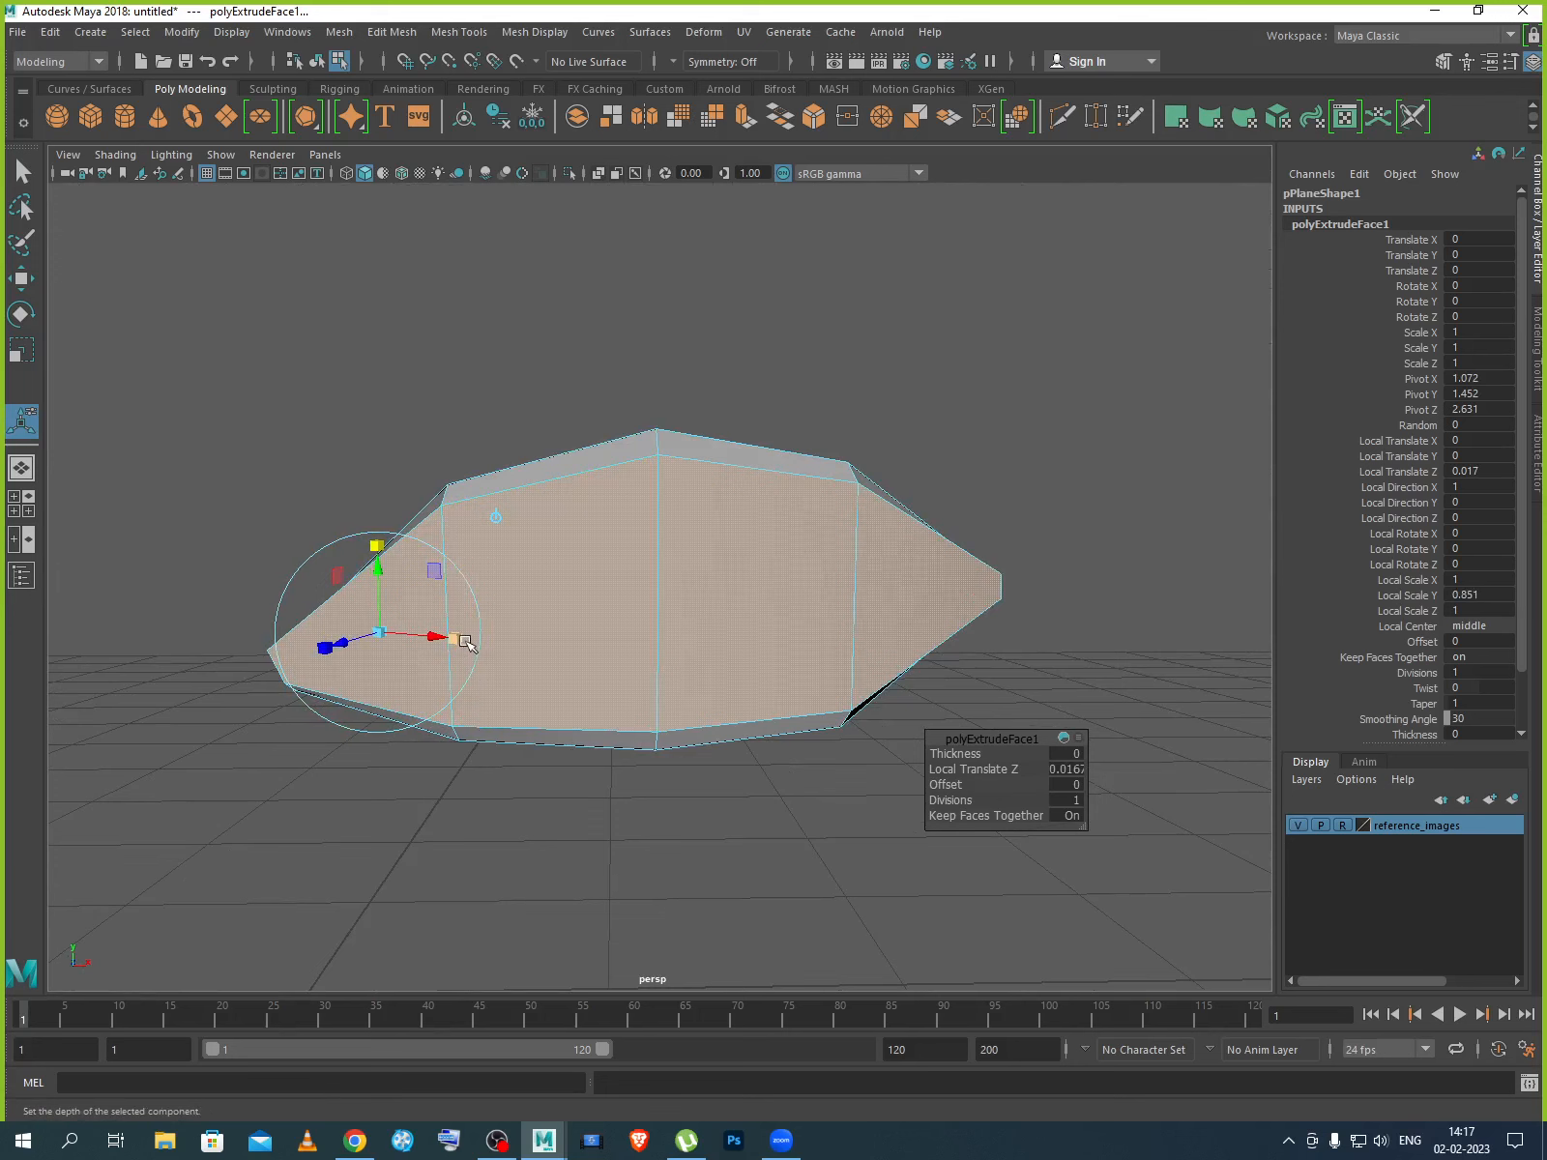
drag(454, 638, 442, 635)
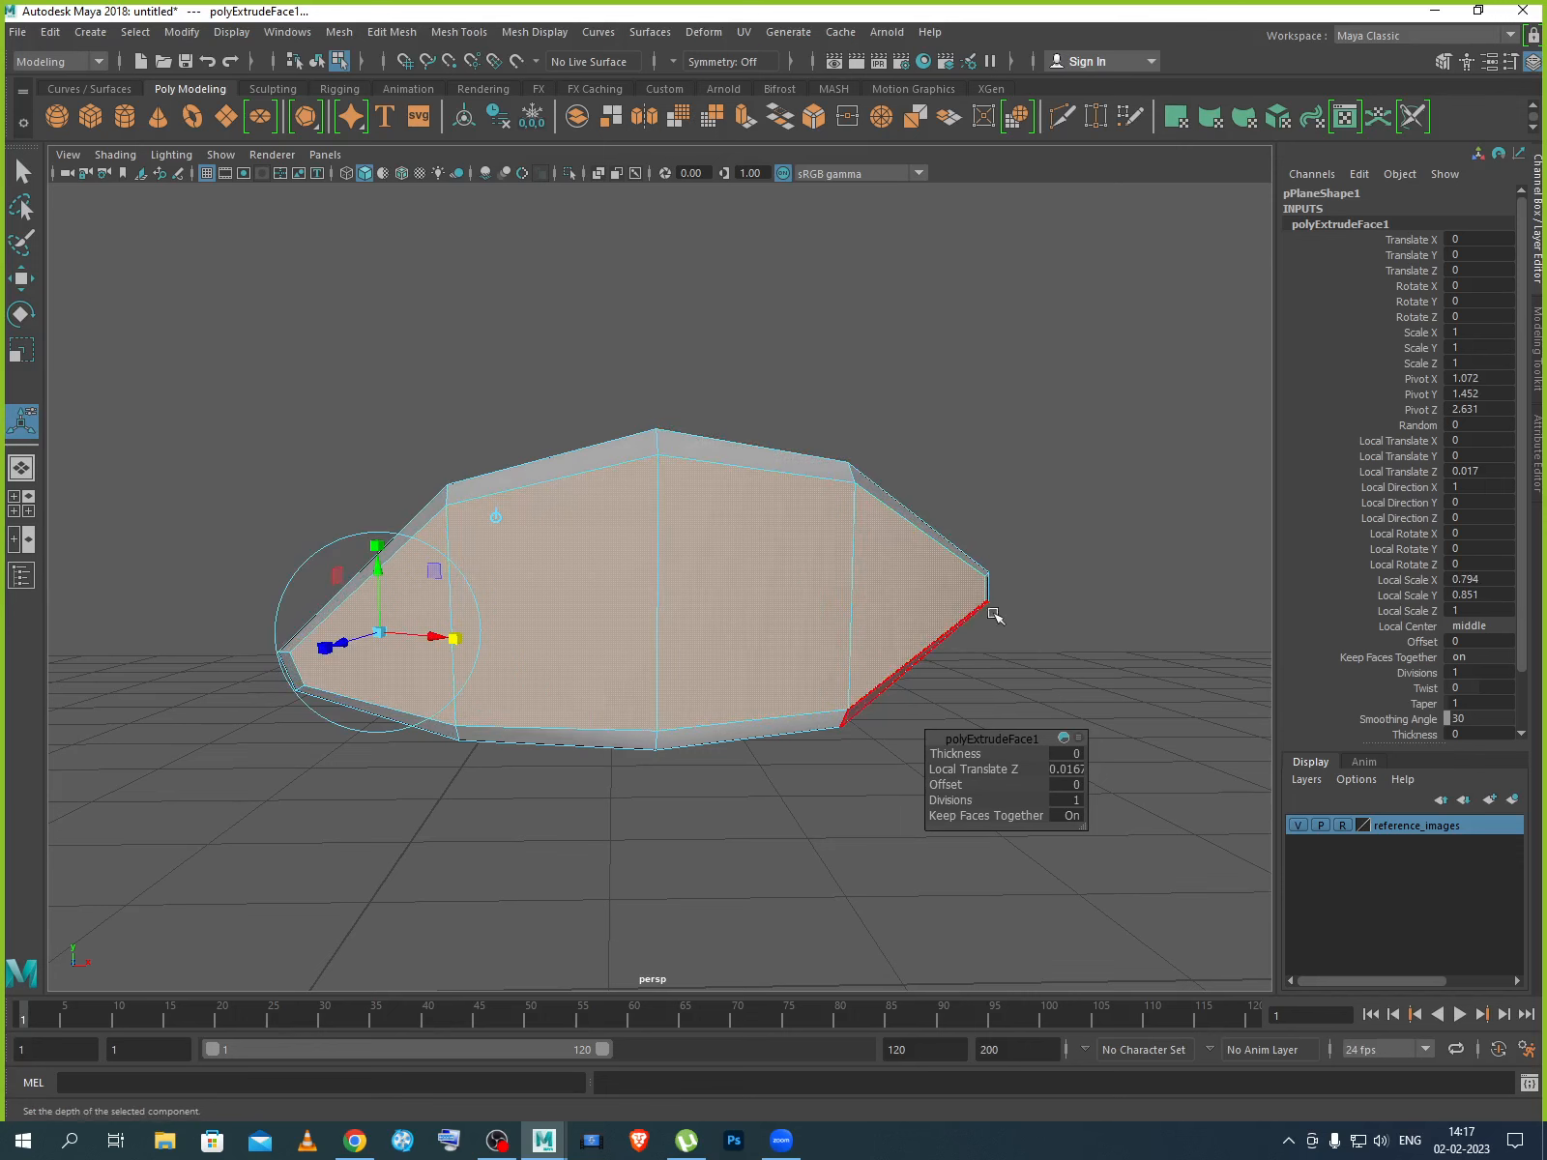
Delete the four back faces of the extruded eye-shaped mesh.
alt+drag(742, 760, 562, 730)
right_click(607, 583)
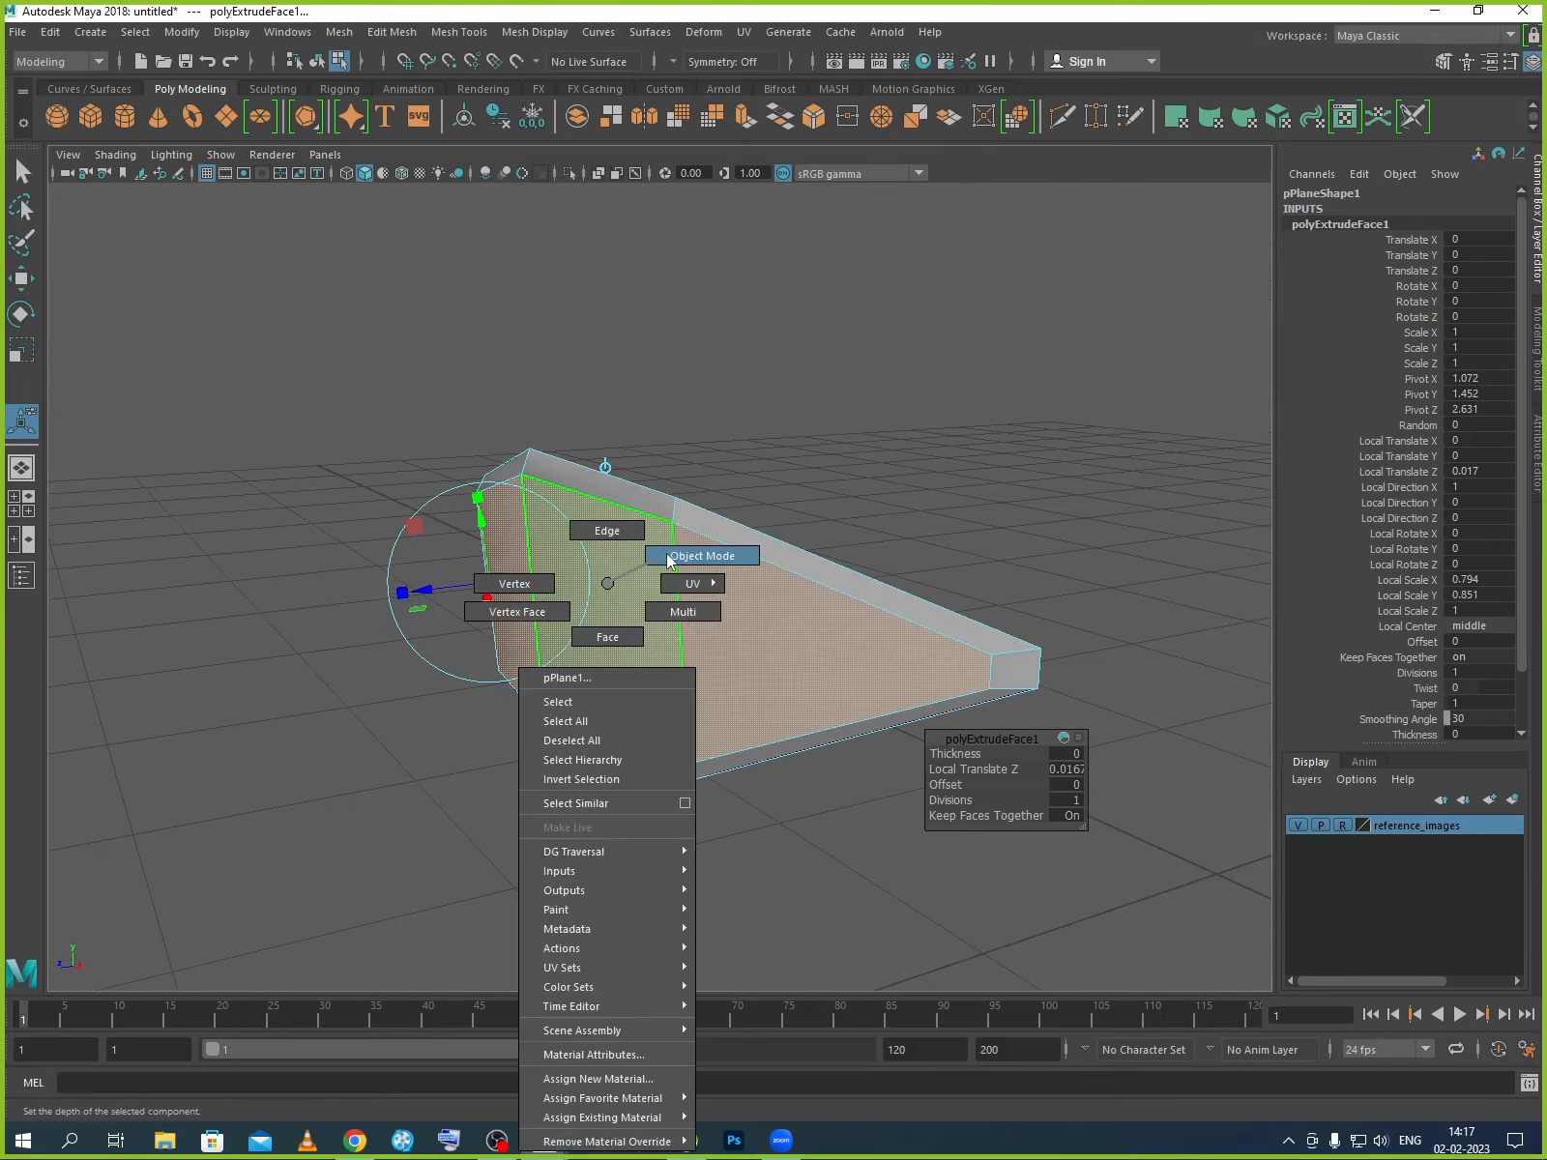
click(607, 637)
alt+drag(791, 706, 628, 673)
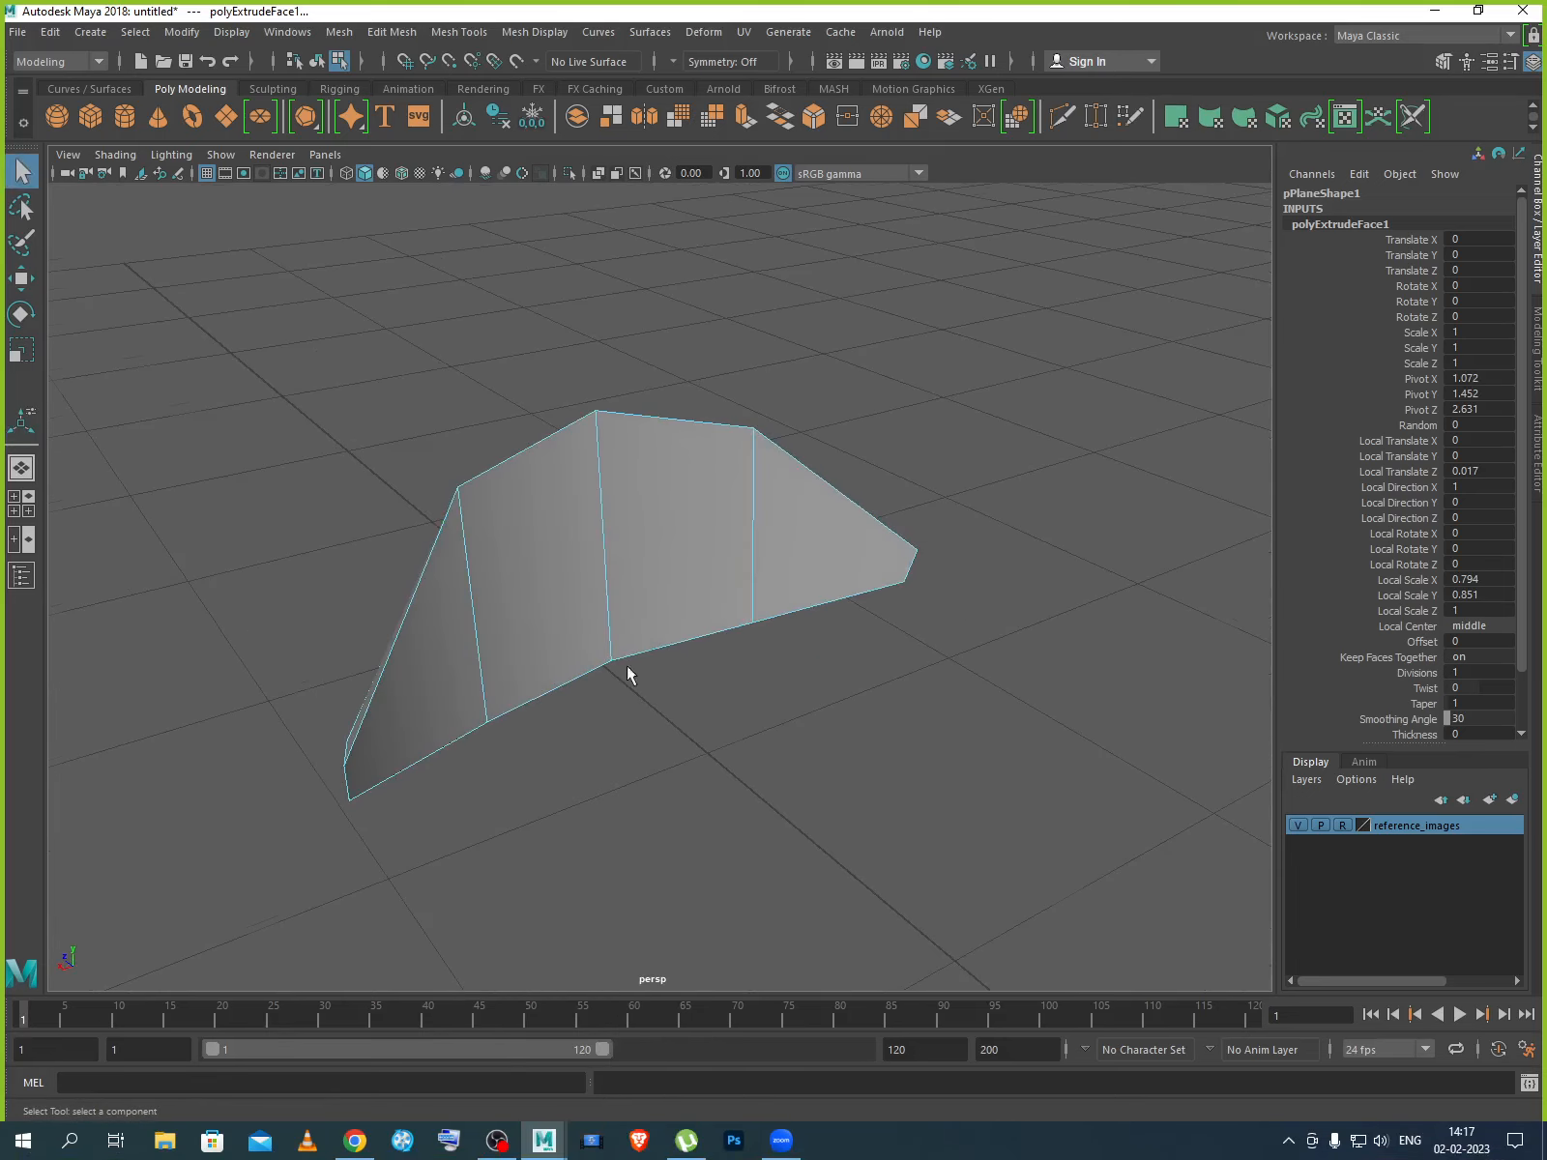
click(785, 579)
shift+click(701, 578)
shift+click(541, 617)
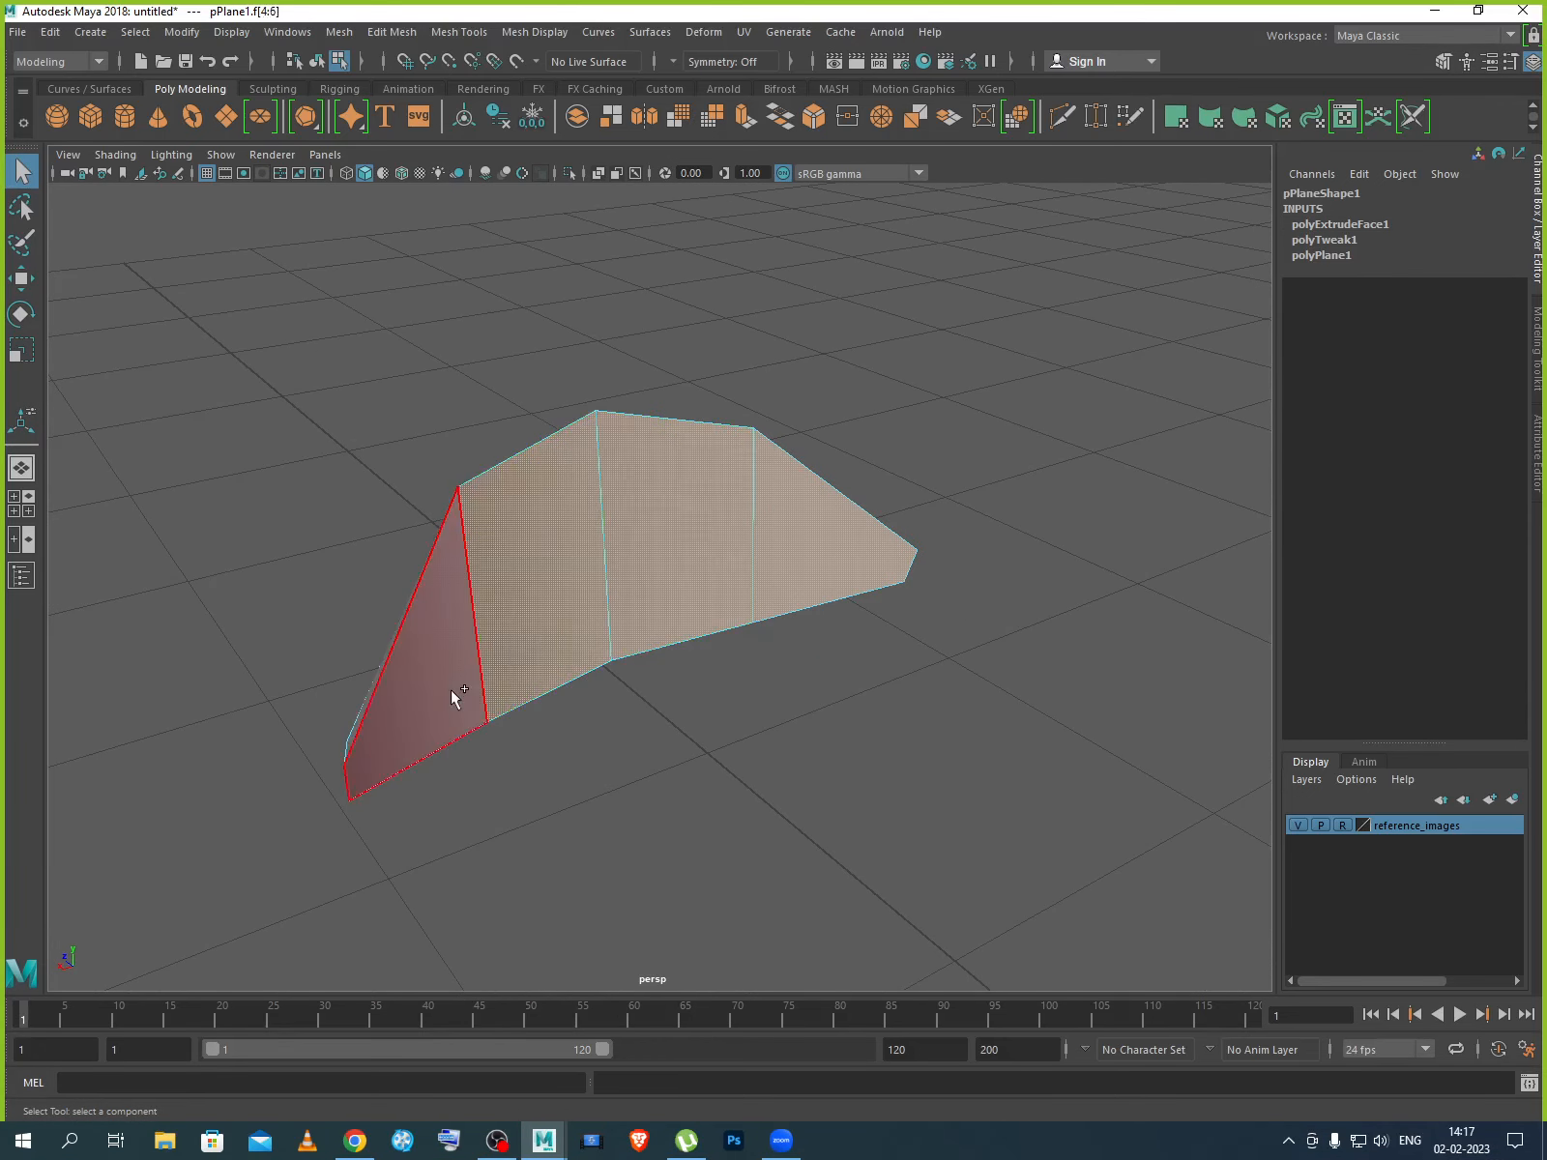
shift+click(451, 689)
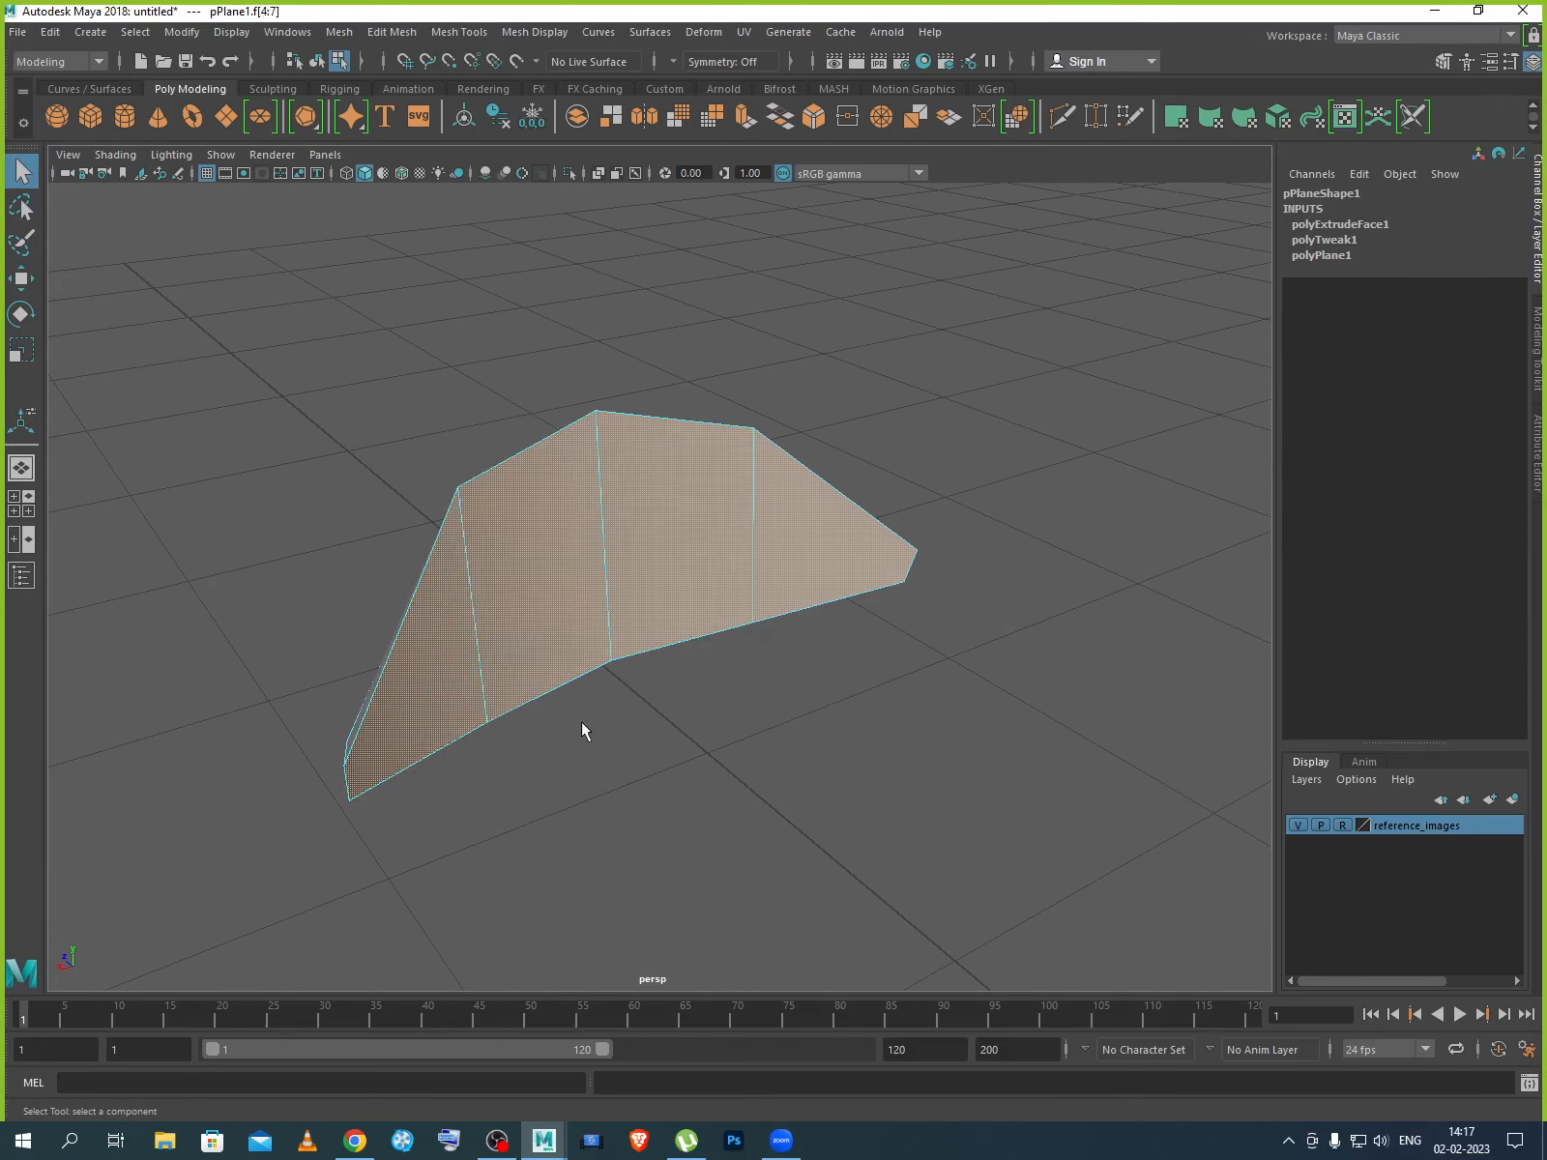
click(581, 721)
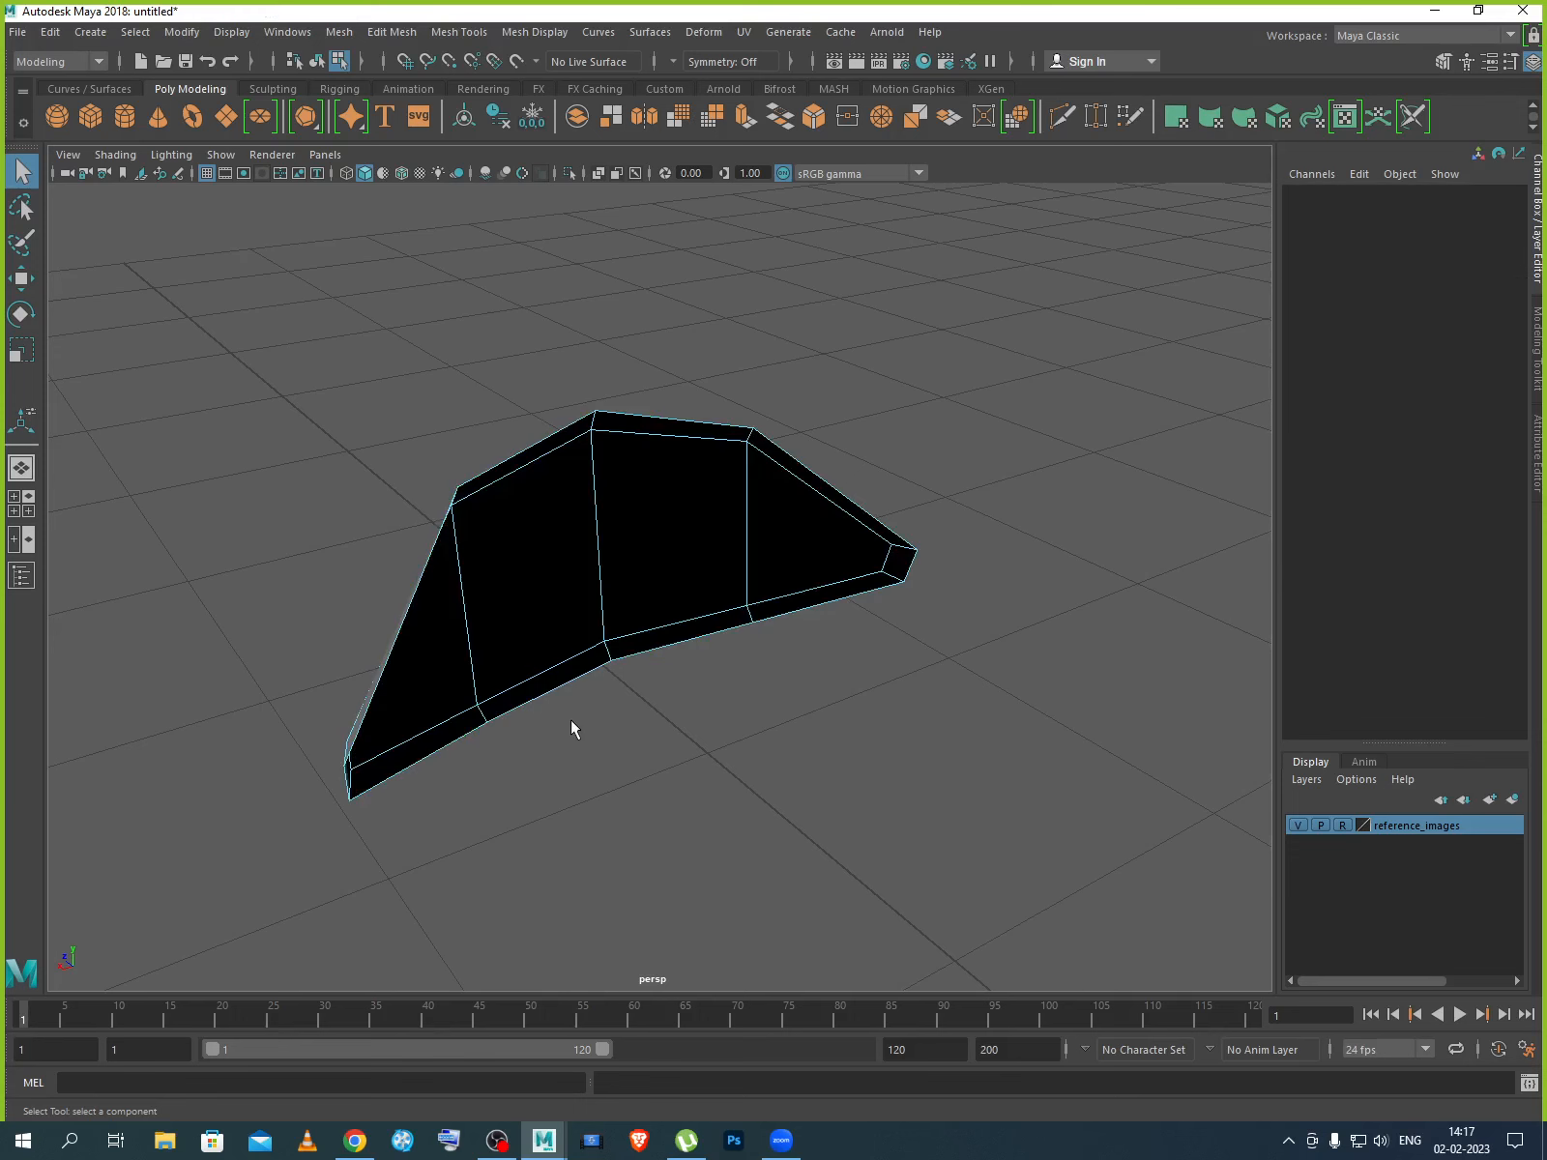
Extrude the four inner front faces inward with a local Z translation of about -0.024.
alt+drag(570, 725, 424, 641)
click(424, 641)
shift+click(542, 658)
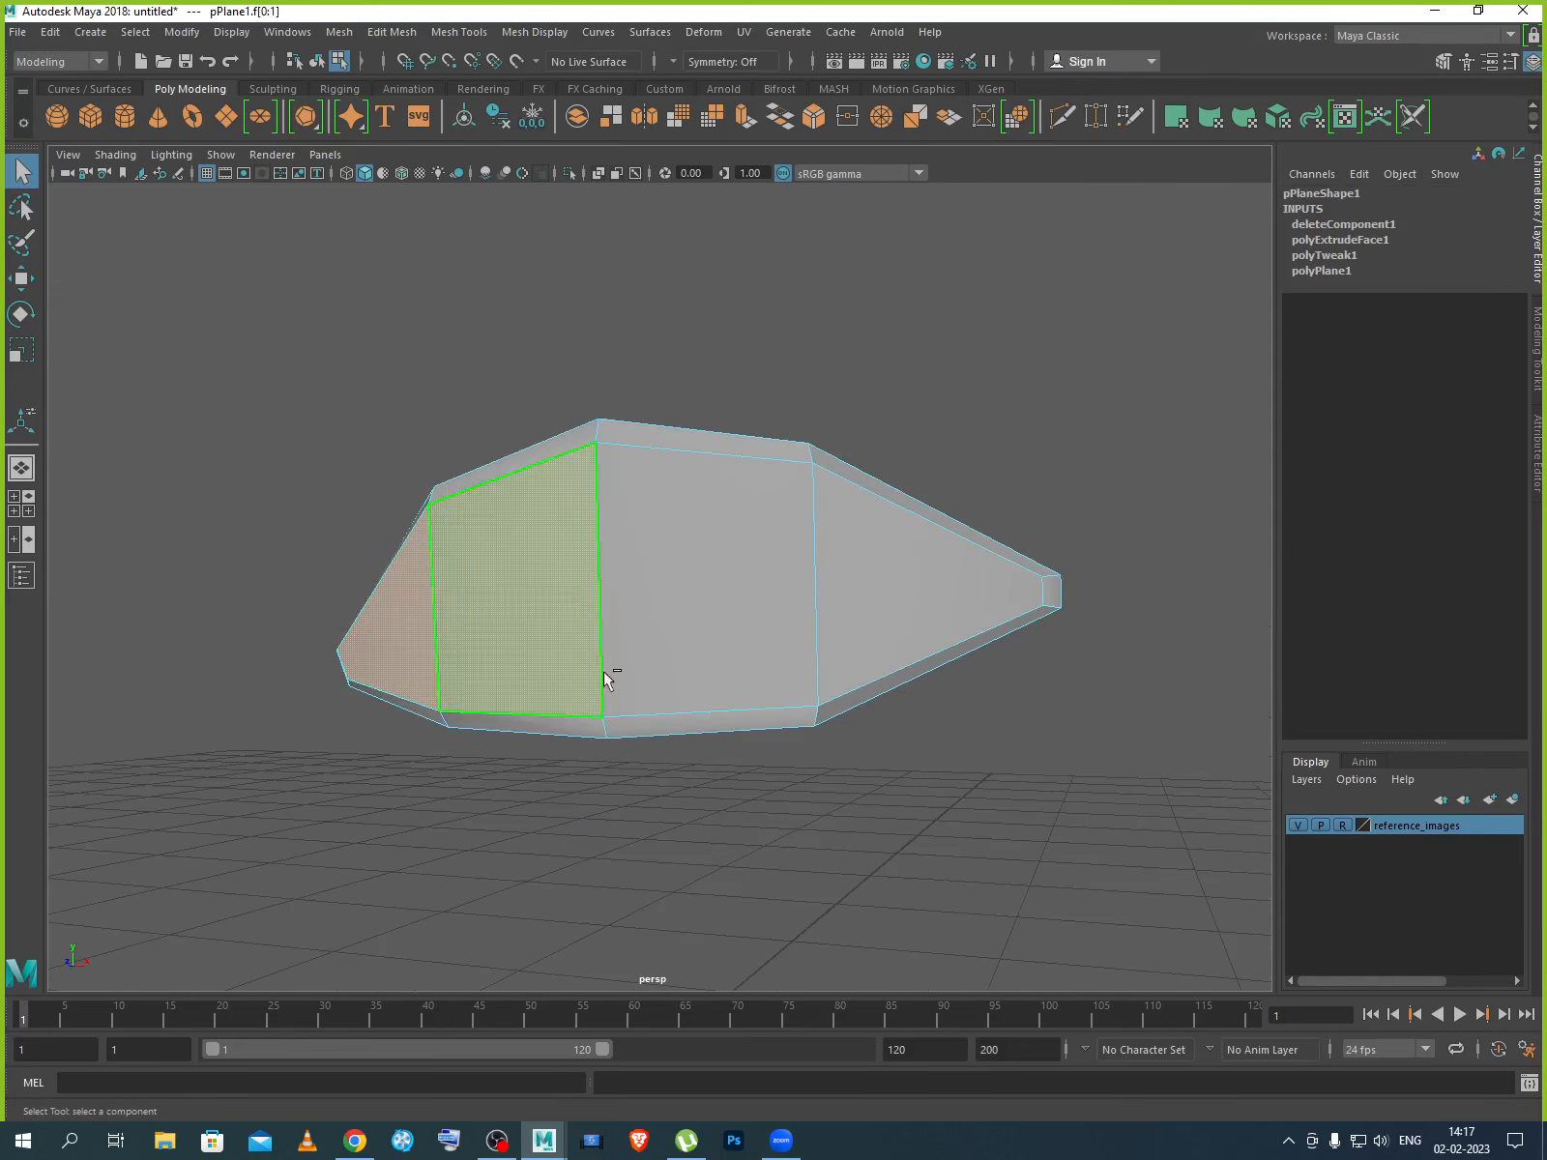
shift+click(686, 674)
shift+click(833, 679)
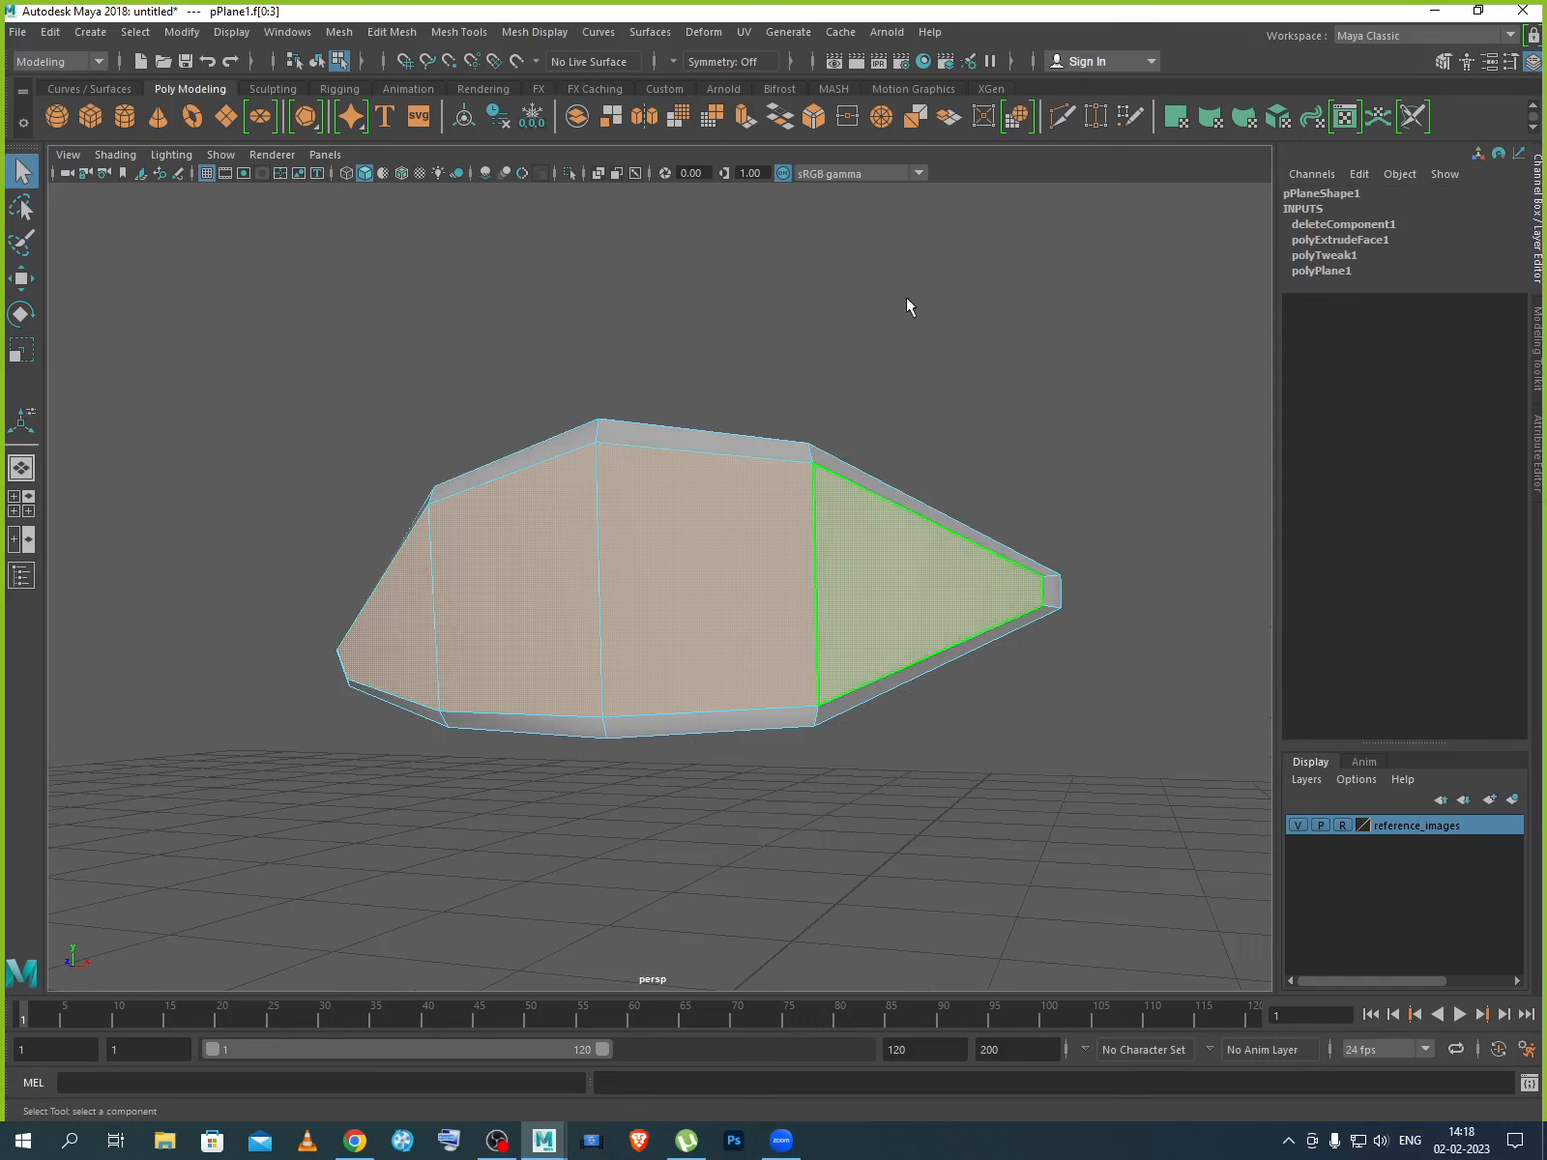
click(741, 117)
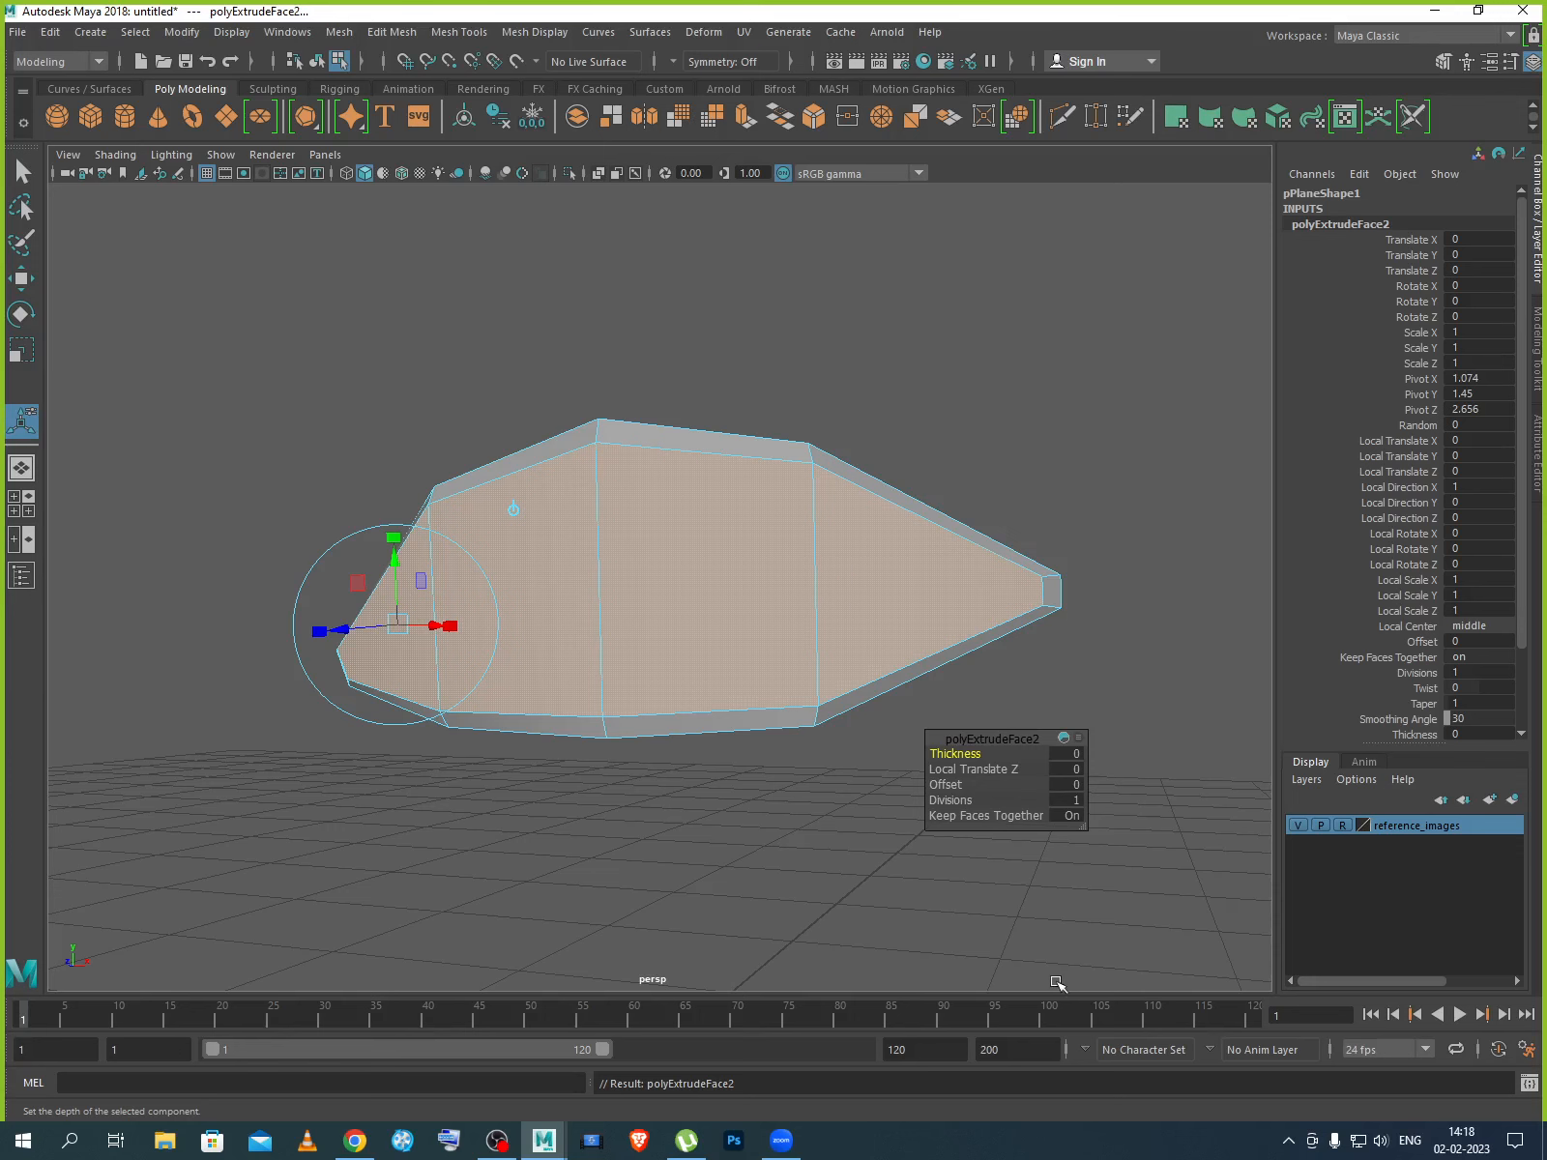
alt+drag(1105, 683, 1033, 685)
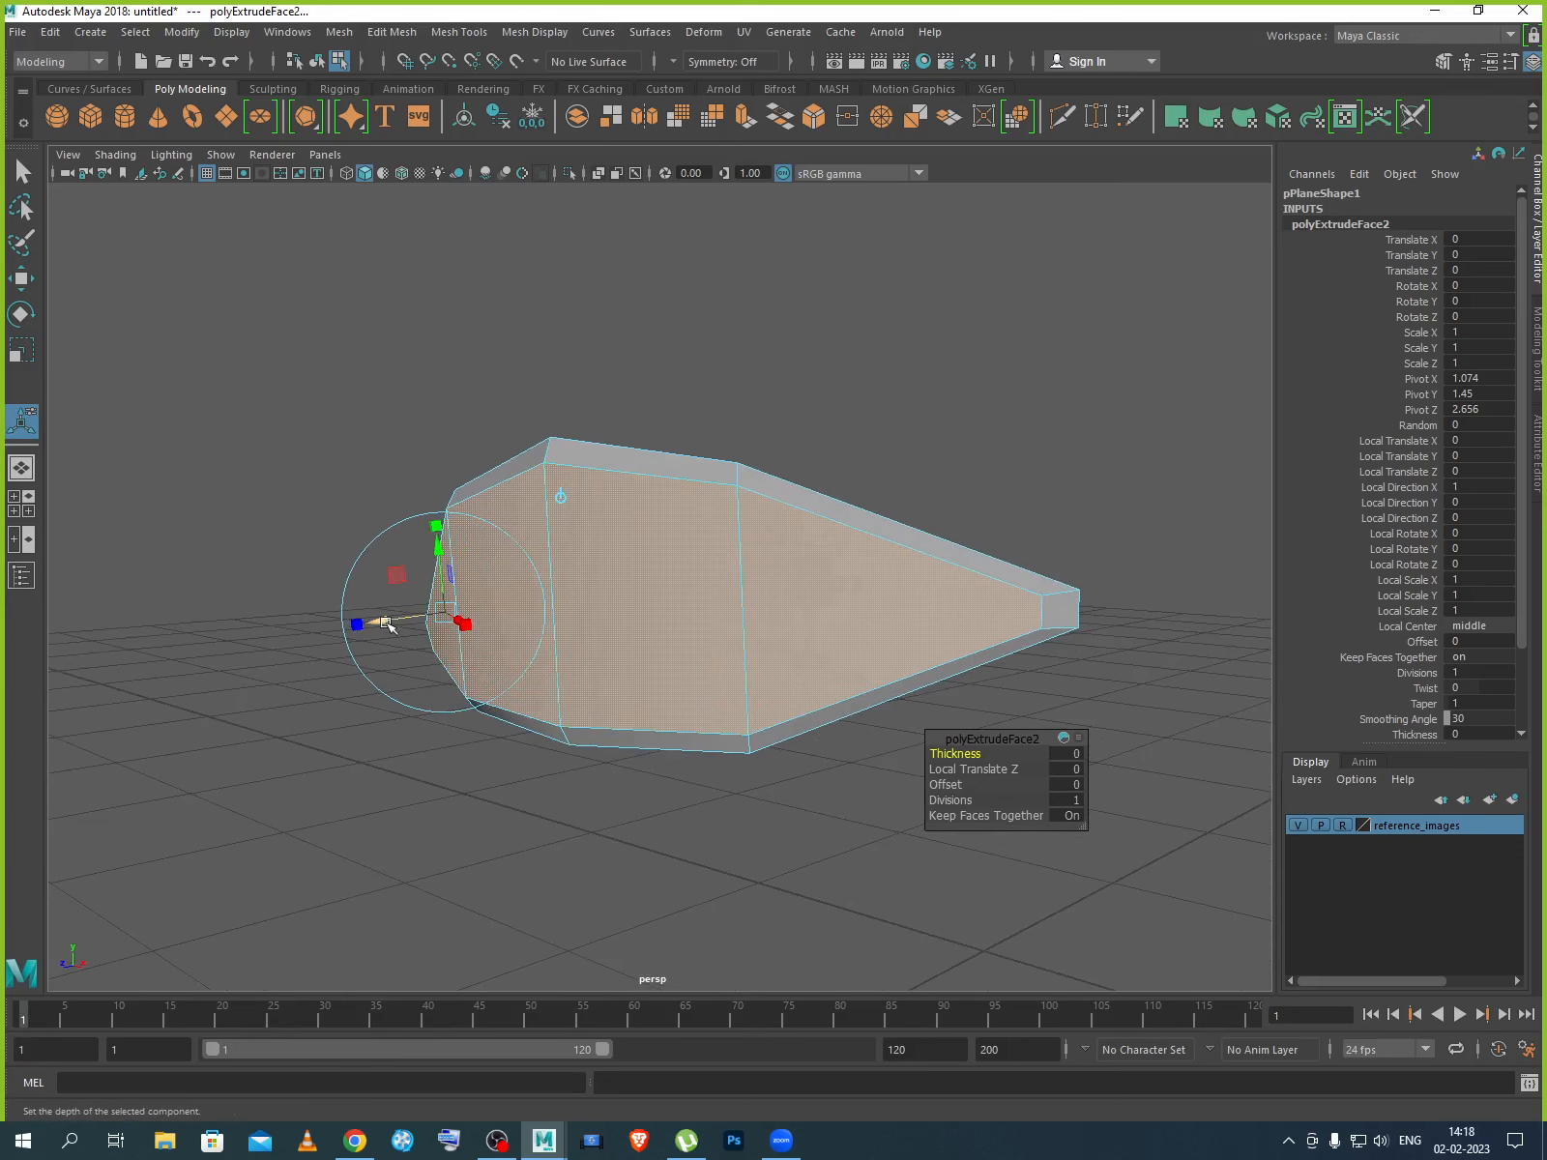
drag(387, 624, 407, 625)
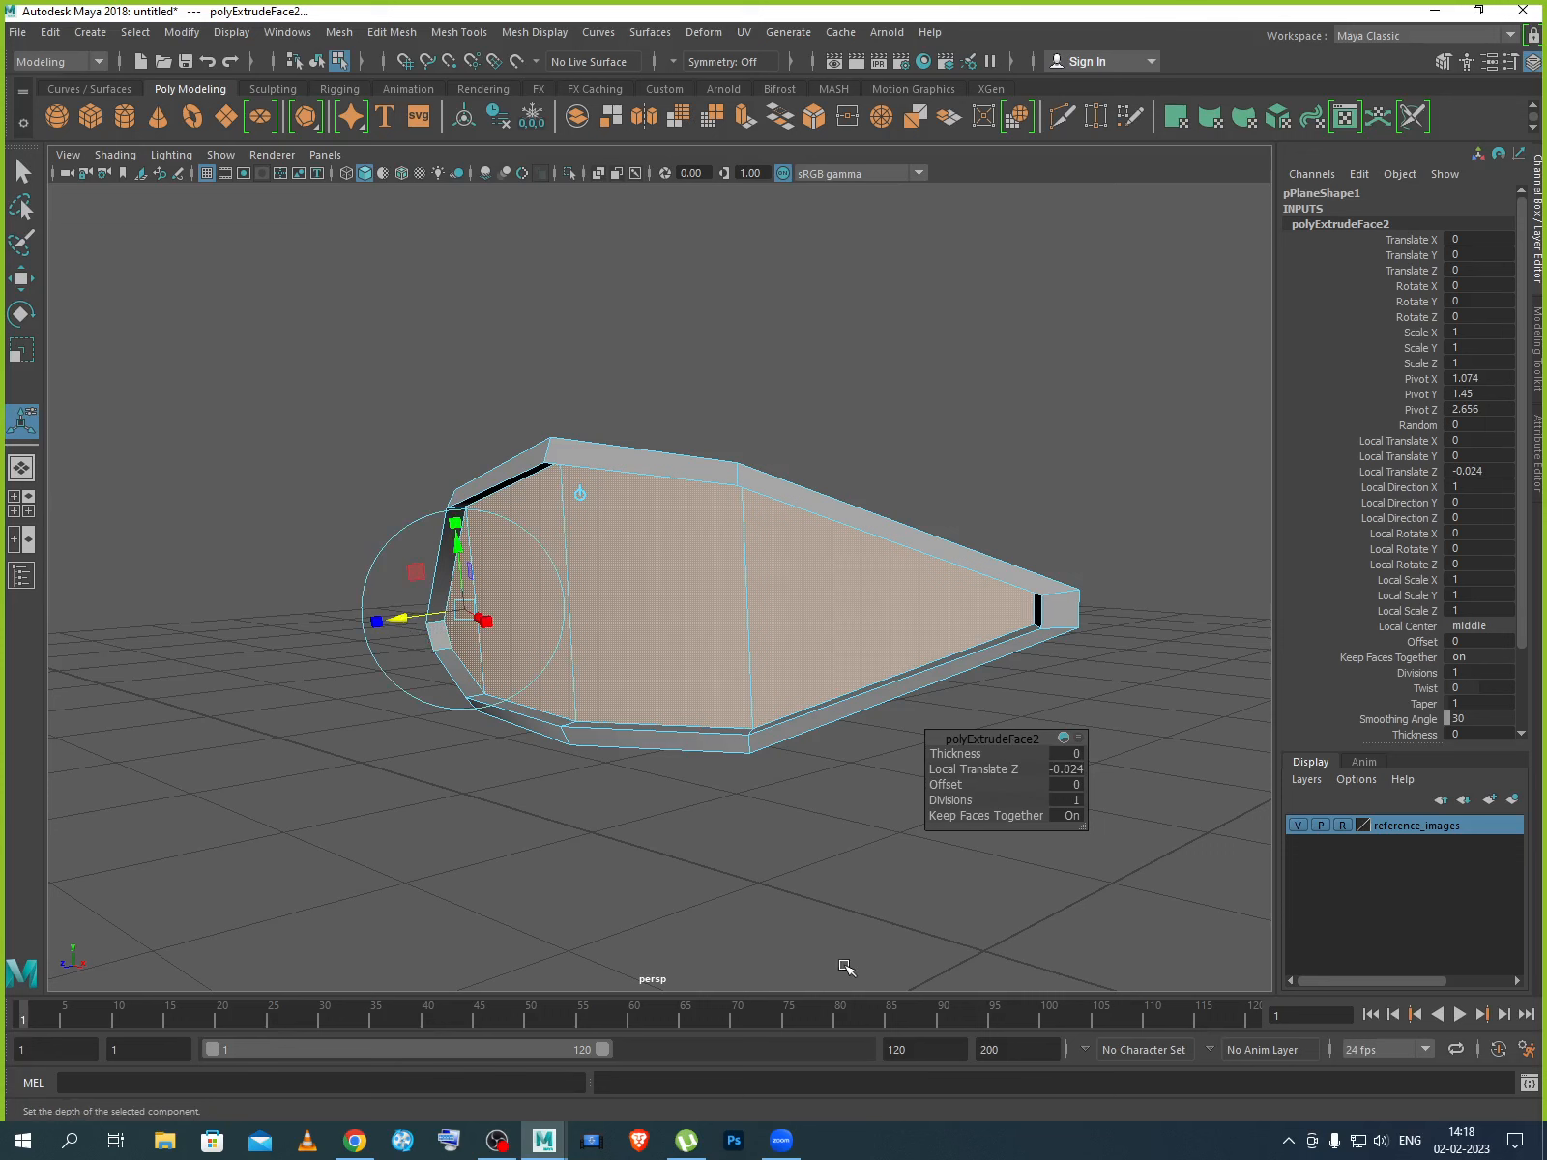
Delete the four recessed inner faces to open up the ring and return to object mode.
right_drag(632, 581, 637, 640)
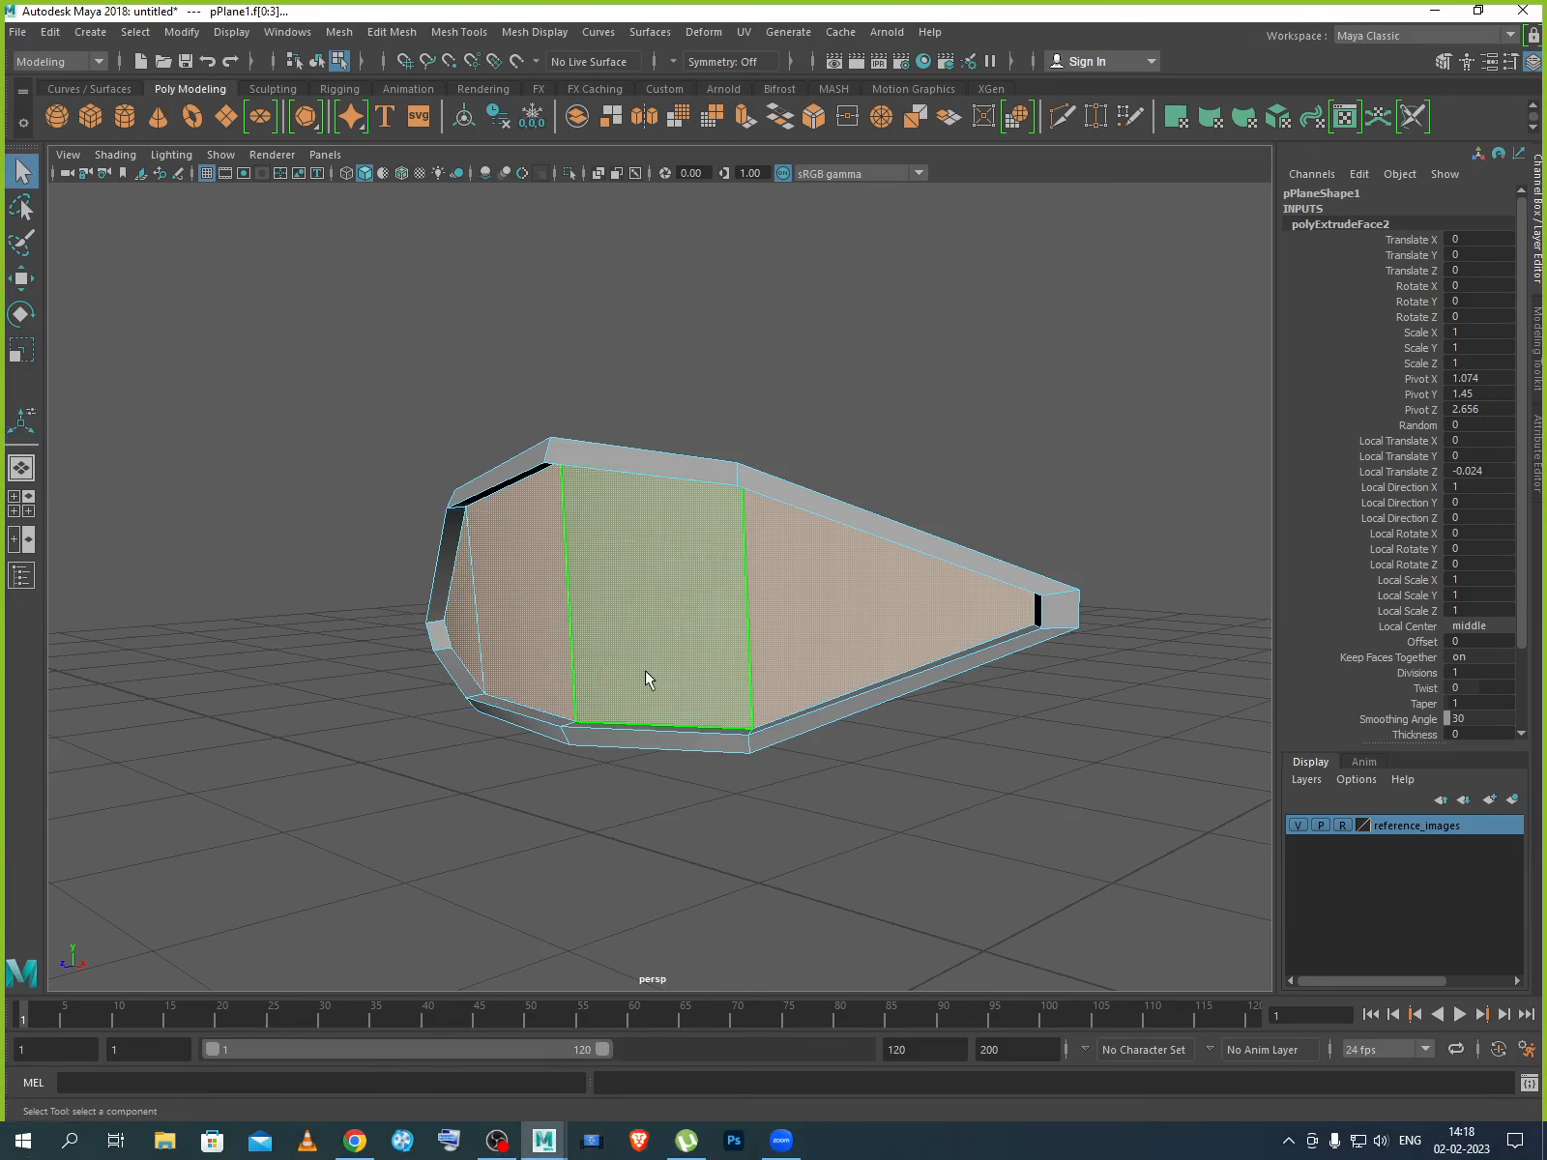
key(Delete)
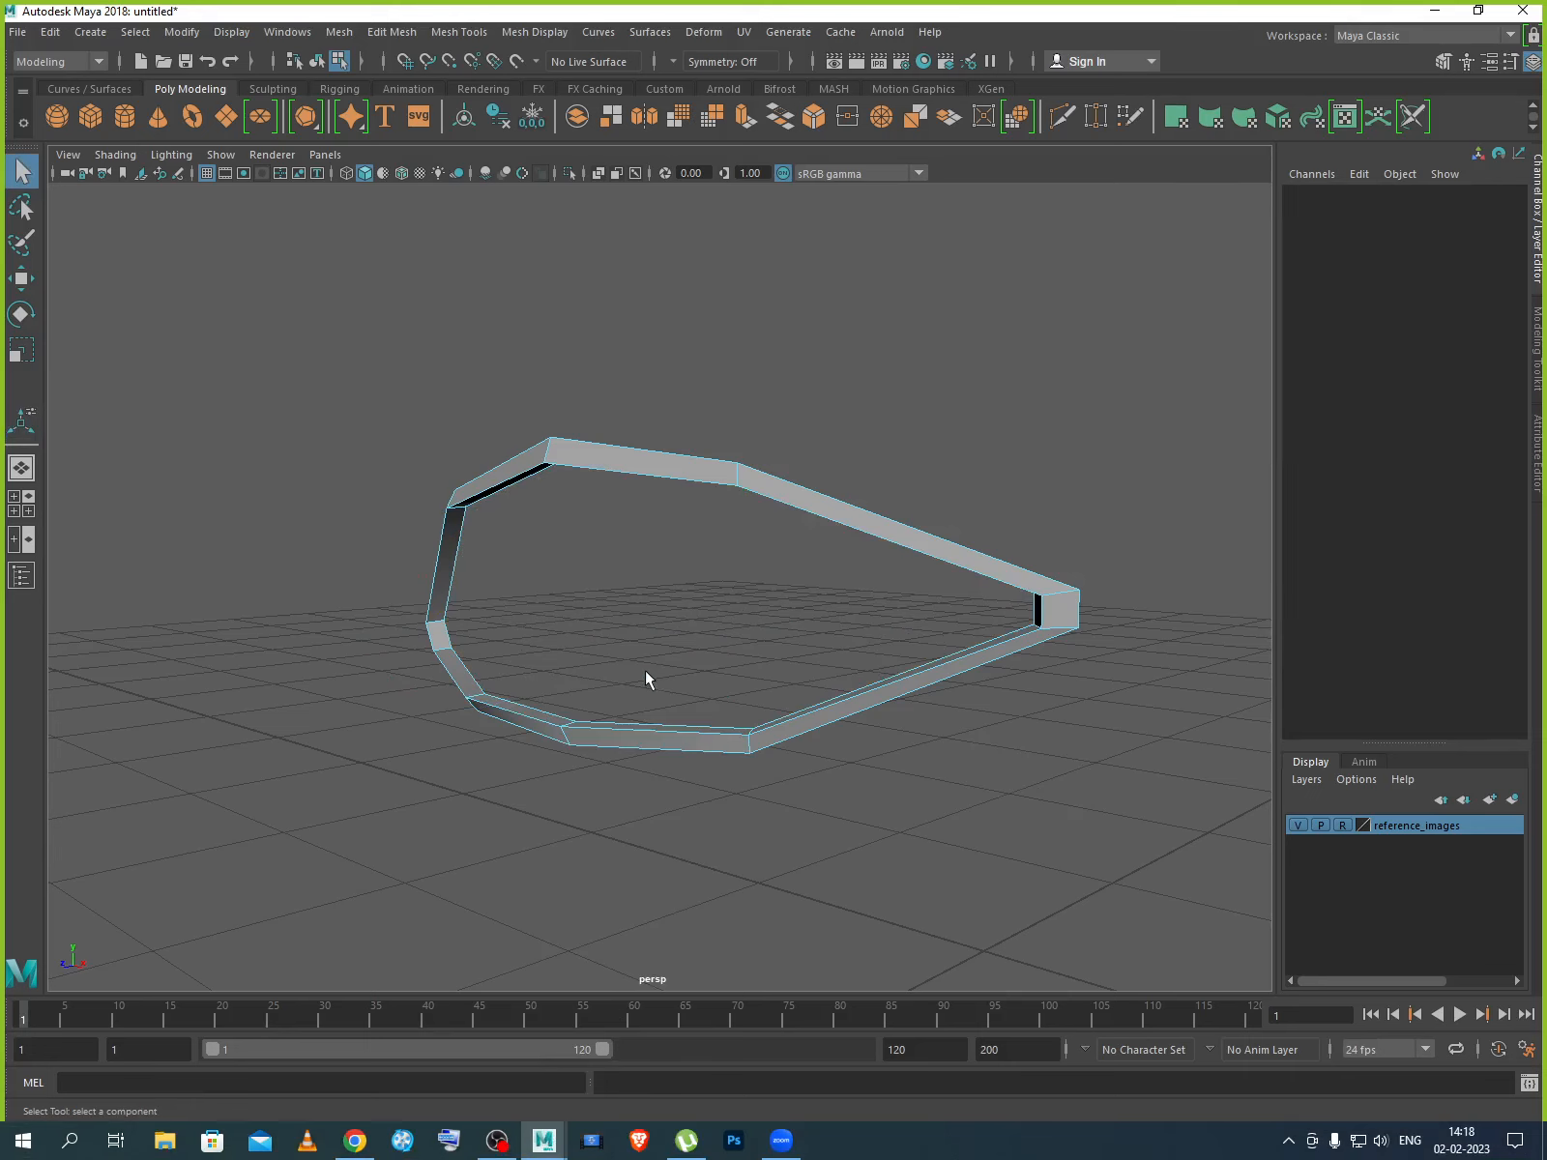
alt+drag(586, 698, 663, 707)
right_drag(631, 474, 727, 441)
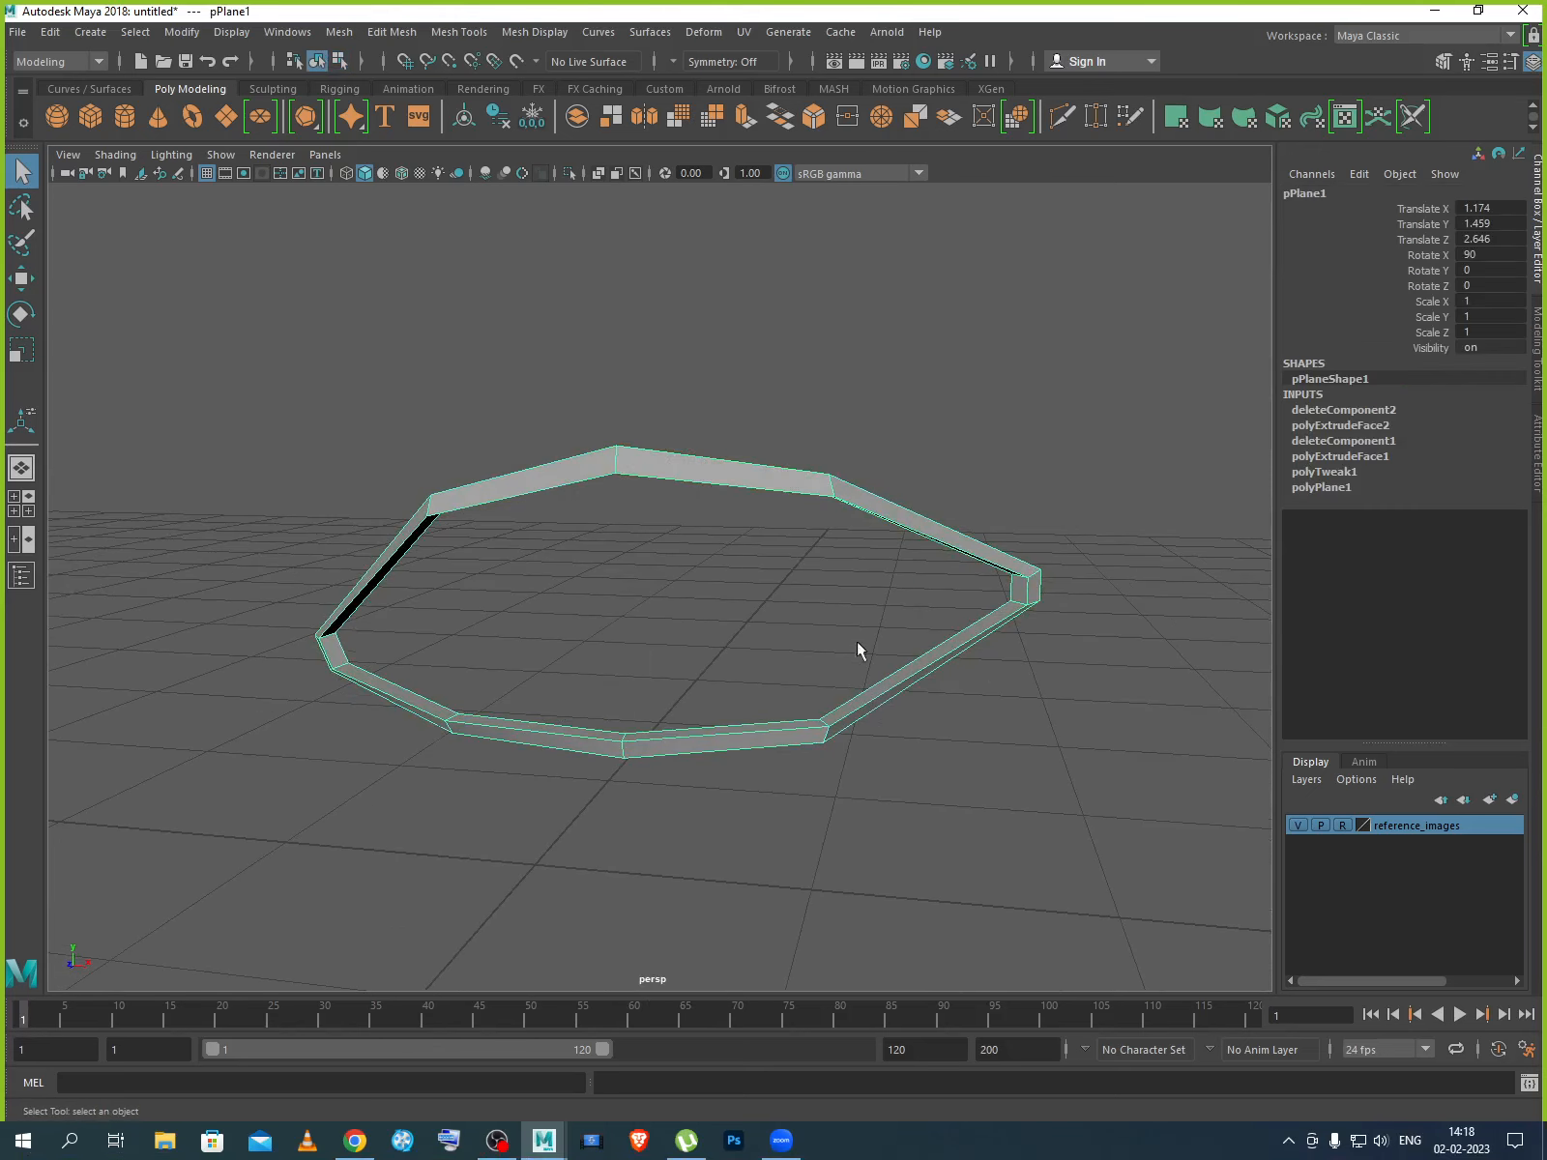
Inspect the eye-shaped ring in wireframe, shaded and smooth preview display, ending with the smooth preview off.
key(4)
click(841, 775)
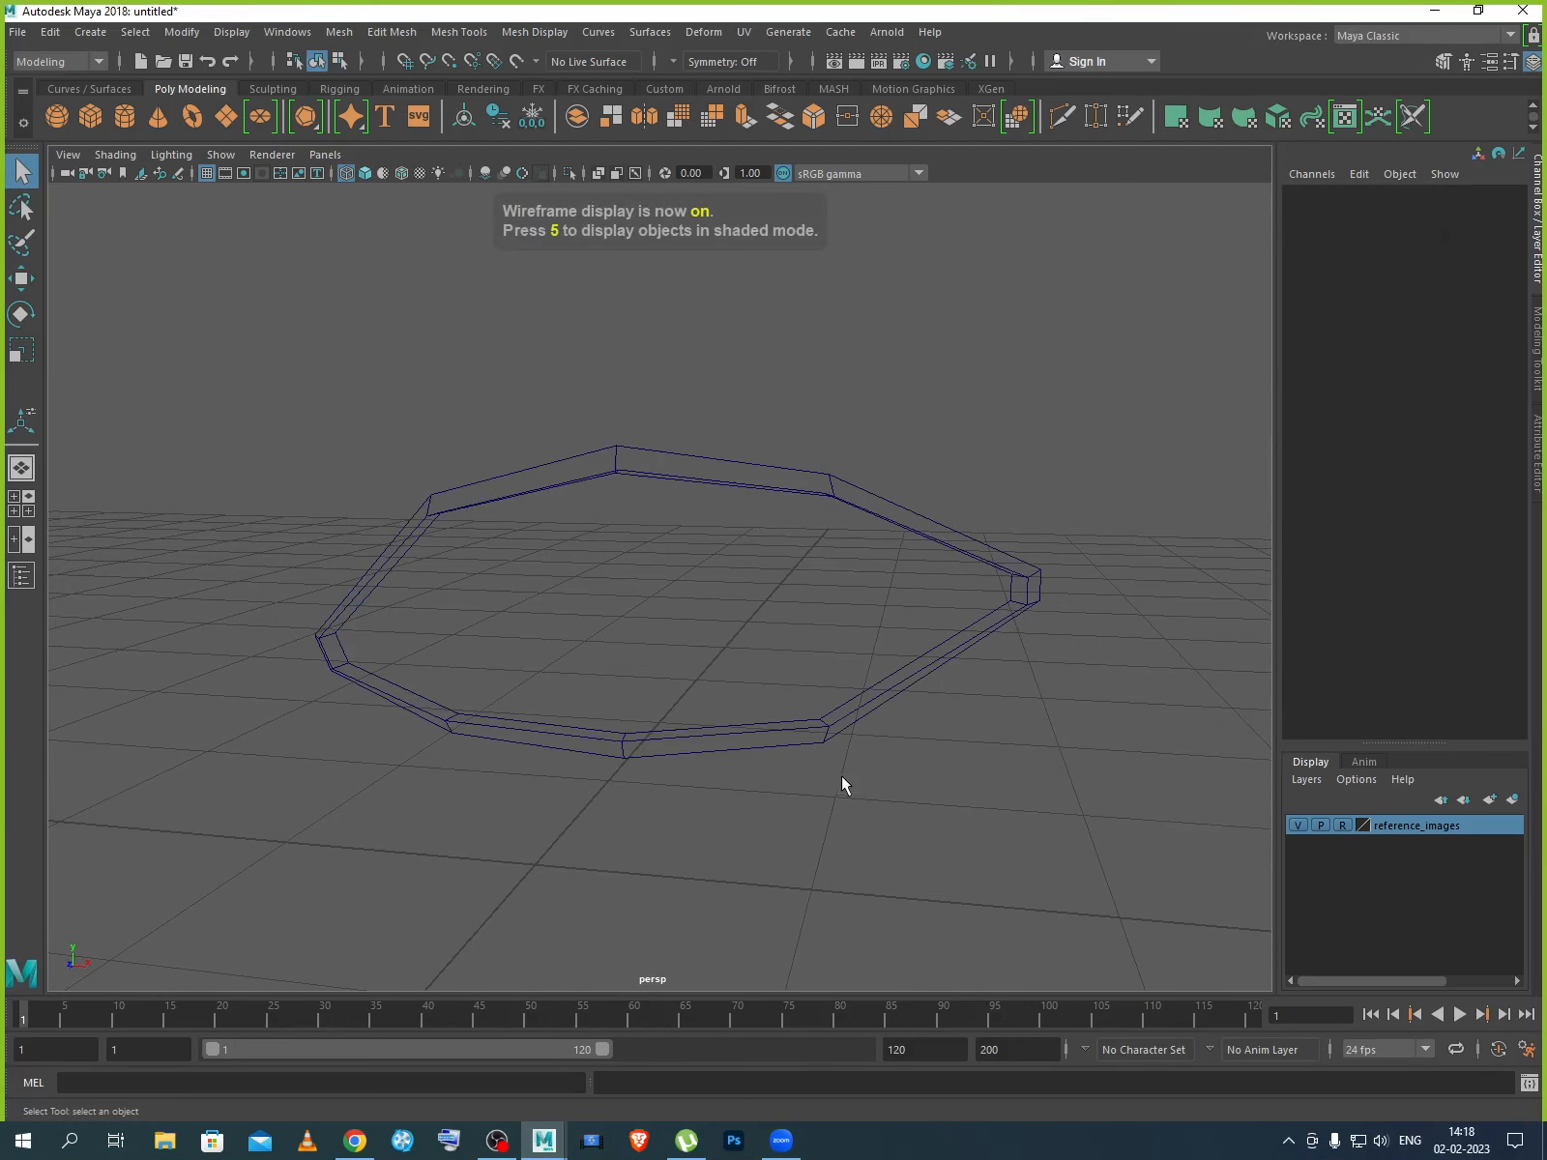
key(5)
click(776, 737)
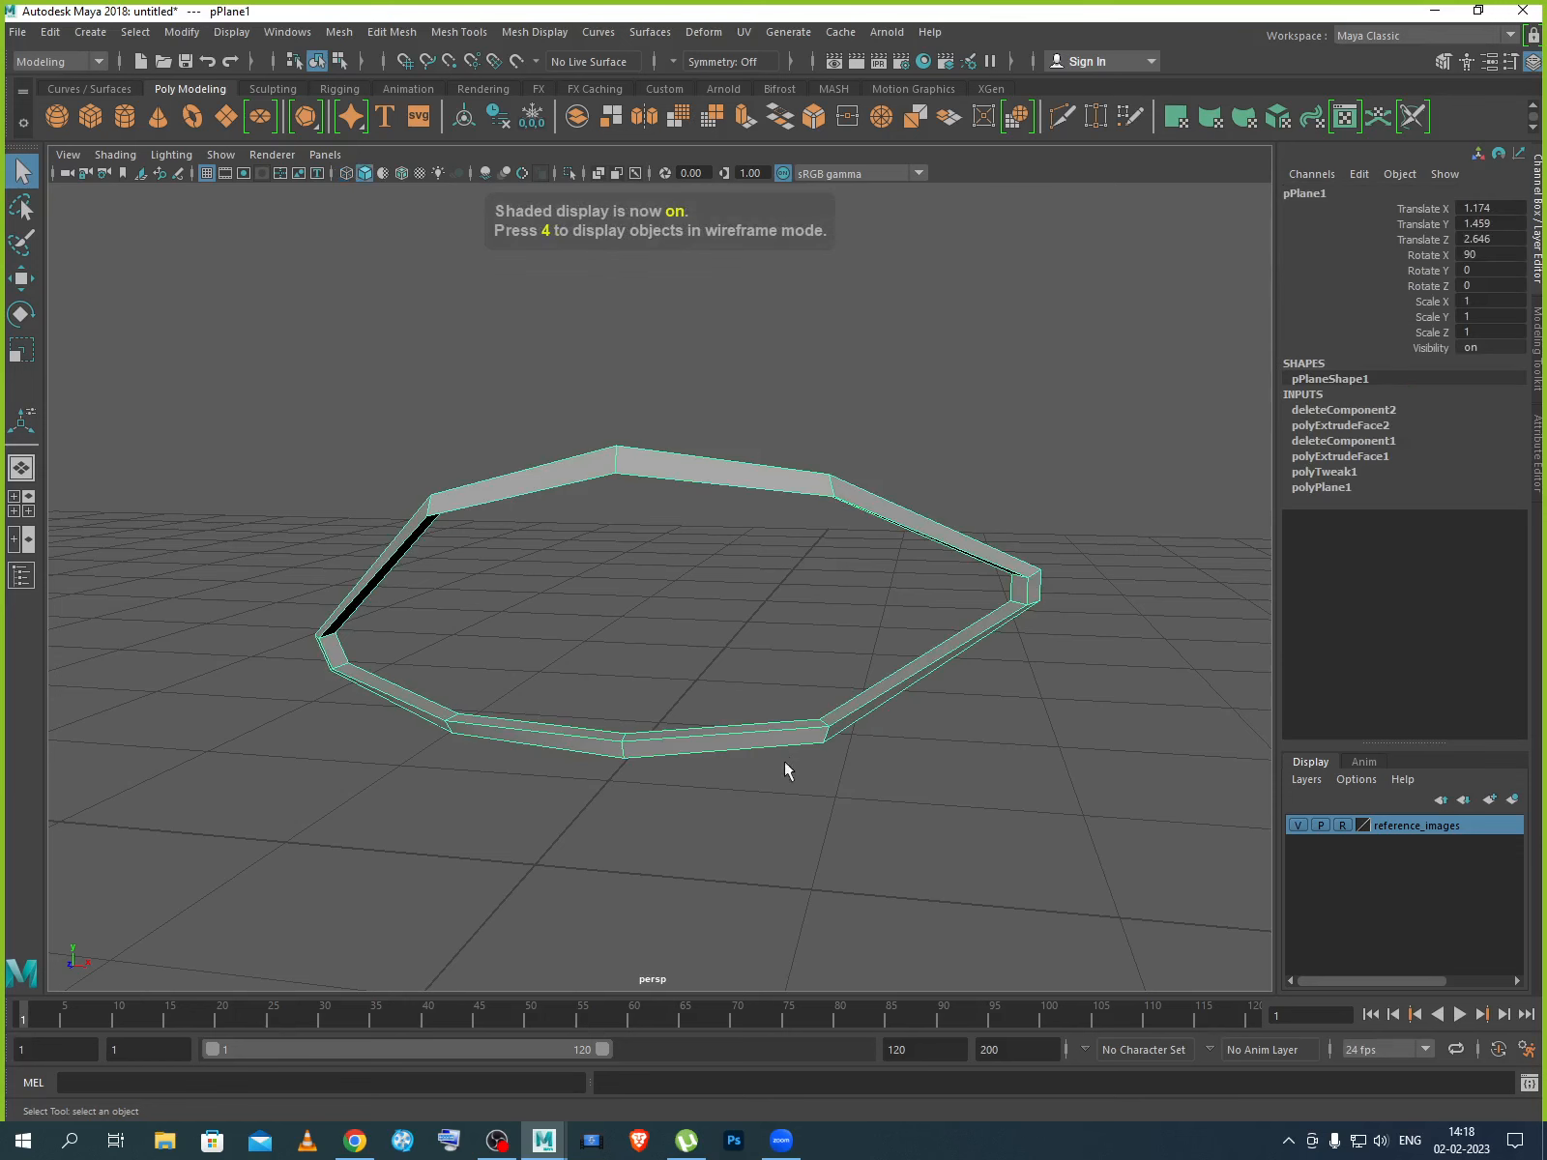
key(3)
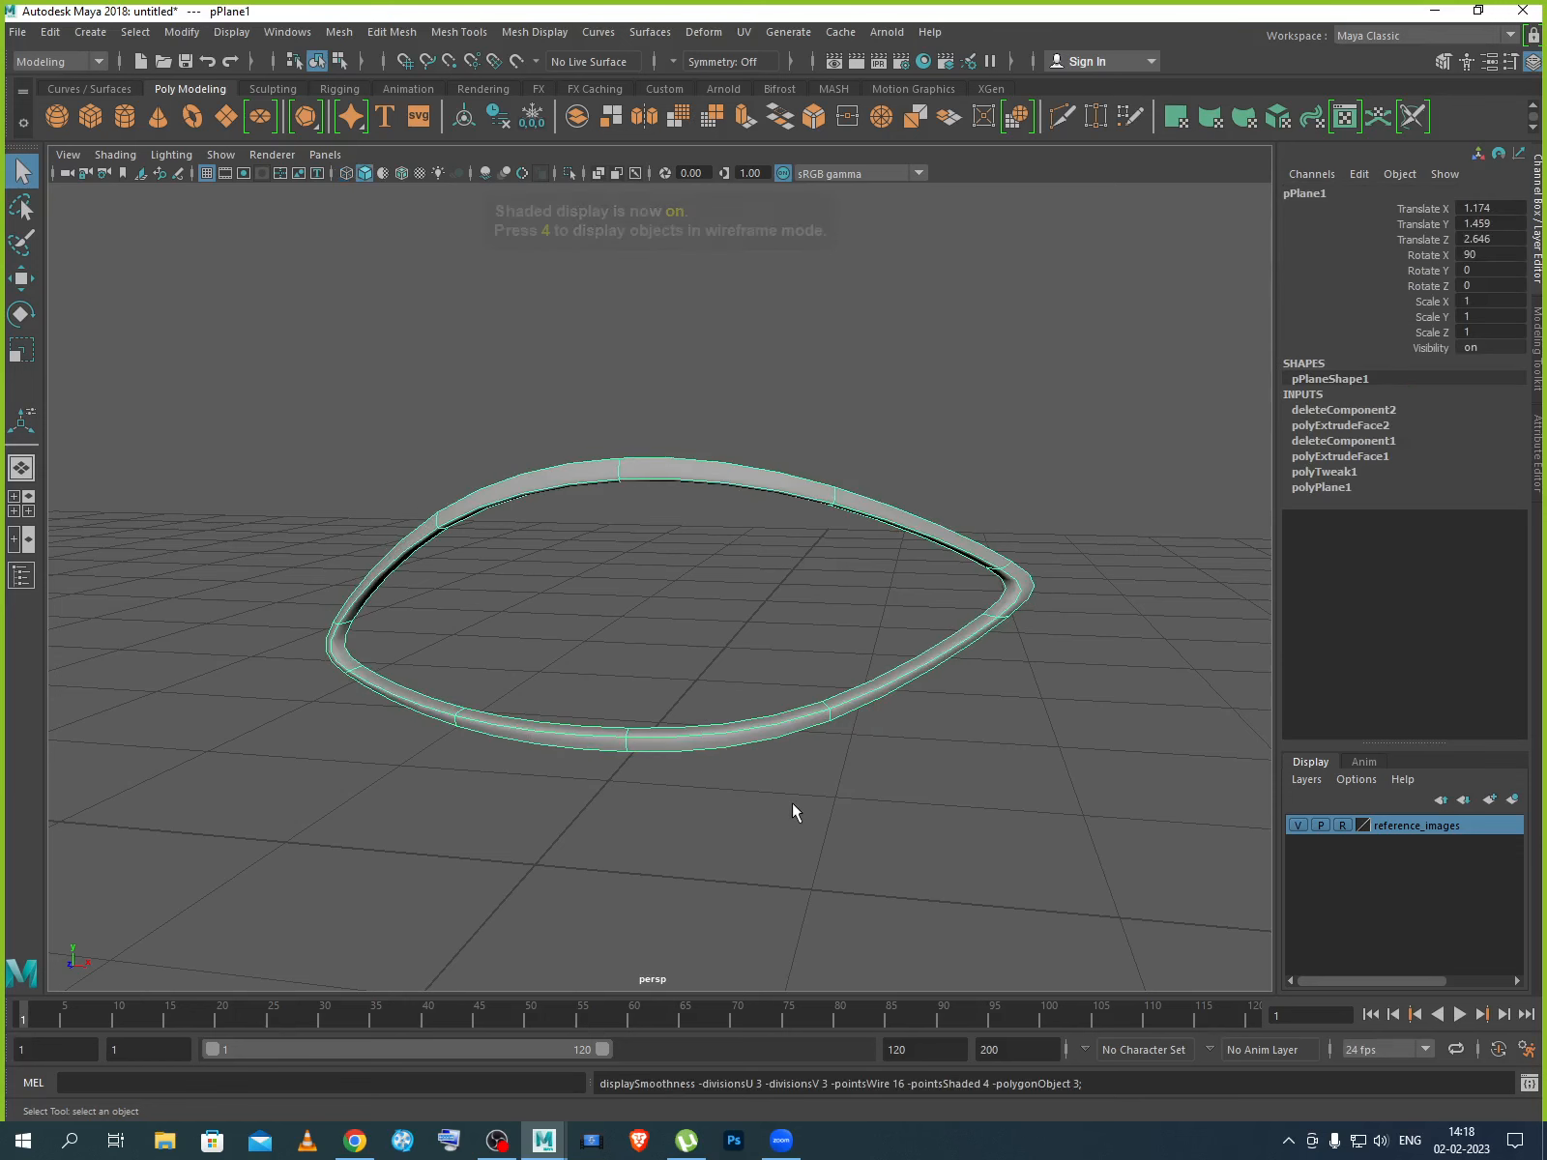
click(792, 802)
alt+drag(792, 803, 828, 787)
scroll(822, 787, up, 5)
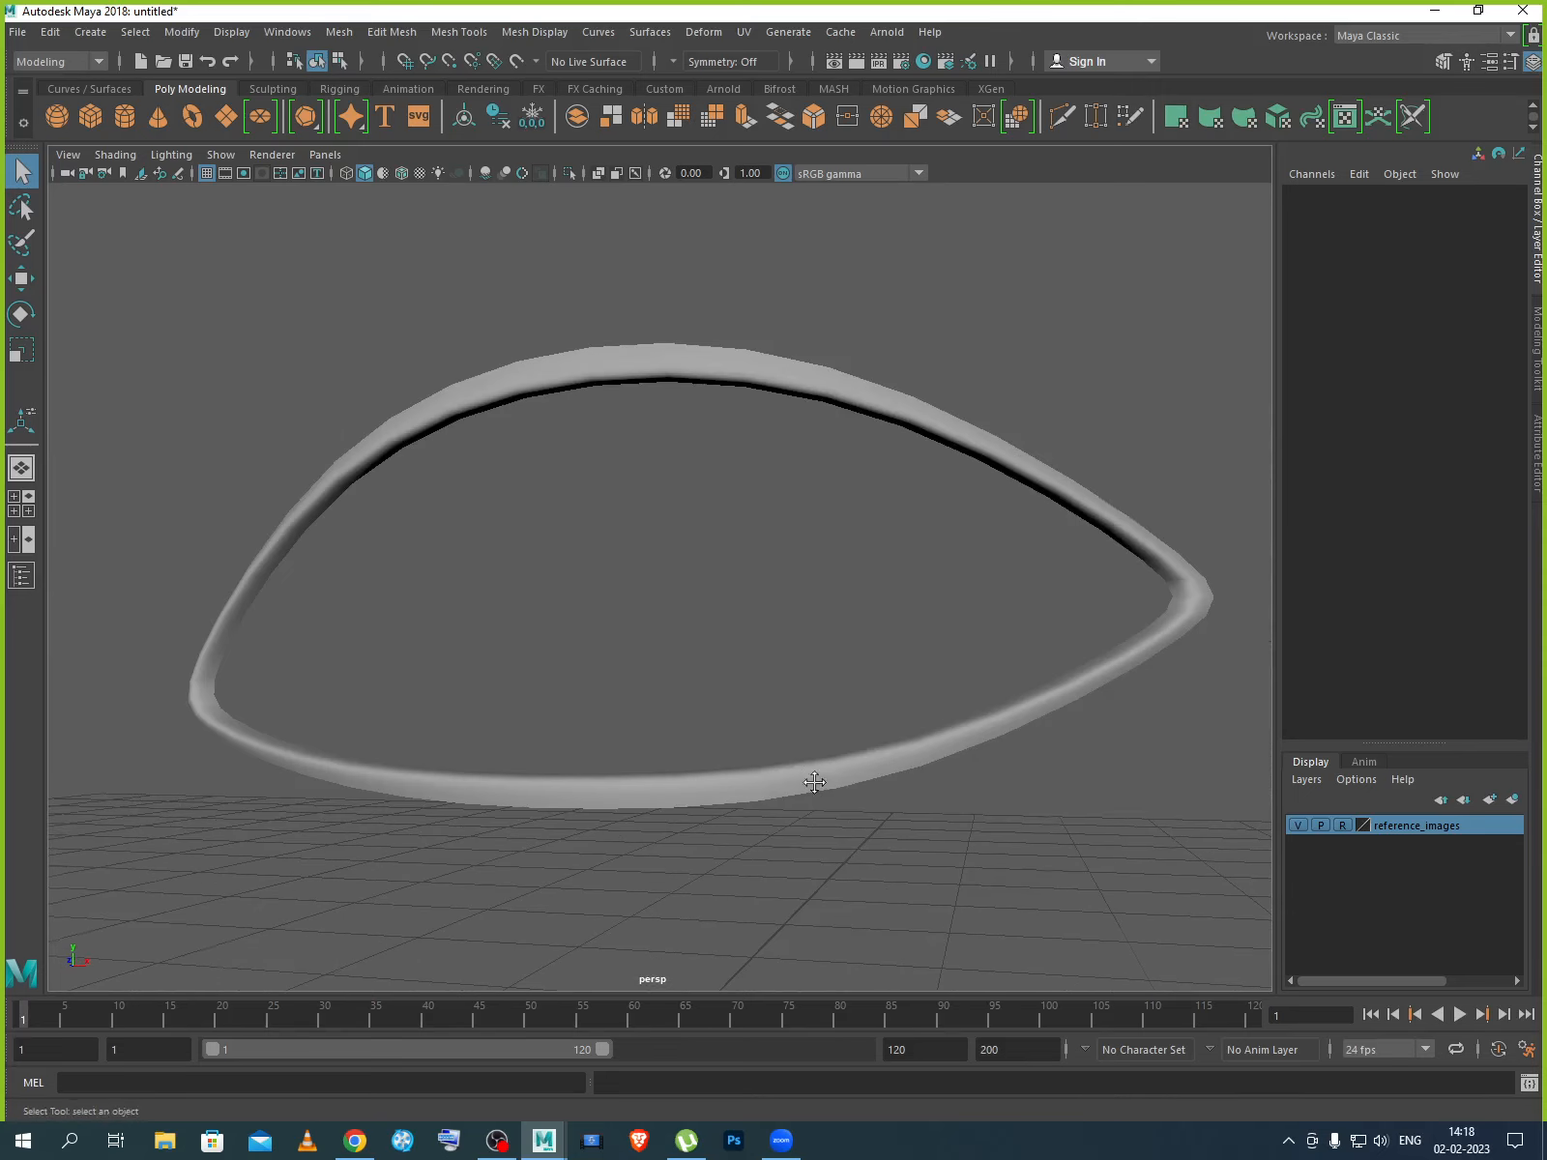
click(633, 843)
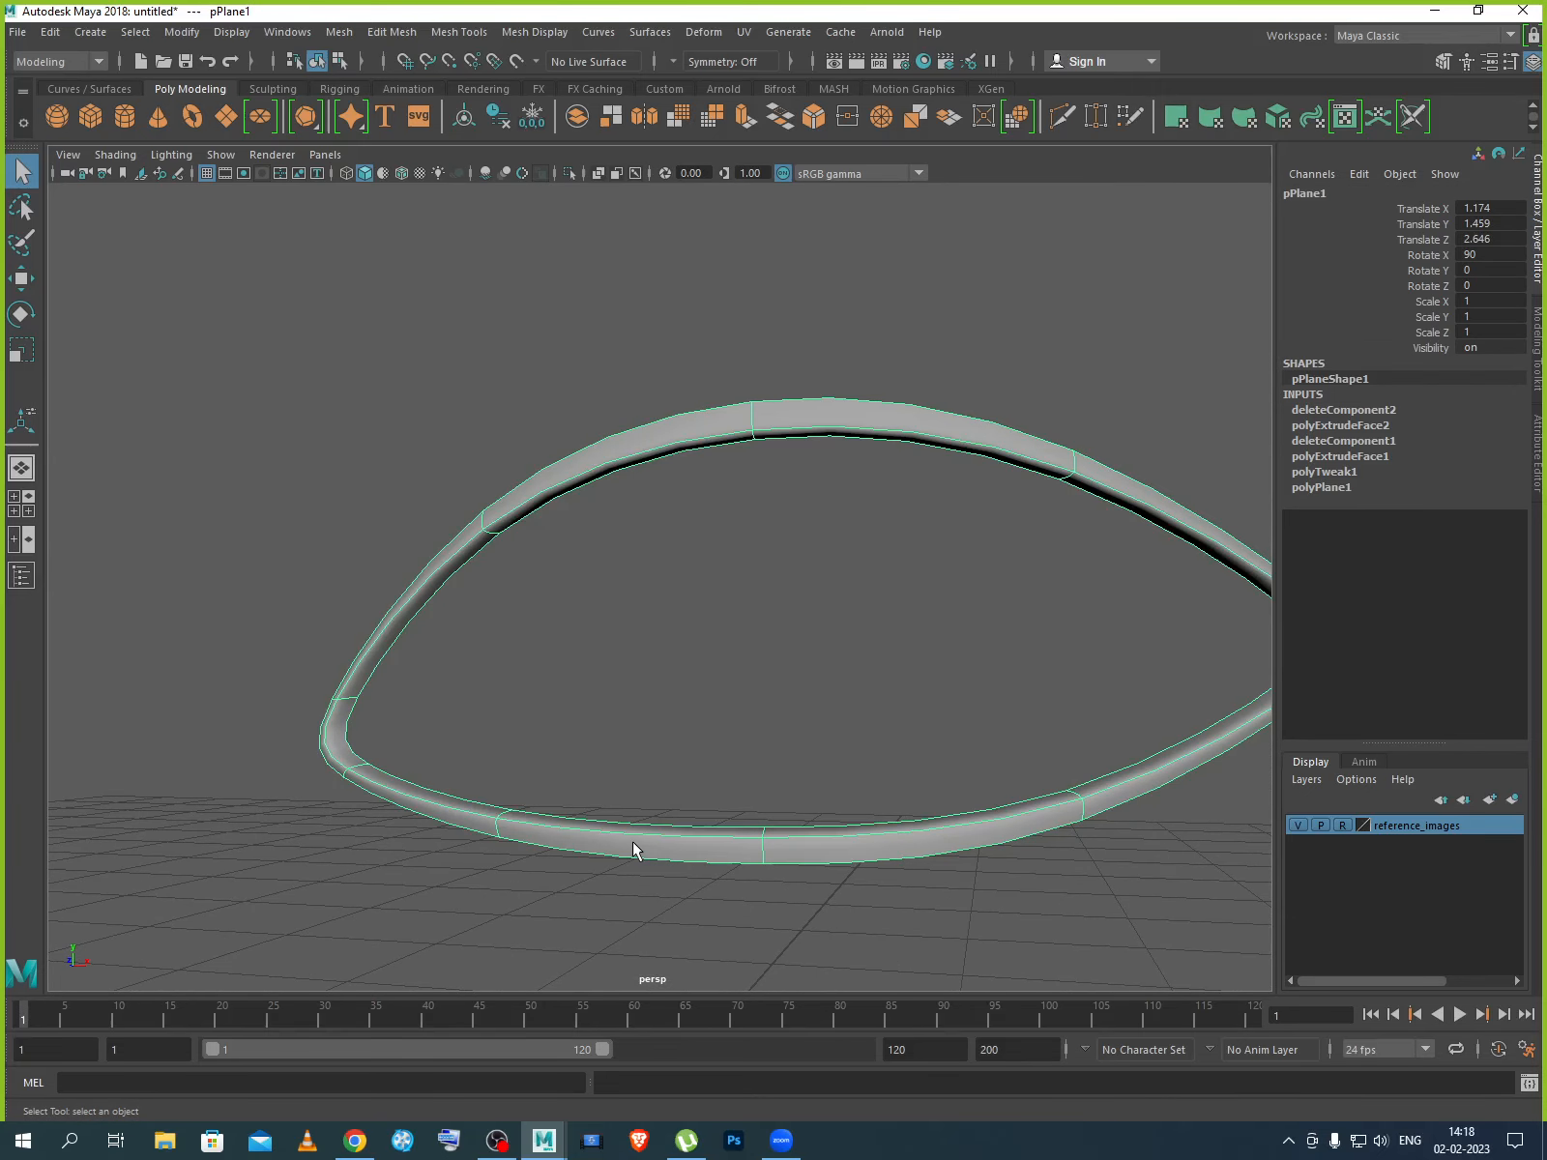
key(1)
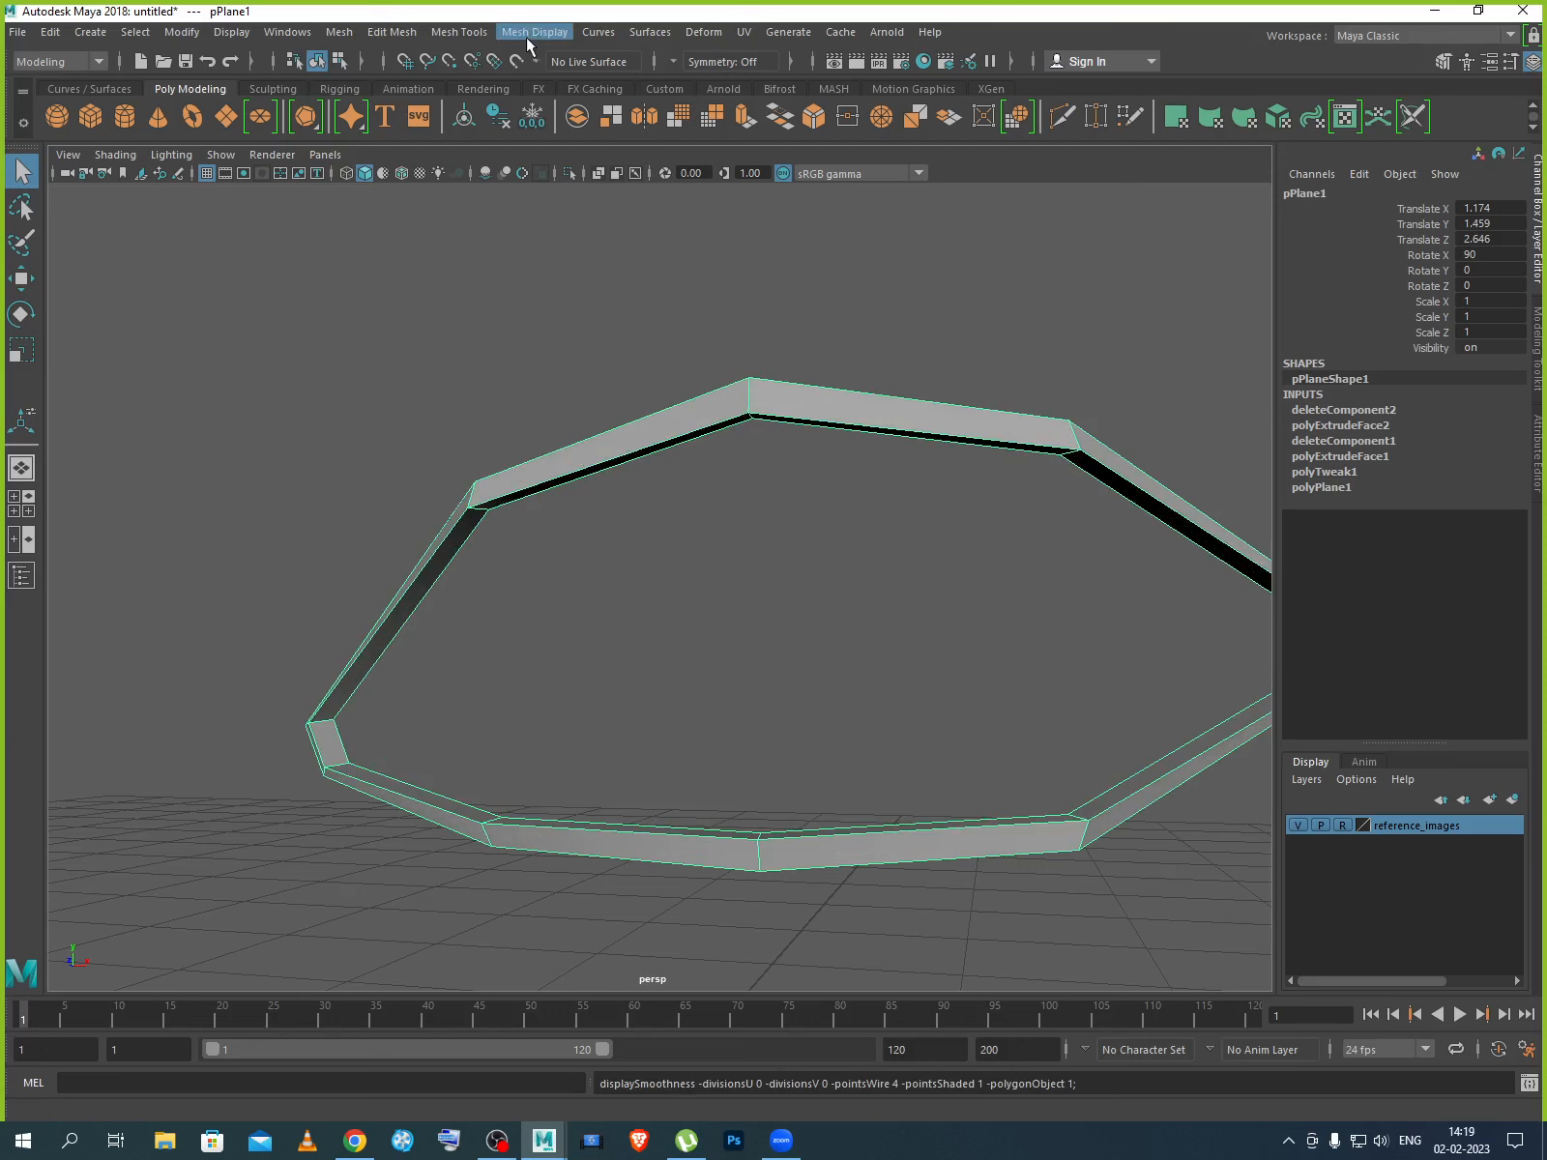
Insert one edge loop above and one below the inner eye corner of the ring and return to object mode.
click(485, 34)
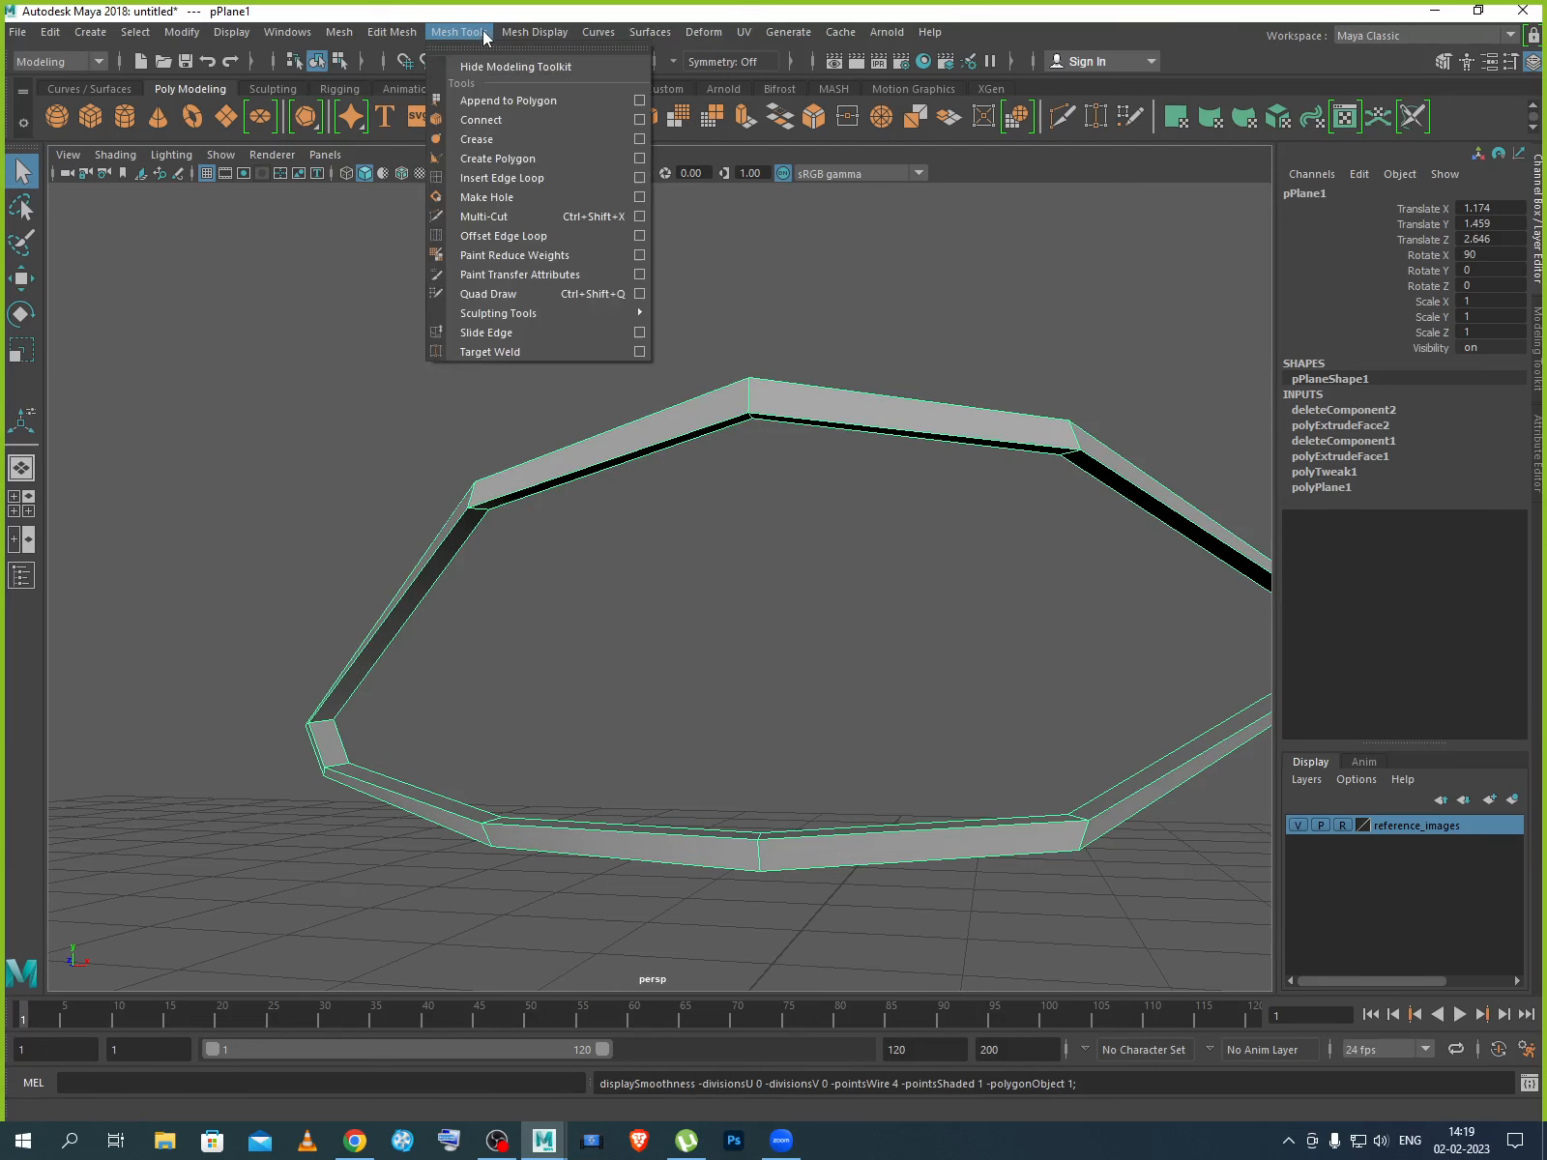
click(518, 180)
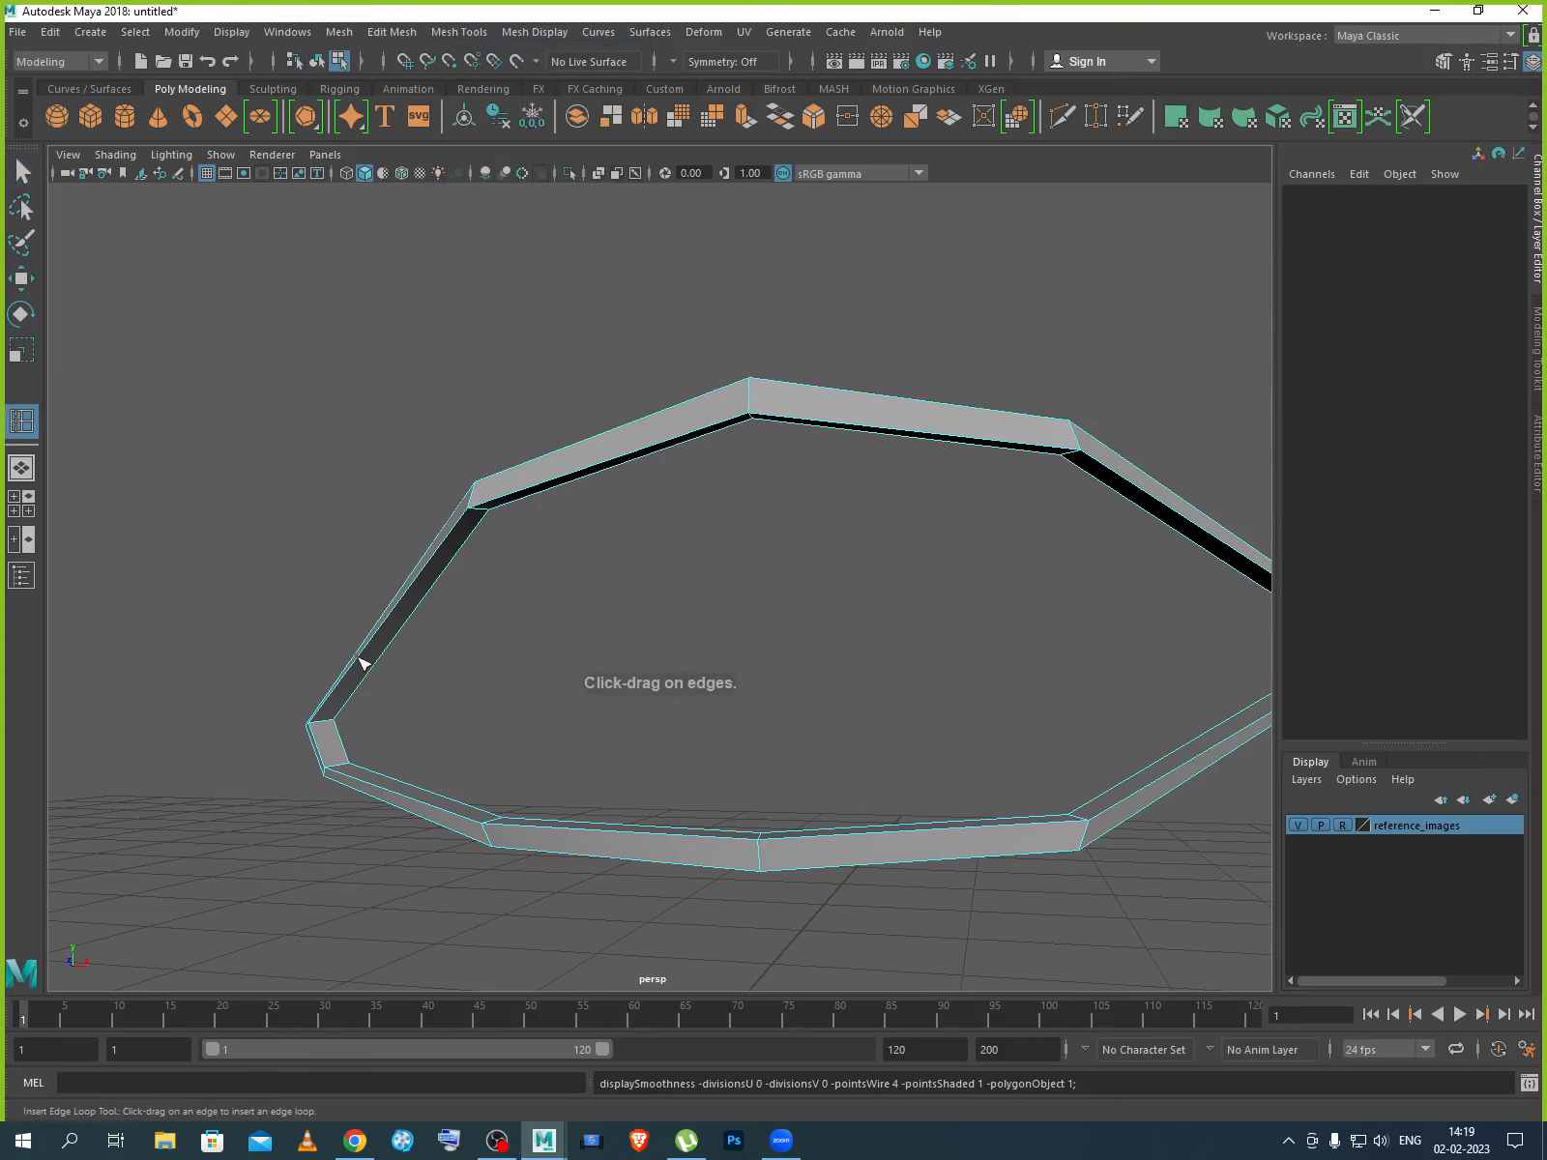
drag(362, 661, 350, 678)
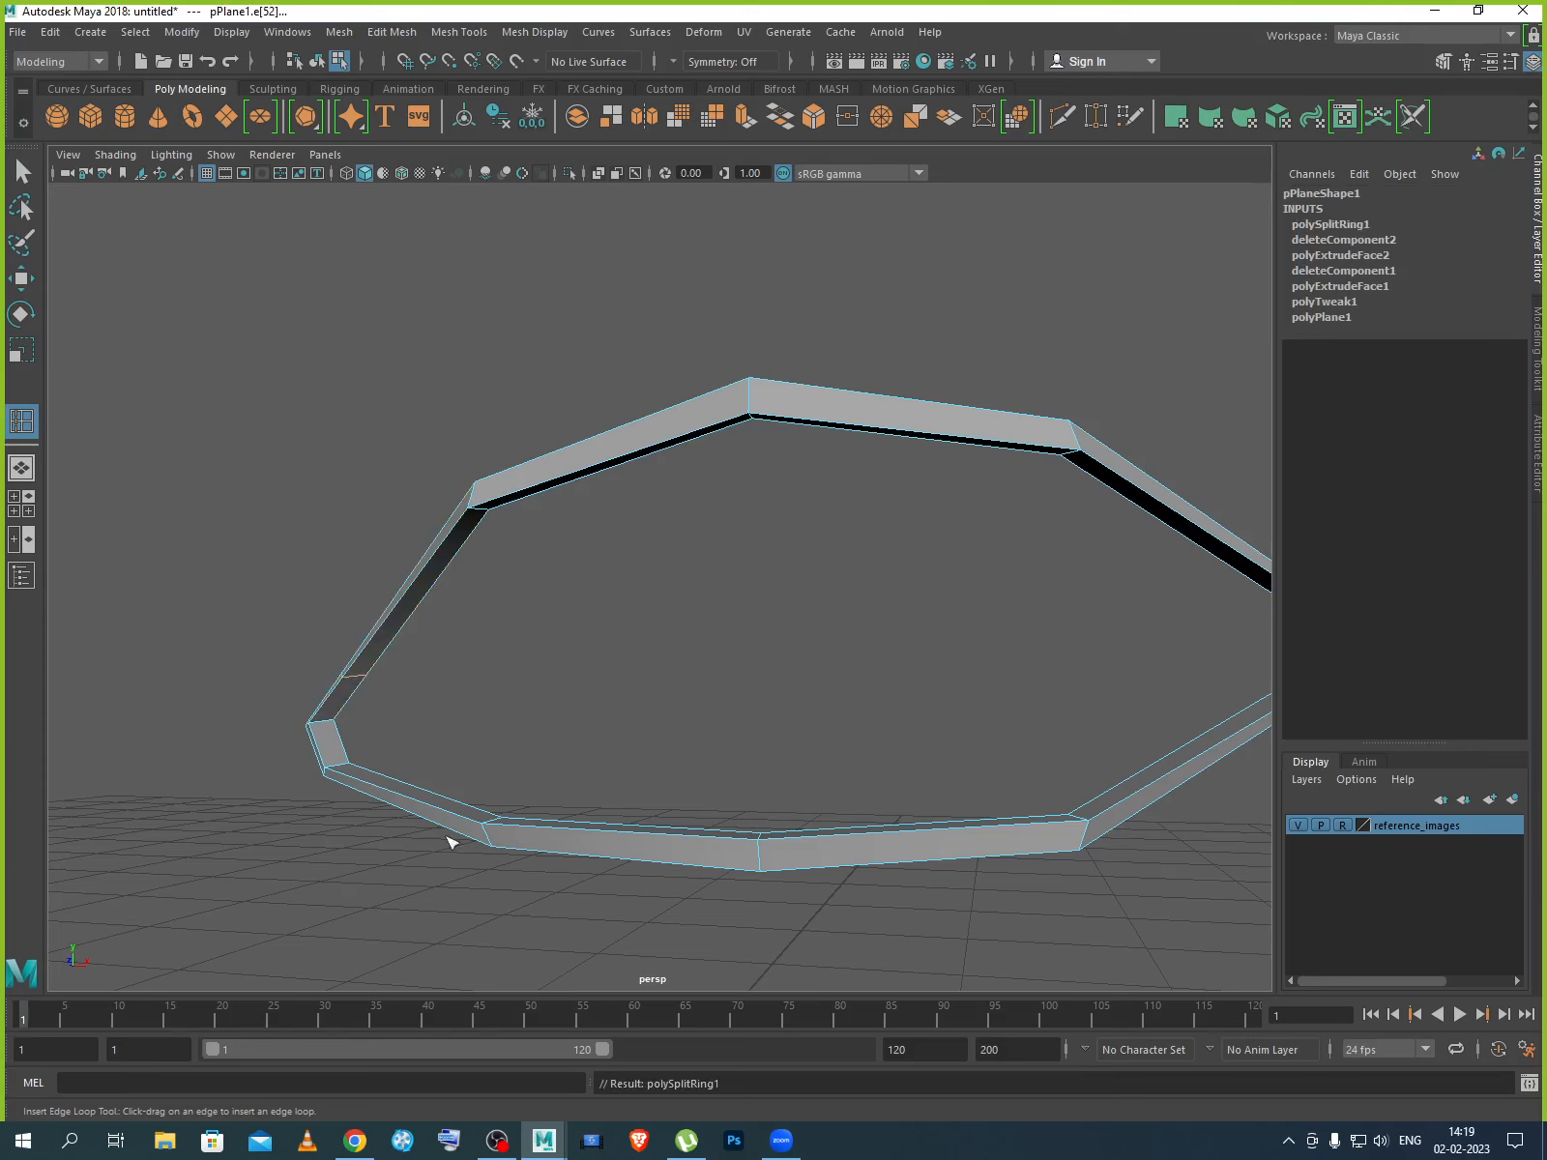
drag(388, 796, 371, 792)
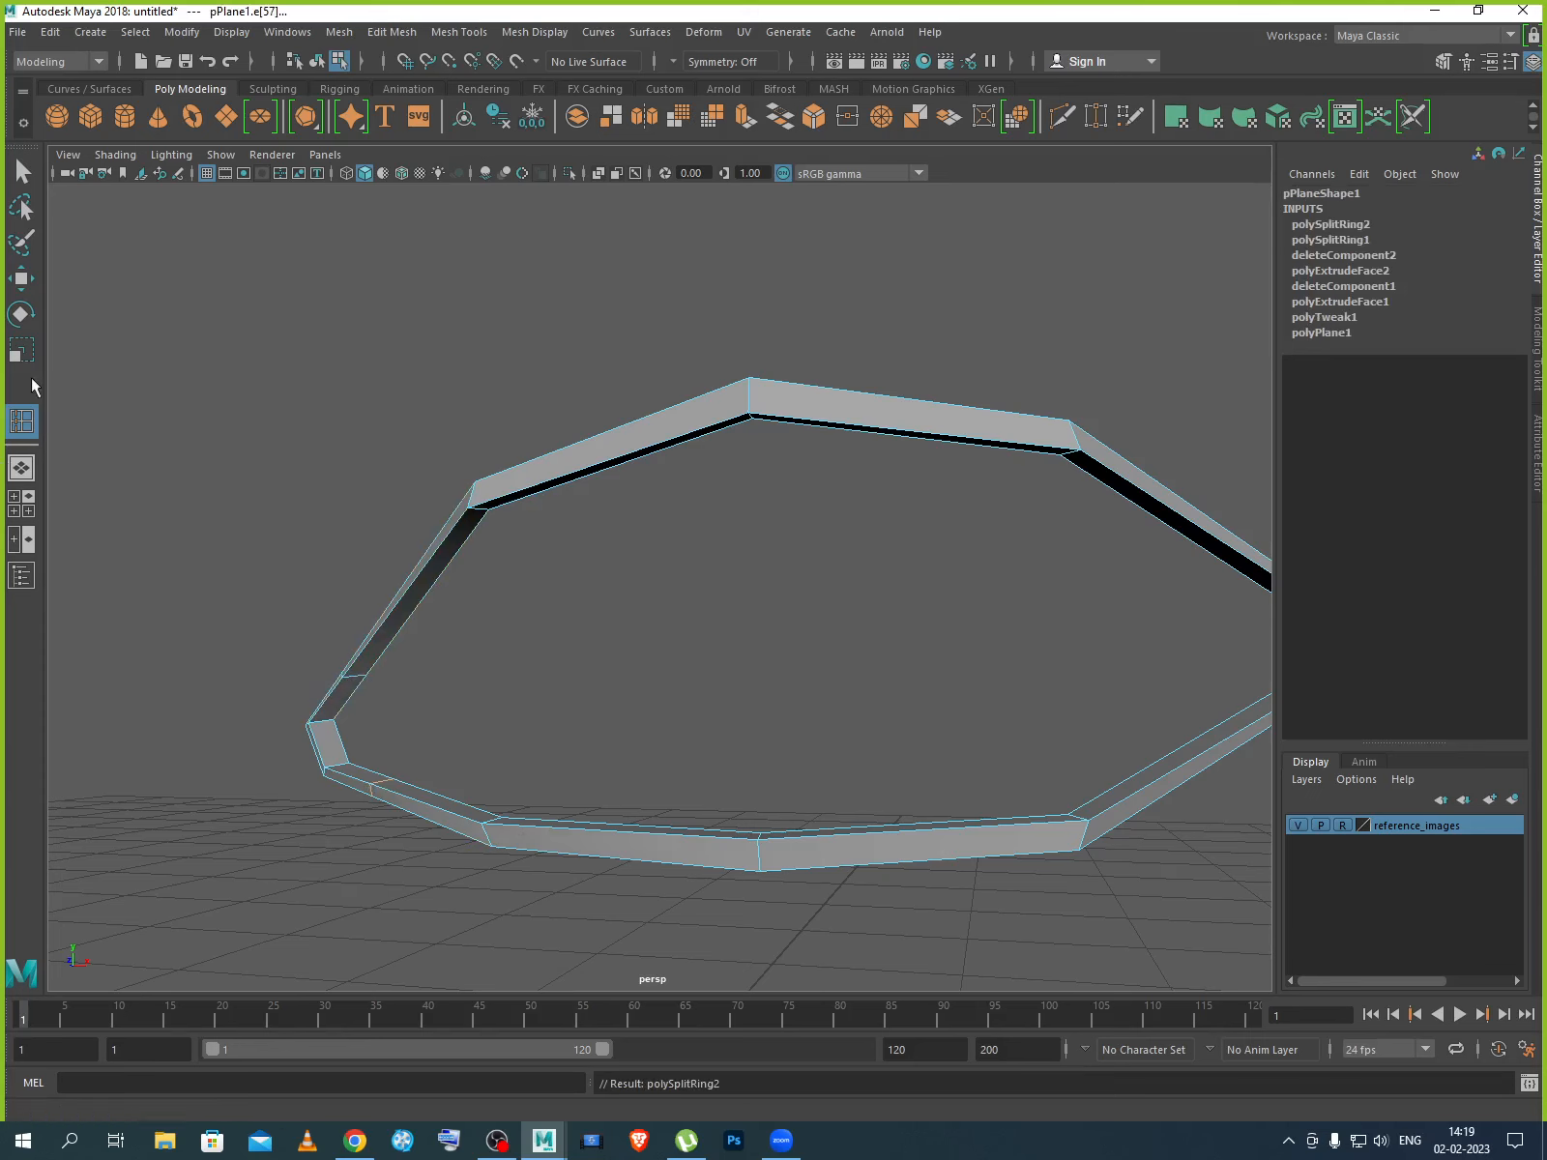
click(22, 279)
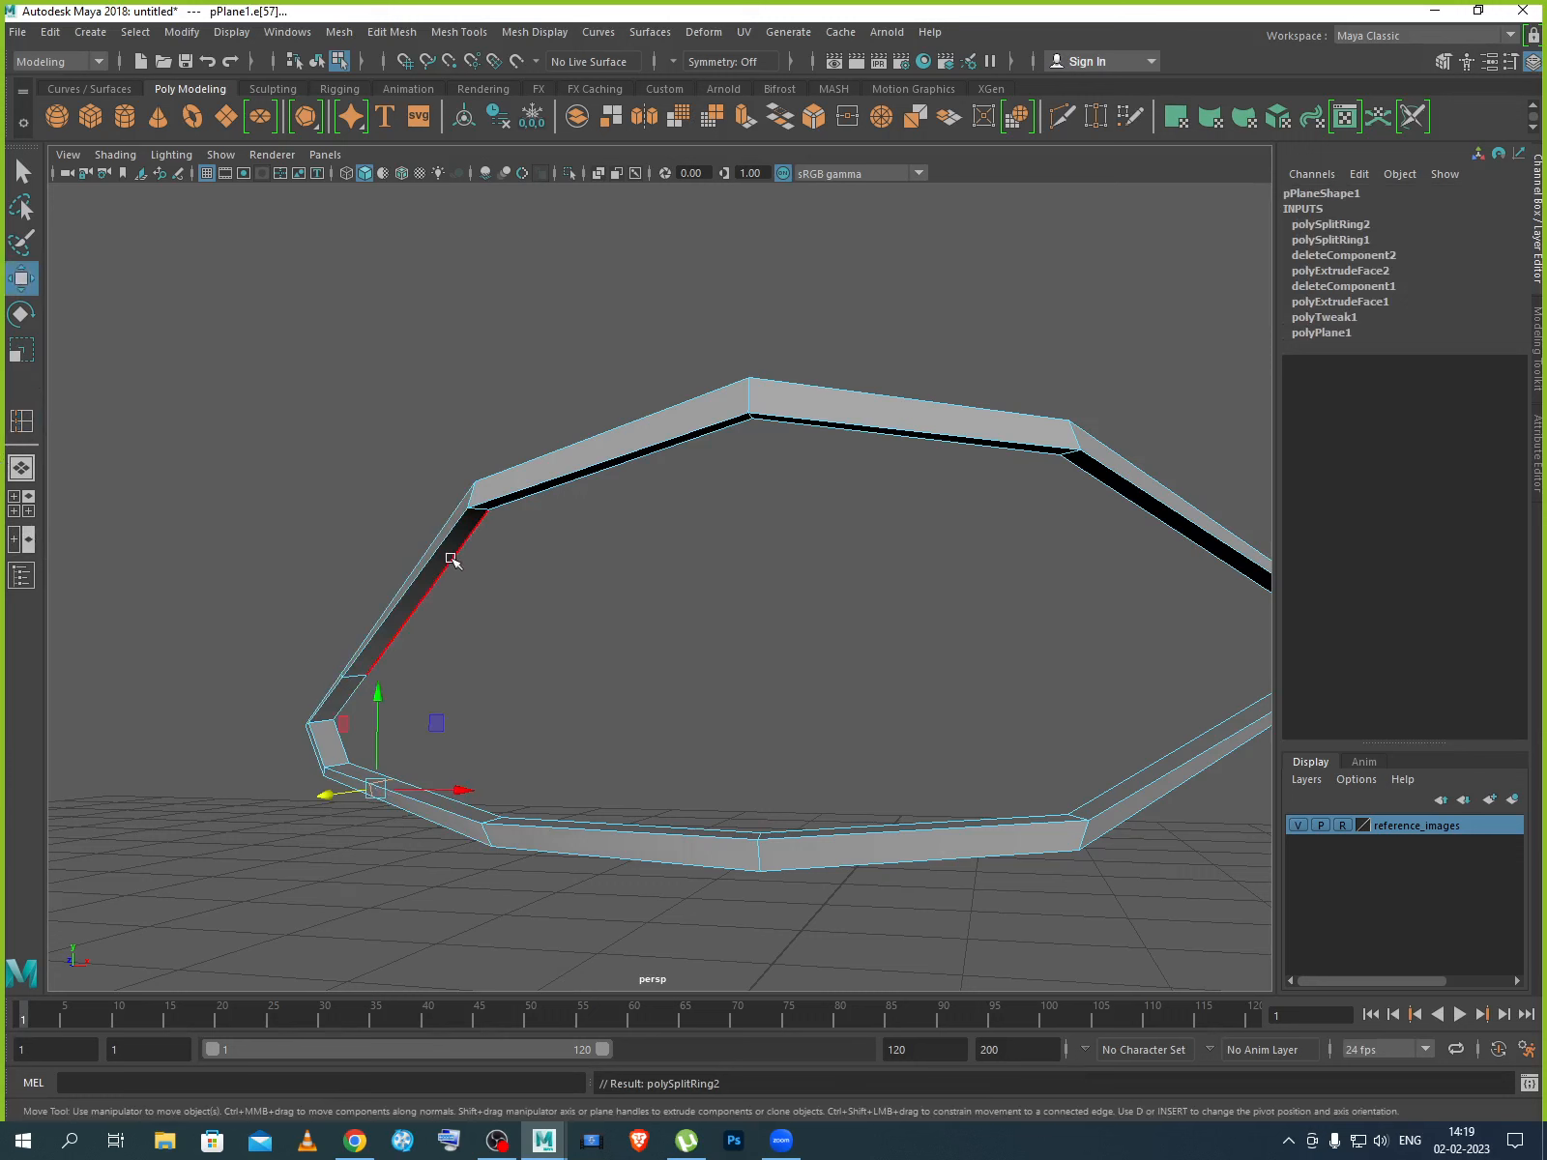
right_drag(451, 559, 535, 530)
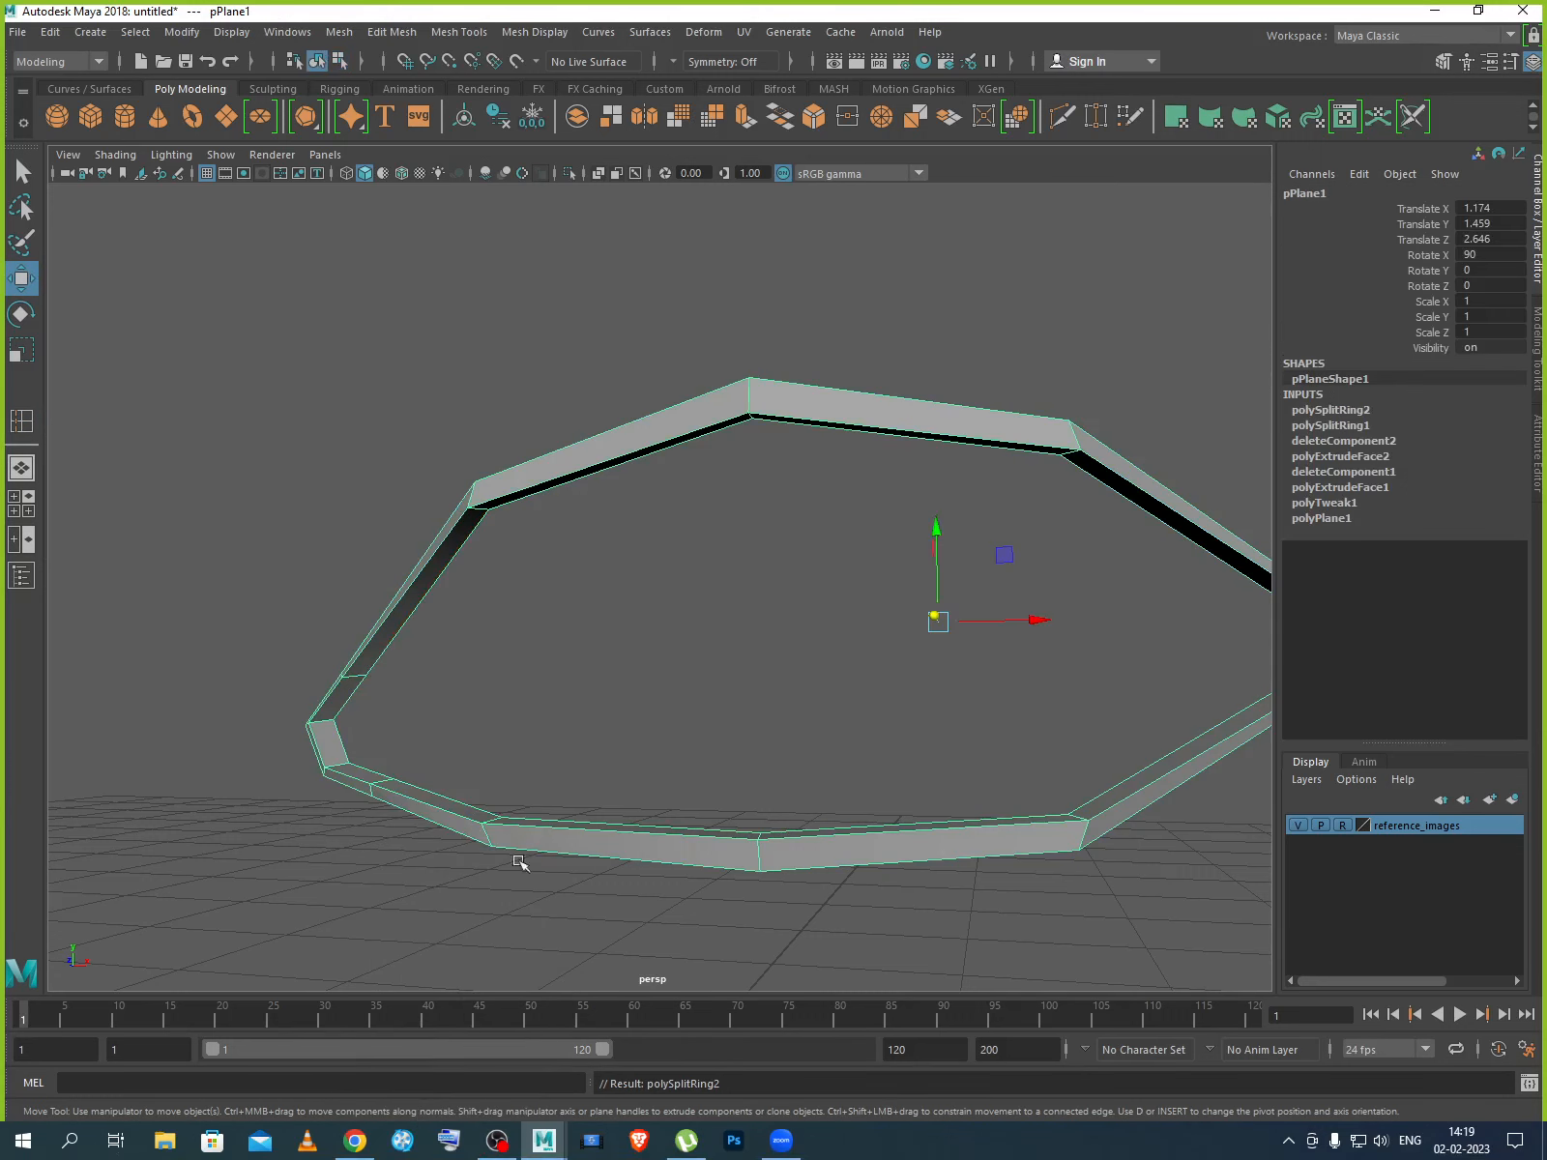
Examine the added edge loops around the inner eye corner of the ring from several angles and distances.
click(465, 900)
click(424, 820)
scroll(338, 790, up, 2)
alt+drag(338, 790, 453, 793)
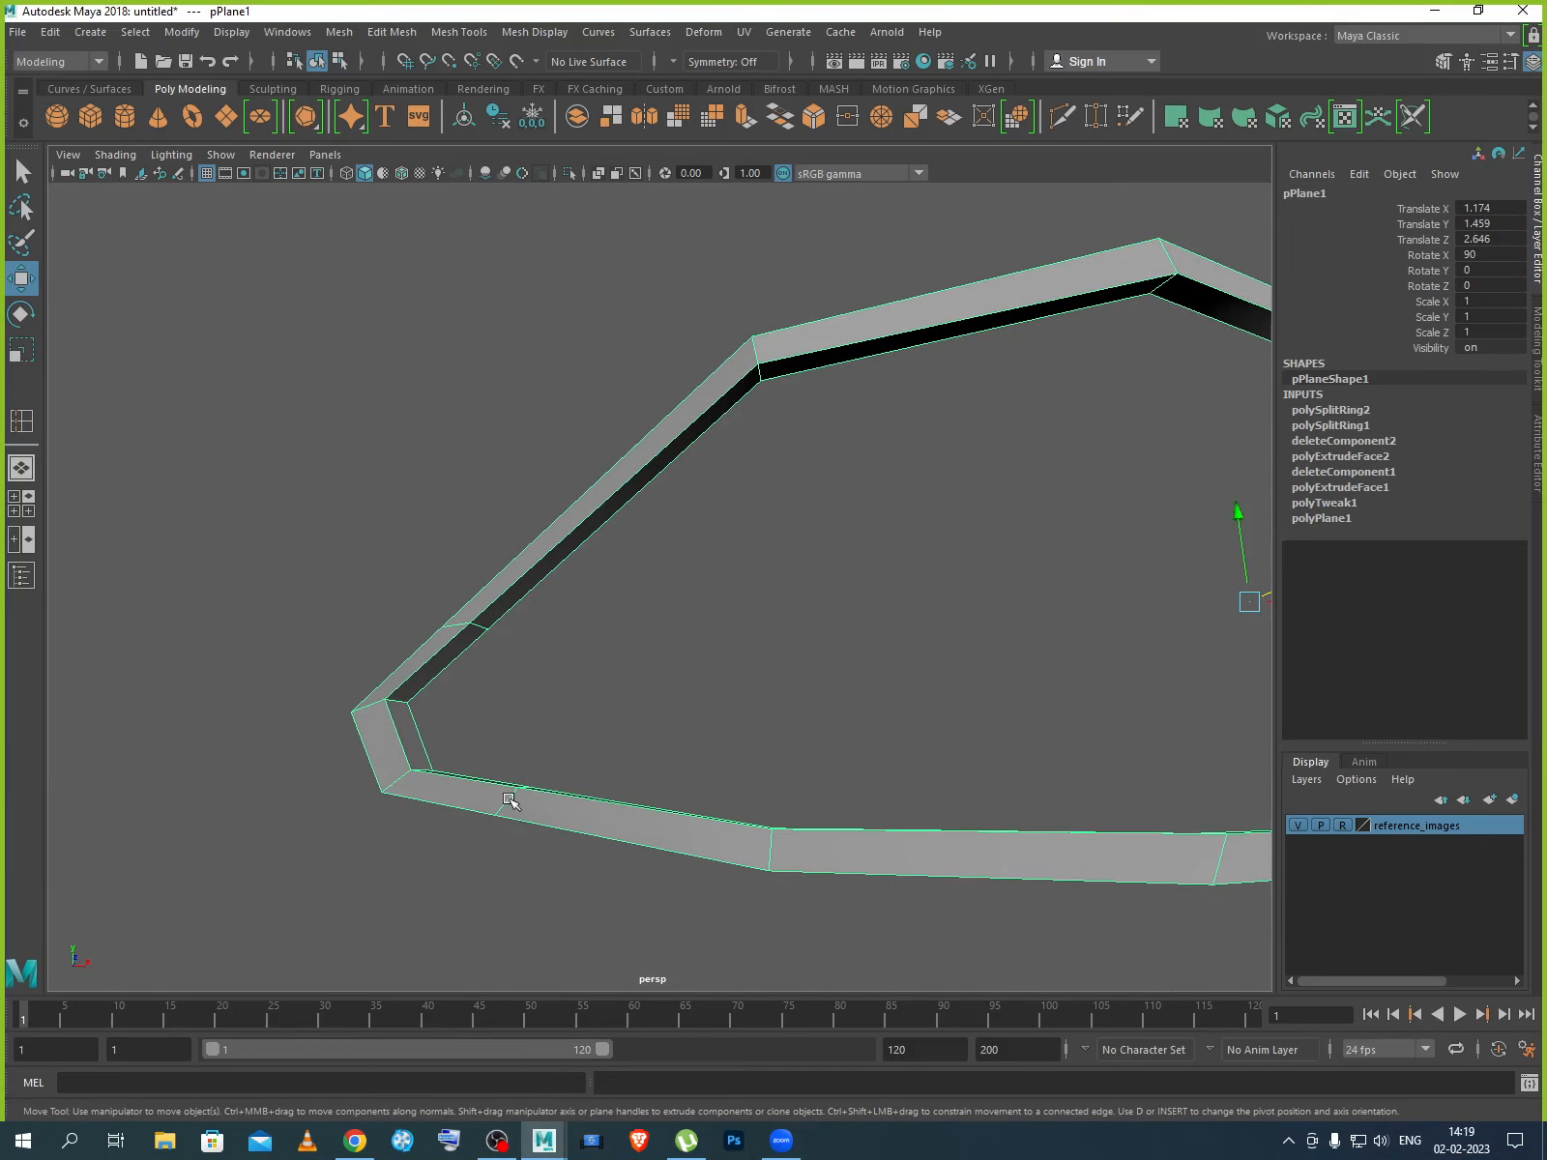
alt+drag(552, 786, 543, 796)
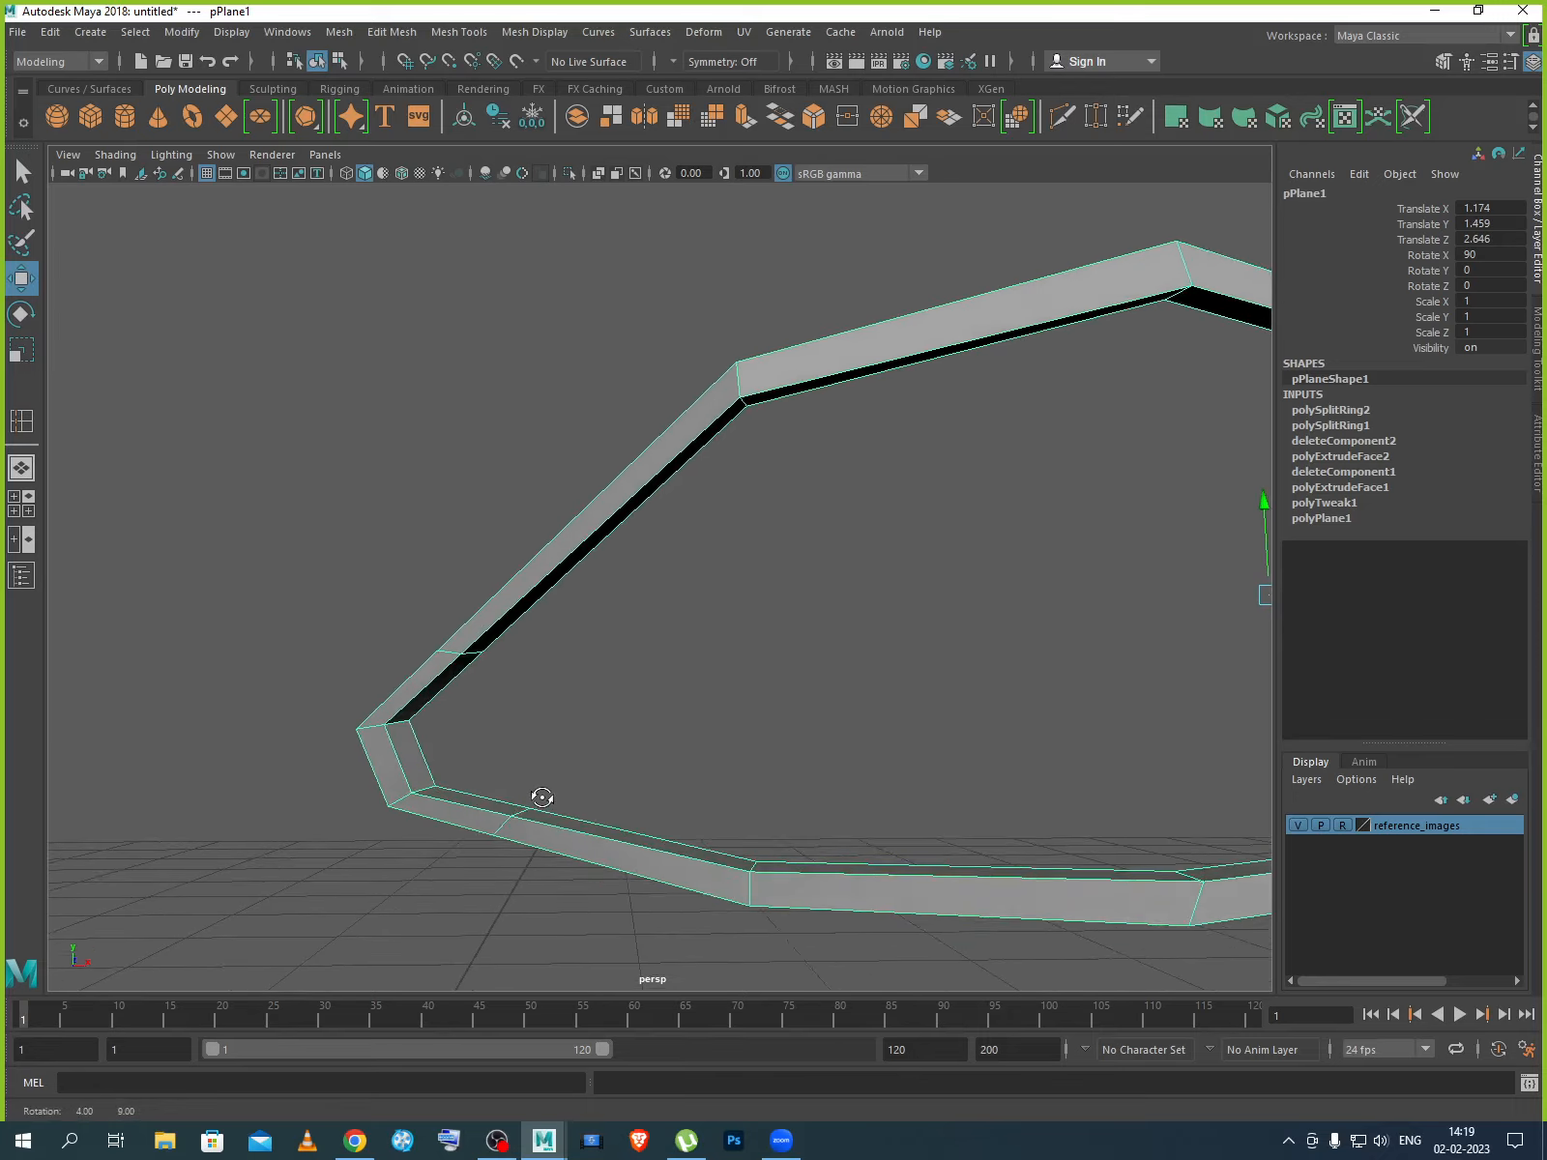
scroll(463, 807, up, 6)
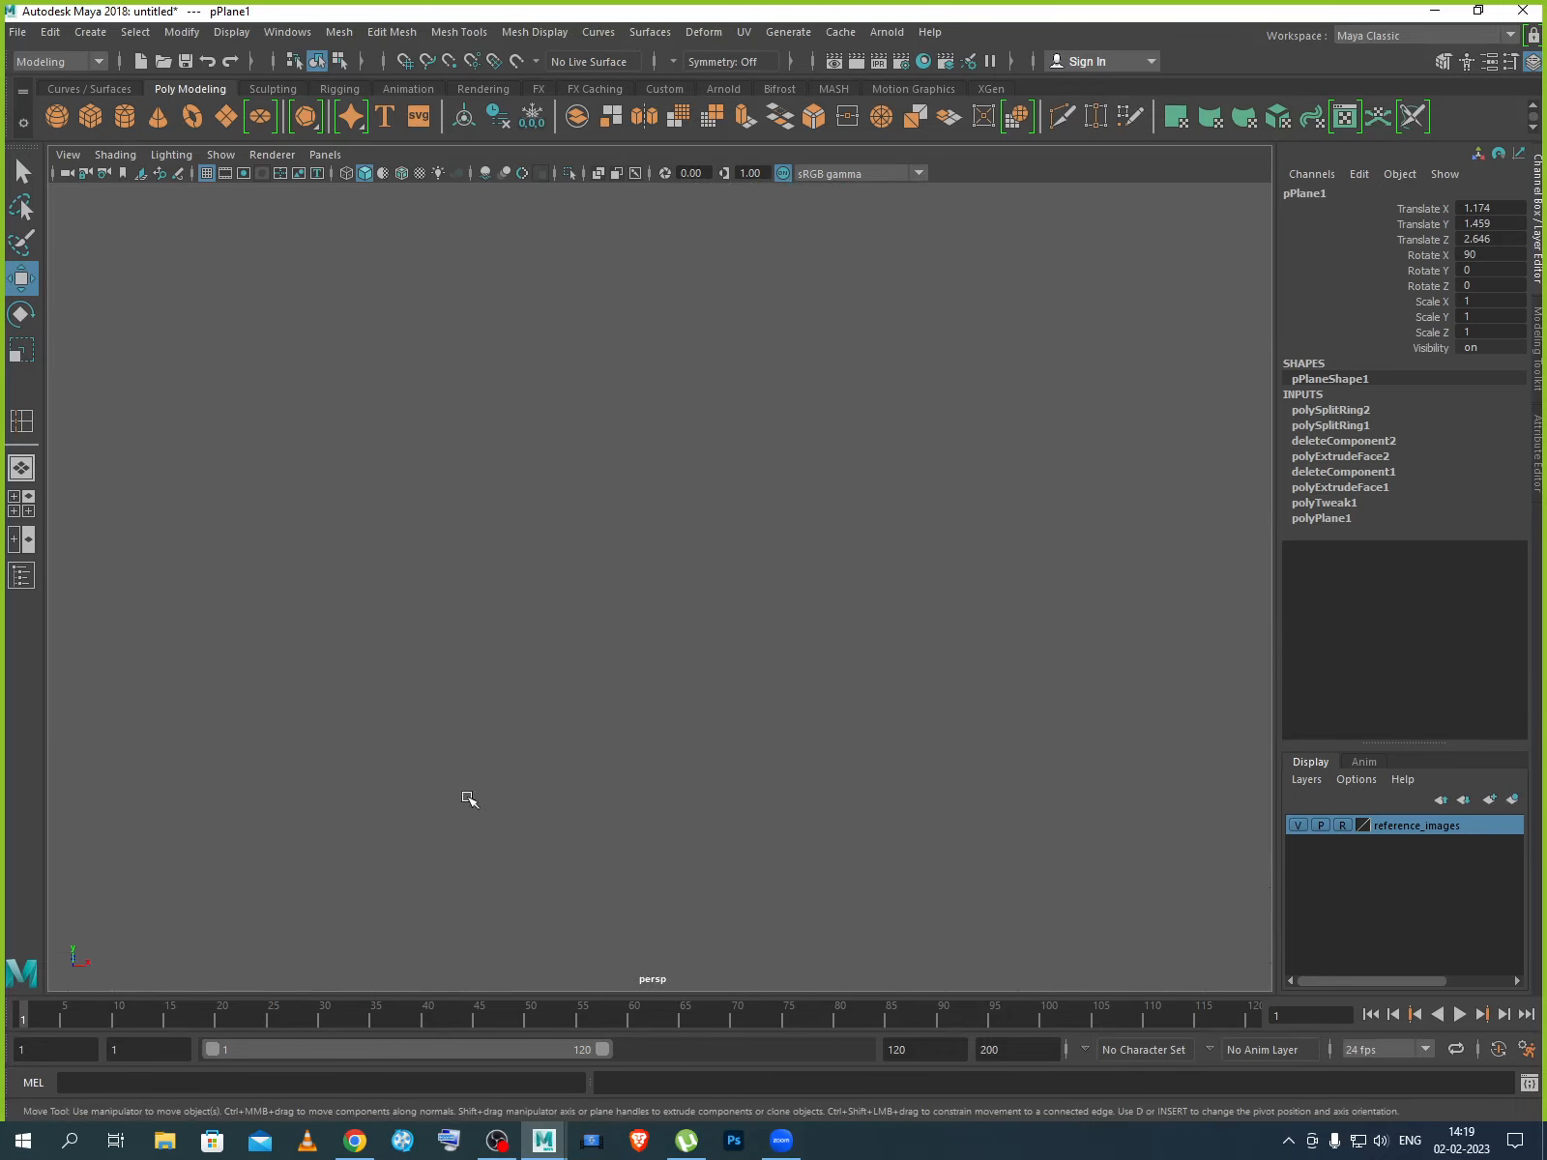
scroll(490, 773, down, 5)
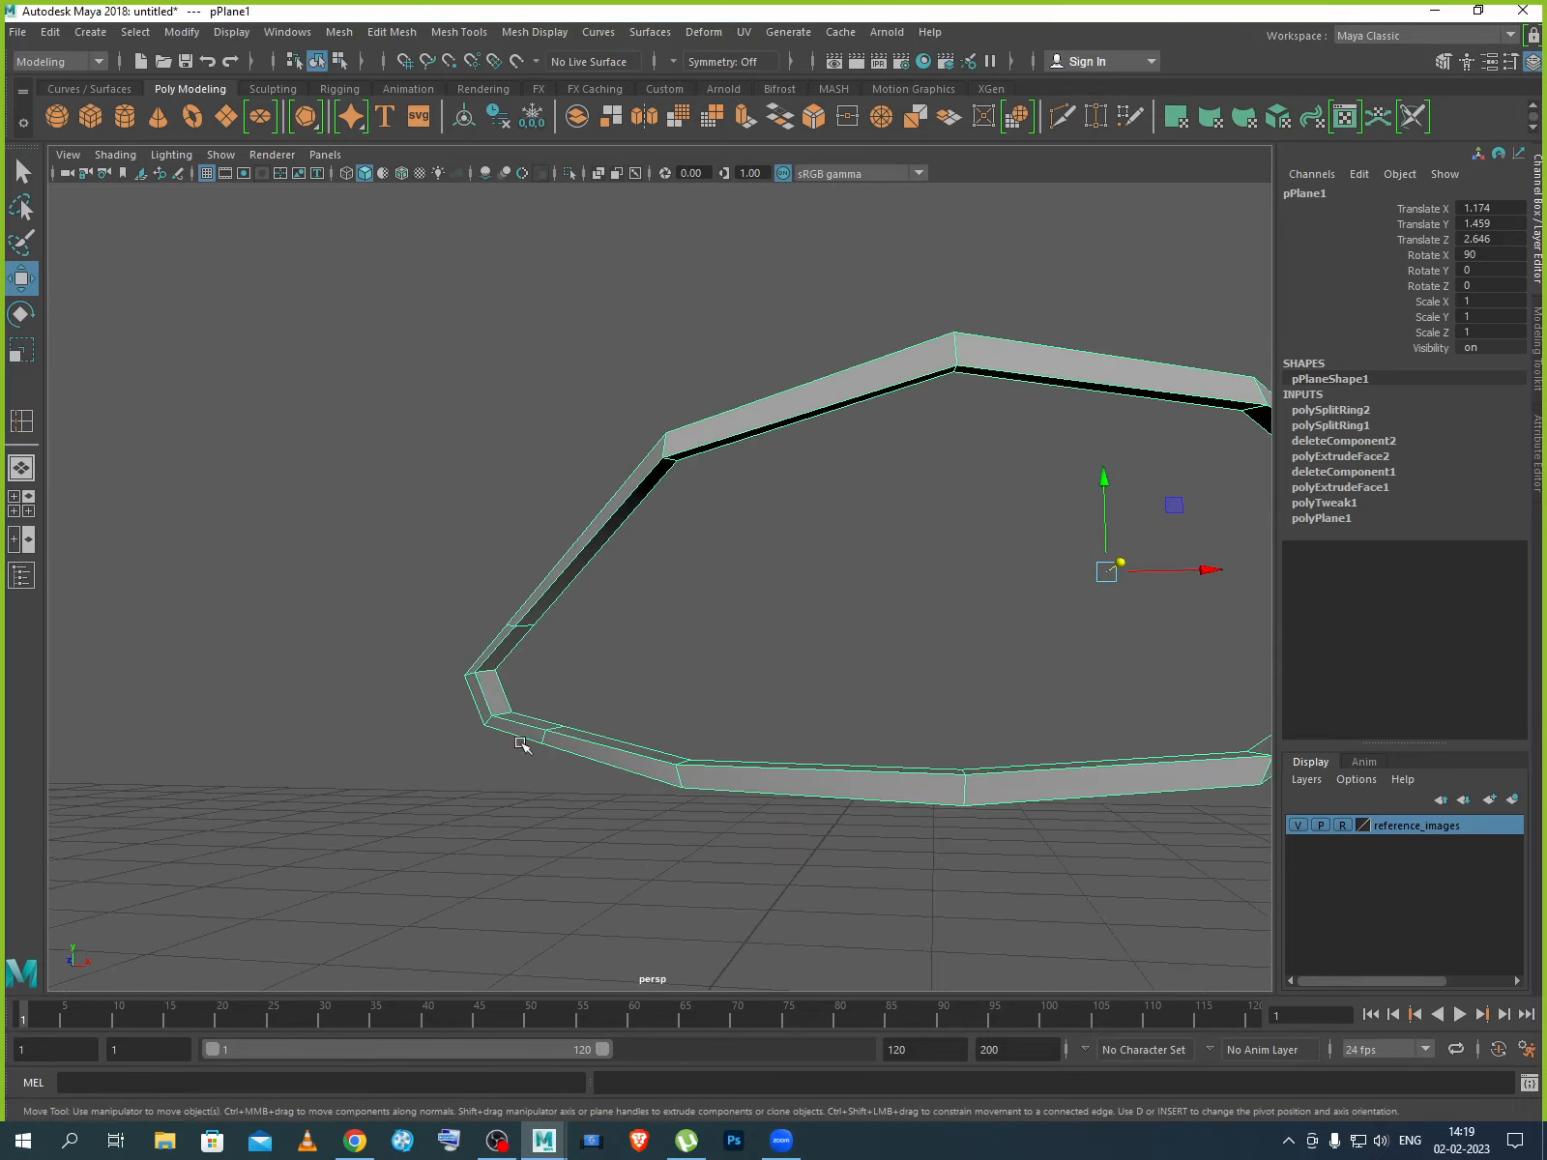
scroll(521, 743, up, 4)
Bridge the upper and lower inner edges at the inner eye corner with 0 divisions and return to object mode.
right_click(441, 678)
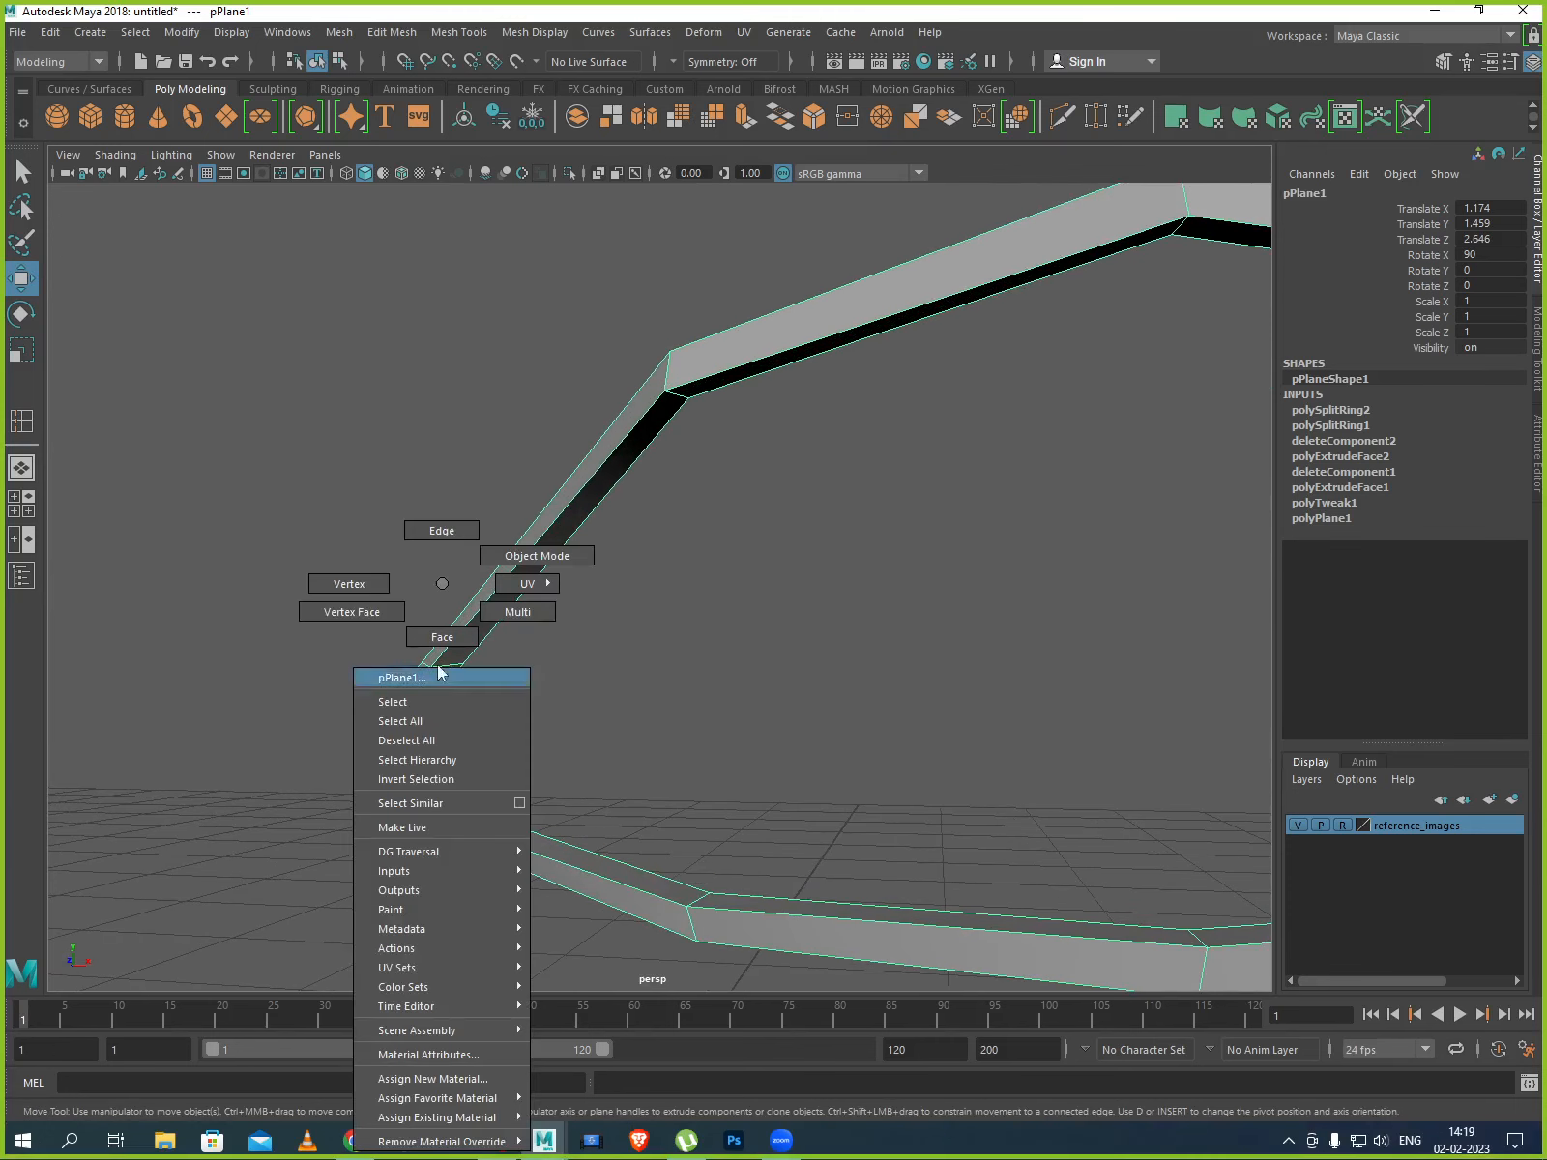
click(440, 535)
click(430, 711)
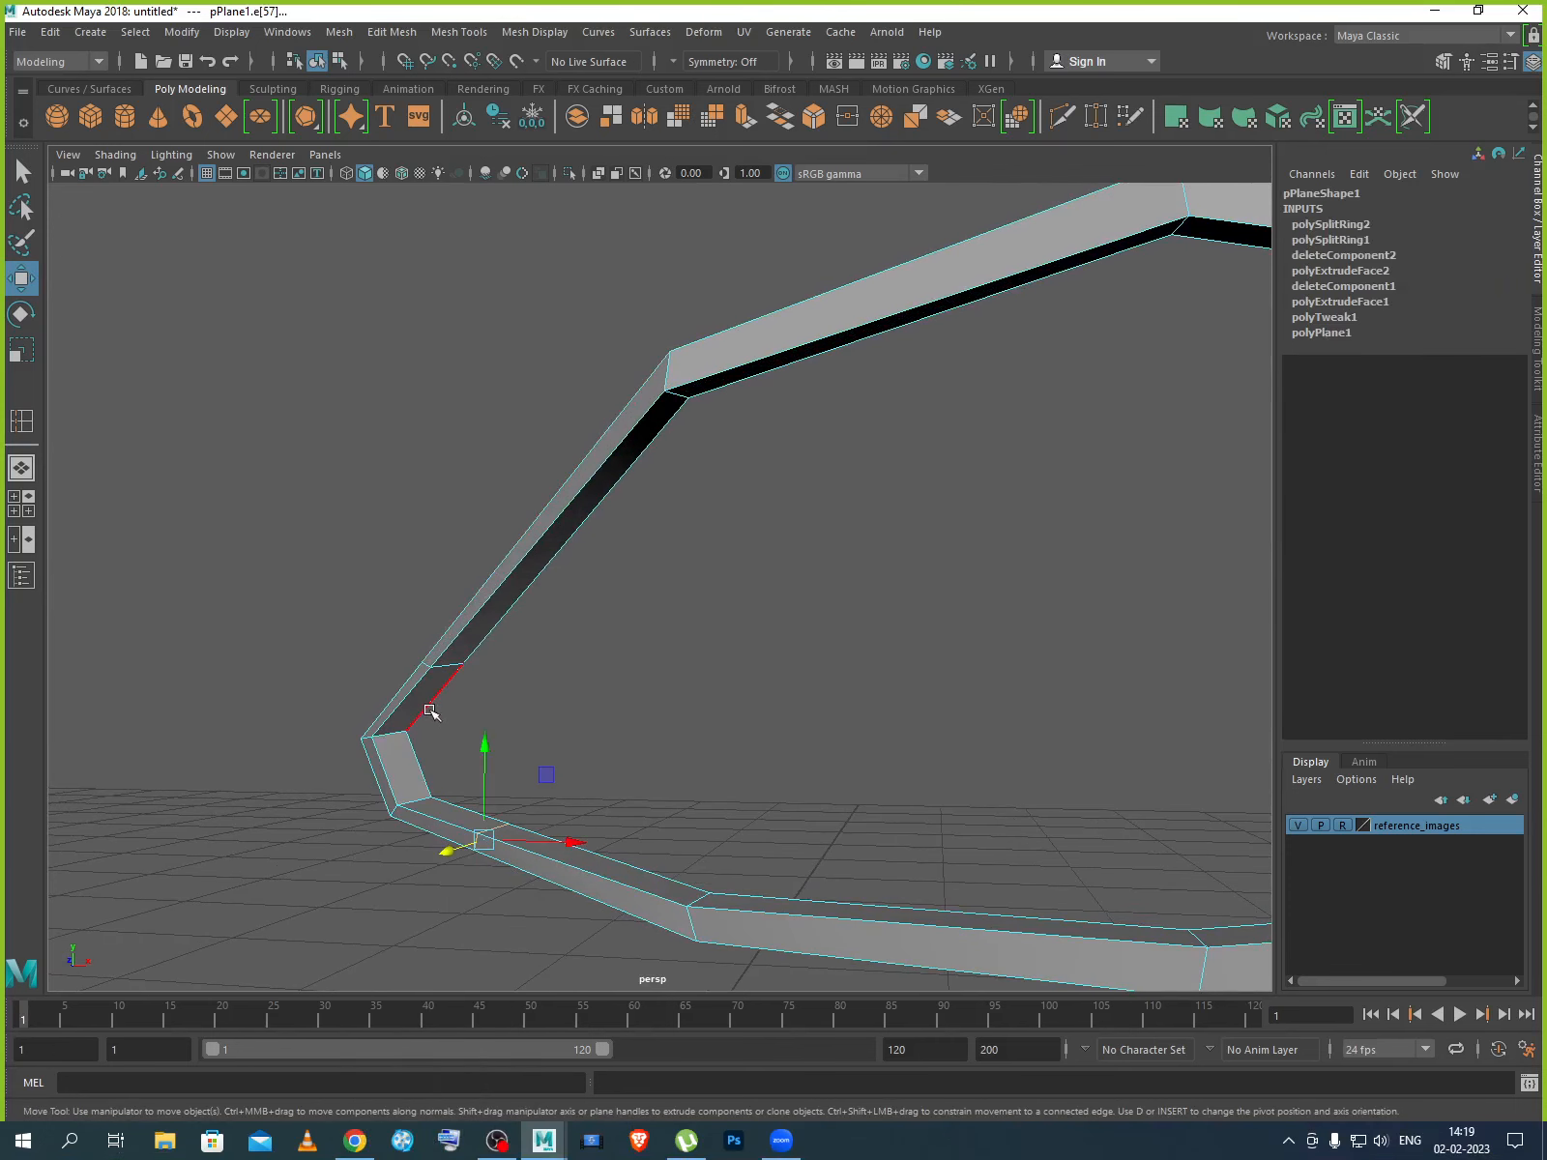
click(431, 711)
shift+click(473, 815)
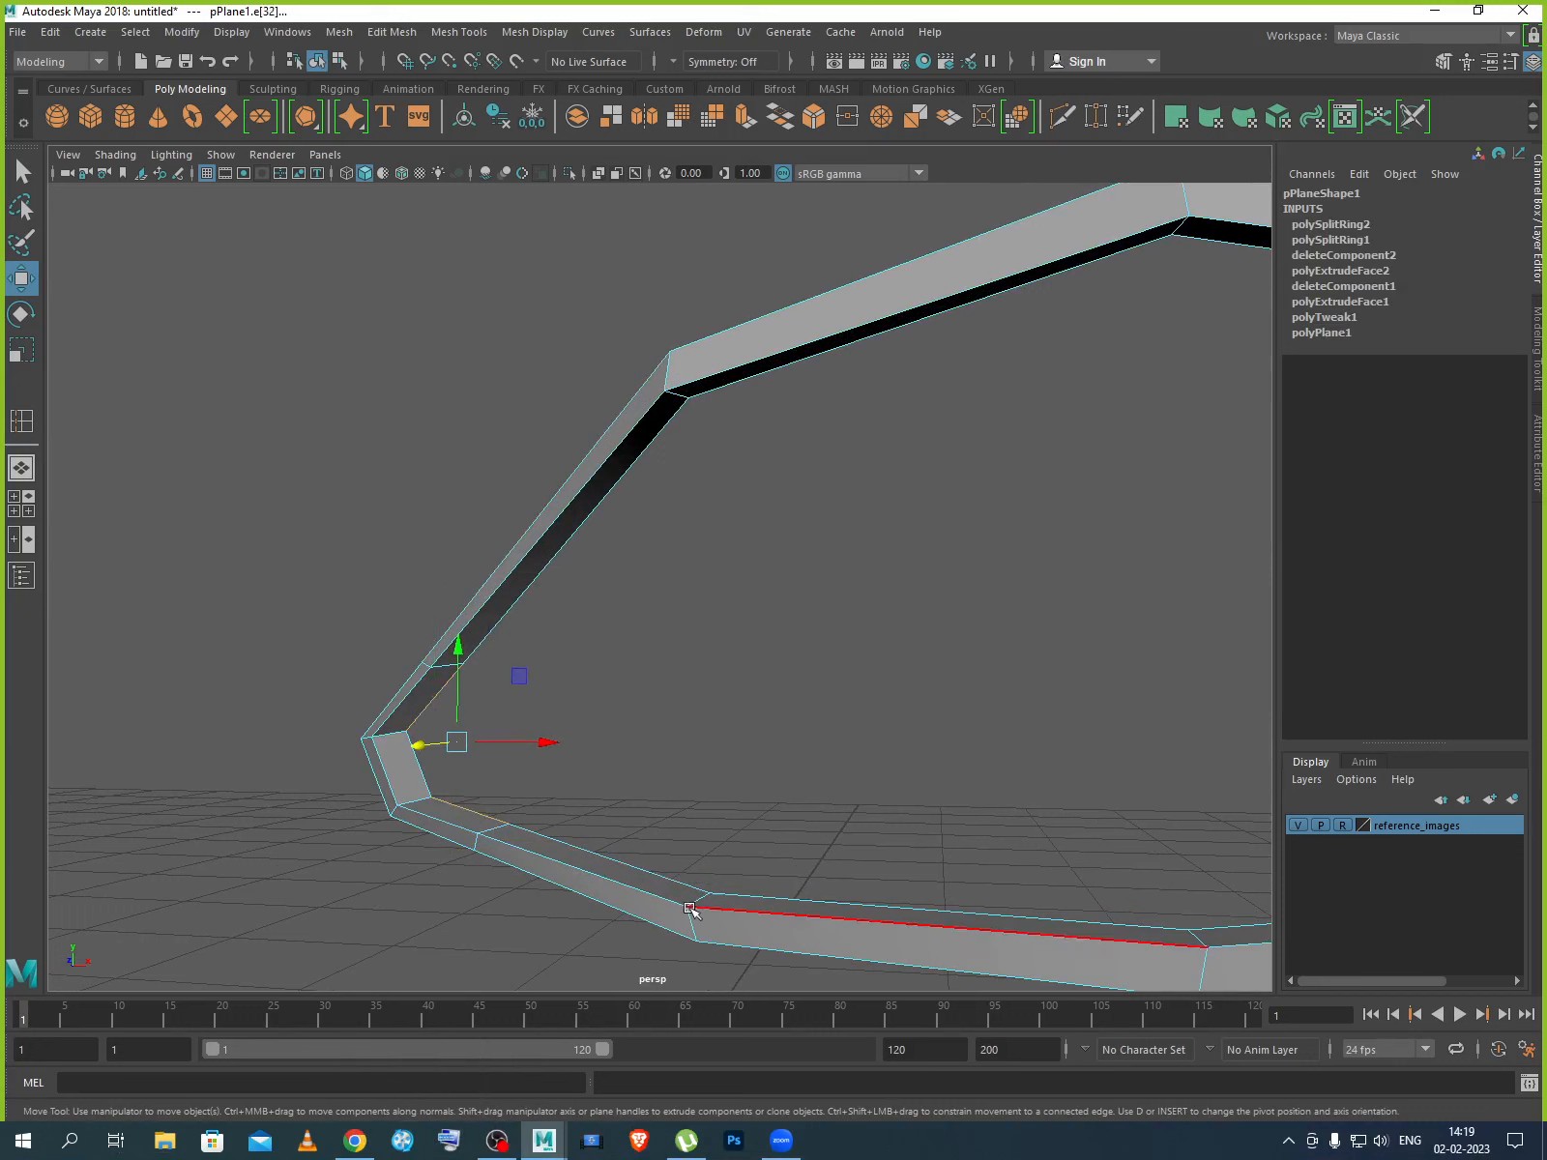
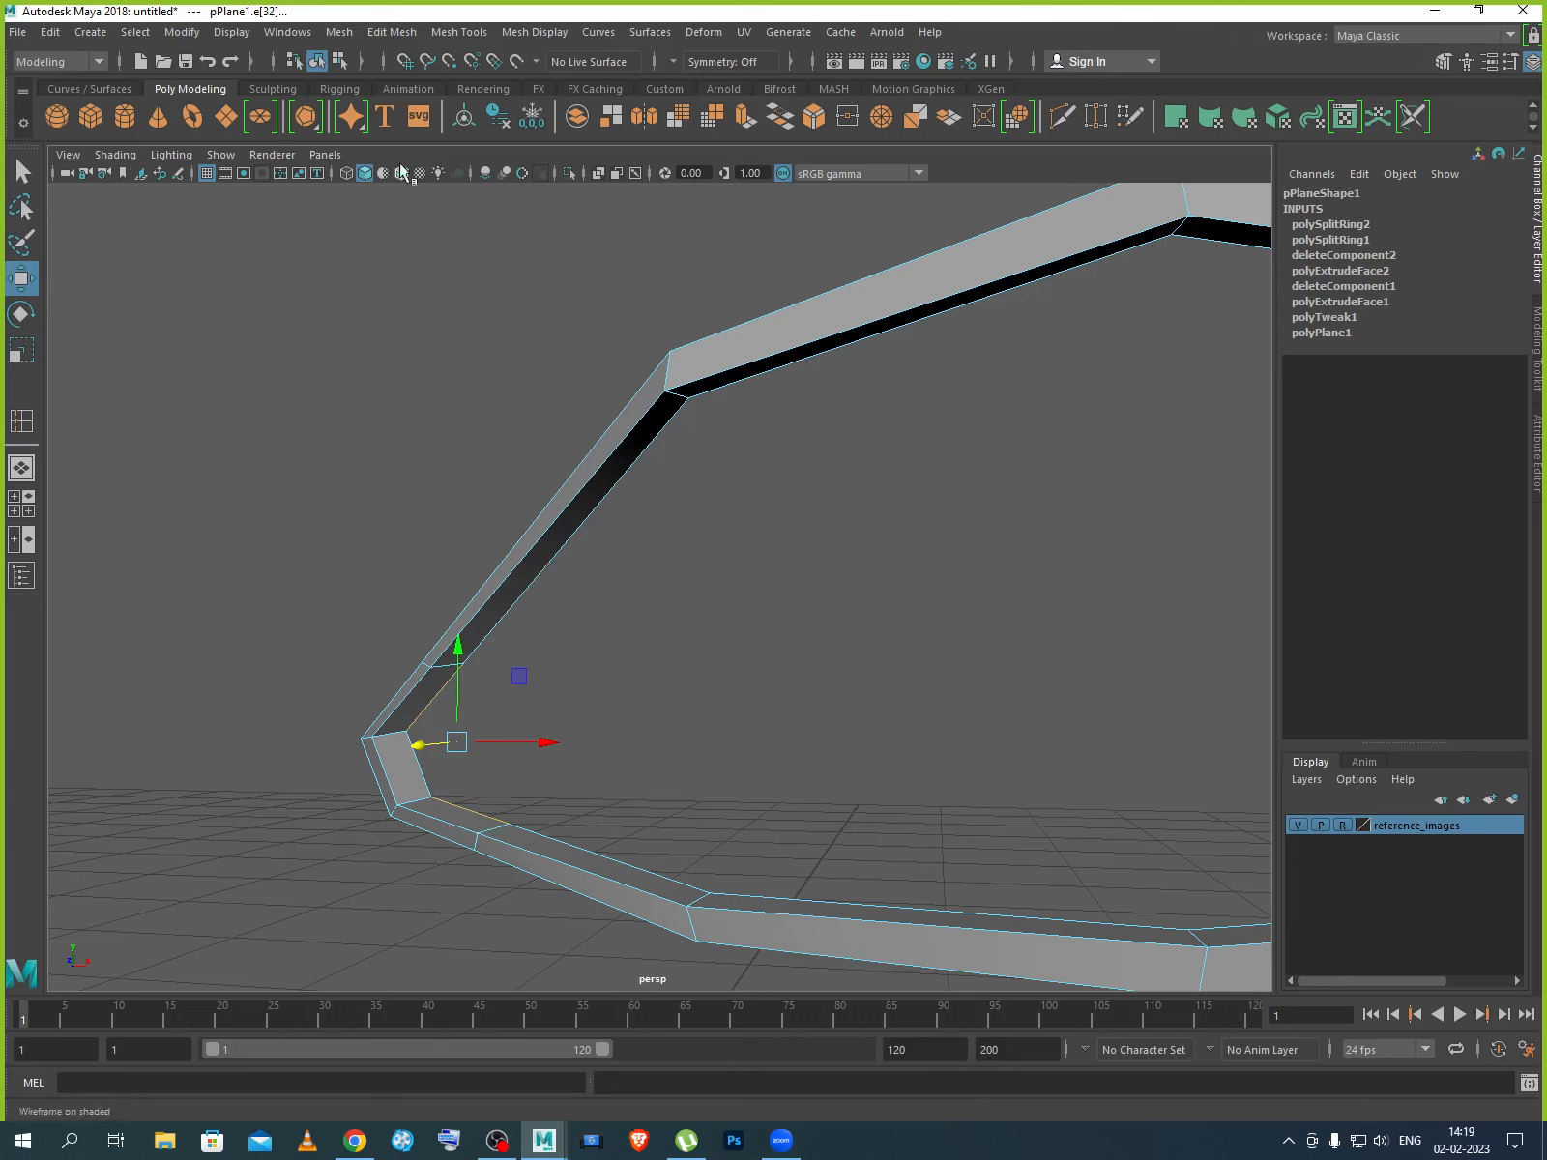
click(402, 39)
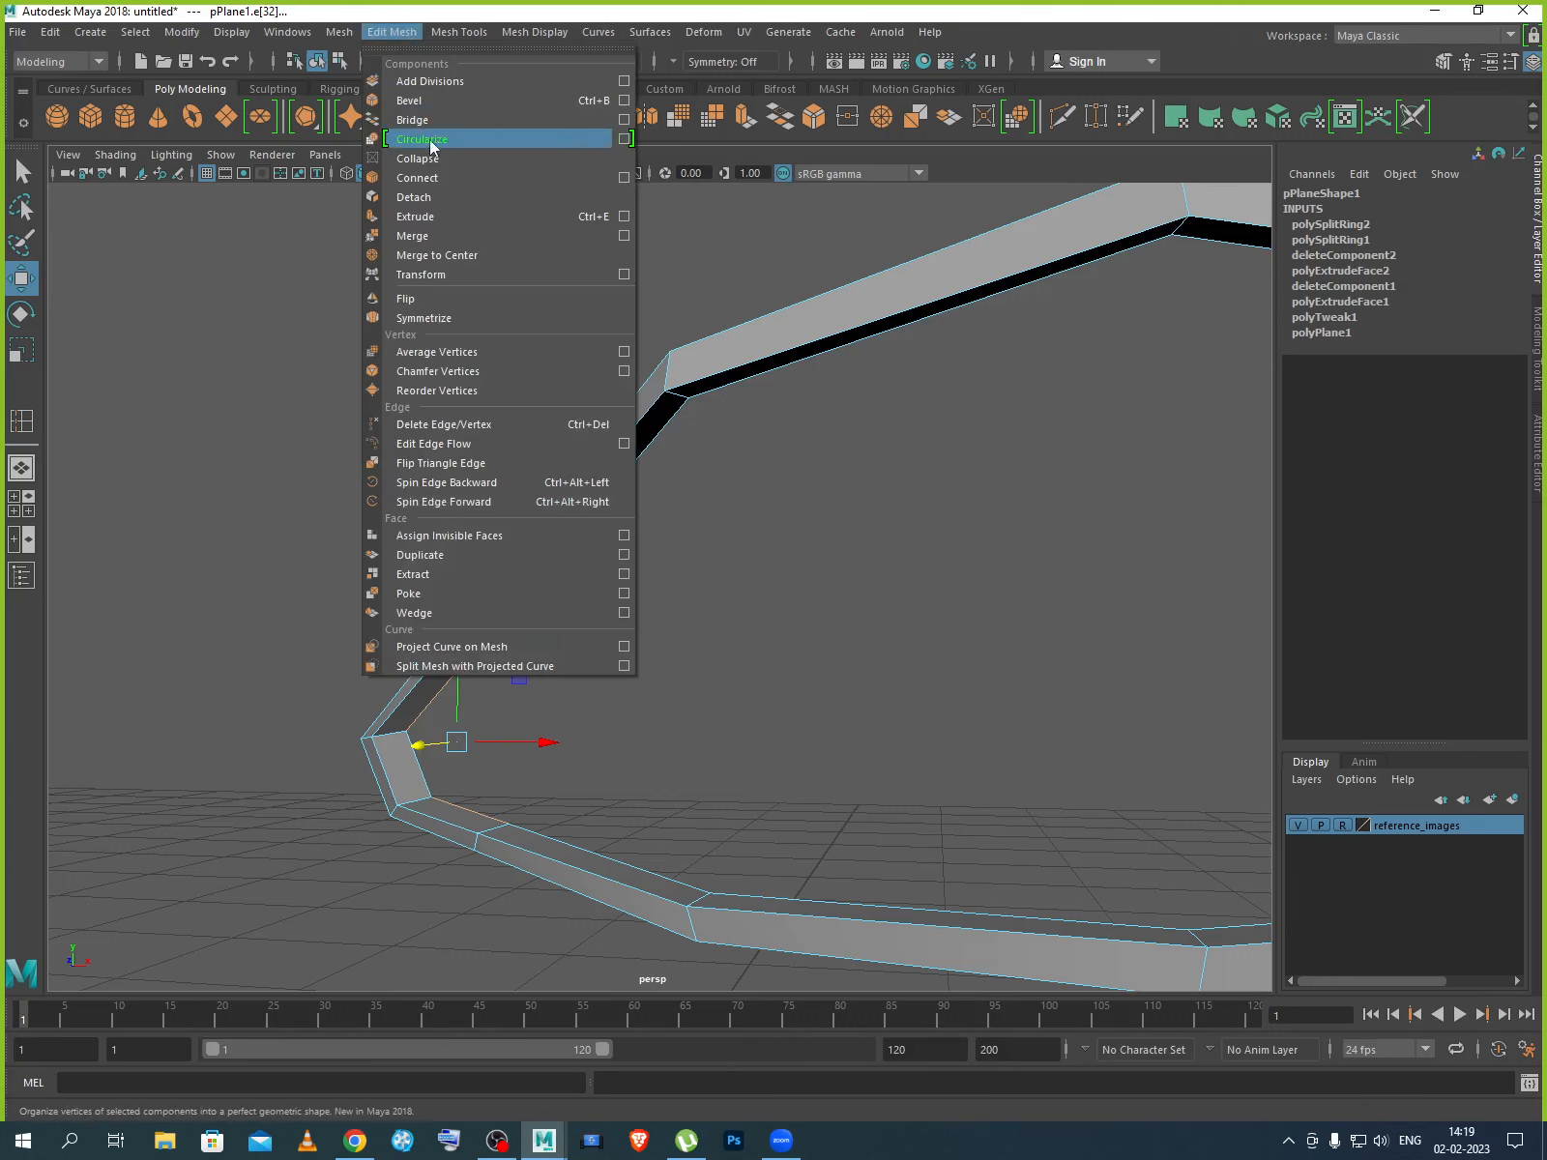
click(391, 39)
click(354, 38)
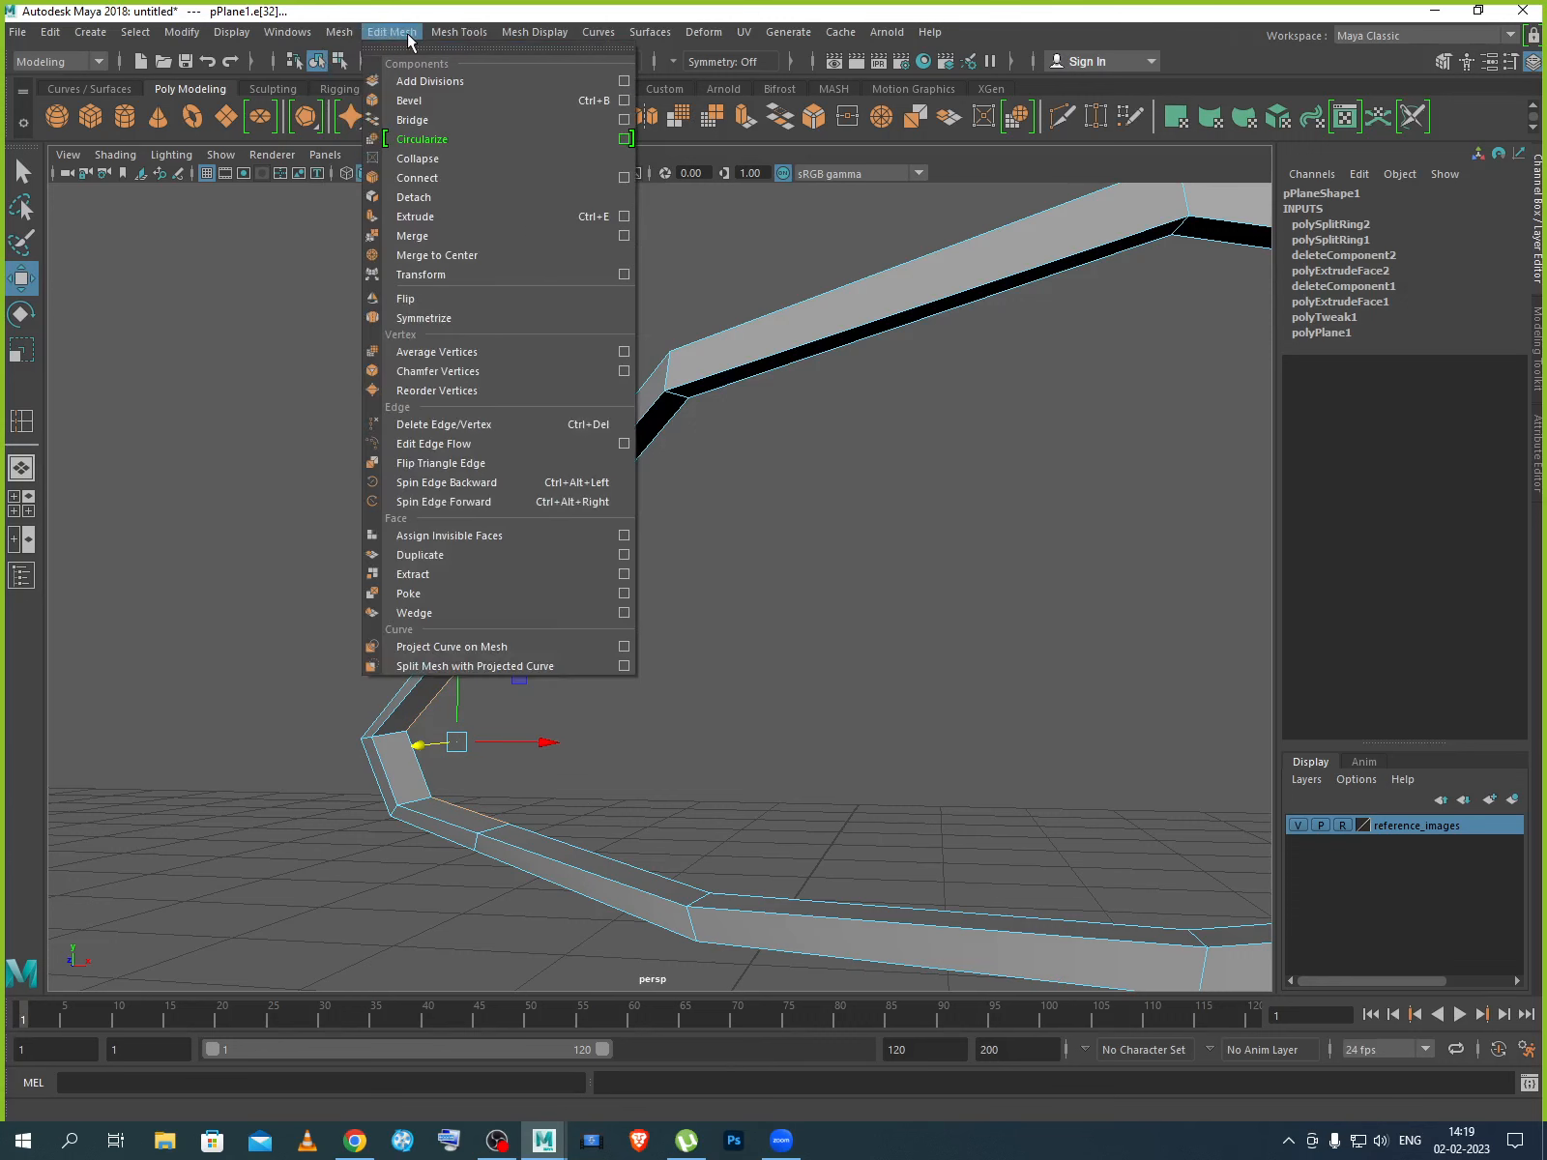
click(434, 119)
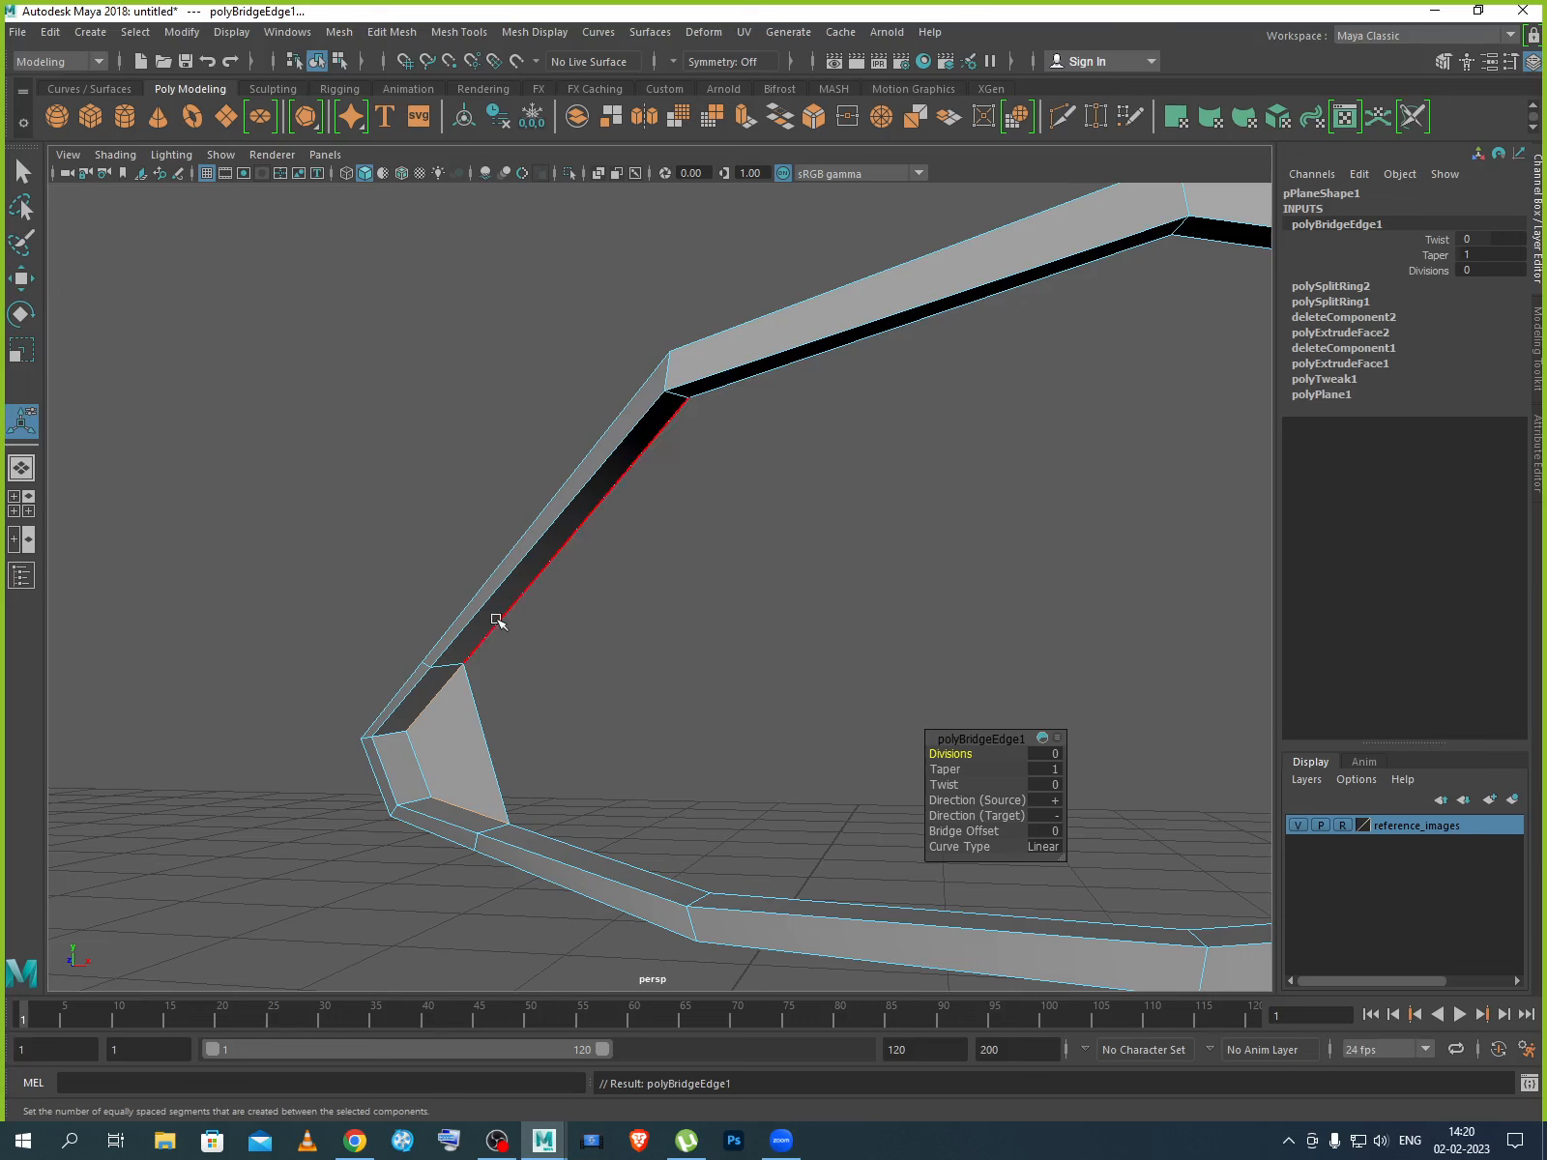
right_drag(497, 583, 580, 559)
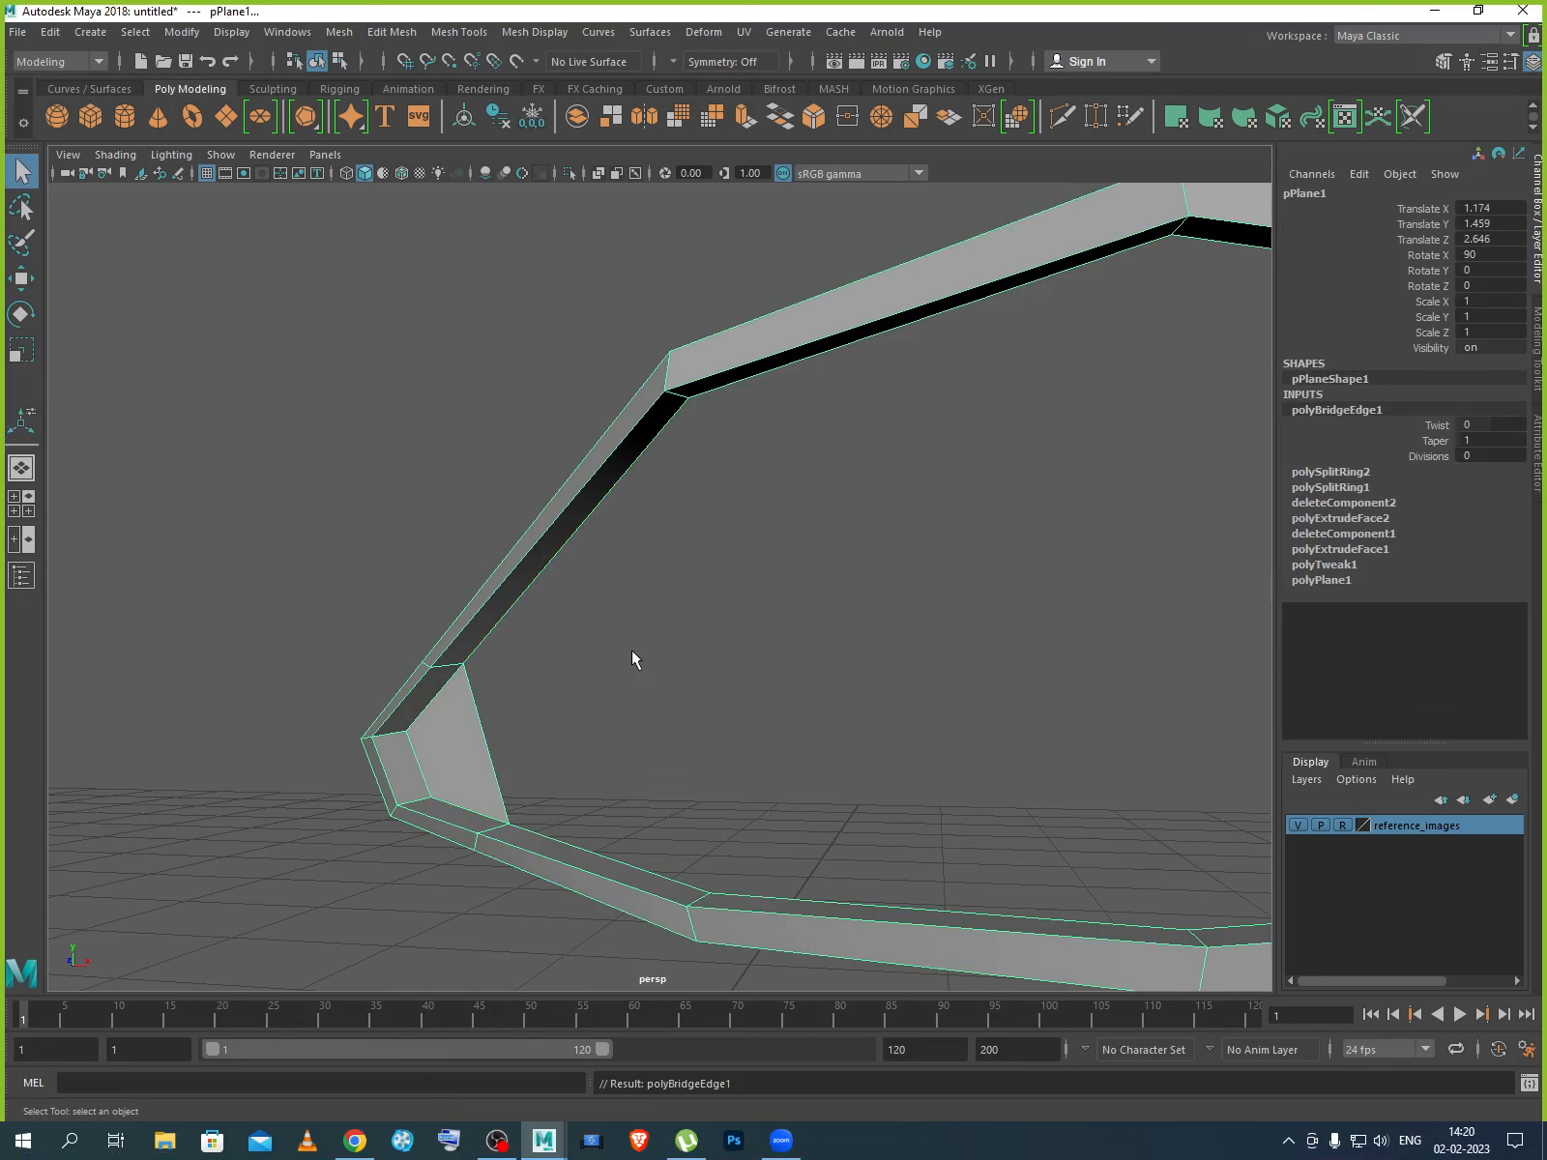
Inspect the bridged ring in smooth preview, dismiss the Zoom meeting notice, and turn the smooth preview off.
scroll(520, 737, down, 5)
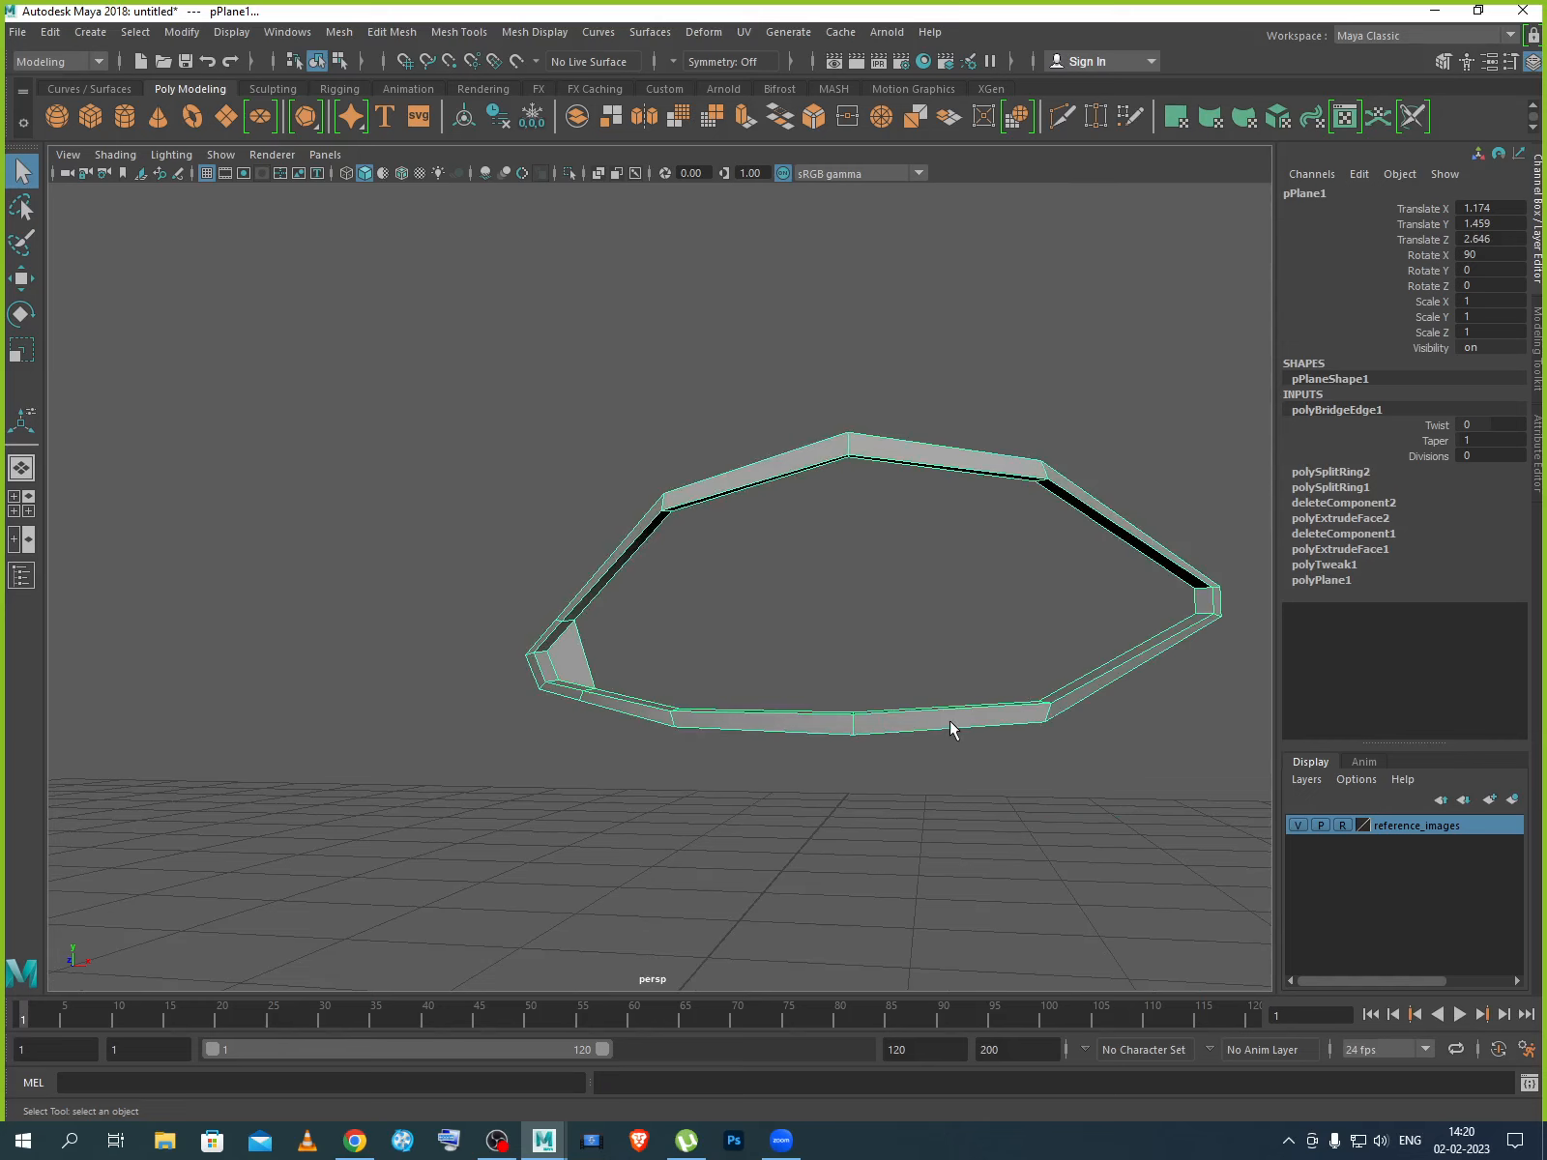
key(3)
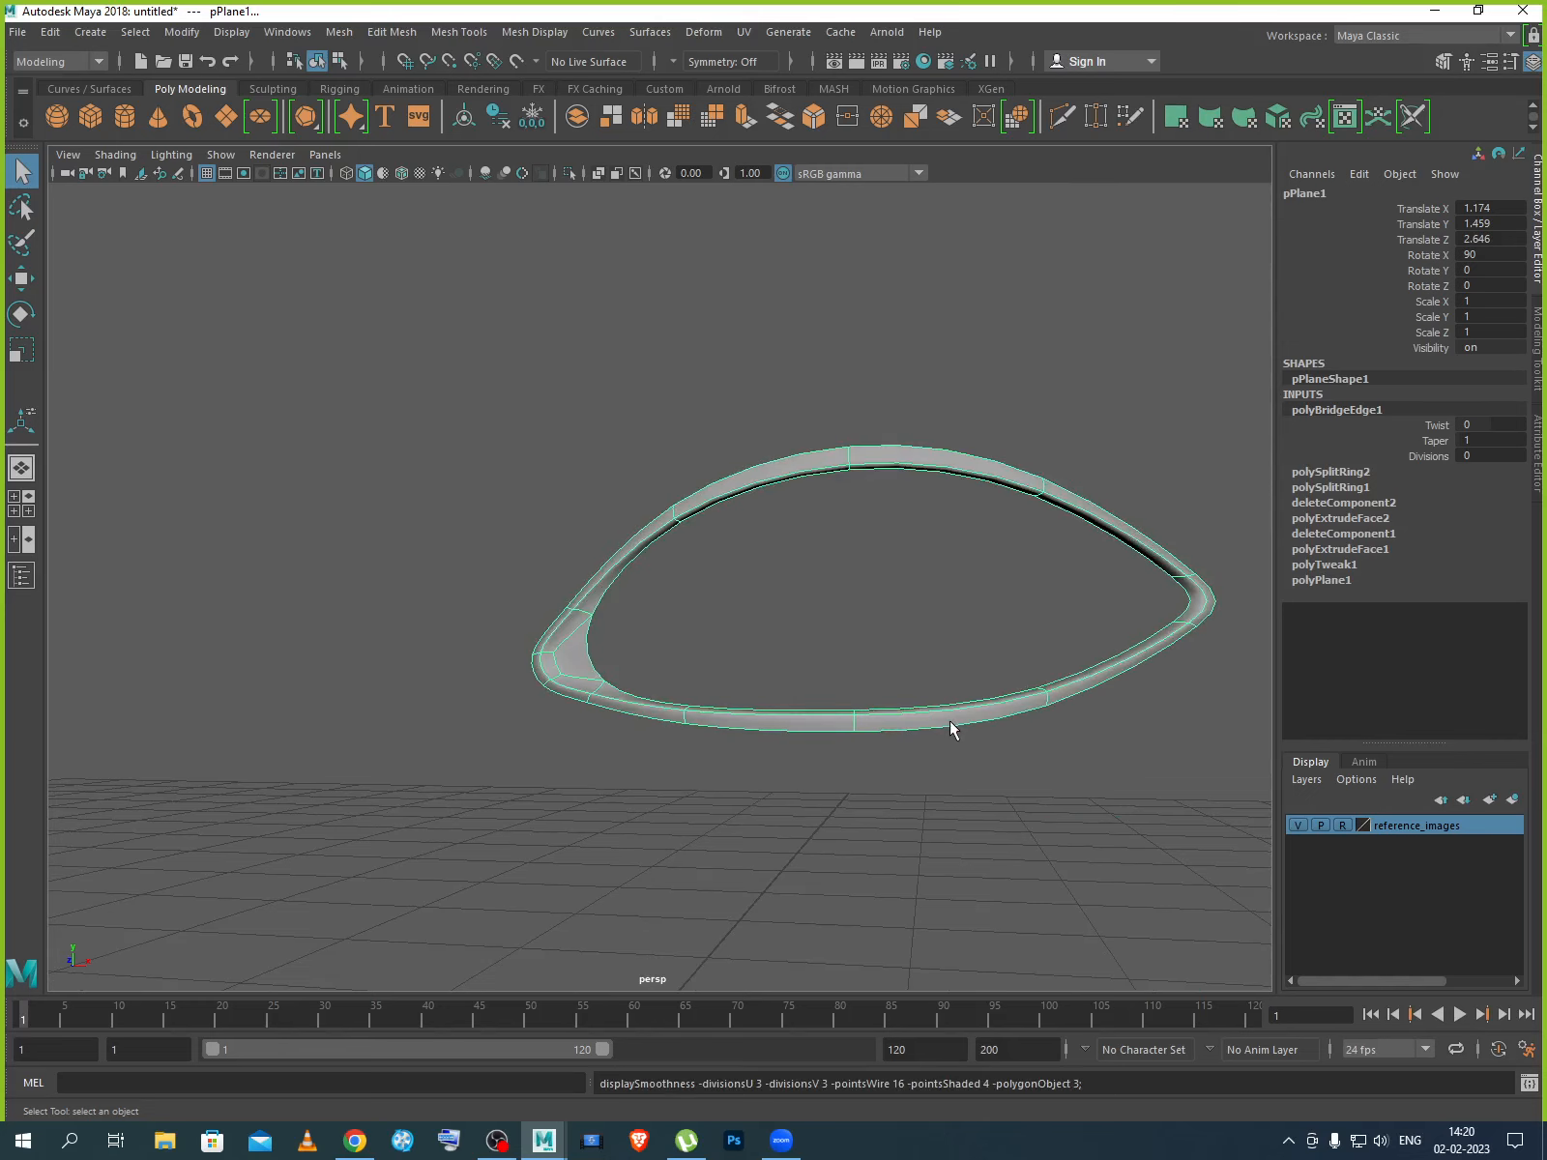
click(895, 848)
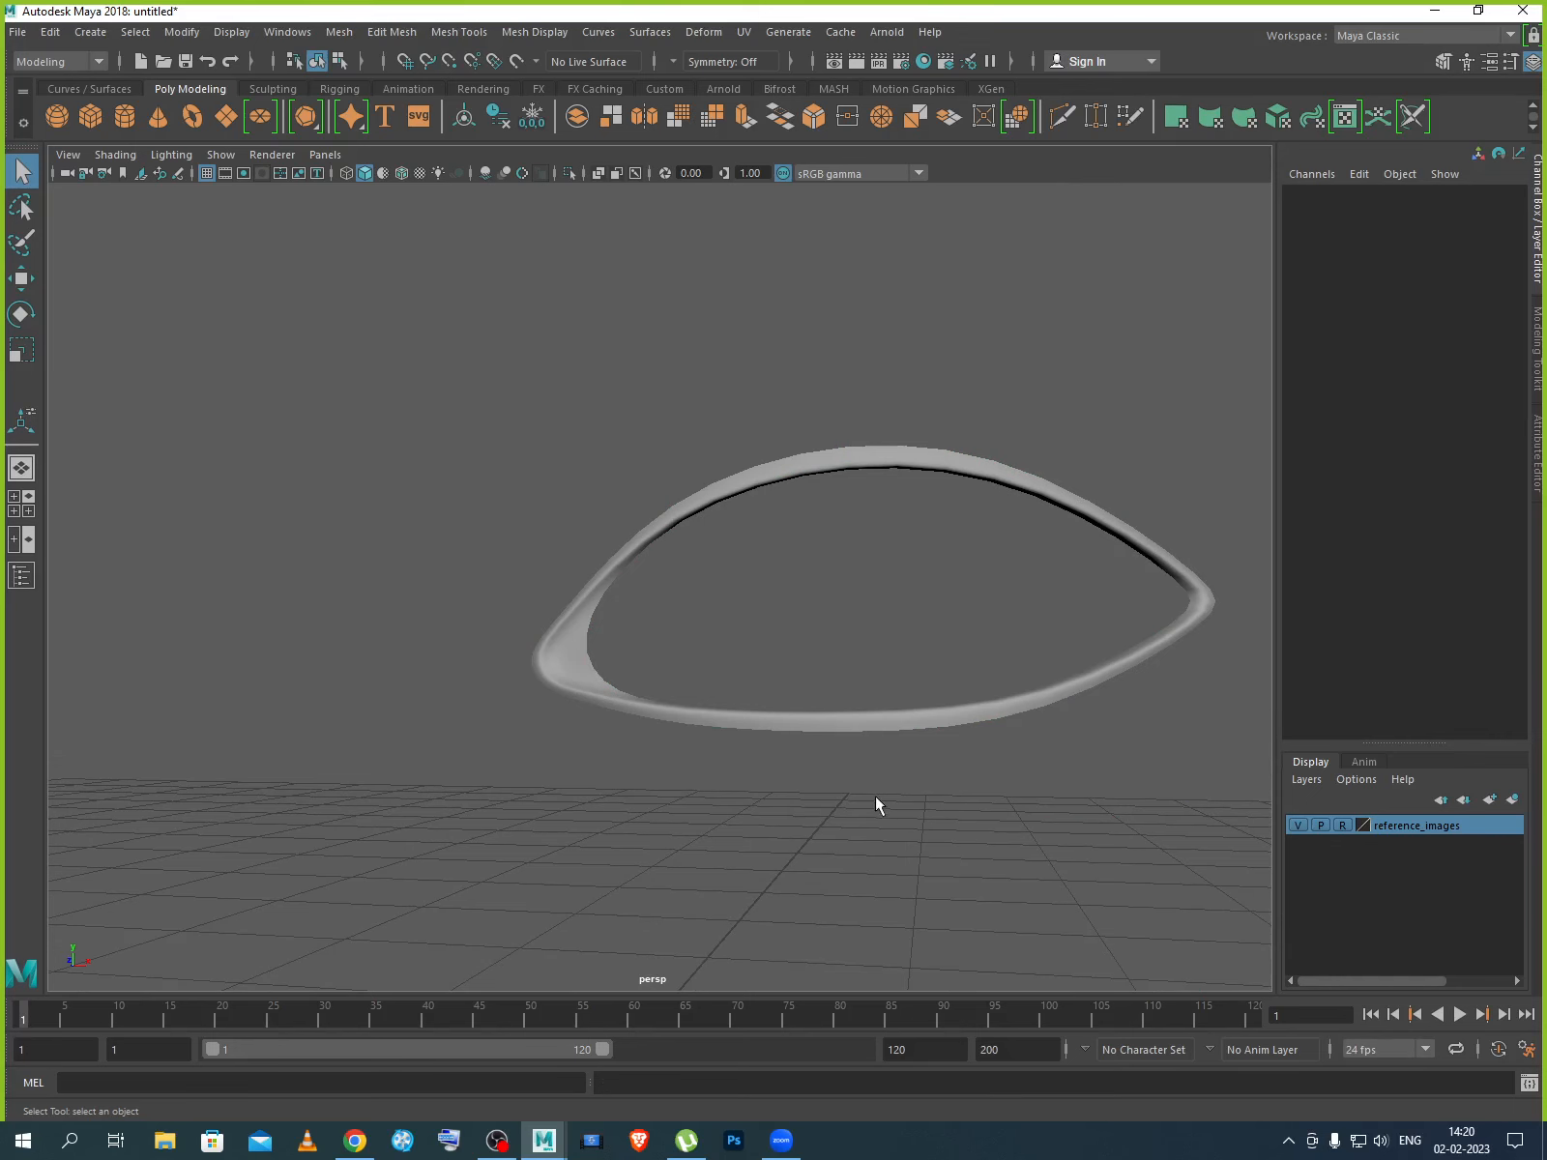
alt+drag(875, 795, 767, 784)
scroll(541, 686, up, 5)
click(683, 725)
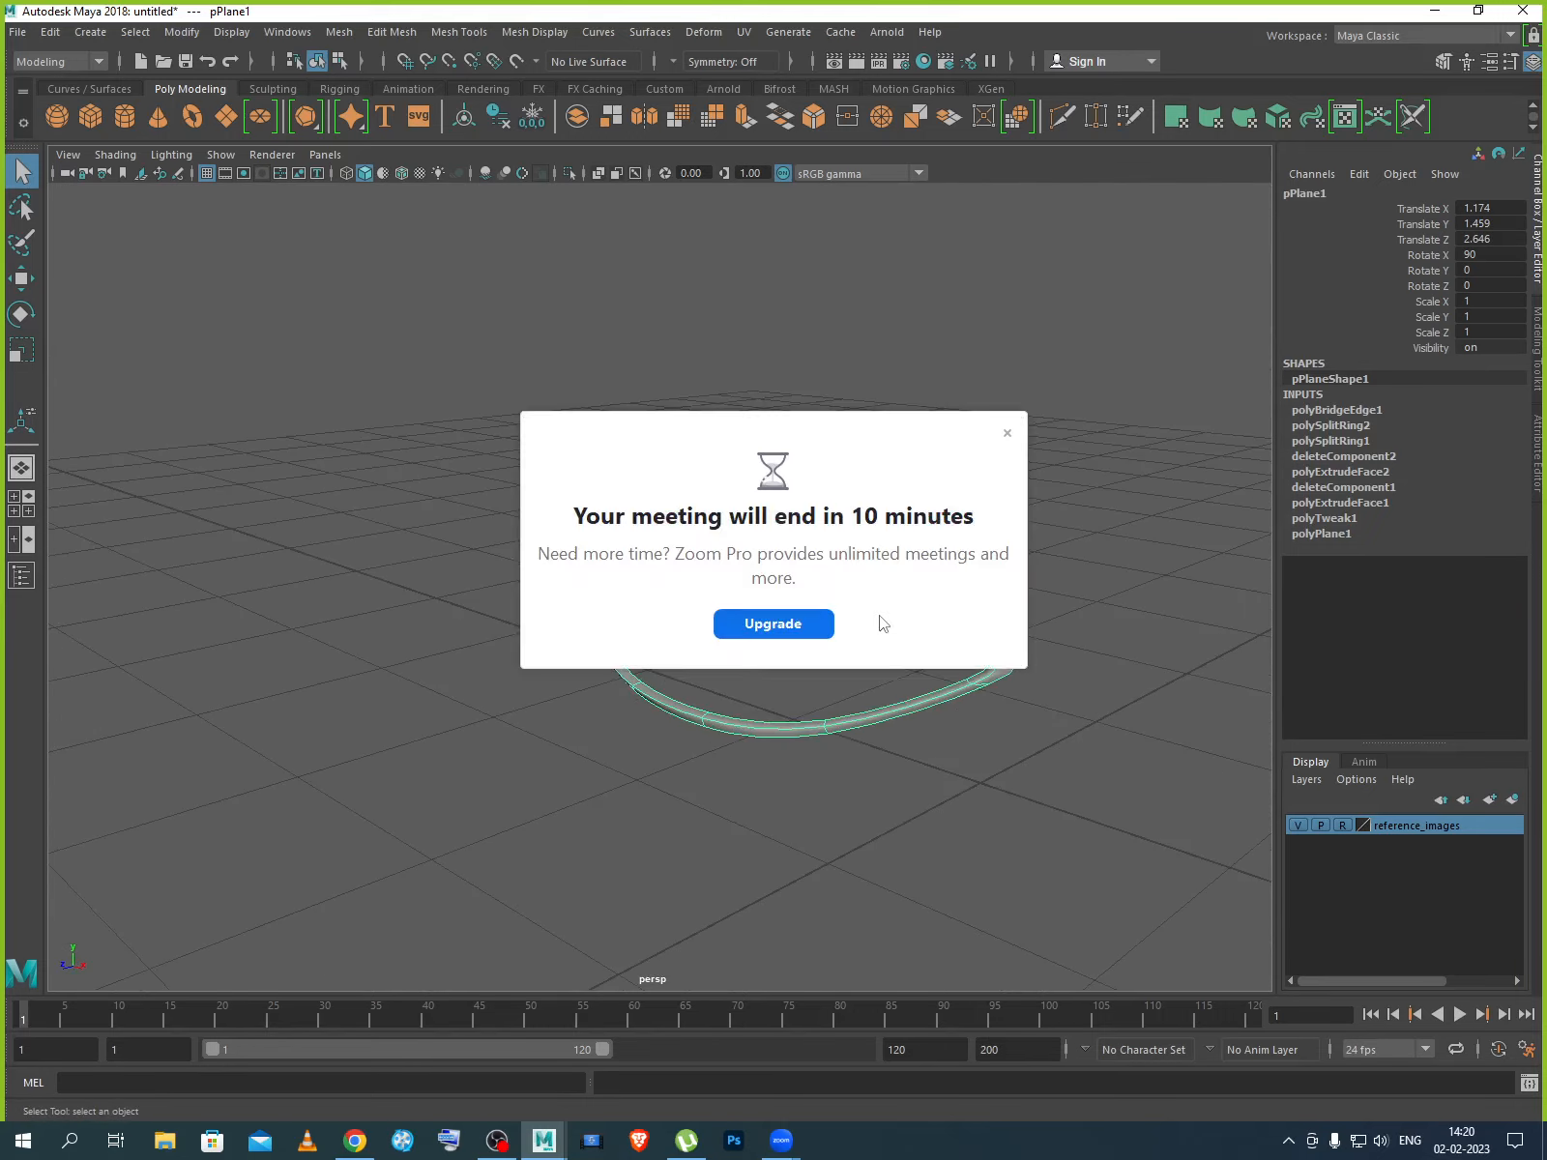
click(1007, 433)
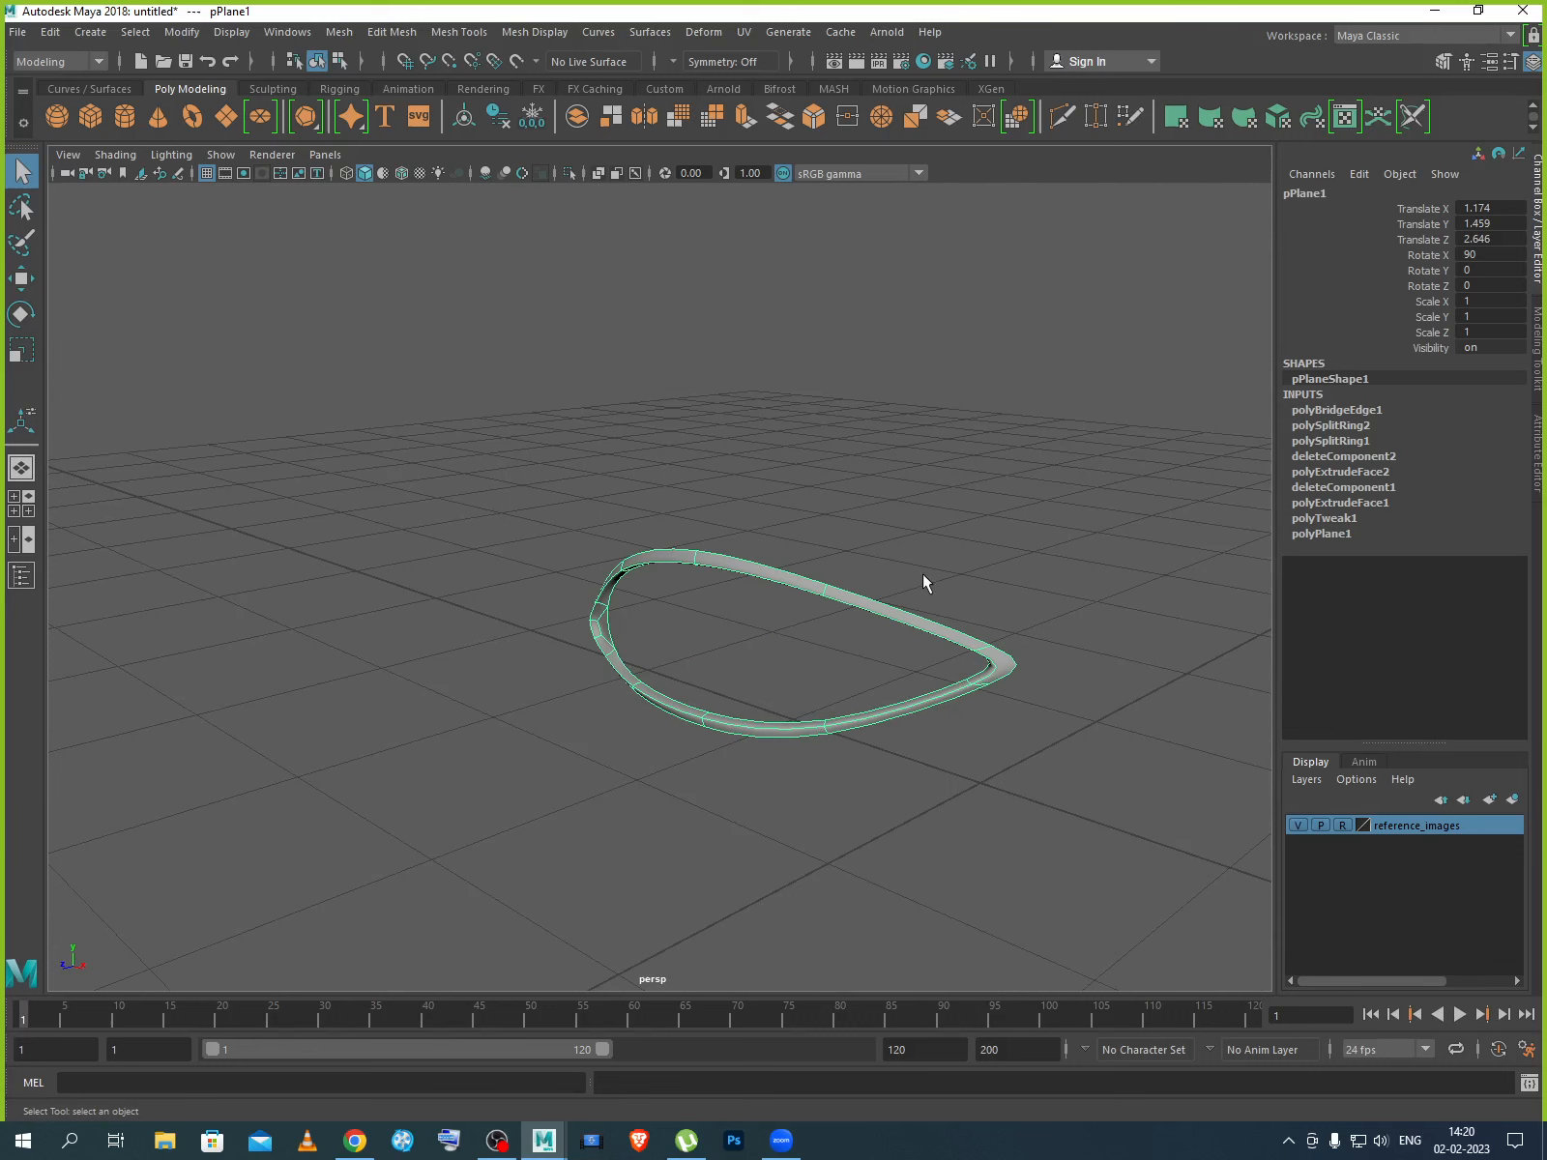
key(1)
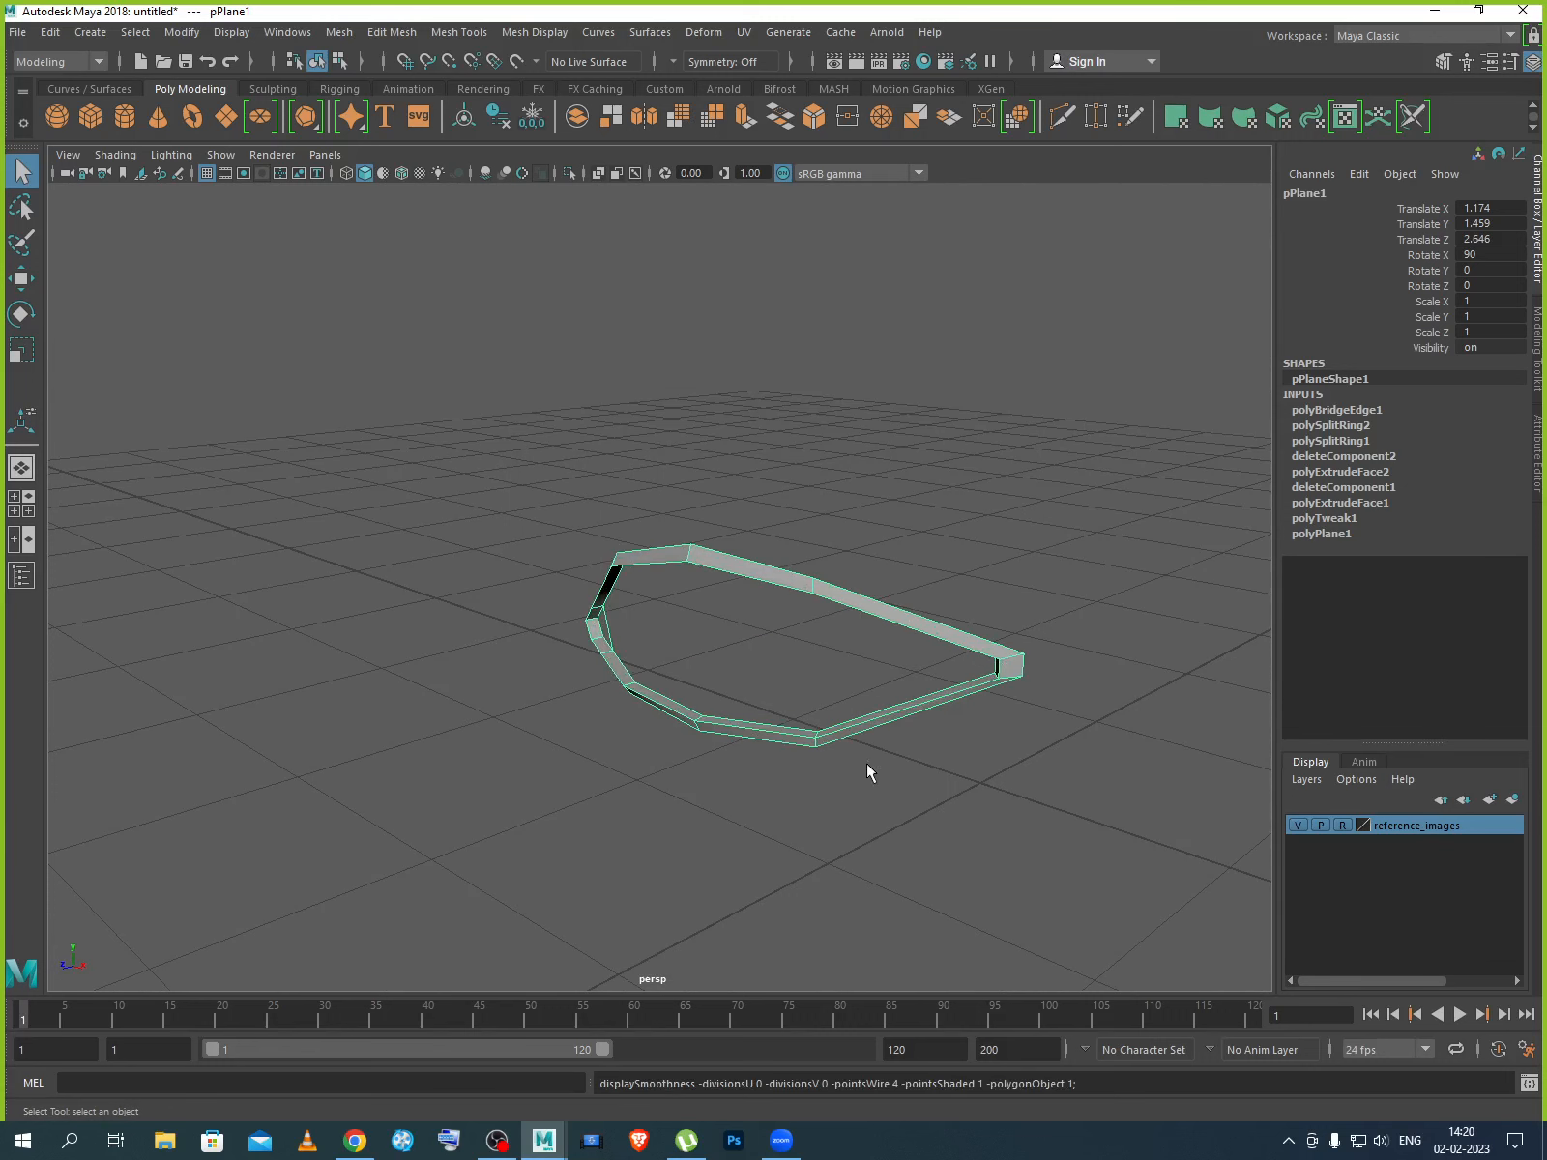
Extrude the outer border edge loop of the ring with a local Z translation of about 0.082.
right_drag(912, 583, 908, 531)
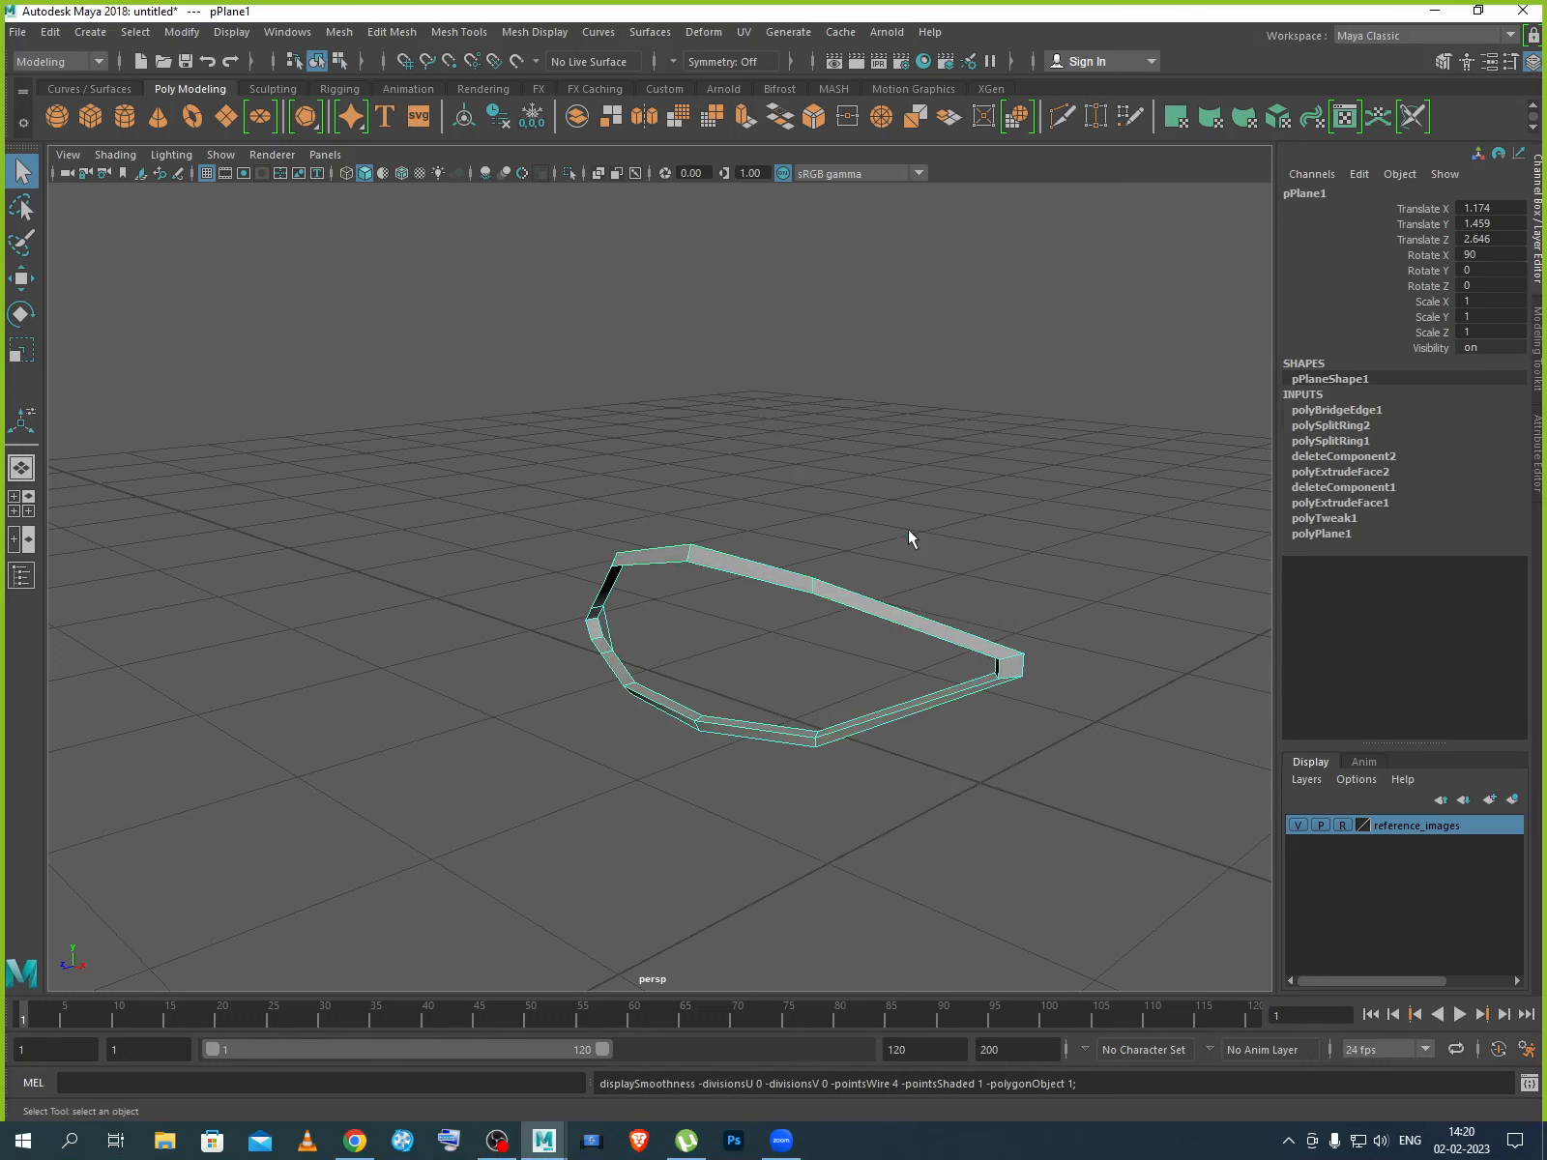
click(923, 624)
double_click(924, 626)
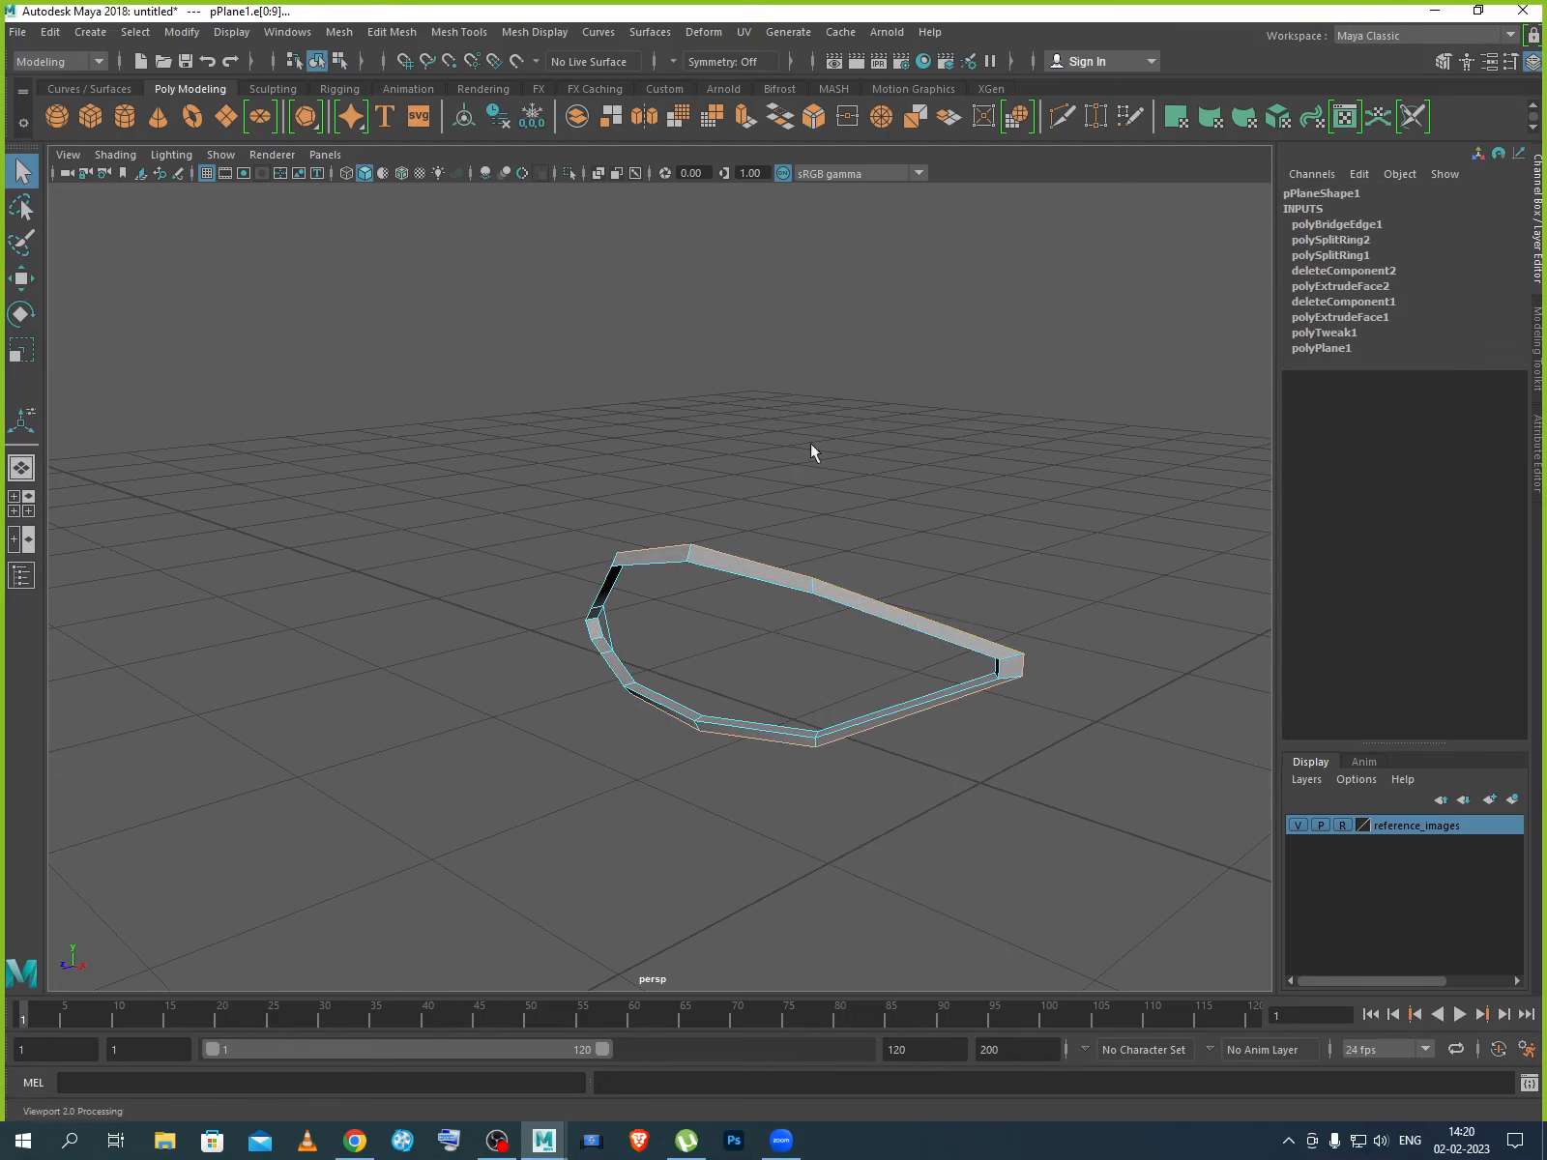
click(747, 116)
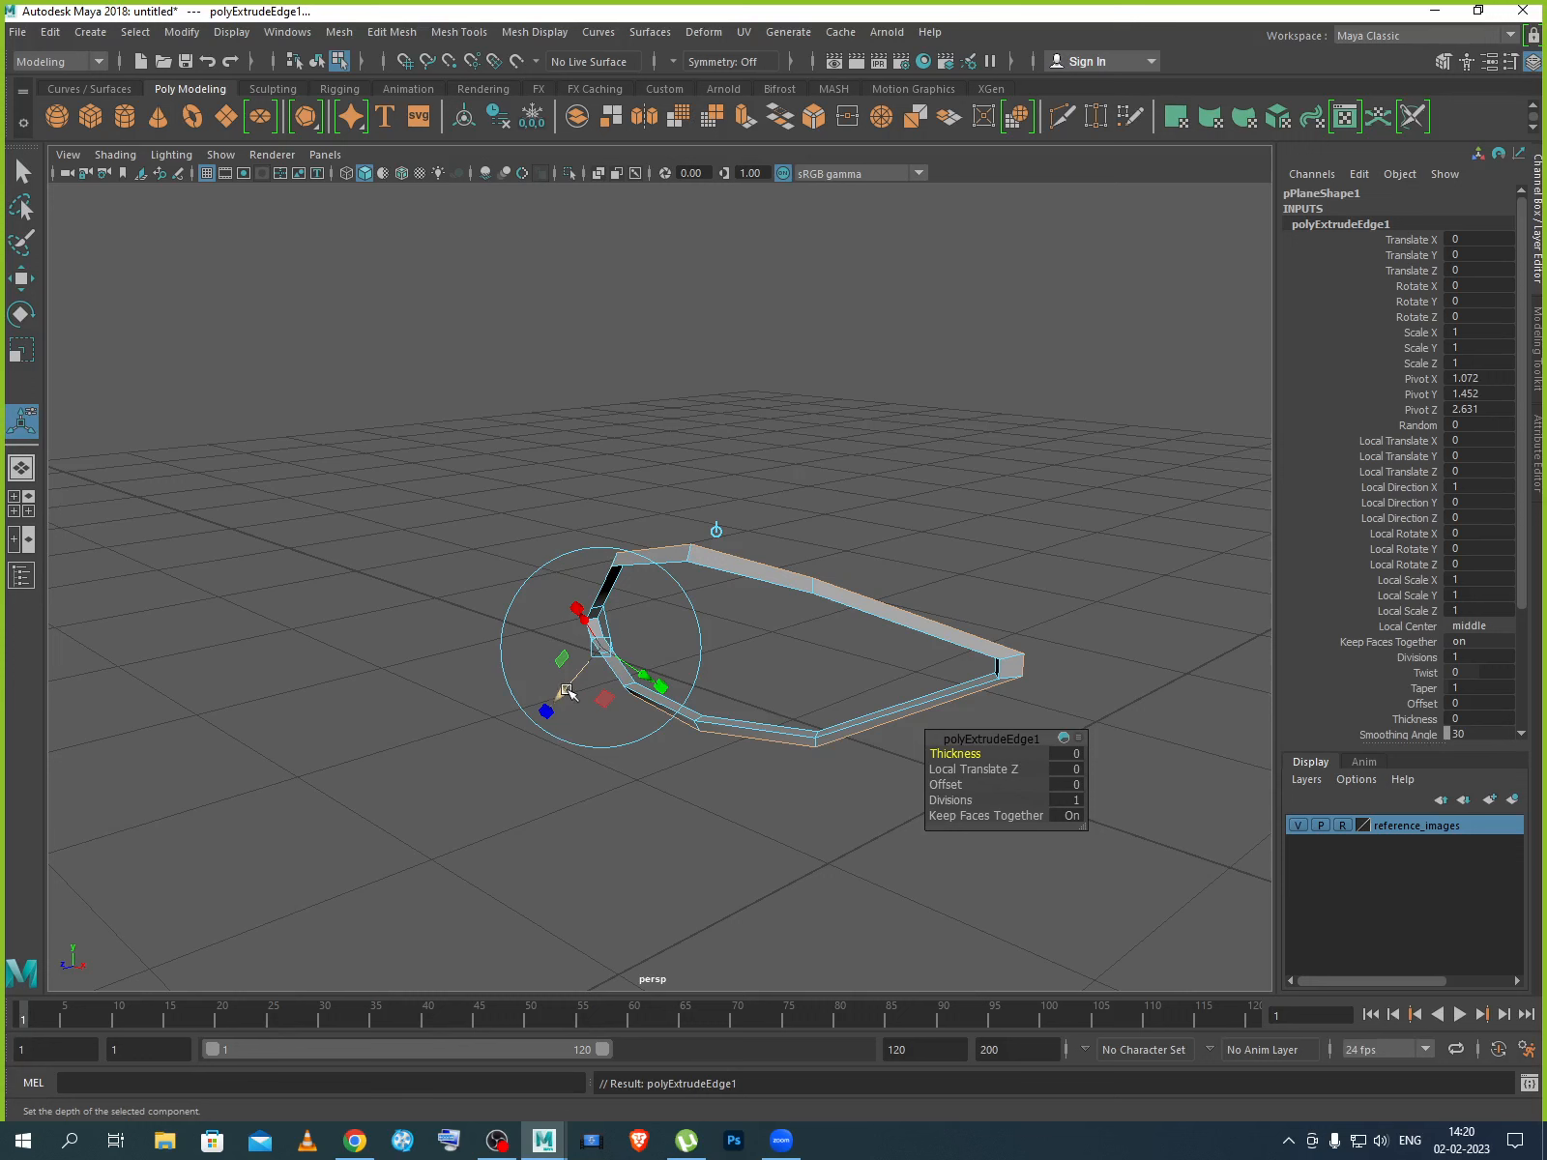
drag(568, 695, 542, 726)
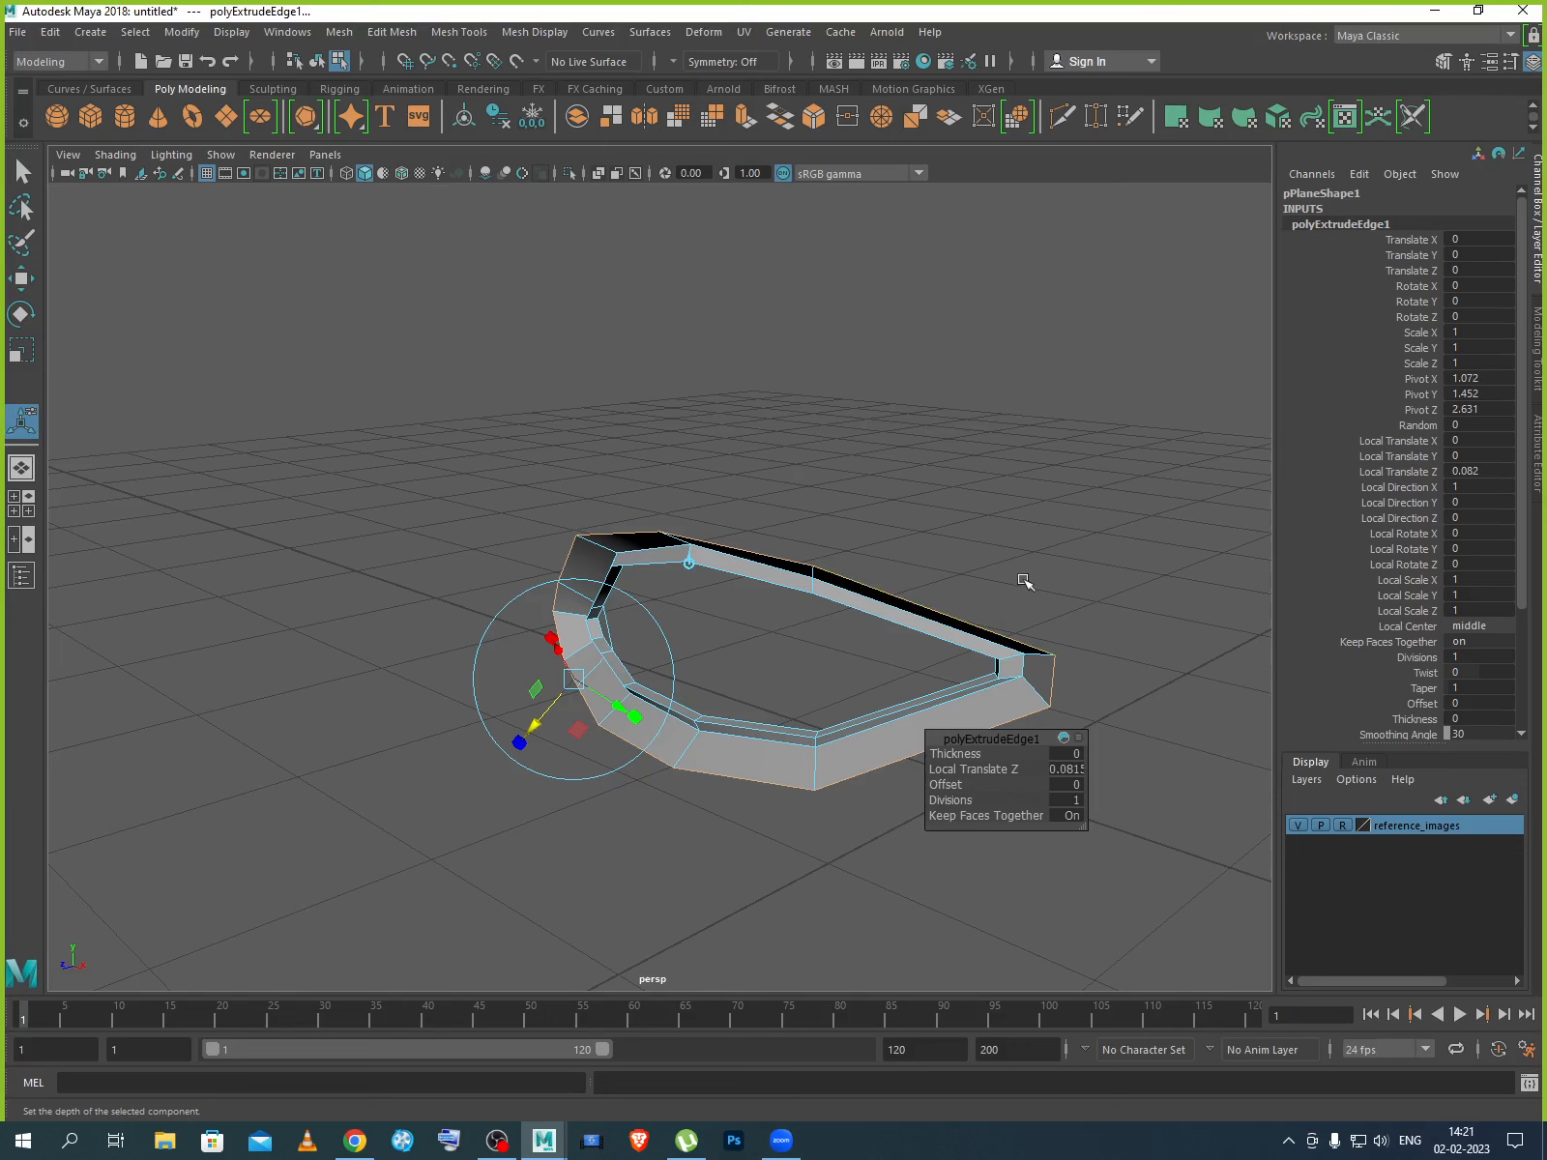
In the side view, move the extruded border edges backward along the depth axis behind the ring's front.
key(space)
key(space)
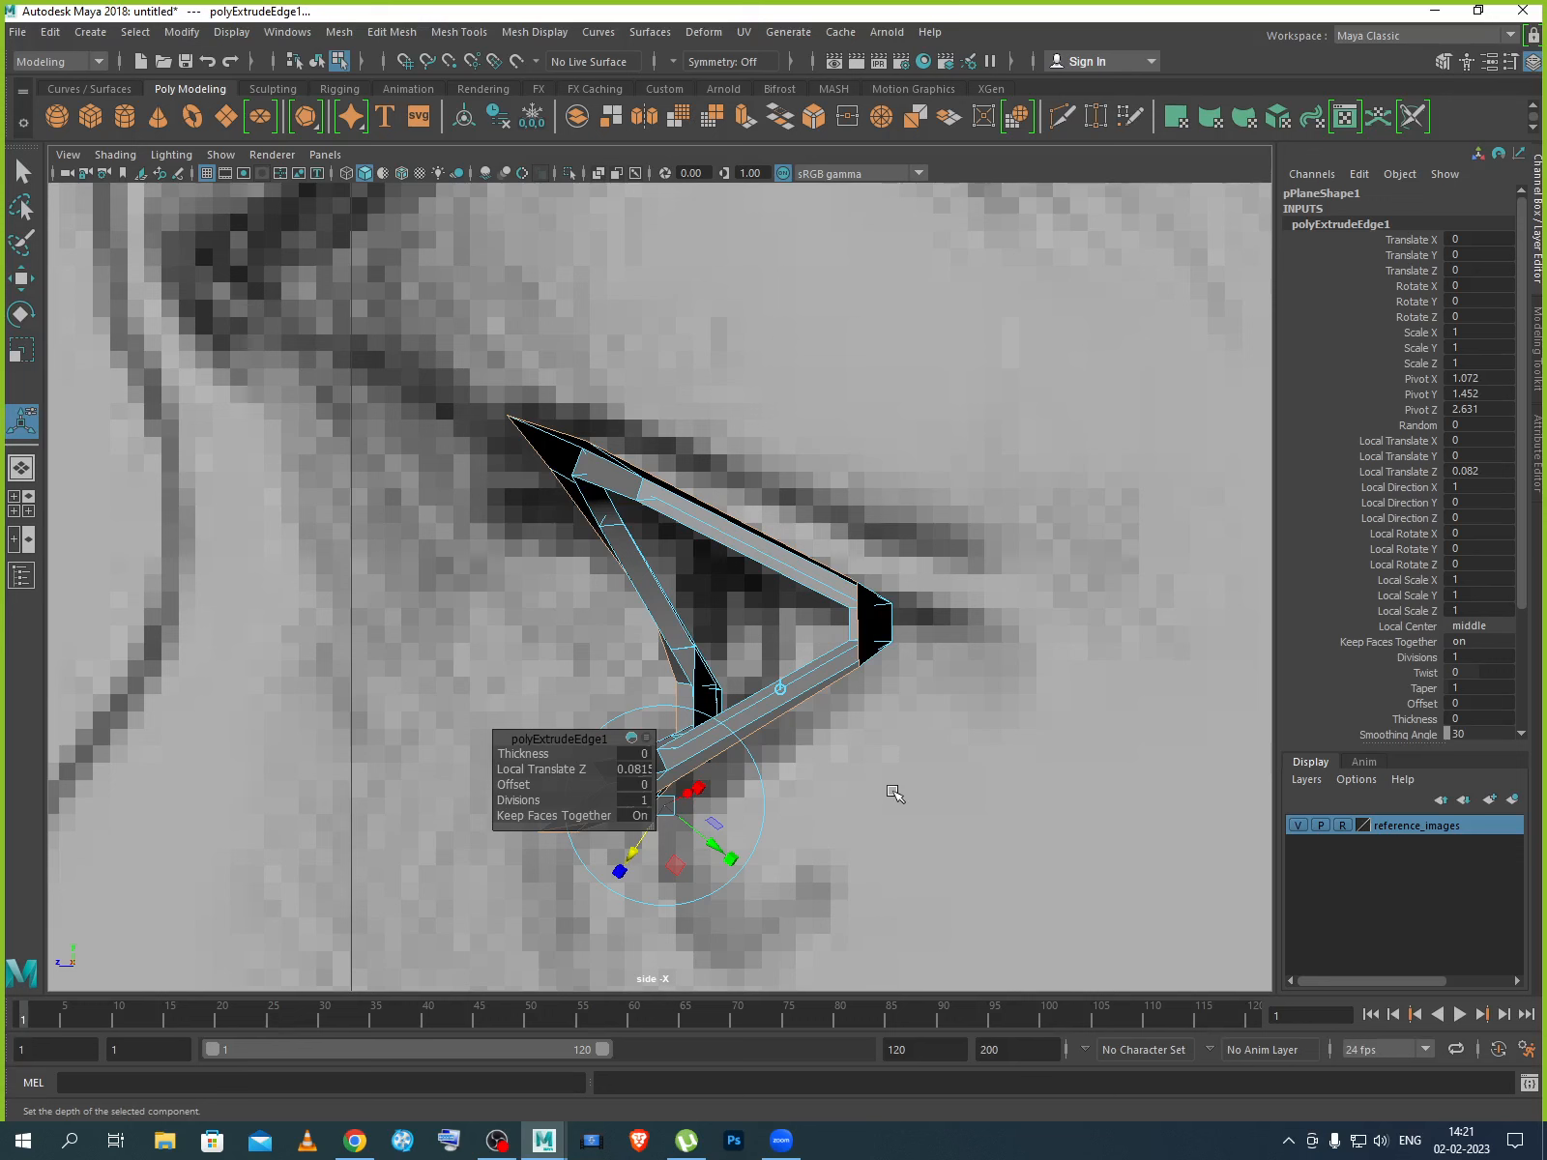
key(w)
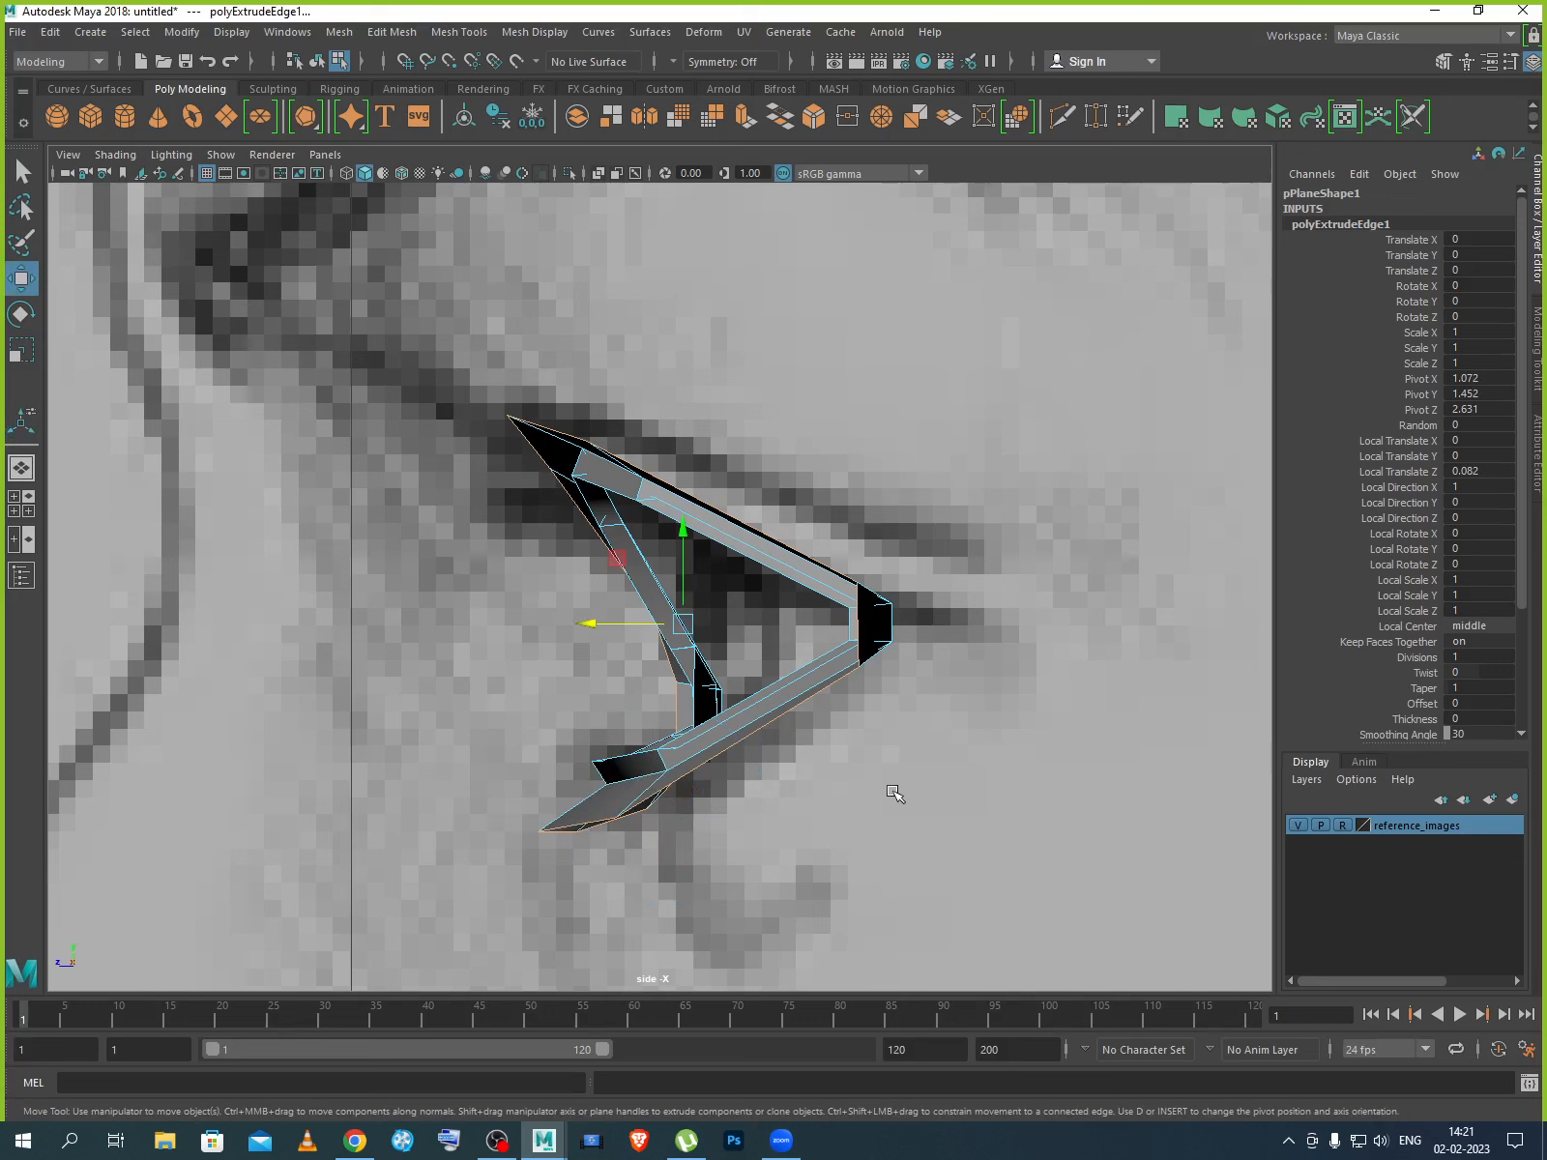
drag(591, 625, 657, 626)
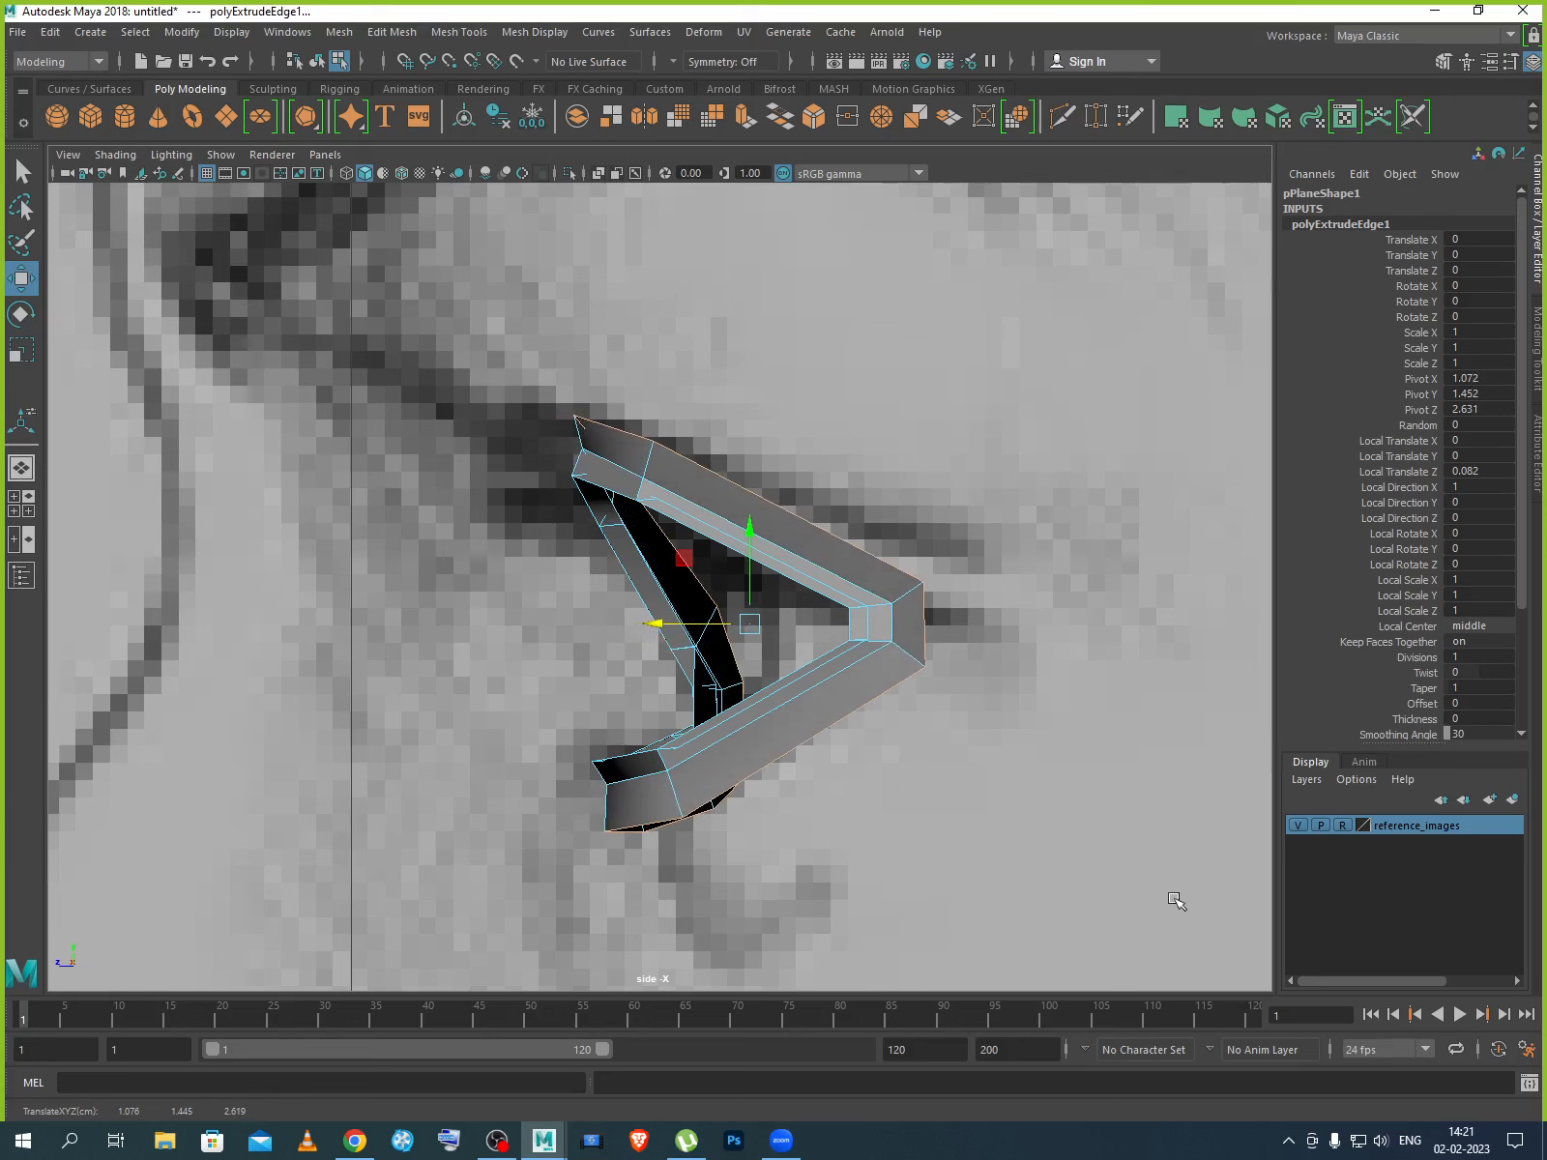
Scale the extruded border edges up vertically to widen the eyelid band and return to object mode.
key(r)
drag(752, 713, 760, 744)
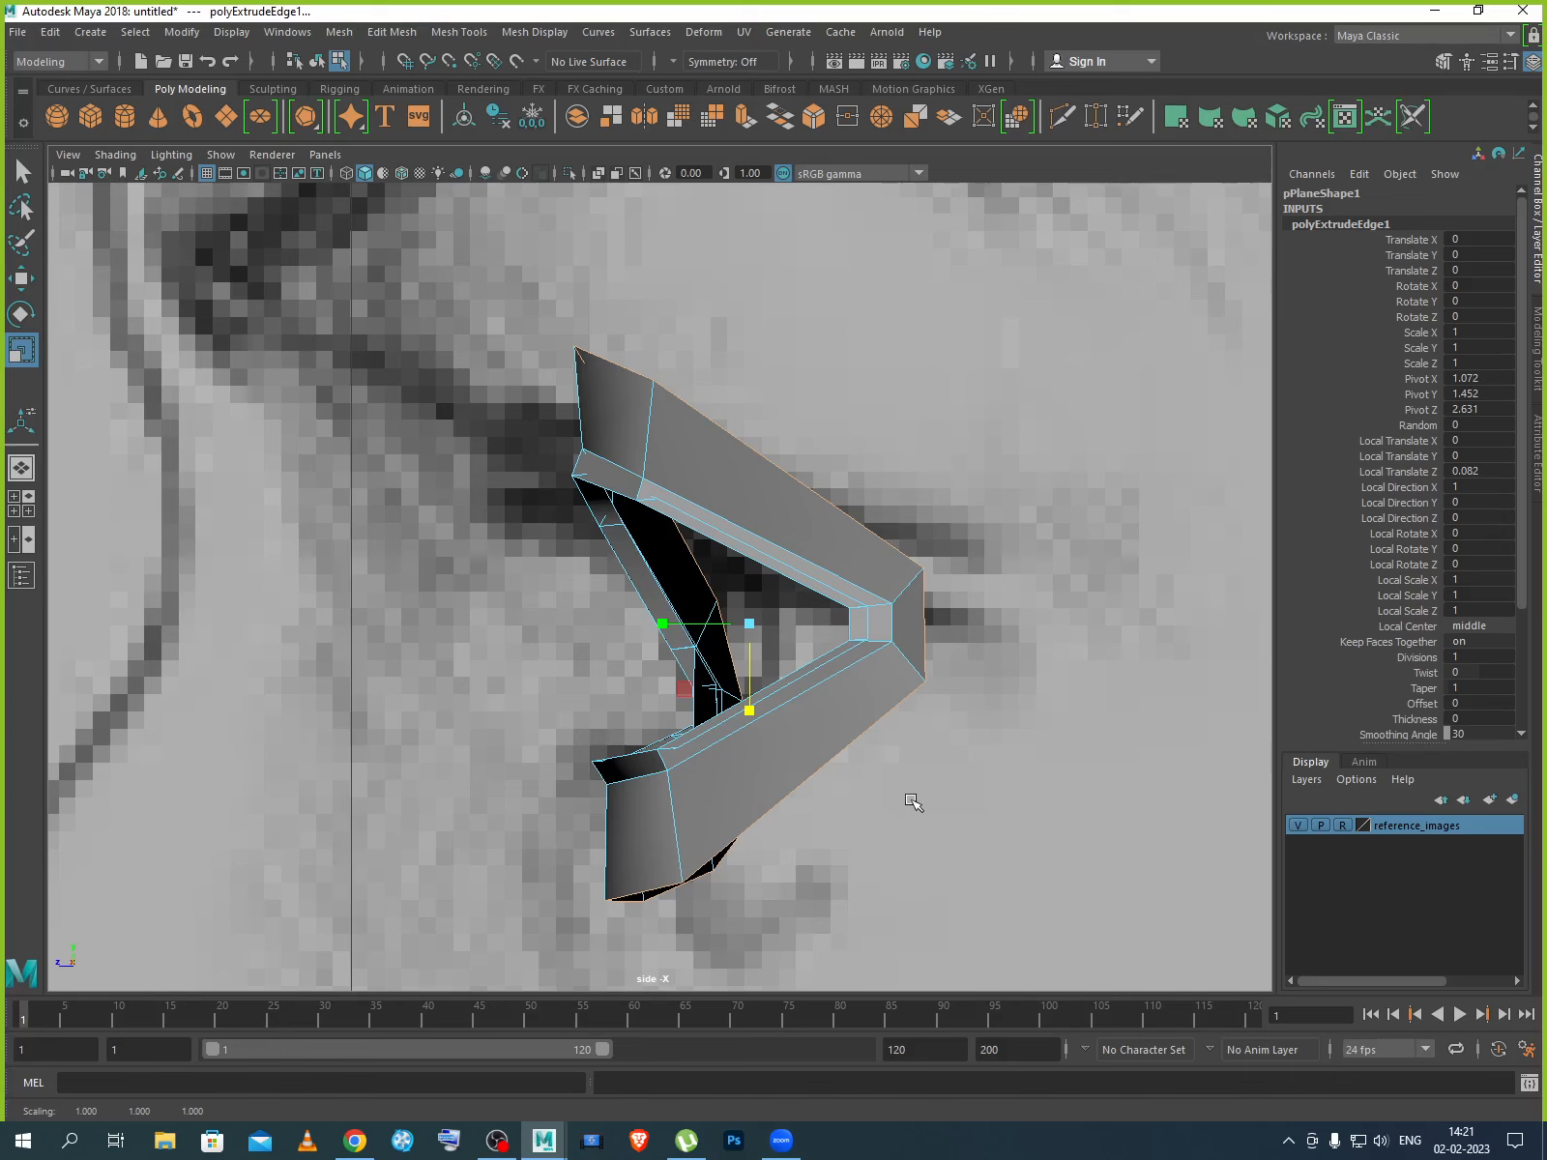
right_drag(859, 573, 949, 538)
Inspect the widened eyelid shape in the perspective view with smooth preview on and nothing selected.
key(space)
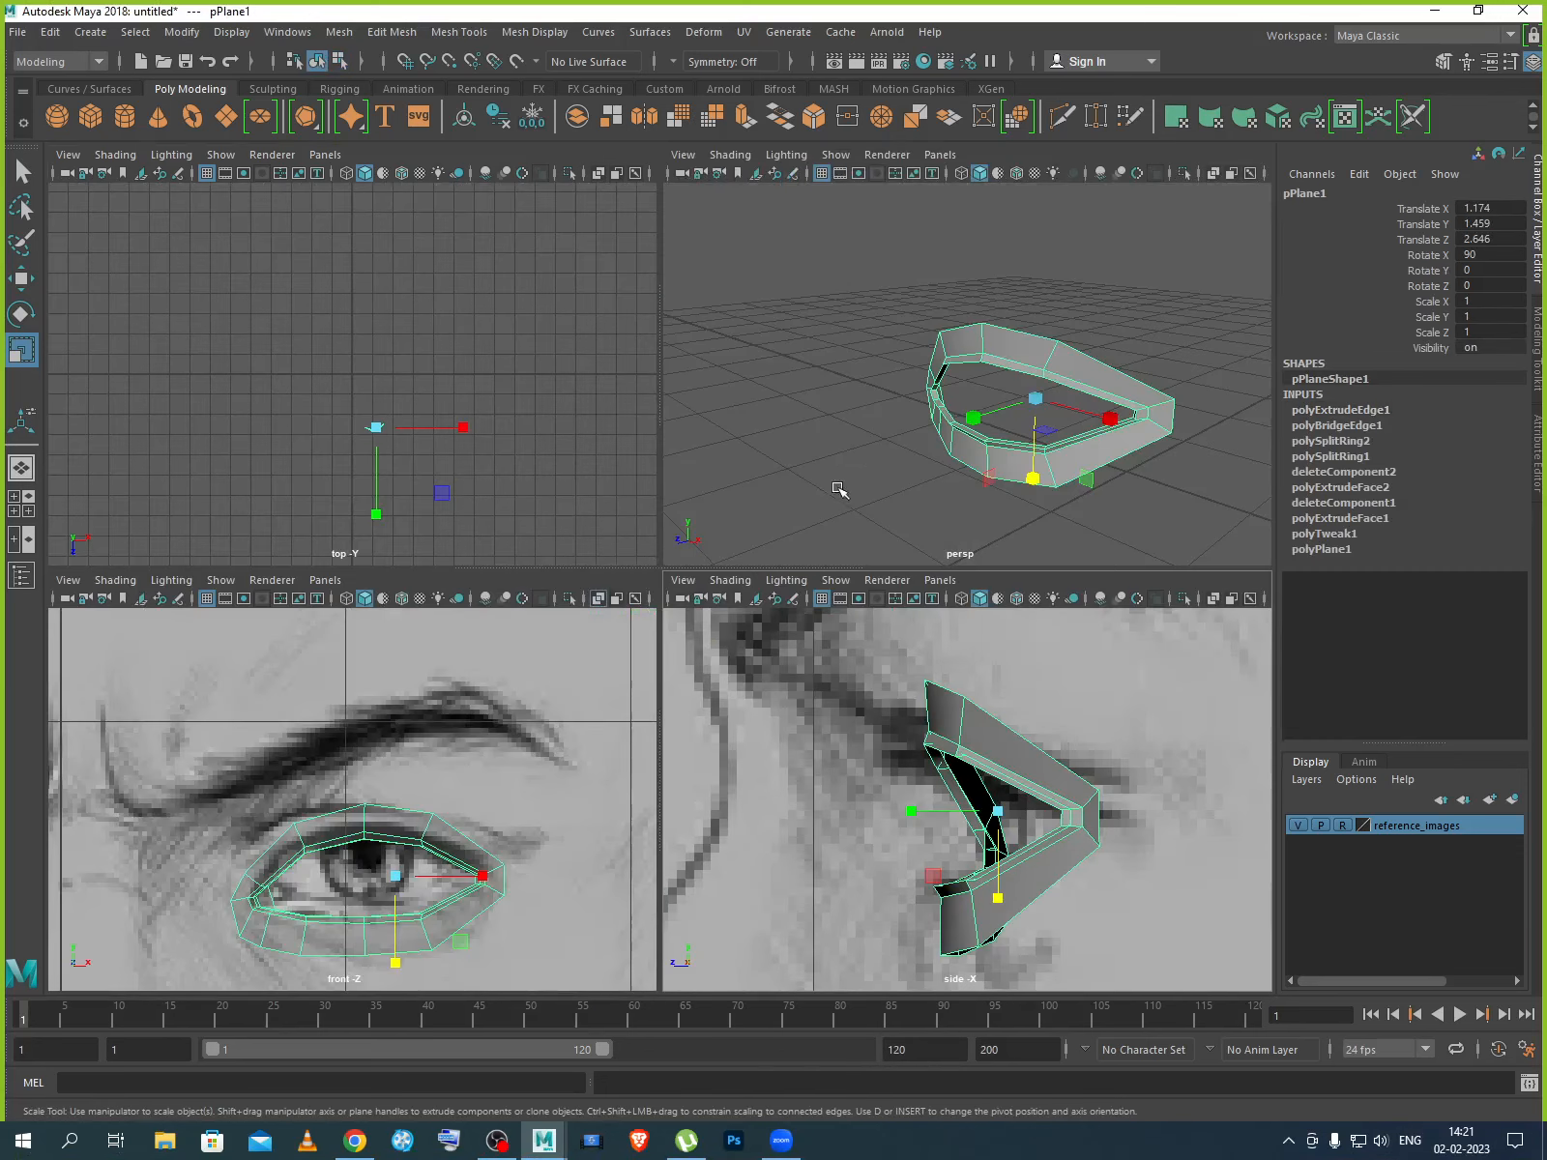
key(space)
alt+drag(960, 831, 825, 754)
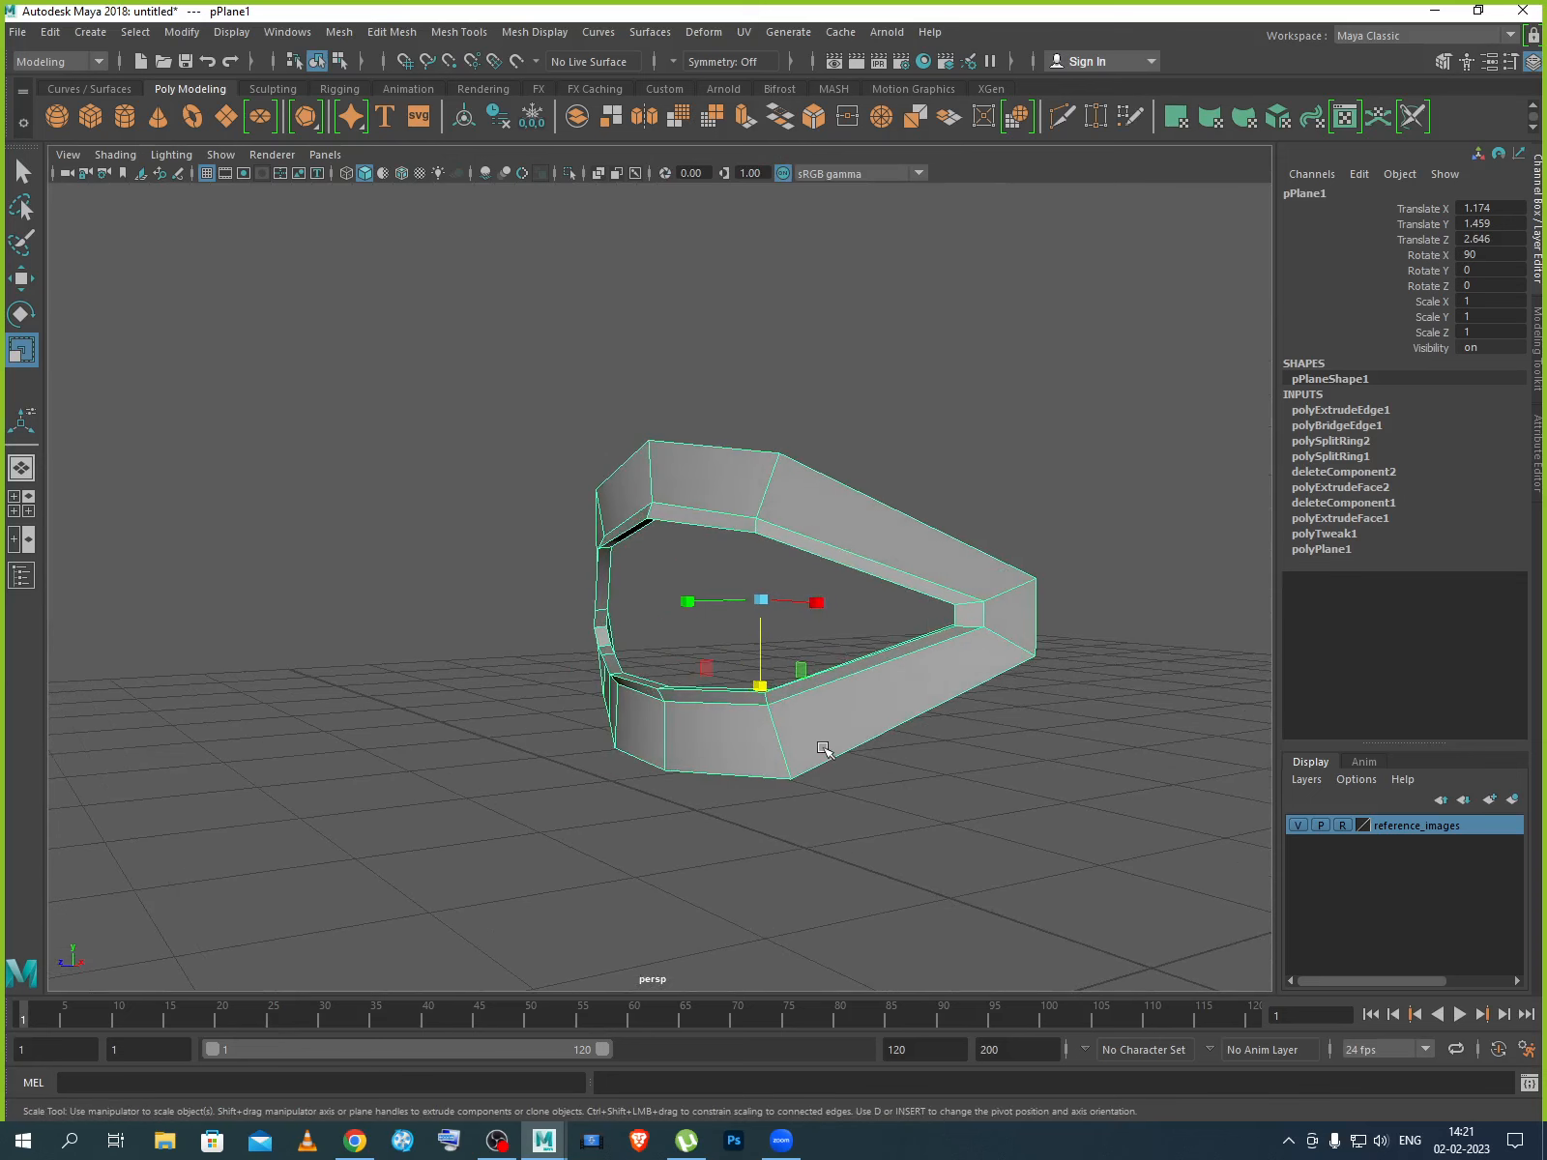
key(3)
click(888, 818)
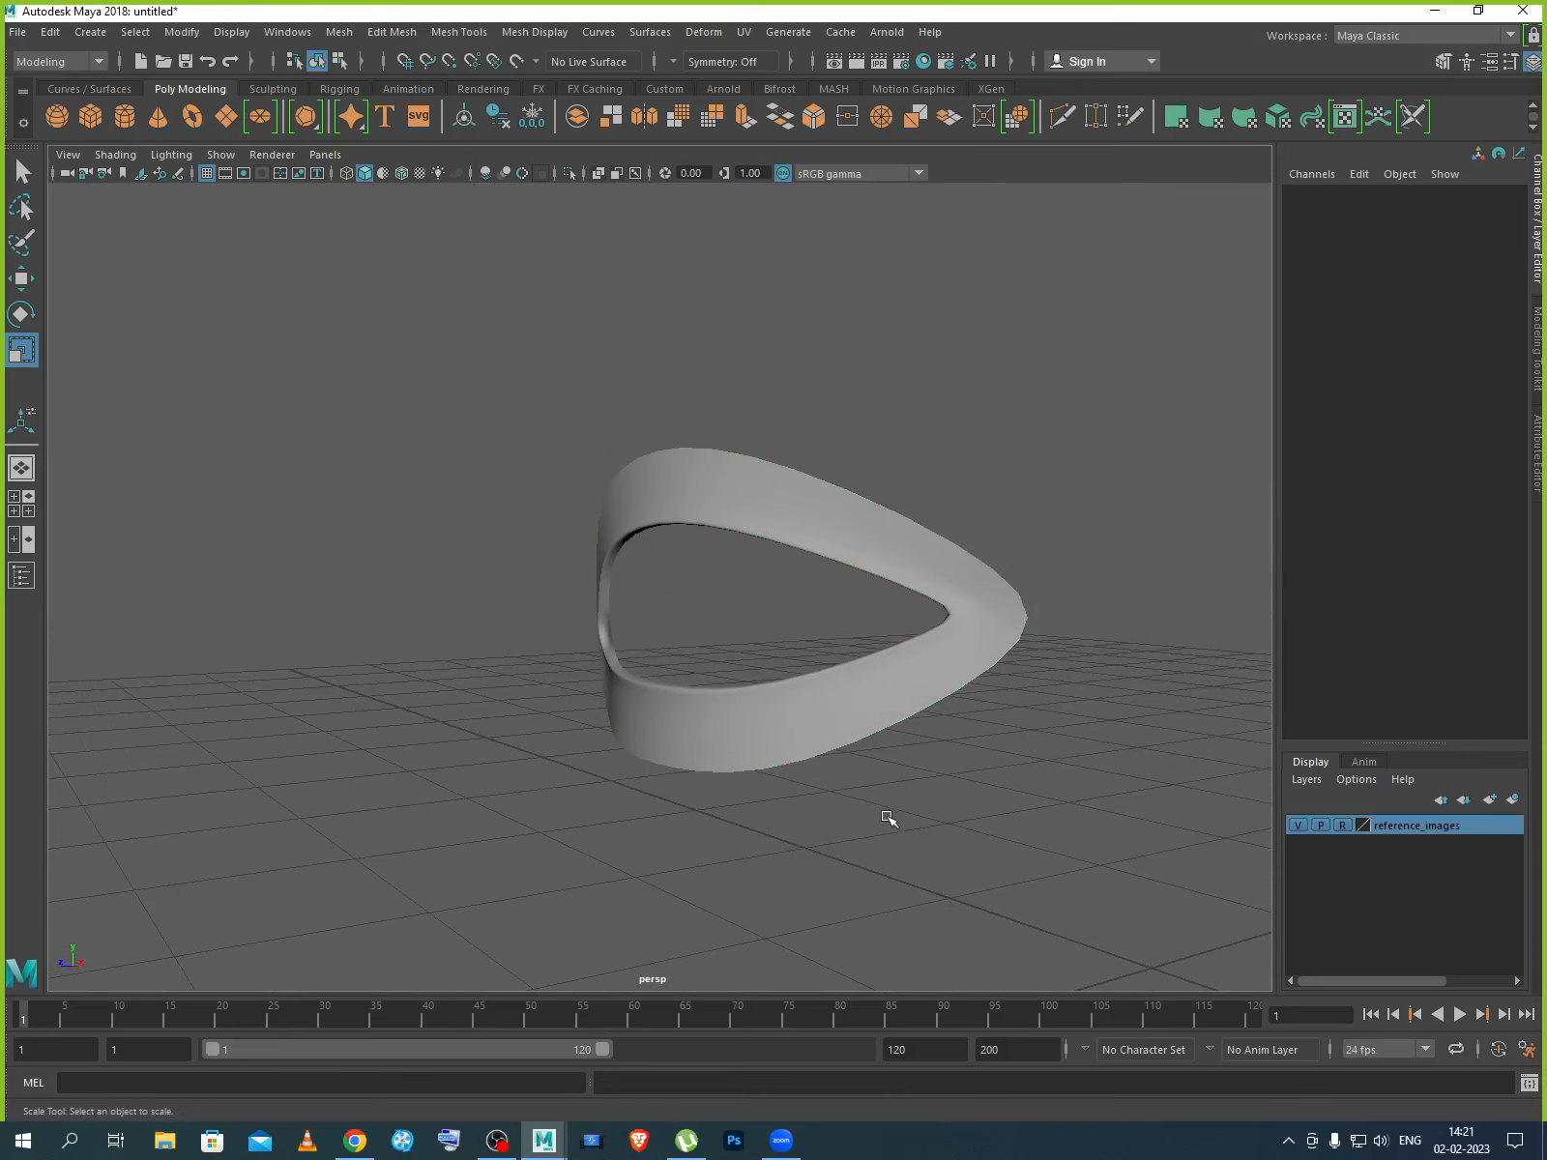
Turn off the smooth preview, select the ring's outer border edge loop, and move it backward along the depth axis in the side view.
alt+drag(888, 846, 855, 577)
click(860, 561)
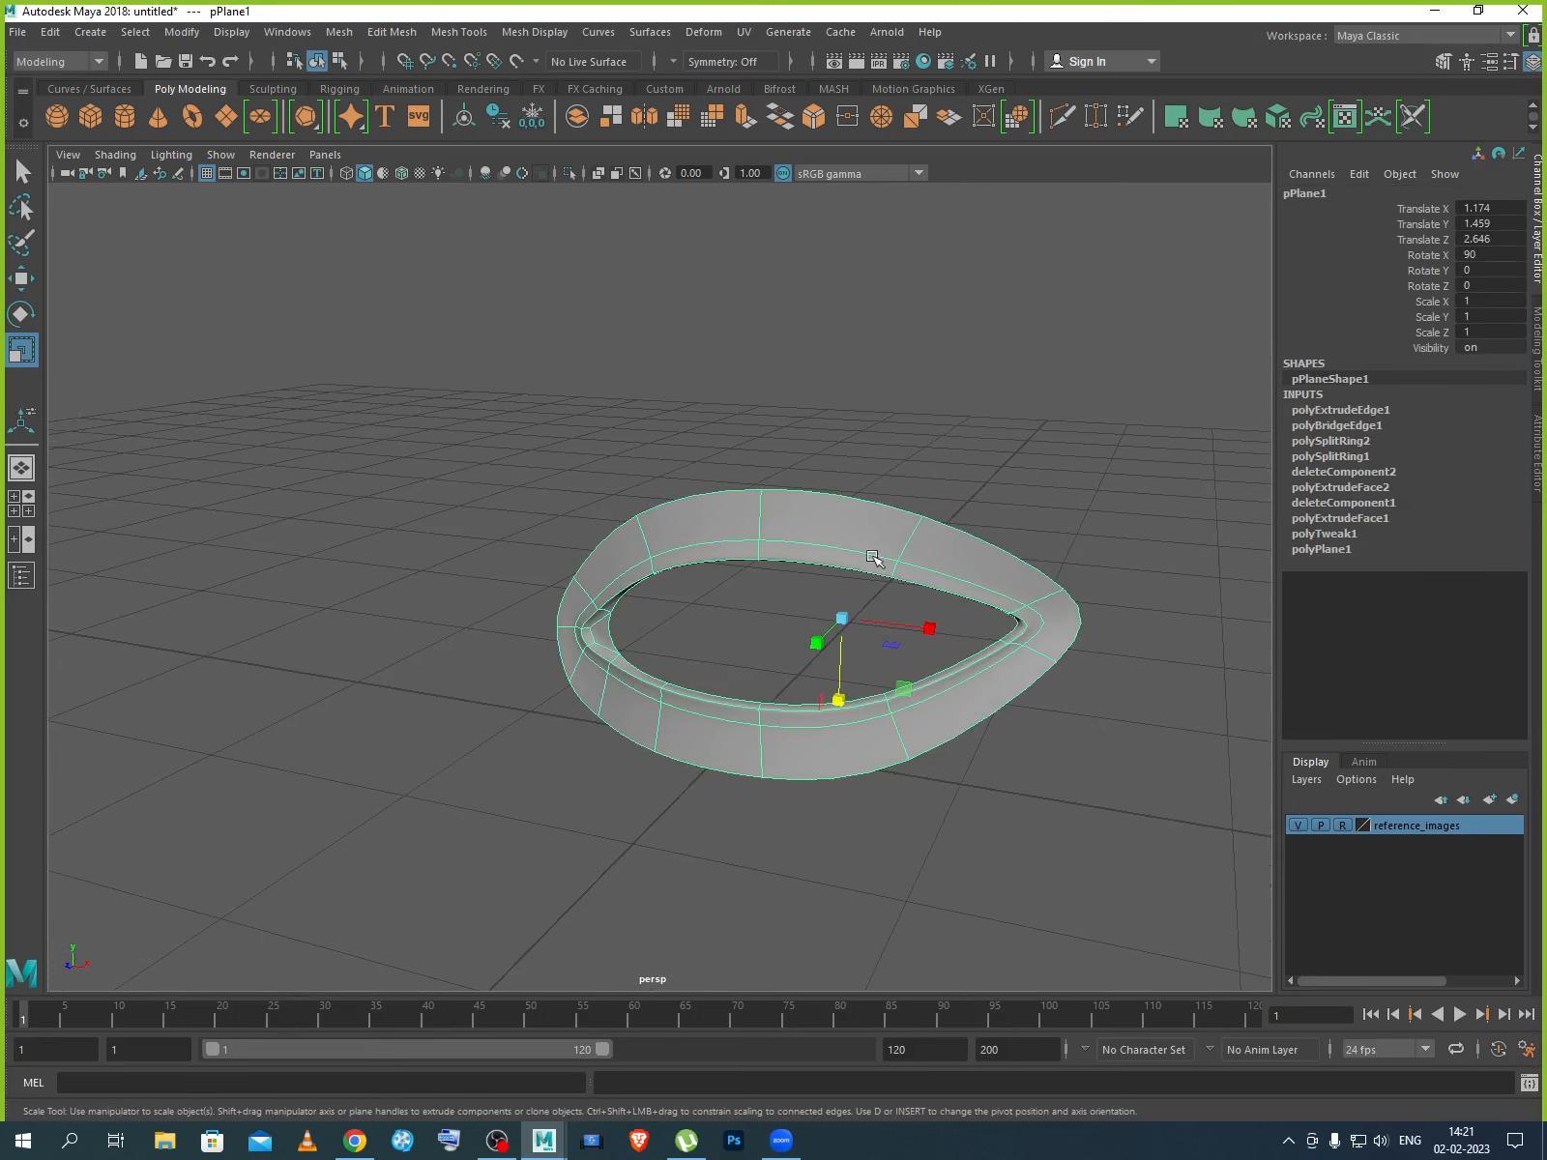
key(1)
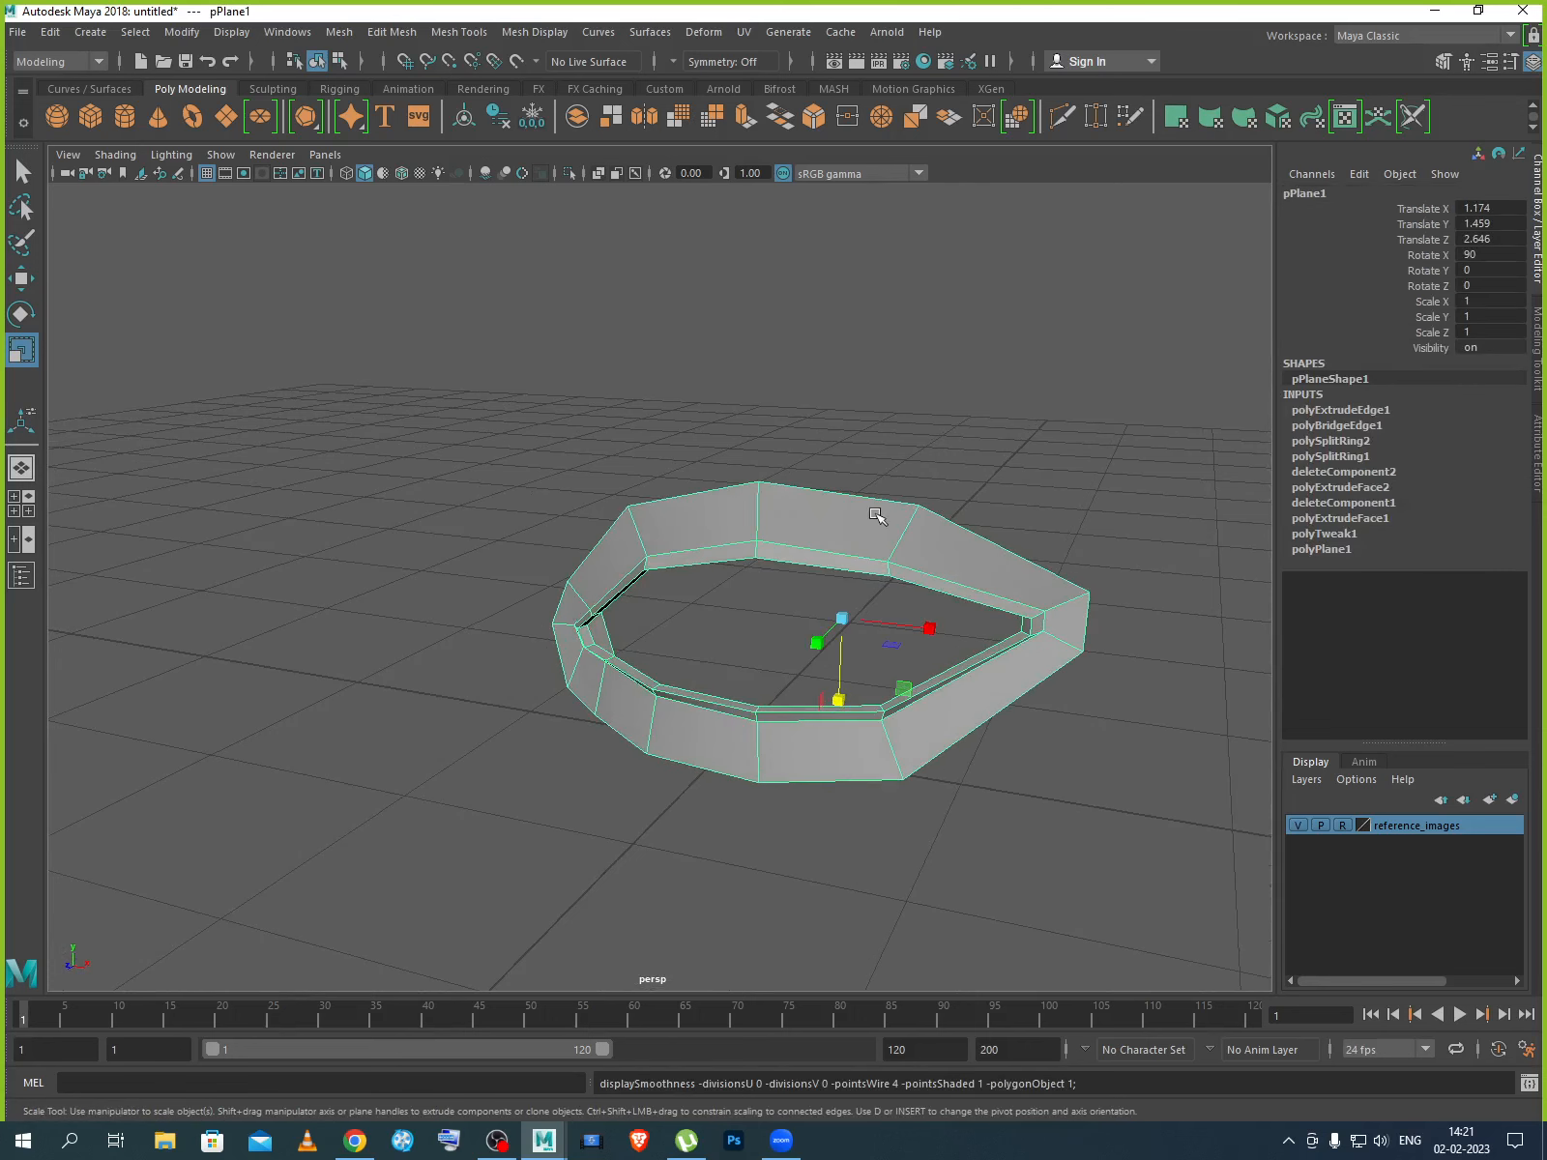
right_drag(876, 515, 859, 474)
click(854, 494)
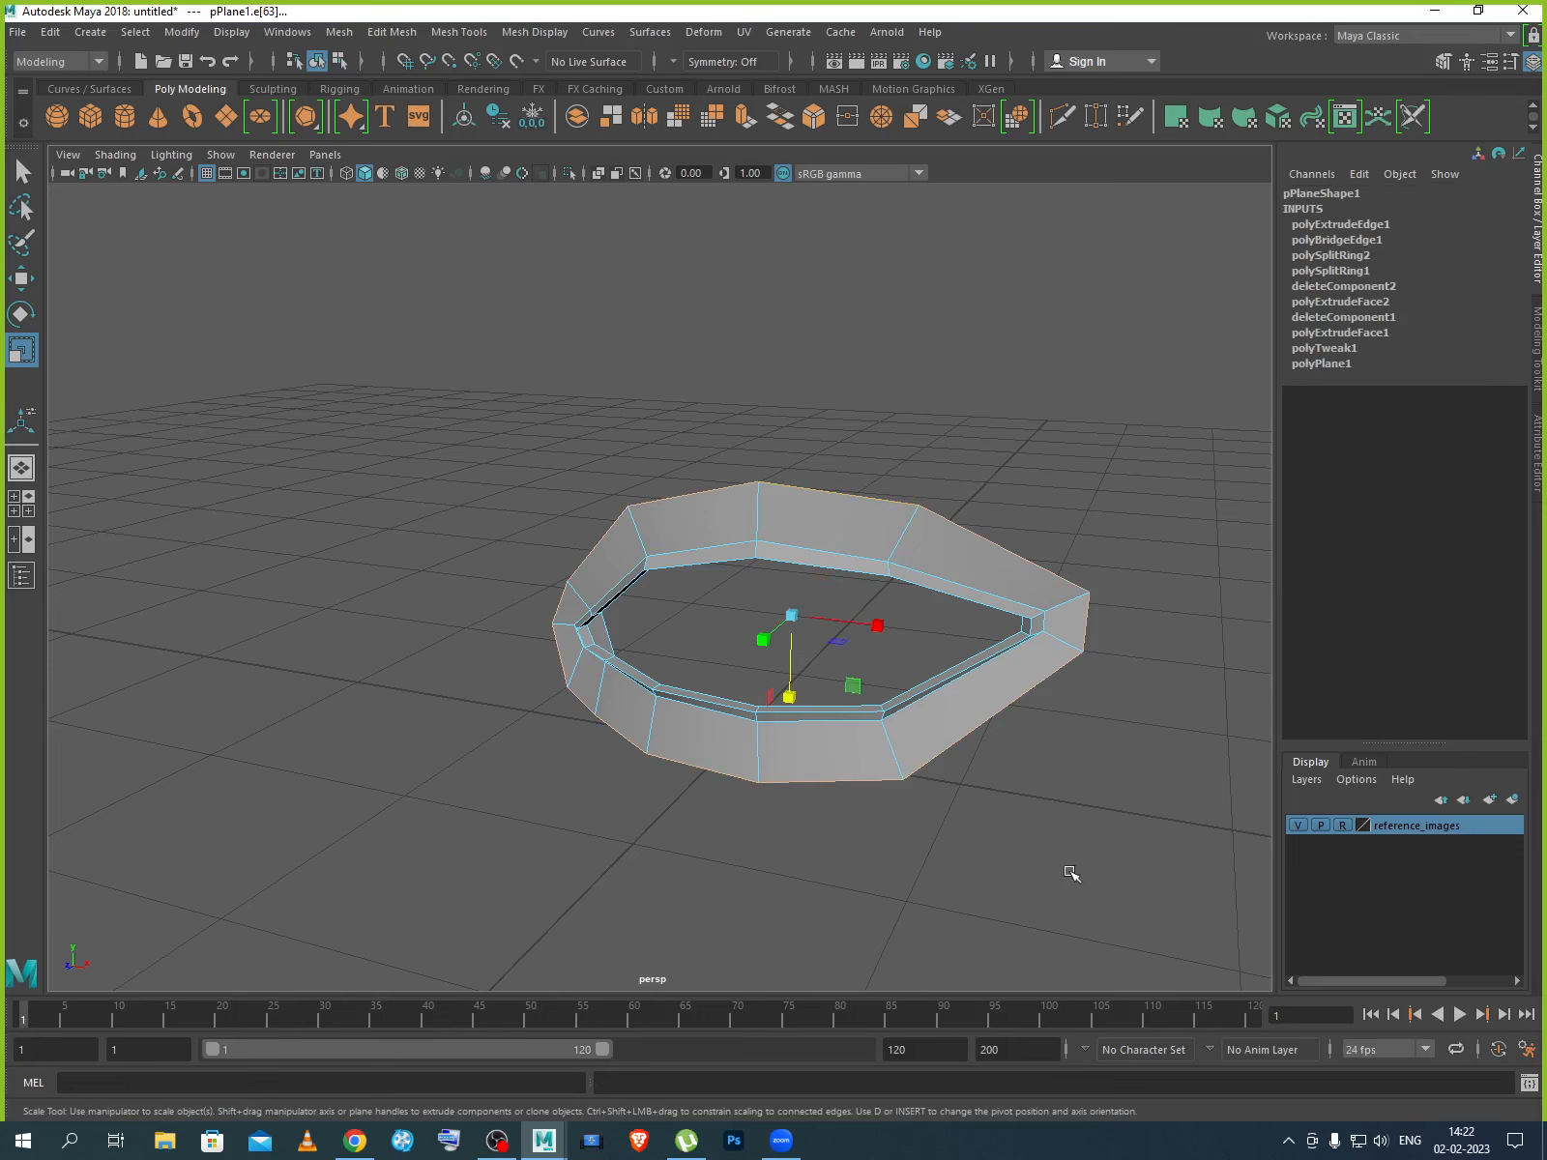
key(space)
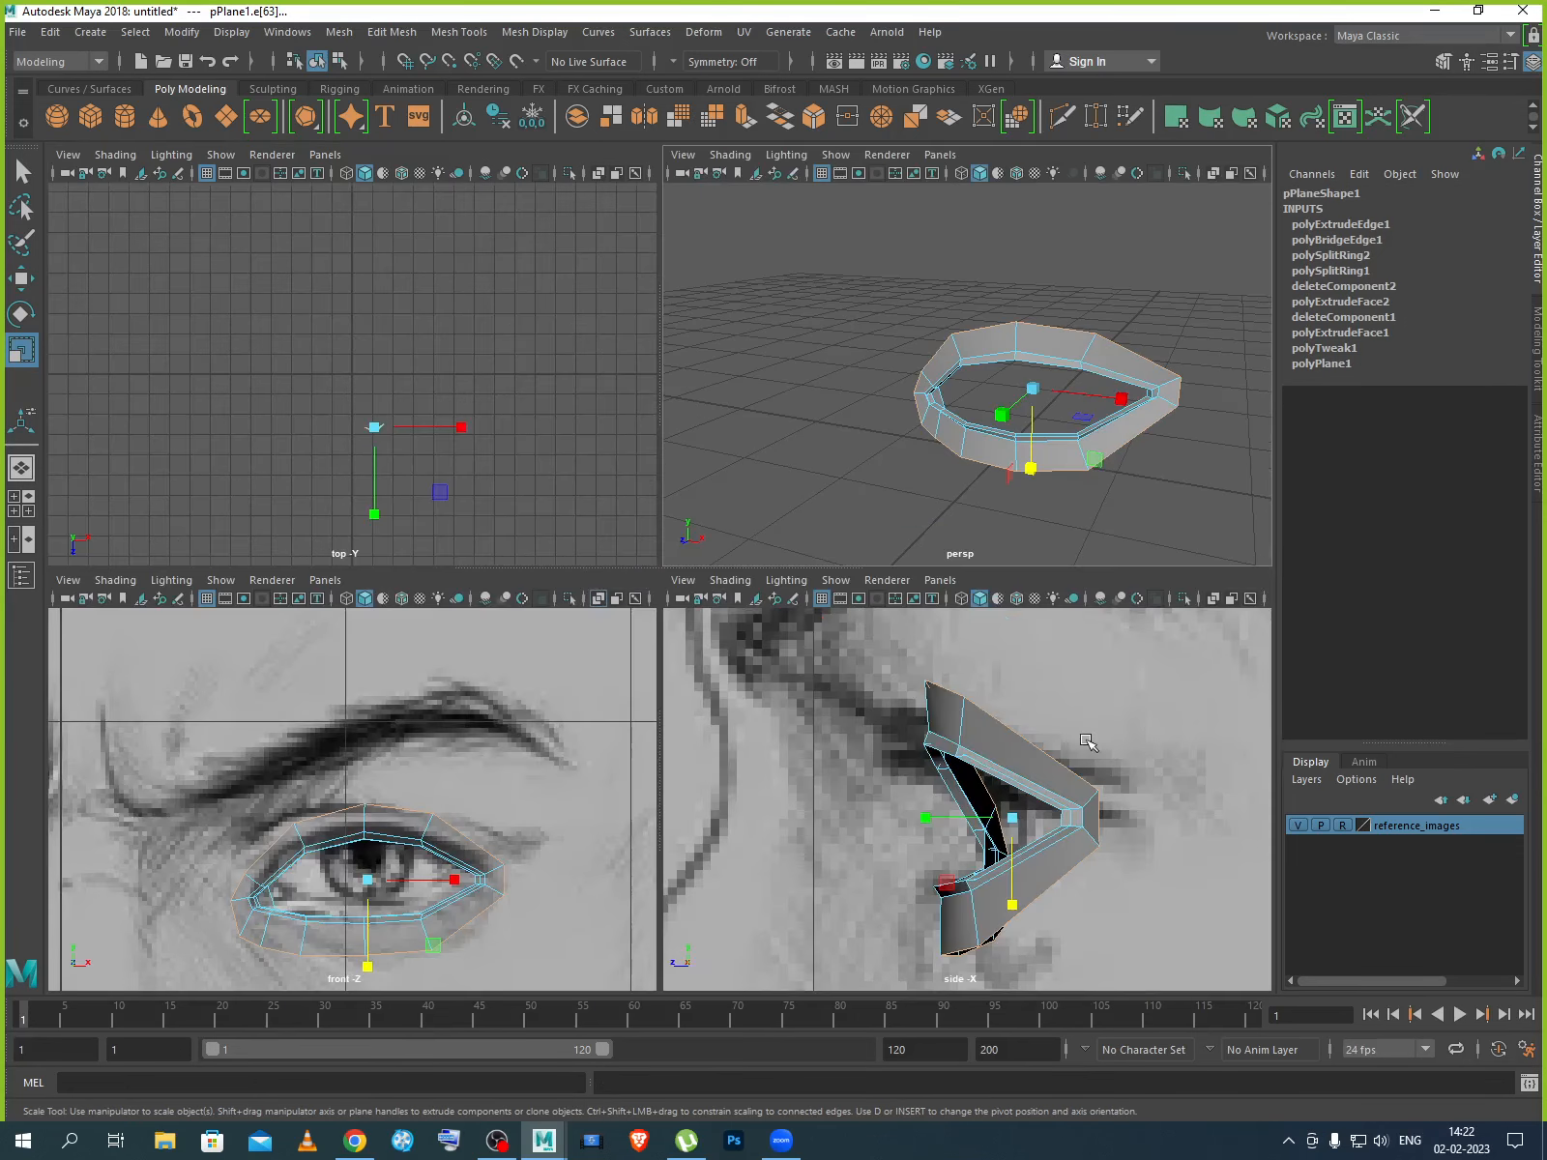
key(space)
key(w)
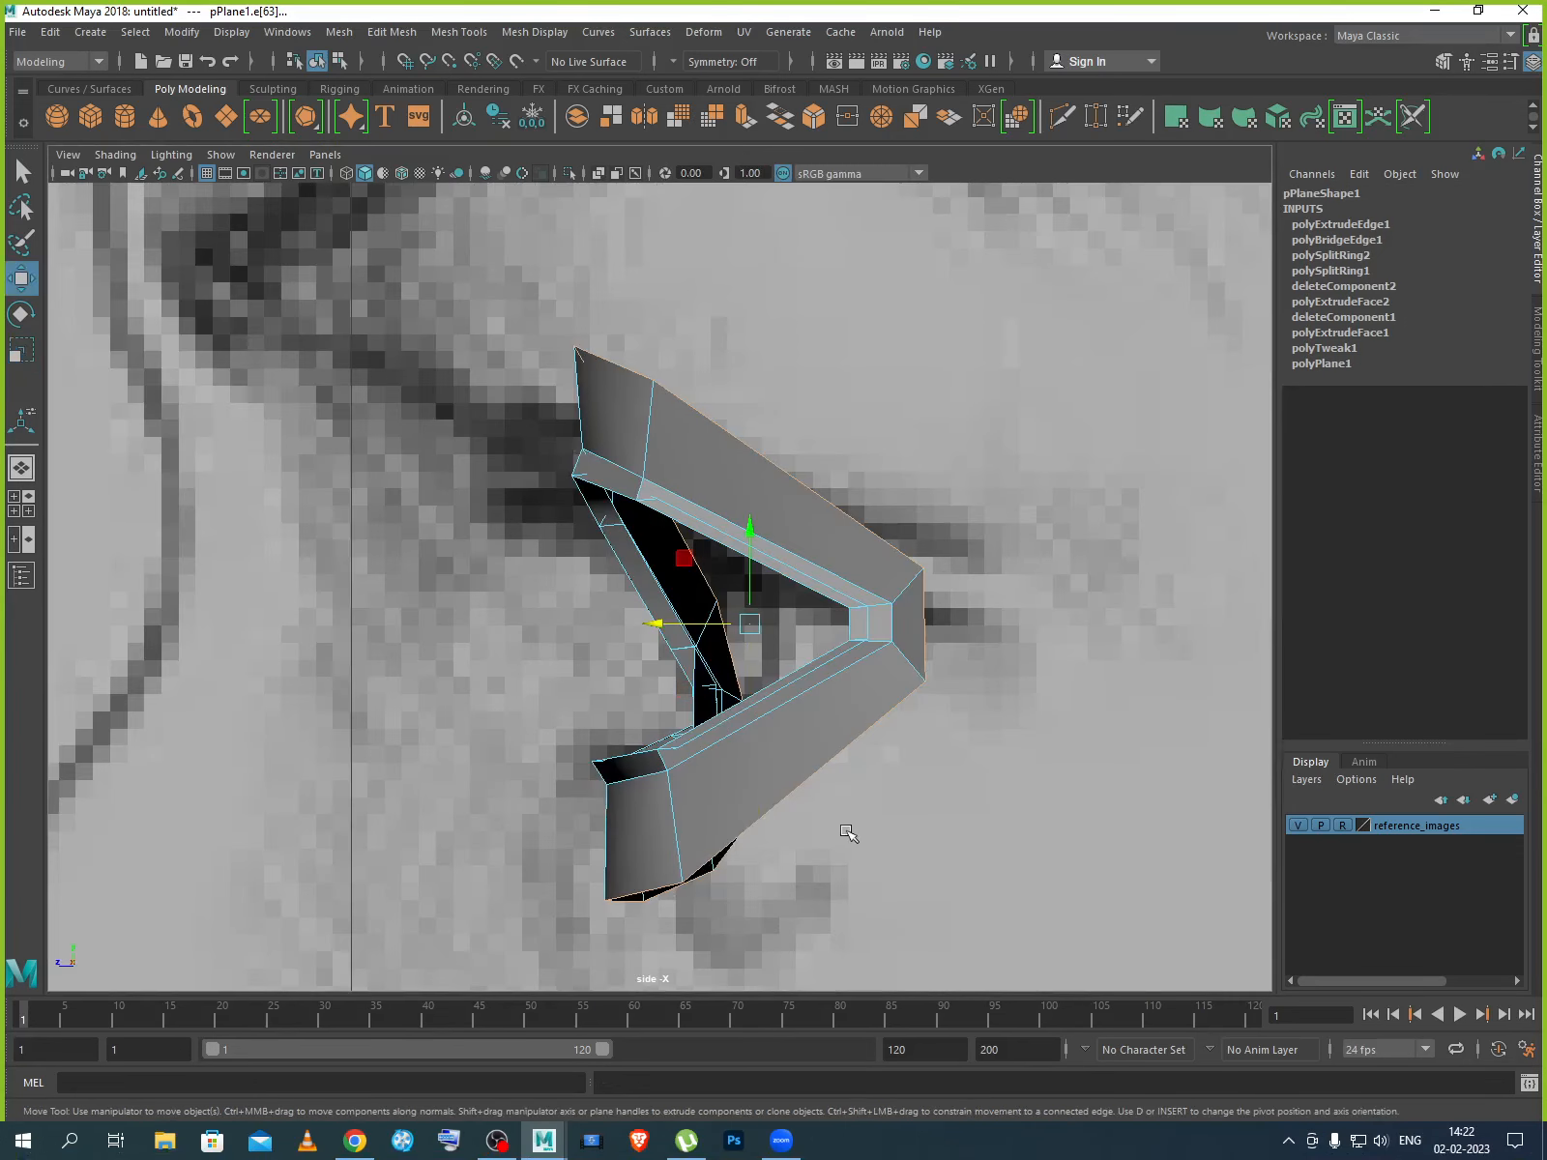
drag(682, 624, 734, 630)
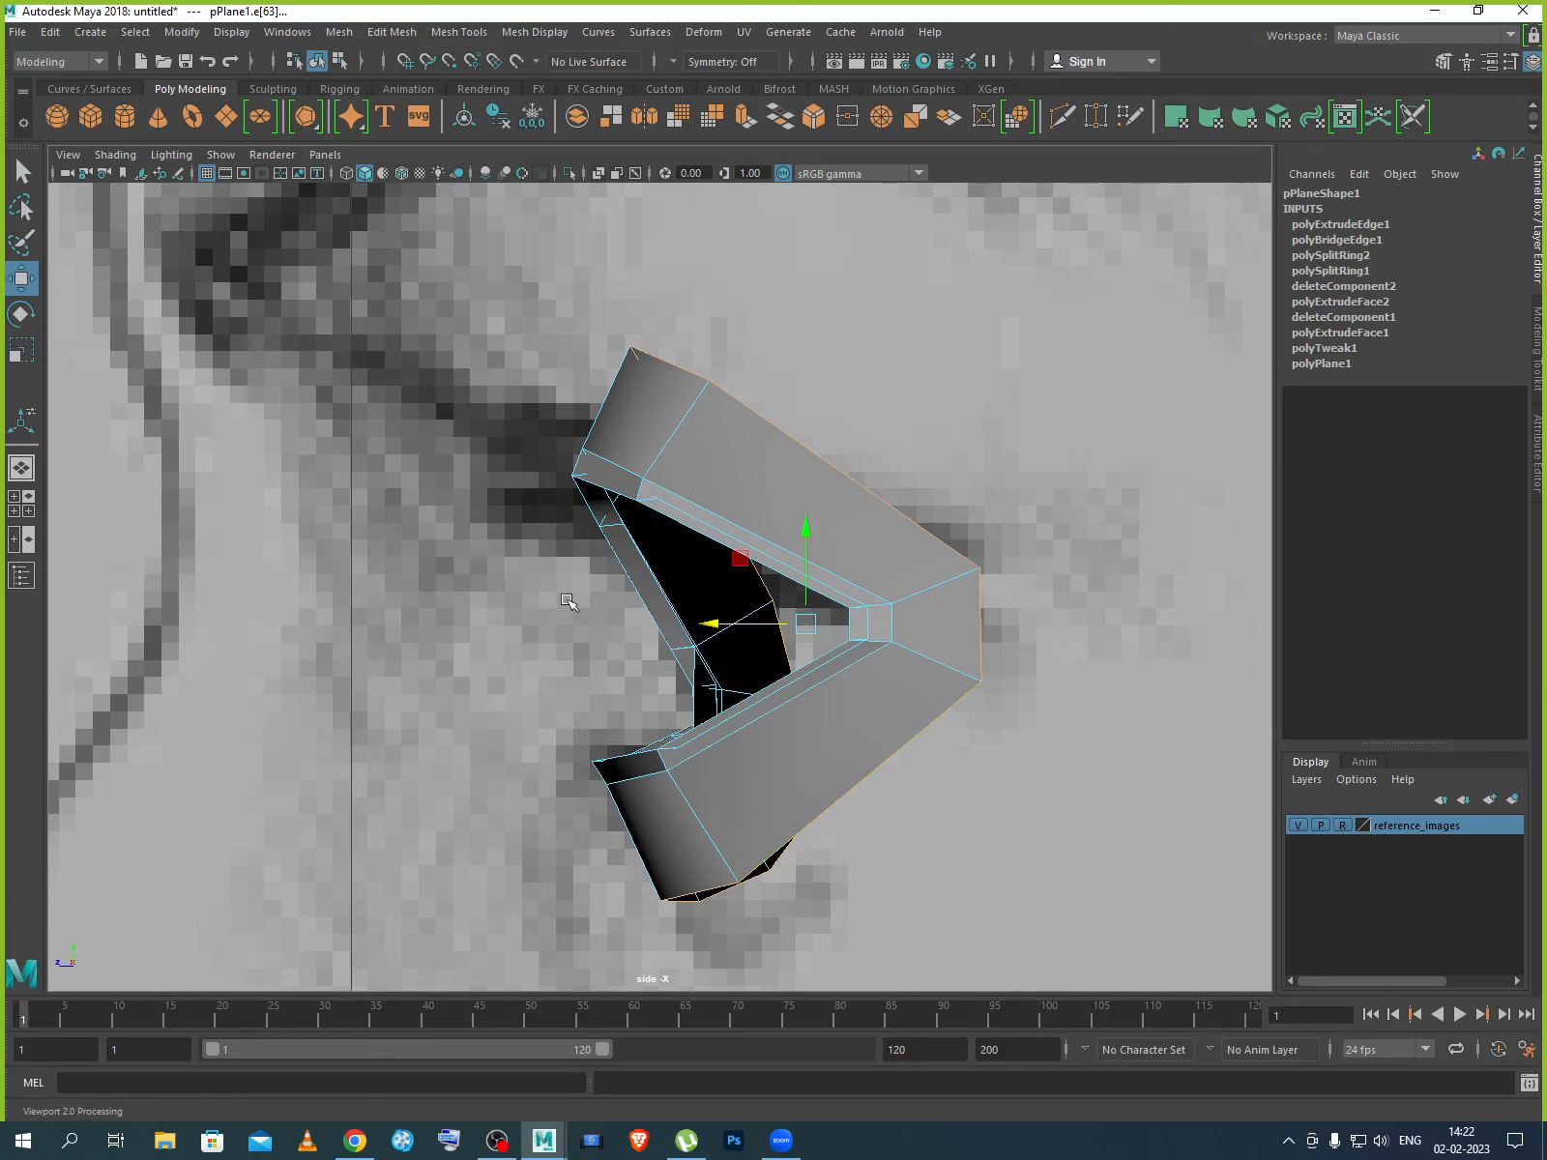
Extrude the moved outer border edge loop with a local Z translation of about 0.094.
key(space)
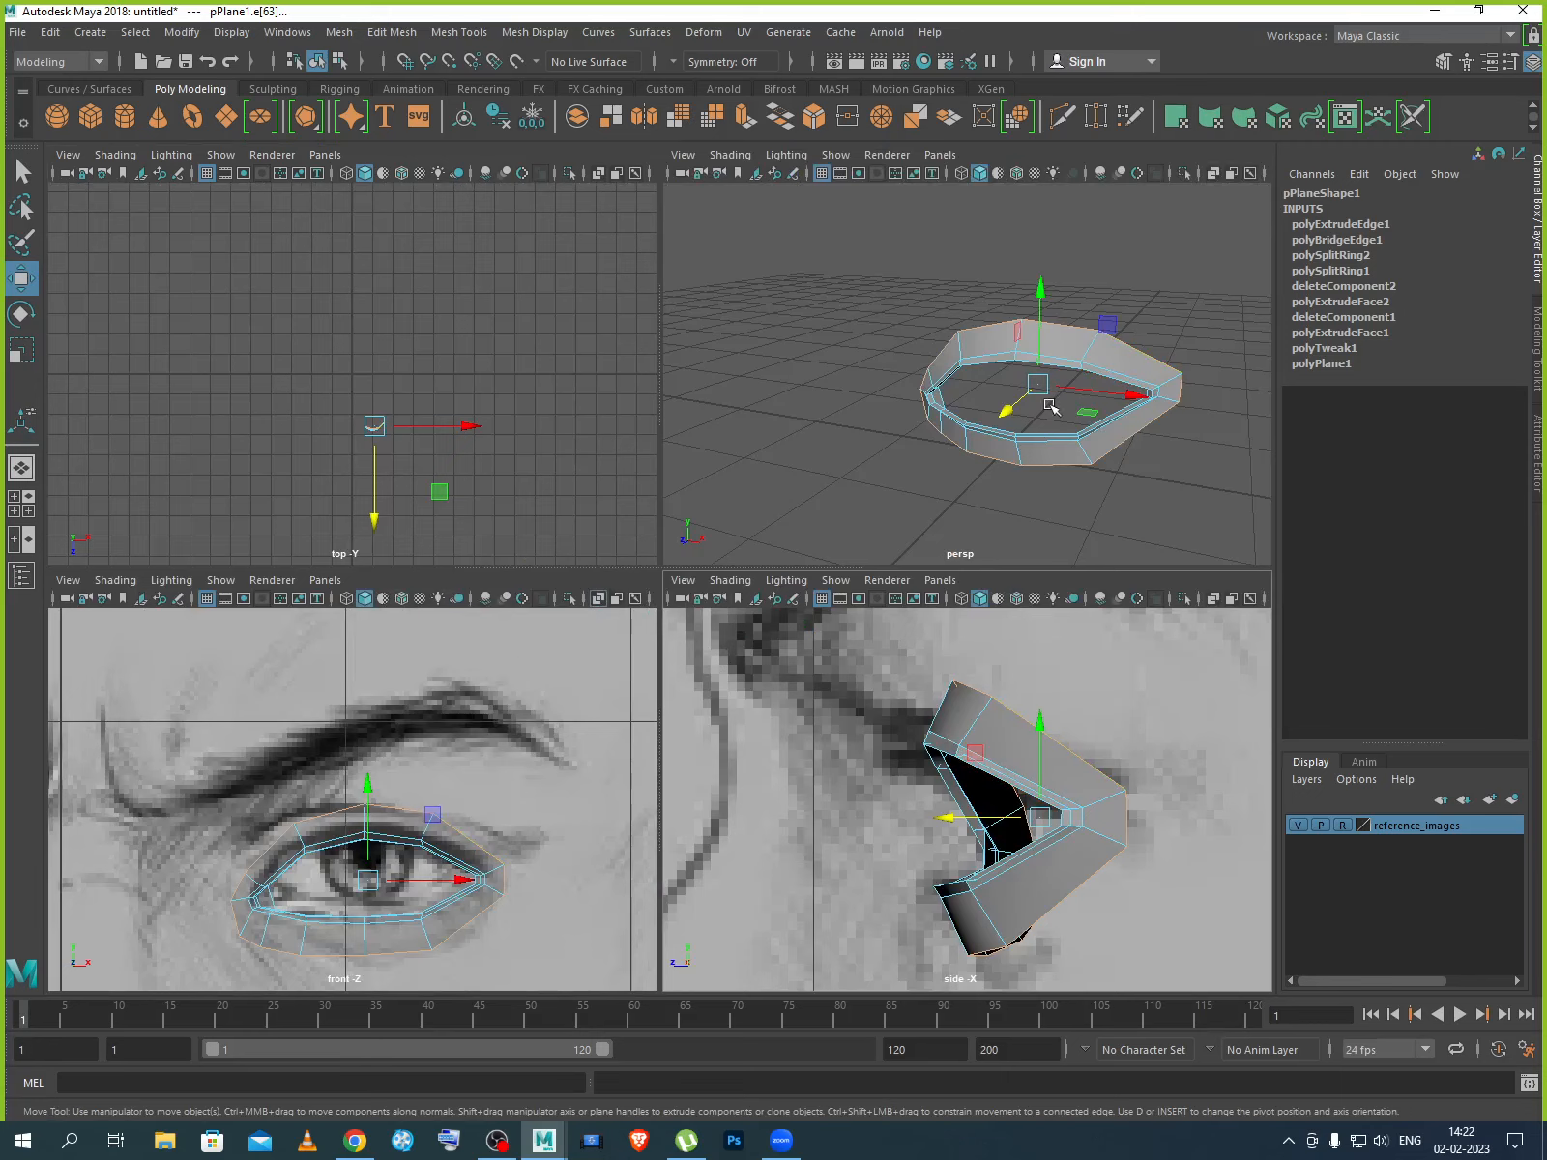
key(space)
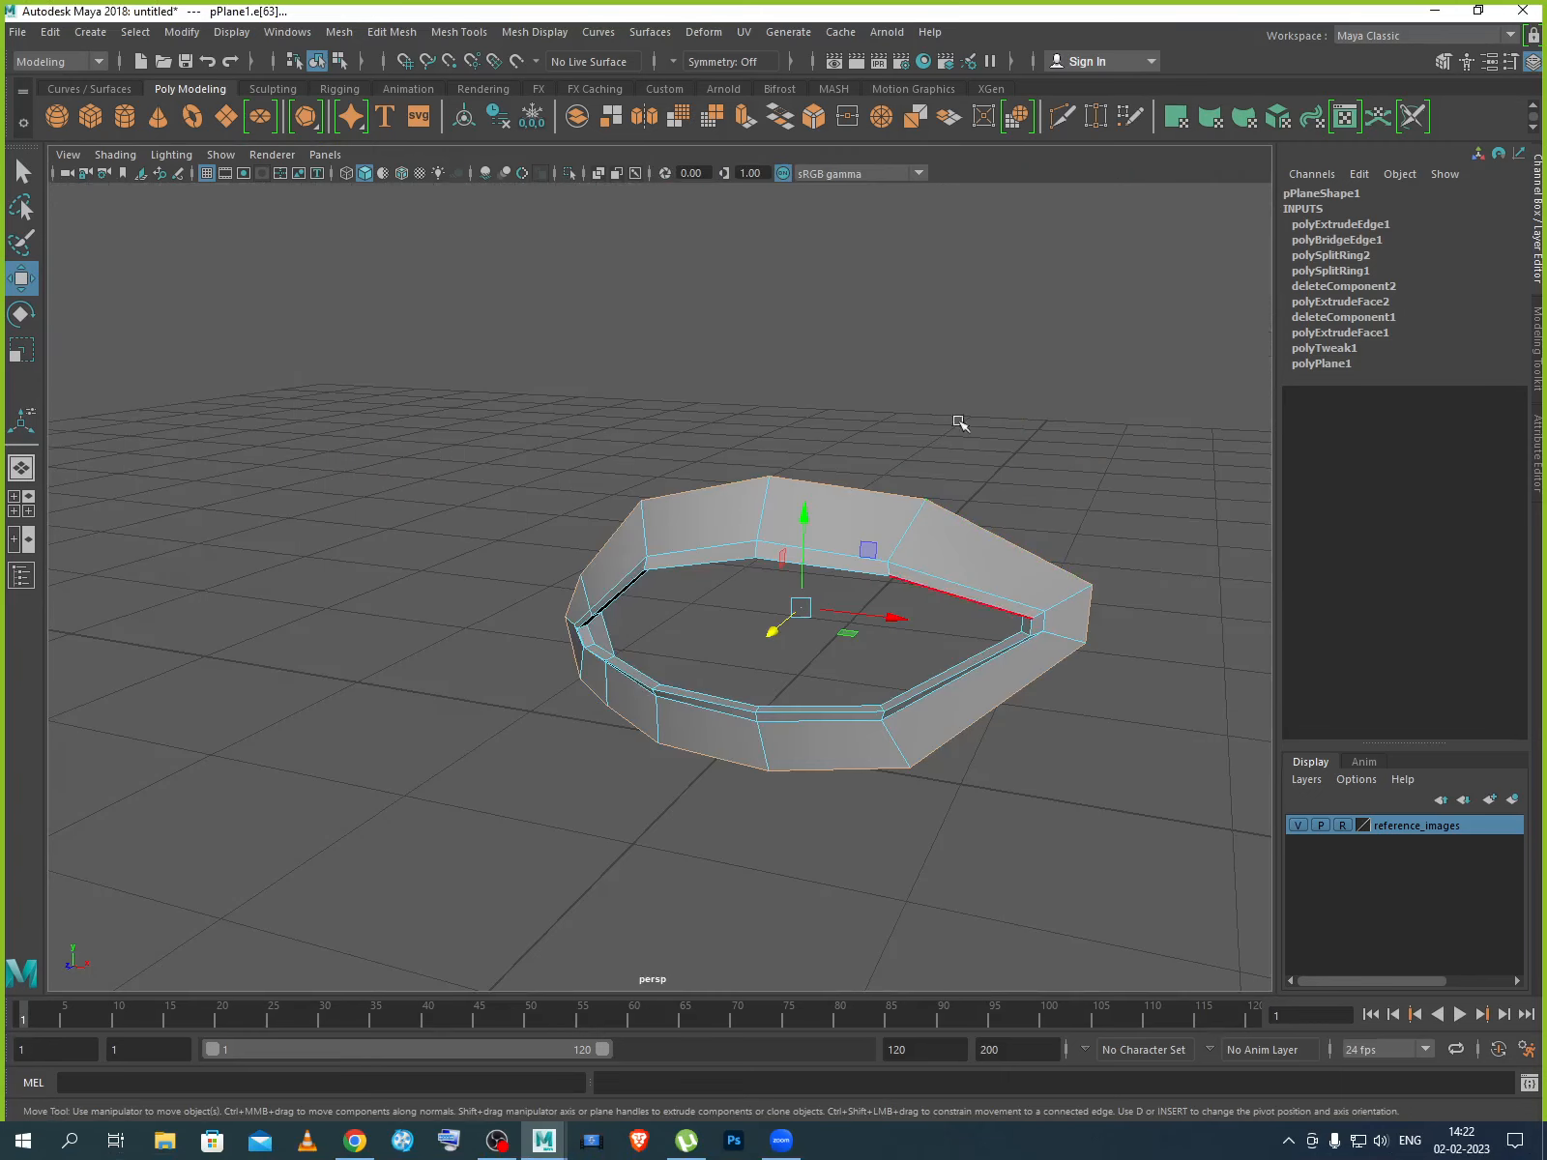
click(748, 123)
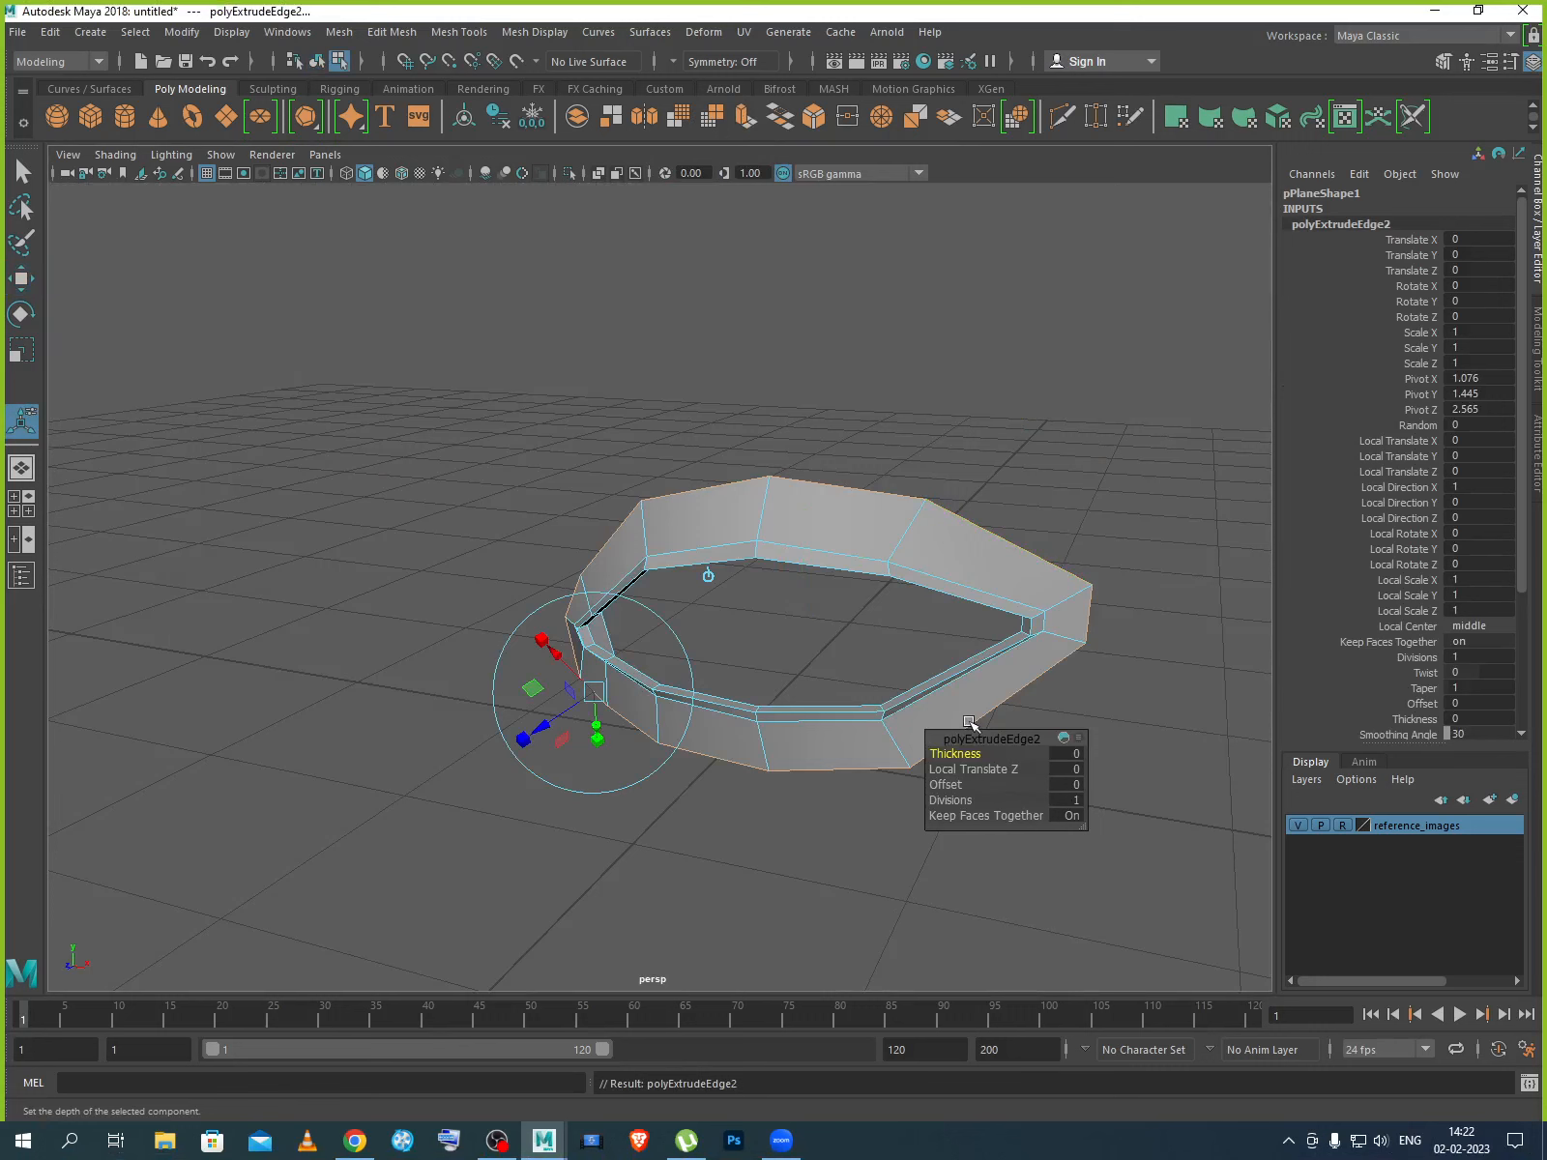
mouse_move(528, 736)
mouse_down()
mouse_move(542, 729)
mouse_move(519, 769)
mouse_up()
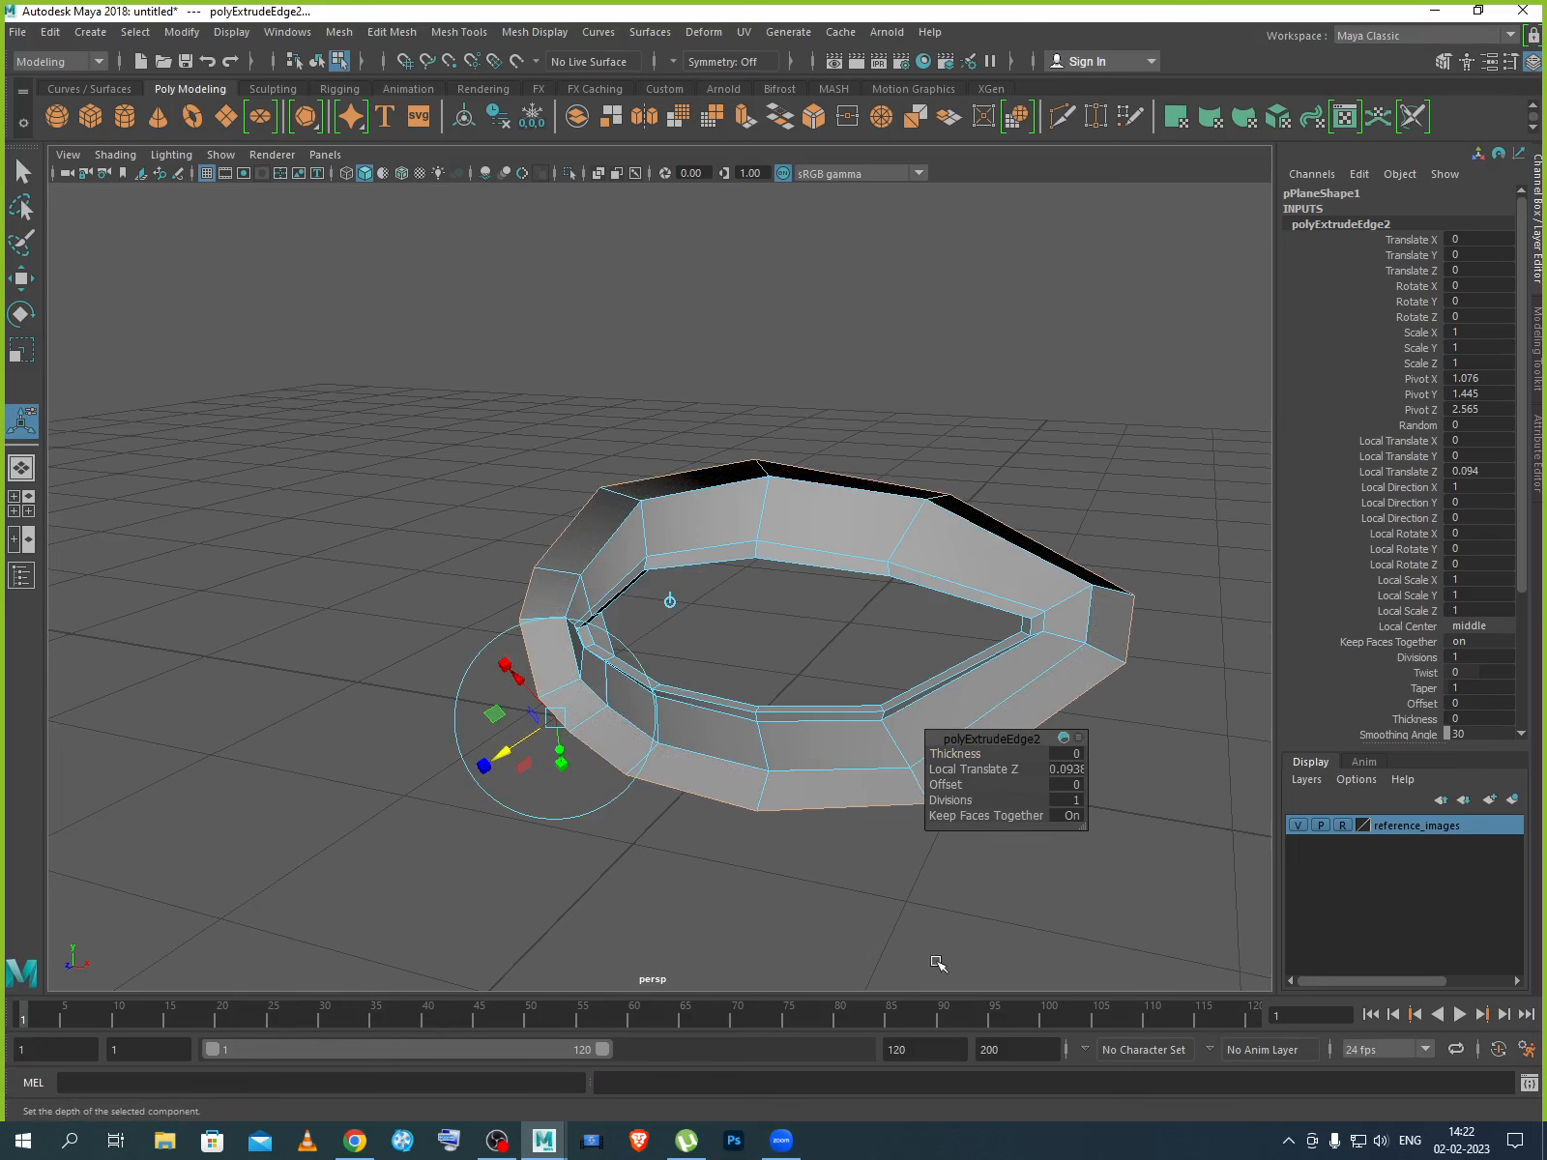
In the side view, move the newly extruded border edges backward until the new band no longer folds forward over the ring.
key(space)
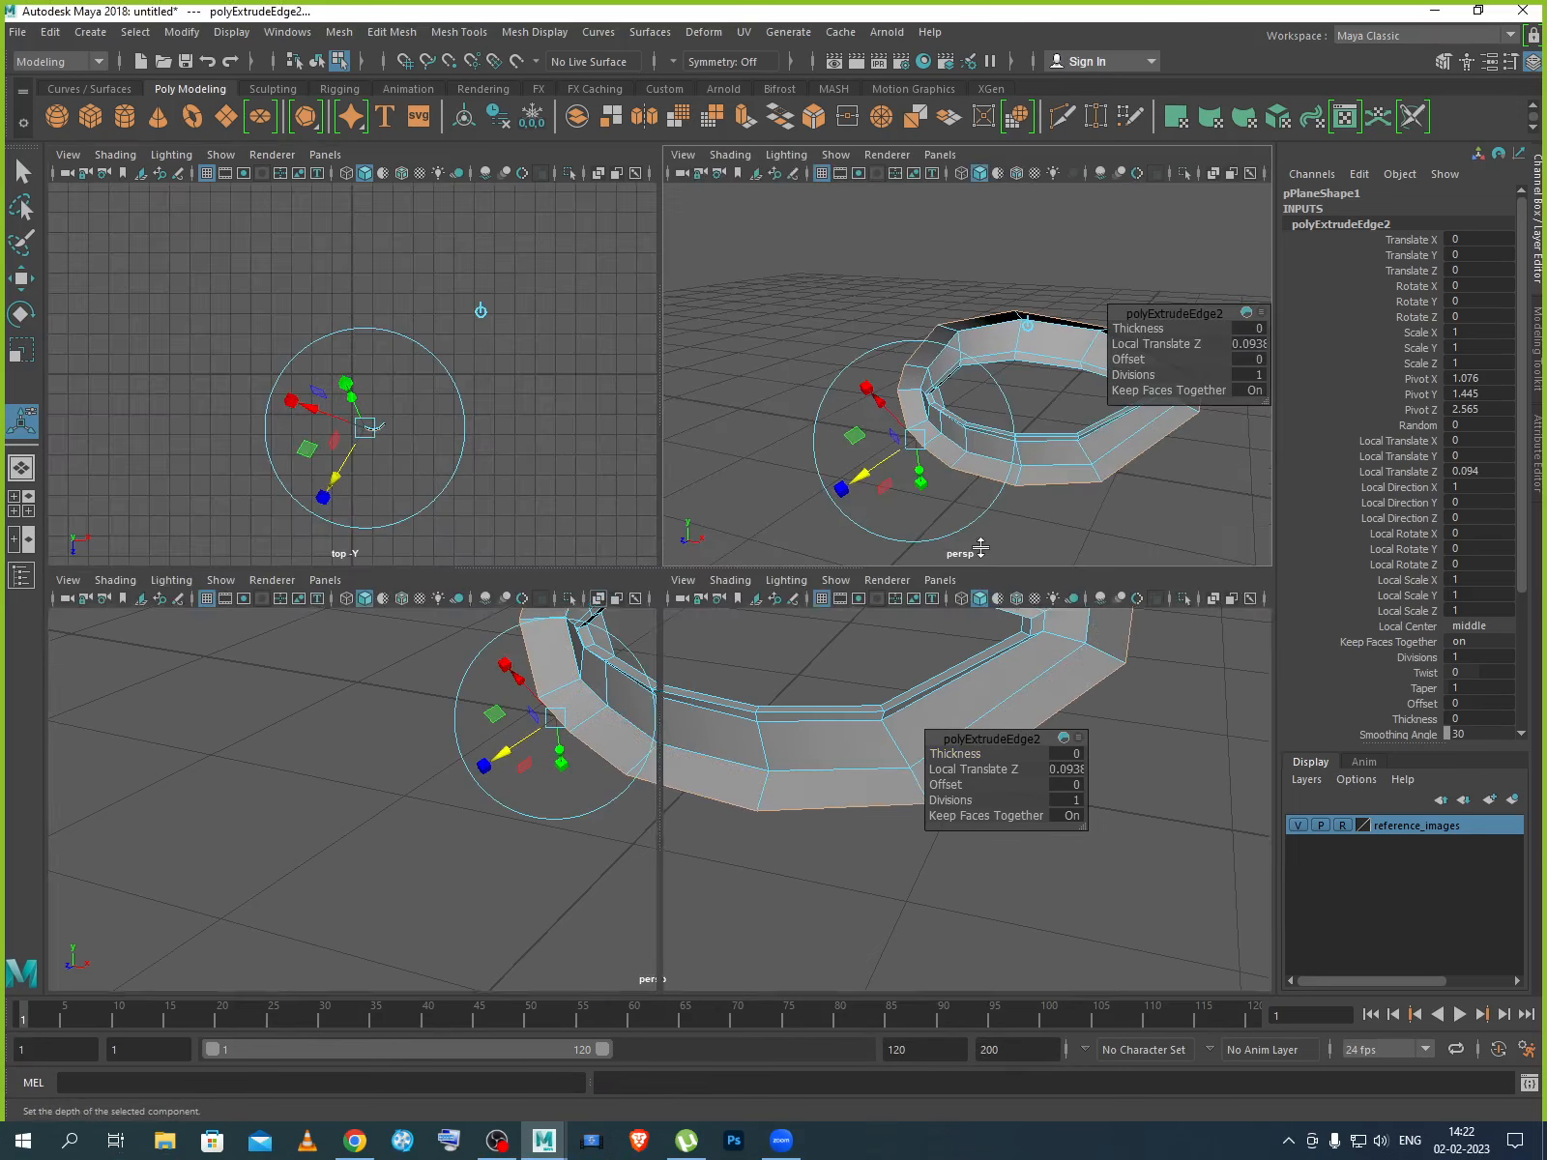
key(space)
key(space)
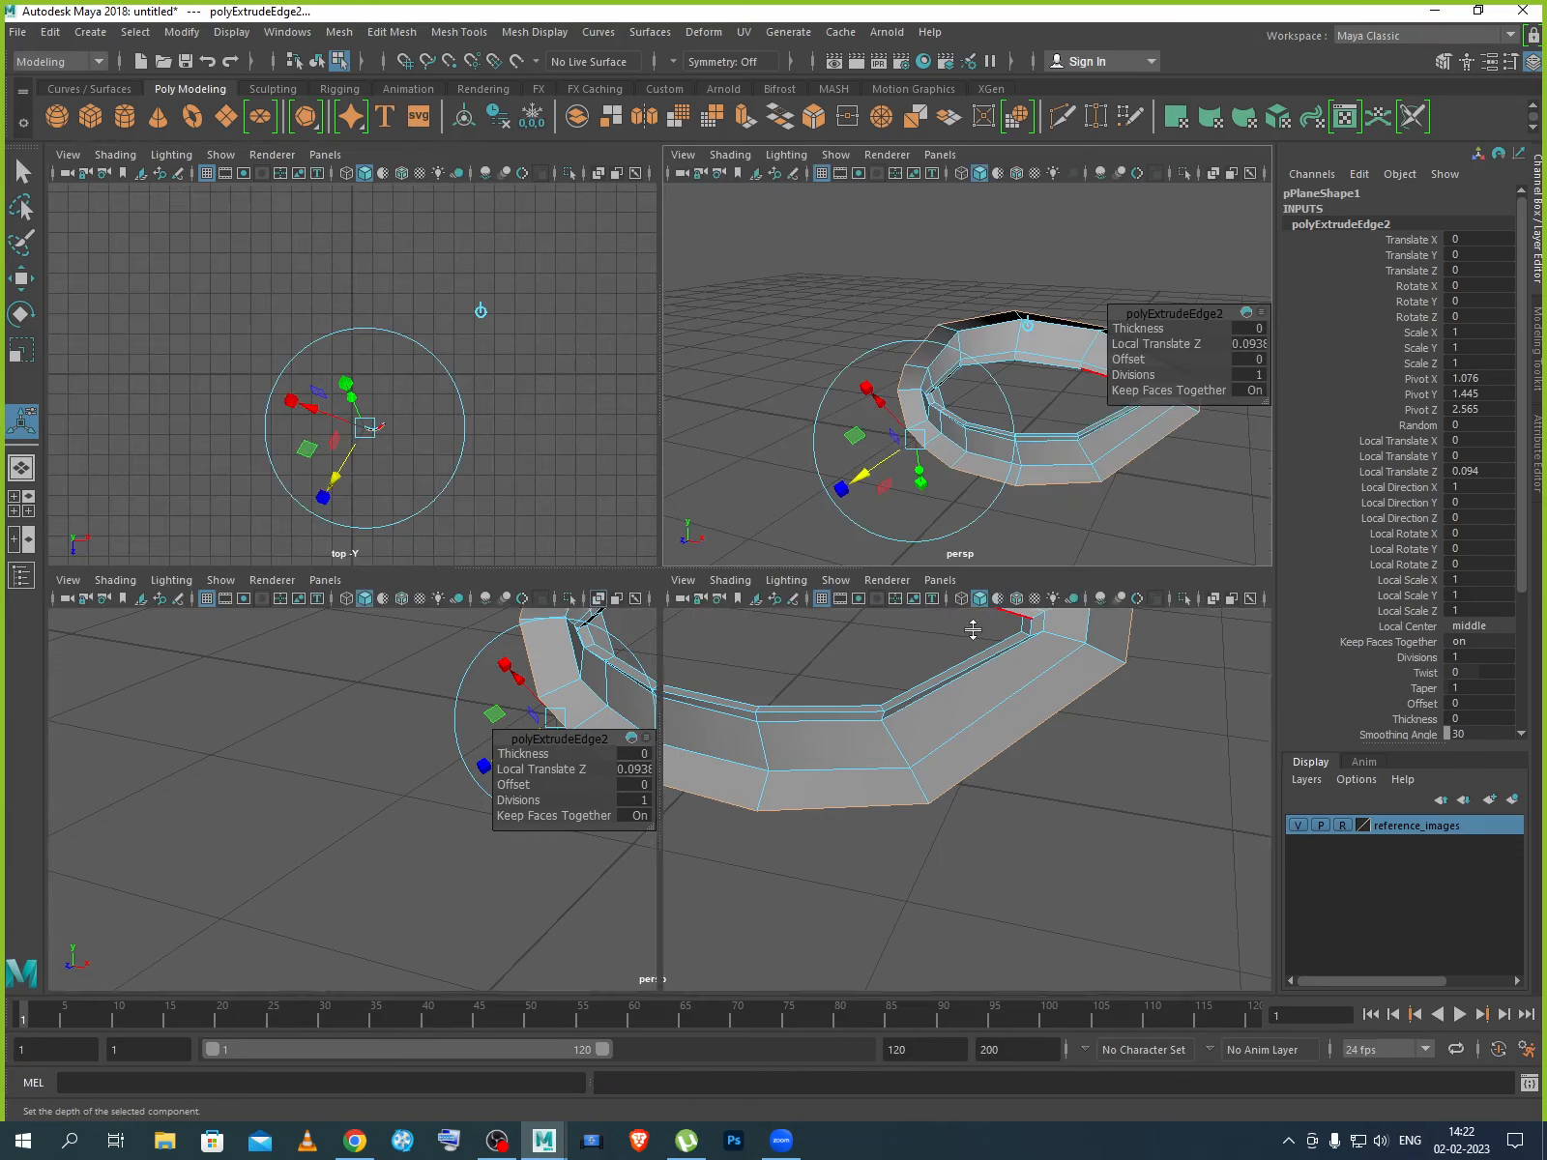
key(space)
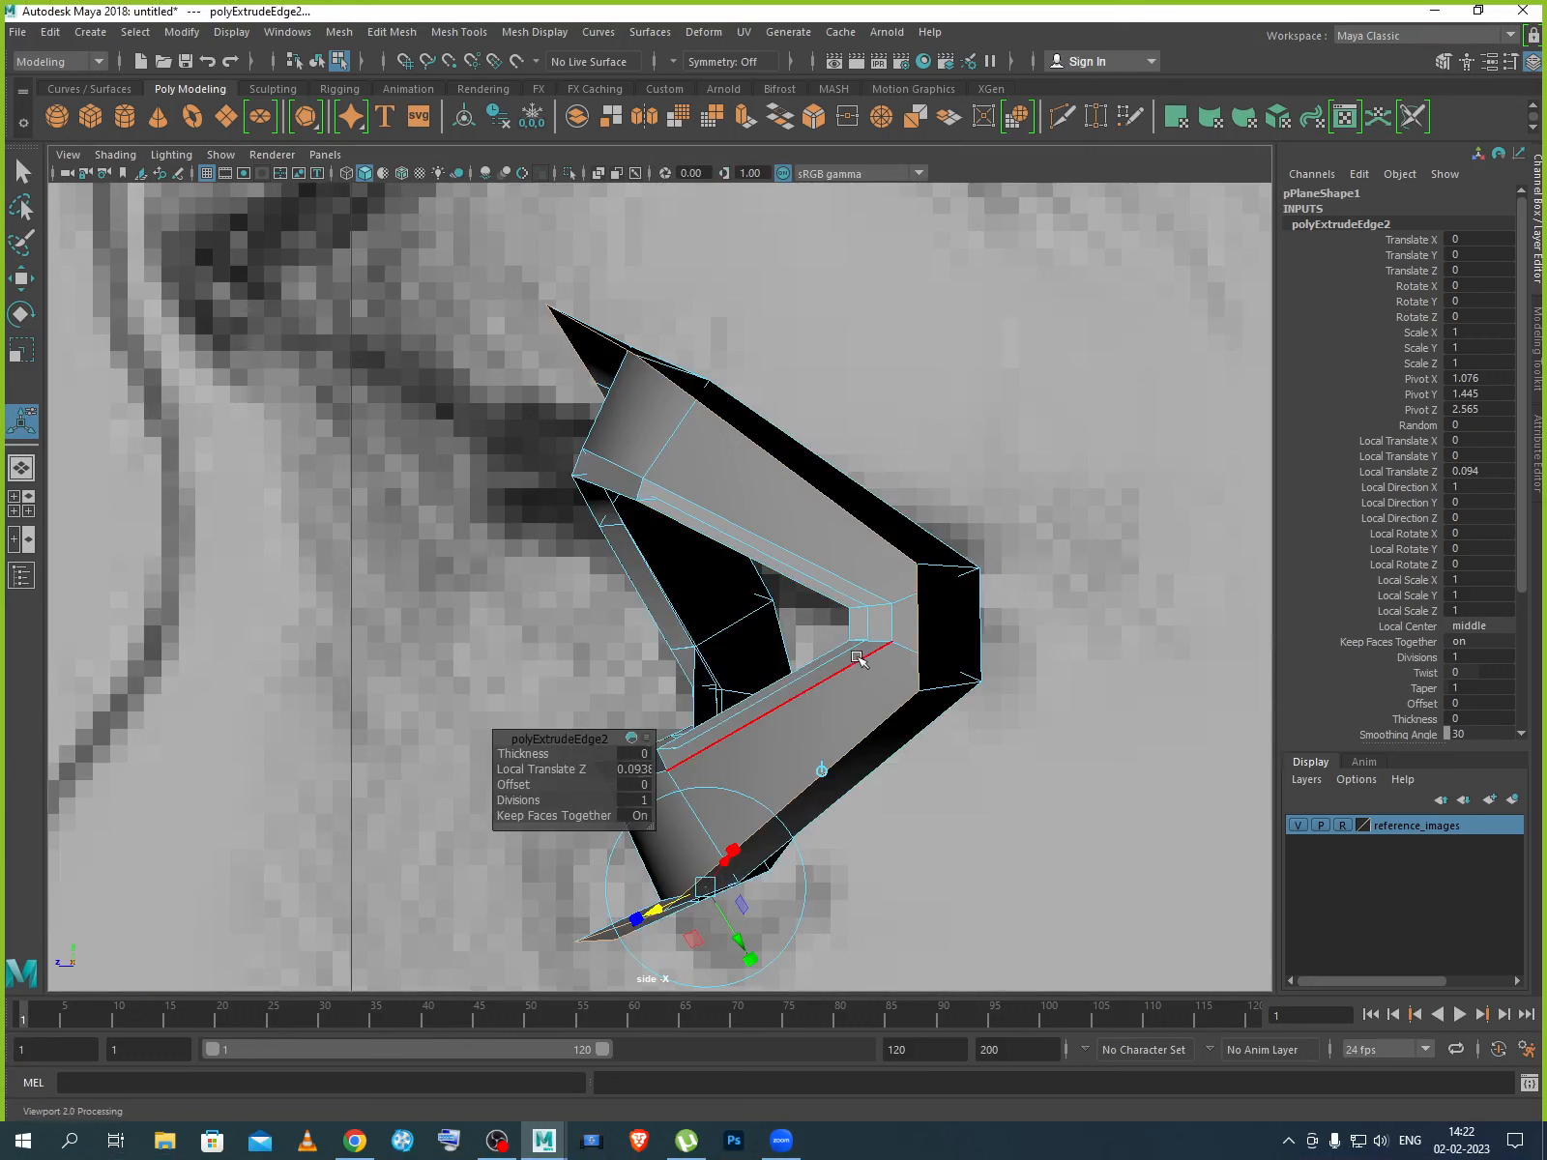
key(w)
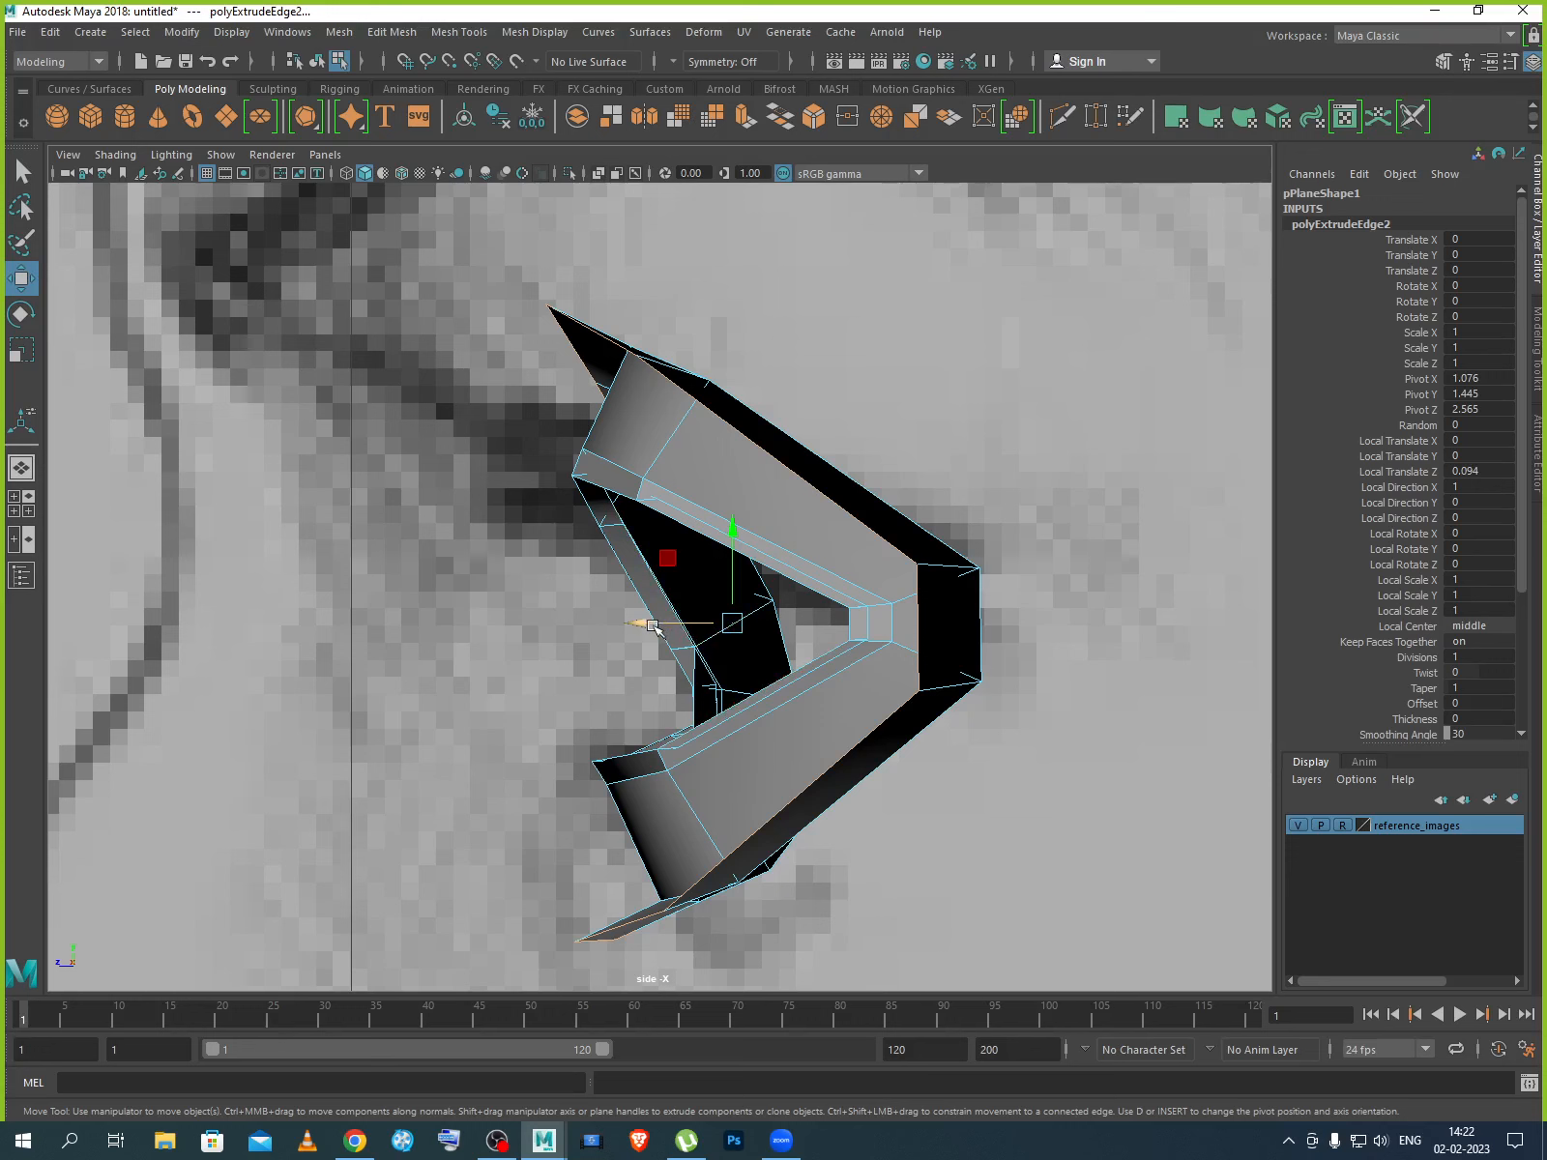
drag(655, 627, 746, 654)
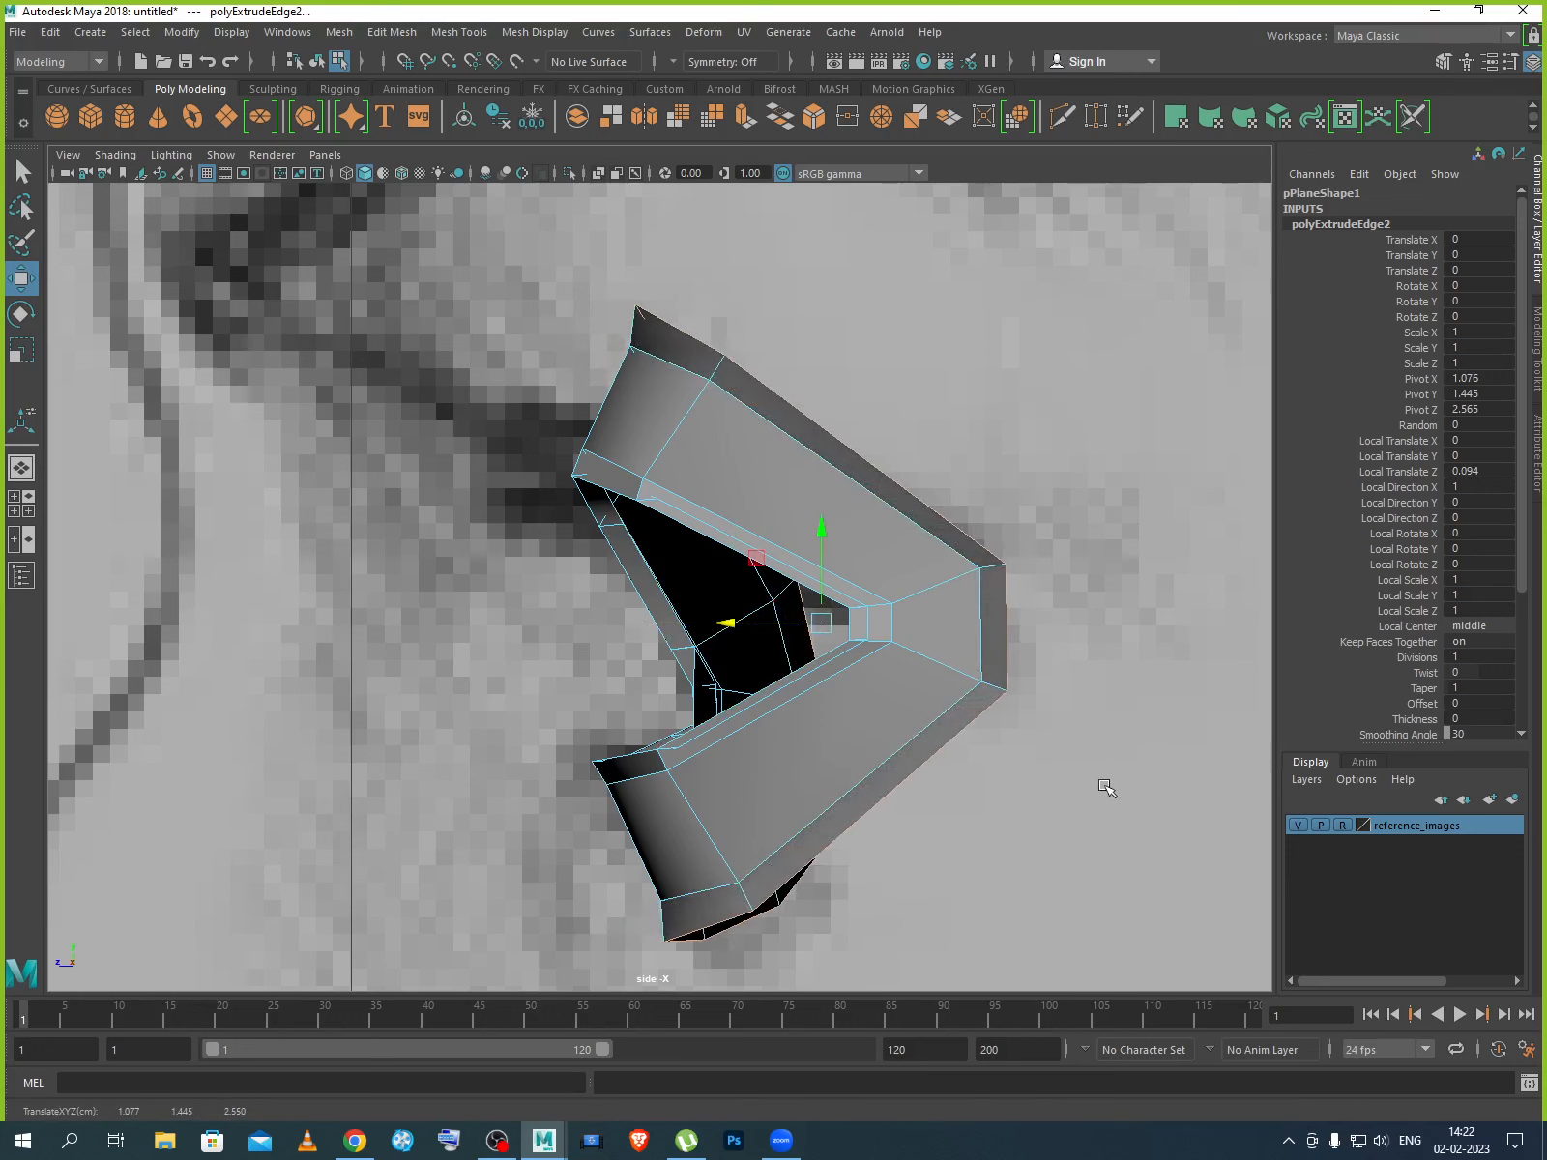
Scale the border edges up vertically toward the brow of the side reference, shift them slightly forward, and return to object mode.
scroll(960, 718, down, 6)
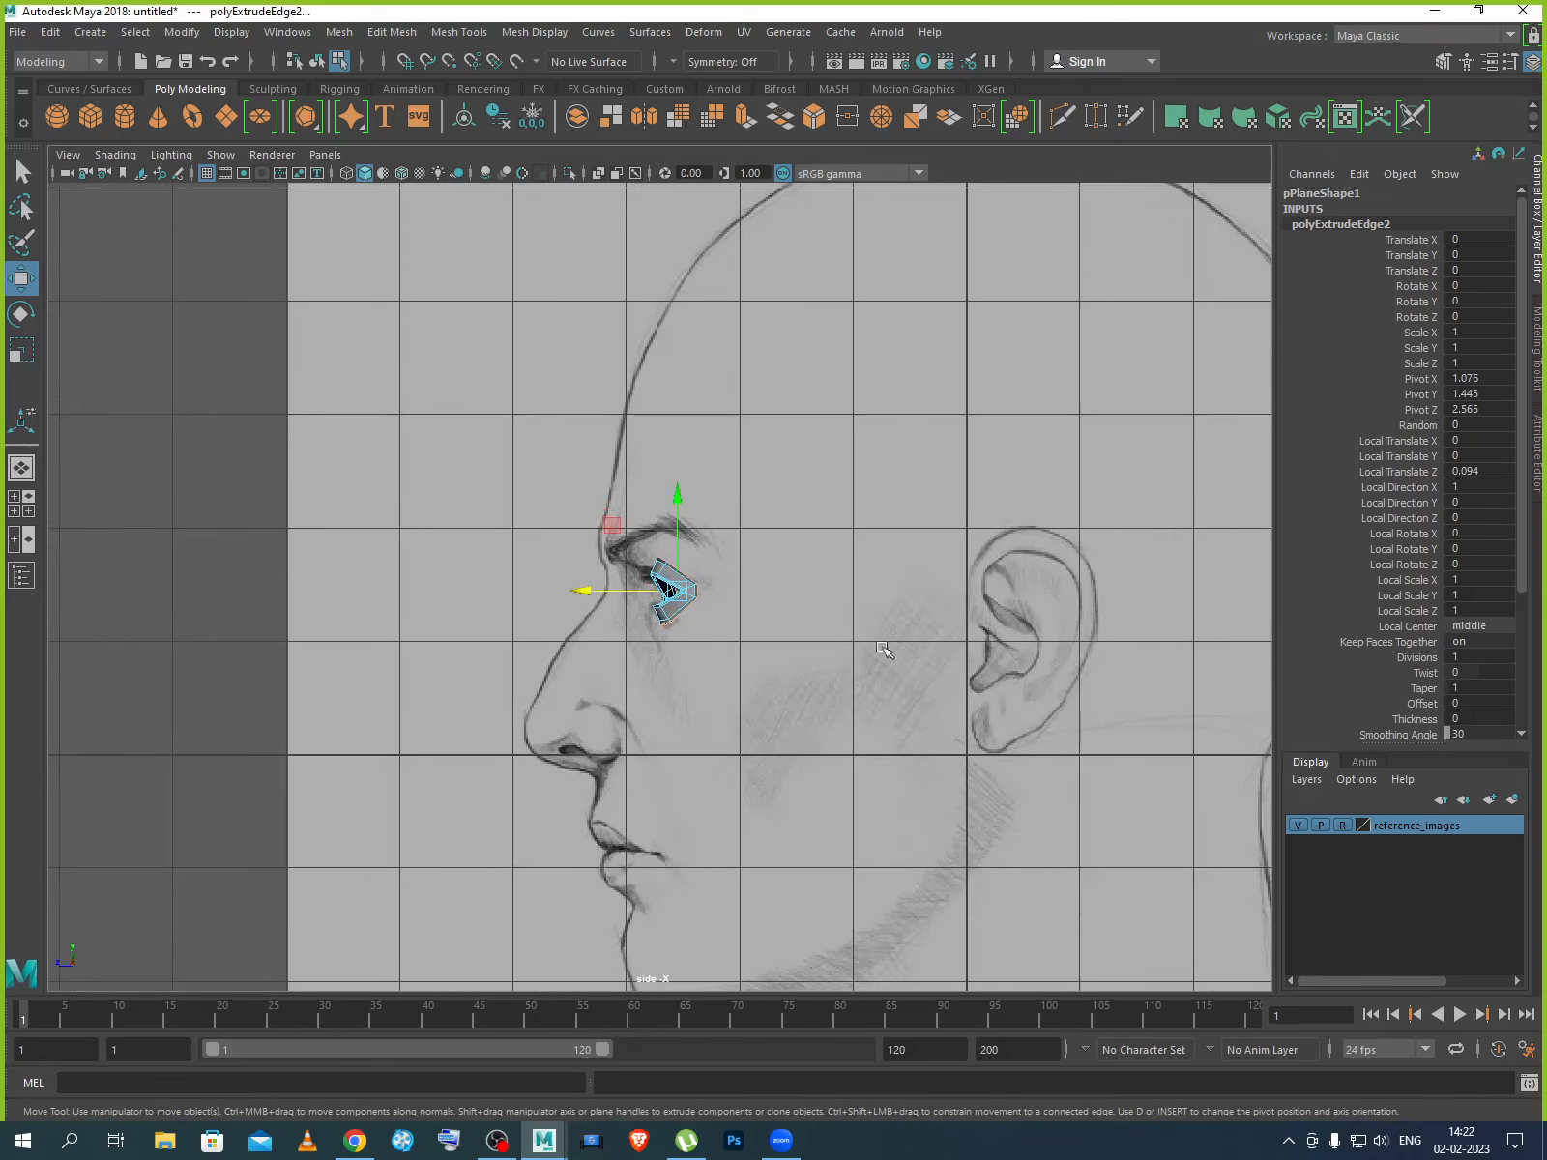
scroll(803, 597, up, 4)
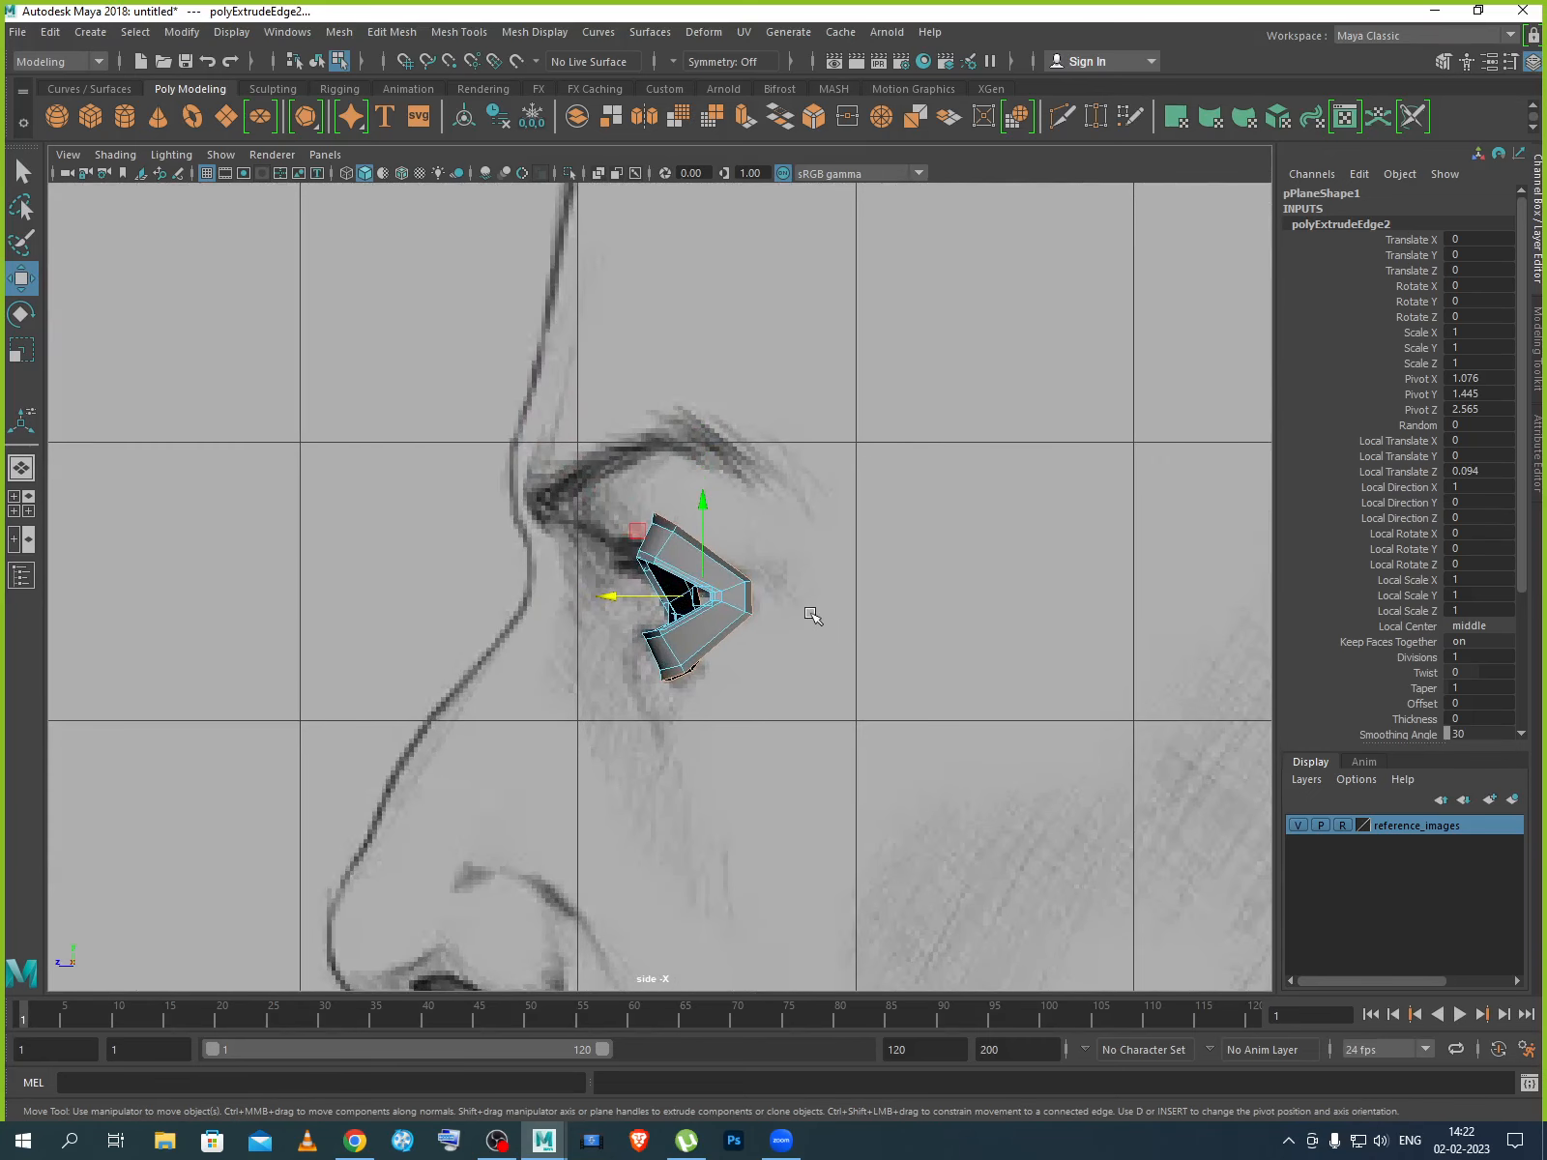
key(r)
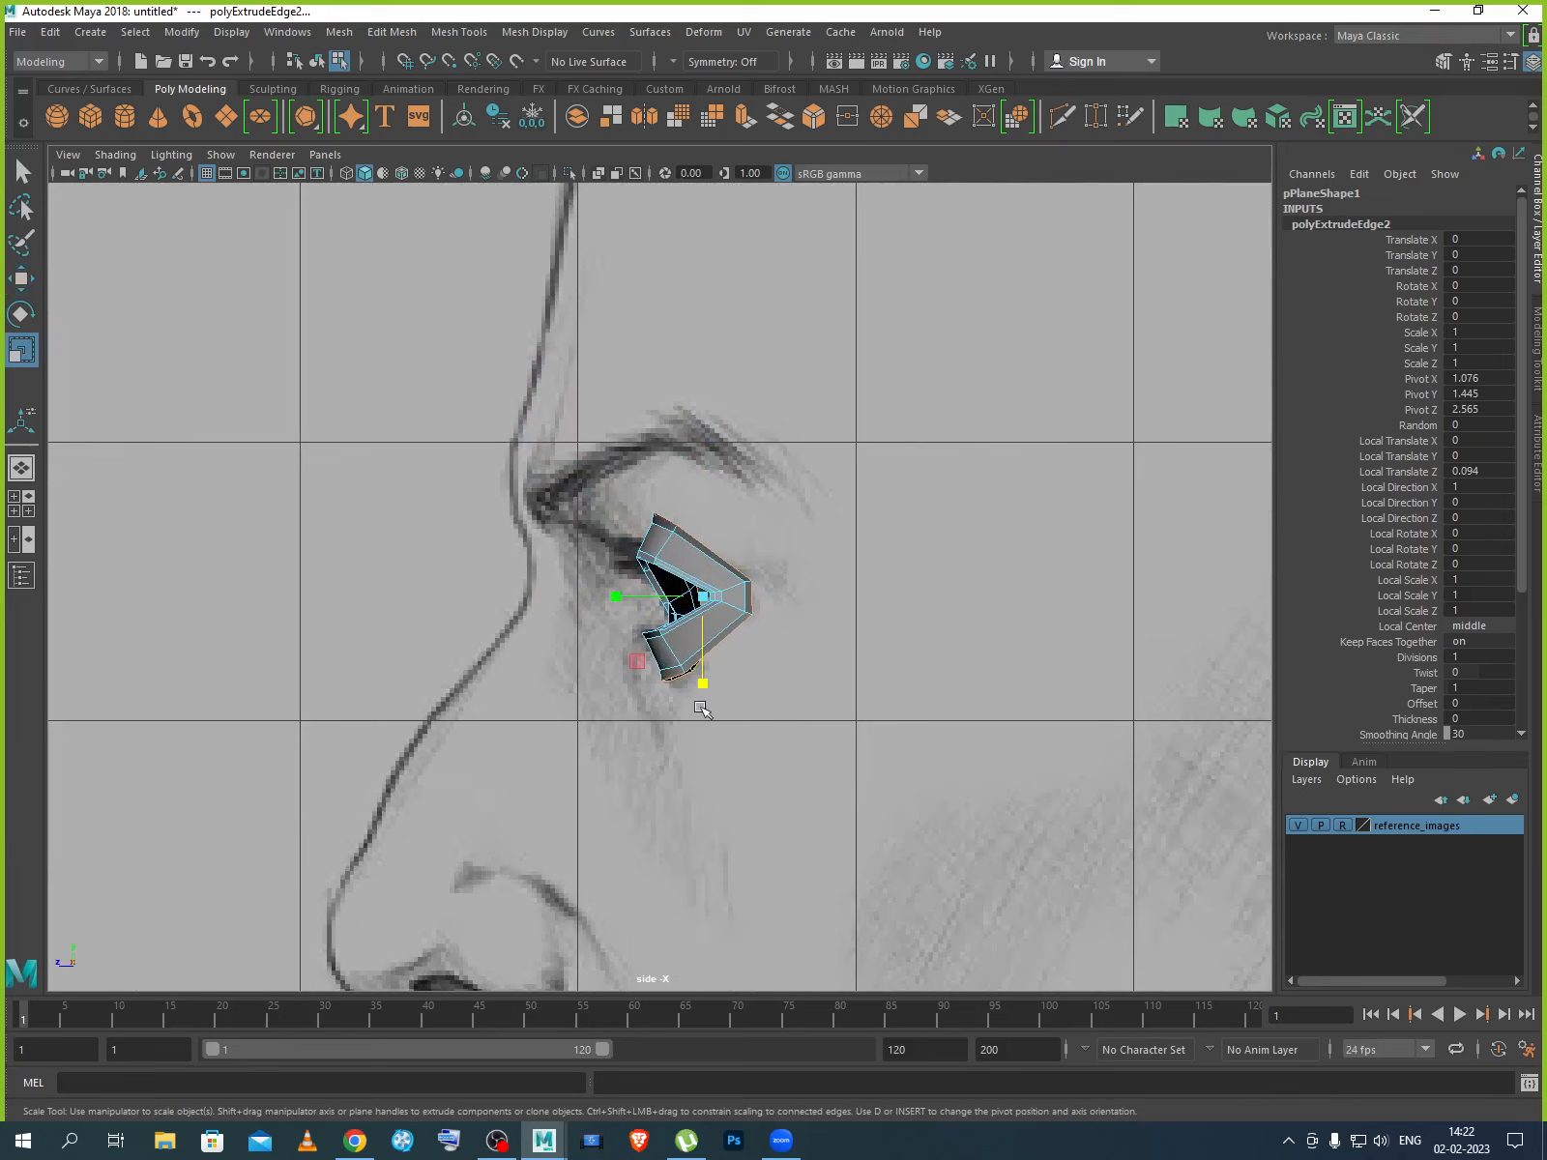
mouse_move(701, 684)
mouse_down()
mouse_move(702, 728)
mouse_move(728, 694)
mouse_up()
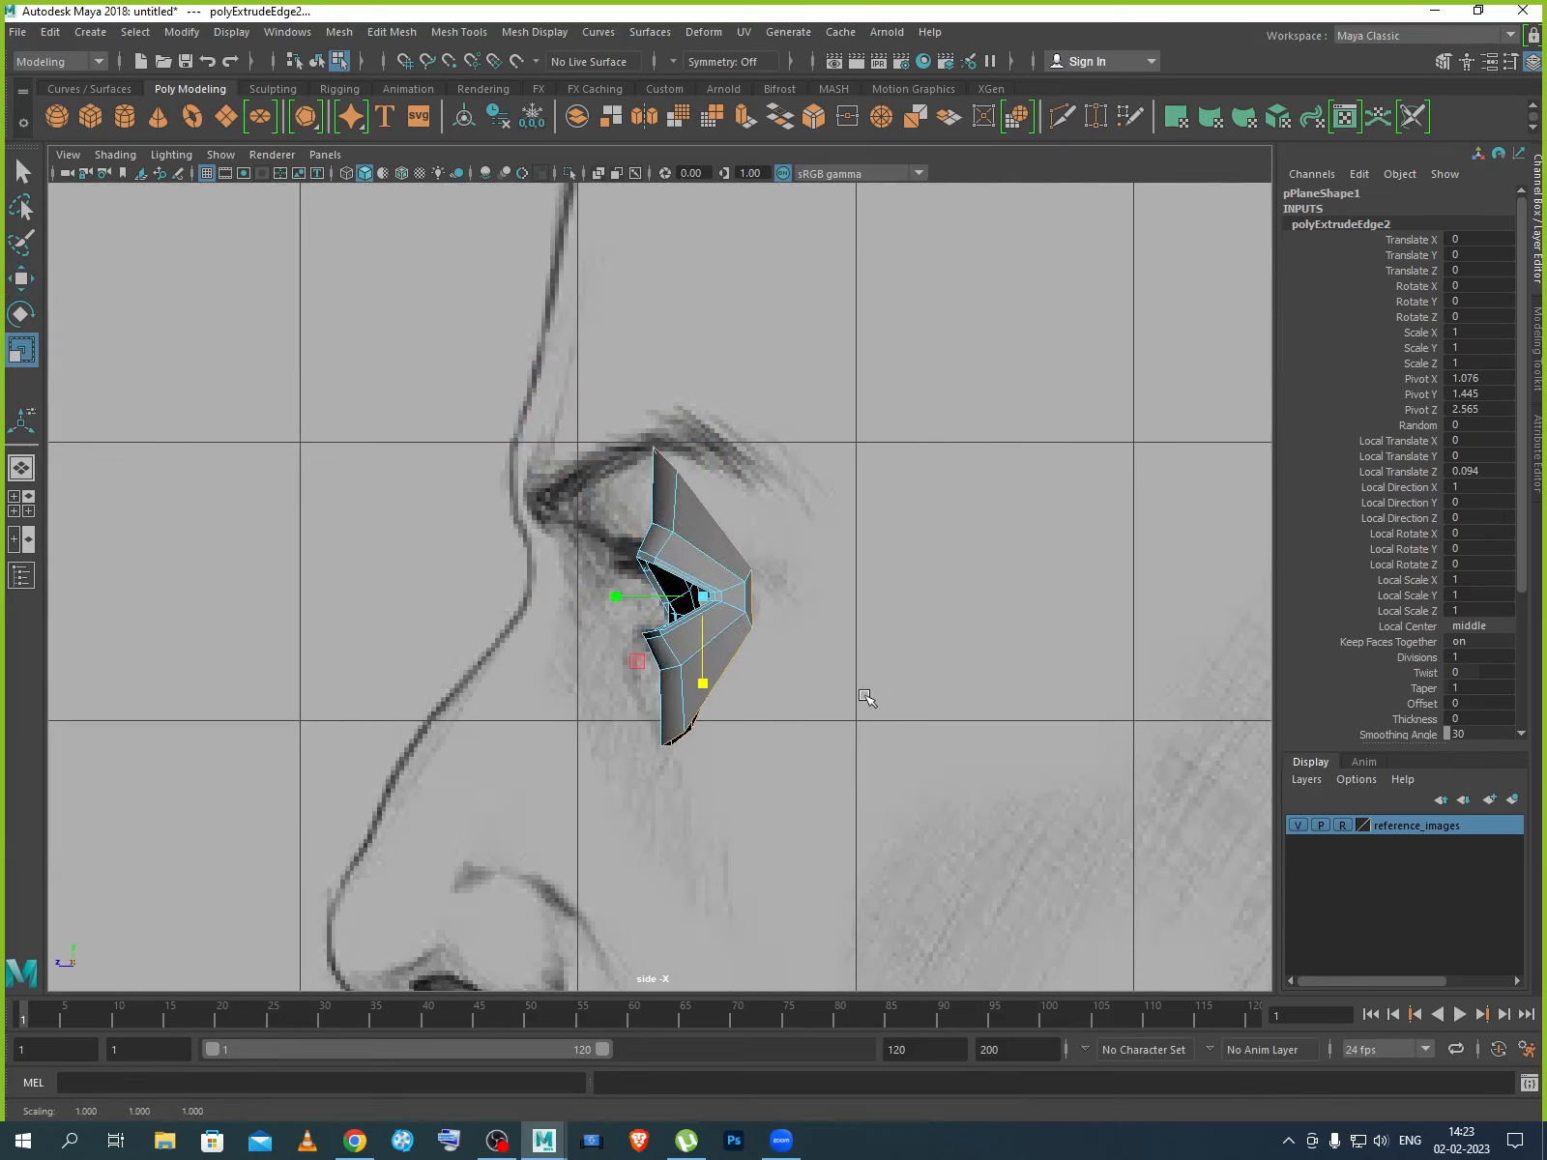
key(w)
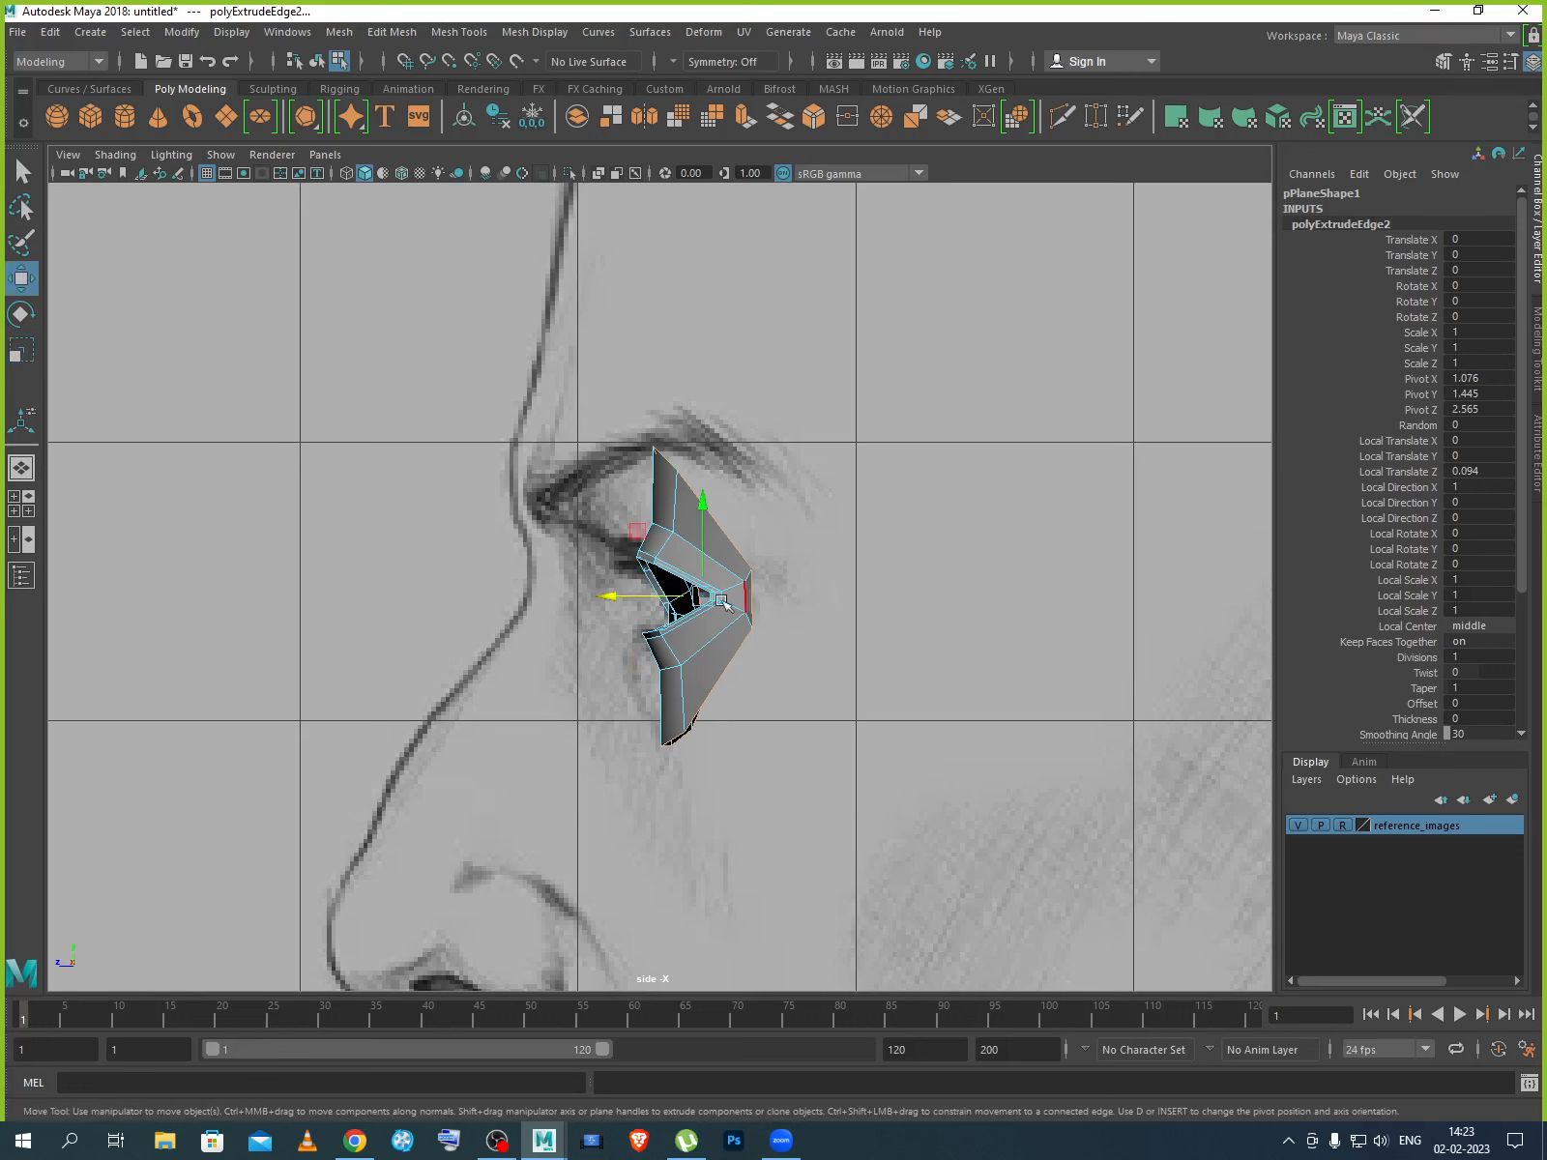
drag(630, 596, 622, 598)
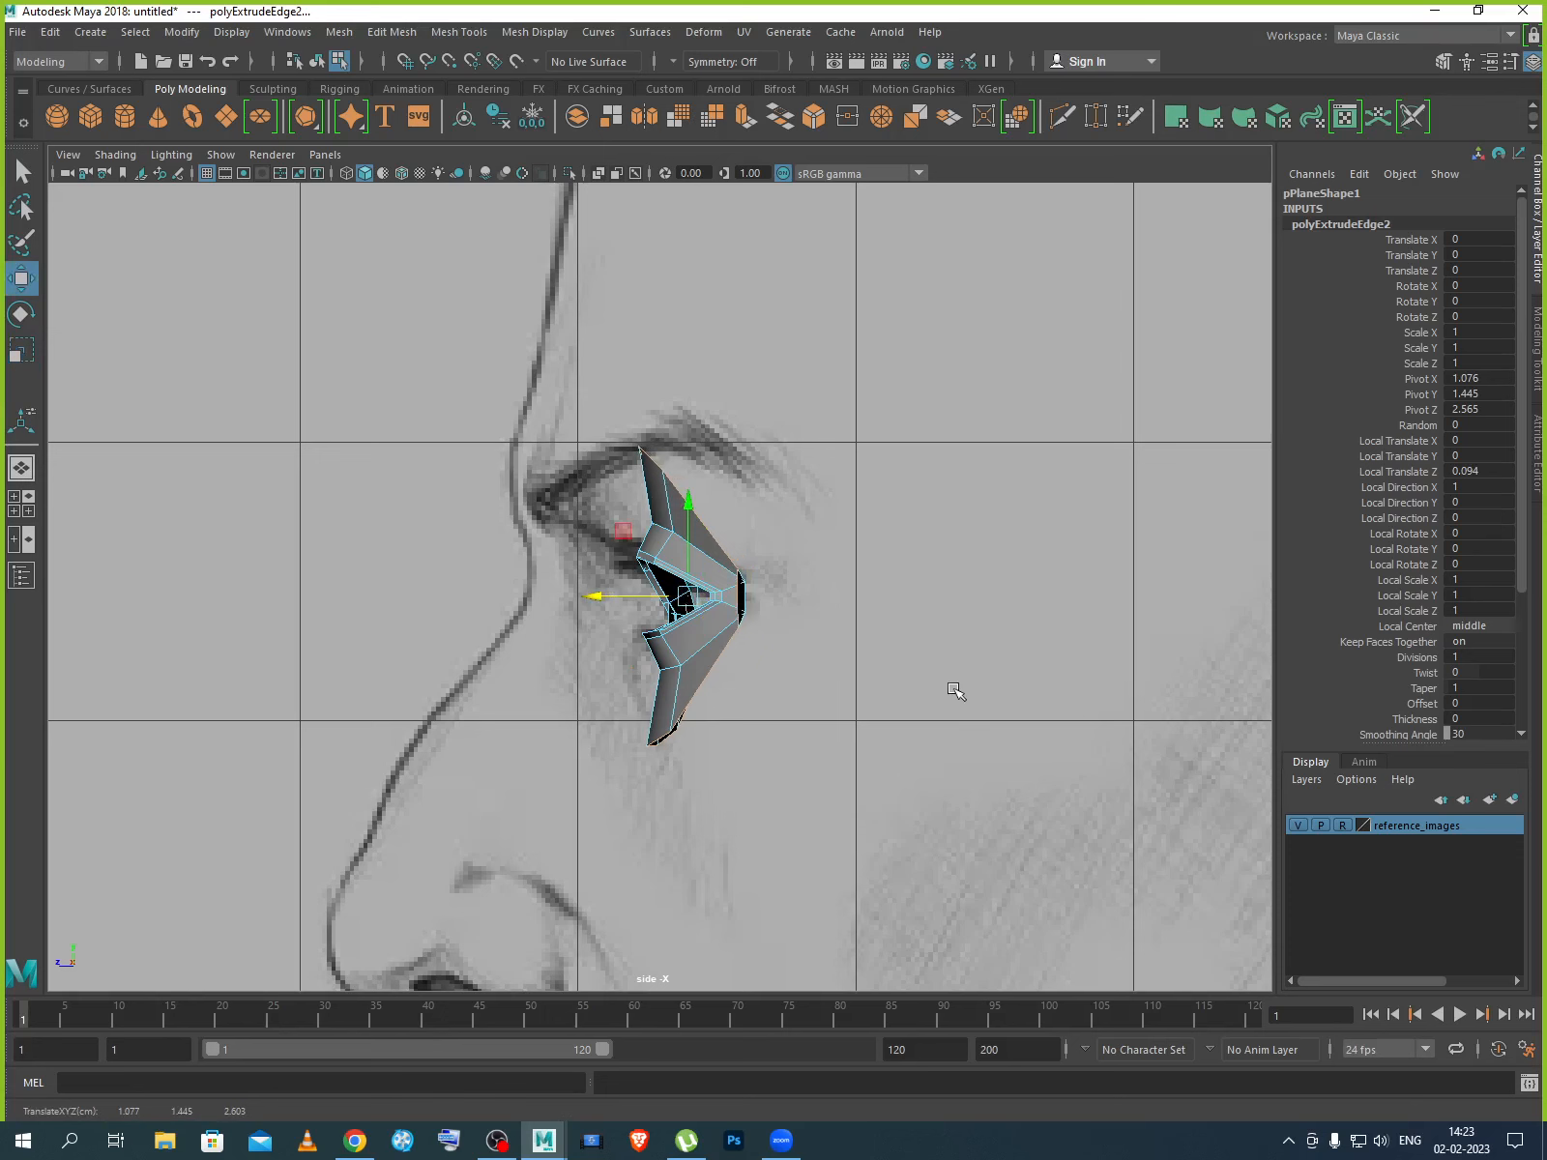
scroll(771, 588, up, 3)
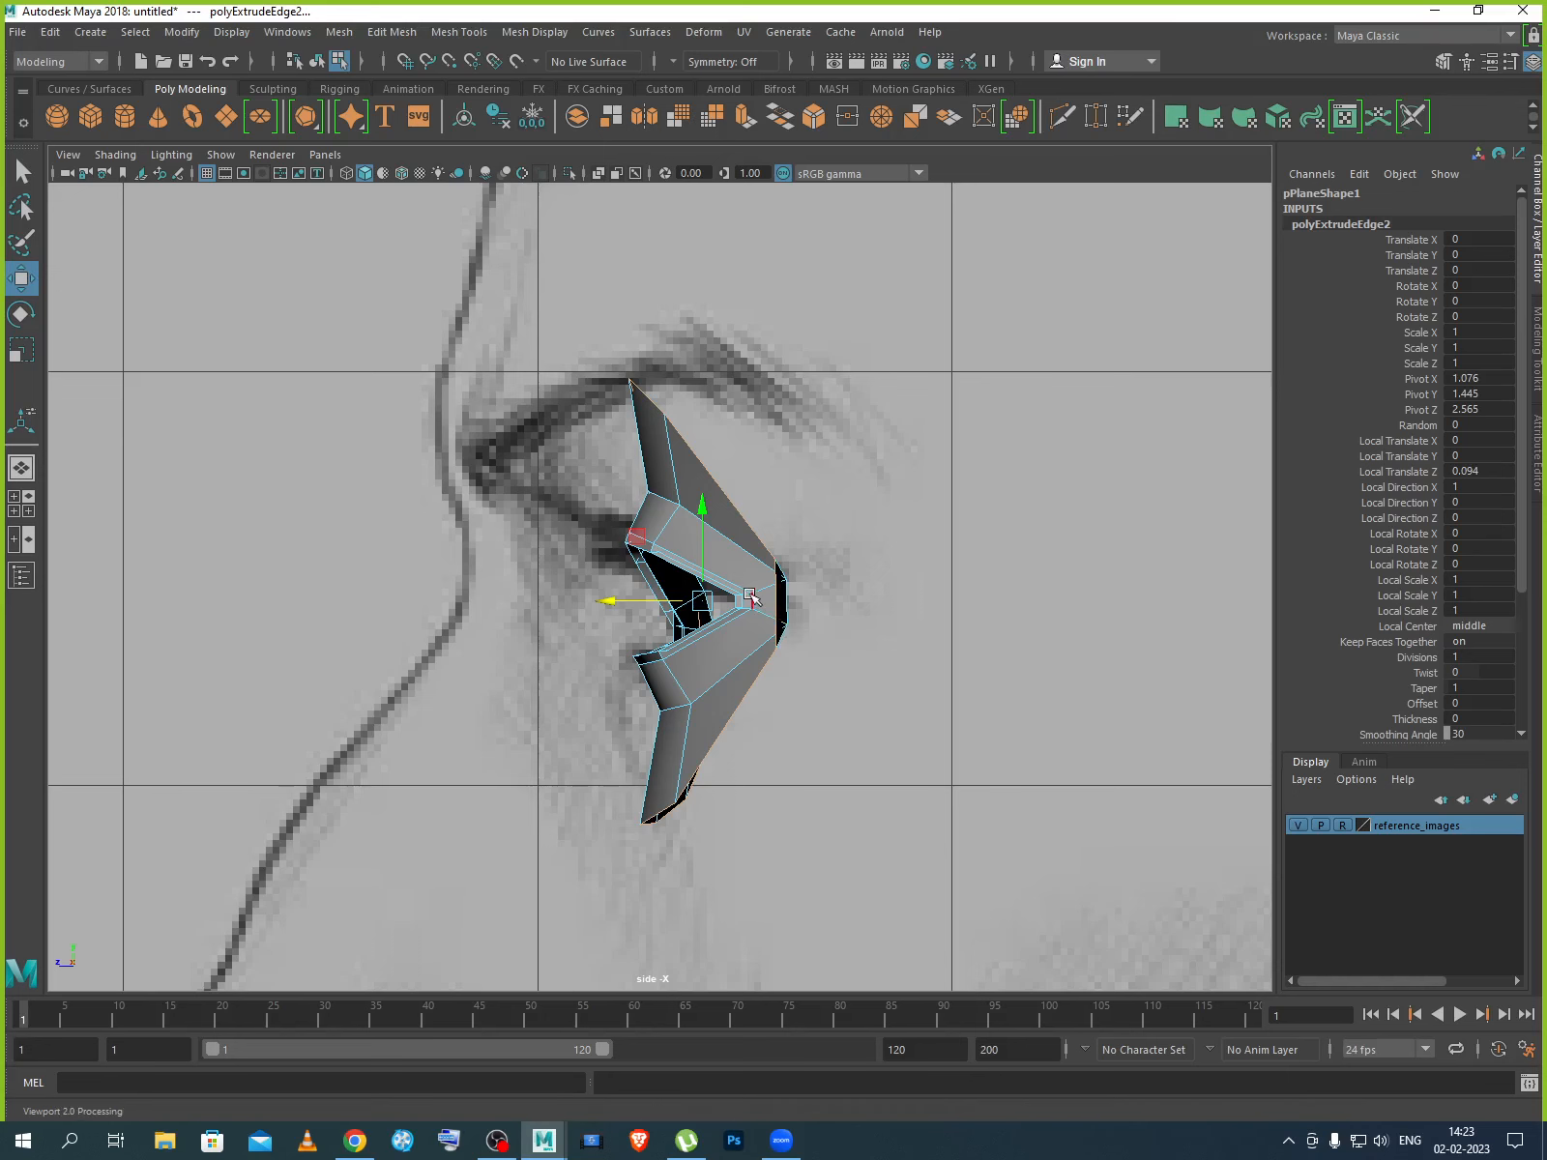
right_drag(750, 598, 840, 553)
Examine the enlarged eyelid shape from several angles in the perspective view with smooth preview on.
key(space)
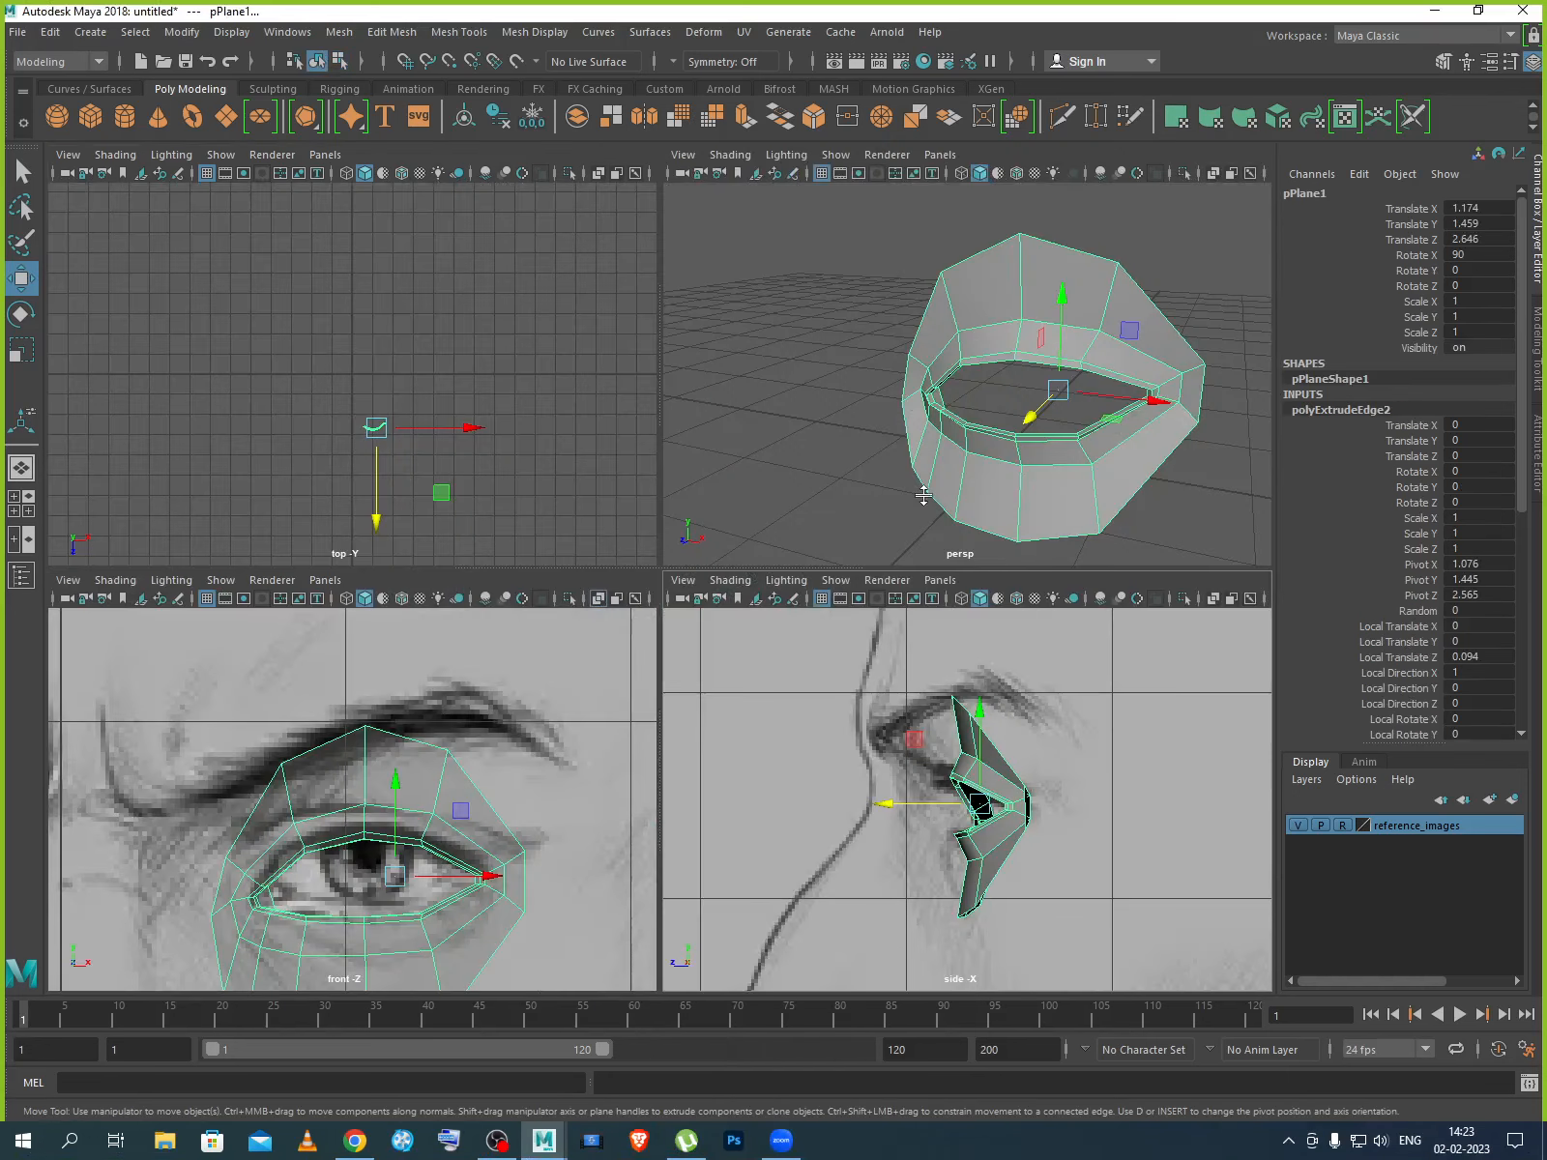
key(space)
mouse_move(781, 838)
alt+mouse_down()
mouse_move(857, 829)
mouse_move(760, 833)
alt+mouse_up()
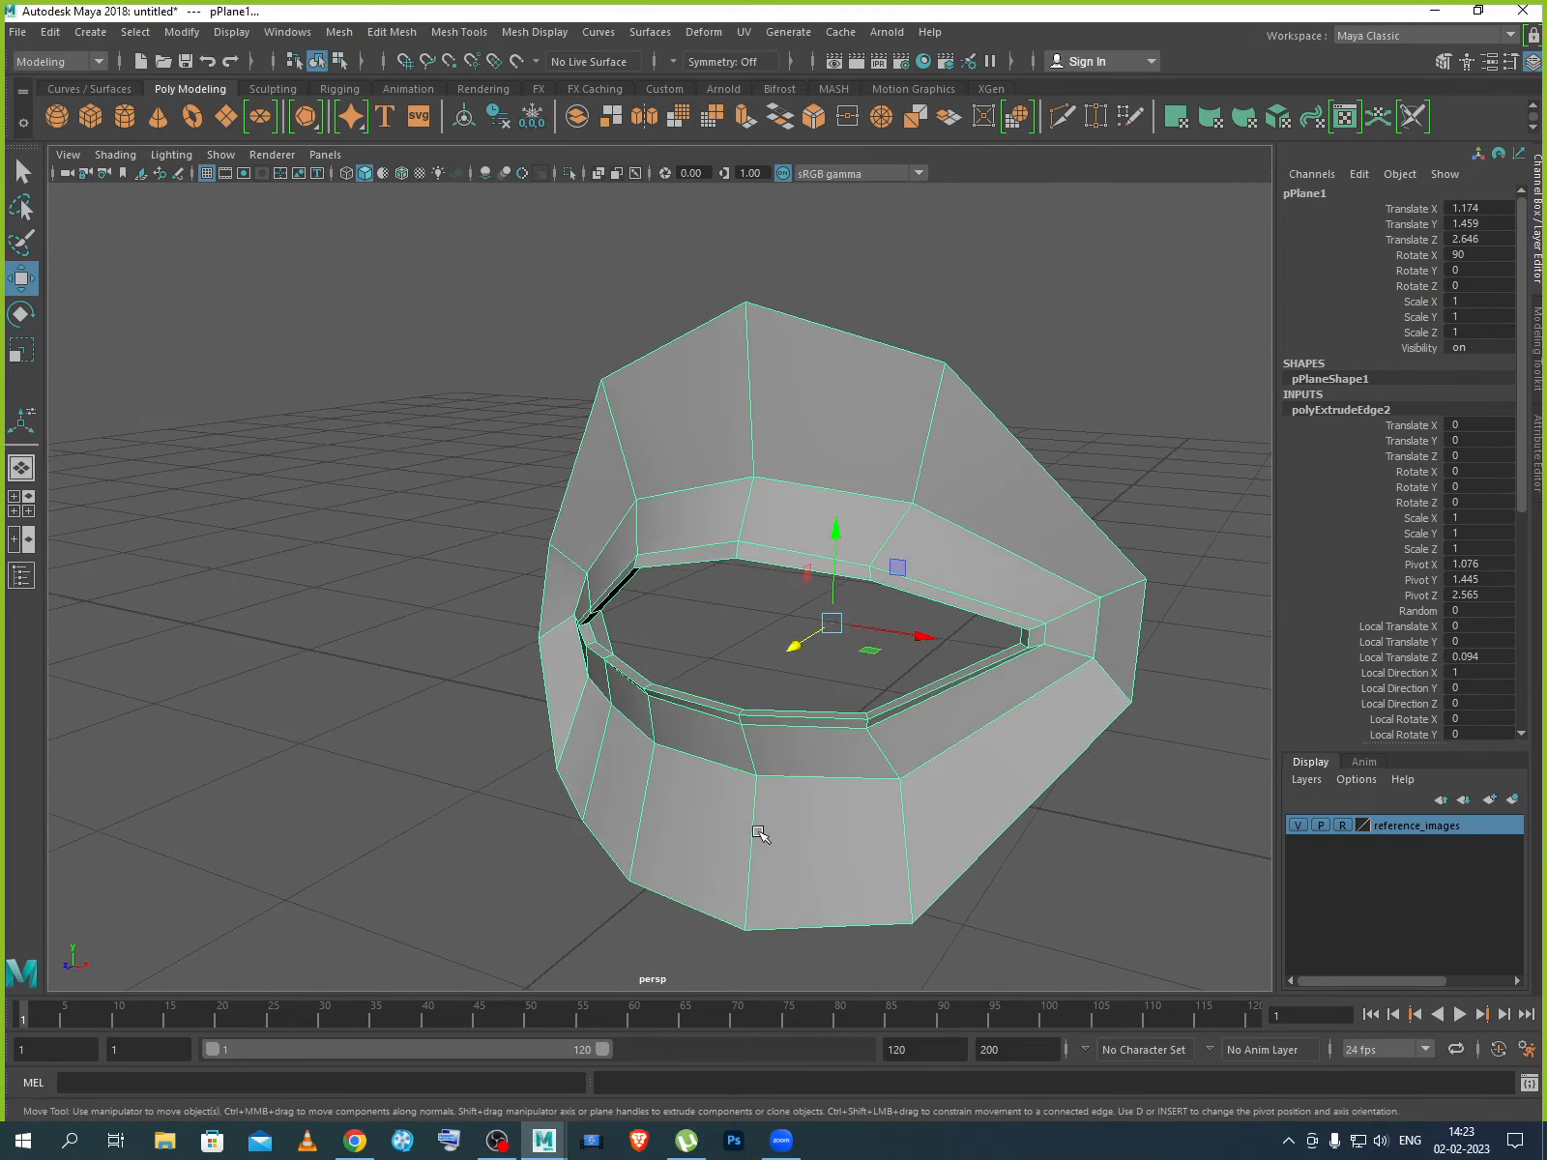
key(3)
click(539, 793)
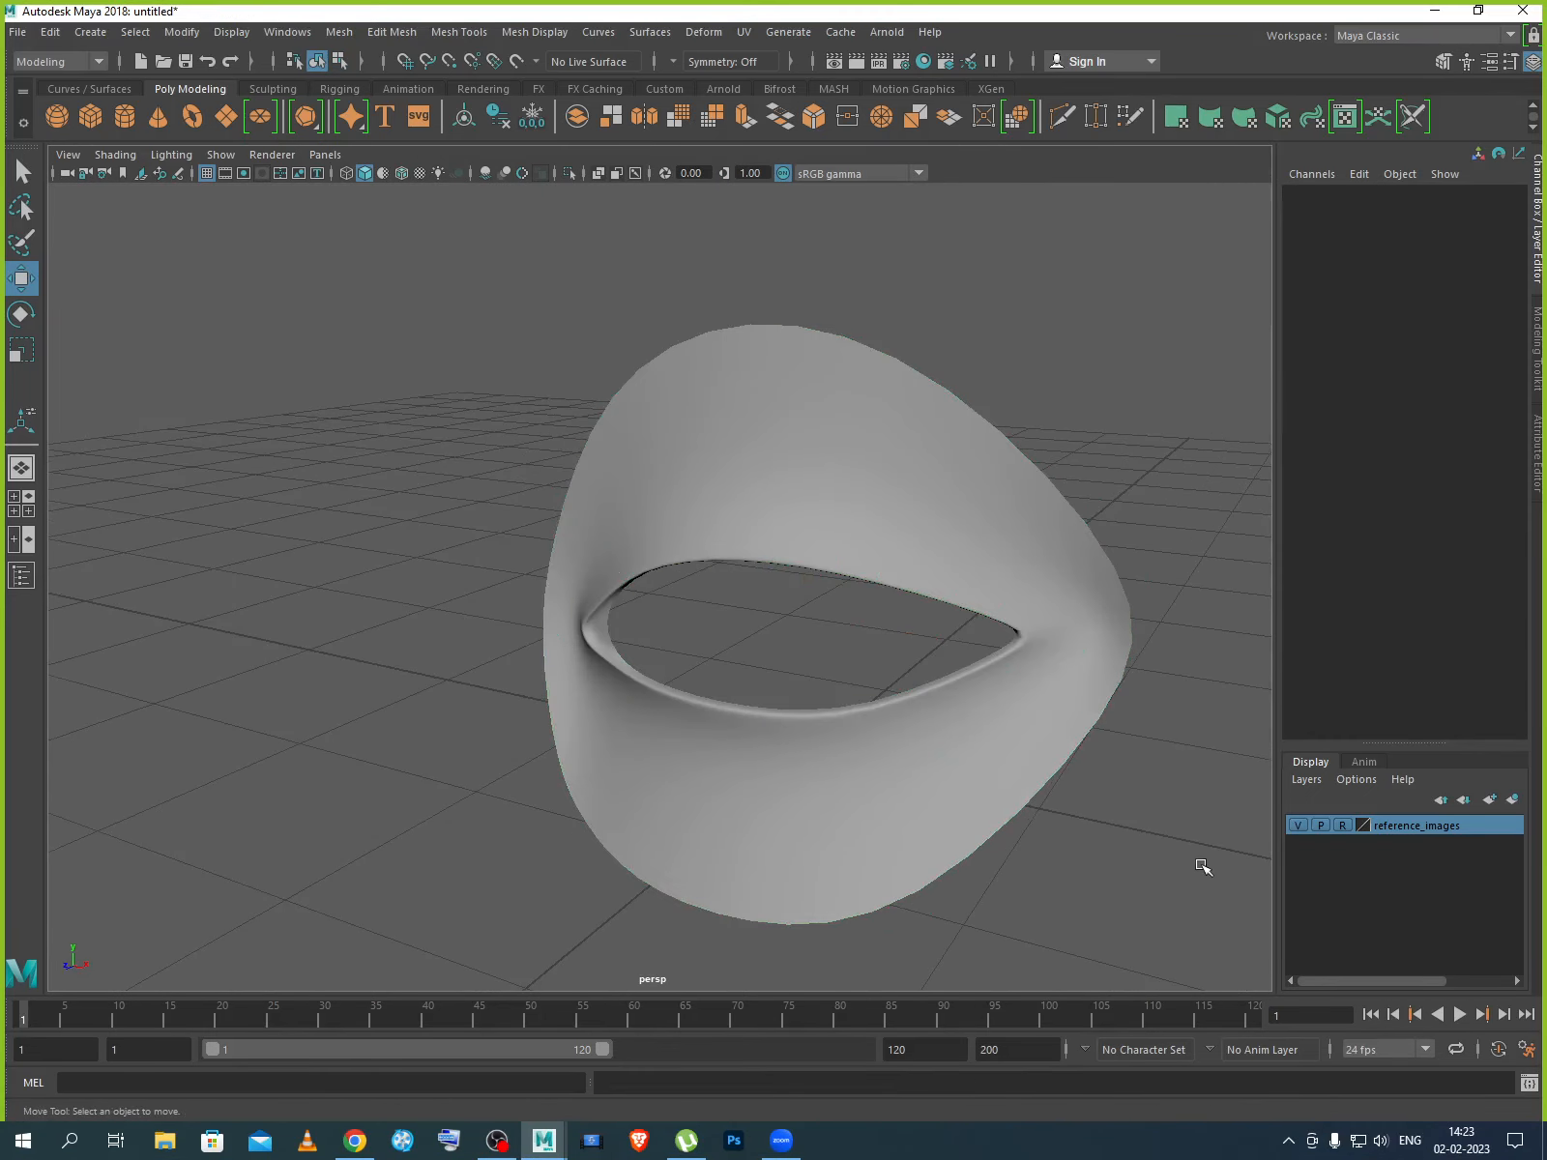
scroll(1183, 831, down, 2)
alt+drag(1136, 882, 1009, 707)
key(ctrl+z)
alt+drag(905, 615, 985, 616)
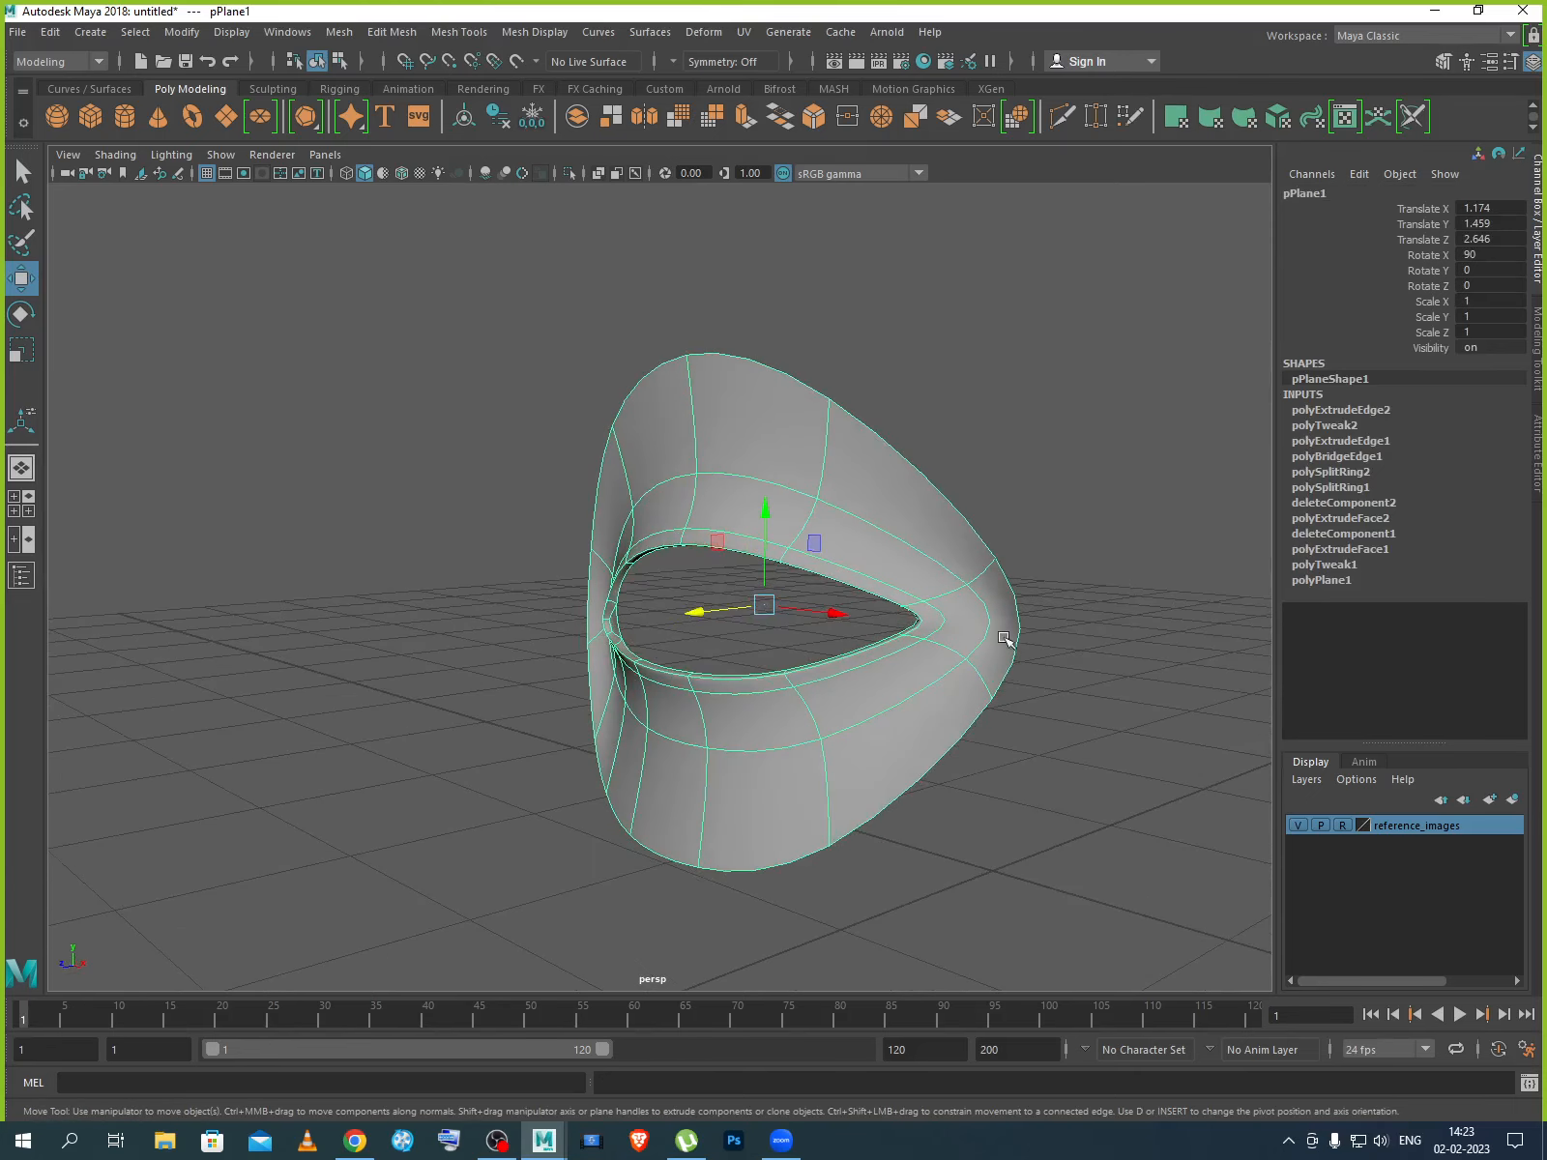
alt+drag(996, 725, 742, 614)
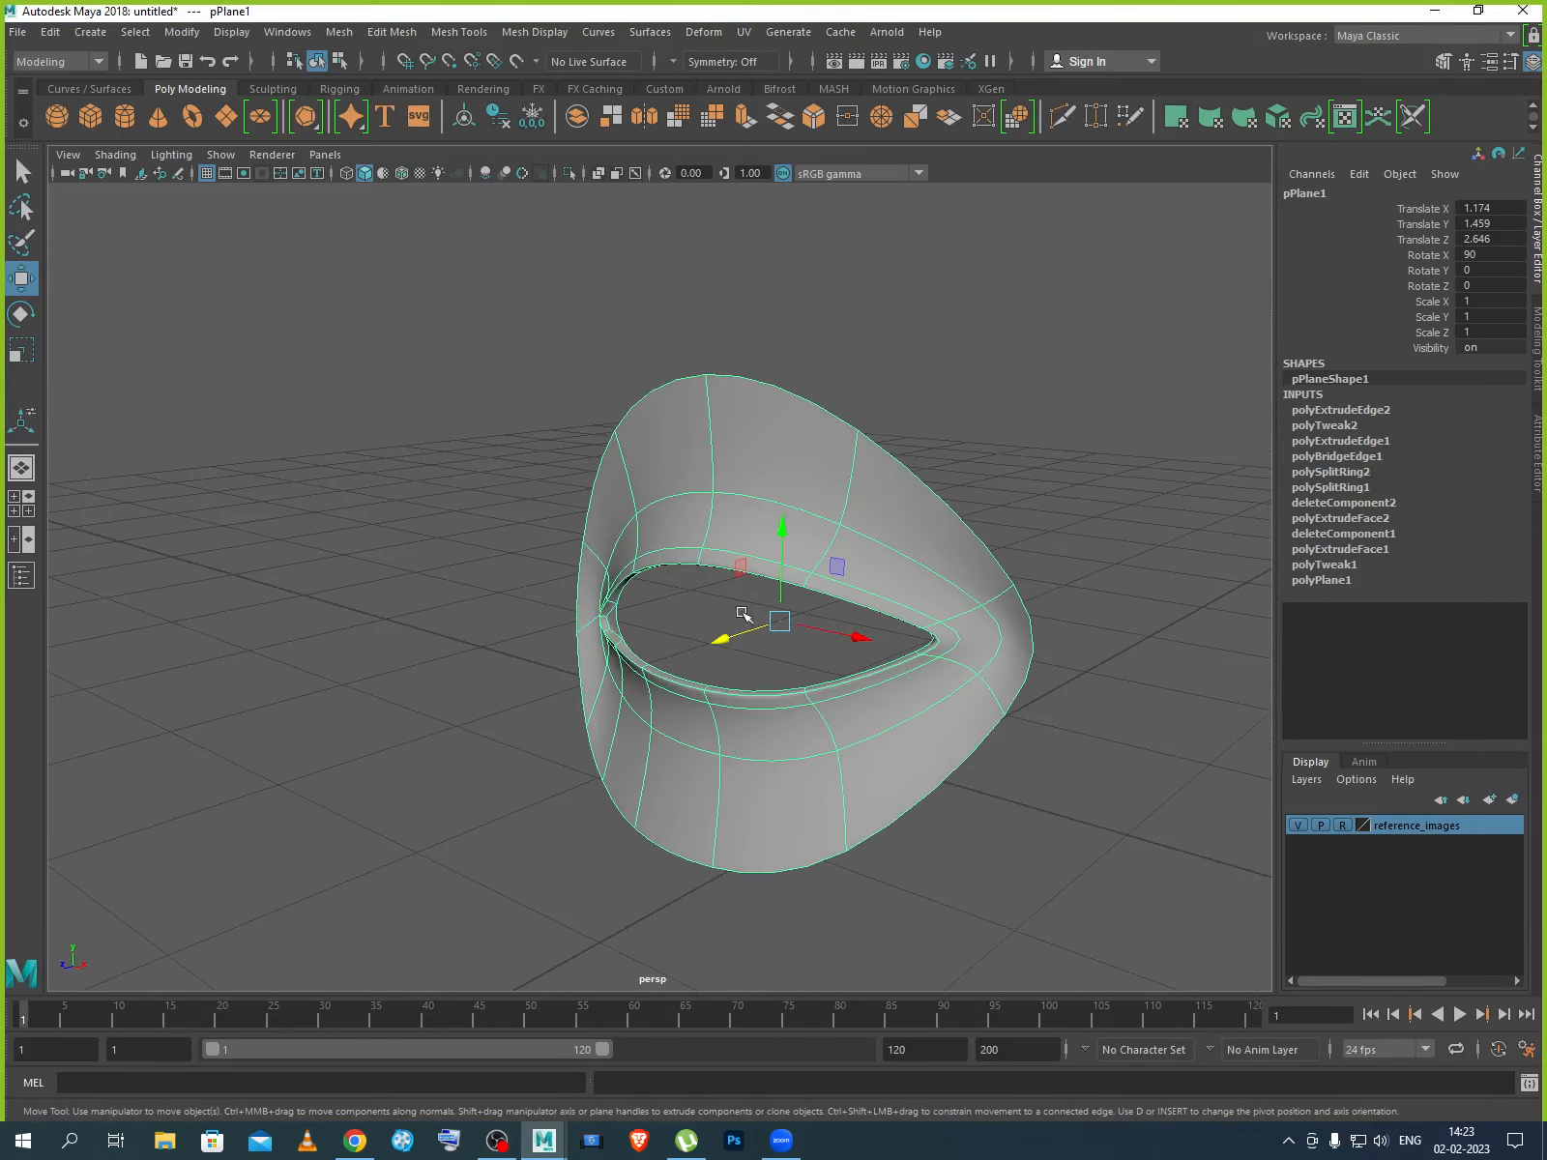
alt+drag(789, 549, 754, 564)
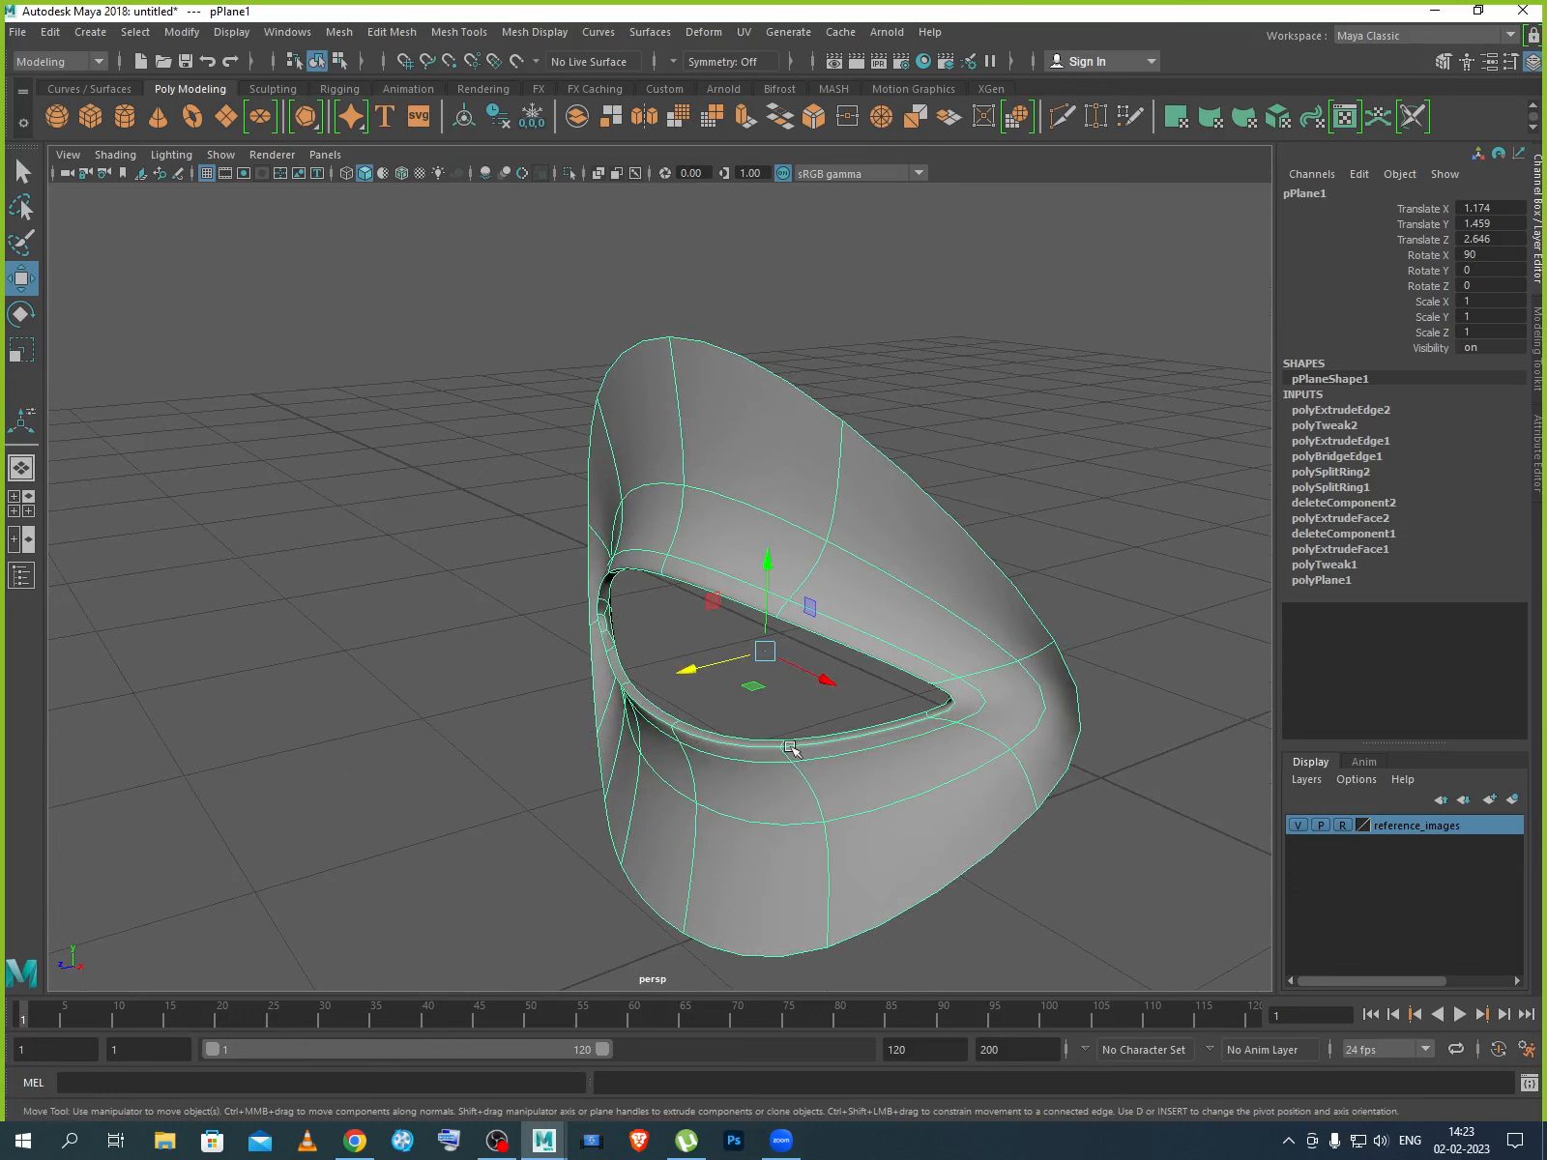
alt+drag(752, 765, 698, 760)
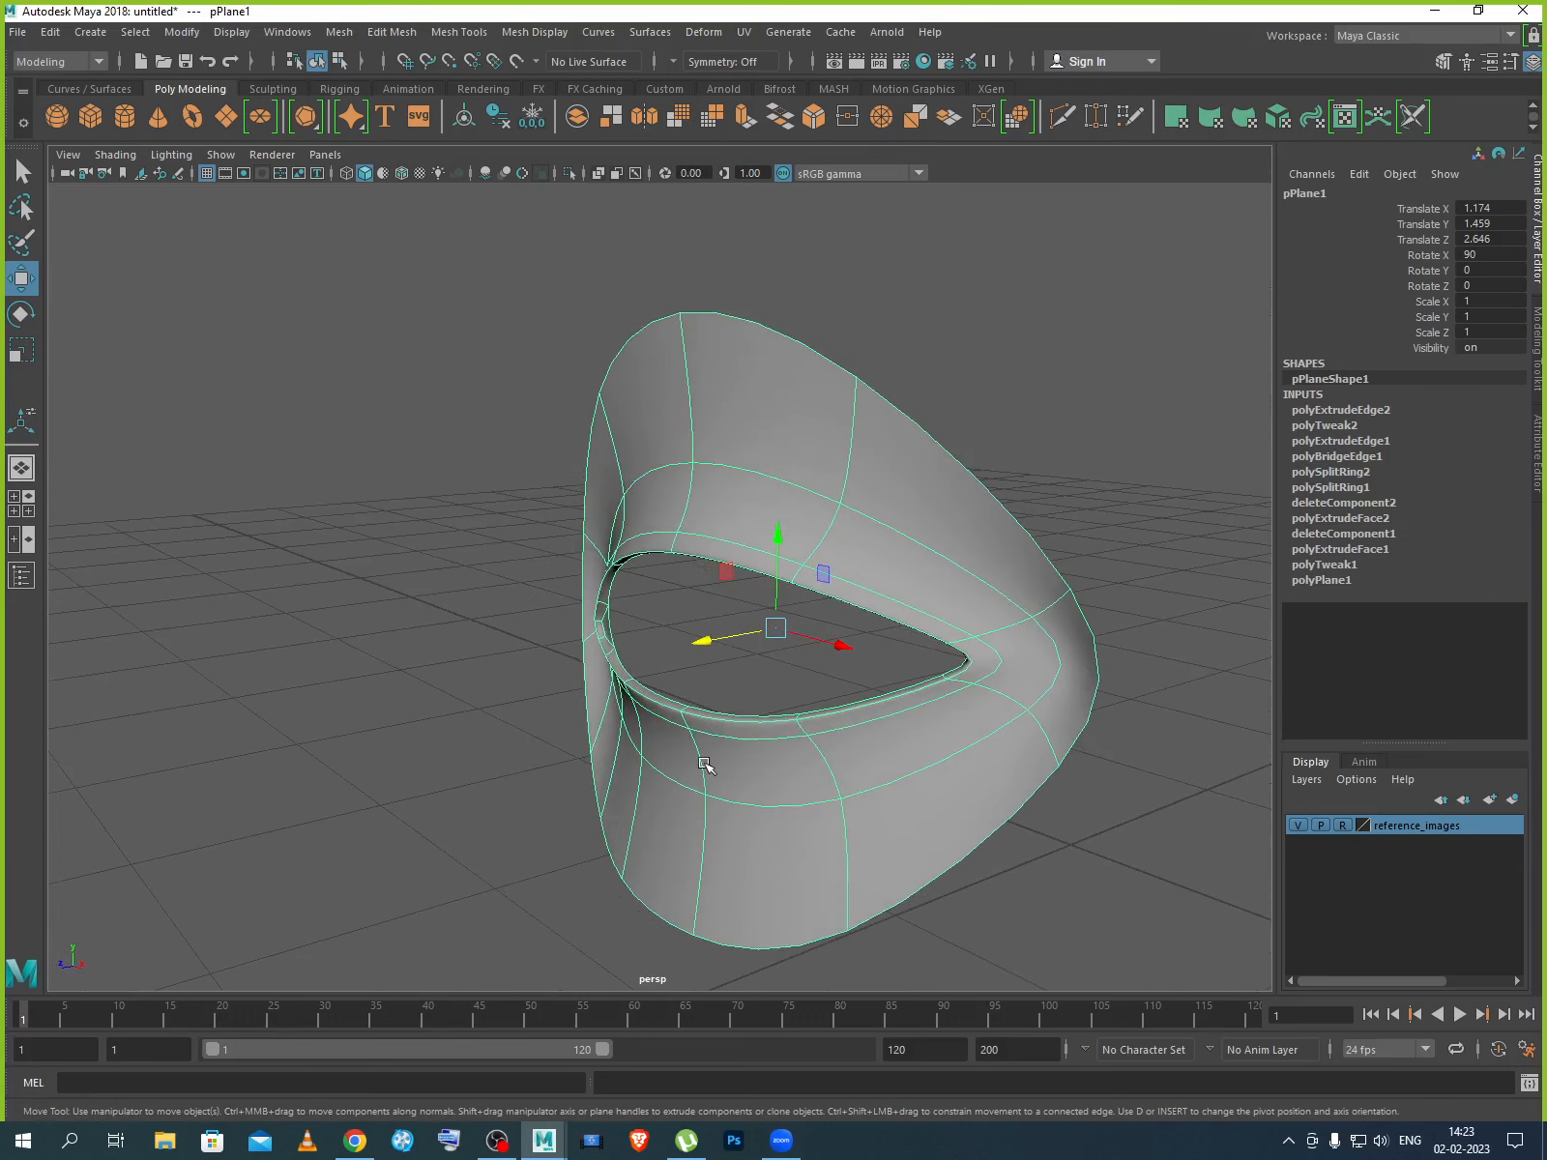
right_drag(725, 584, 821, 557)
Turn off the smooth preview, insert an edge loop around the middle of the first extruded eyelid band, and activate the Move tool on it.
key(1)
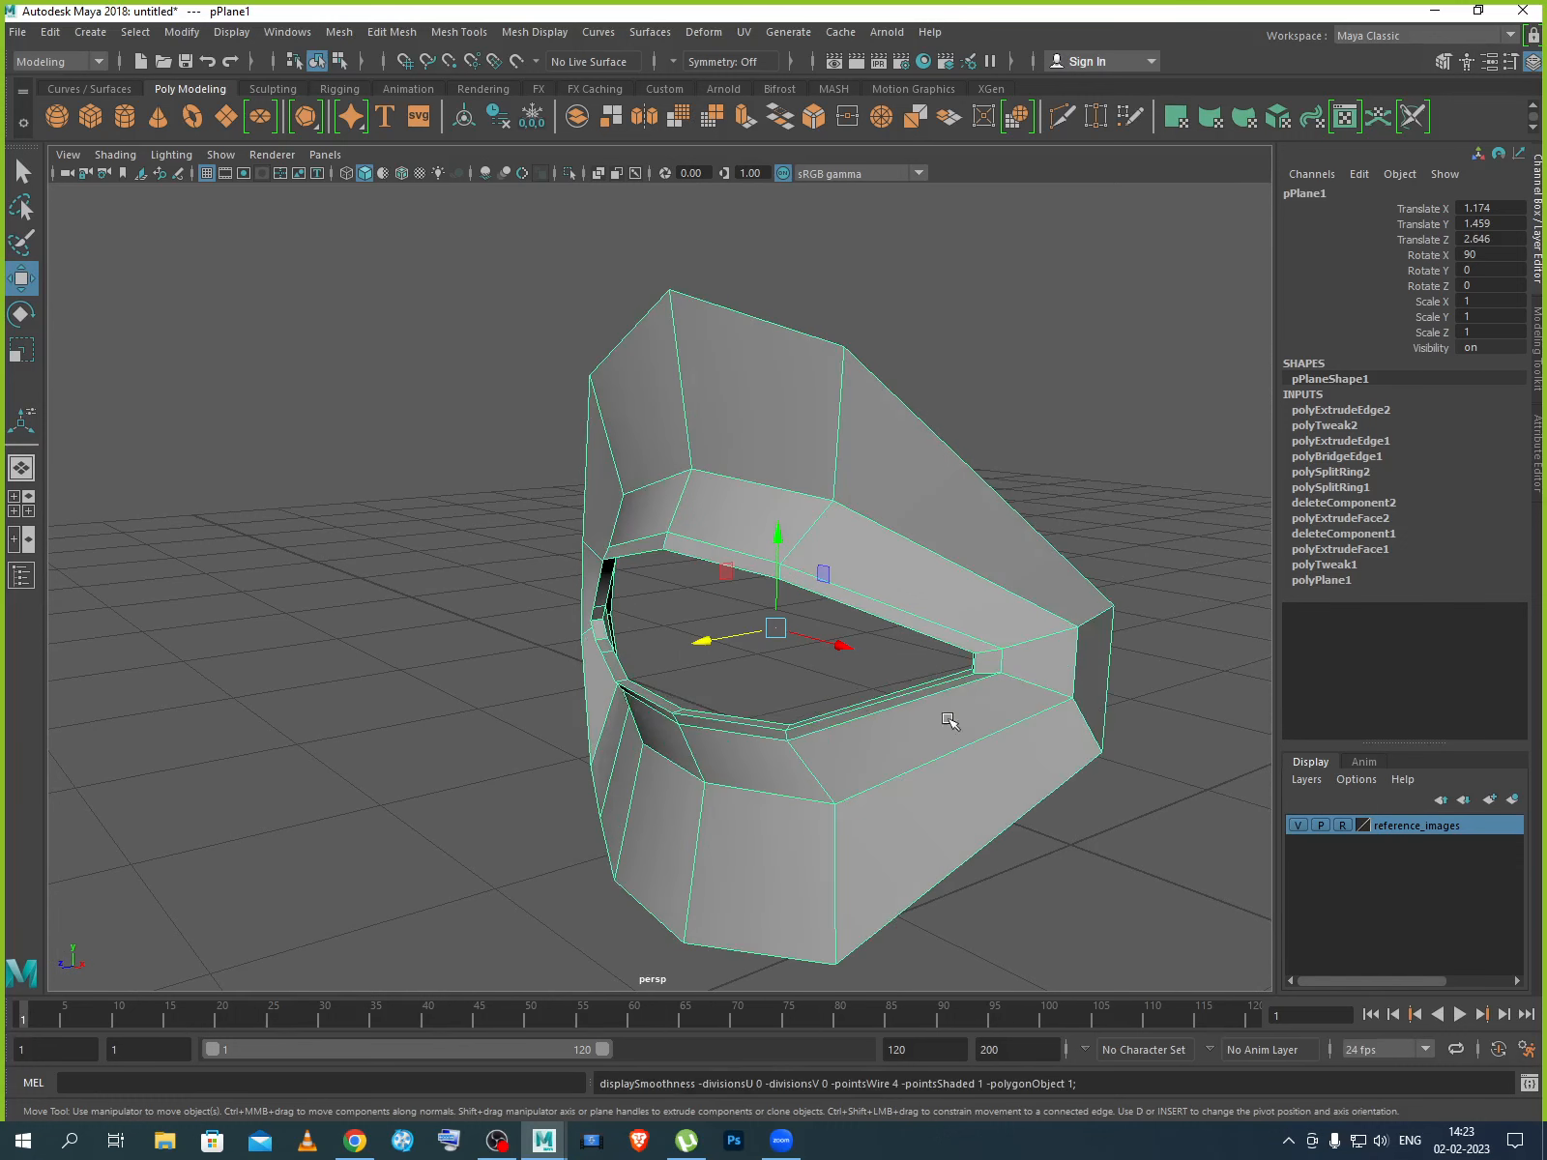
alt+drag(877, 761, 928, 698)
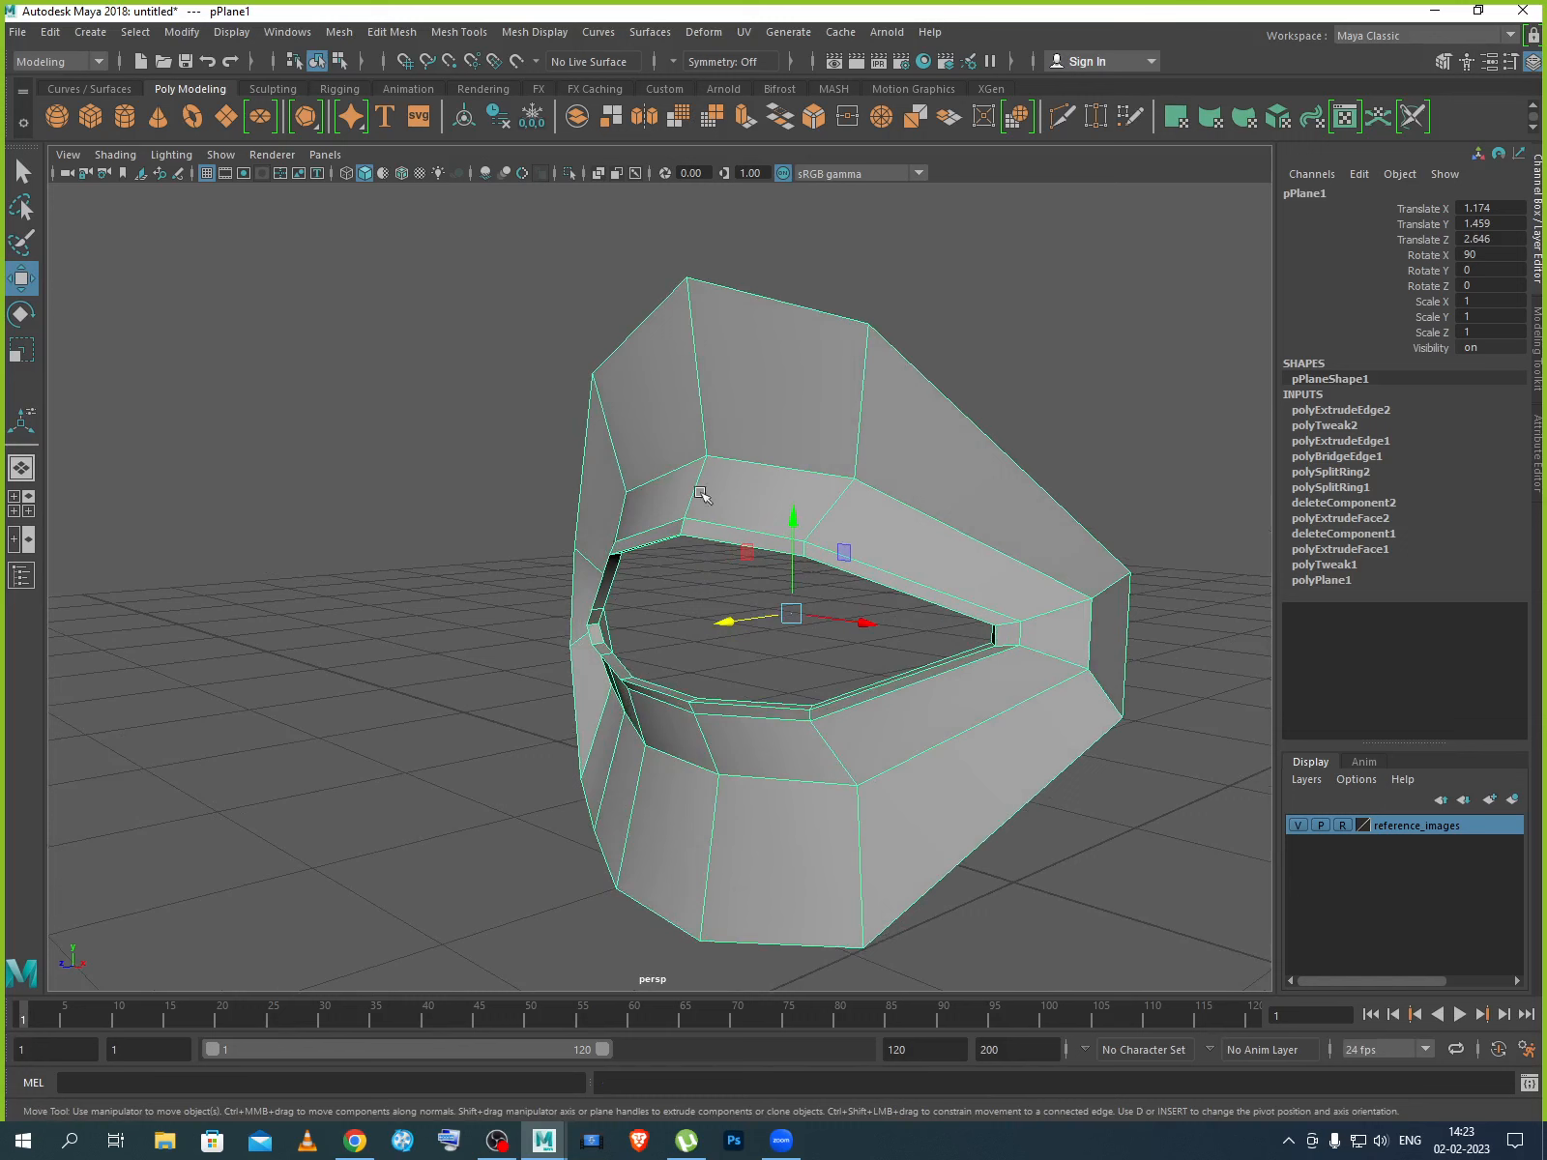
click(455, 33)
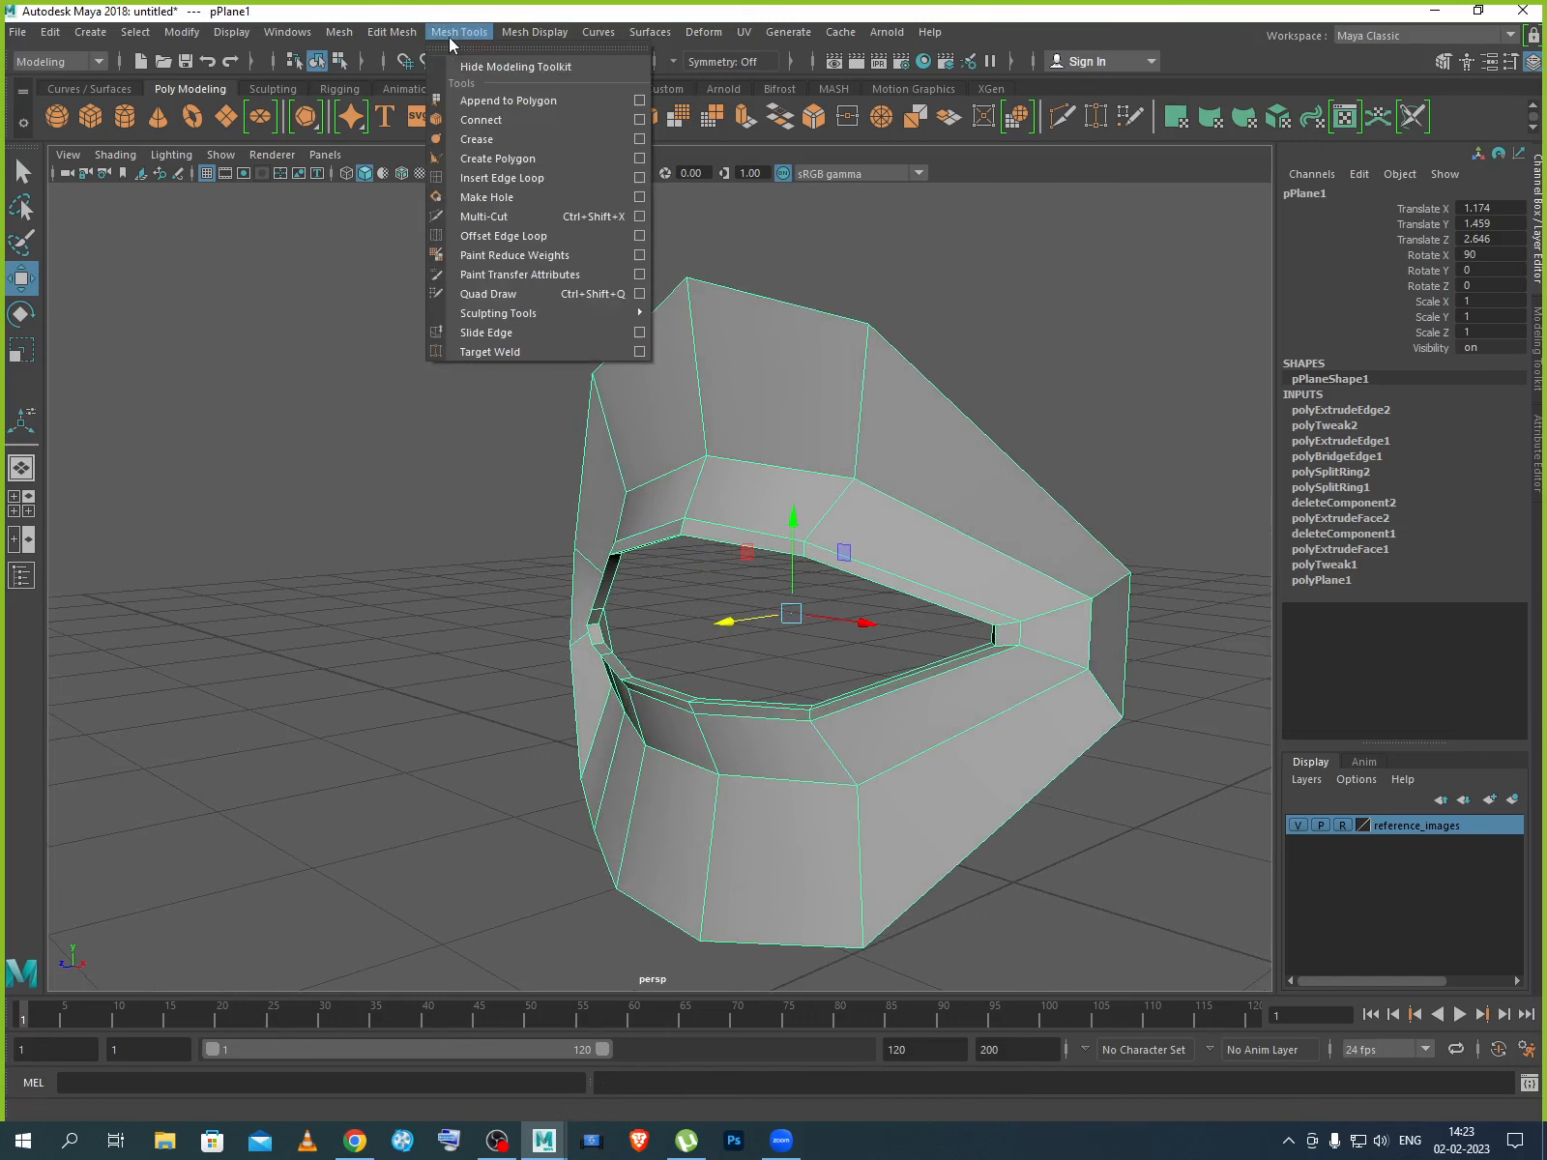
click(512, 178)
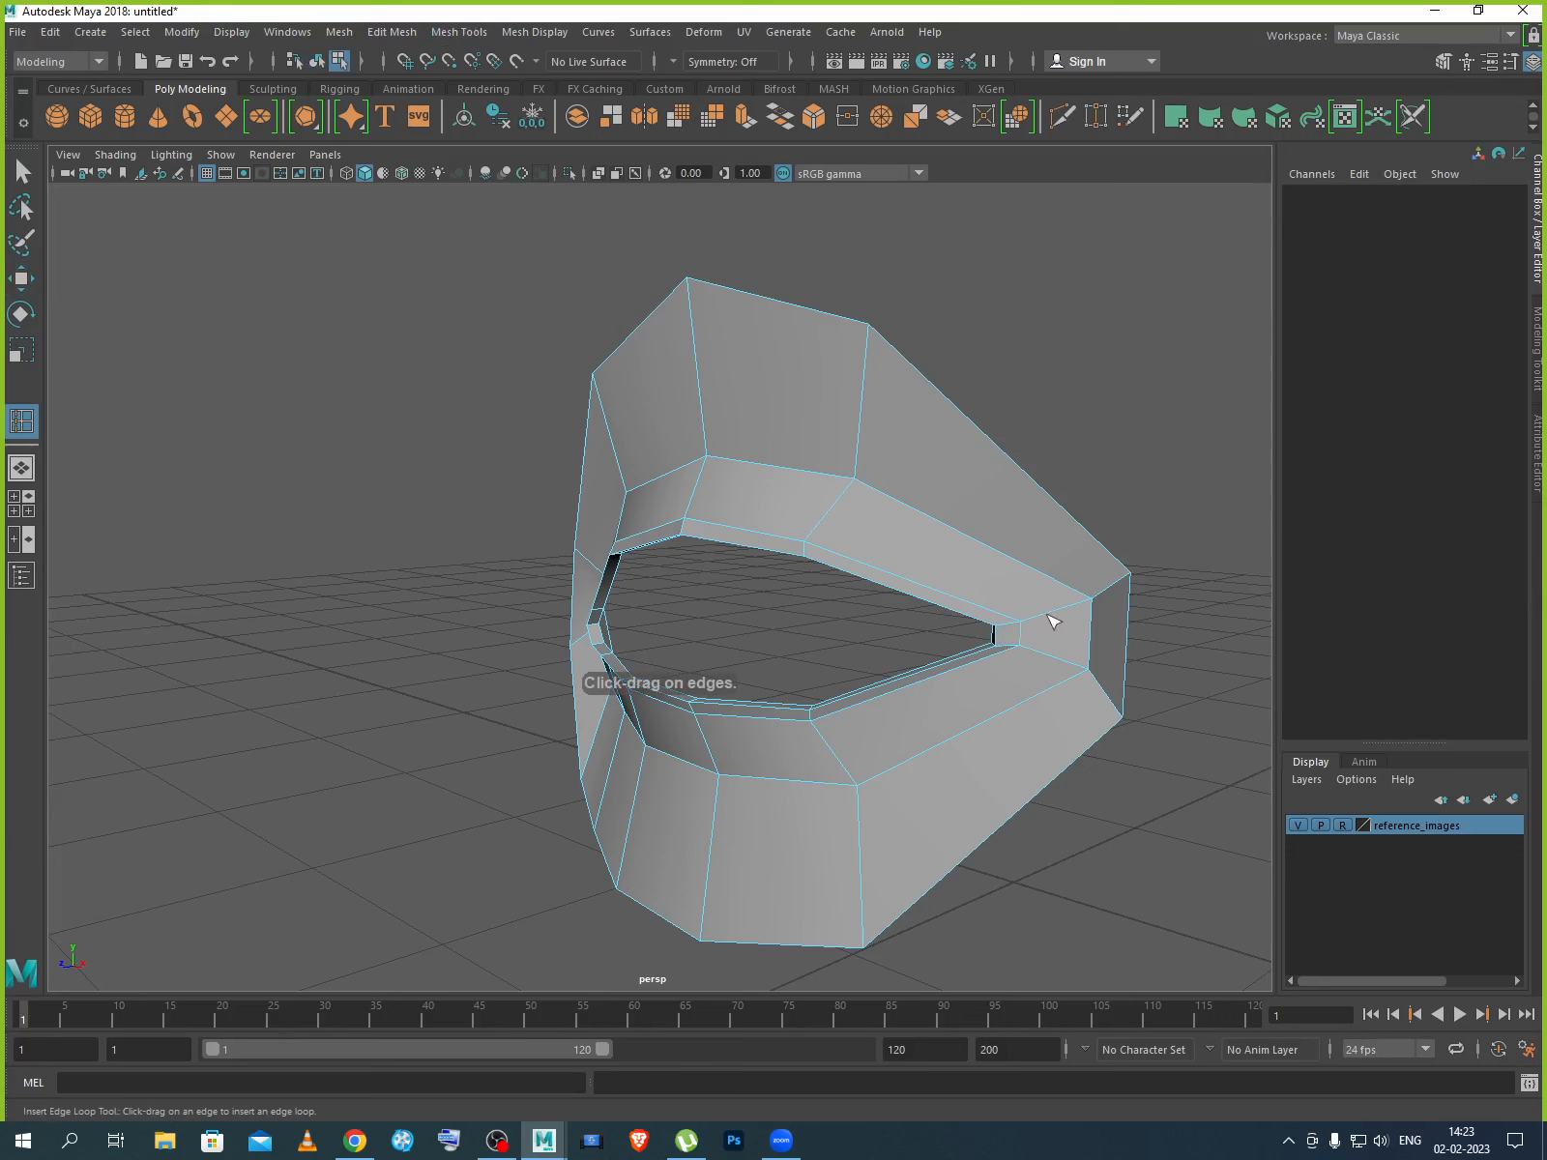
drag(1048, 614, 1062, 623)
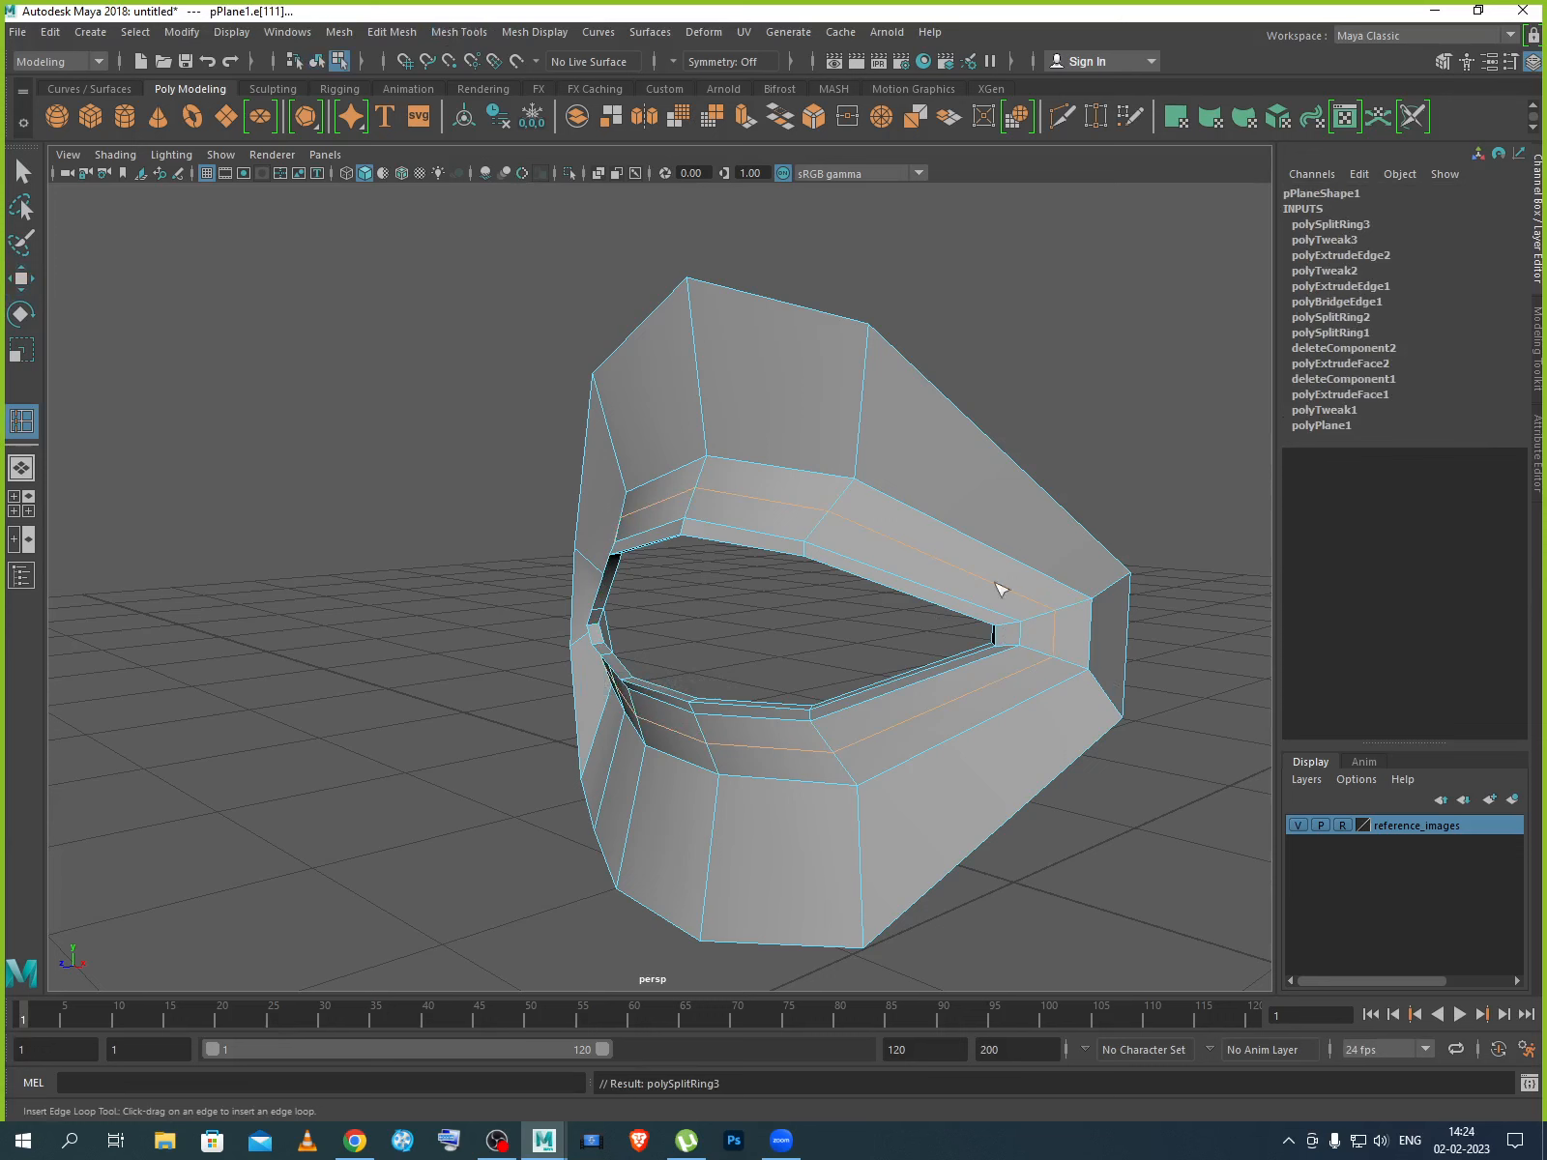
alt+drag(970, 842, 893, 844)
key(w)
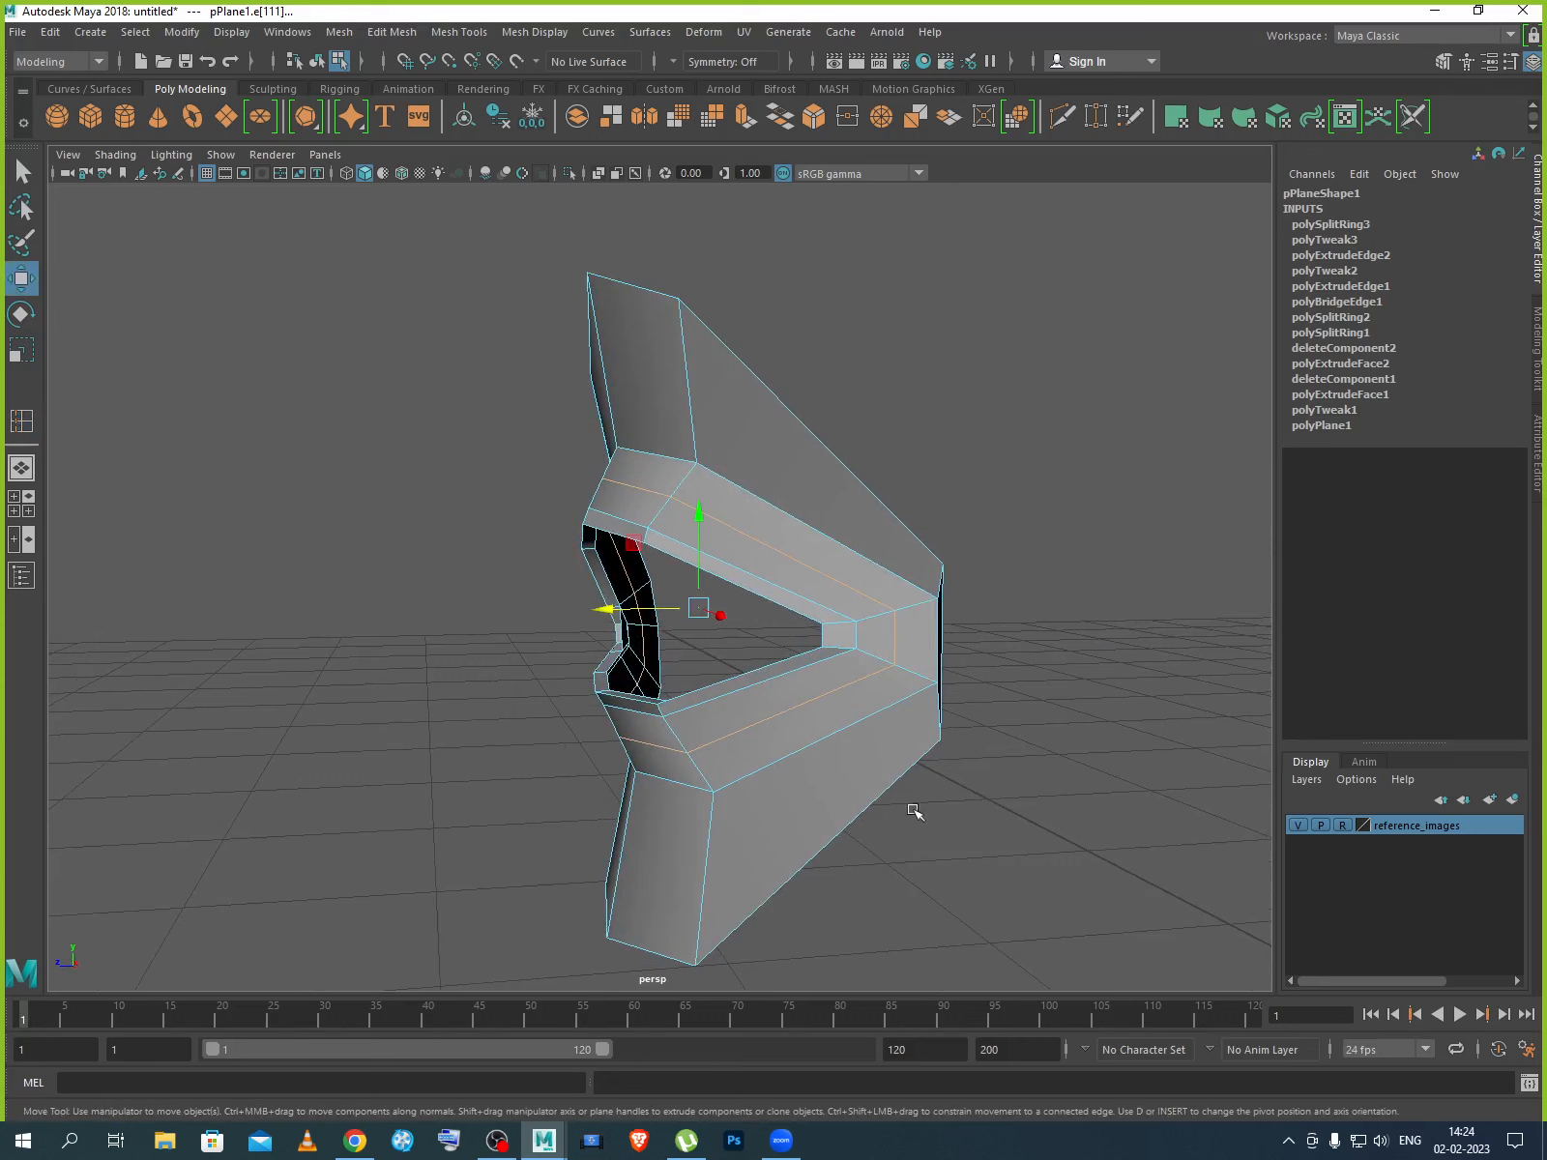
Move the new eyelid edge loop slightly forward, scale it vertically by about 1.08, and return to object mode.
drag(643, 612, 635, 612)
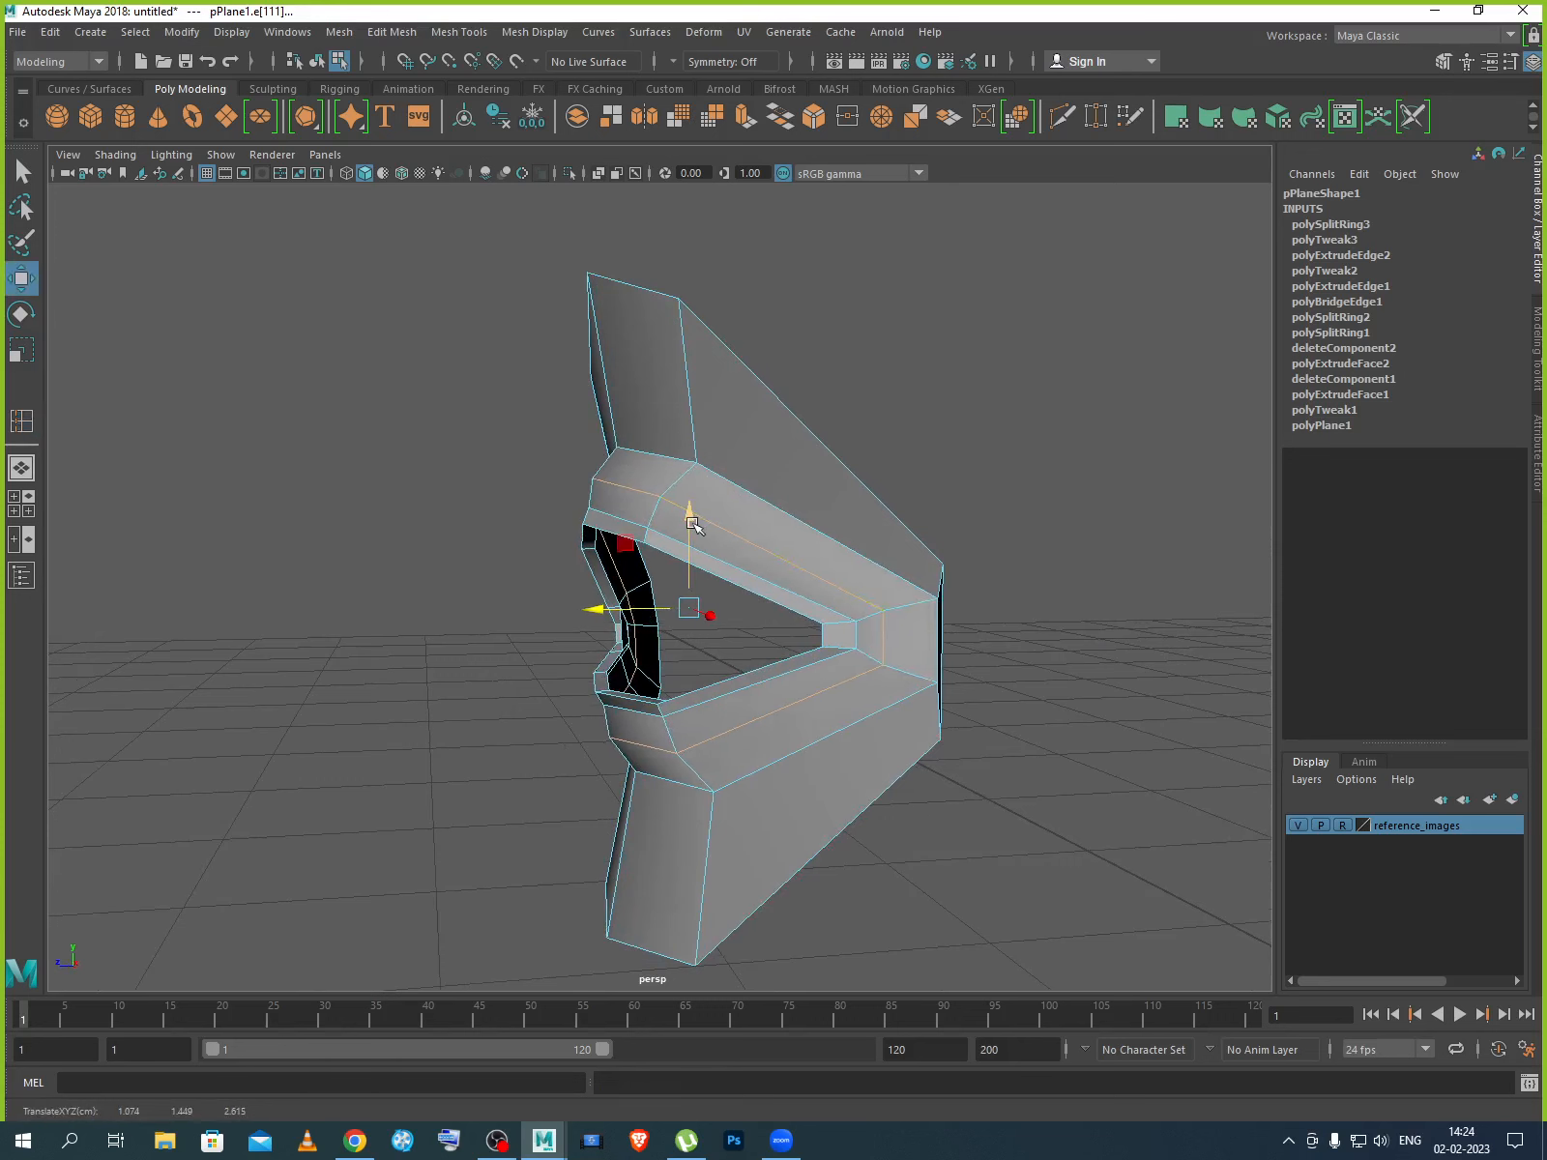
key(r)
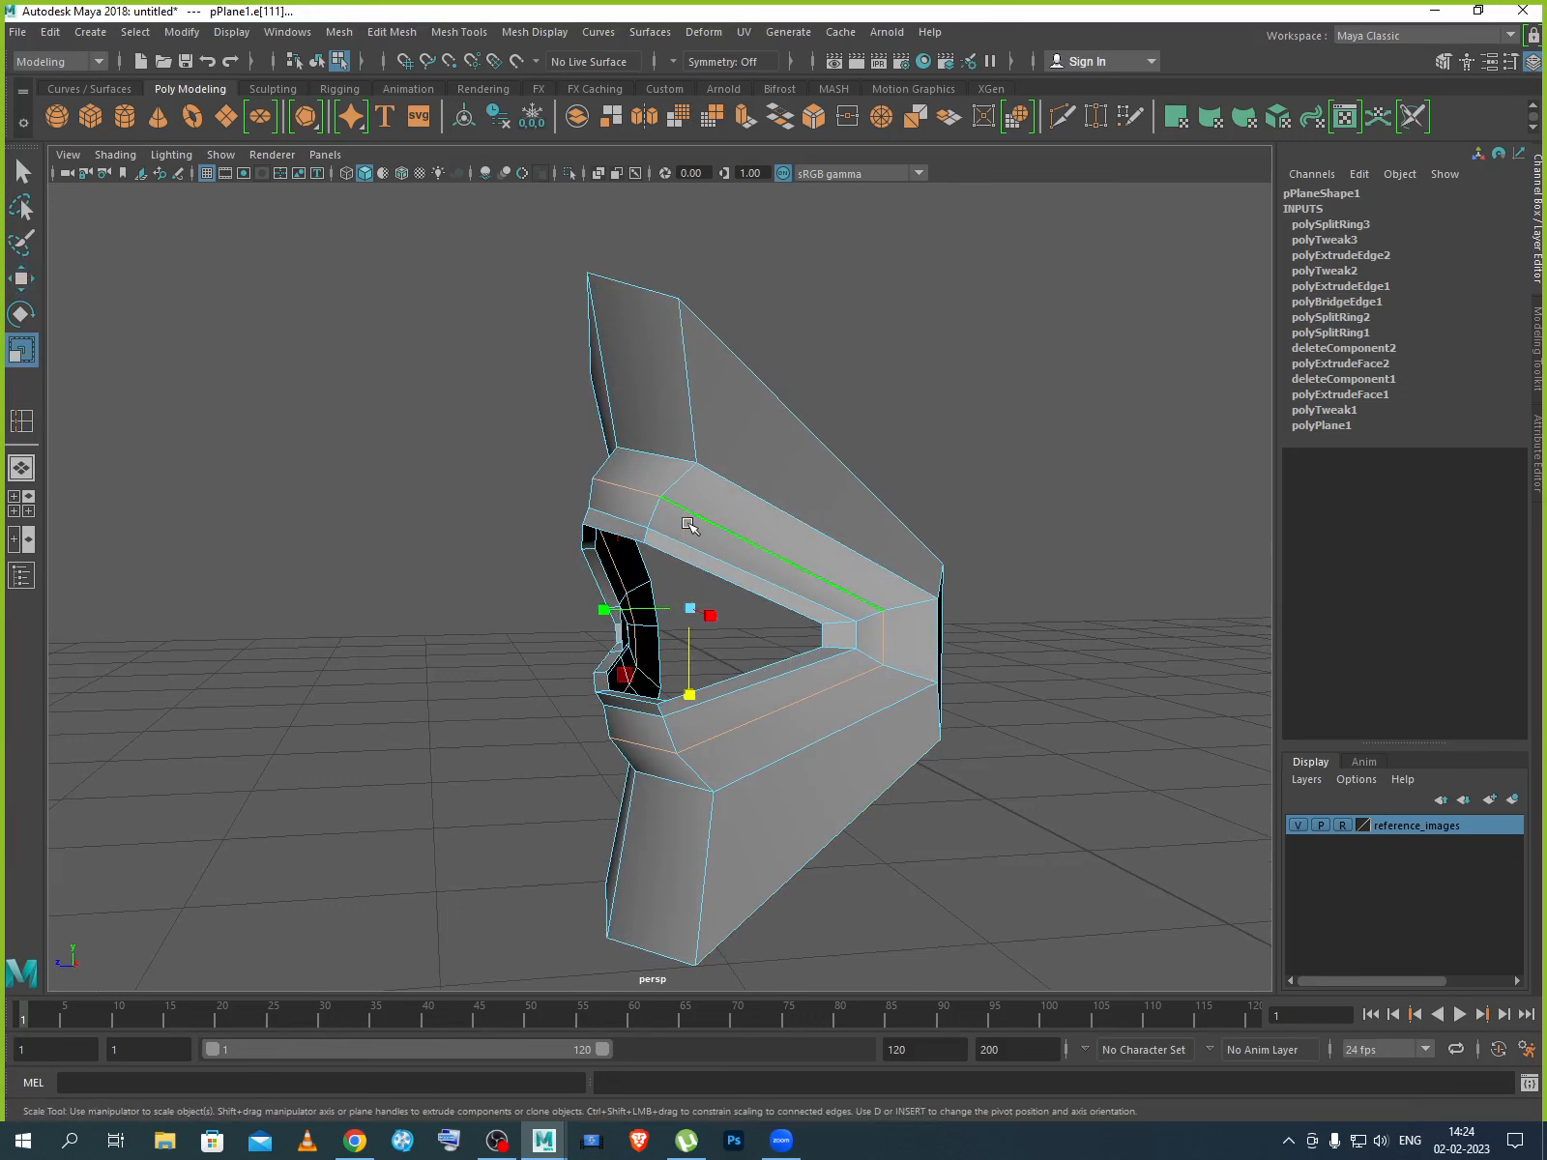
drag(691, 696, 692, 698)
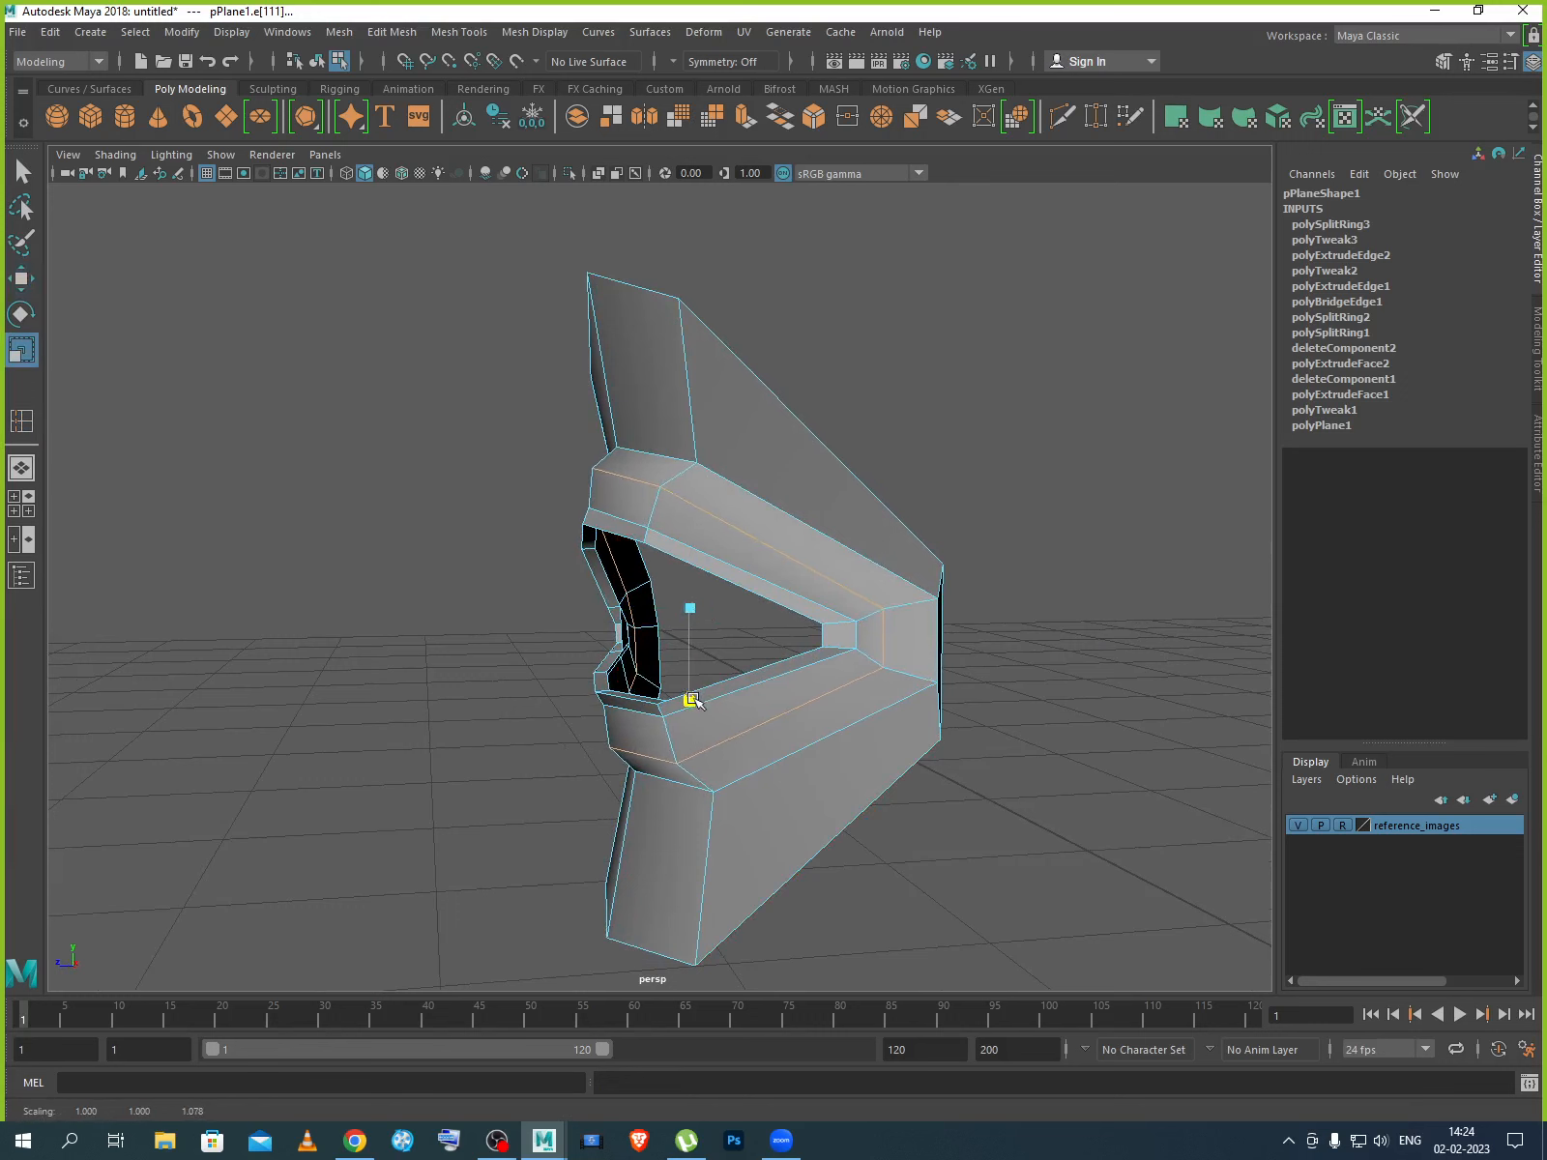
alt+drag(864, 767, 915, 766)
click(890, 458)
right_drag(887, 453, 986, 424)
click(1120, 512)
Examine the eyelid shape from several angles with smooth preview on, and switch back to the unsmoothed mesh.
alt+drag(989, 797, 962, 801)
click(942, 819)
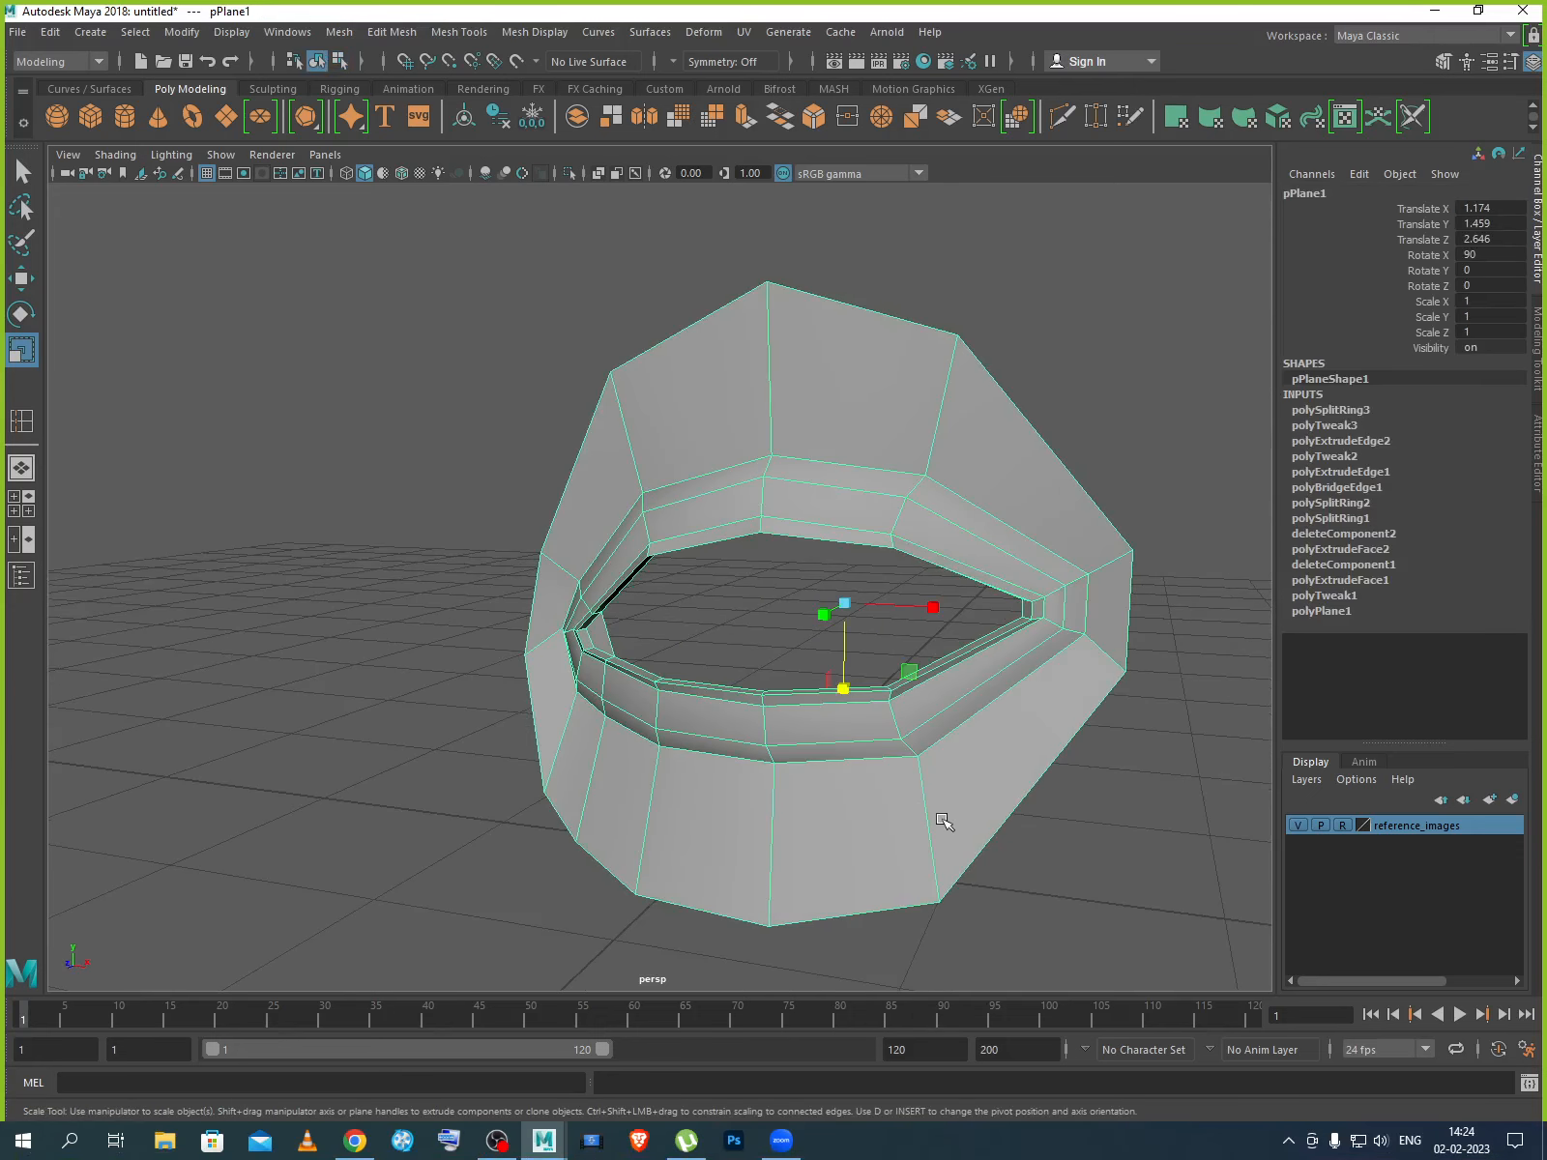
key(3)
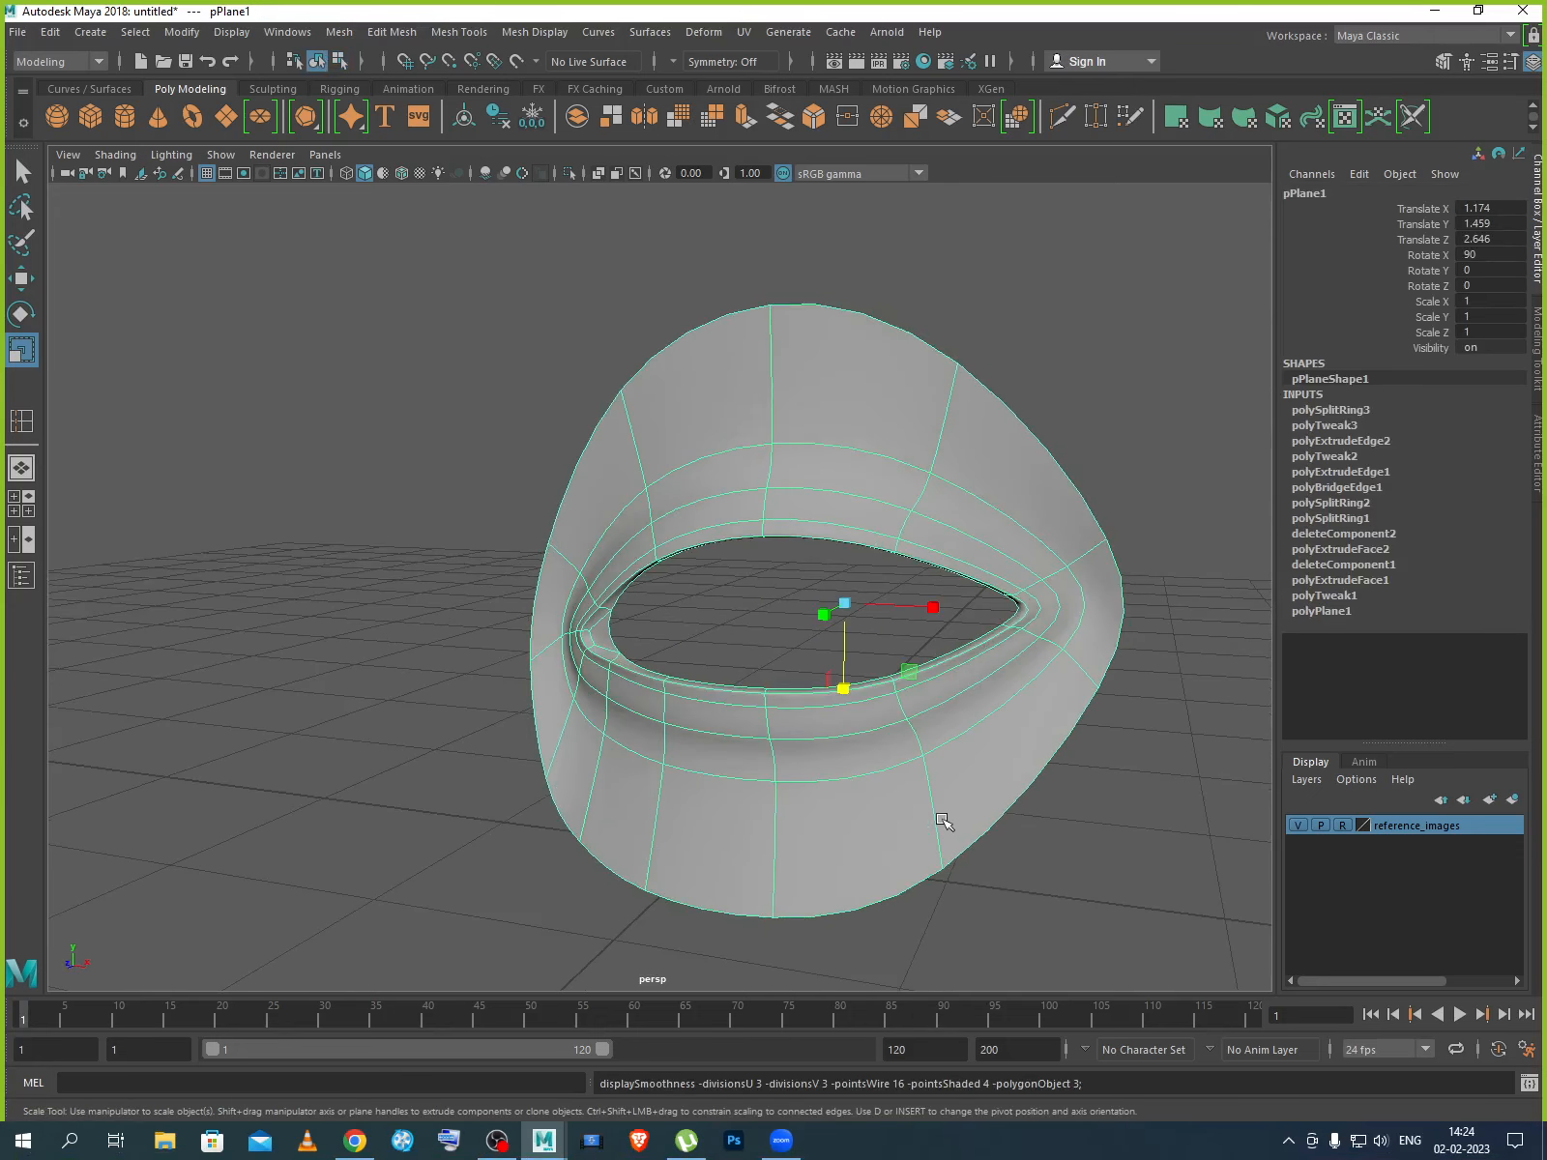
click(930, 931)
alt+drag(1053, 914, 844, 775)
scroll(1044, 889, up, 5)
scroll(1042, 890, down, 3)
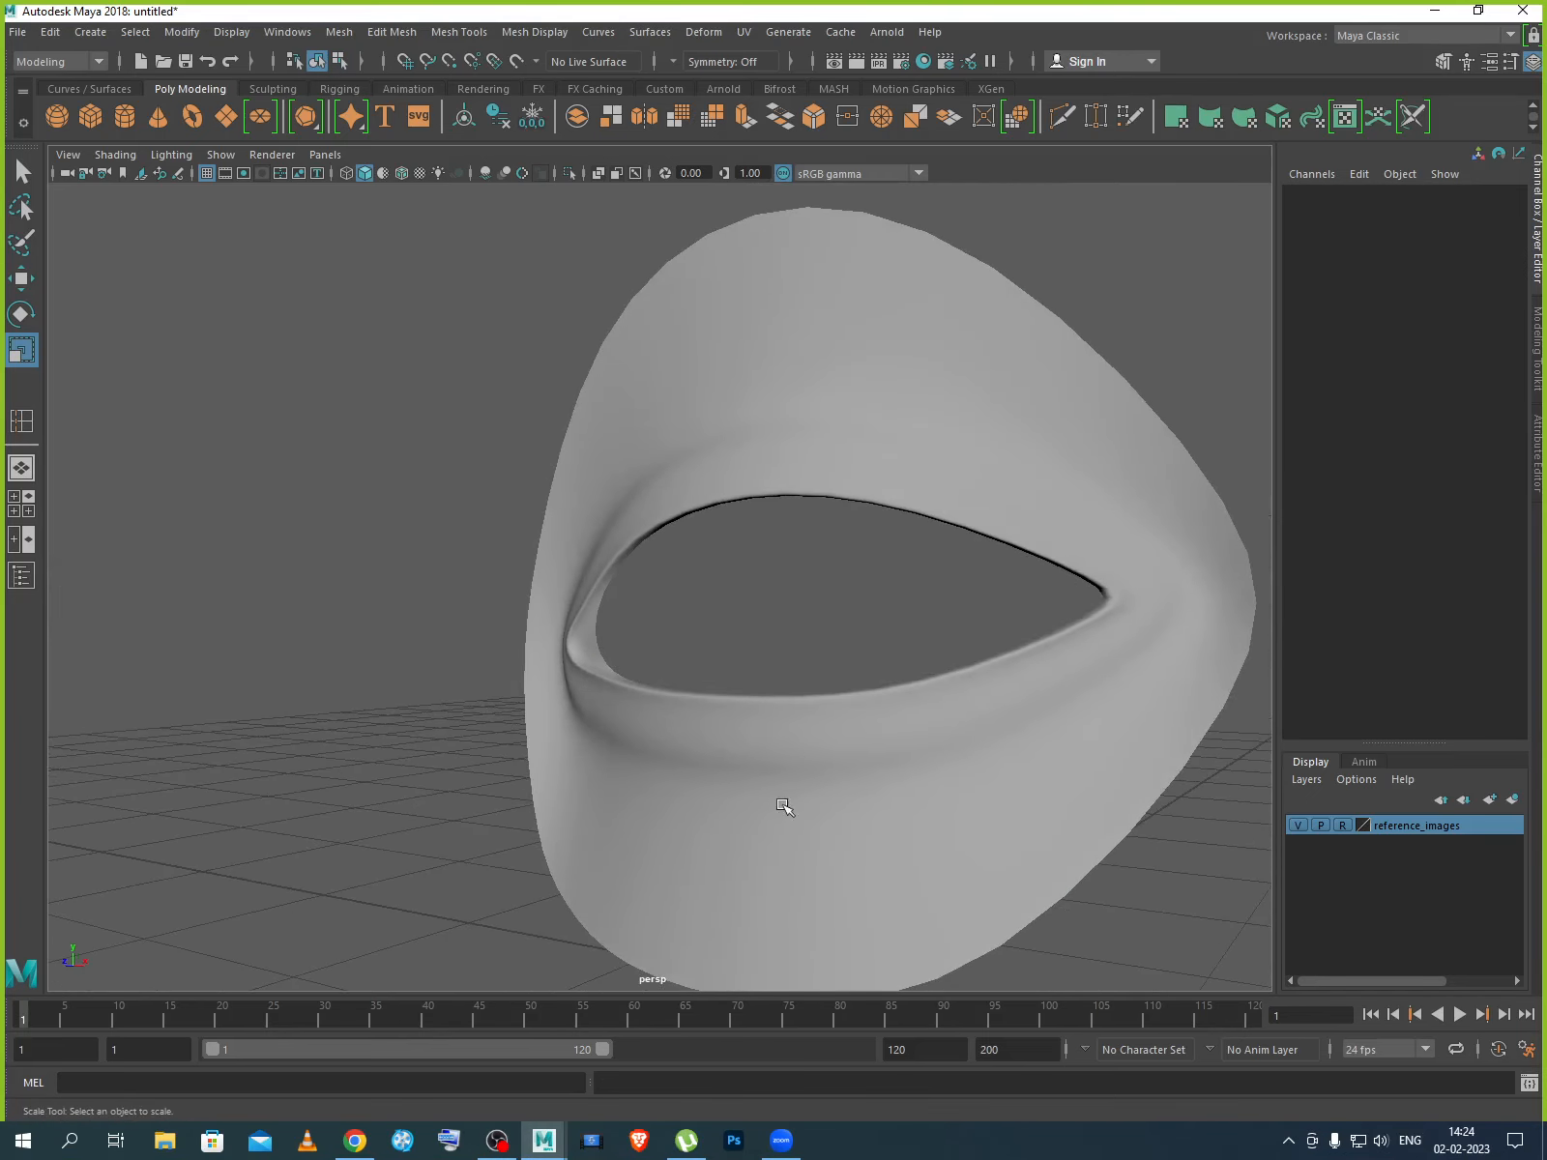
alt+drag(789, 466, 762, 442)
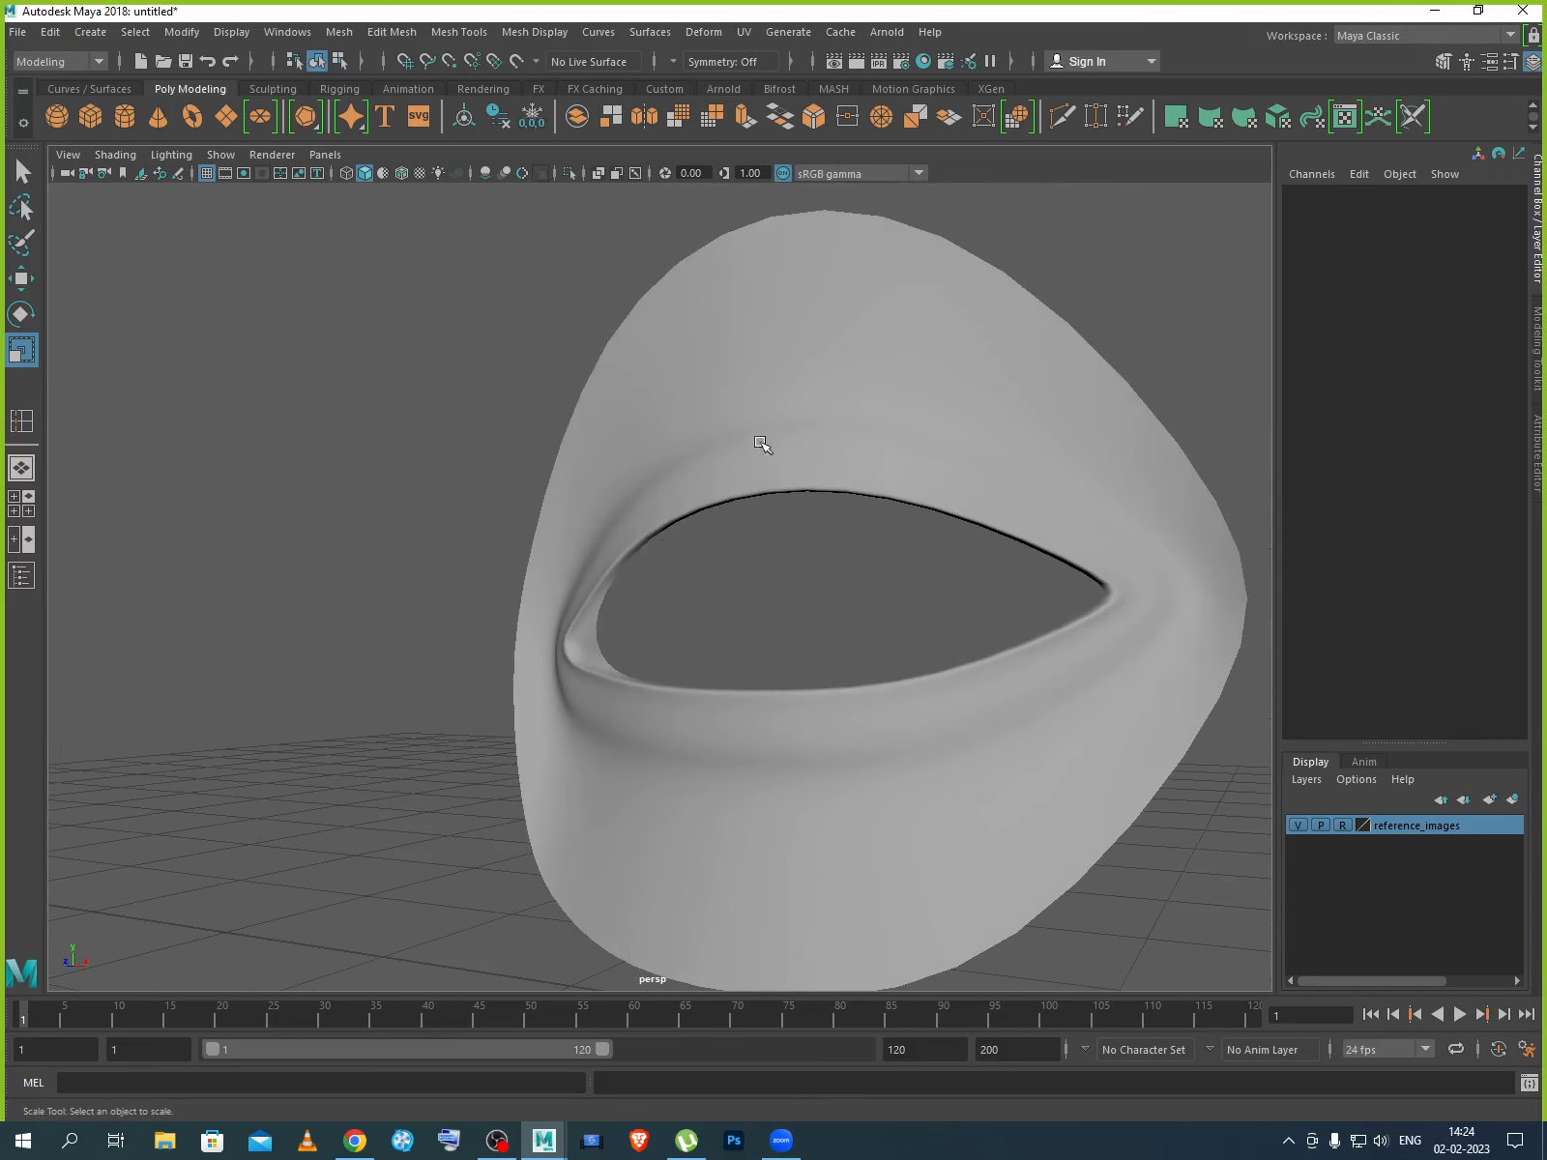
alt+drag(872, 801, 842, 721)
click(839, 723)
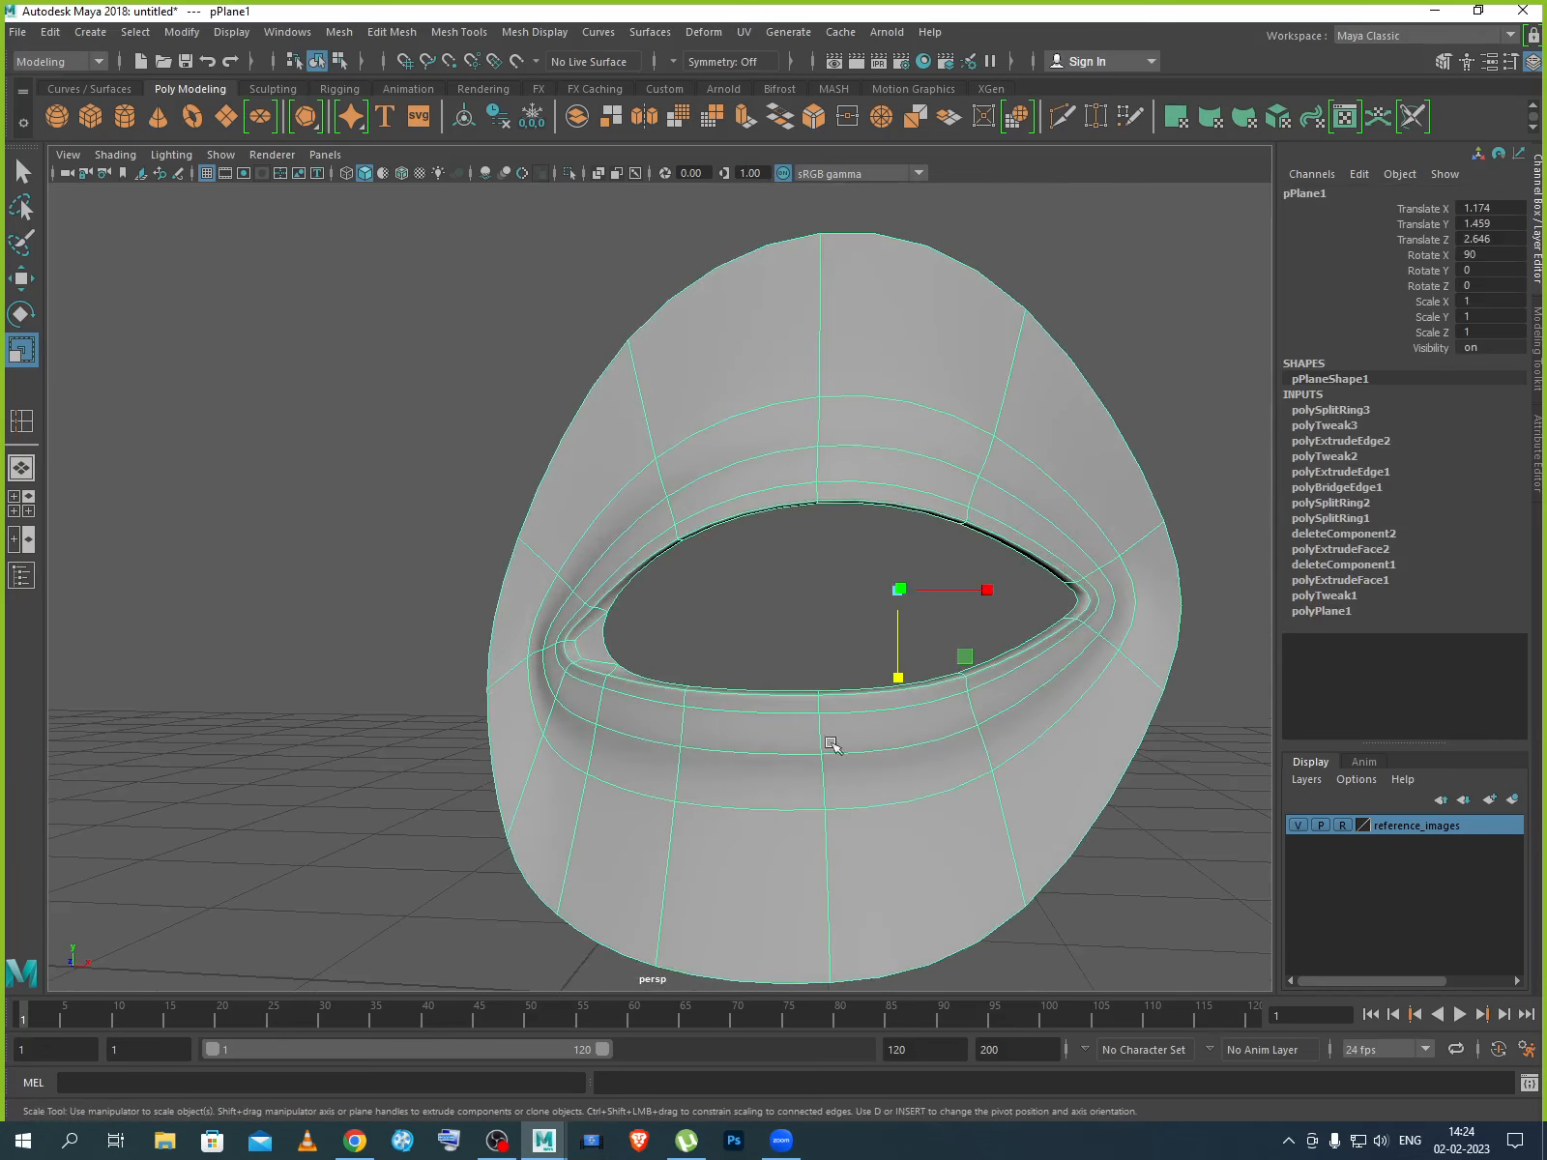
key(1)
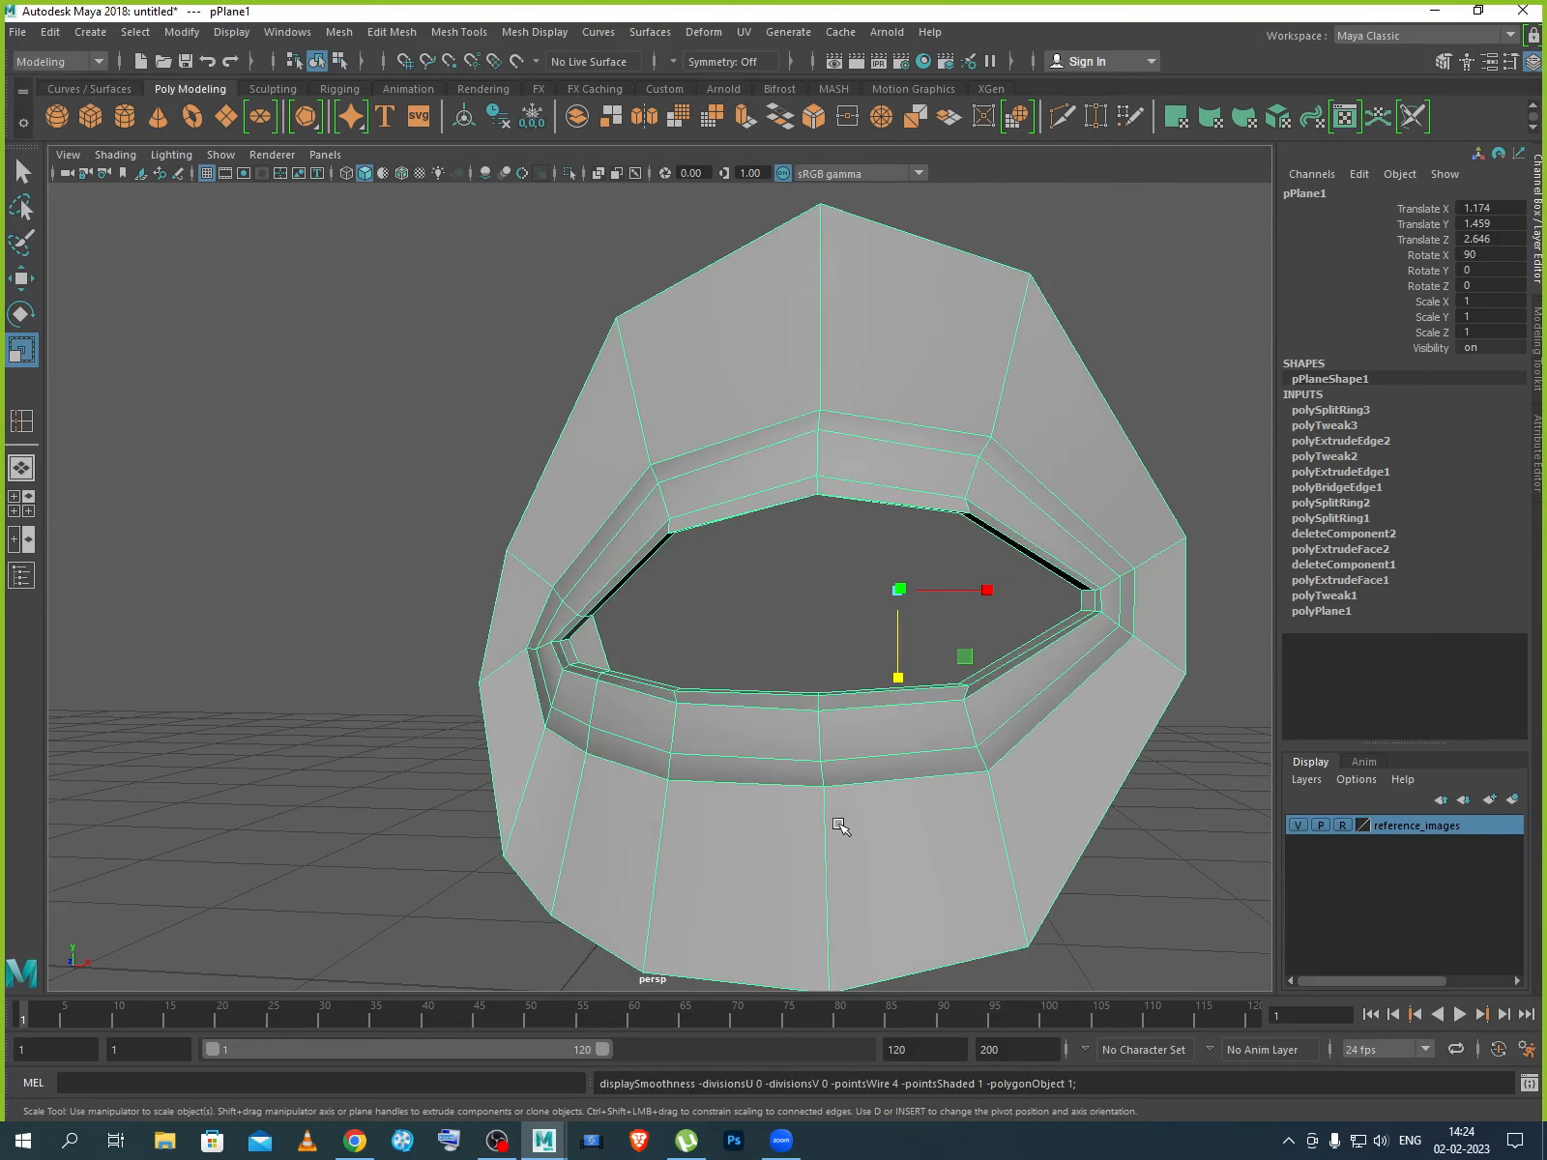
In the front view, move the two central lower edges on the outer side of the first eyelid band downward.
key(space)
key(space)
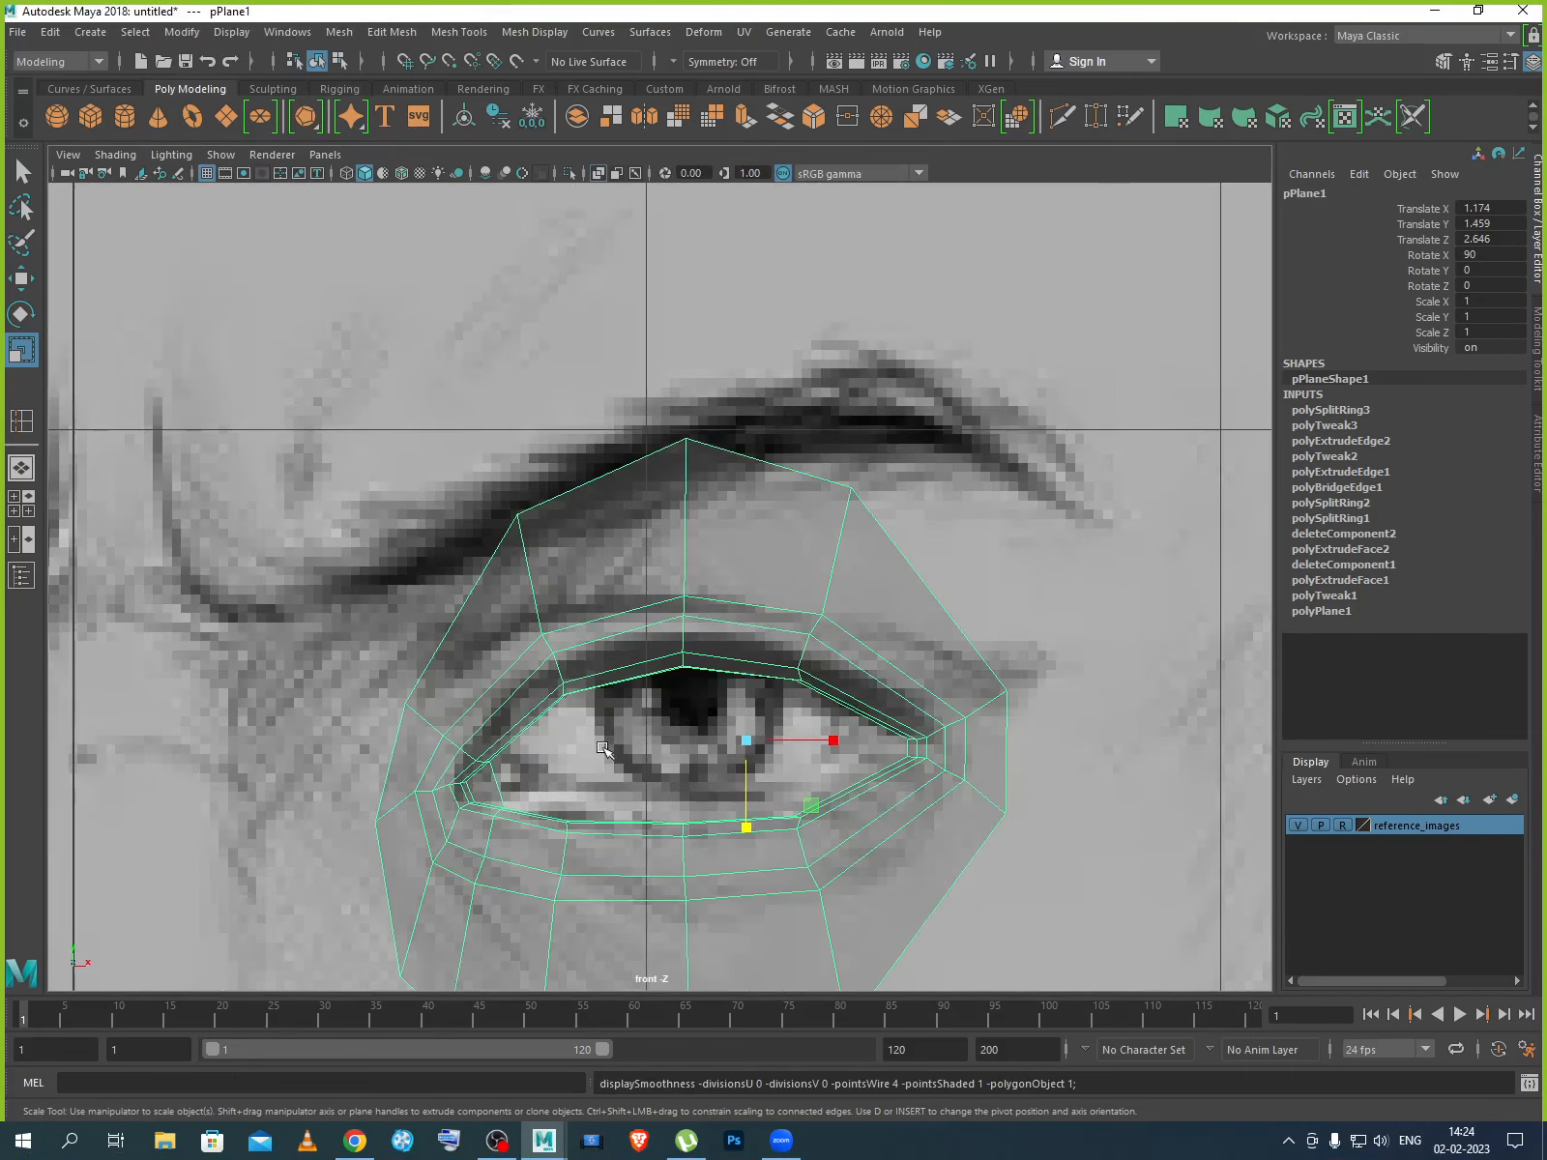
scroll(604, 750, down, 8)
alt+middle_drag(632, 830, 631, 829)
scroll(646, 634, up, 10)
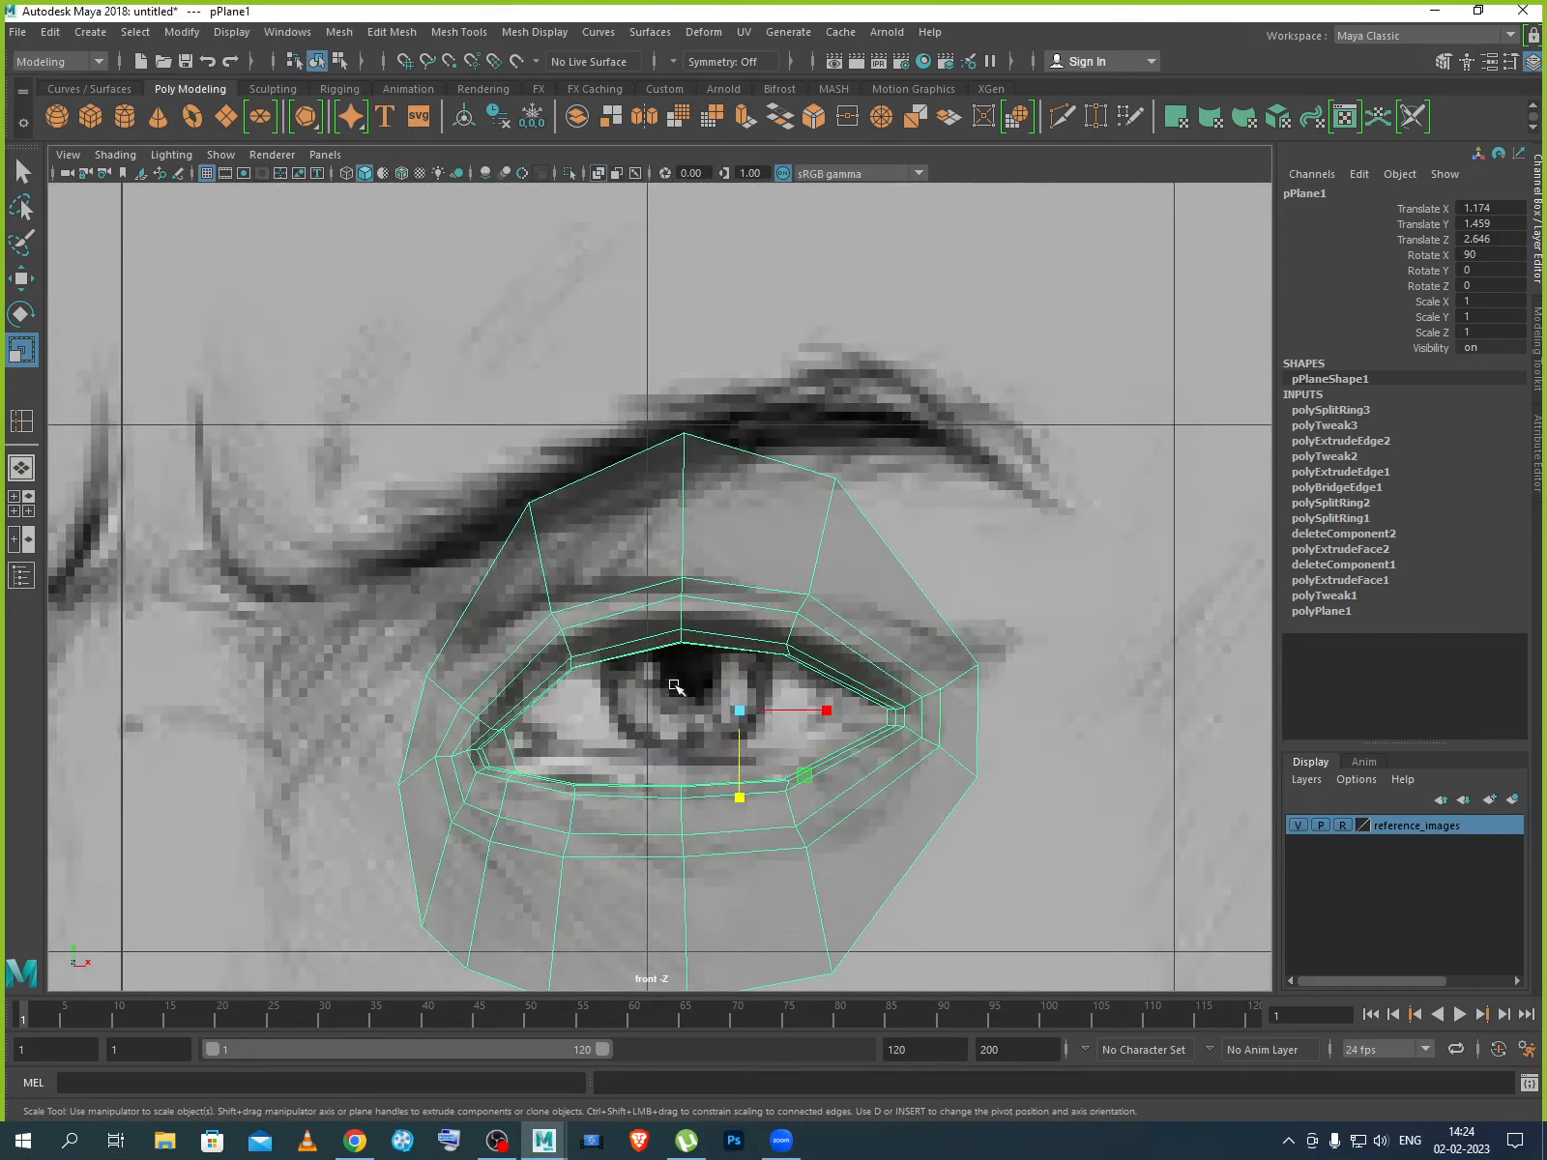
alt+middle_drag(649, 838, 621, 628)
scroll(622, 629, up, 3)
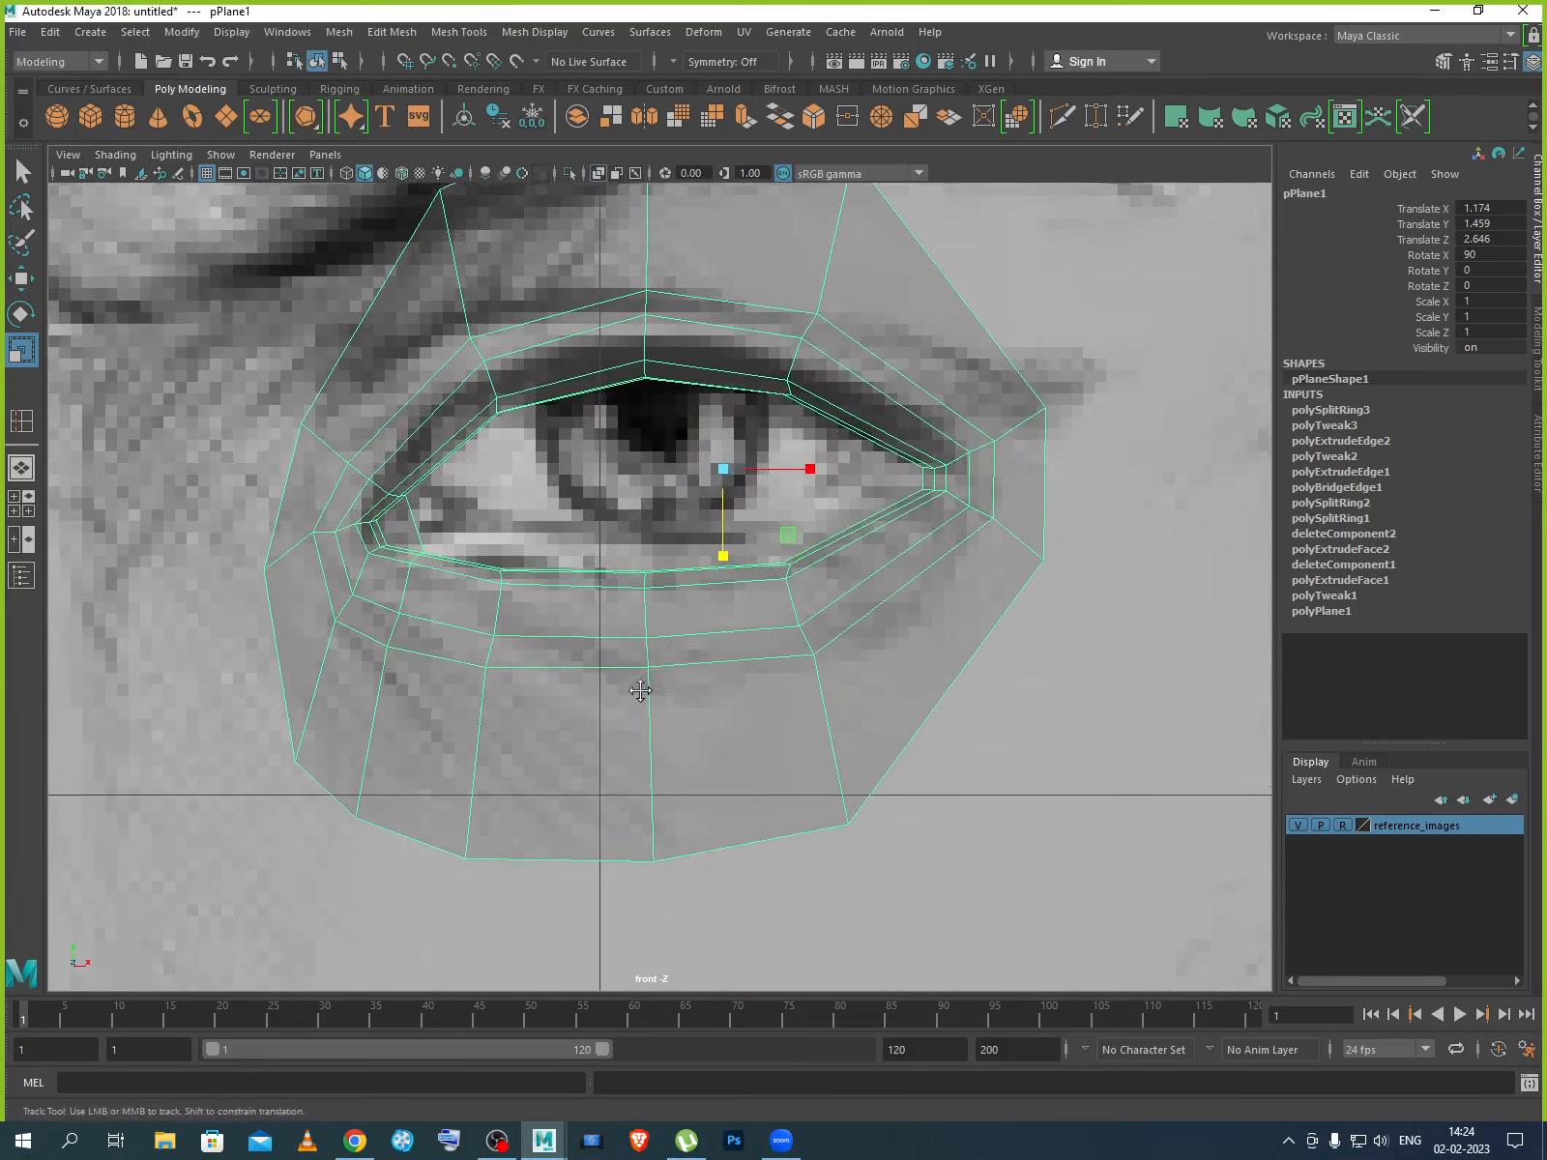
alt+middle_drag(655, 736, 624, 682)
mouse_move(621, 583)
right_down()
mouse_move(620, 615)
mouse_move(595, 590)
mouse_move(616, 544)
right_up()
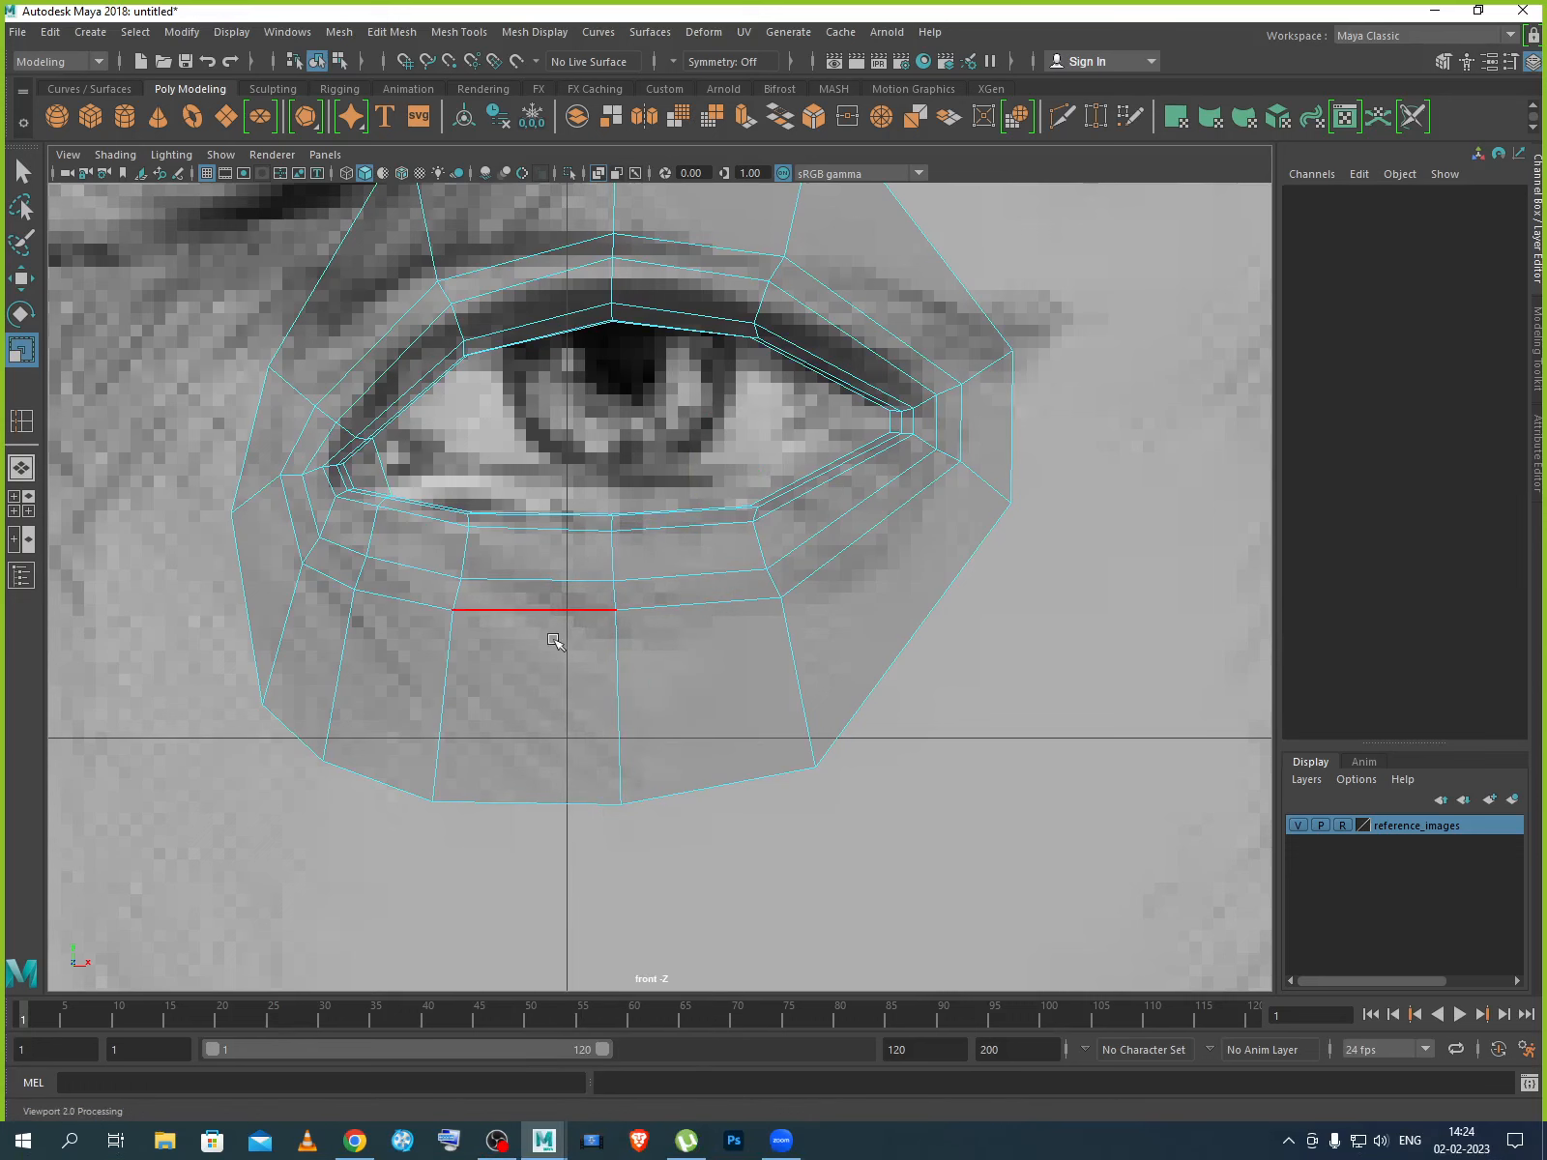
click(543, 611)
shift+click(699, 605)
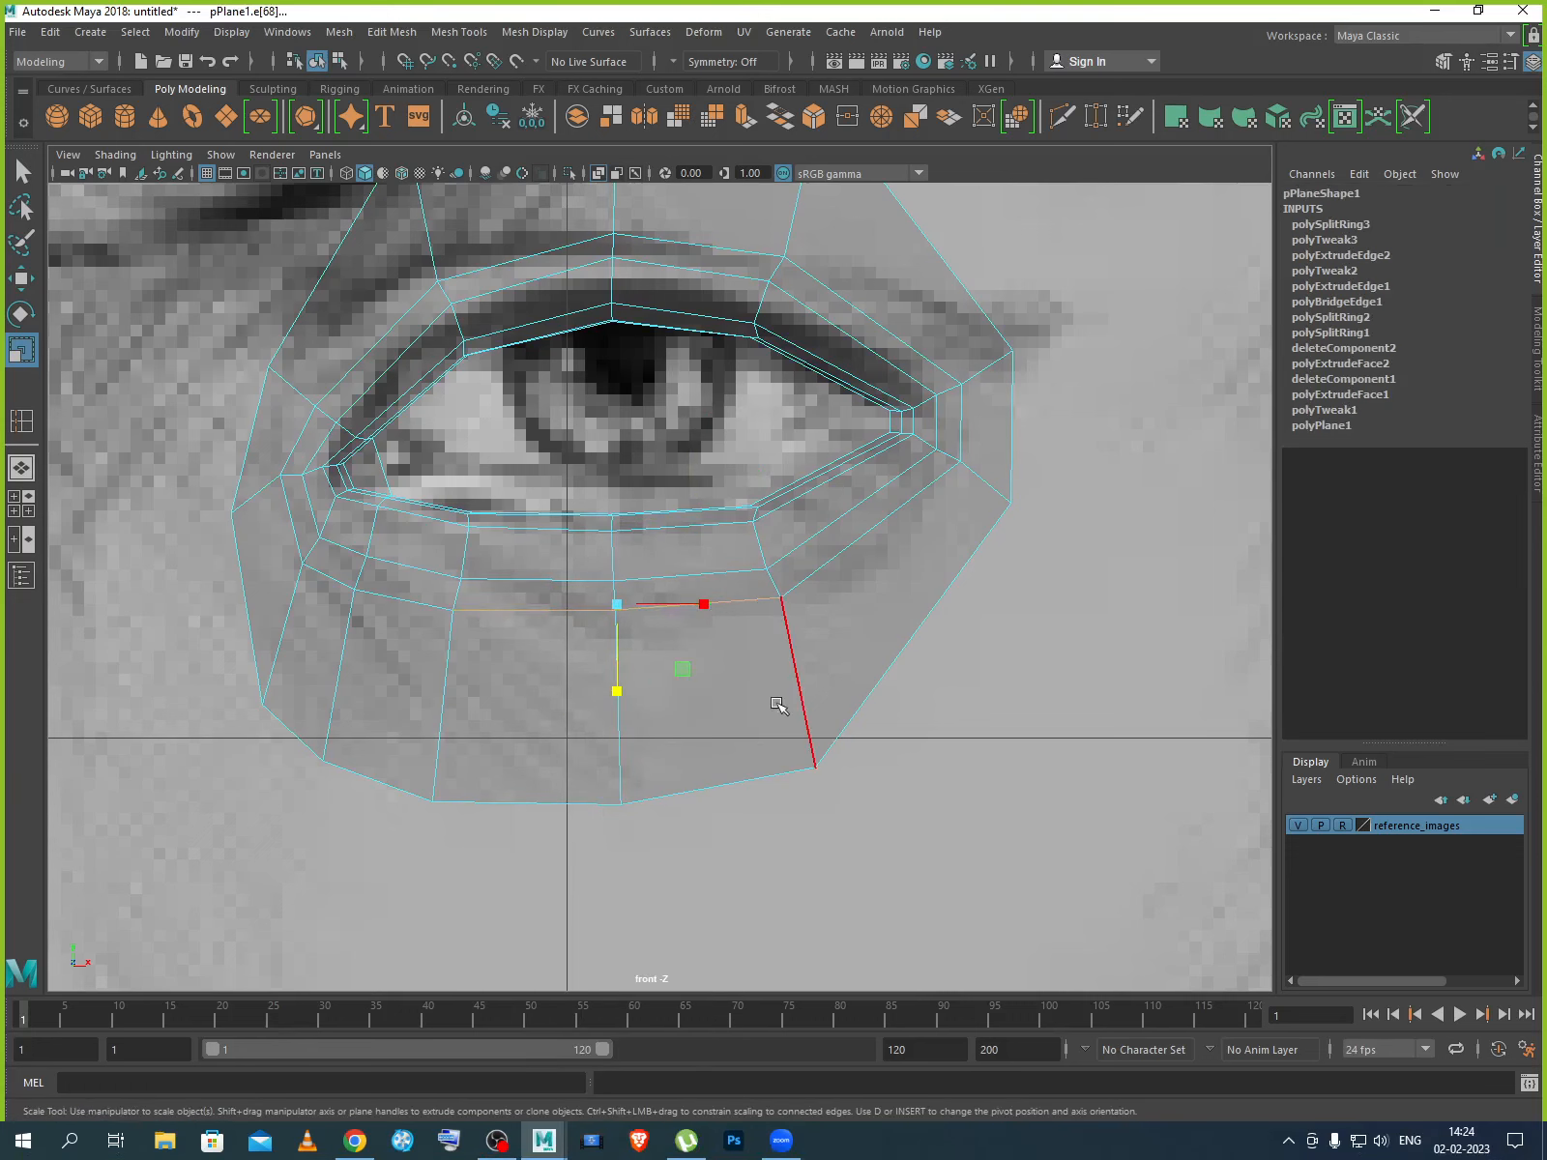
key(w)
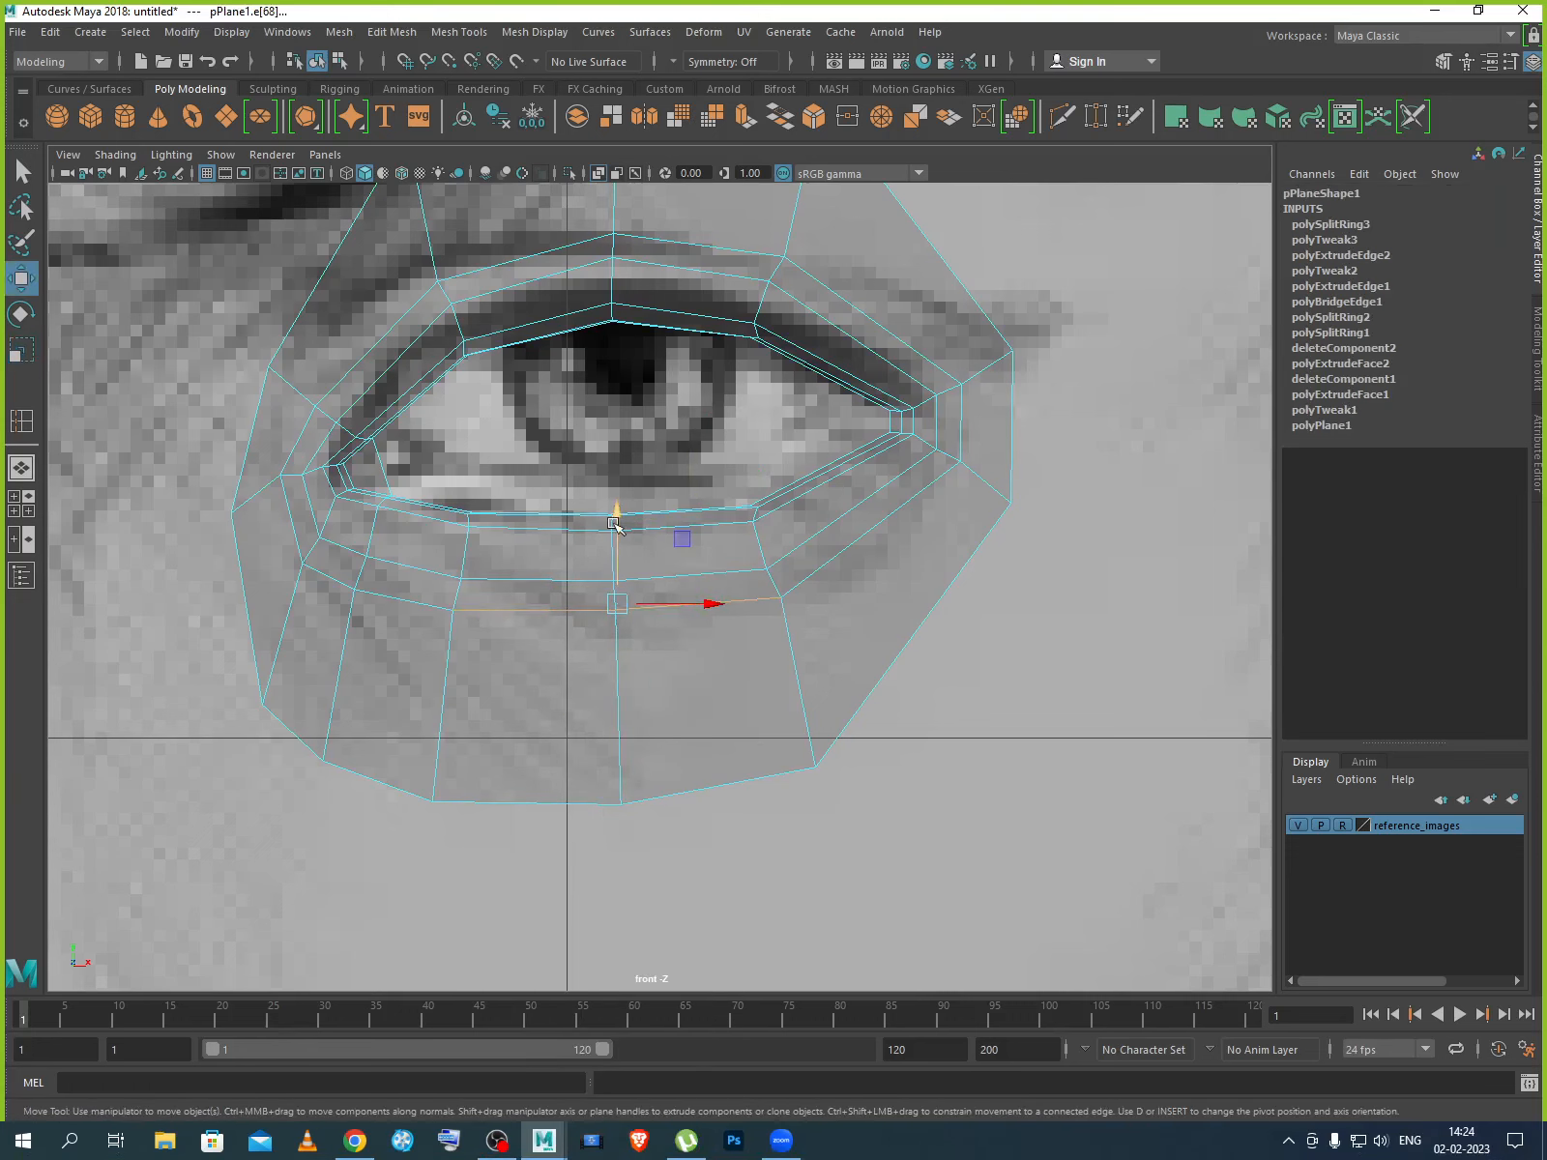
drag(616, 532, 615, 560)
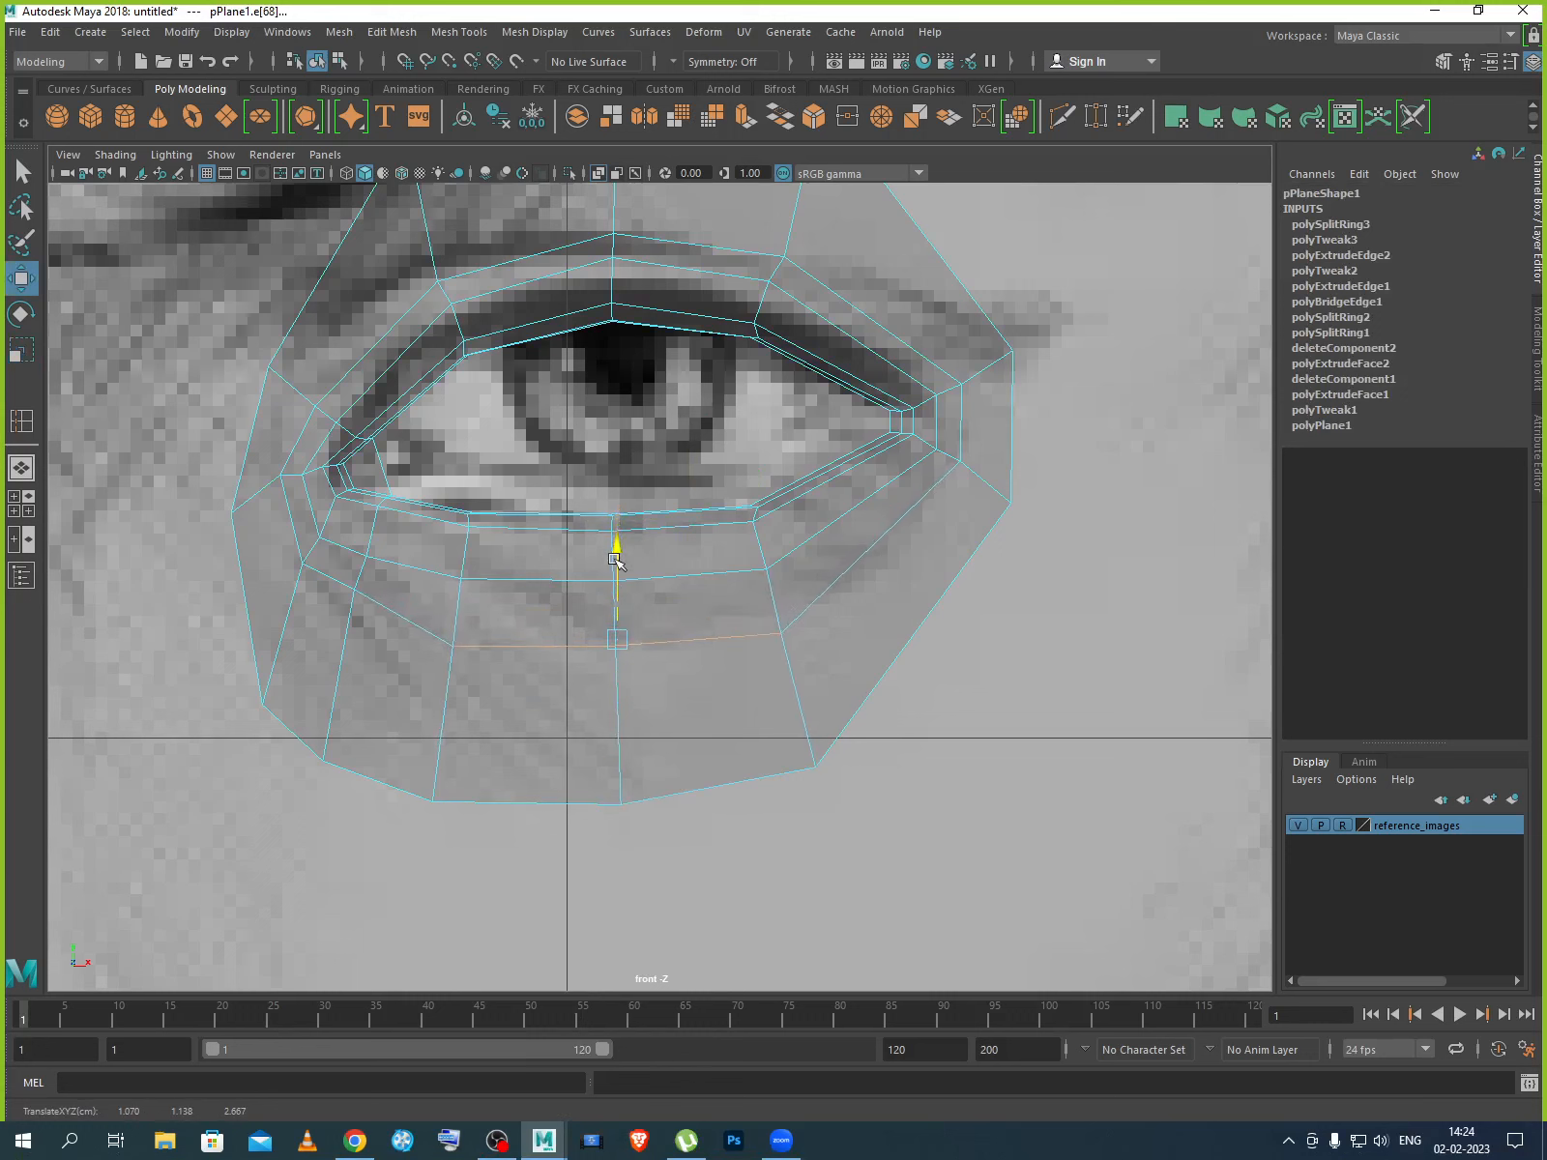
Lower the two central lower-lid edges of the inserted middle loop, and return to object mode.
click(571, 582)
shift+click(683, 580)
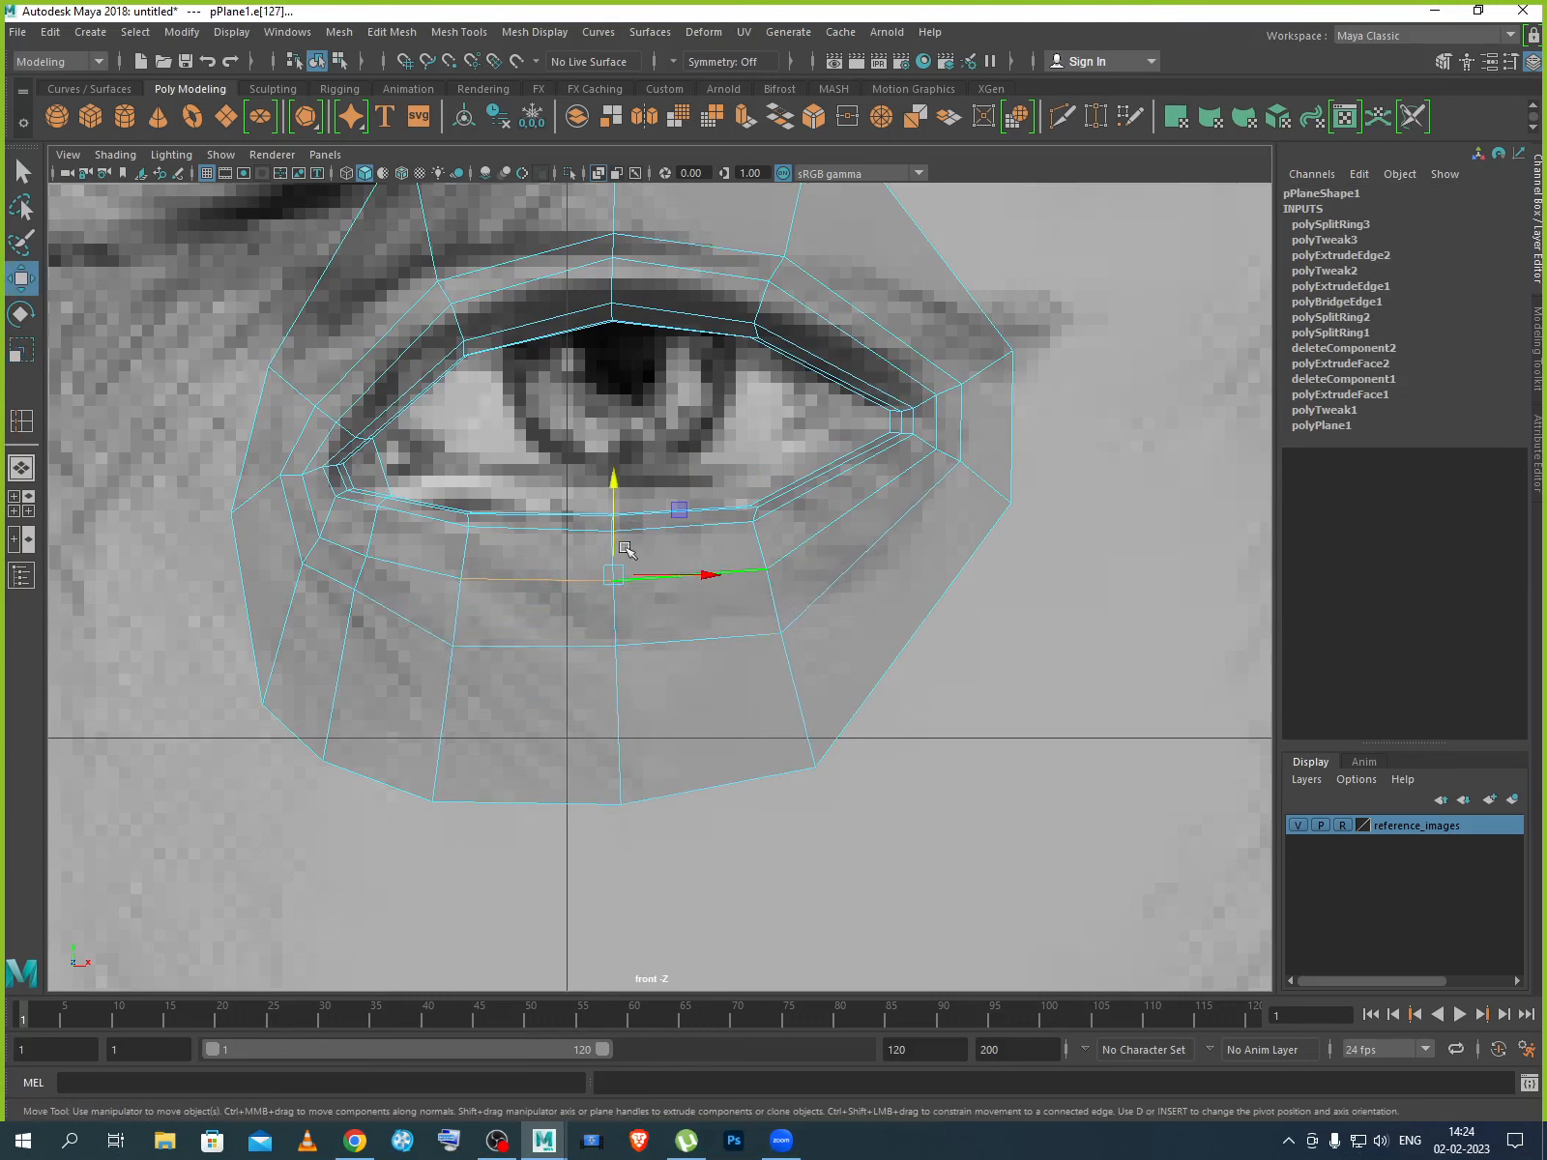
drag(610, 517, 610, 543)
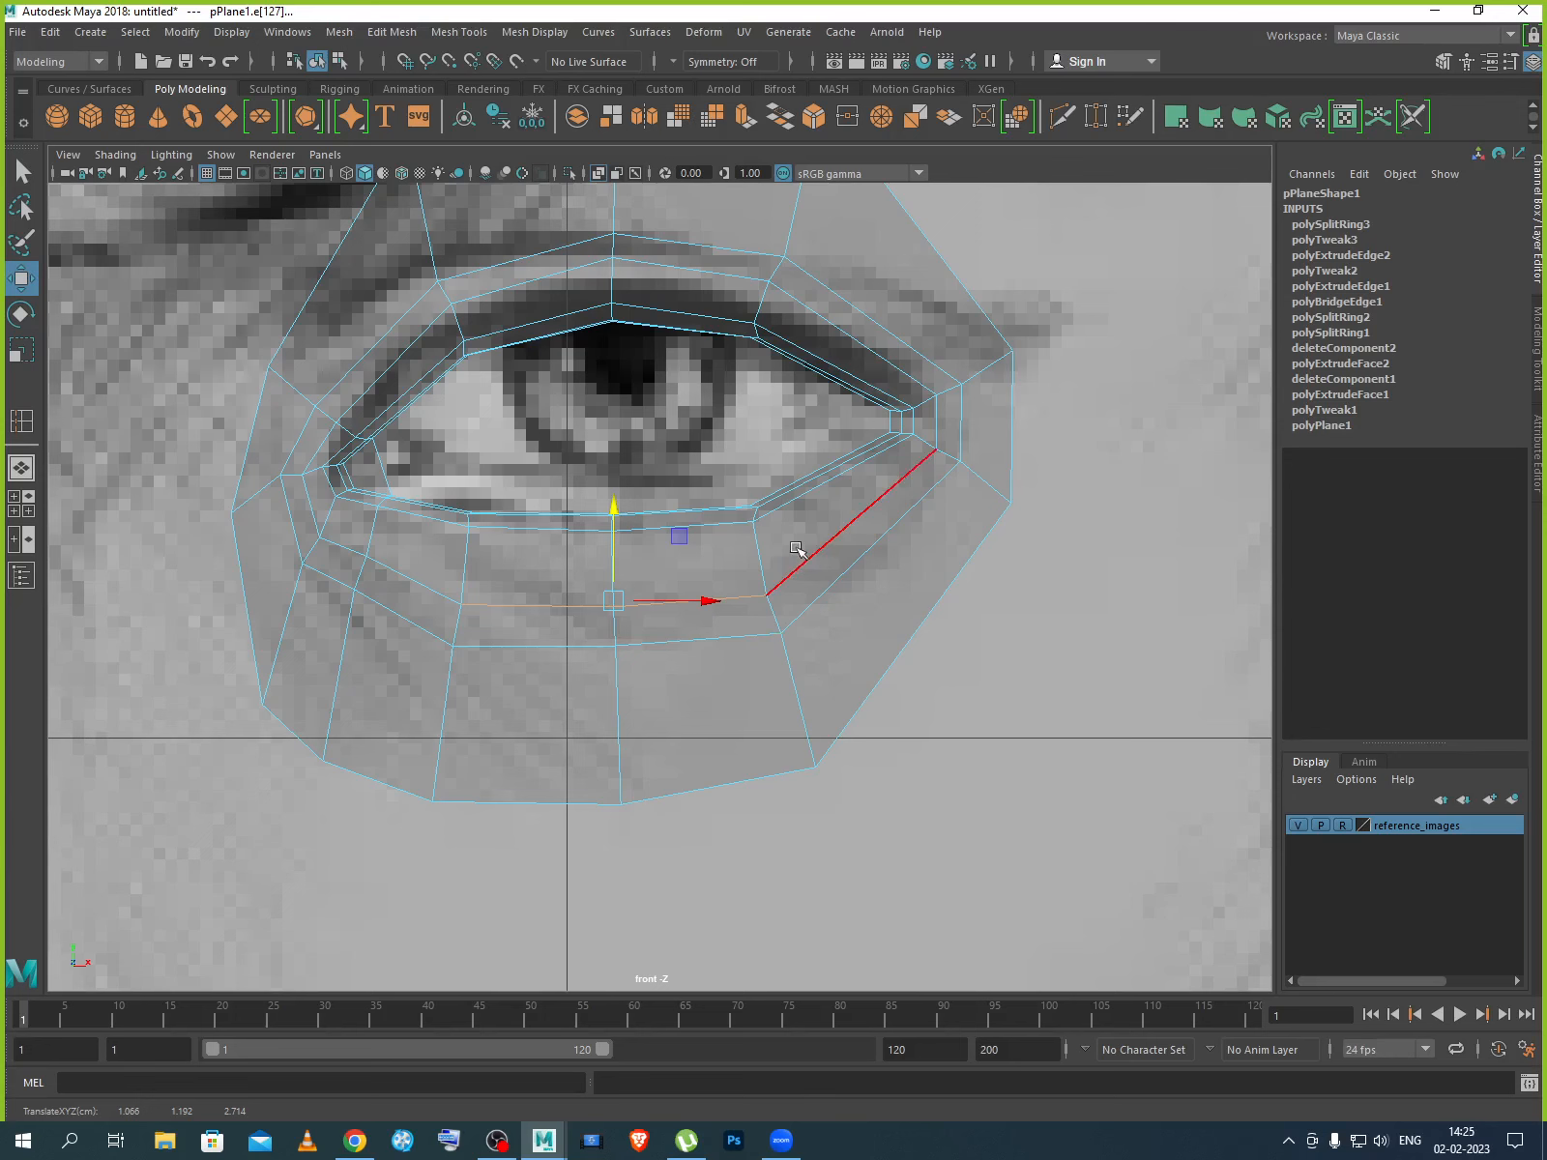
right_drag(796, 549, 850, 524)
Inspect the adjusted lower lid in the perspective view with smooth preview on.
key(space)
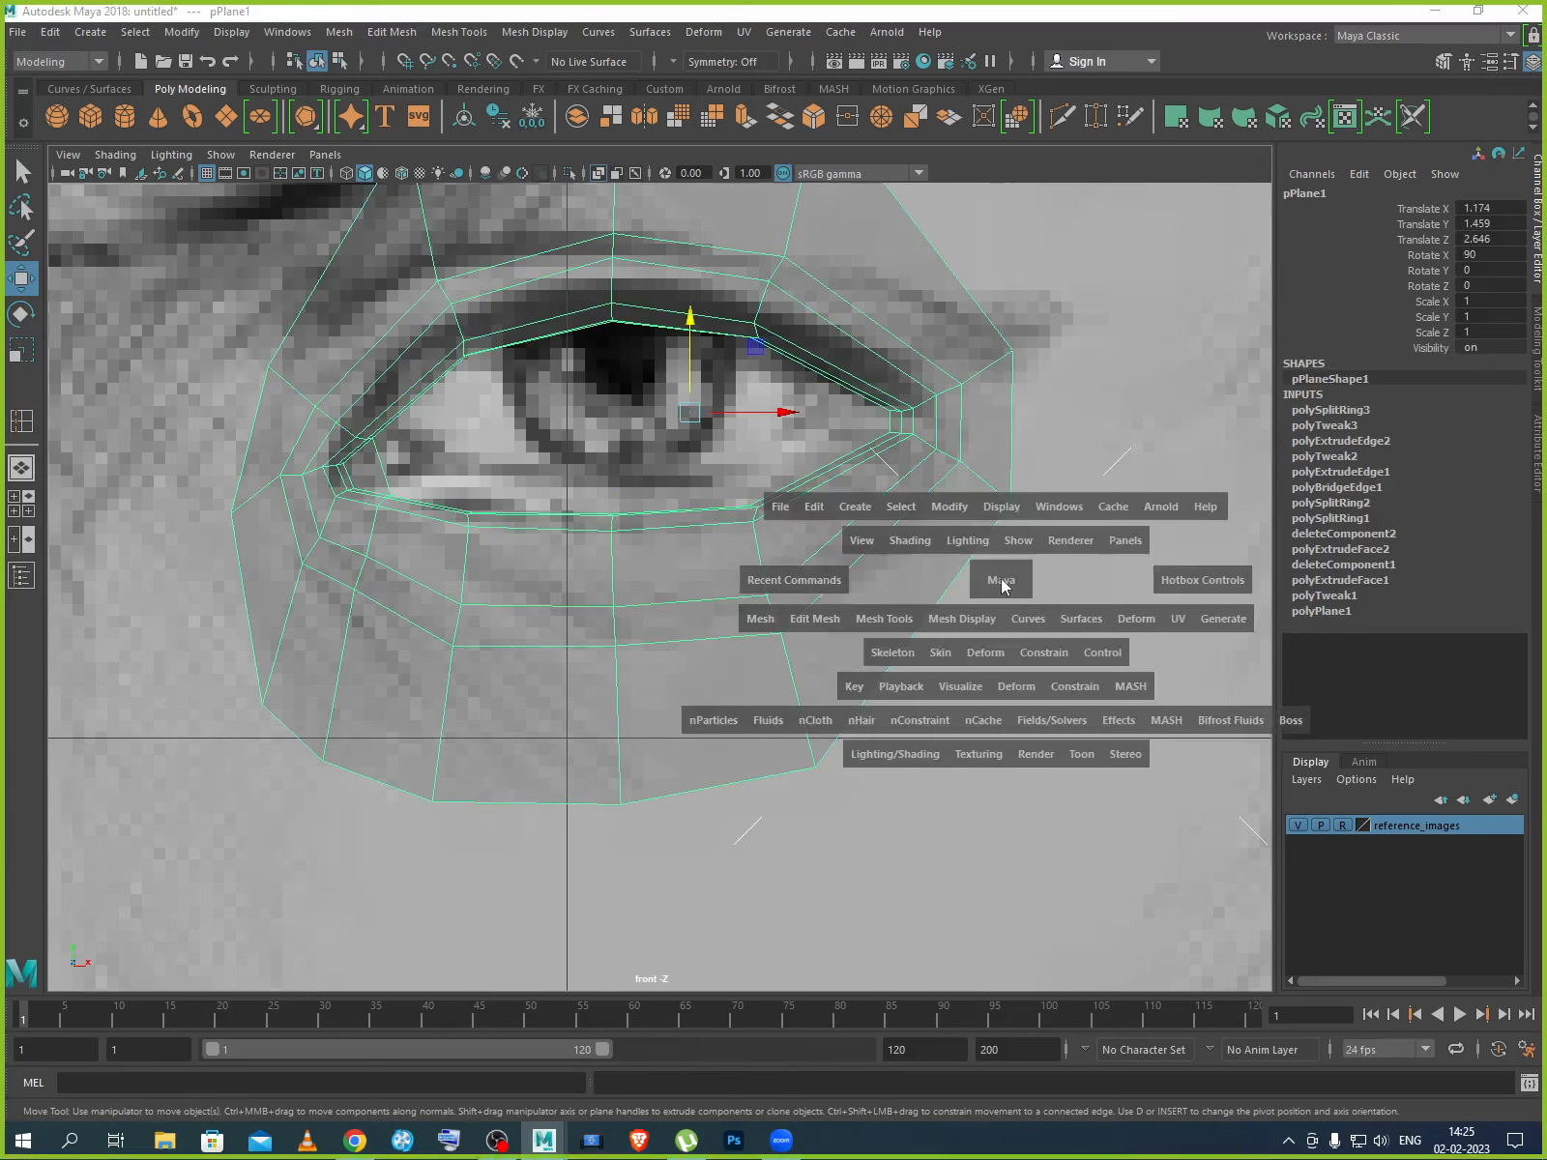
key(space)
alt+drag(927, 719, 952, 650)
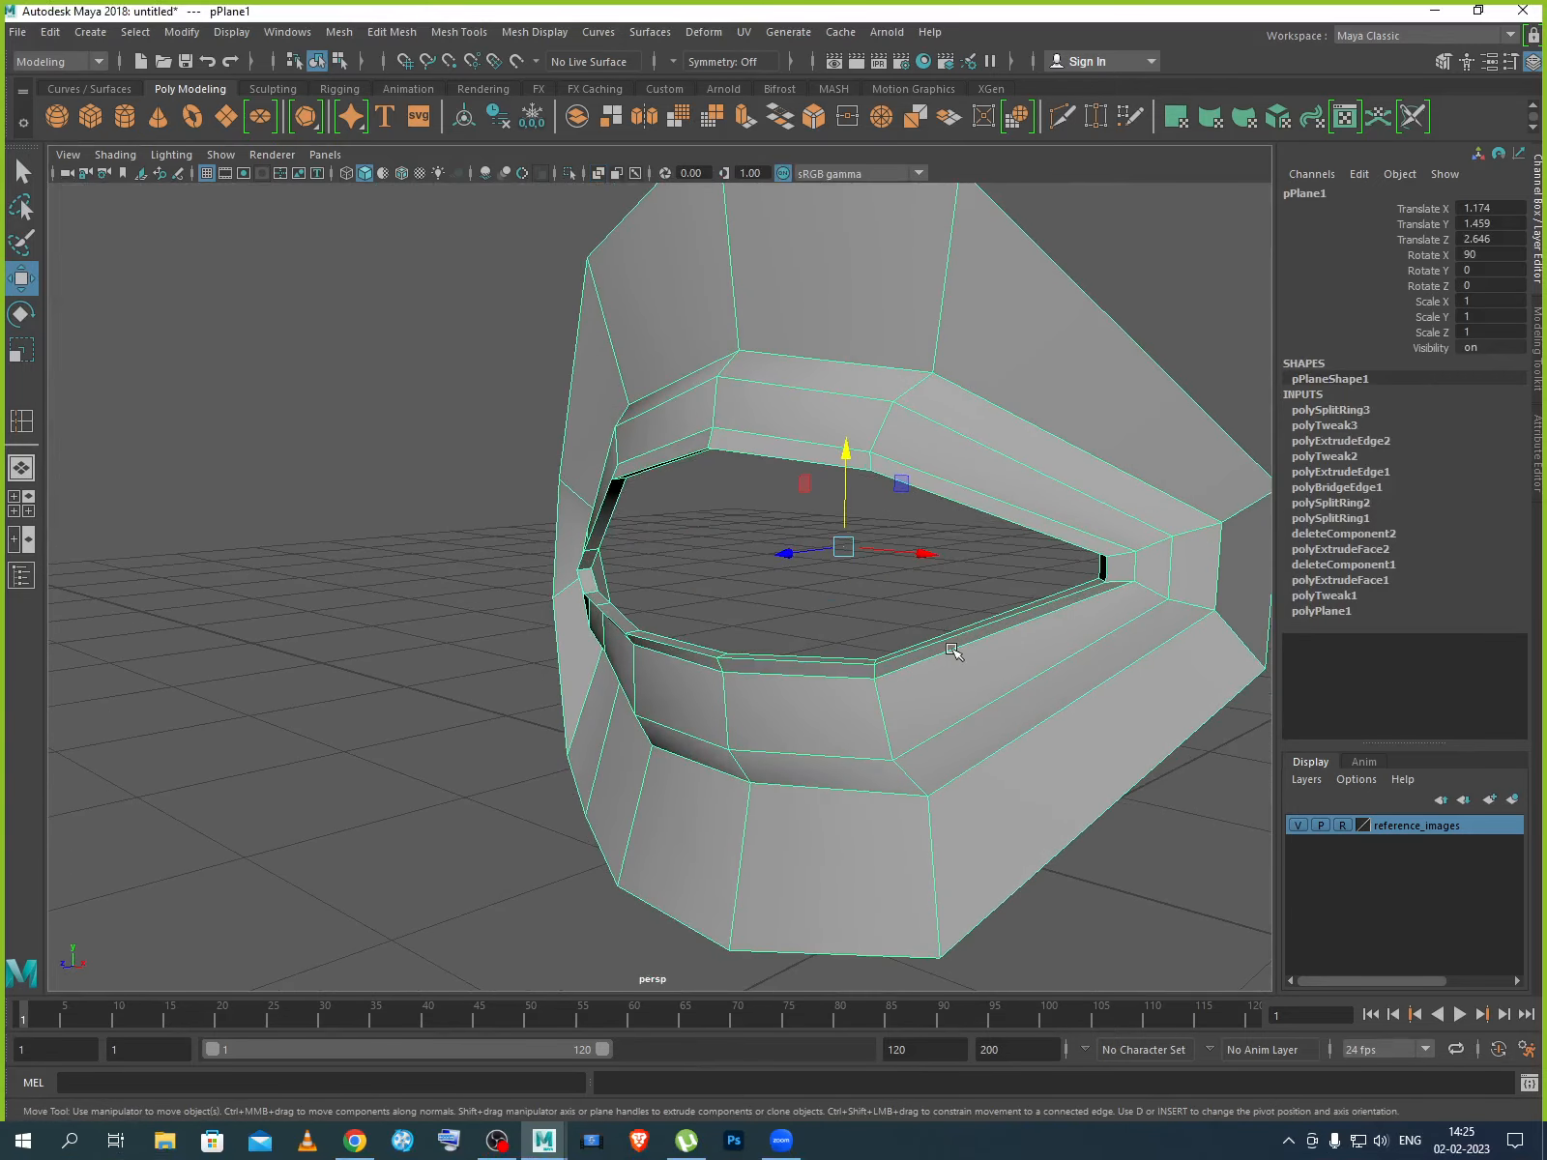
key(3)
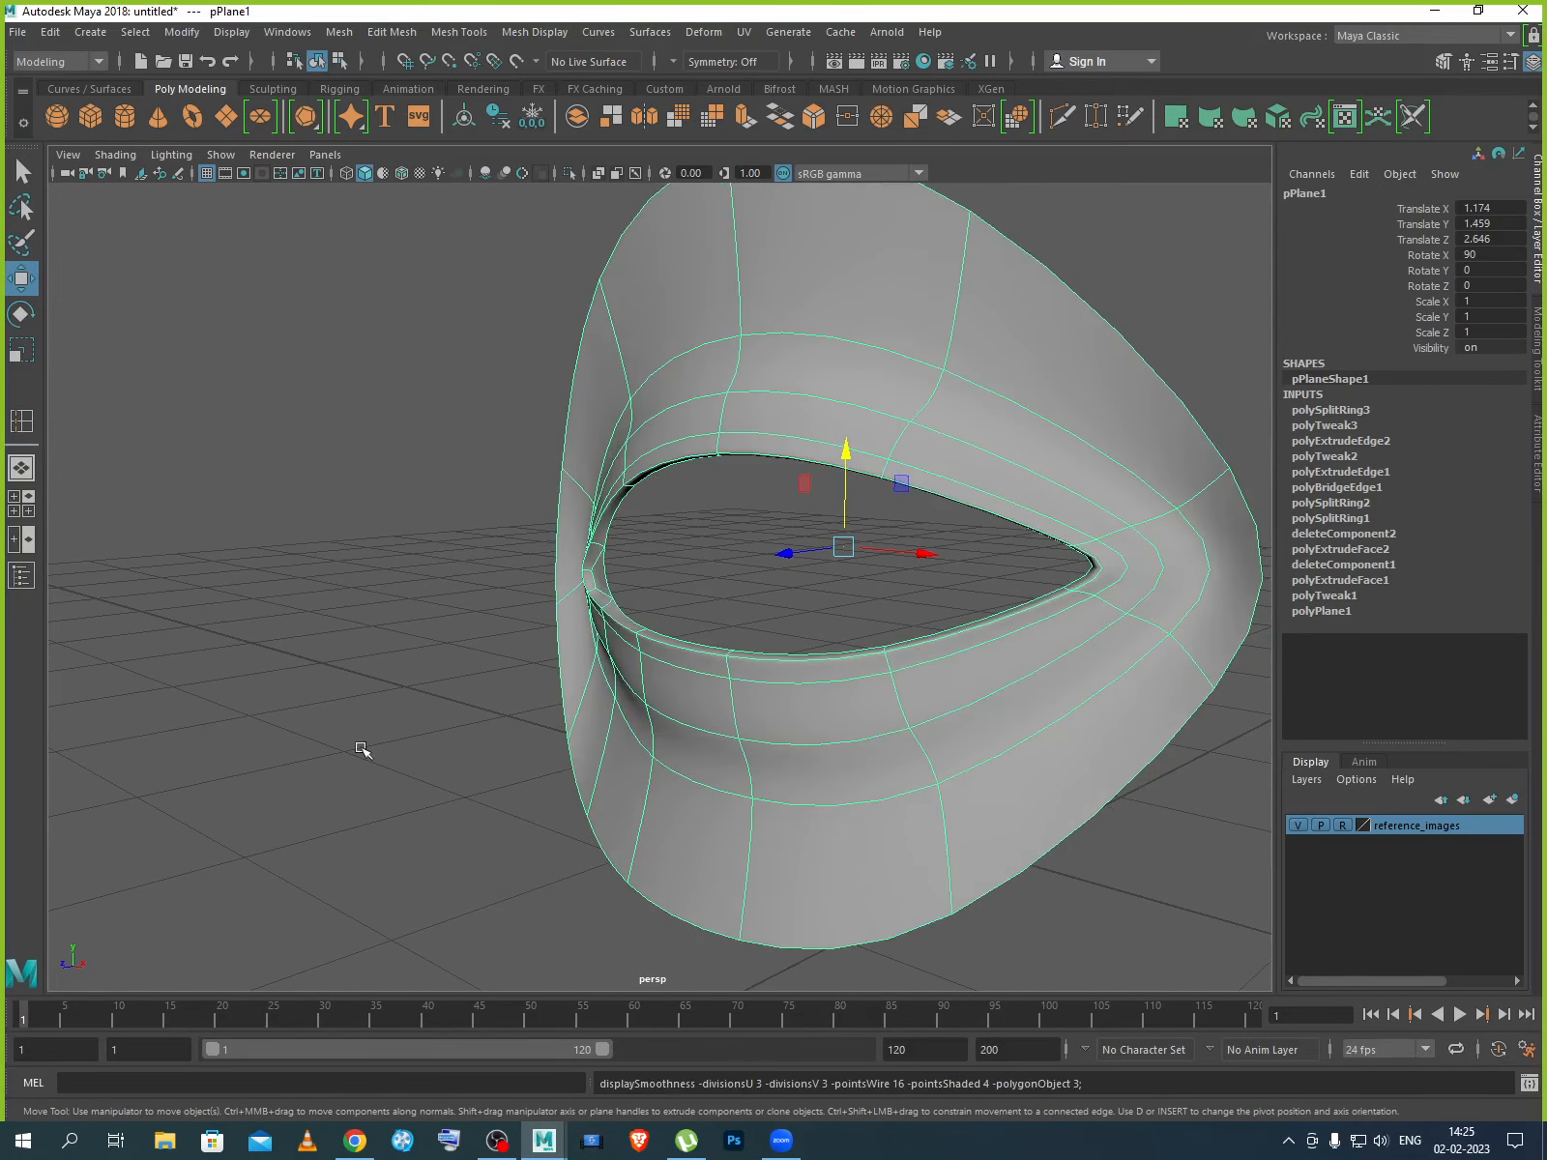
click(361, 749)
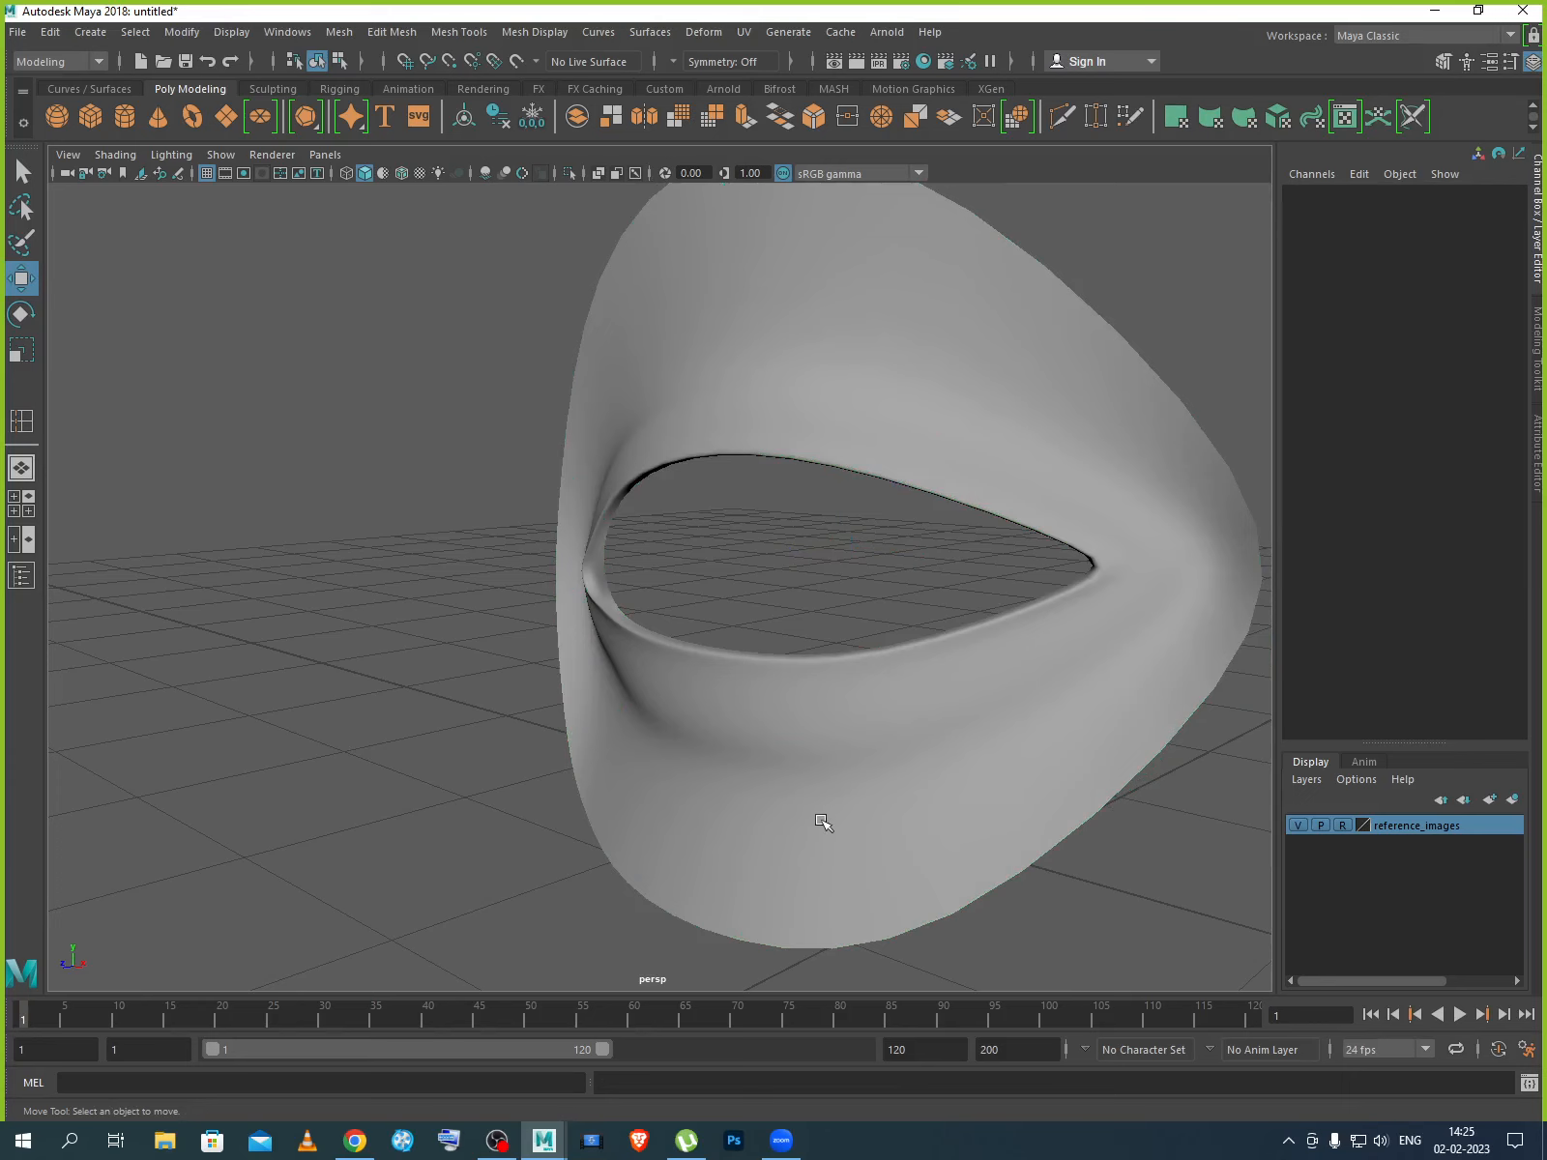
key(1)
click(759, 708)
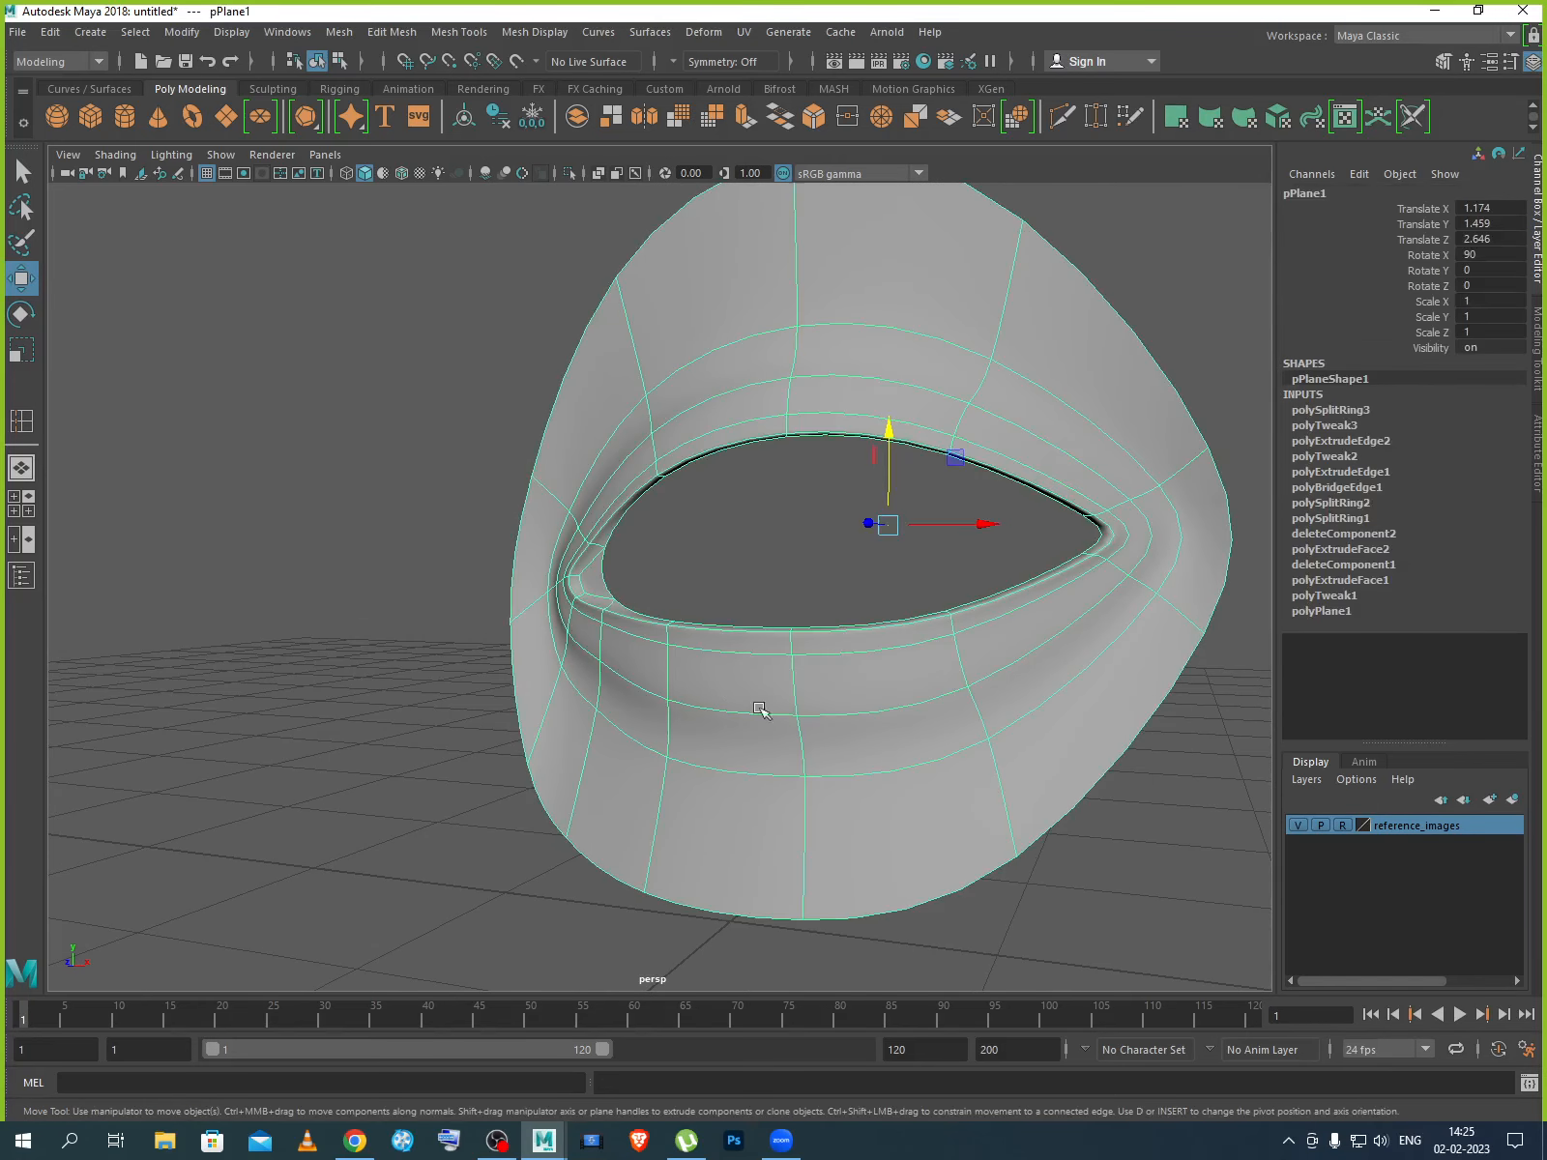
alt+drag(846, 833, 828, 847)
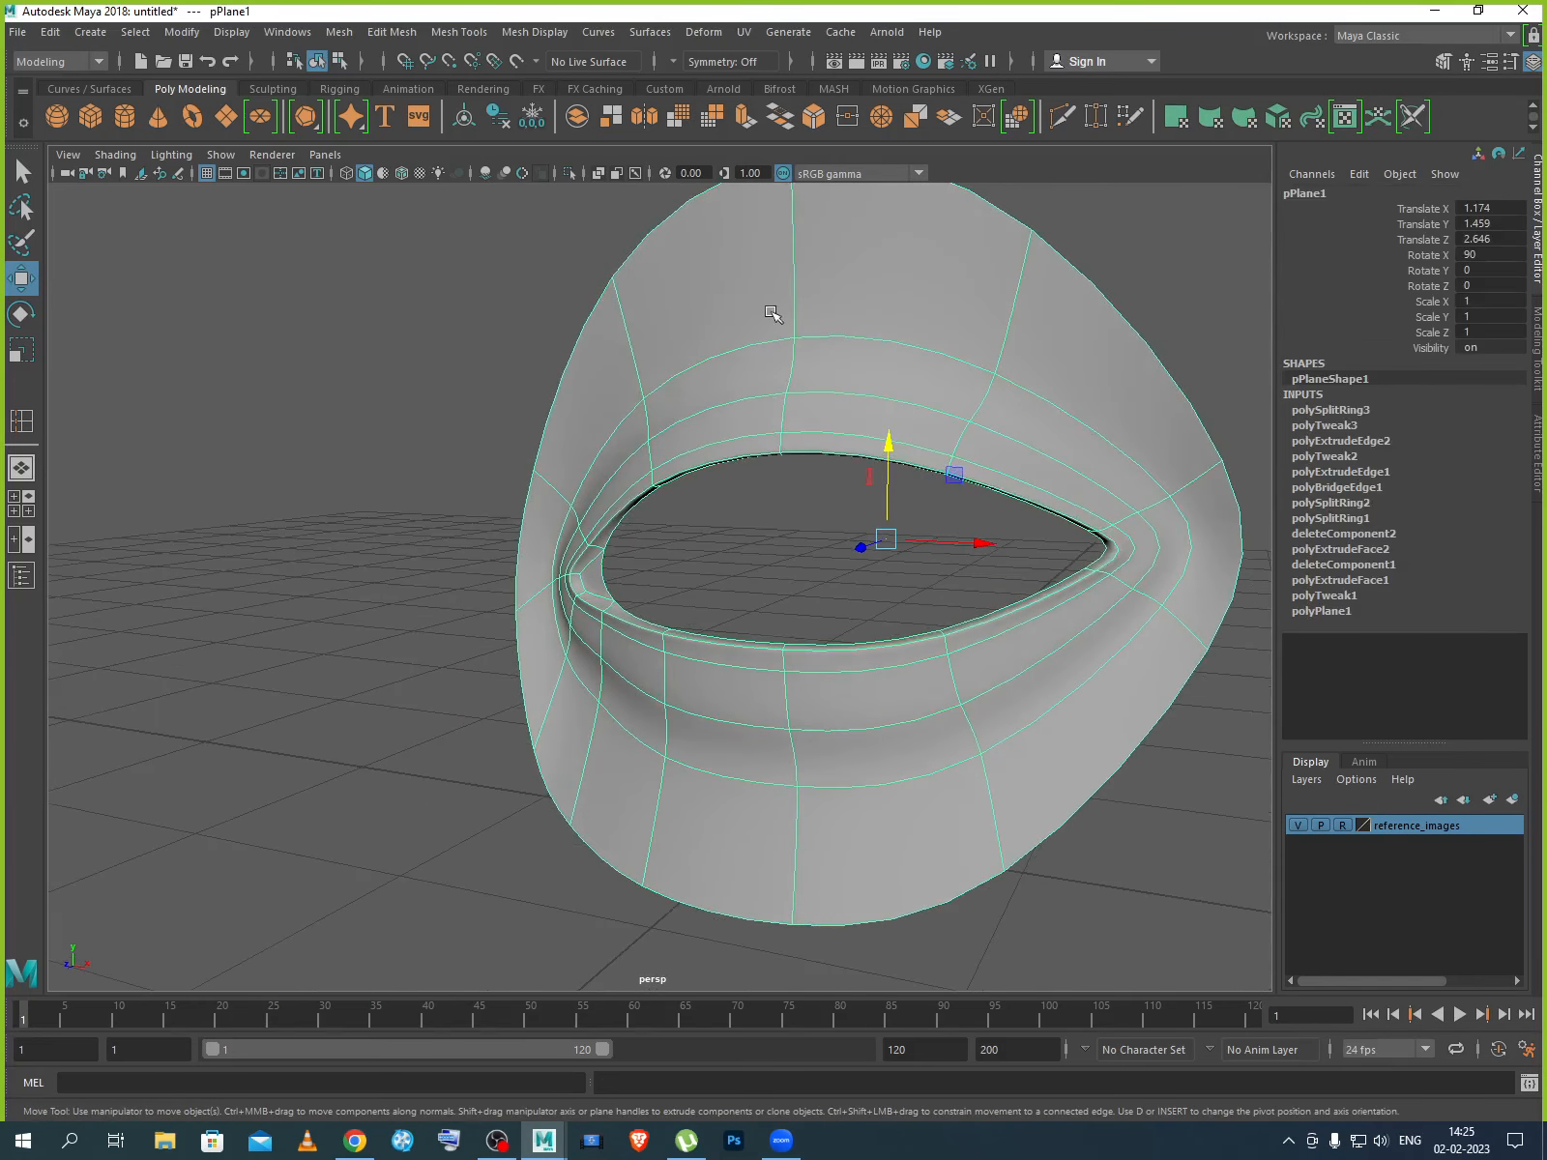
alt+drag(891, 442, 834, 364)
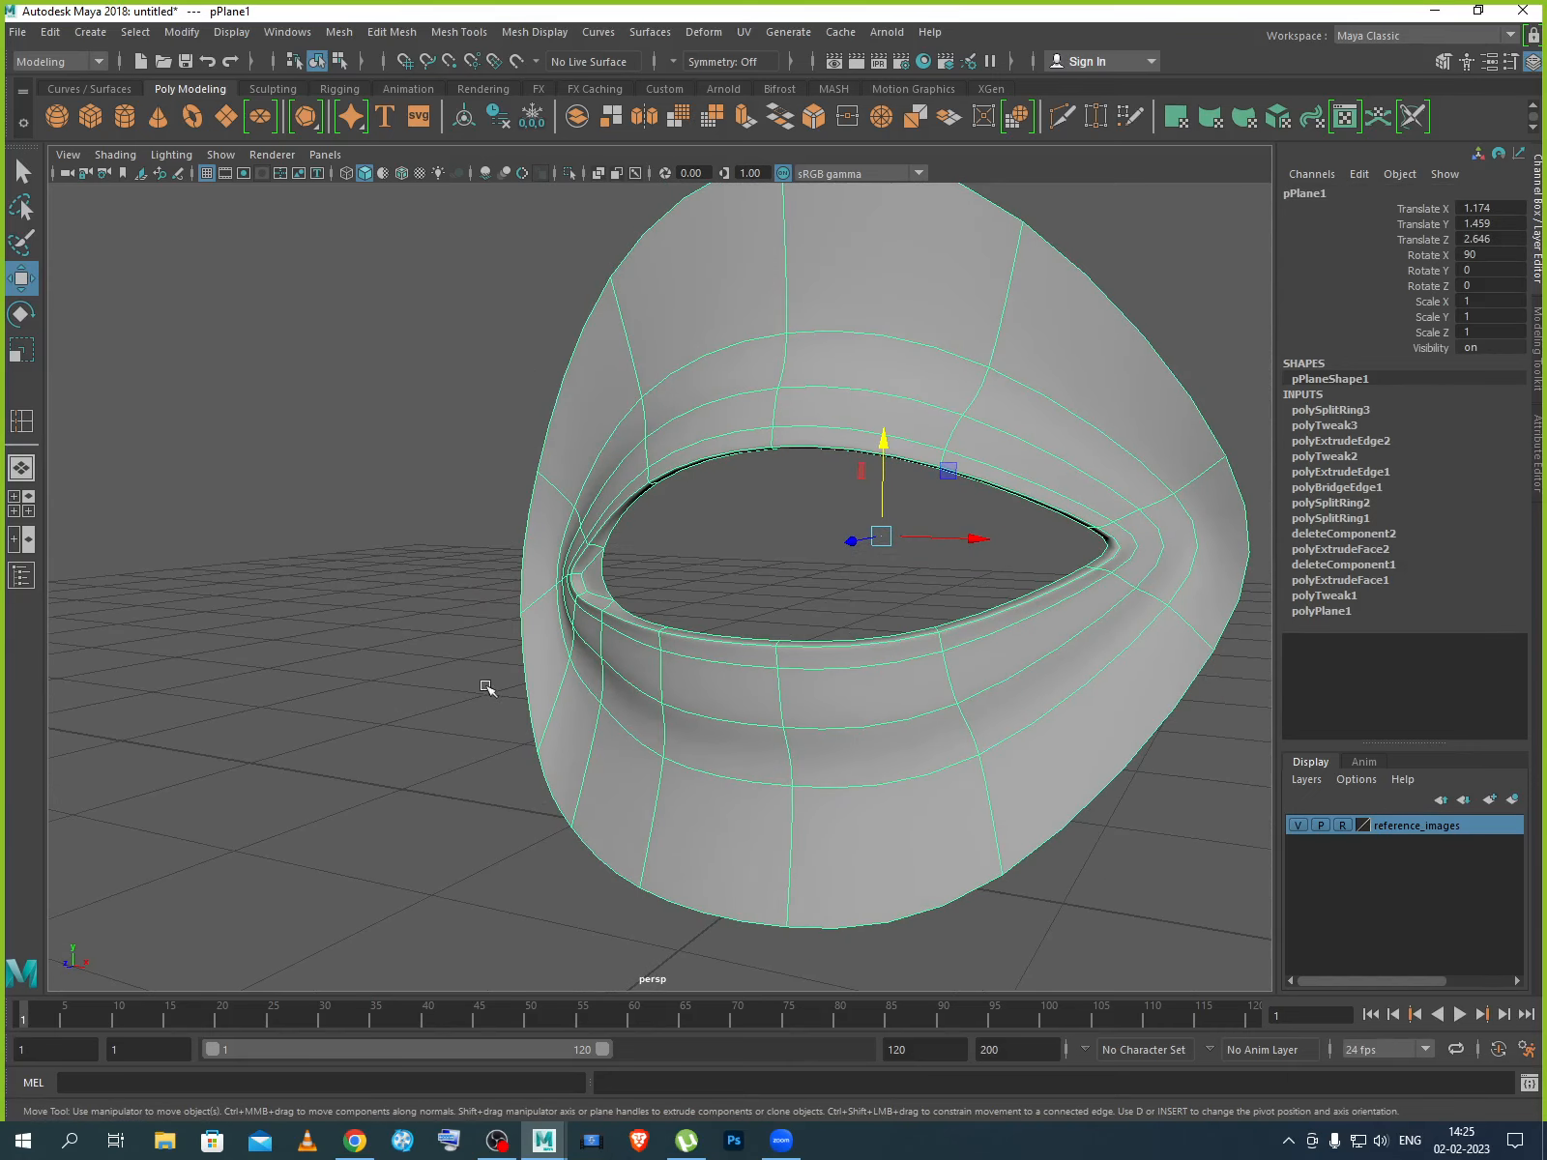
In the front view, move the outer border vertex beside the inner eye corner upward and toward the nose.
key(space)
key(space)
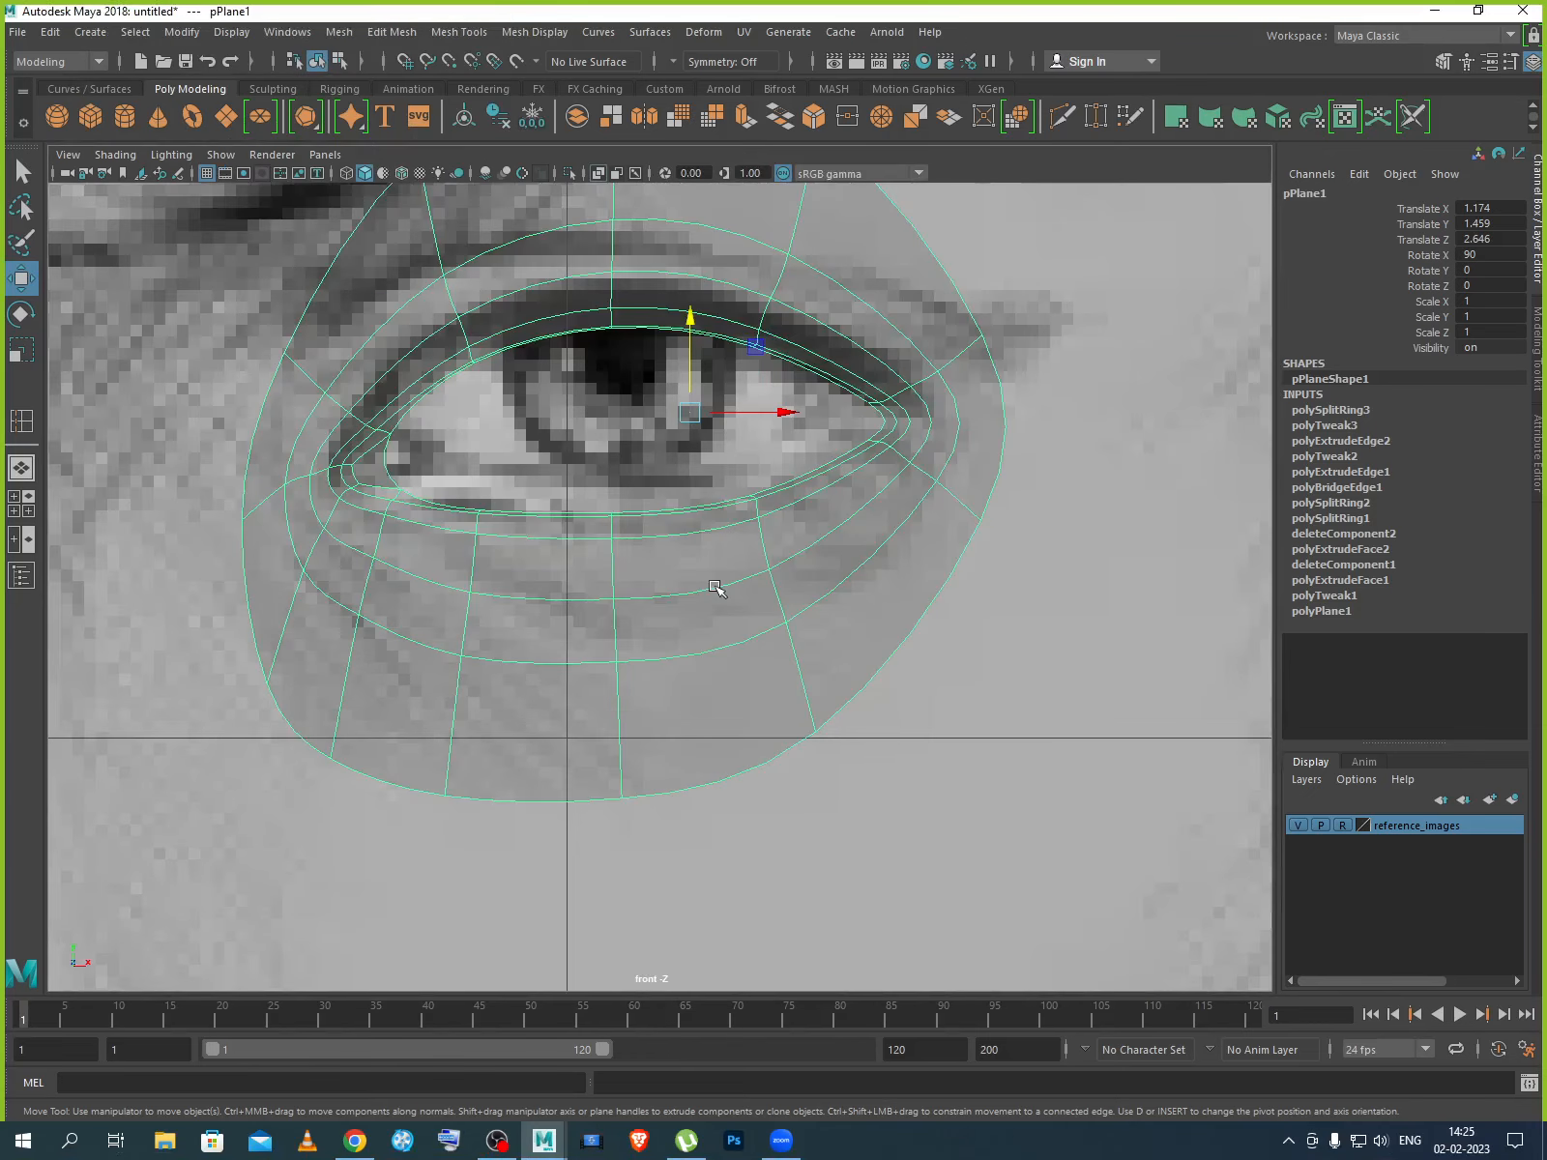
scroll(715, 587, down, 10)
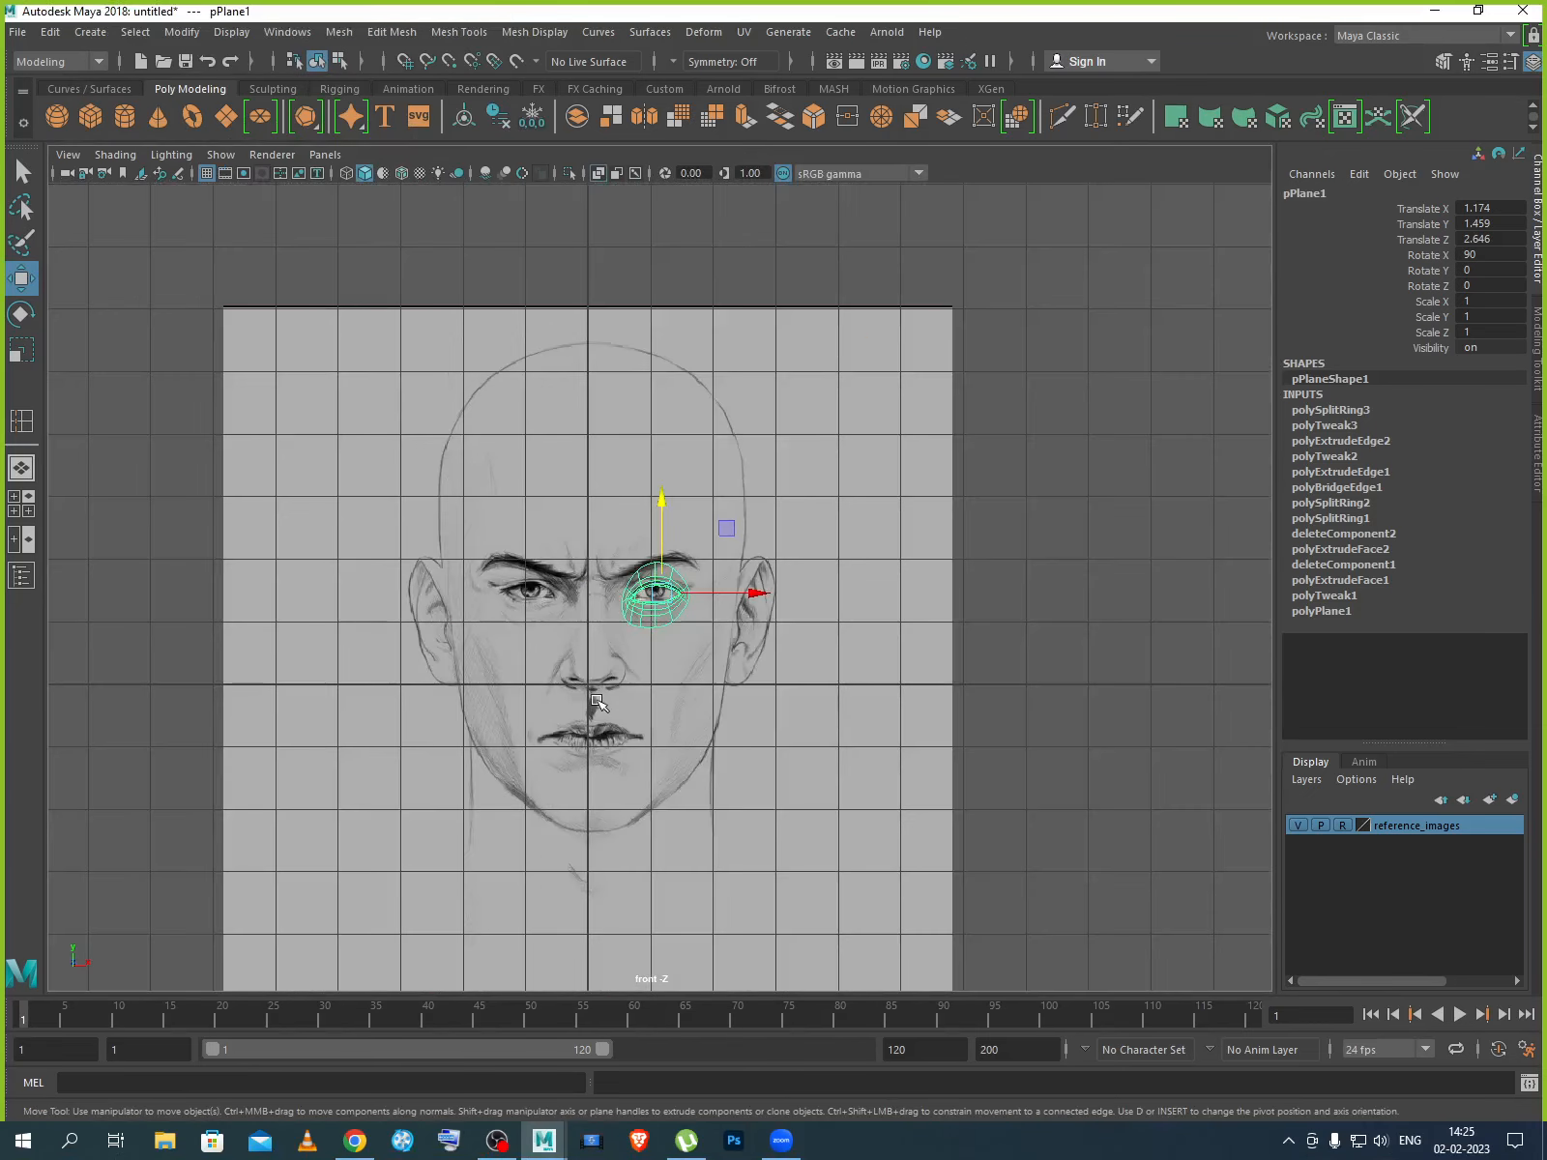
scroll(591, 667, up, 10)
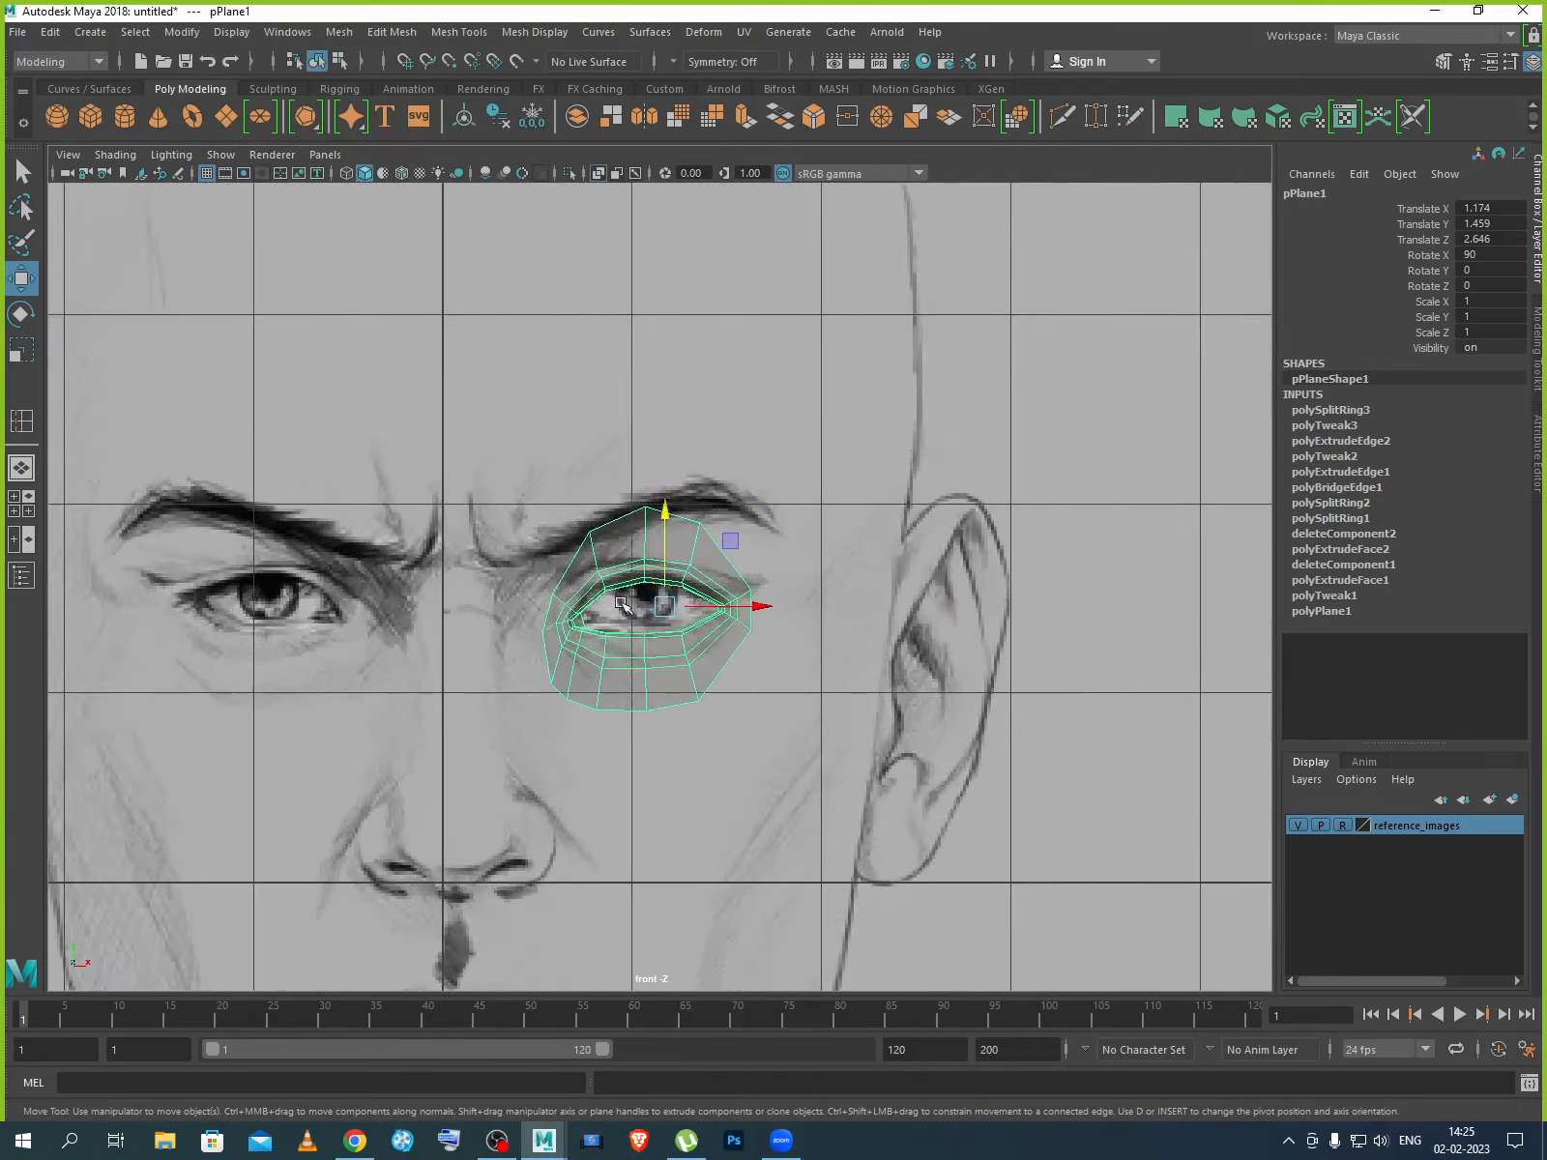
scroll(584, 634, up, 1)
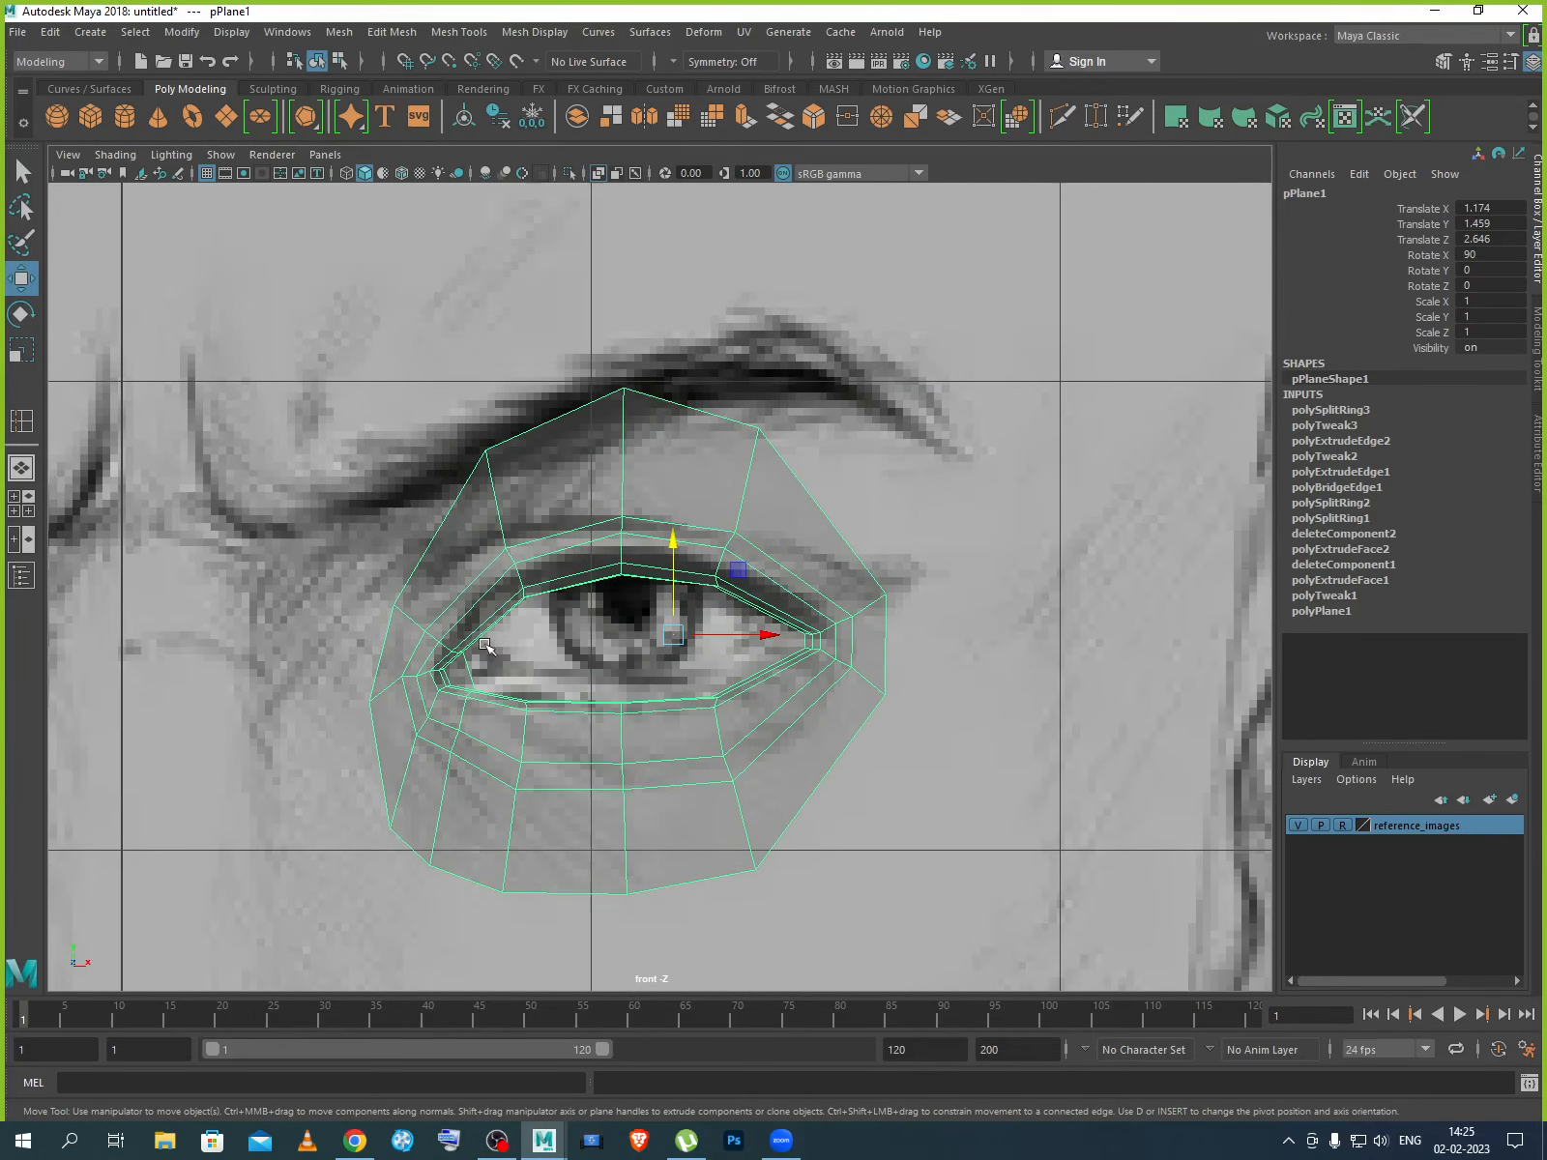
right_drag(443, 614, 350, 587)
drag(334, 673, 381, 725)
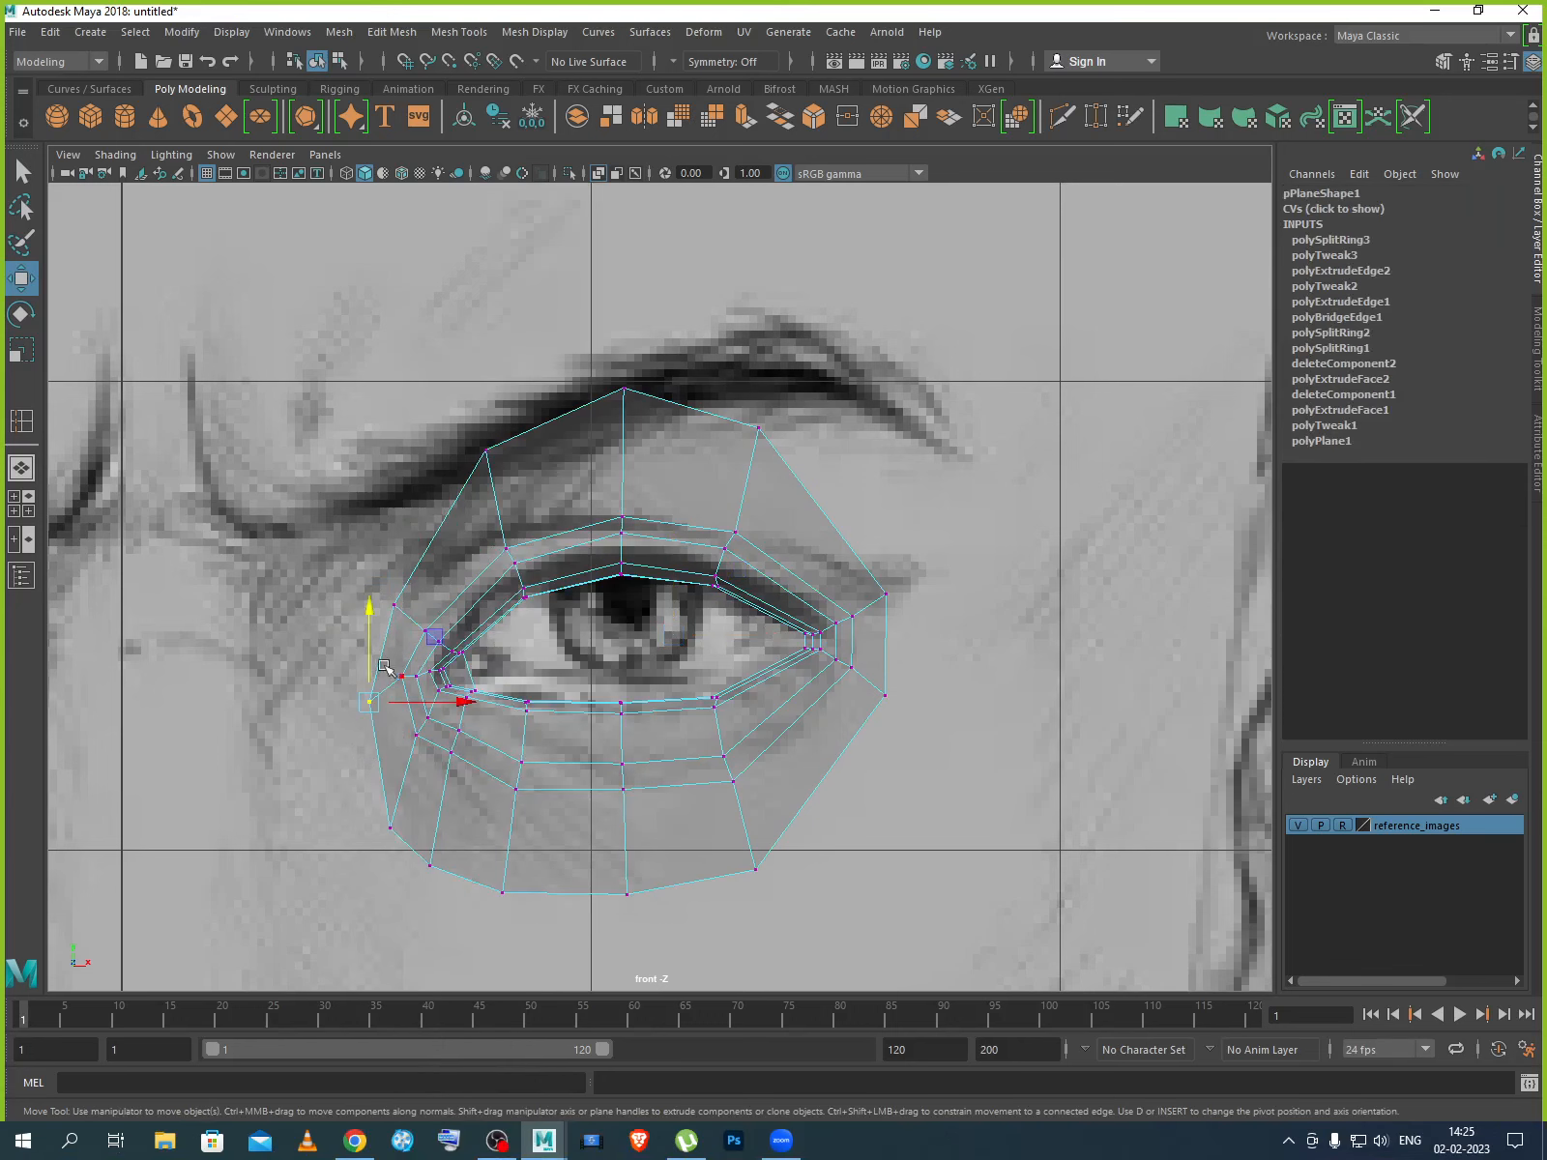
drag(369, 649, 369, 612)
drag(444, 665, 418, 665)
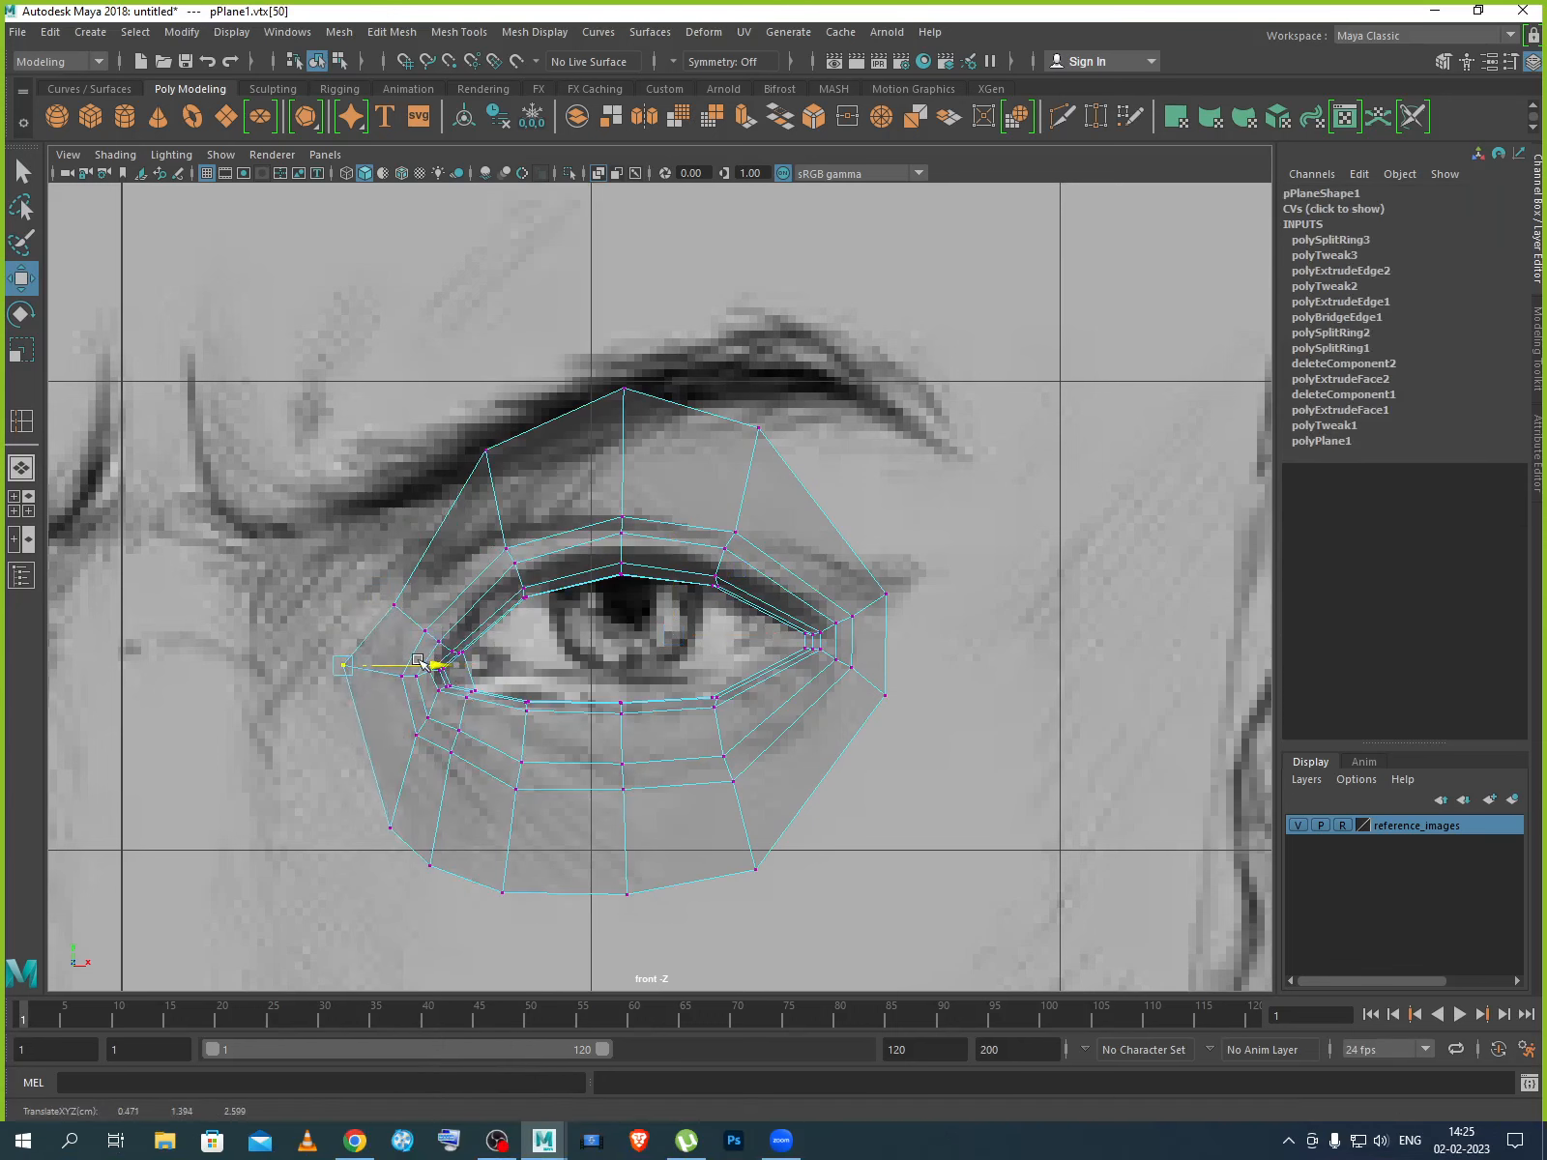
Move the outer border vertex just below the inner eye corner upward and toward the nose to even out the border.
drag(348, 798, 422, 857)
drag(387, 767, 388, 725)
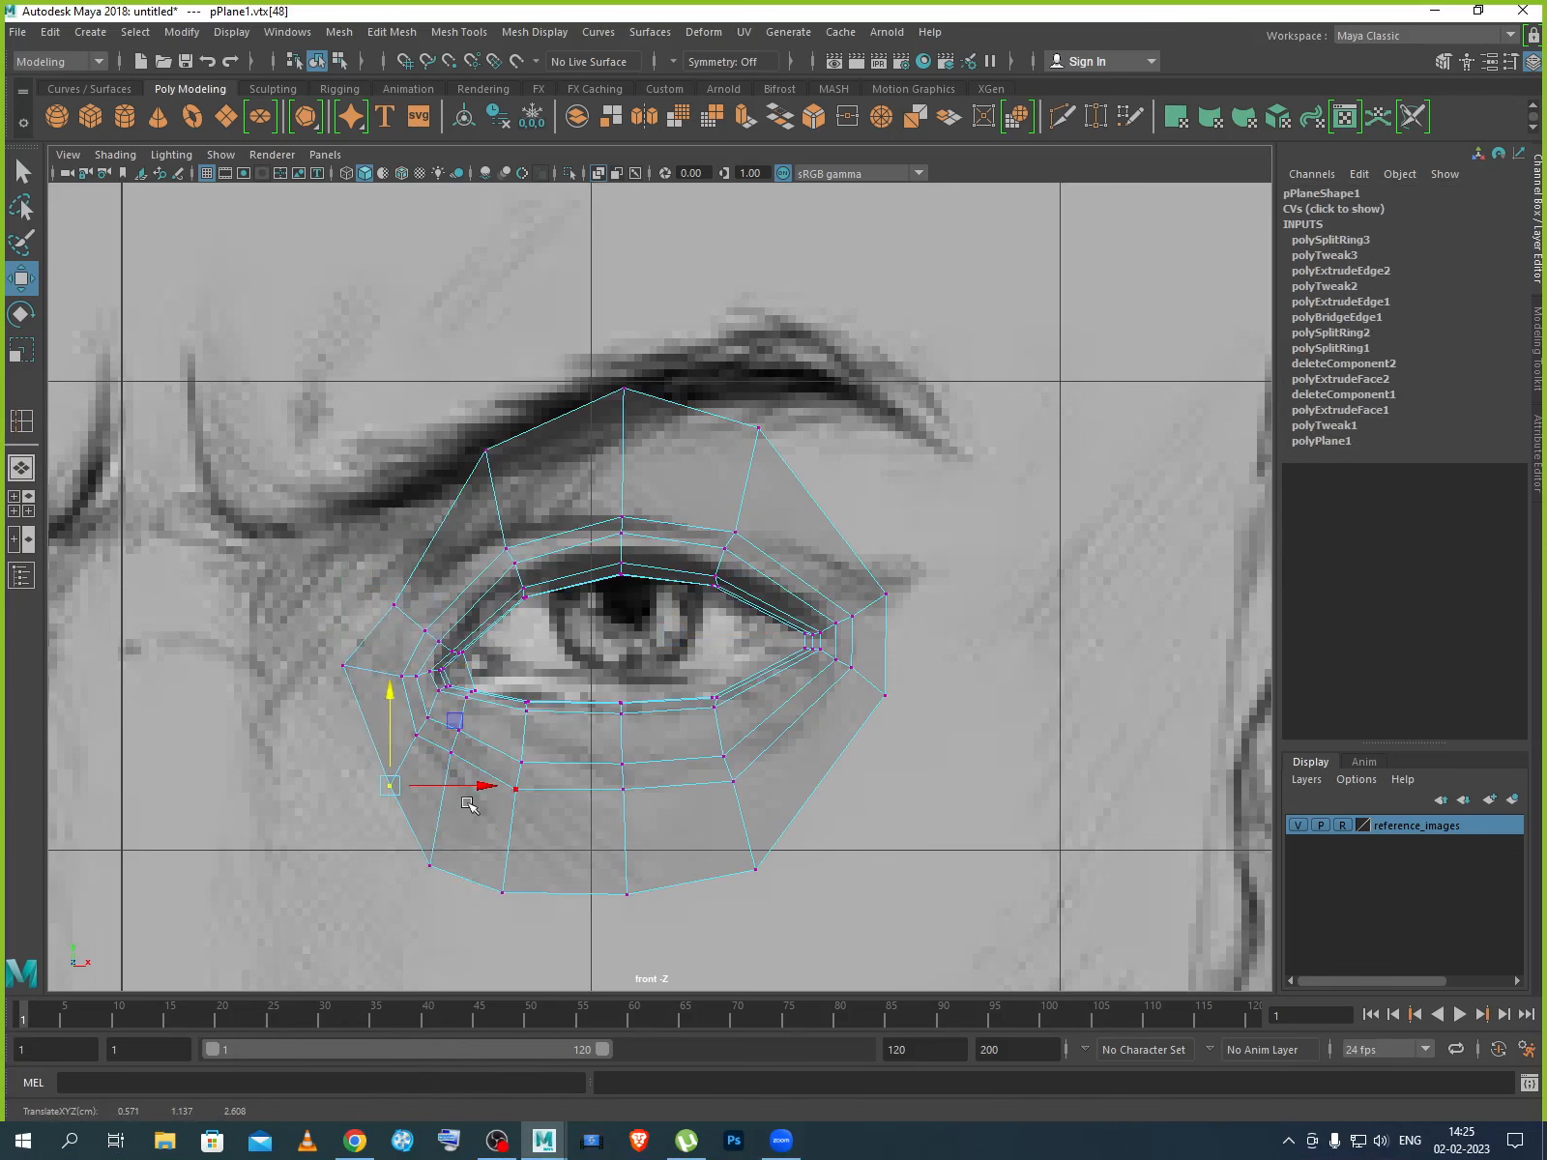
drag(460, 786, 424, 786)
drag(357, 737, 356, 725)
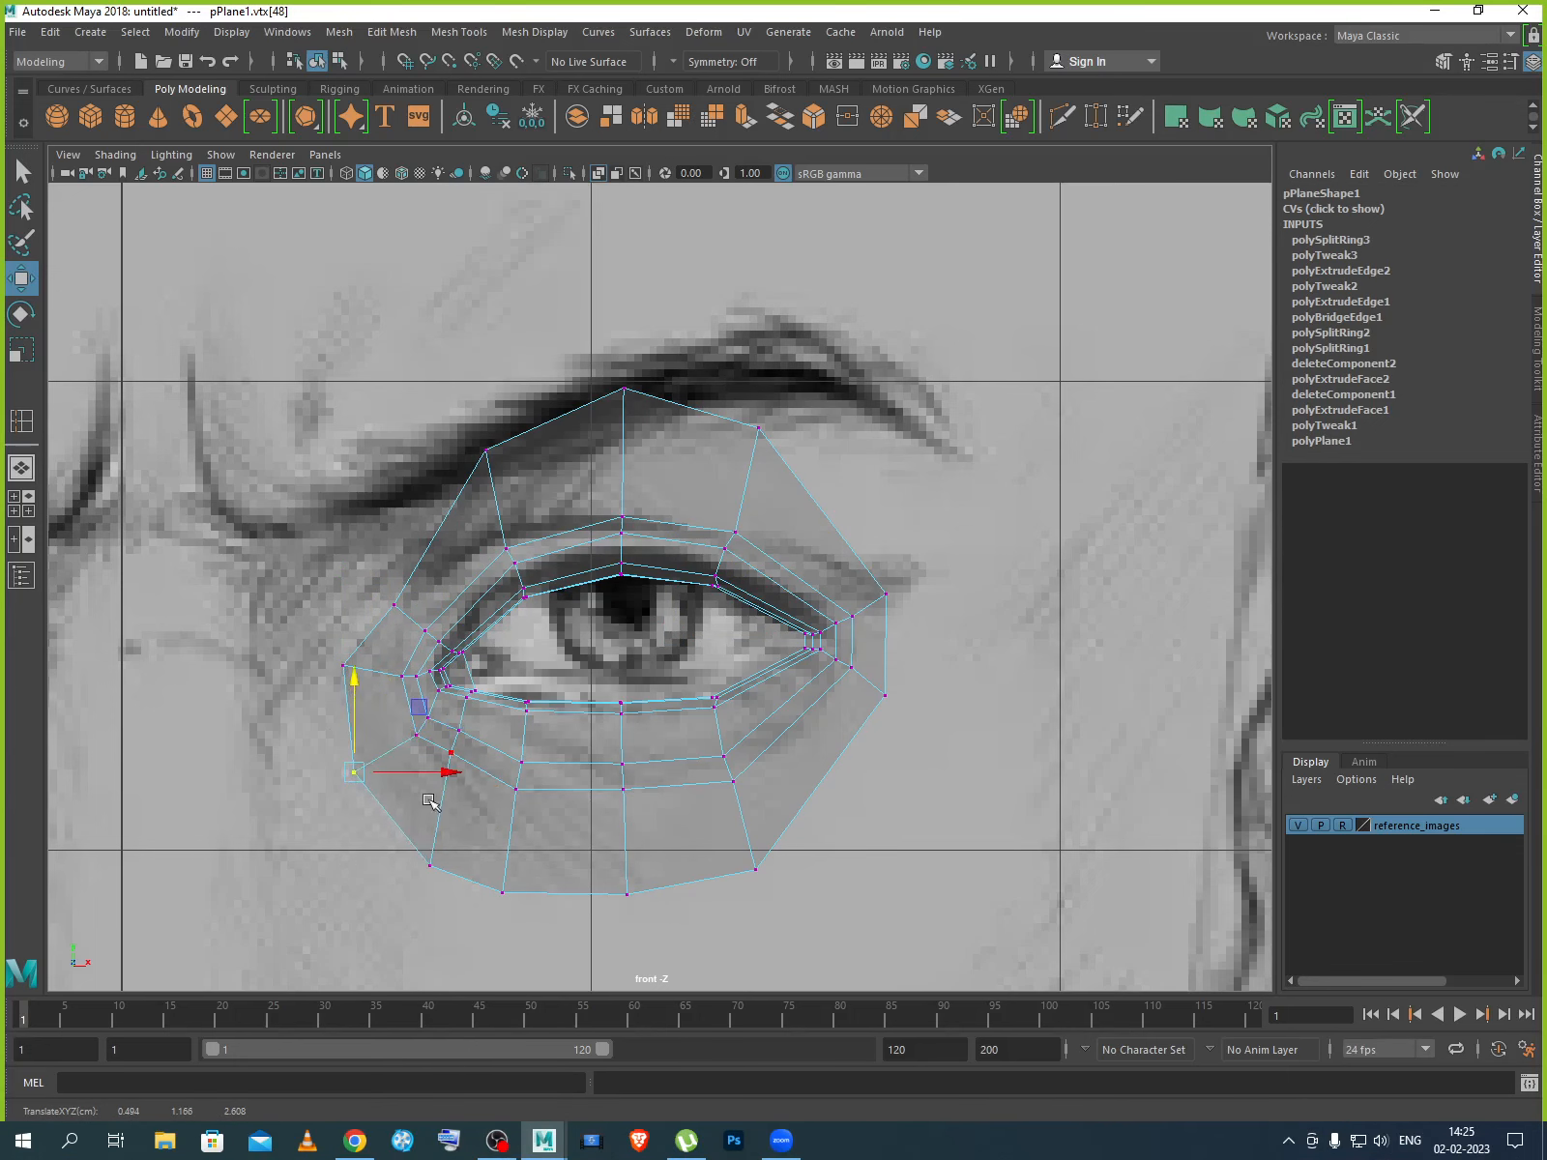
drag(429, 771, 435, 772)
Shift the two eyelid band vertices just below the inner eye corner slightly upward and toward the nose.
scroll(406, 735, up, 3)
scroll(404, 747, up, 2)
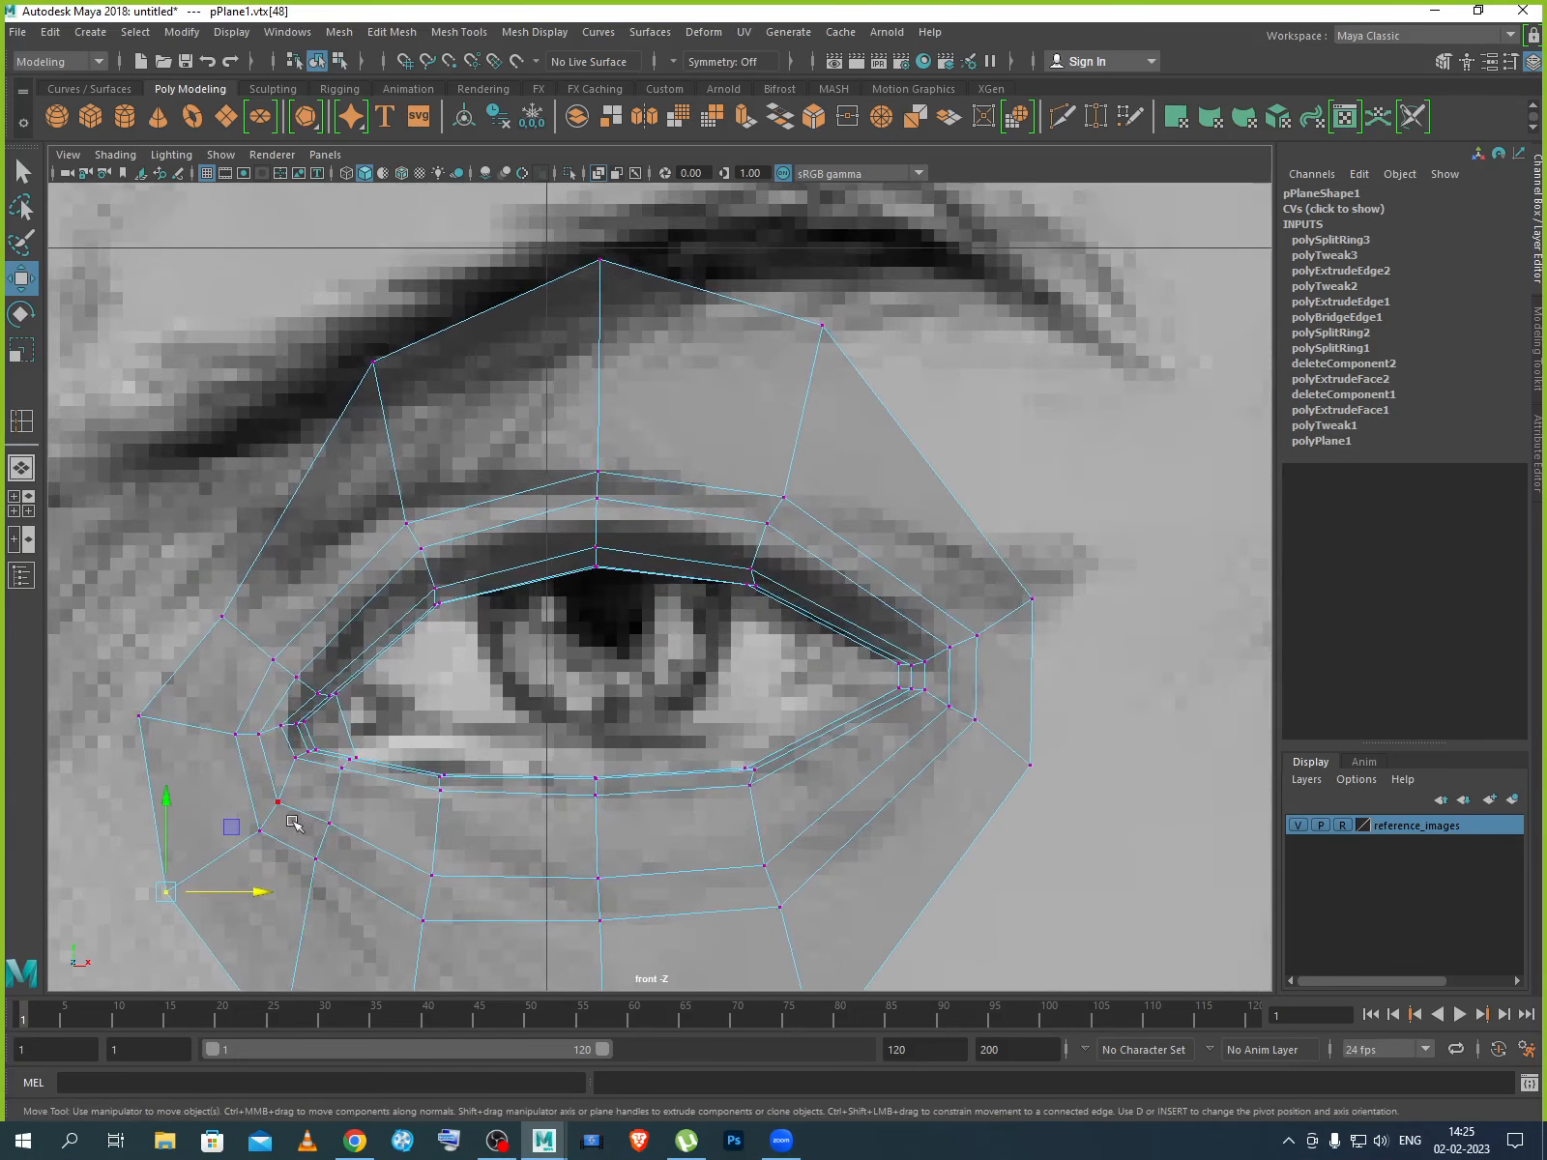
click(281, 802)
drag(283, 776, 239, 785)
click(259, 830)
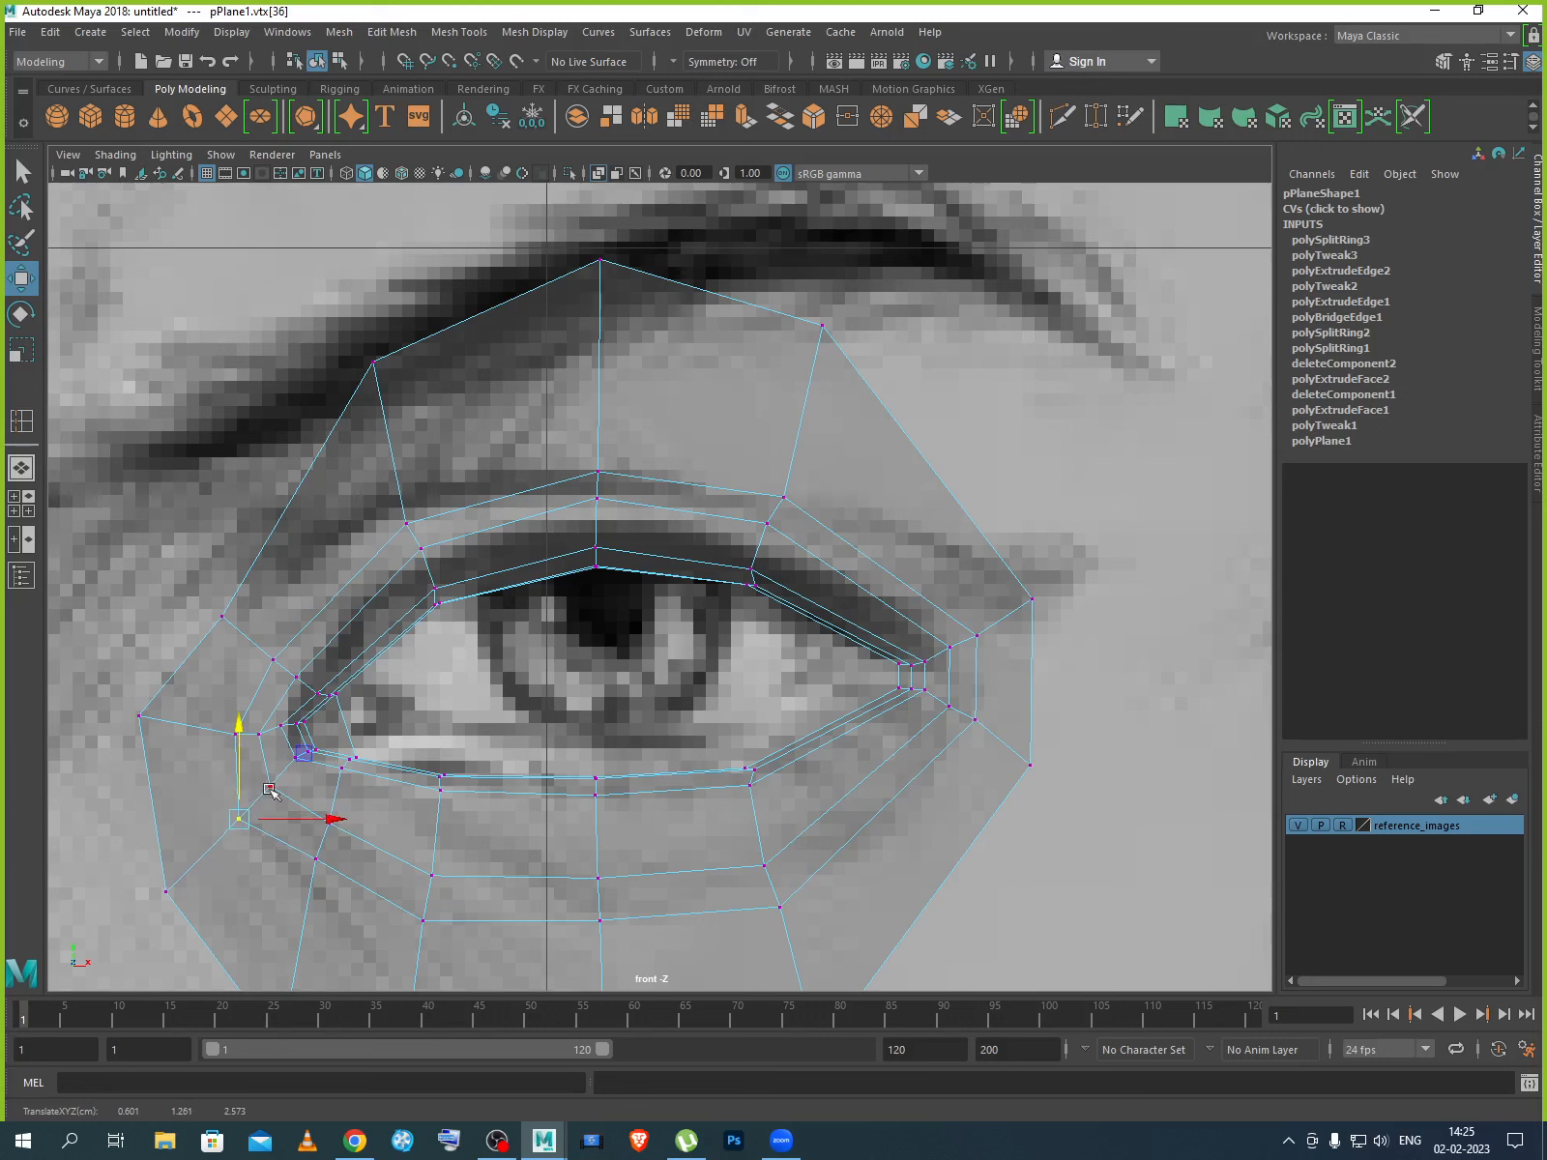
Raise the two eyelid band vertices and the outer border vertex at the inner eye corner slightly, nudging the inner band vertex toward the nose.
click(259, 733)
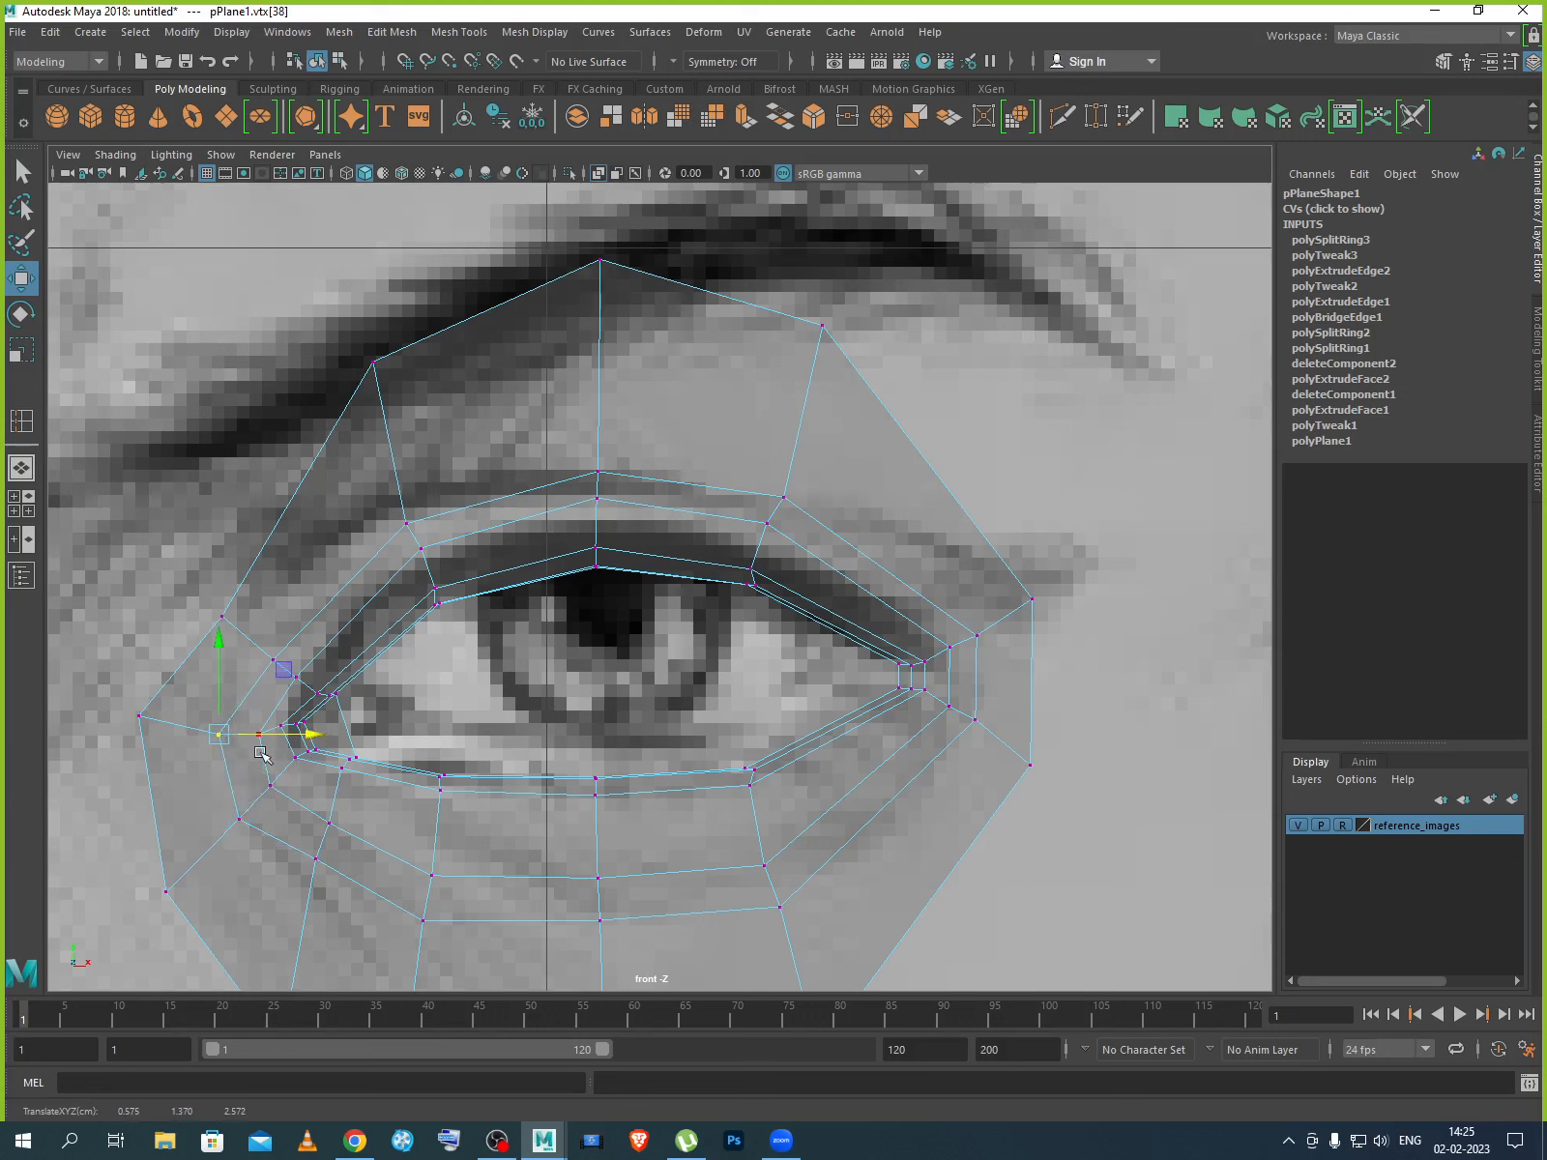
drag(314, 737, 249, 696)
click(220, 734)
click(253, 731)
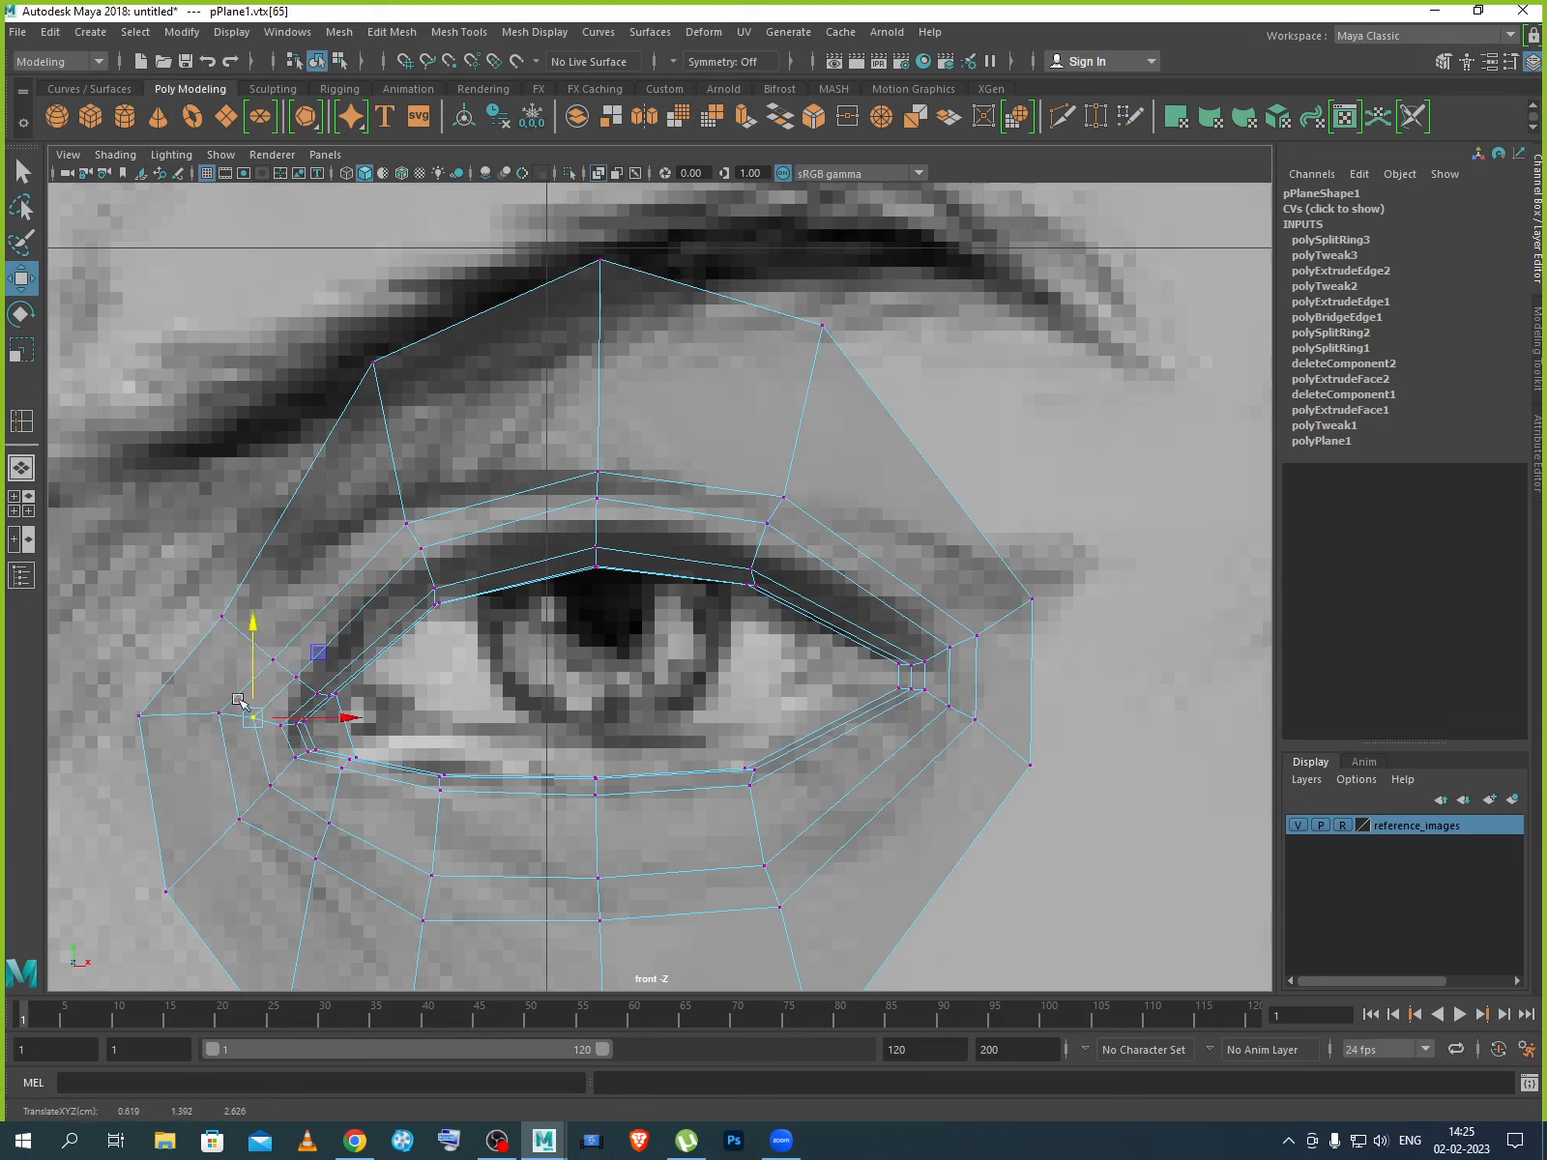
click(143, 718)
drag(142, 718, 138, 703)
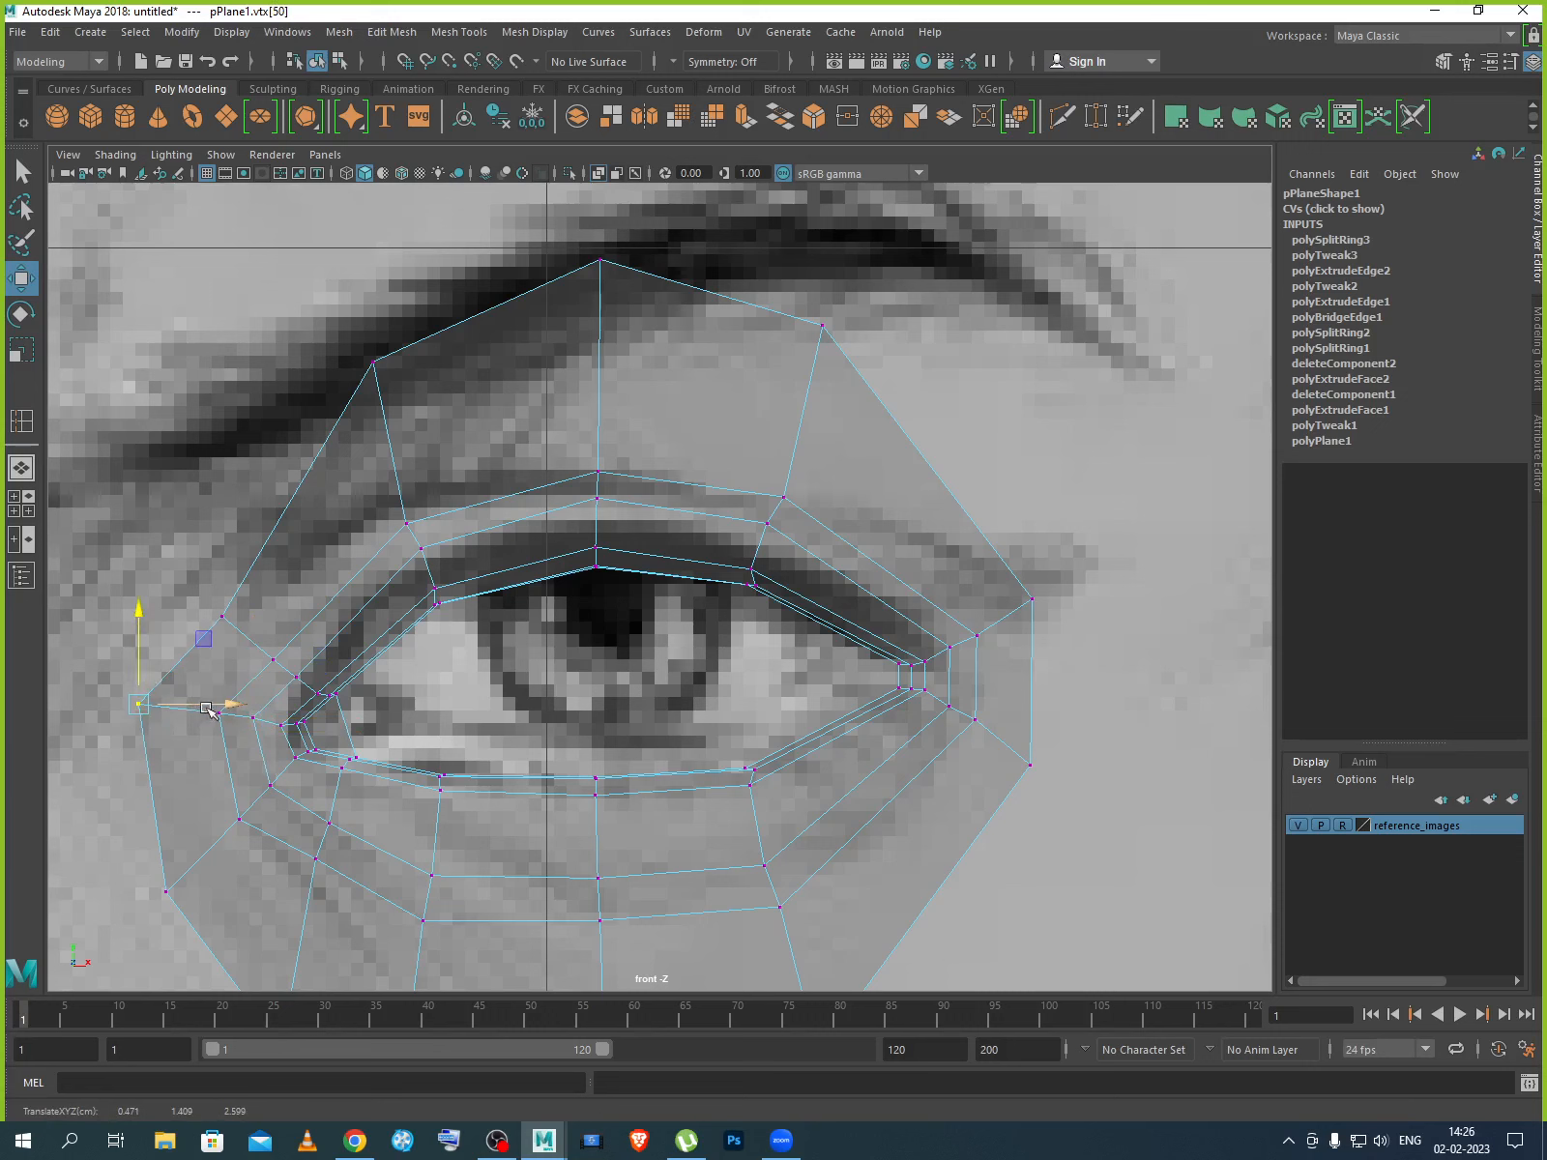
Move the outer border vertex and the outer band vertex just above the inner eye corner upward and toward the nose.
click(221, 613)
drag(222, 611, 181, 577)
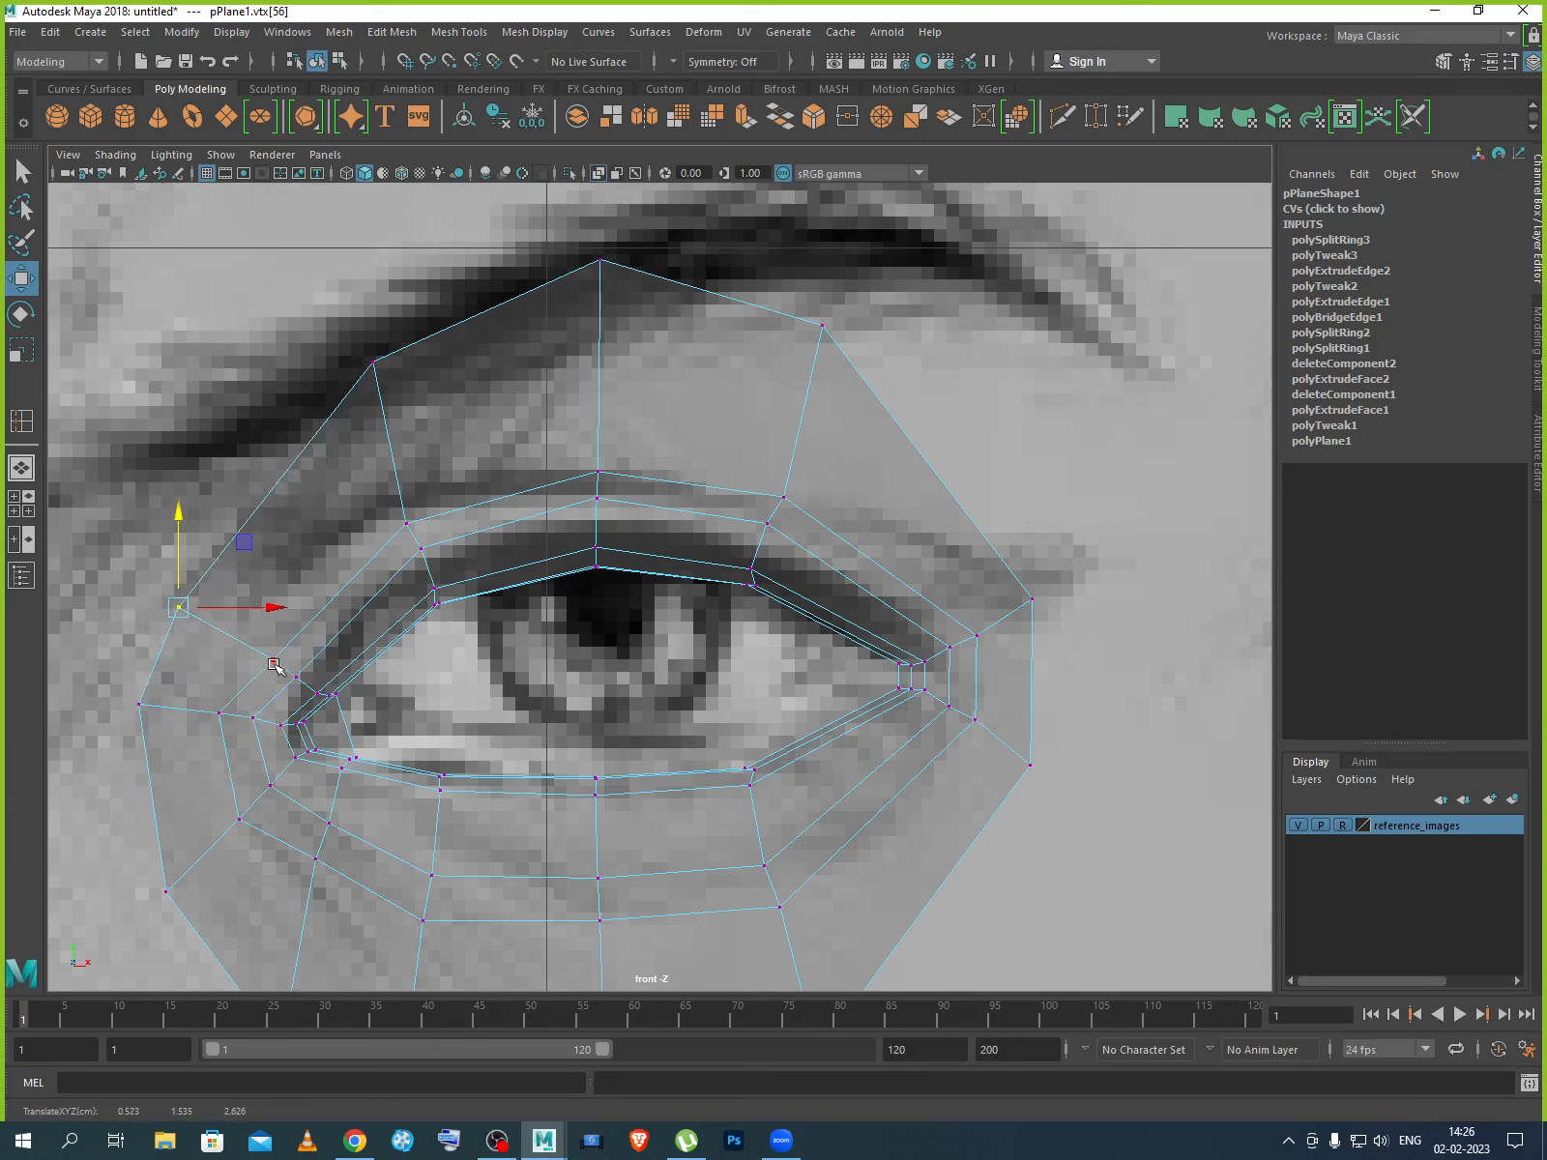
click(250, 648)
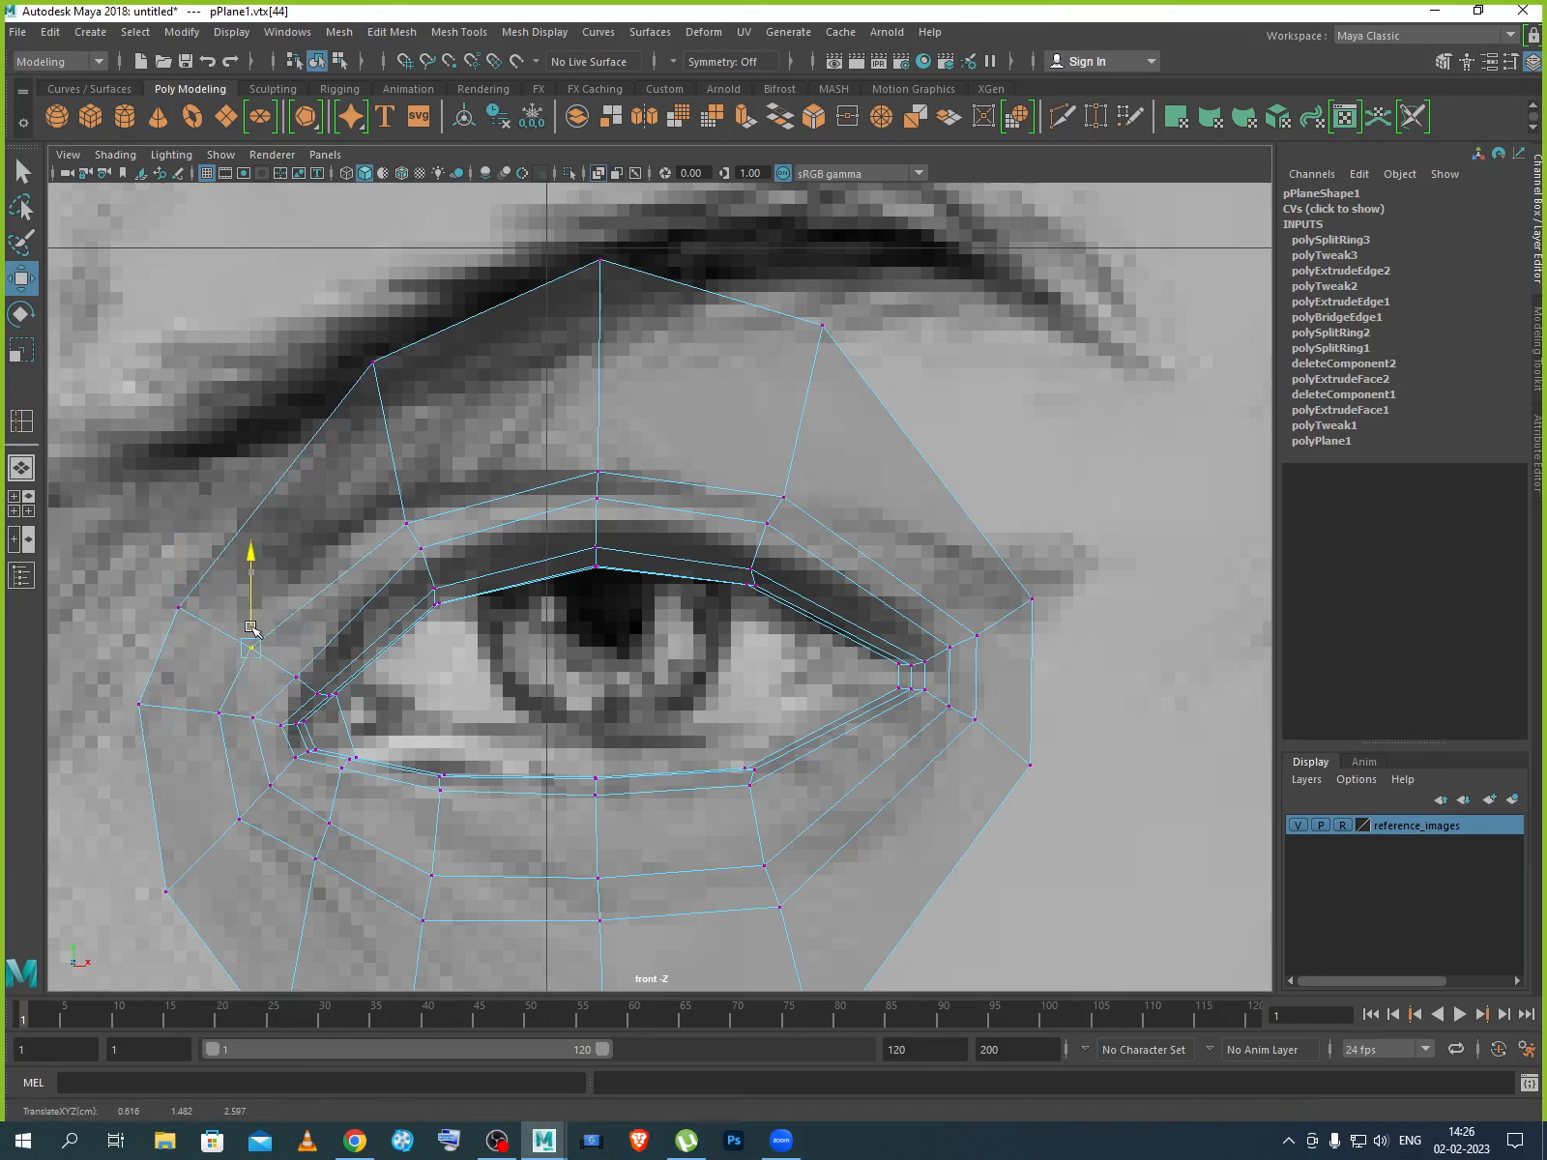
Widen the upper eyelid band by raising the inner and middle vertices of its upper loop and lowering the middle and outer ones below.
click(406, 523)
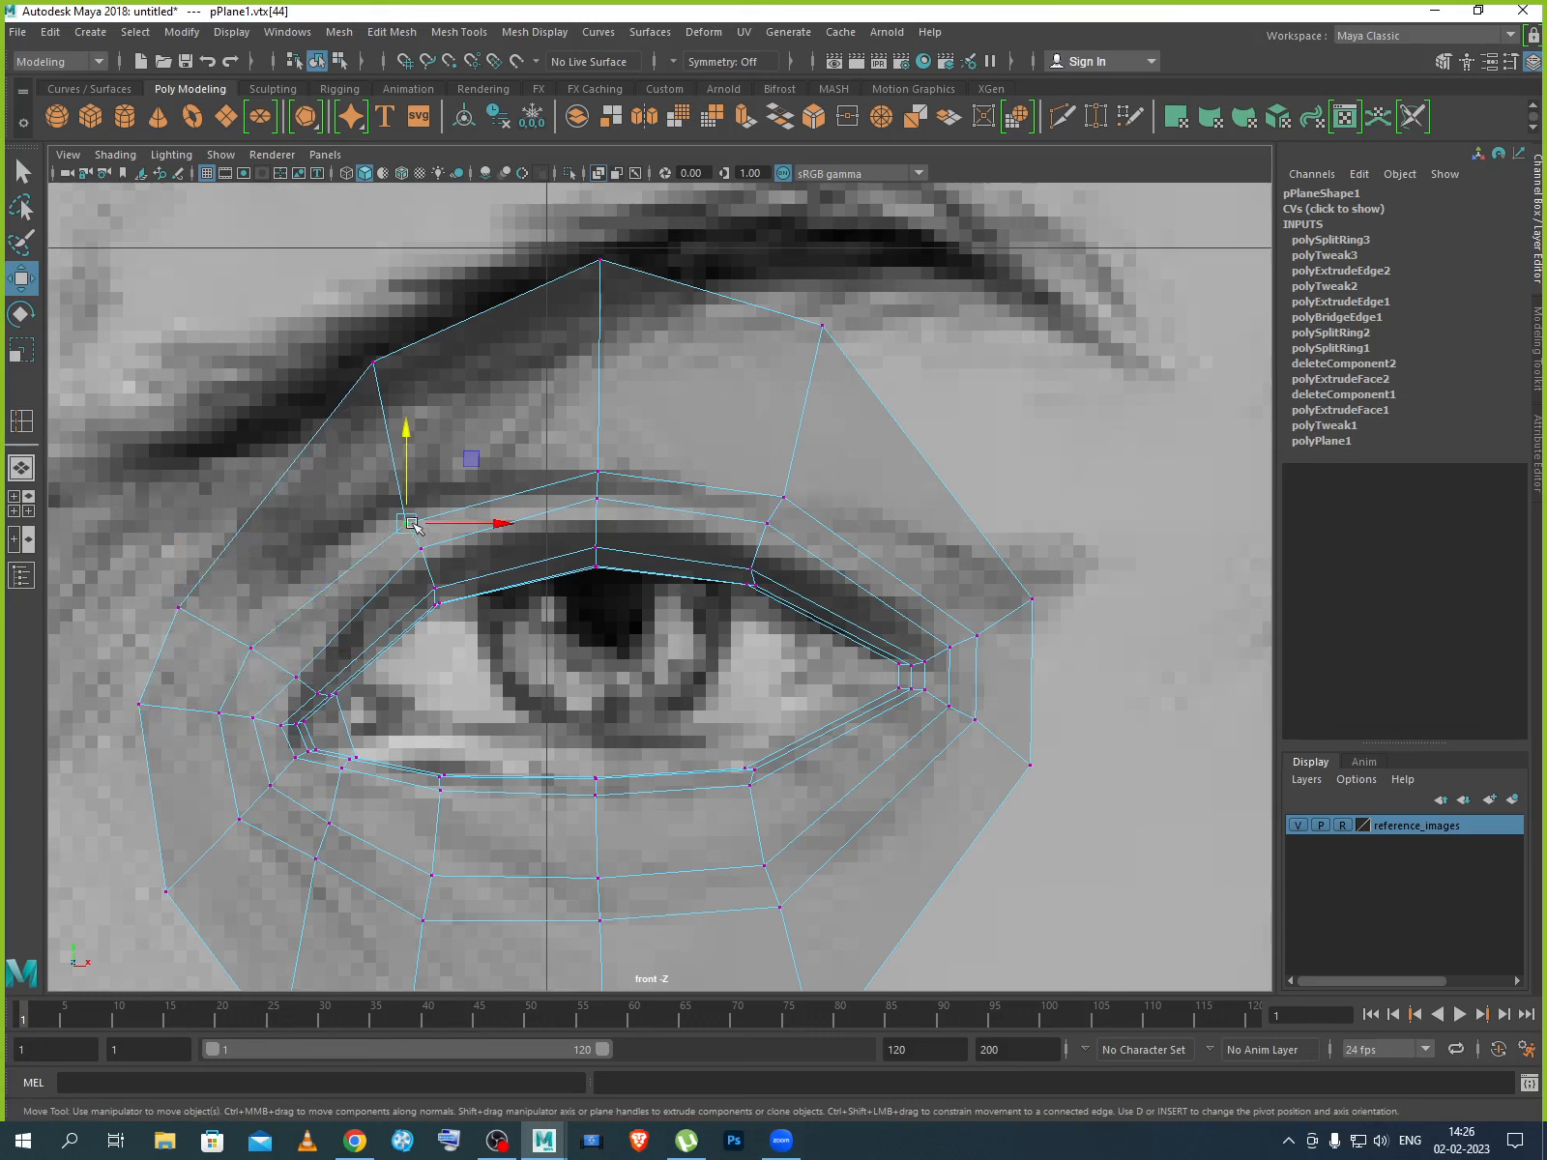
drag(406, 478, 406, 461)
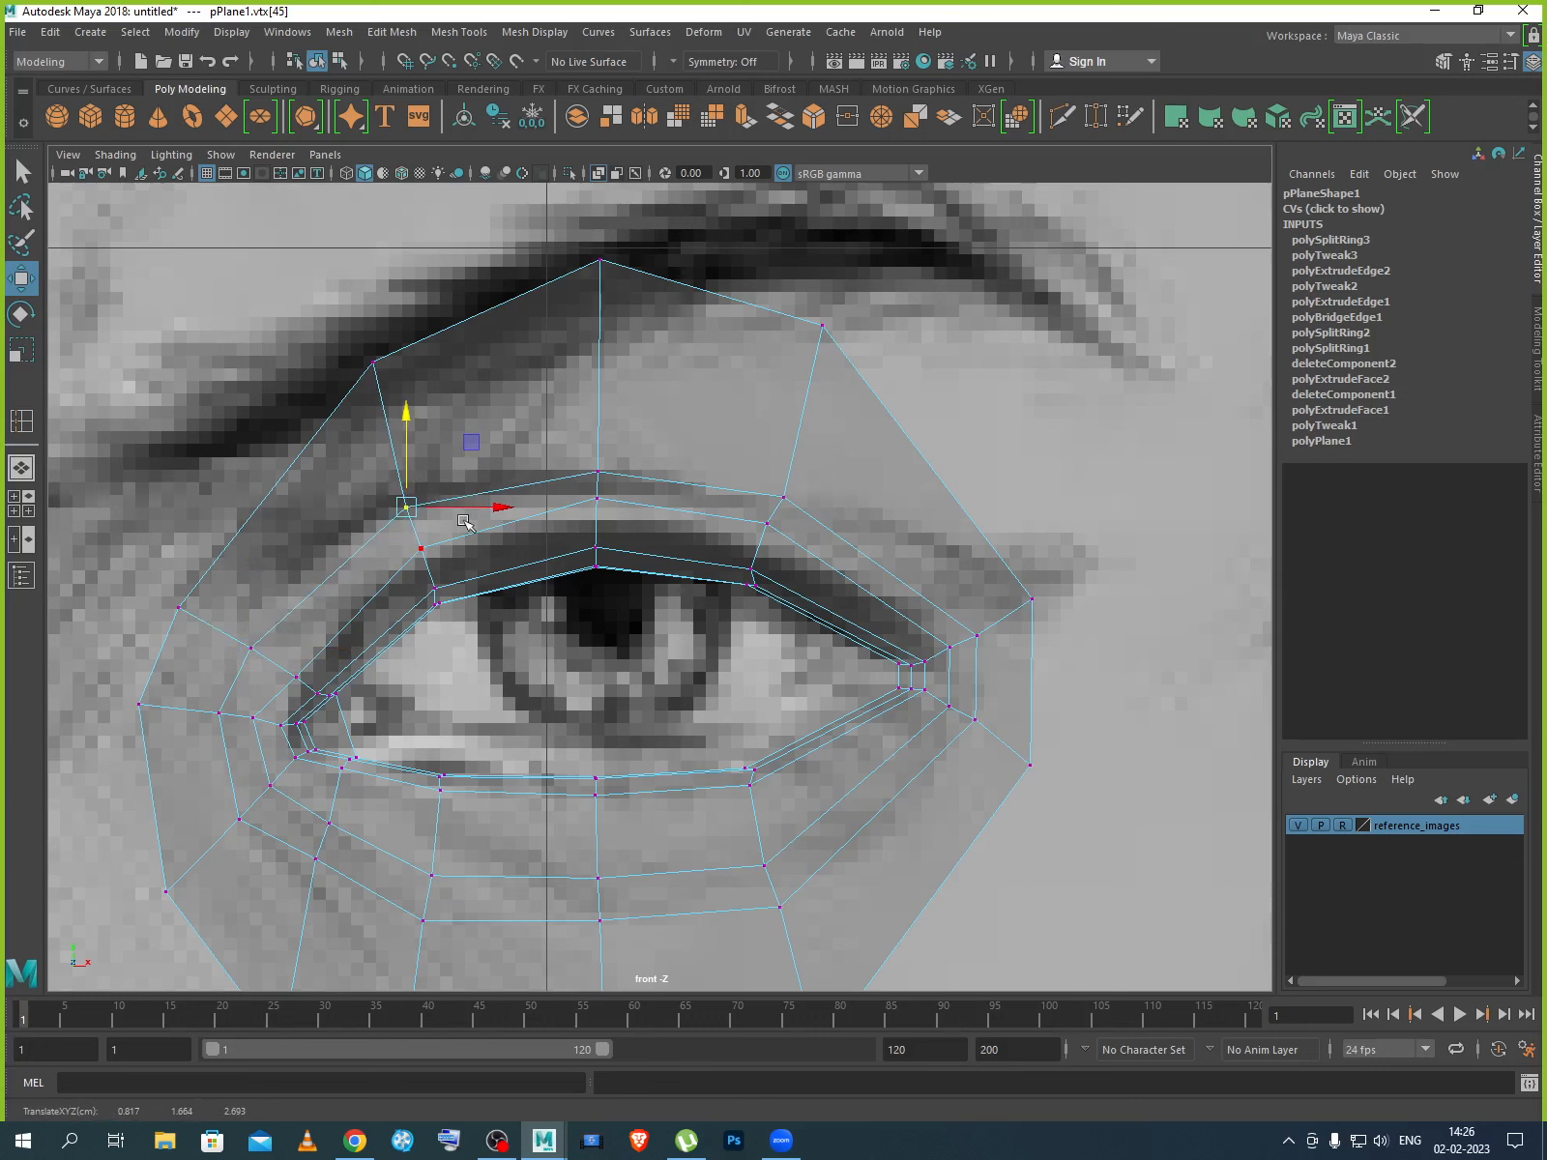
click(598, 471)
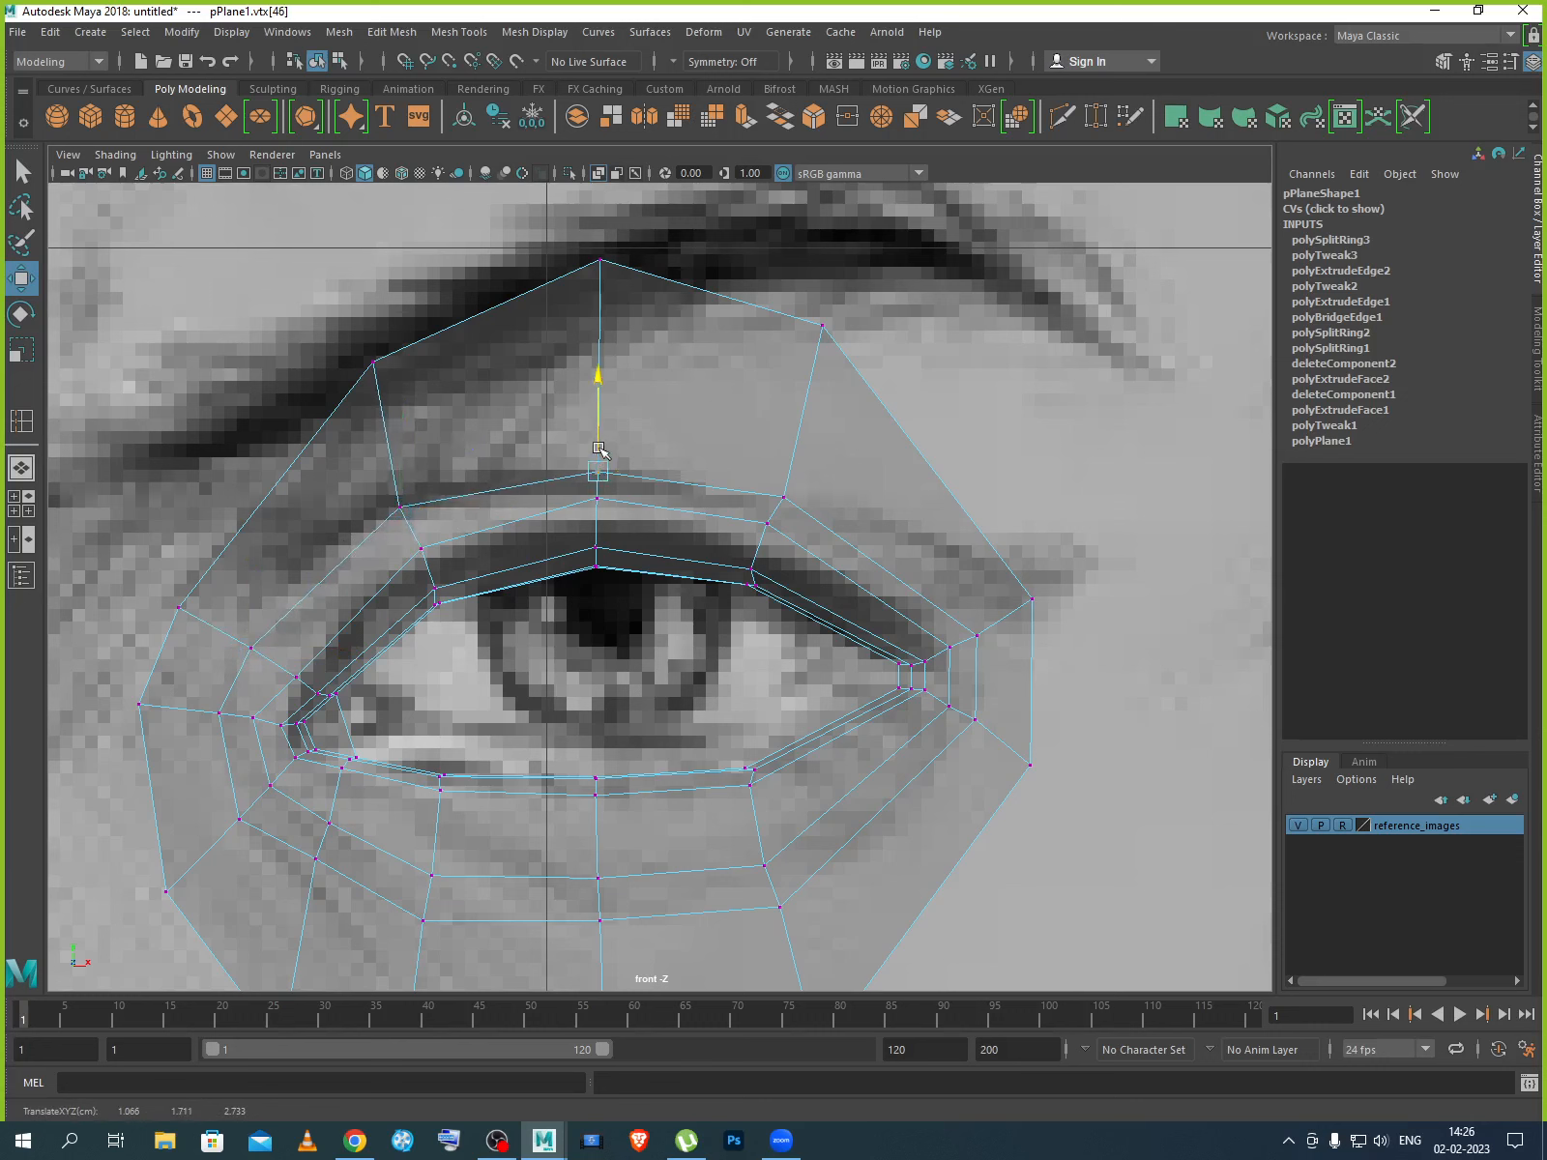
drag(599, 450, 597, 478)
click(596, 499)
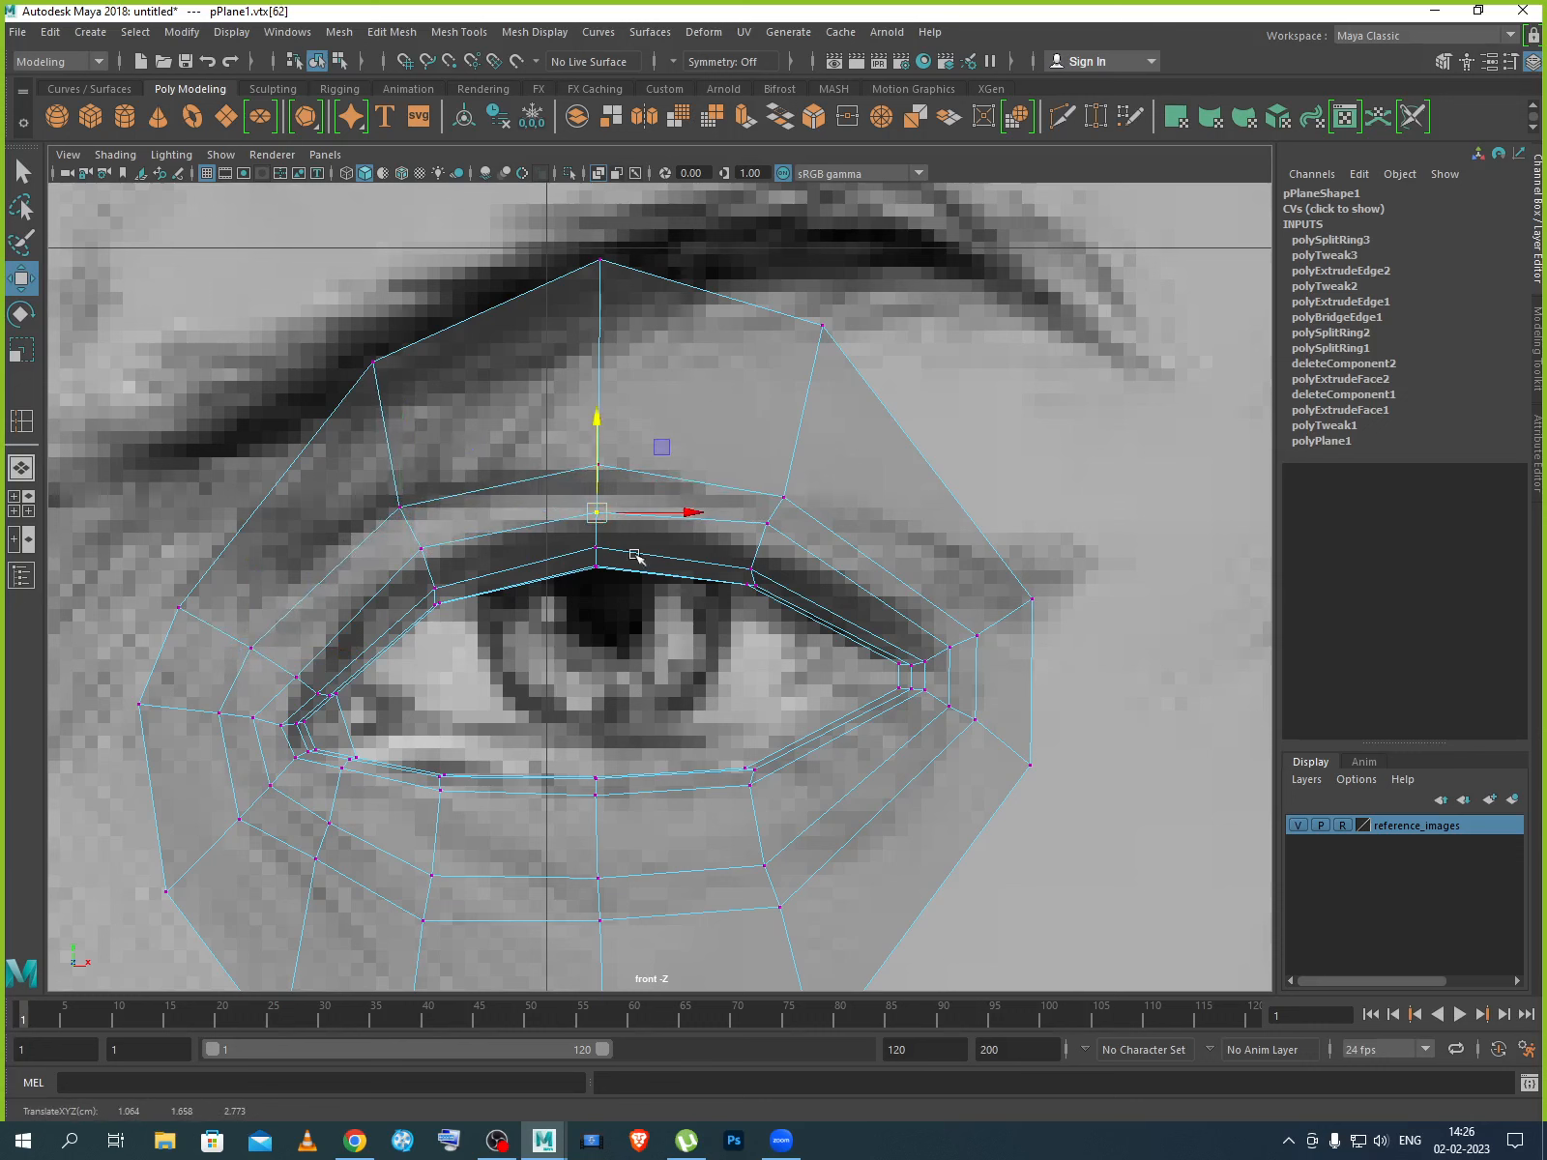
click(768, 523)
drag(766, 485, 766, 502)
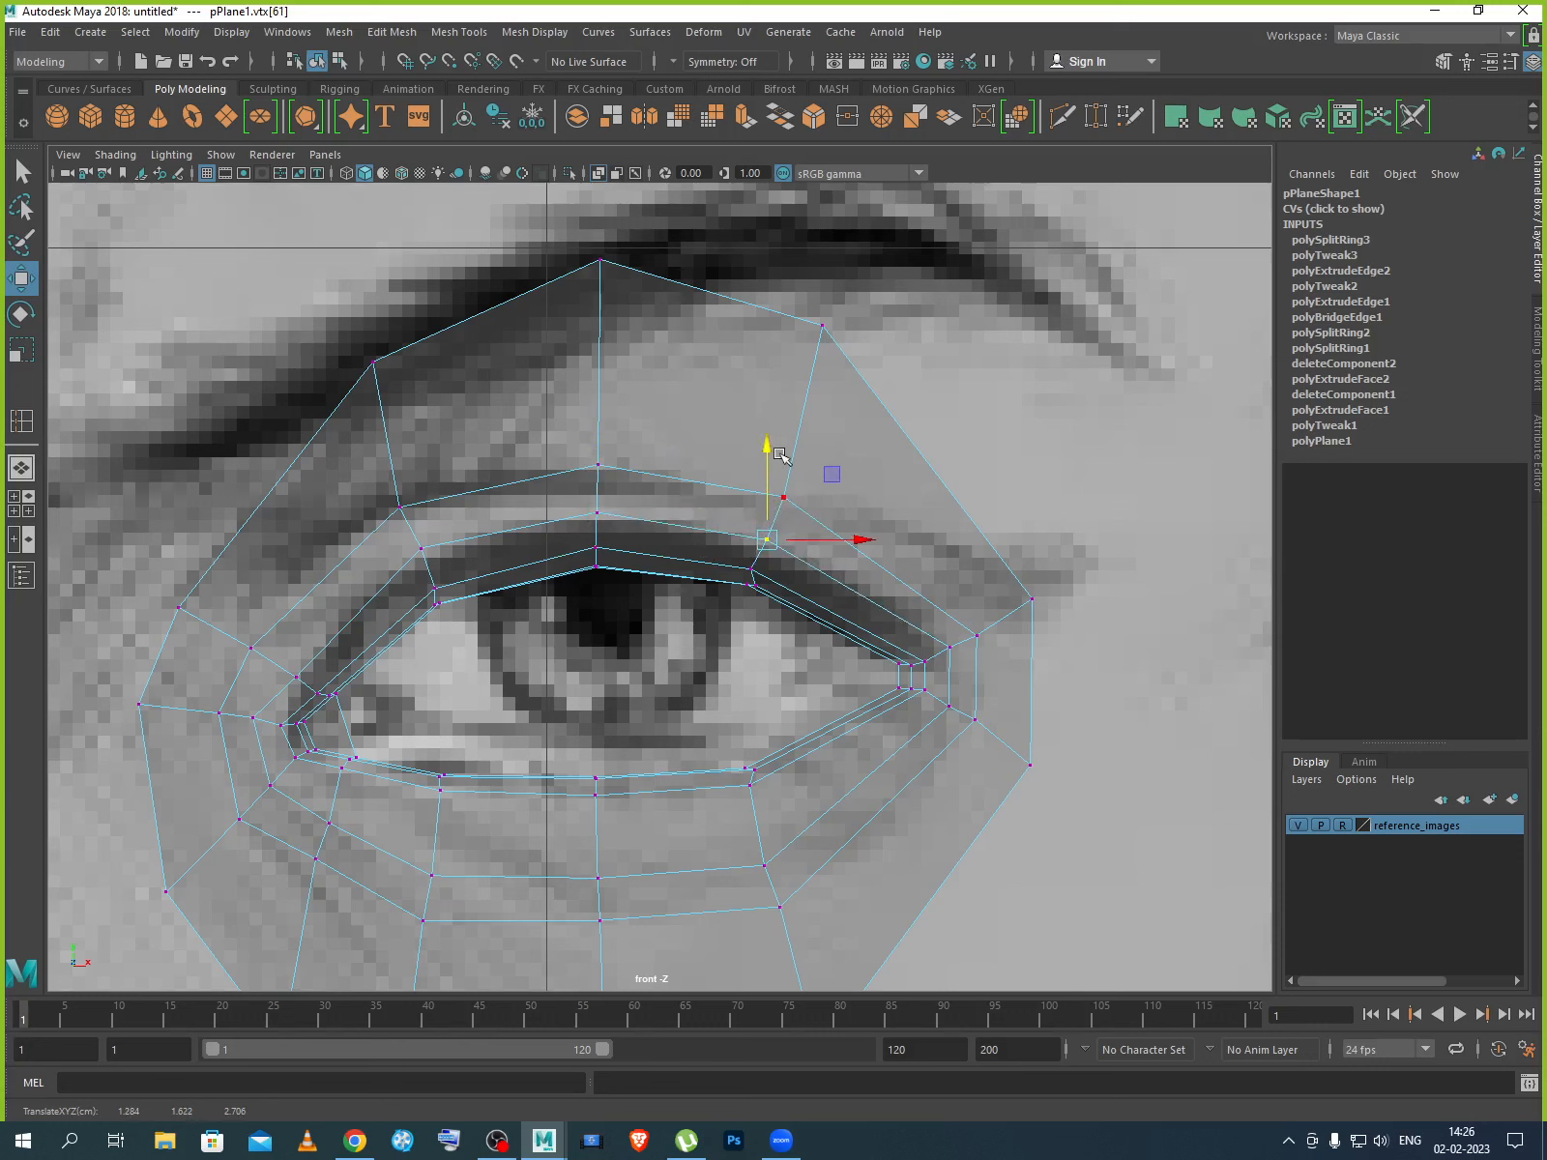
Round the upper inner border by lowering the two vertices along the brow and moving the next one toward the nose and slightly up.
click(599, 259)
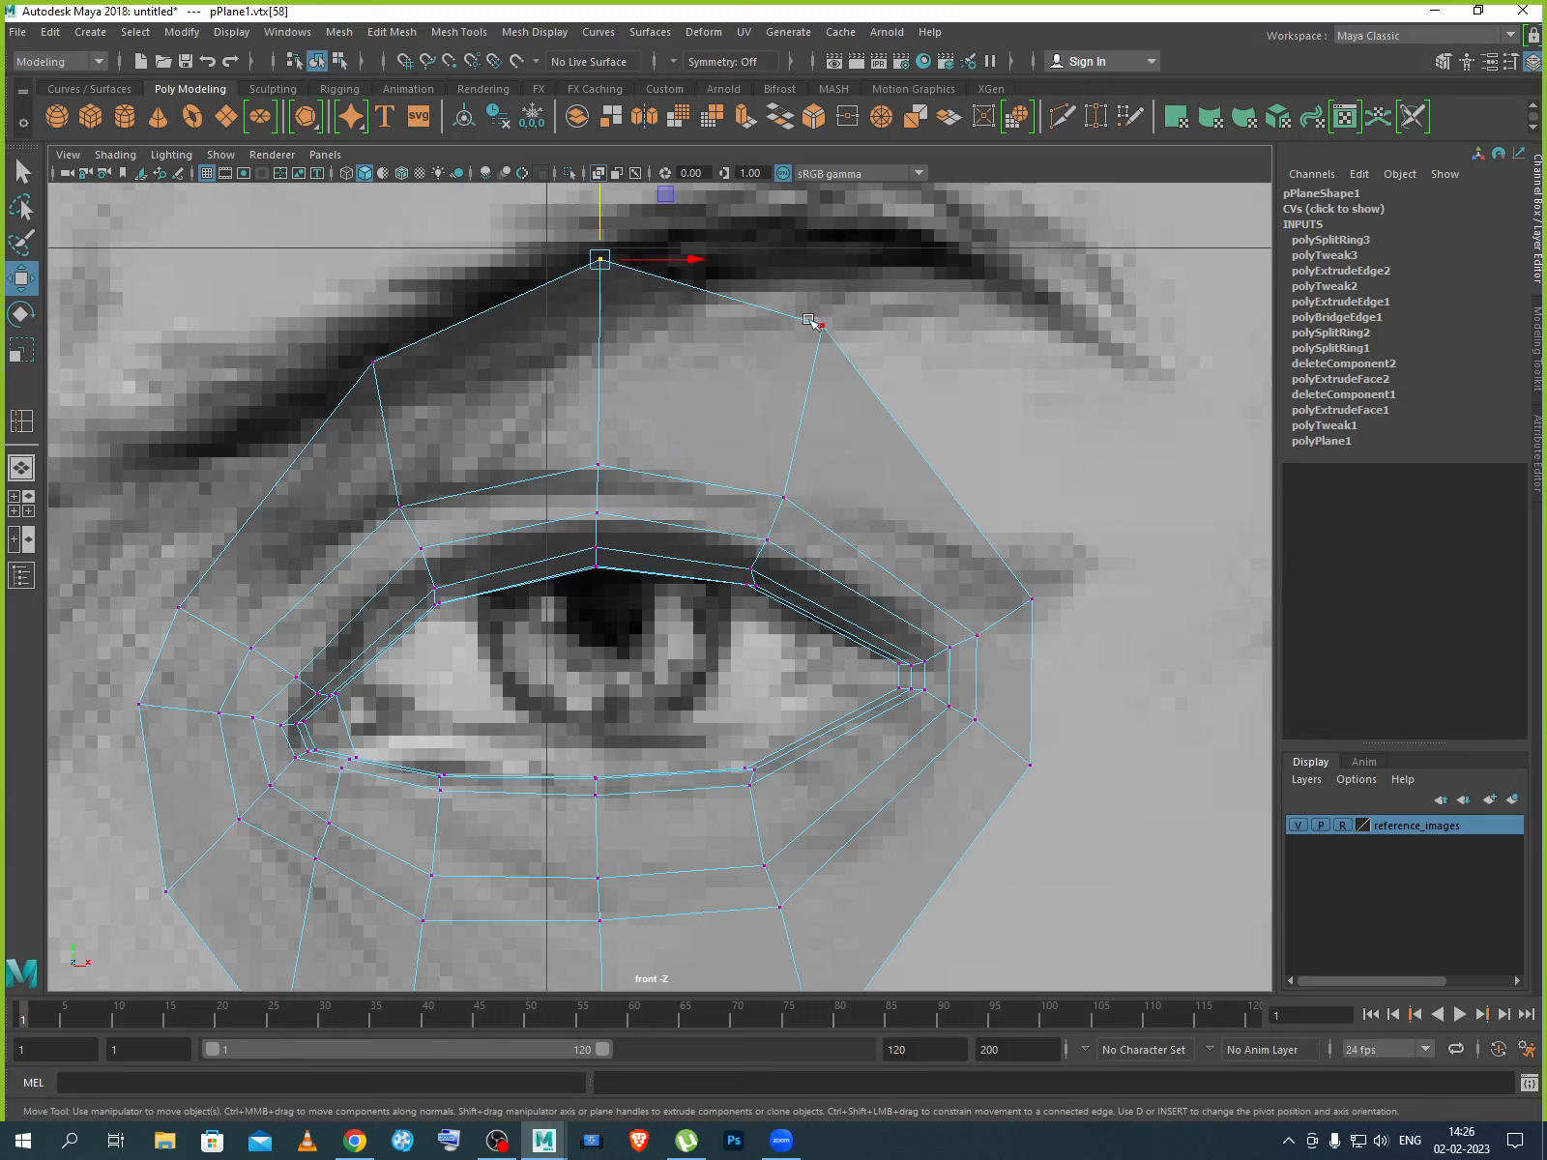
drag(604, 217, 603, 264)
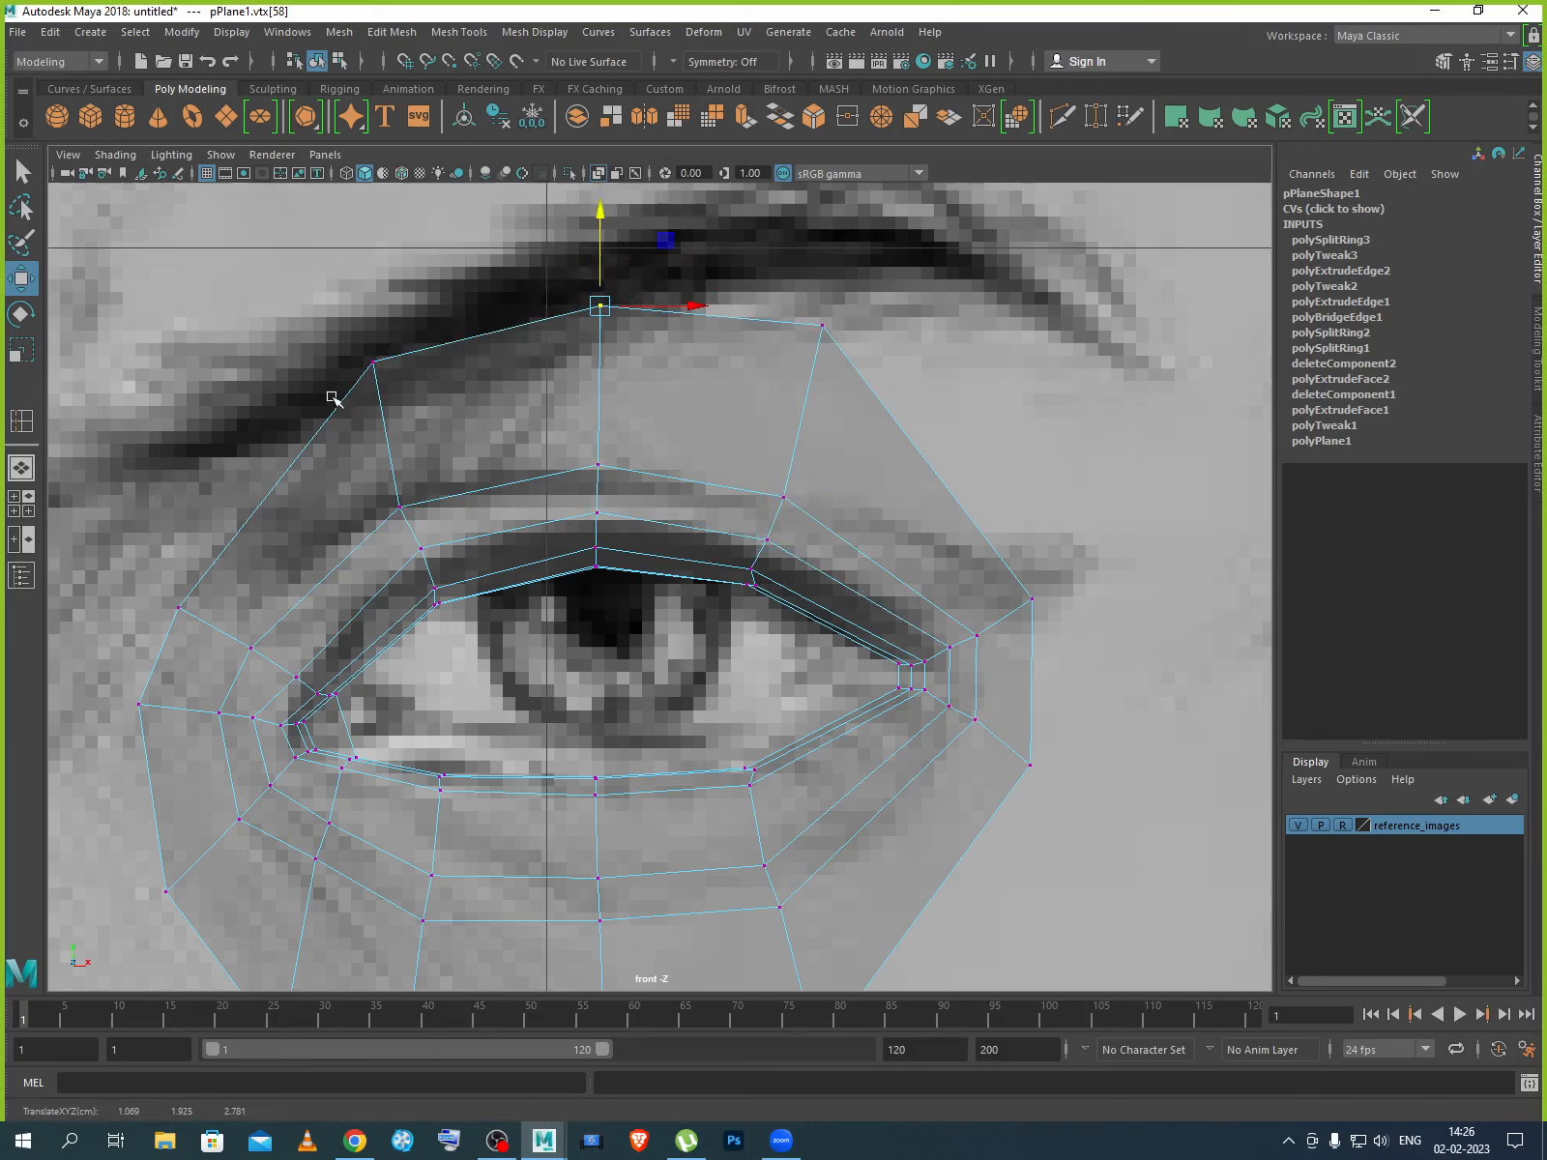
click(373, 364)
drag(378, 331, 378, 338)
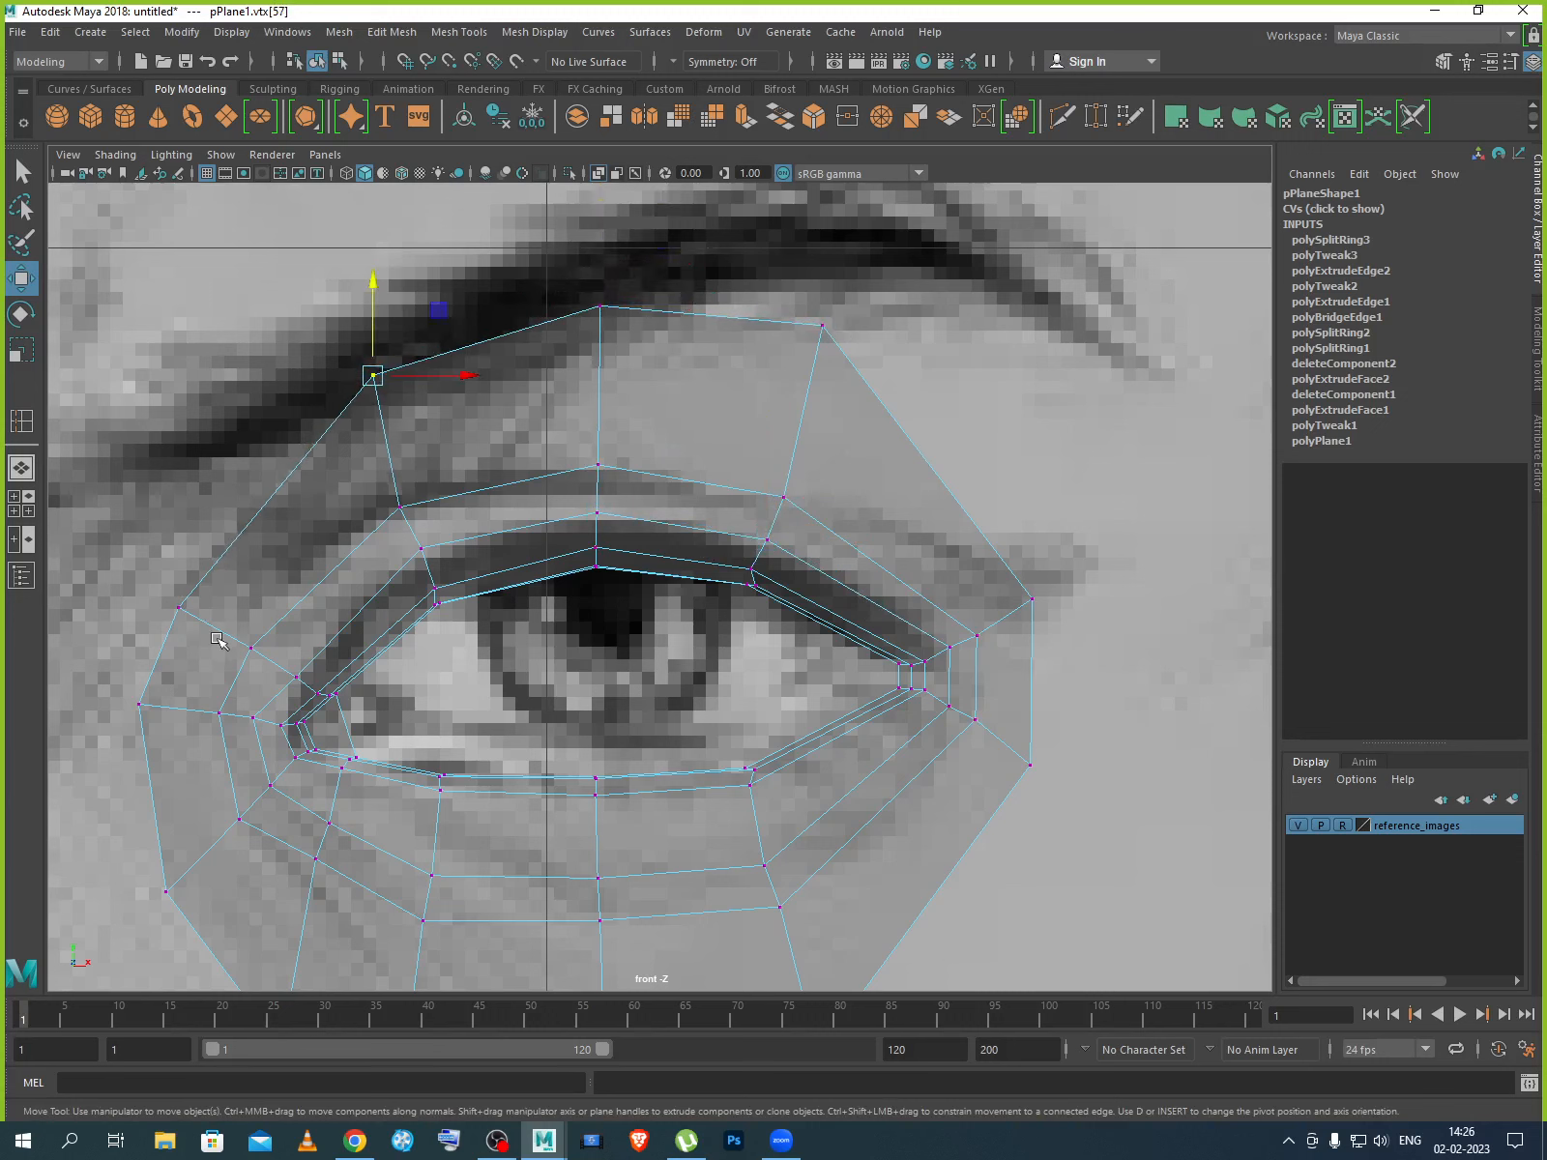
click(178, 605)
drag(243, 593, 235, 591)
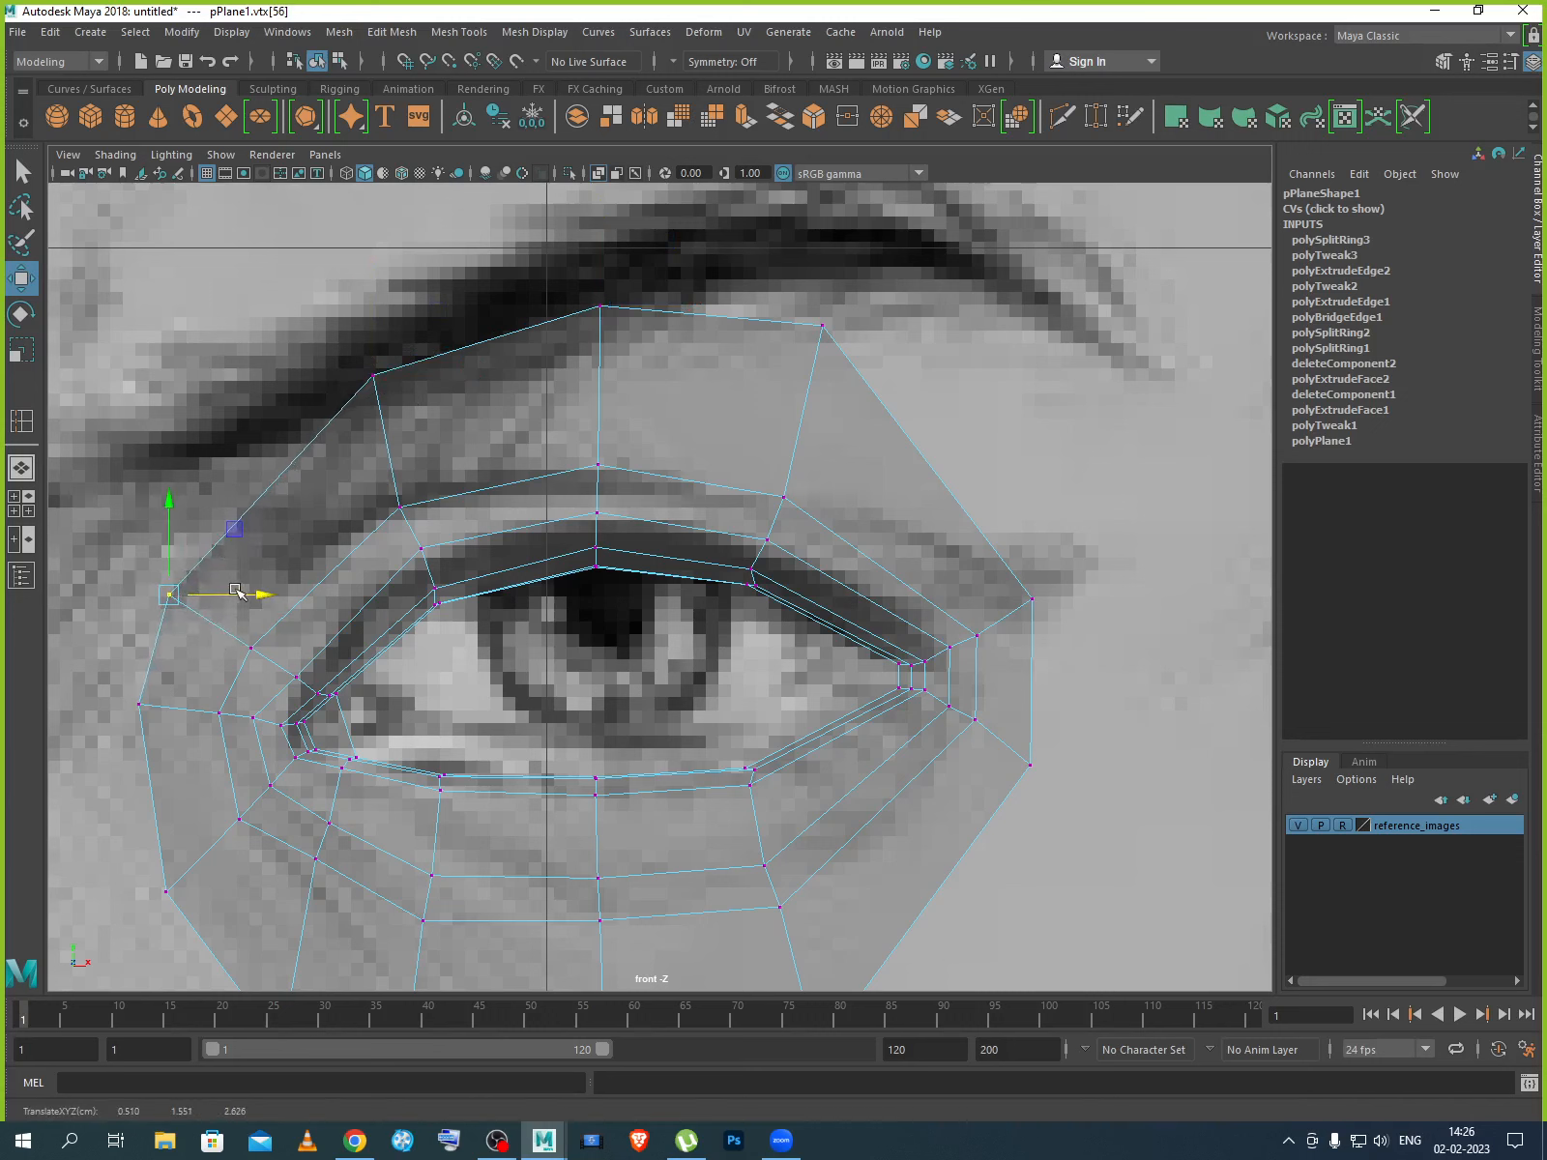
Move the two border vertices beside the outer eye corner outward, raising the upper one and lowering the lower one.
click(1031, 601)
drag(1115, 601, 1158, 597)
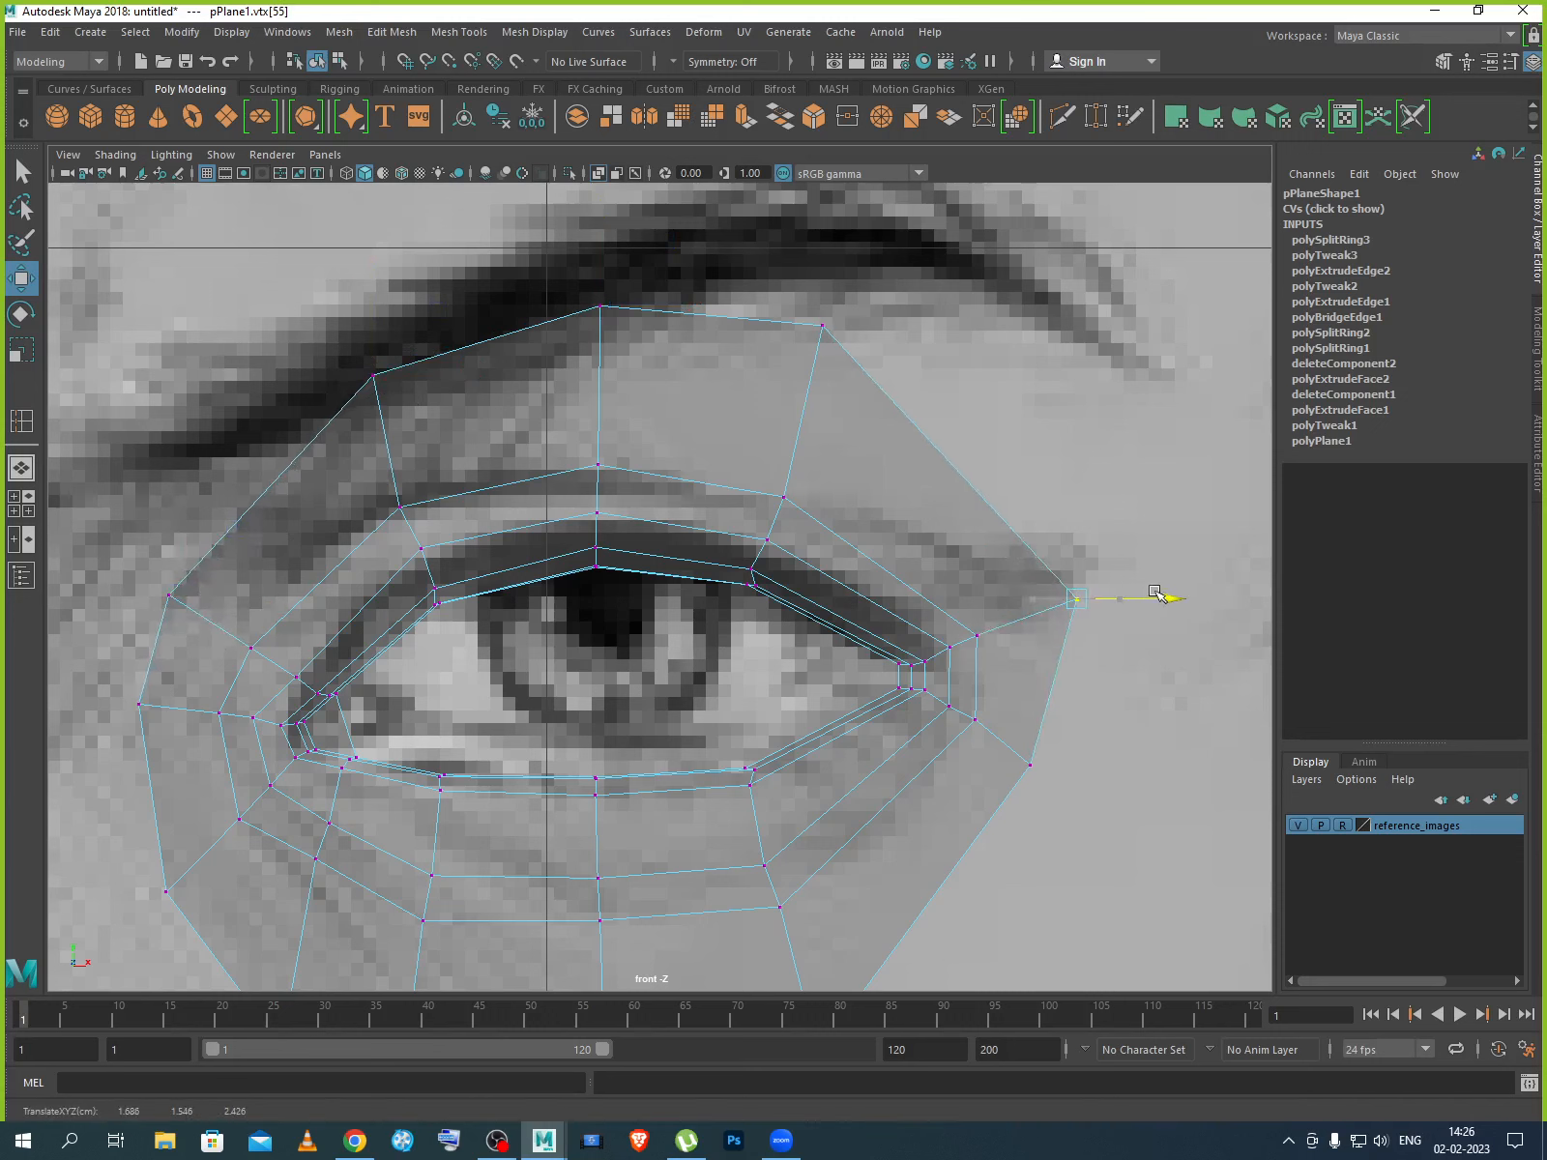
drag(1076, 552, 1077, 505)
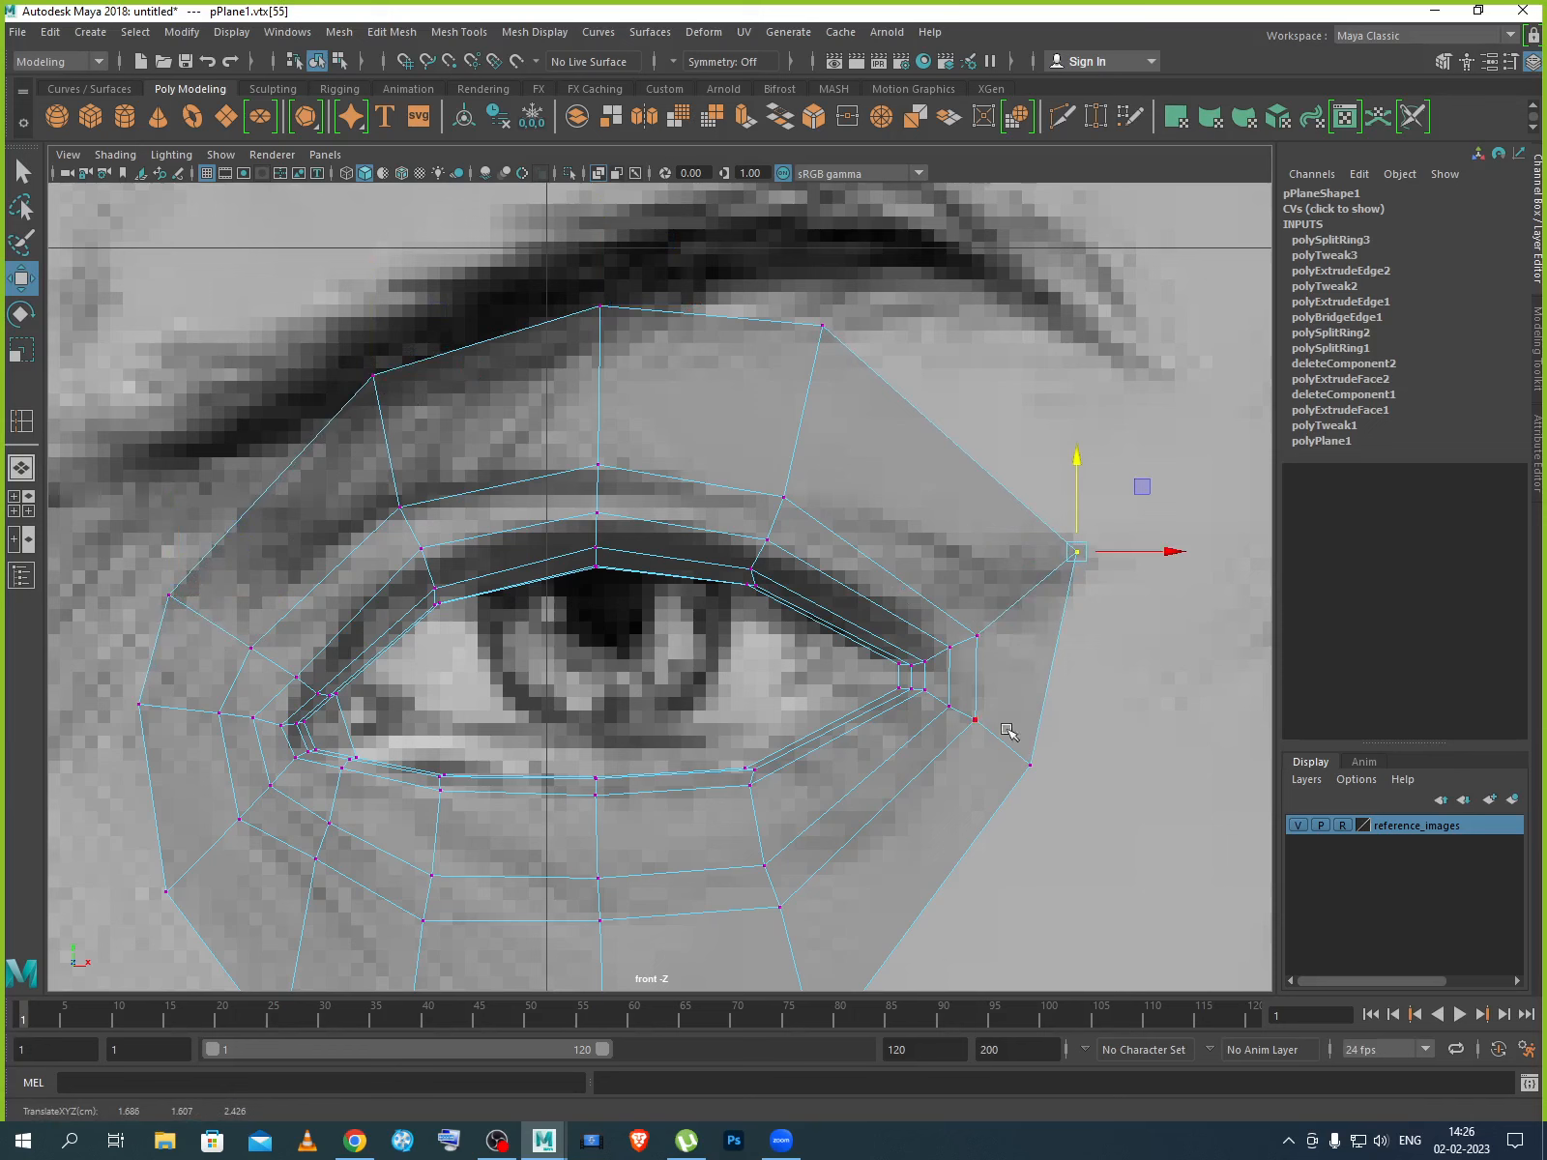
drag(1001, 746, 1067, 742)
Move the lower outer border vertex under the eye slightly upward and outward from the nose.
scroll(1068, 743, down, 5)
scroll(802, 815, up, 4)
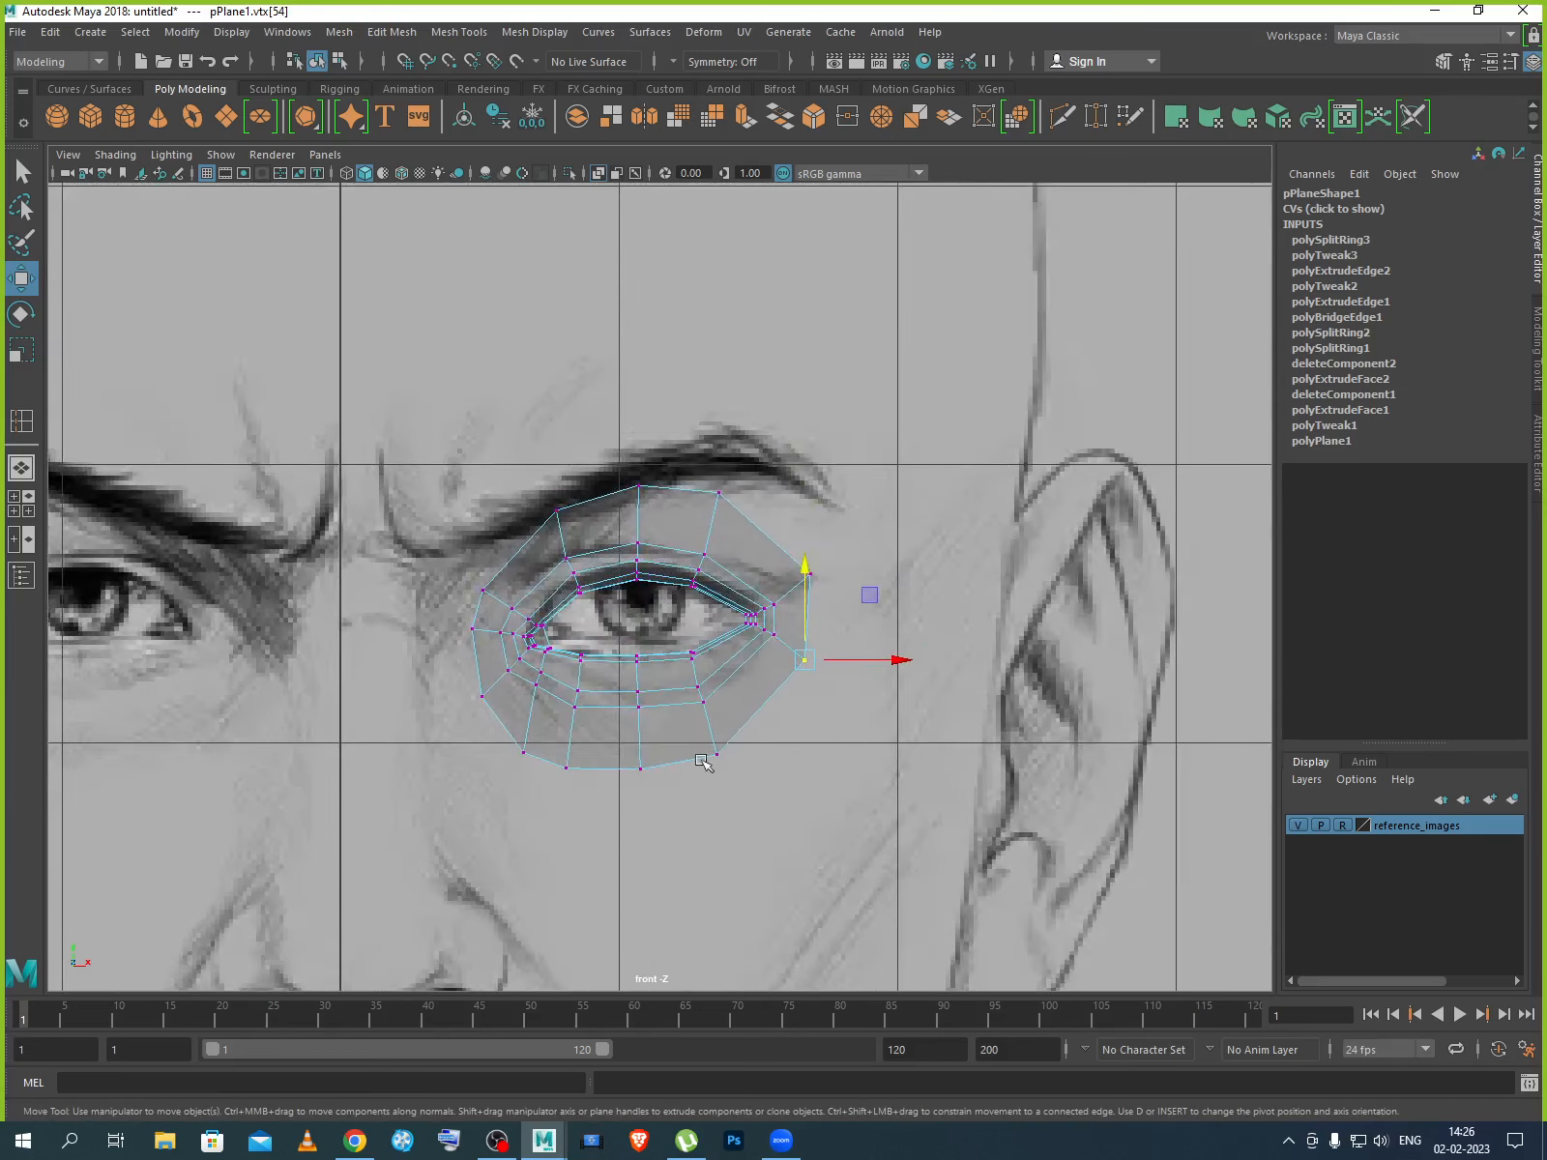
drag(720, 805, 782, 886)
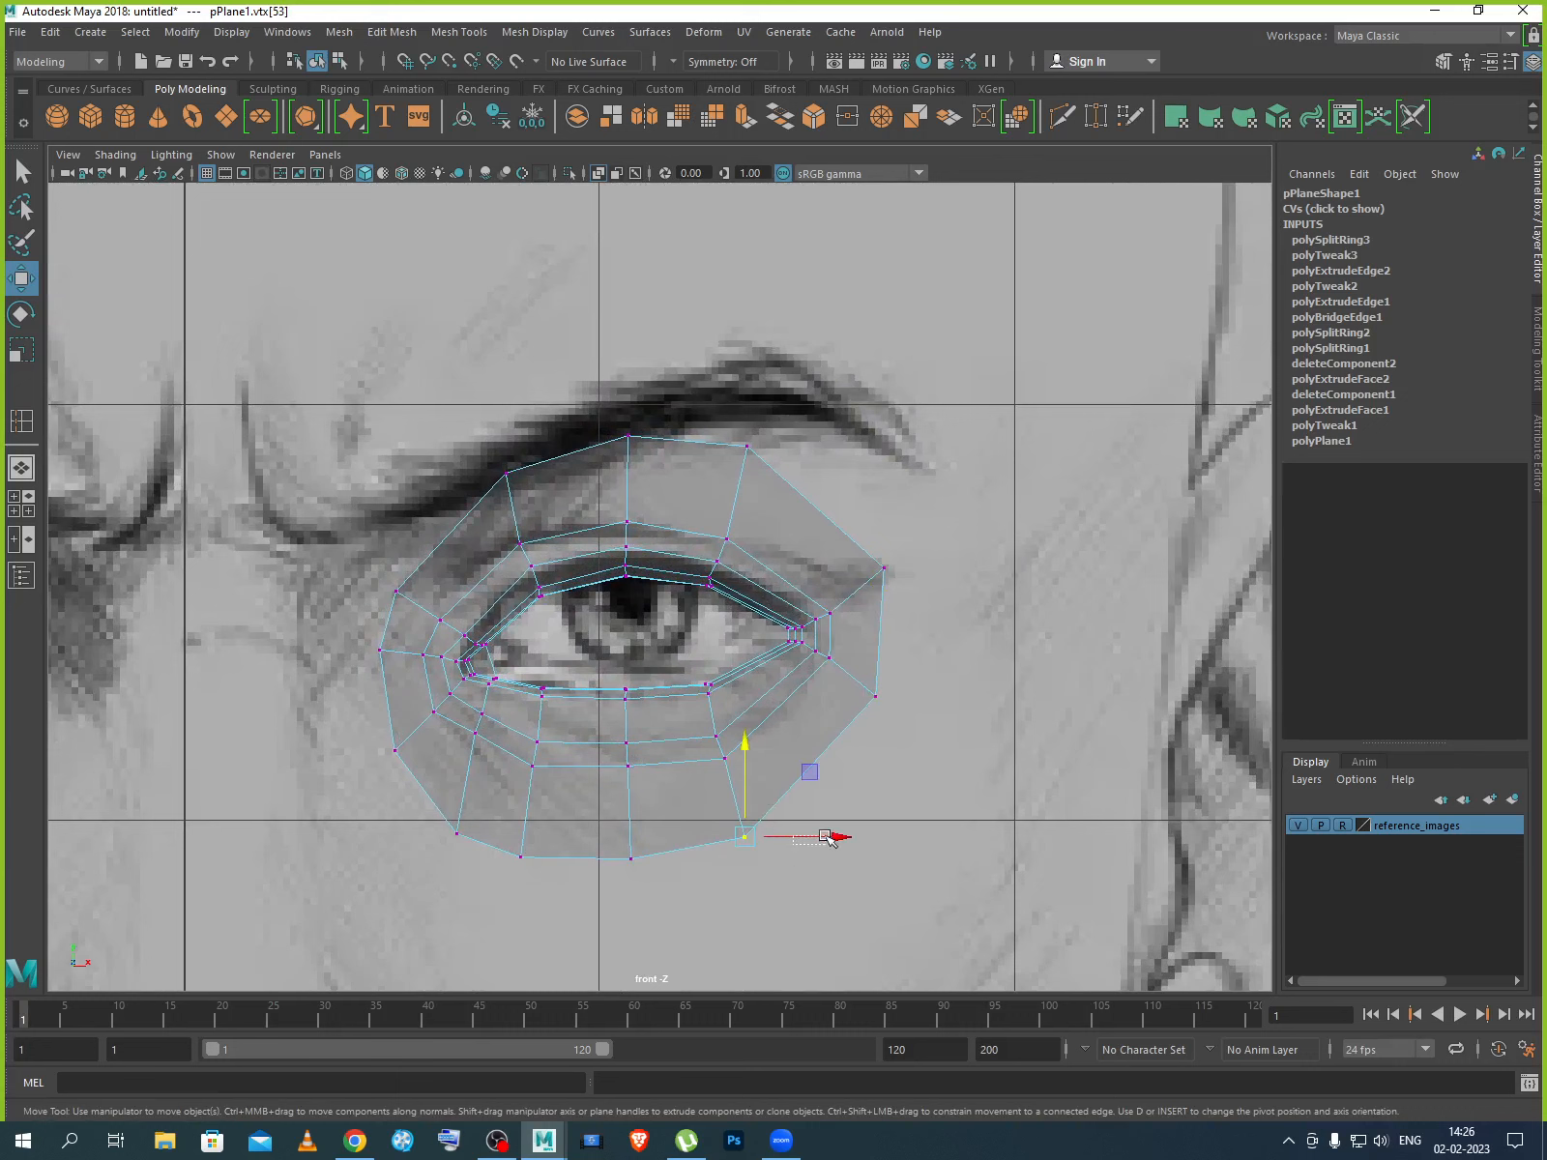
click(800, 846)
drag(703, 807, 762, 779)
drag(837, 825, 846, 823)
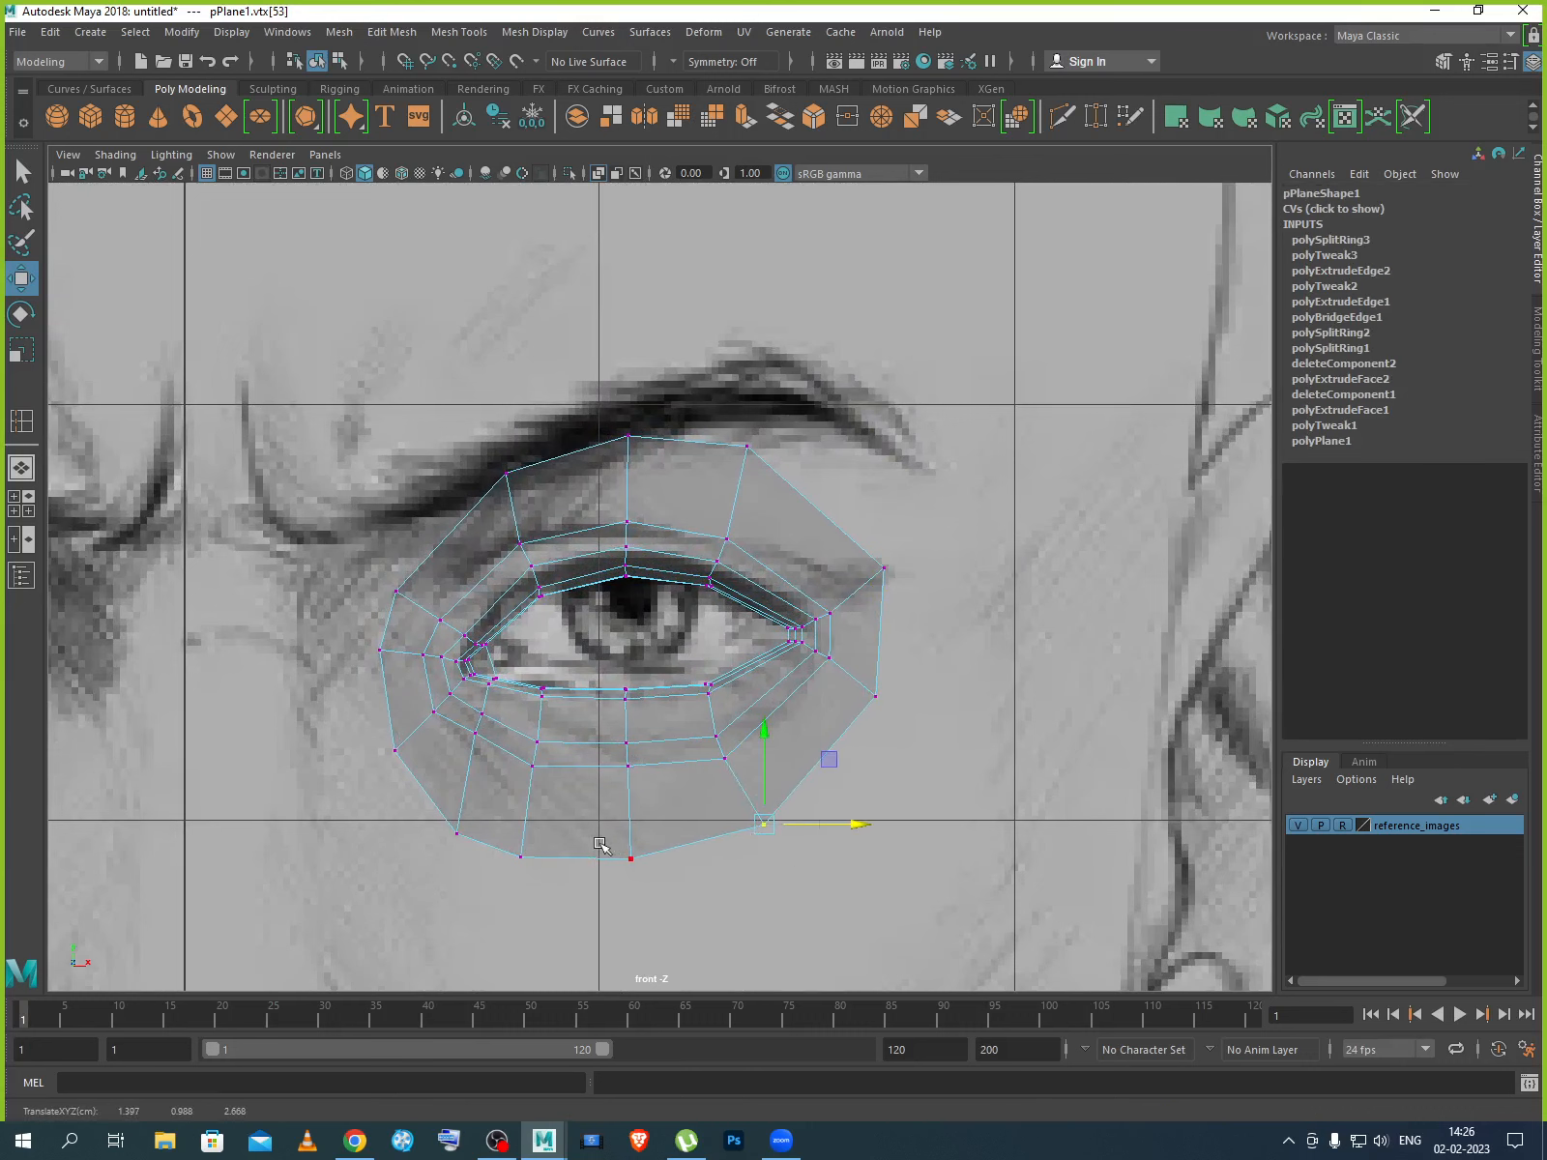
Move the lower inner border vertex up and toward the nose, and raise the two bottom border vertices slightly.
drag(448, 813, 491, 817)
drag(433, 727, 433, 718)
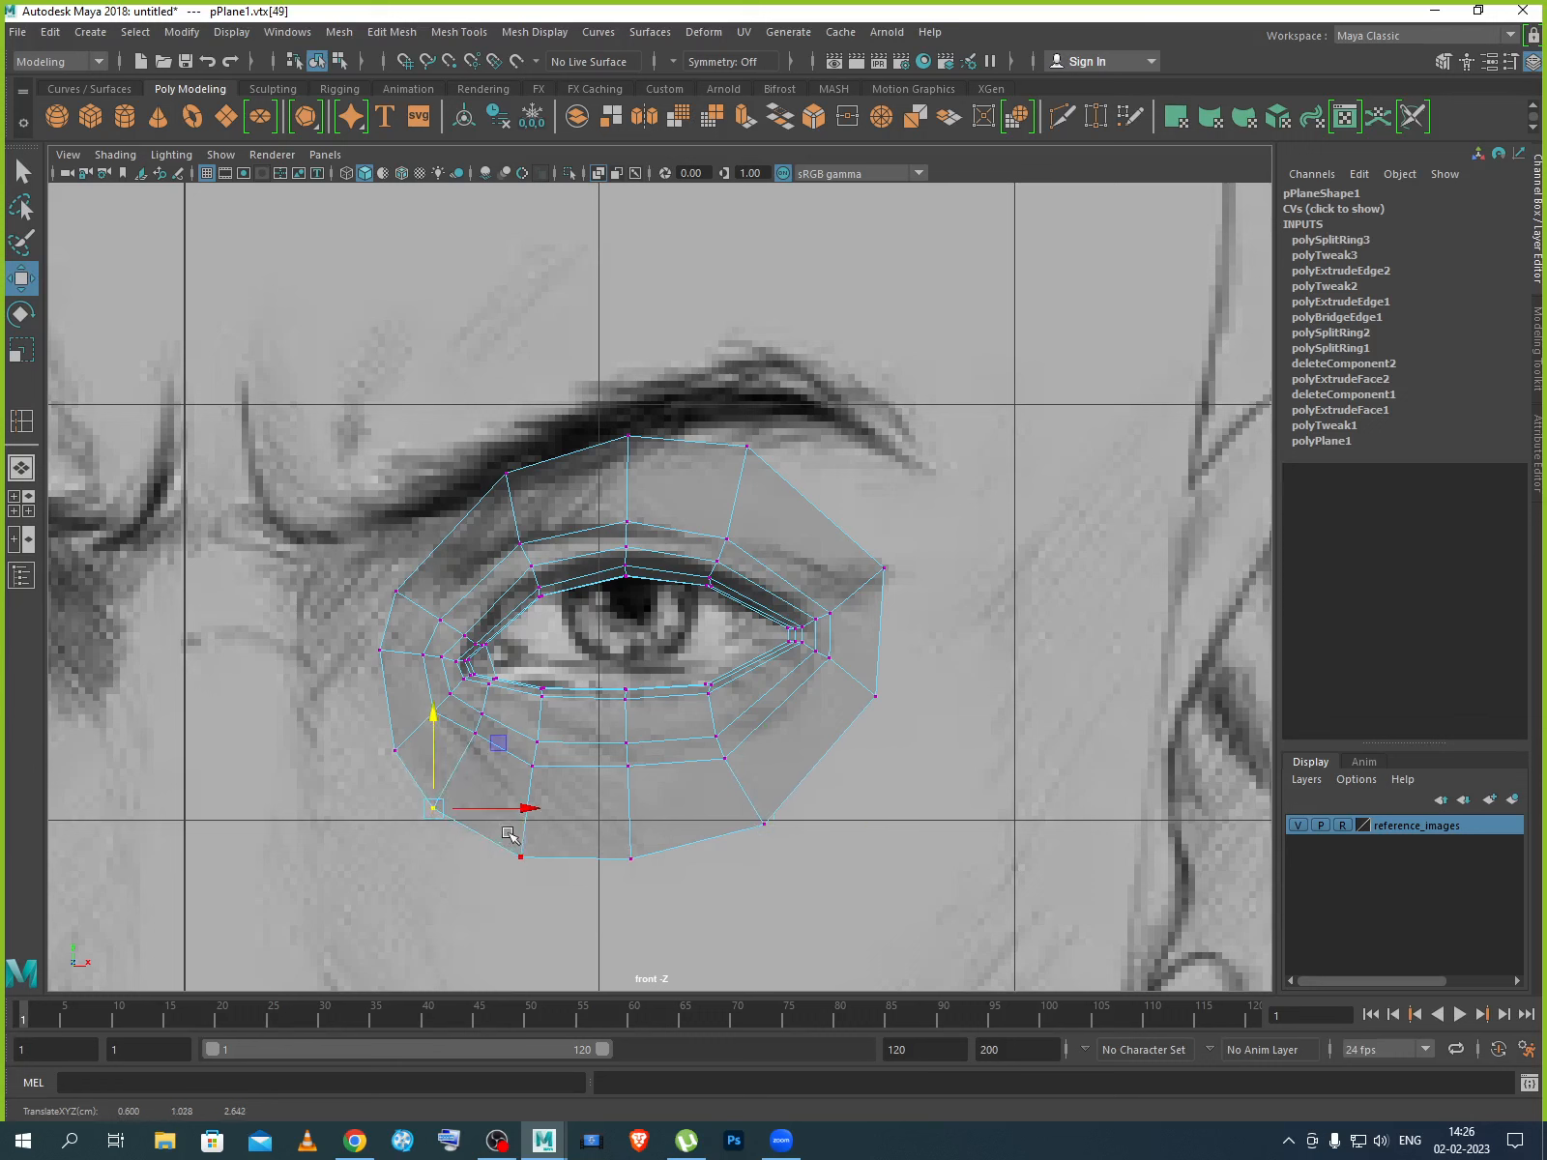
drag(519, 814, 711, 918)
click(580, 817)
drag(580, 818, 578, 800)
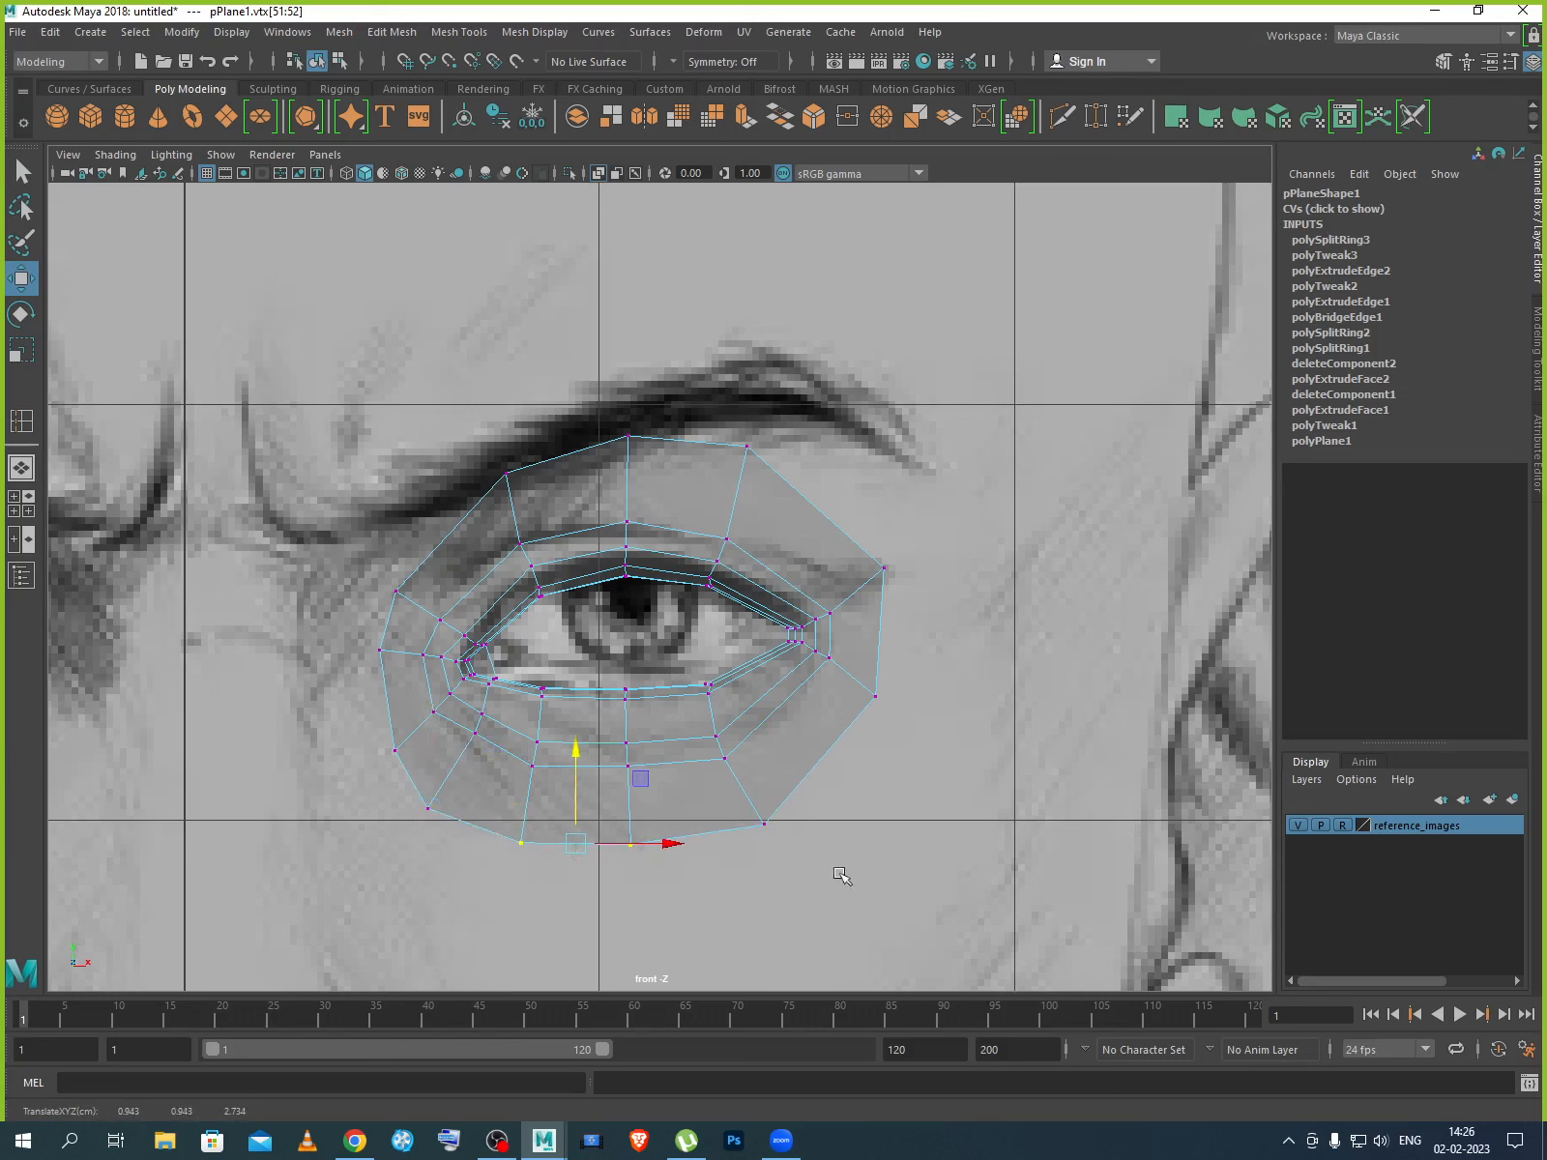
Shift the lower outer border vertex slightly inward, and move the border vertex below the outer eye corner slightly down and outward.
drag(737, 817, 802, 855)
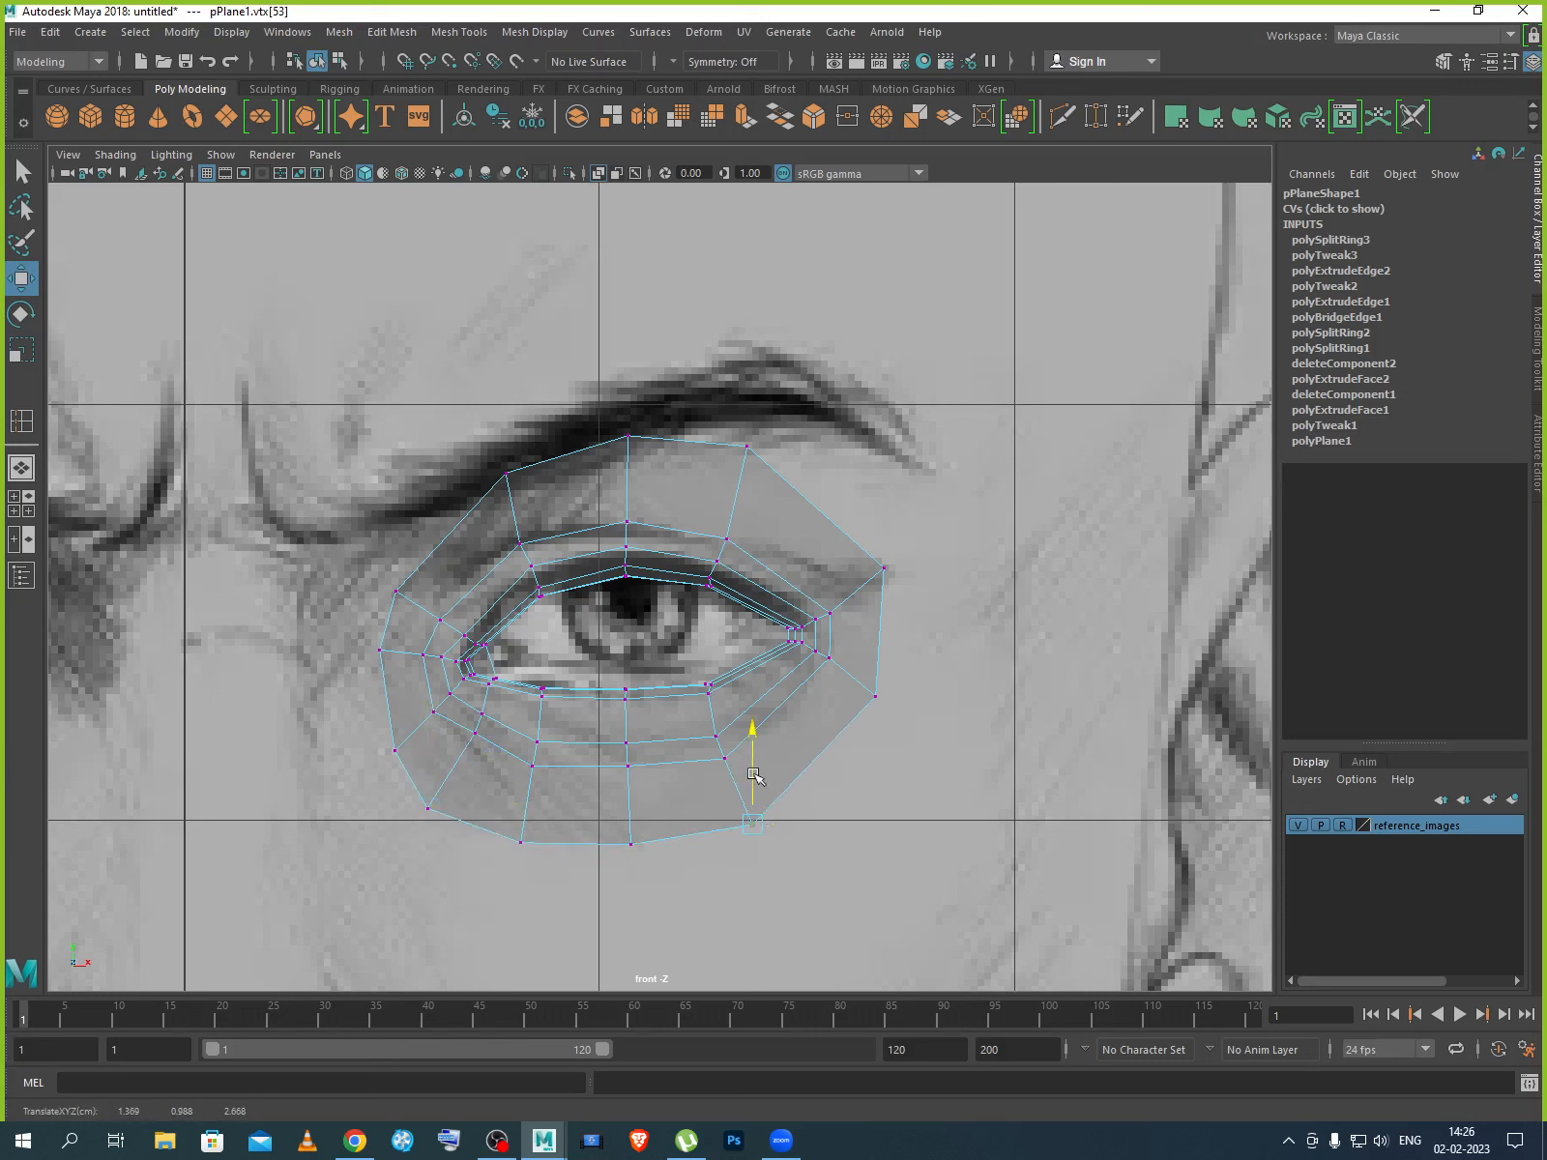
drag(890, 679, 863, 714)
click(870, 635)
drag(870, 636, 871, 641)
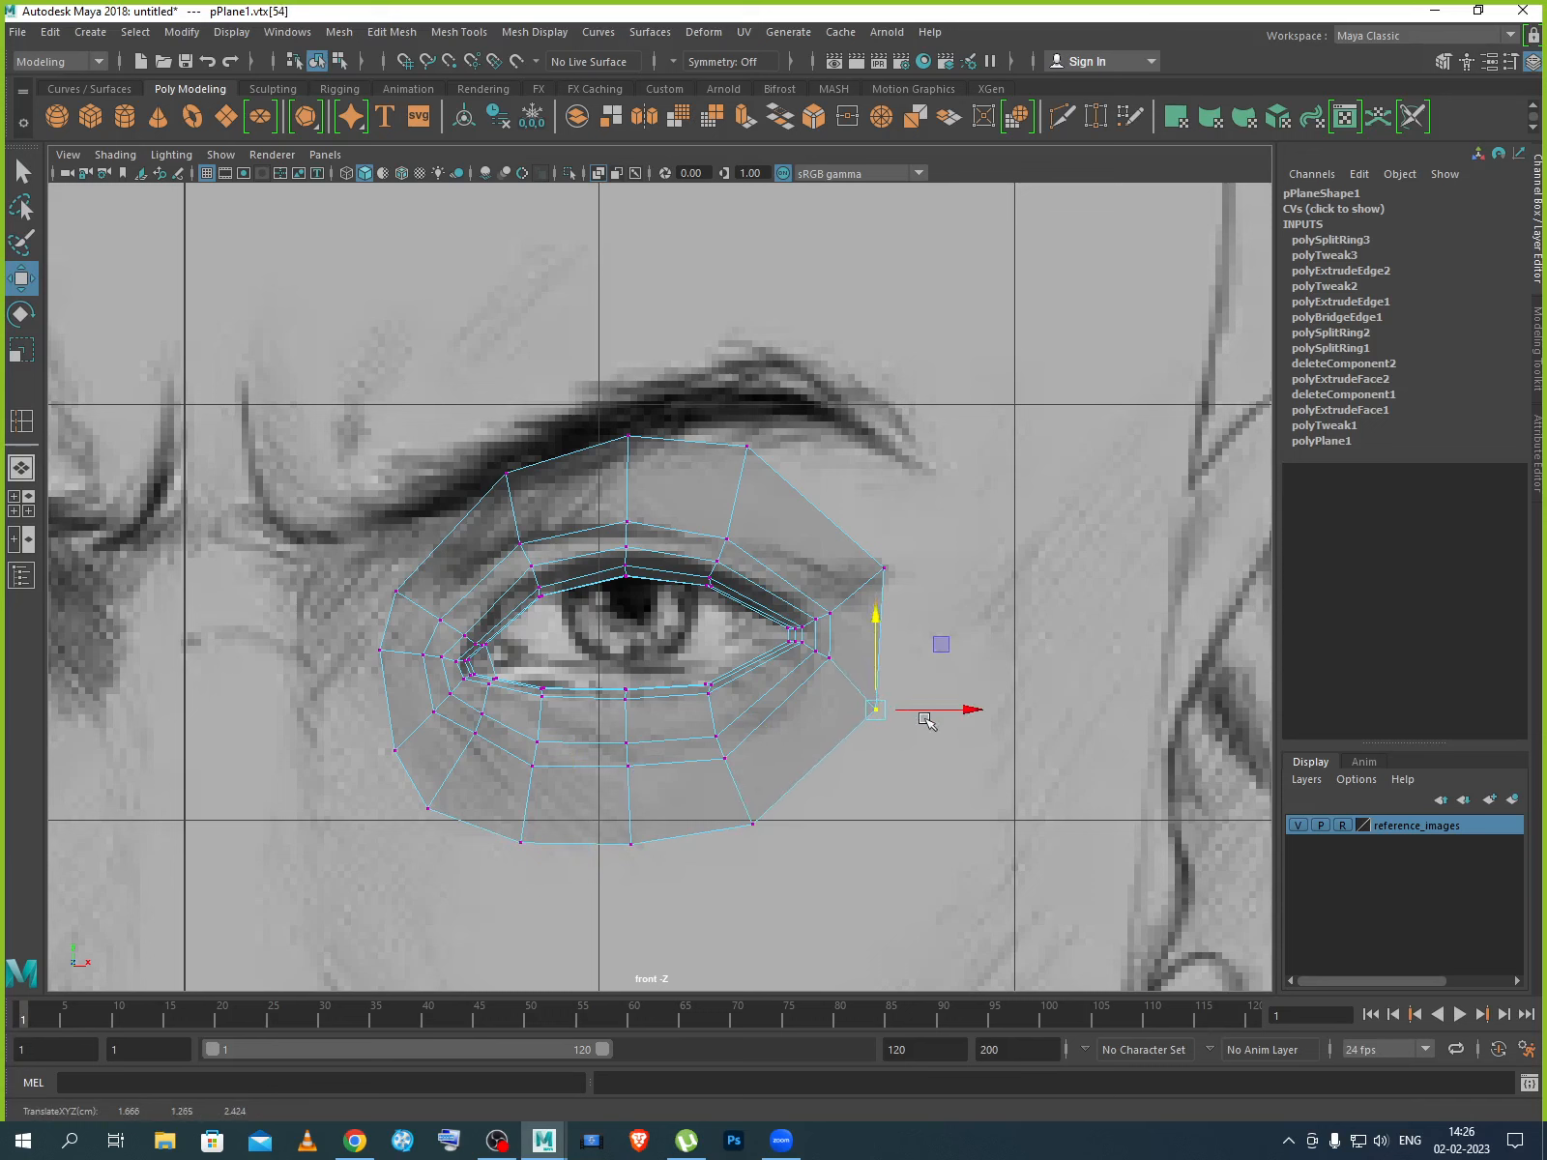
drag(925, 705, 931, 706)
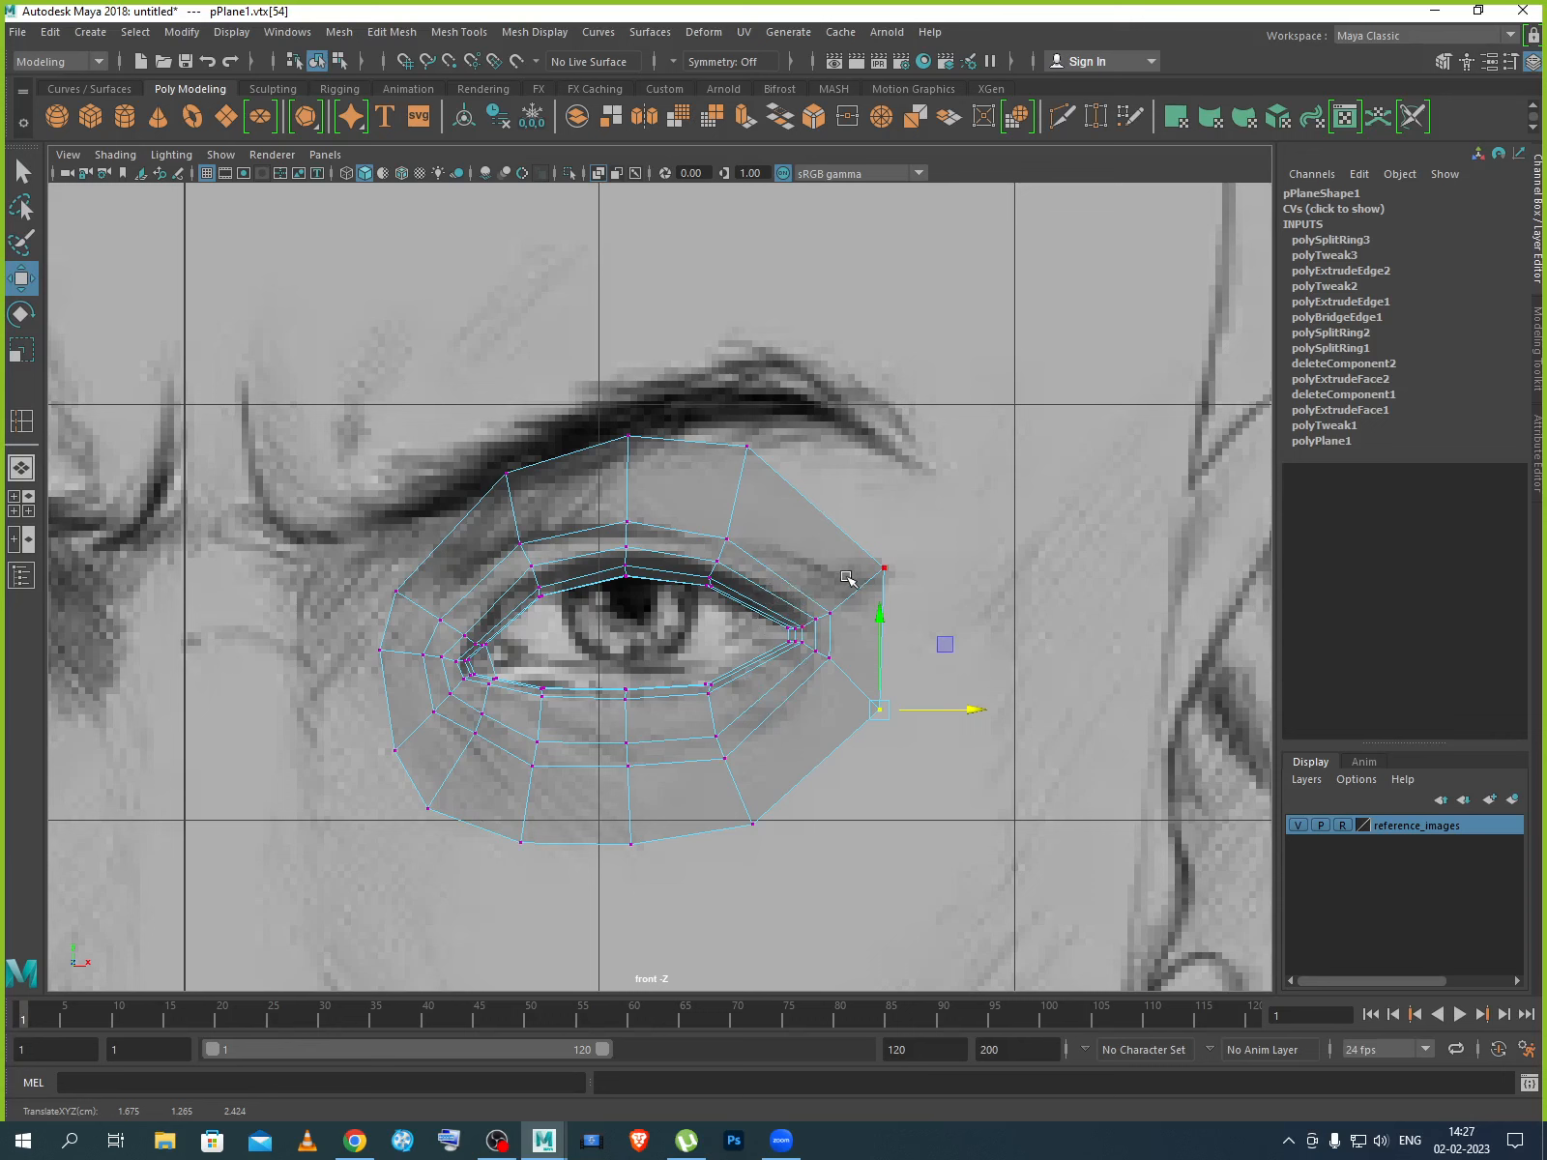
Check the mesh in object mode, return to vertex editing and lower the two eyelid band vertices below the inner eye corner.
right_drag(770, 544, 856, 513)
scroll(804, 718, up, 2)
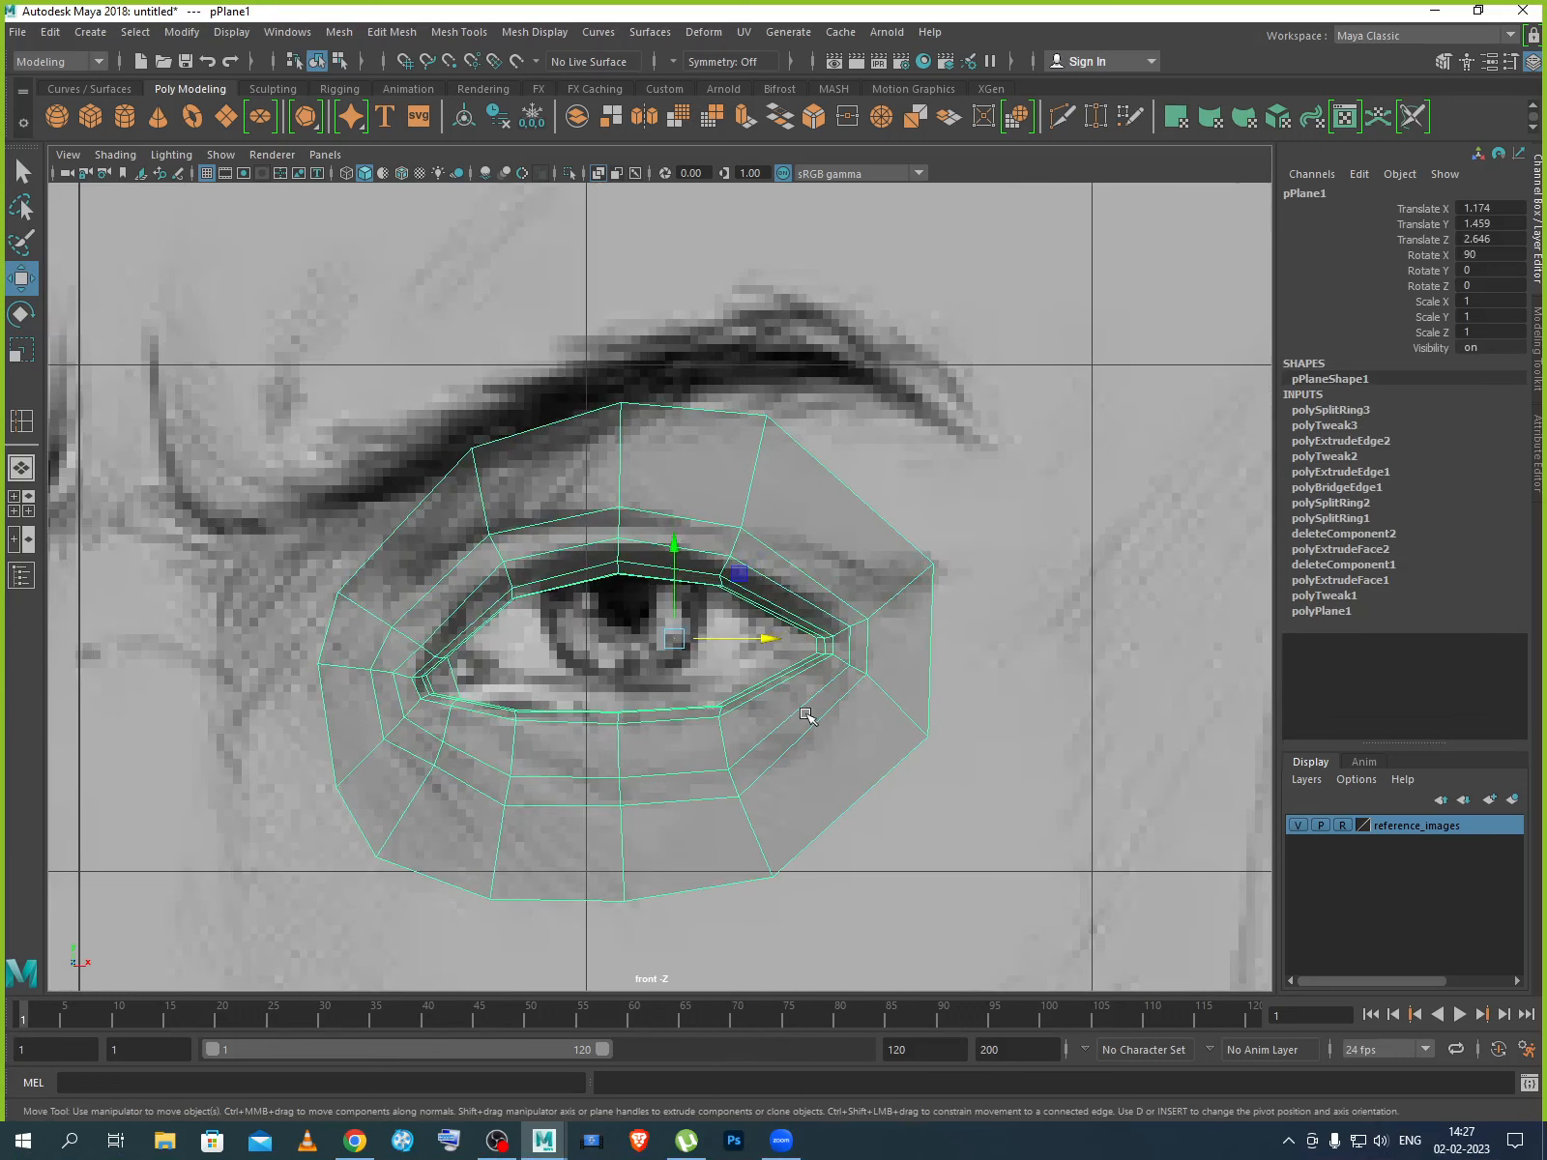
right_drag(413, 600, 325, 586)
scroll(438, 783, up, 2)
click(355, 832)
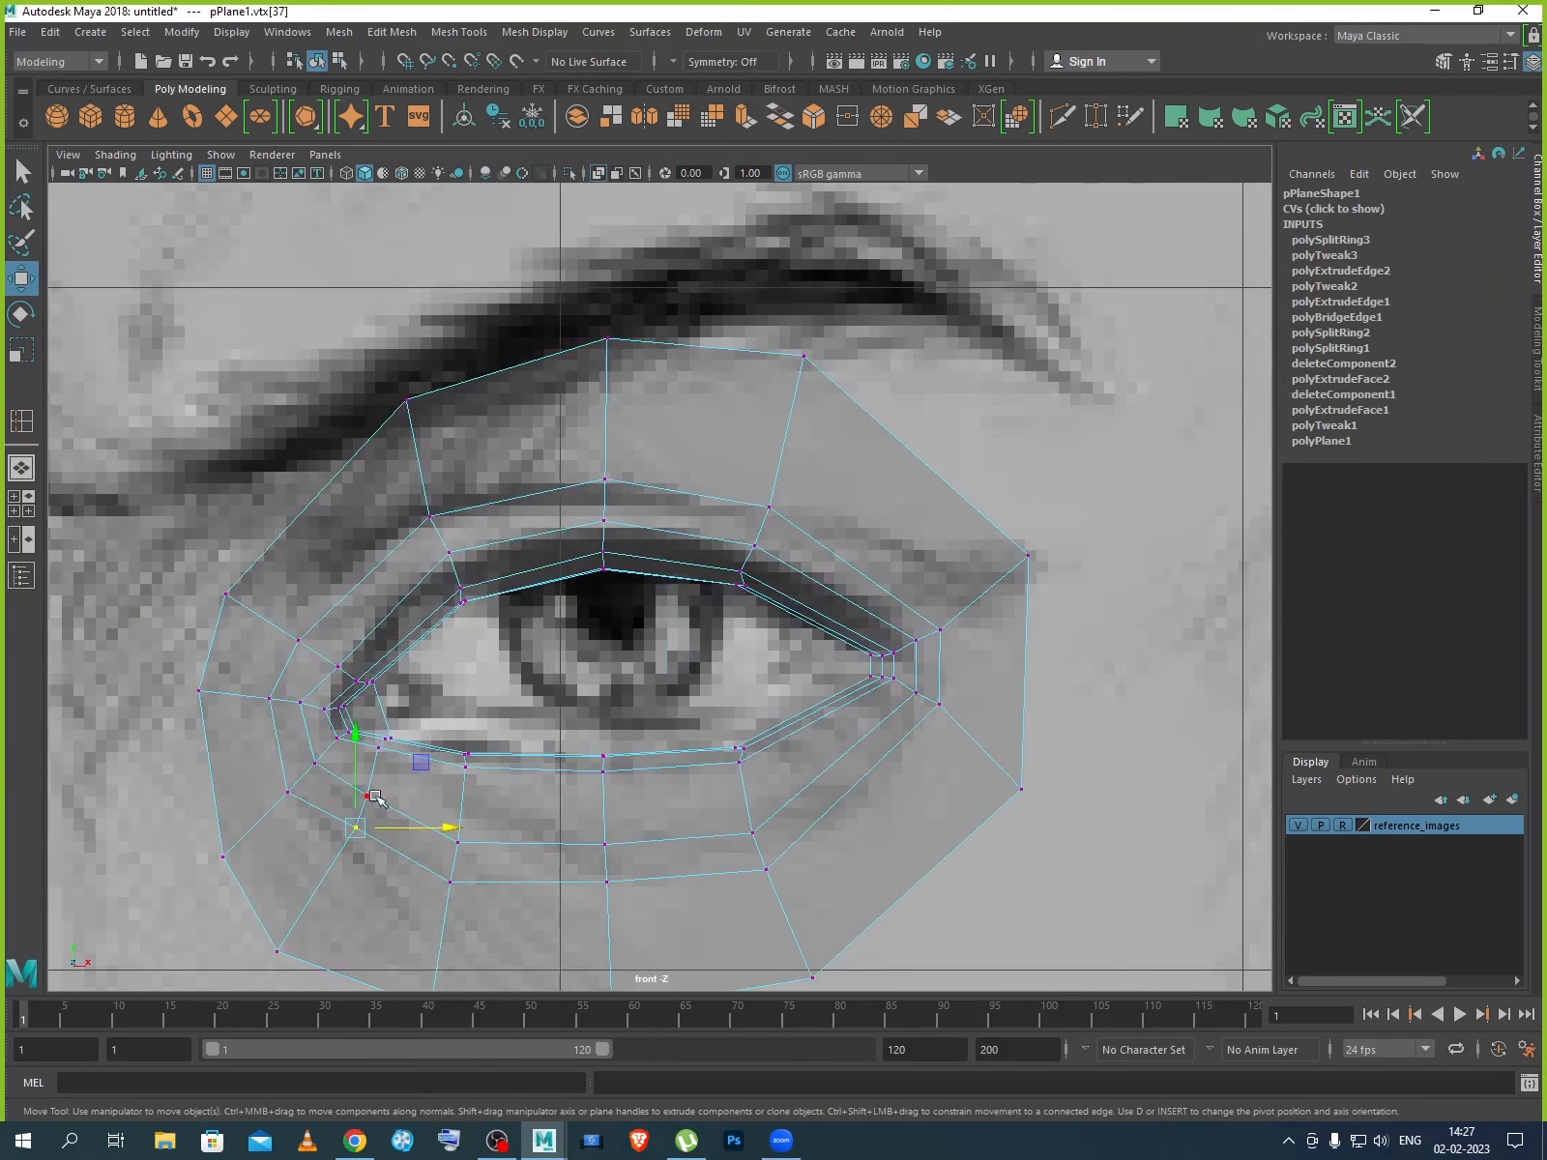
drag(357, 775, 357, 801)
drag(423, 851, 413, 848)
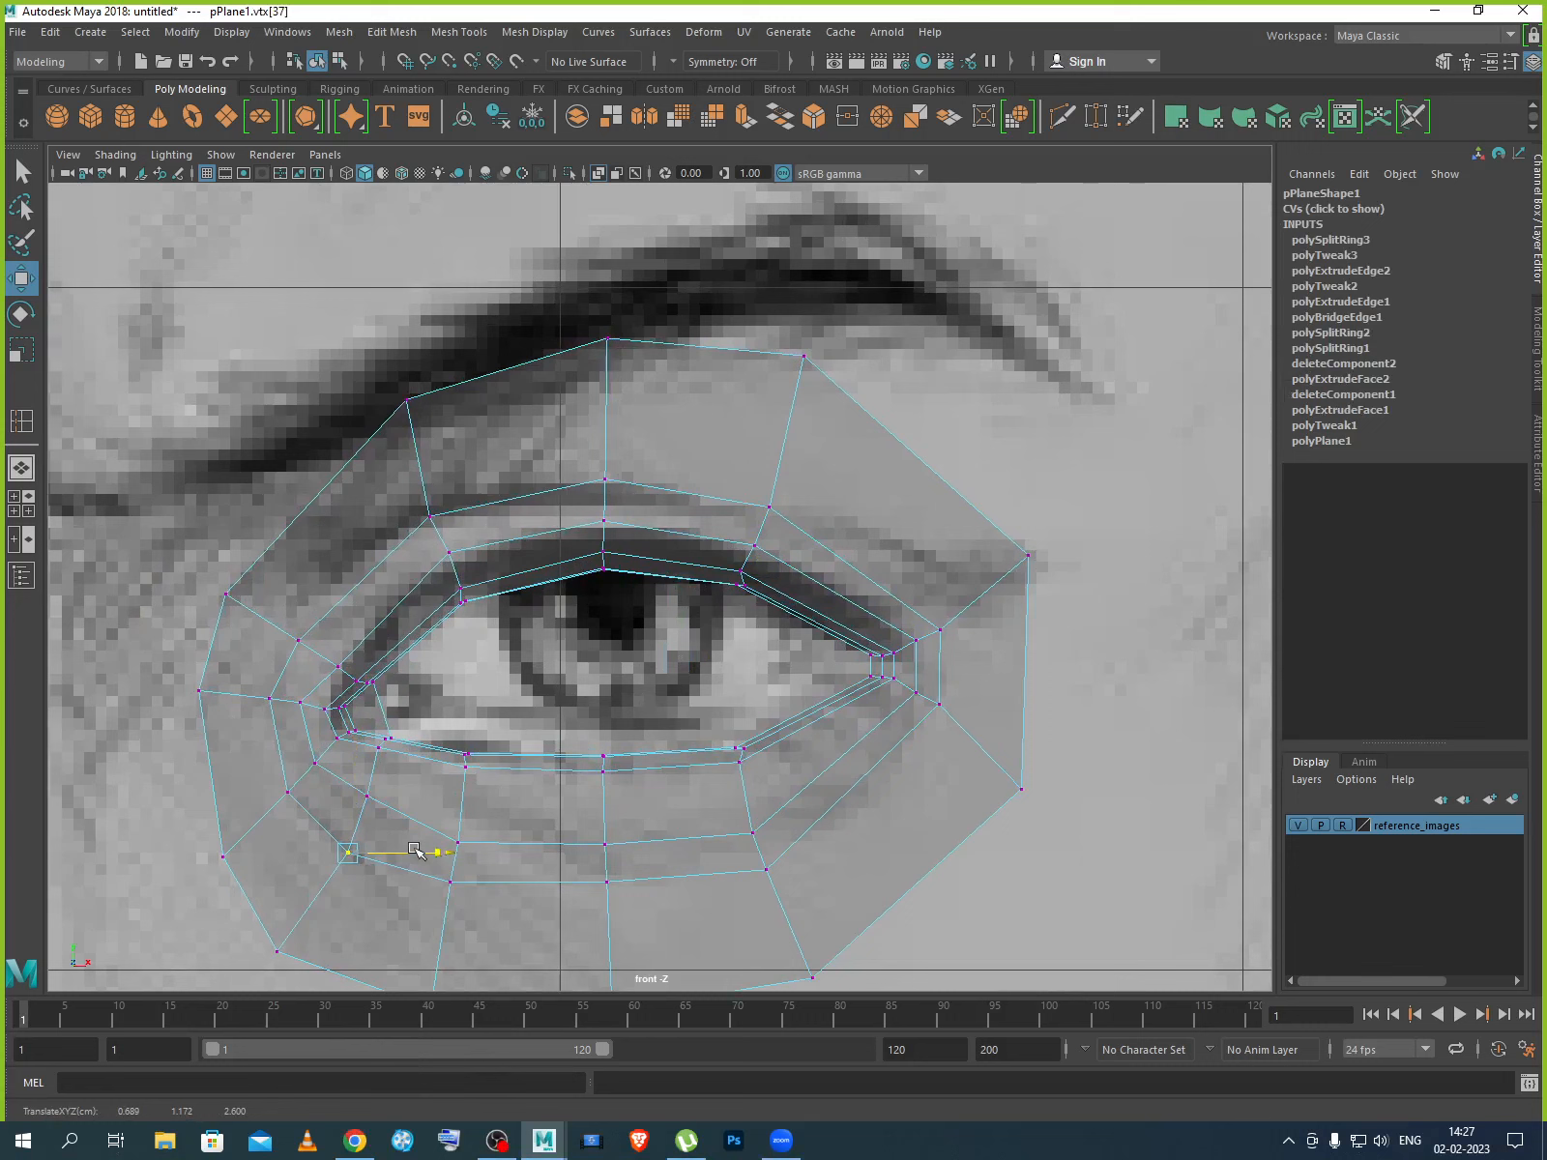
click(367, 796)
Lower the four vertices of the loop just under the lower lid edge slightly, from the inner corner outward.
drag(376, 760, 468, 746)
click(380, 749)
click(466, 773)
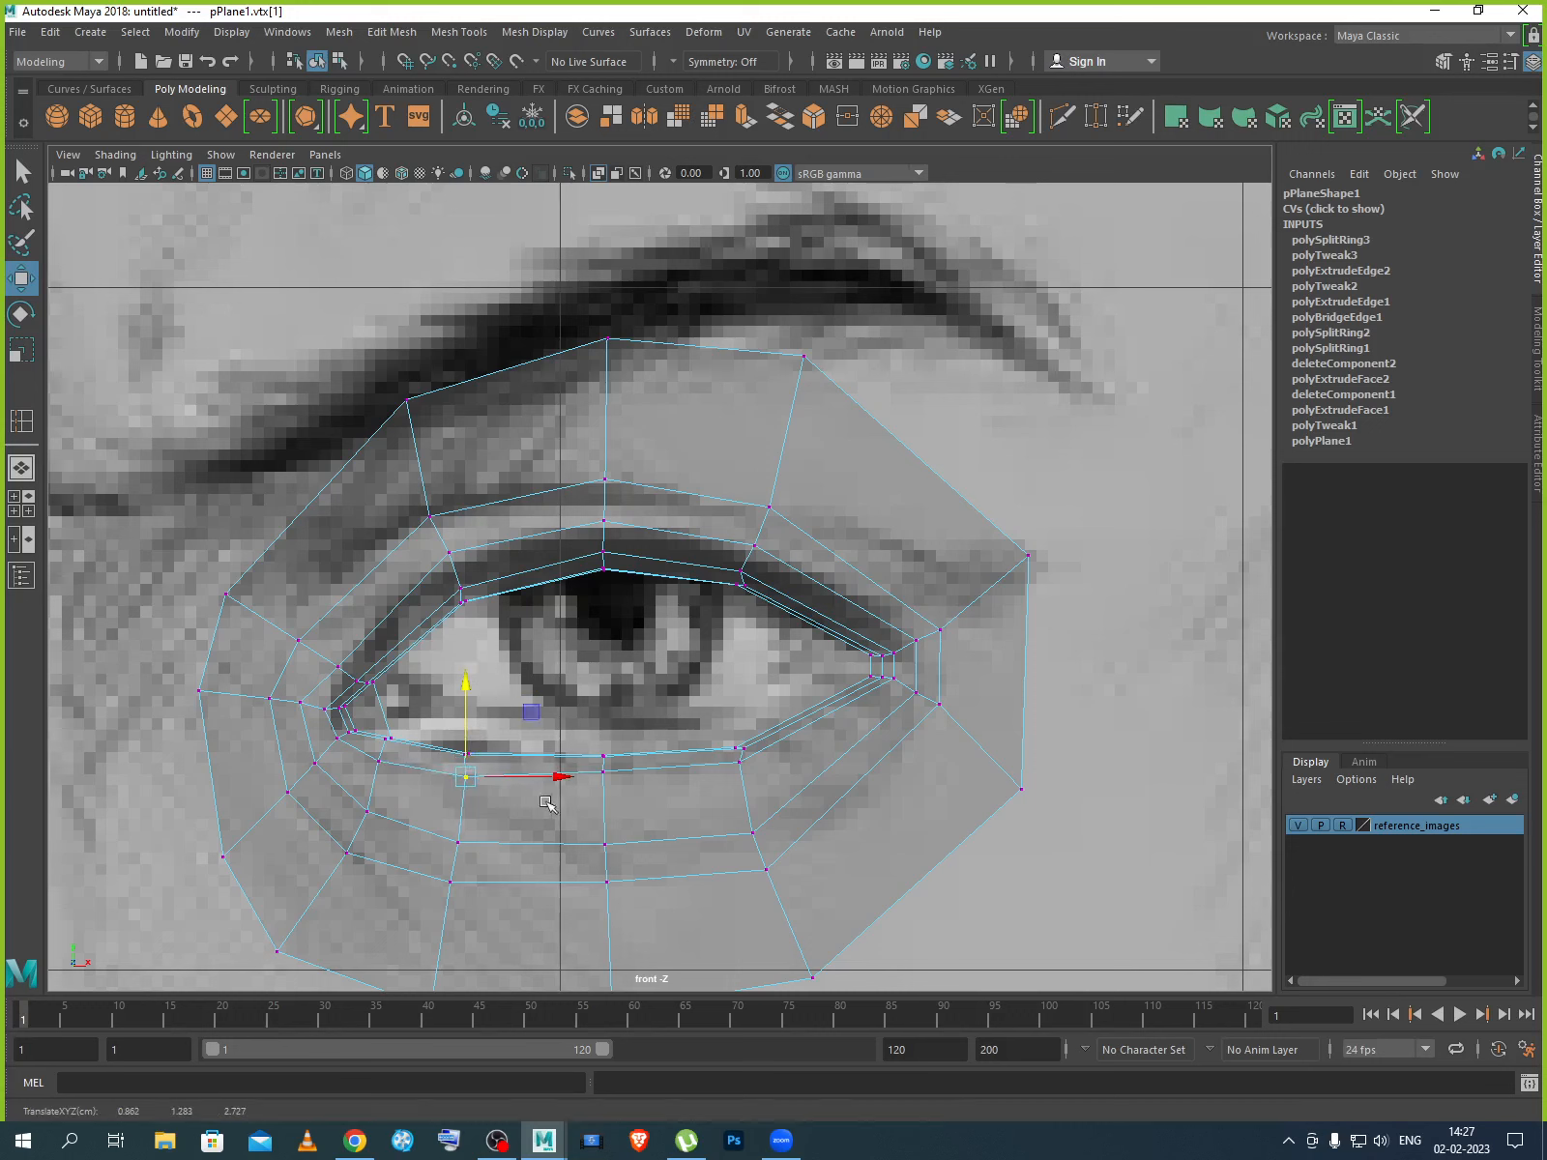
click(601, 764)
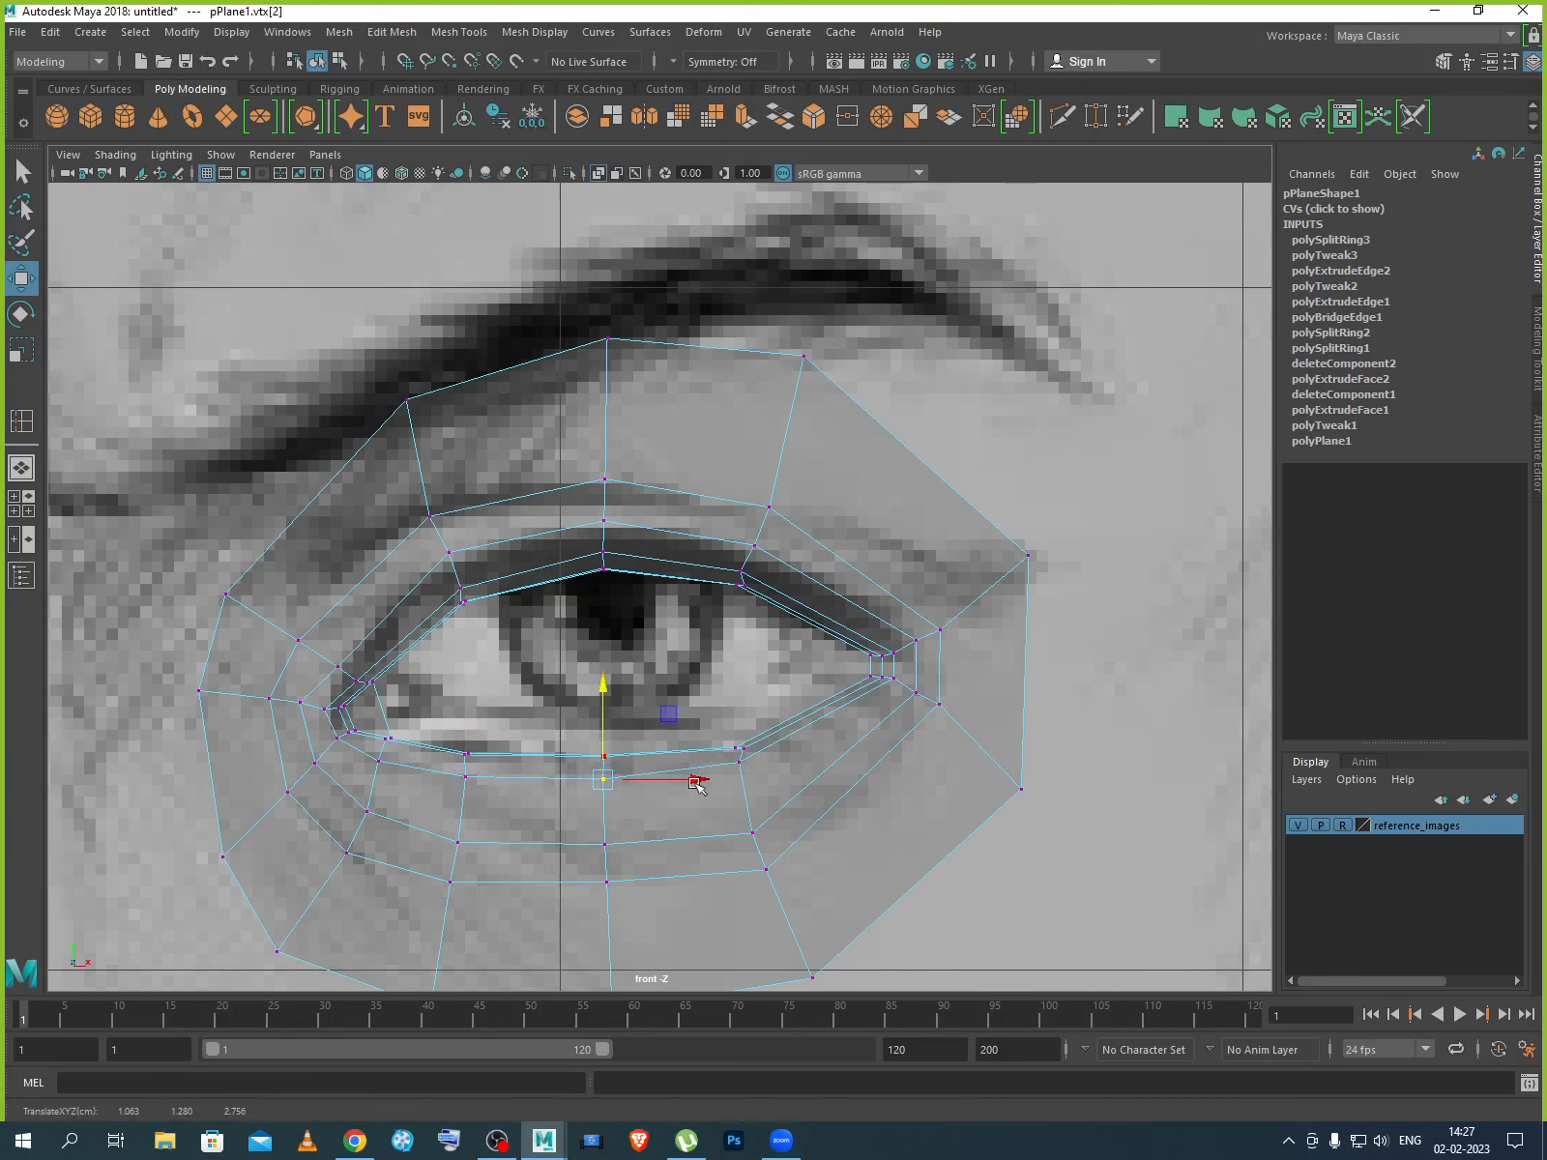
click(742, 747)
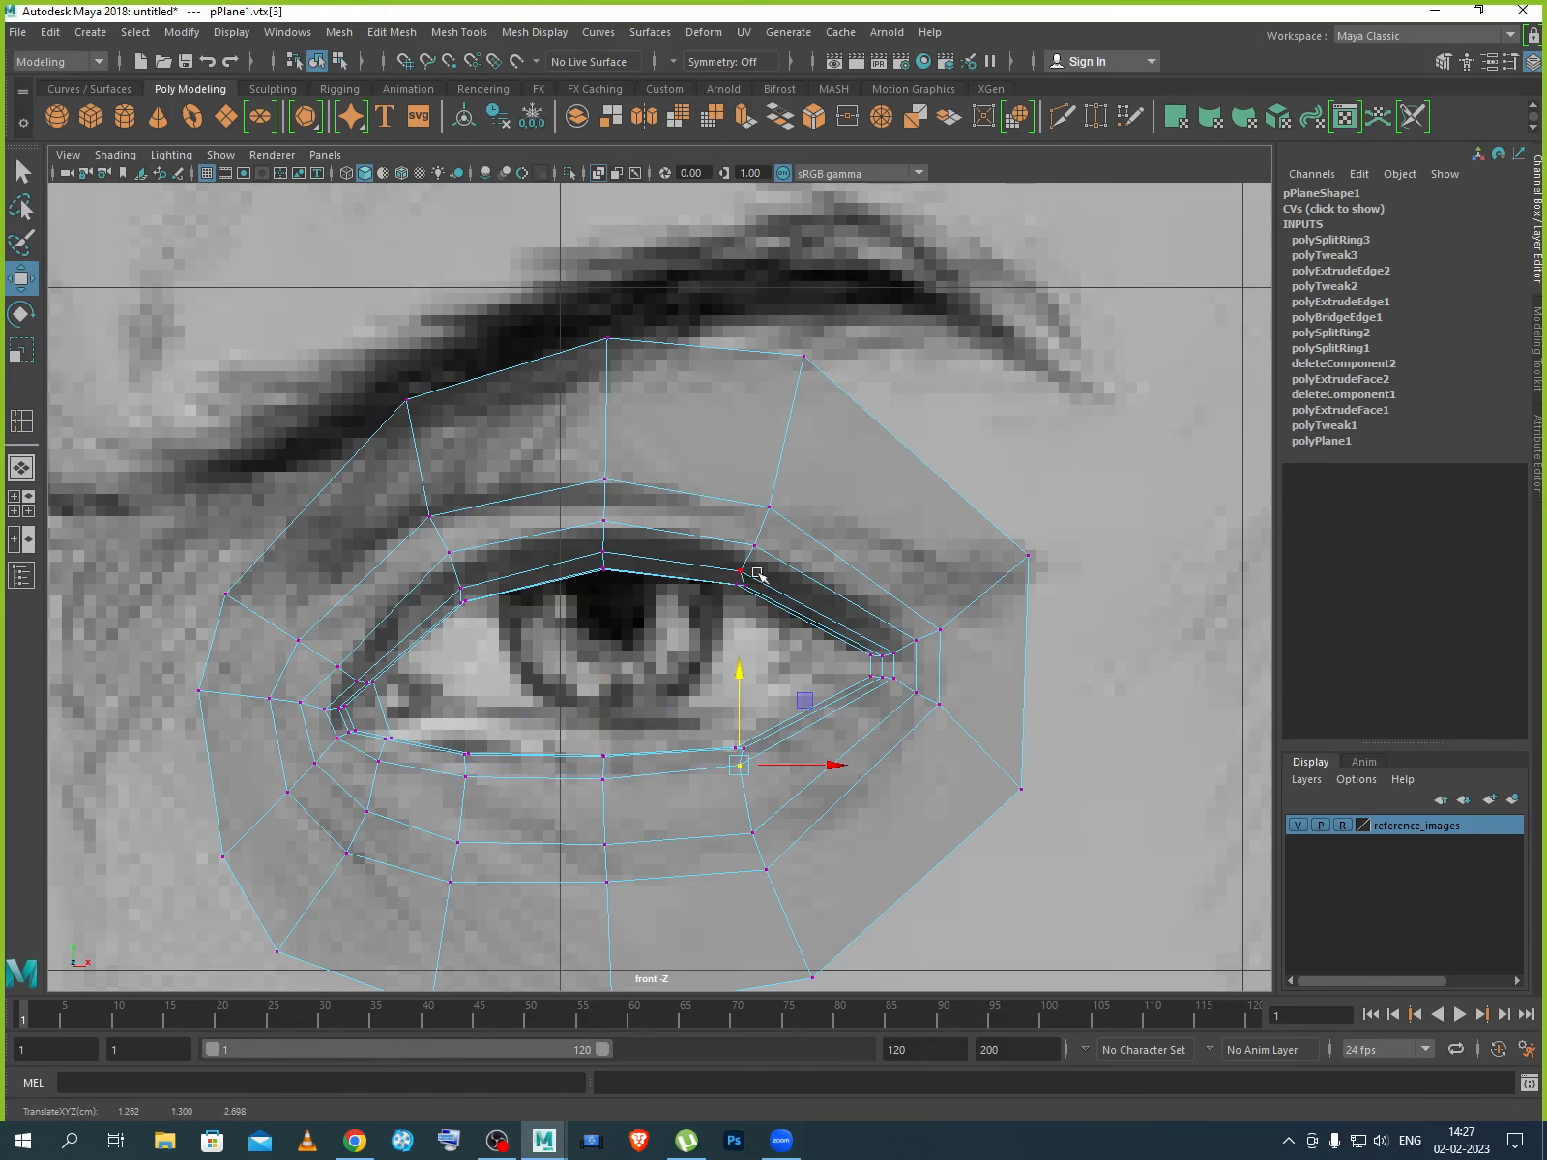
Raise the outer, middle and inner vertices of the thin upper lid loop slightly to separate it from the lid's inner edge.
scroll(722, 593, up, 4)
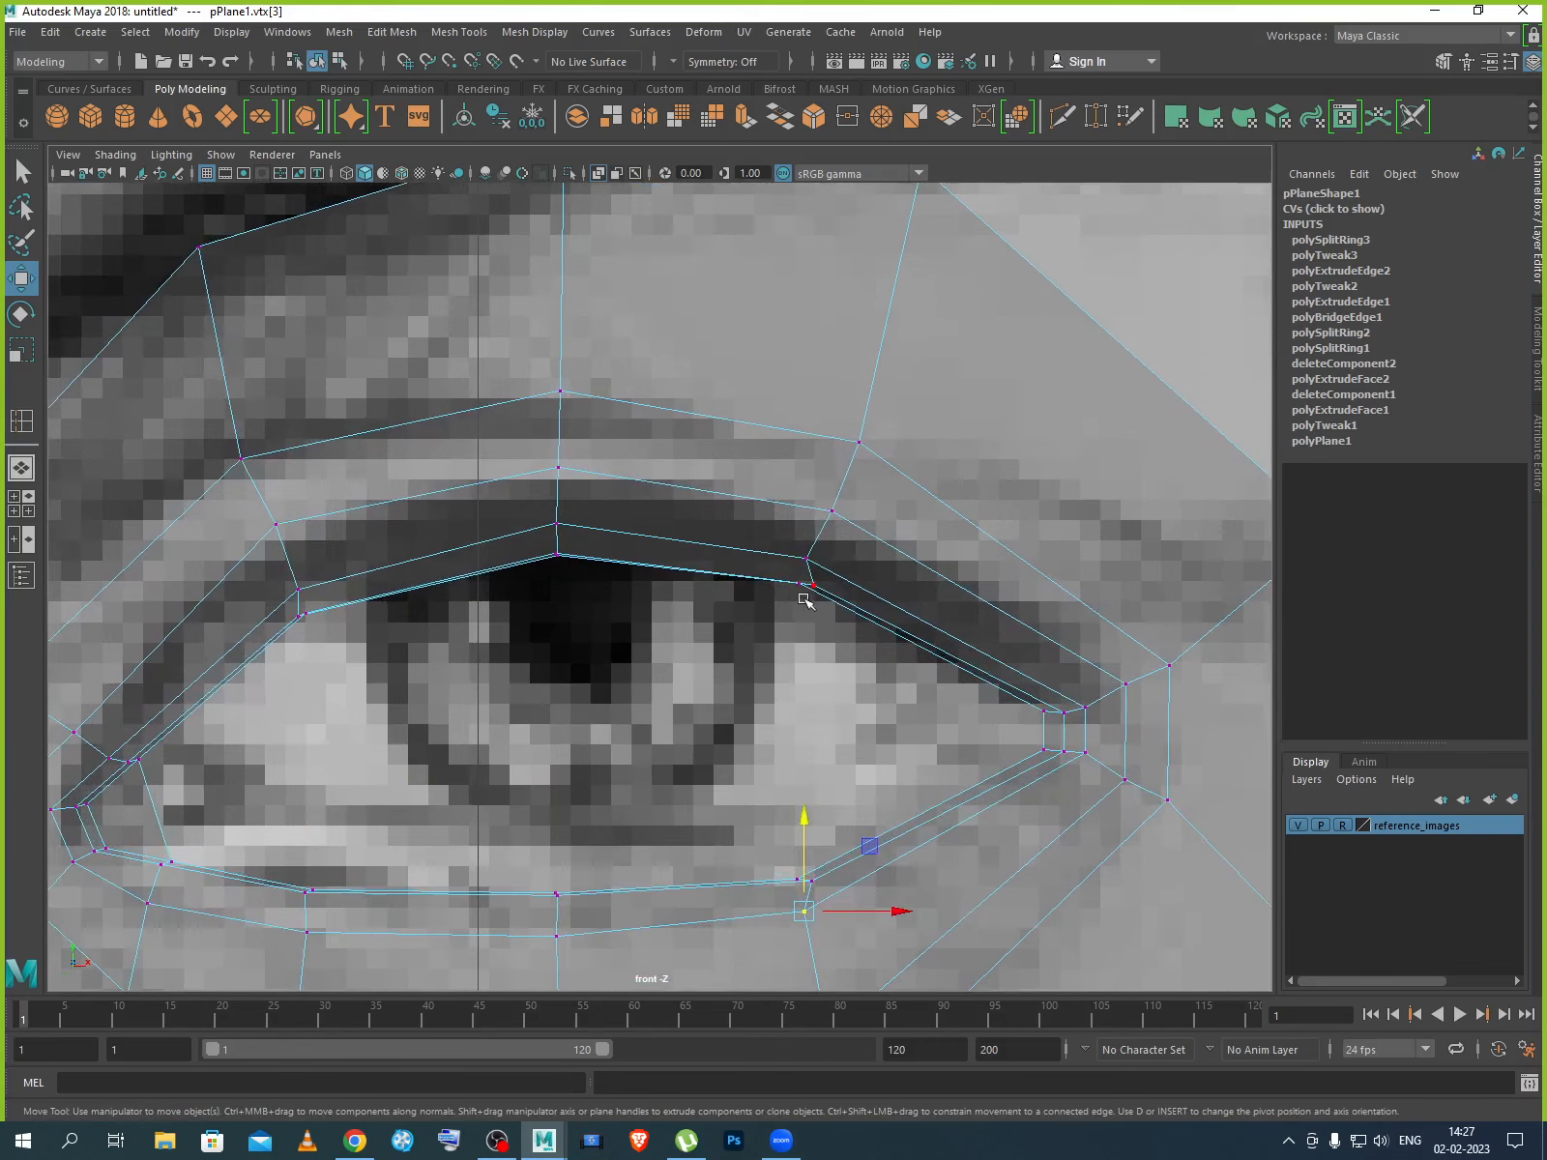
click(742, 583)
drag(763, 589, 810, 558)
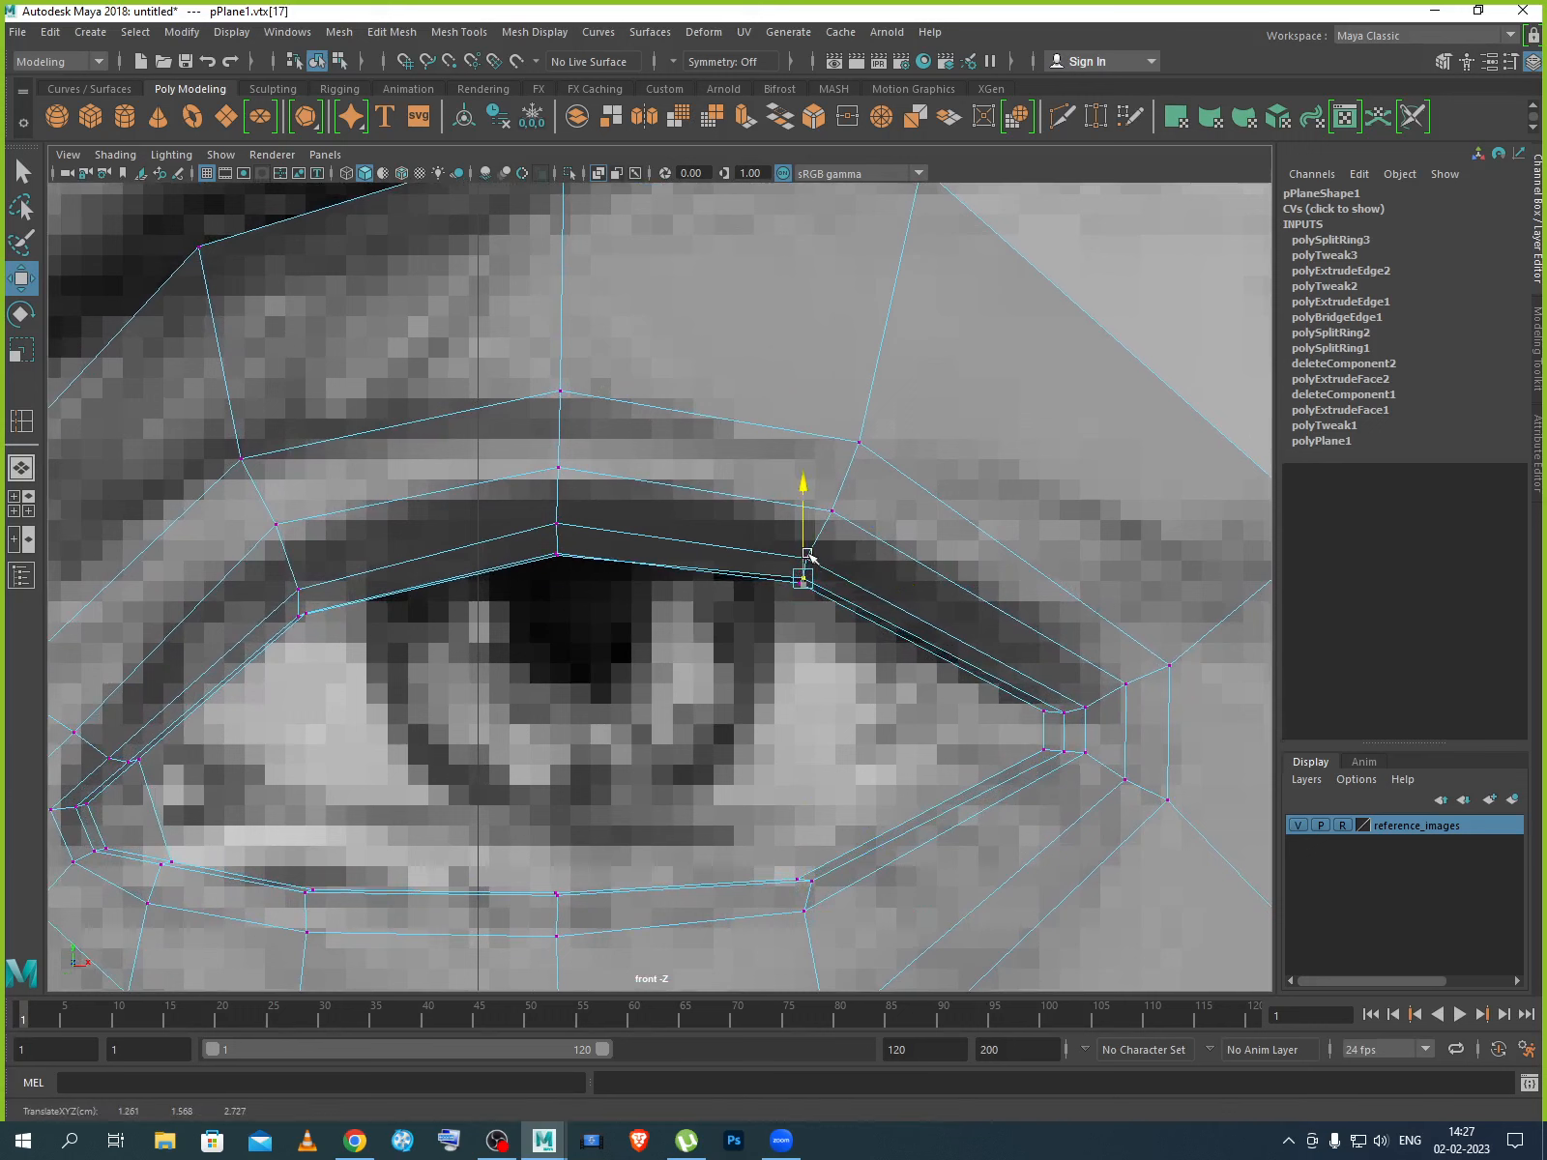
click(560, 552)
drag(556, 512, 557, 507)
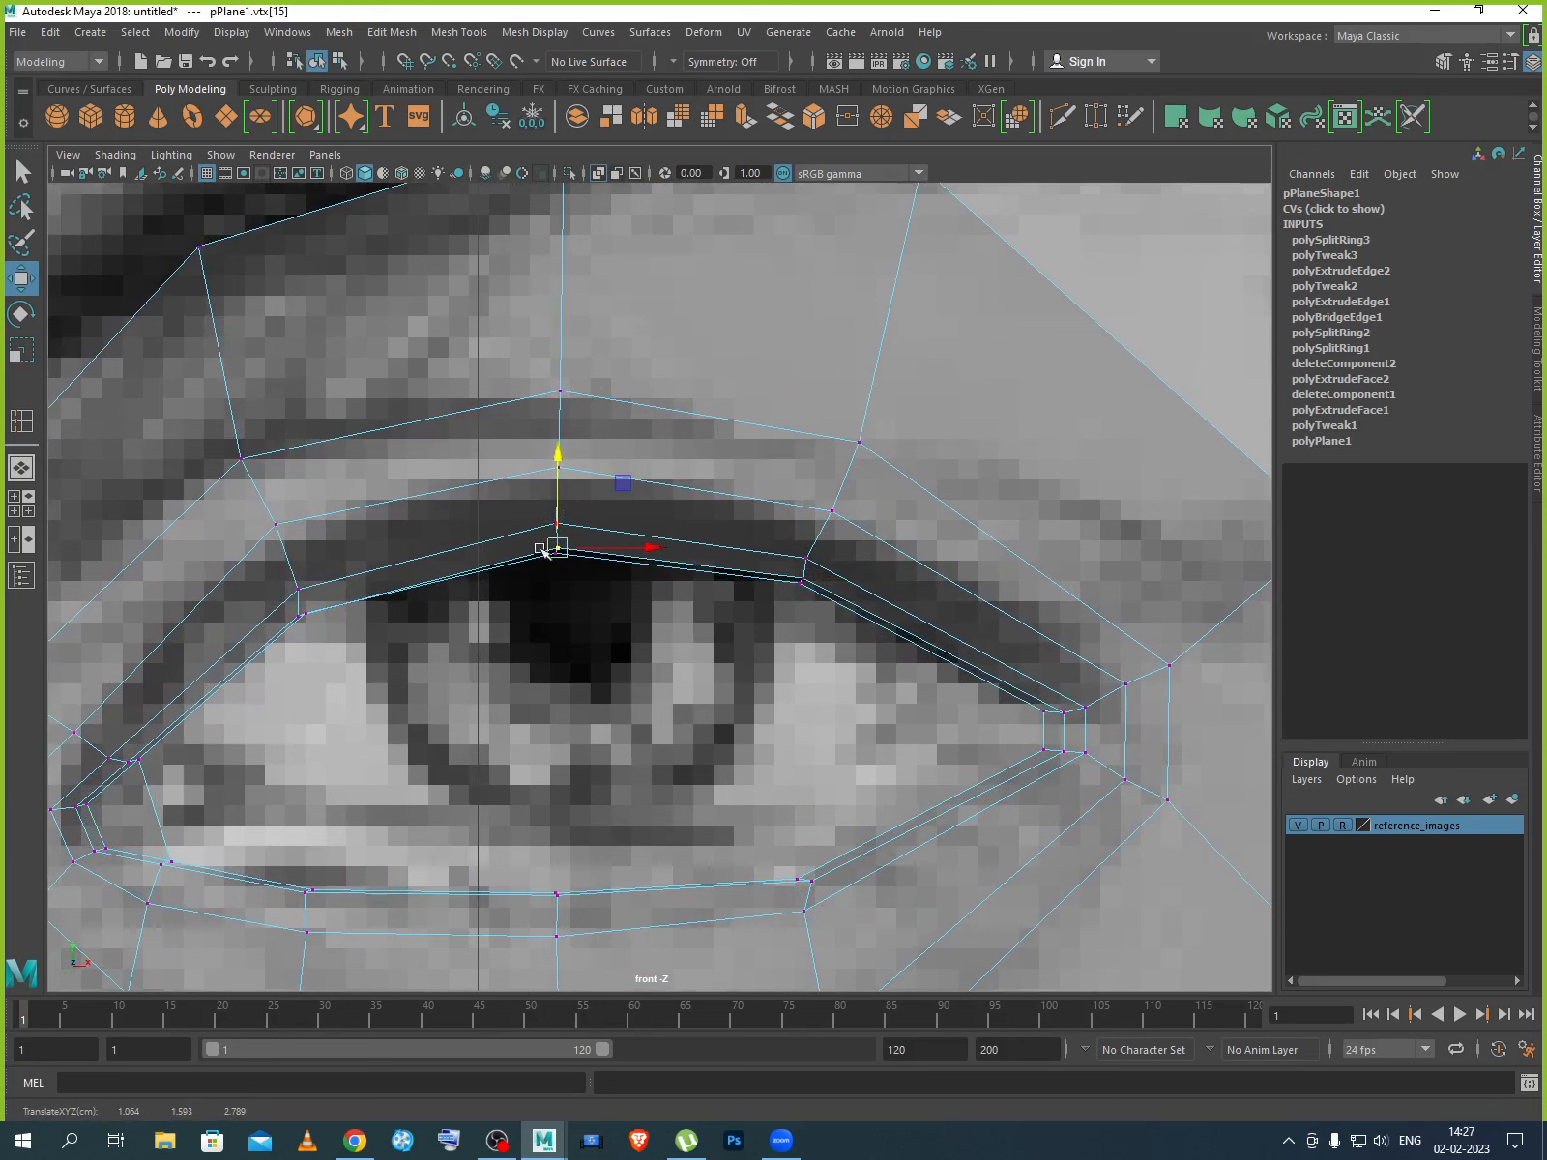
click(305, 615)
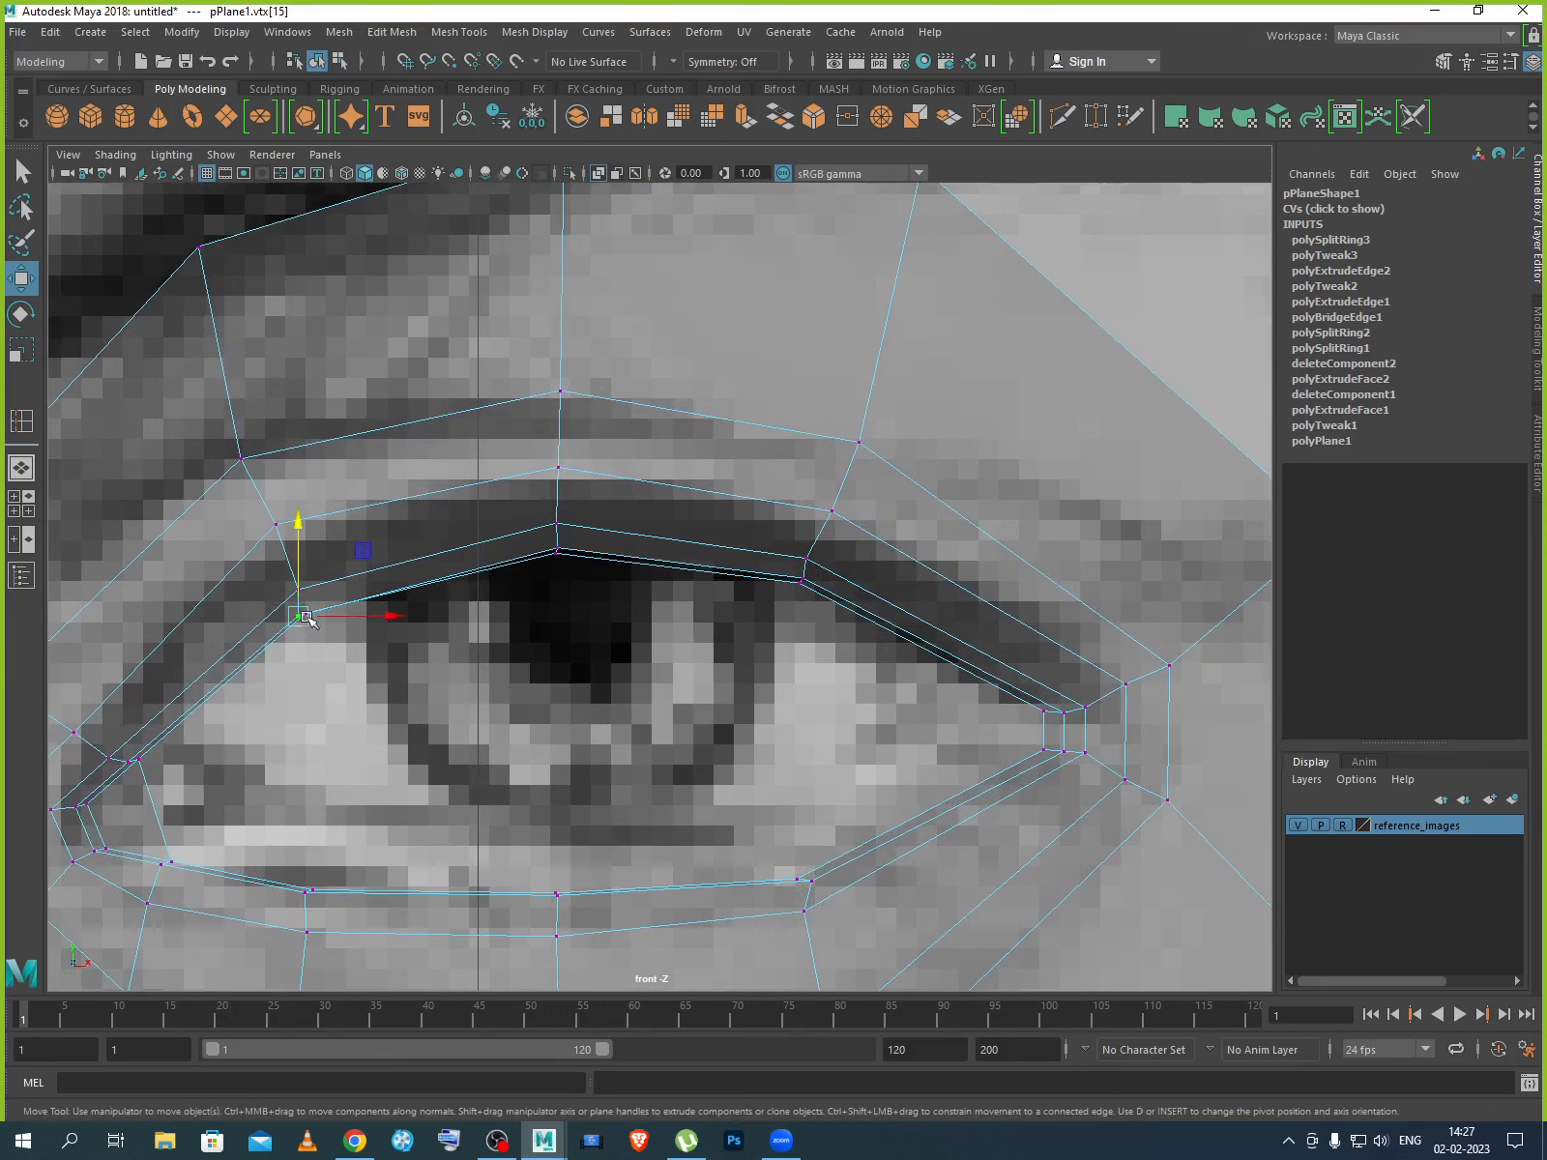
drag(350, 609, 352, 610)
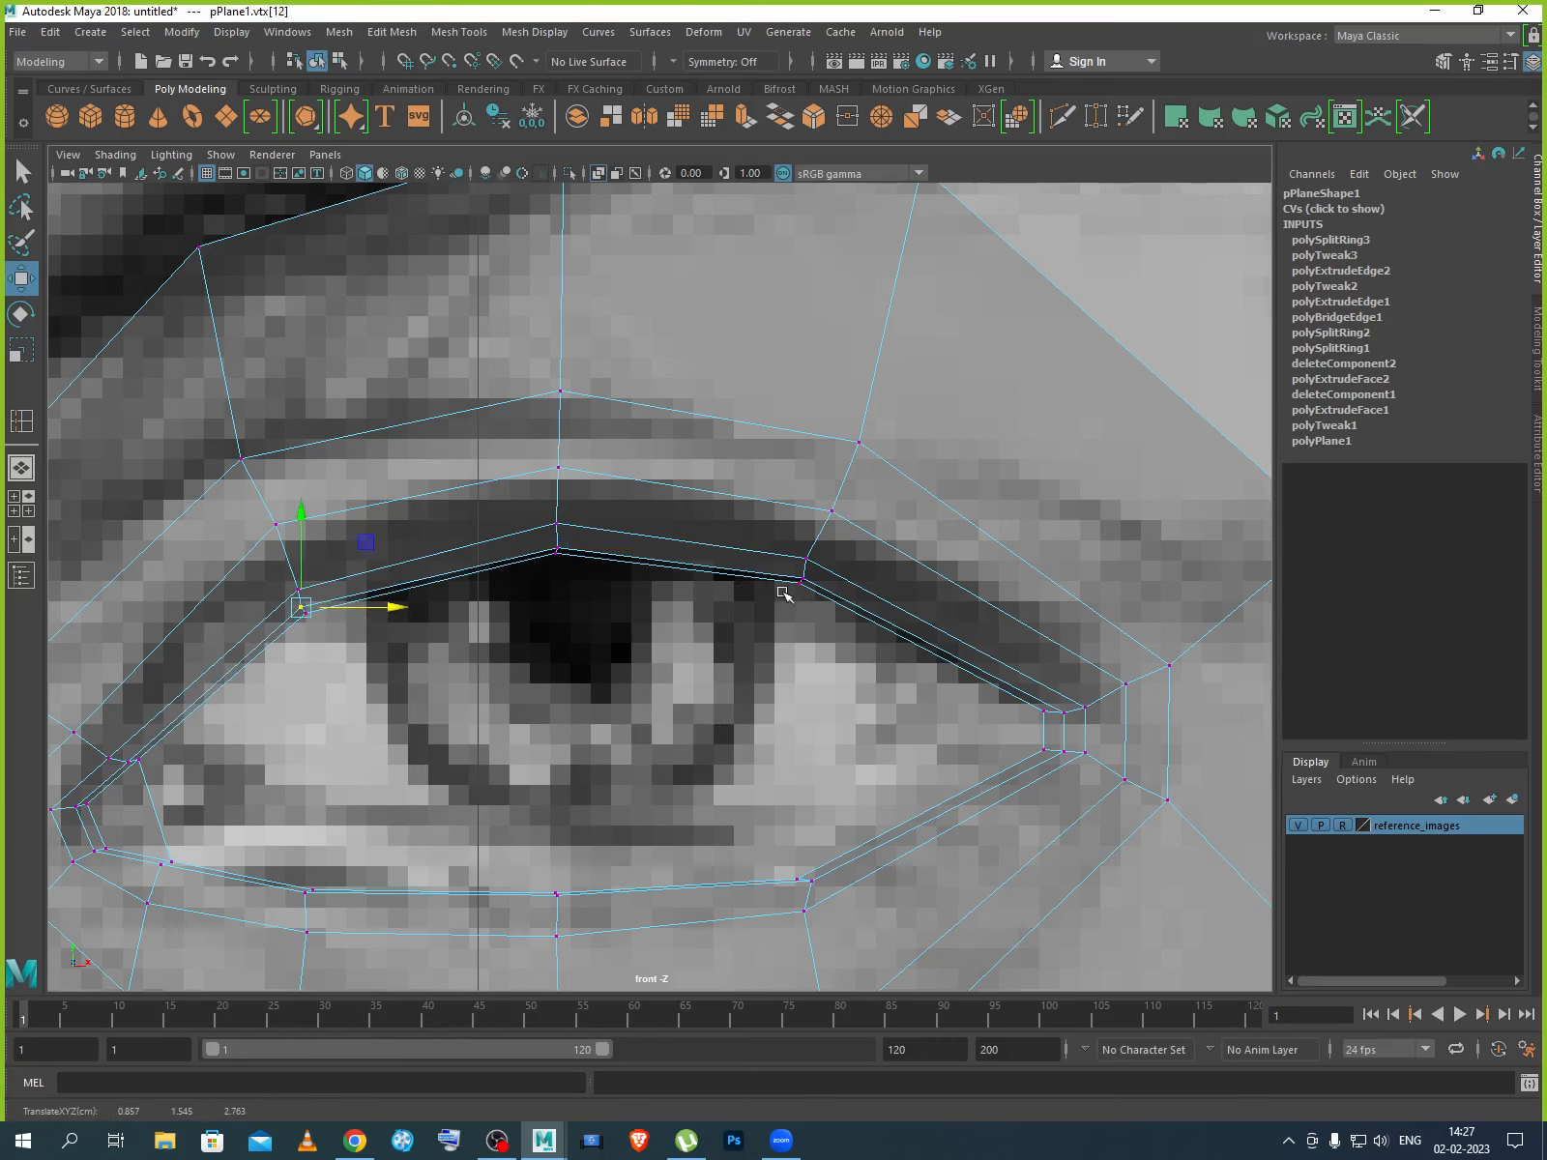
Return to object mode and examine the eyelid's shape in the perspective view with smooth preview switched on.
scroll(783, 592, down, 10)
scroll(746, 600, up, 10)
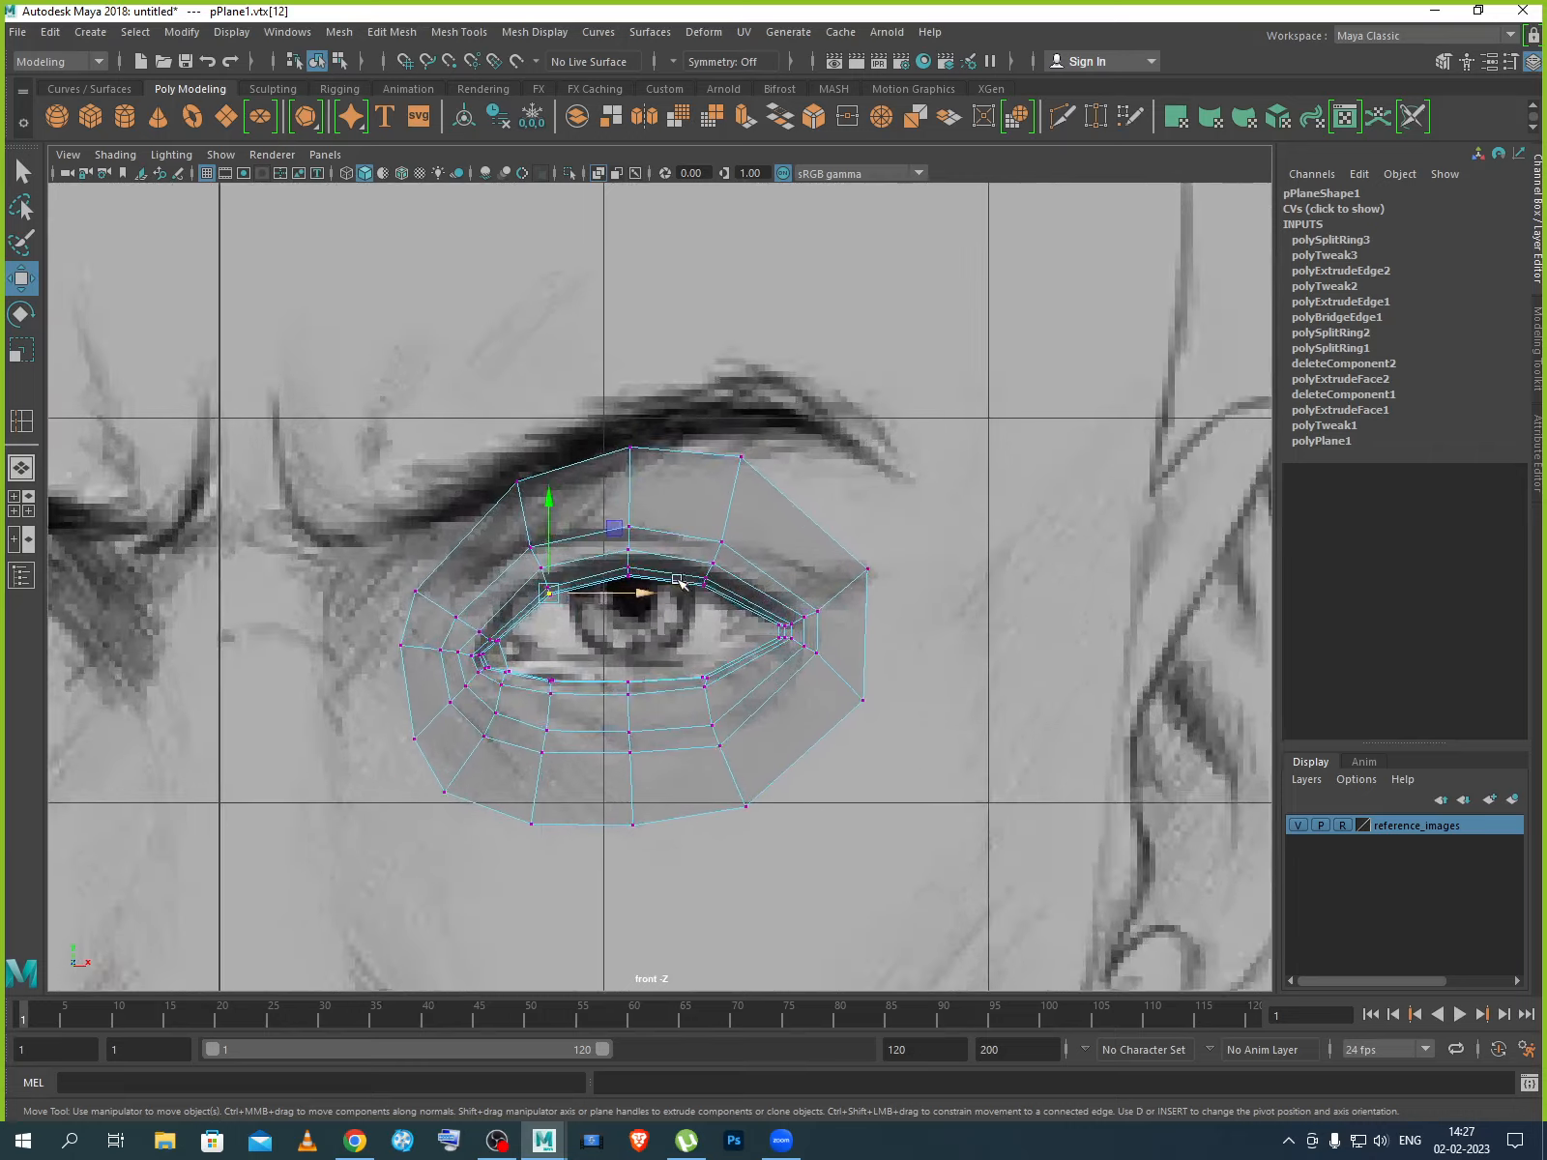
right_drag(744, 494, 837, 462)
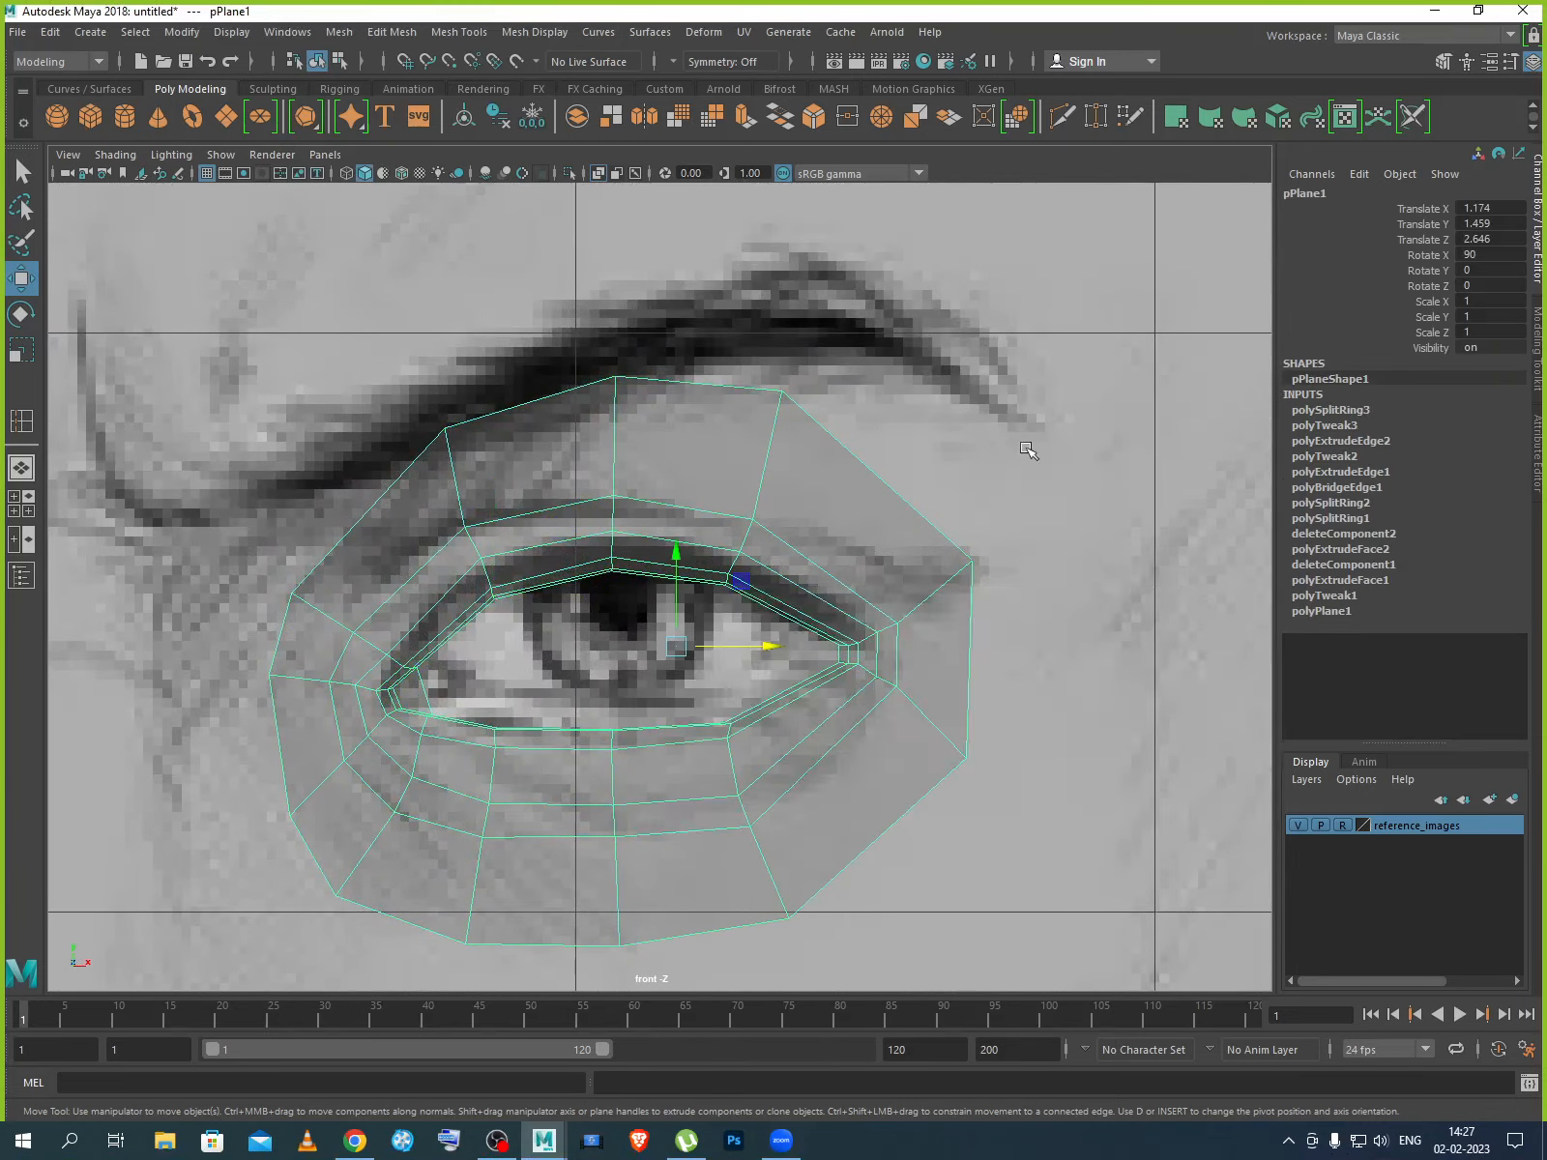
key(space)
key(space)
scroll(950, 670, down, 3)
scroll(950, 669, down, 2)
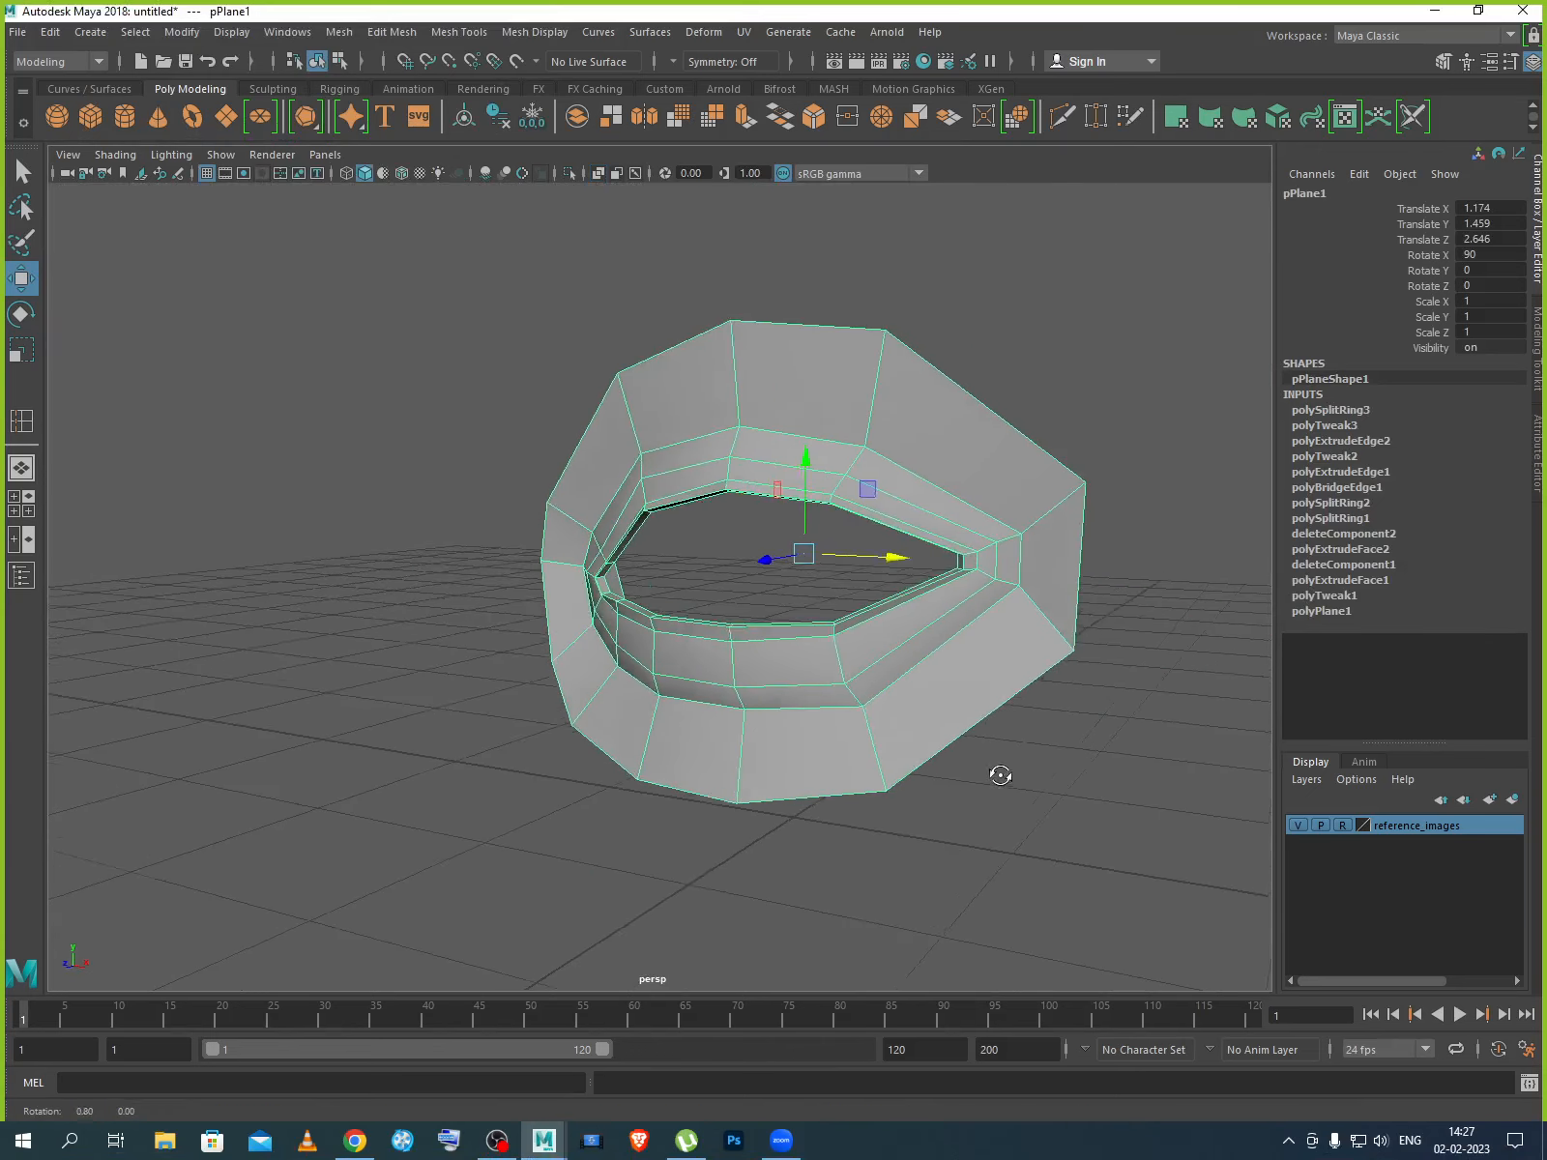
alt+drag(999, 775, 962, 769)
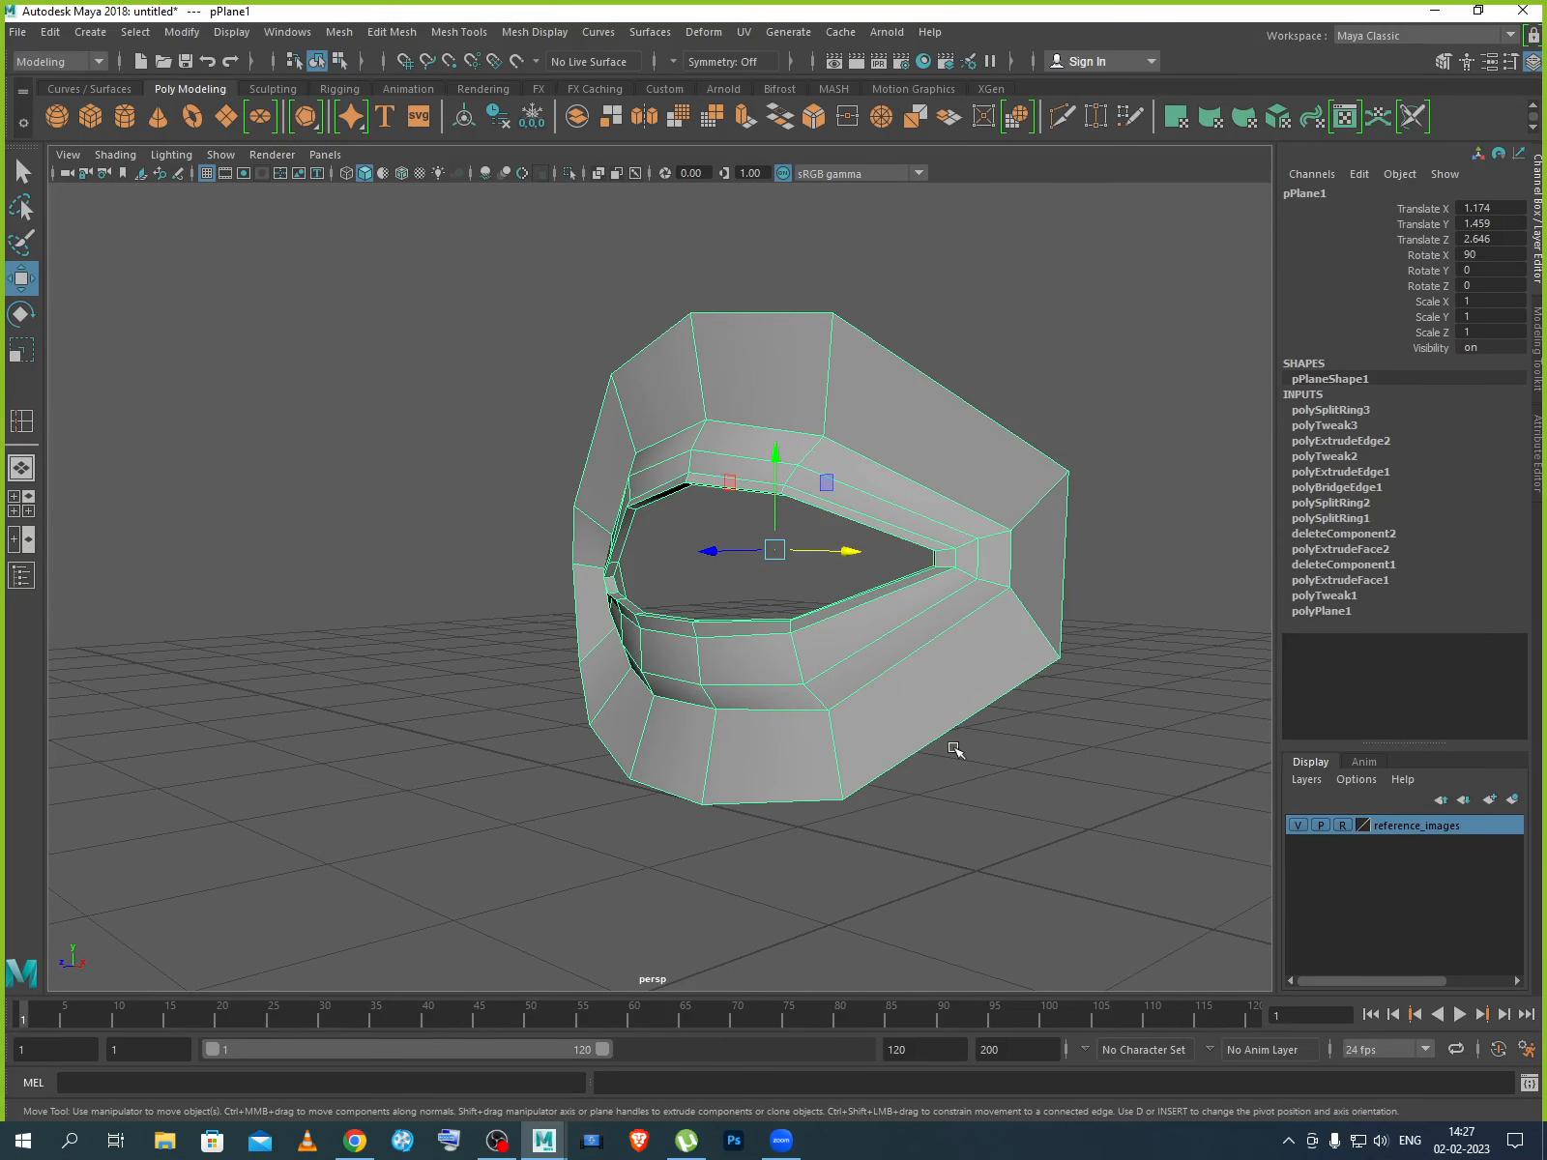
key(3)
click(1004, 731)
mouse_move(1001, 835)
alt+mouse_down()
mouse_move(894, 836)
mouse_move(998, 849)
alt+mouse_up()
scroll(839, 483, up, 5)
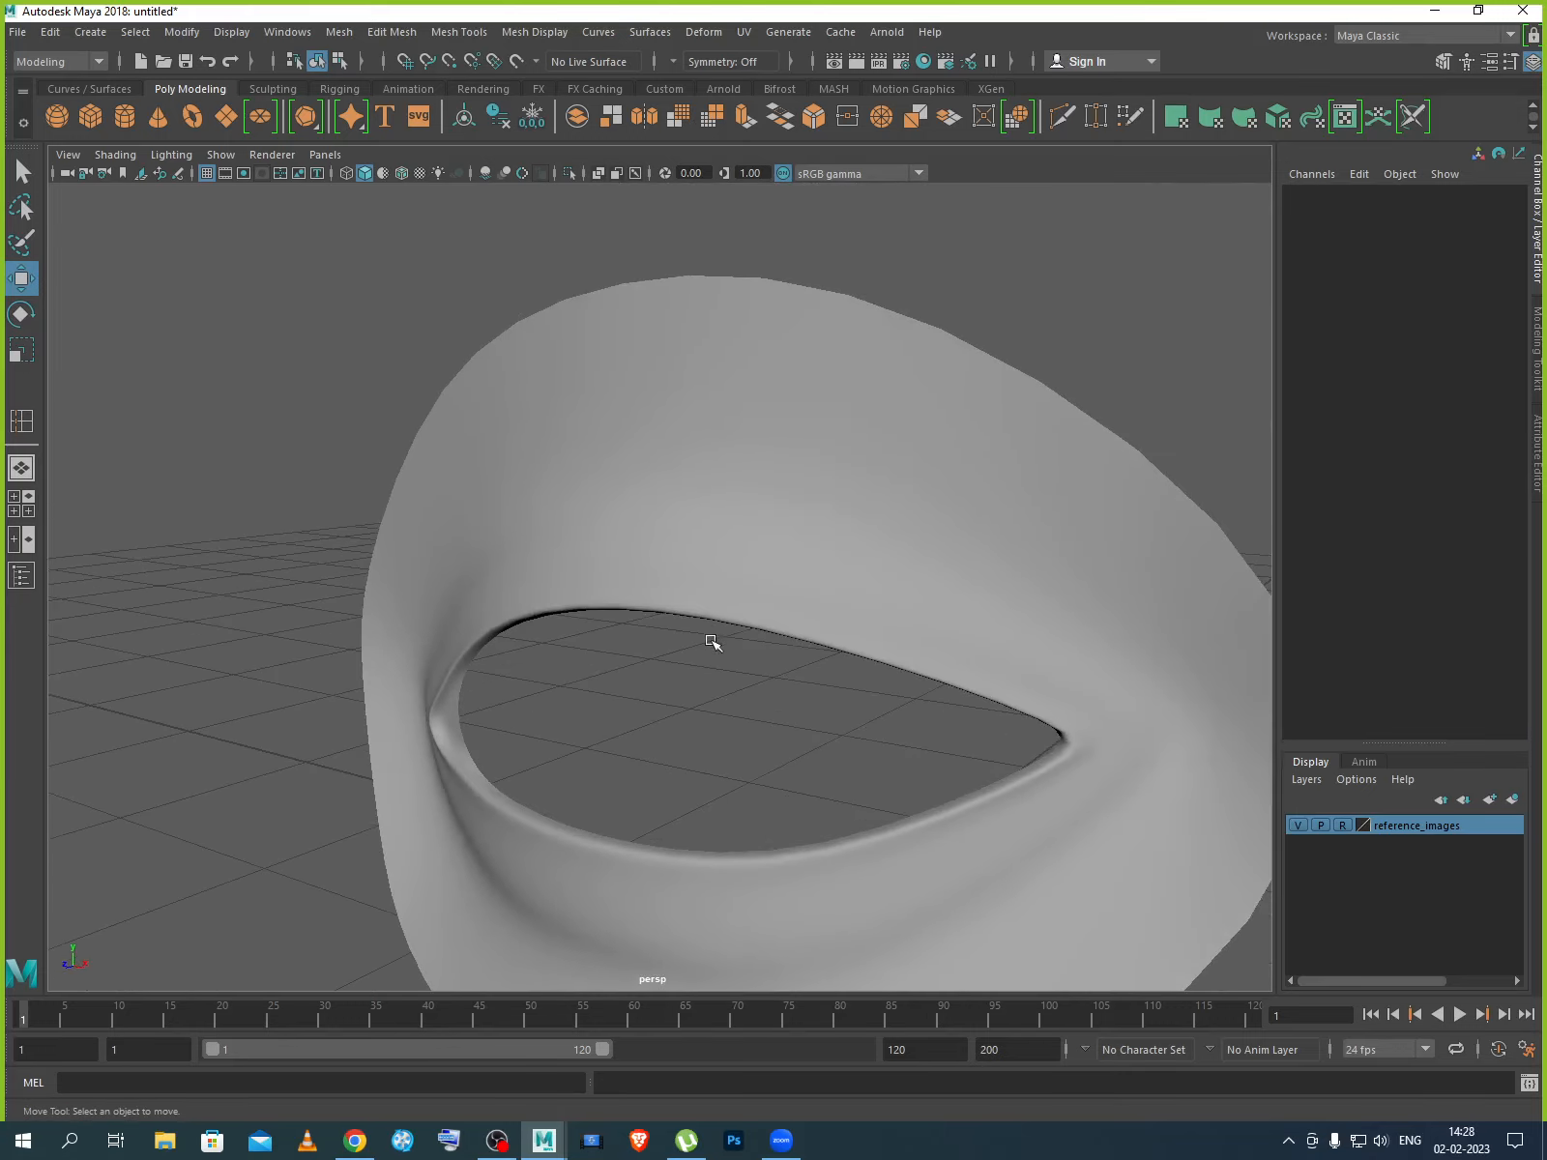
scroll(714, 642, down, 2)
Restore the unsmoothed display and insert an edge loop in the outer band, just outside the existing lid fold loop.
click(704, 491)
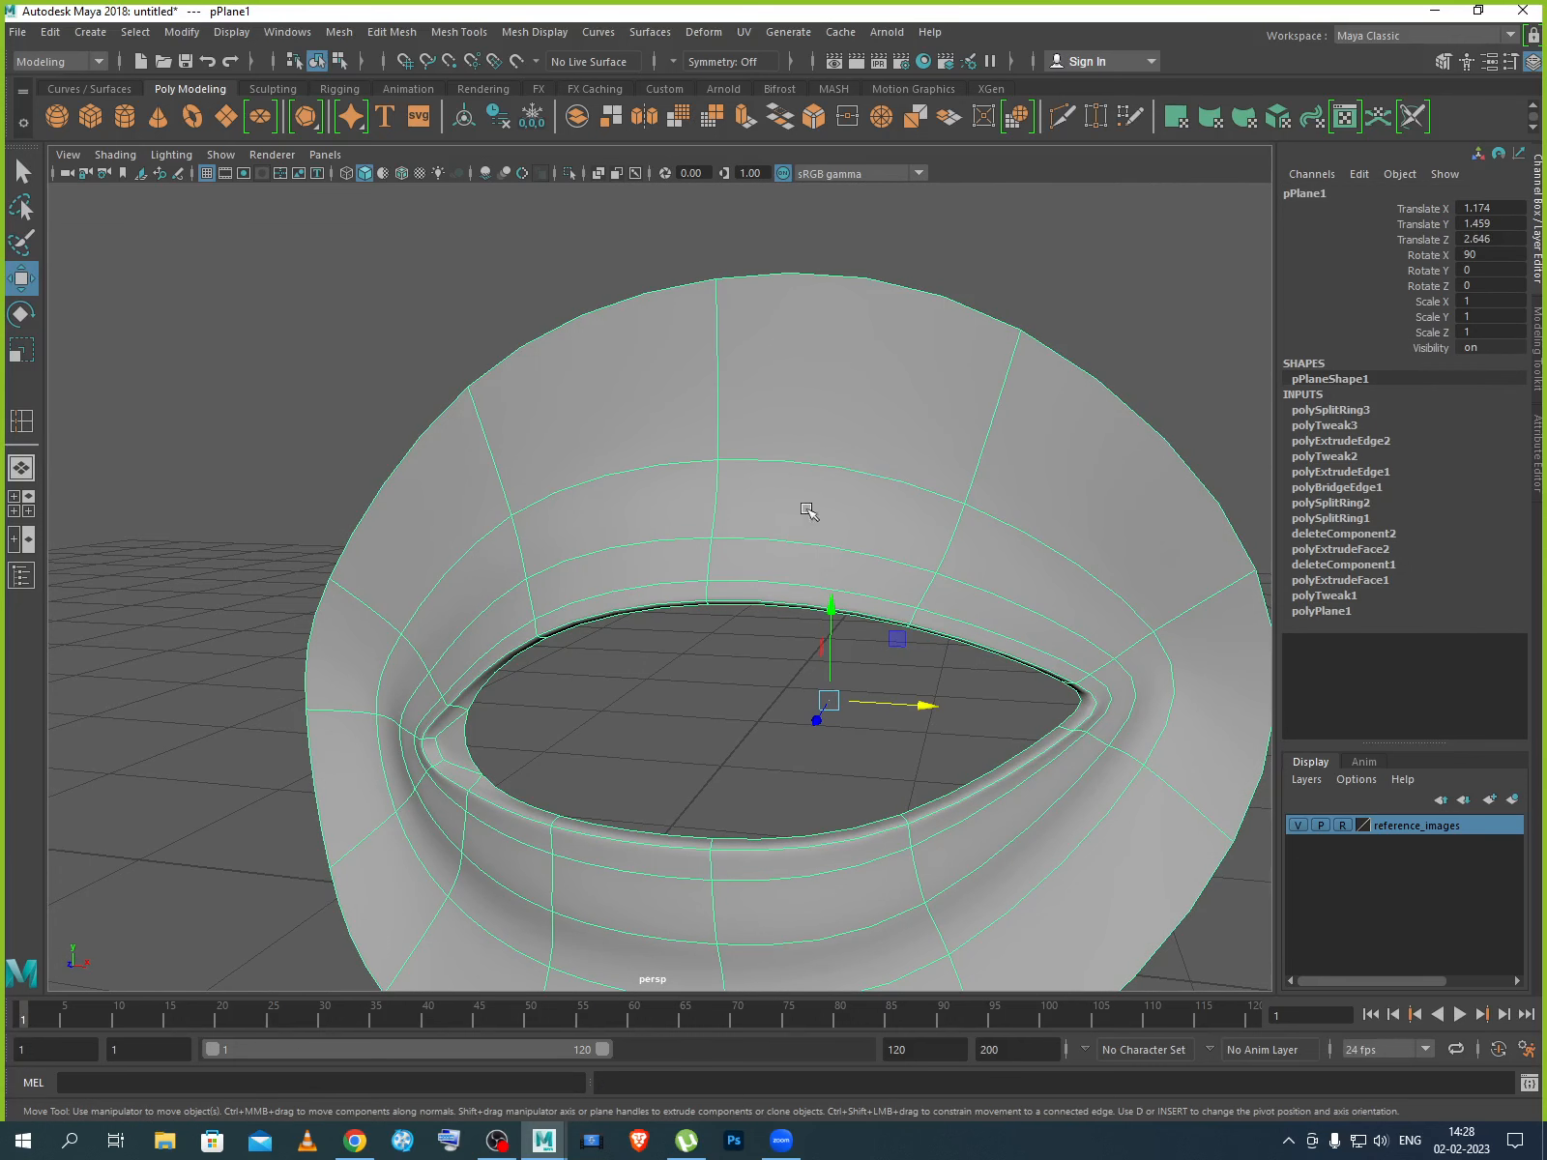
click(31, 425)
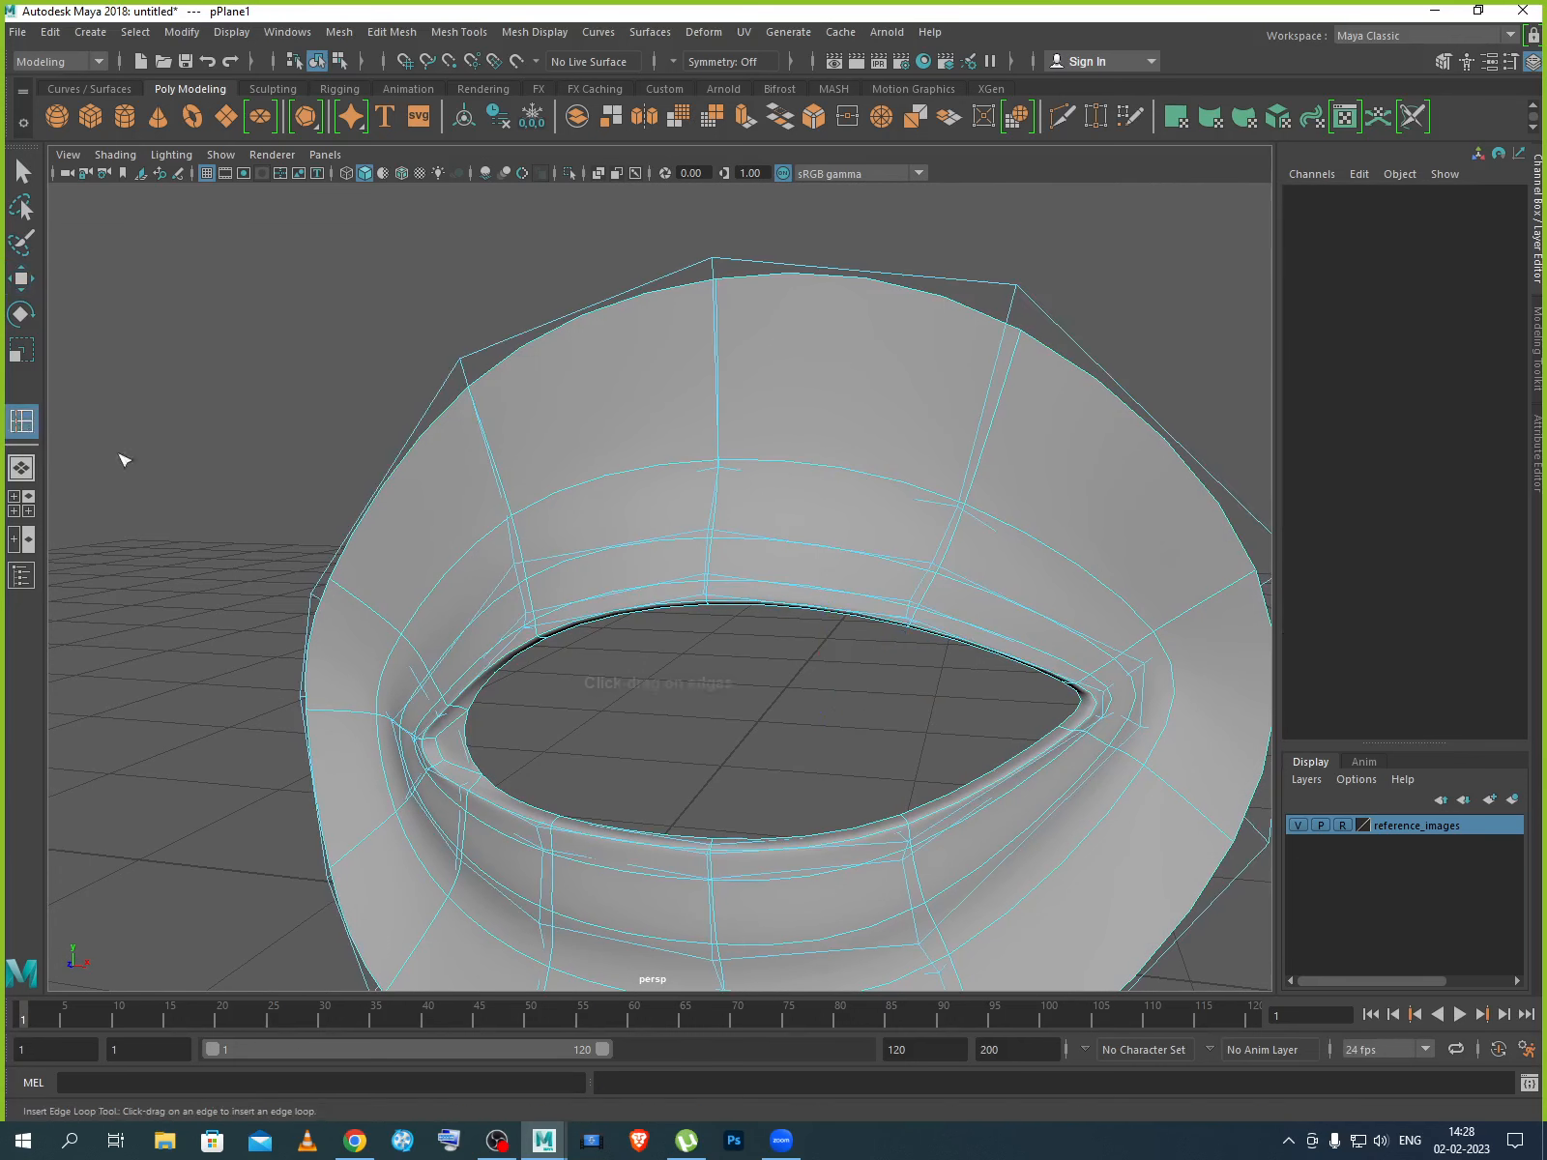
key(1)
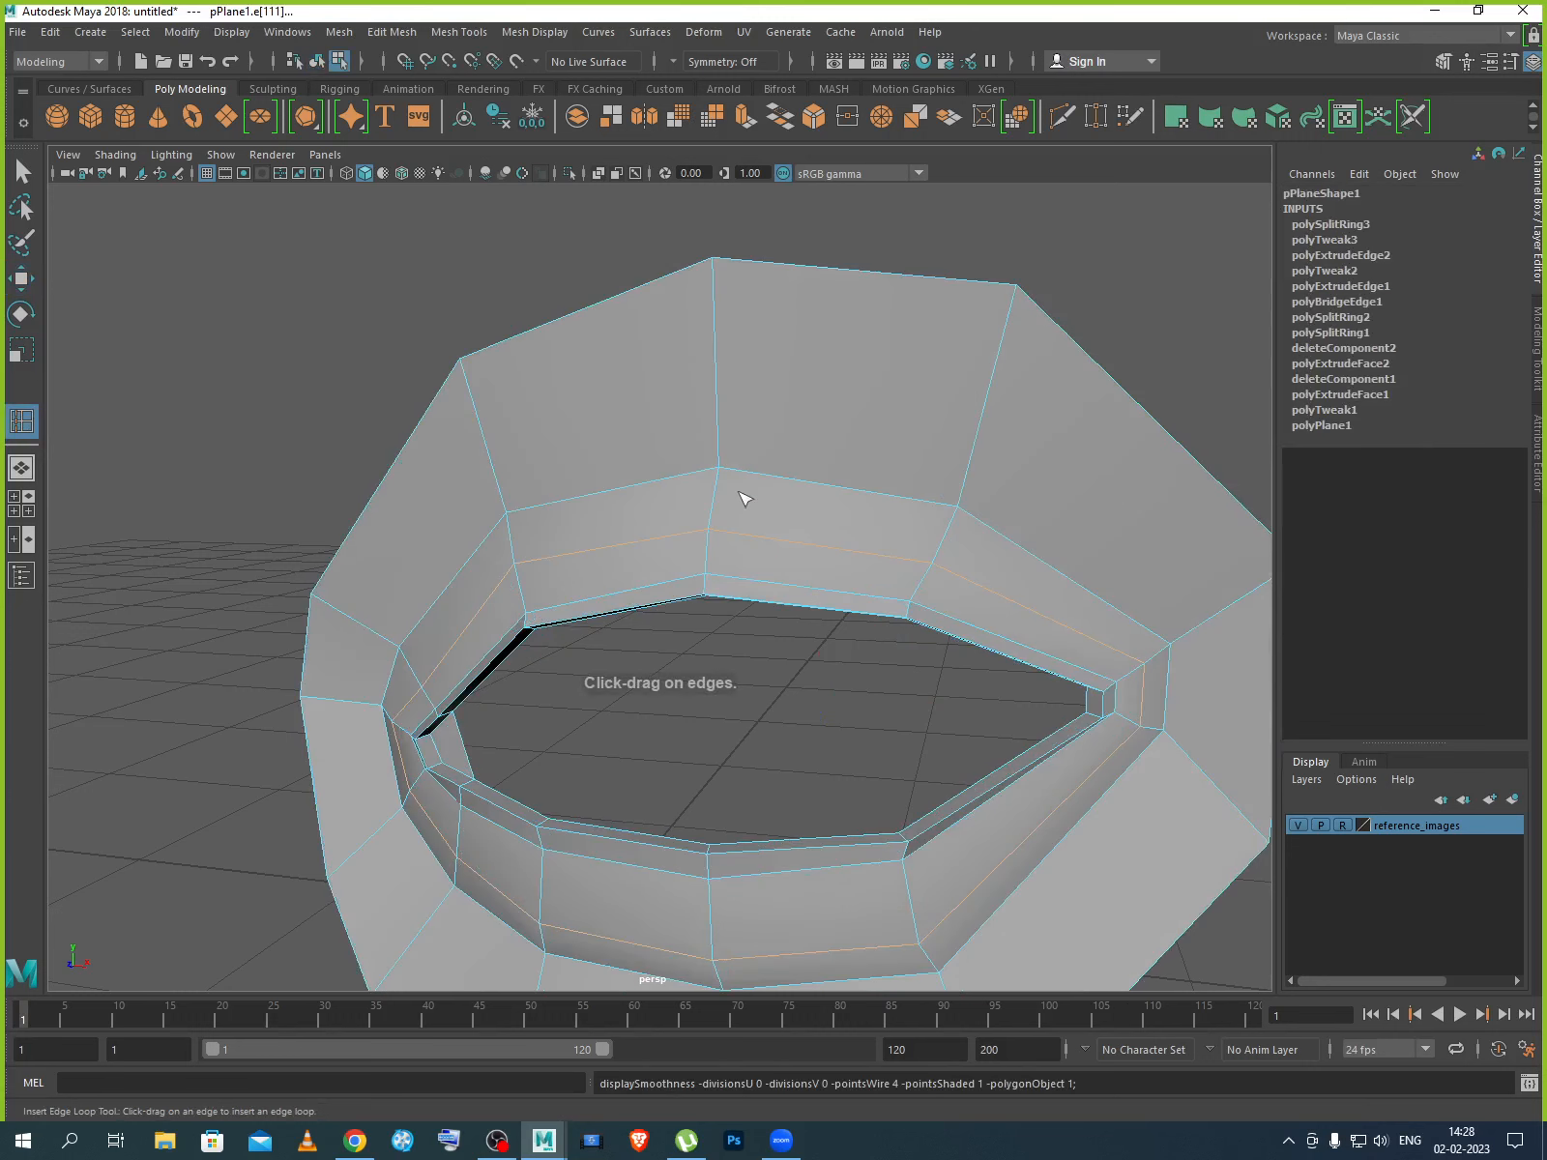
drag(723, 431, 723, 431)
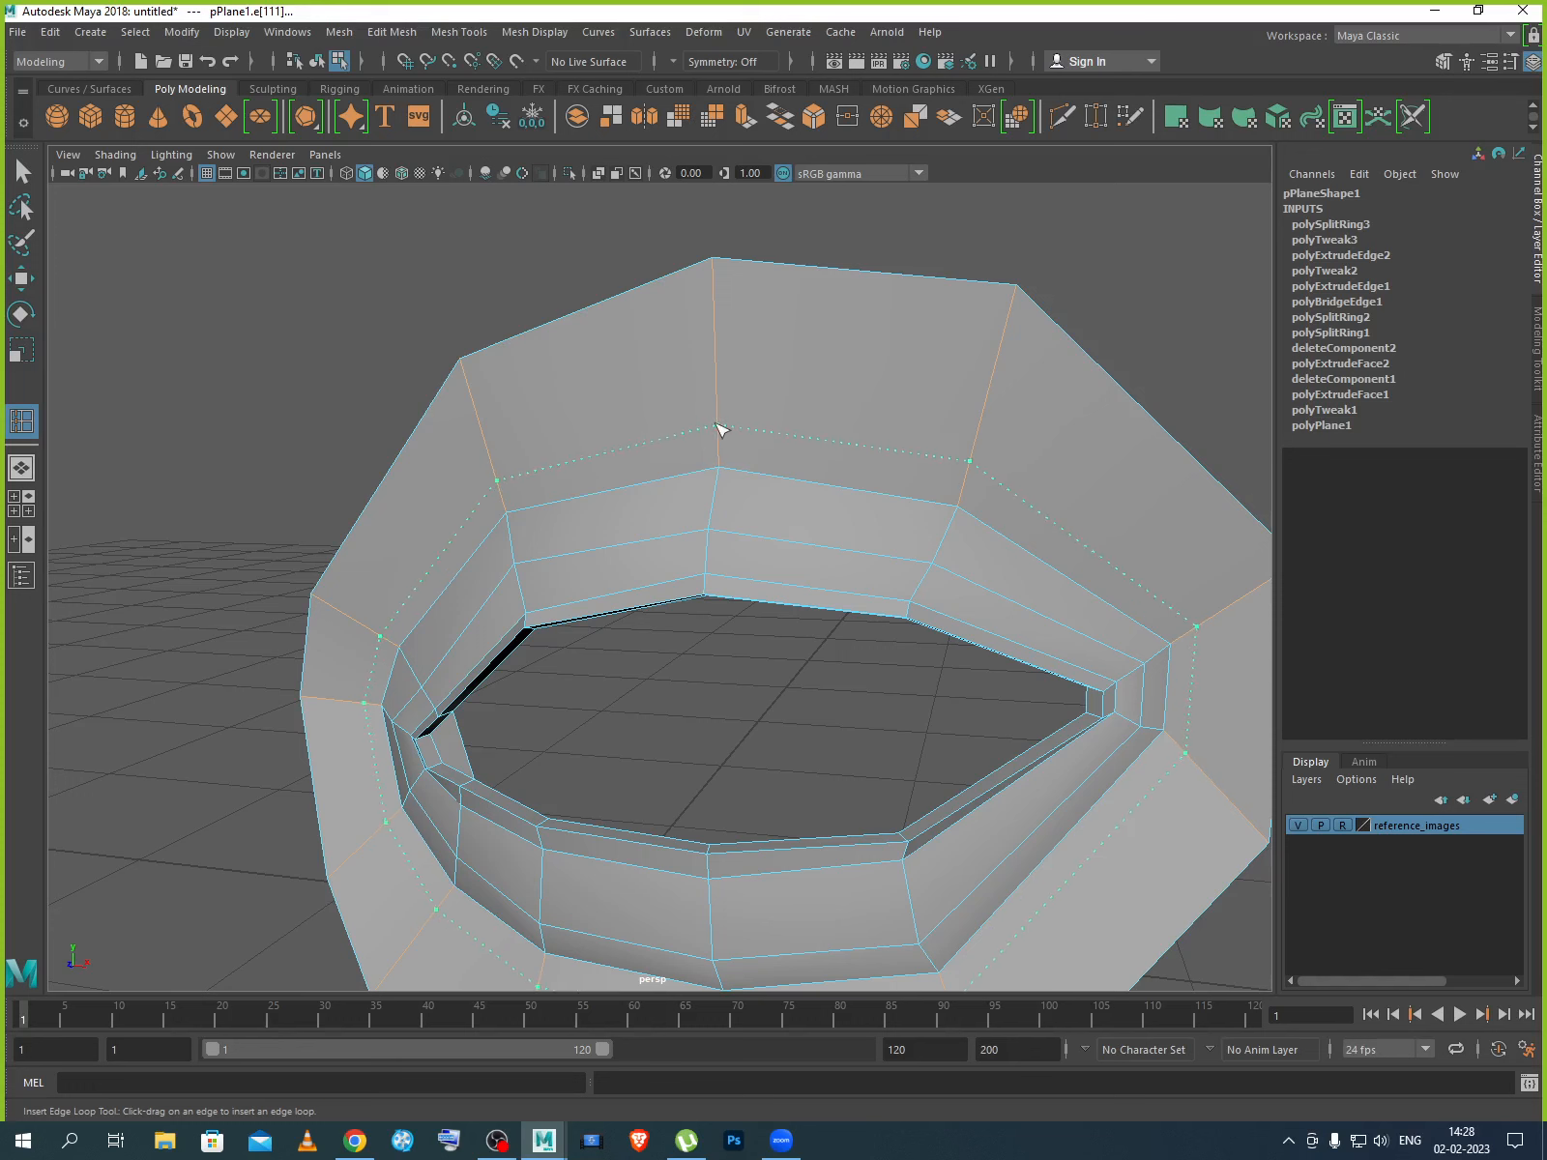
click(718, 419)
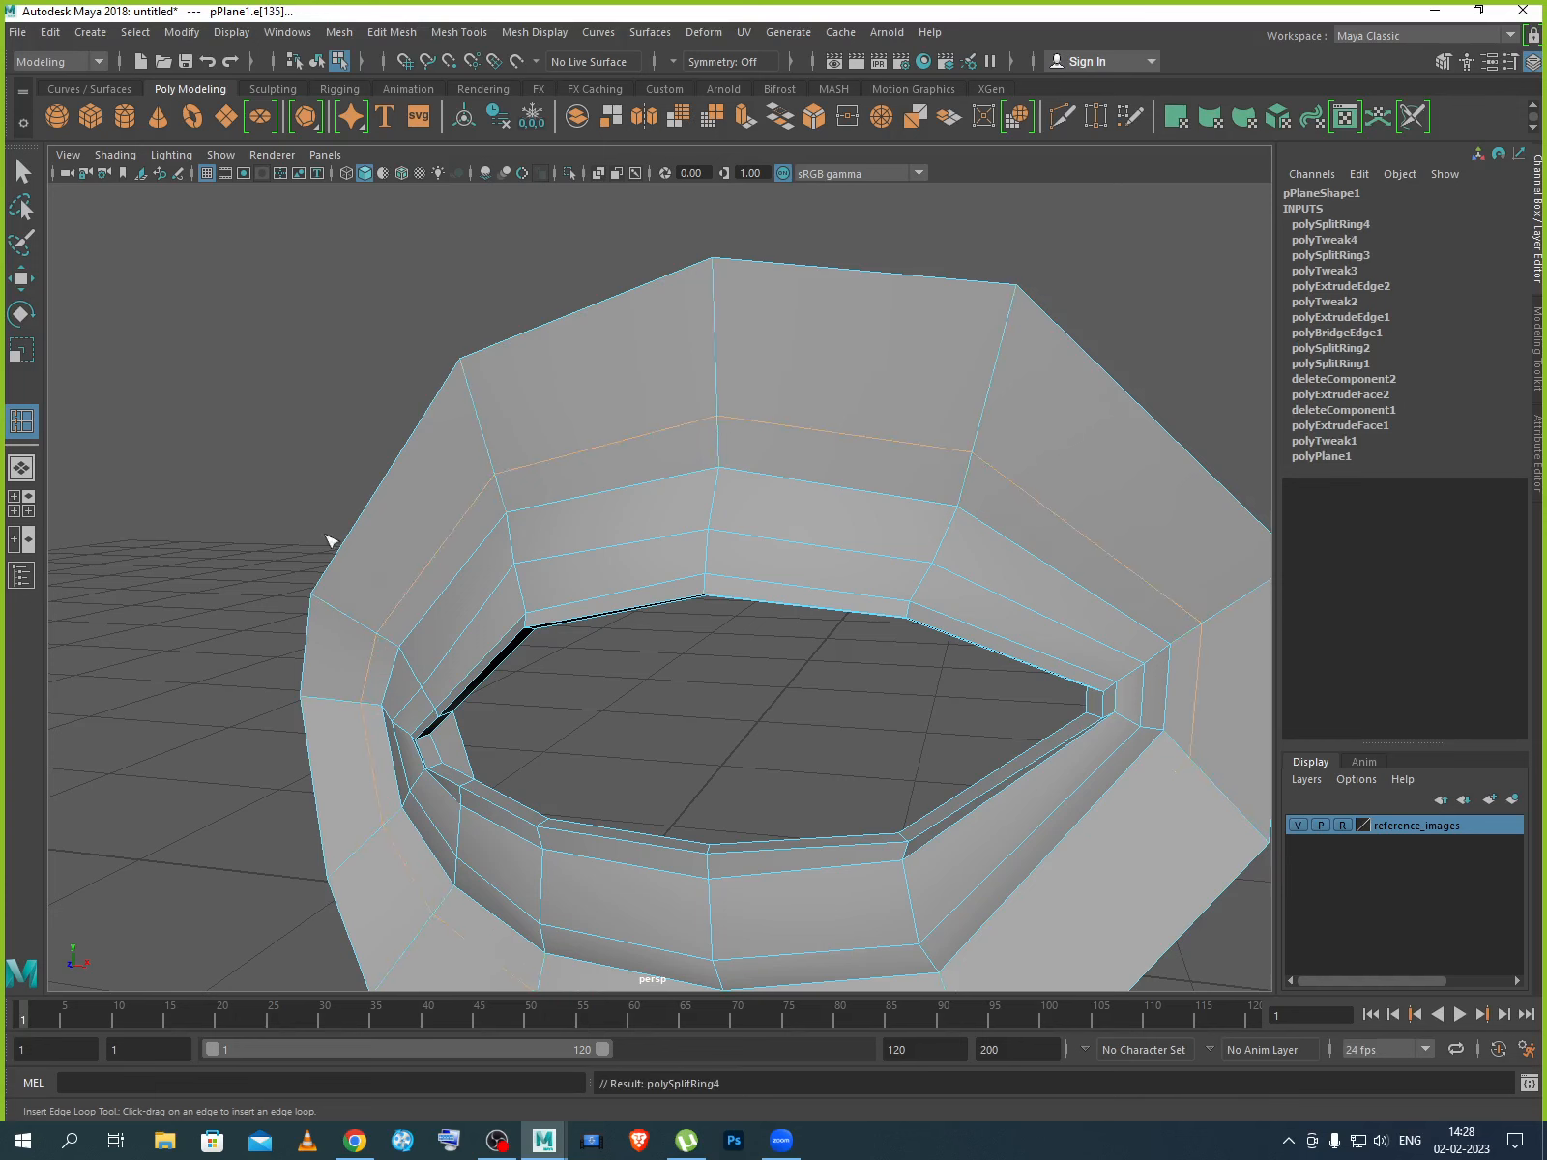
Select the four upper edges of the new loop, push them back in depth and lower them slightly toward the fold.
click(21, 278)
click(621, 443)
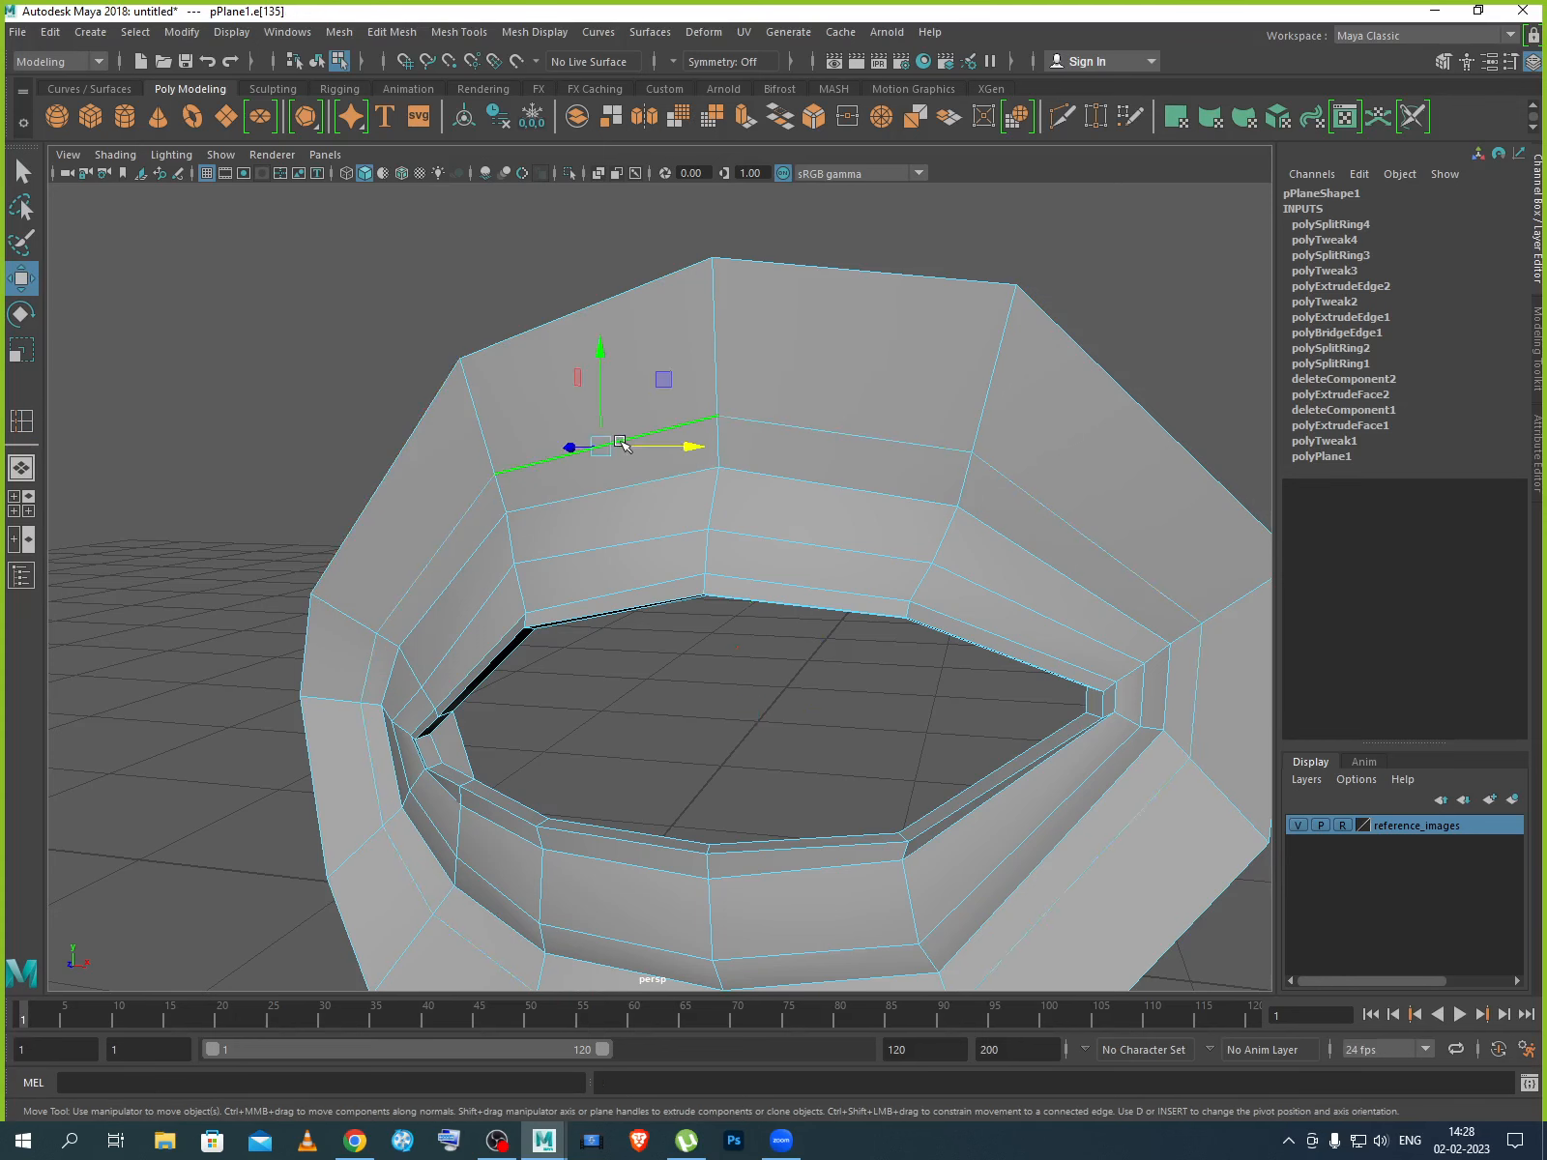
shift+click(828, 434)
shift+click(463, 521)
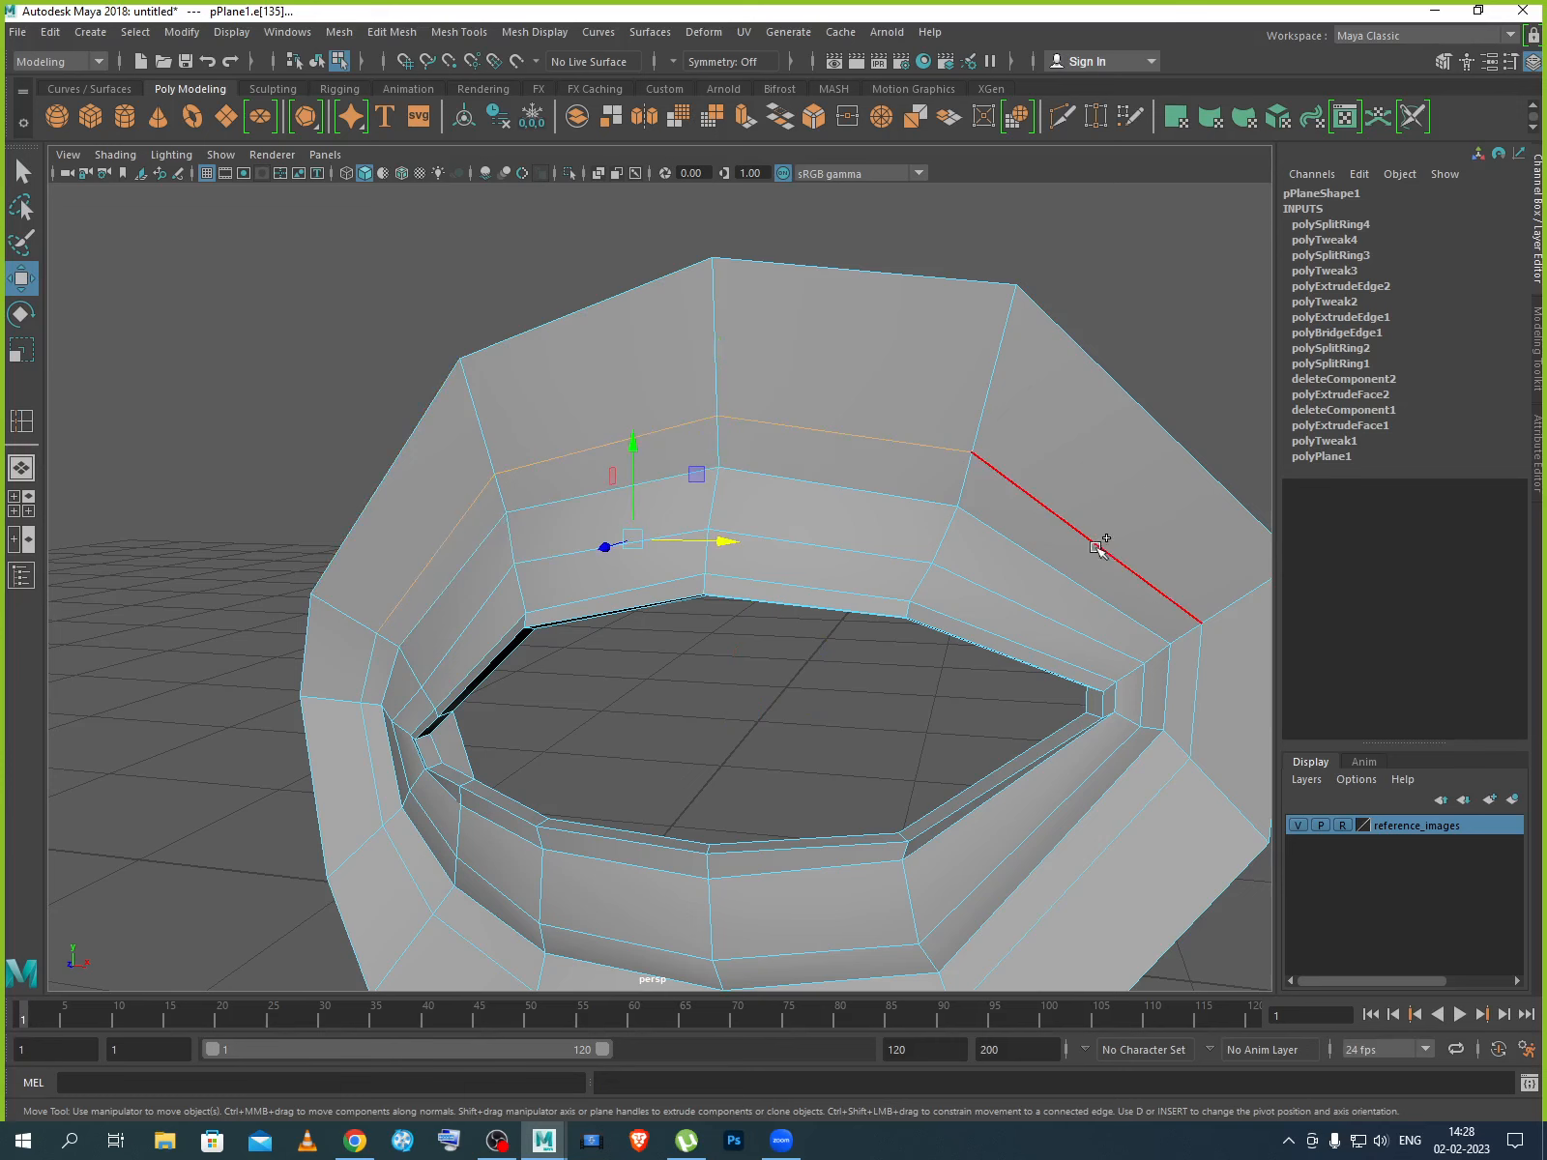
shift+click(1092, 544)
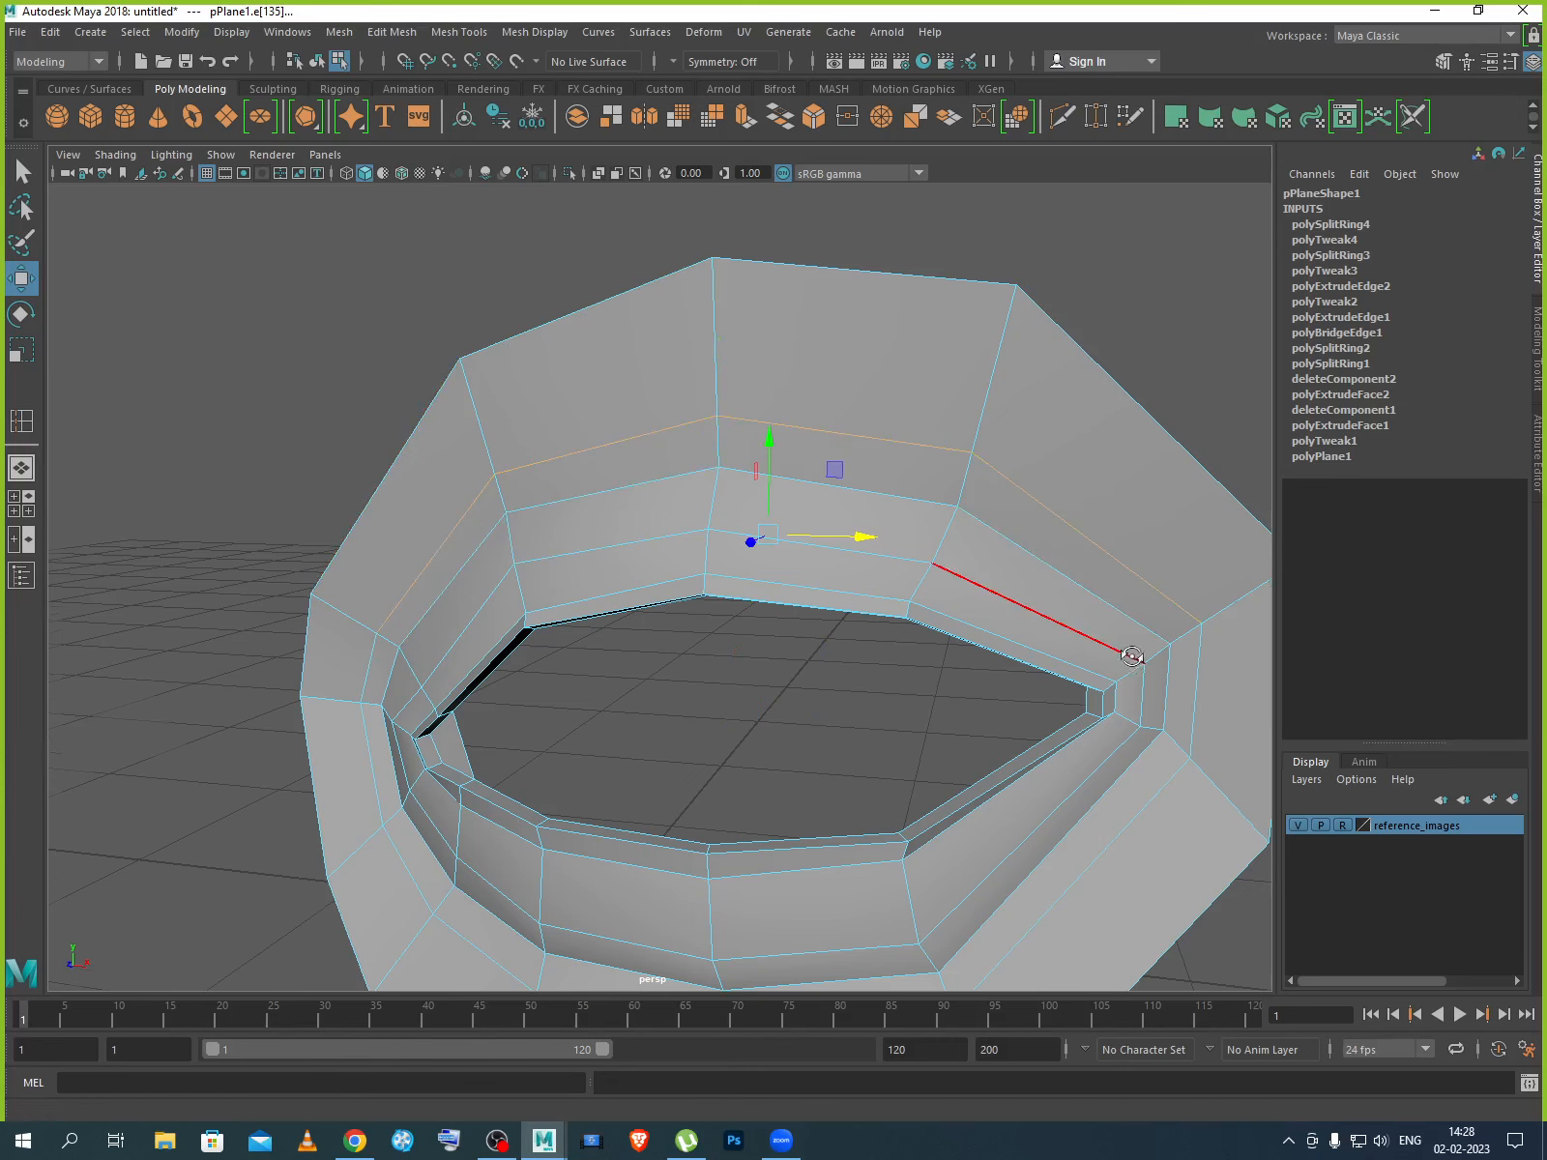
alt+drag(1132, 649, 1070, 639)
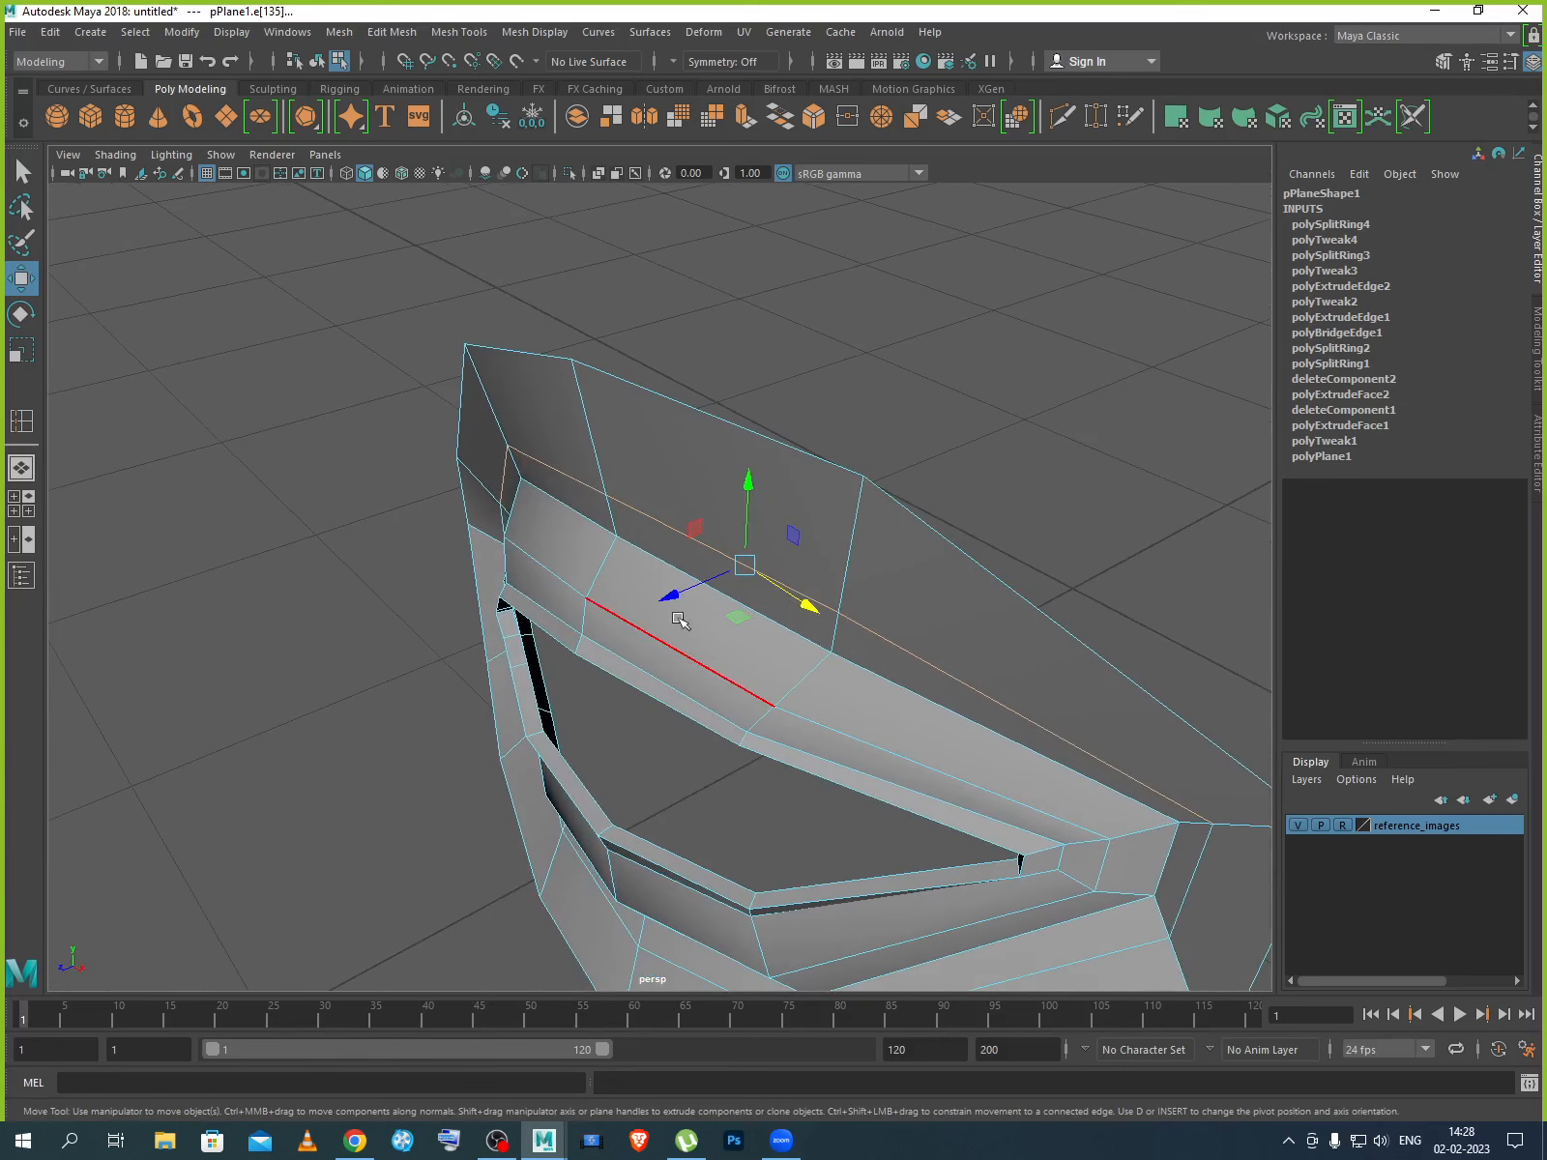
drag(670, 596, 779, 677)
mouse_move(791, 425)
mouse_down()
mouse_move(791, 407)
mouse_move(791, 428)
mouse_up()
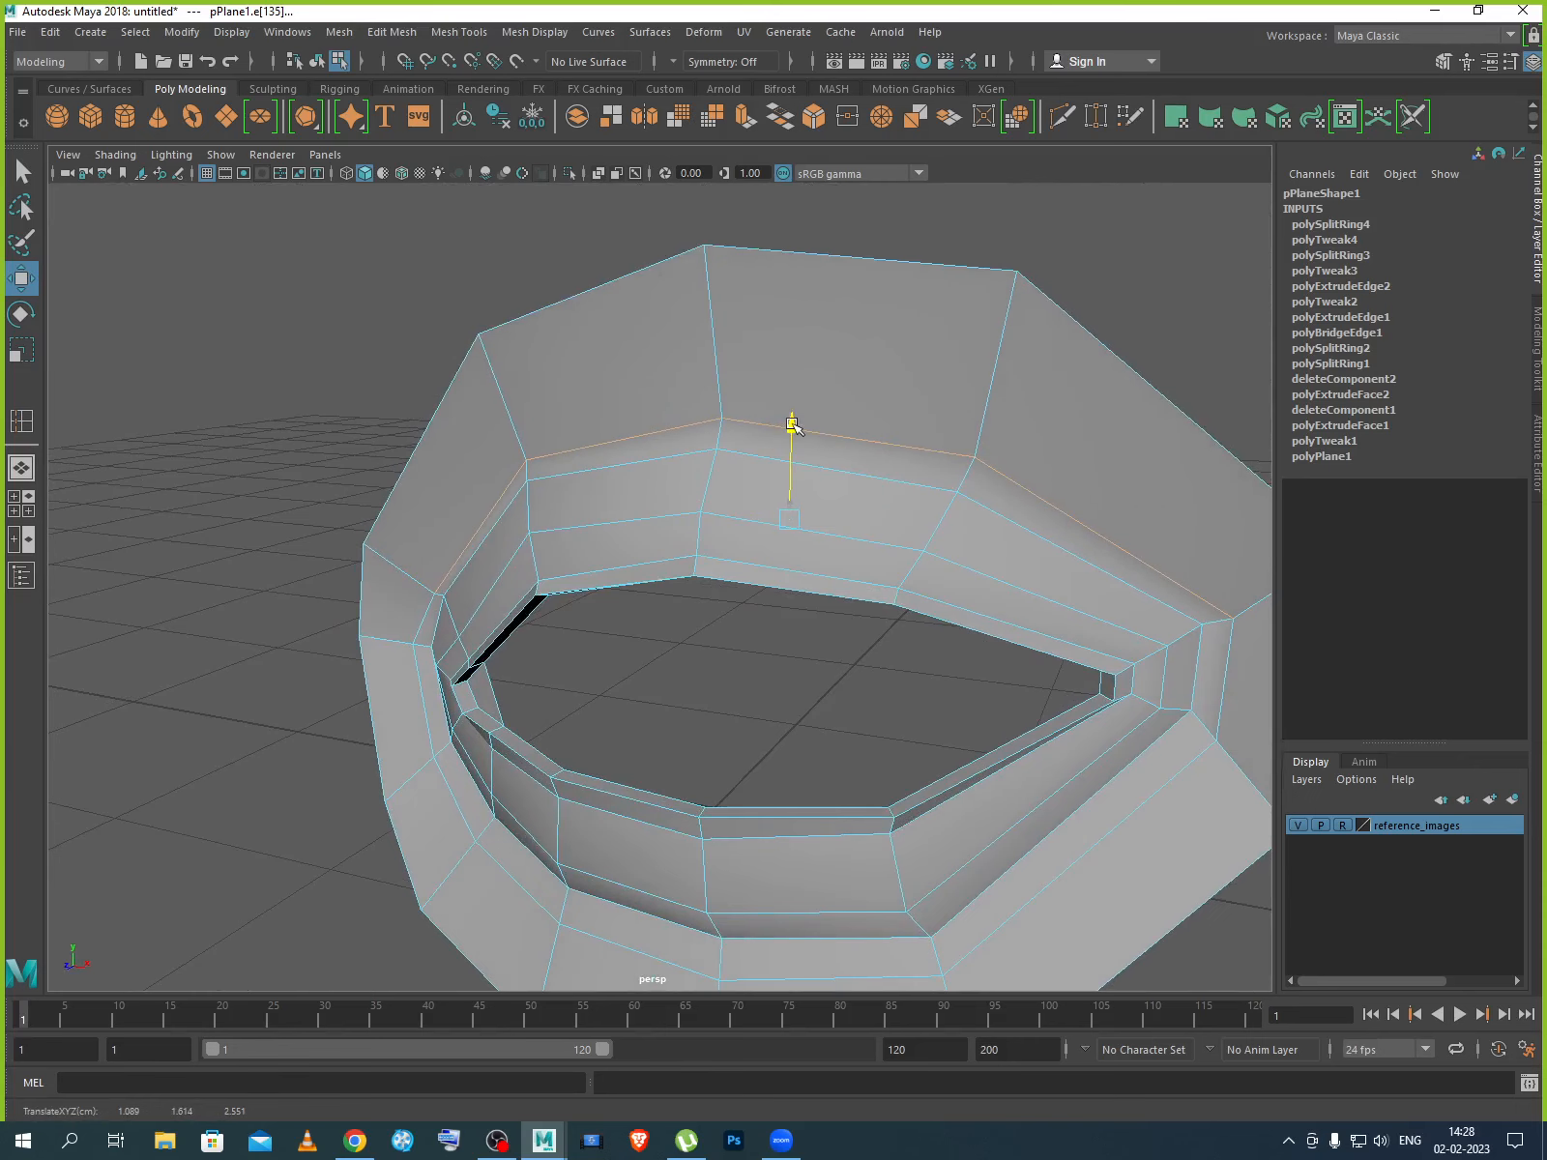
Nudge the selected upper fold edges slightly further back and down, comparing them from the front and from an angle.
alt+drag(997, 808, 832, 541)
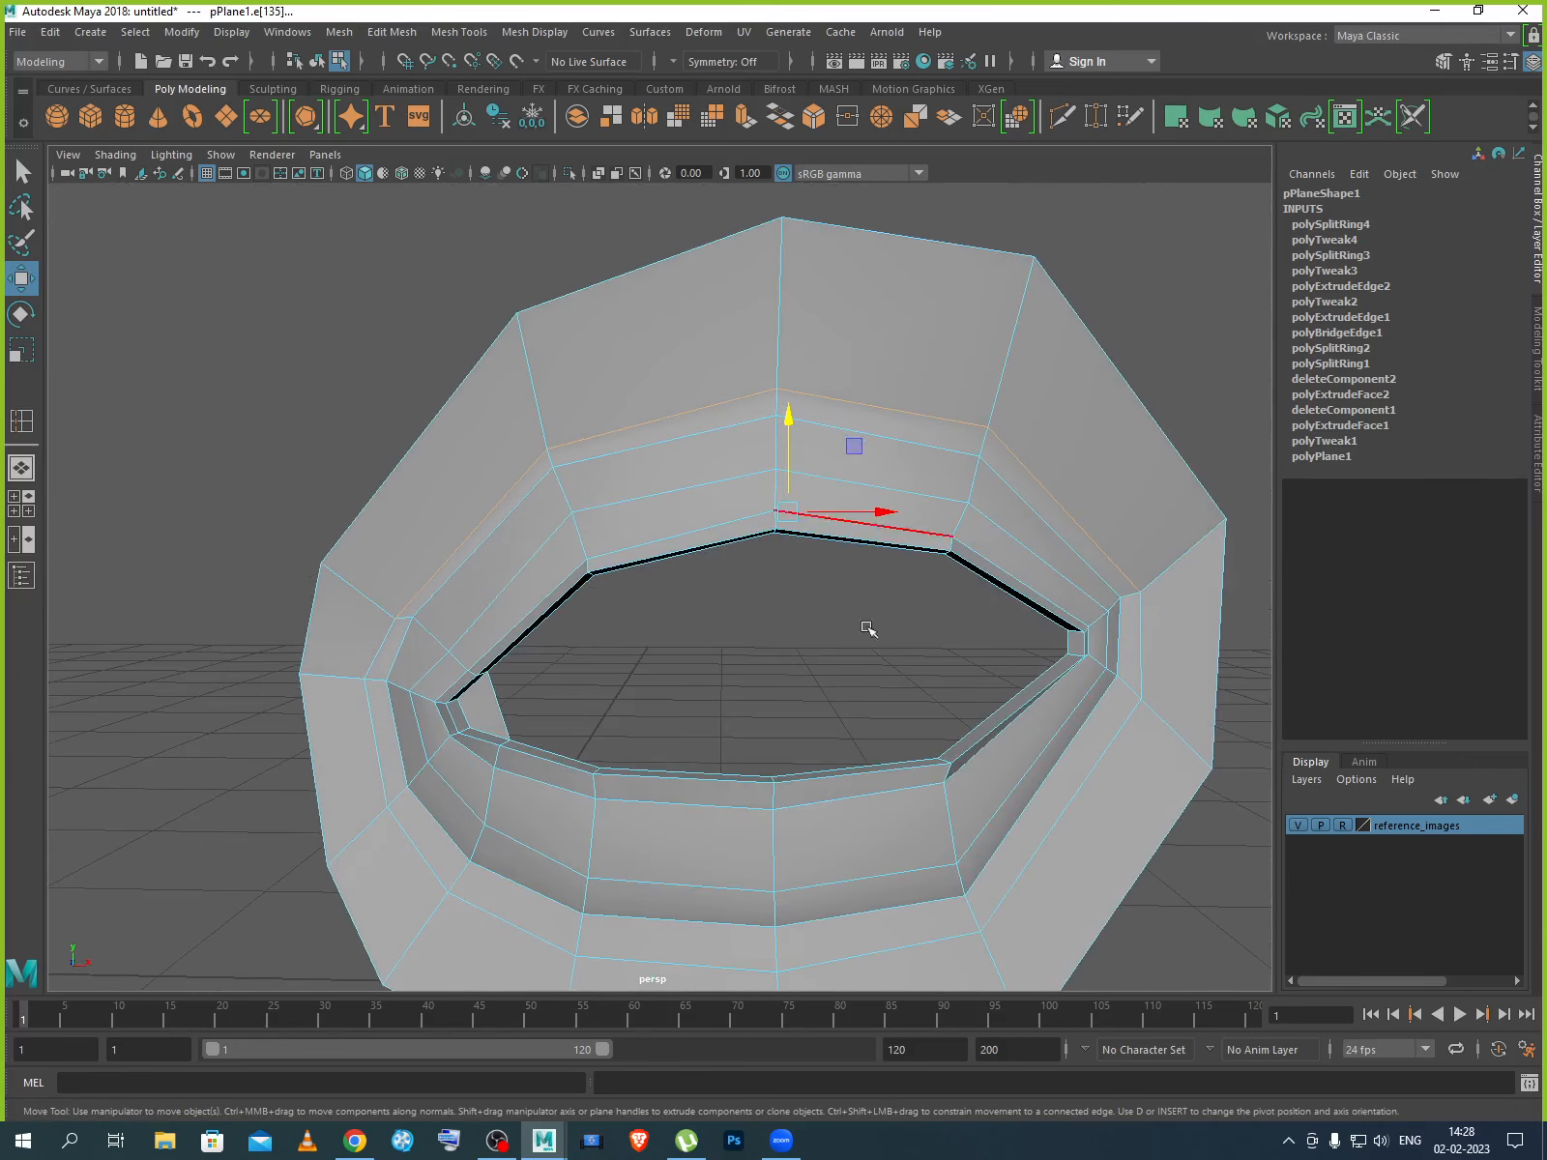
alt+drag(867, 628, 750, 681)
drag(687, 560, 692, 560)
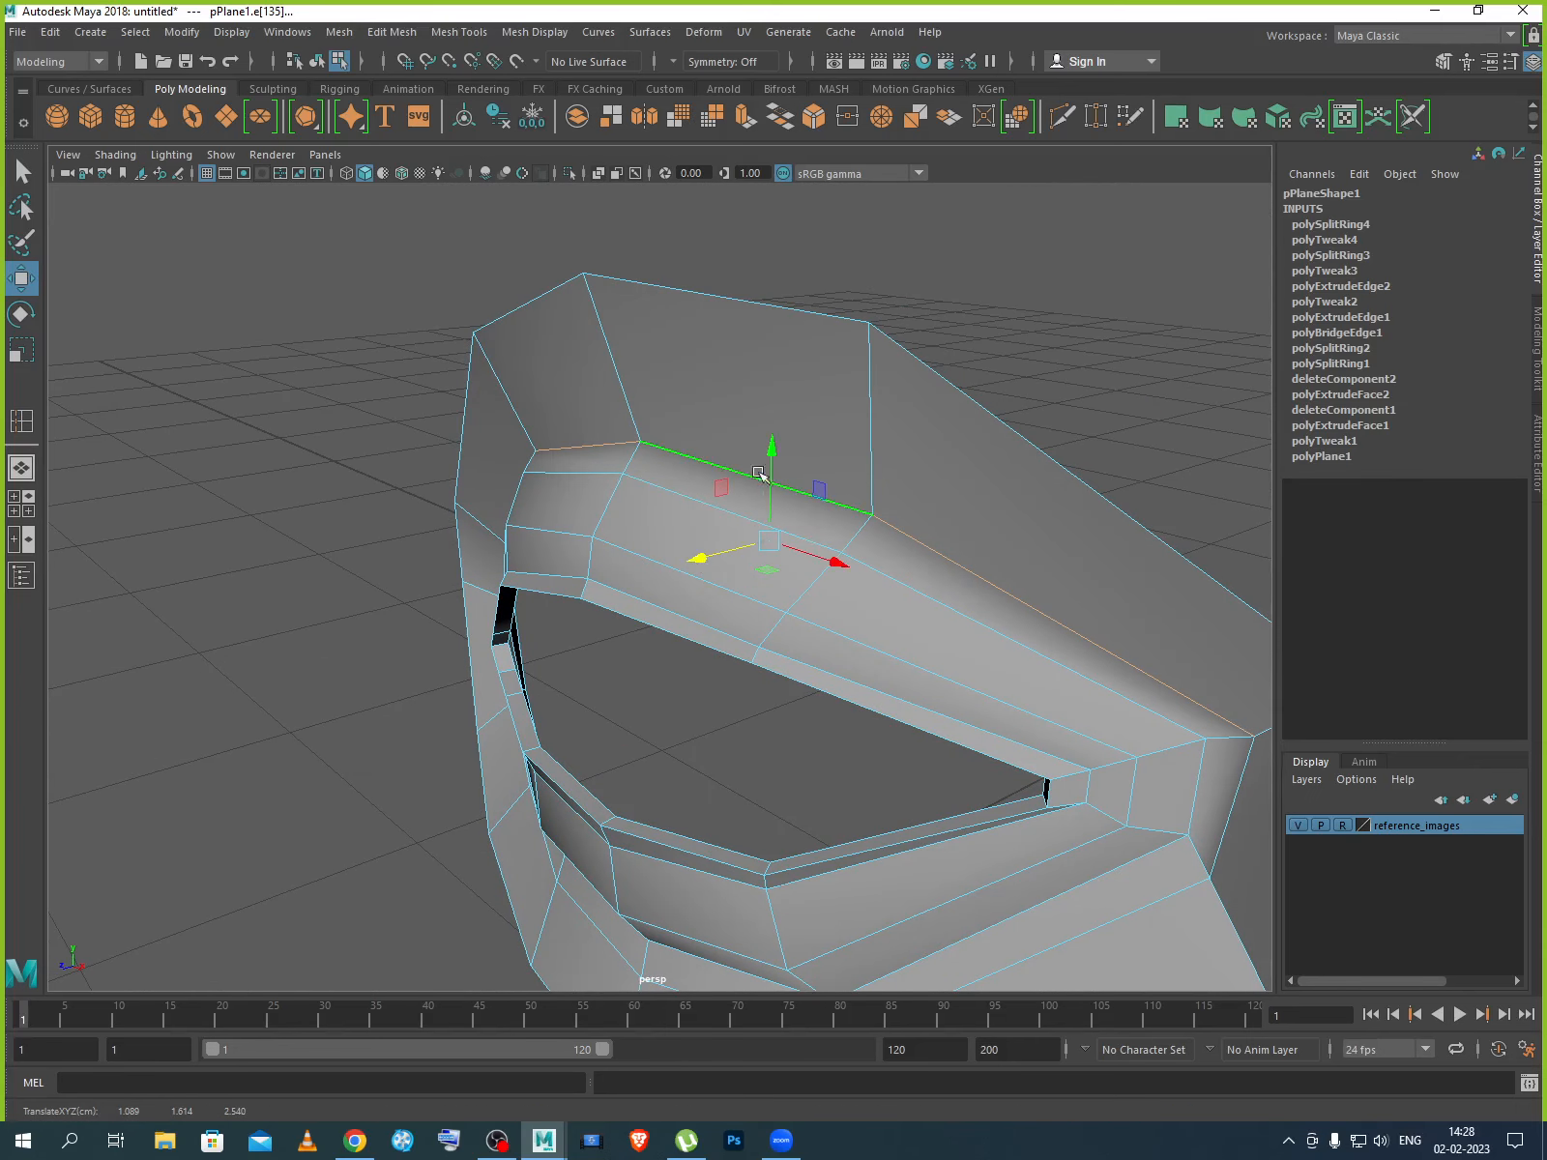
drag(766, 462, 767, 468)
alt+drag(781, 704, 855, 619)
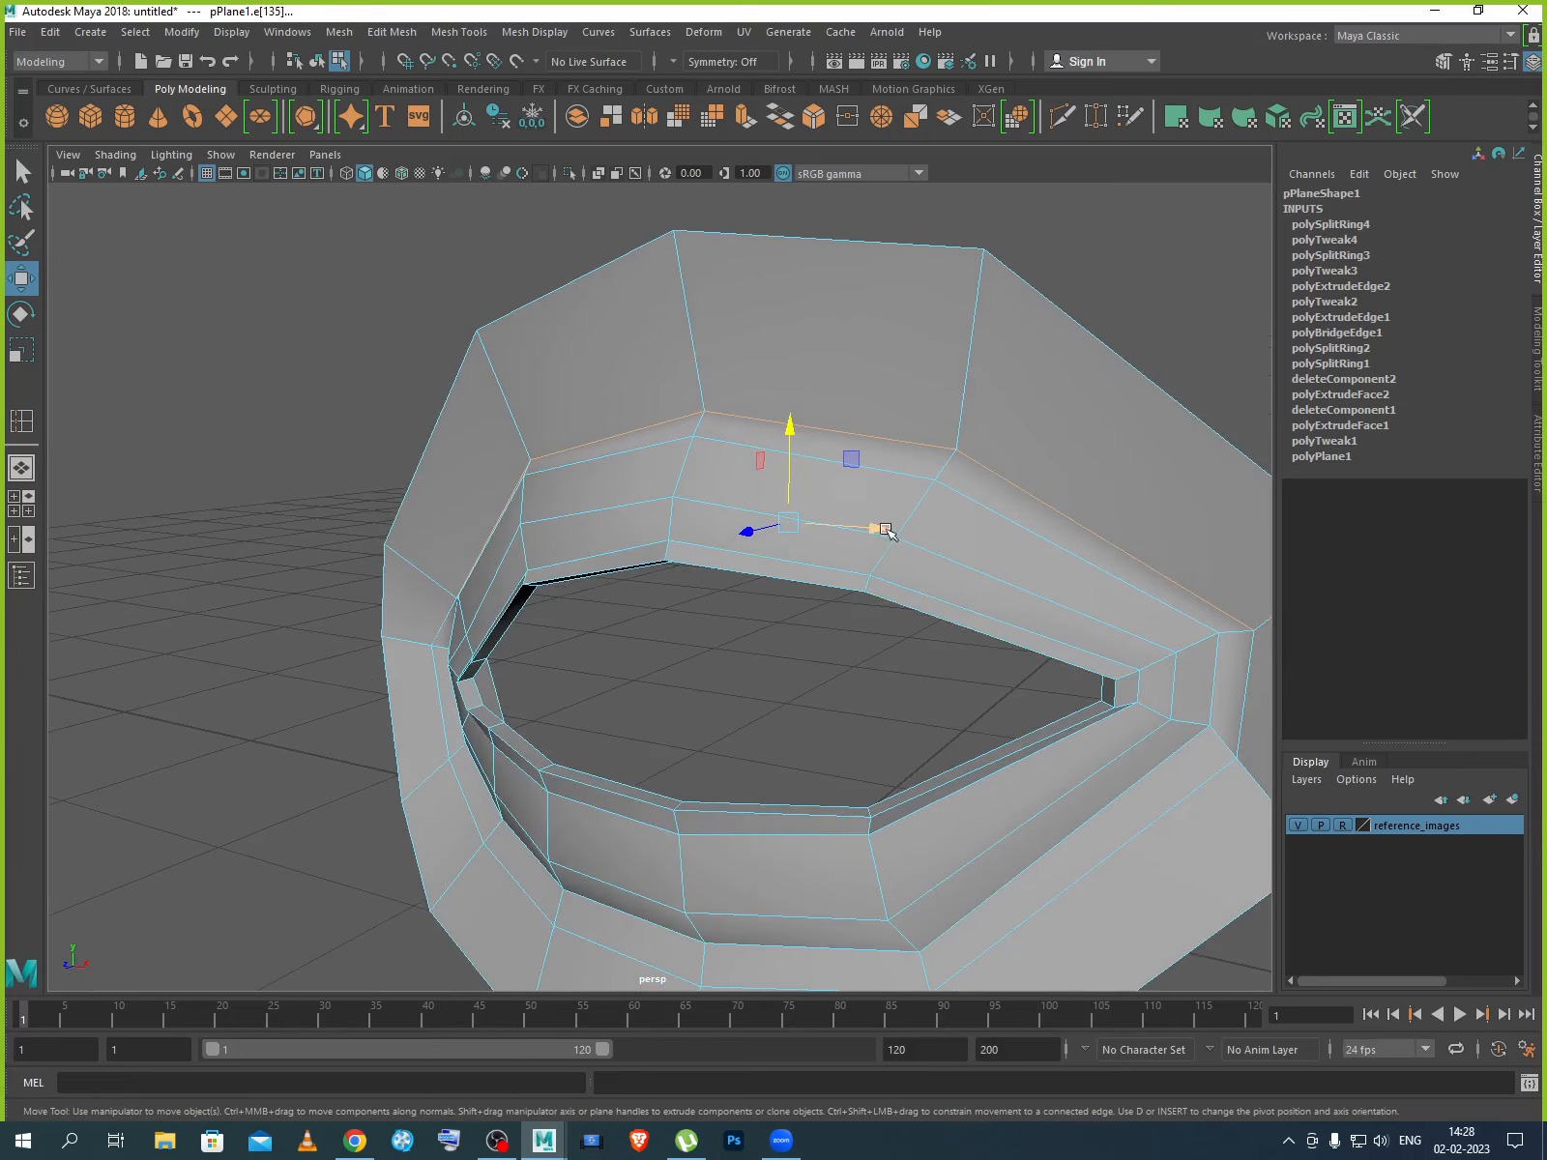
Return to object mode and inspect the upper lid fold in smooth preview.
right_drag(887, 528, 978, 501)
click(635, 711)
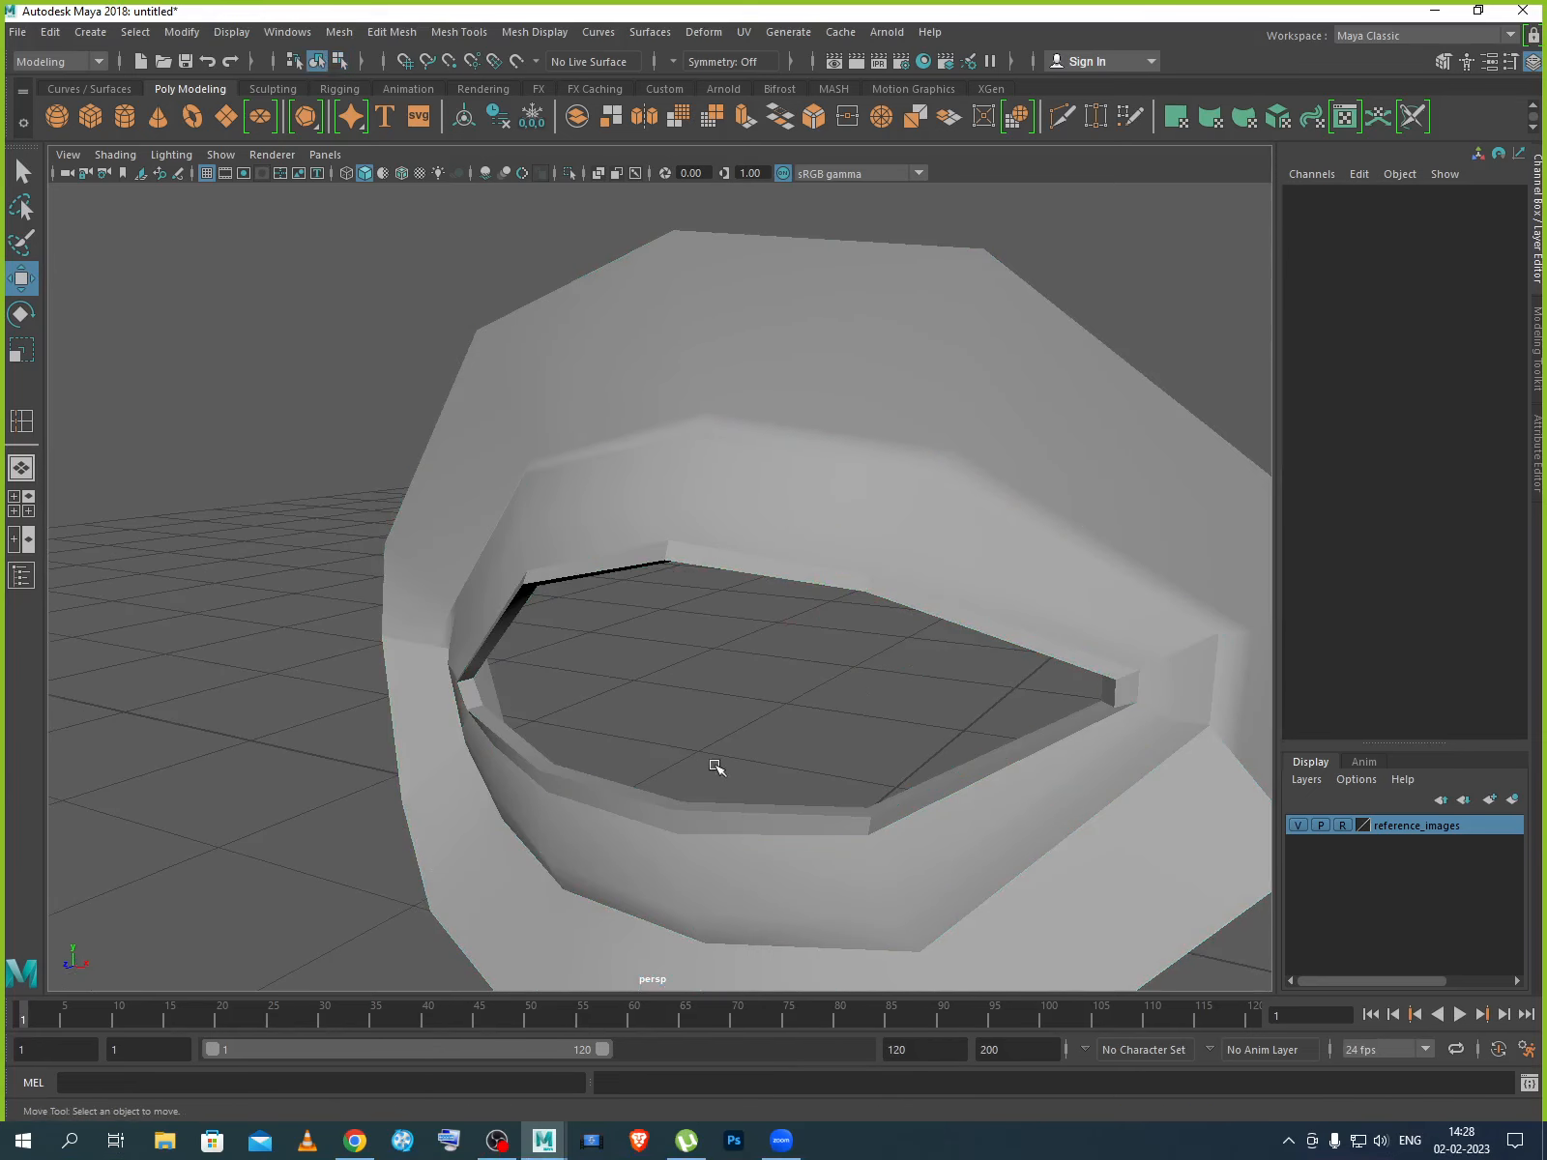
alt+drag(712, 767, 828, 898)
click(828, 897)
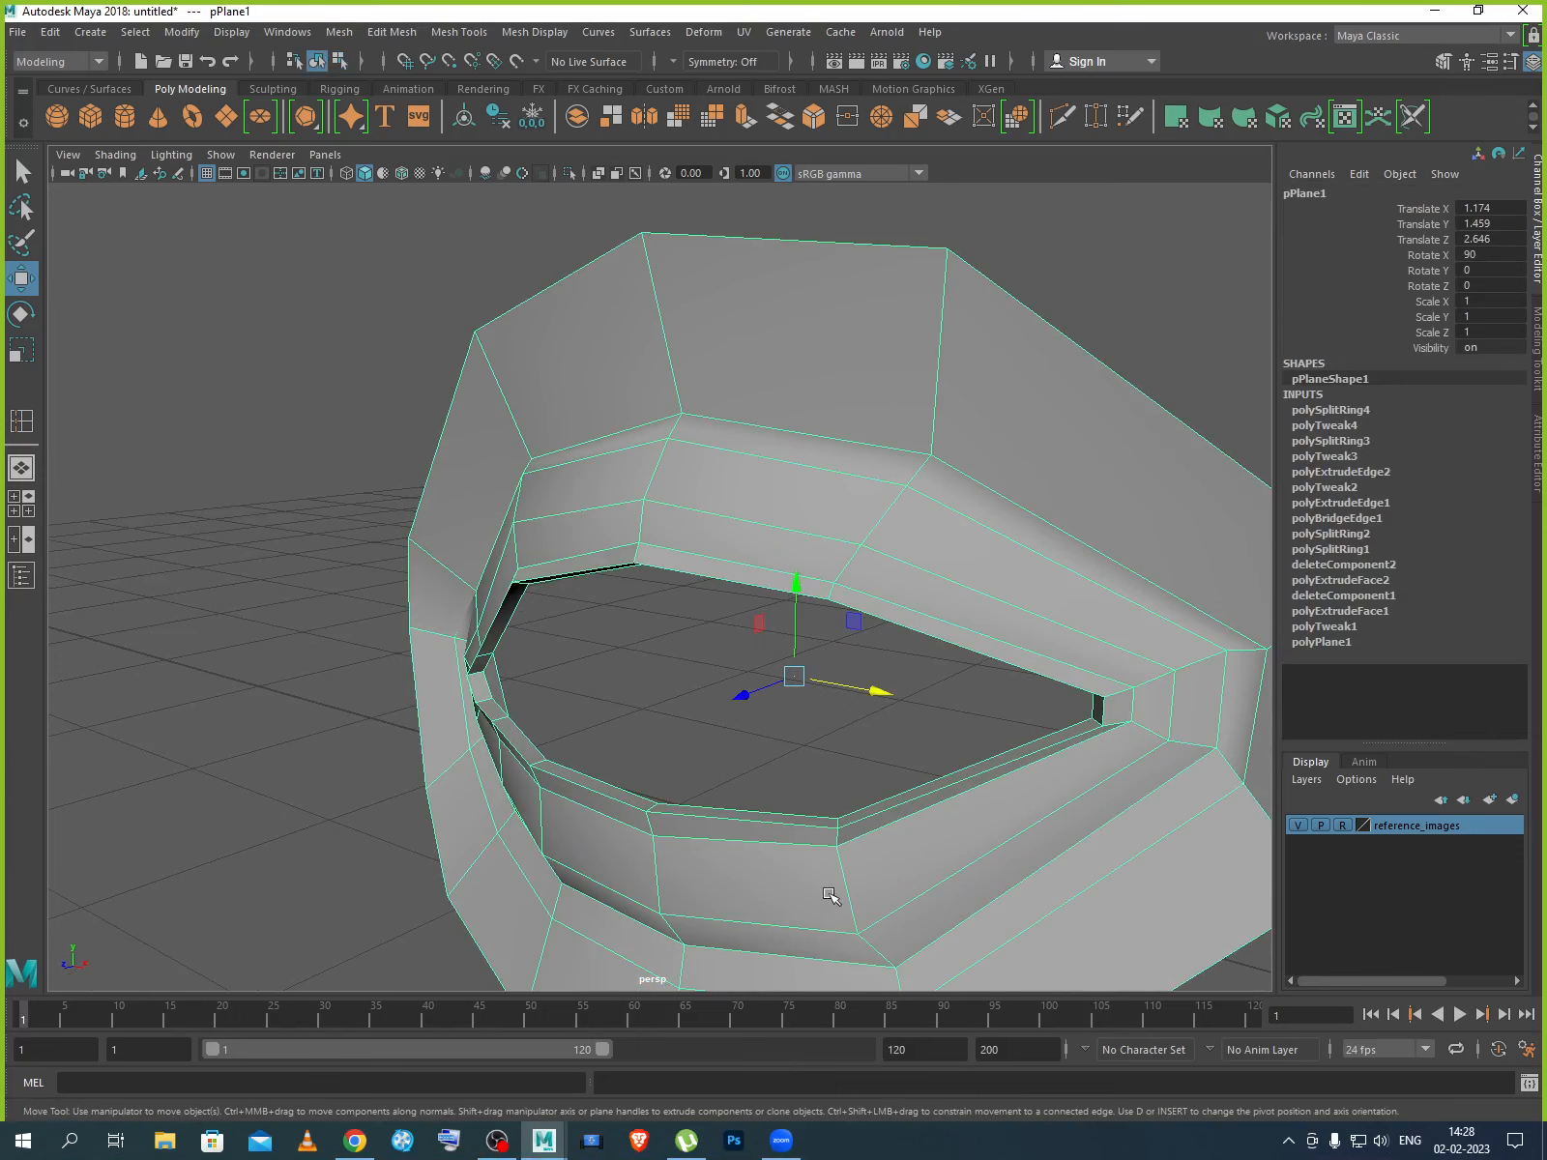
key(3)
click(400, 838)
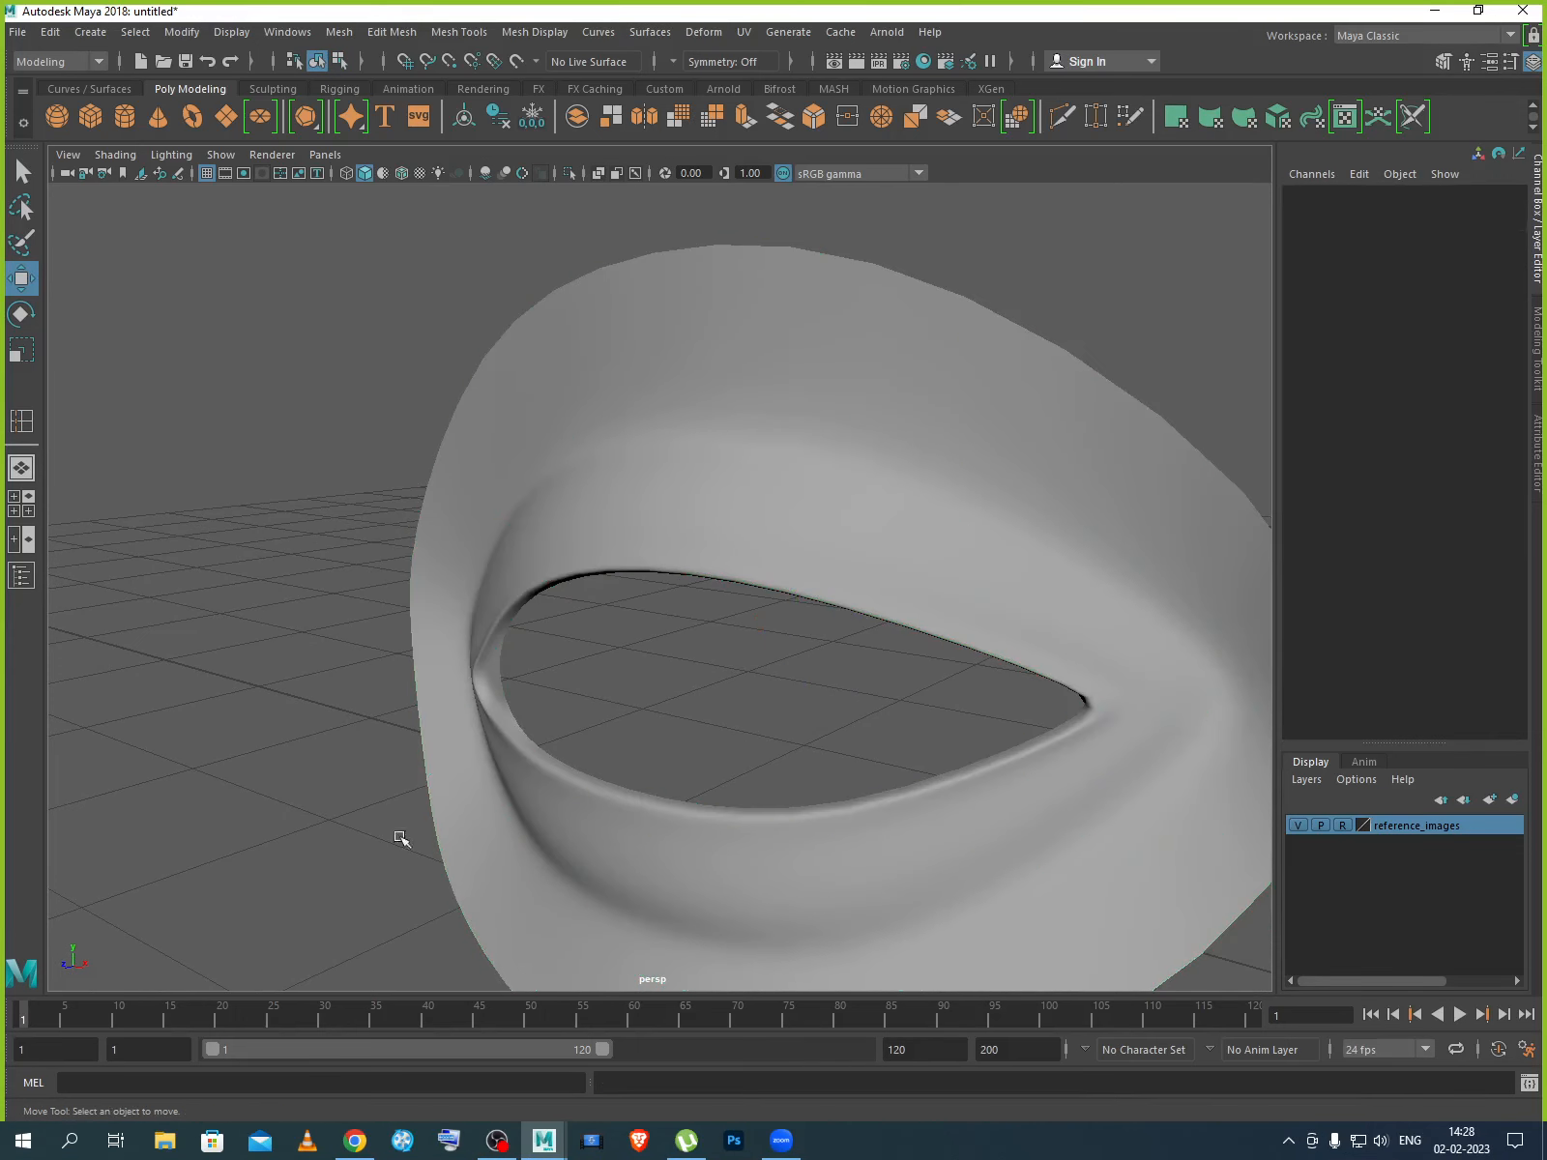
alt+drag(678, 883, 907, 709)
Select the four upper edges of the fold loop on the smoothed mesh and lower them to sharpen the lid crease.
click(812, 663)
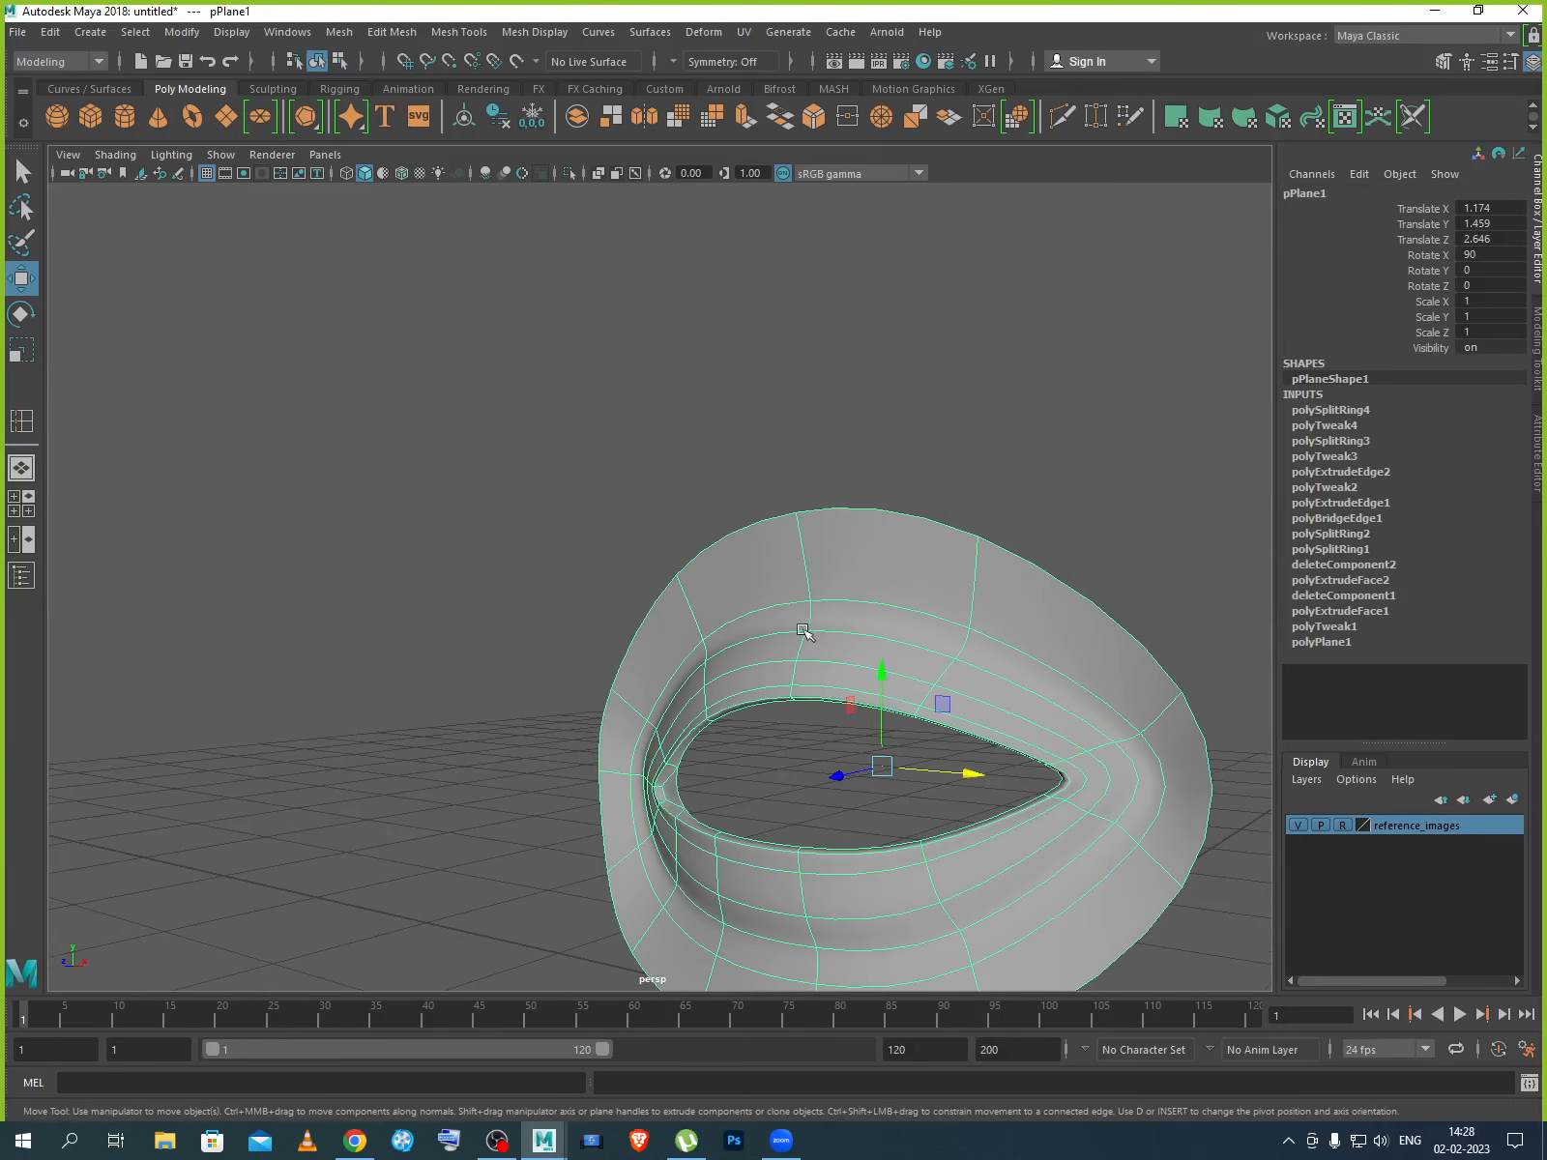
right_drag(883, 605, 883, 531)
click(882, 611)
shift+click(777, 613)
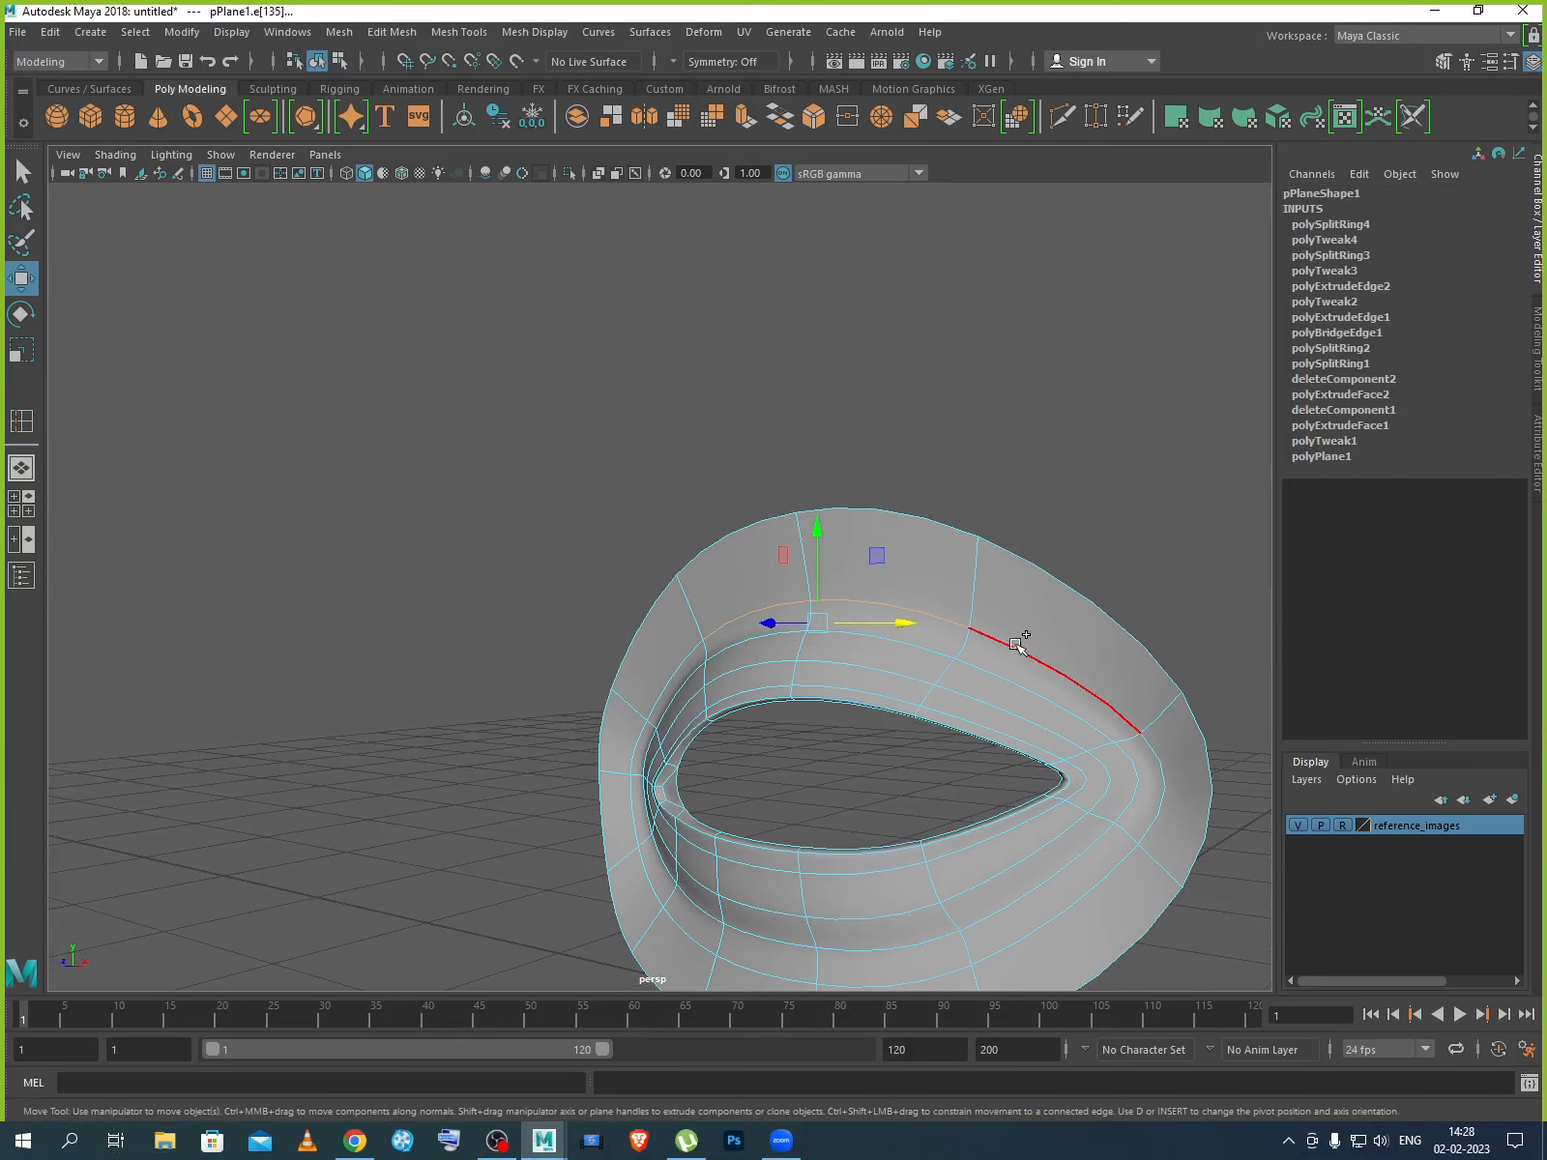
shift+click(1022, 644)
shift+click(674, 657)
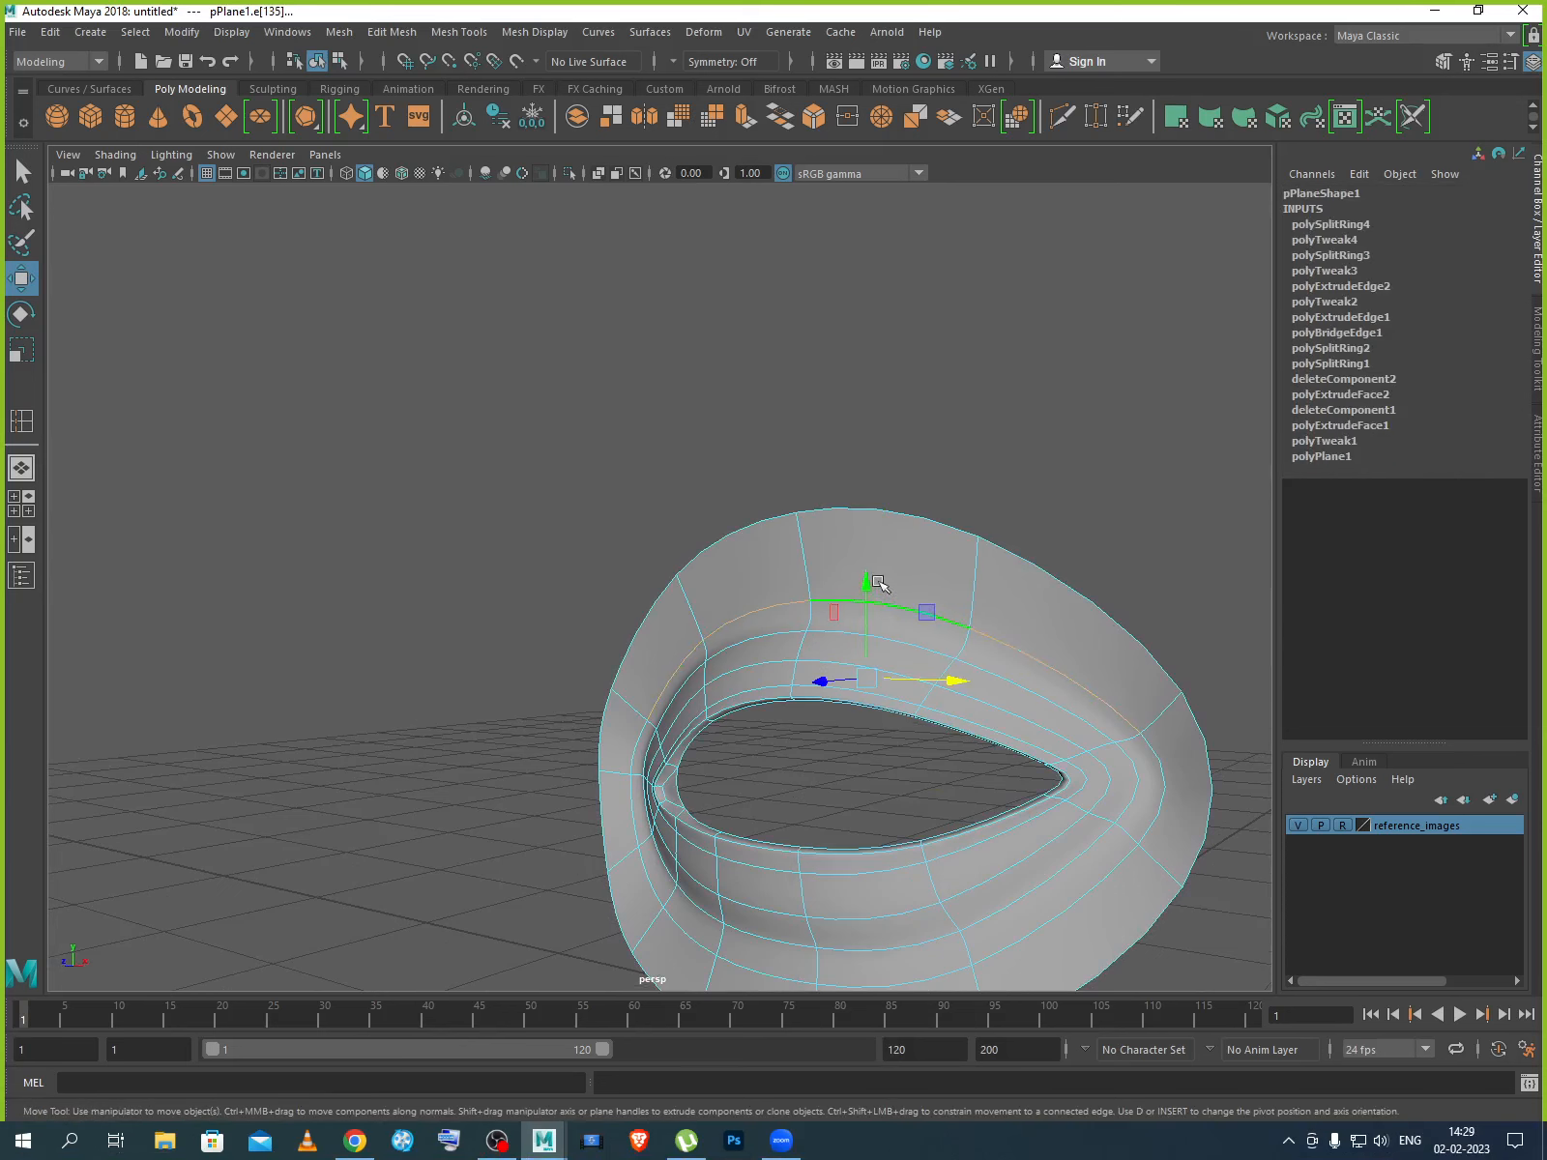
drag(869, 582, 864, 605)
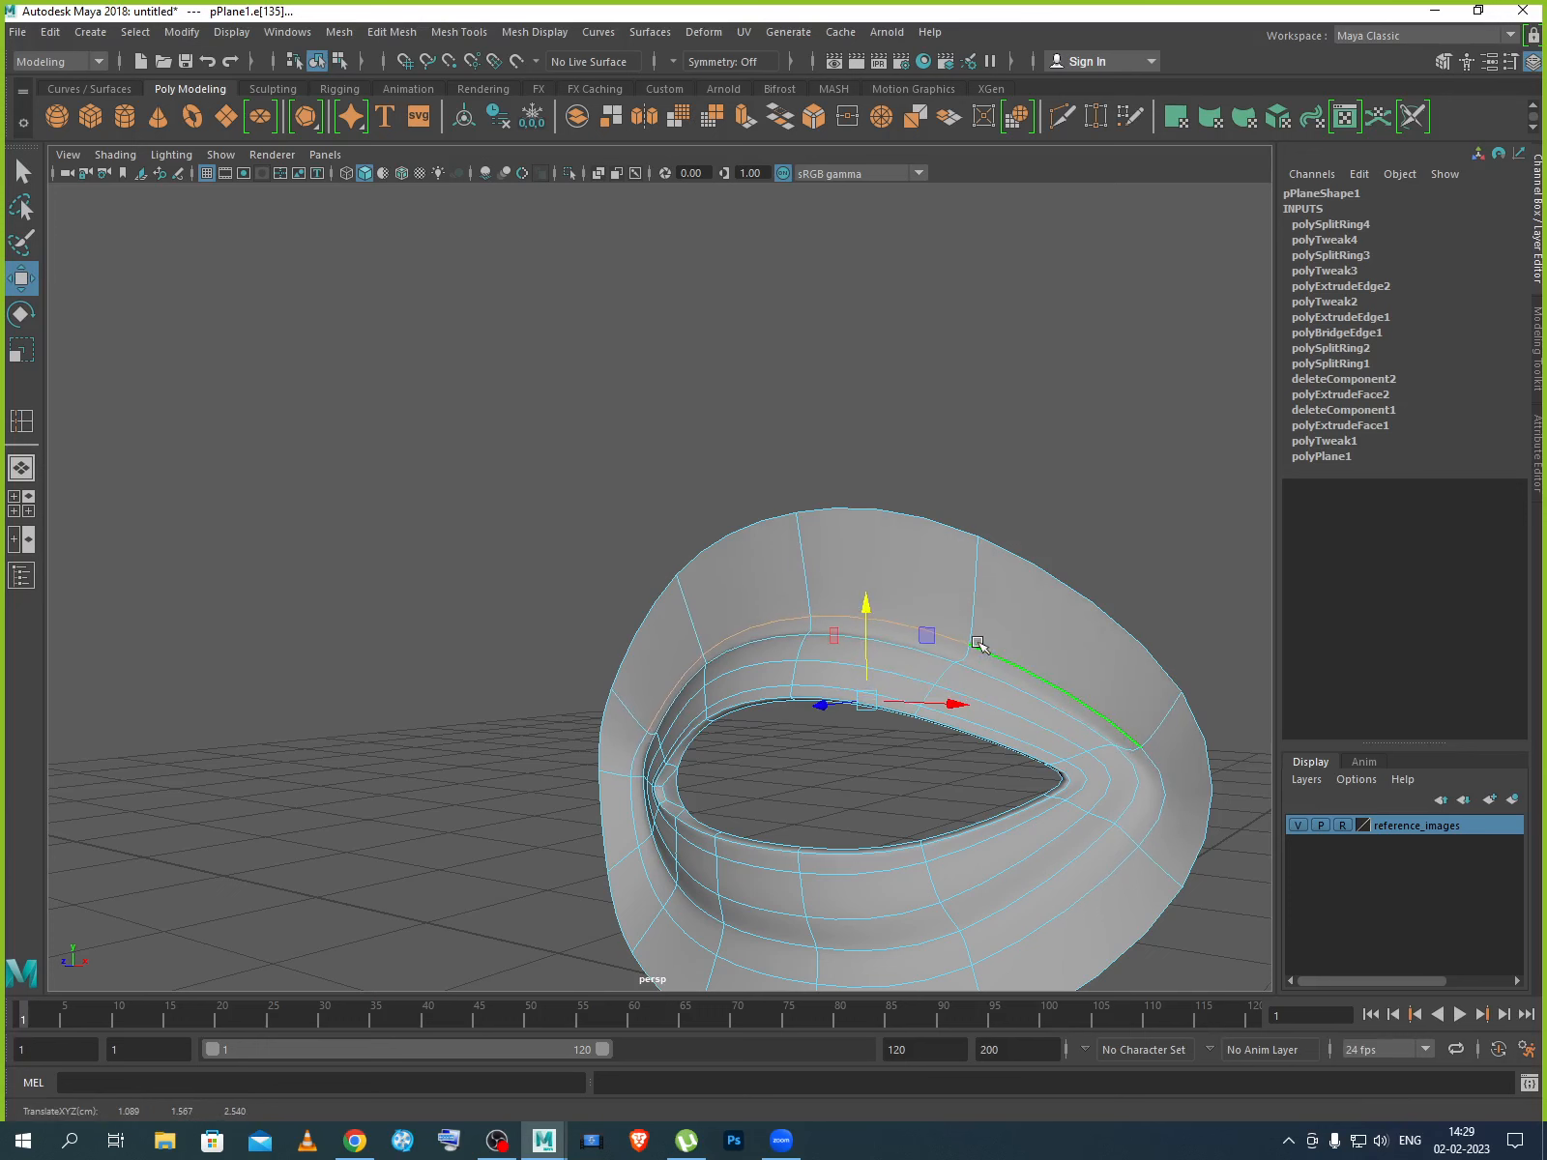
Return to object mode and check the smoothed eyelid in perspective and against the front reference.
right_drag(1028, 627, 1080, 578)
click(1129, 543)
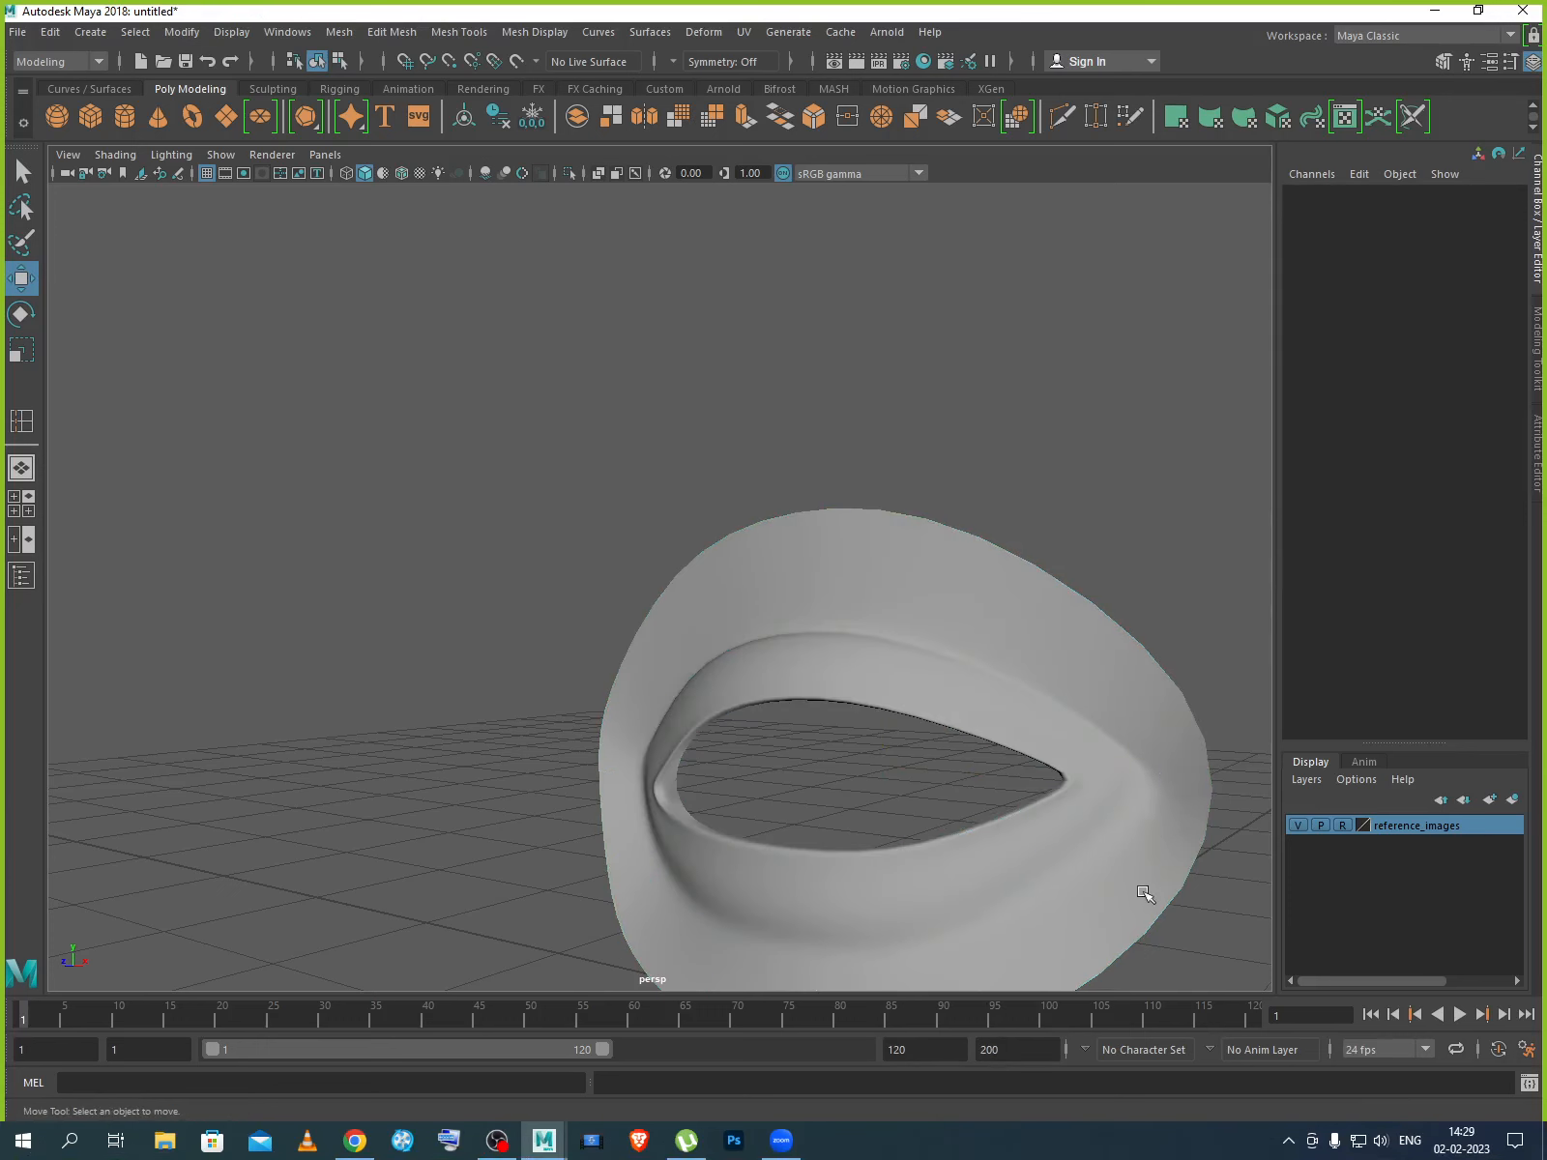
alt+drag(1128, 934, 777, 767)
scroll(817, 820, down, 5)
key(space)
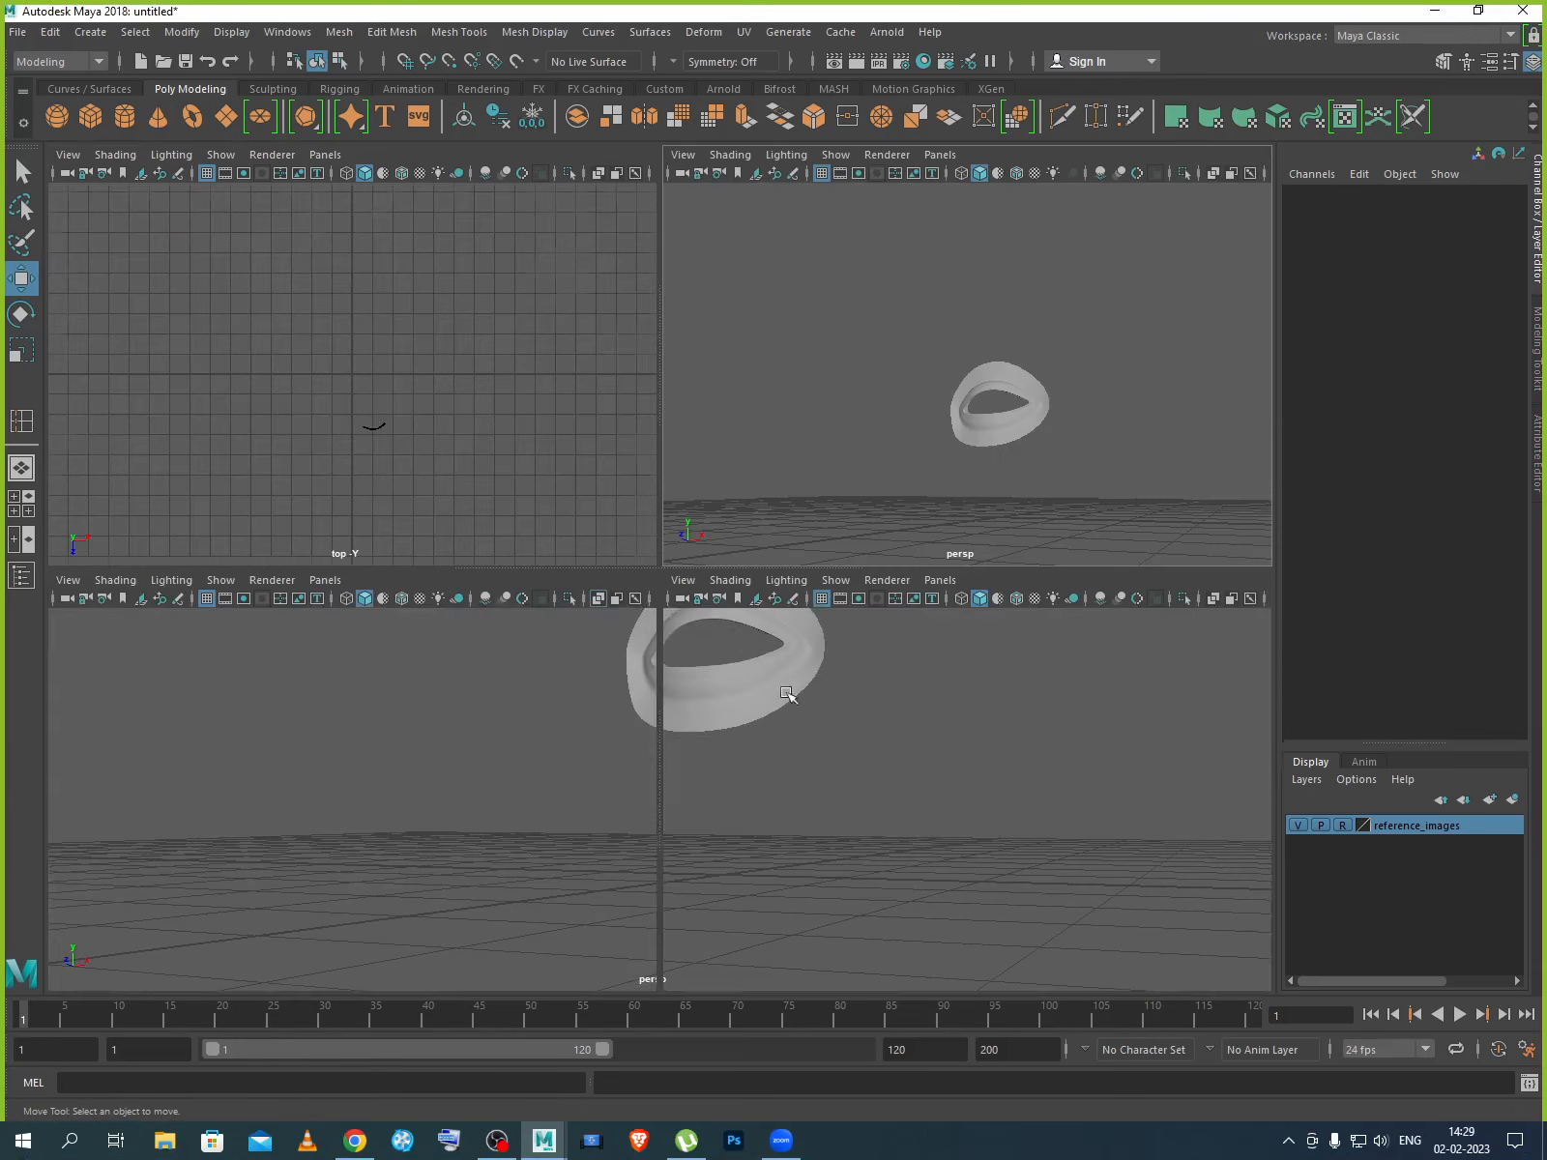
key(space)
click(798, 716)
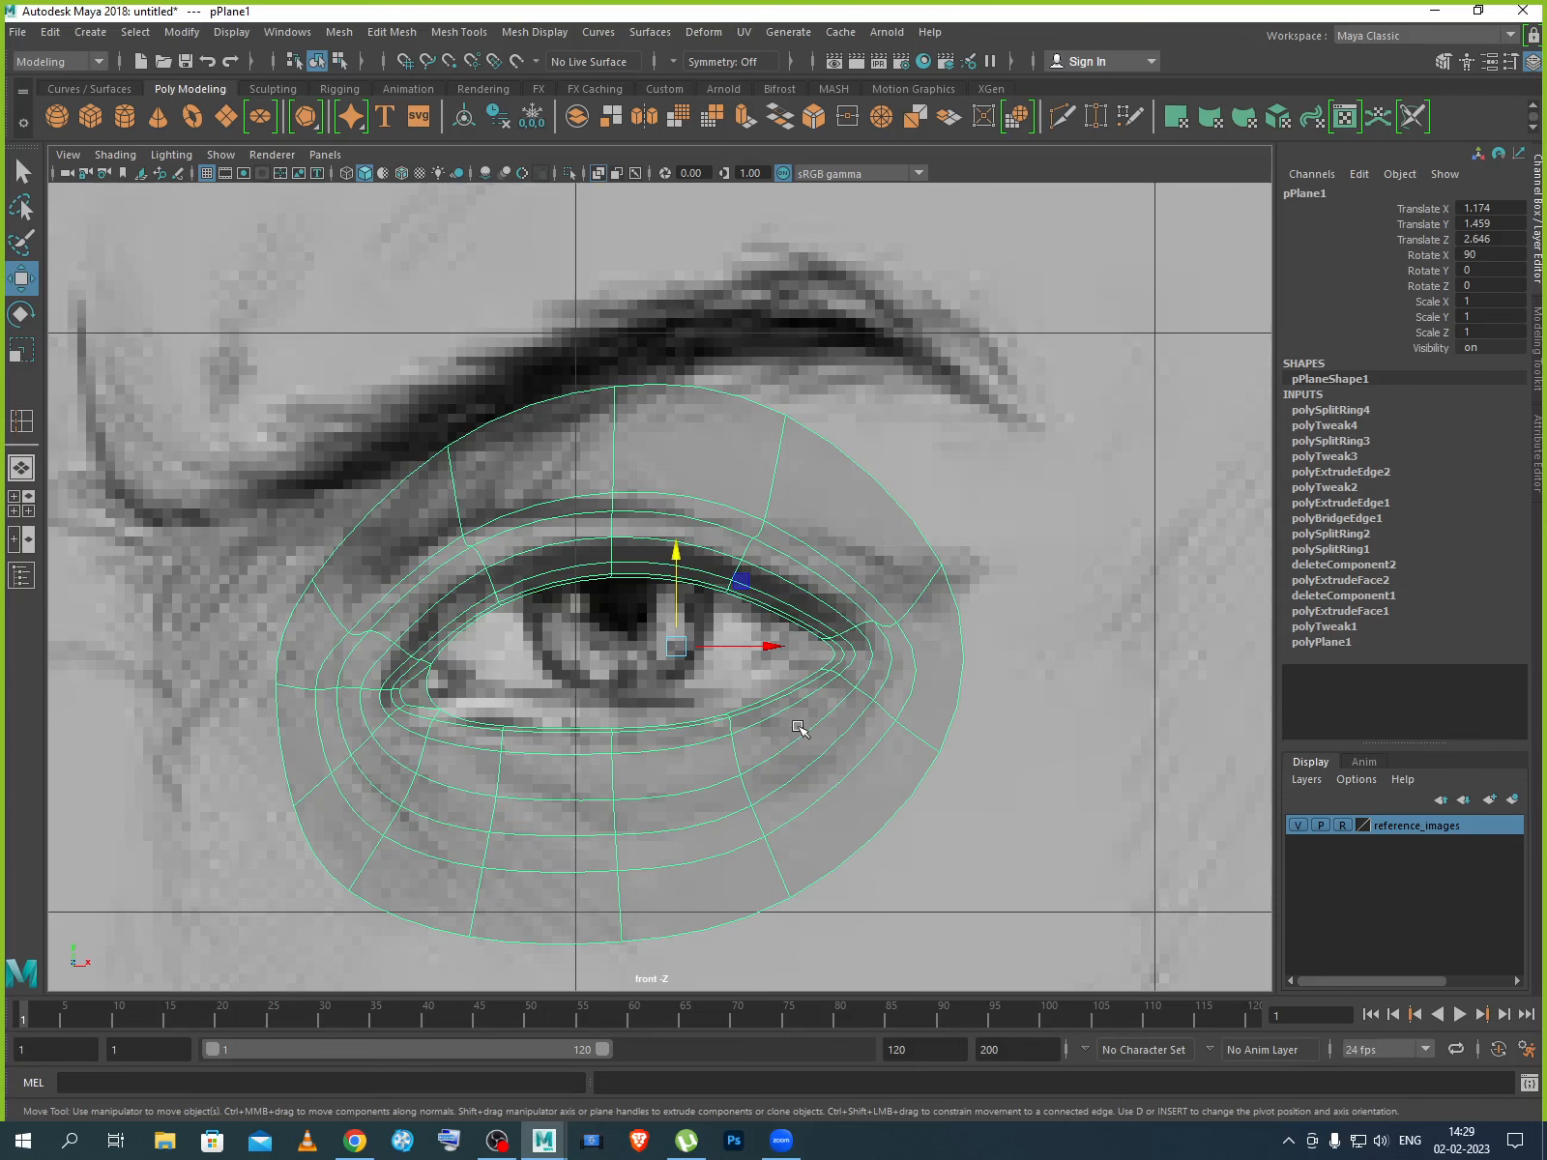
In the side view, rotate the eyelid mesh to 95.532 degrees in X and move it forward to 2.675 in Z.
key(space)
key(space)
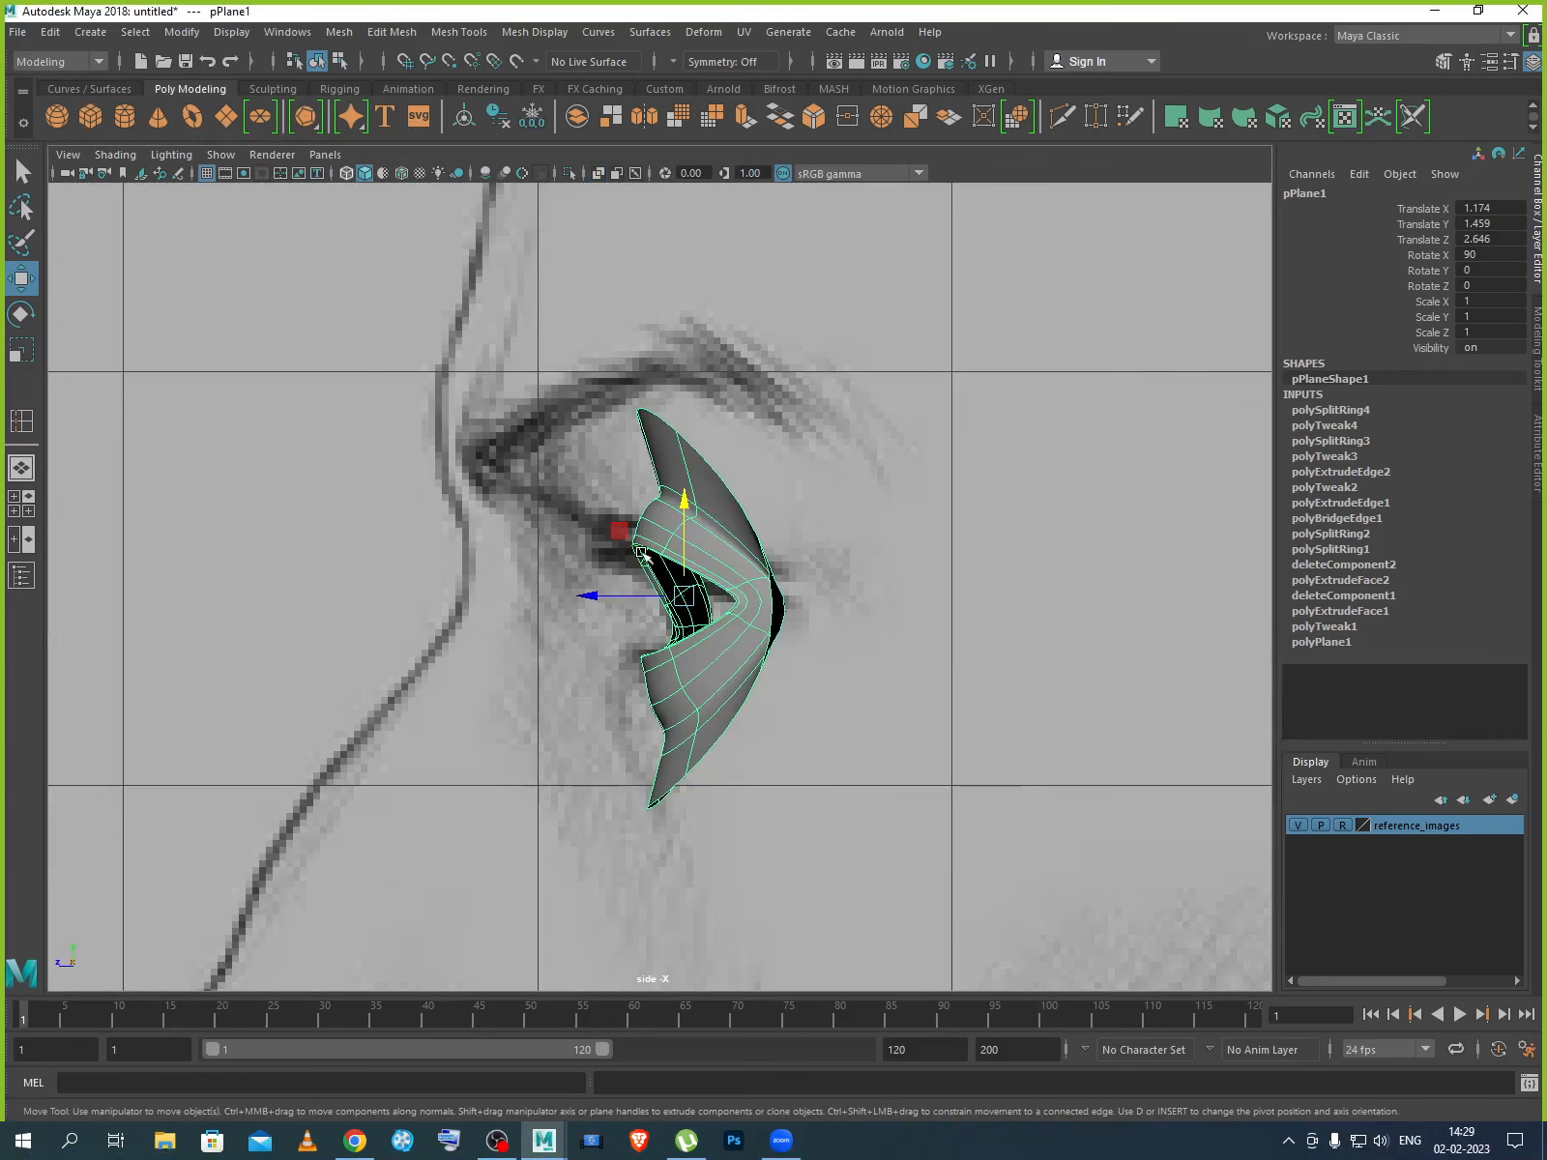
scroll(641, 554, up, 4)
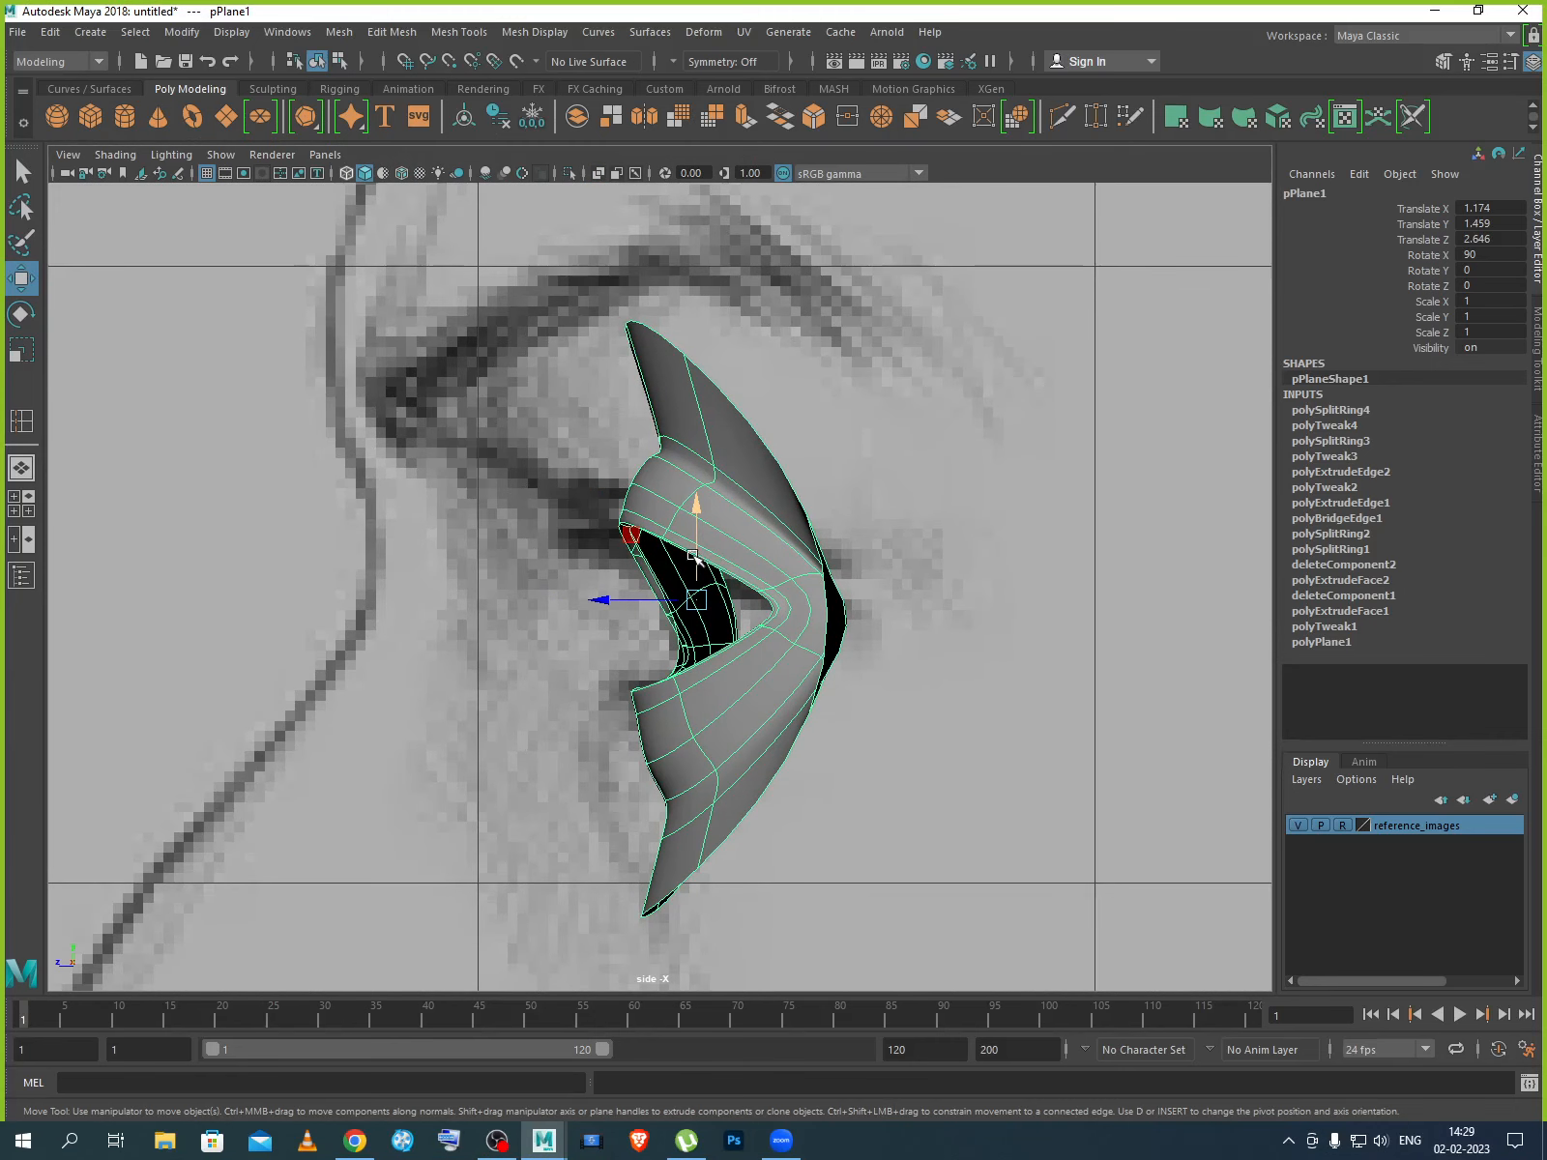
key(e)
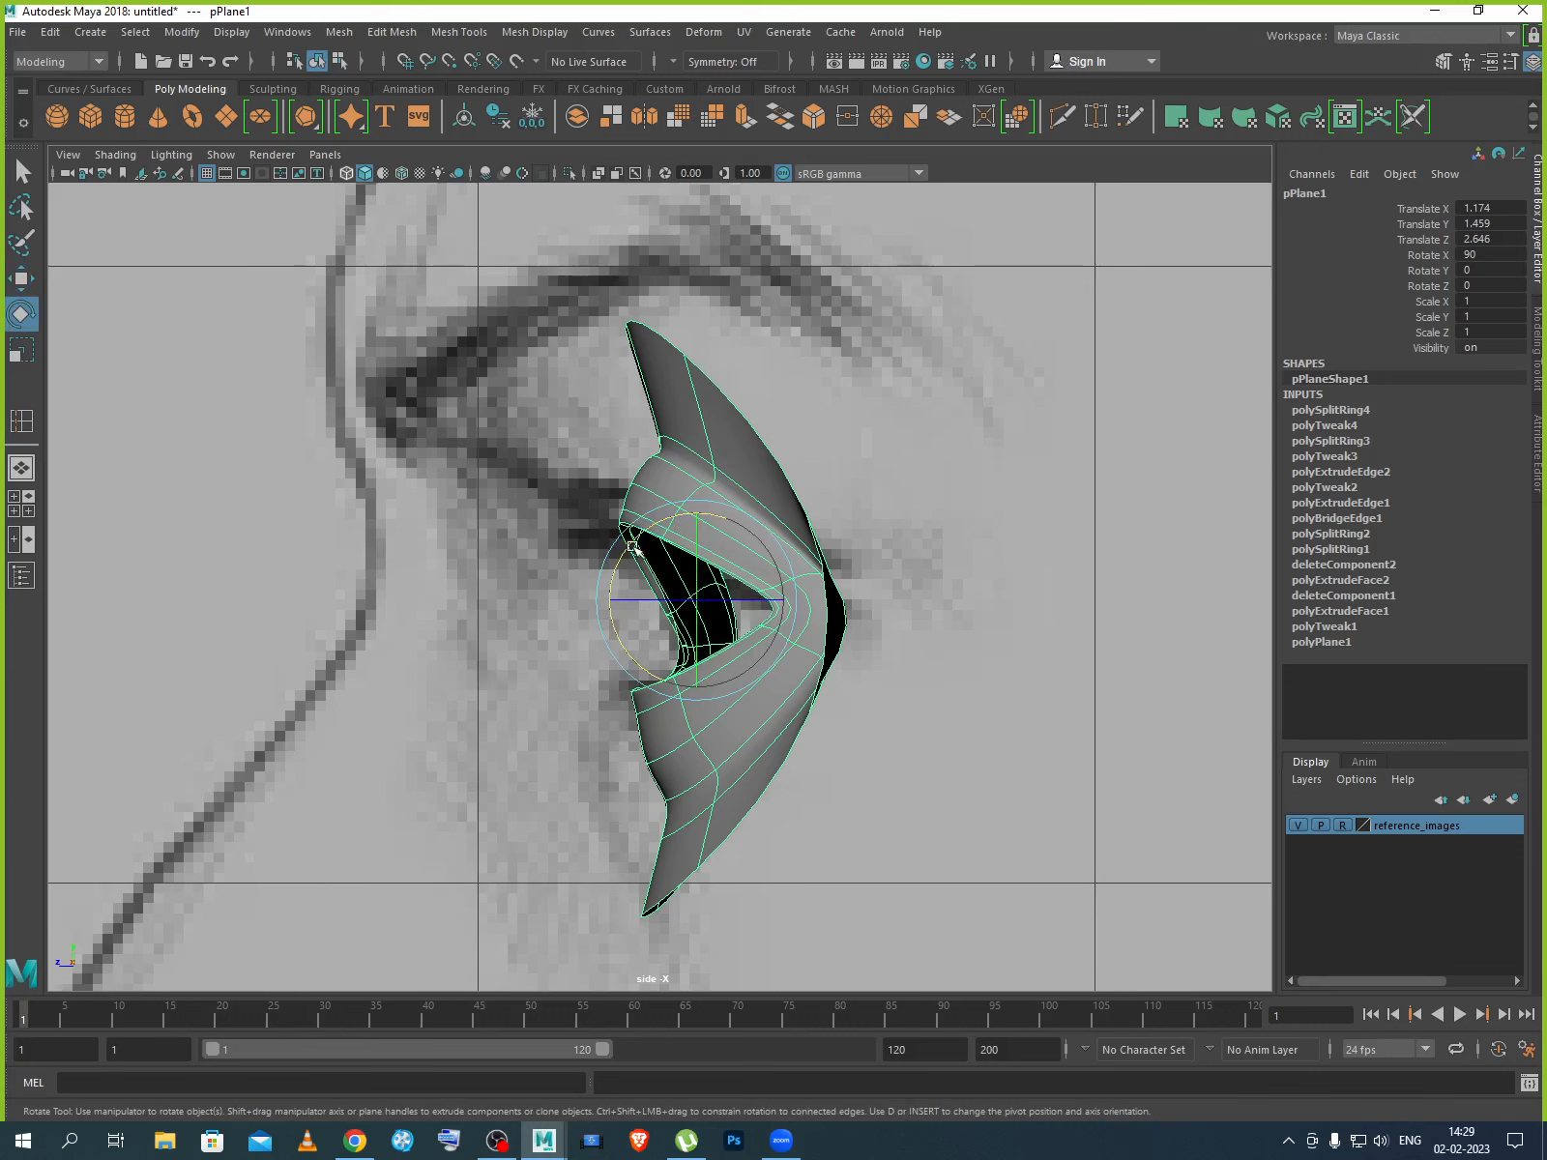
drag(629, 547, 643, 601)
key(w)
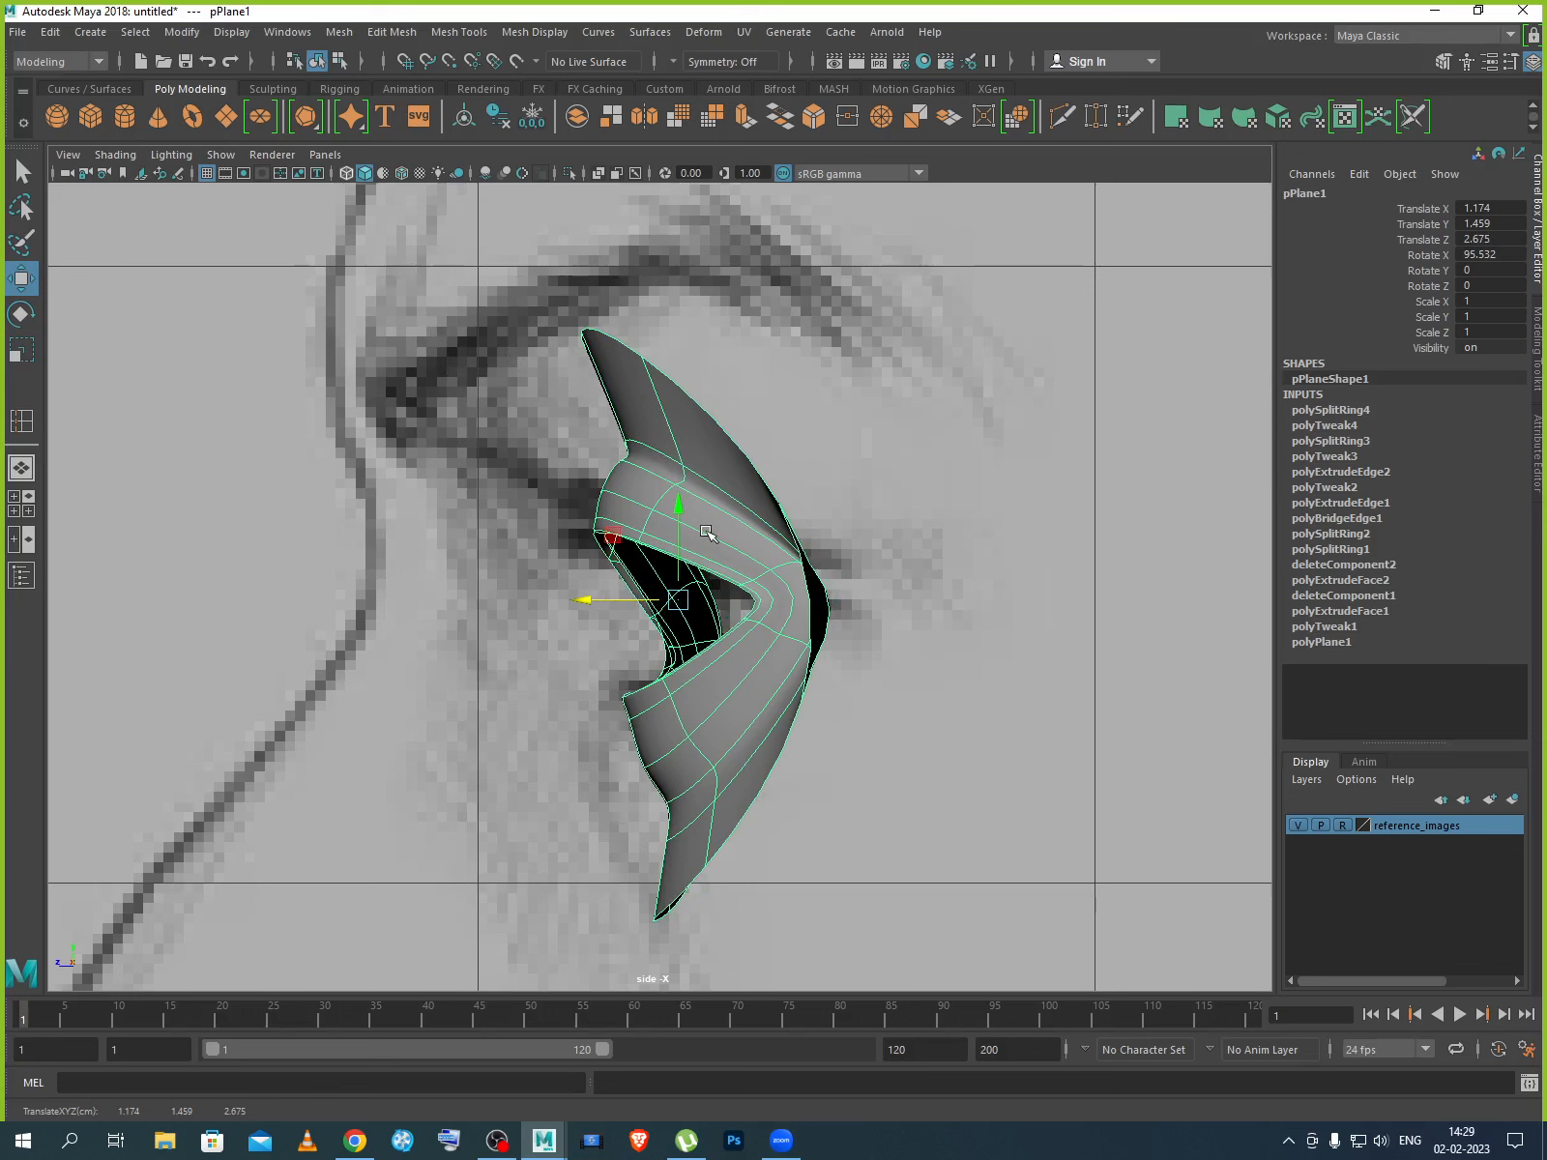
Select the mesh border edge beside the outer eye corner and push it back in depth in the side view.
right_drag(796, 594, 791, 532)
click(825, 620)
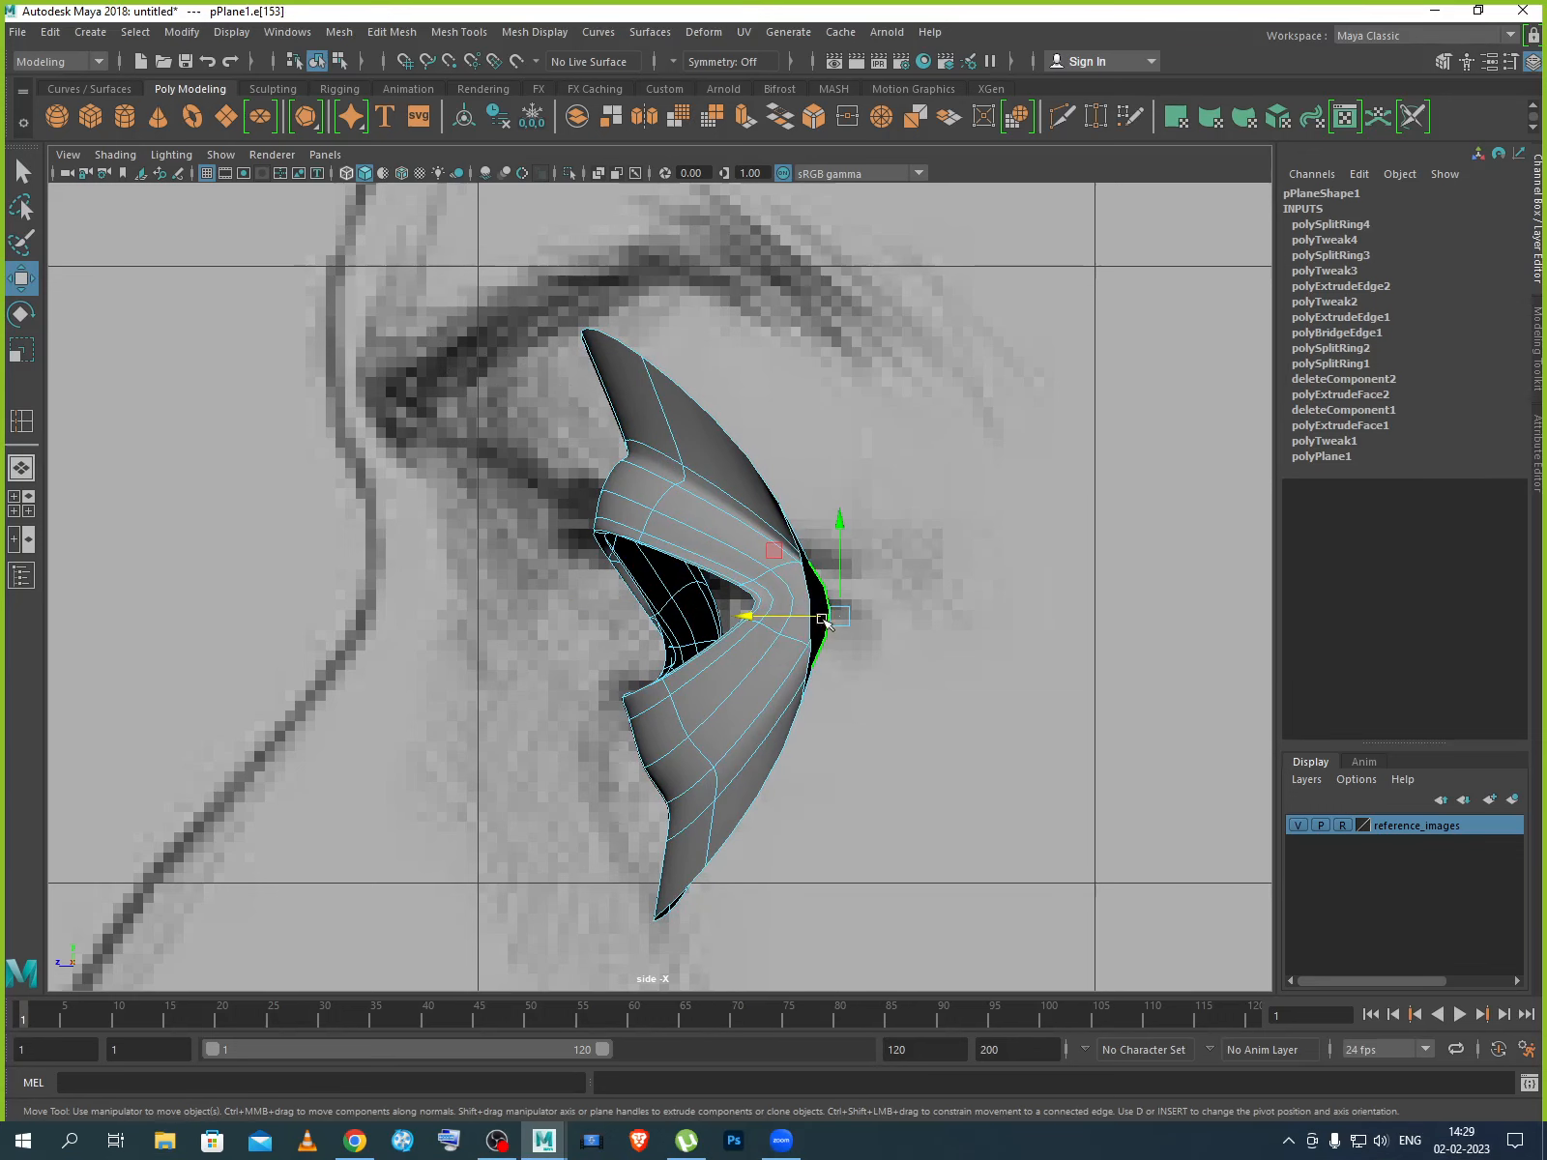
drag(759, 617, 752, 614)
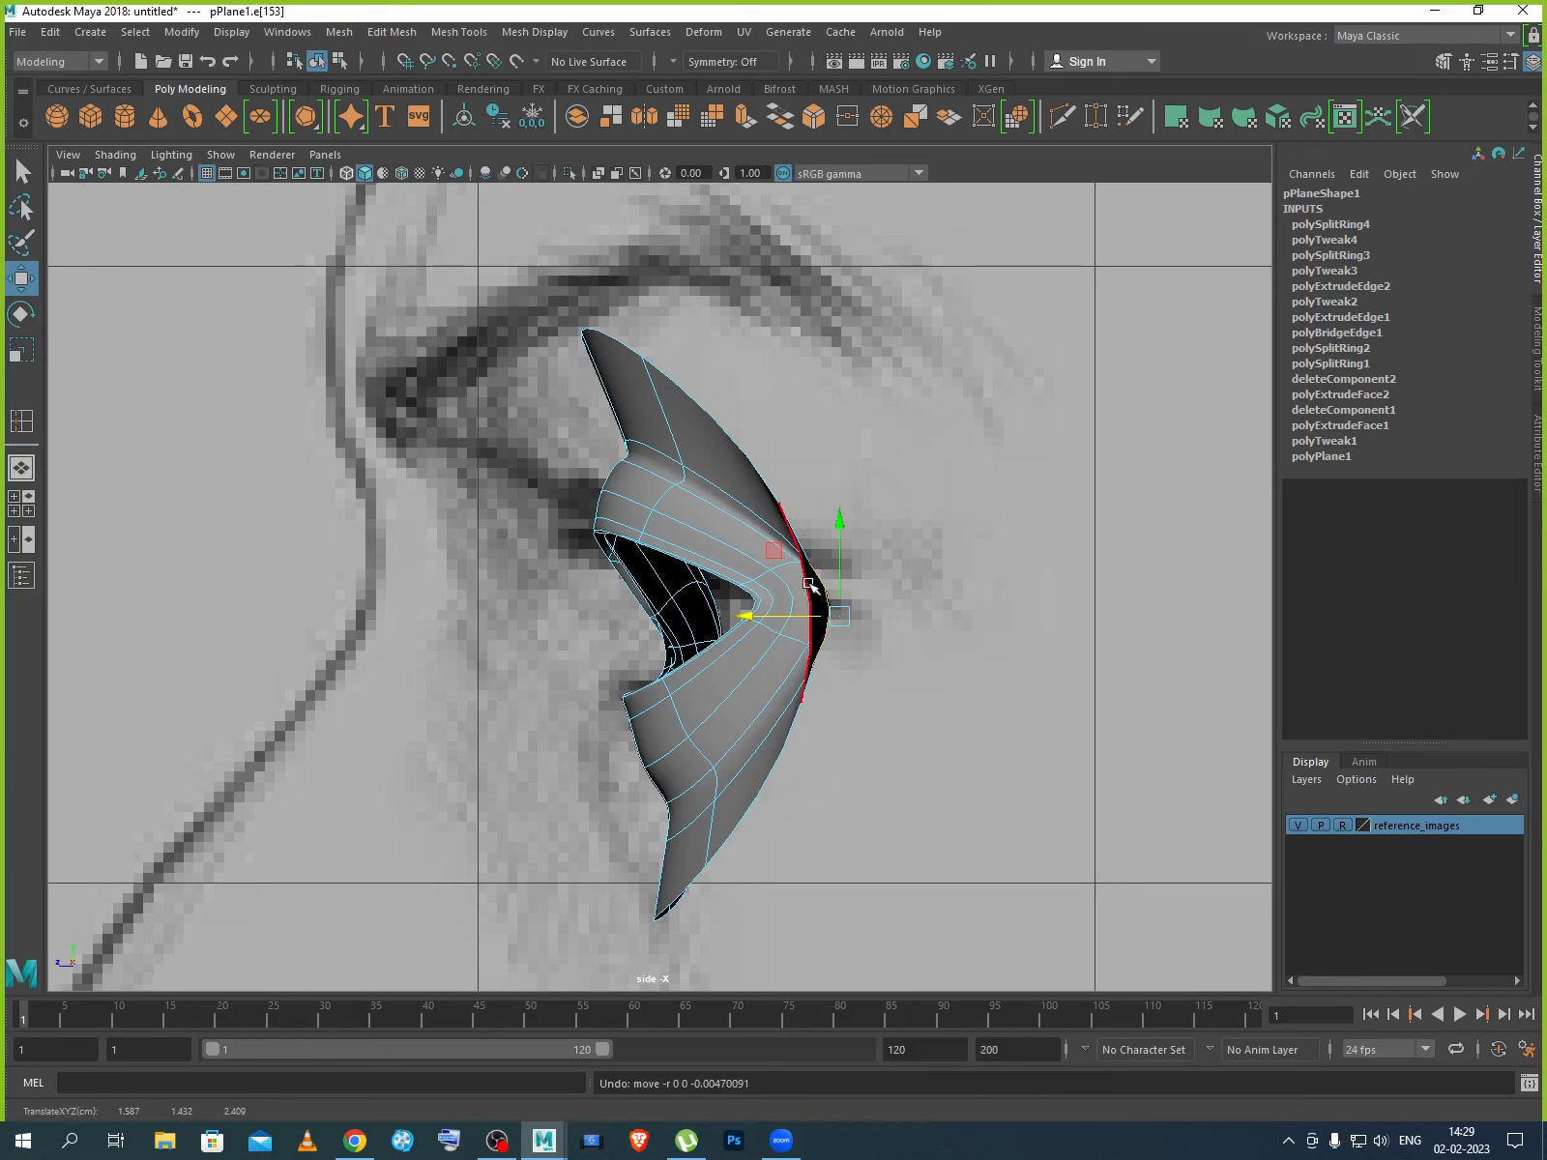
click(822, 658)
drag(734, 605, 770, 602)
key(space)
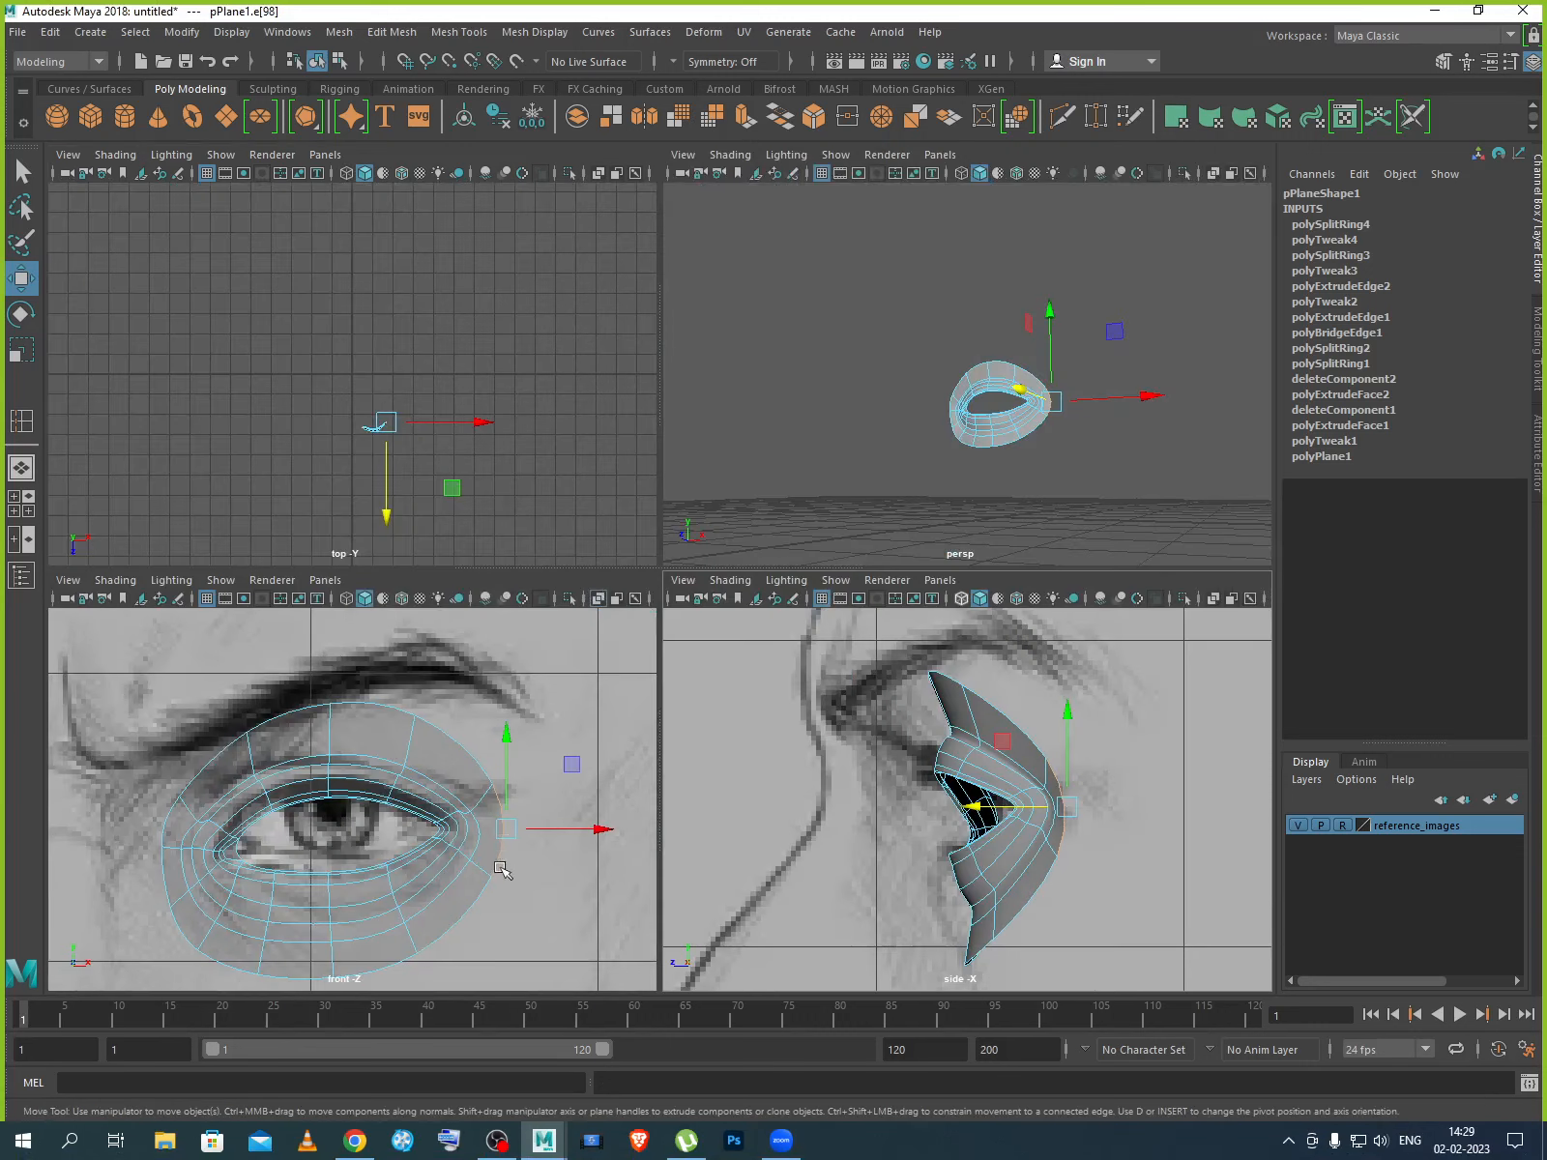
In an enlarged side view, turn off the smooth preview and push the border edge beside the outer eye corner farther back.
scroll(501, 869, up, 5)
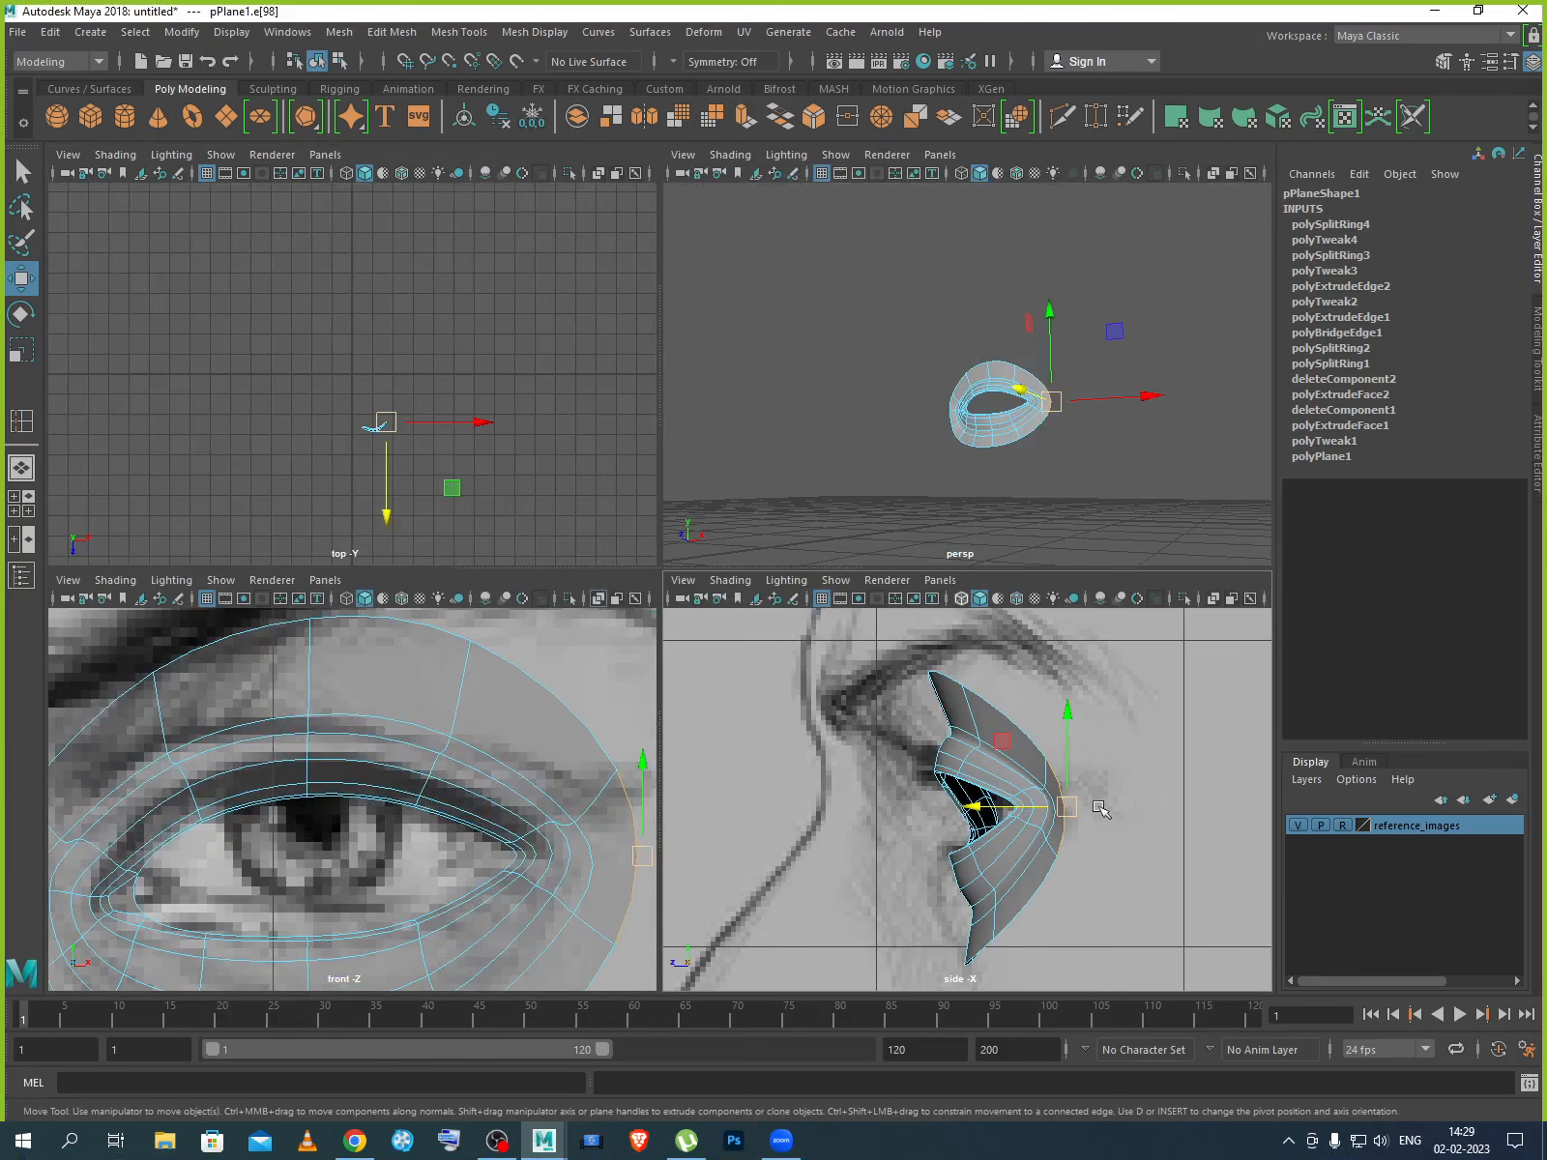
key(space)
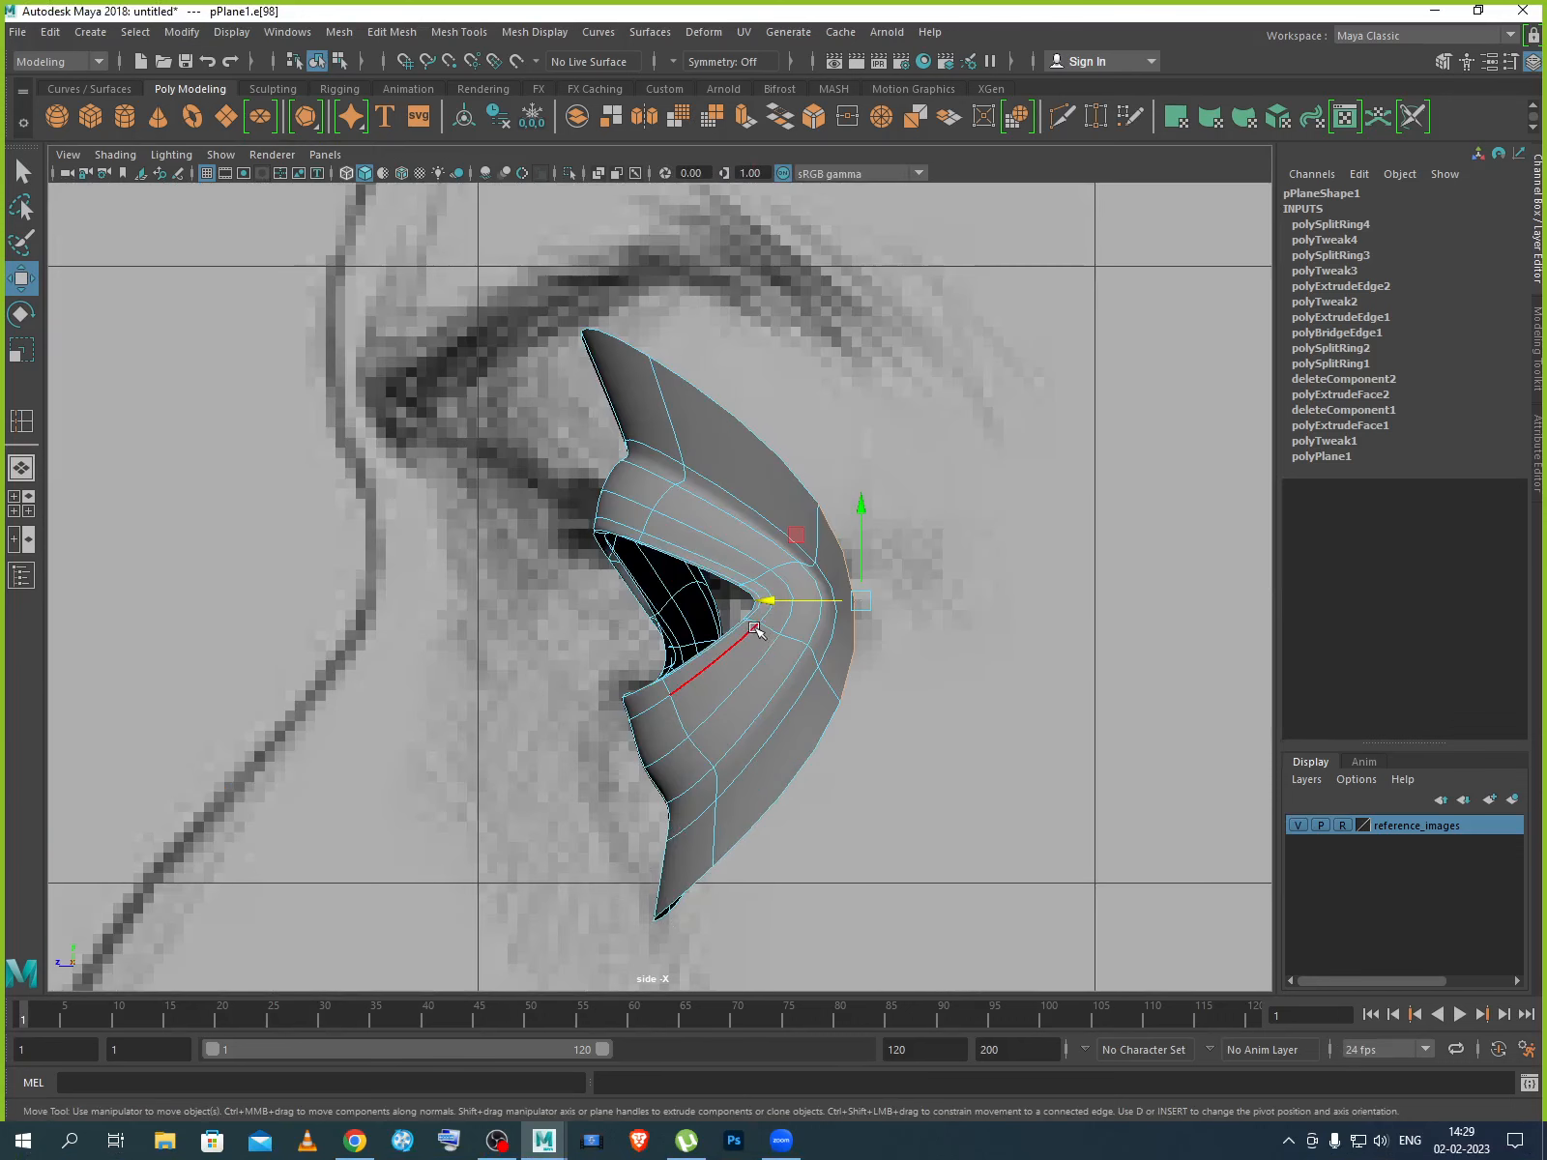
key(1)
drag(778, 600, 804, 603)
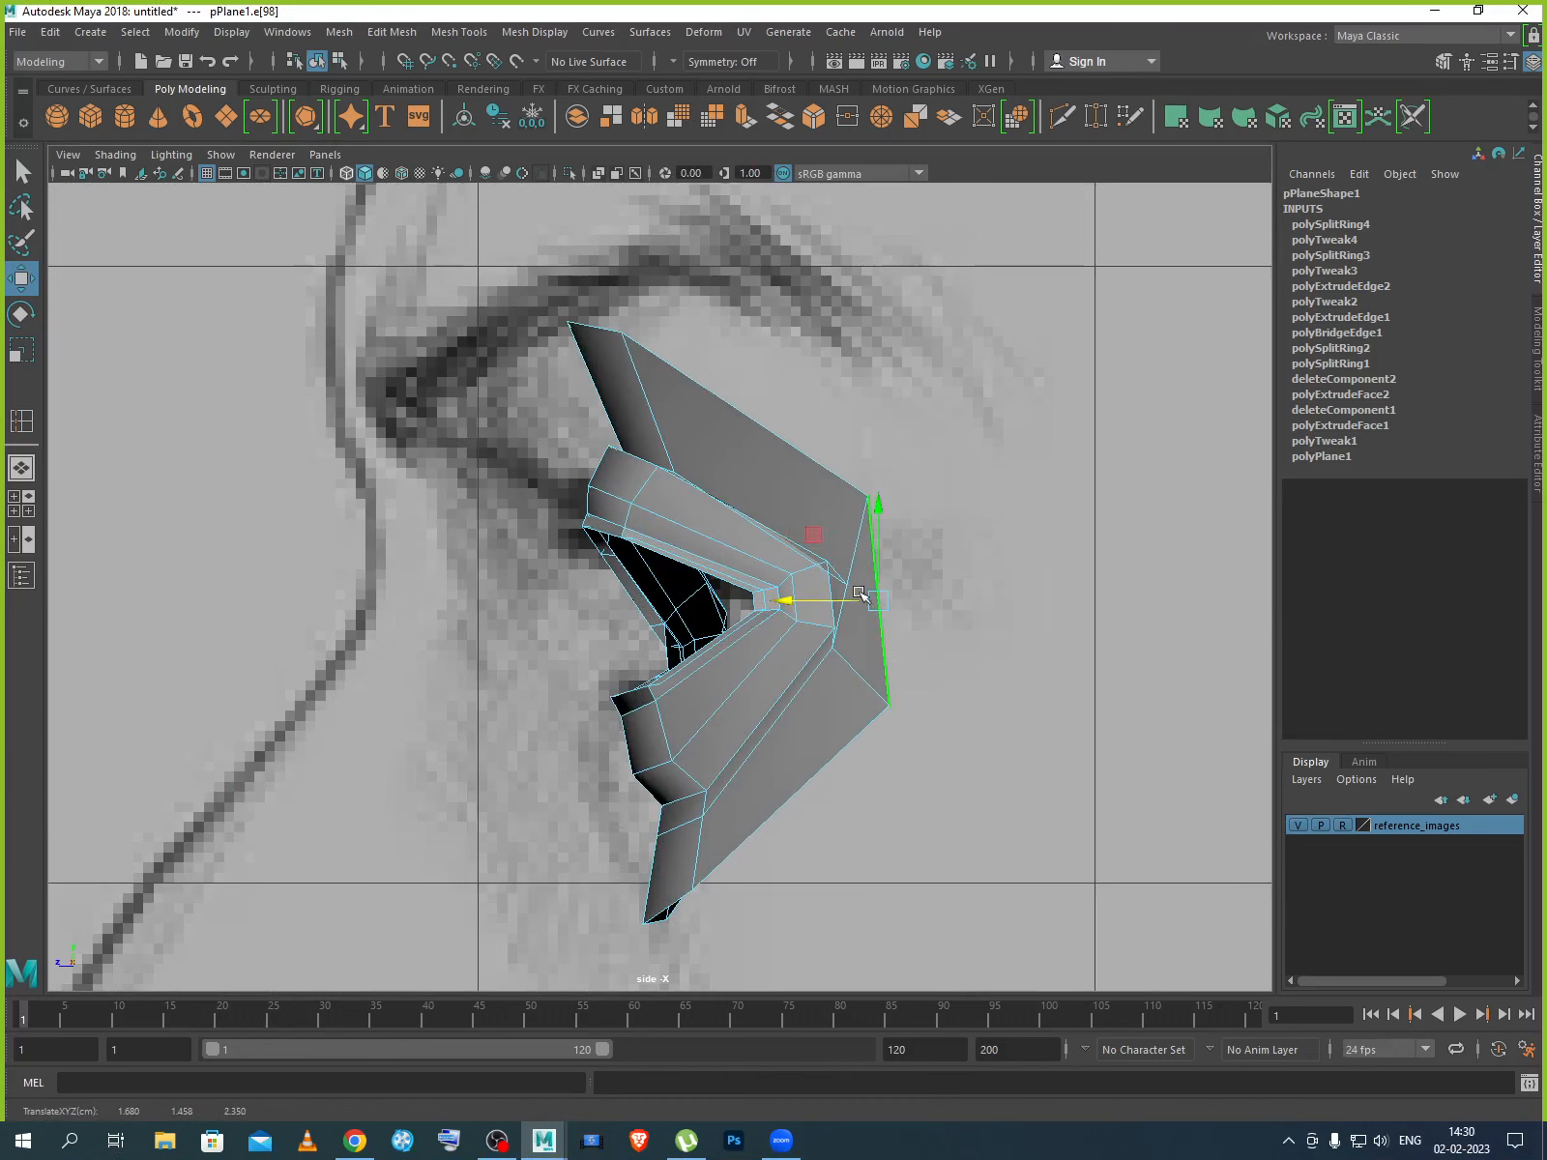
Reposition the two crease vertices beside the outer eye corner, moving the upper one up and forward and the lower one slightly up and back.
right_drag(859, 594, 758, 578)
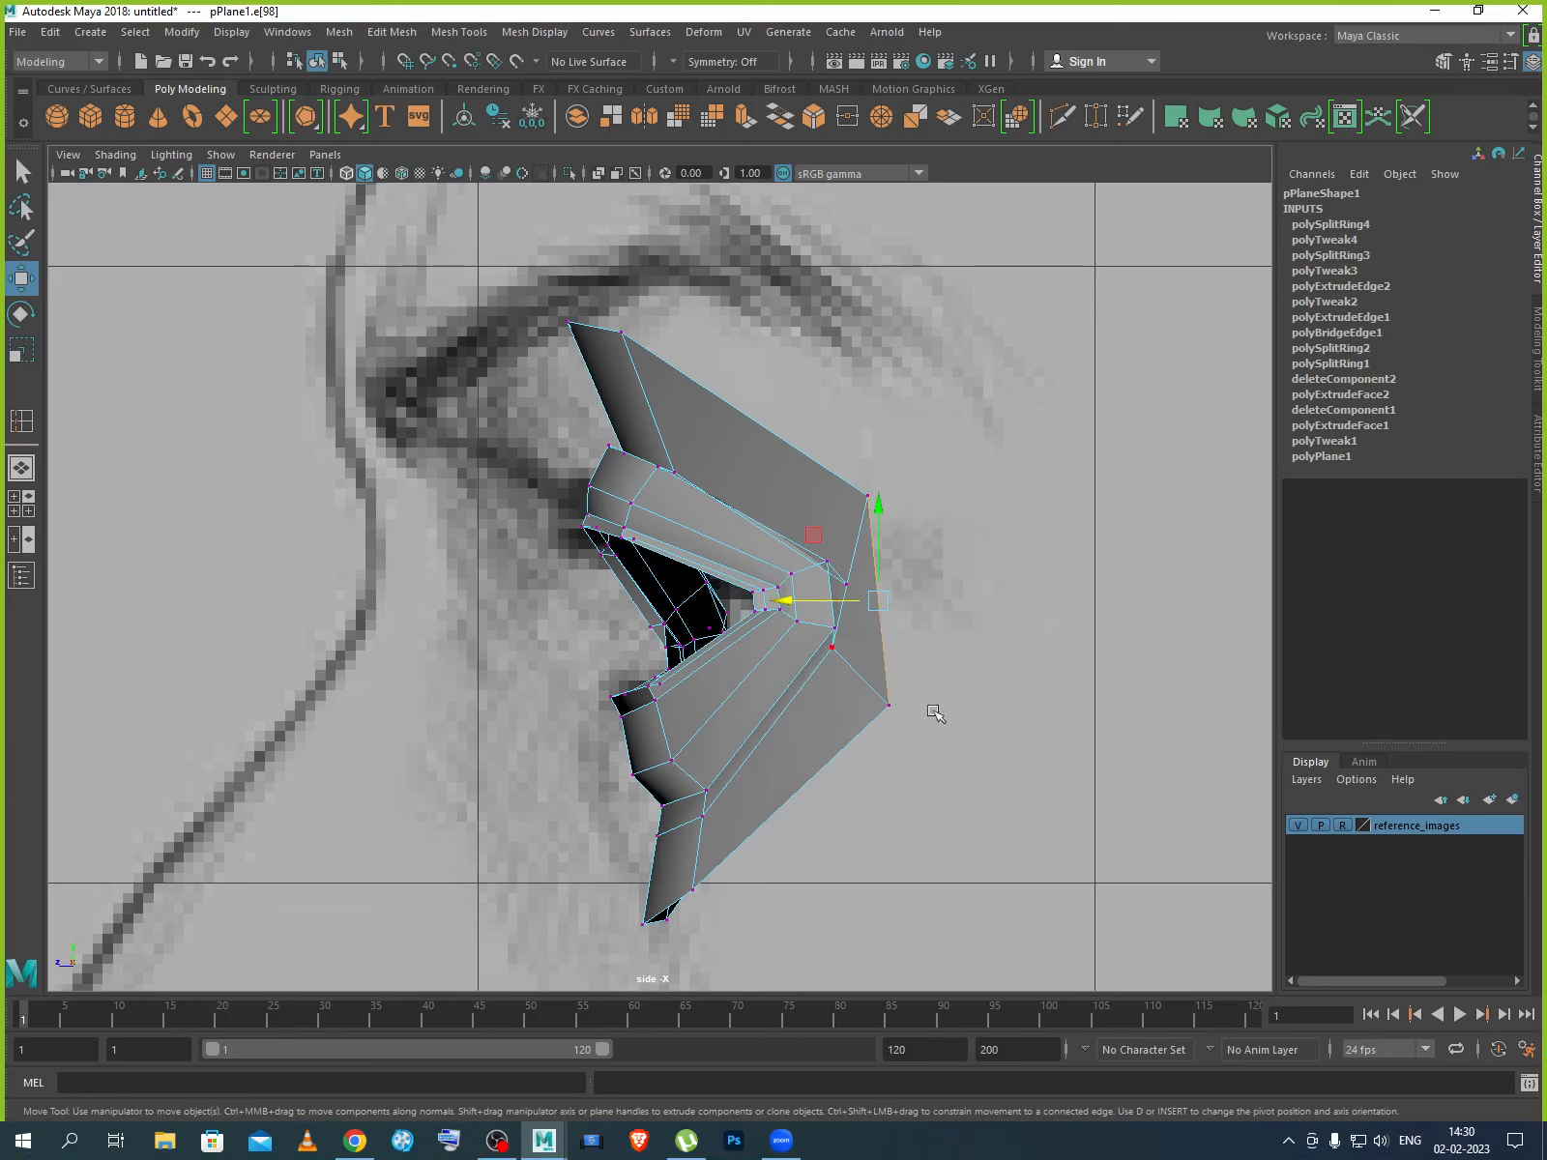
click(847, 564)
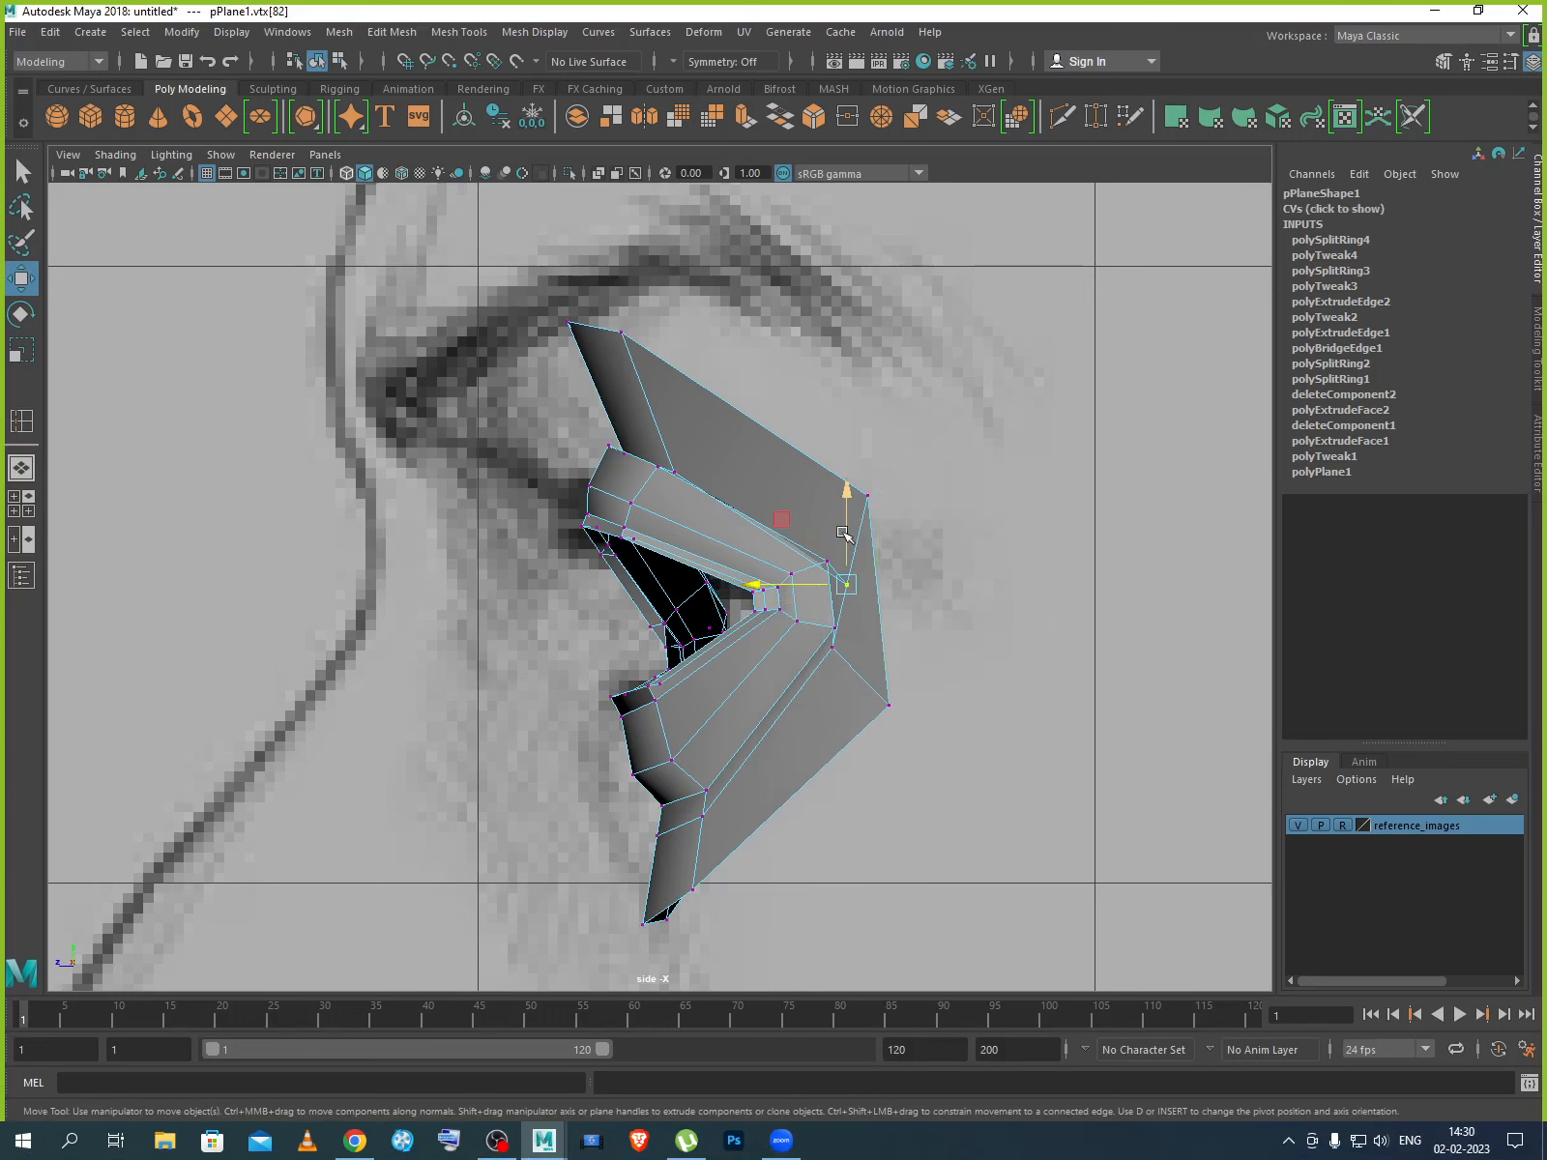
drag(846, 498, 800, 558)
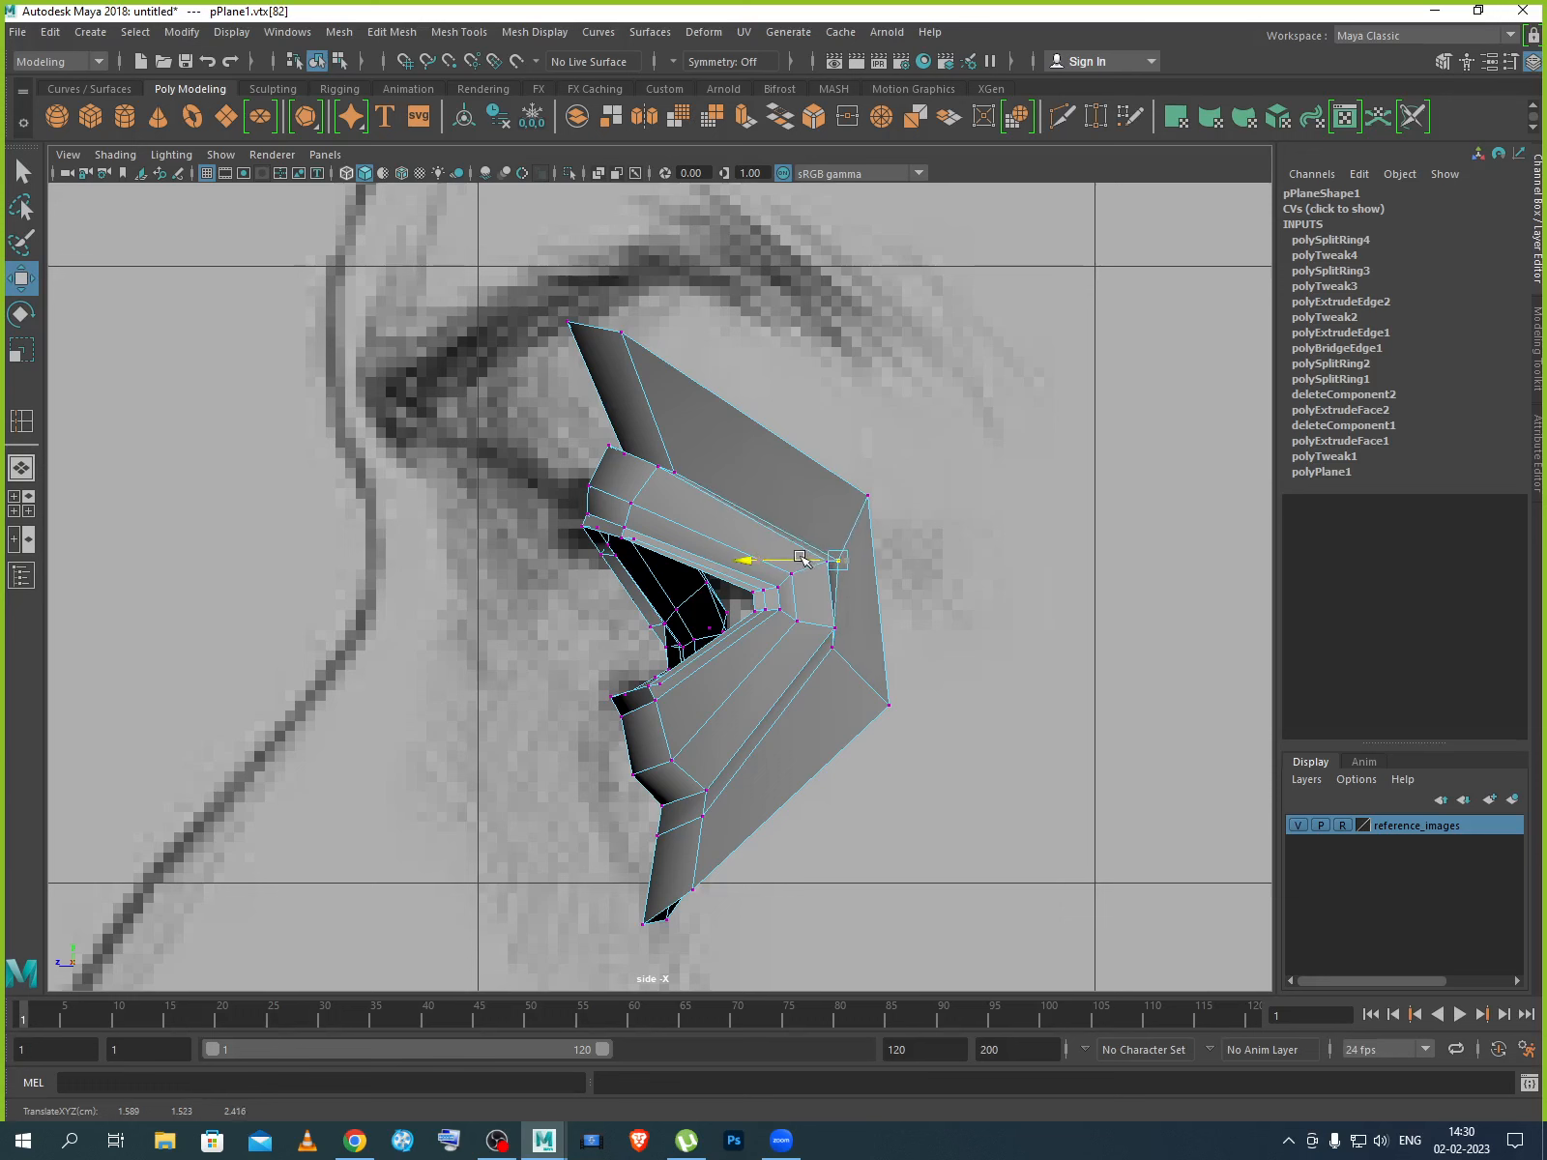
click(832, 651)
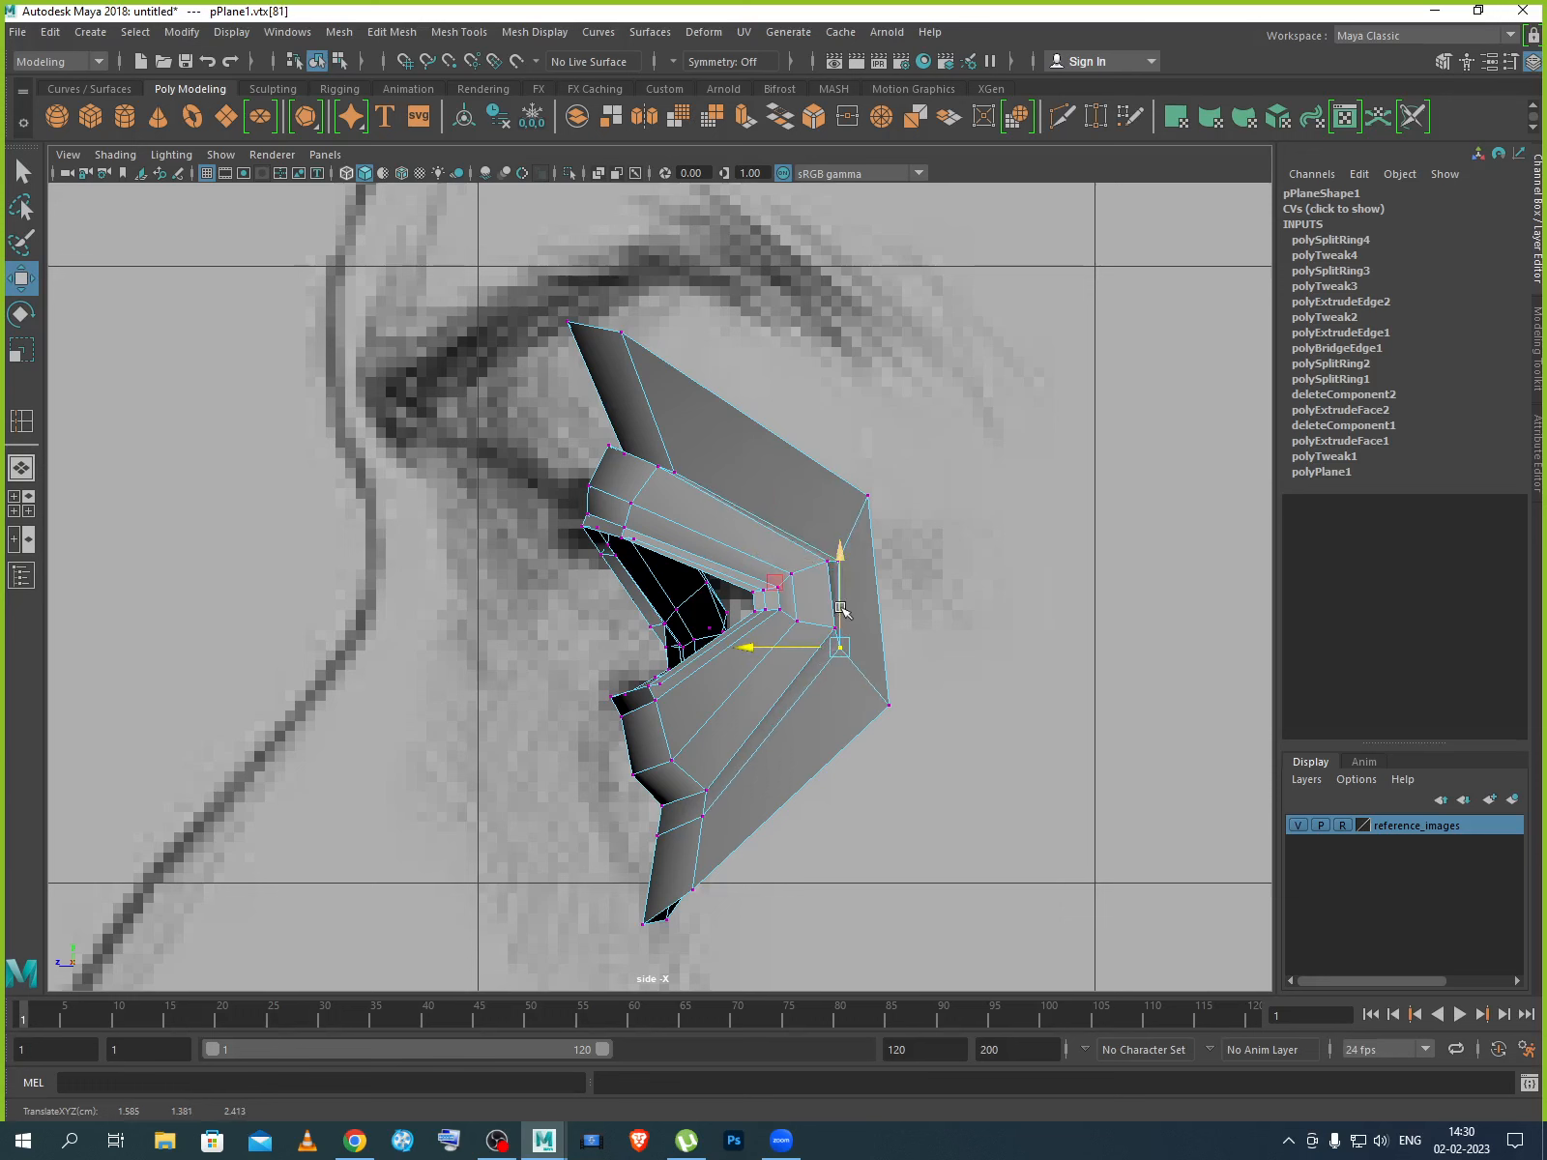
drag(841, 609, 805, 641)
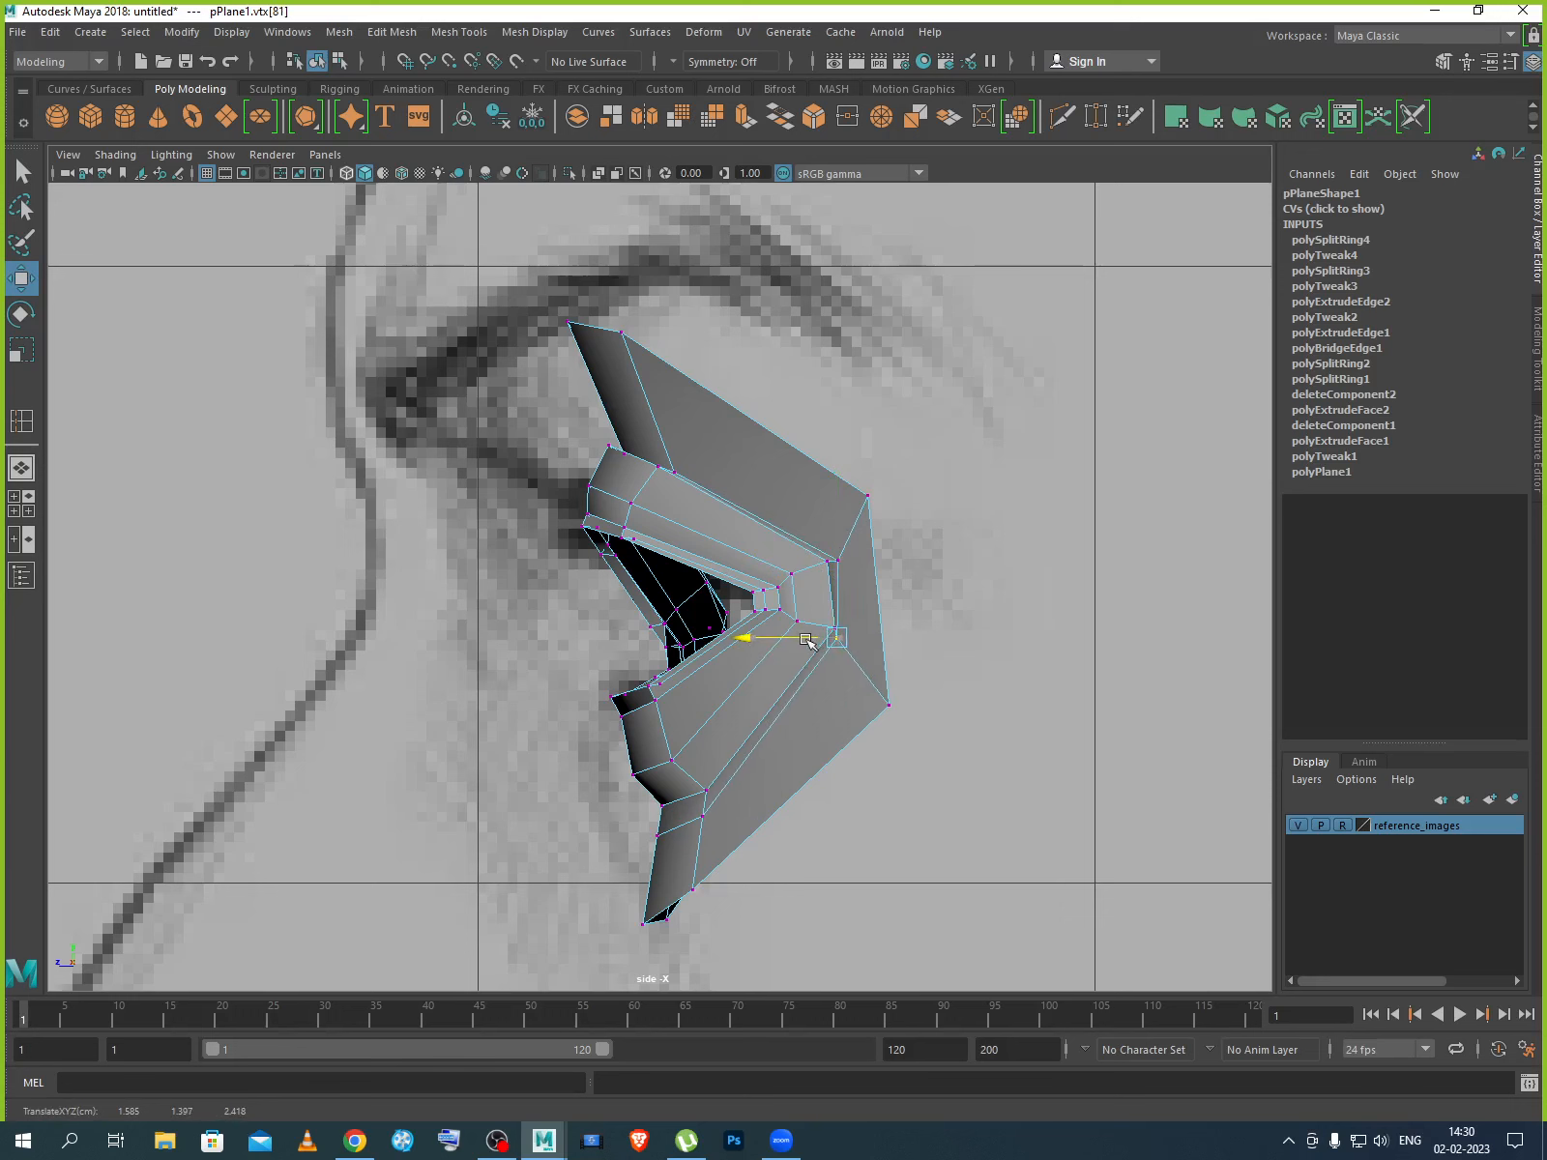
Round the outer border in the side view by lowering its upper vertex slightly backward and raising its lower vertex slightly forward.
click(889, 705)
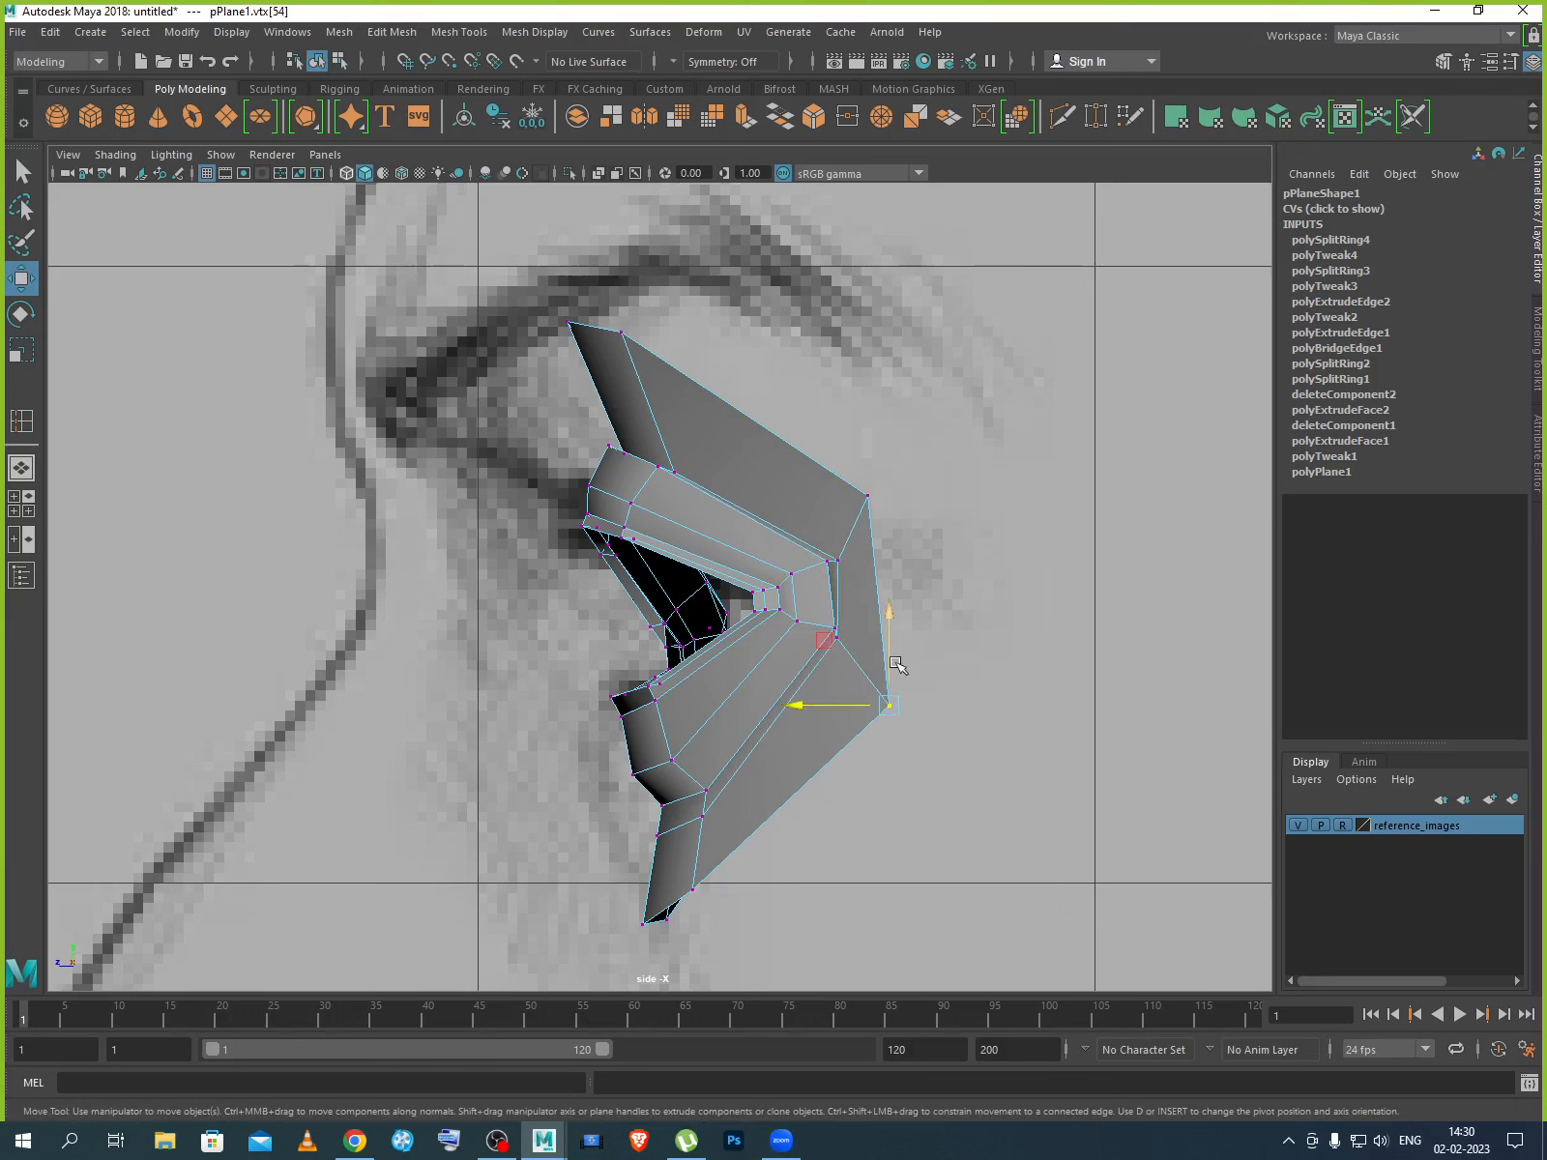
click(868, 498)
drag(868, 471, 803, 511)
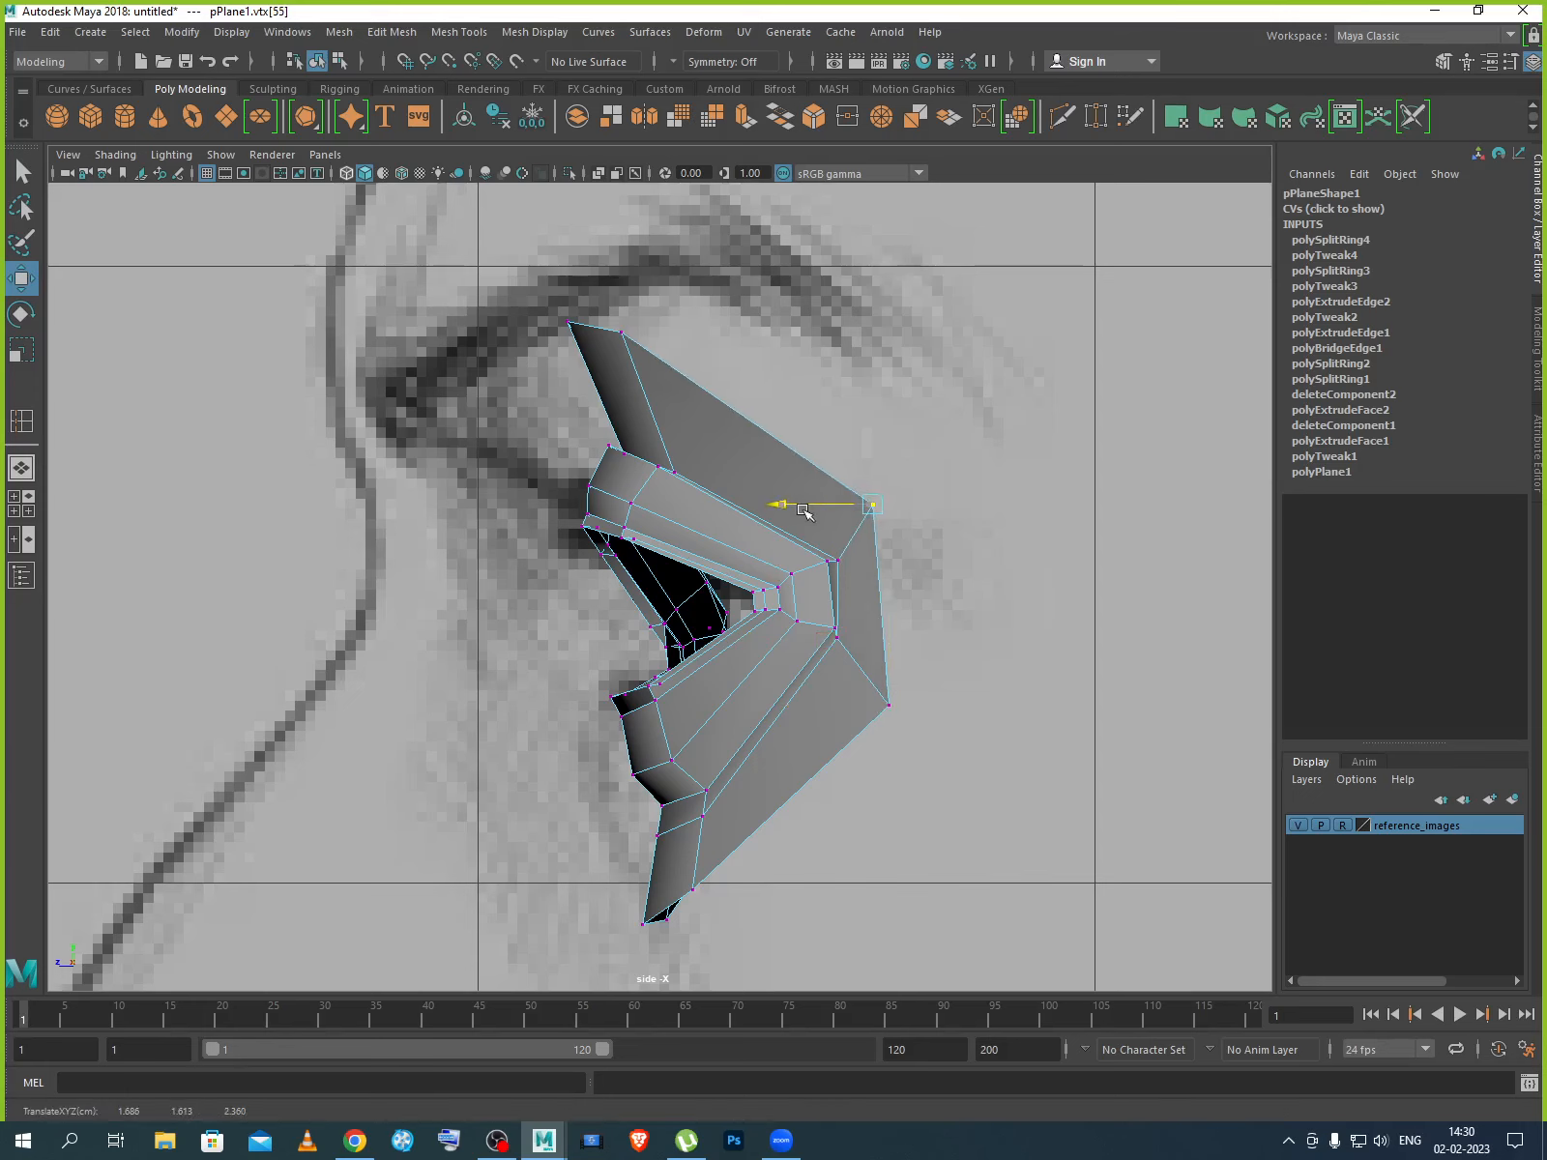
click(888, 705)
drag(890, 647, 857, 685)
Return to object mode, turn the smooth preview back on and deselect the eyelid mesh.
right_drag(863, 583, 933, 556)
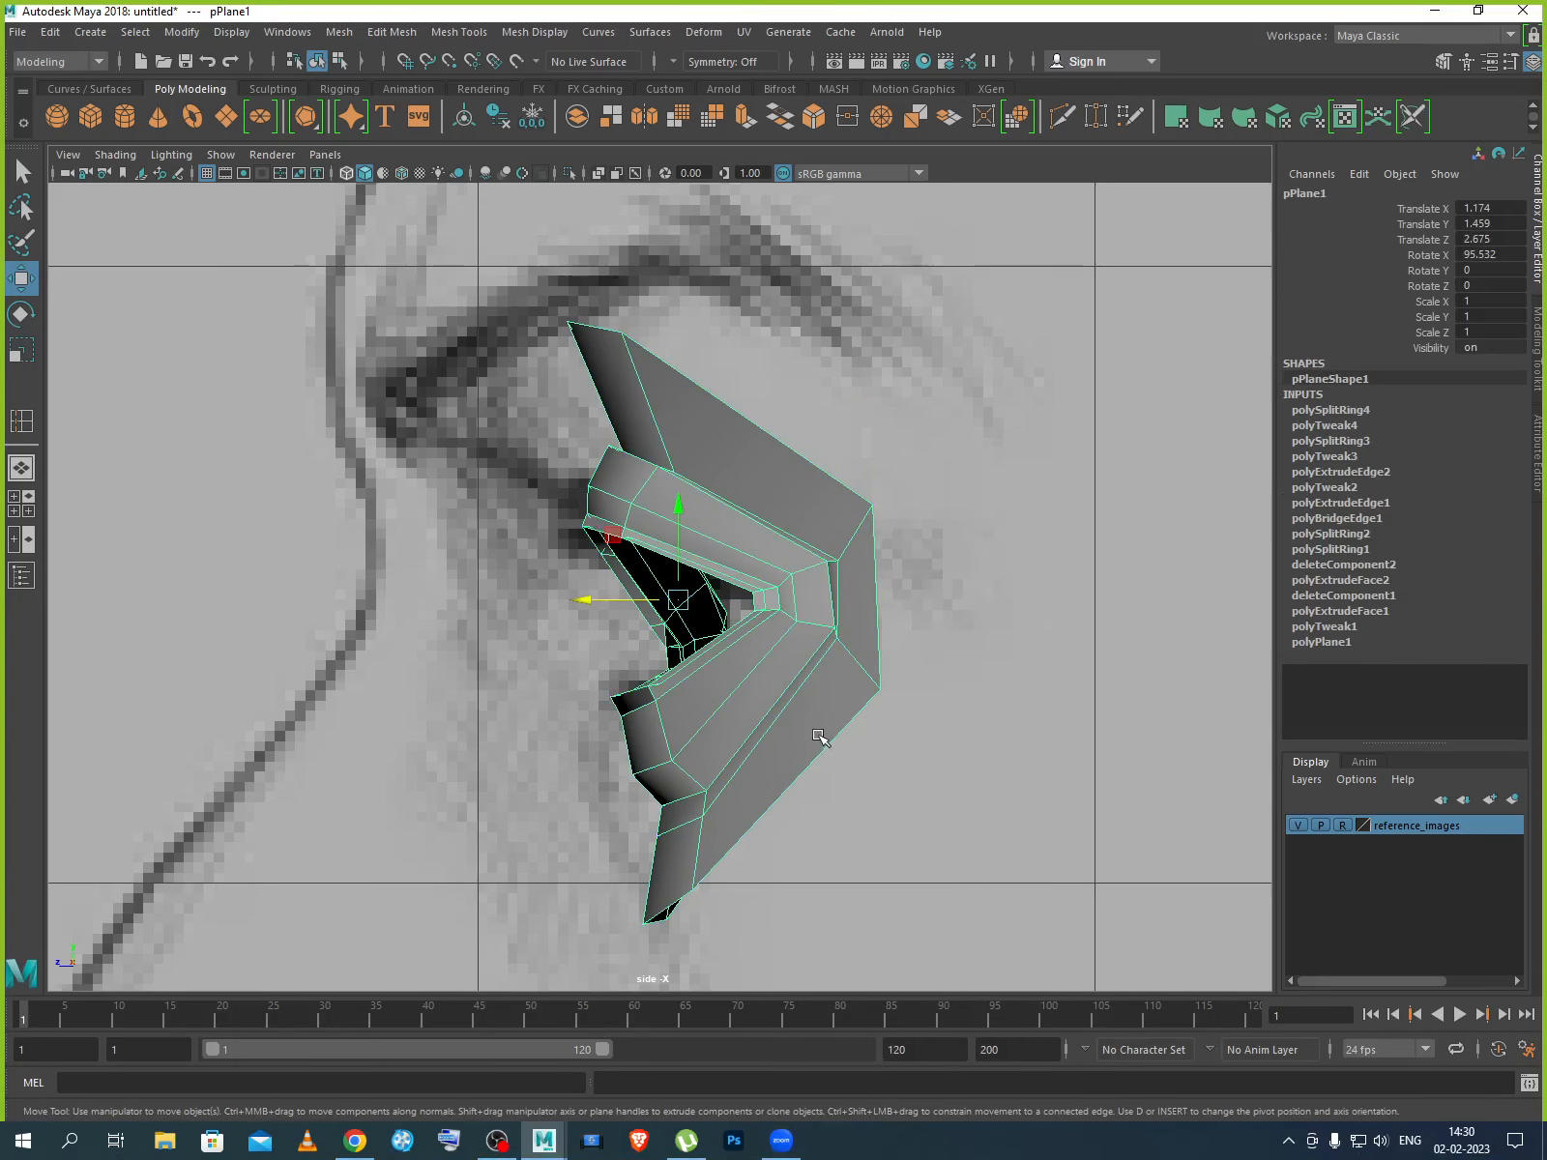
key(3)
click(961, 667)
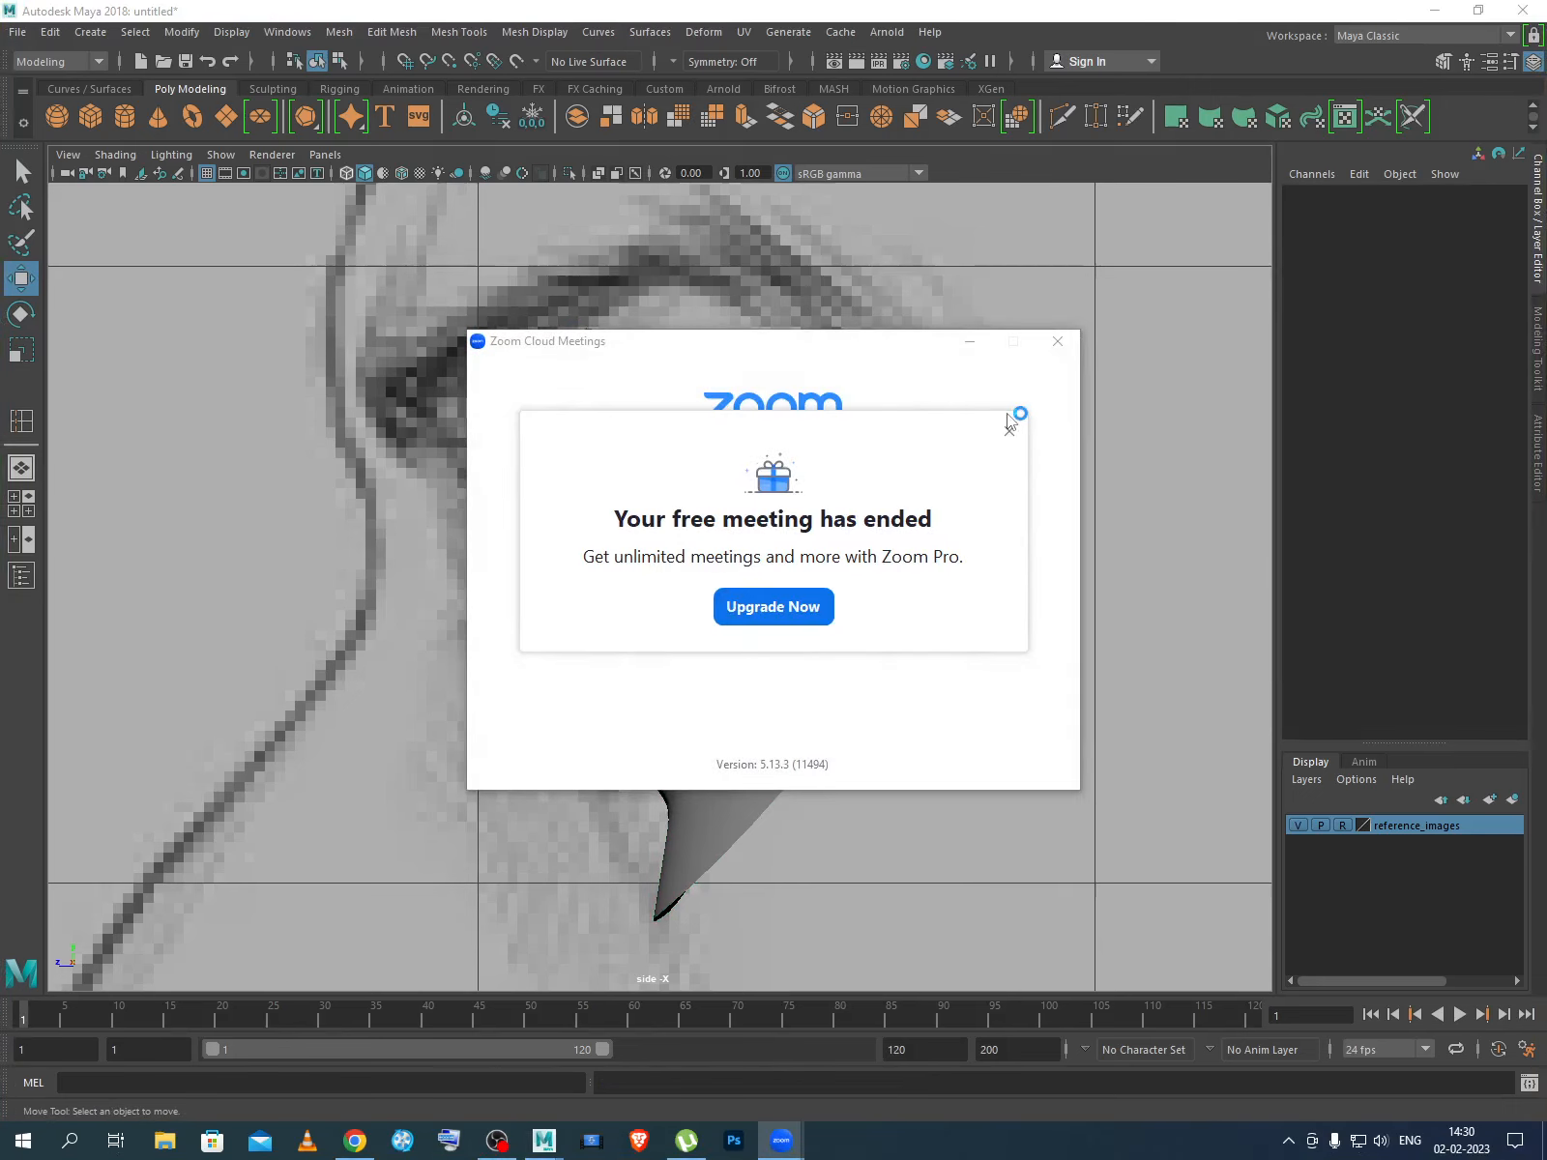
Dismiss the Zoom upgrade notice and close the Zoom Cloud Meetings window.
click(1009, 432)
click(1057, 341)
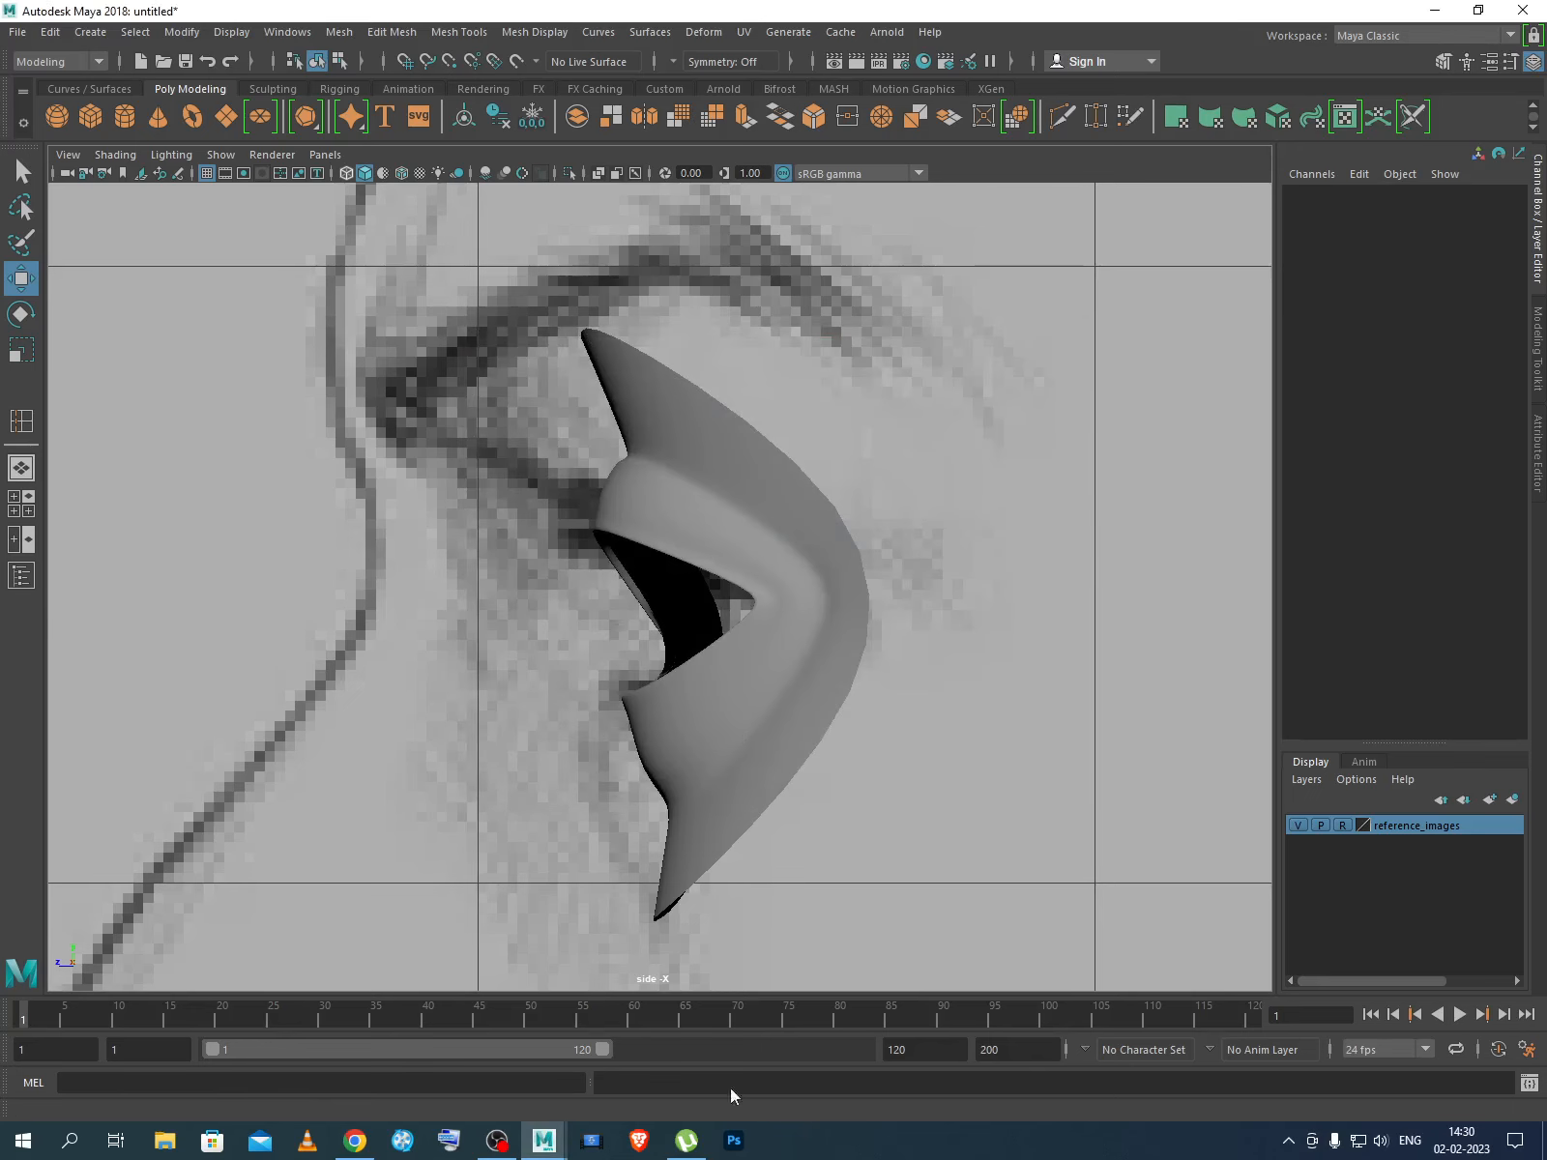
Switch to WhatsApp Web in Chrome and check the unread chat and the student conversation below it.
click(355, 1140)
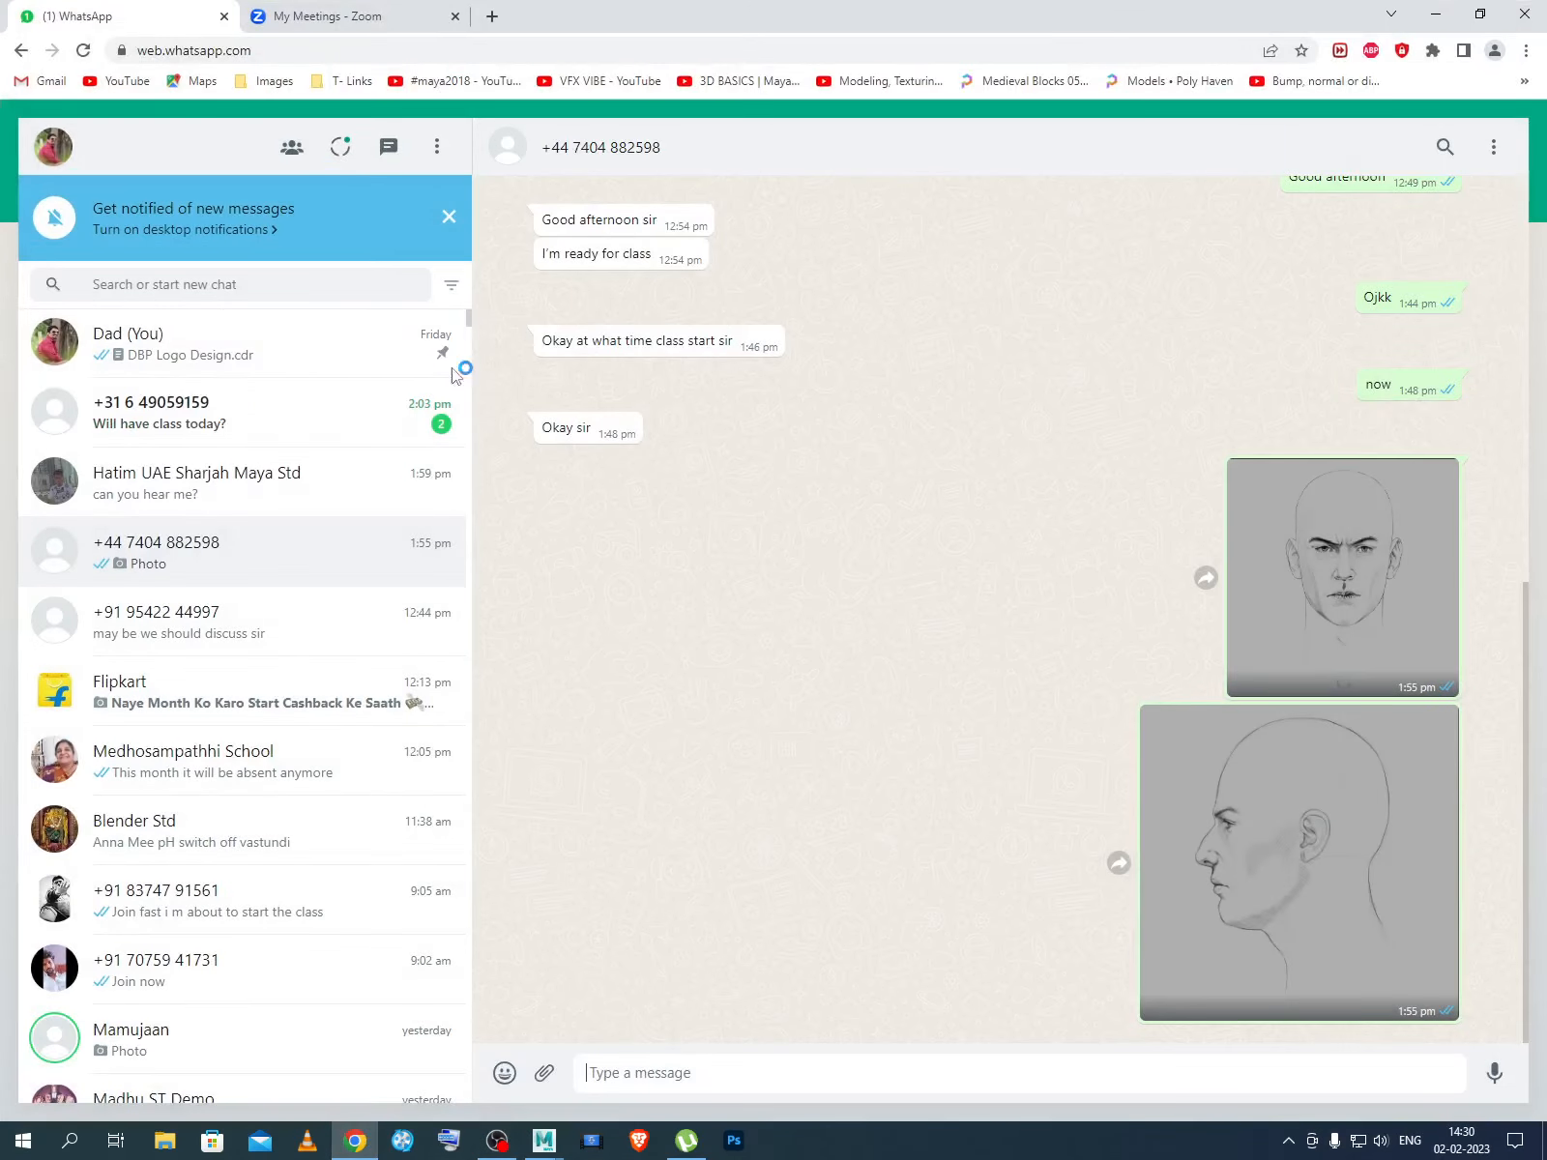
click(239, 414)
click(248, 484)
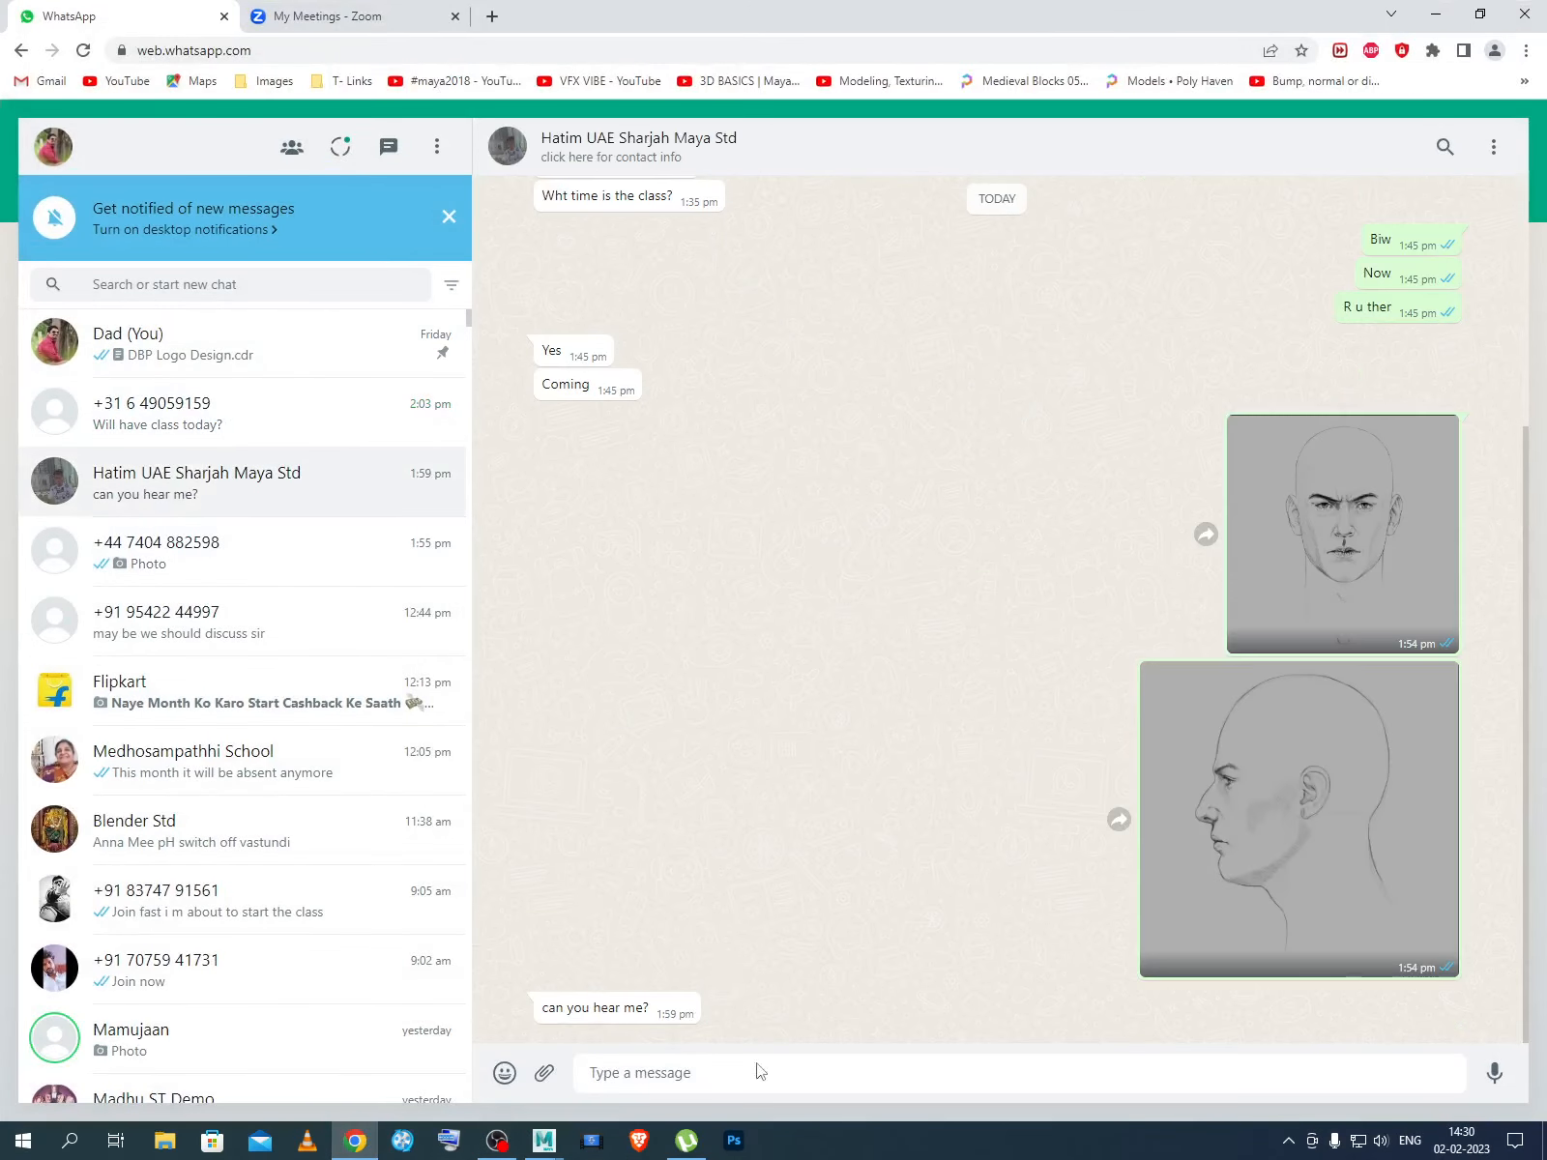
click(496, 1141)
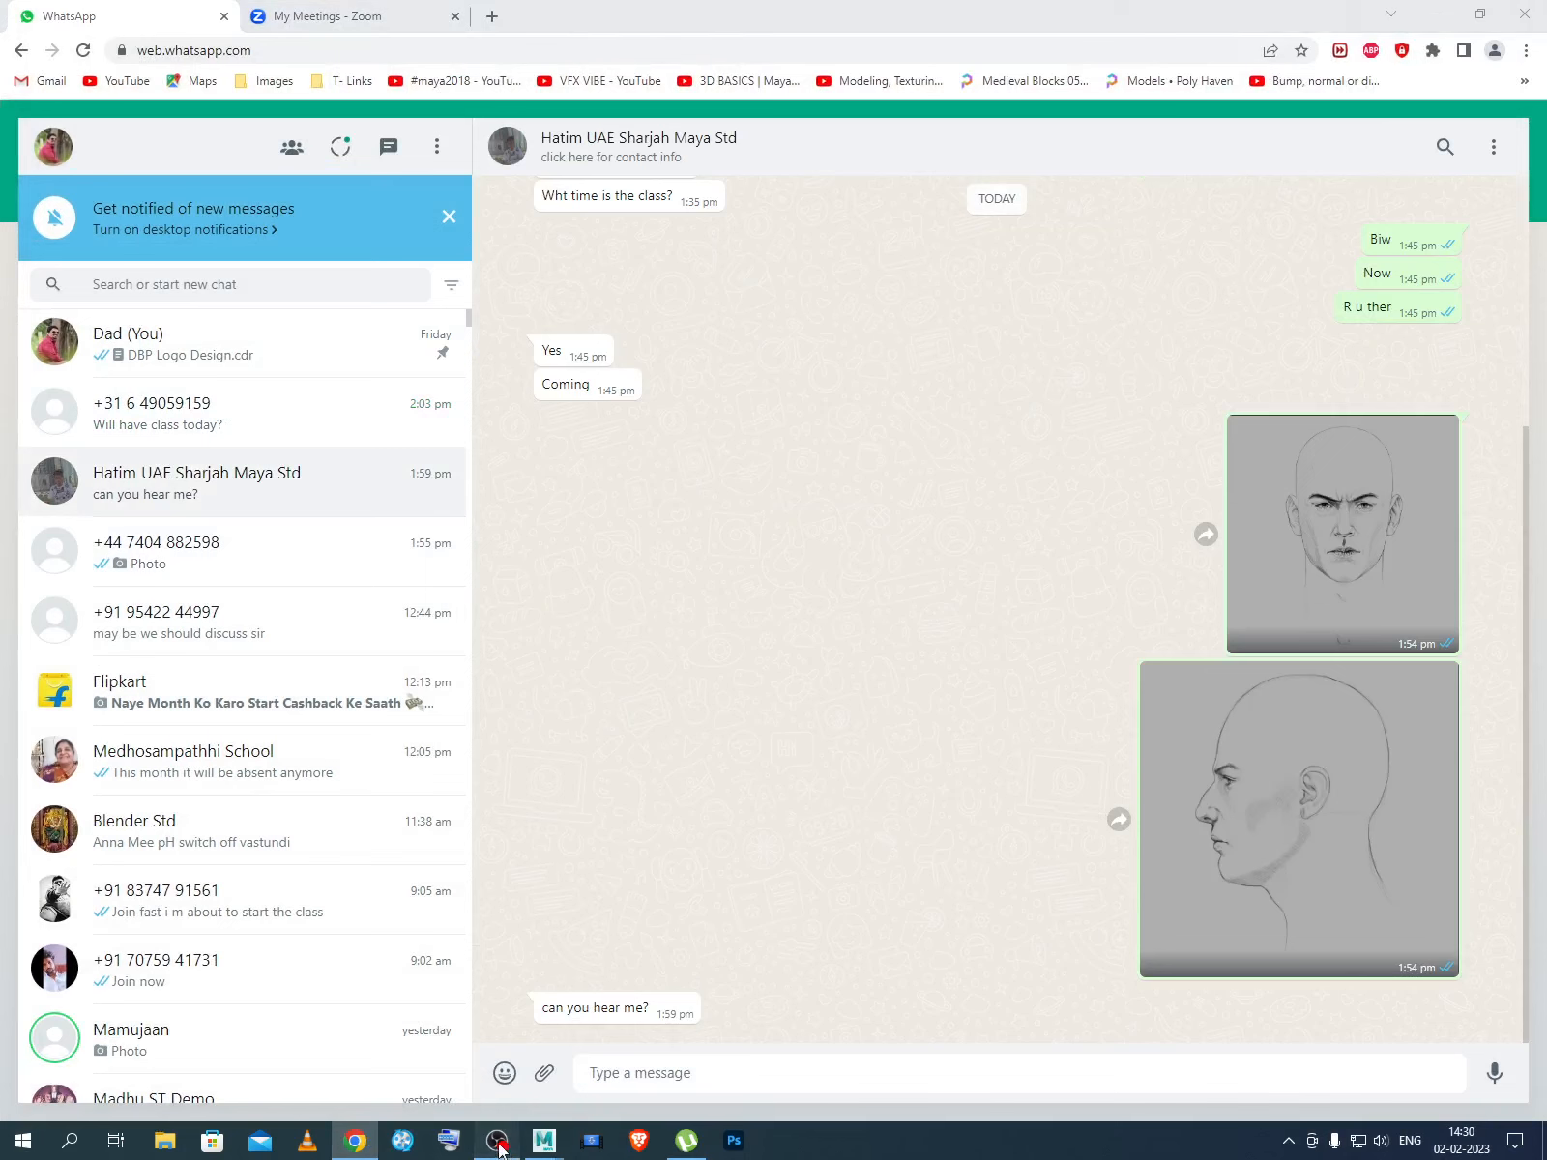